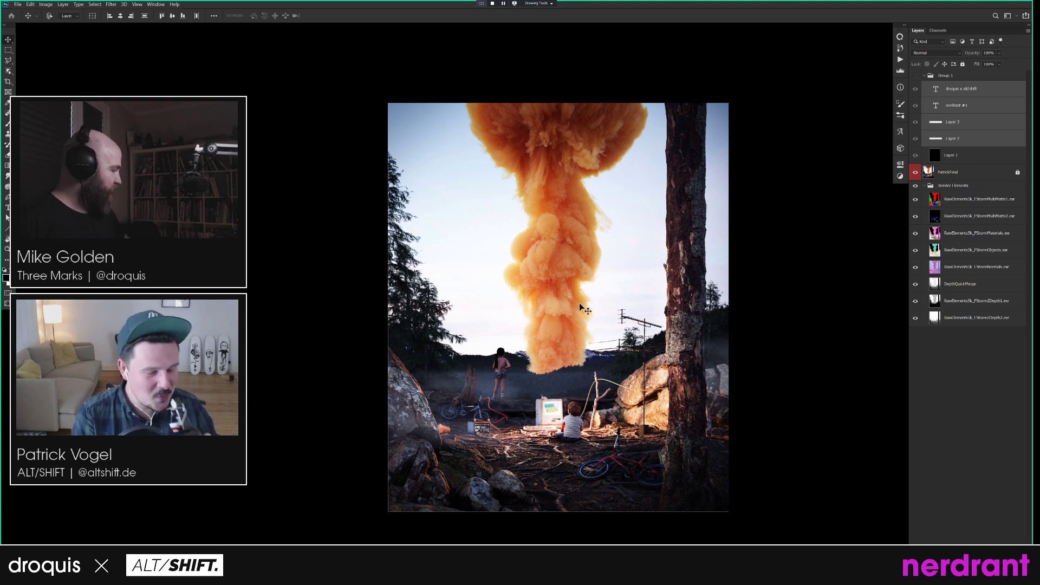
Collapse Group 1 in the layer stack and hide the locked final image layer to expose the render elements.
click(951, 174)
click(925, 76)
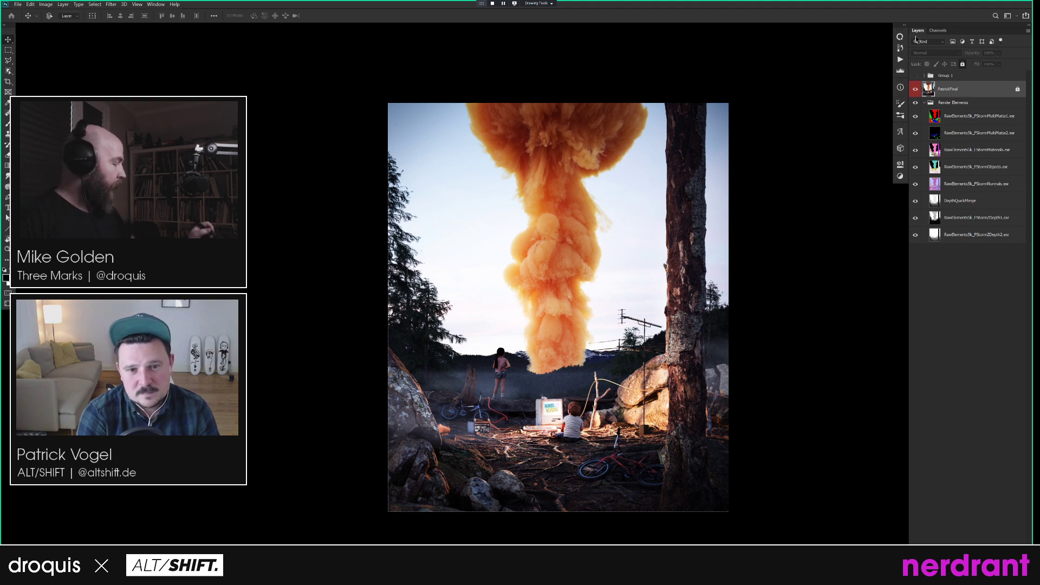
click(915, 89)
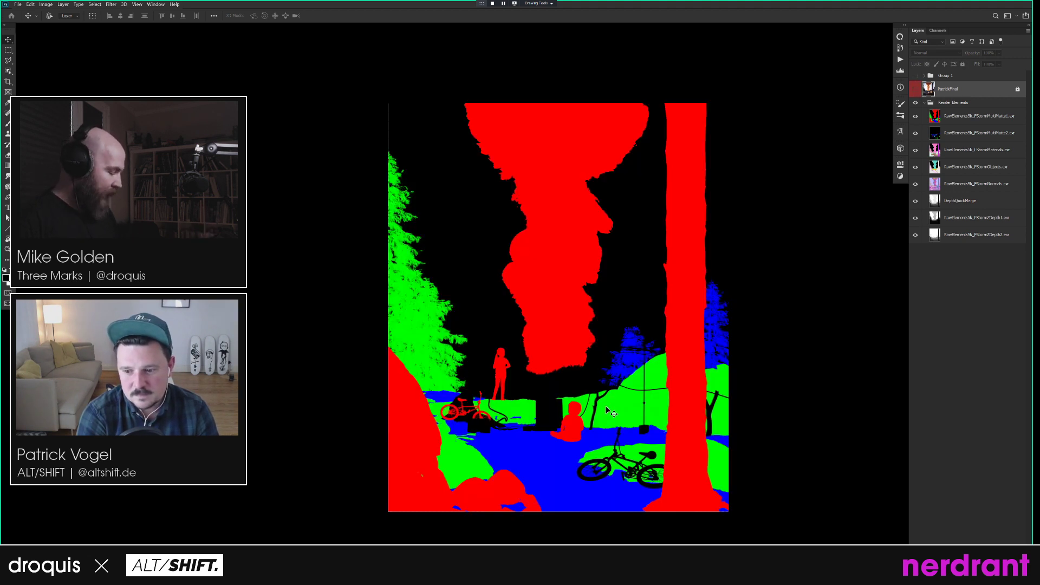
Hide the MultiMatte1, MultiMatte2 and materials passes one after another to inspect each render element beneath.
click(941, 124)
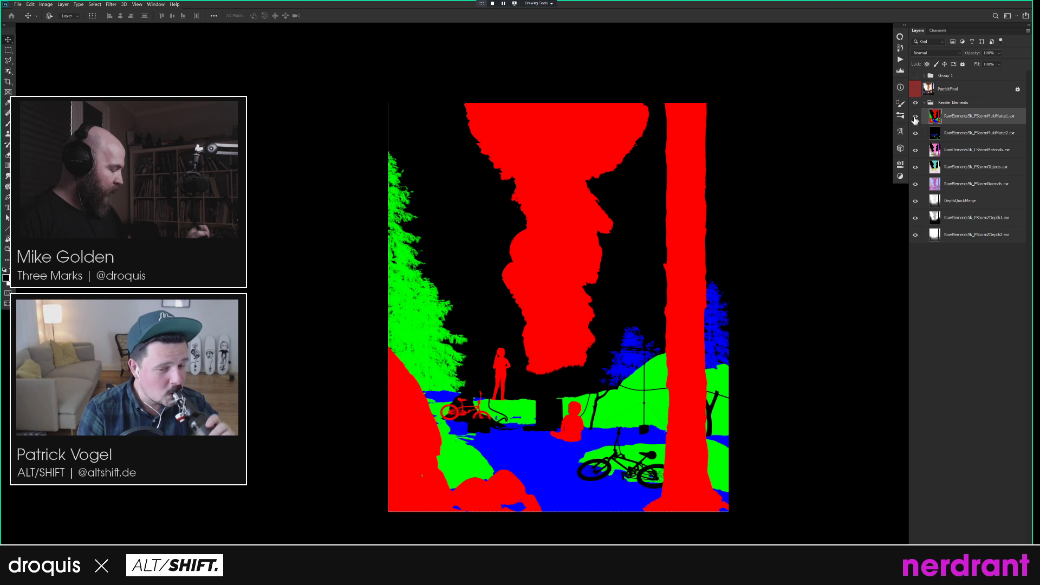
click(915, 118)
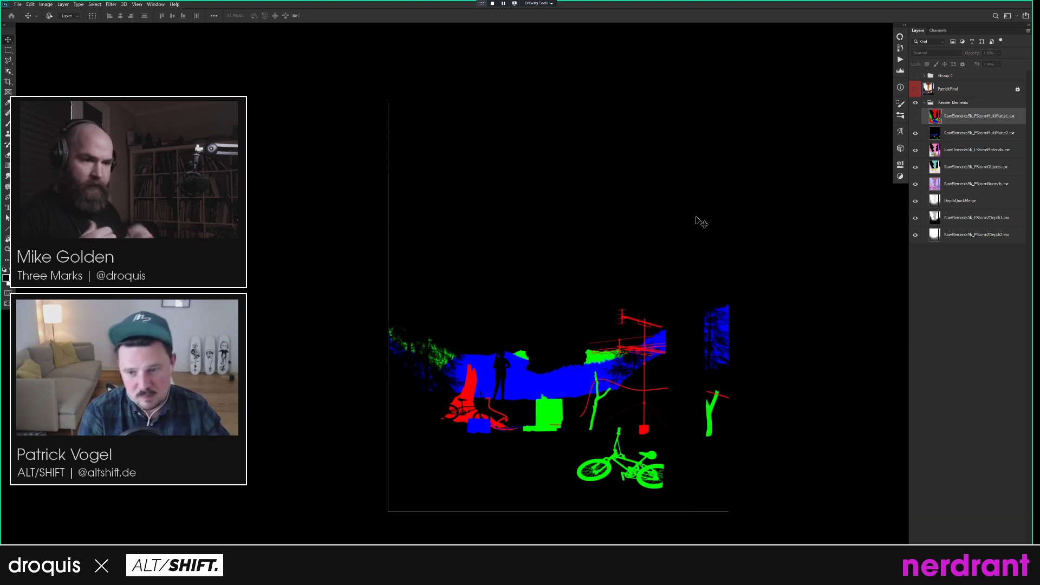
click(916, 133)
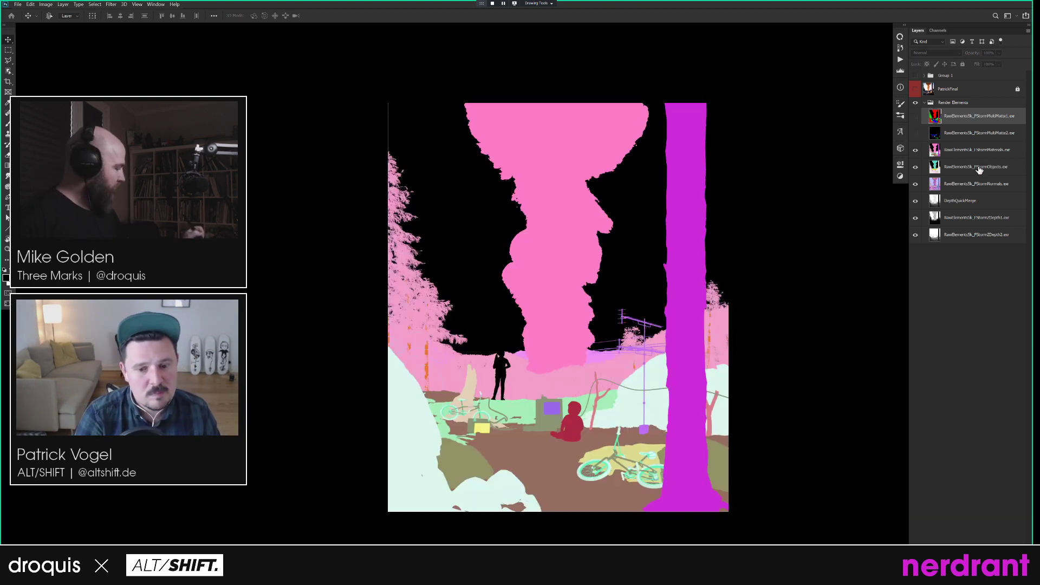
click(962, 151)
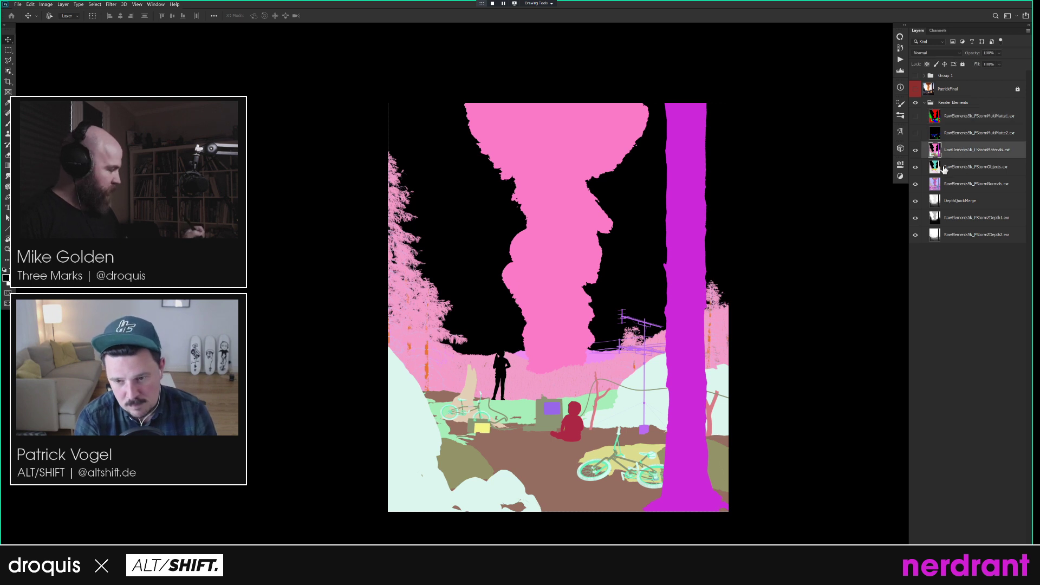
click(921, 152)
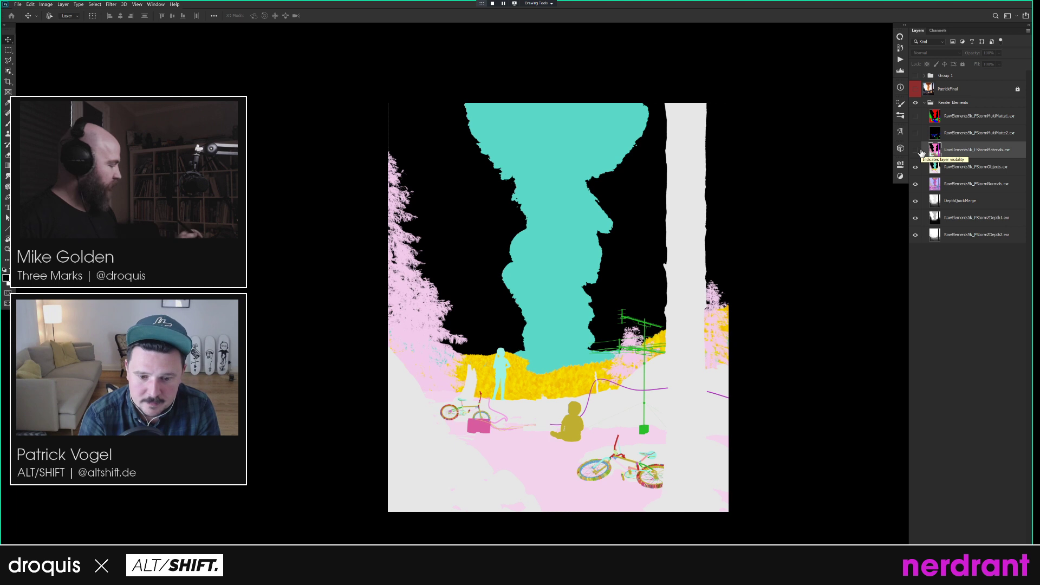
Hide the objects, normals and DepthQuickMerge passes to view the depth passes, and place the ZDepth1 layer below ZDepth2.
click(915, 166)
click(952, 184)
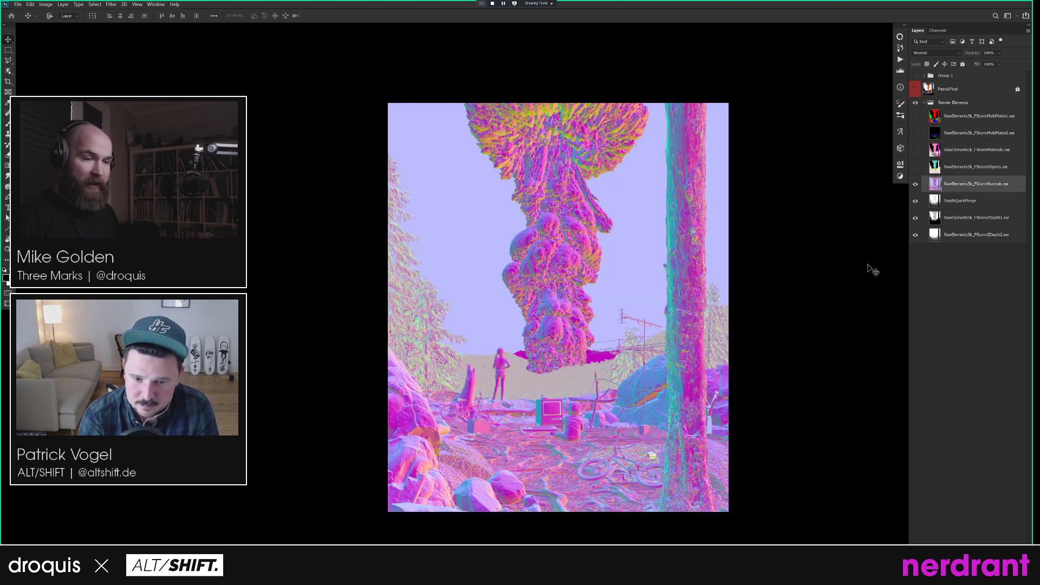
click(915, 185)
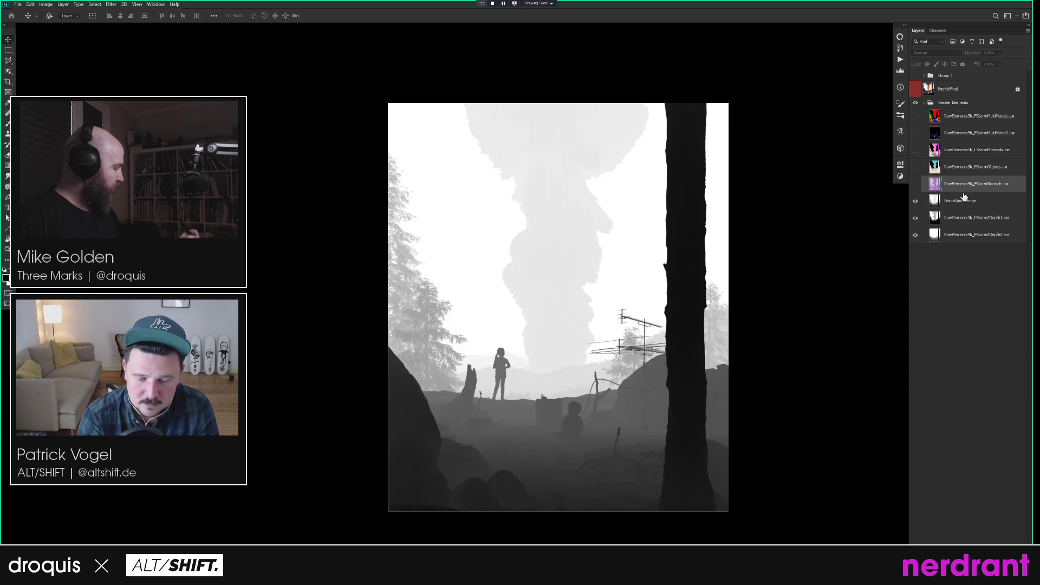
click(915, 202)
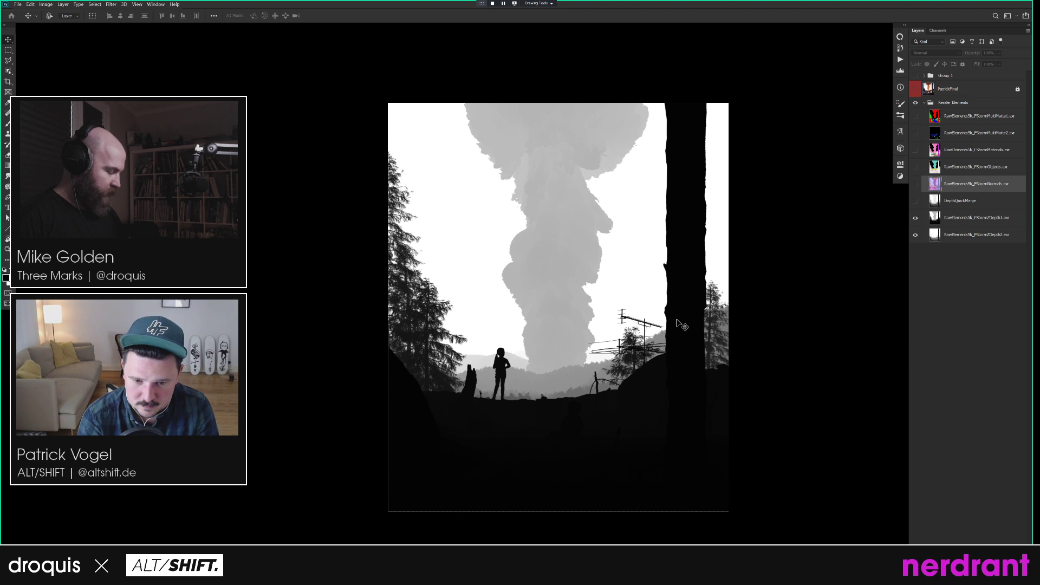
key(ctrl+z)
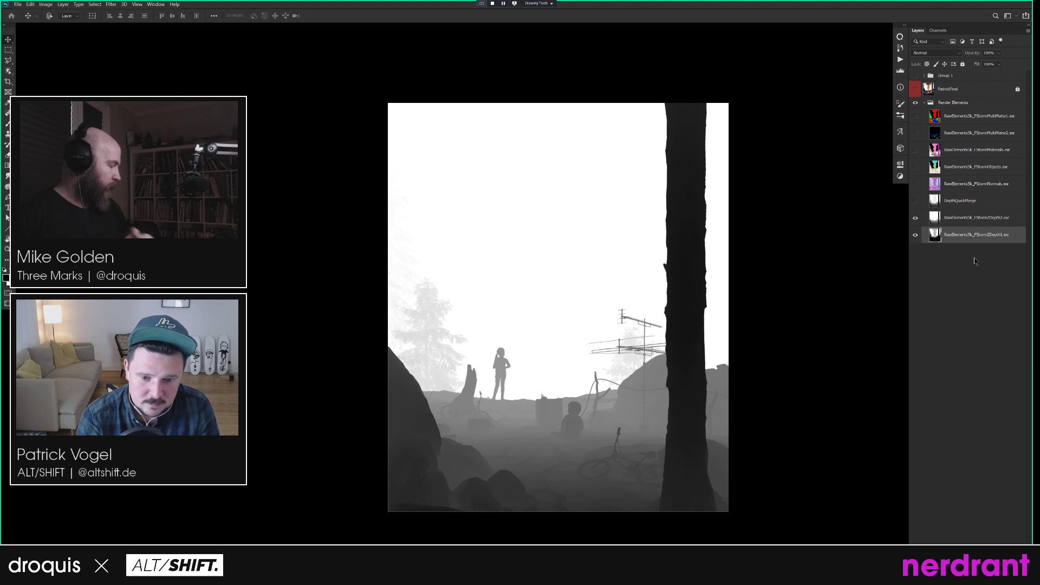
Make all hidden render element passes and the locked final image layer visible again.
drag(916, 201, 915, 121)
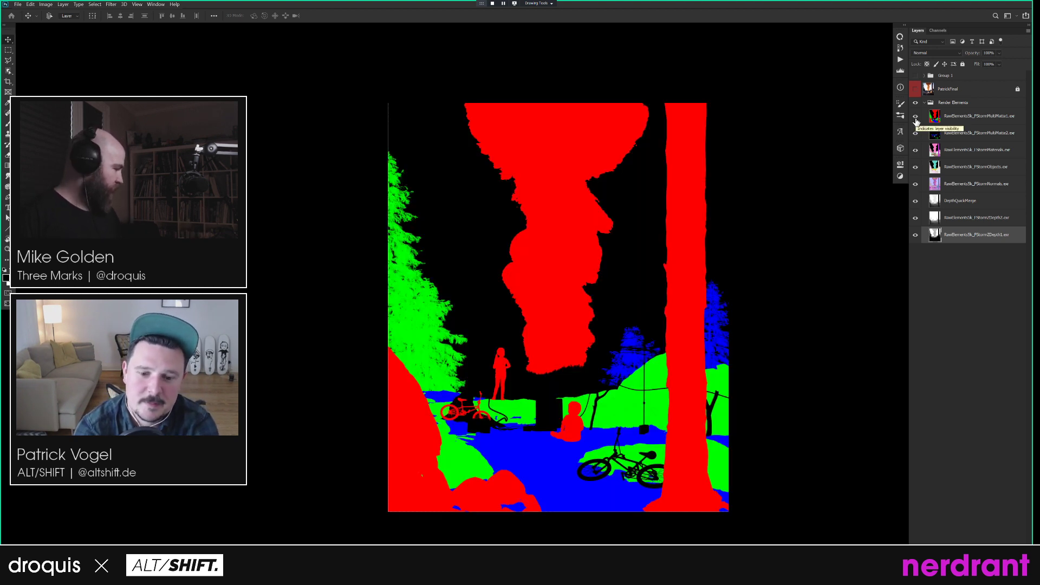
click(927, 90)
click(916, 89)
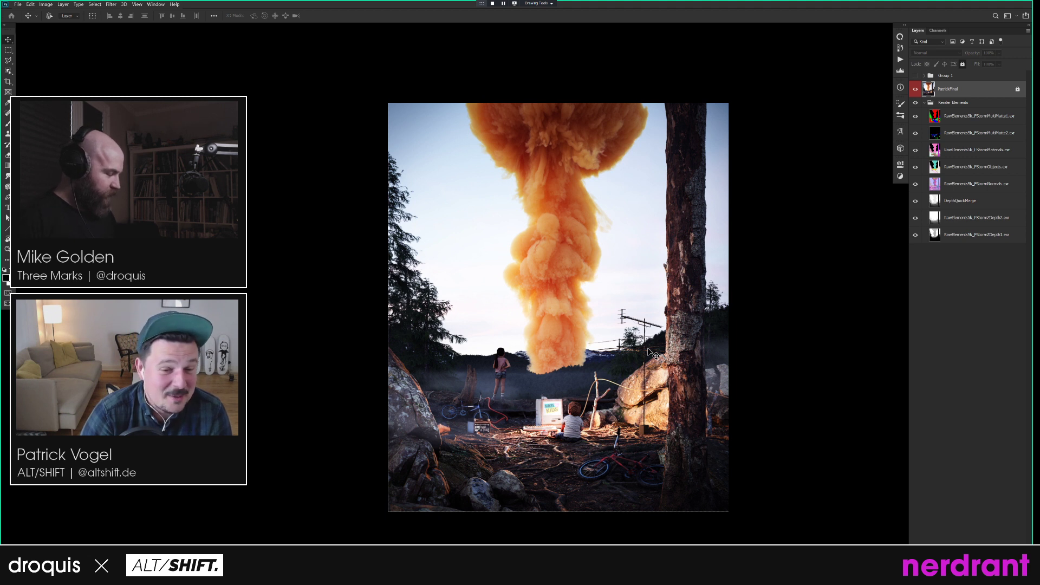
Examine the final image close up around the girl, computer, boy and bikes, and as a small overall composition.
key(ctrl+space)
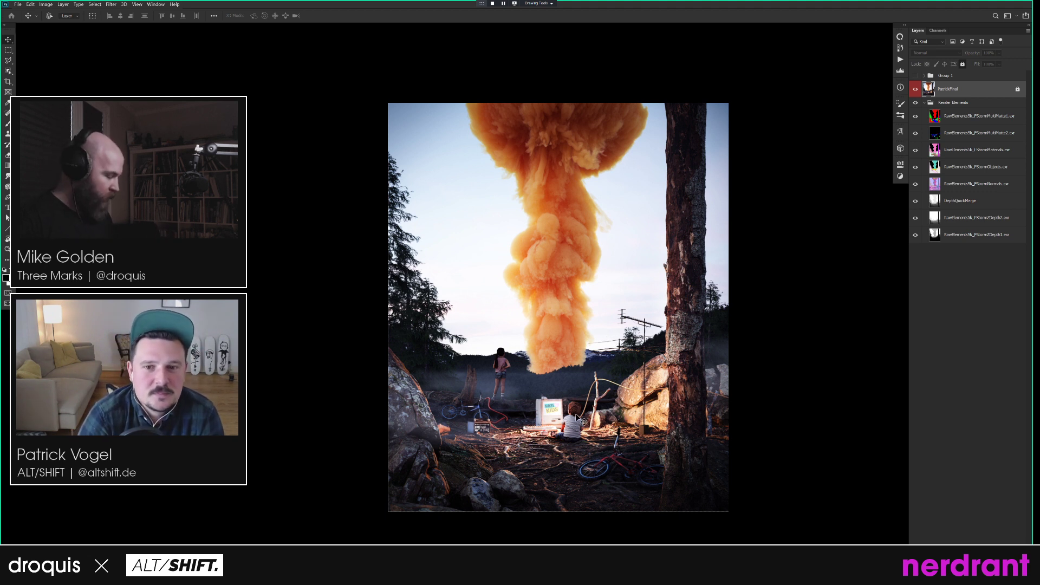
drag(565, 412, 565, 467)
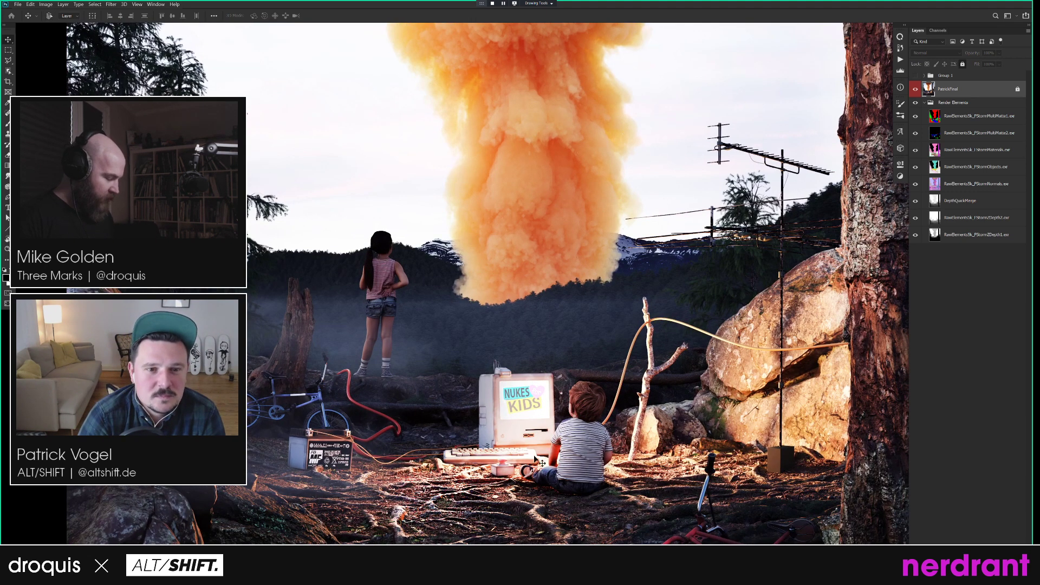
drag(557, 269, 544, 517)
drag(584, 327, 573, 418)
drag(606, 484, 573, 266)
drag(569, 450, 559, 391)
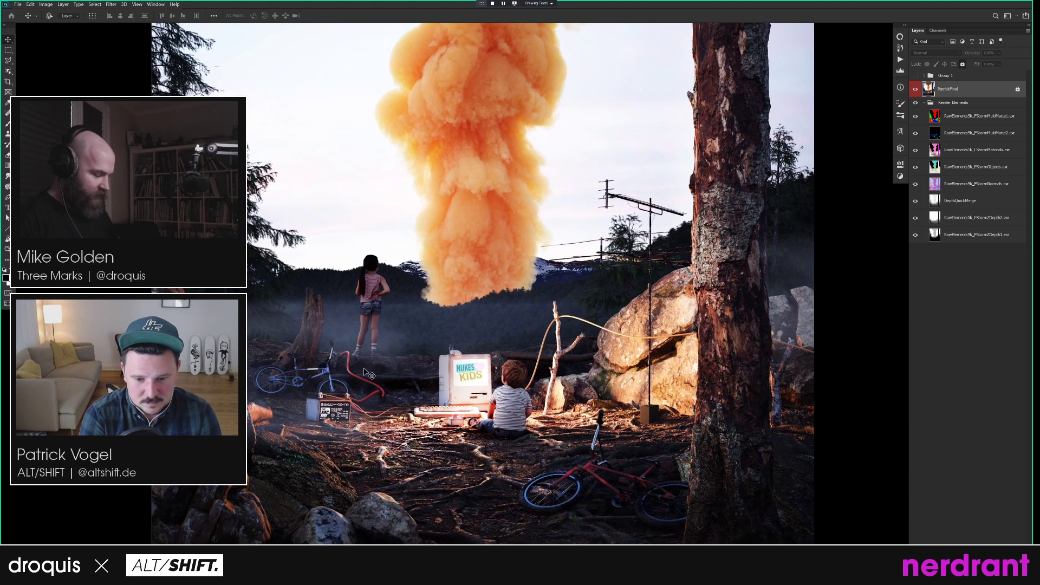
drag(551, 303, 490, 304)
drag(584, 305, 568, 331)
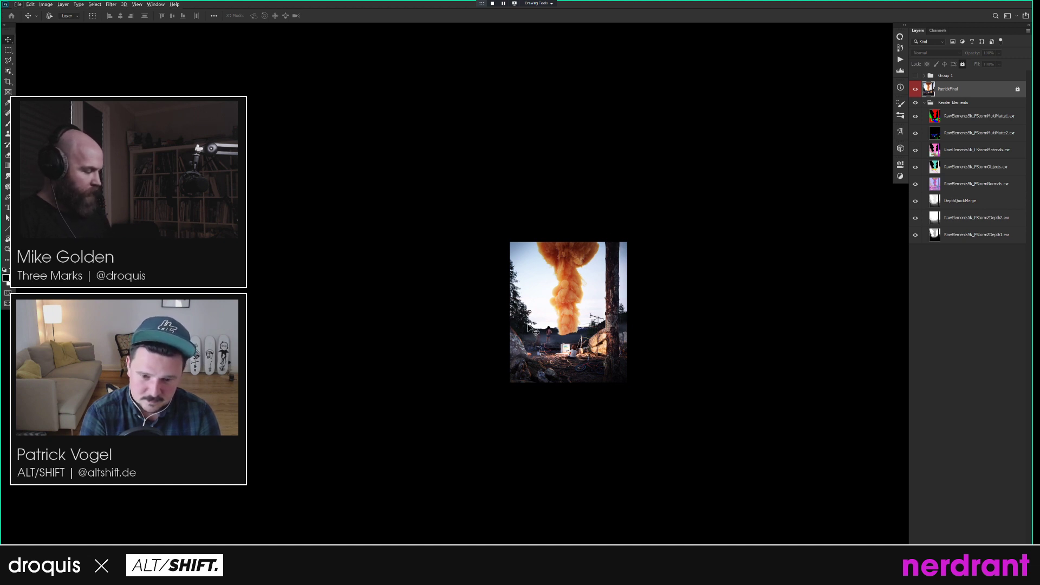
drag(554, 331, 621, 331)
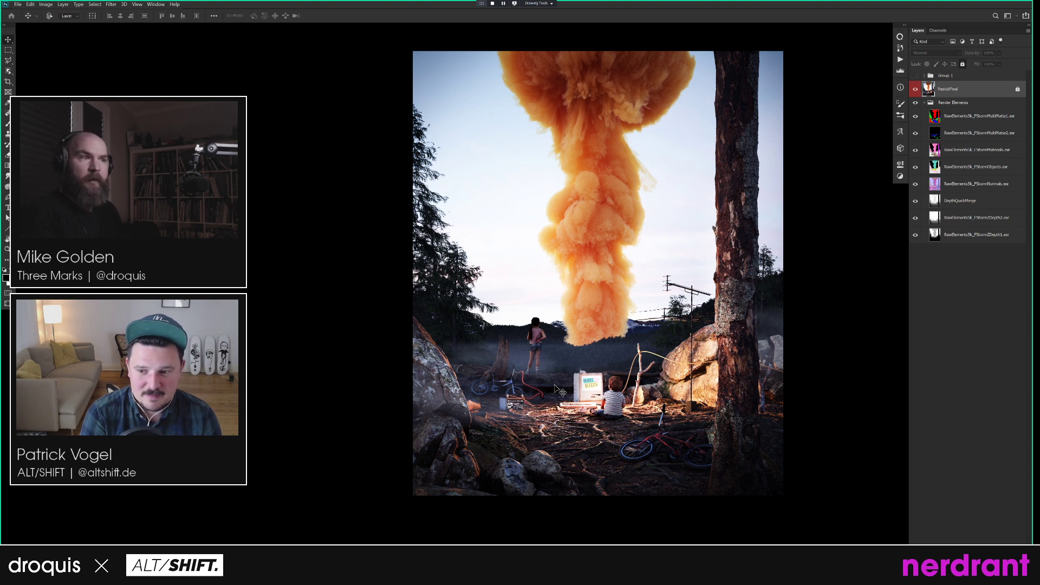
Compare the DepthQuickMerge pass with the final image by repeatedly isolating that layer and restoring the other layers.
click(971, 200)
alt+click(915, 201)
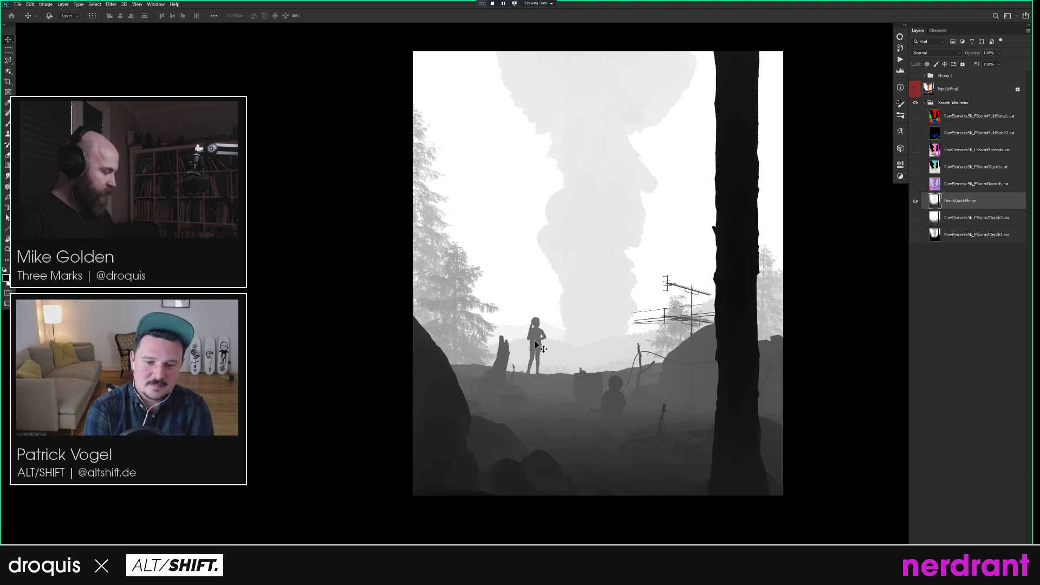
alt+click(916, 201)
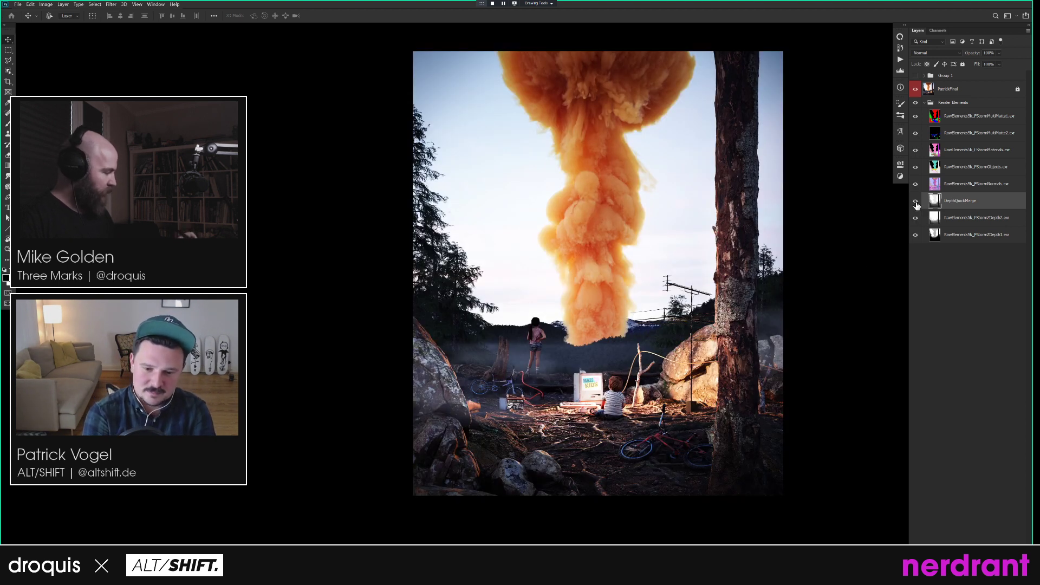
alt+click(915, 201)
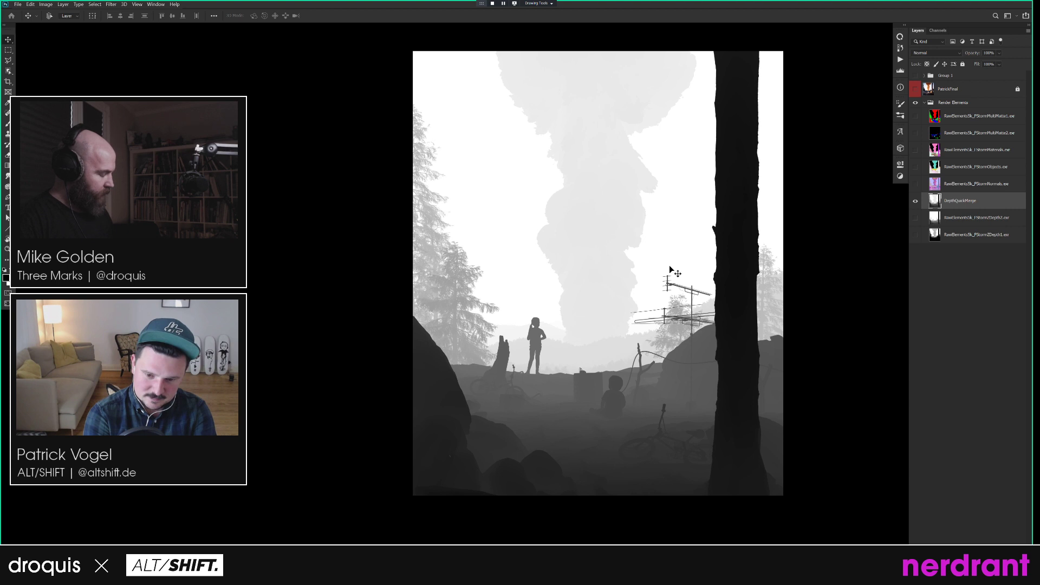
alt+click(916, 202)
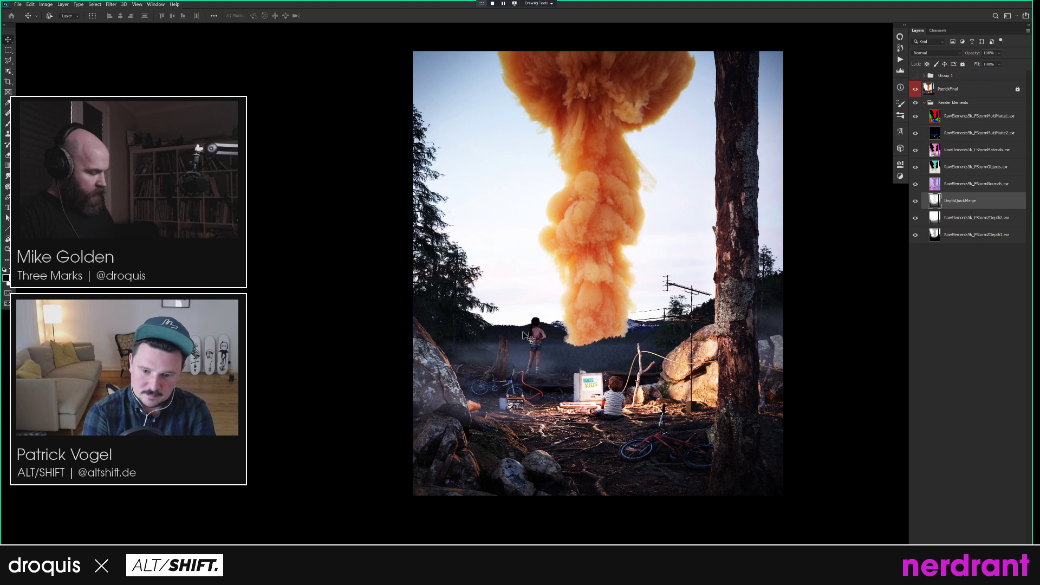
Inspect the dark tone of the girl's hair with the foreground Color Picker, and cancel the color change.
drag(533, 328, 556, 307)
key(n)
click(512, 345)
drag(513, 344, 501, 477)
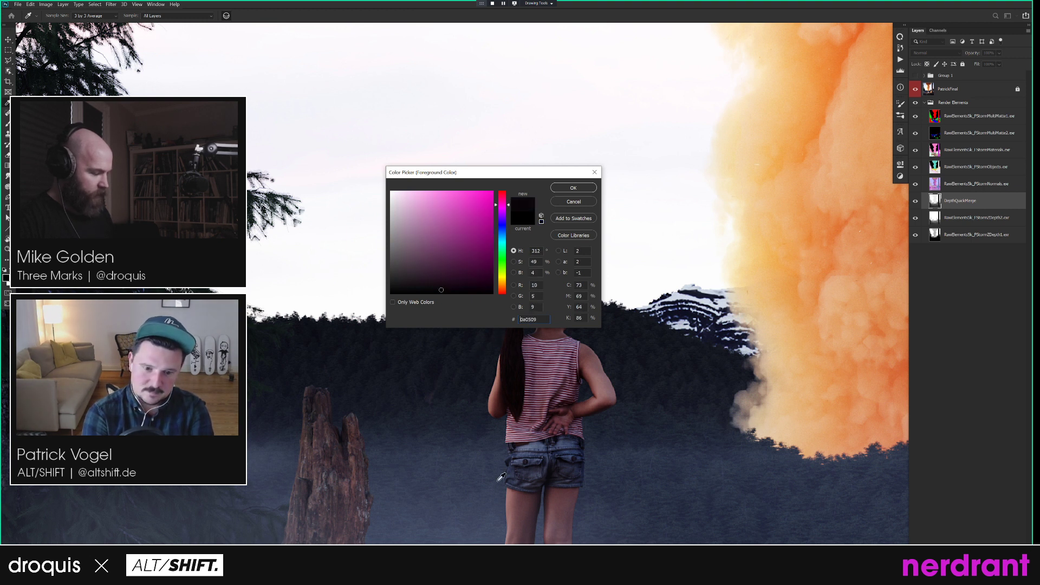
click(578, 203)
drag(637, 342, 604, 338)
drag(713, 348, 594, 322)
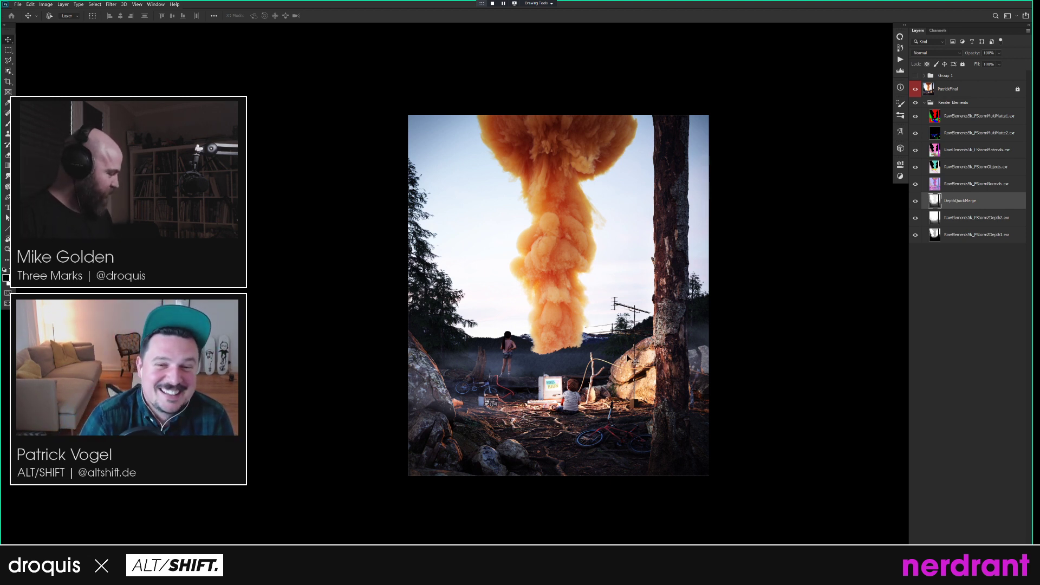
Return to the standard screen mode, switch to File Explorer and open the Textures folder.
key(f)
key(f)
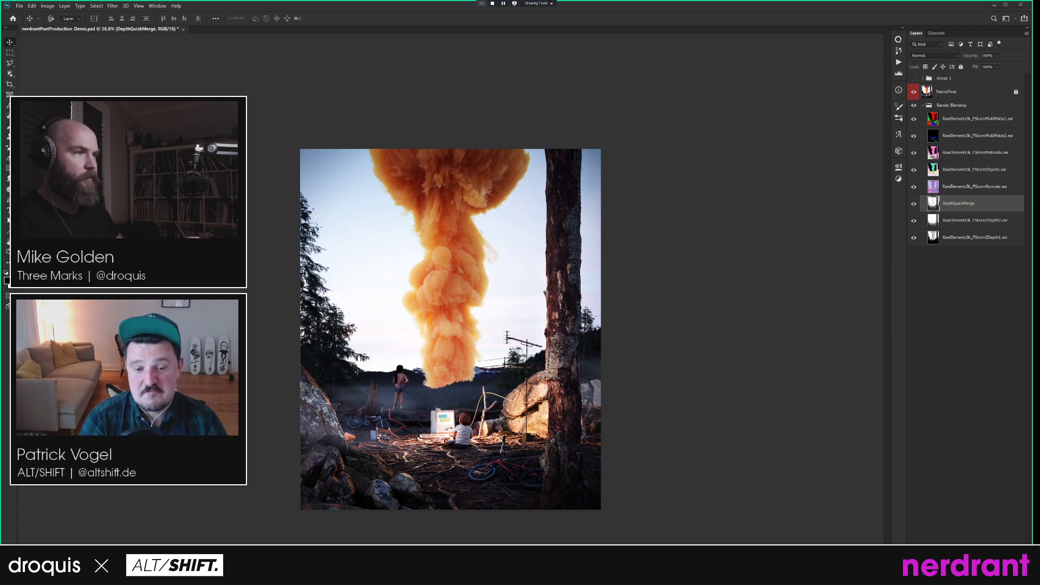
drag(125, 0, 363, 164)
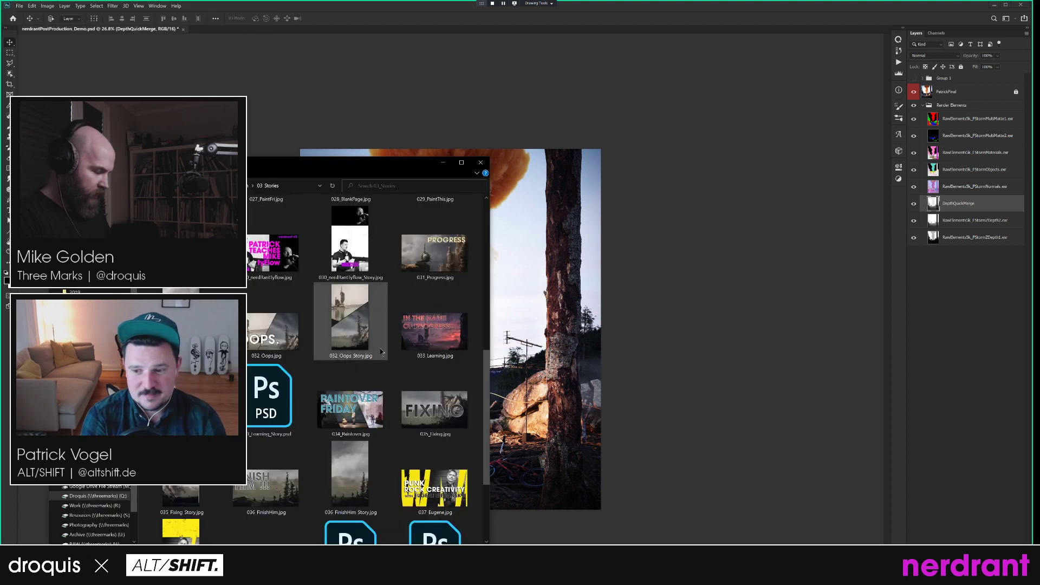
double_click(389, 372)
mouse_move(397, 384)
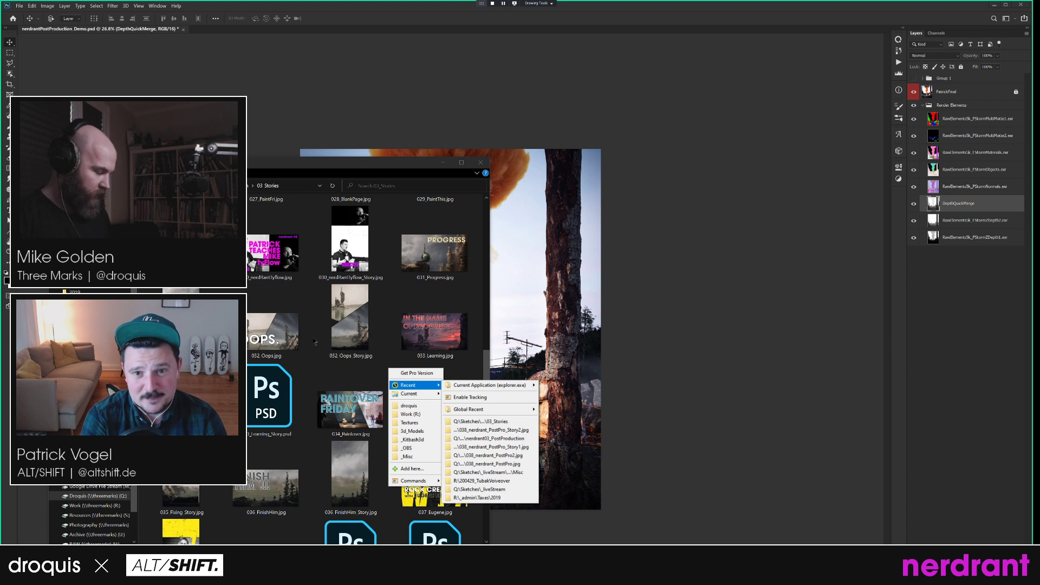
click(416, 422)
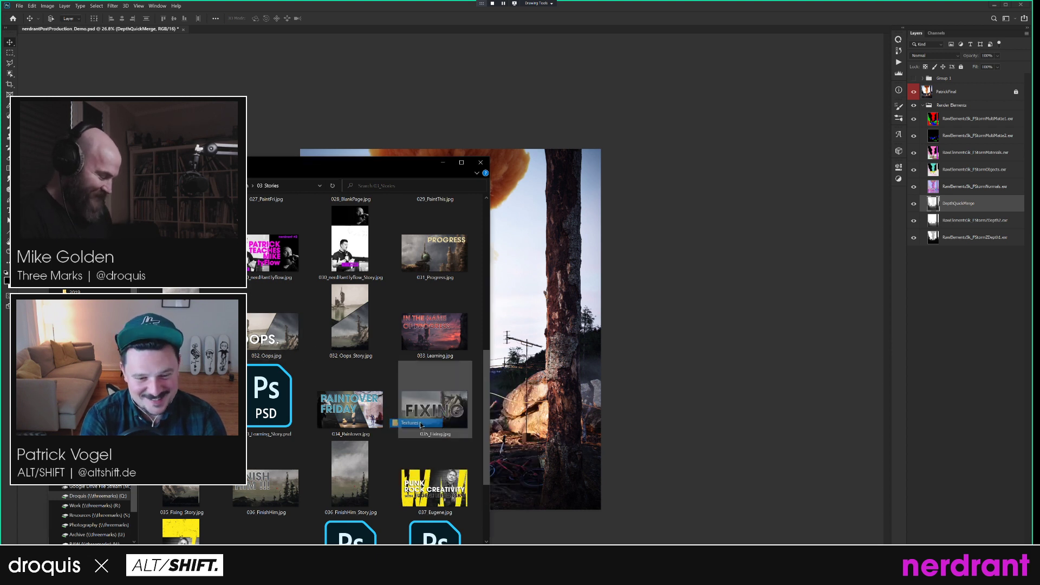
Open the Dusk subfolder of Skies_Plates and enlarge the File Explorer window to browse its sky images.
scroll(483, 269, down, 5)
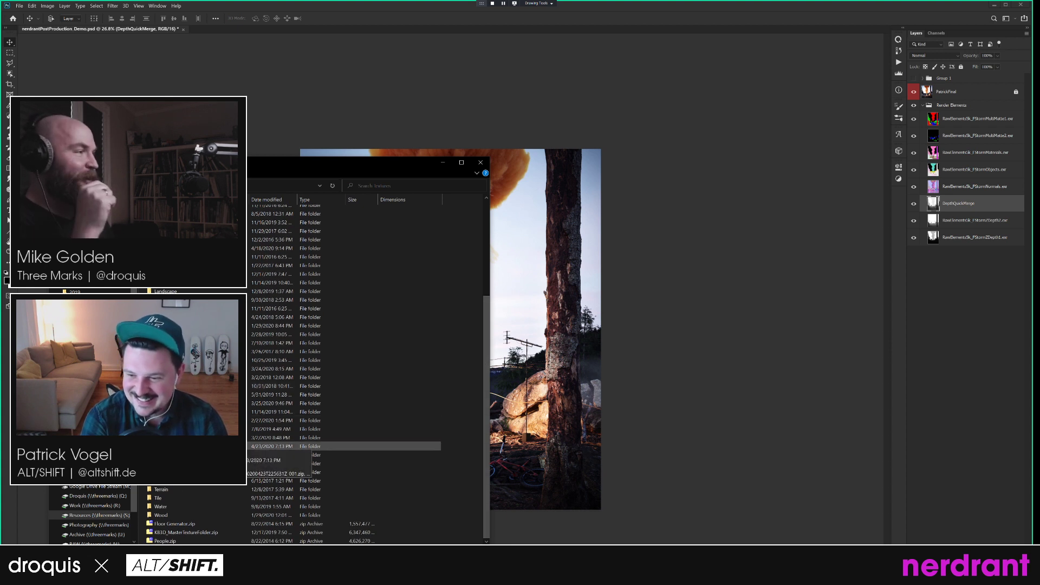
double_click(184, 463)
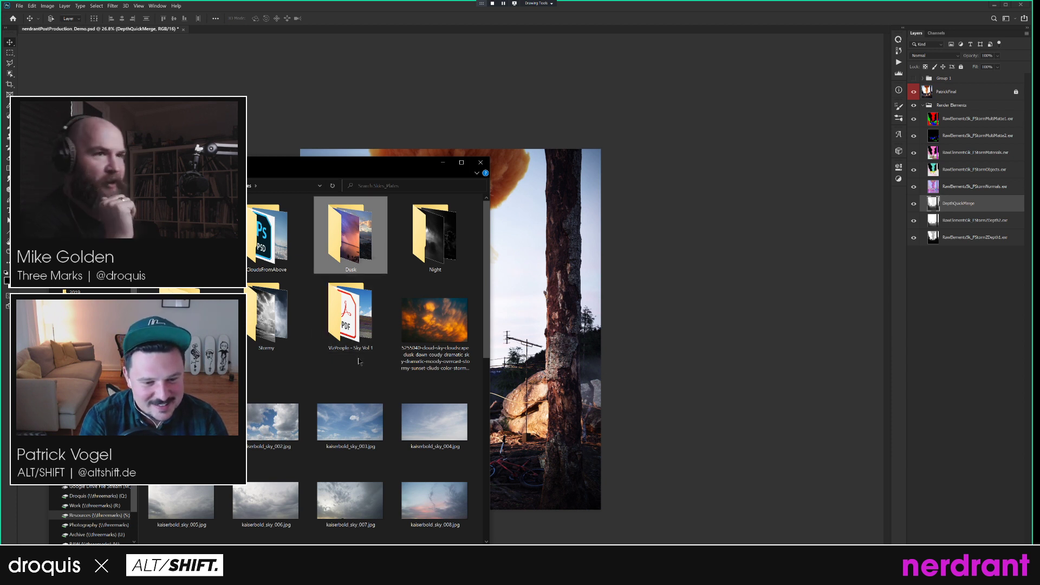
double_click(353, 232)
drag(368, 169, 362, 77)
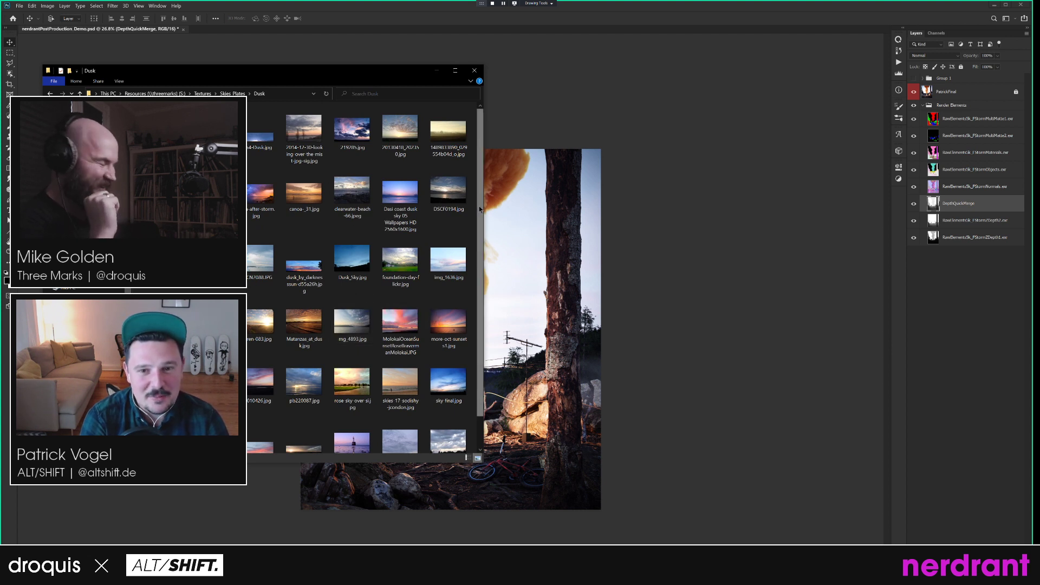
drag(480, 460, 718, 468)
double_click(487, 362)
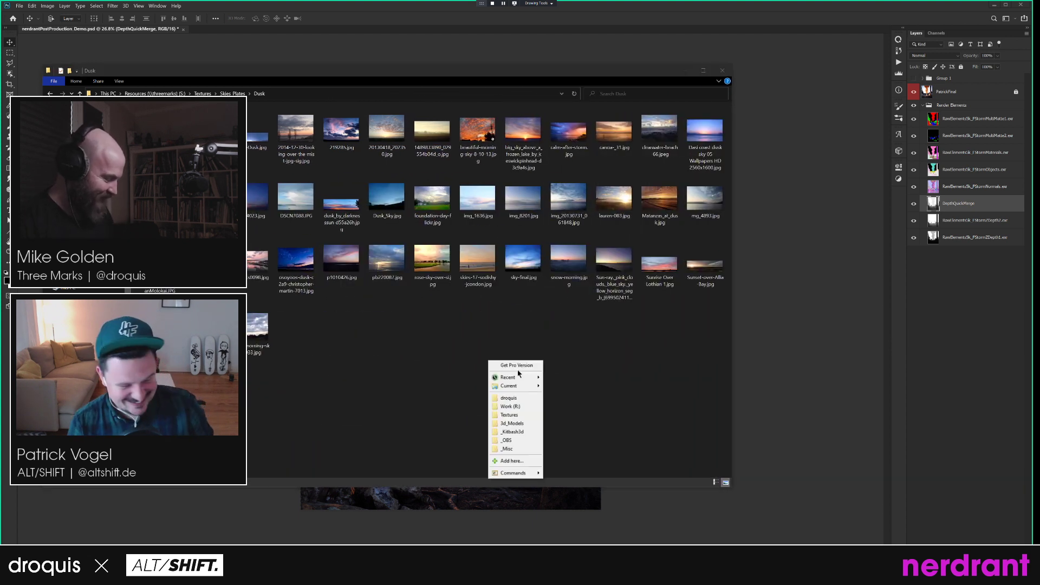
mouse_move(515, 377)
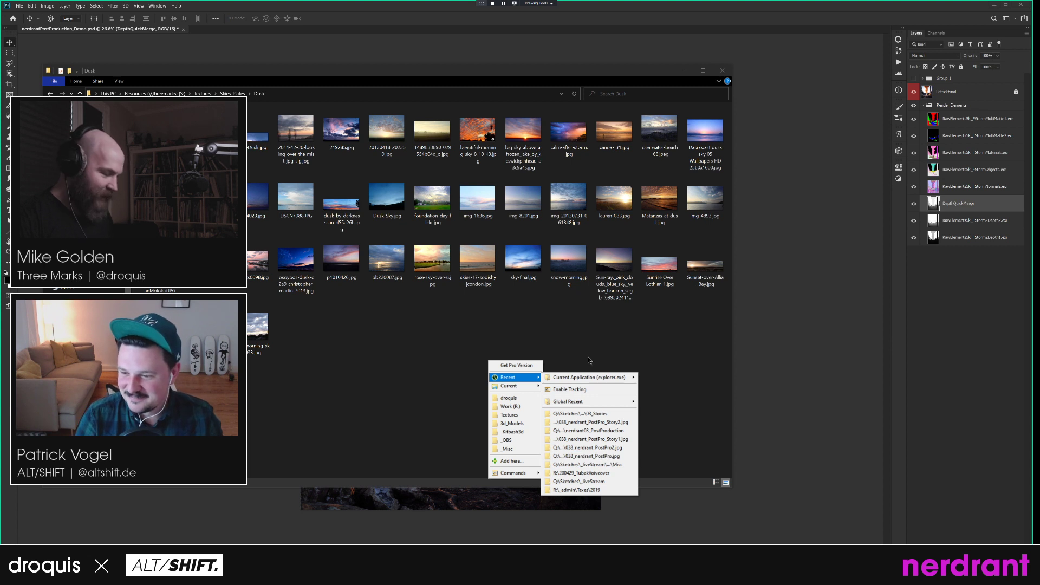
click(576, 339)
Go back to the Skies_Plates folder and open its VizPeople - Sky Vol 1 subfolder.
click(232, 93)
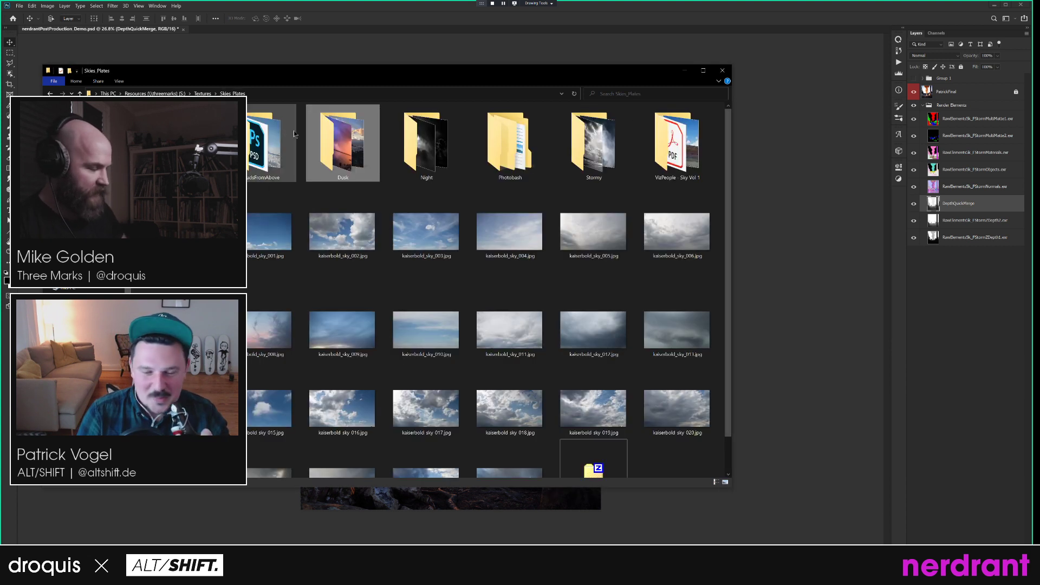
double_click(679, 148)
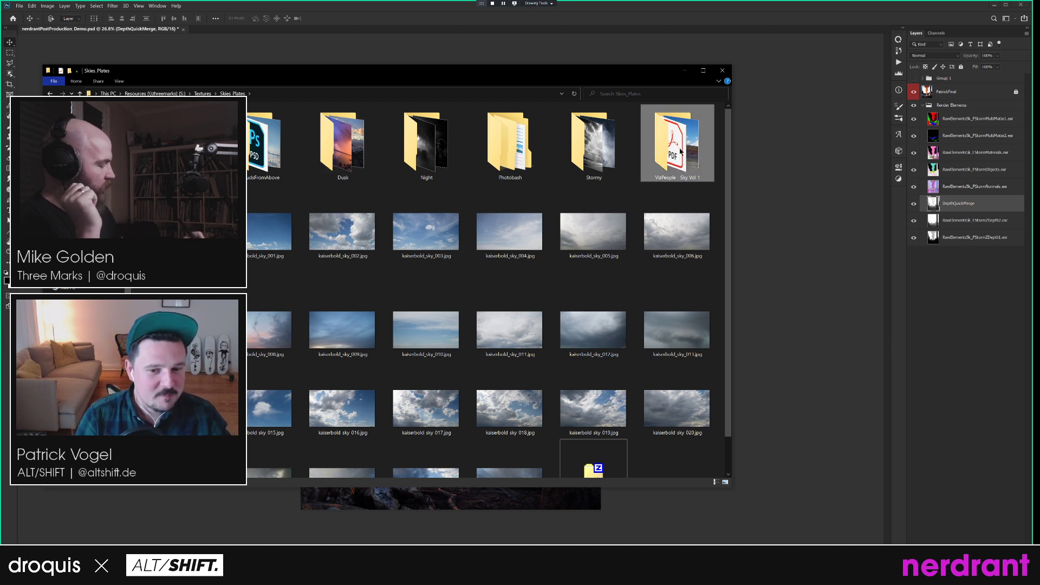
Return to the Skies_Plates folder and open its Photobash subfolder, then the Dusk & Dawn Skies folder.
click(233, 93)
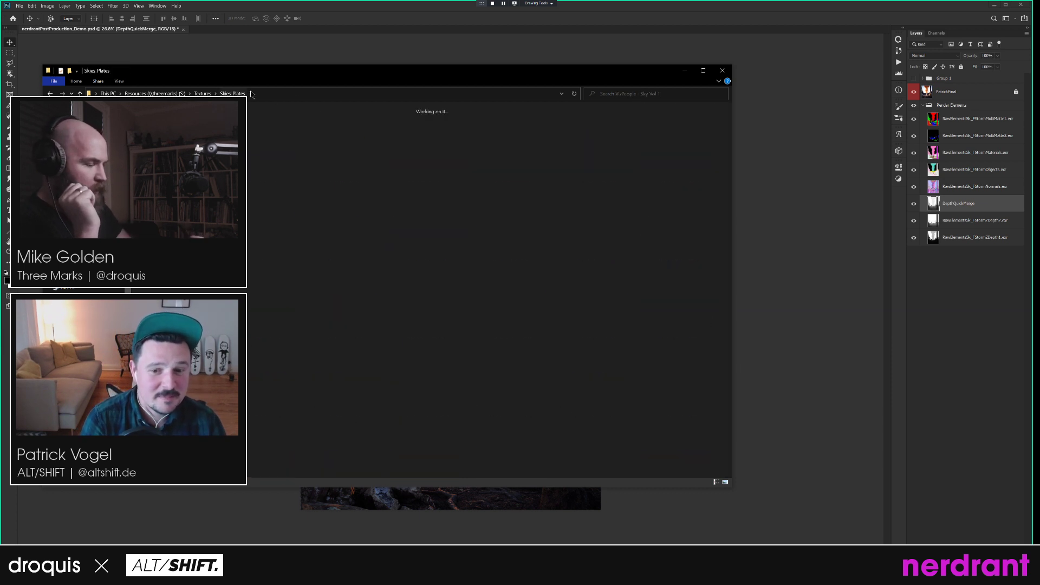
double_click(517, 151)
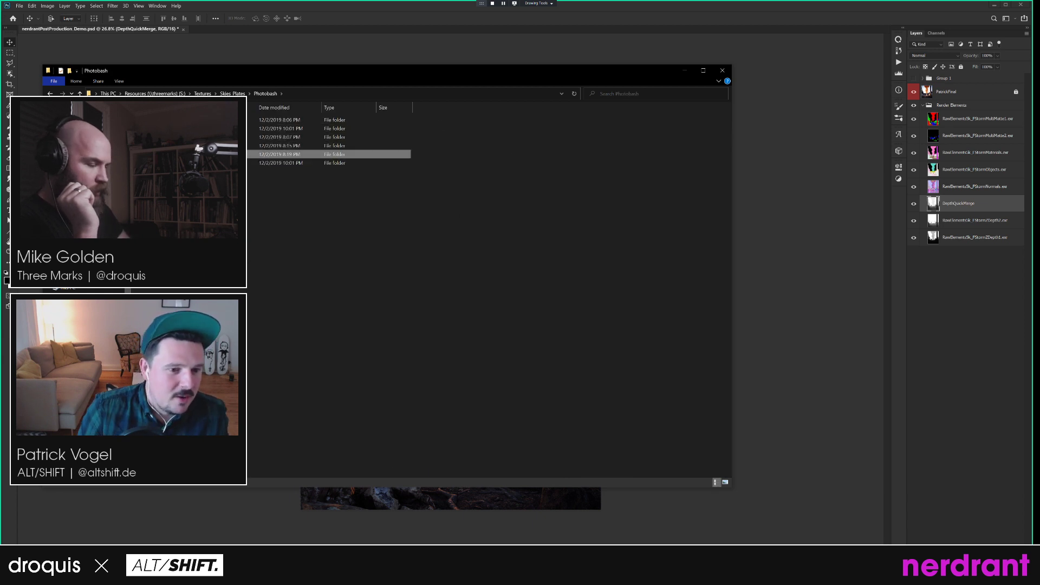
double_click(201, 154)
Browse the Dusk & Dawn Skies thumbnails for a sky image that suits the smoke-cloud scene.
drag(730, 131, 731, 147)
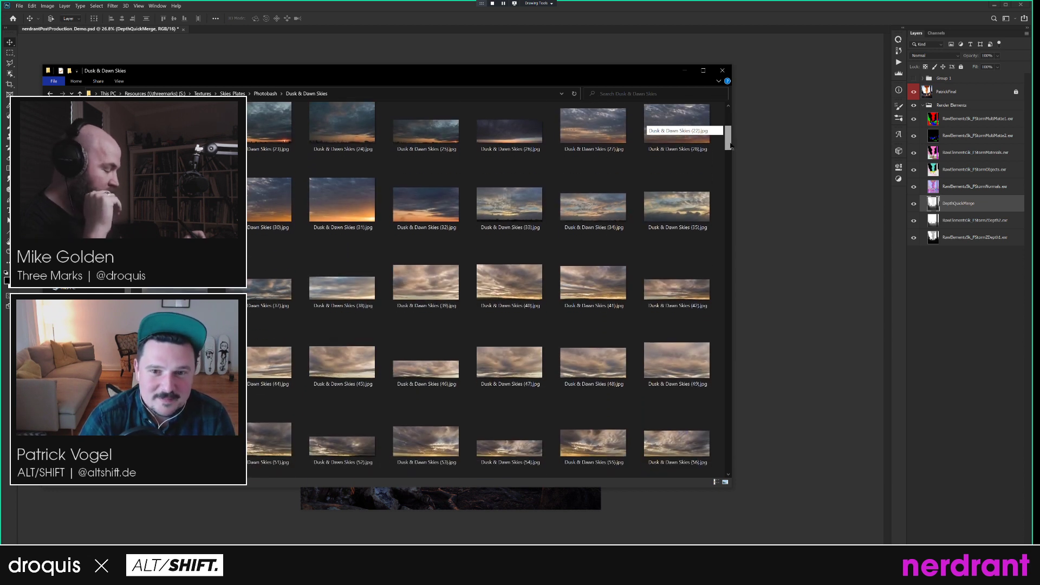
drag(731, 145, 729, 174)
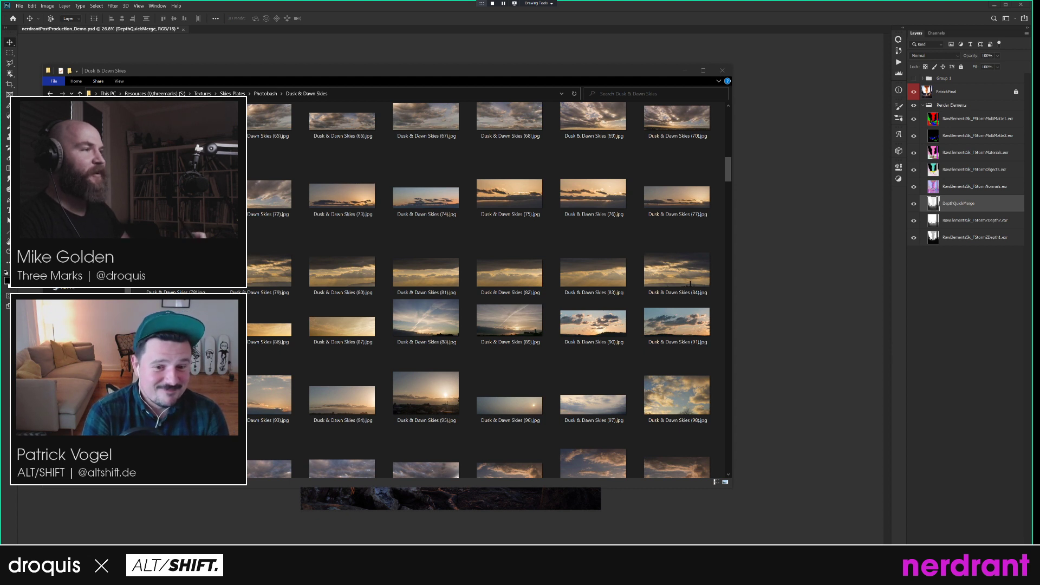
click(593, 260)
drag(729, 168, 730, 221)
mouse_move(632, 75)
mouse_down()
mouse_move(617, 238)
mouse_move(619, 479)
mouse_move(639, 431)
mouse_move(639, 378)
mouse_move(685, 249)
mouse_move(628, 83)
mouse_up()
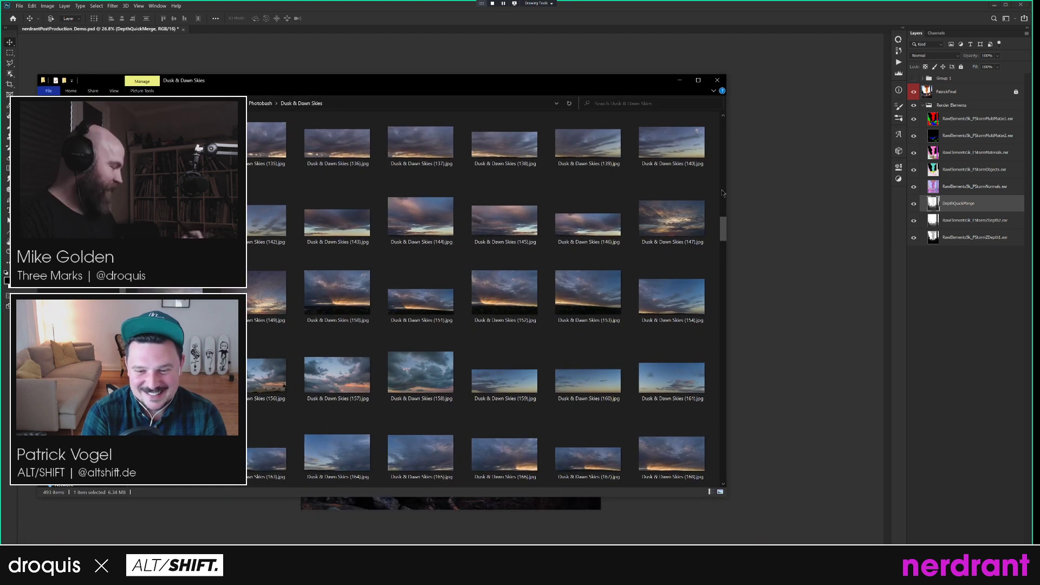
scroll(721, 238, down, 1)
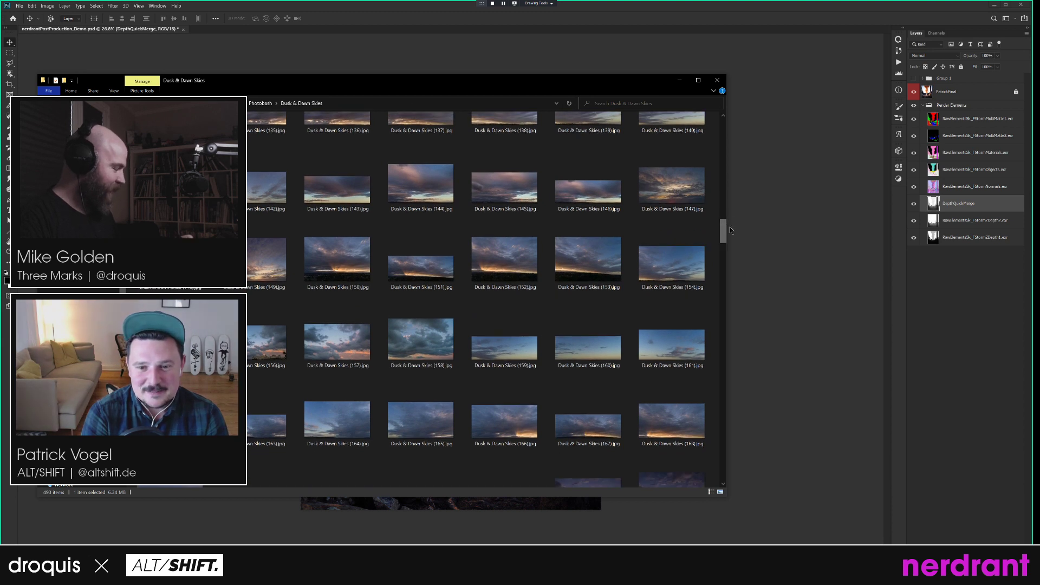
drag(722, 237, 725, 291)
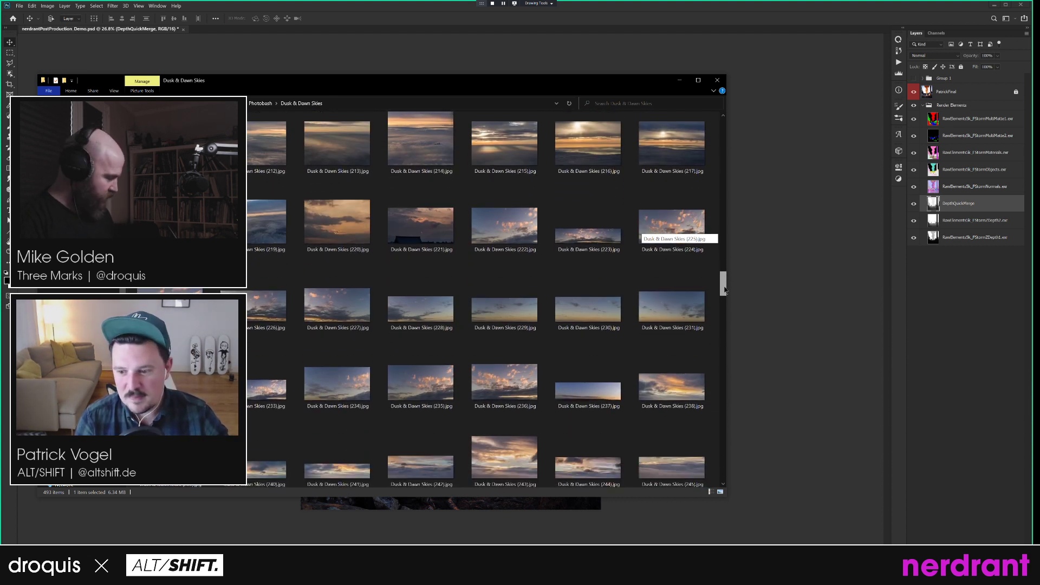
drag(725, 291, 728, 418)
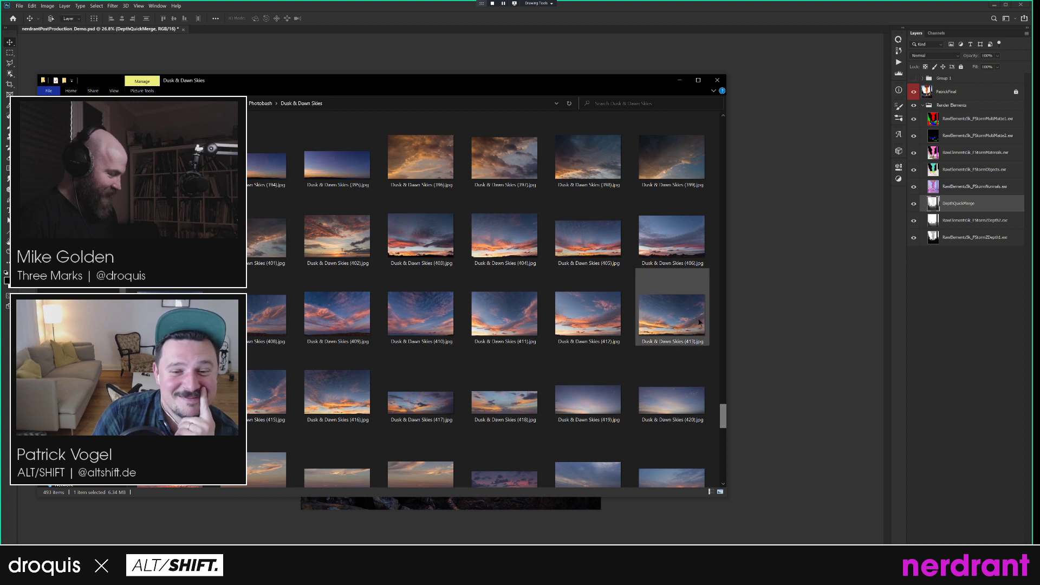
mouse_move(590, 84)
mouse_down()
mouse_move(612, 517)
mouse_move(628, 450)
mouse_move(600, 75)
mouse_up()
drag(733, 410, 733, 202)
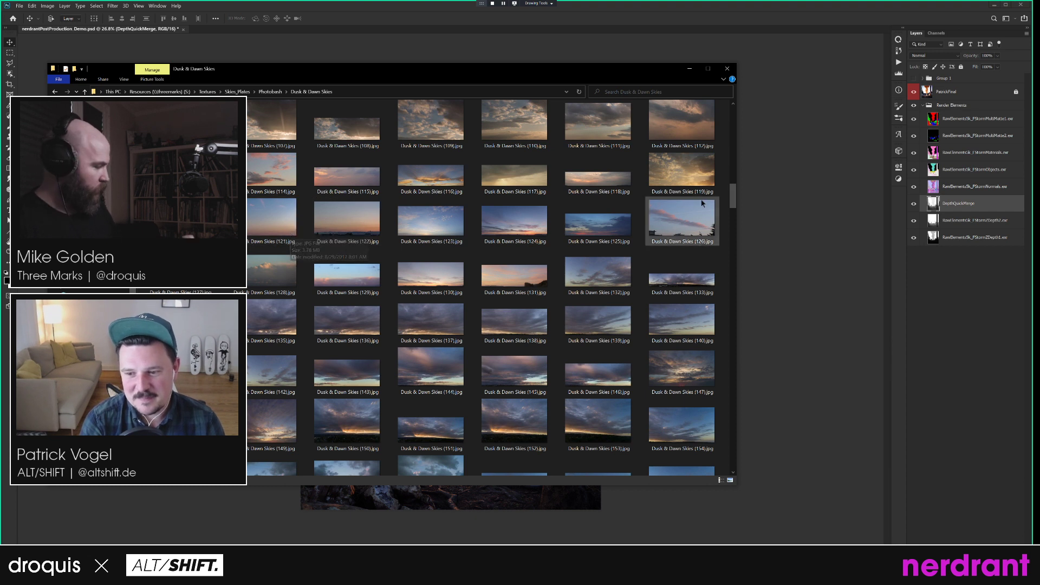
scroll(733, 197, up, 3)
Place Dusk & Dawn Skies (121).jpg into the Photoshop document and scale it to about 296% over the sky area.
drag(268, 361, 794, 233)
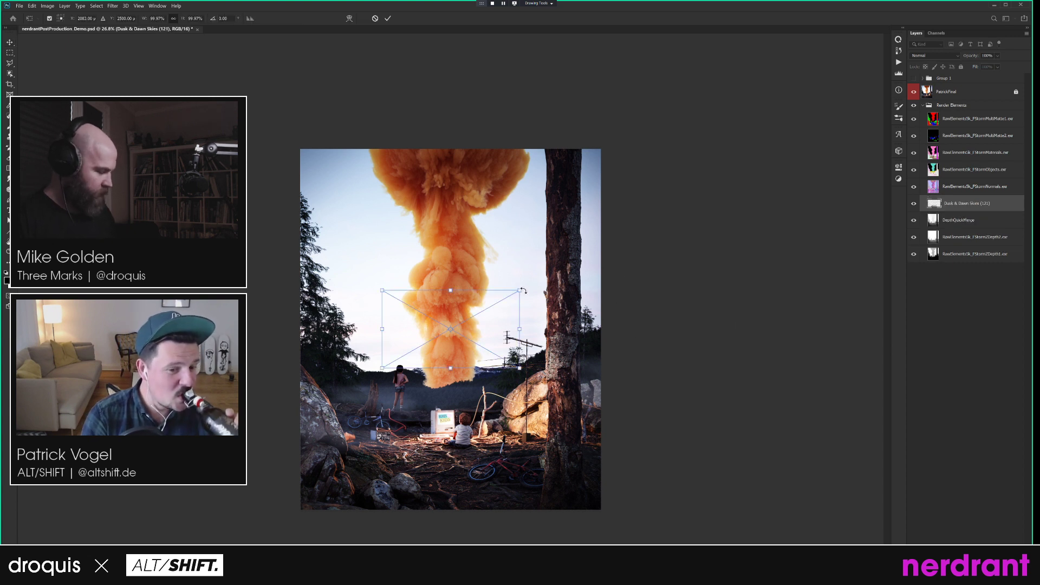
drag(644, 149, 738, 46)
drag(696, 209, 551, 274)
drag(660, 370, 666, 377)
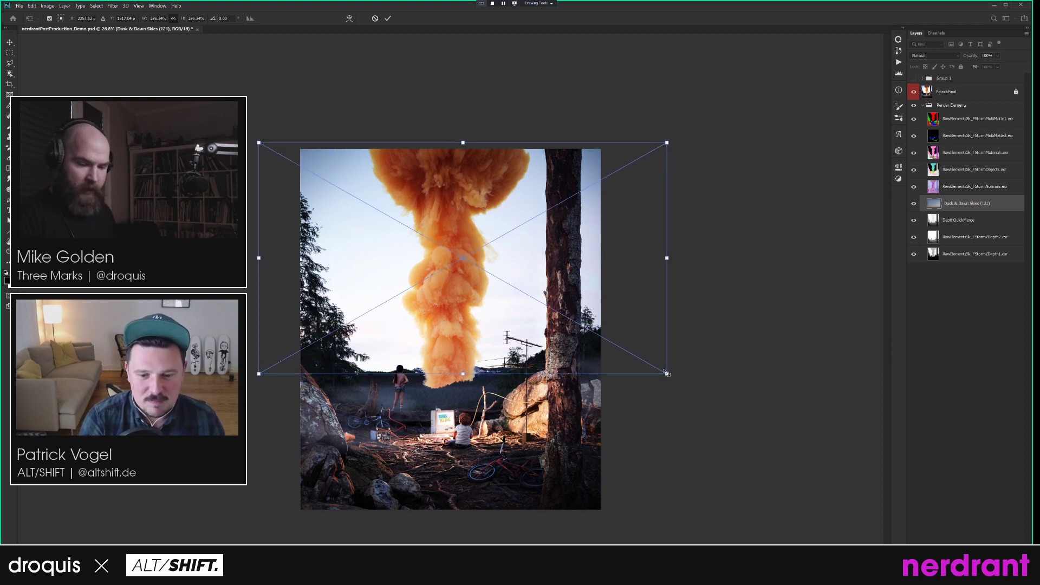
key(Return)
Isolate the MultiMatte1 render element and examine its red, green and blue channels one by one.
click(945, 119)
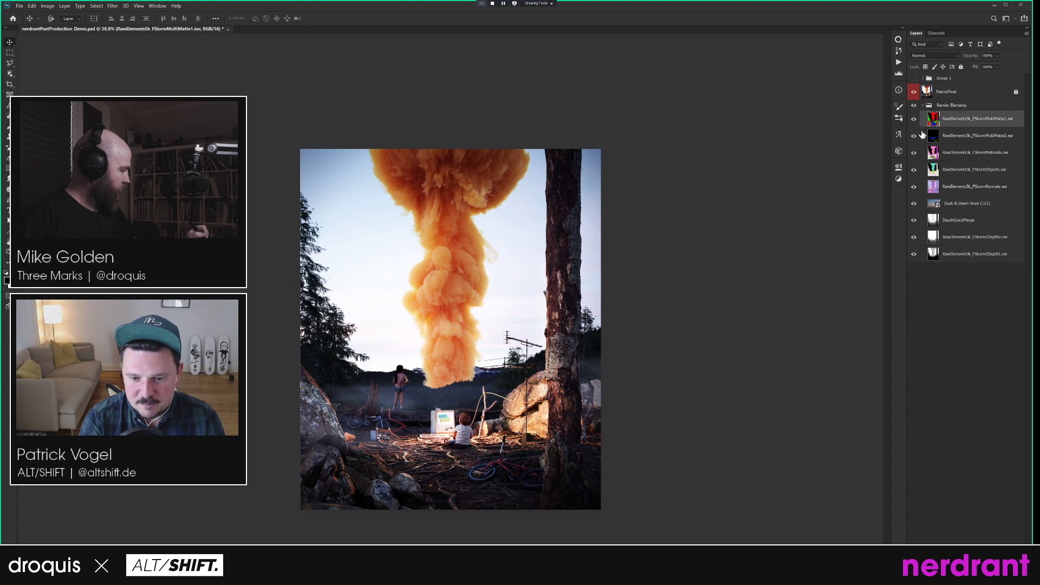
click(937, 33)
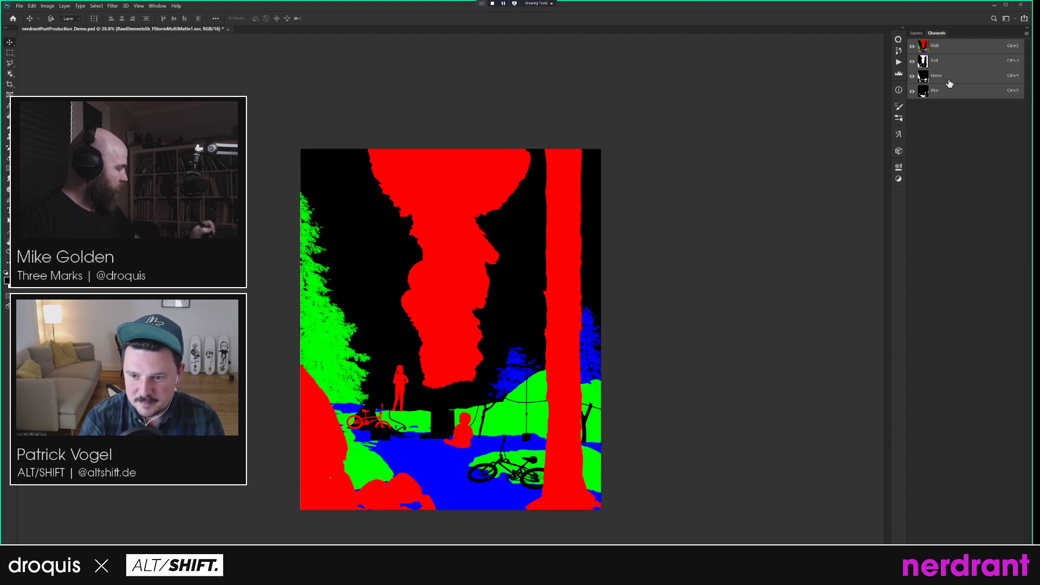
click(951, 62)
click(924, 46)
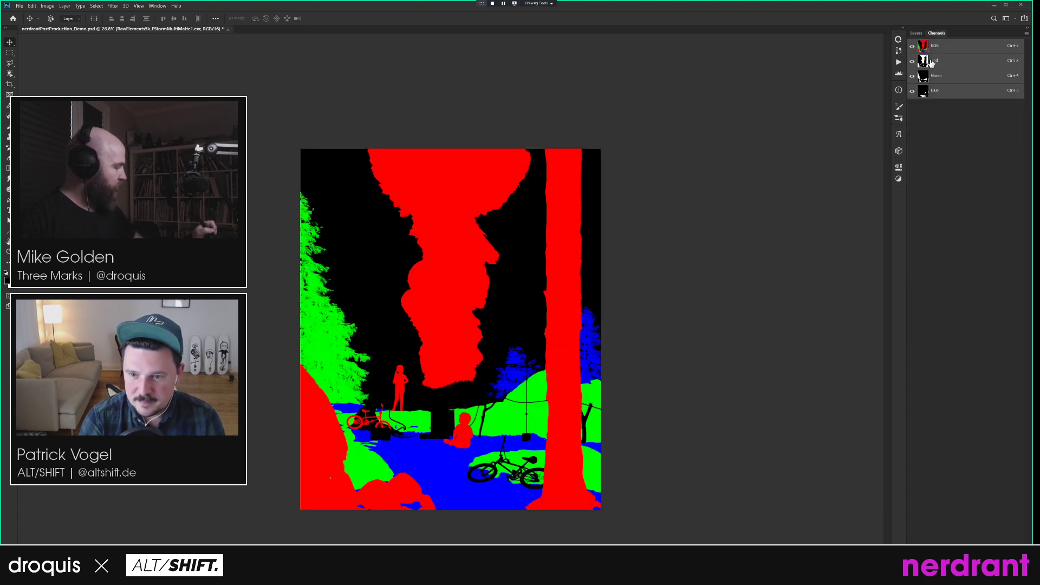
click(930, 62)
click(934, 77)
click(938, 93)
click(945, 78)
click(945, 61)
click(944, 48)
Run the RGB_Matte action on the MultiMatte1 and MultiMatte2 layers to copy their color channels as separate mattes.
click(917, 34)
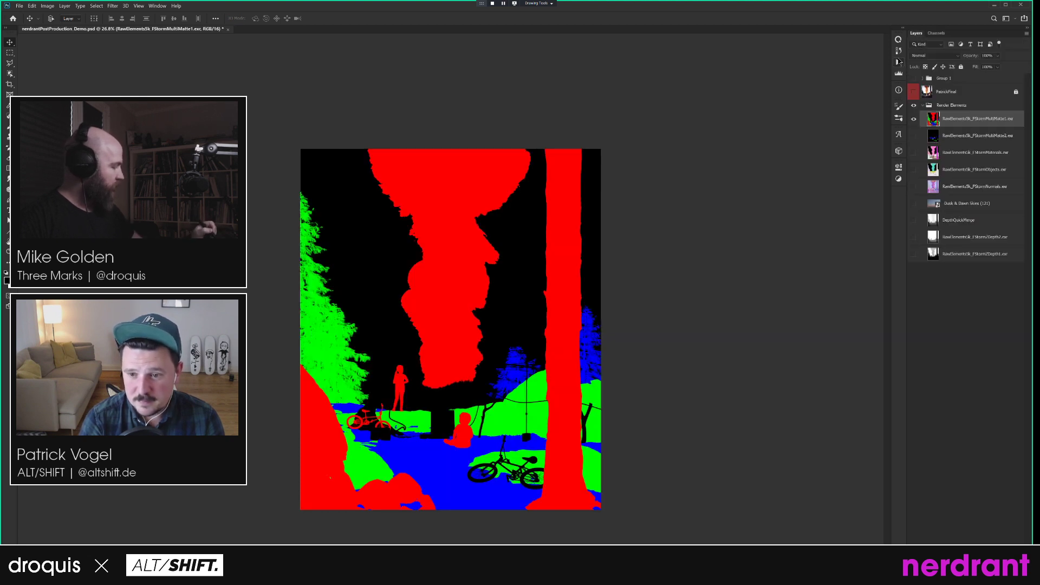
click(898, 62)
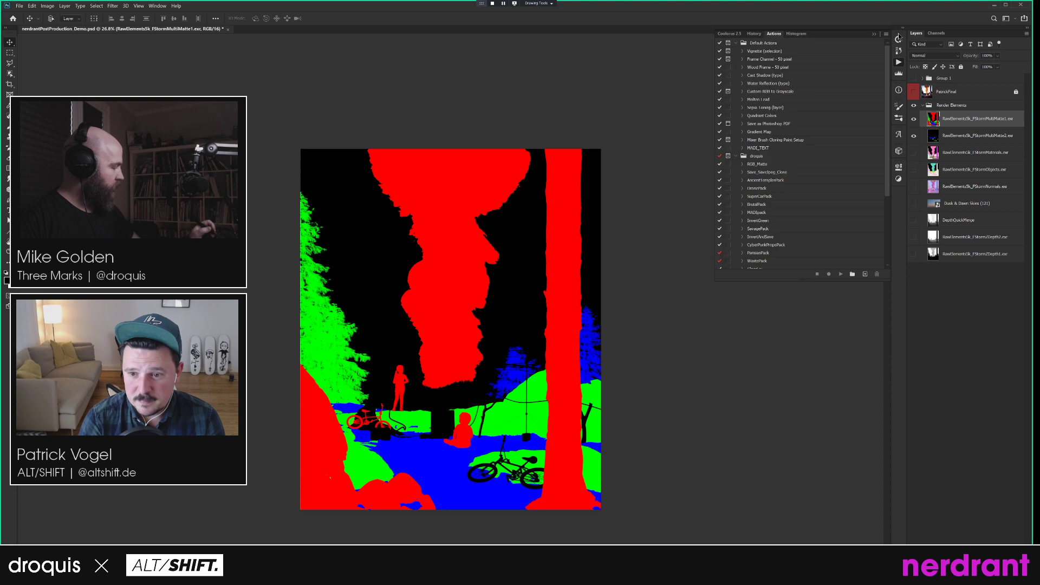
click(842, 275)
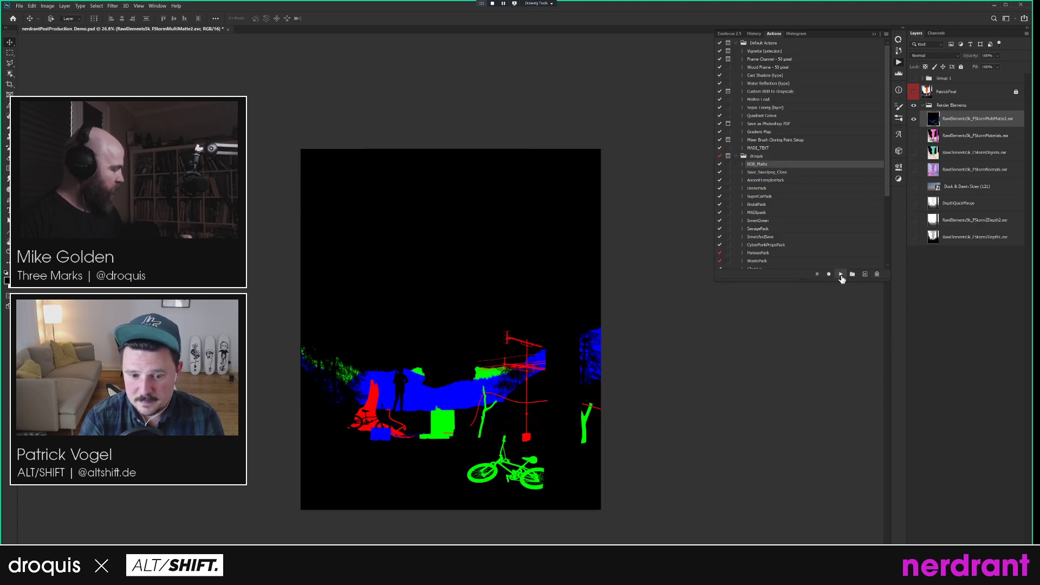
Load the copied matte channels as one combined selection of everything except the sky, and return to the RGB composite.
click(936, 33)
click(926, 106)
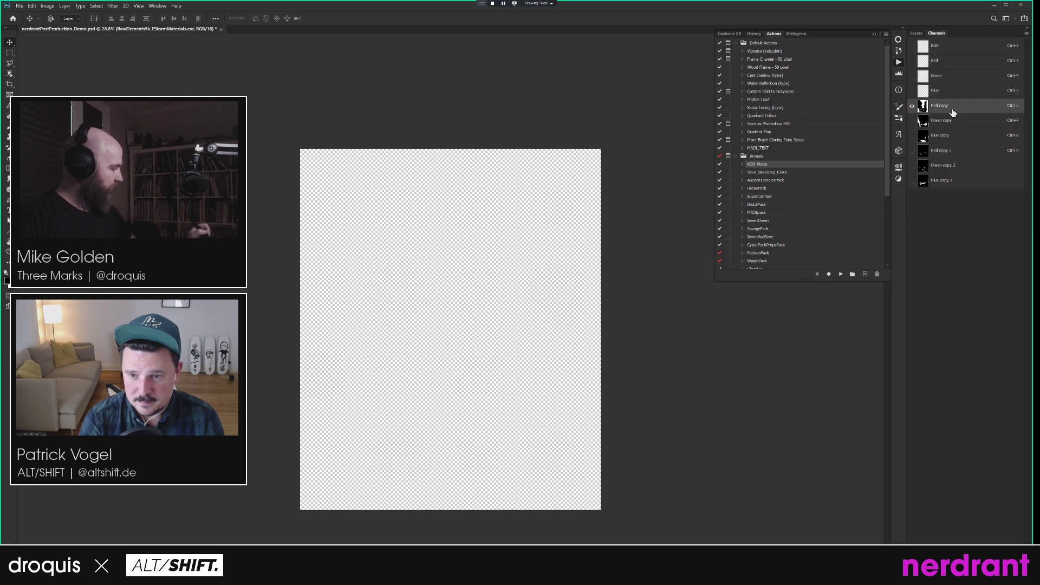
ctrl+click(923, 119)
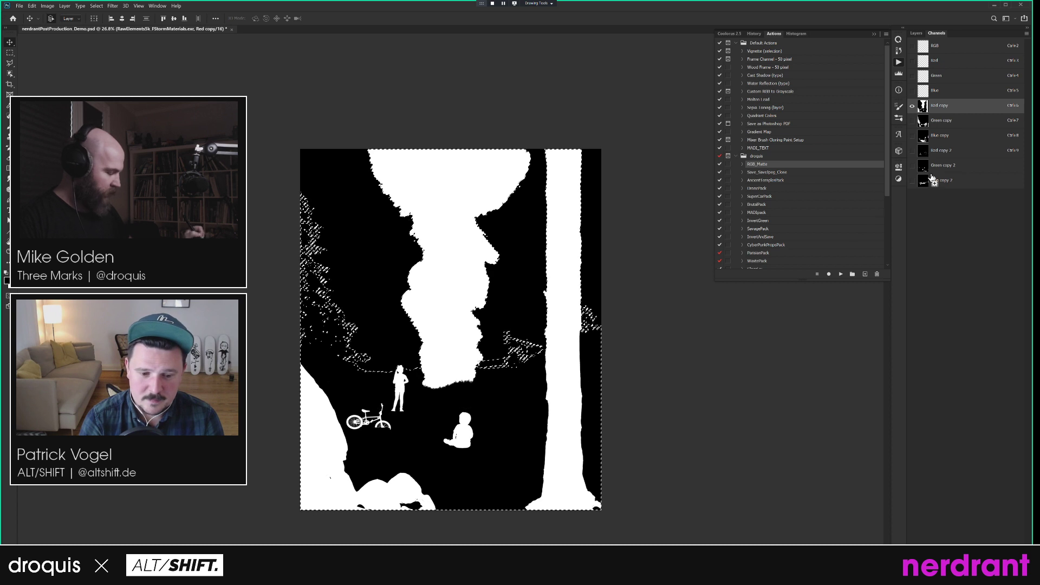
key(ctrl+2)
click(923, 34)
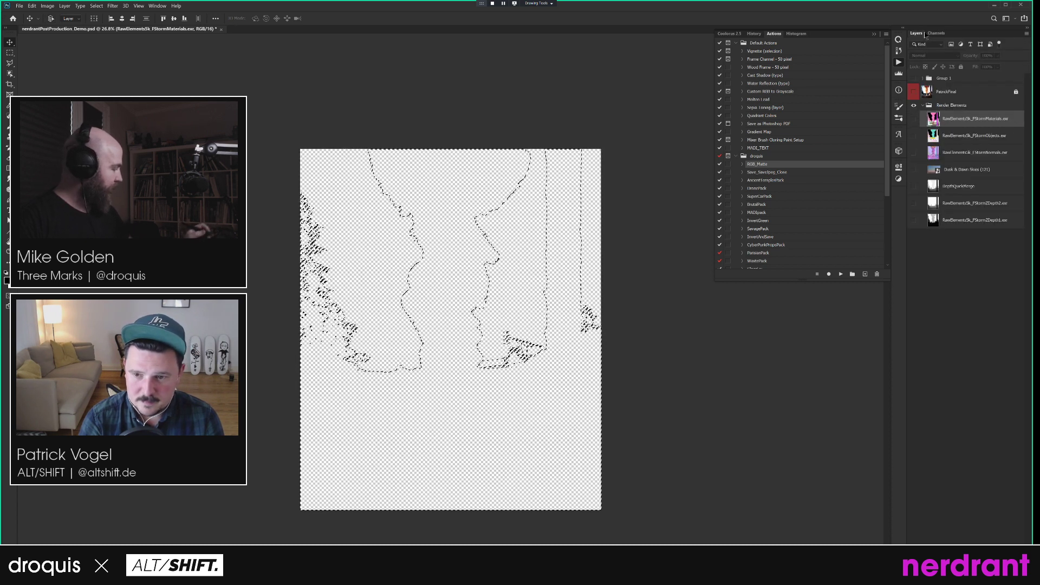
Select PatrickFinal, expand Group 1 to check its contents, and make the render element layers visible again.
click(951, 91)
click(923, 78)
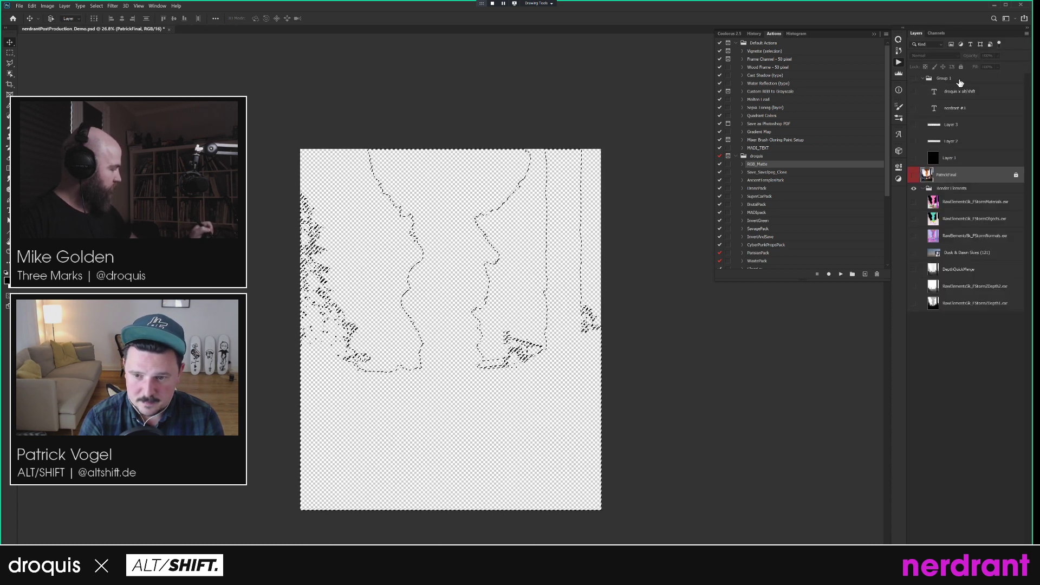
drag(915, 202, 918, 235)
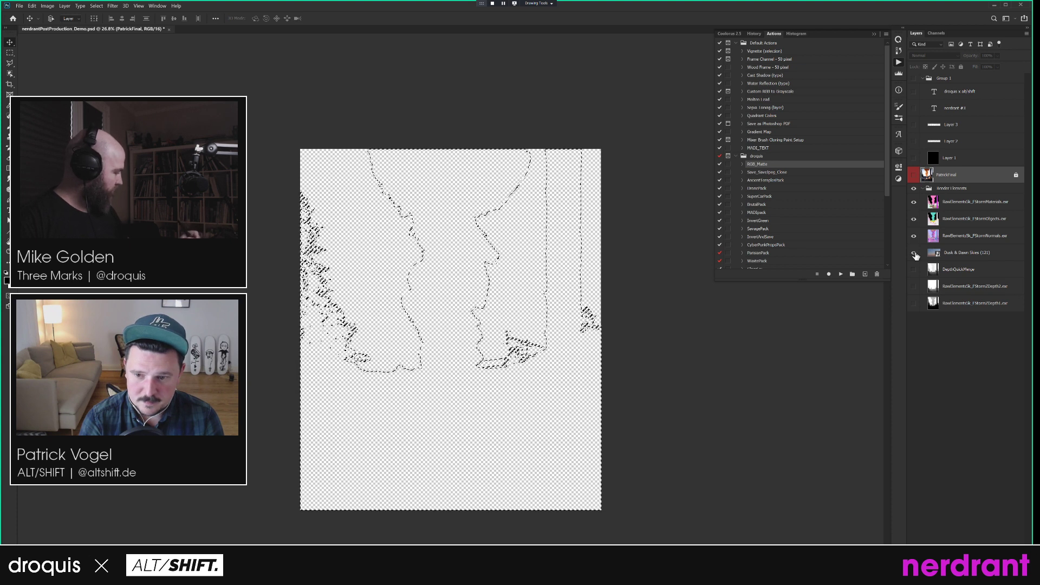
click(914, 78)
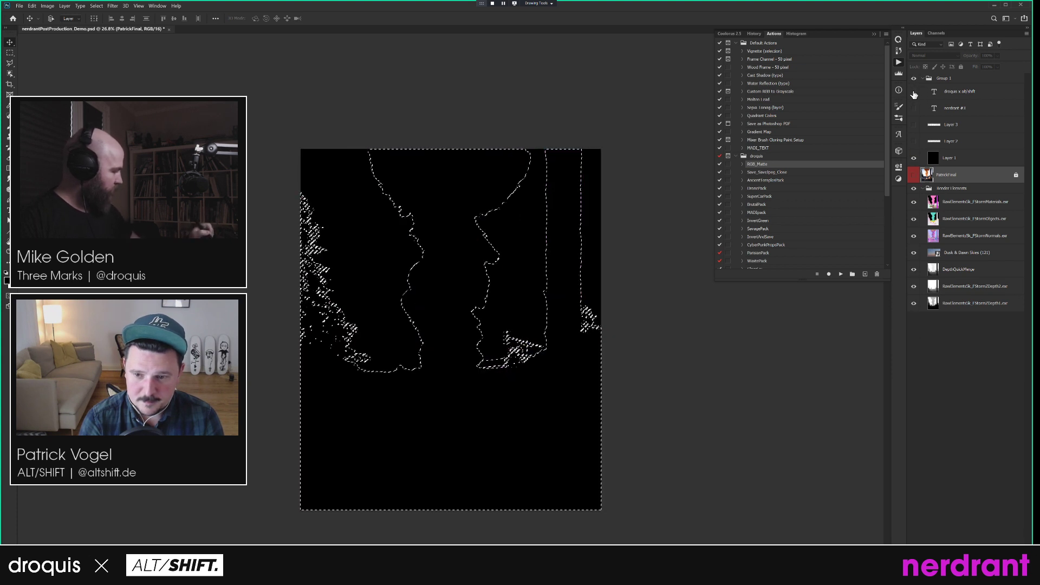
click(913, 79)
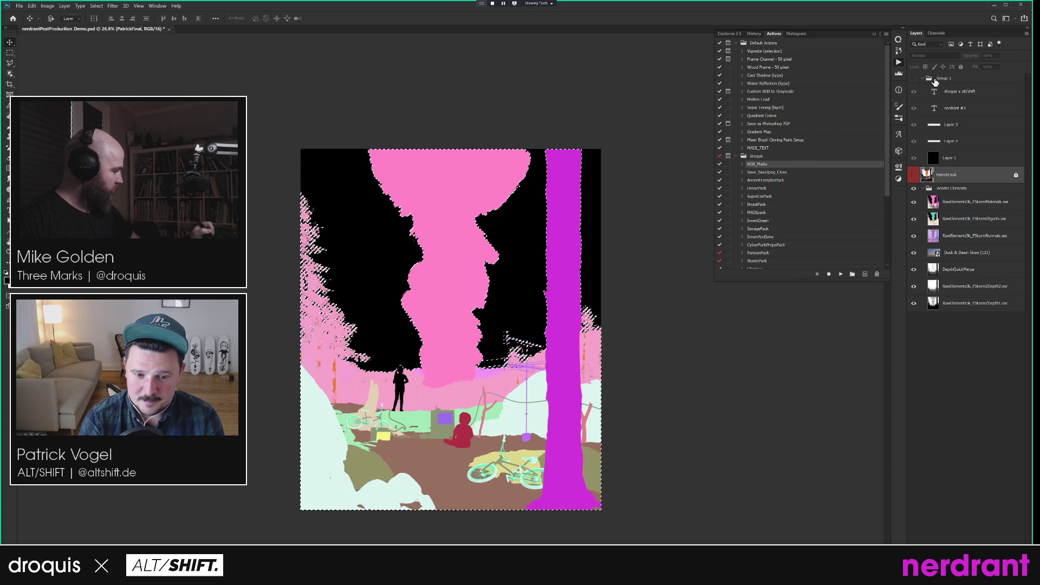
Collapse Group 1 and delete it, and switch to full screen mode with the menu bar.
click(943, 79)
drag(942, 80, 970, 71)
key(f)
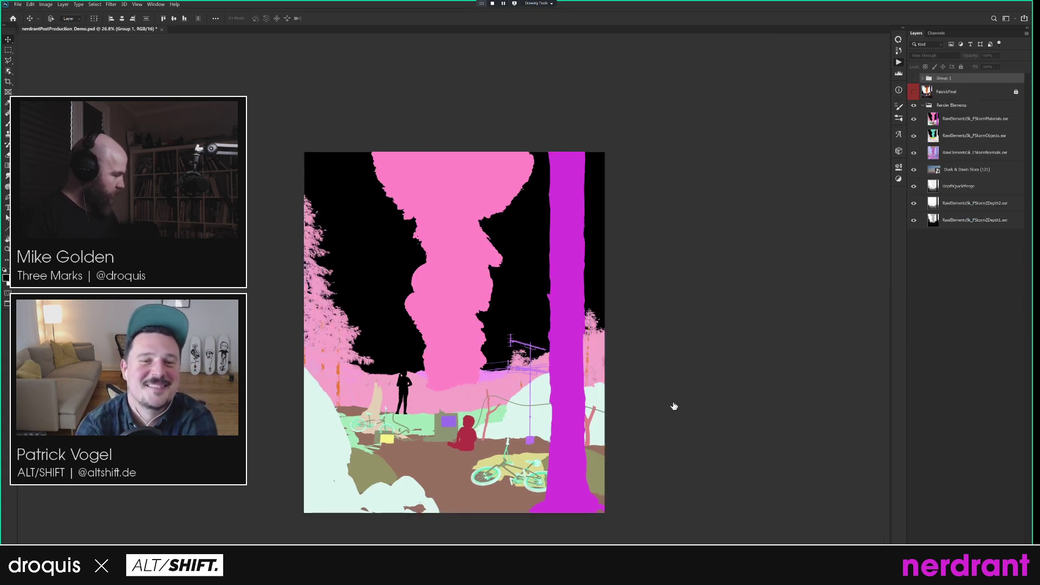
drag(619, 386, 683, 354)
drag(663, 316, 613, 274)
drag(952, 75, 1014, 574)
drag(556, 200, 566, 245)
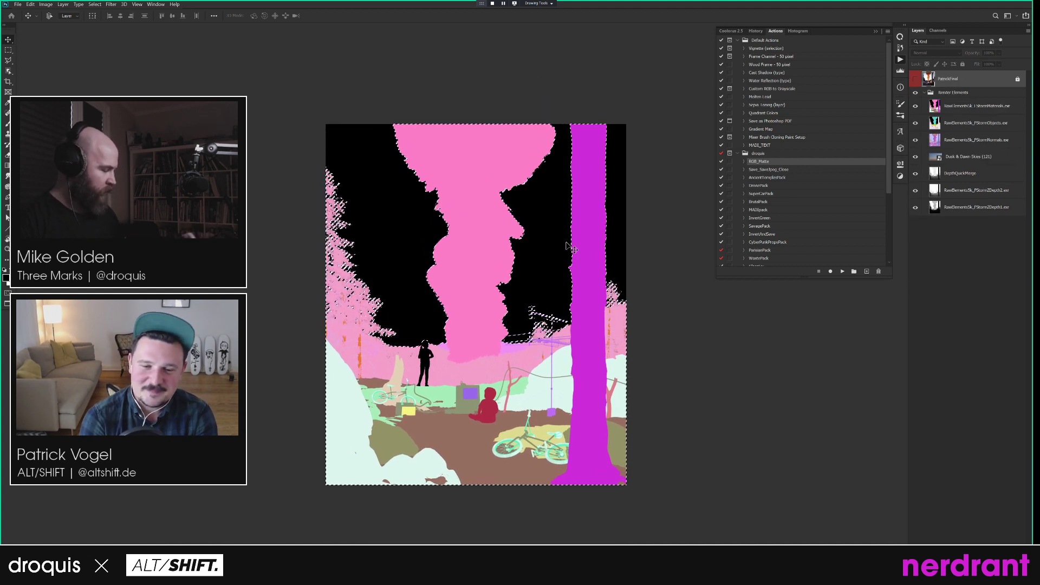
Show the PatrickFinal layer, put it in a new group, and mask the group with the active selection.
click(915, 79)
key(ctrl+g)
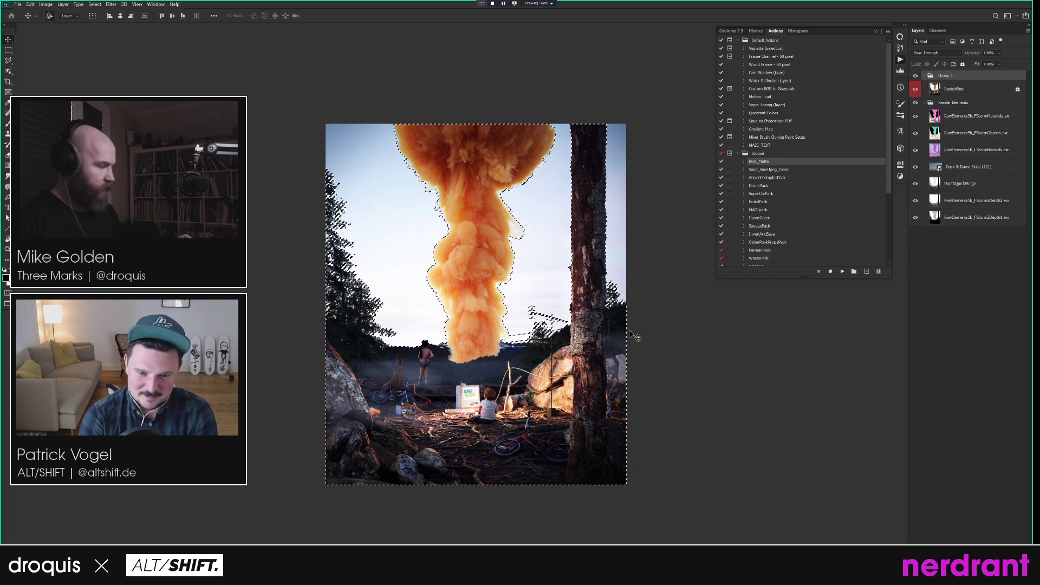
click(968, 574)
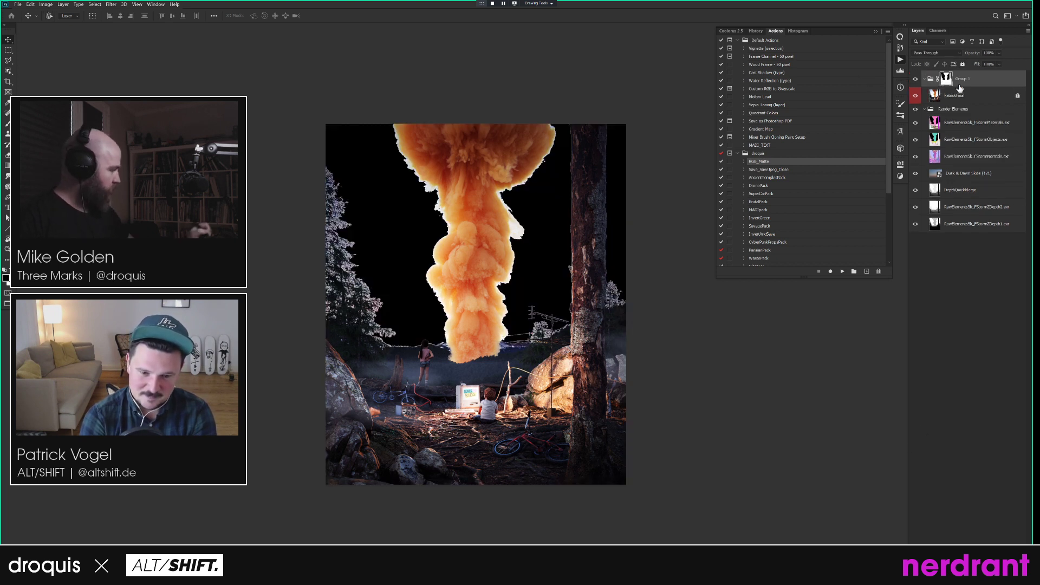
drag(955, 99, 967, 83)
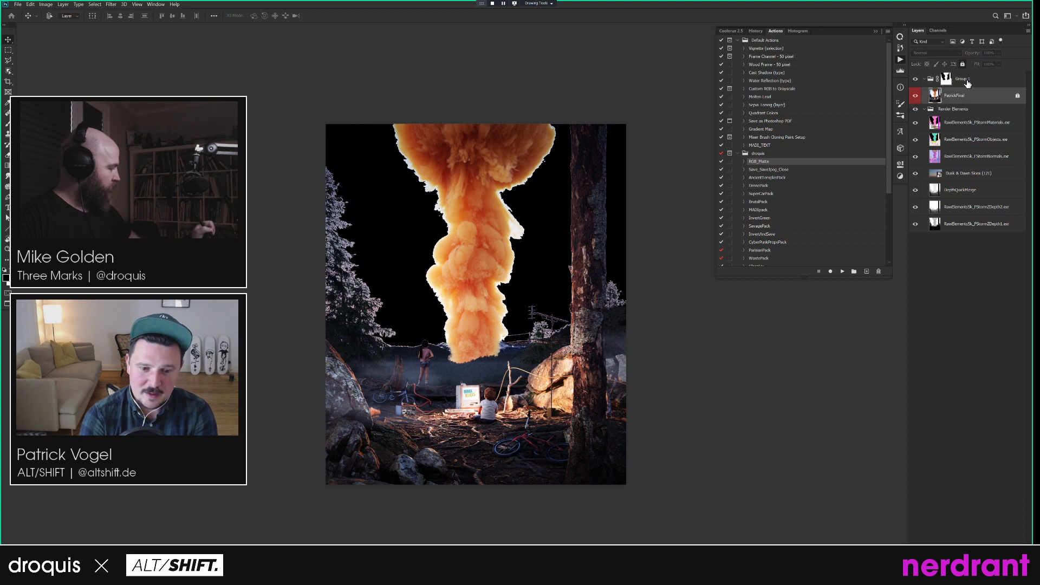
click(968, 79)
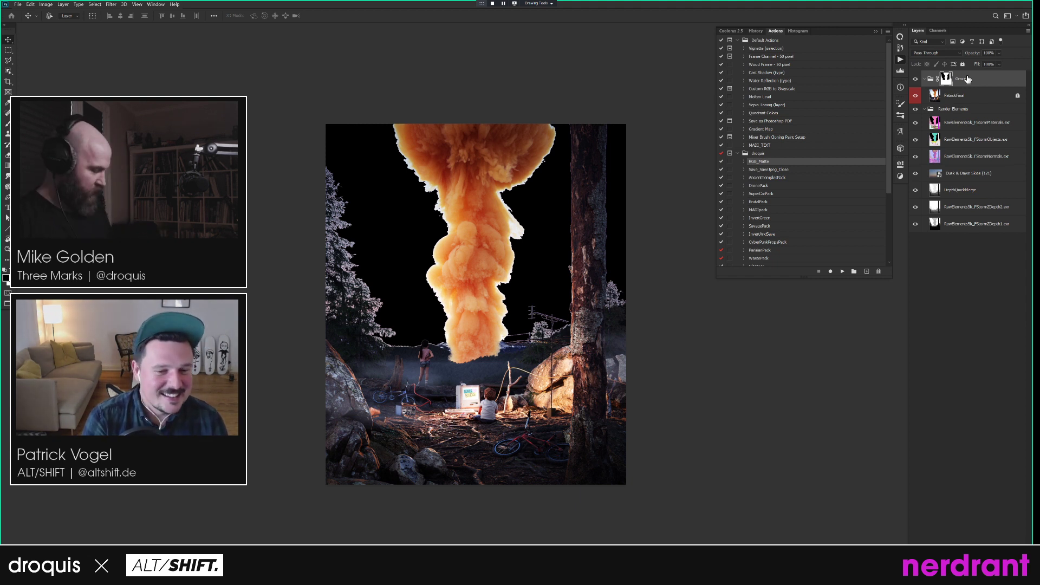
Place Dusk & Dawn Skies (121).jpg from File Explorer above Group 1 and enlarge it to cover the whole sky.
key(alt+Tab)
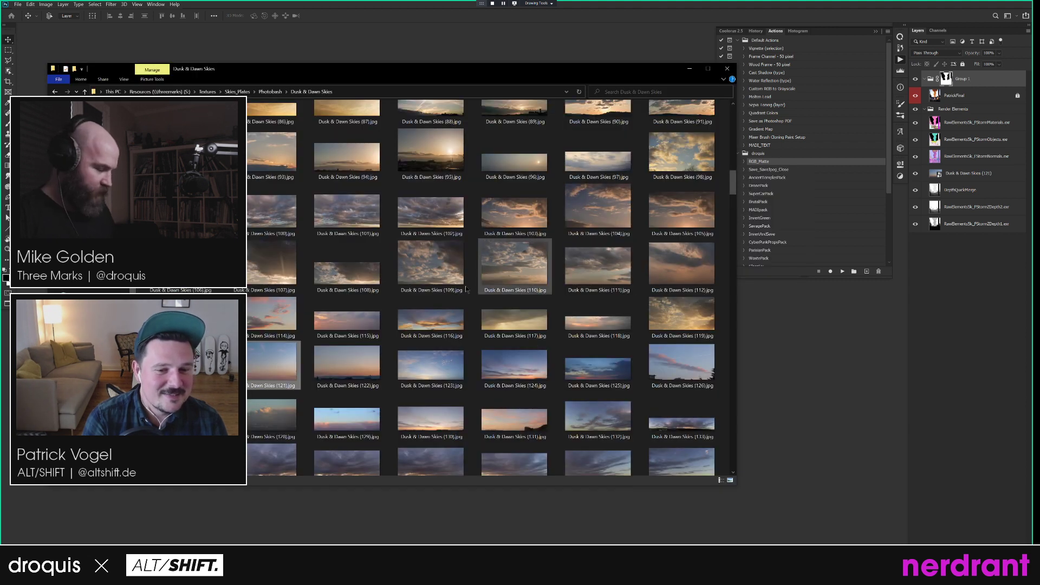
drag(275, 380, 782, 366)
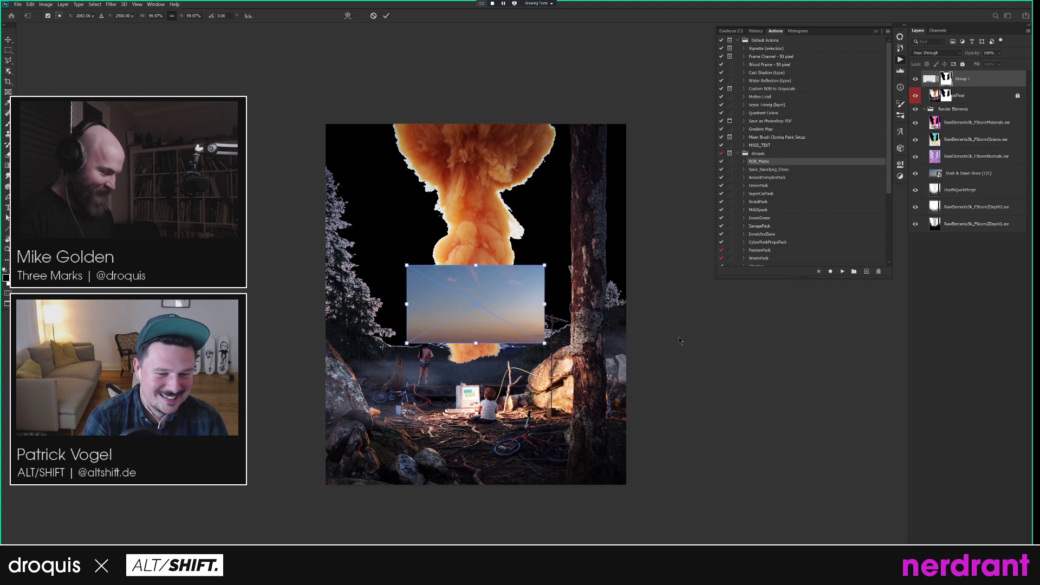
drag(544, 266, 719, 163)
drag(542, 235, 452, 207)
drag(608, 300, 747, 374)
drag(629, 334, 565, 330)
key(Return)
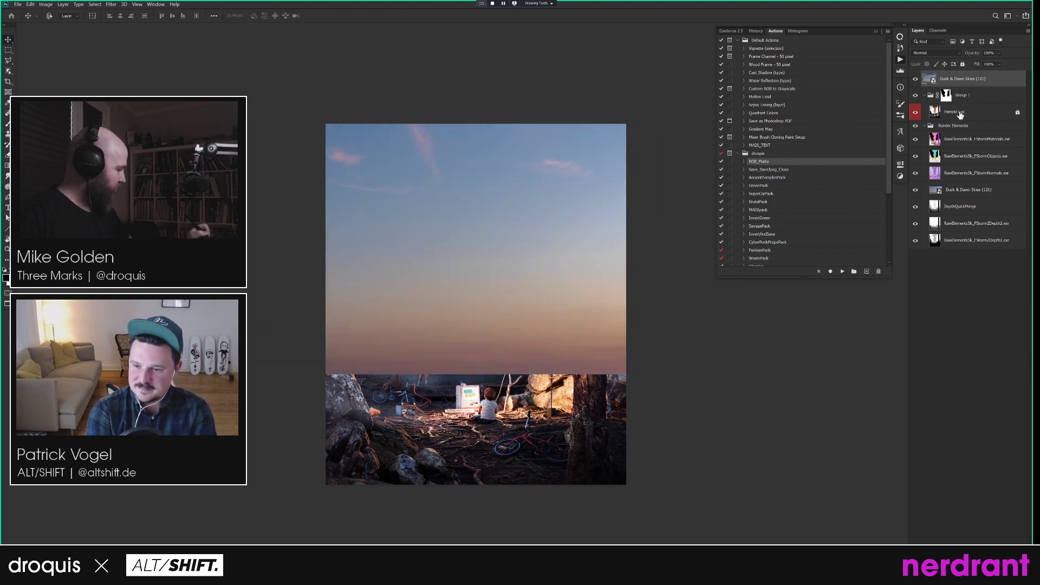
Move PatrickFinal below Group 1, put the placed sky inside the group, and invert the group's mask.
drag(965, 121, 954, 118)
drag(953, 124, 960, 100)
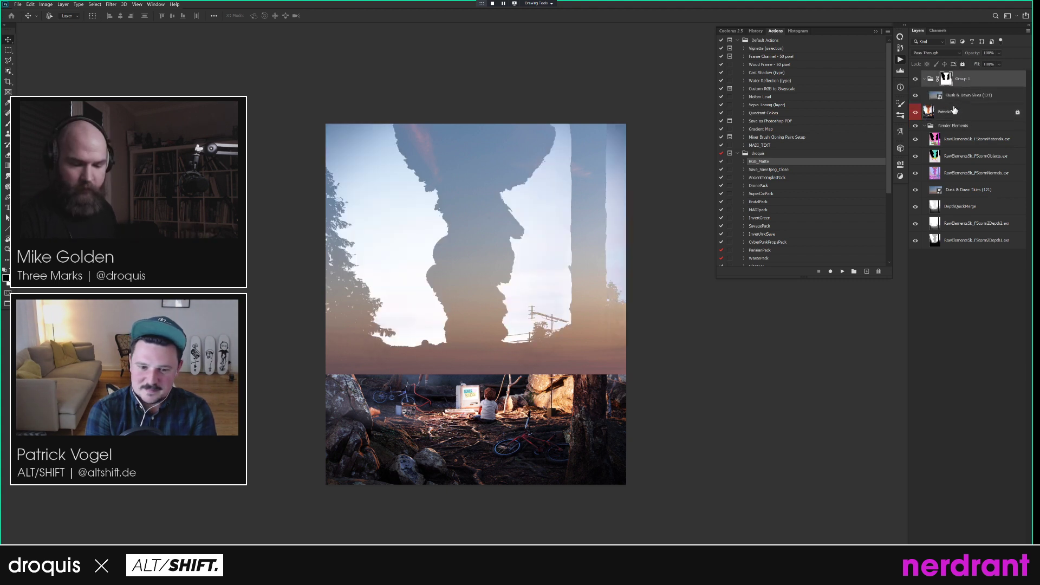
key(ctrl+i)
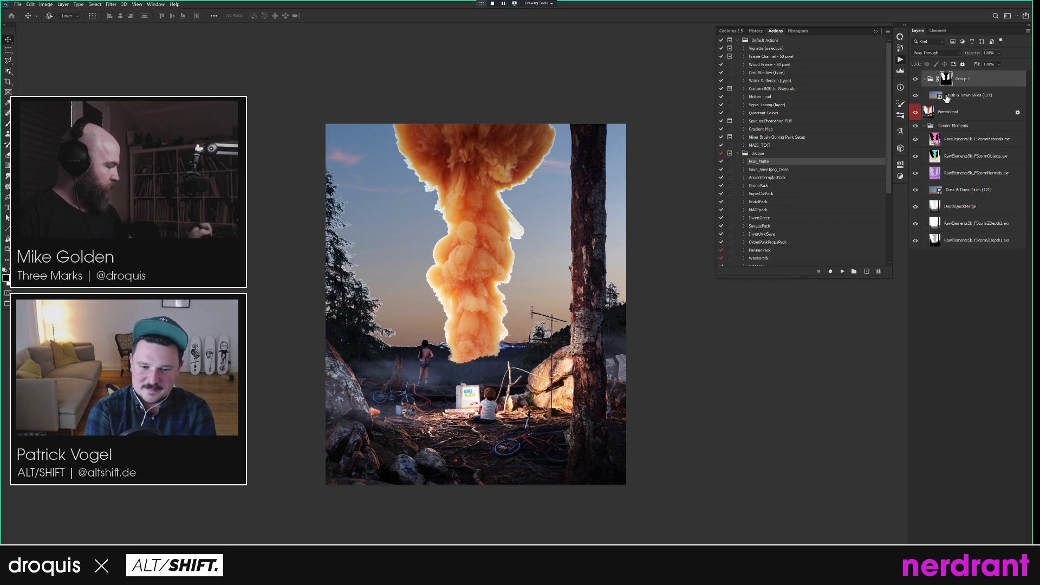
Examine Group 1's mask on its own at close zoom along the tree branches and the smoke edge.
click(943, 96)
drag(489, 321, 502, 316)
key(b)
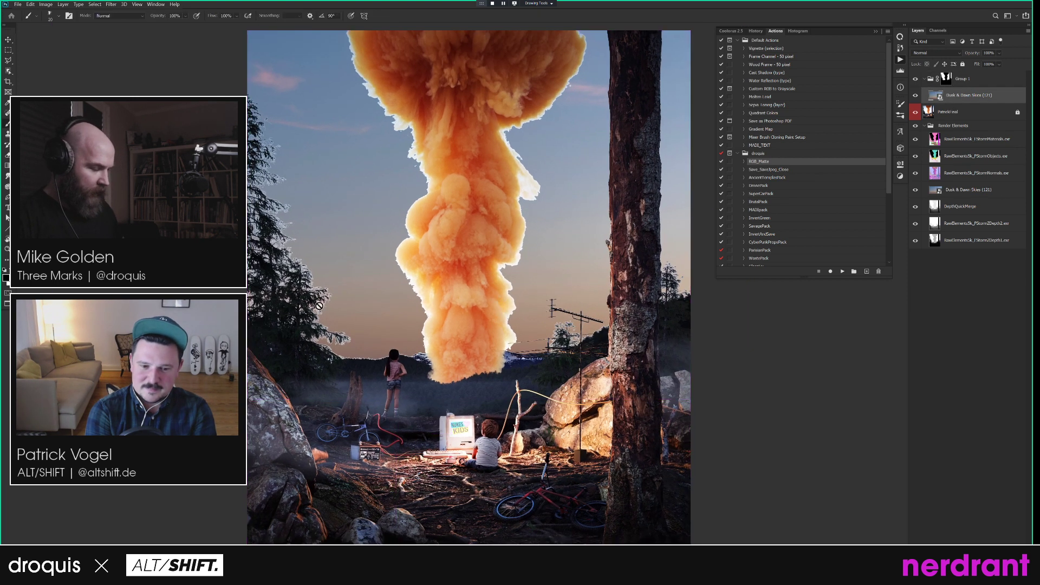
key(v)
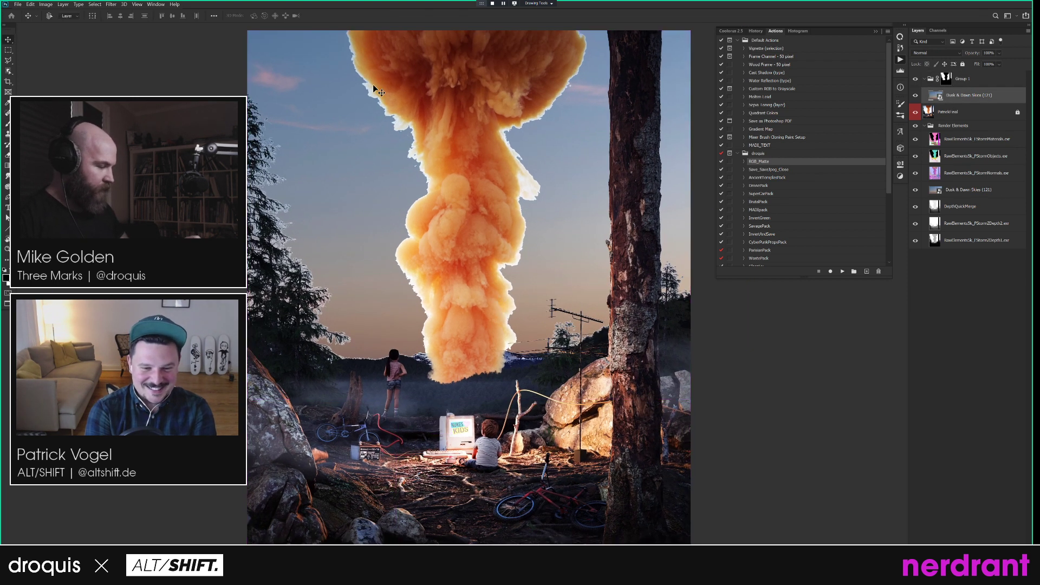
click(970, 81)
alt+click(945, 80)
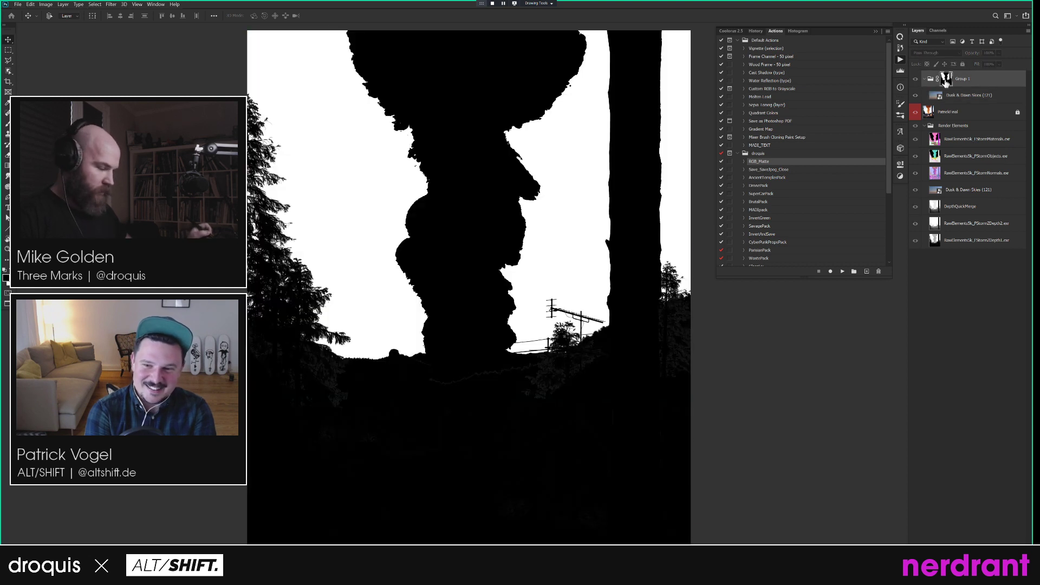
drag(275, 226, 350, 226)
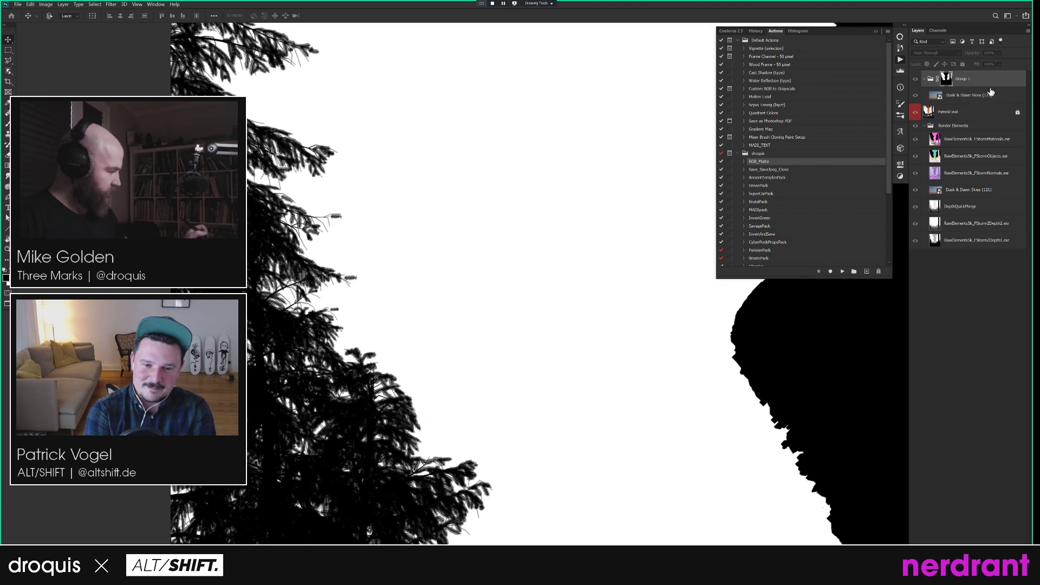
alt+click(949, 81)
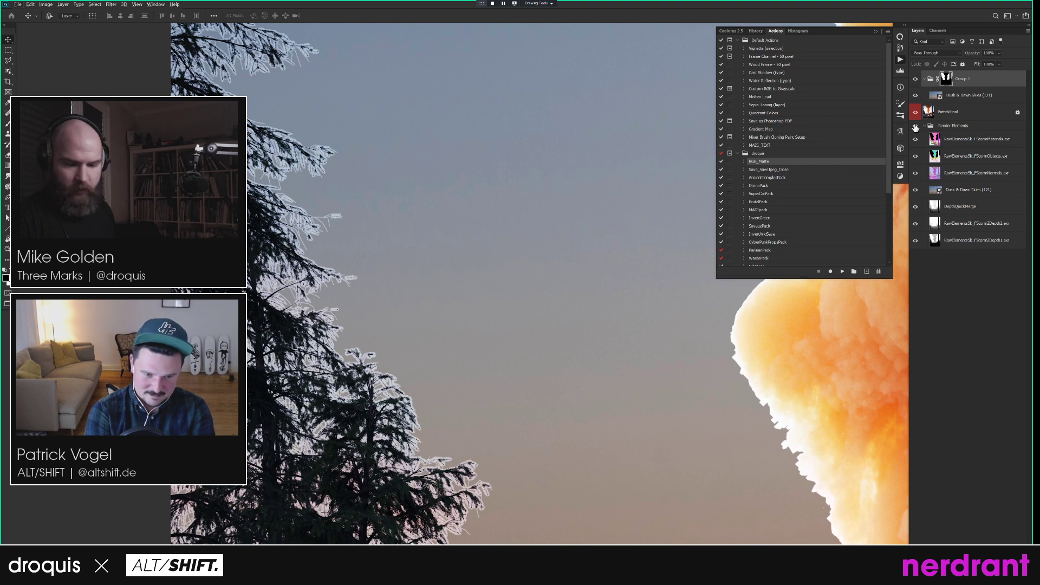
Brighten the midtones of Group 1's mask with Levels to reduce the pale fringe around the tree branches.
key(ctrl+l)
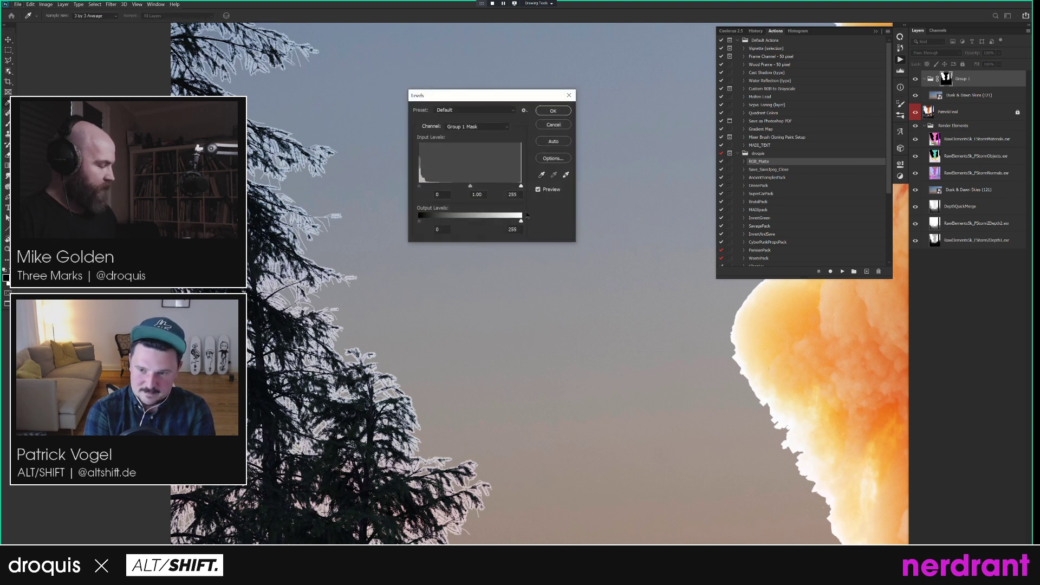
drag(479, 185, 441, 185)
click(553, 111)
drag(562, 335, 525, 337)
drag(631, 359, 374, 346)
drag(541, 301, 529, 302)
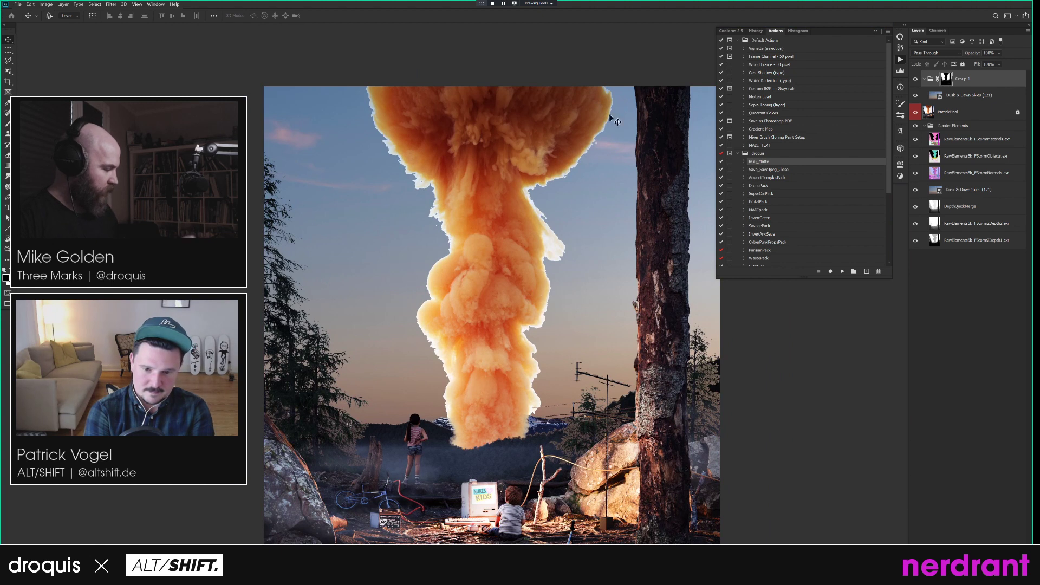
Darken the sky with a Curves adjustment above Dusk & Dawn Skies (121) in Group 1, lowering the white point and midtones.
click(955, 96)
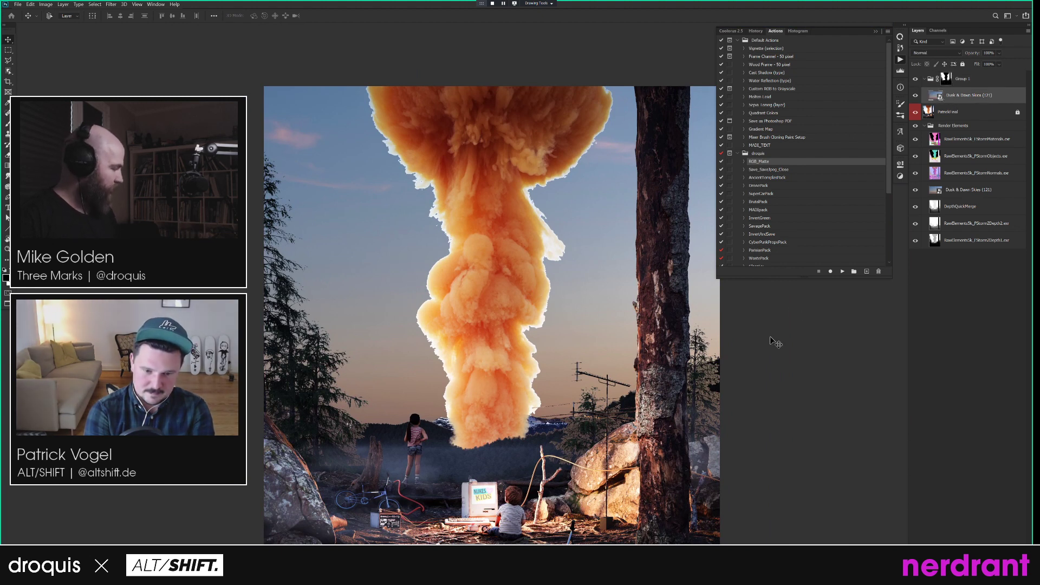
drag(617, 366, 537, 313)
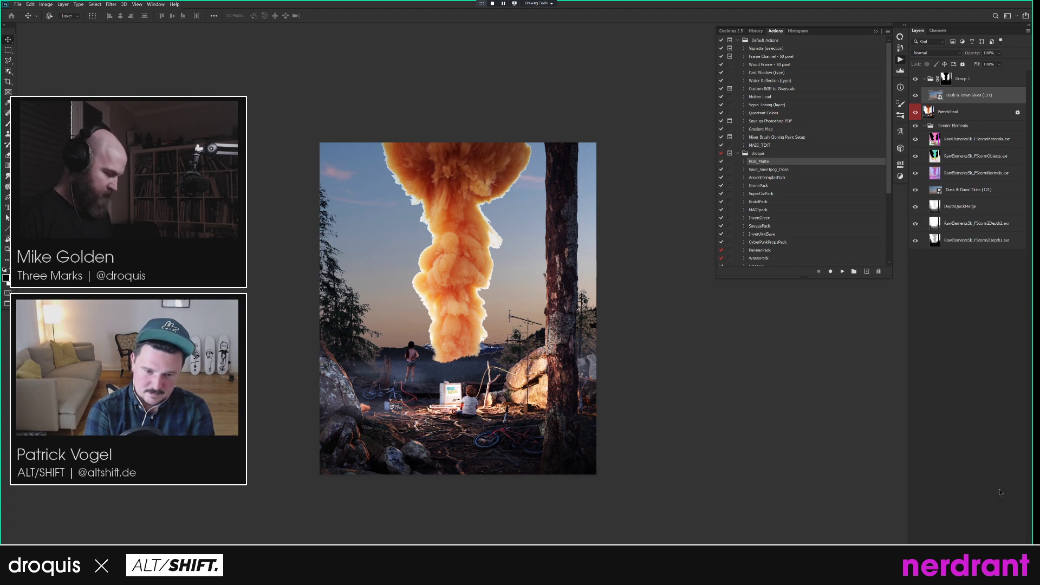
key(ctrl+m)
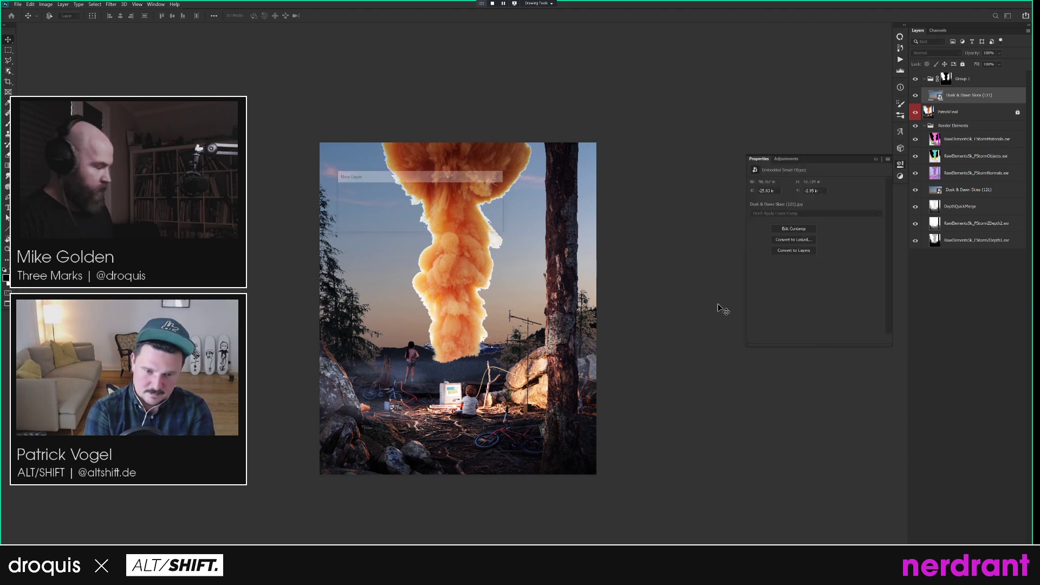
key(Return)
drag(879, 207, 884, 233)
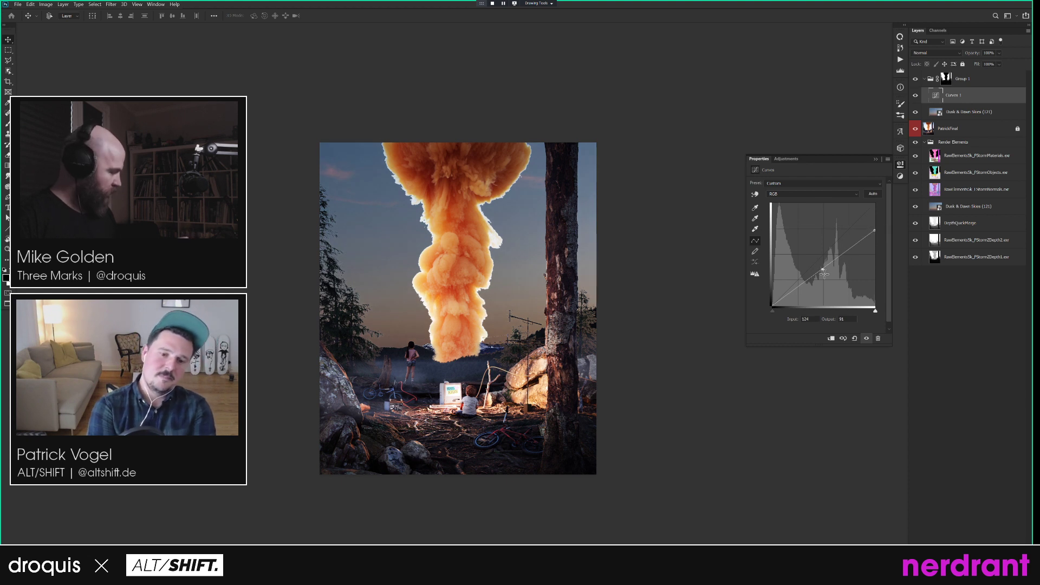
drag(823, 268, 823, 274)
Tint the sky blue with a colorized Hue/Saturation adjustment at hue 217, and reduce the adjustment layer's opacity.
key(ctrl+u)
key(Return)
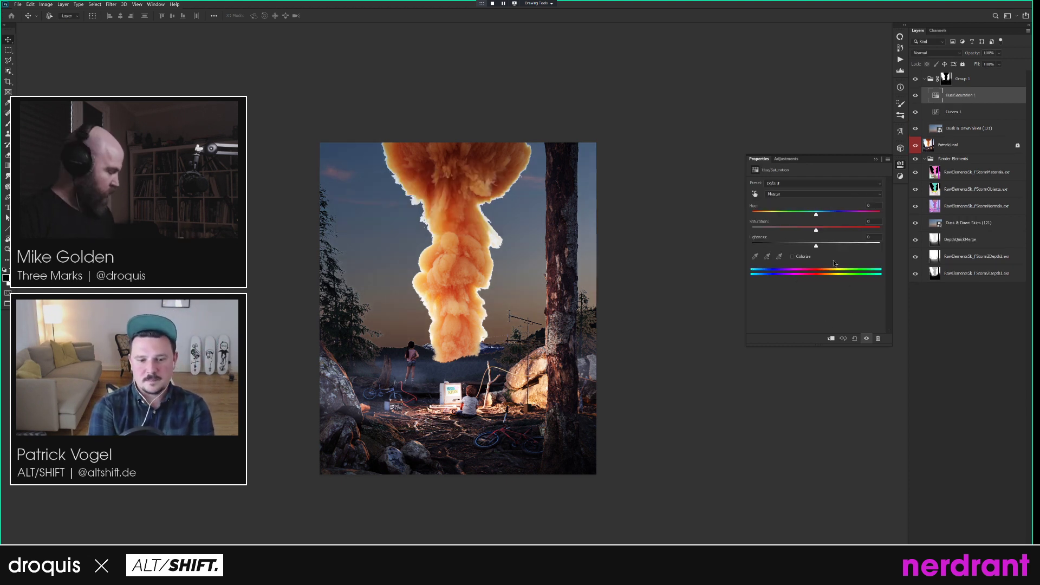
click(792, 257)
click(820, 214)
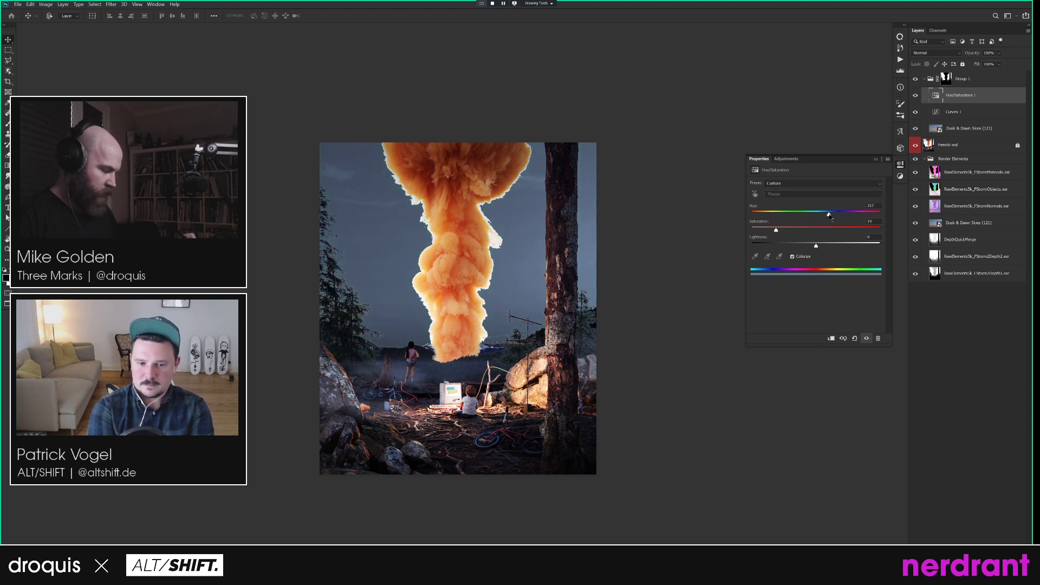
drag(975, 53, 890, 49)
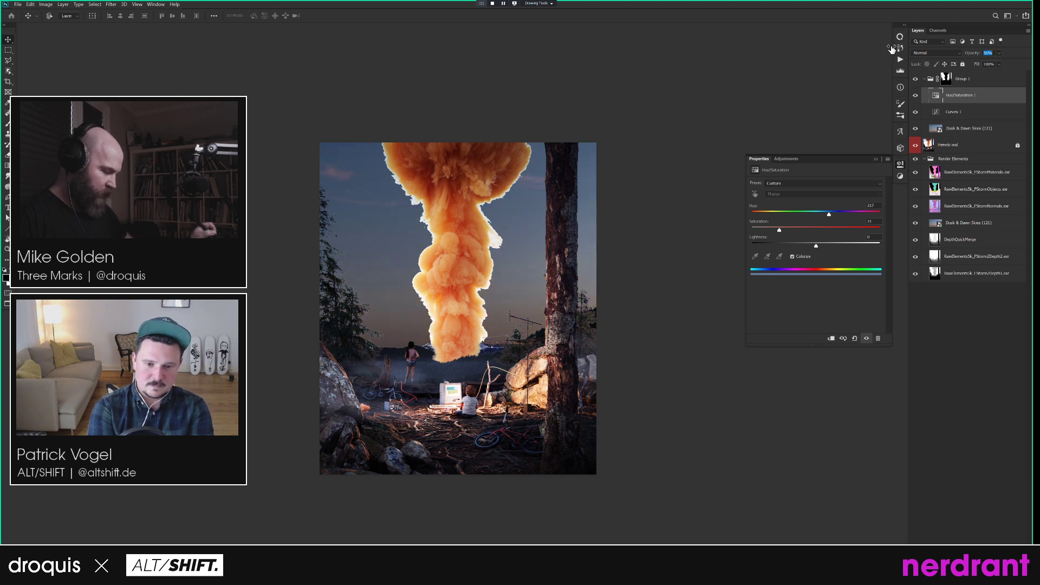
Compare the image with Group 1's mask disabled and enabled, looking closely at the smoke column.
key(b)
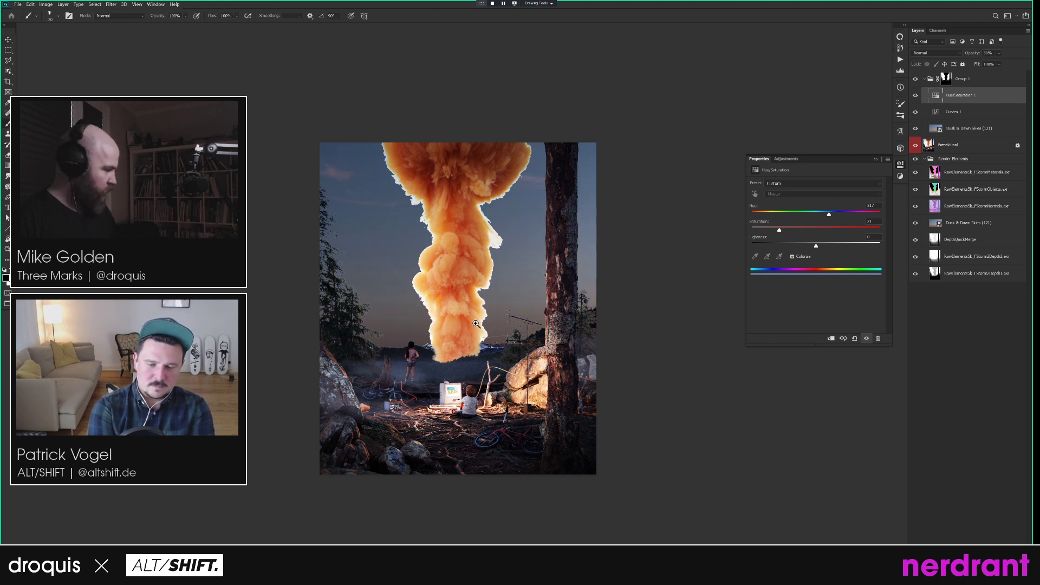
drag(472, 319, 490, 300)
key(v)
click(945, 78)
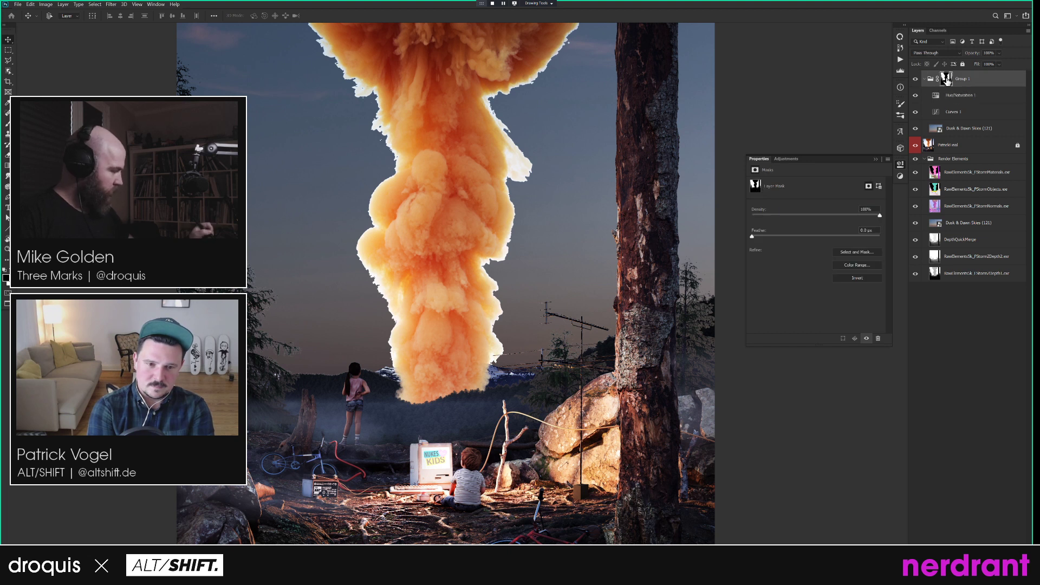
shift+click(946, 79)
shift+click(945, 78)
Set up a larger soft round brush with white foreground and 10% flow for painting on Group 1's mask.
key(b)
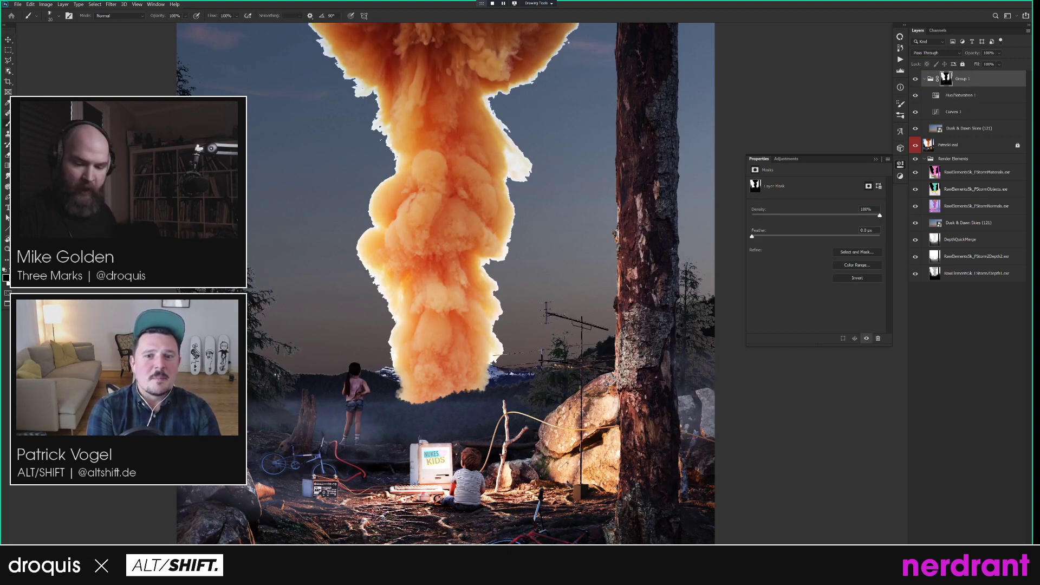
key(bracketleft)
key(bracketright)
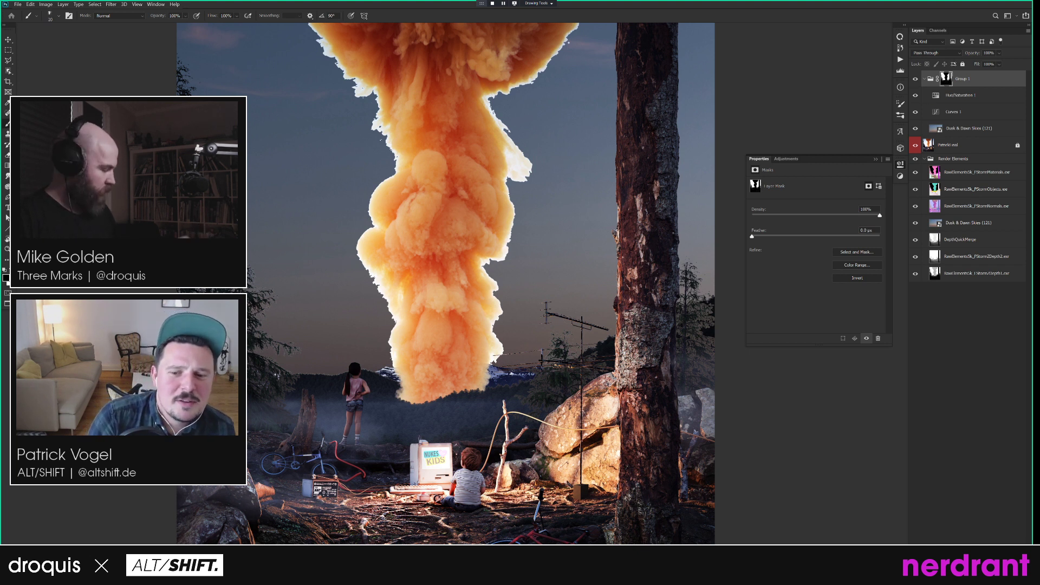
right_click(558, 268)
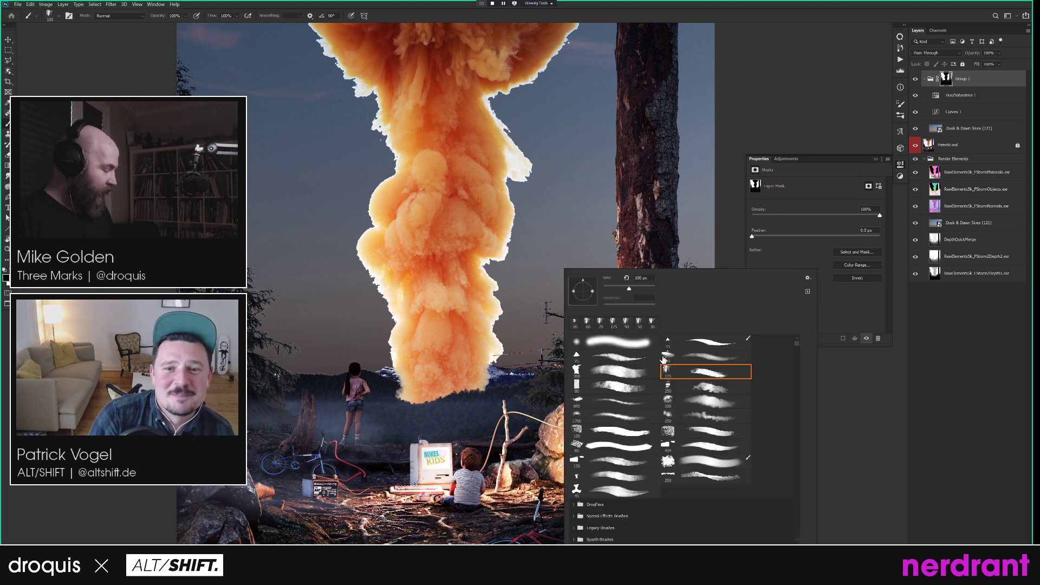
click(635, 343)
key(Return)
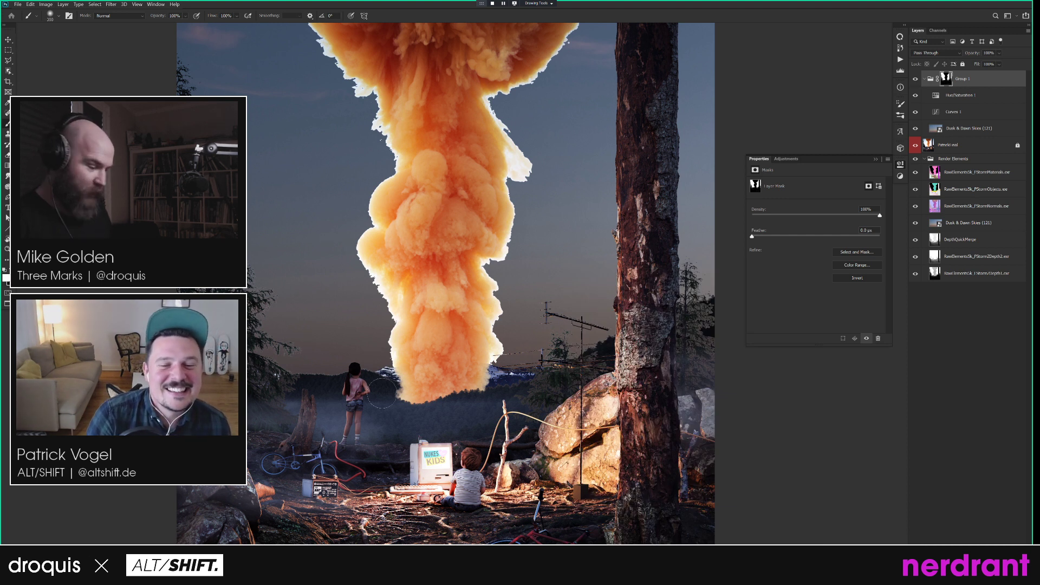
key(x)
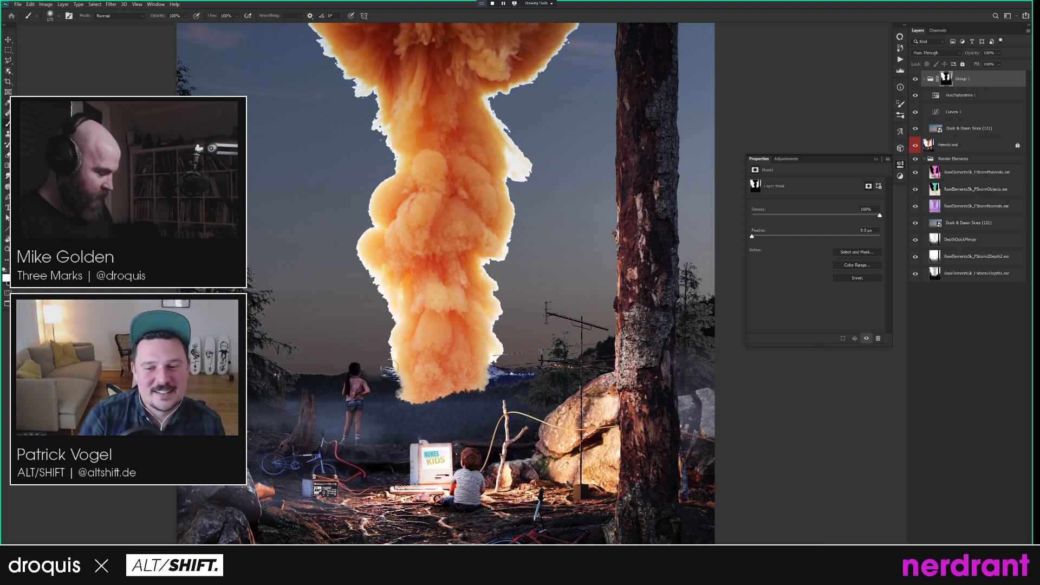
key(bracketright)
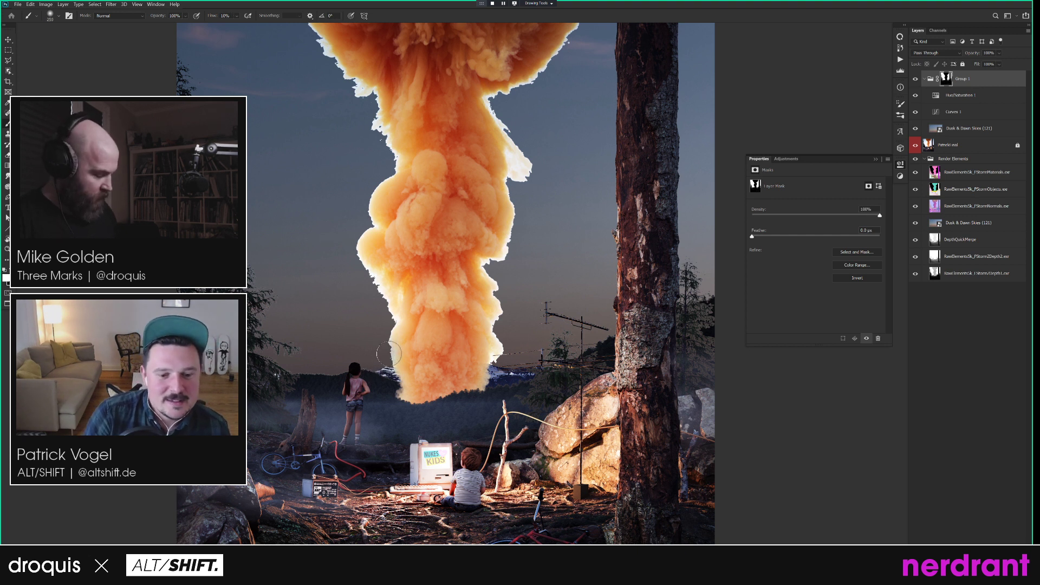
Try painting on Group 1's mask along the lower edge of the smoke column, and undo the strokes.
mouse_move(386, 344)
mouse_down()
mouse_move(389, 352)
mouse_move(385, 297)
mouse_up()
key(ctrl+z)
key(ctrl+z)
key(ctrl+z)
key(bracketleft)
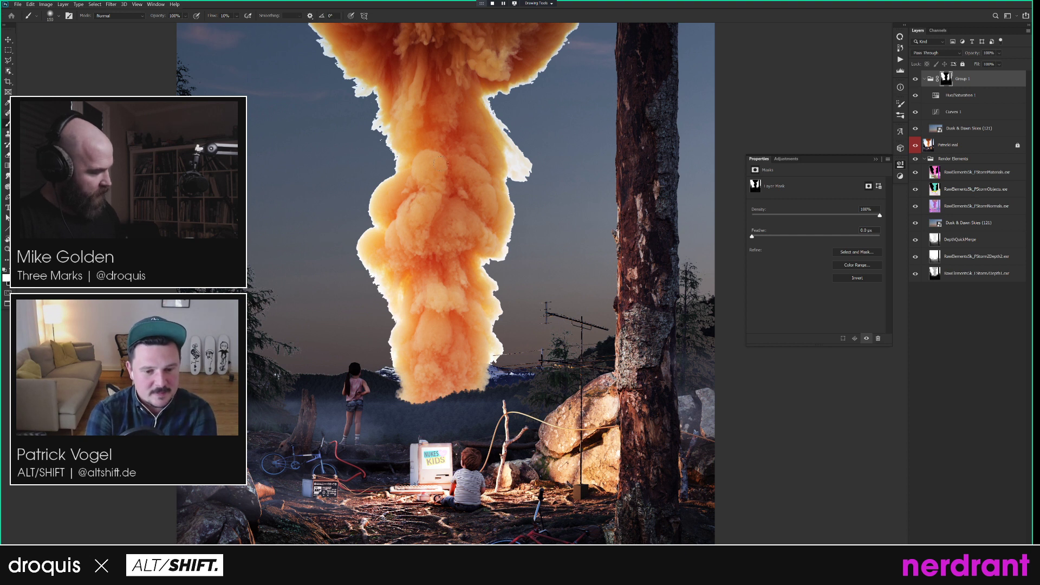
Compare the full image with Group 1 hidden and shown, and add a layer mask to the sky layer inside it.
key(ctrl+0)
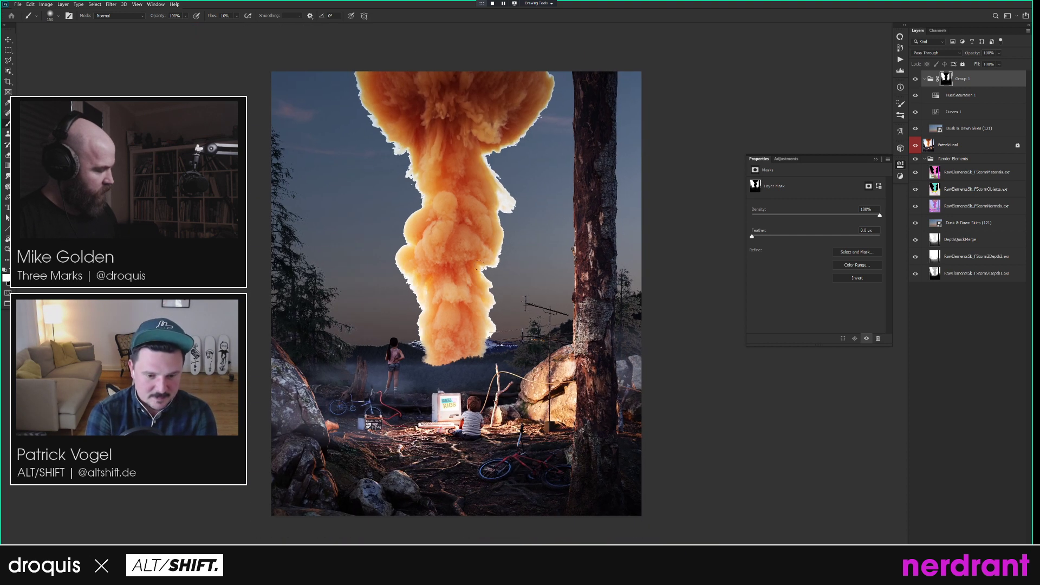
click(916, 79)
click(916, 79)
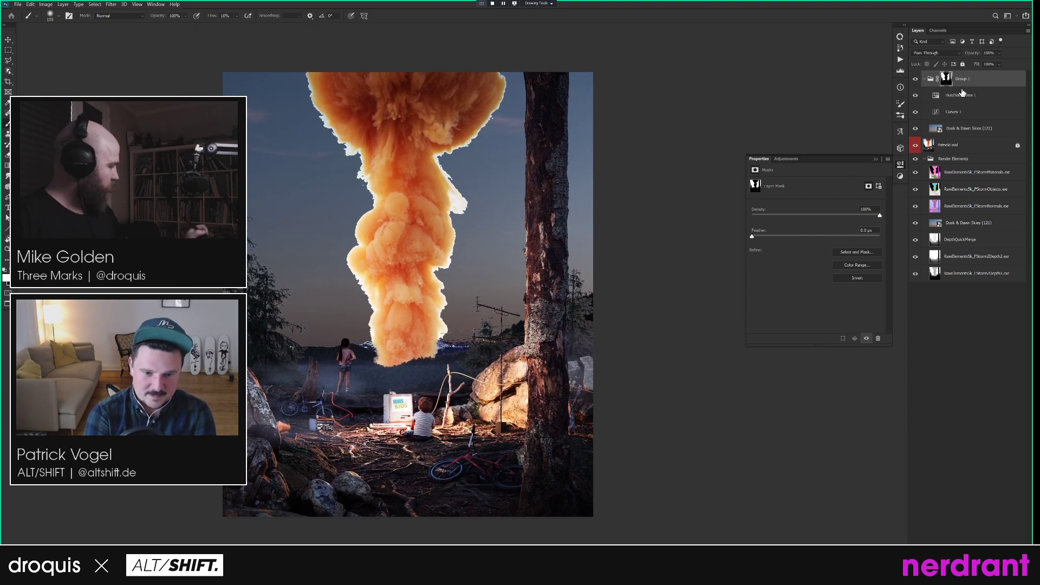
click(950, 98)
click(965, 128)
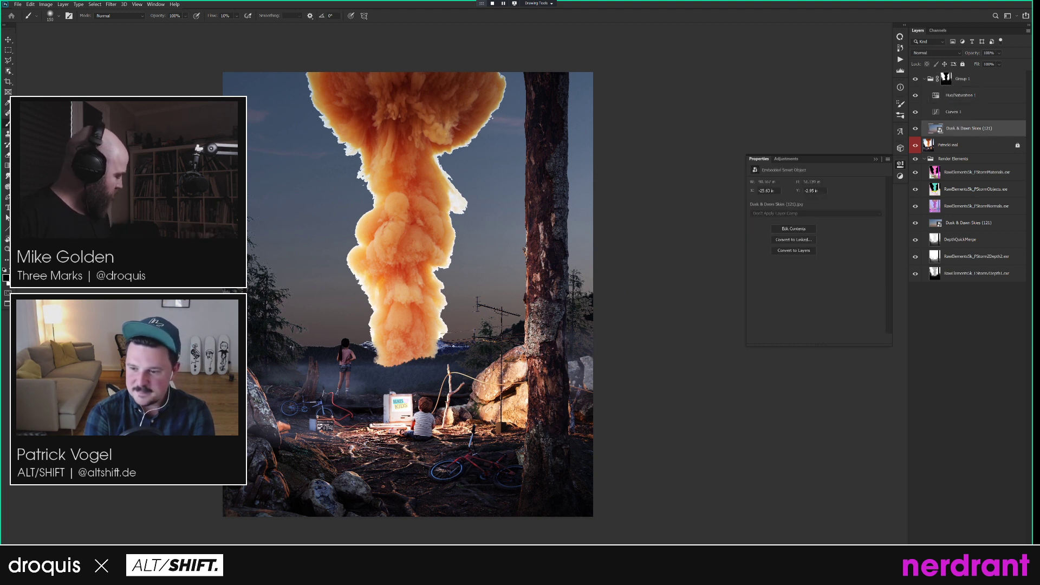
click(959, 561)
scroll(482, 253, down, 2)
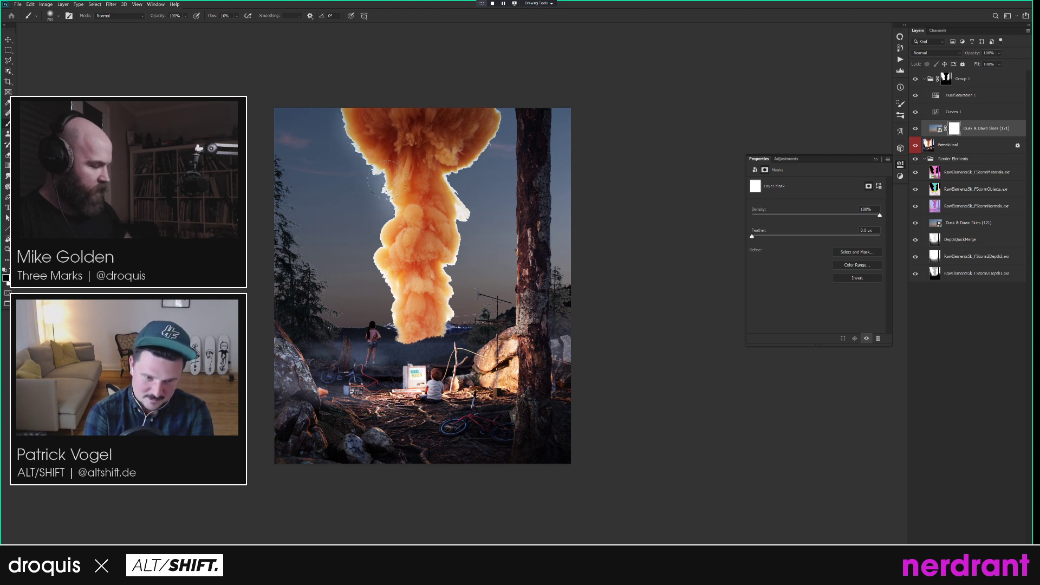
Paint softly in black on the sky layer's mask around the smoke column to let the original glow through.
drag(481, 143, 490, 117)
key([)
mouse_move(458, 164)
mouse_down()
mouse_move(447, 323)
mouse_move(462, 219)
mouse_up()
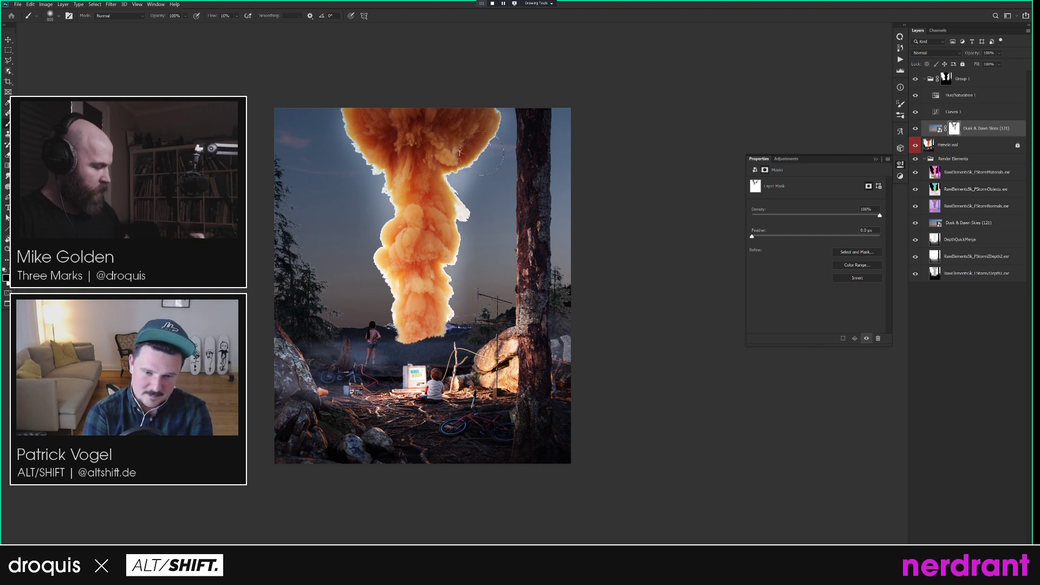
drag(482, 153, 480, 187)
Select Group 1 and load the luminosity of the RGB composite channel as a selection.
click(939, 77)
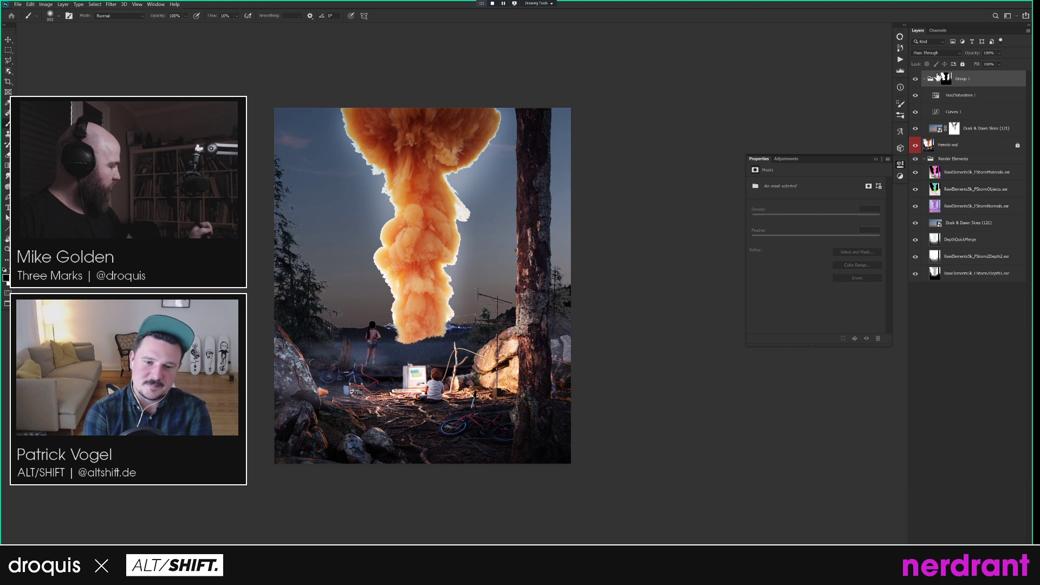
click(946, 79)
key(v)
key(b)
key(x)
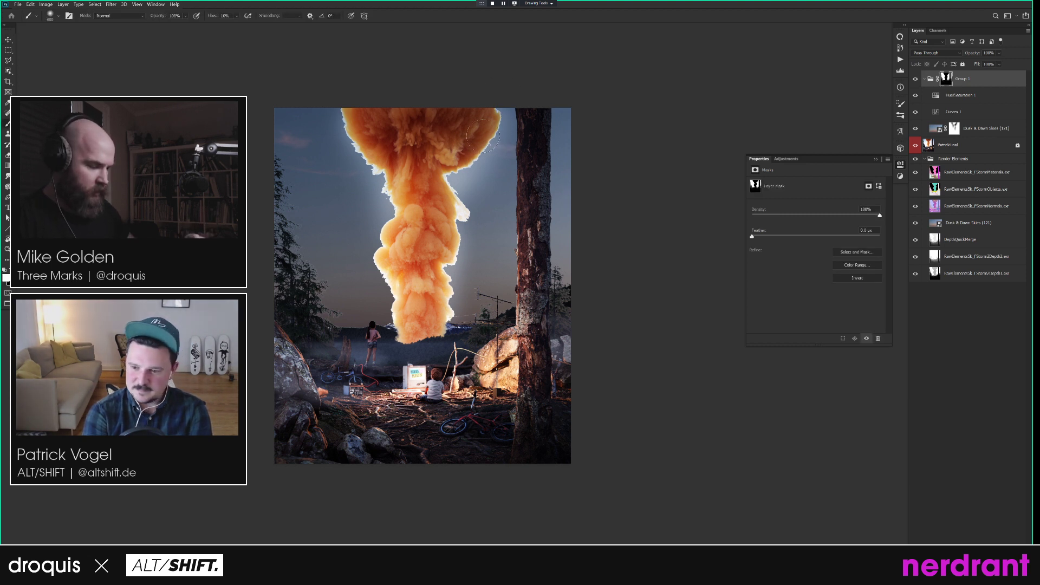
ctrl+click(495, 141)
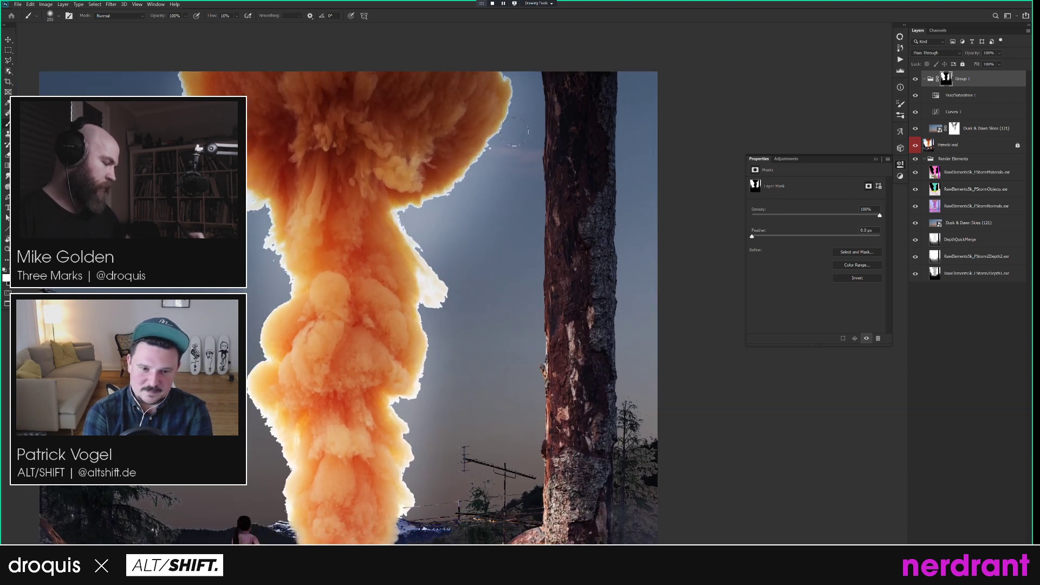
click(938, 30)
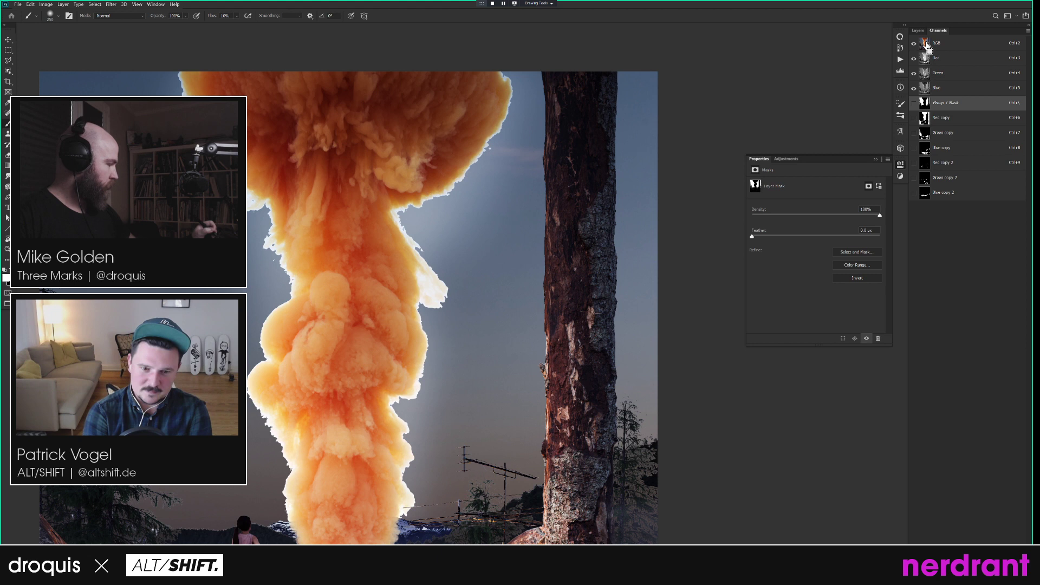
ctrl+click(924, 43)
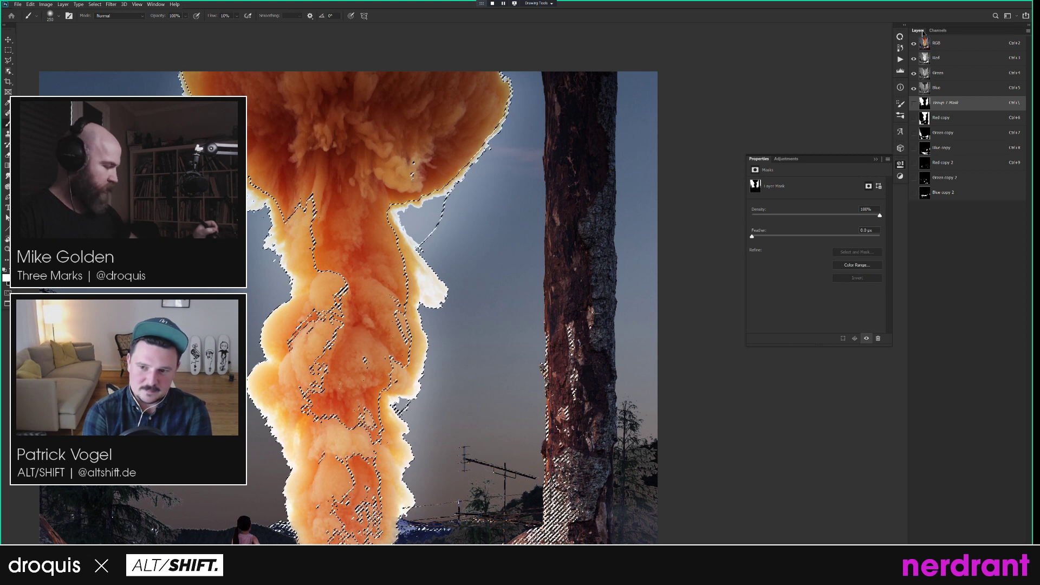
click(917, 30)
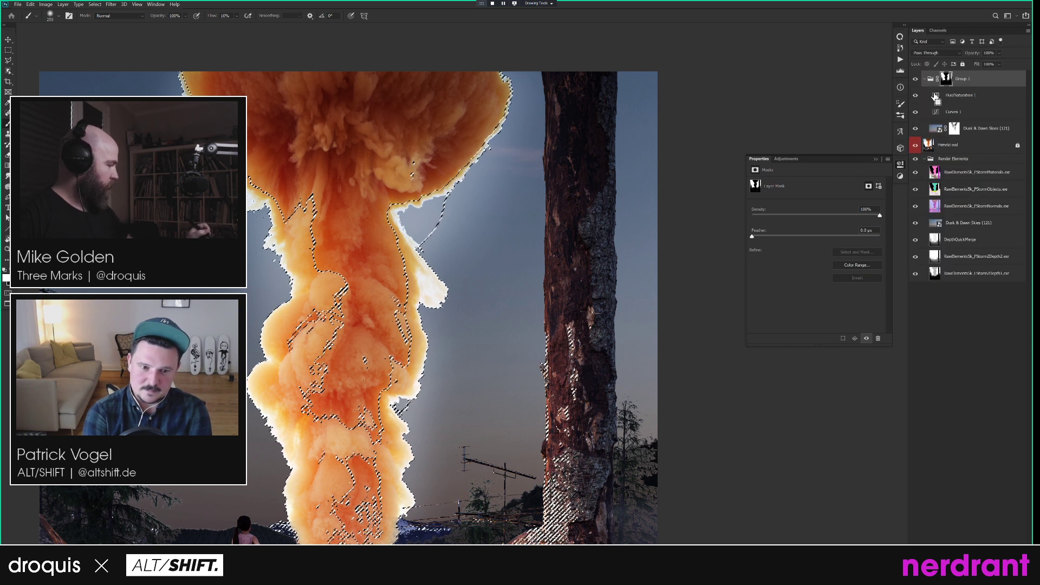
Put Group 1 into a new group, mask that group with the luminosity selection, and display the mask alone.
key(ctrl+g)
click(958, 574)
drag(521, 360, 492, 353)
key(v)
alt+click(946, 81)
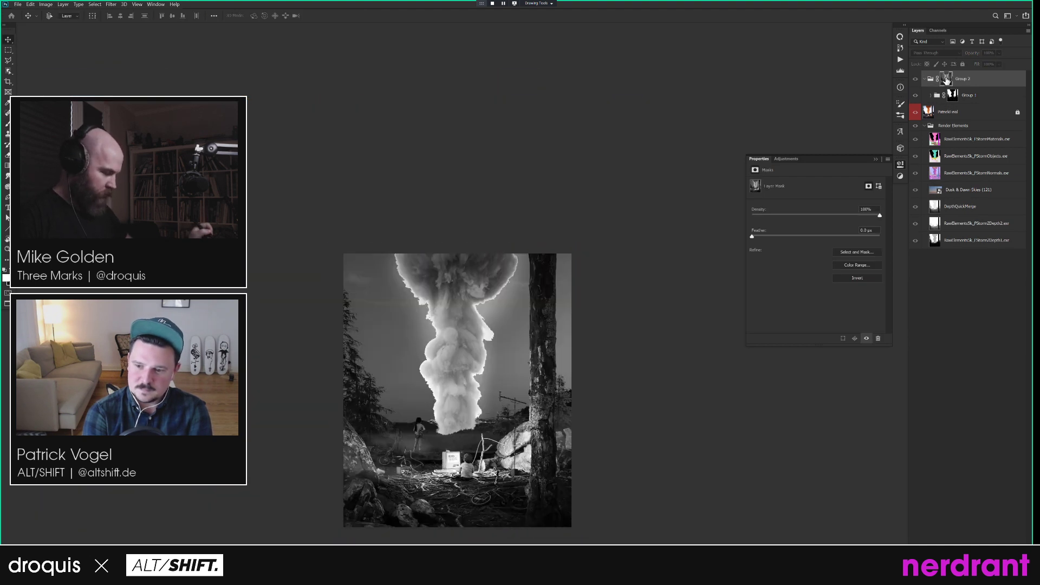
Try inverting Group 2's luminosity mask and compare the image with the mask view.
alt+click(946, 80)
drag(513, 354, 494, 303)
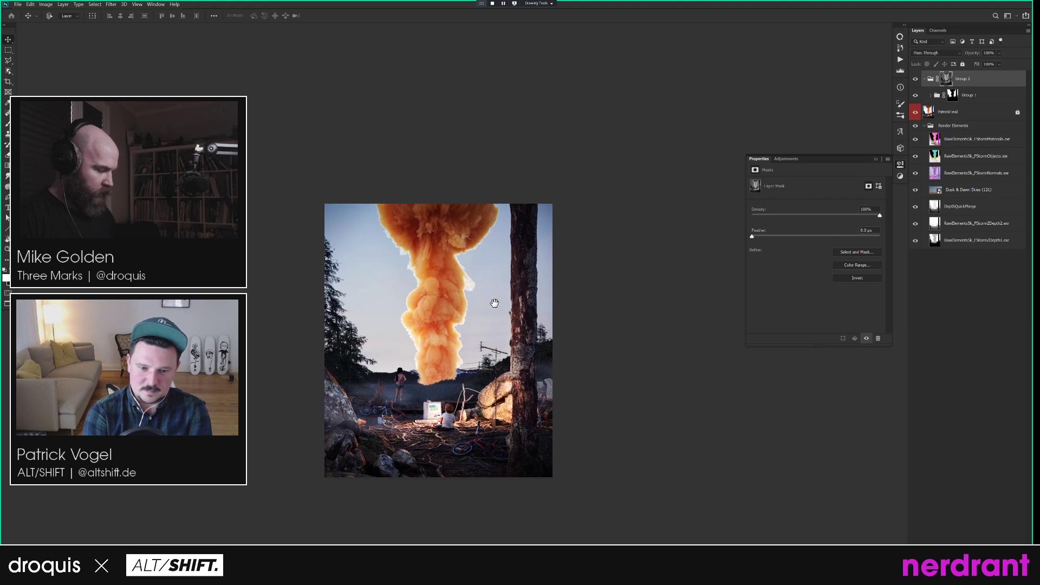
key(ctrl+i)
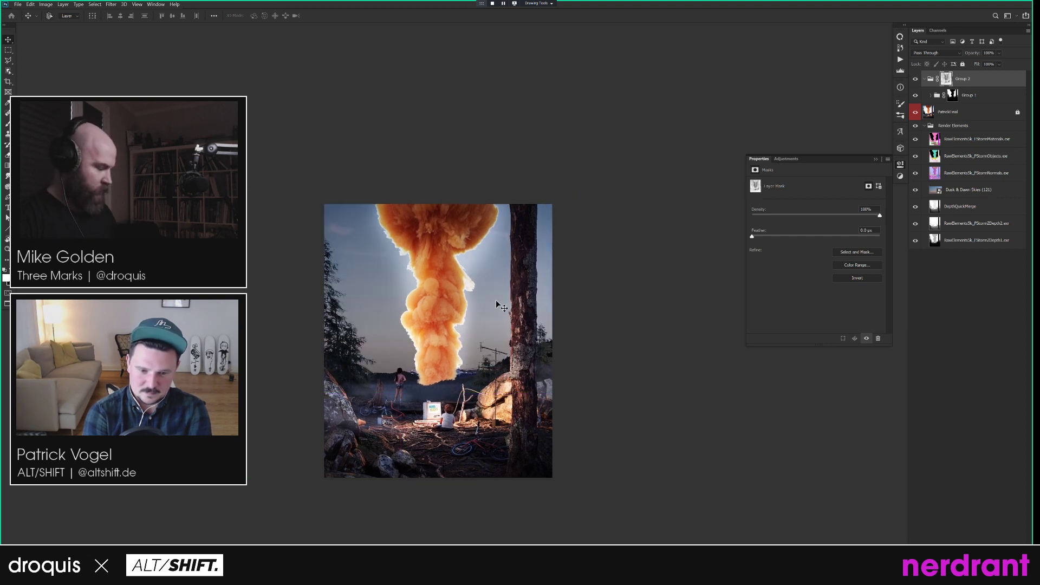
drag(474, 276, 491, 264)
alt+click(946, 80)
alt+click(946, 81)
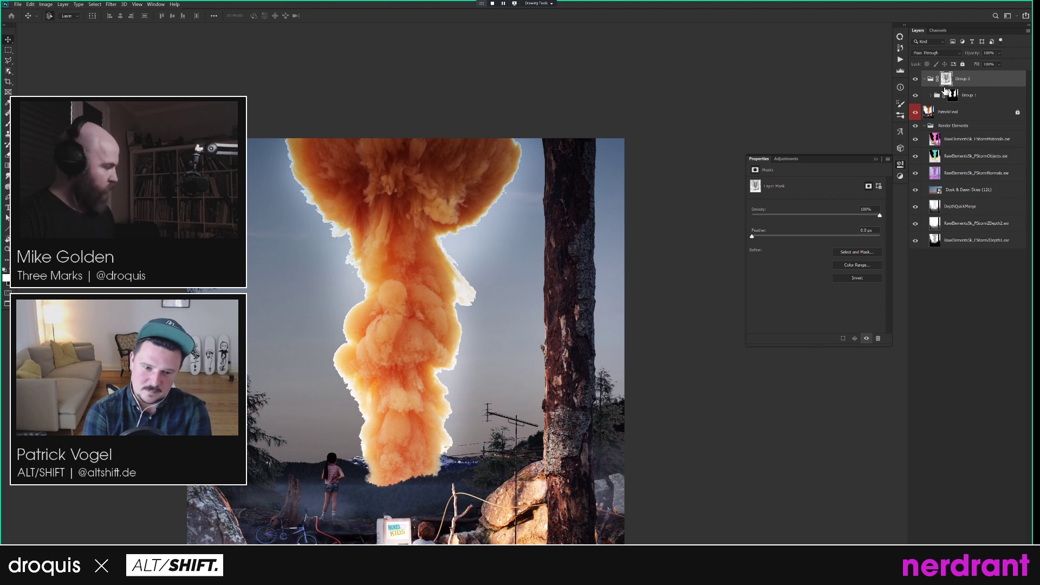
key(ctrl+l)
drag(530, 100, 645, 63)
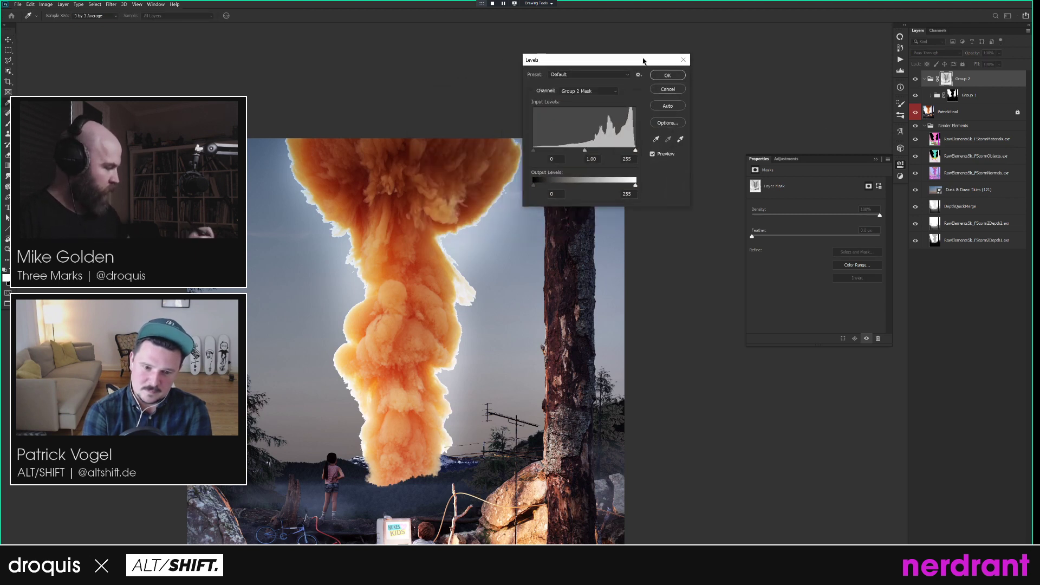
click(664, 90)
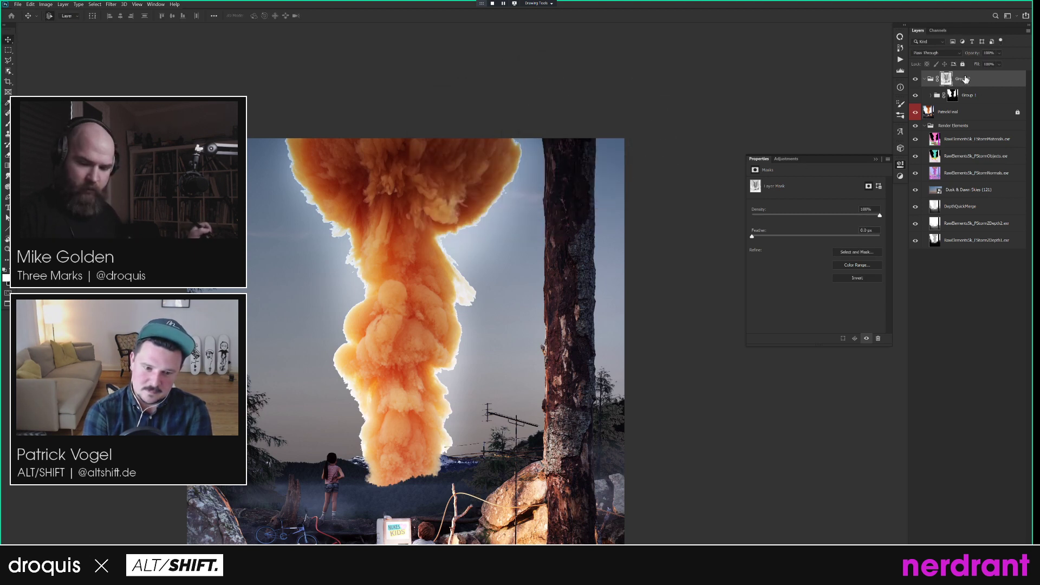
Inspect Group 2's luminosity mask on its own and compare the image with Group 2 hidden and shown.
alt+click(947, 80)
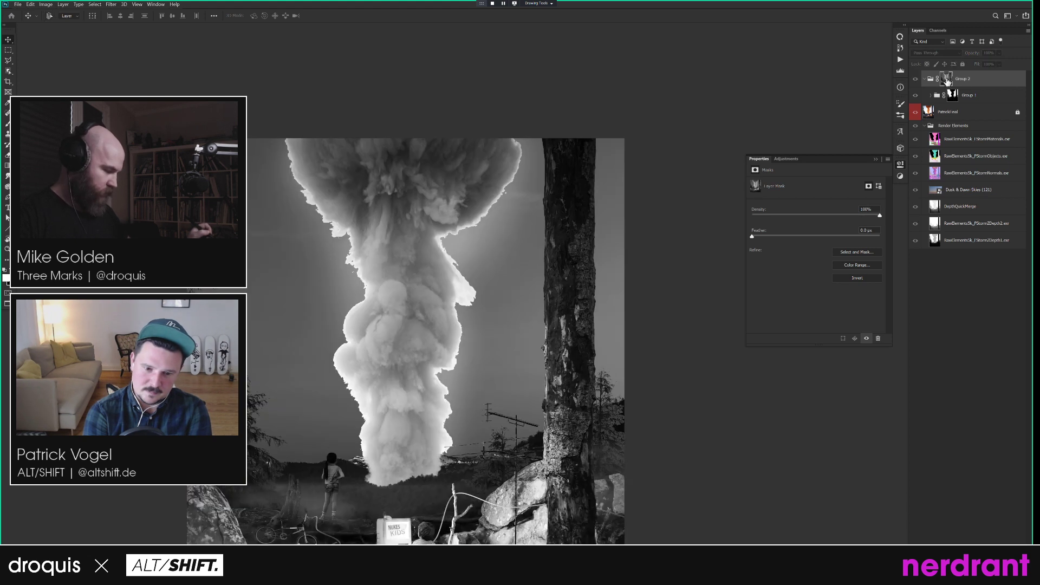
alt+click(946, 80)
scroll(469, 324, up, 1)
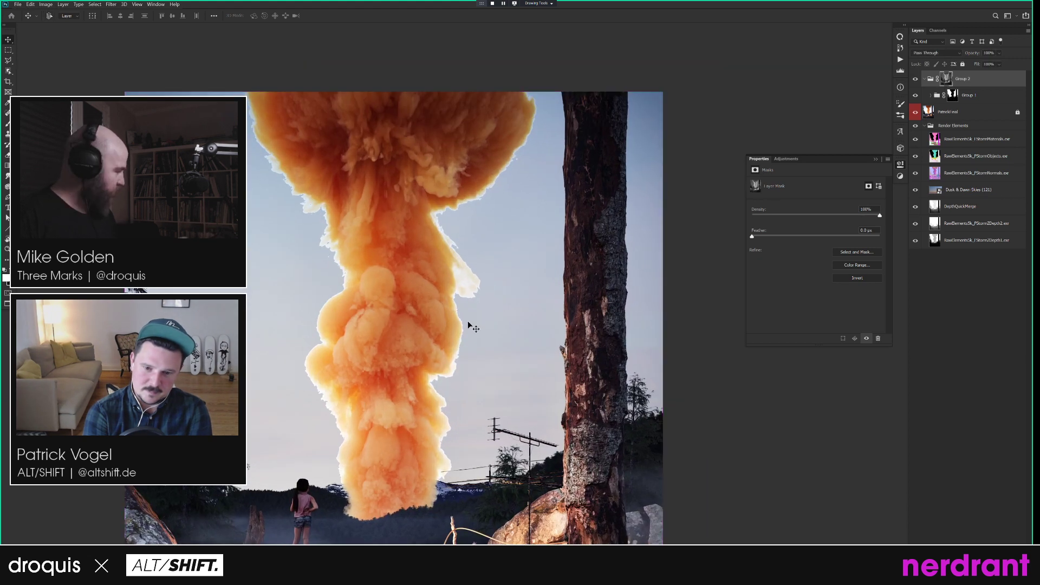
alt+click(948, 79)
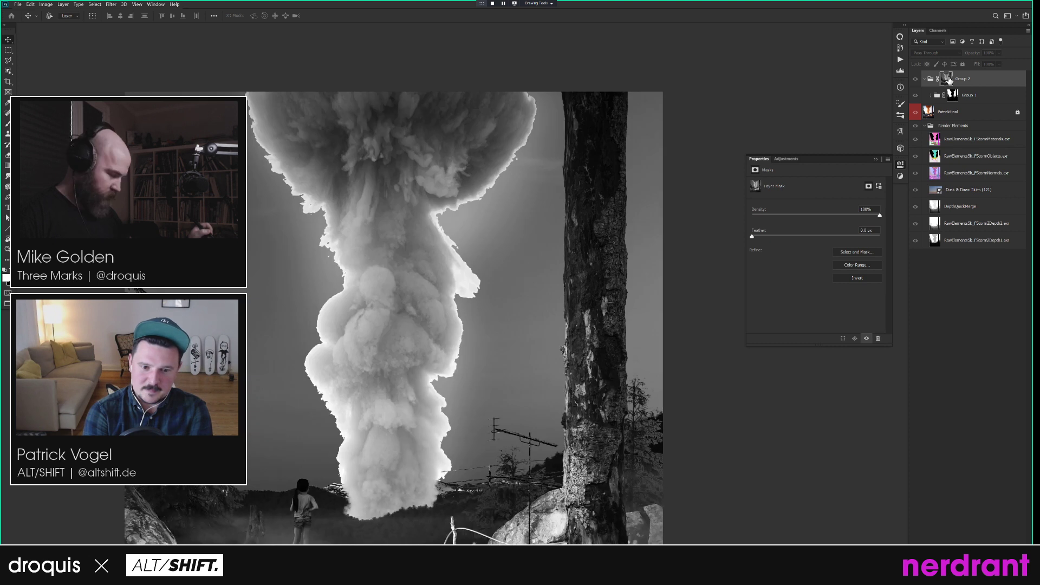
alt+click(948, 79)
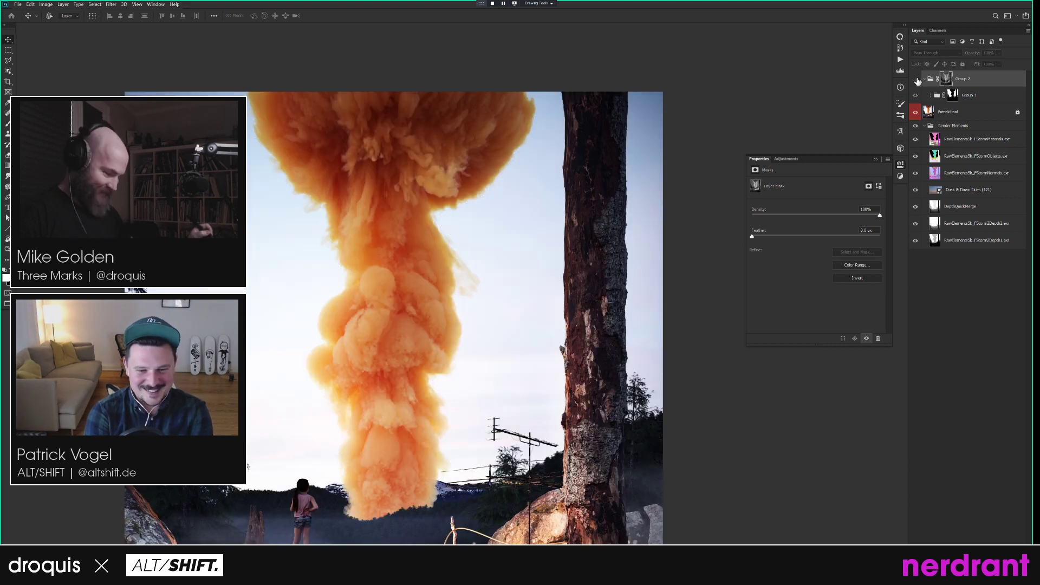
click(917, 79)
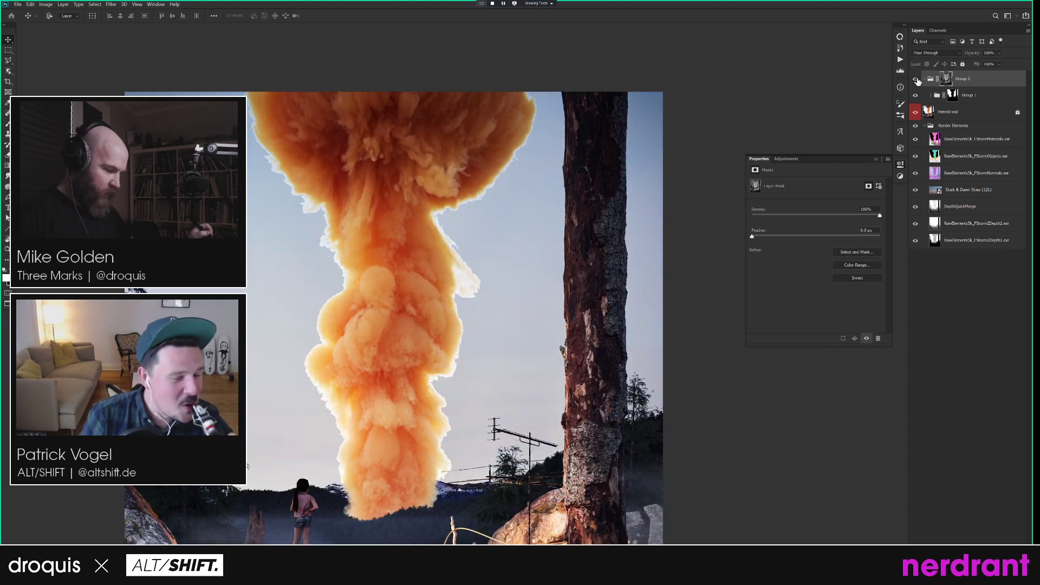
Target Group 1's layer mask and compare the image with Group 1 hidden and shown.
click(953, 98)
click(915, 95)
click(916, 95)
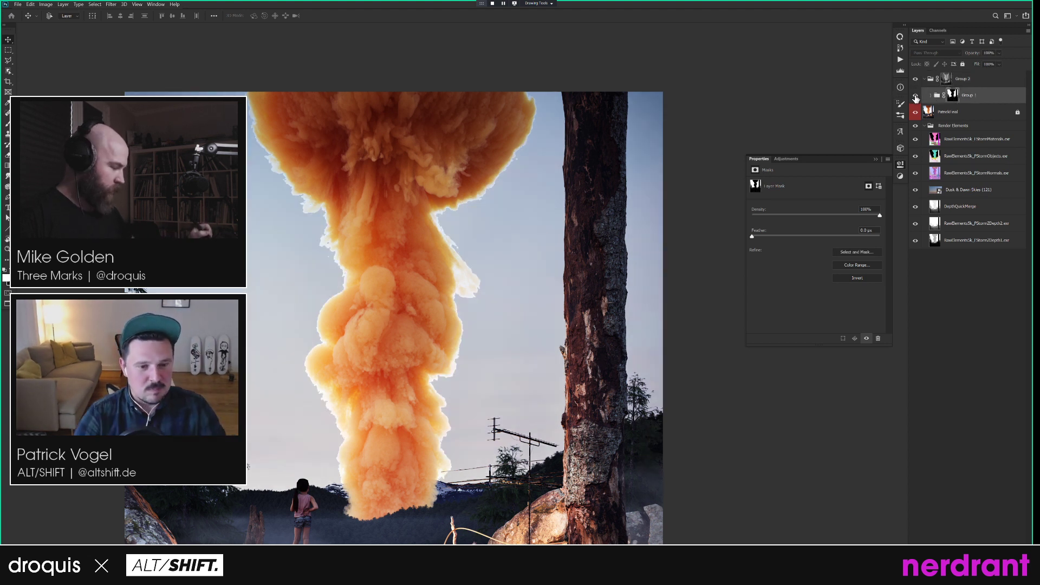
click(916, 96)
click(915, 96)
Disable Group 2's luminosity mask and set up a white brush with a higher flow for Group 1's mask.
key(b)
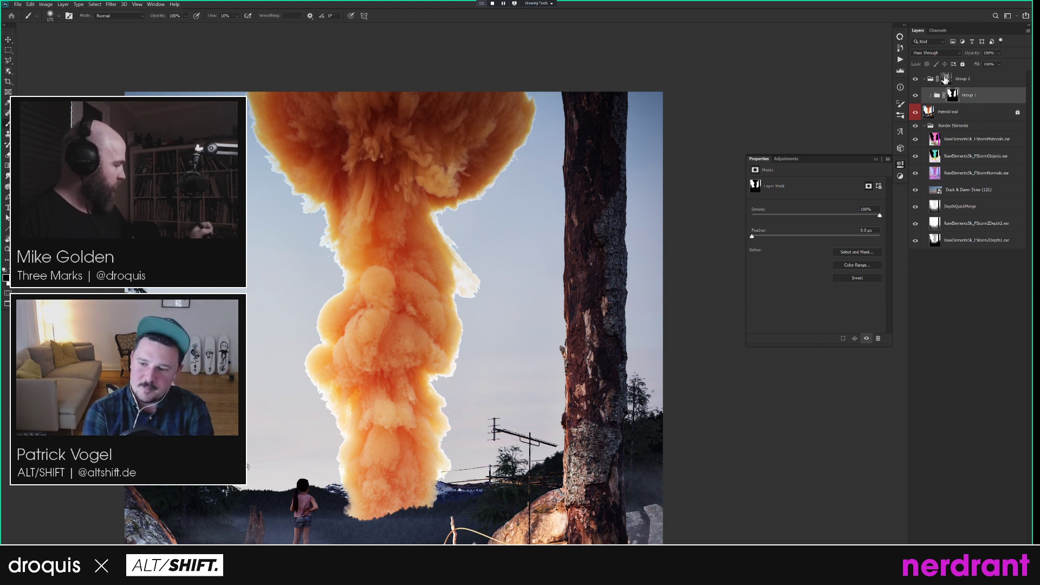
shift+click(947, 80)
key(bracketleft)
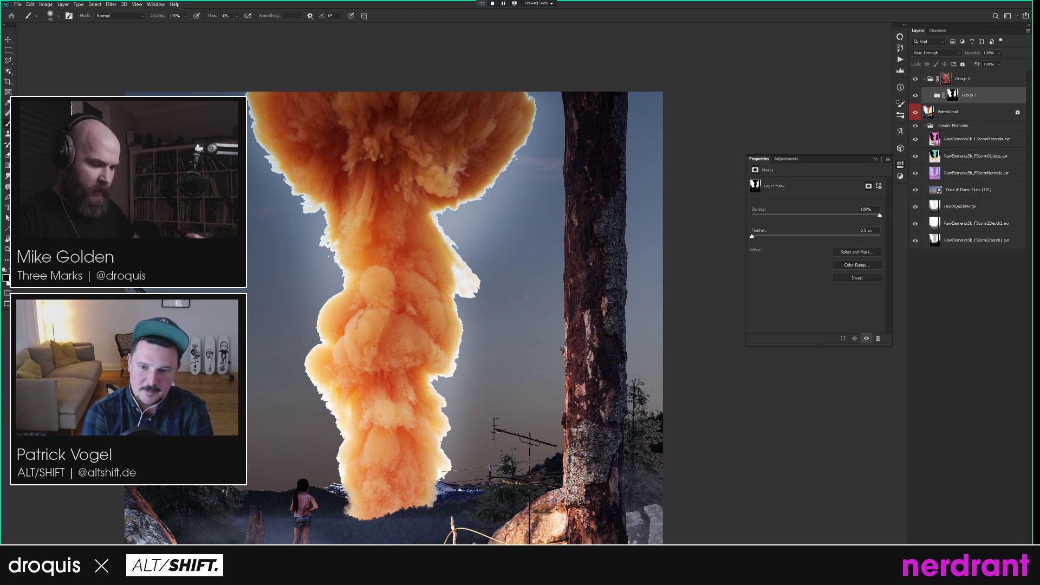
key(x)
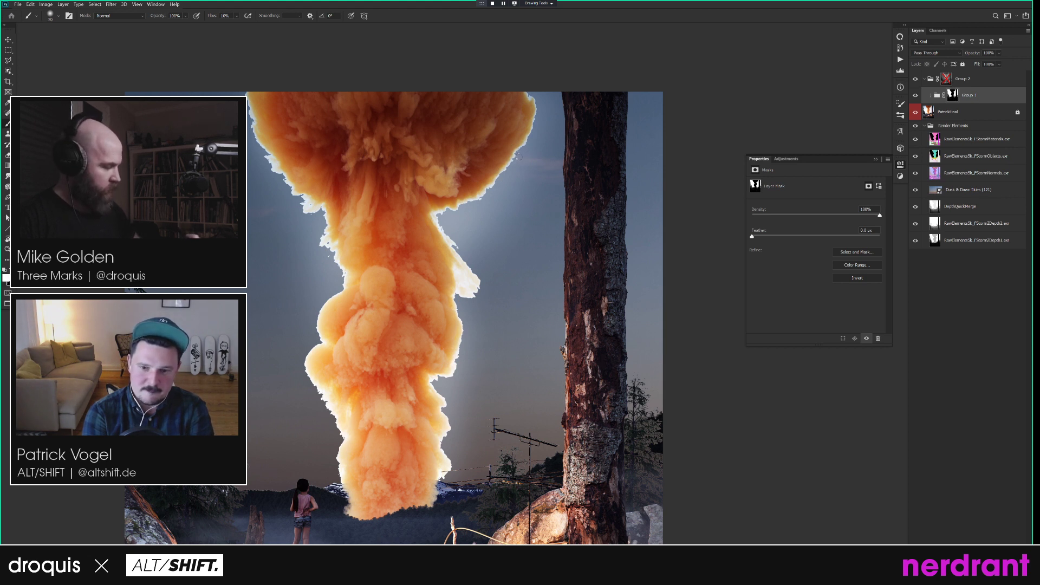
key(shift+3)
key(bracketright)
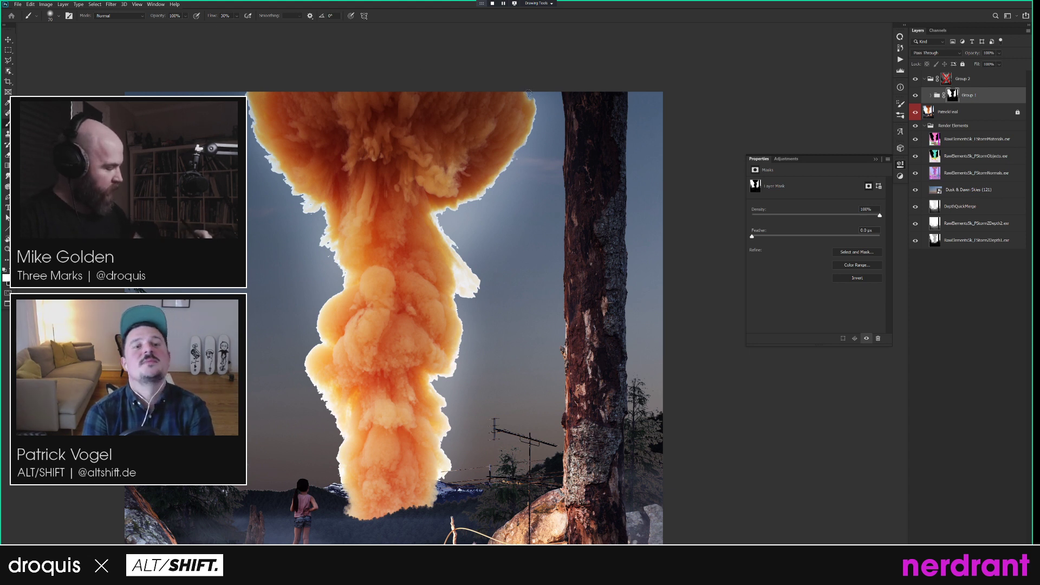
key(bracketleft)
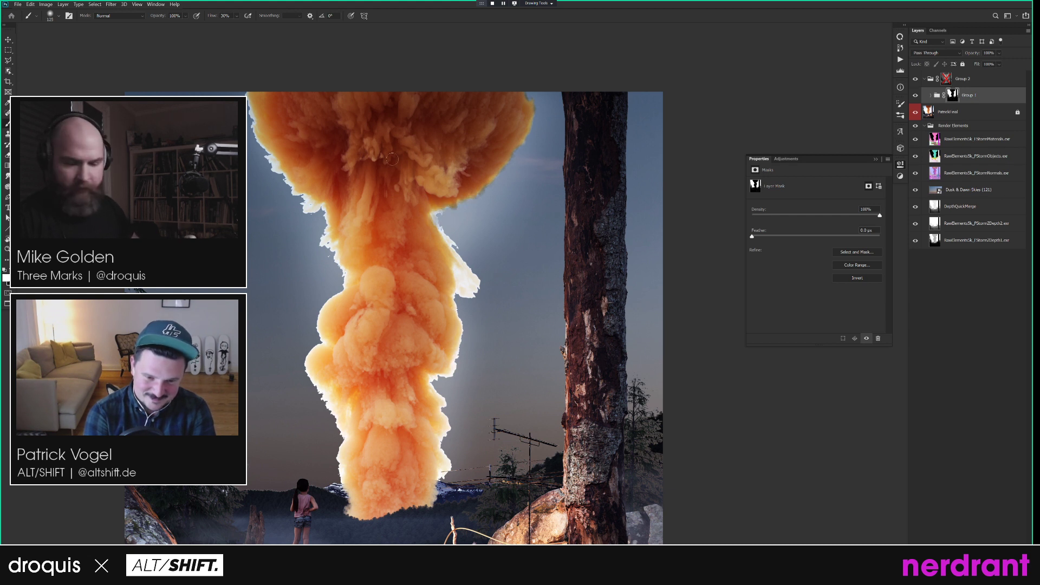
Paint white on Group 1's mask down the smoke column's right edge, covering the bright wisp and white fringe with dark sky.
key(bracketright)
mouse_move(438, 223)
mouse_down()
mouse_move(481, 279)
mouse_move(462, 270)
mouse_move(469, 285)
mouse_move(458, 239)
mouse_move(465, 300)
mouse_up()
key(bracketright)
key(bracketright)
key(bracketleft)
key(bracketleft)
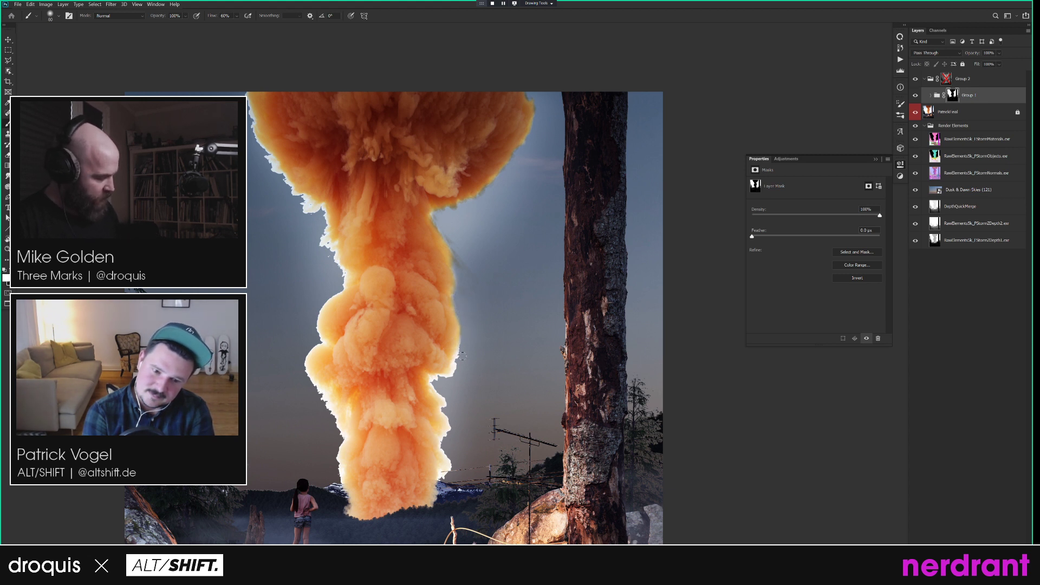
drag(459, 362, 442, 379)
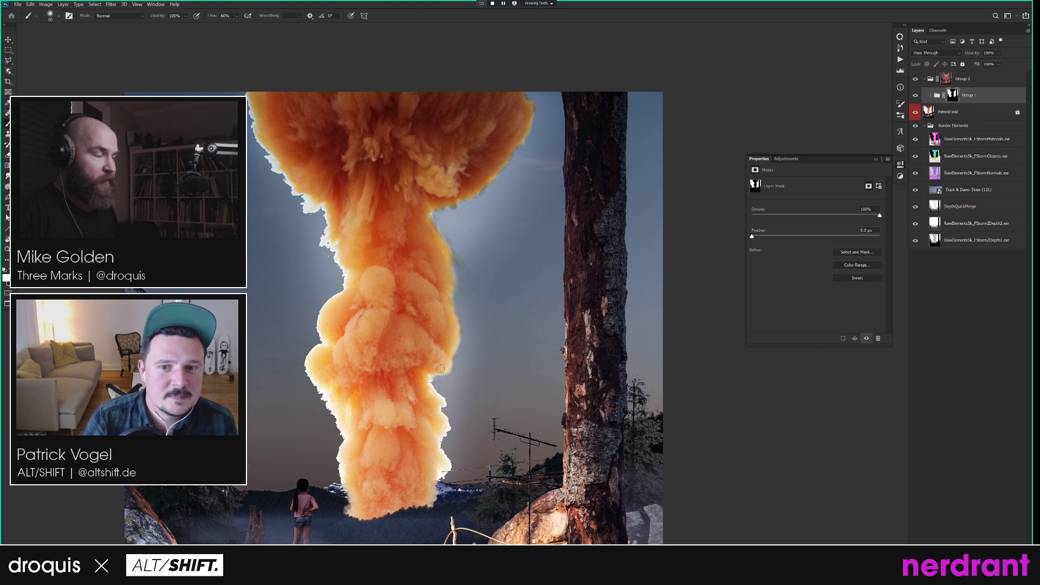
drag(438, 381, 433, 378)
key([)
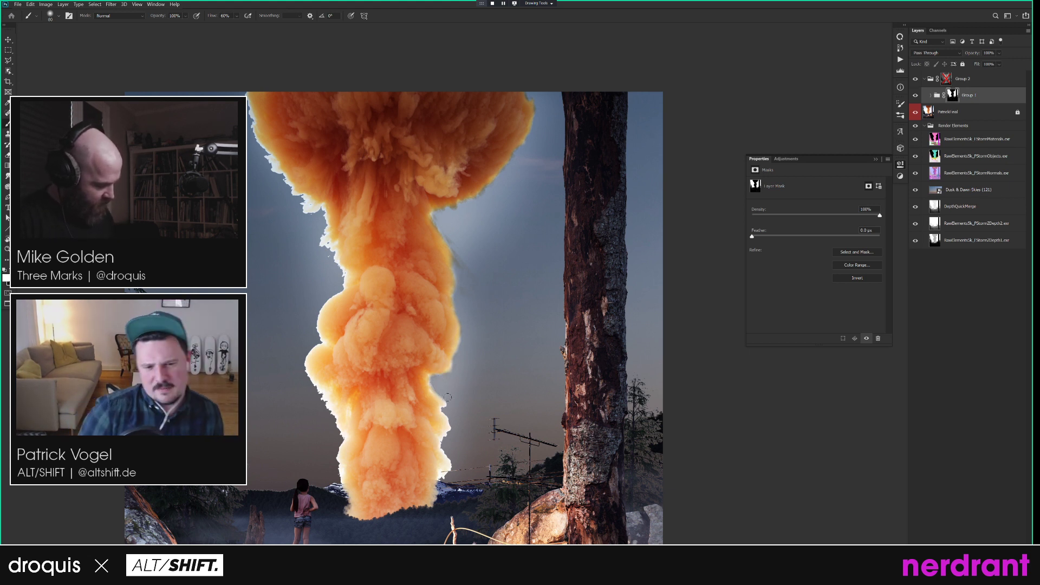
drag(443, 410, 439, 488)
Paint white on Group 1's mask along the smoke's upper-left edge to remove the white fringe beside the cloud and upper column.
key(])
mouse_move(243, 92)
mouse_down()
mouse_move(269, 163)
mouse_move(306, 213)
mouse_move(314, 203)
mouse_up()
mouse_move(389, 195)
mouse_down()
mouse_move(419, 253)
mouse_move(403, 342)
mouse_move(421, 437)
mouse_up()
key(bracketleft)
key(bracketleft)
key(bracketright)
key(bracketleft)
key(bracketleft)
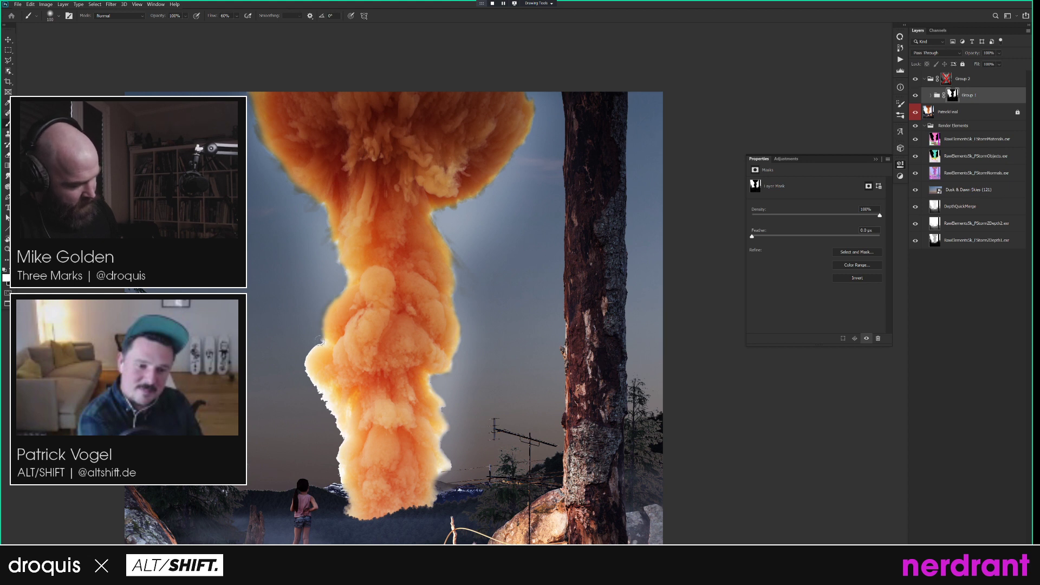
Paint white on Group 1's mask along the column's lower-left edge to remove the remaining white fringe.
key(bracketright)
mouse_move(309, 350)
mouse_down()
mouse_move(340, 428)
mouse_move(337, 438)
mouse_move(319, 426)
mouse_move(336, 437)
mouse_move(340, 477)
mouse_up()
key(bracketright)
key(bracketright)
key(bracketright)
key(bracketleft)
key(bracketleft)
key(bracketleft)
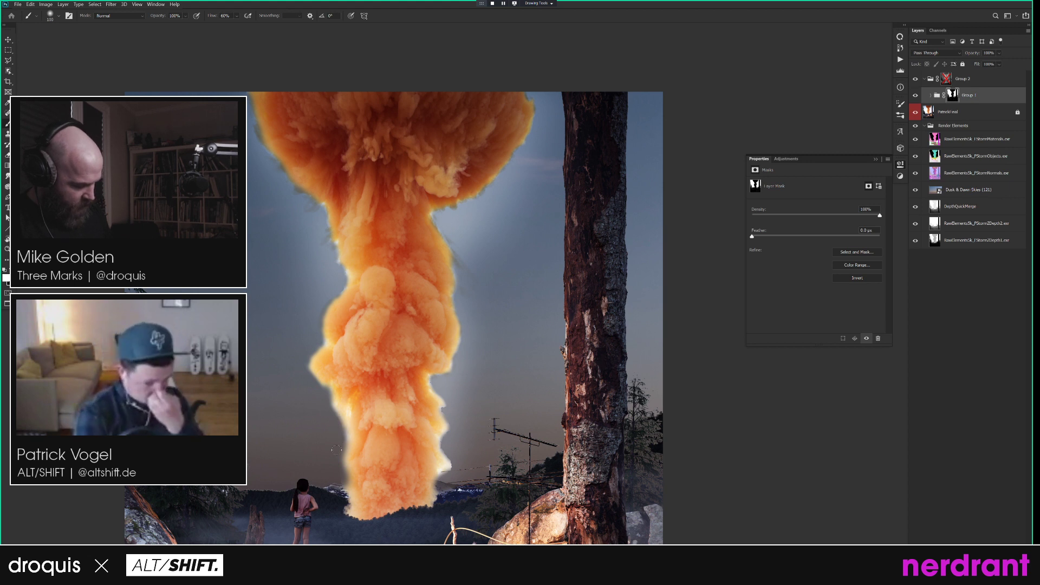
Touch up Group 1's mask in white along the column's lower-right edge and check the whole image.
key(bracketright)
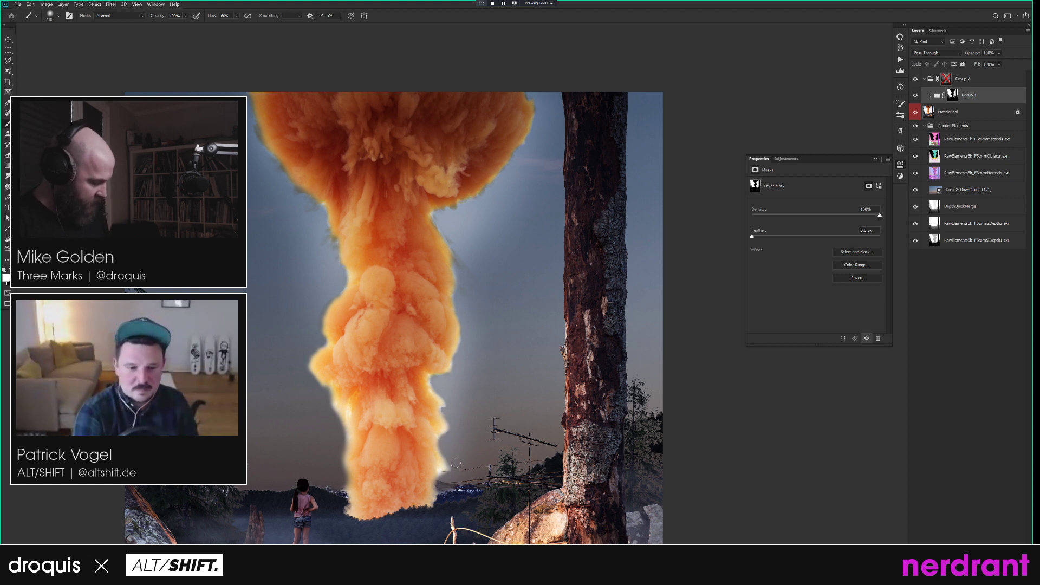
key(bracketleft)
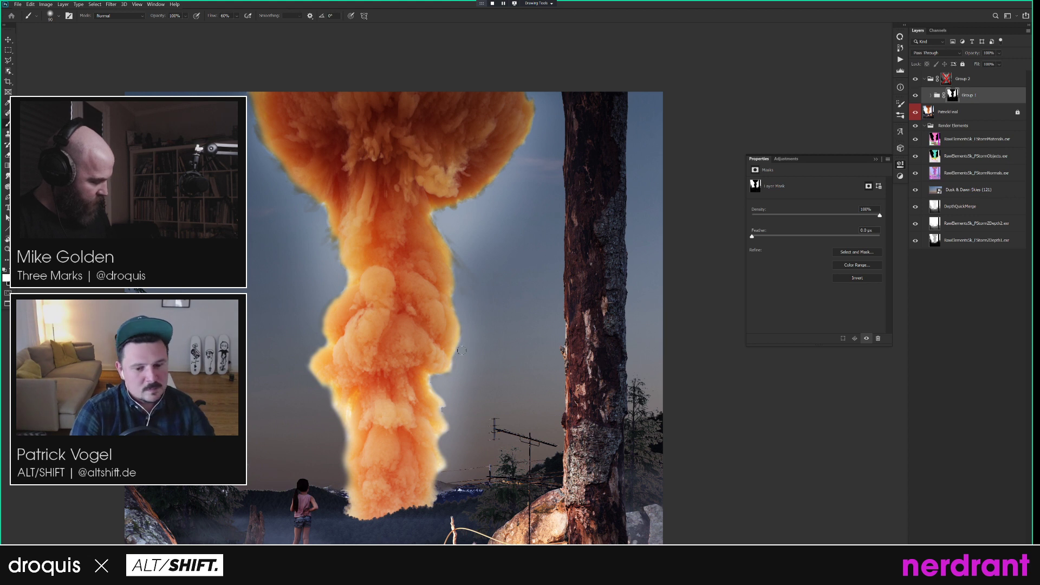
key(bracketleft)
drag(437, 392, 442, 403)
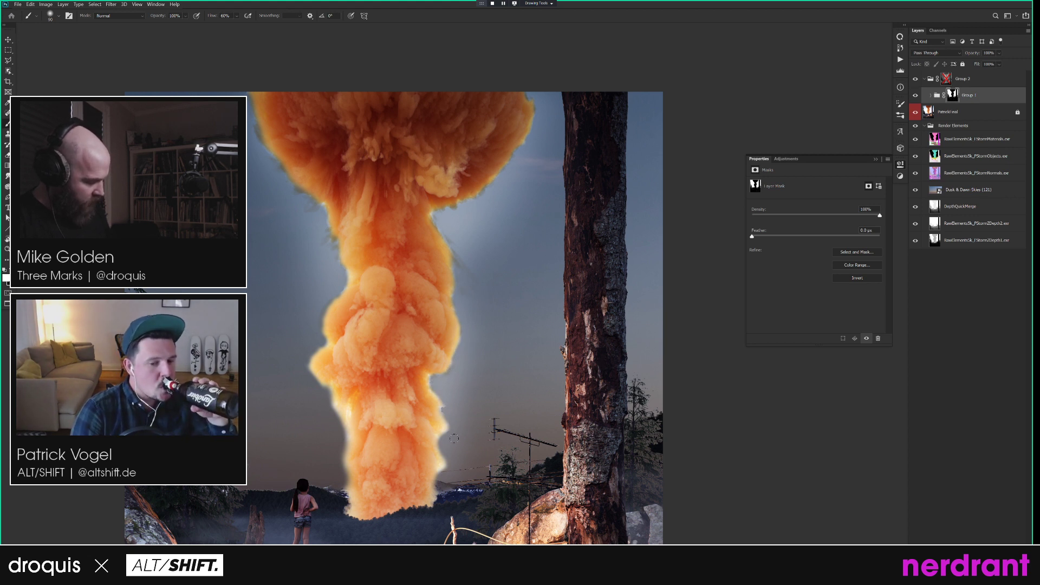
scroll(520, 428, down, 3)
key(v)
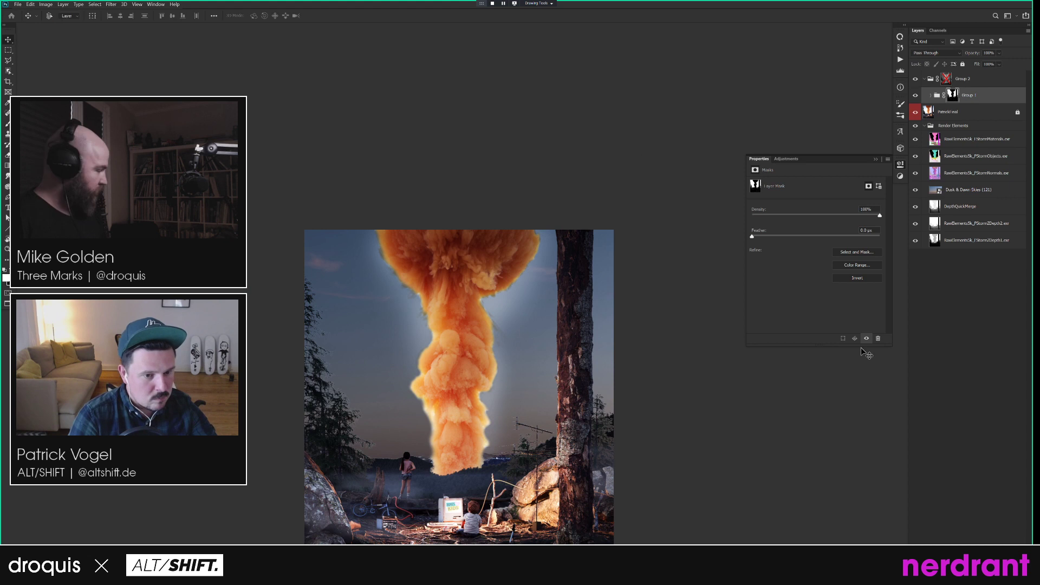
drag(569, 291, 545, 225)
Move Group 1 out of Group 2 and remove Group 2 with its luminosity mask.
key(b)
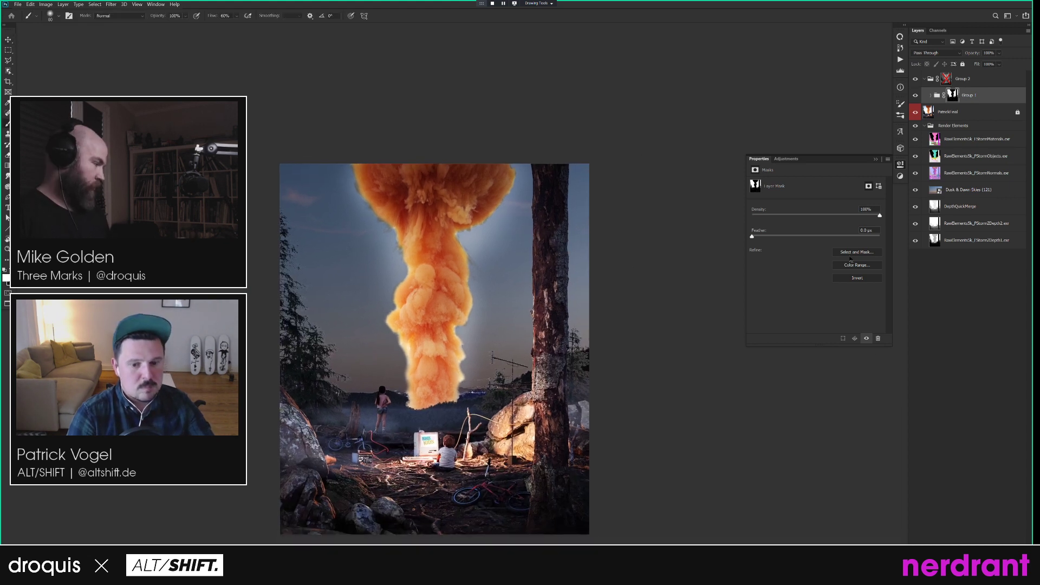
click(963, 80)
mouse_move(995, 86)
mouse_down()
mouse_move(970, 108)
mouse_move(975, 71)
mouse_move(978, 92)
mouse_up()
click(975, 79)
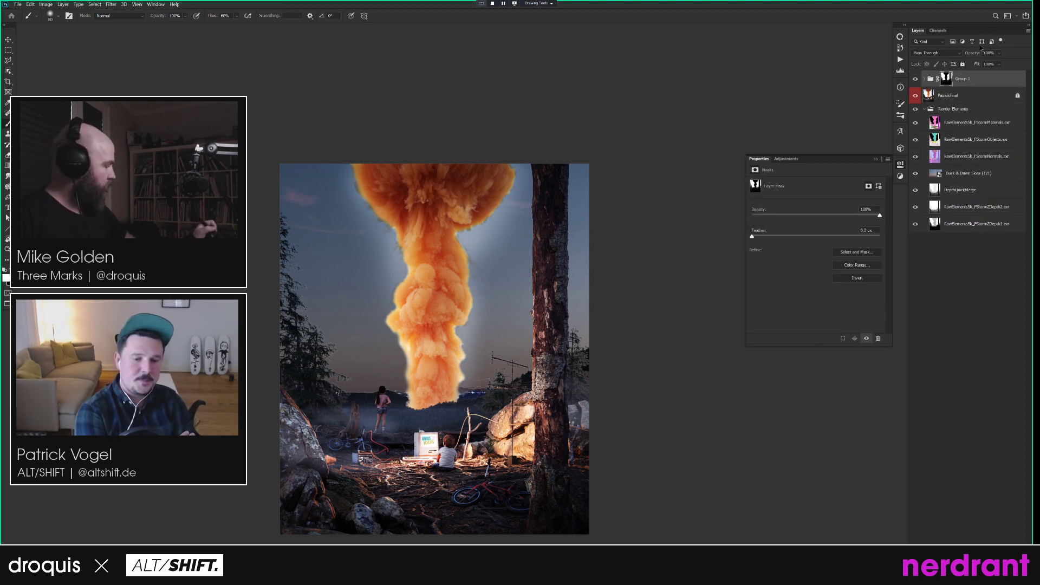
Reduce Group 1's opacity to roughly half and compare the image with the group hidden and shown.
drag(975, 53, 843, 51)
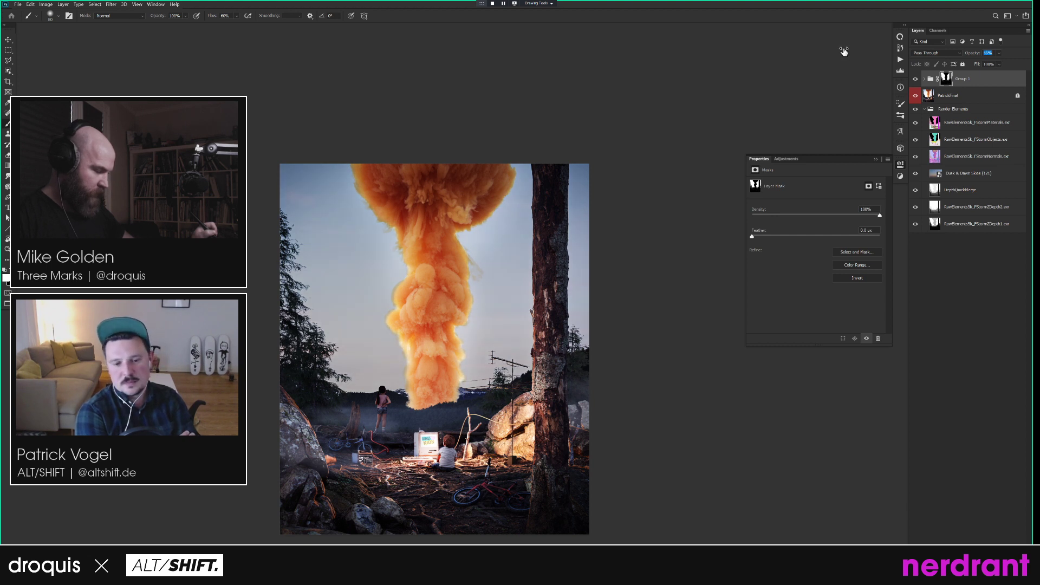
drag(845, 51, 844, 51)
drag(613, 302, 565, 279)
click(915, 79)
click(916, 79)
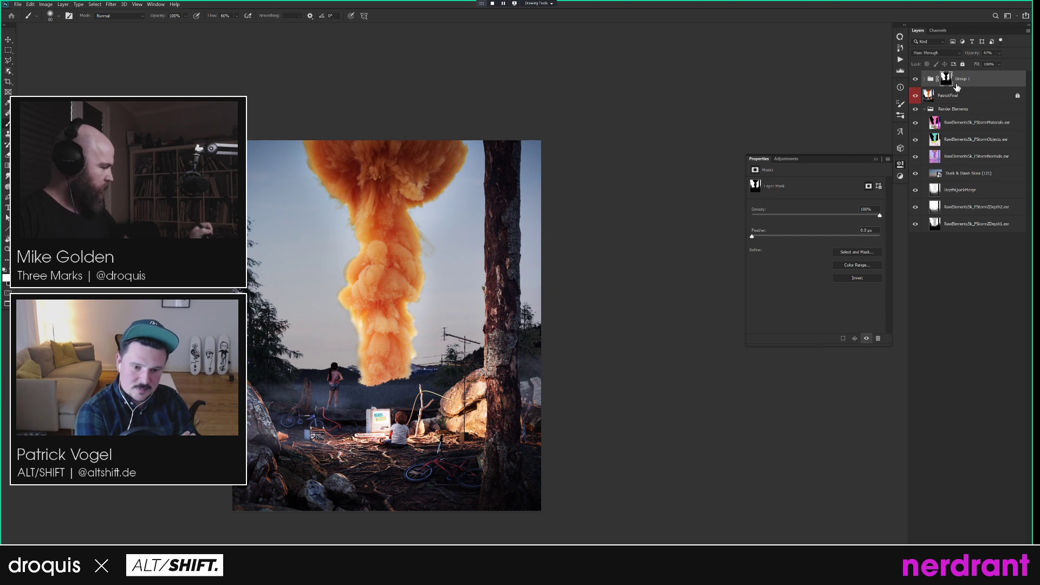
Prepare a slightly larger black brush at low flow and compare the image with Group 1 hidden and shown.
key(bracketright)
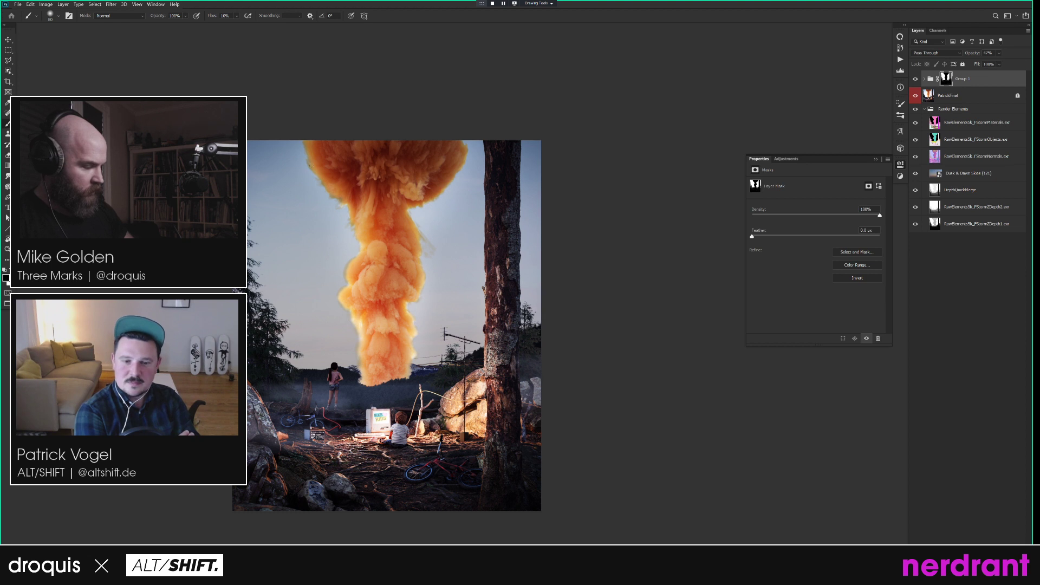
click(915, 80)
click(915, 79)
click(916, 80)
click(916, 79)
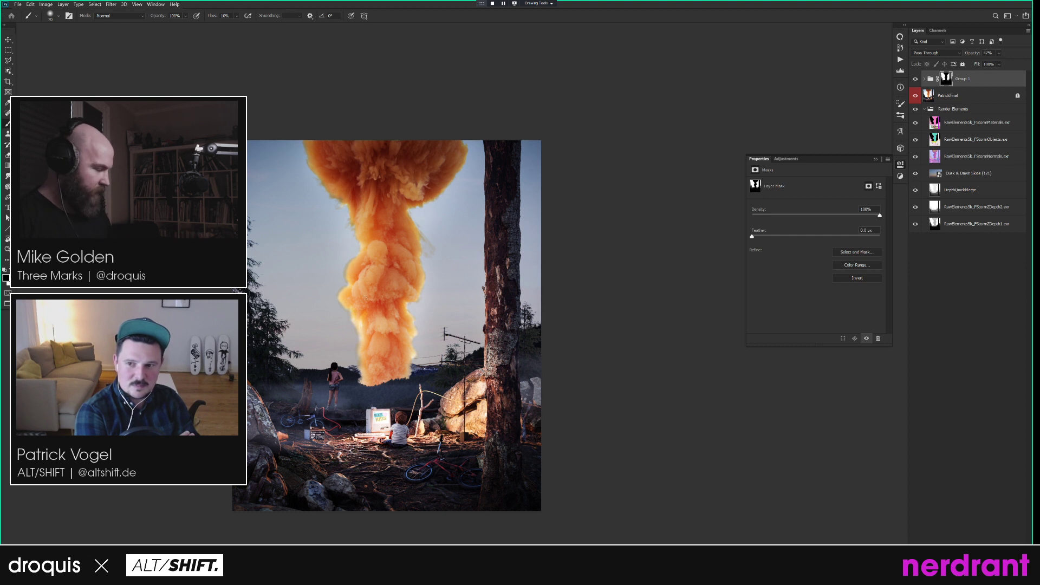
Hide Group 1, select the locked render layer, and sample its original sky colour just above the horizon as the foreground colour.
click(915, 79)
click(6, 278)
click(324, 351)
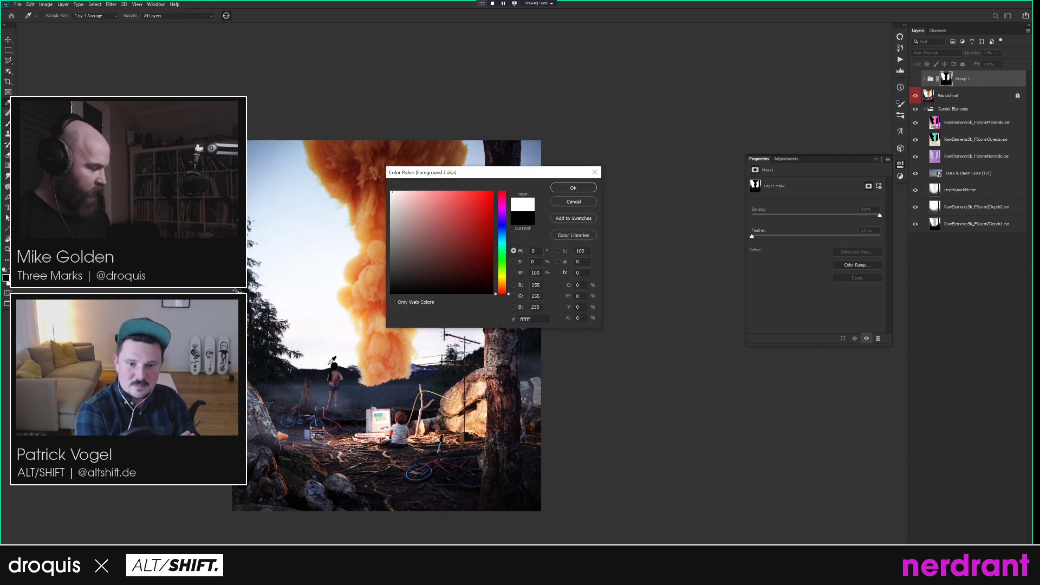
click(573, 201)
click(954, 96)
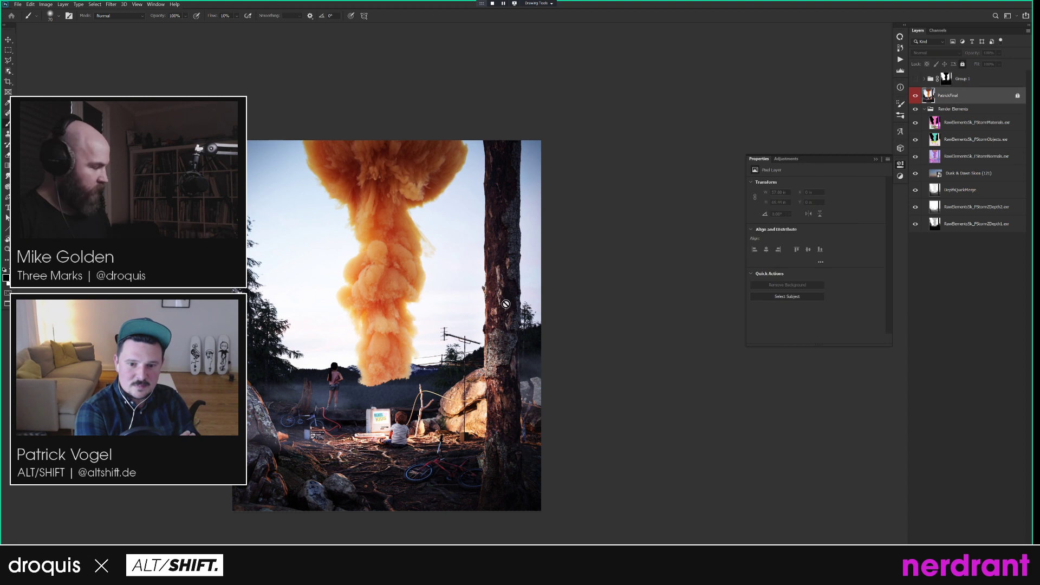
click(6, 278)
click(324, 353)
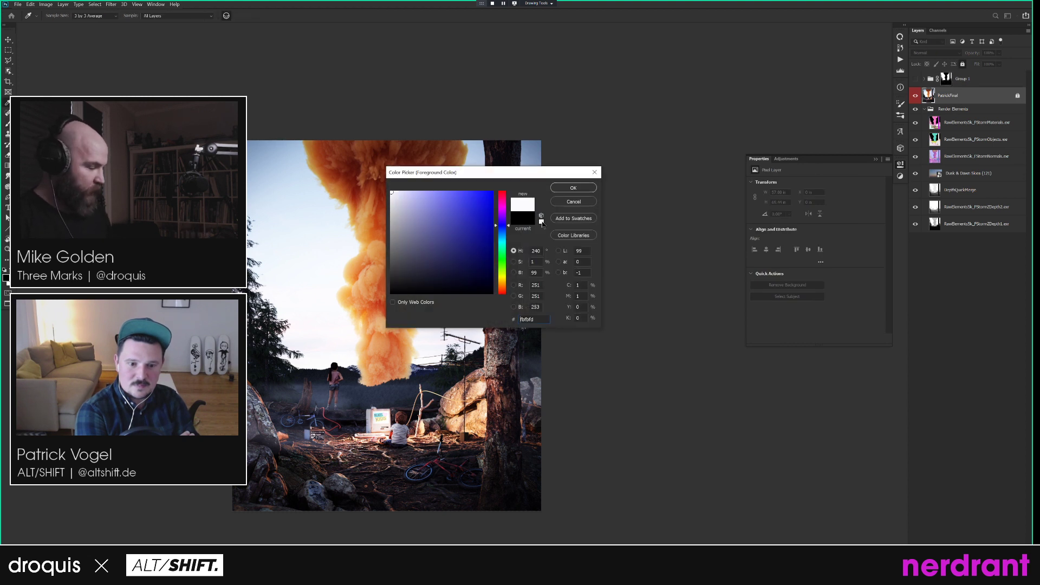
click(573, 188)
Show Group 1 and sample the darkened sky beside the smoke to compare it with the original, keeping the foreground colour.
click(915, 79)
click(6, 278)
click(322, 351)
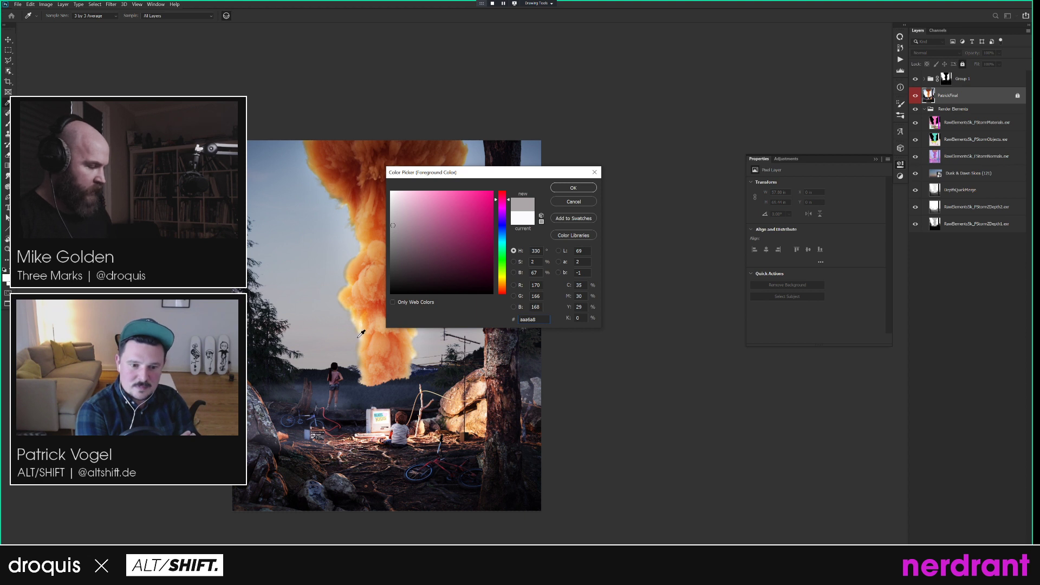
click(579, 201)
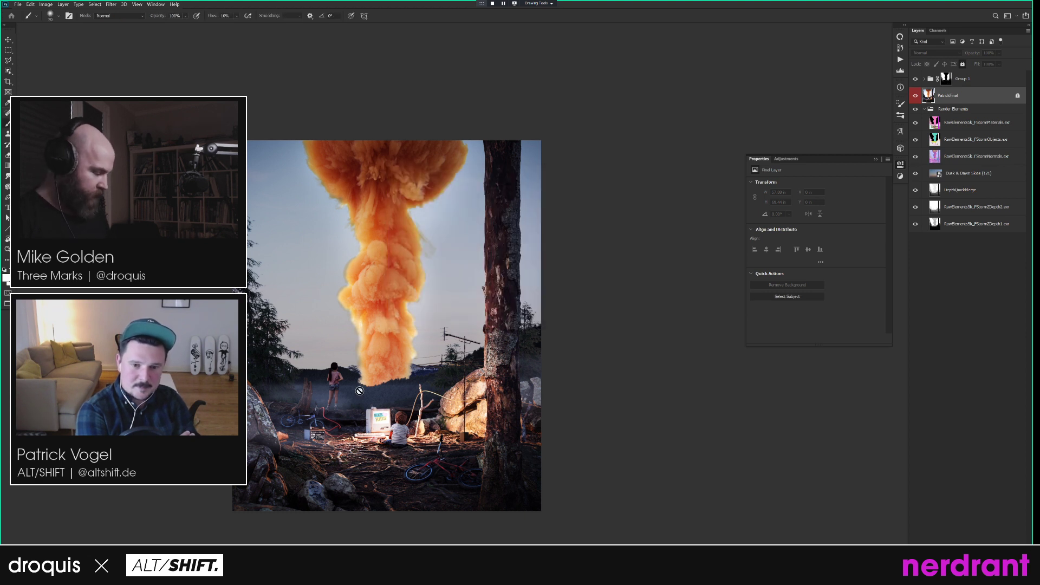
click(606, 295)
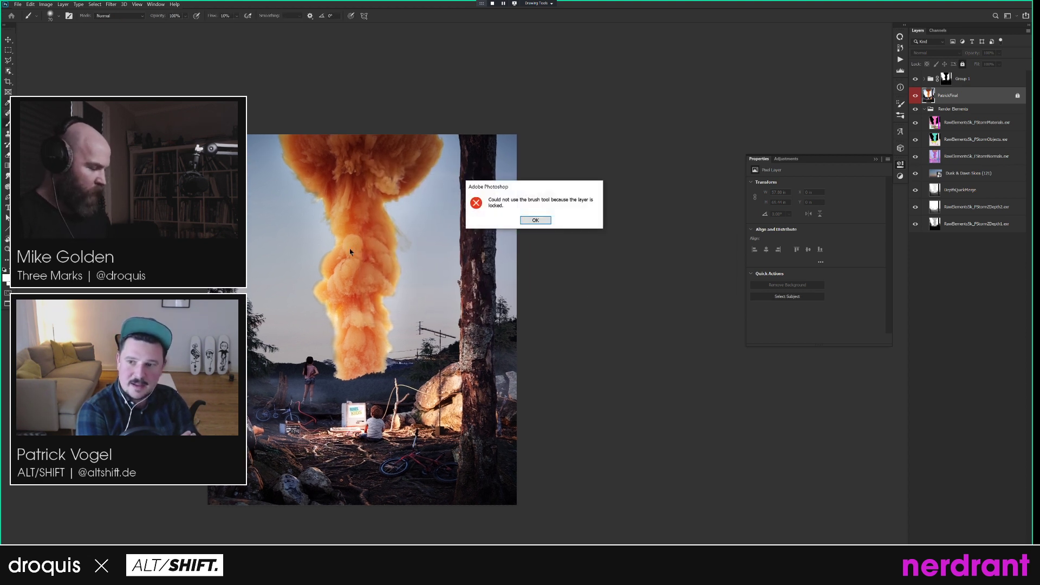
click(535, 220)
Hide the layer properties to clear space around the image and toggle the remaining interface off and on.
drag(363, 303, 529, 287)
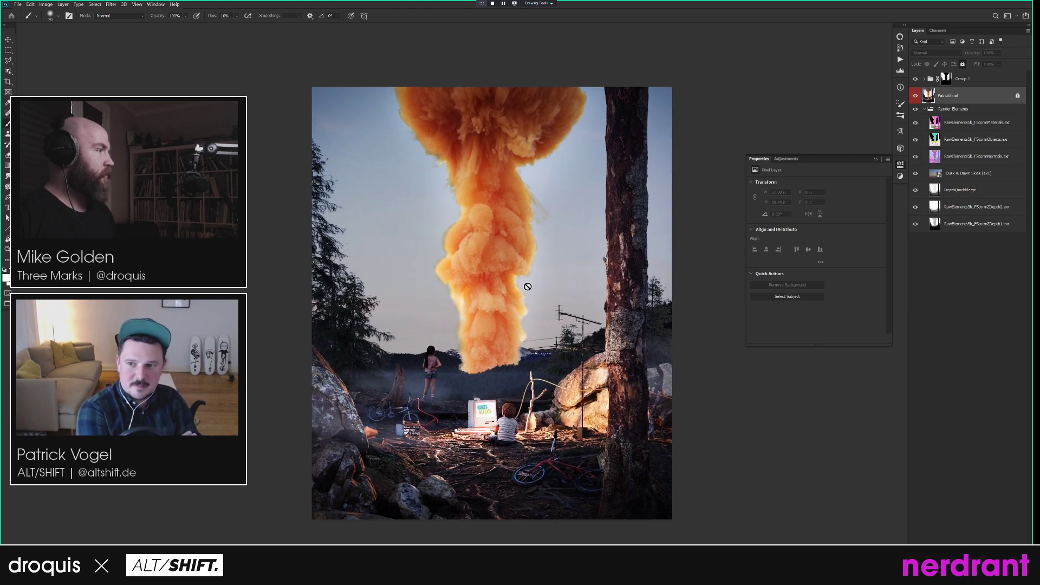
click(875, 158)
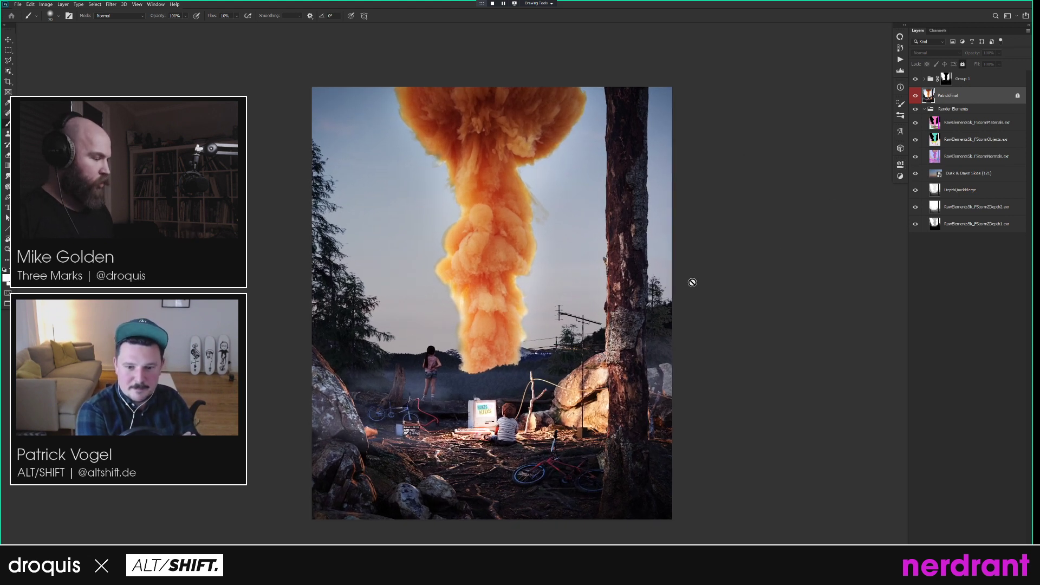
key(Tab)
key(Tab)
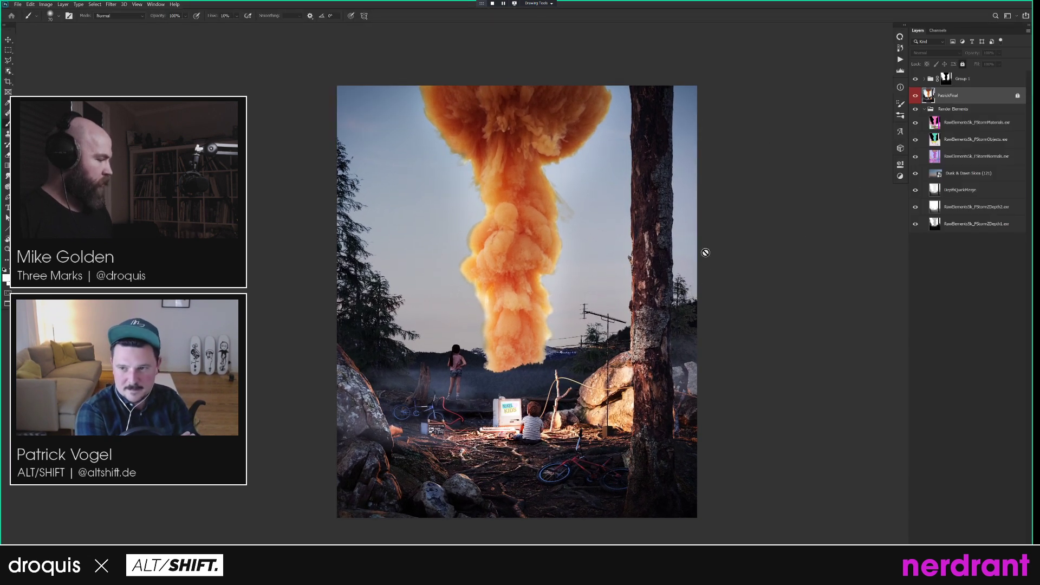
key(Tab)
key(Tab)
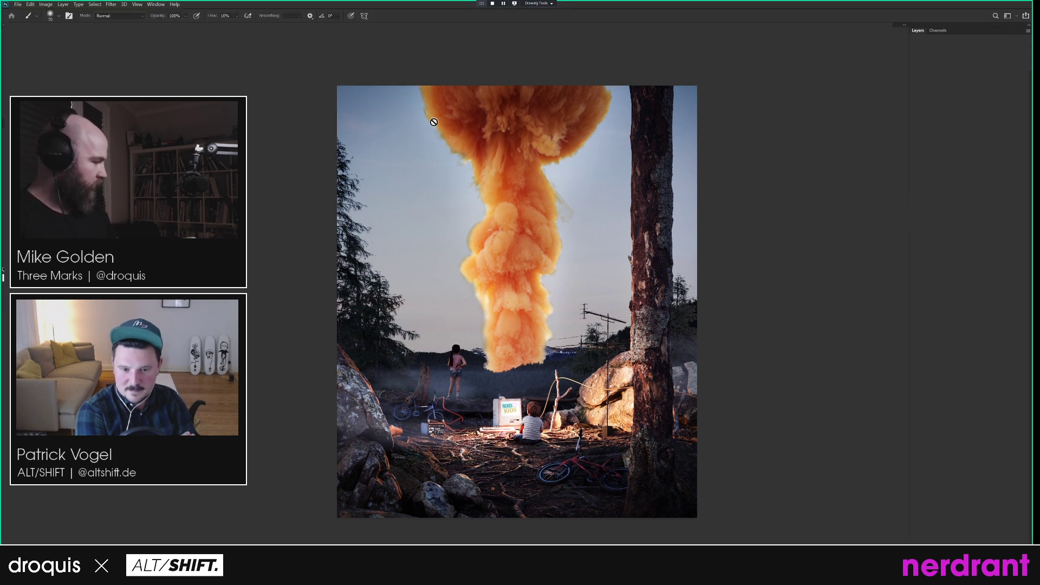
Switch to the standard screen mode, float the document in its own window, and enlarge that window across the workspace.
key(shift+f)
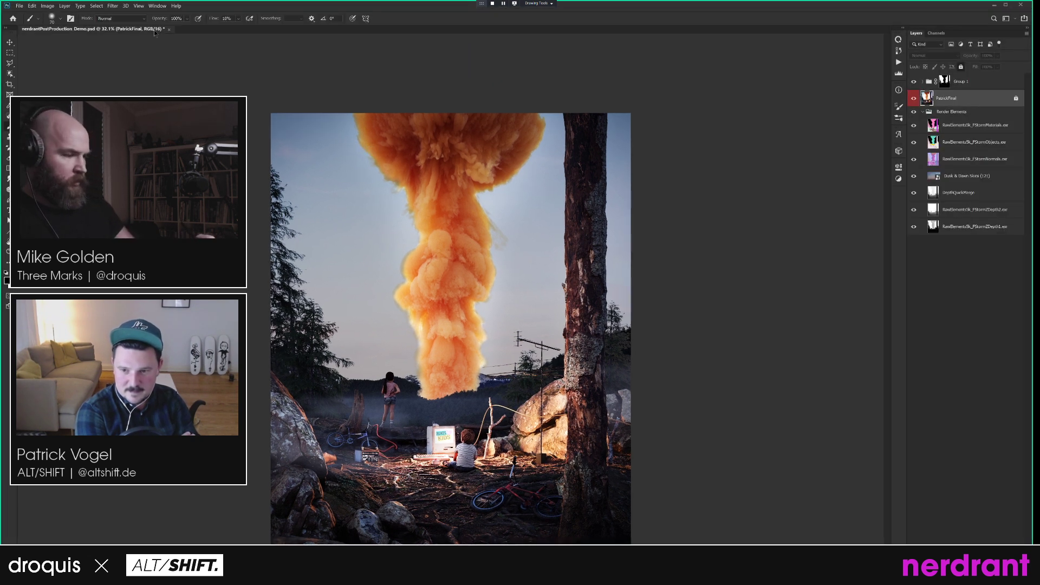
drag(167, 69, 157, 68)
drag(71, 69, 314, 45)
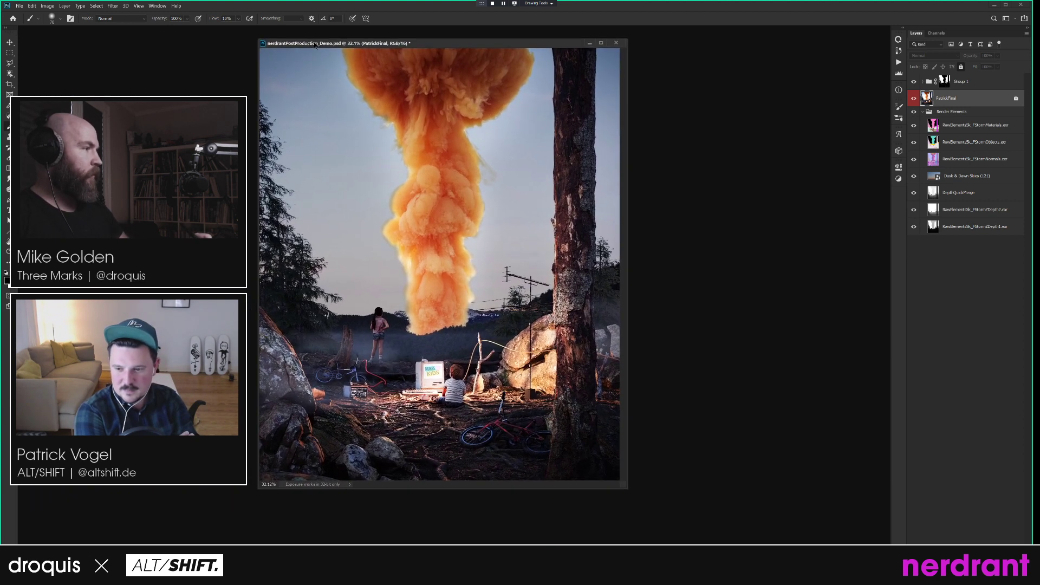
drag(625, 487, 884, 542)
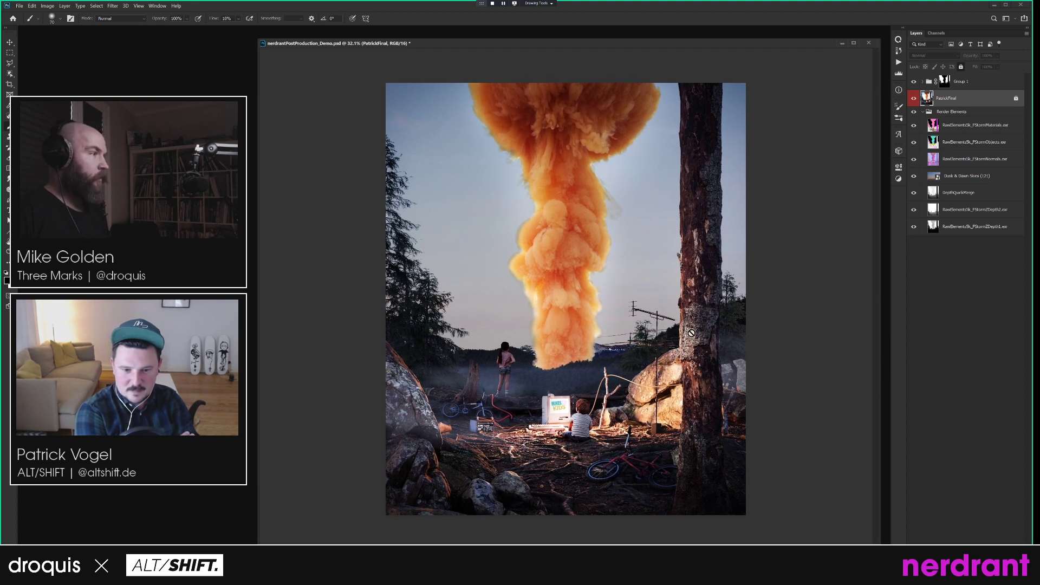
mouse_move(603, 311)
mouse_down()
mouse_move(629, 316)
mouse_move(610, 314)
mouse_up()
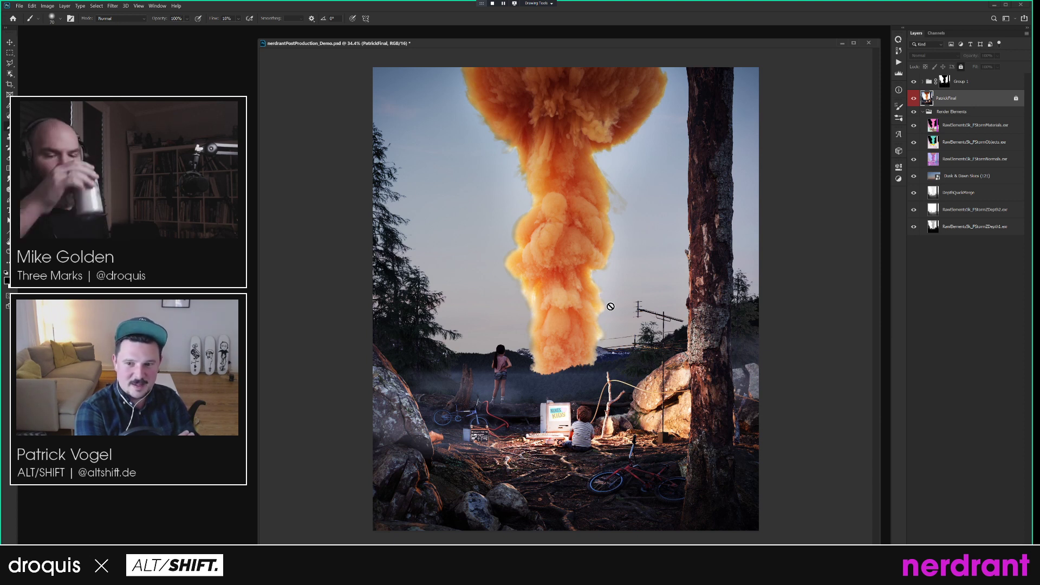
Isolate the DepthQuickMerge layer, load its luminosity as a selection, and restore the visibility of all layers.
click(967, 84)
click(952, 193)
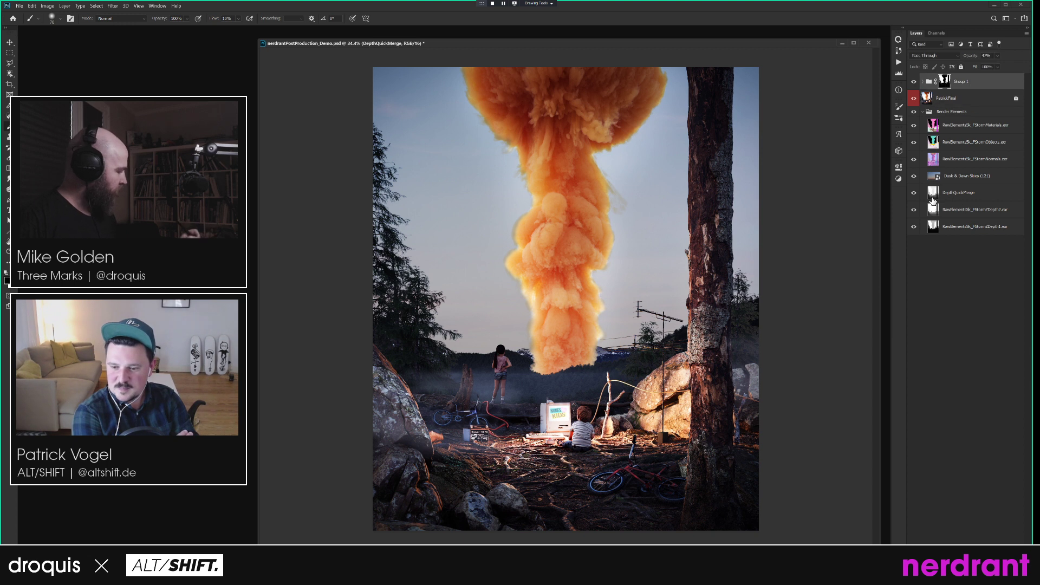
alt+click(914, 193)
click(937, 34)
ctrl+click(923, 105)
click(916, 34)
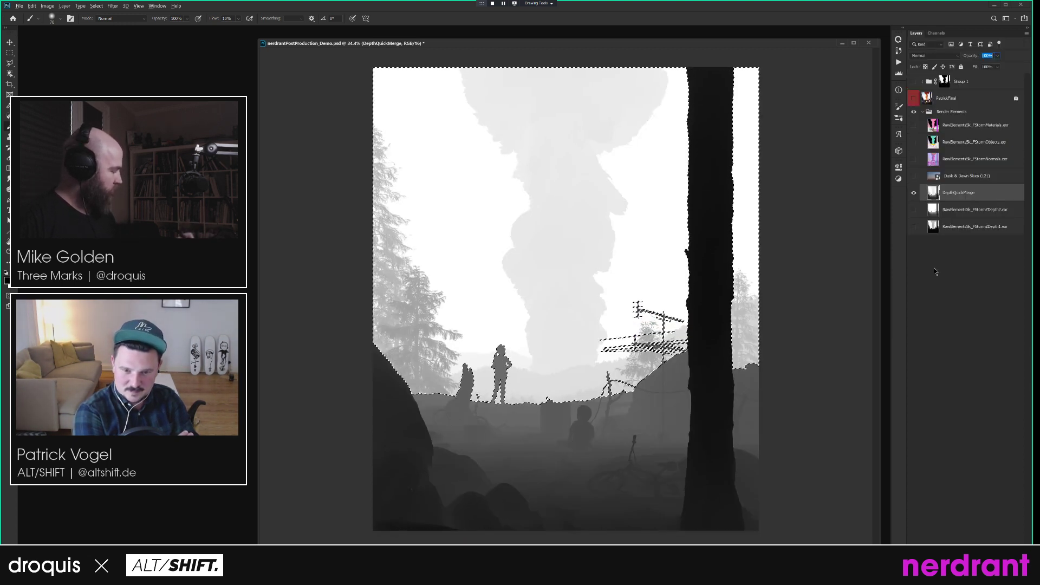
alt+click(914, 193)
Compare the channels of the full image with those of the isolated DepthQuickMerge layer.
click(937, 33)
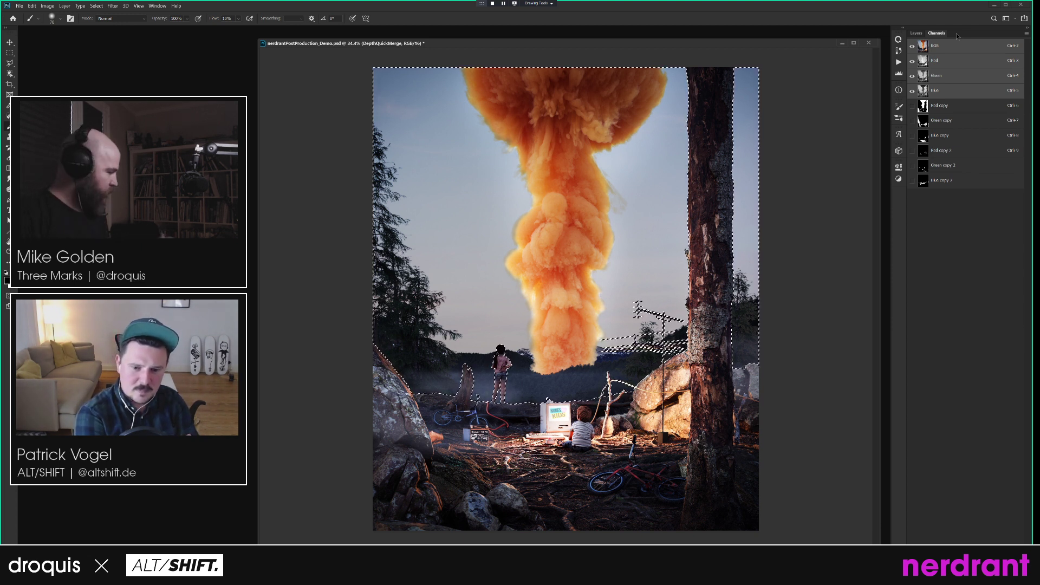
click(916, 34)
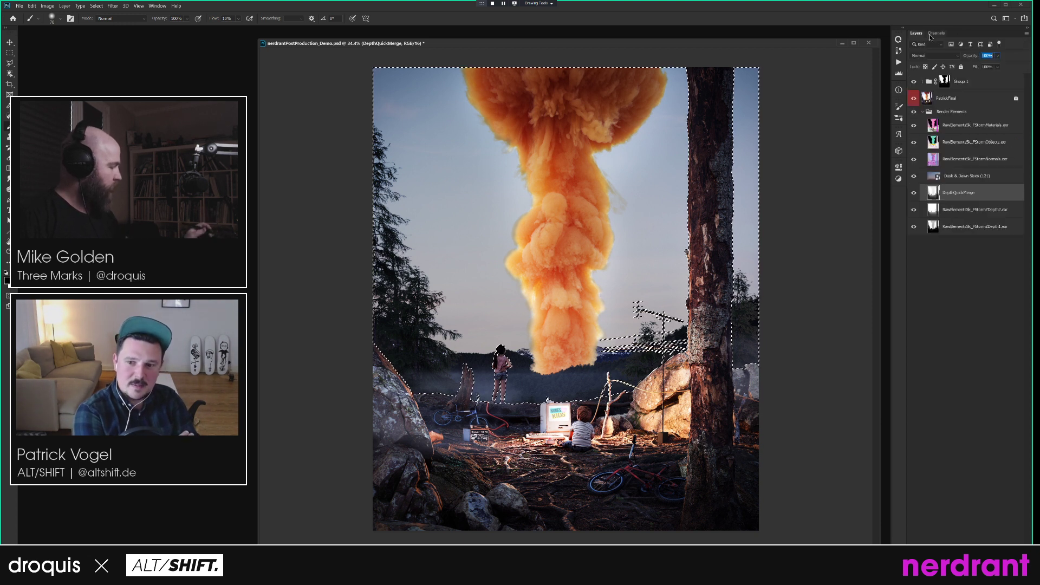
click(914, 194)
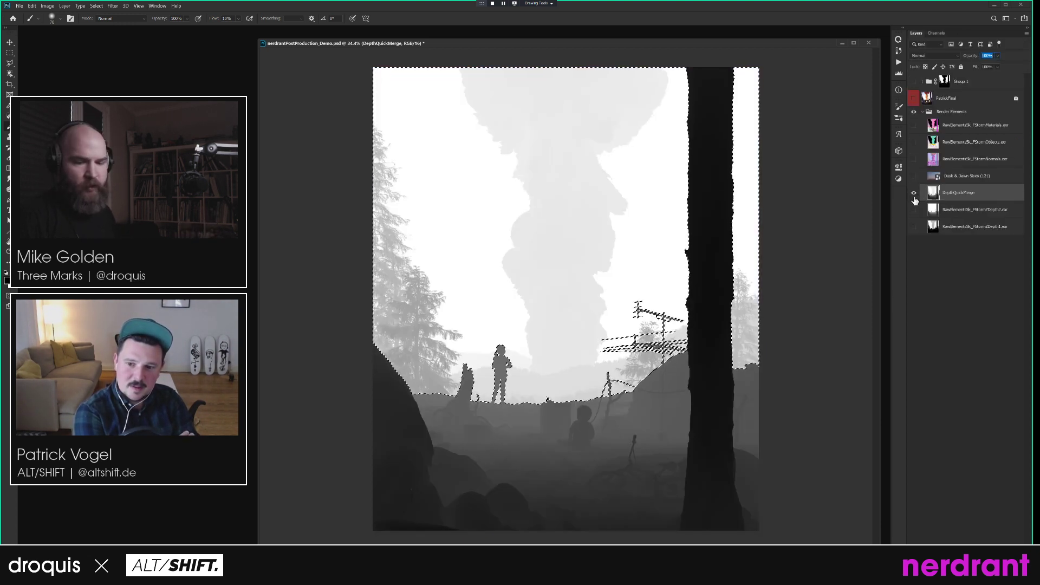
click(937, 34)
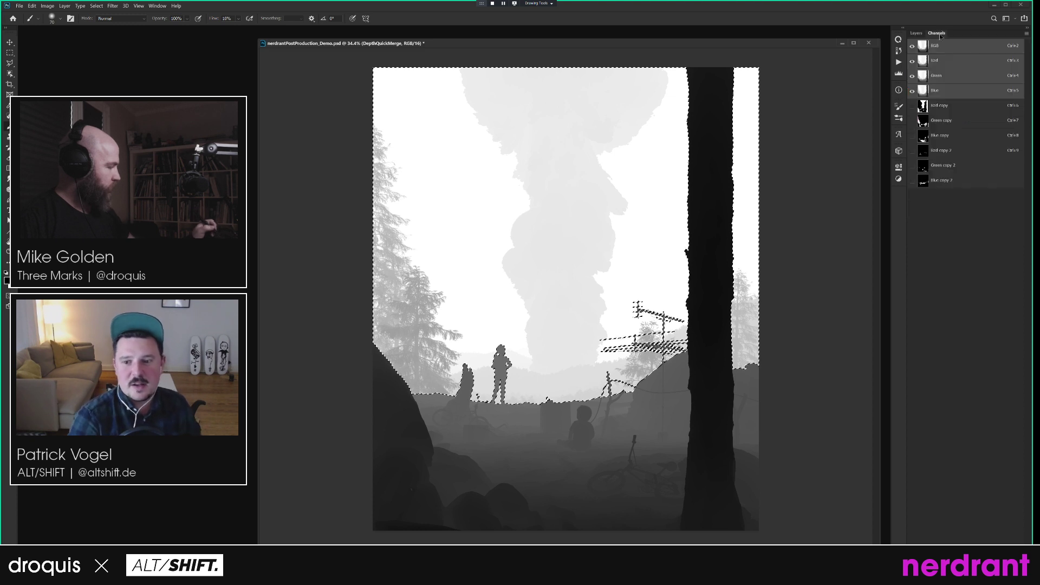
click(916, 34)
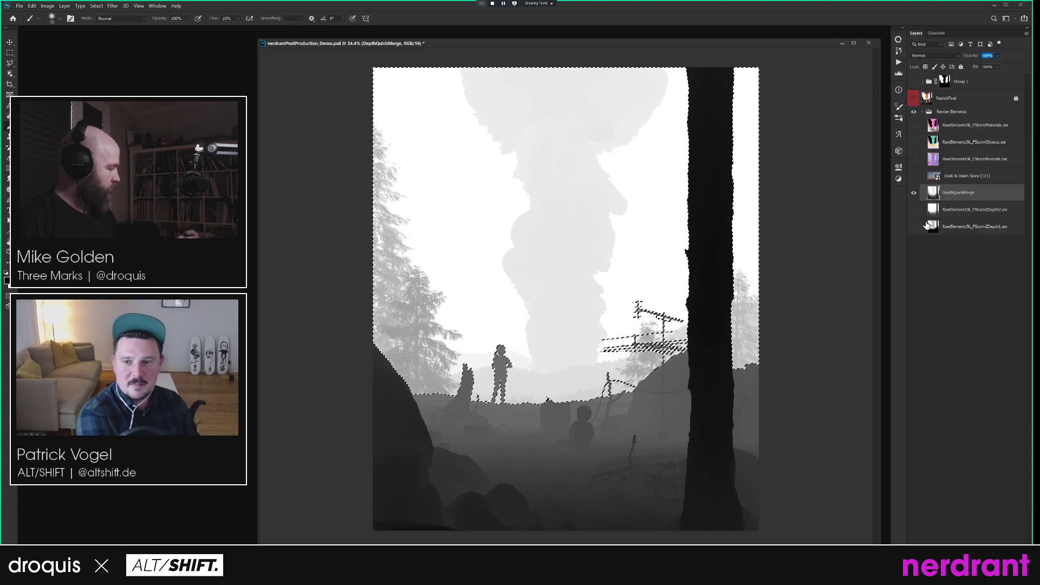
alt+click(914, 192)
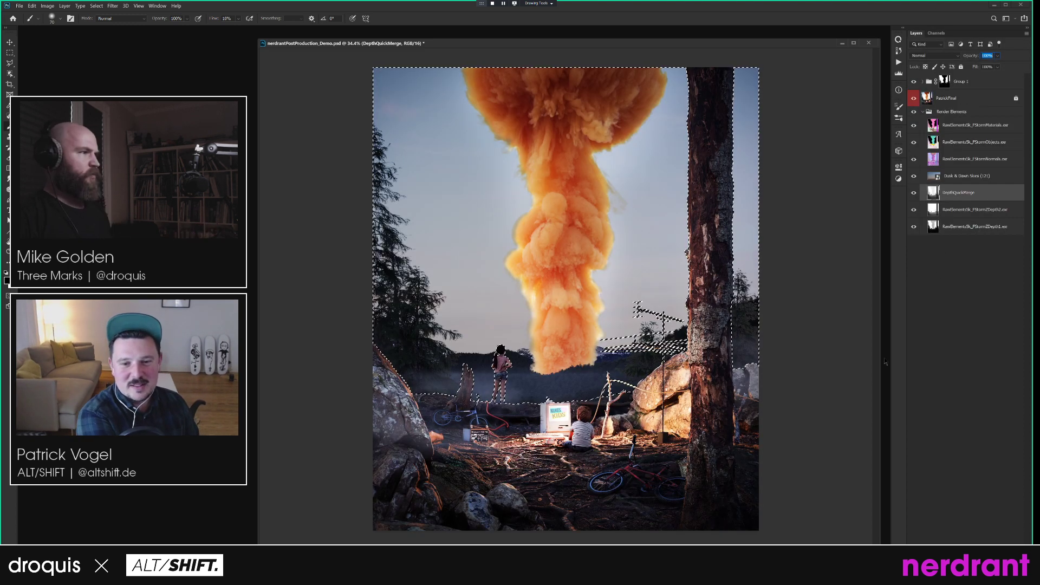
Add a new empty layer above Group 1 while keeping the depth selection active.
click(977, 83)
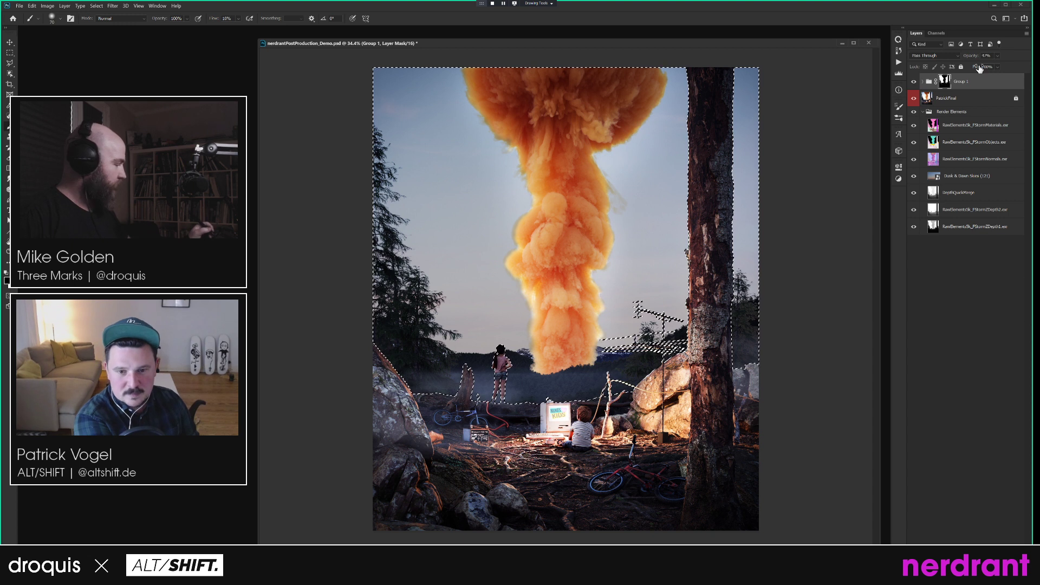
key(Return)
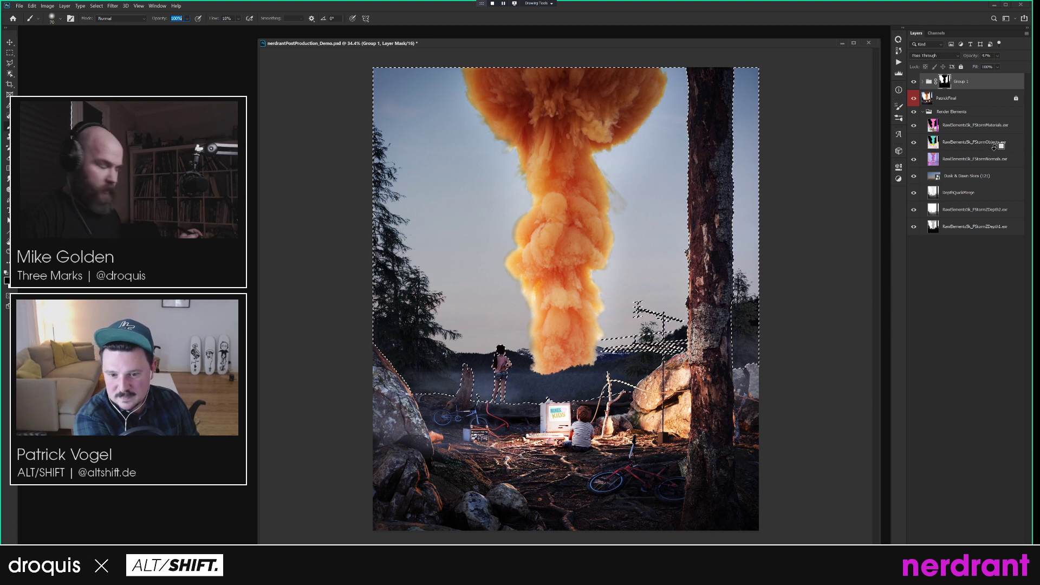
key(ctrl+shift+alt+n)
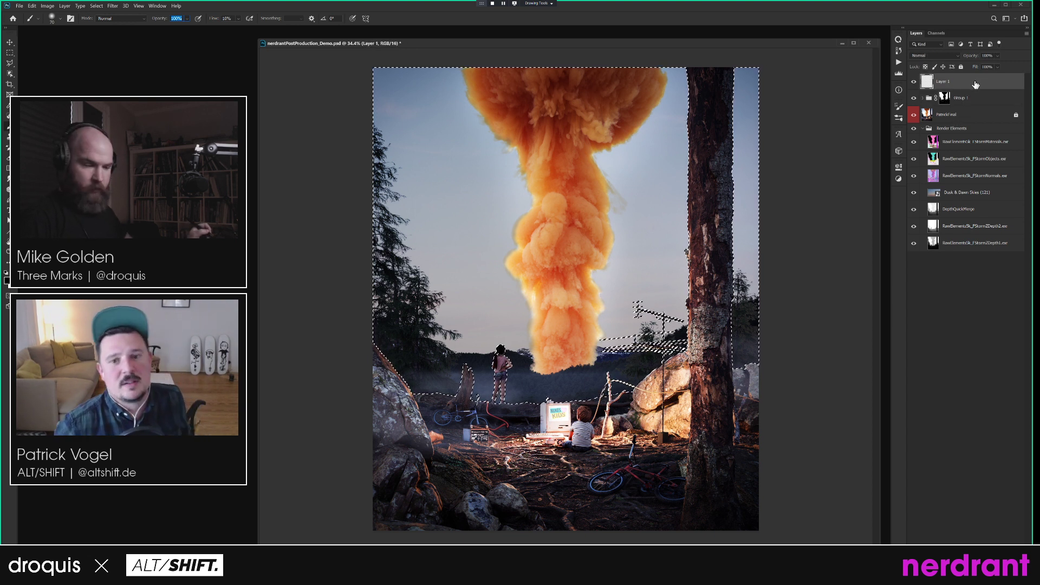
click(49, 6)
click(145, 89)
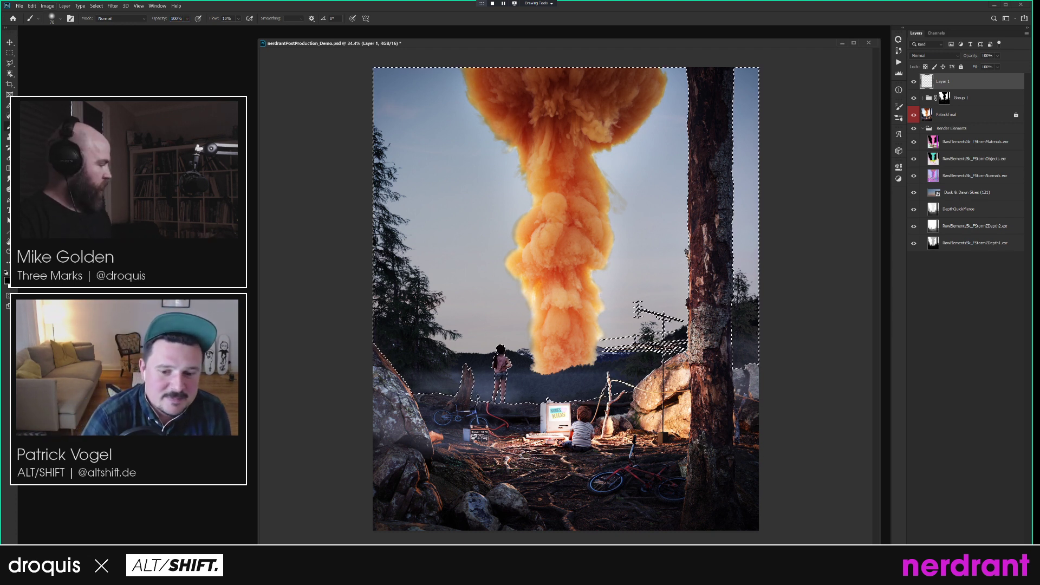
Add a Curves adjustment masked by the depth selection, and wrap it in a group that takes over the mask.
key(ctrl+m)
key(Return)
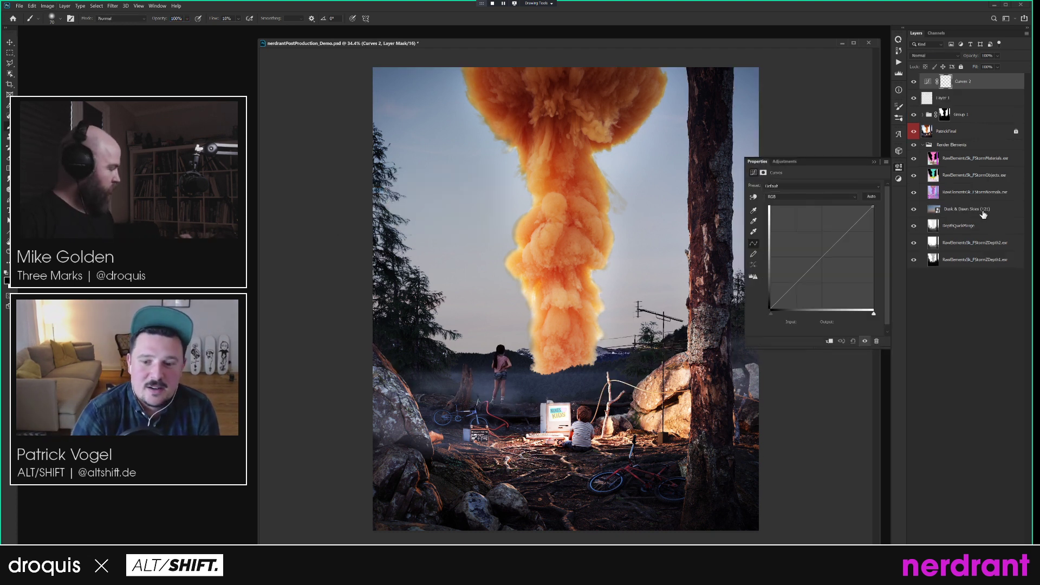
alt+click(947, 83)
alt+click(946, 83)
key(ctrl+g)
drag(952, 96, 949, 82)
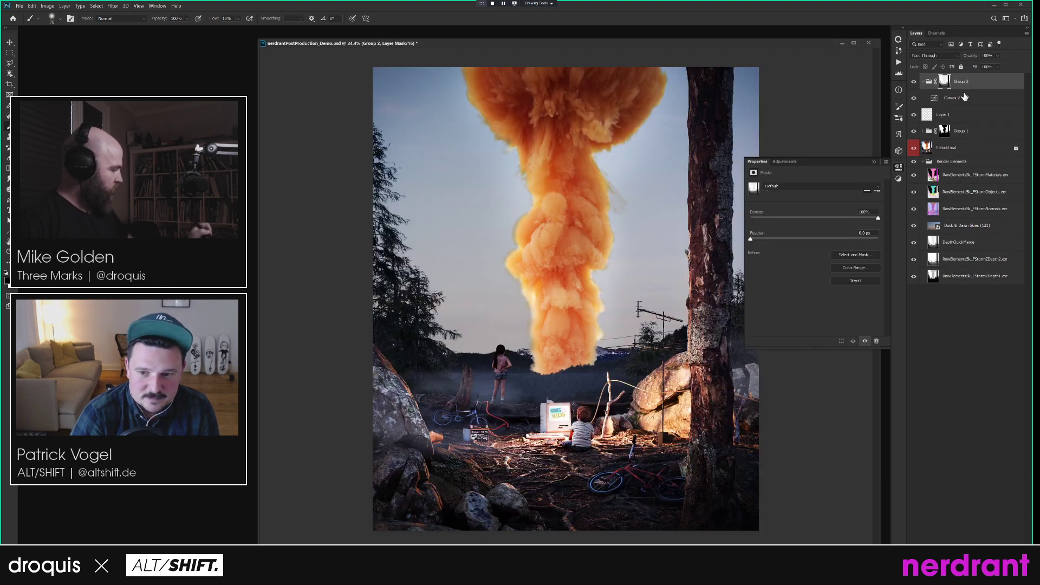
click(965, 97)
key(ctrl+u)
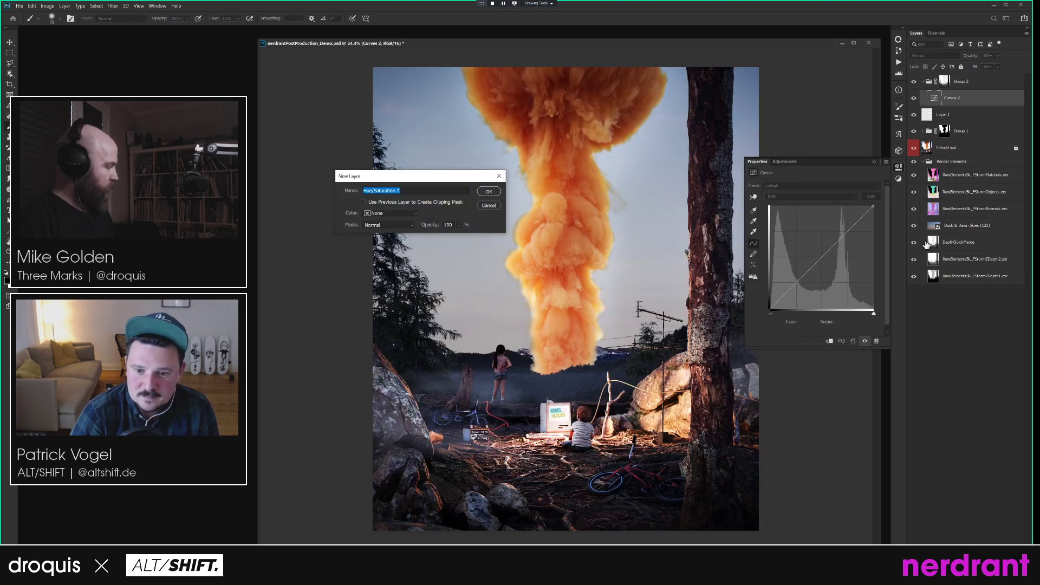
key(Escape)
Inspect the new group's depth mask and raise the black point of the Curves adjustment to an output of about 33.
alt+click(945, 82)
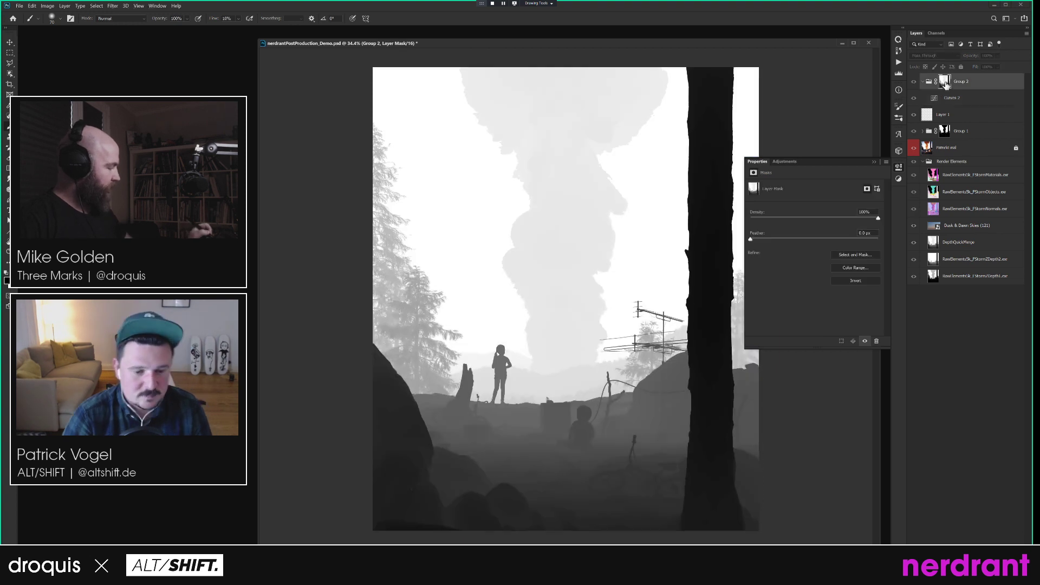
alt+click(948, 85)
click(941, 97)
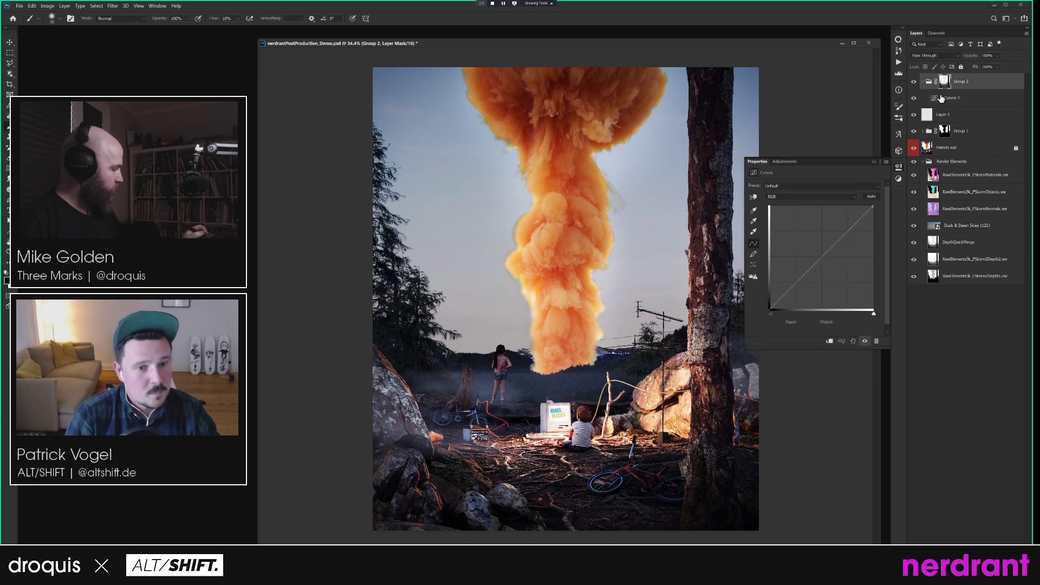
drag(771, 307, 771, 295)
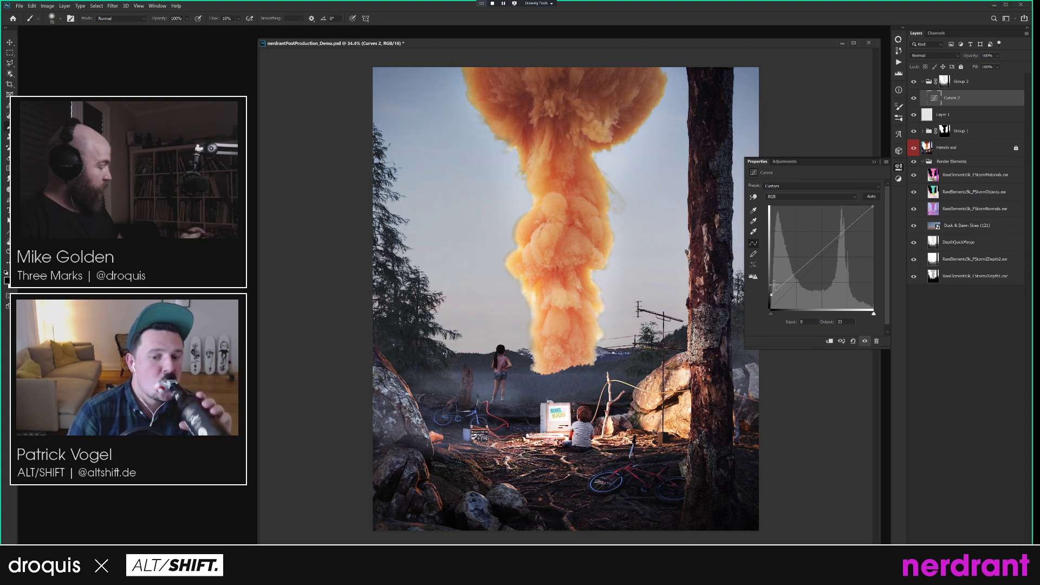
Recheck the depth mask, lower the curve's white point output to 222, and settle its black point output at about 33.
alt+click(943, 84)
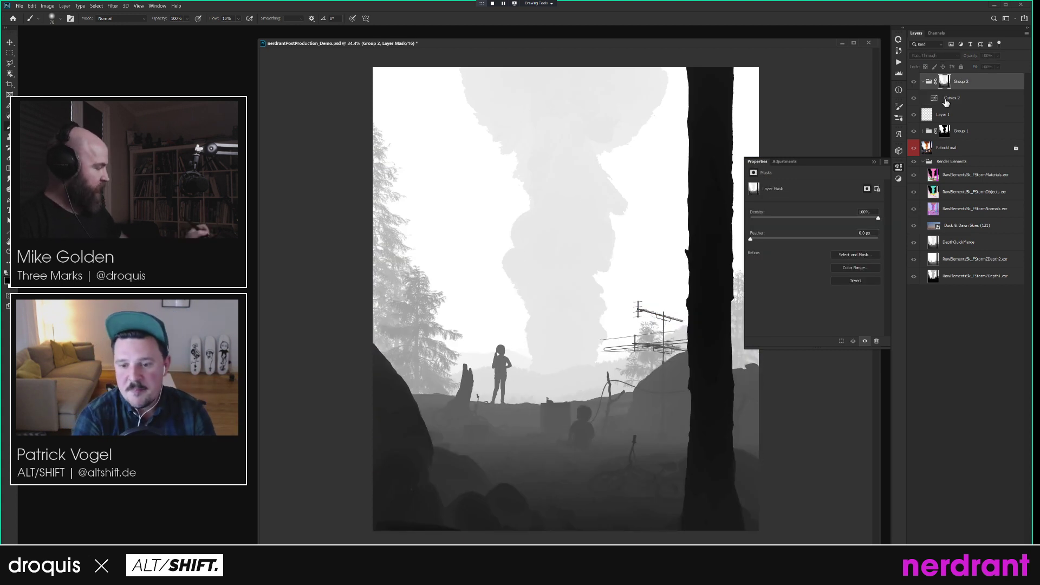
click(946, 103)
drag(770, 294, 771, 288)
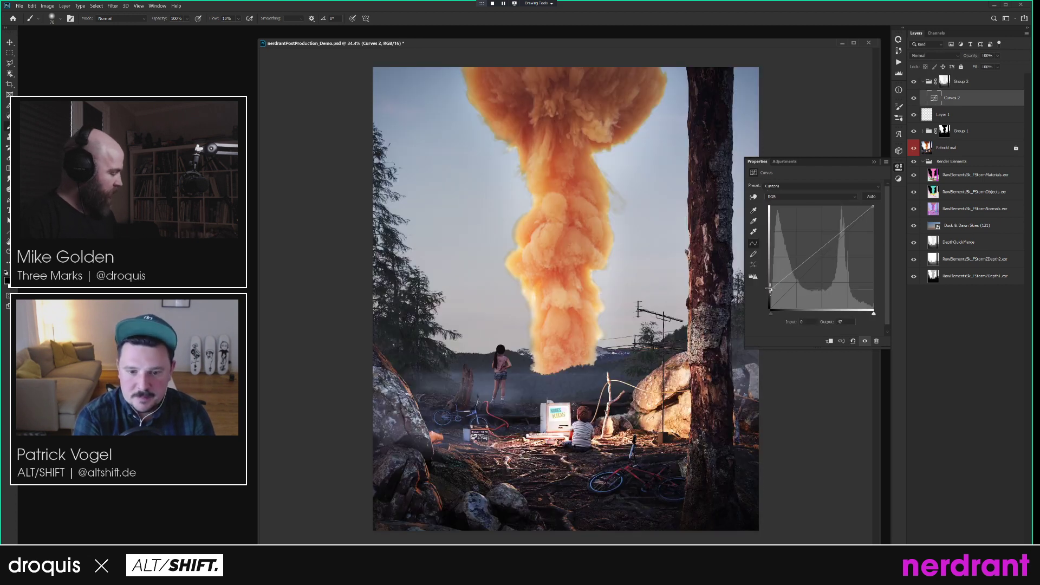
drag(874, 207, 875, 217)
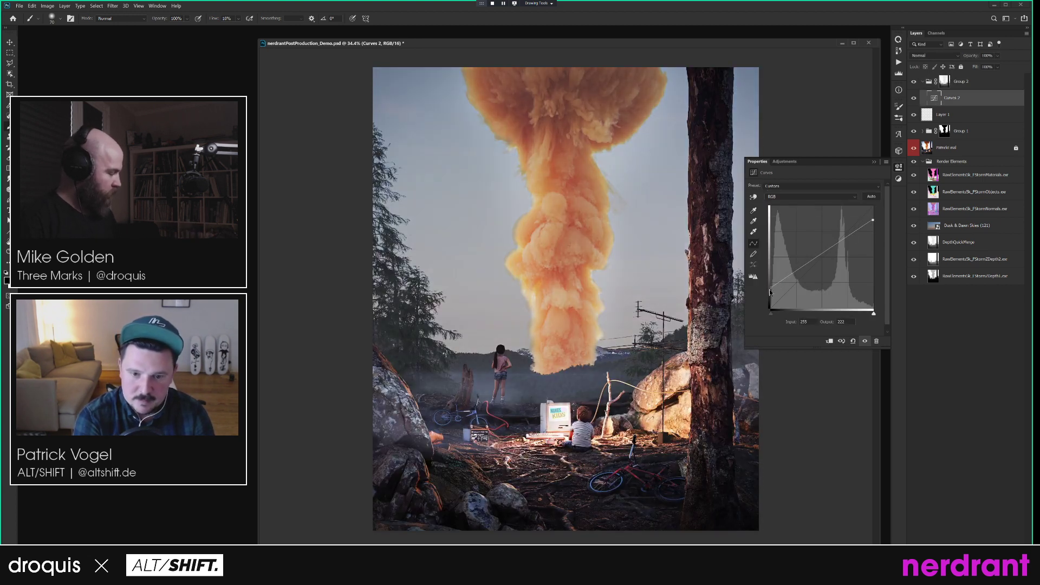
drag(769, 290, 767, 296)
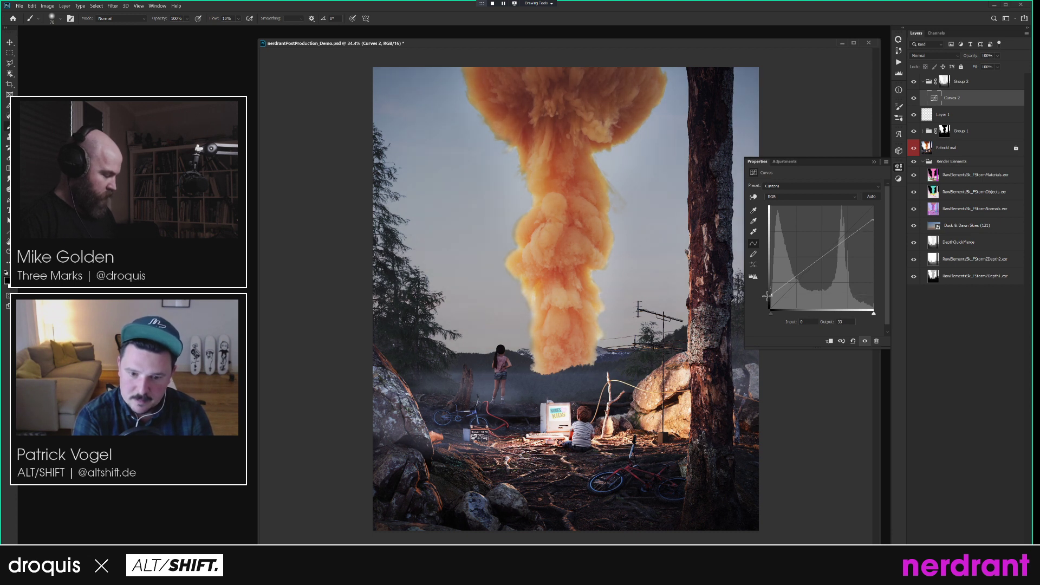
Raise the black input level of Group 2's depth mask with Levels so the whole foreground turns black.
alt+click(944, 81)
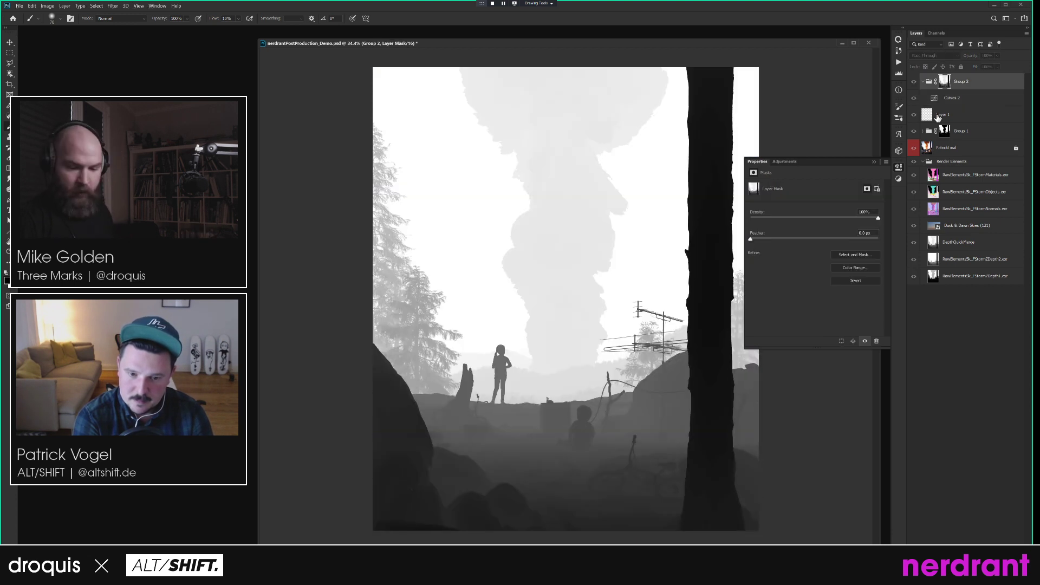
key(ctrl+l)
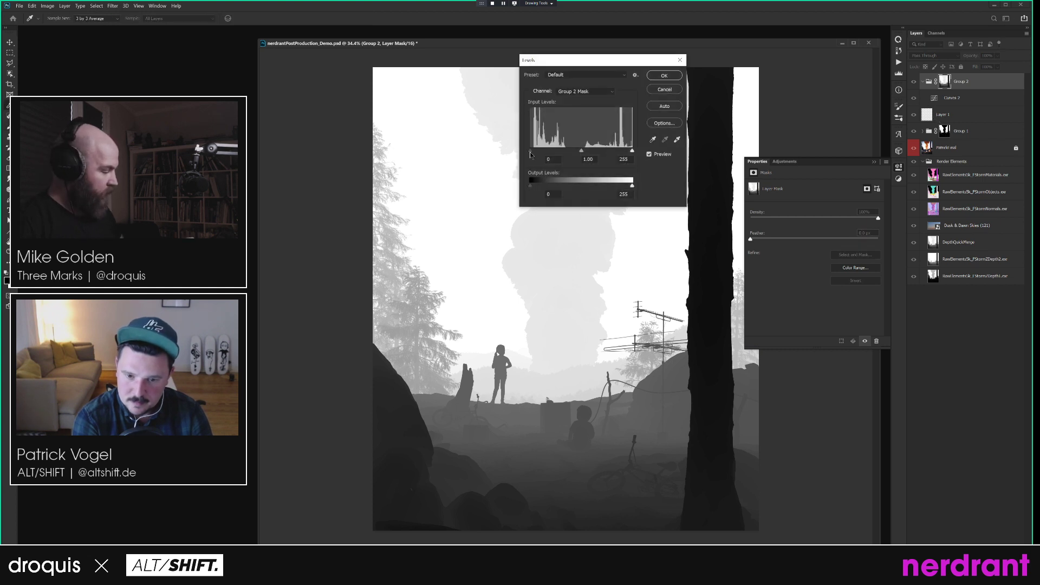
drag(568, 150, 576, 150)
click(665, 75)
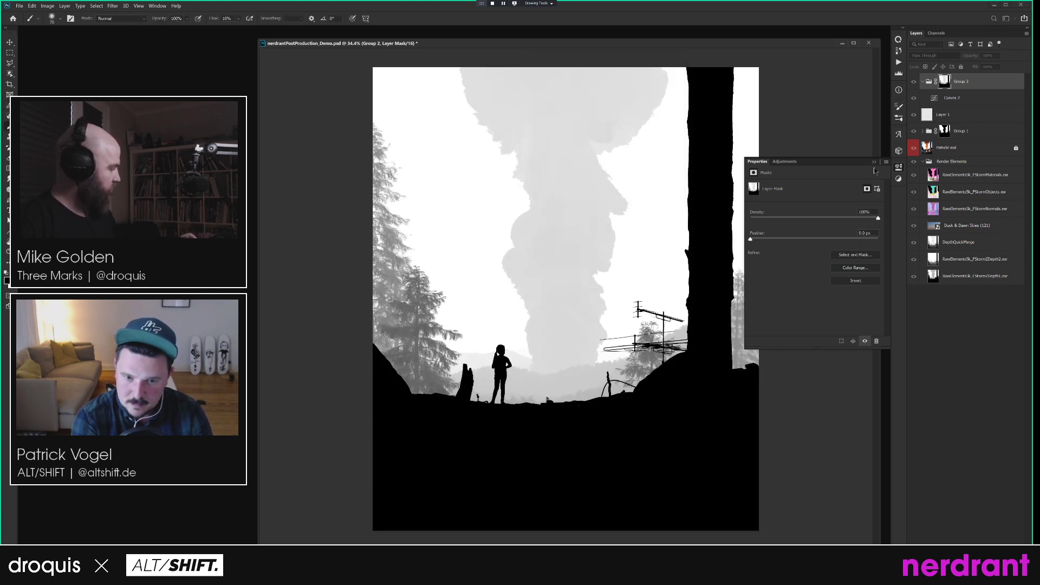
Compare the image with and without Group 2's haze adjustment, and collapse the group.
click(937, 101)
click(914, 84)
click(915, 85)
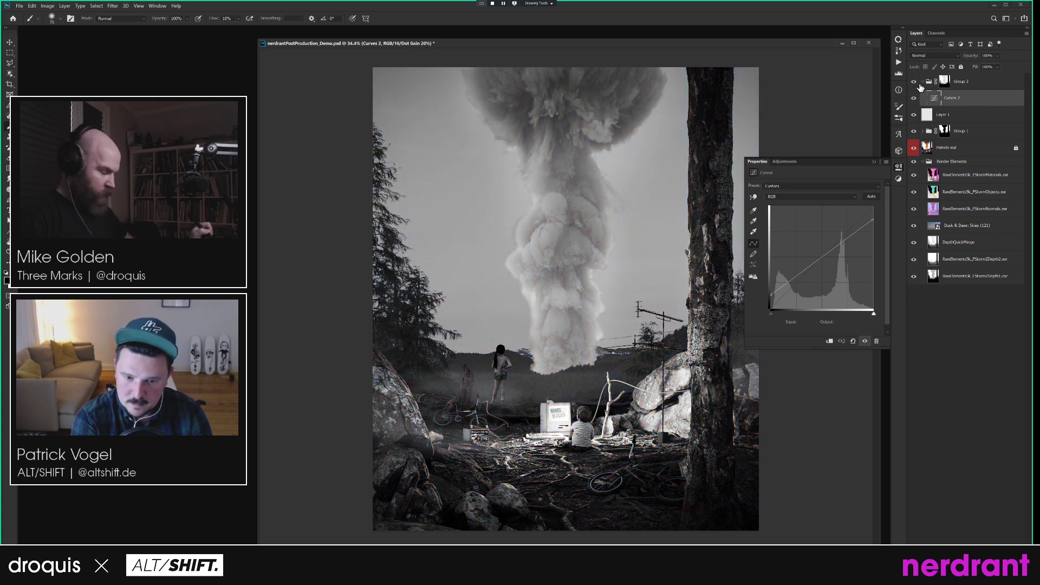
click(915, 83)
click(915, 84)
click(915, 84)
click(915, 84)
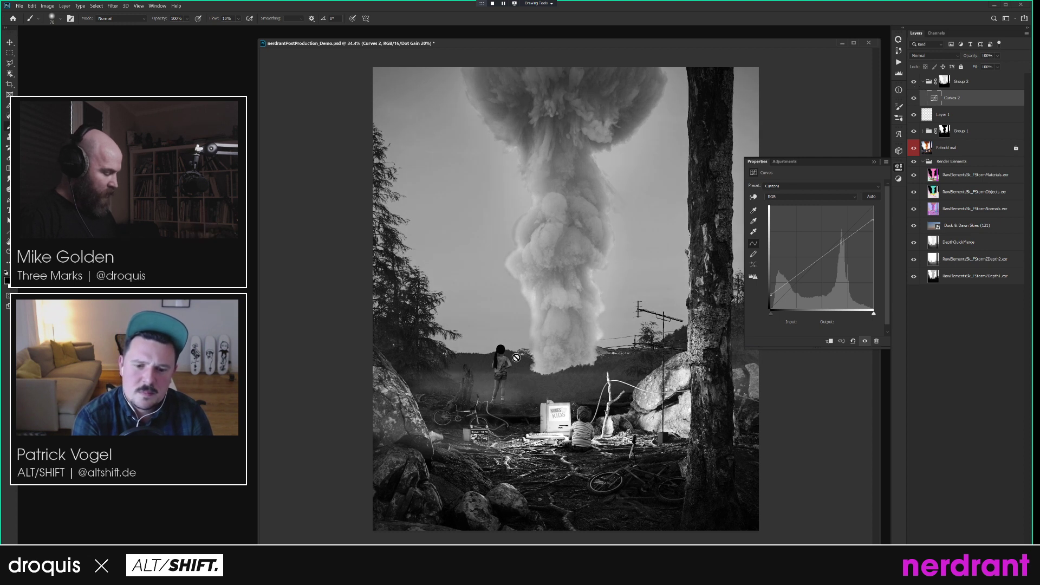
click(915, 85)
click(915, 85)
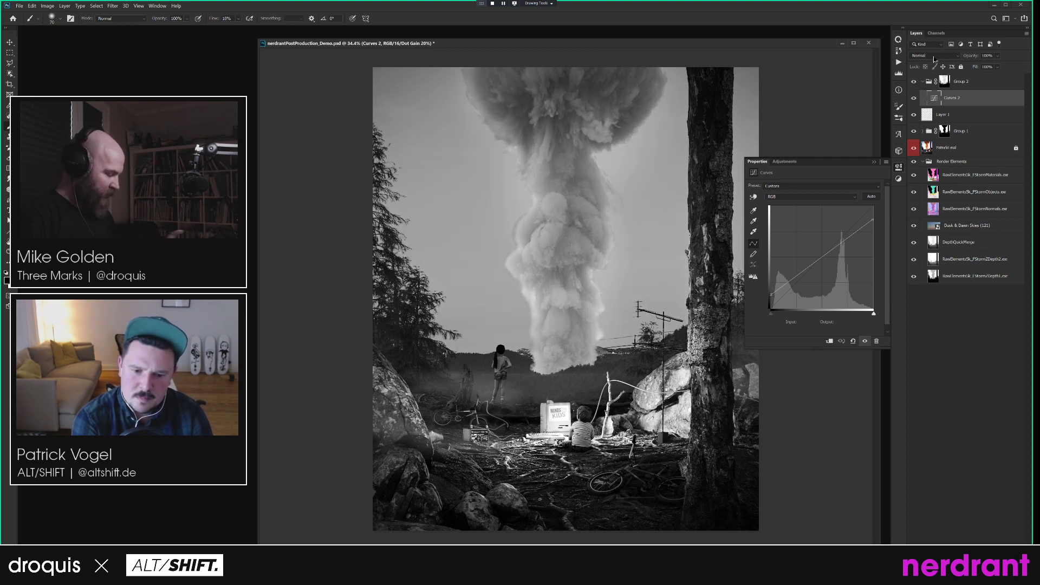
click(924, 83)
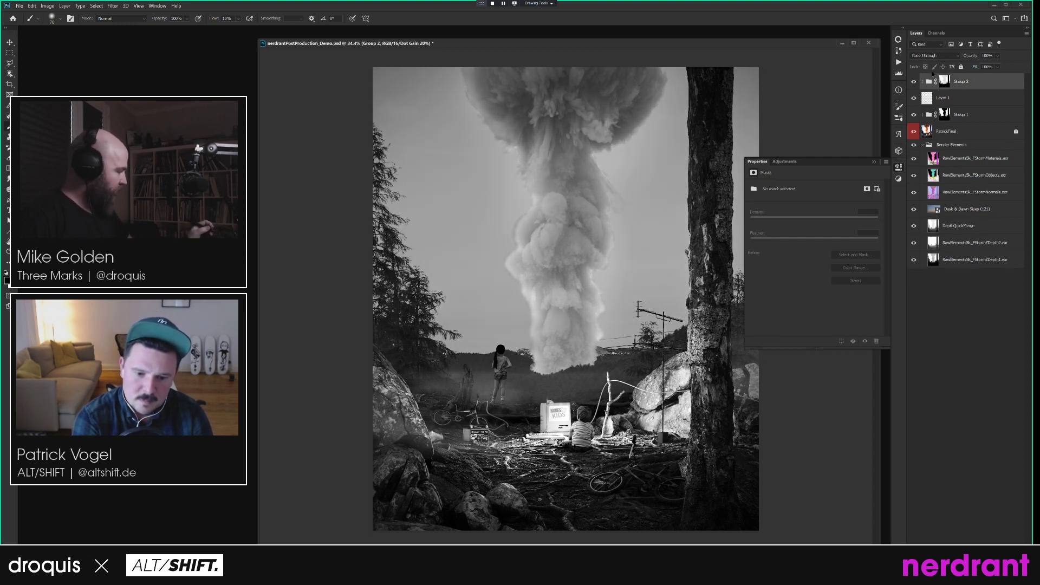
Load the ZDepth1 render element's luminosity as a selection and add a Curves adjustment masked by it above Group 2.
alt+click(914, 261)
click(937, 34)
ctrl+click(923, 49)
click(917, 33)
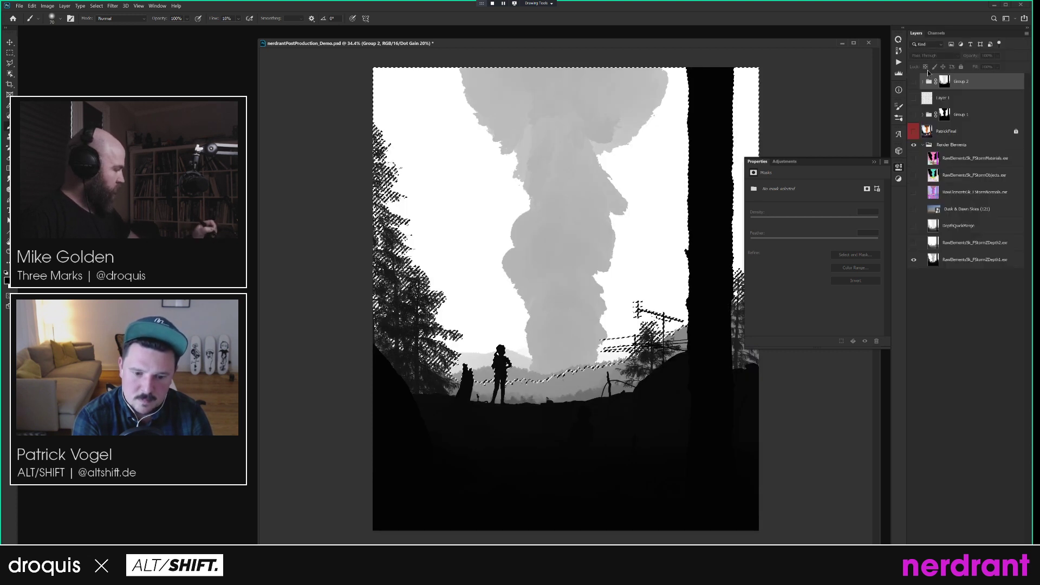
alt+click(914, 261)
key(ctrl+shift+m)
key(Return)
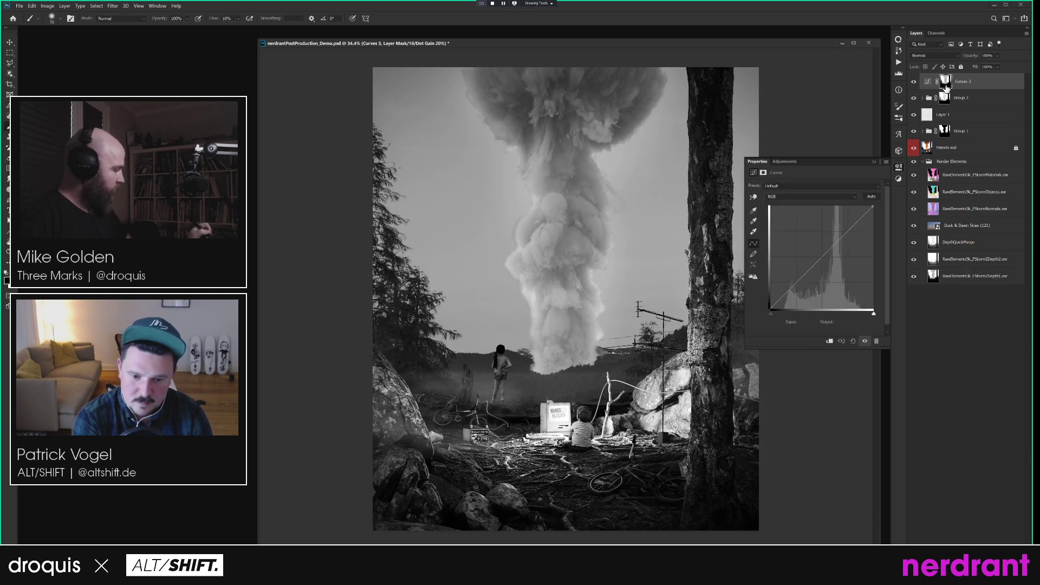
Raise the black point output of the new Curves adjustment to about 59 to lift the distant haze.
drag(773, 306, 770, 284)
click(111, 6)
mouse_move(139, 6)
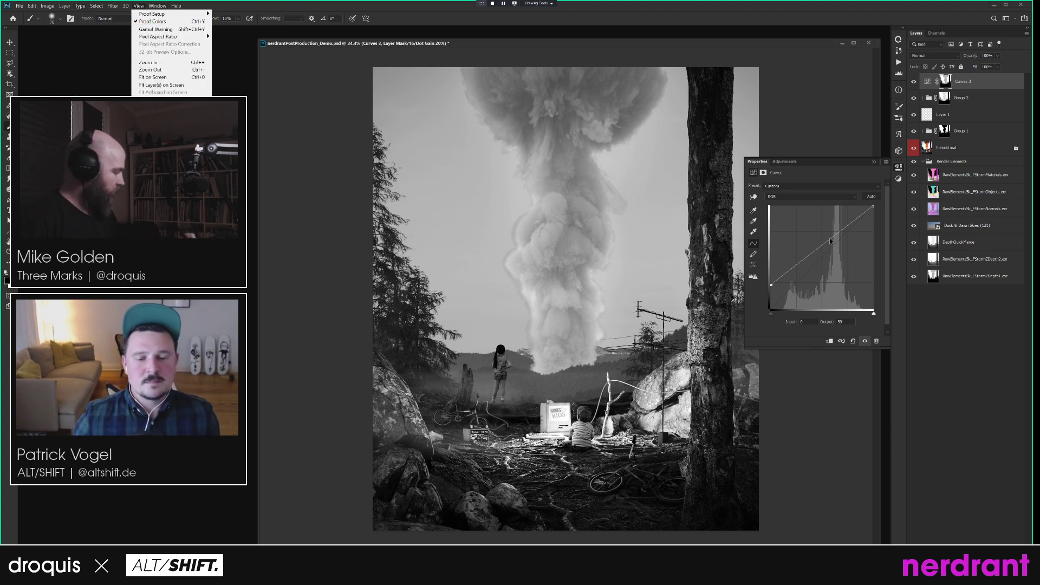
mouse_move(771, 284)
mouse_down()
mouse_move(784, 278)
mouse_move(770, 285)
mouse_up()
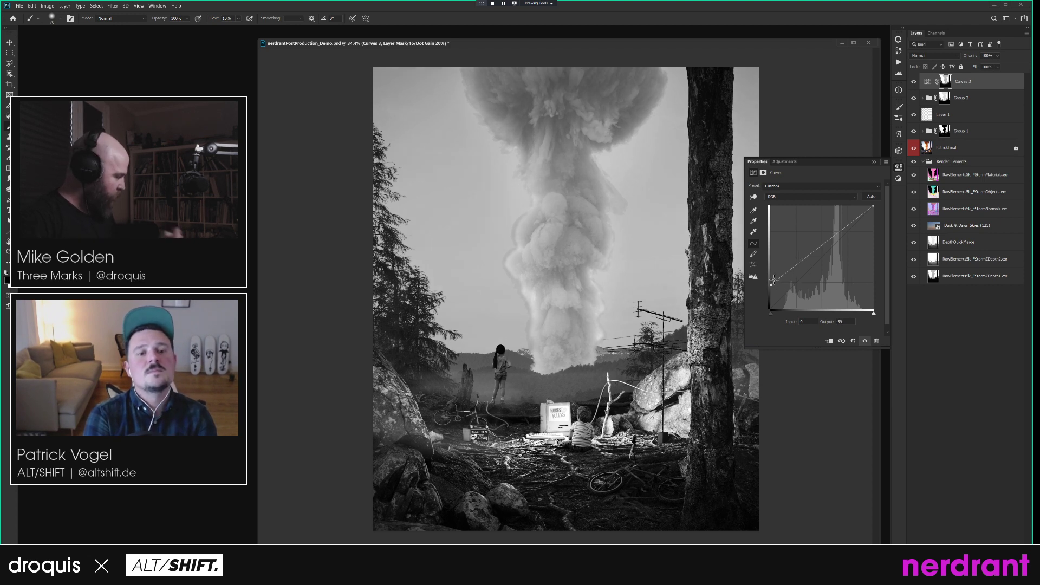
click(928, 81)
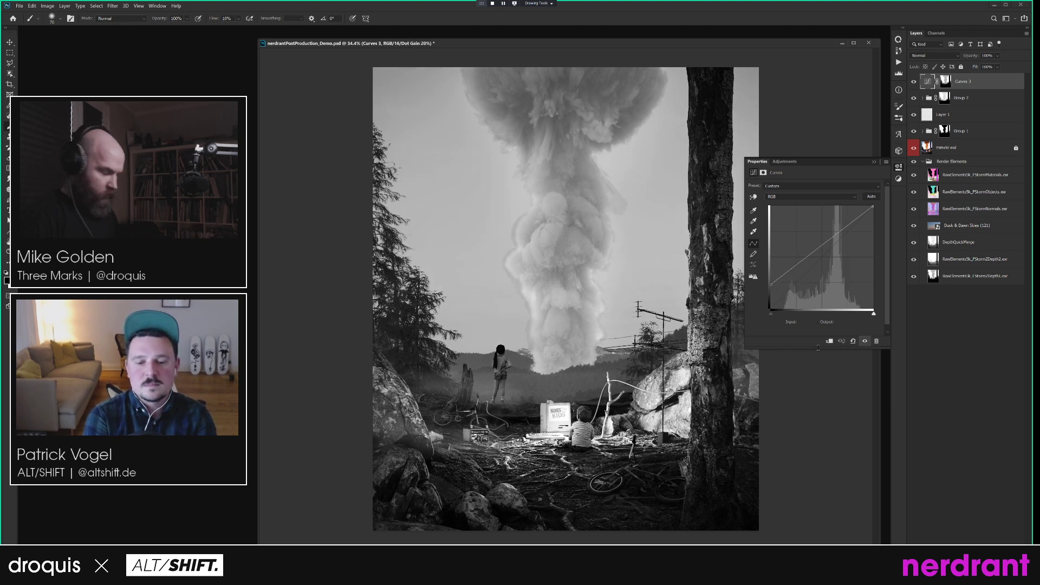
Load the ZDepth1 luminosity as a selection again and add a second Curves adjustment masked by it on top.
alt+click(914, 276)
click(914, 243)
click(915, 243)
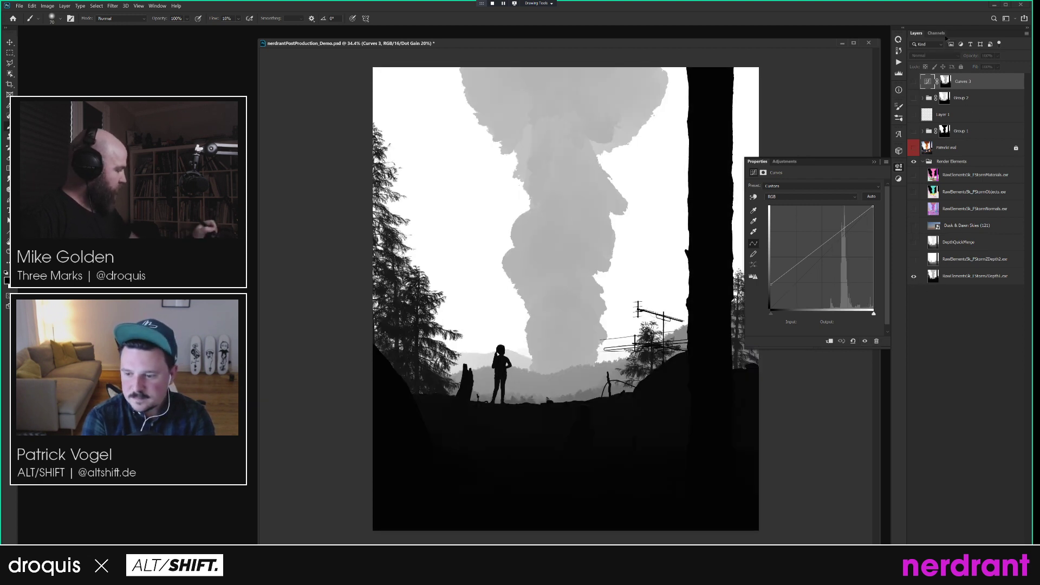
click(936, 33)
ctrl+click(923, 46)
click(917, 33)
alt+click(914, 277)
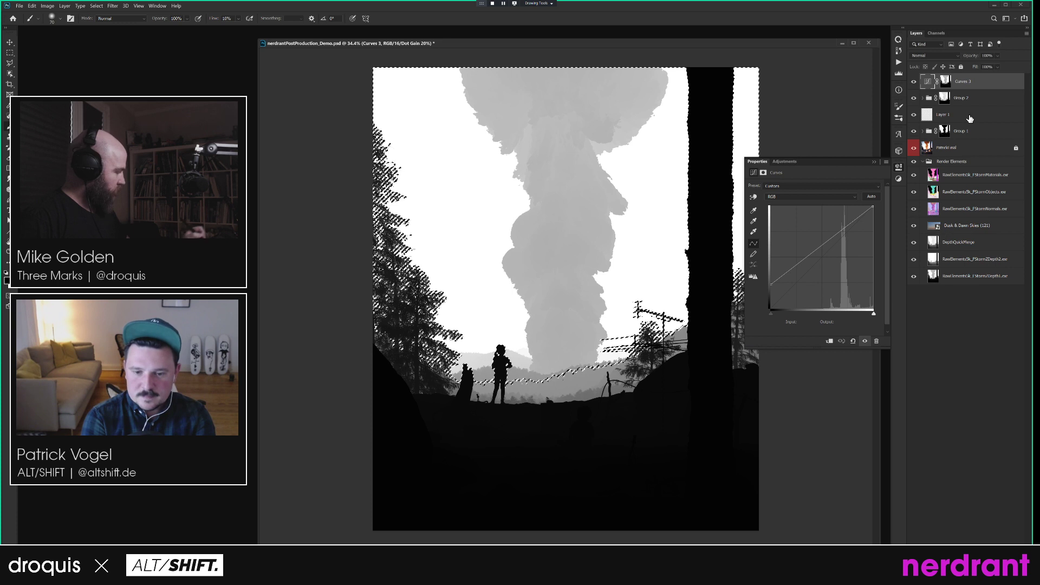
key(ctrl+shift+m)
key(Return)
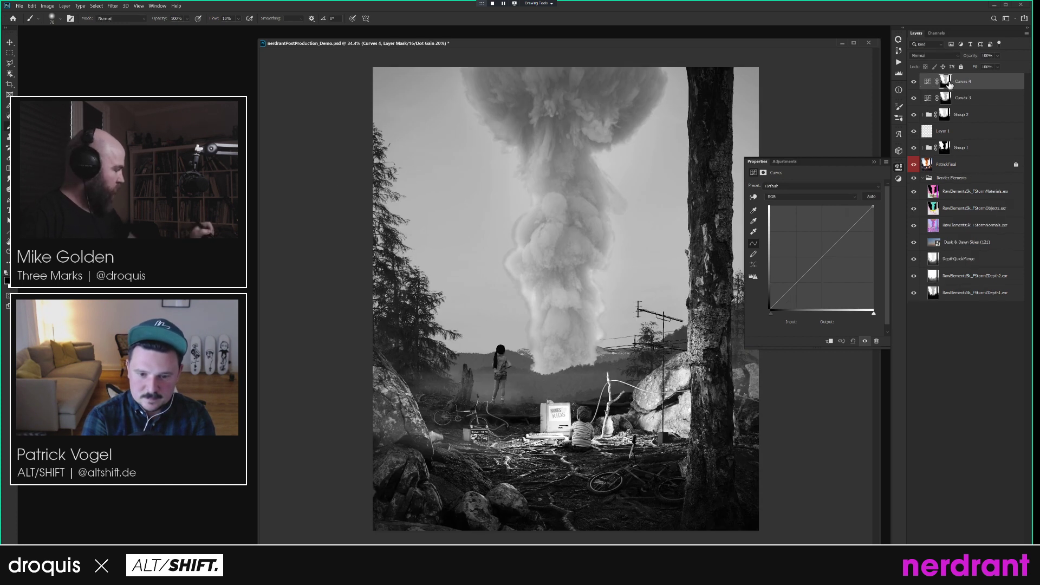
Invert the topmost Curves mask and raise its black input level with Levels so sky and smoke turn fully black.
alt+click(946, 84)
key(ctrl+i)
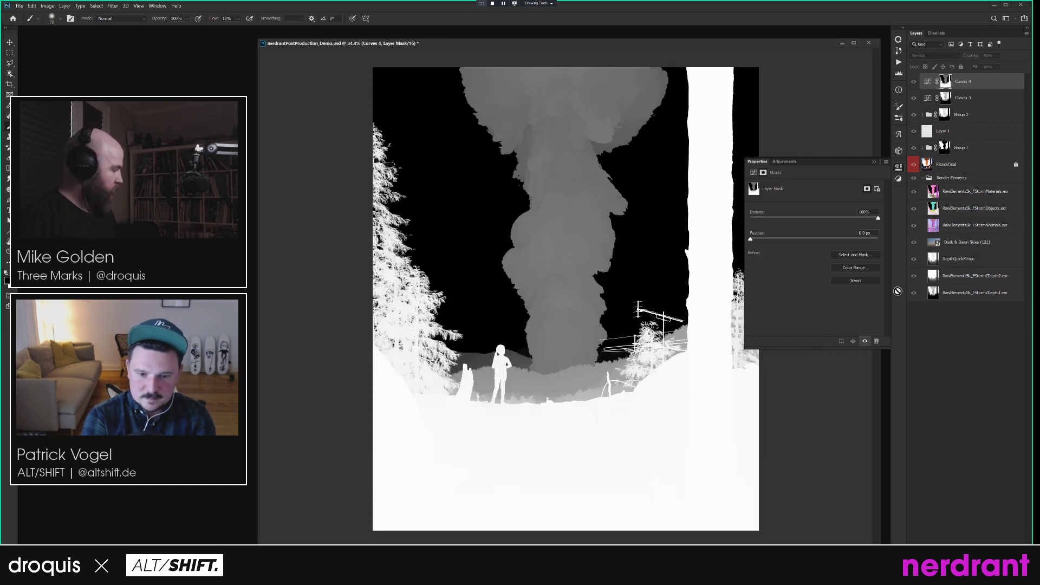
drag(944, 86, 950, 81)
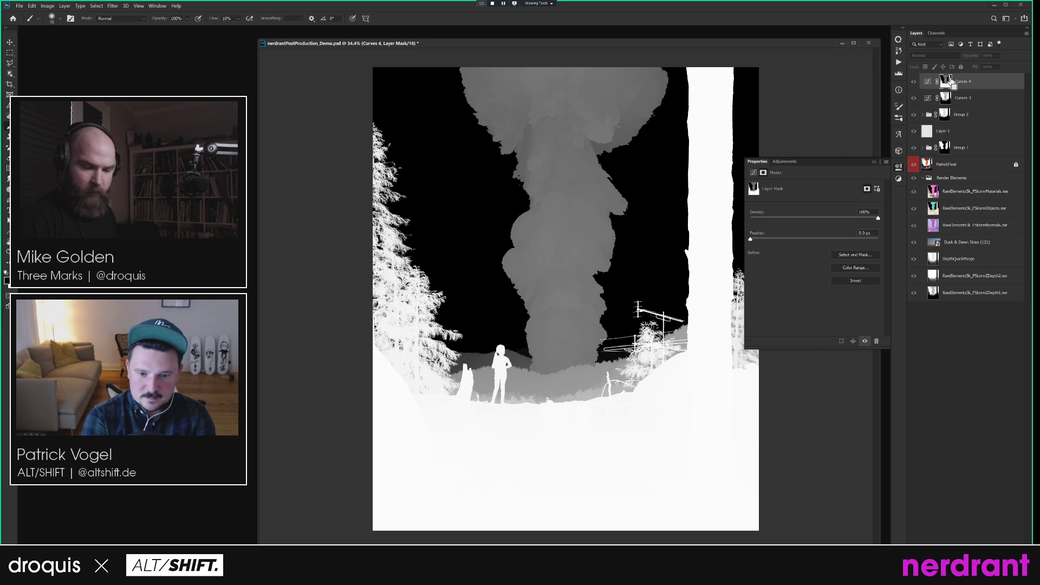
key(ctrl+l)
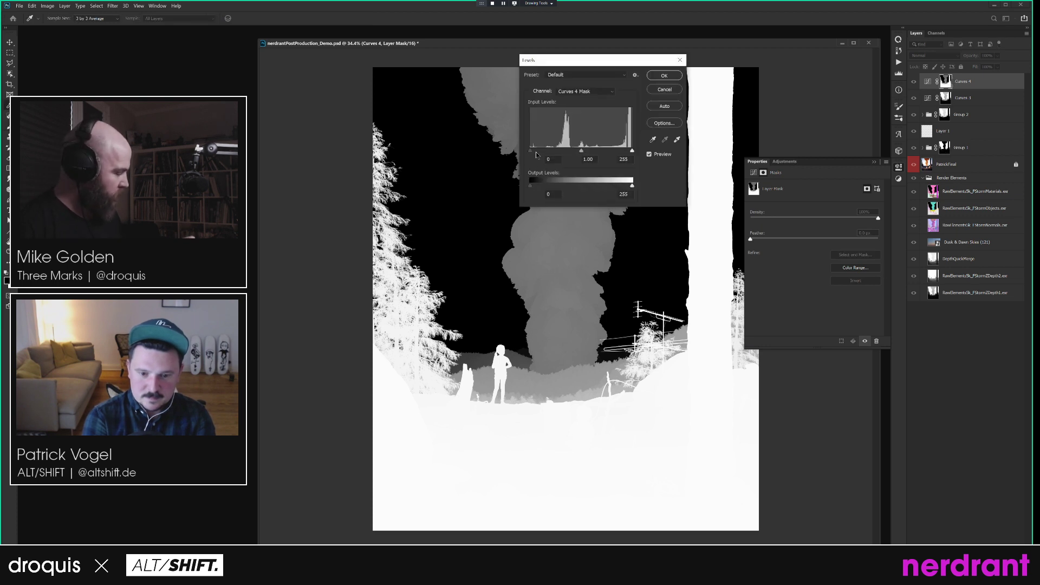
drag(533, 154, 574, 150)
click(666, 77)
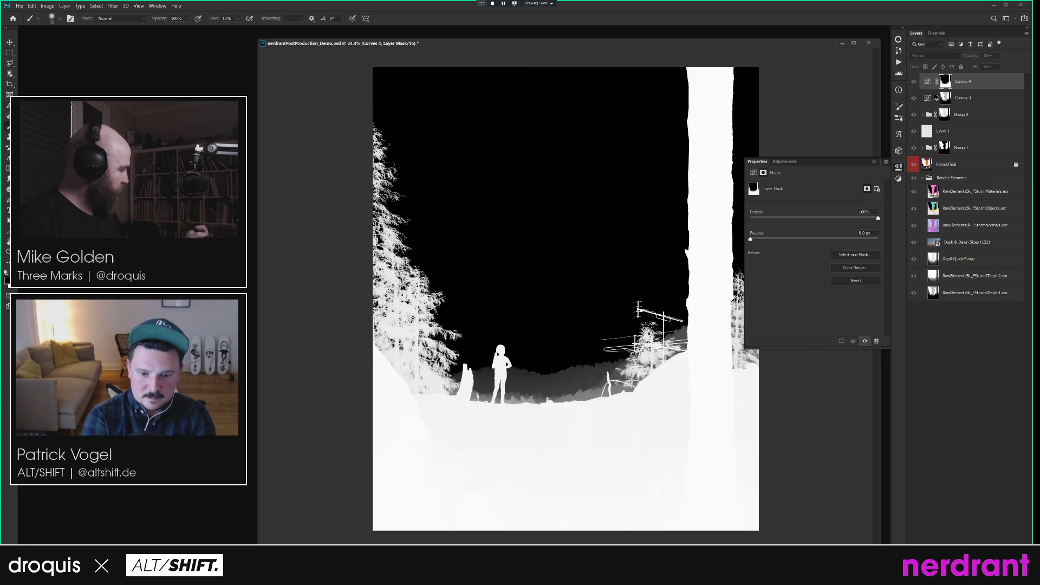
Darken the foreground with the topmost Curves adjustment by lowering the white point slightly and the midtone at input 123 to about 108.
click(930, 82)
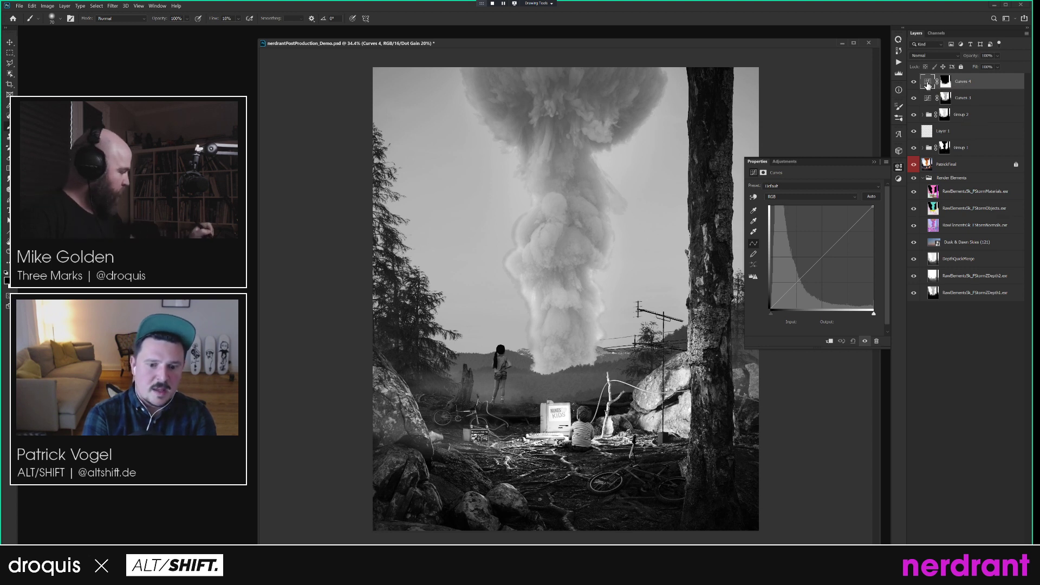
drag(872, 207, 872, 212)
drag(821, 262, 820, 265)
drag(873, 209, 873, 209)
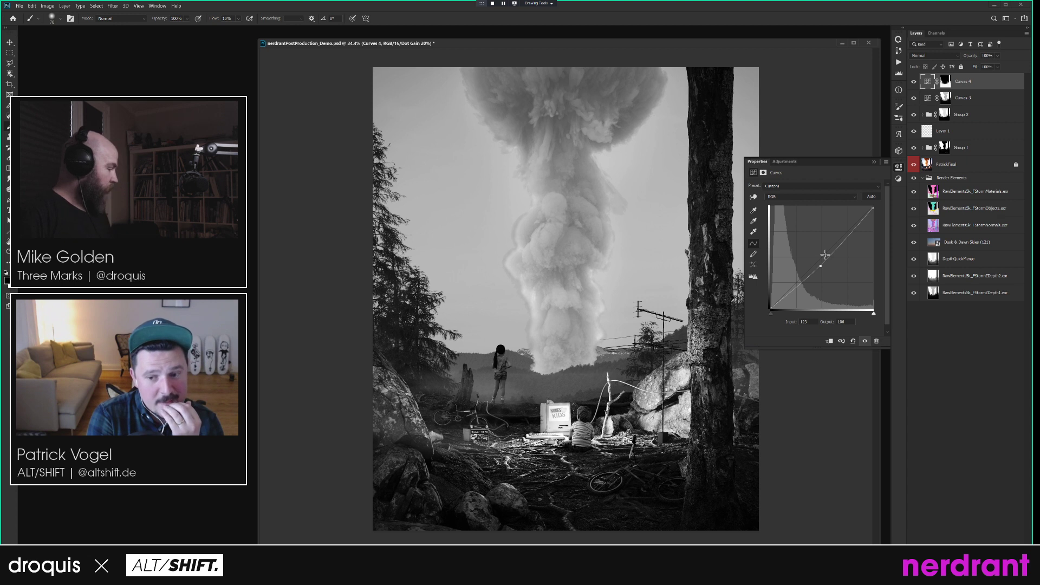
Load the isolated DepthQuickMerge layer's luminosity as a selection, show all layers again, and clear the selection.
click(965, 260)
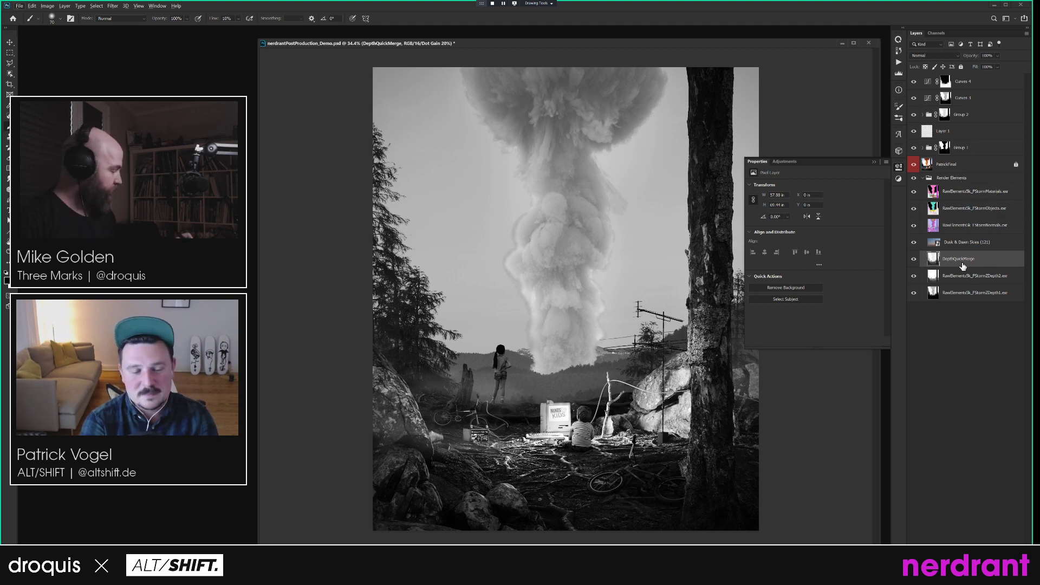
alt+click(914, 260)
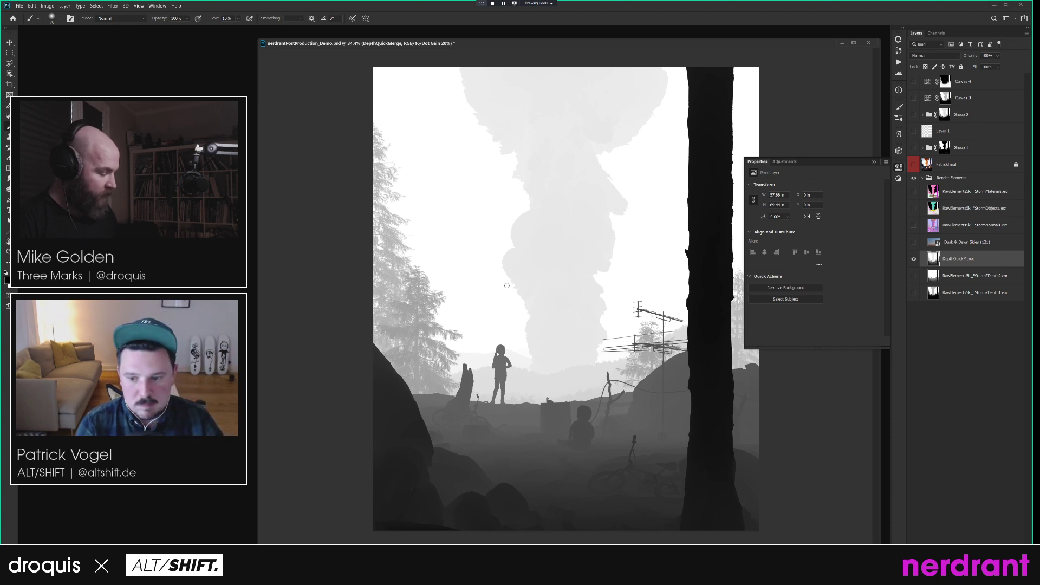
alt+click(914, 260)
alt+click(914, 260)
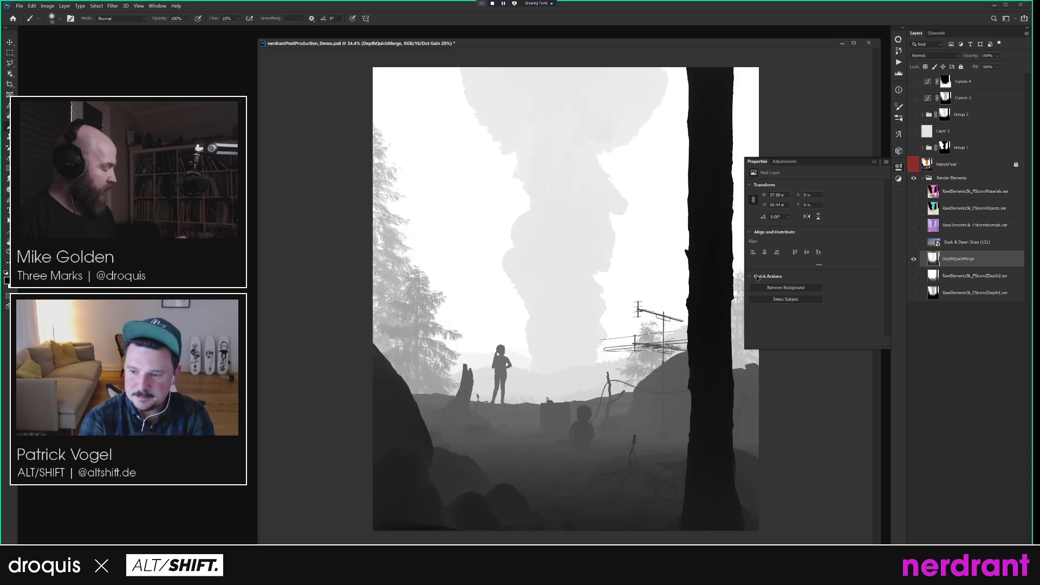
click(936, 34)
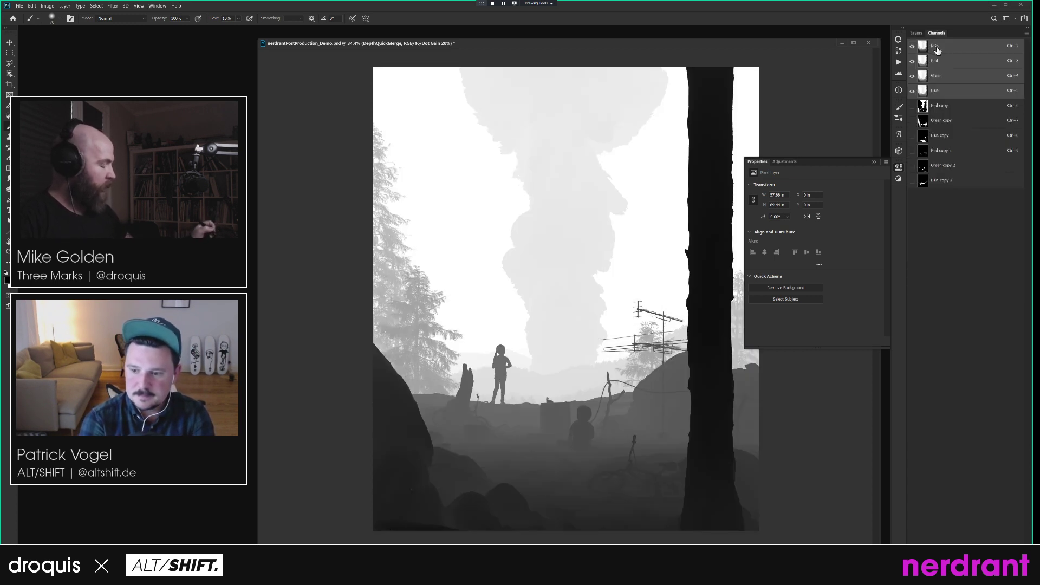
ctrl+click(924, 49)
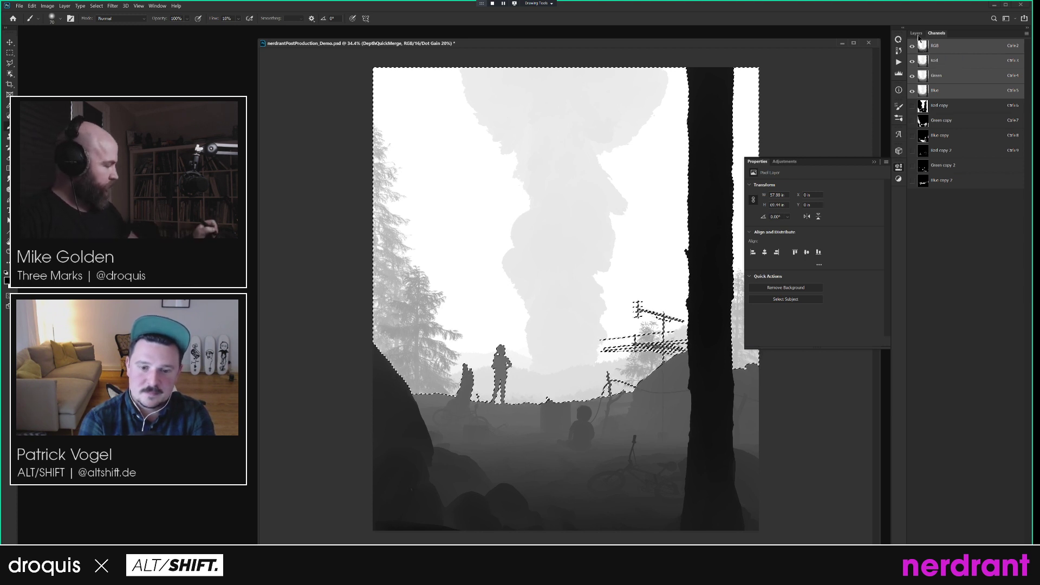
click(923, 33)
alt+click(914, 259)
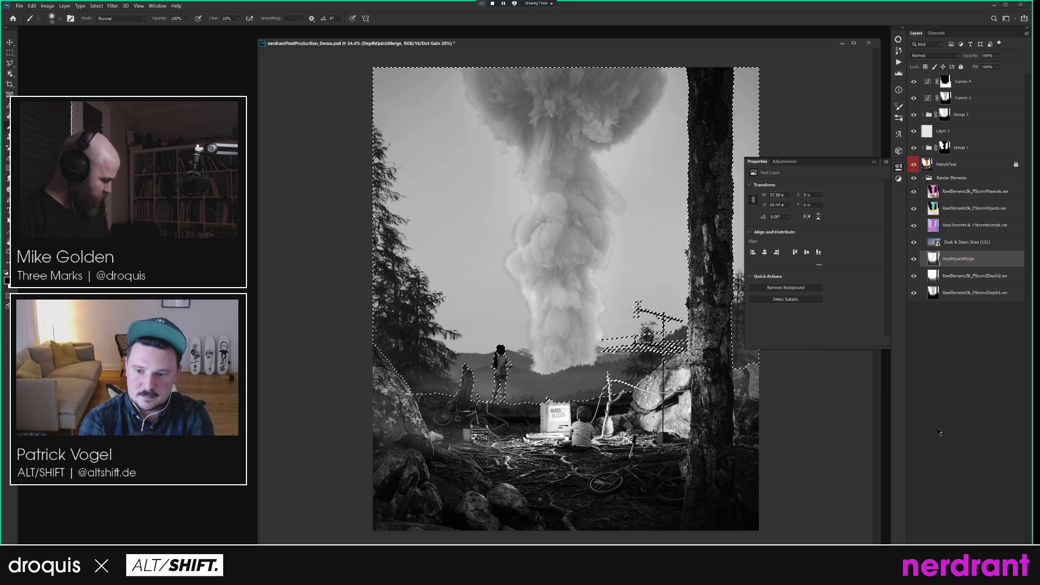
key(ctrl+d)
Restore the depth selection and preview the image in full-screen mode before returning to the standard screen mode.
key(f)
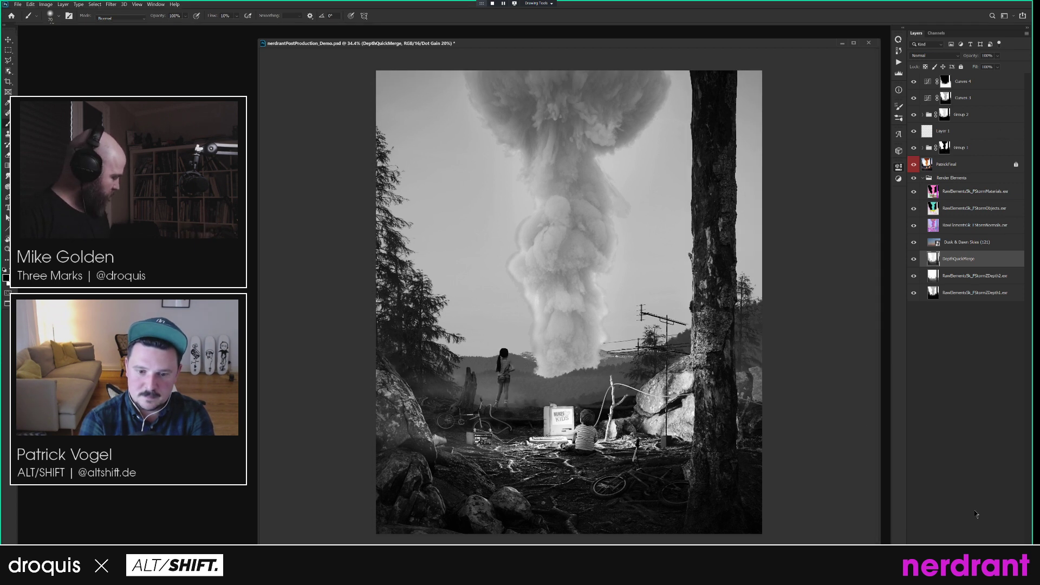
key(f)
key(f)
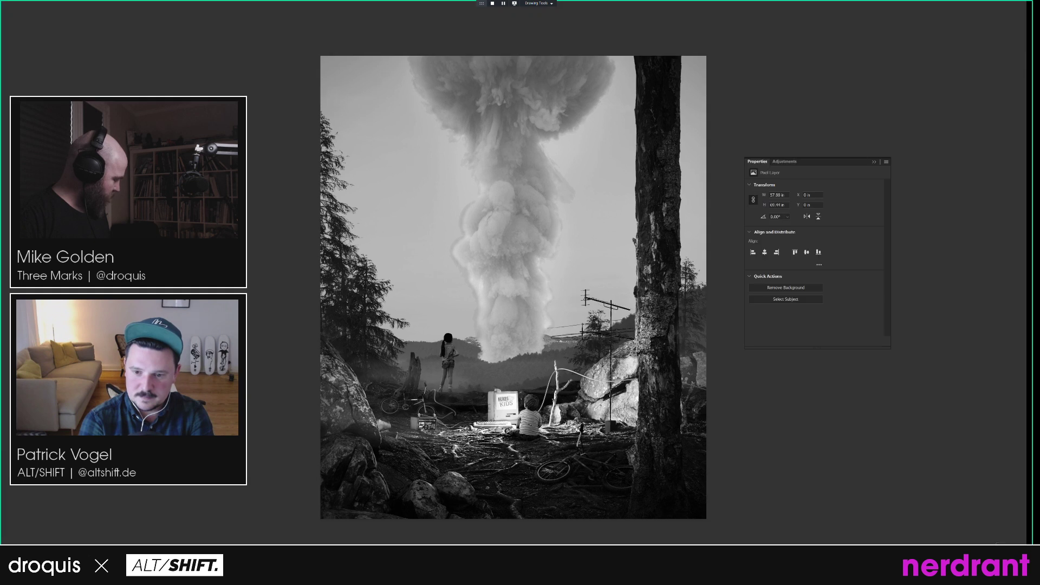
key(ctrl+shift+d)
key(f)
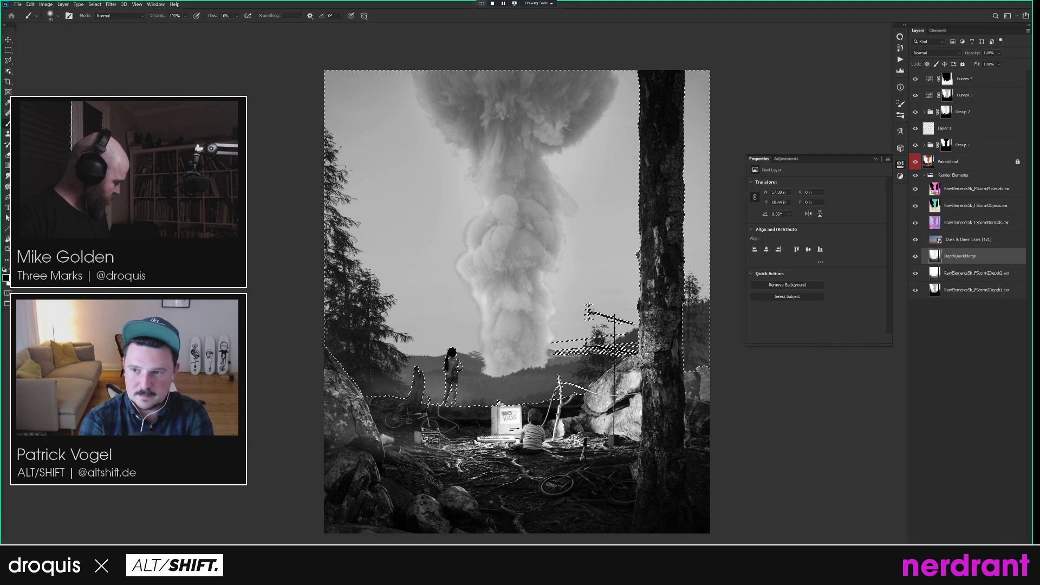
key(f)
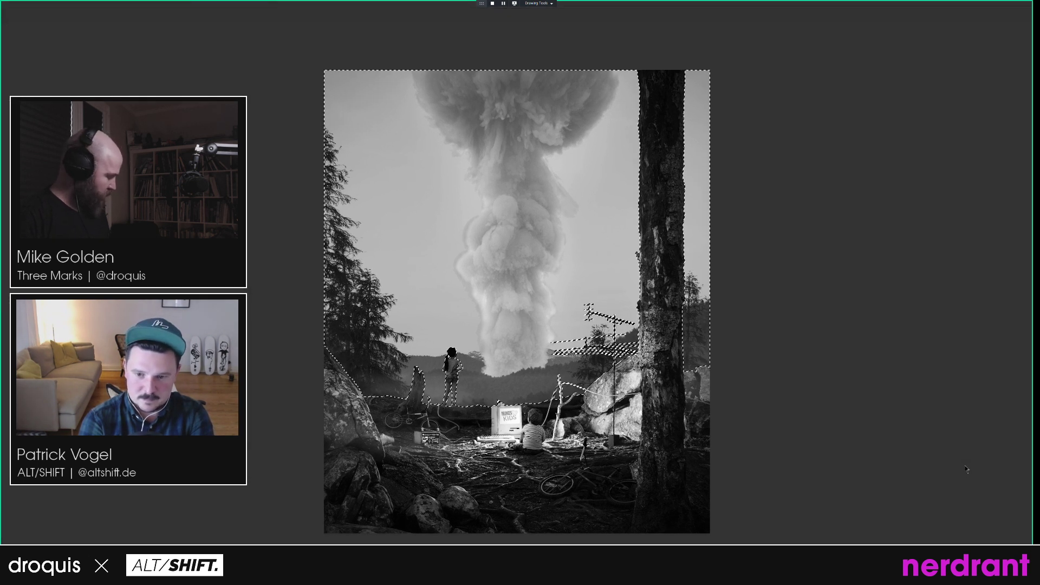
key(f)
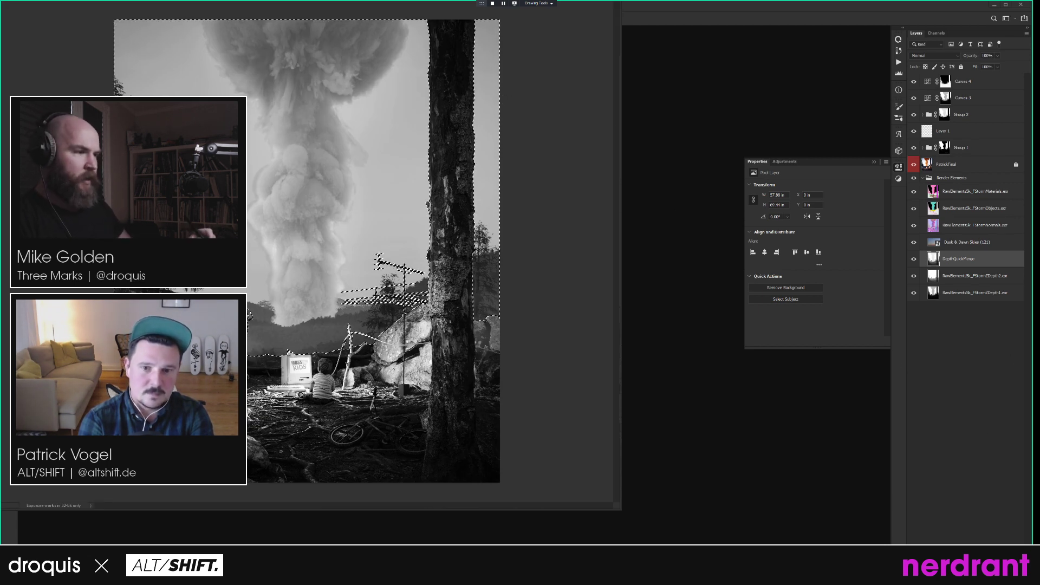
key(f)
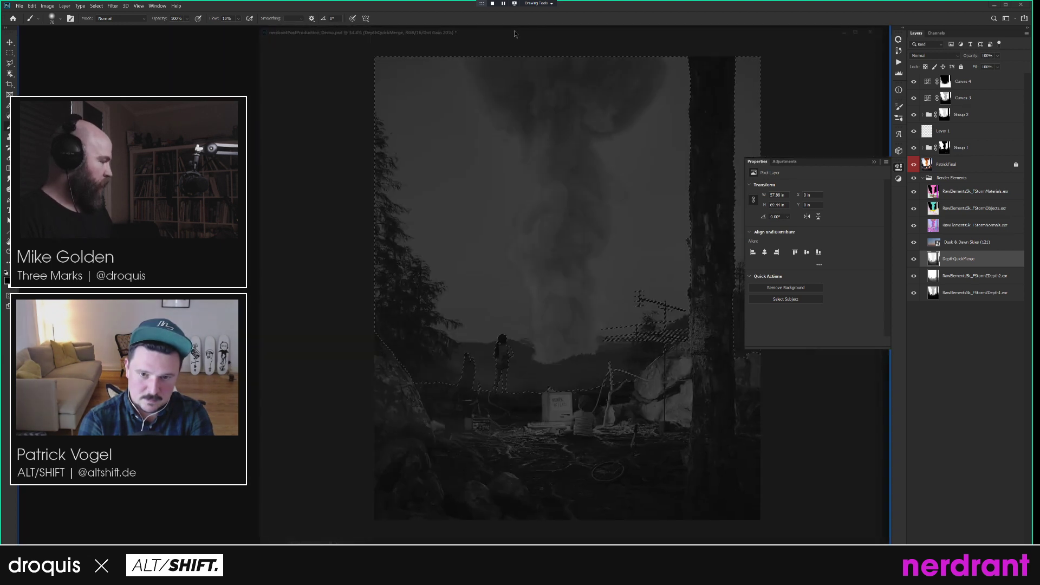
Reposition the floating document window in the middle of the workspace and cycle through the screen modes.
mouse_move(515, 31)
mouse_down()
mouse_move(493, 36)
mouse_move(501, 30)
mouse_up()
drag(61, 29, 274, 47)
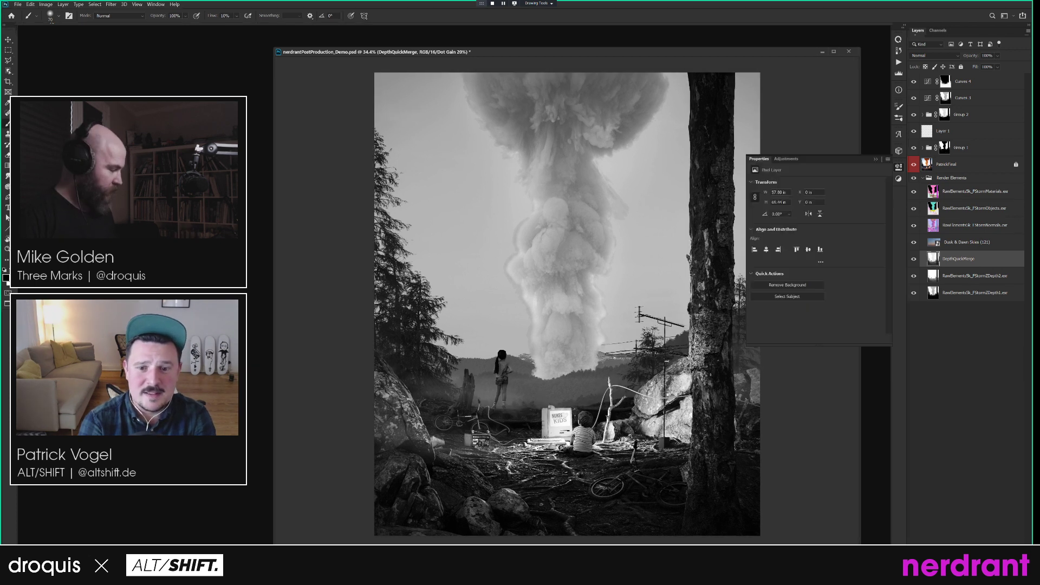
key(f)
key(f)
key(f)
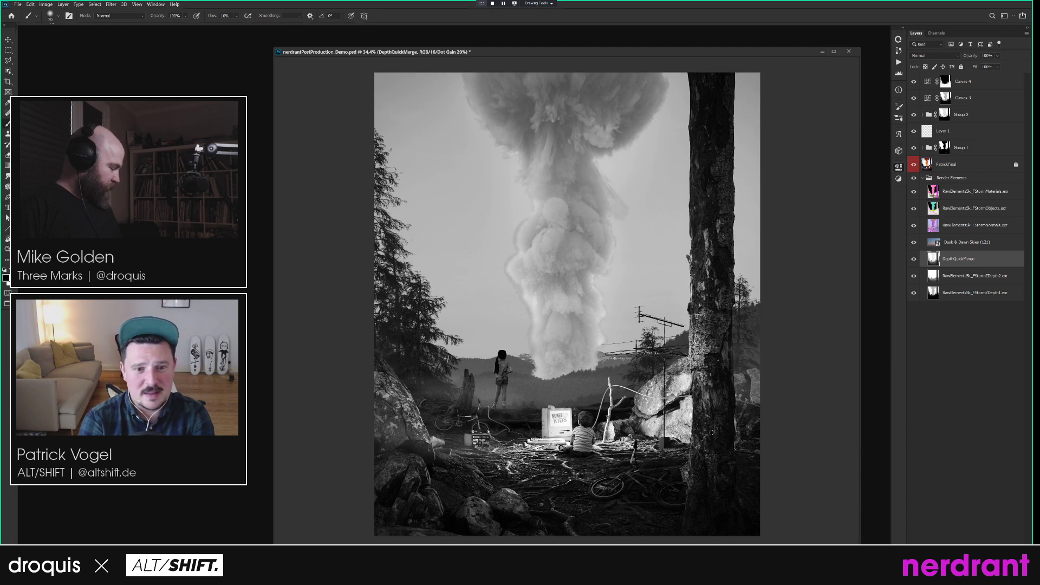
Switch the document to full-screen mode with the menu bar and centre the image in the workspace.
key(f)
key(f)
key(f)
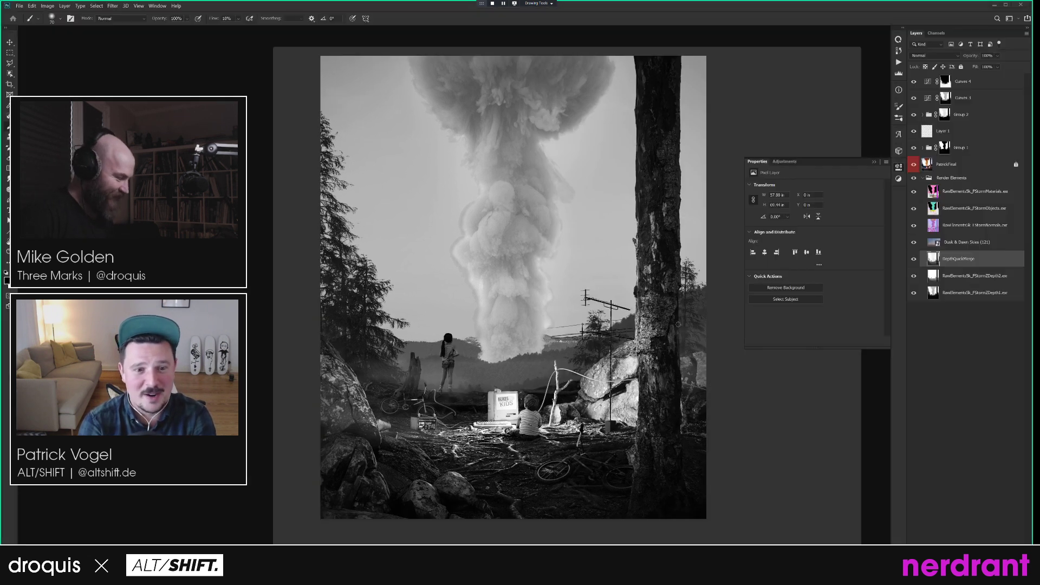
key(f)
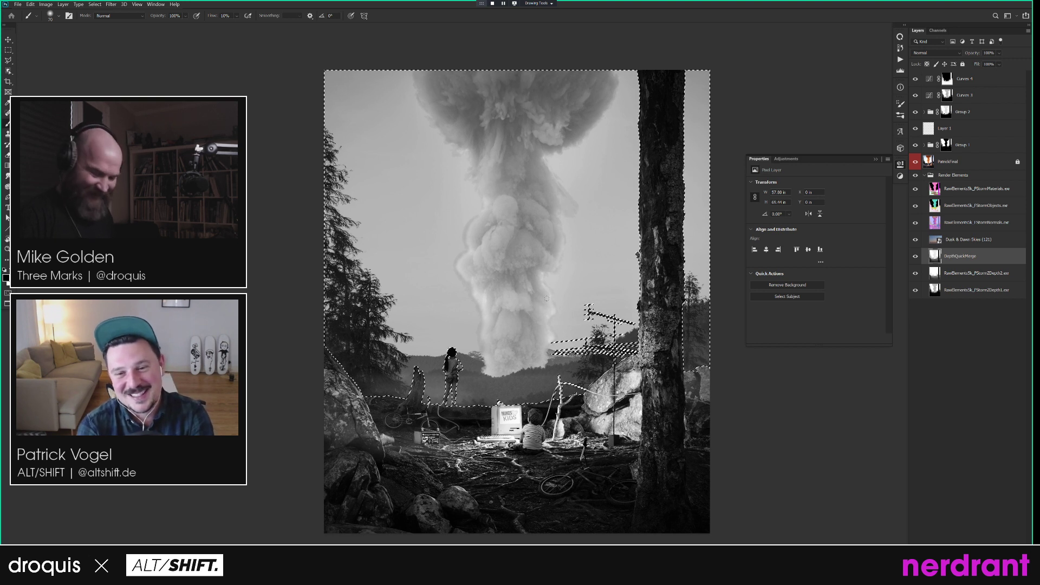
drag(690, 371, 810, 351)
drag(618, 274, 509, 274)
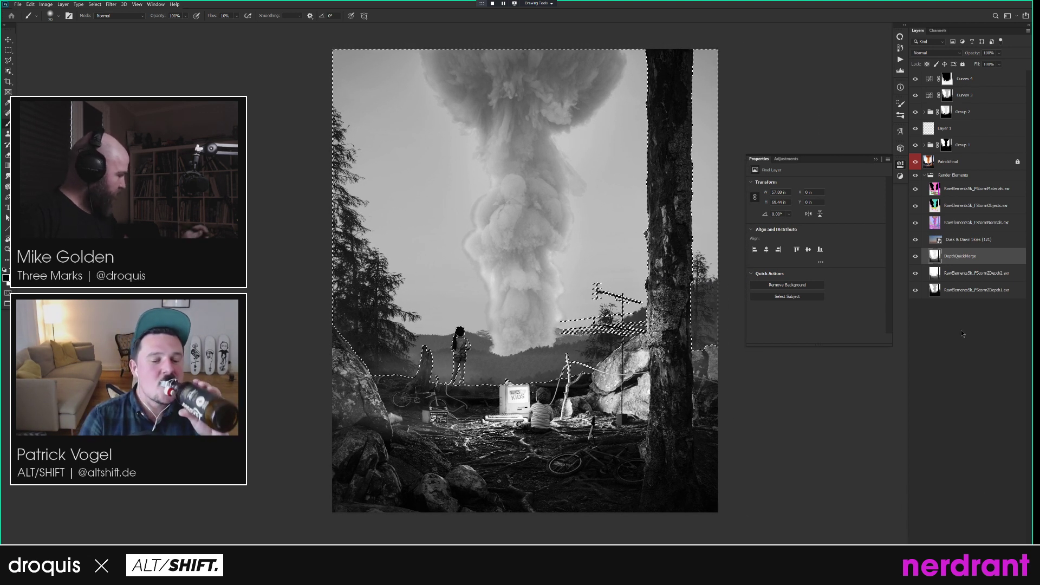
Store the active depth selection as a layer mask on DepthQuickMerge and load that mask as a selection again.
click(957, 560)
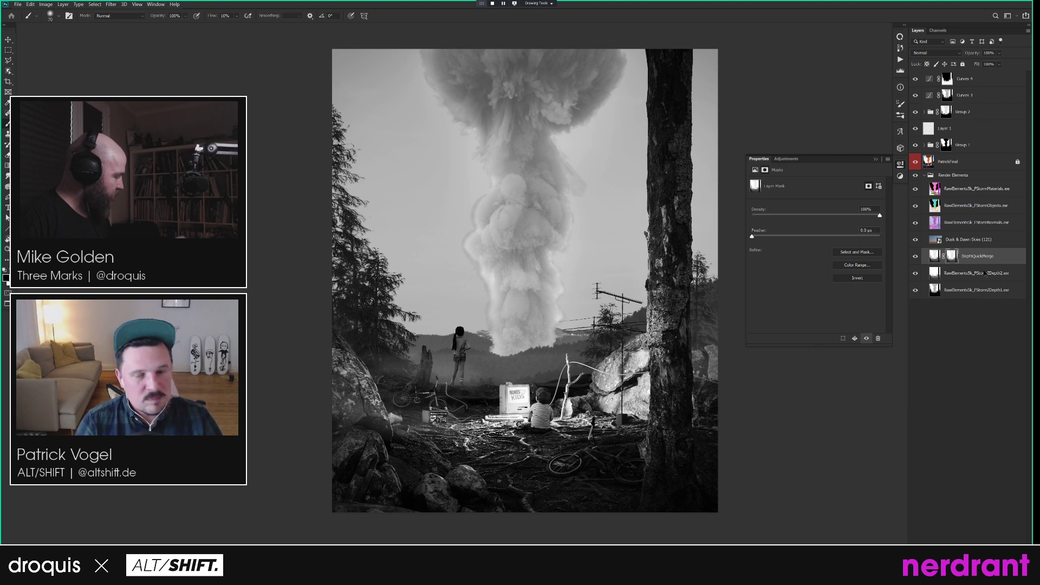
alt+click(952, 257)
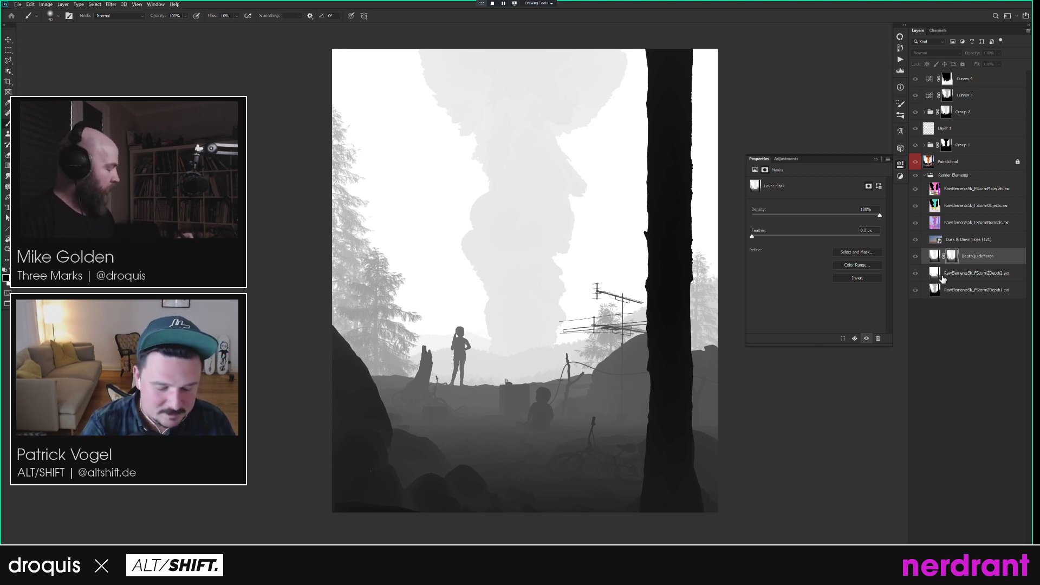
alt+click(953, 259)
ctrl+click(952, 260)
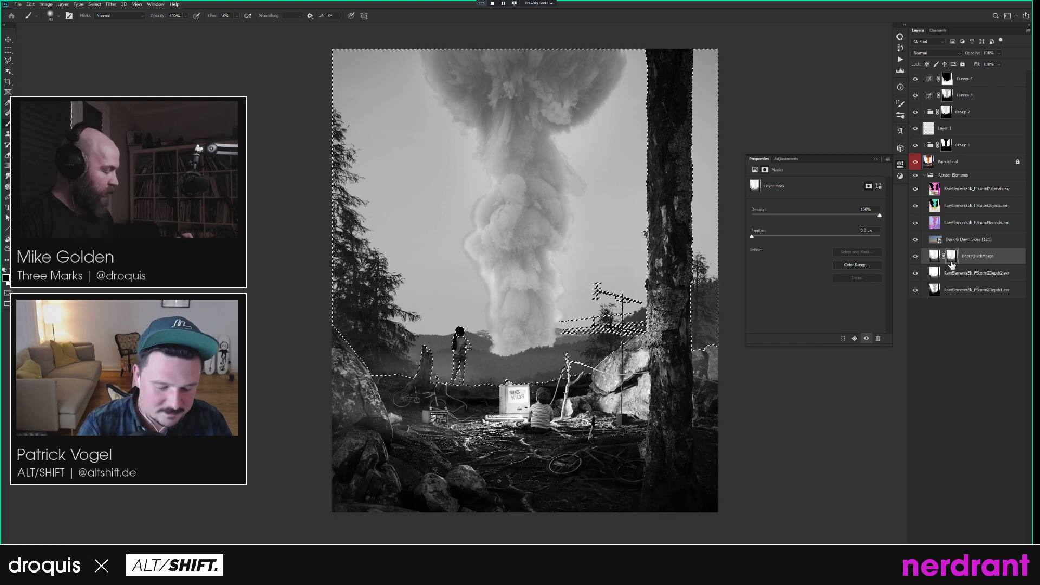
Add a Hue/Saturation adjustment above the topmost Curves layer, masked by the depth selection, and inspect its mask.
click(967, 80)
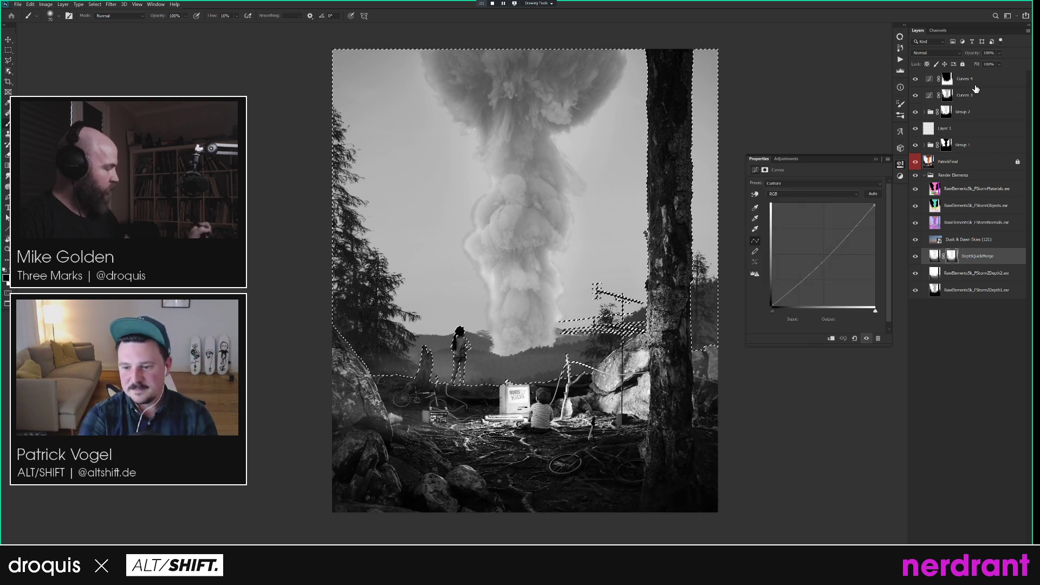
key(Return)
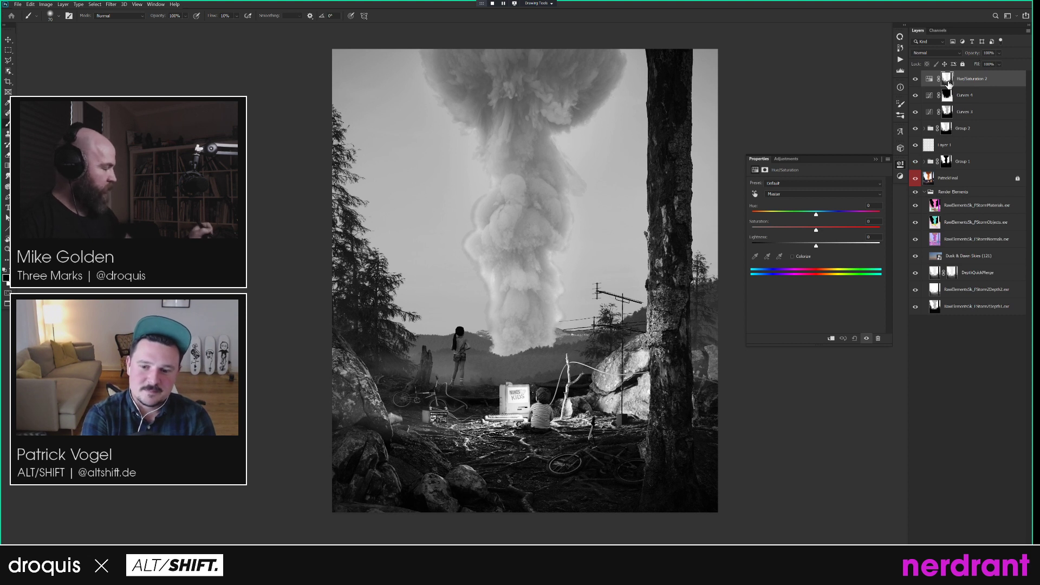
alt+click(948, 80)
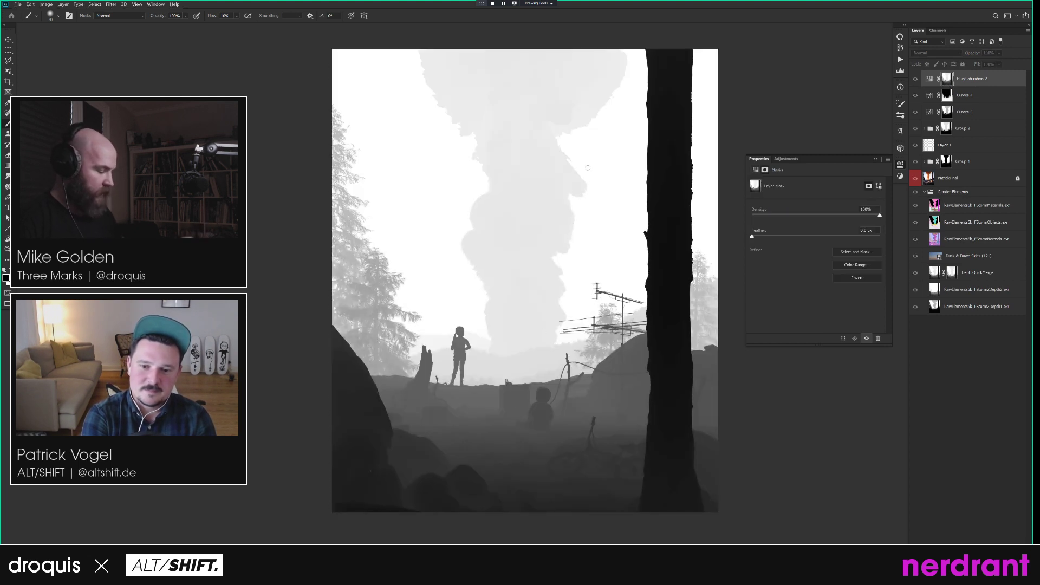
click(930, 80)
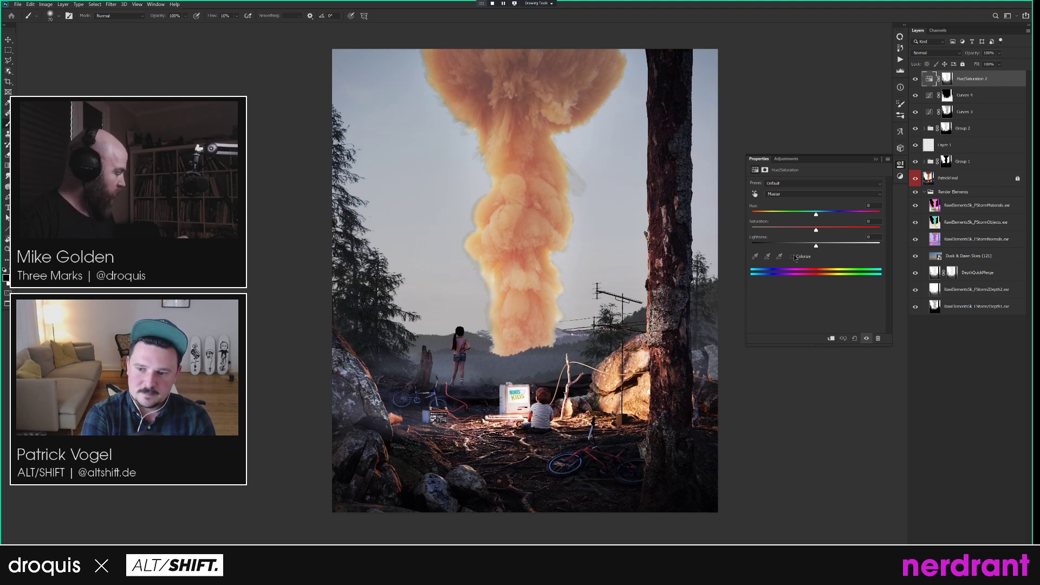
Colorize the masked Hue/Saturation adjustment with hue 187 and saturation 100 and compare the tint with its depth mask.
click(802, 256)
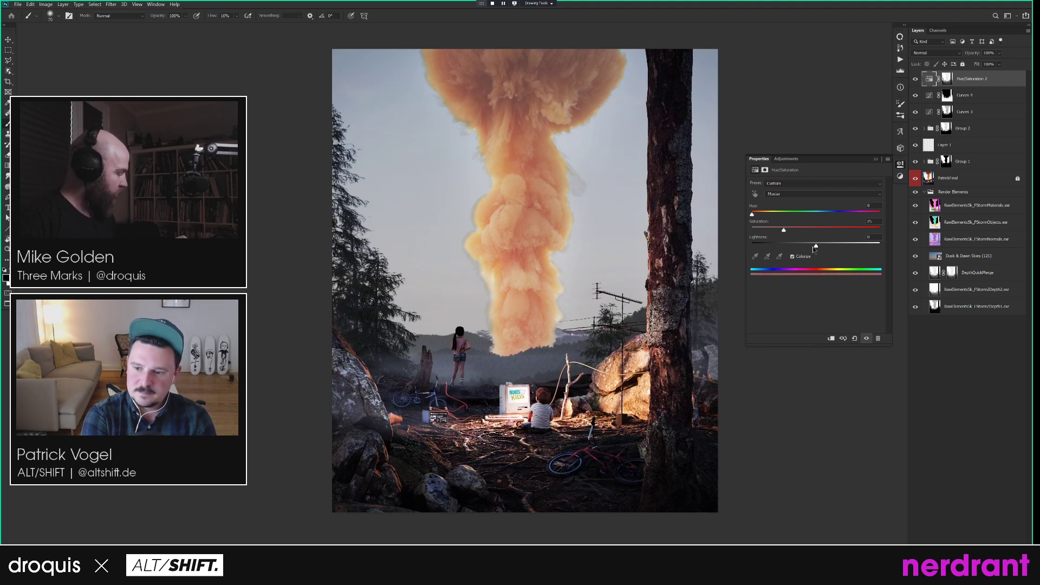
drag(800, 213, 880, 229)
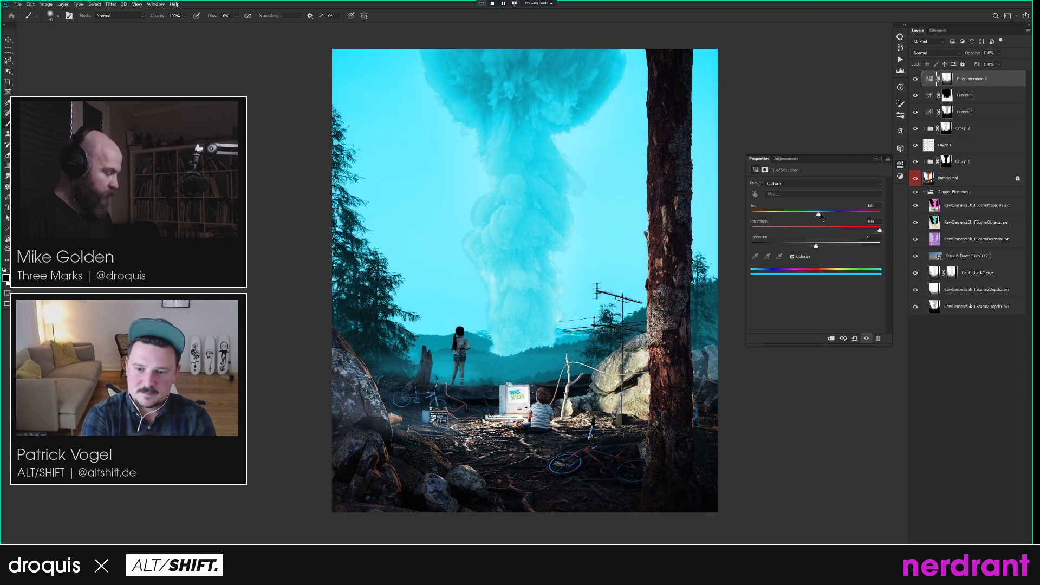
alt+click(947, 78)
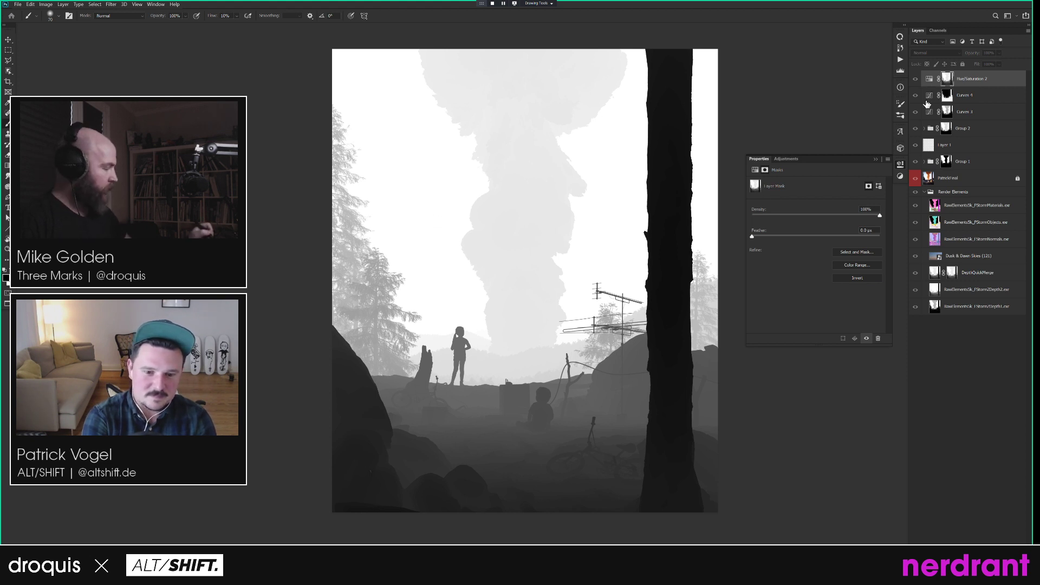
click(929, 80)
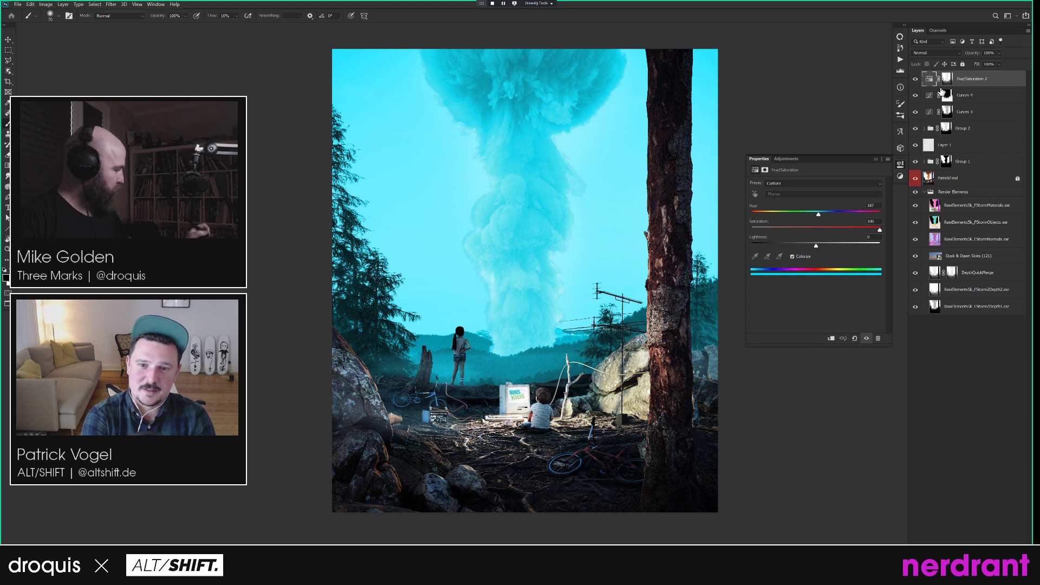
Refine the blue tint to hue 200, saturation 68 and lightness +6, and lower the adjustment's opacity to about 14%.
drag(818, 214, 827, 218)
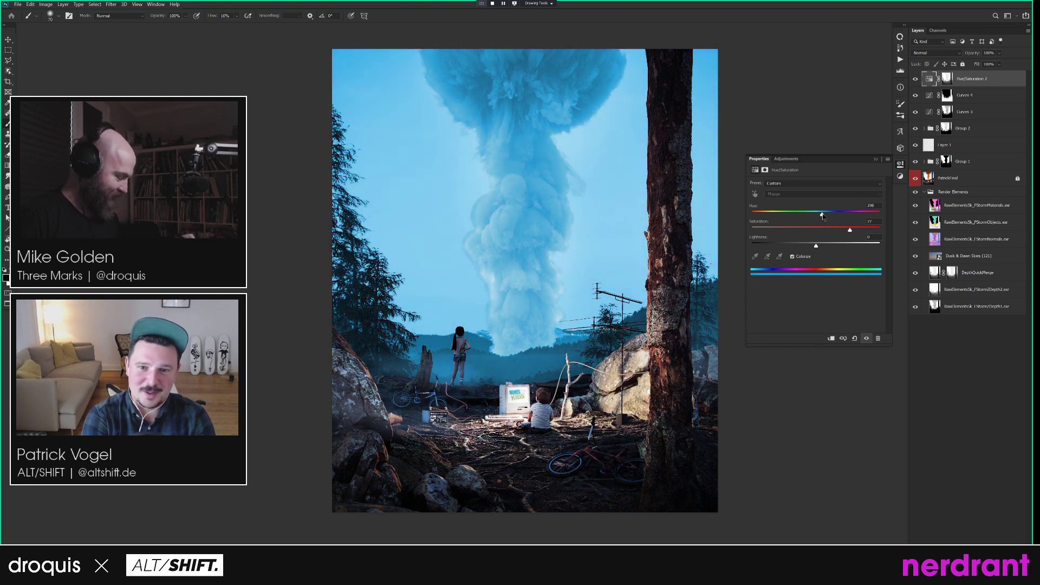
drag(825, 219, 843, 232)
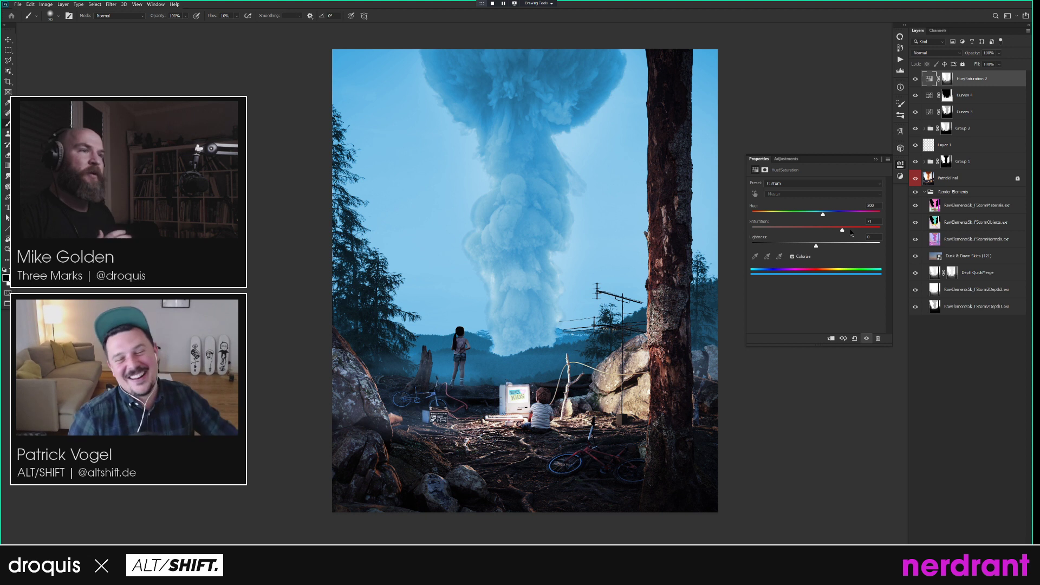
drag(973, 53, 701, 71)
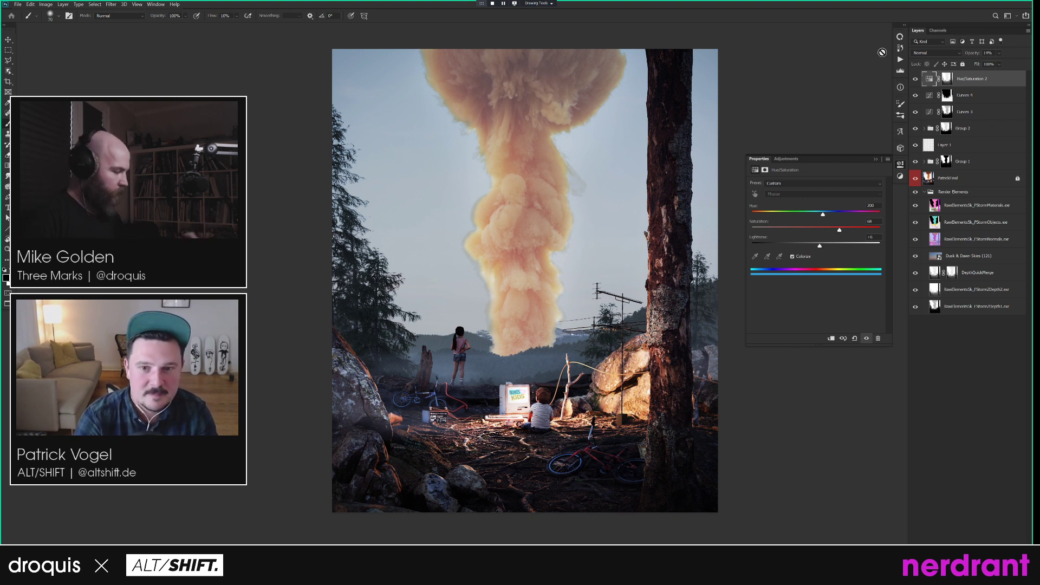
Compare the sky with and without Group 1 and leave the group hidden.
click(916, 162)
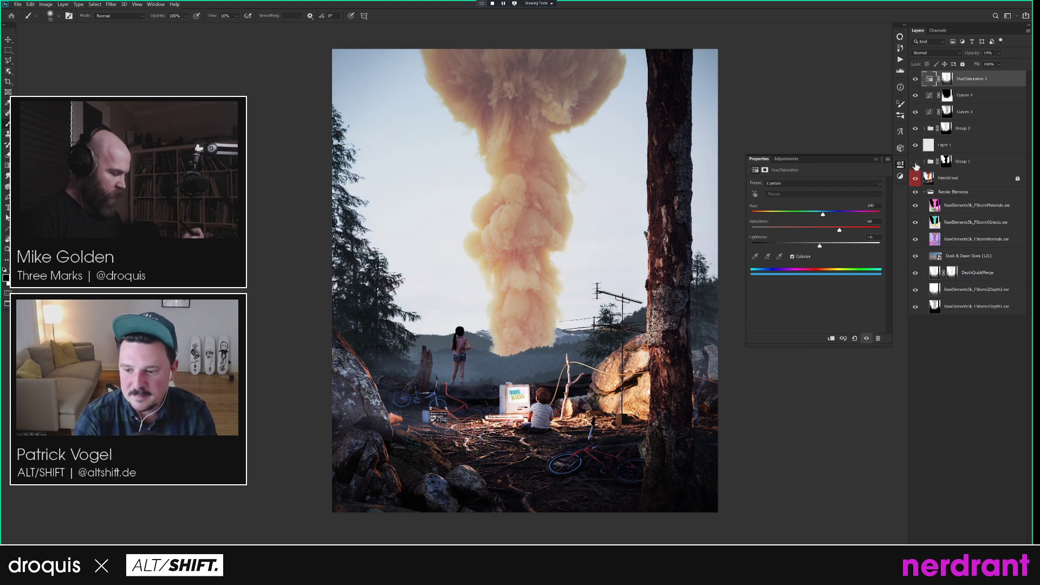
click(915, 162)
click(915, 162)
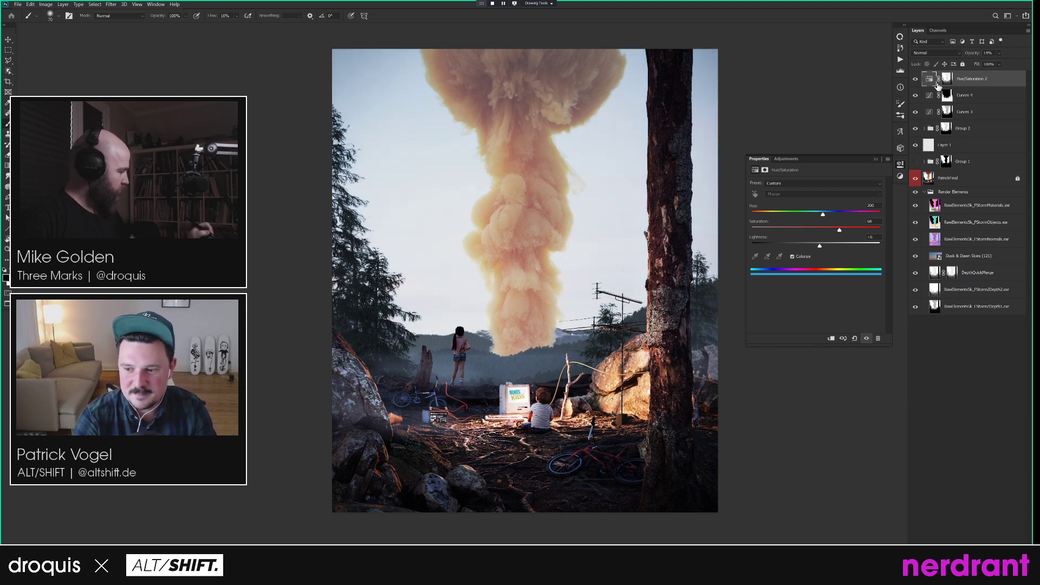
click(915, 162)
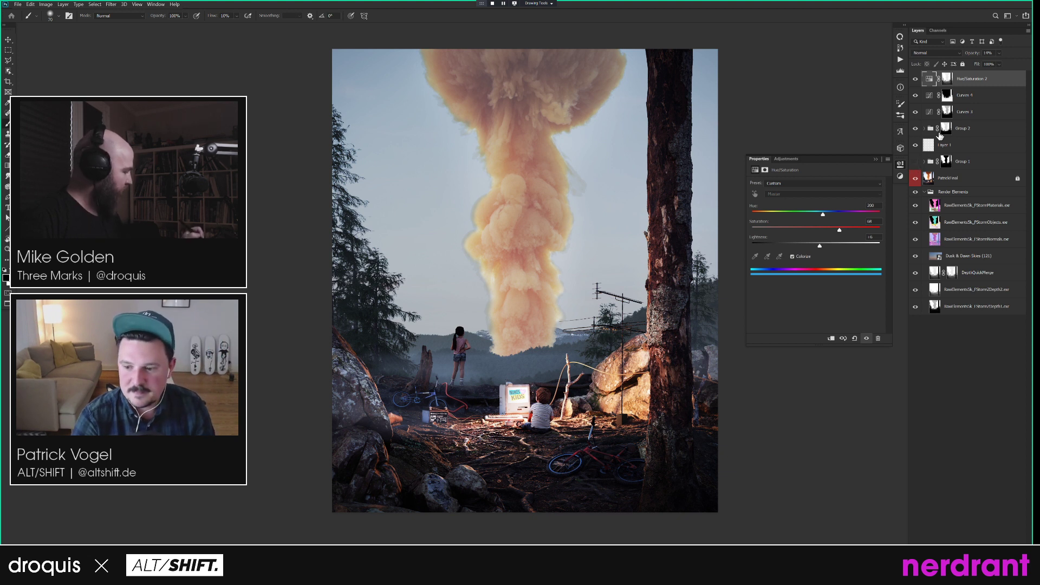
click(916, 163)
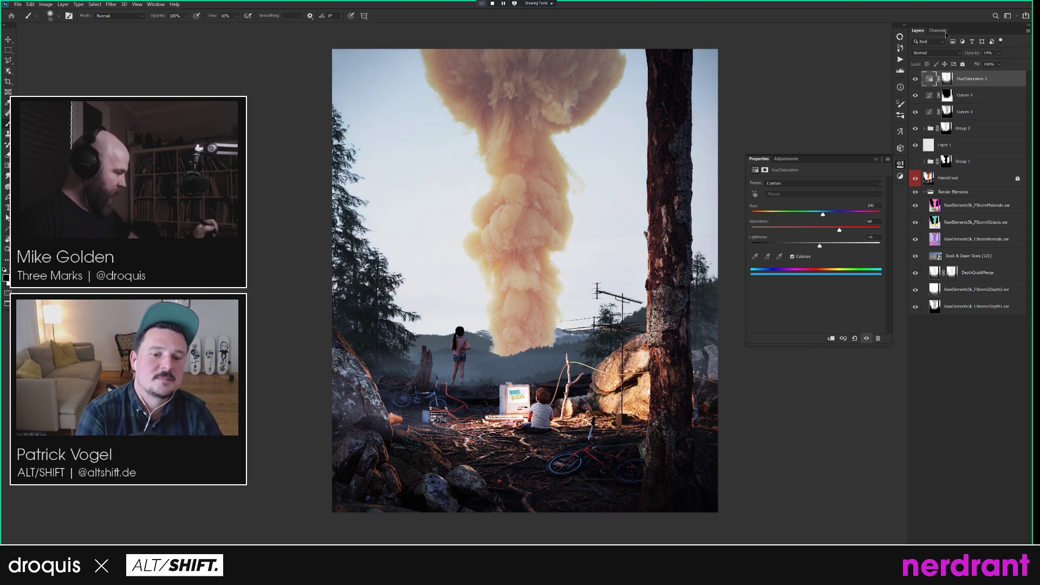
click(967, 161)
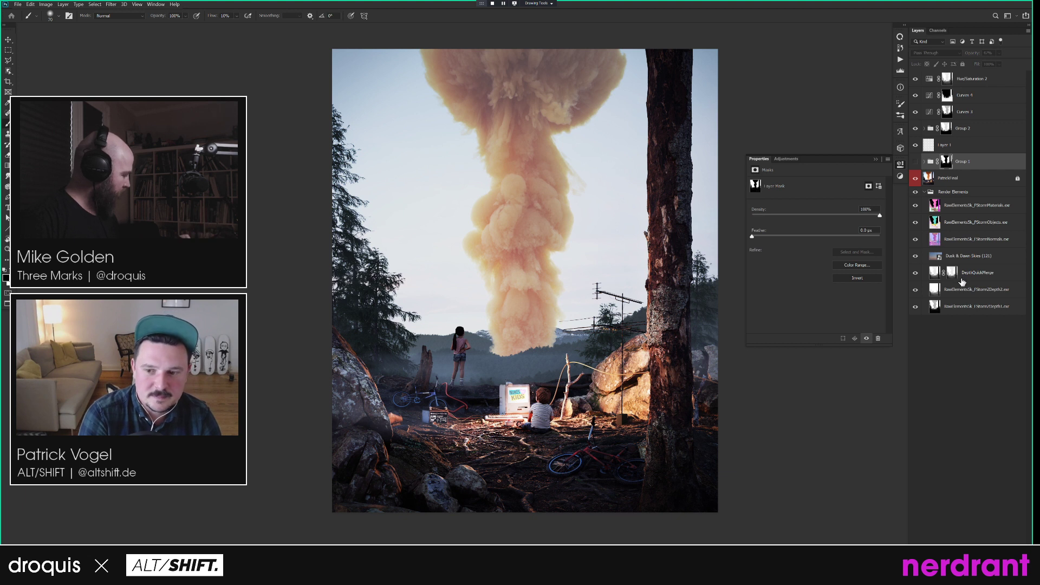
Check the DepthQuickMerge mask, isolate the bottommost ZDepth1 layer, and load its luminosity as a selection.
alt+click(956, 276)
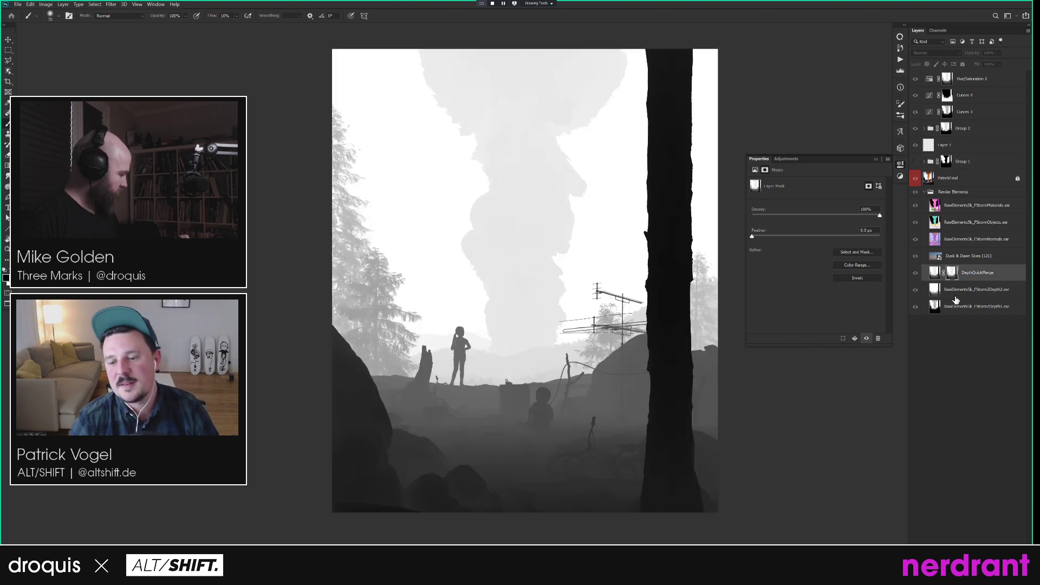
click(915, 308)
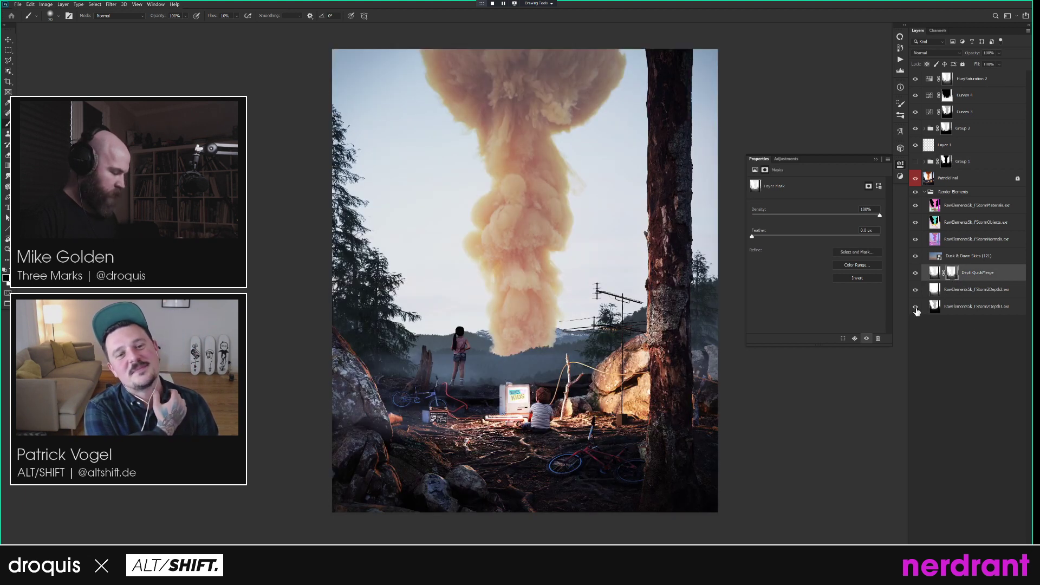
alt+click(915, 309)
click(964, 307)
click(938, 30)
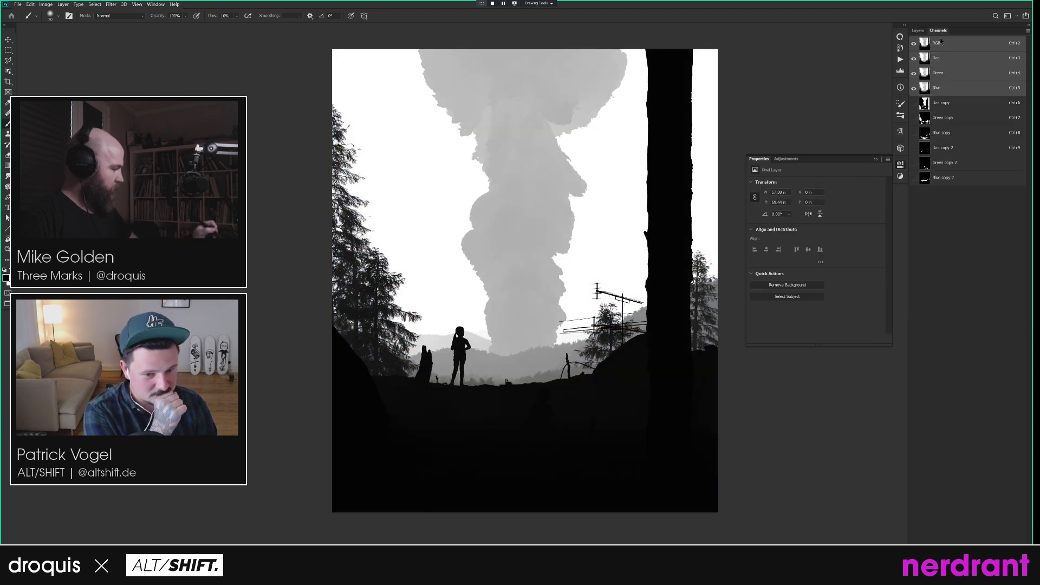
click(918, 31)
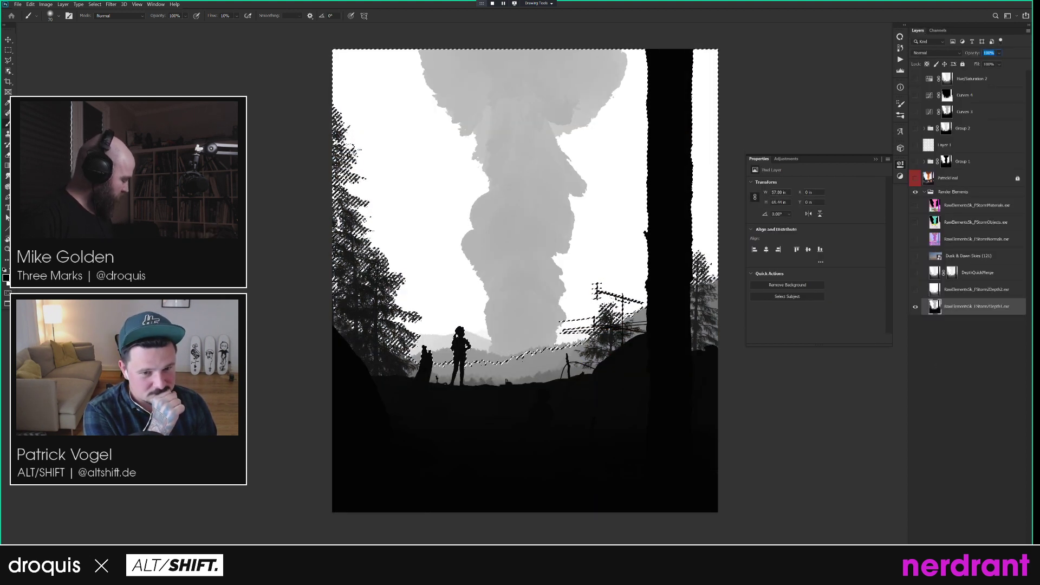
Show all layers again and store the selection as a mask on the ZDepth1 layer, reloading it as a selection.
click(916, 309)
alt+click(915, 308)
ctrl+click(952, 307)
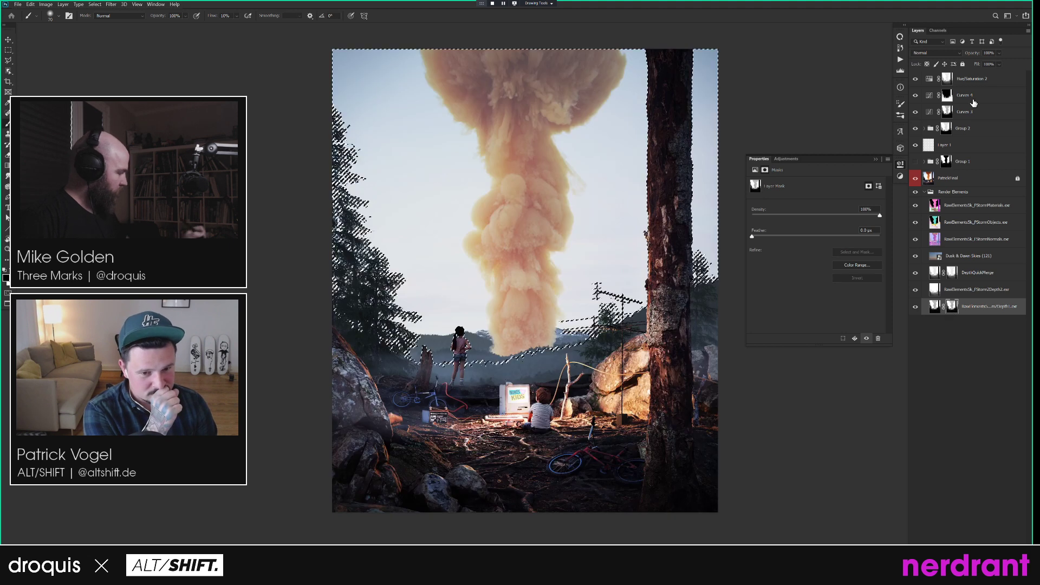
Add a second Hue/Saturation adjustment at the top of the layer stack, masked by the ZDepth1 selection.
click(981, 83)
key(ctrl+u)
key(Return)
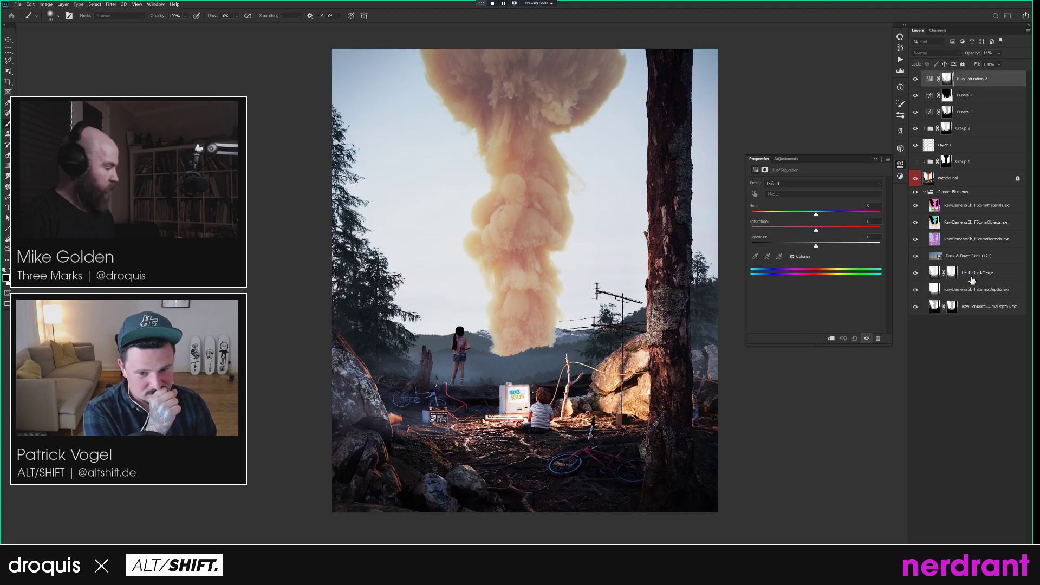
Tighten the new adjustment's mask to the sky with Levels by raising the black input to 165.
alt+click(948, 79)
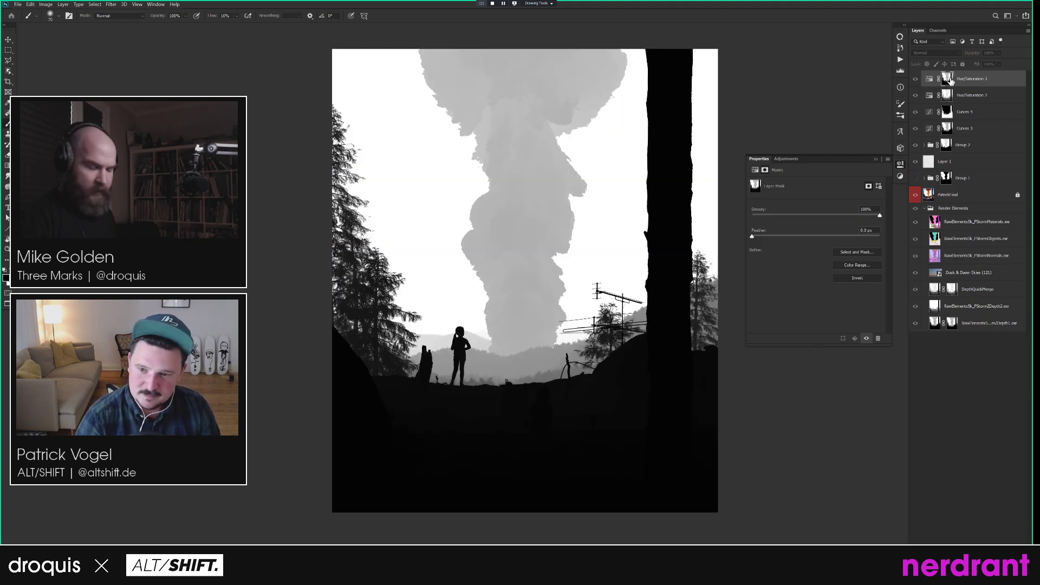
key(ctrl+l)
drag(591, 153, 597, 154)
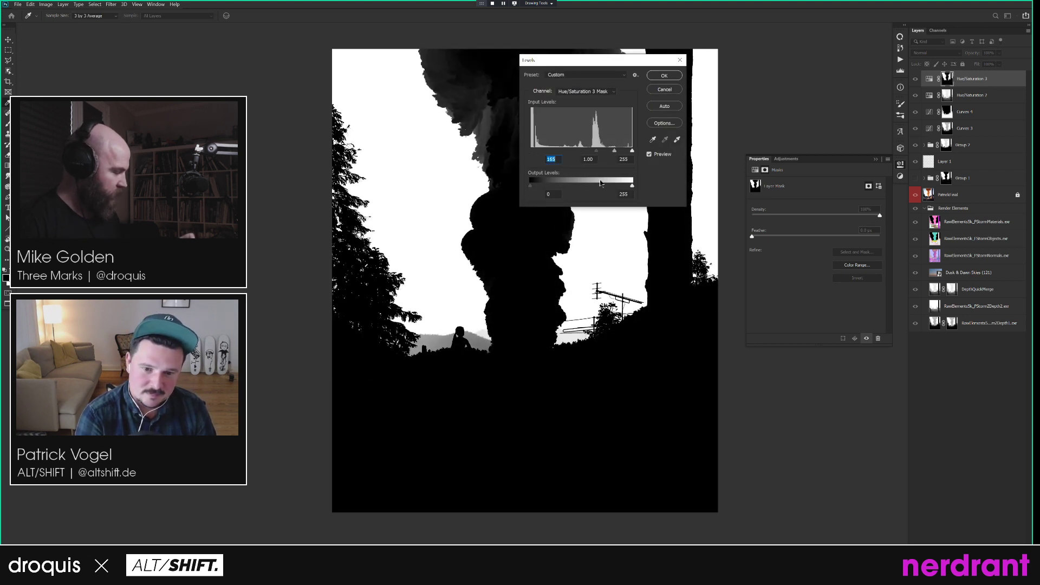
key(Return)
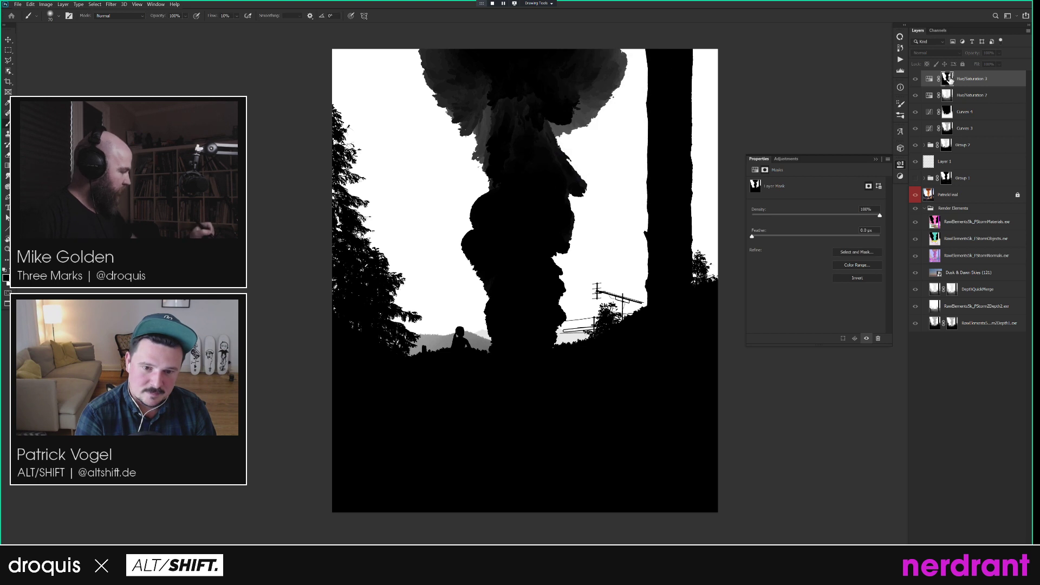
Colorize the sky with the new Hue/Saturation adjustment at hue 204, saturation 19 and lightness -16.
click(930, 79)
click(792, 256)
drag(823, 214, 783, 232)
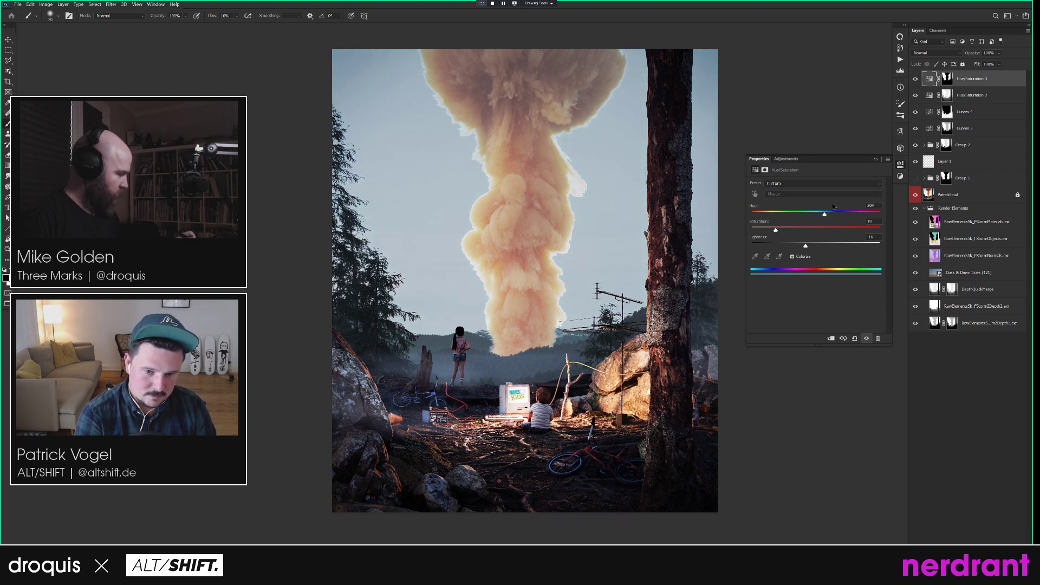
Group the new Hue/Saturation layer, move its mask onto the group, and compare the image with and without the group.
key(ctrl+g)
drag(953, 95, 950, 77)
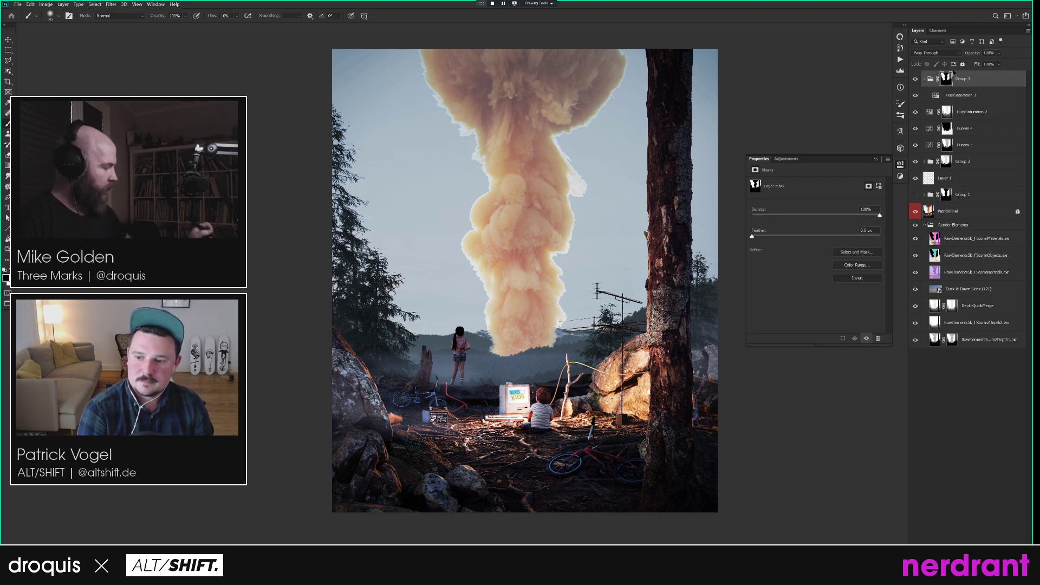
click(964, 94)
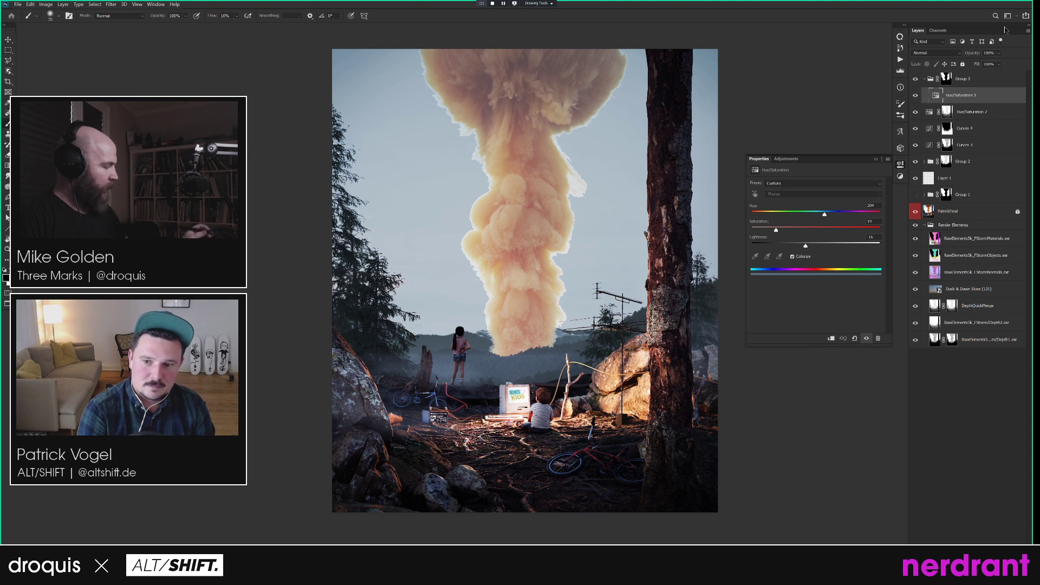
click(915, 80)
click(916, 81)
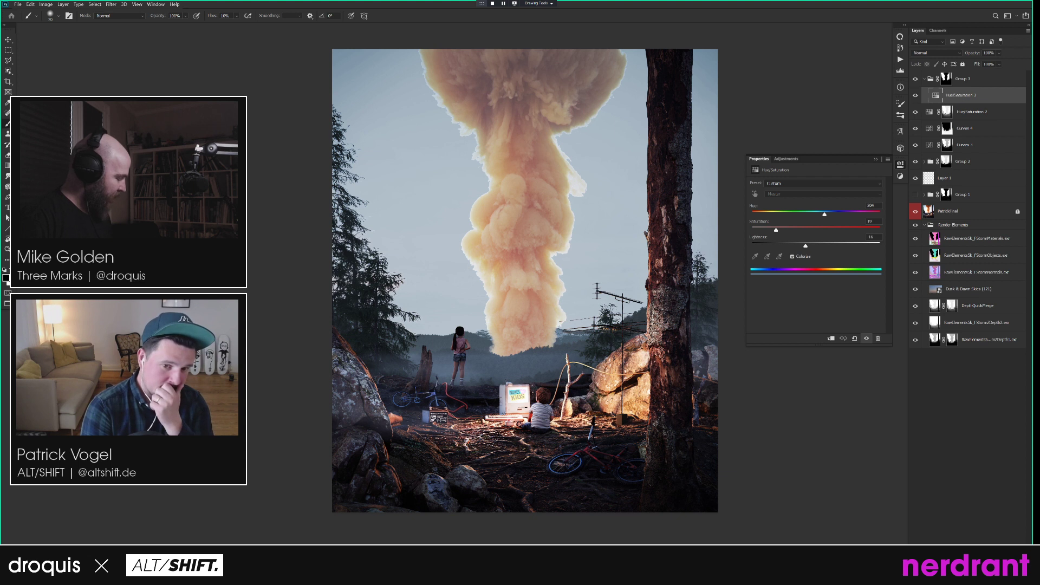
Limit the Hue/Saturation adjustment inside Group 3 to the lower image with a black mask and white gradient, and compare with the group mask disabled.
alt+click(959, 561)
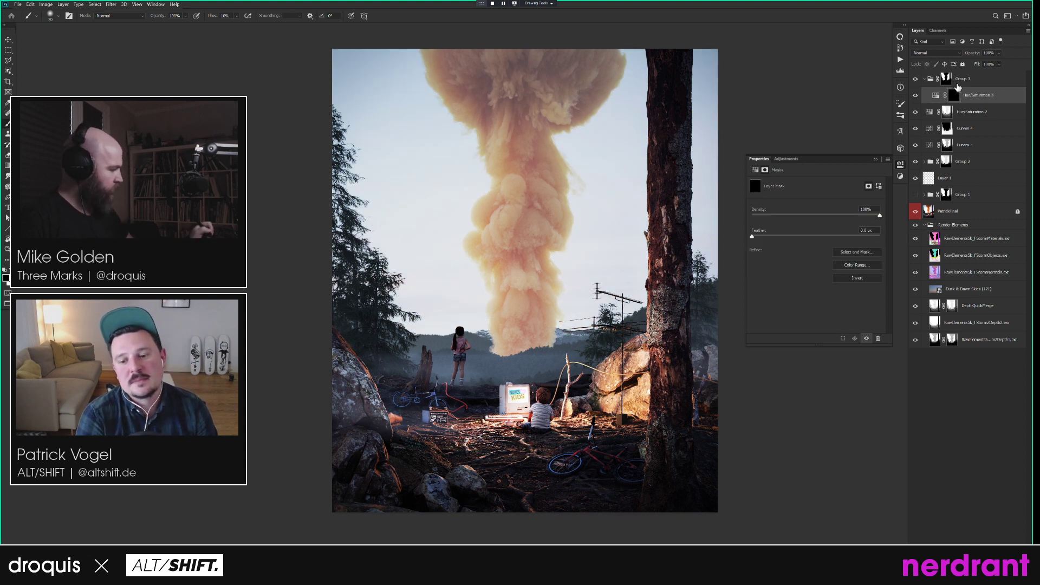
key(g)
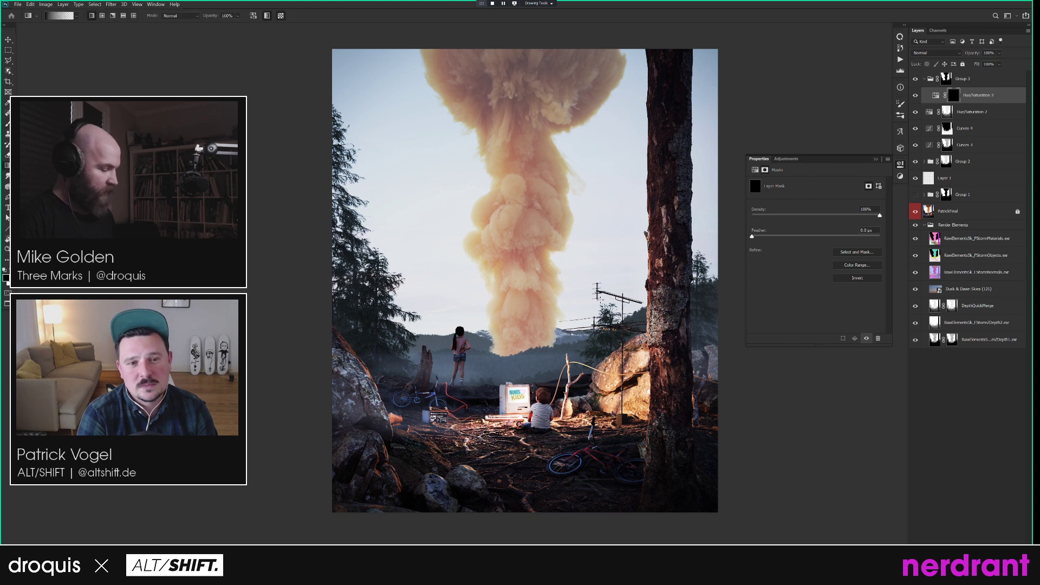
key(x)
drag(513, 291, 516, 169)
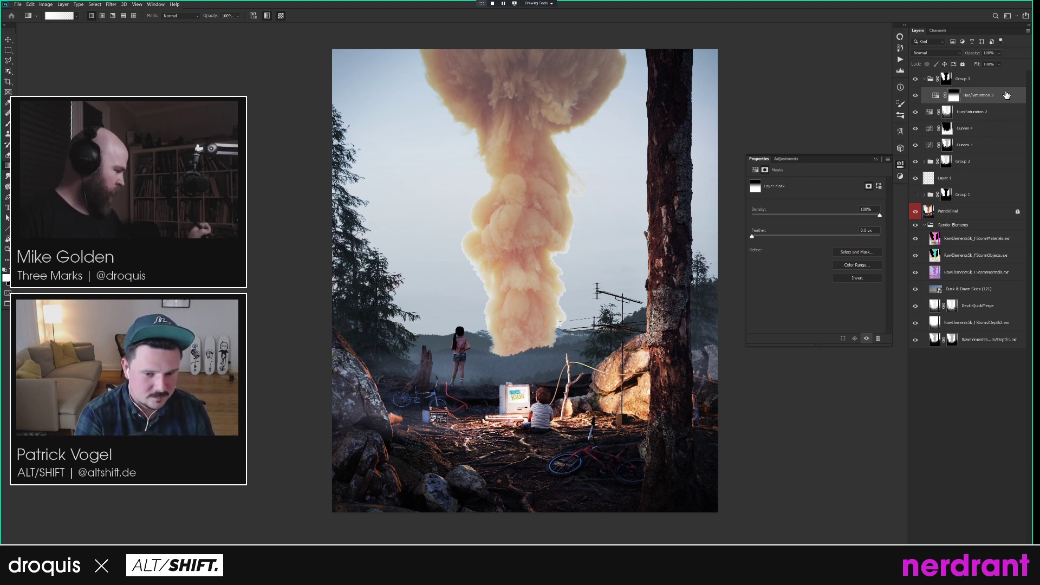
shift+click(947, 80)
shift+click(947, 80)
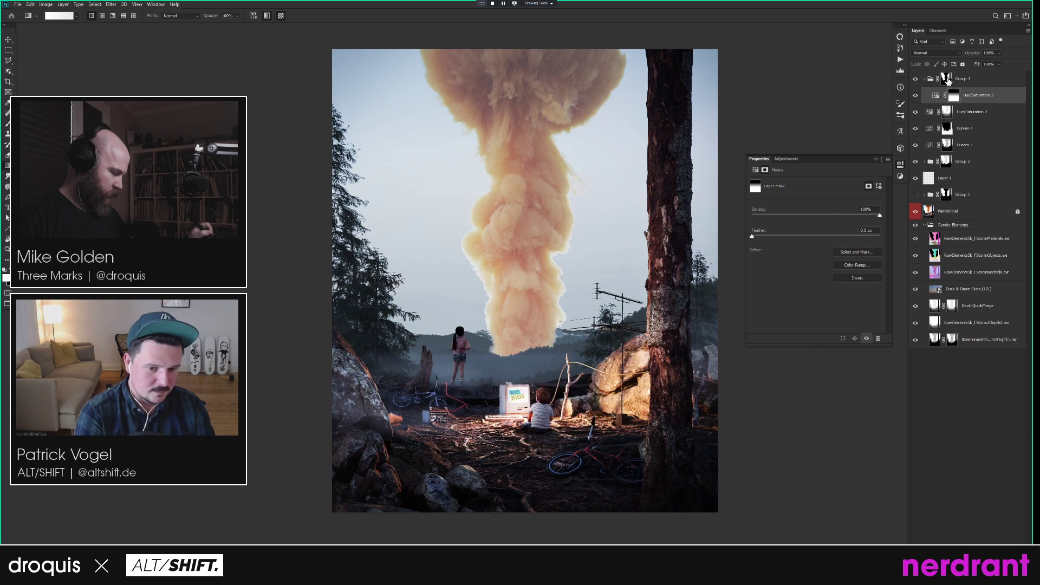
shift+click(947, 80)
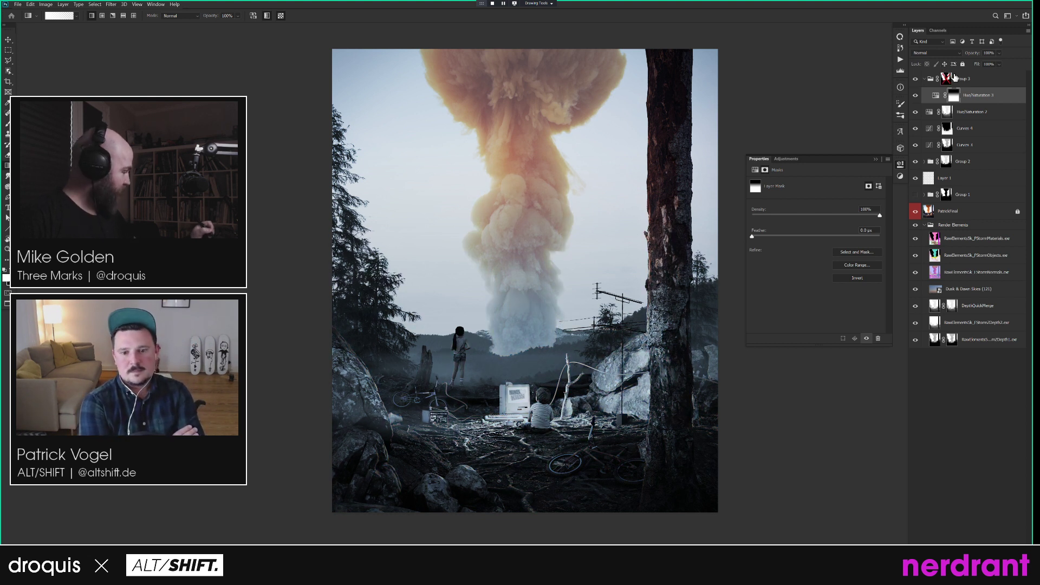
shift+click(949, 78)
Paint soft black and white strokes at 10% flow on Group 3's mask to soften the halo around the lower smoke column.
click(960, 76)
key(b)
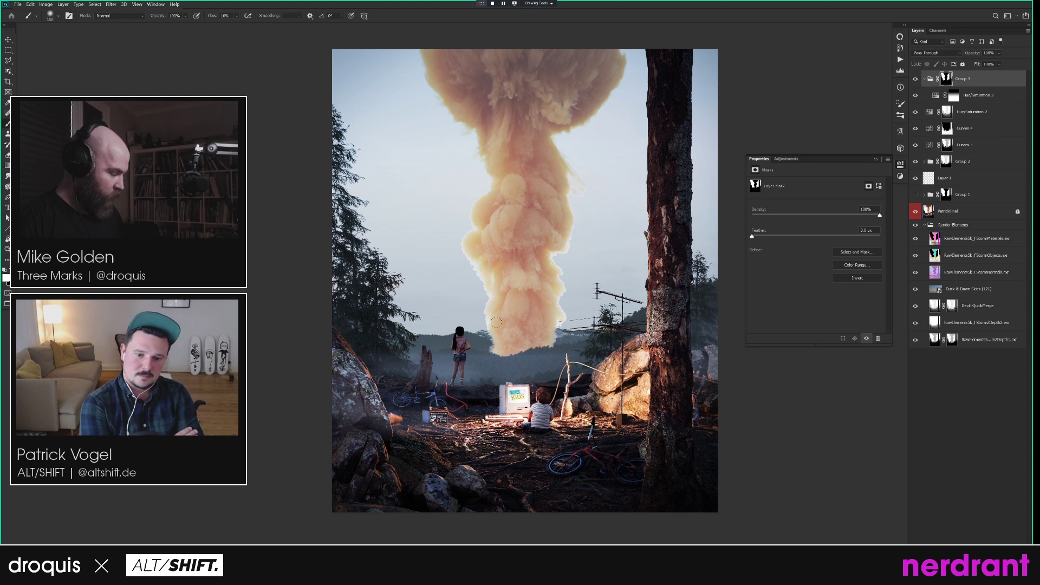
key(x)
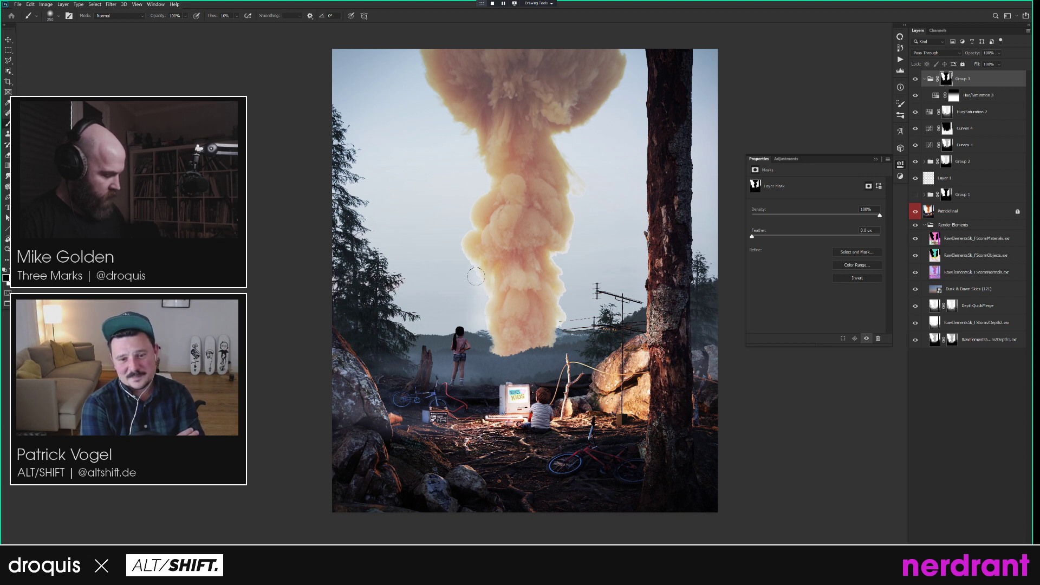
key(bracketright)
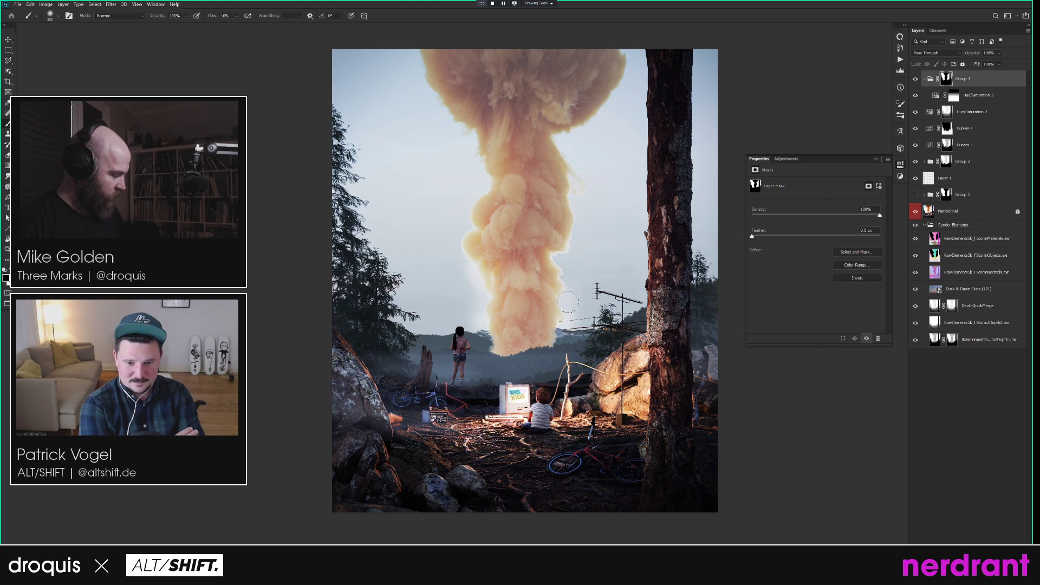
key(bracketleft)
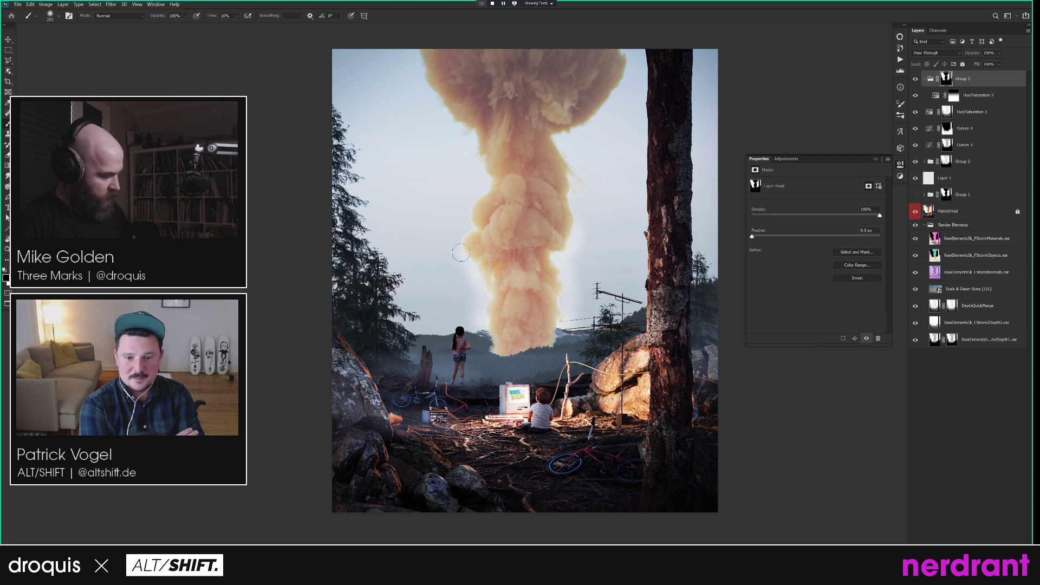
key(x)
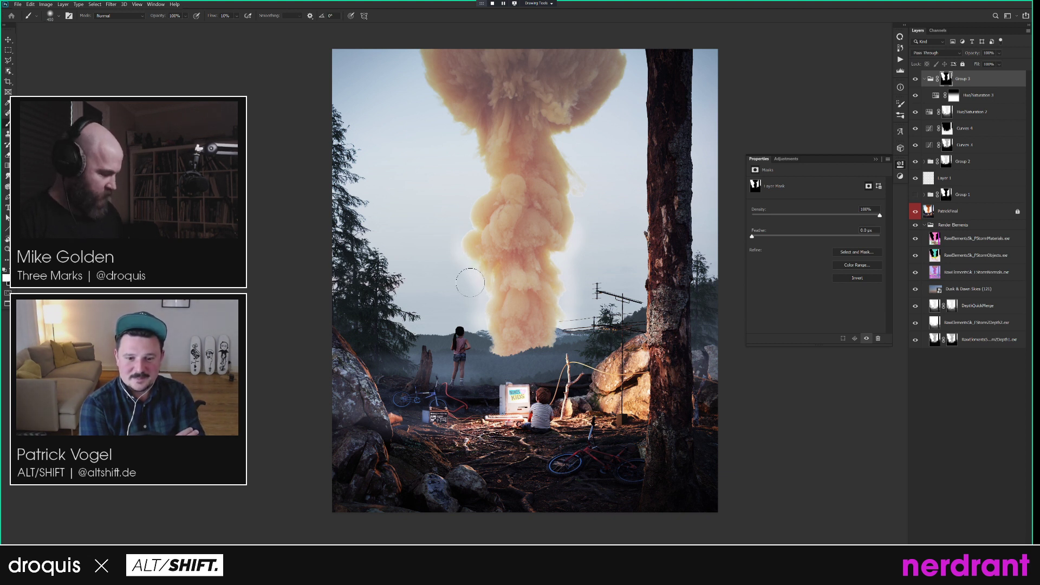
key(bracketleft)
key(bracketleft)
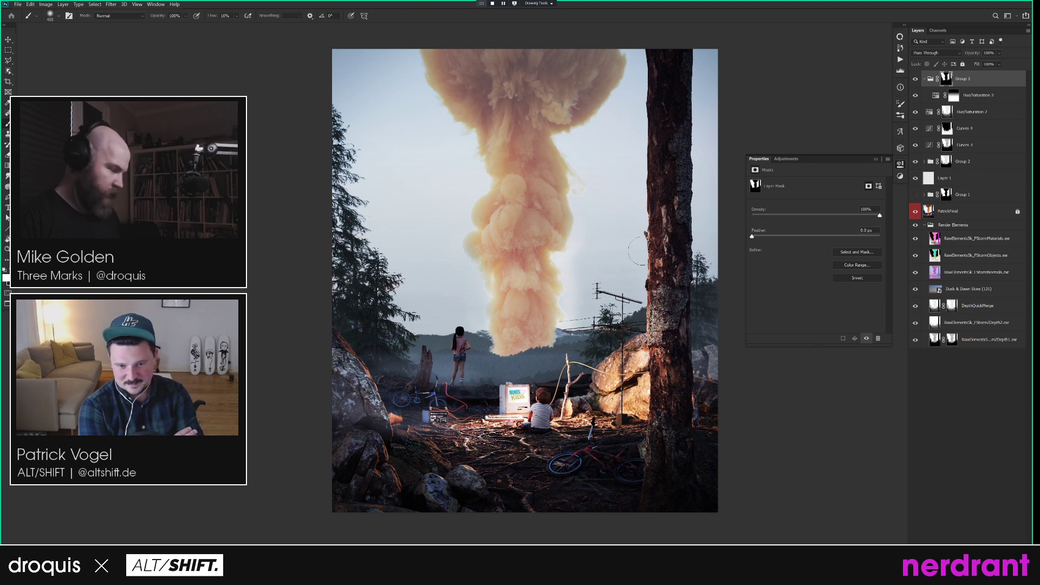
Compare the image with and without Group 3 and its mask, and inspect the mask on its own around the smoke column.
shift+click(949, 81)
shift+click(949, 81)
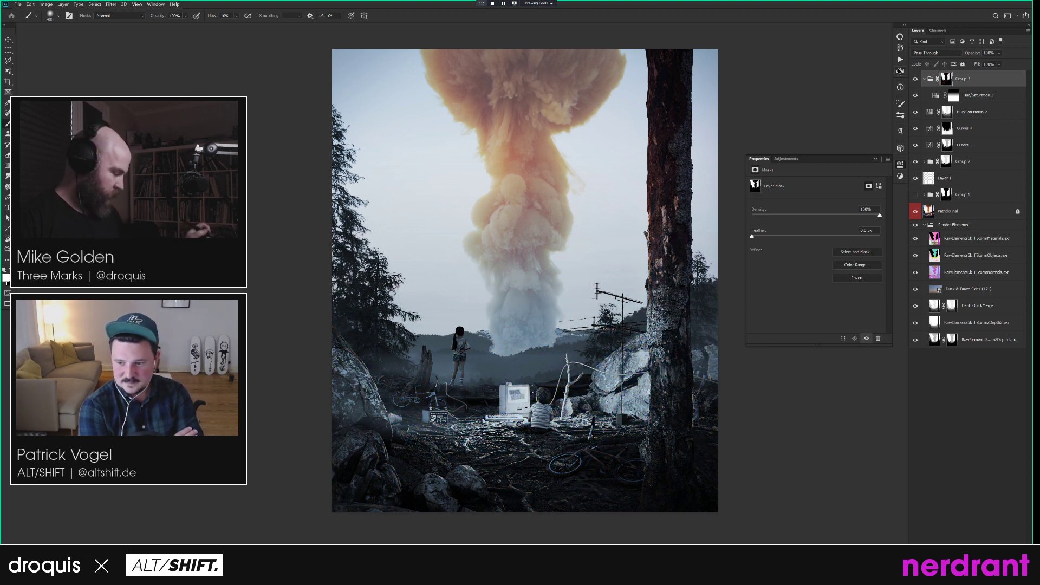
key(x)
click(916, 80)
click(915, 80)
key(x)
alt+click(948, 80)
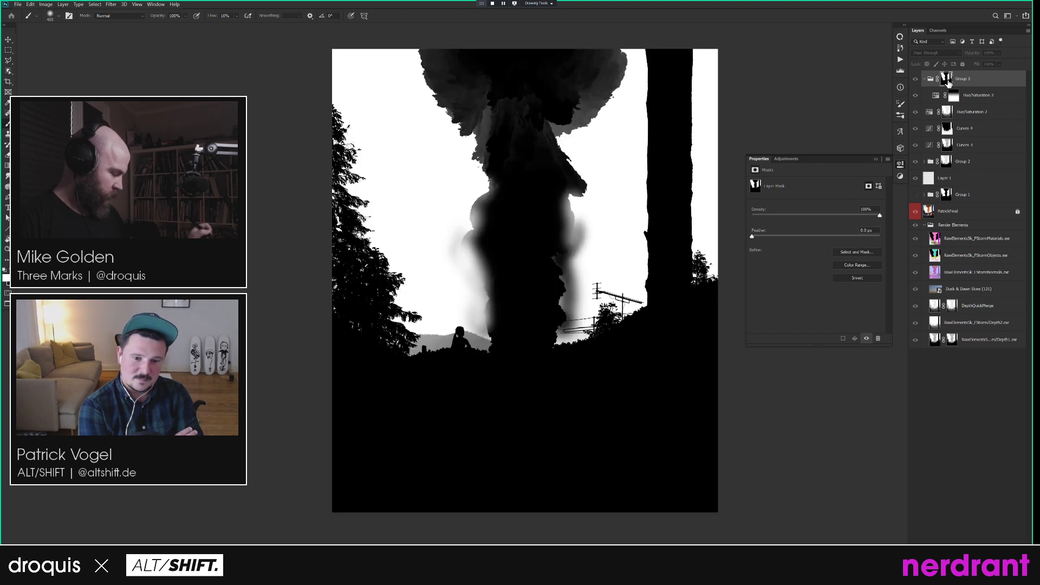
alt+click(948, 81)
Refine Group 3's mask along the smoke column's edges with soft, gradually larger brushes at 20% flow, and compare with the group hidden.
key(x)
key(x)
key(bracketleft)
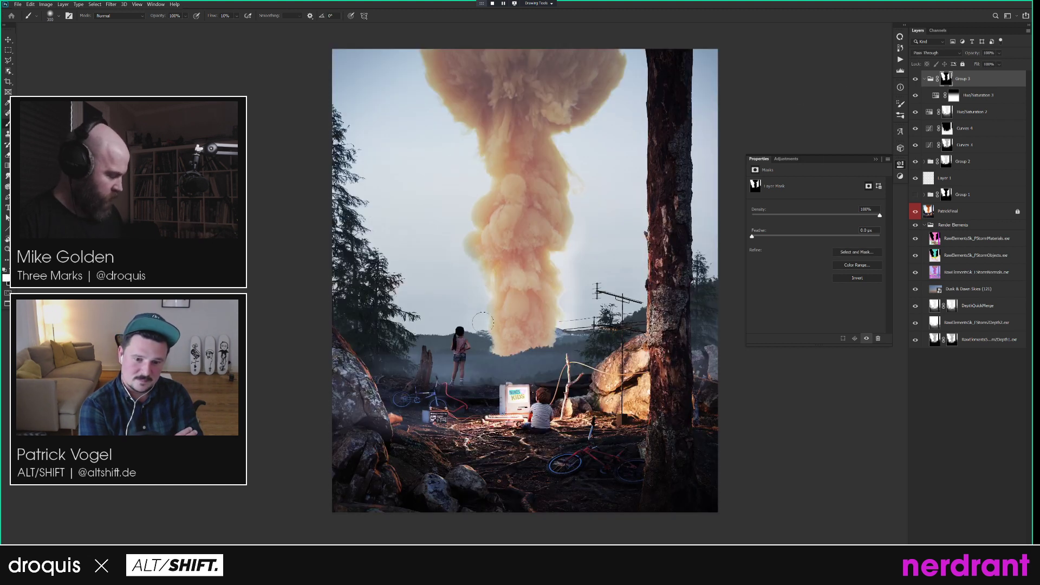
key(bracketright)
key(shift+2)
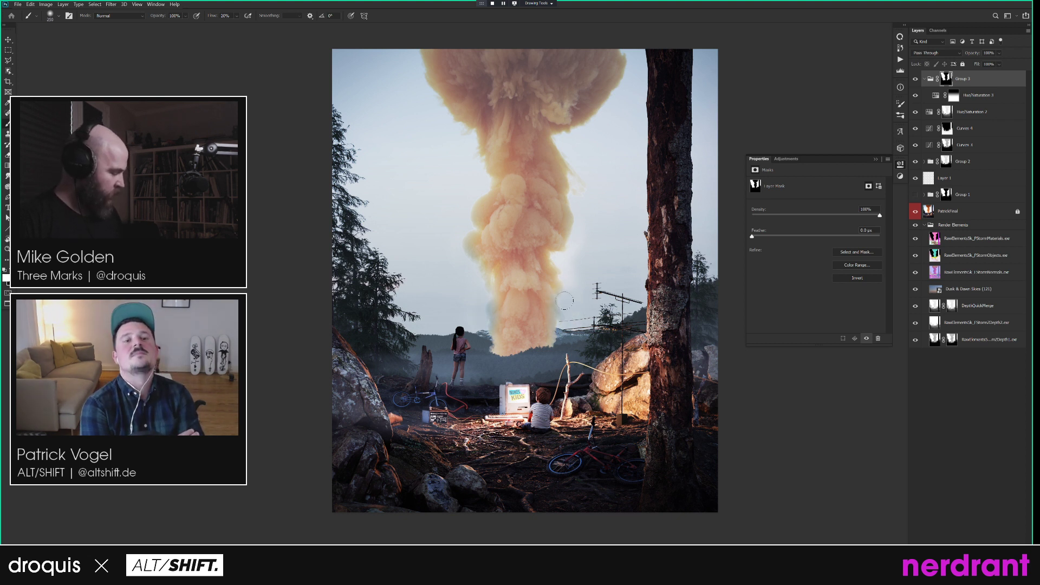
key(bracketright)
key(bracketright)
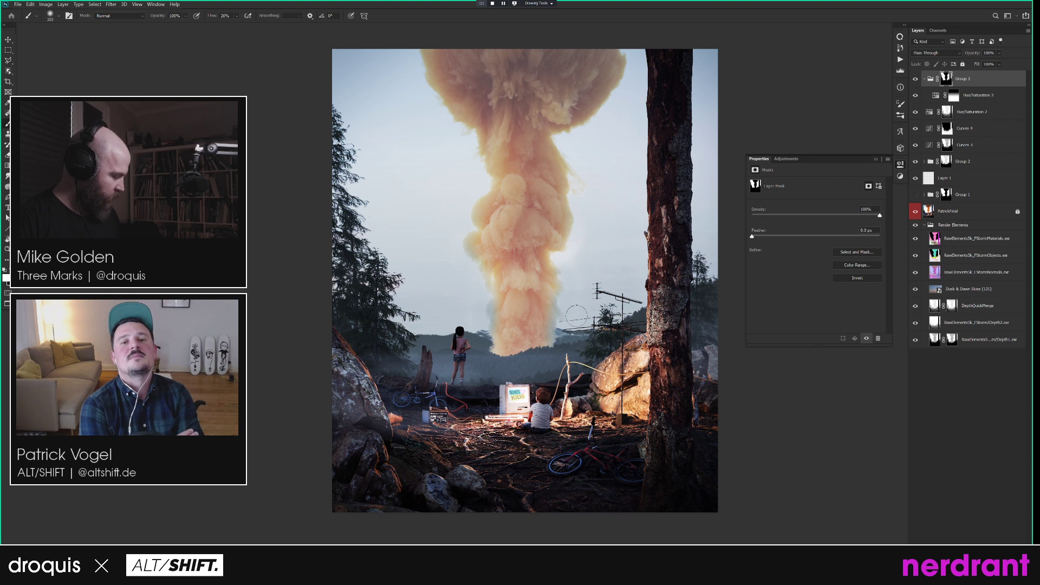
key(bracketright)
key(x)
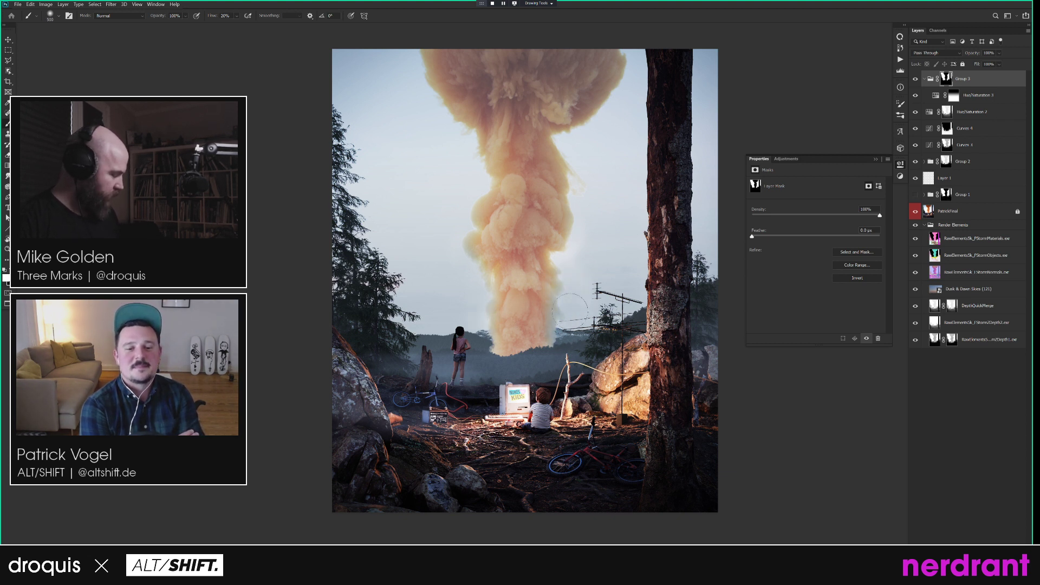
key(x)
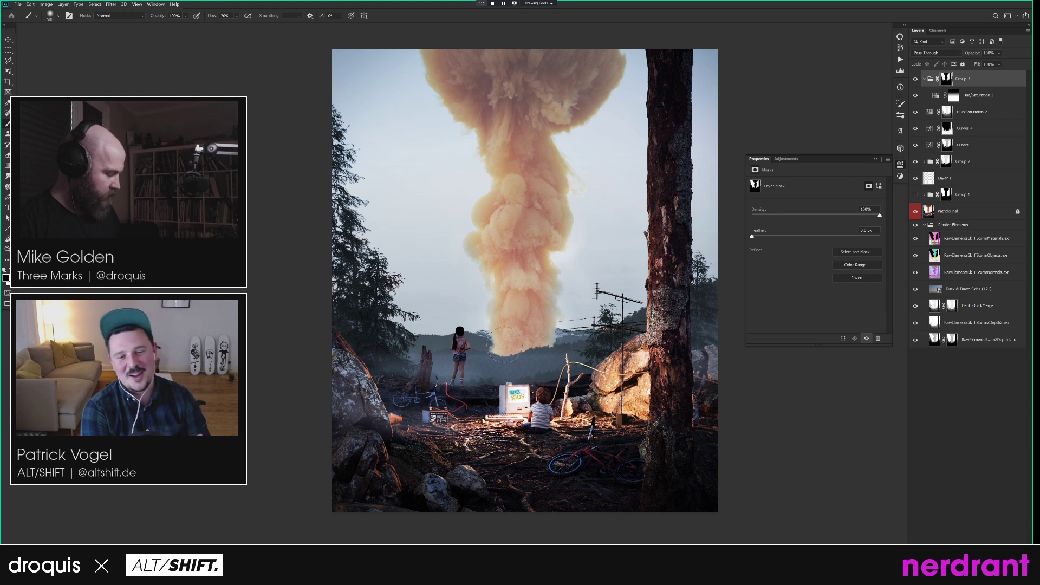
key(bracketleft)
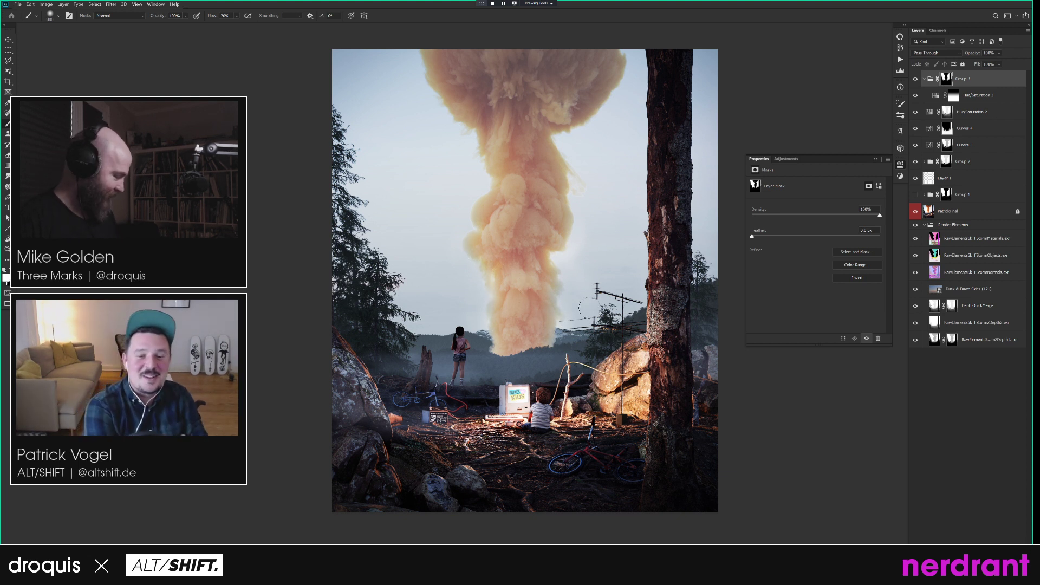
key(bracketright)
key(bracketright)
key(bracketright)
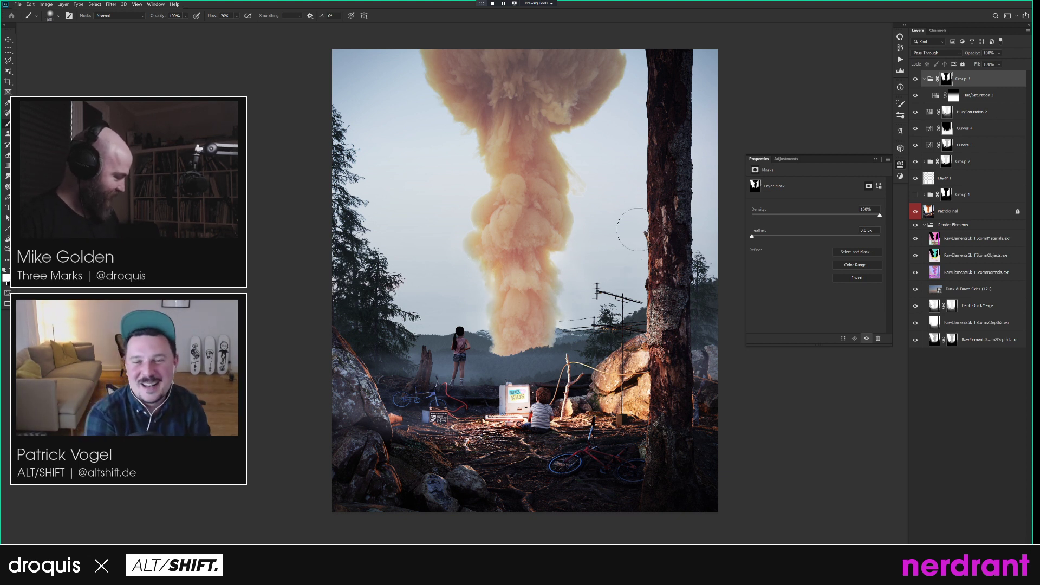
key(bracketright)
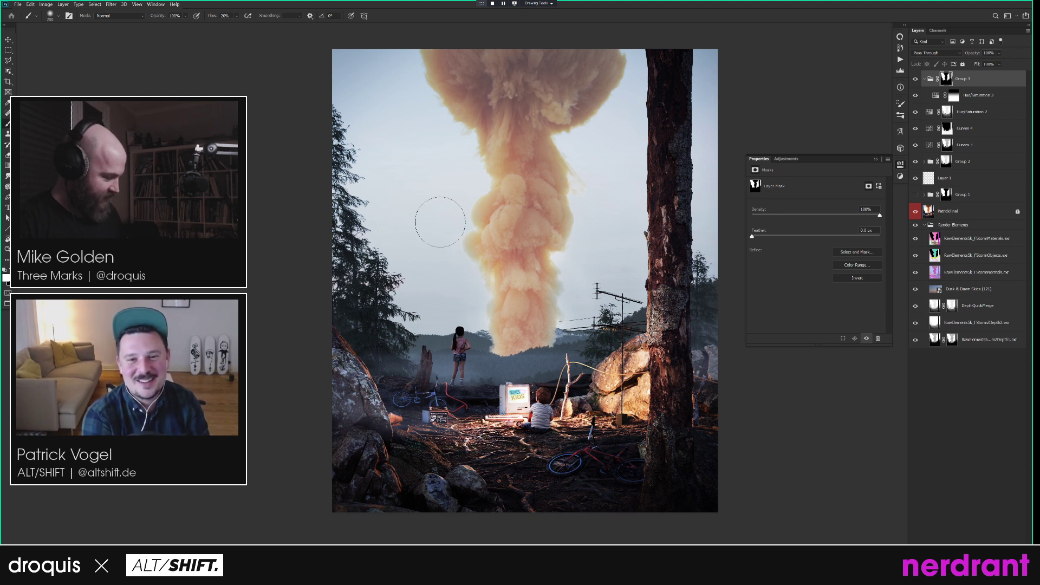
key(bracketright)
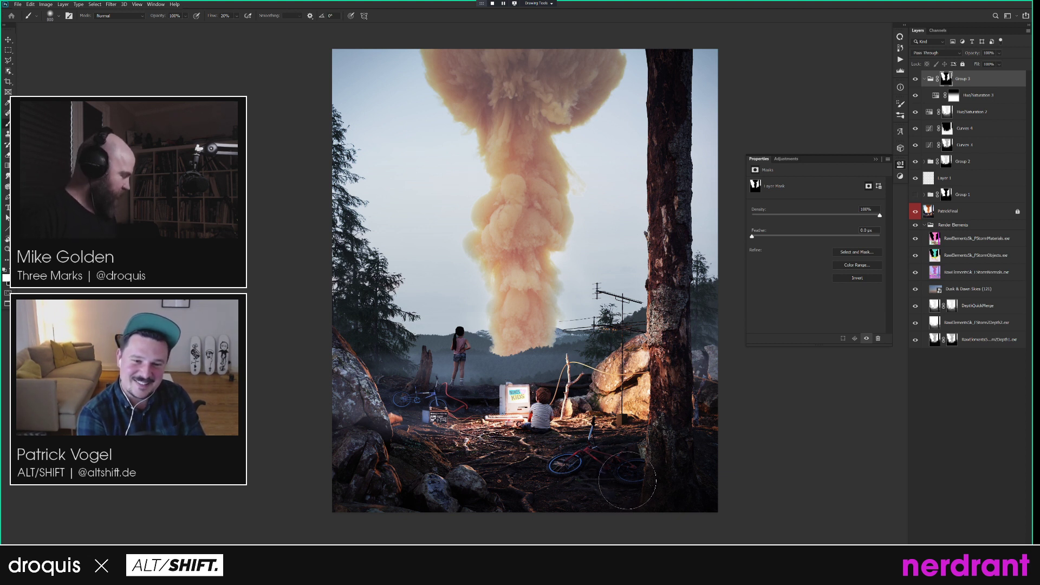
click(915, 80)
click(916, 79)
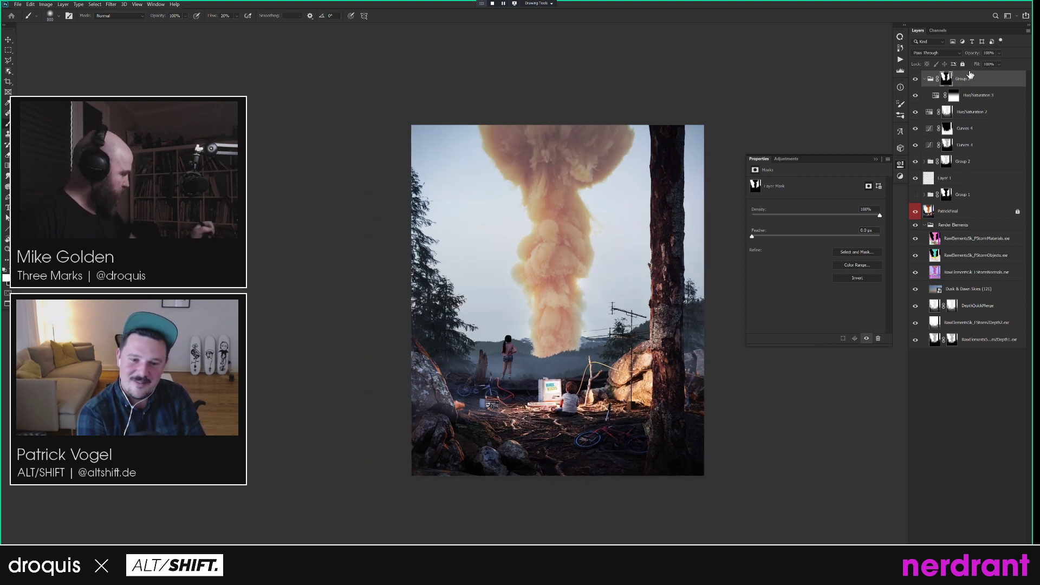
Collapse Group 3 and move it below Group 2 in the layer stack.
click(925, 79)
drag(971, 145, 982, 156)
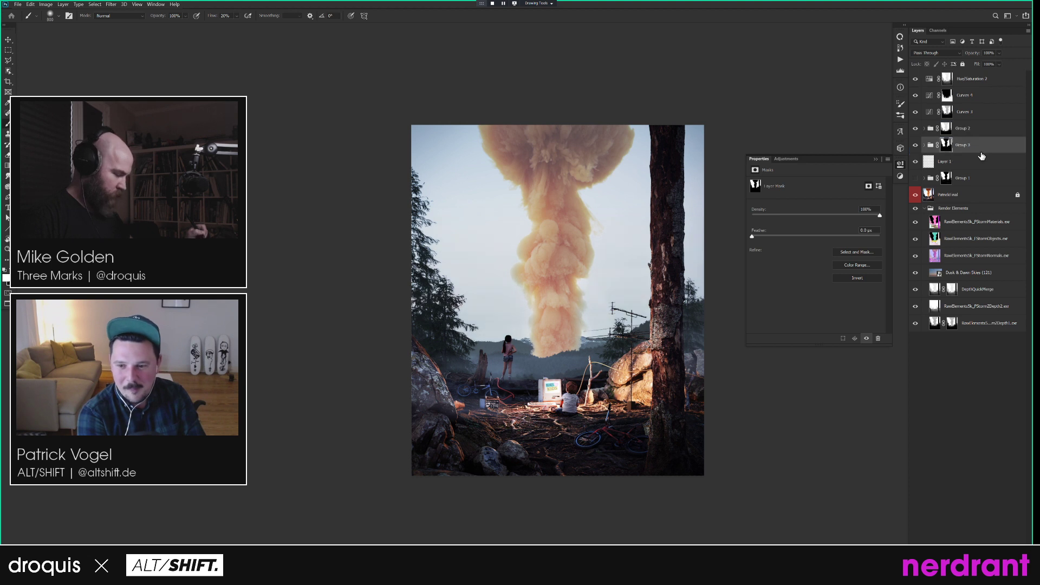
drag(578, 463, 536, 458)
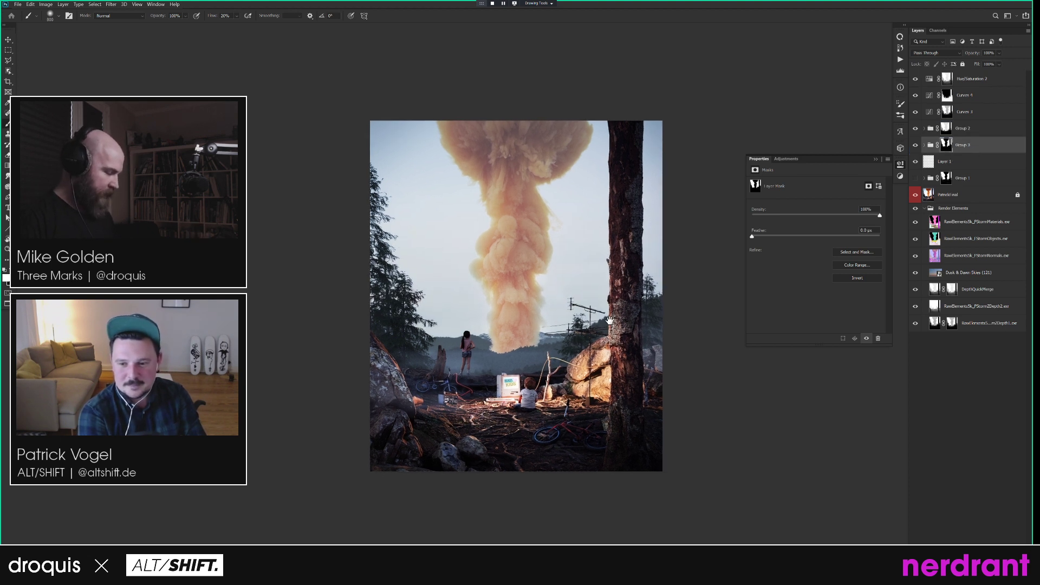
key(bracketright)
Load the Red copy channel as a selection and restrict it to the smoke column with the Lasso.
click(974, 80)
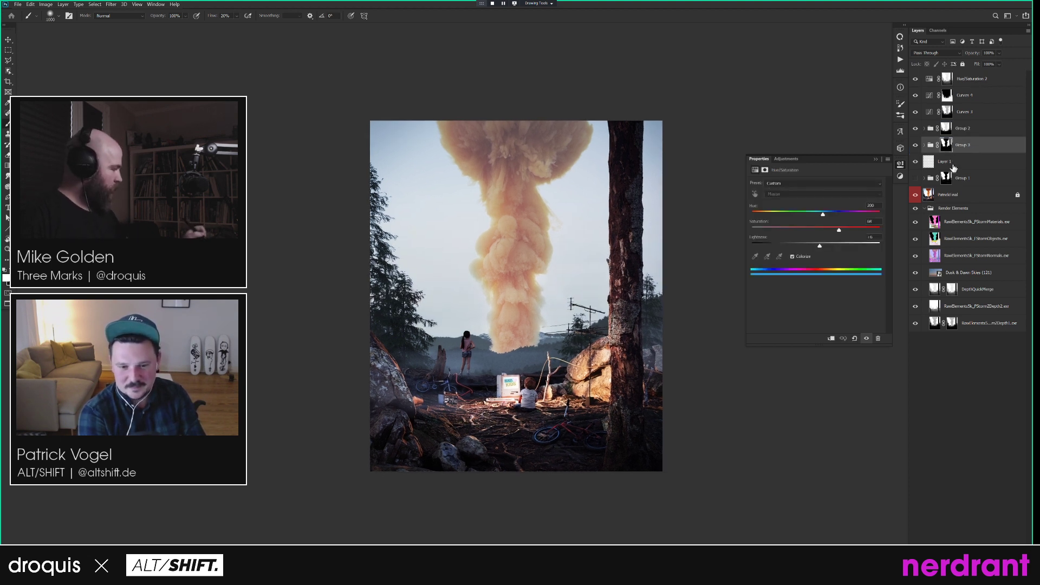
click(937, 30)
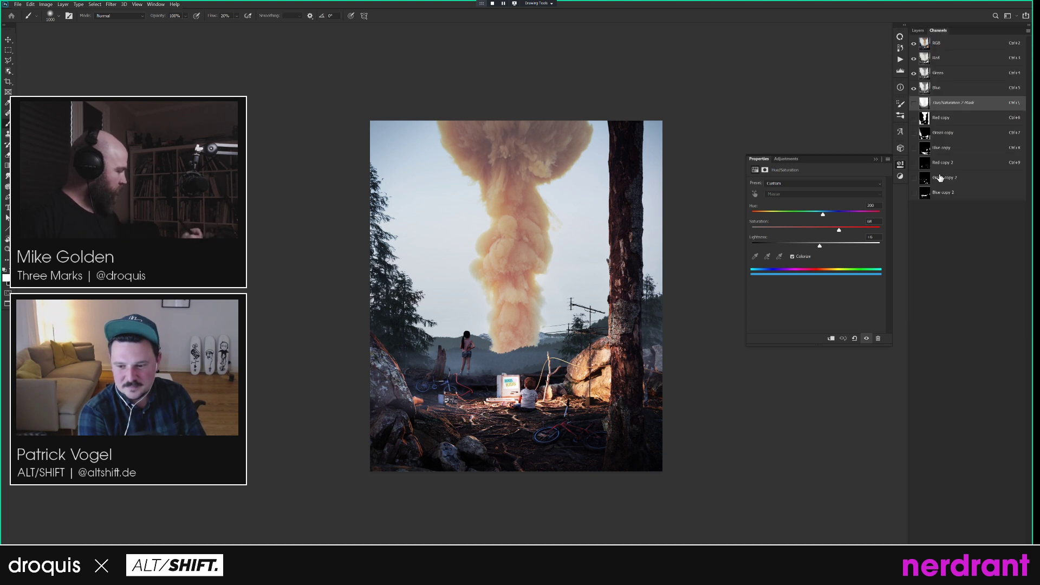
ctrl+click(927, 122)
key(l)
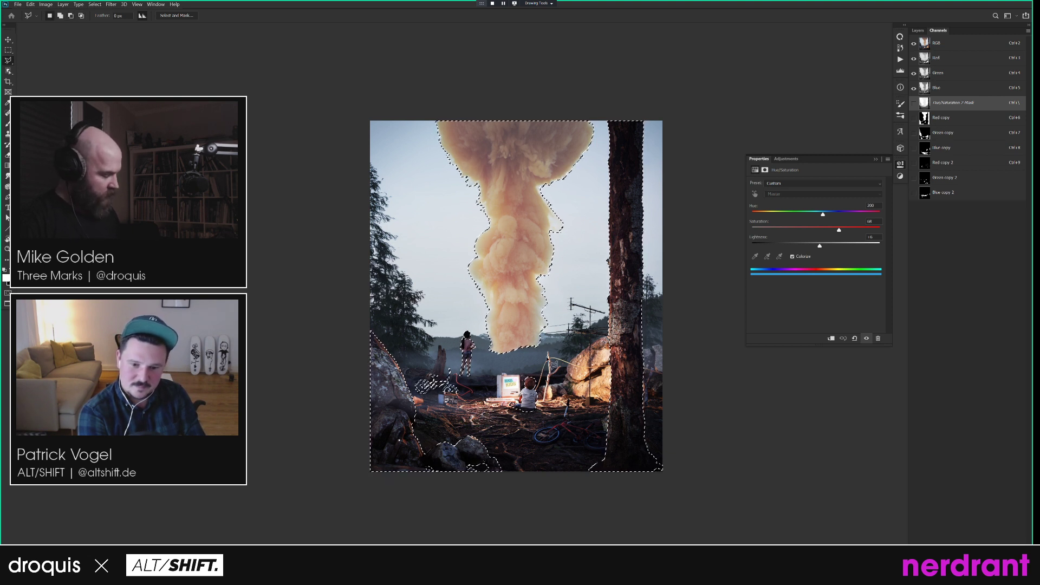
mouse_move(538, 363)
mouse_down()
mouse_move(608, 142)
mouse_move(574, 88)
mouse_move(409, 114)
mouse_move(455, 295)
mouse_move(514, 373)
mouse_move(536, 364)
mouse_up()
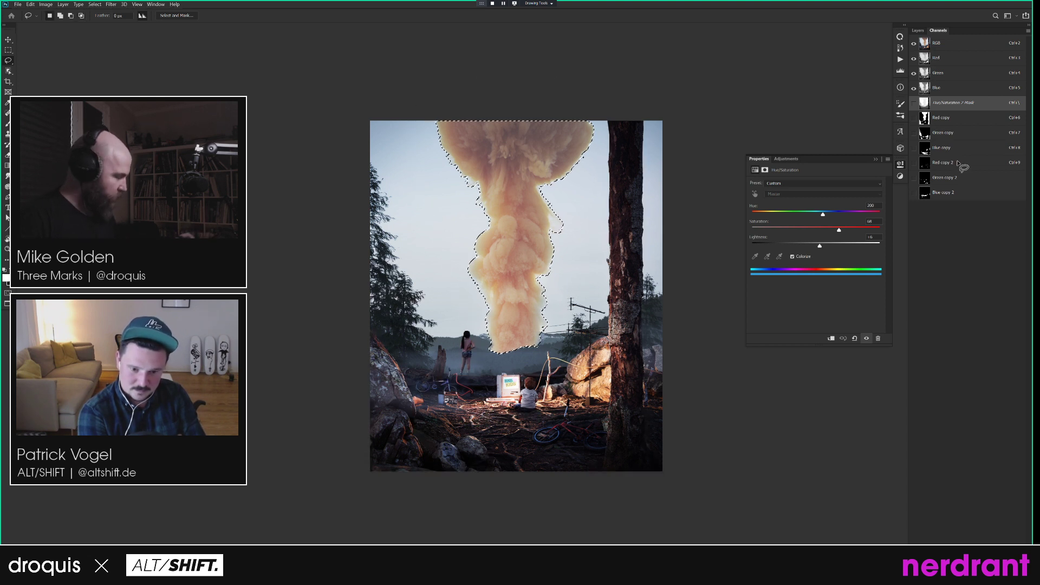
Copy the selected smoke from the locked base render layer and paste it as a new layer at the top of the stack.
click(919, 30)
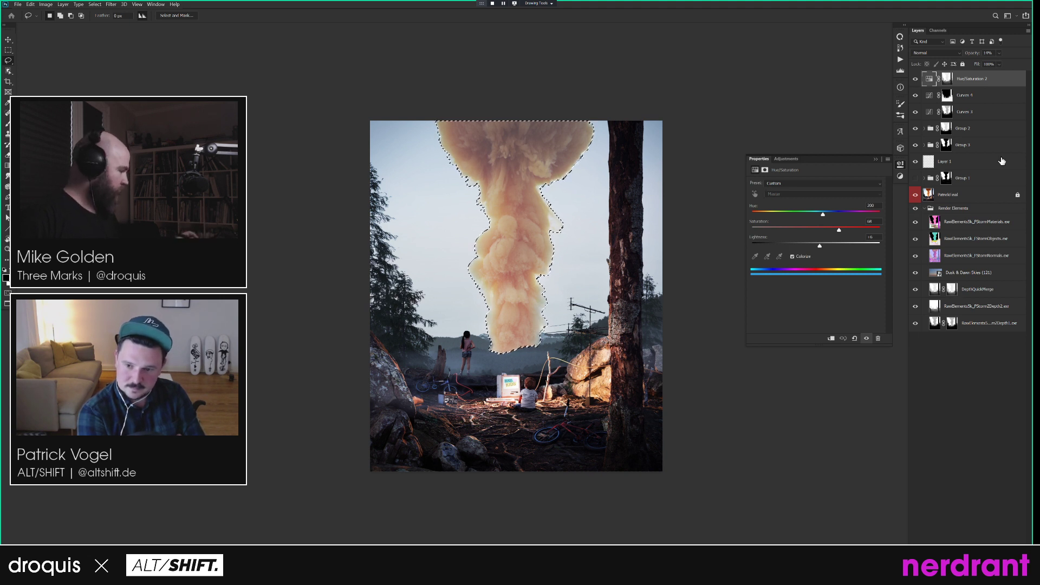
click(980, 194)
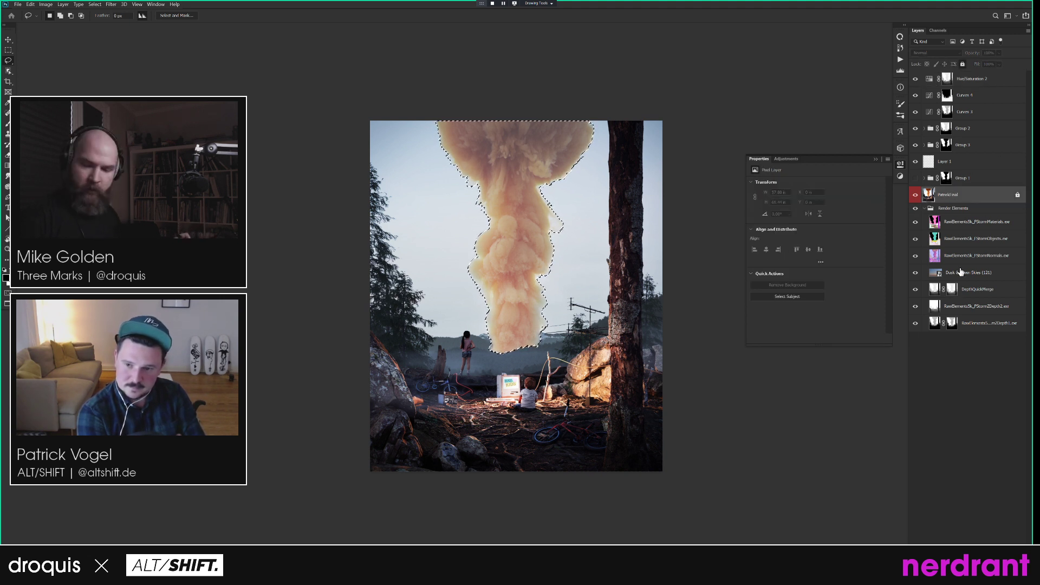
click(982, 80)
key(ctrl+v)
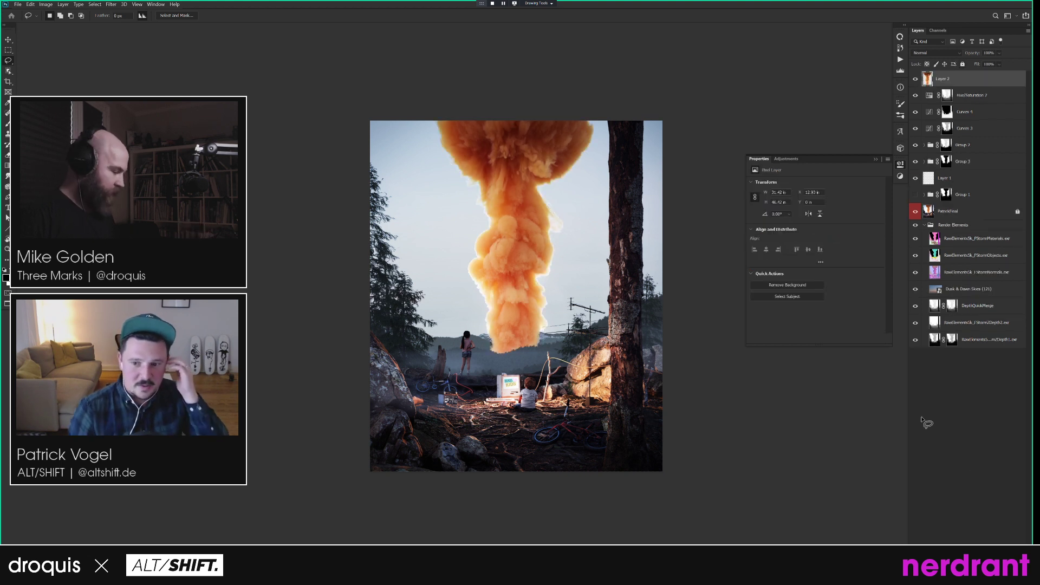
Add a layer mask to the pasted smoke layer and soften the plume's upper right edge with progressively smaller brushes at 20% flow.
key(b)
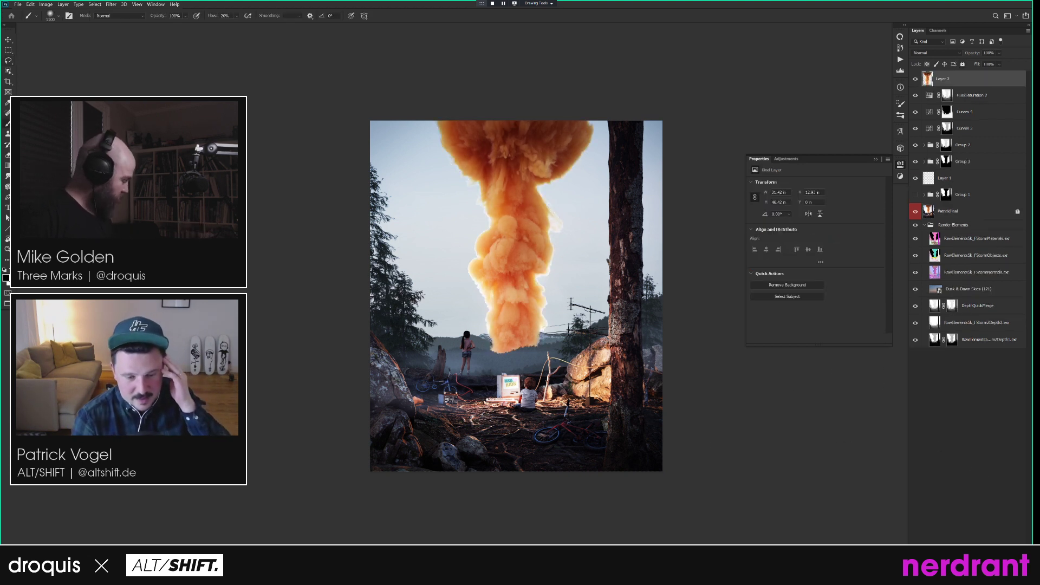
click(958, 561)
key(x)
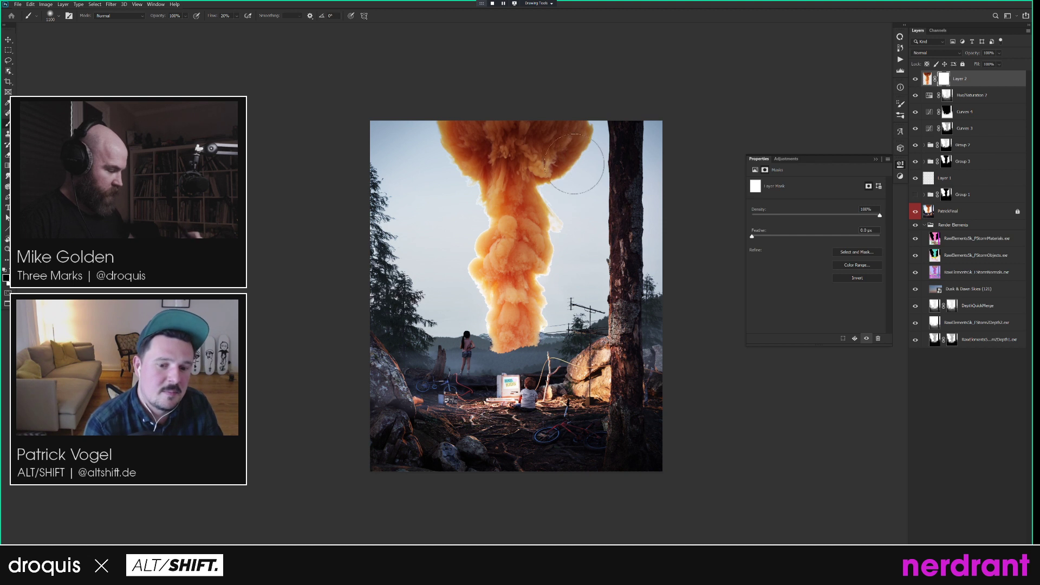
key([)
key([)
key([)
key([)
key(x)
key(x)
key(x)
key(x)
key([)
key([)
key([)
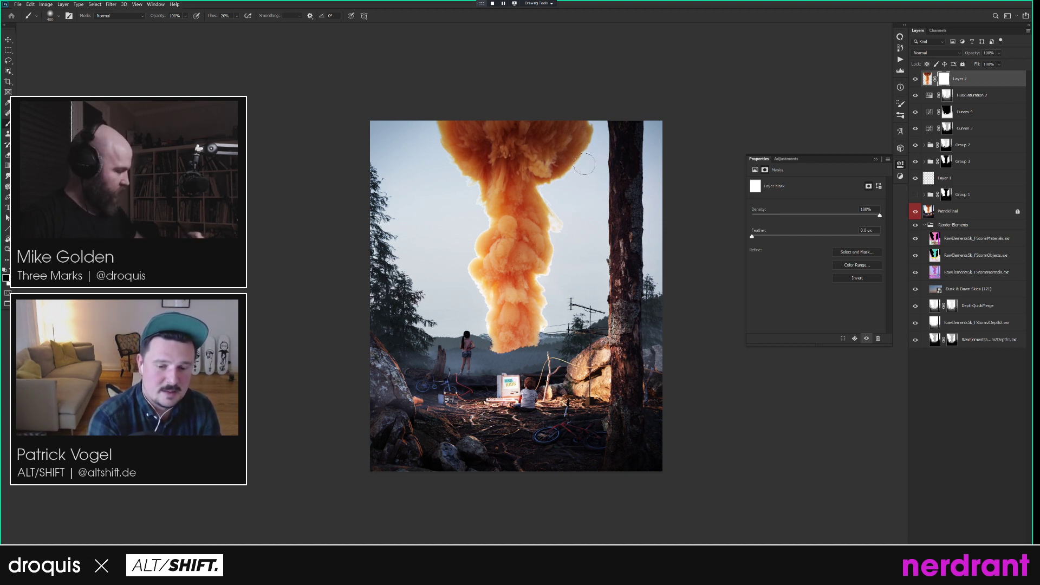
key([)
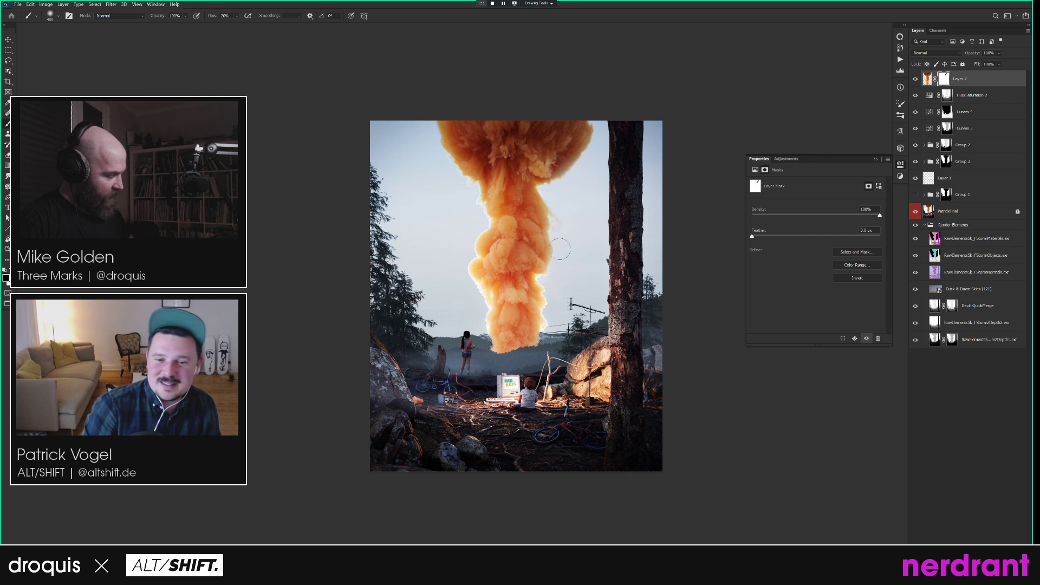
Mask away the bright fringe along both sides of the smoke column with smaller soft brushes, and compare with the smoke layer hidden.
key(bracketleft)
key(bracketleft)
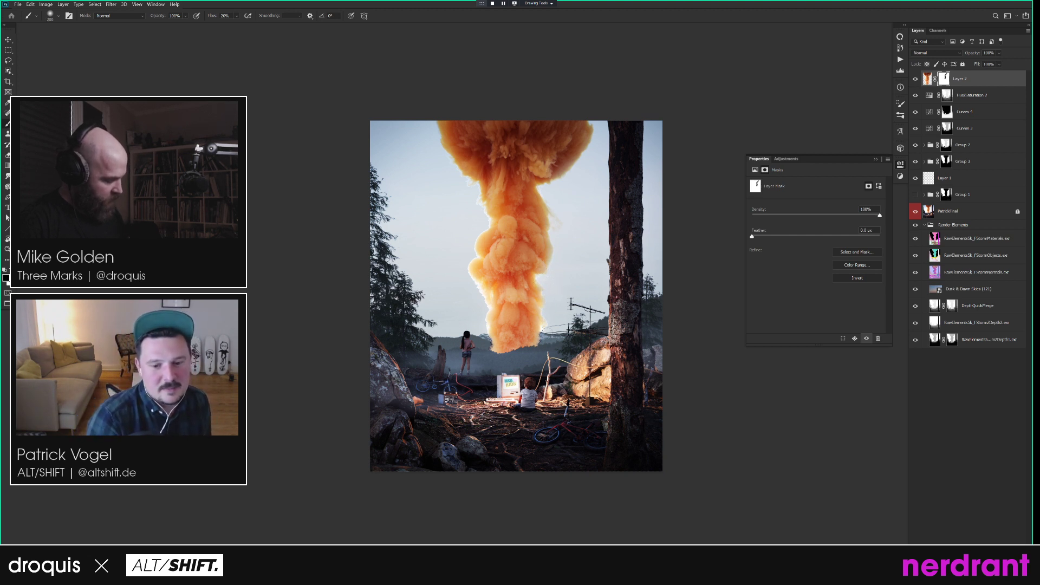
click(916, 79)
click(916, 80)
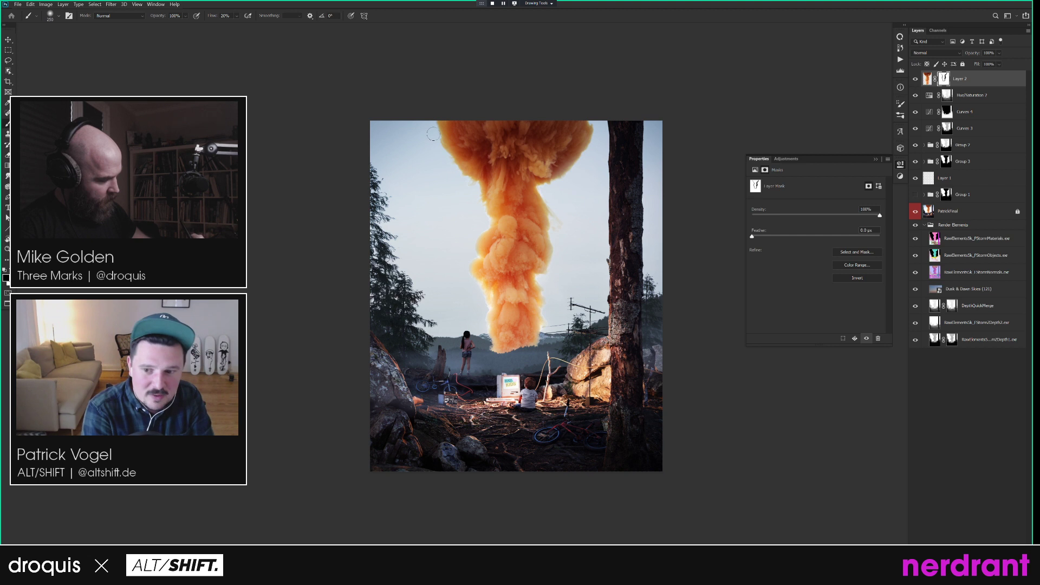
key(bracketright)
key(bracketright)
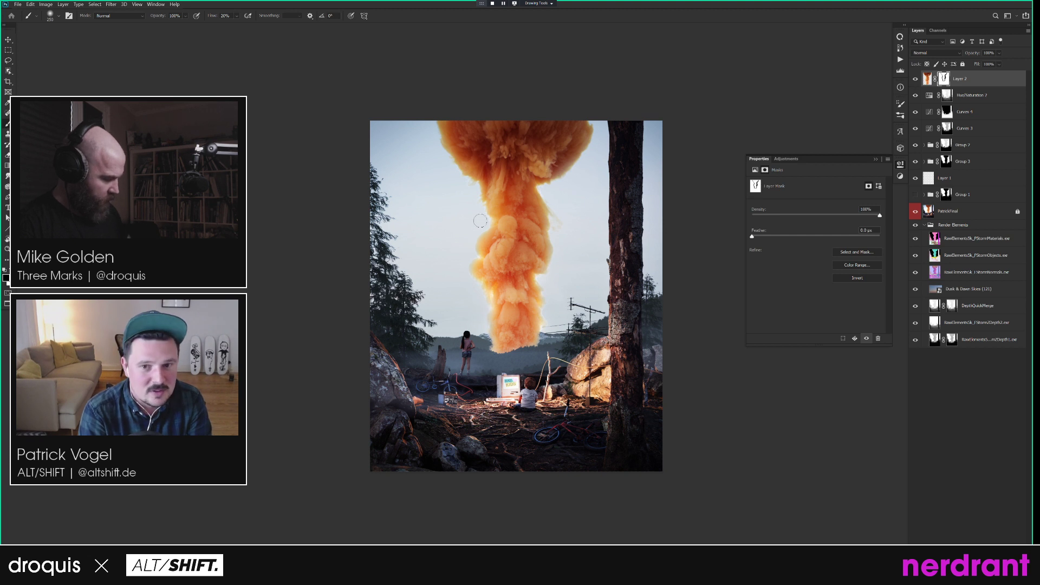
key(bracketleft)
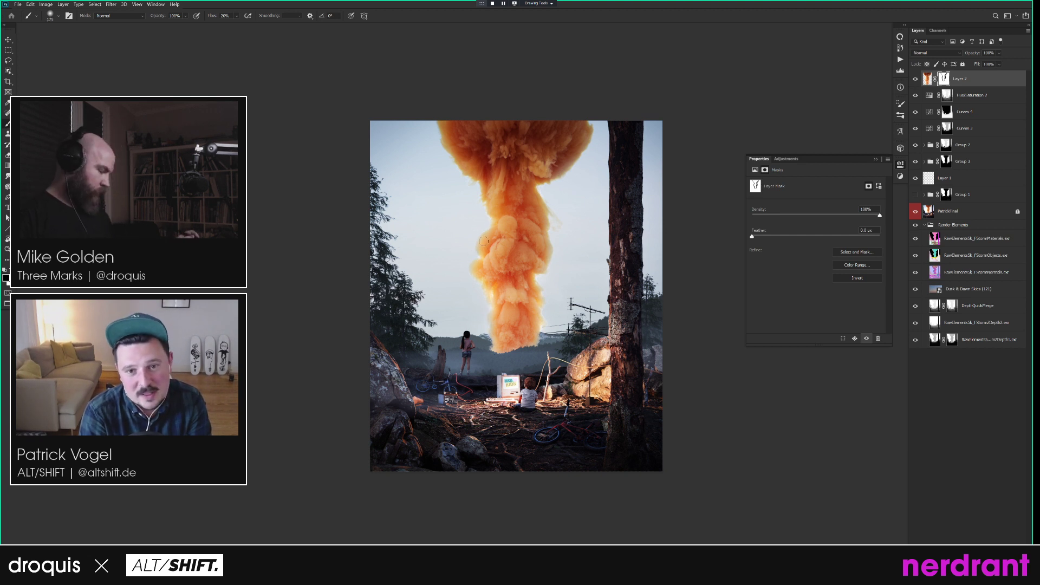
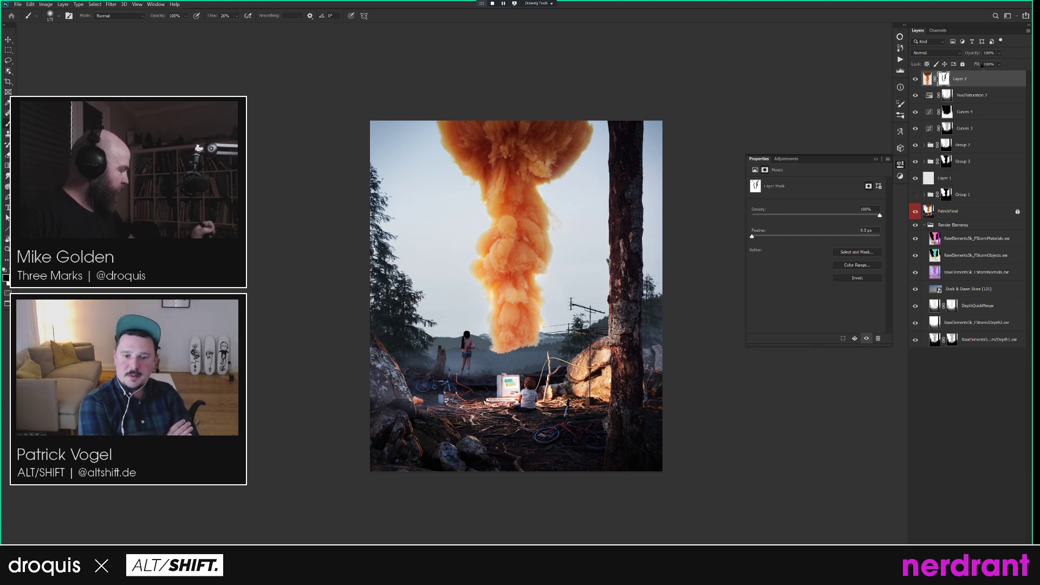
Create a new empty layer above the masked smoke layer and choose a textured brush preset for haze.
key(ctrl+shift+alt+n)
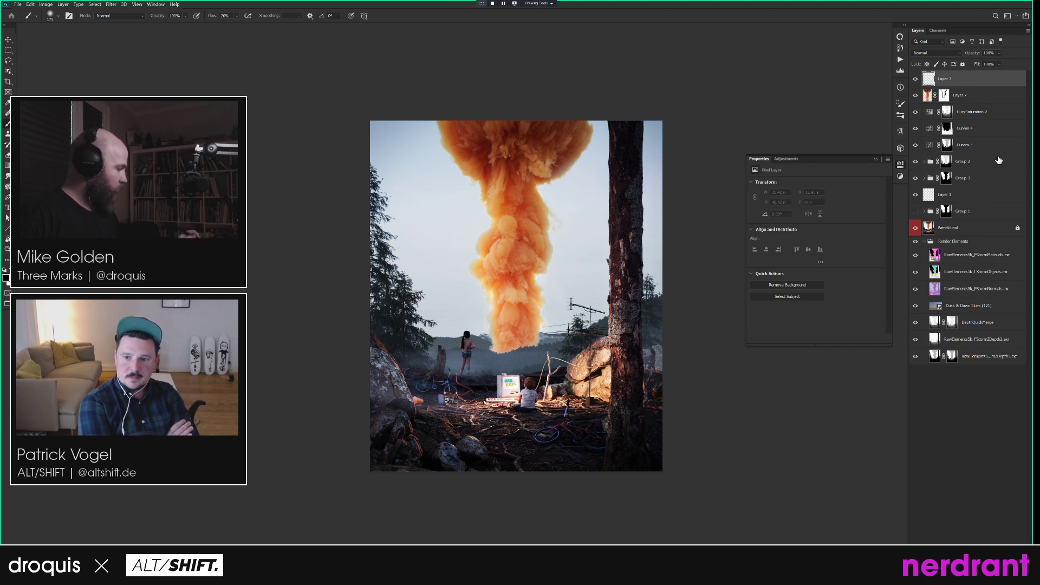
right_click(587, 340)
click(639, 417)
click(563, 504)
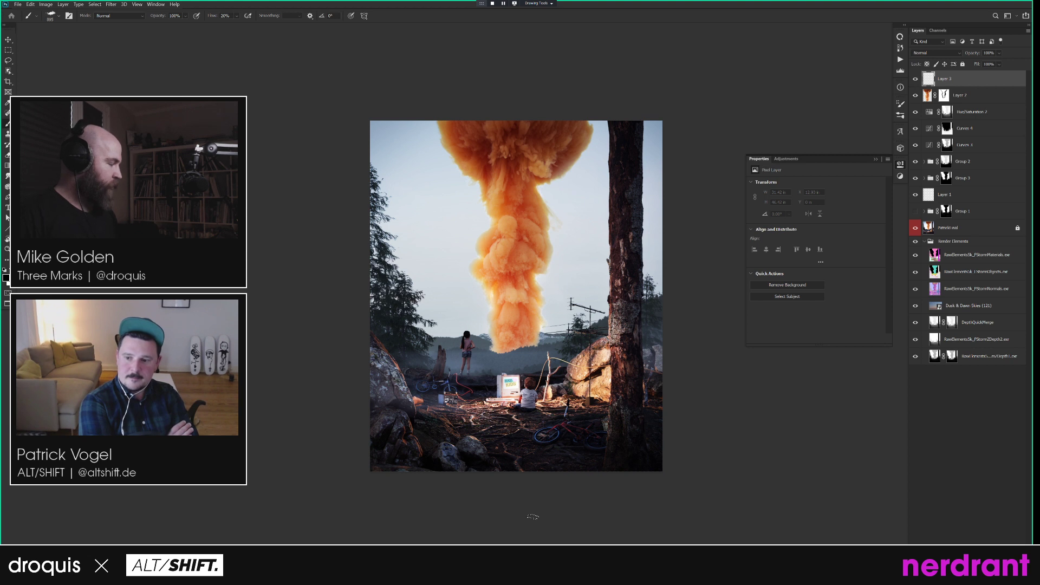
Group the new layer and copy the mask of the lowest depth render element onto the group, after viewing that element in isolation.
click(939, 30)
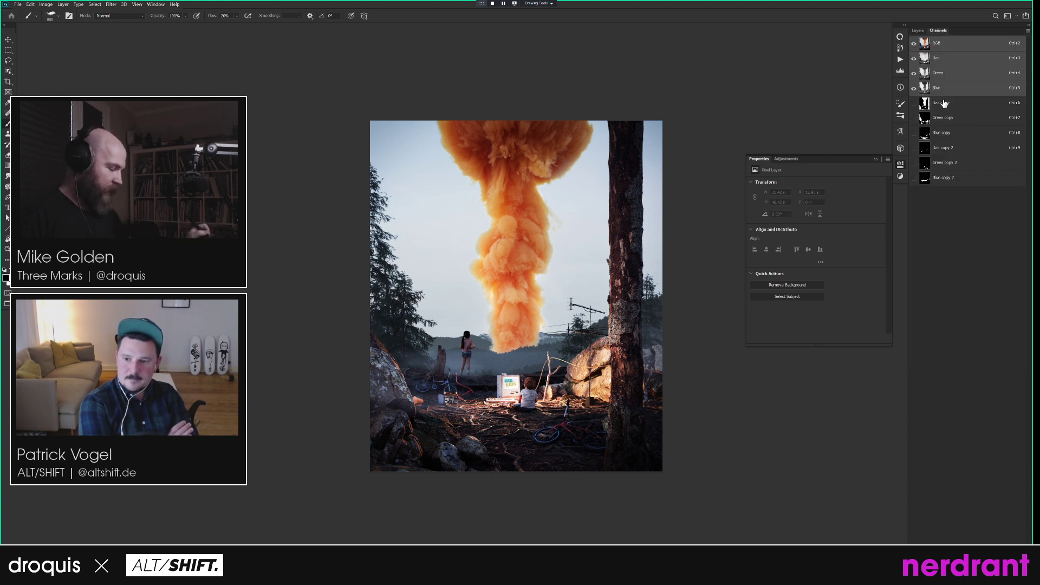
click(918, 31)
alt+click(916, 356)
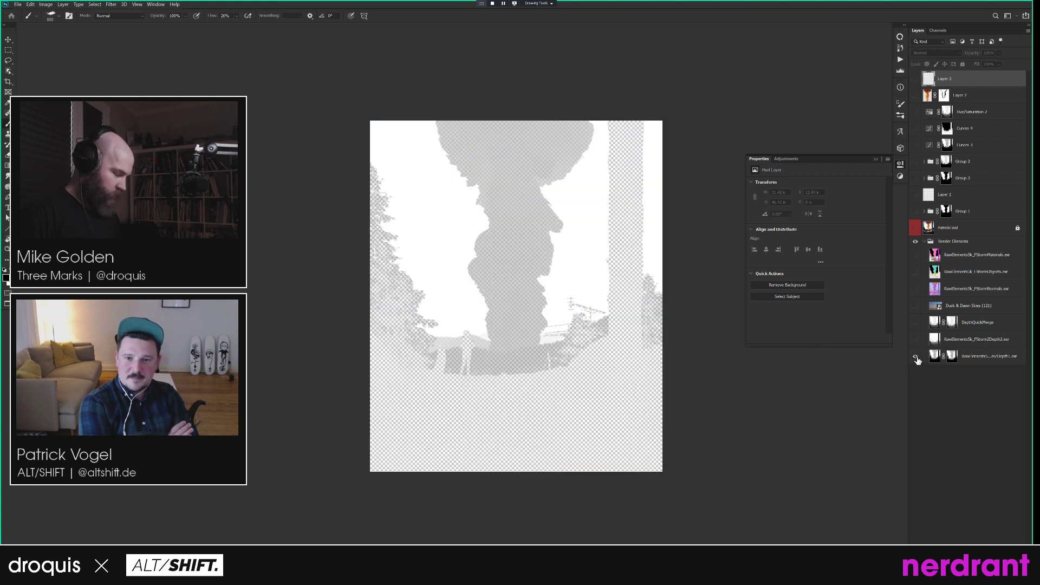
alt+click(916, 356)
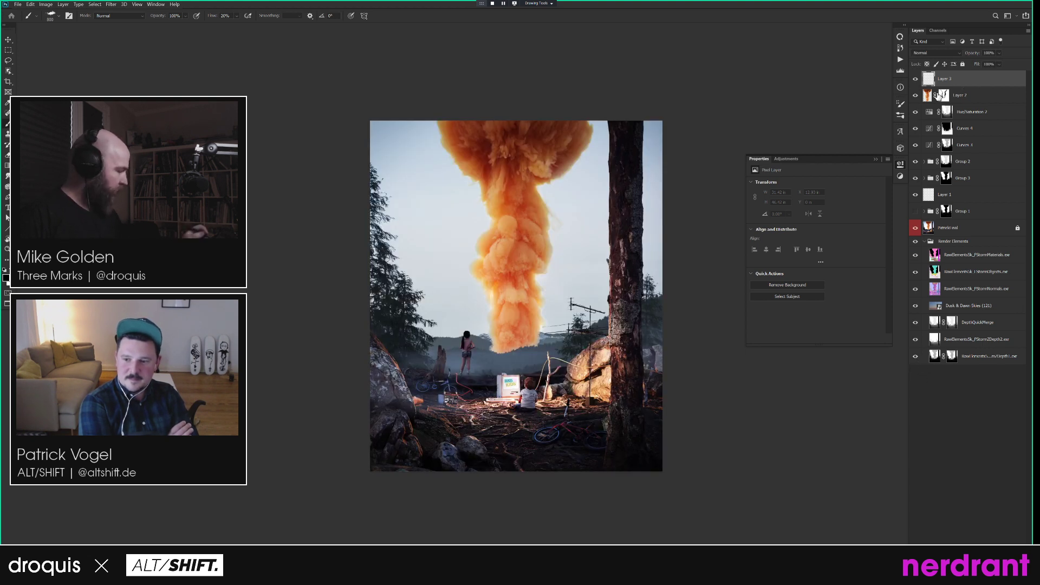
click(524, 344)
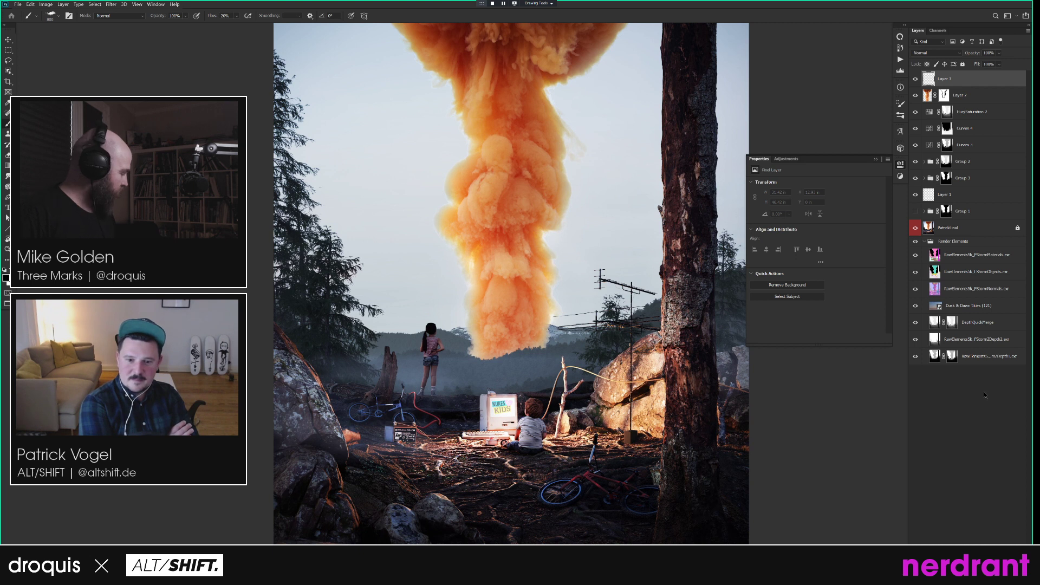
key(ctrl+g)
alt+click(952, 366)
alt+click(952, 366)
drag(952, 368, 953, 79)
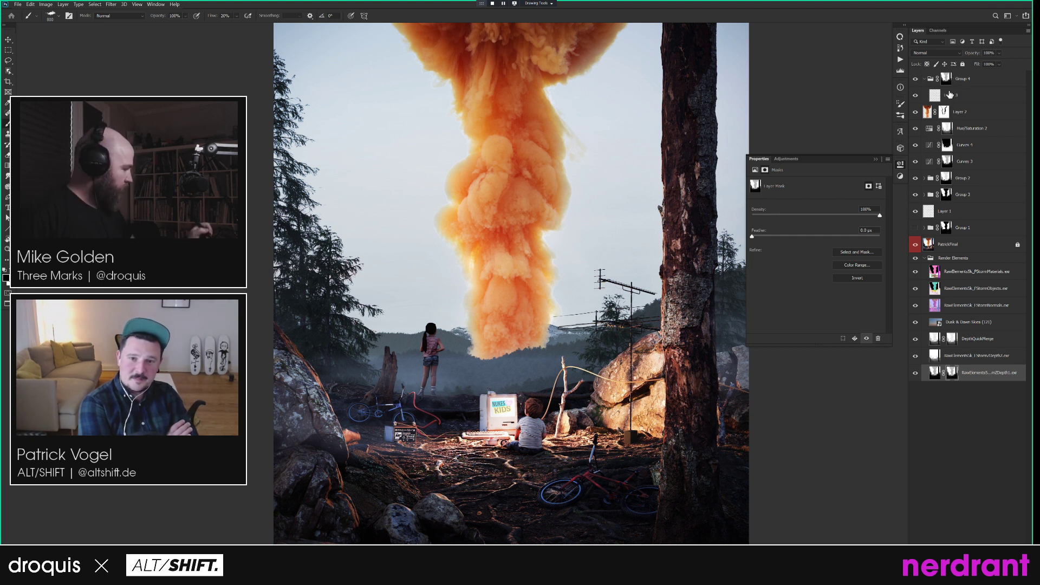
Paint haze over the hills just right of the smoke's base on Layer 3, using a sampled colour and smaller textured brushes.
click(949, 95)
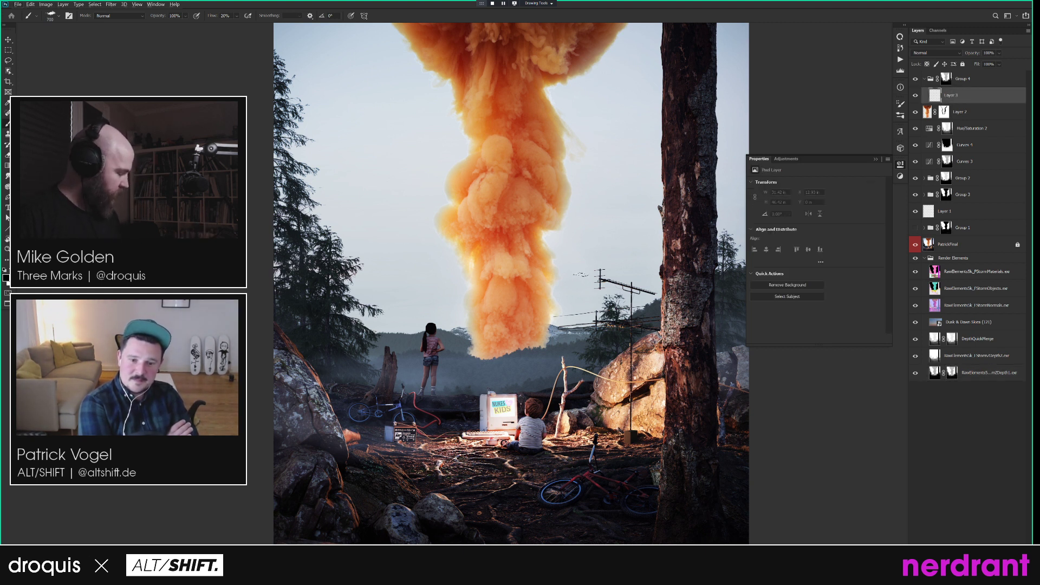
right_click(547, 286)
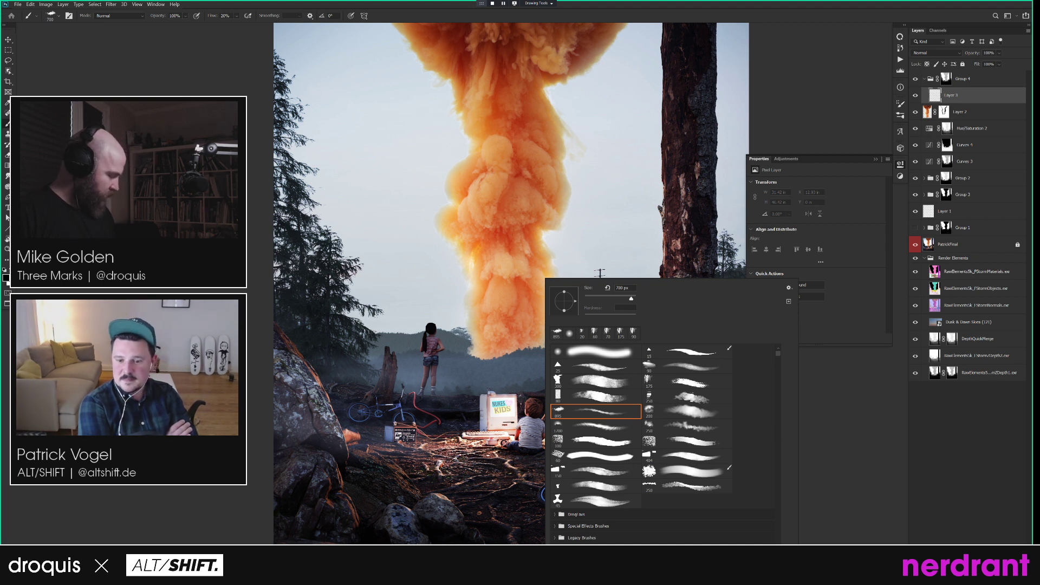
key(bracketright)
alt+click(544, 338)
key(bracketleft)
key(bracketleft)
key(bracketleft)
key(bracketleft)
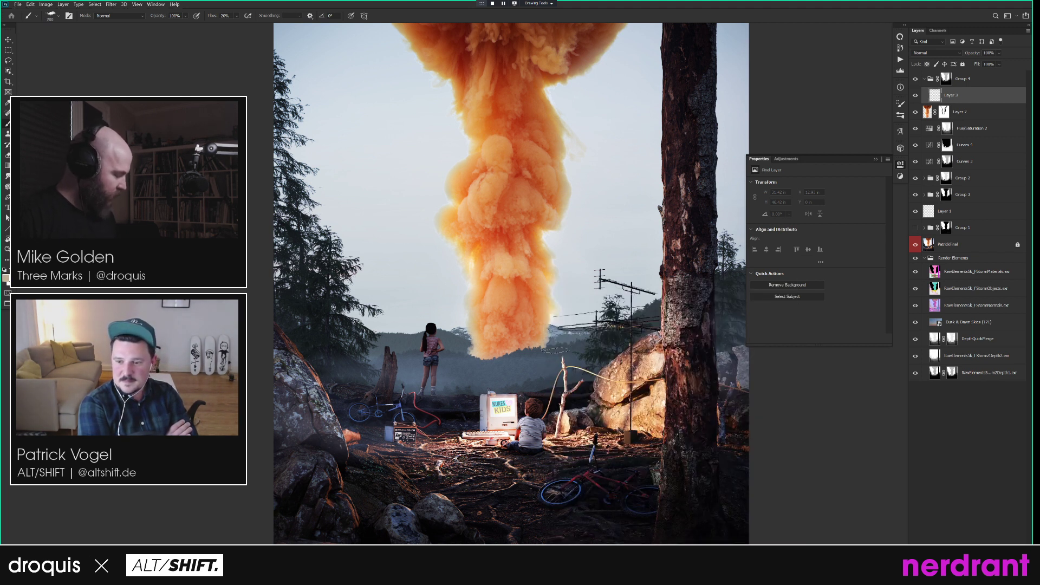
drag(544, 346, 563, 342)
key(bracketleft)
Check Group 4's mask, and extend the haze on Layer 3 across the smoke's base towards the hills behind the standing girl.
alt+click(946, 79)
alt+click(947, 80)
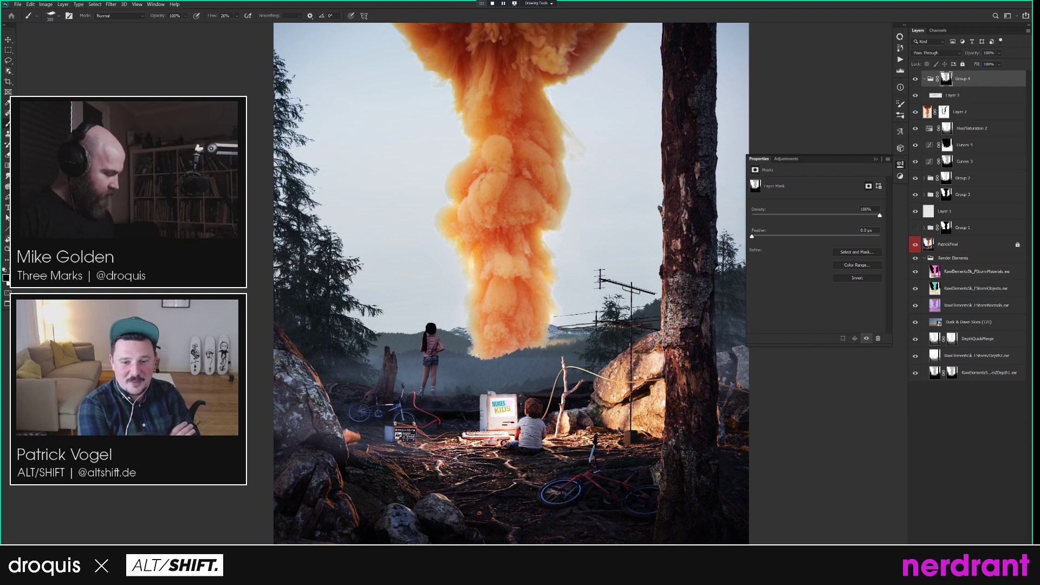
key(bracketright)
key(bracketright)
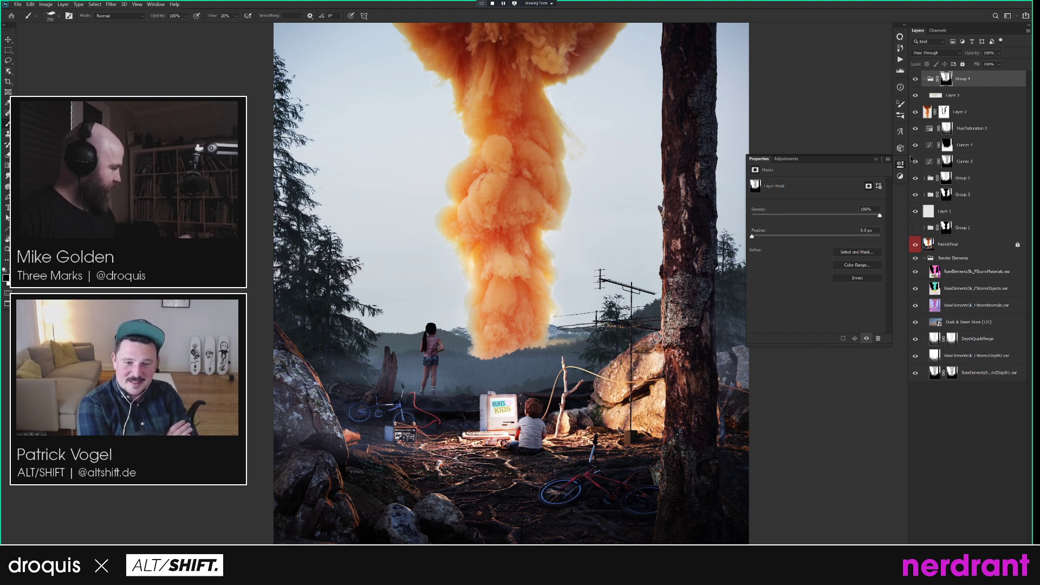
alt+click(948, 80)
click(913, 197)
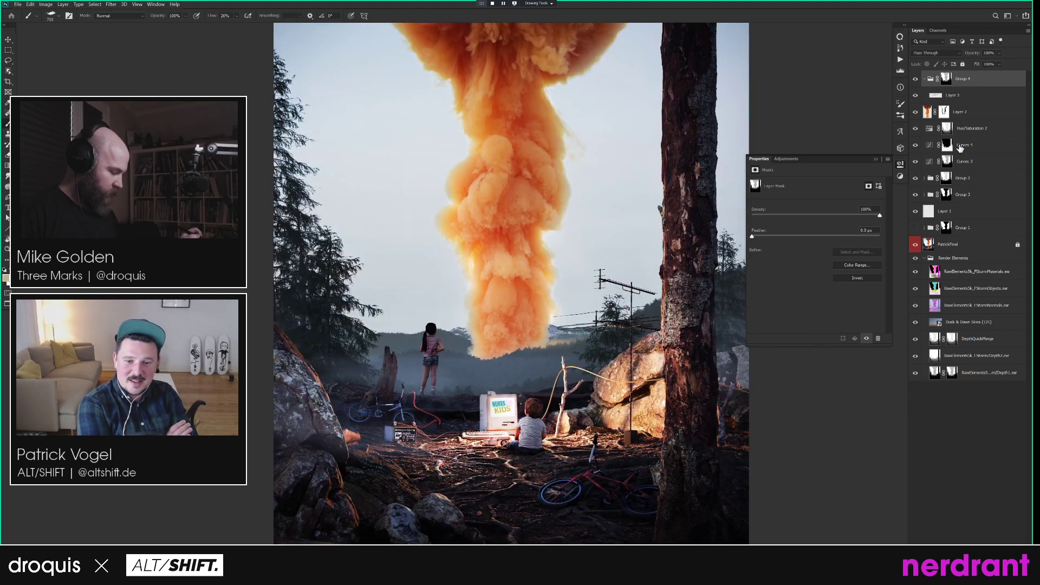
click(955, 94)
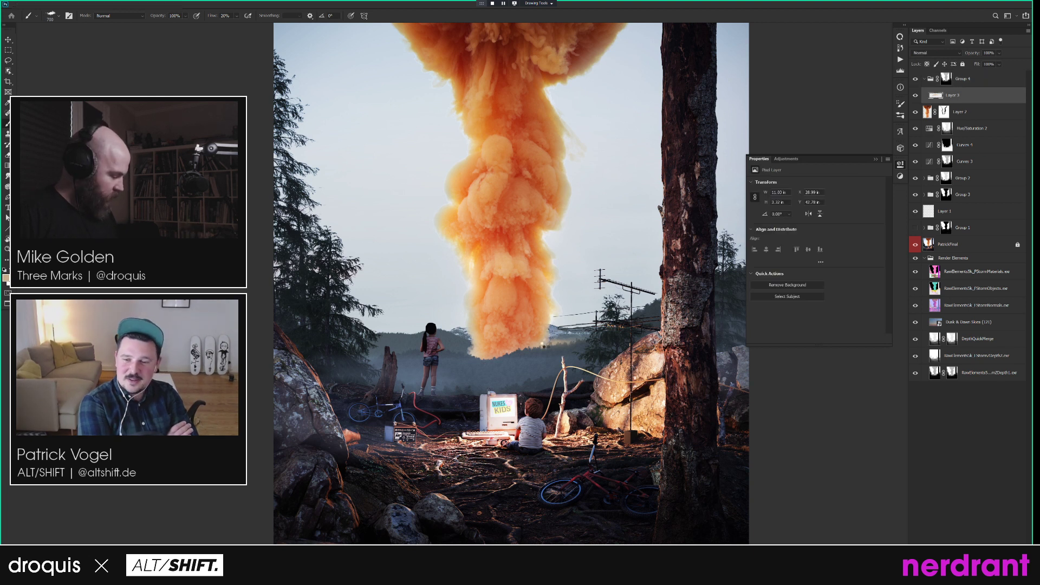
drag(483, 351, 472, 354)
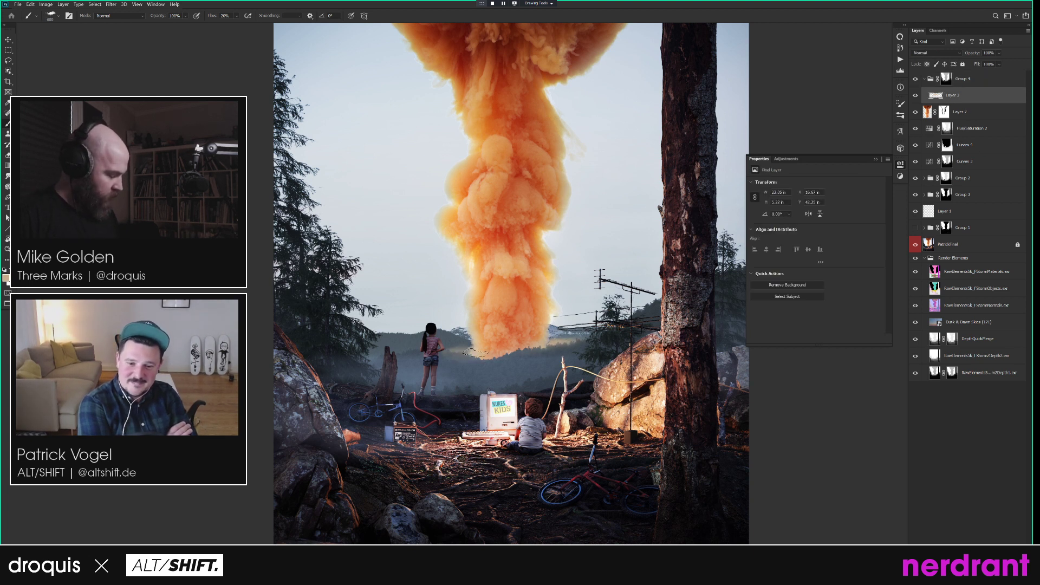
key(bracketleft)
key(bracketleft)
key(bracketleft)
click(404, 348)
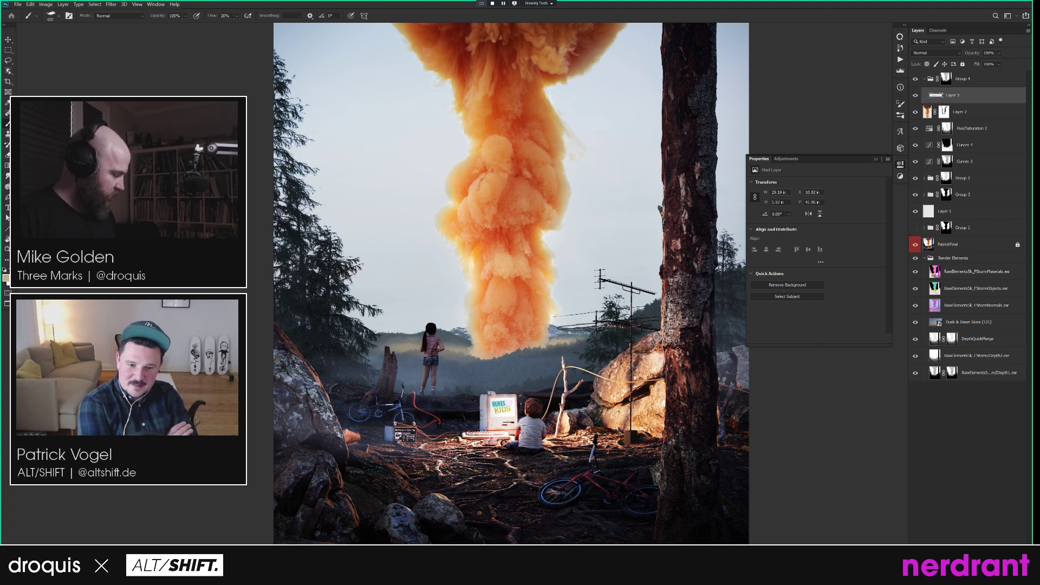
Increase the contrast of Group 4's mask with Levels, setting the black input to 98 and the white input to 164.
click(946, 79)
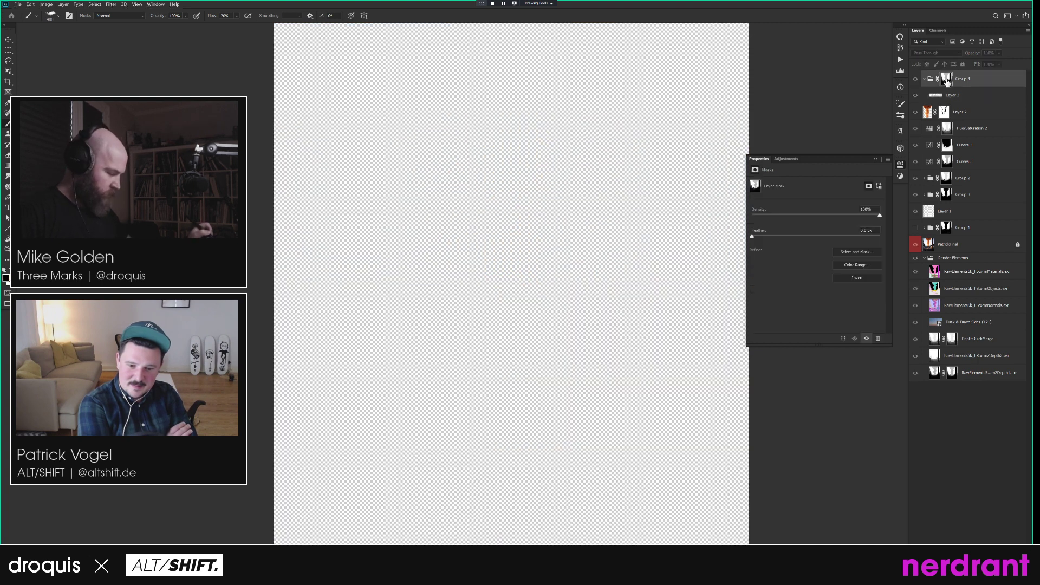
alt+click(947, 80)
key(ctrl+l)
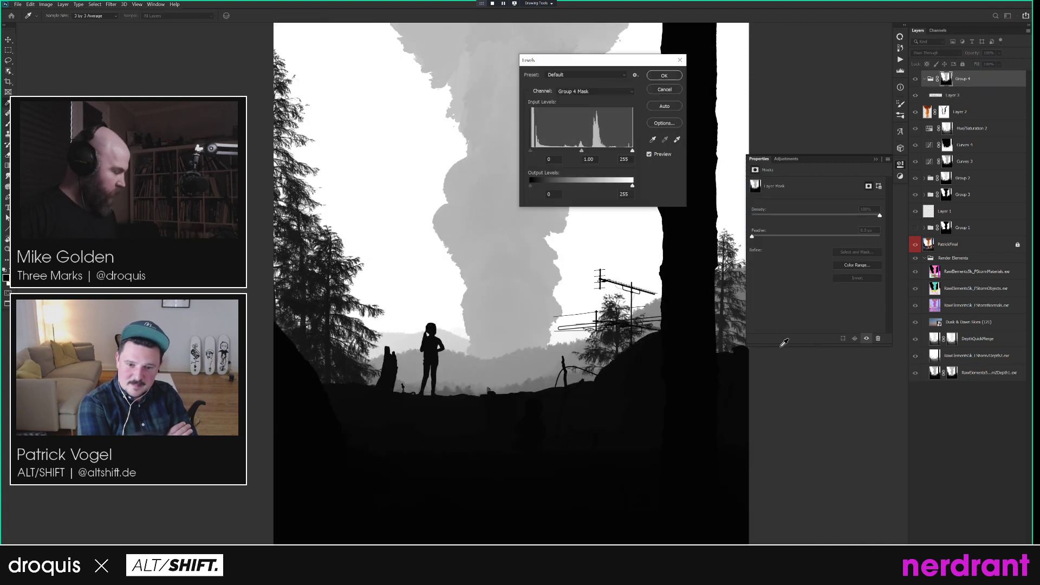
drag(633, 151, 606, 152)
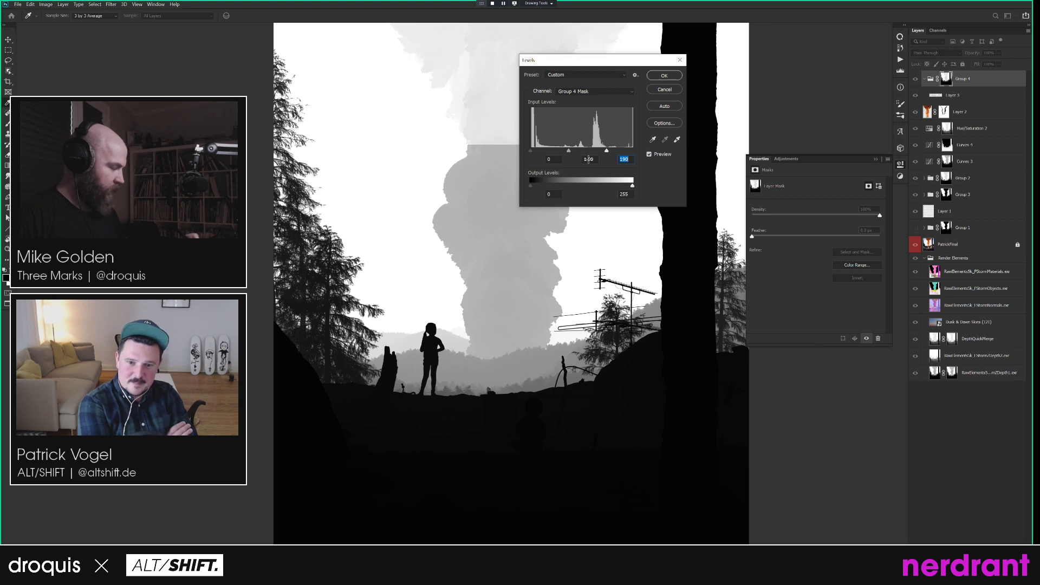
drag(531, 151, 600, 152)
click(597, 151)
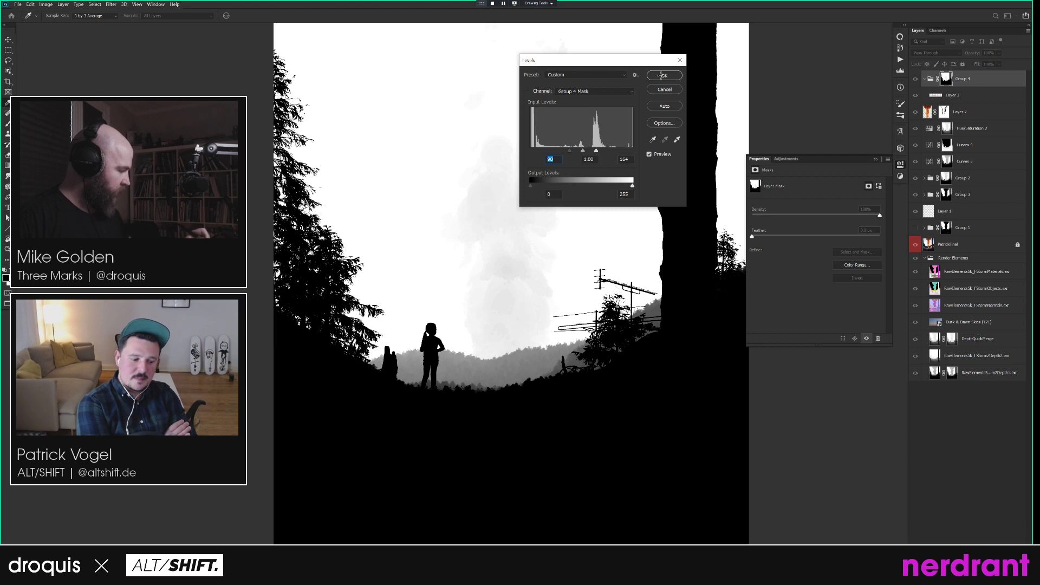
click(664, 76)
Paint warmer haze on Layer 3 over the distant hills on both sides of the smoke, using colours sampled from the smoke and surroundings.
click(971, 93)
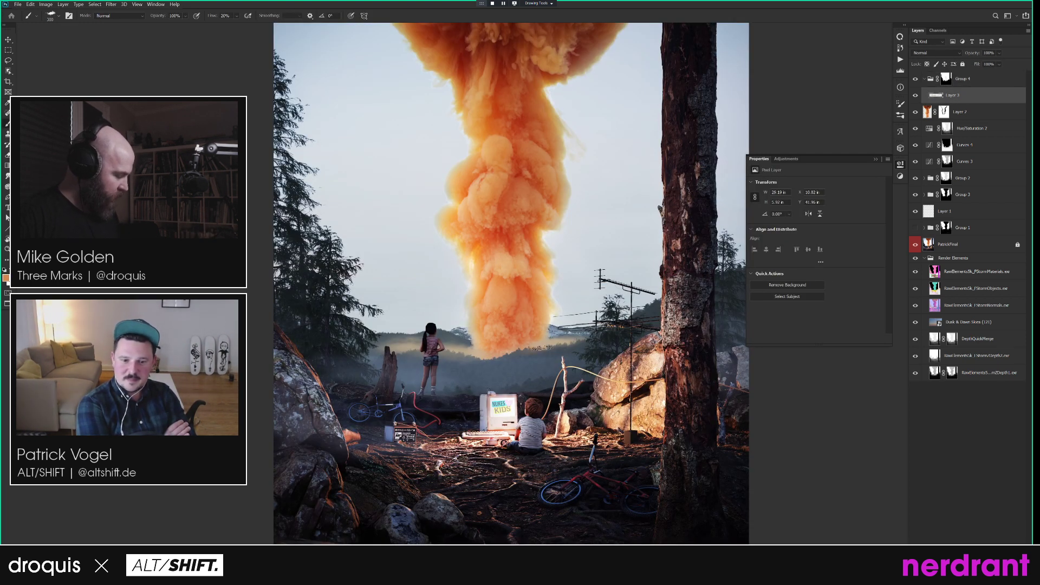
alt+click(510, 328)
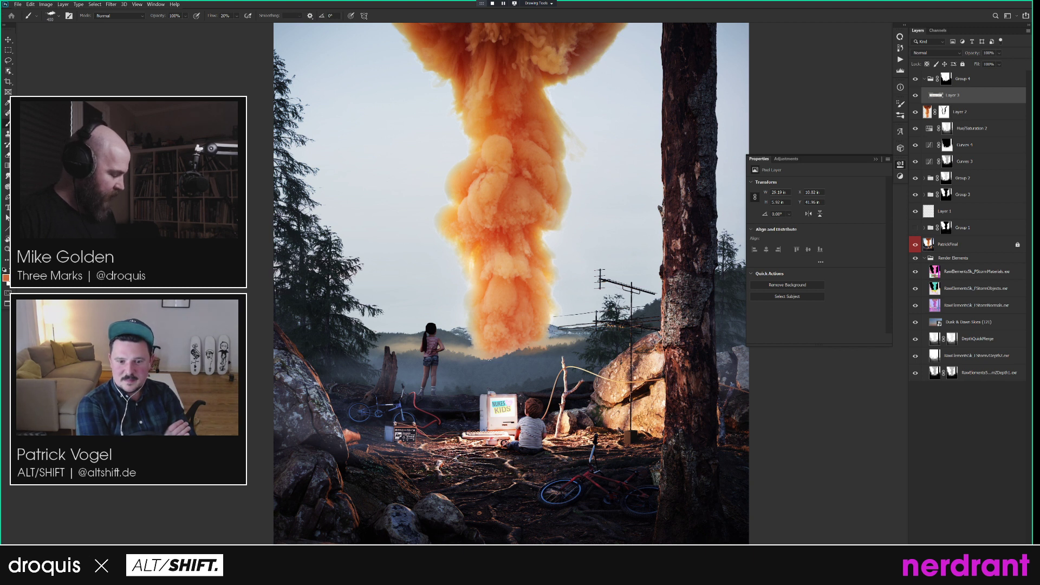
alt+click(426, 351)
drag(396, 344, 369, 342)
alt+click(389, 338)
key(])
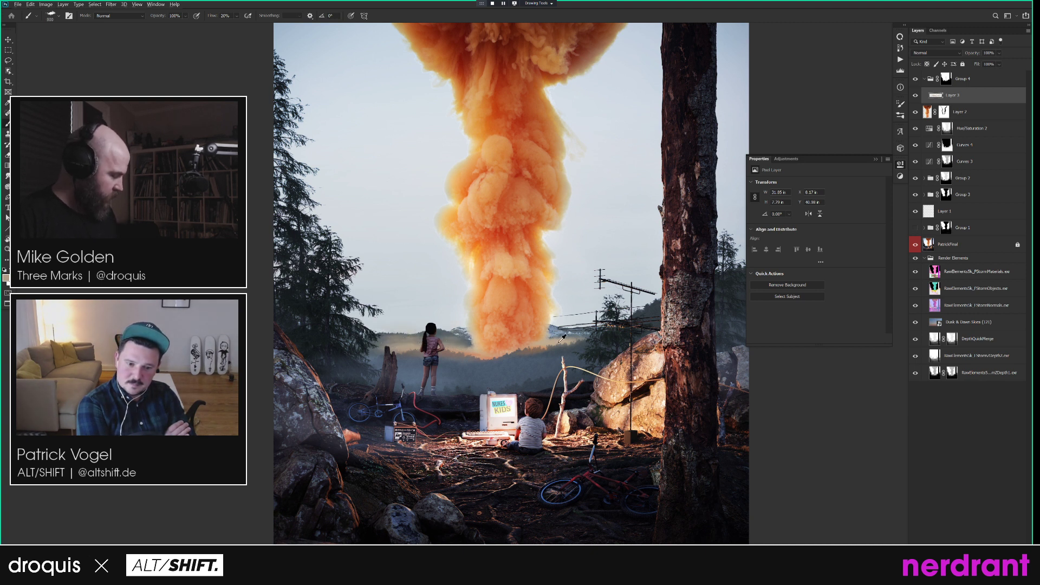
drag(569, 337, 587, 337)
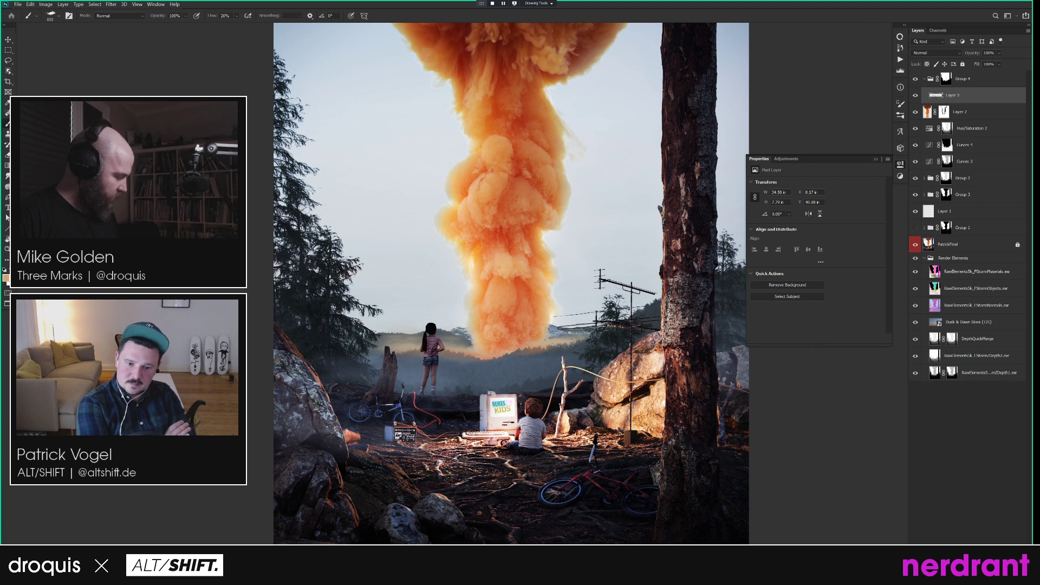
alt+click(514, 315)
key(bracketleft)
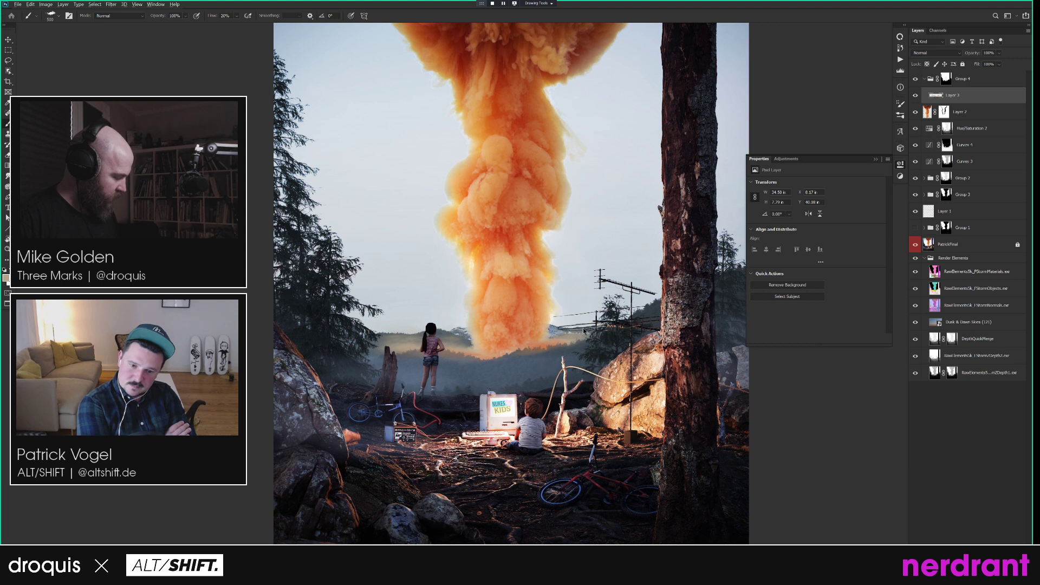
Add a new layer above Group 4 and paint colour sampled from the smoke's lower column around its base.
key(ctrl+shift+alt+n)
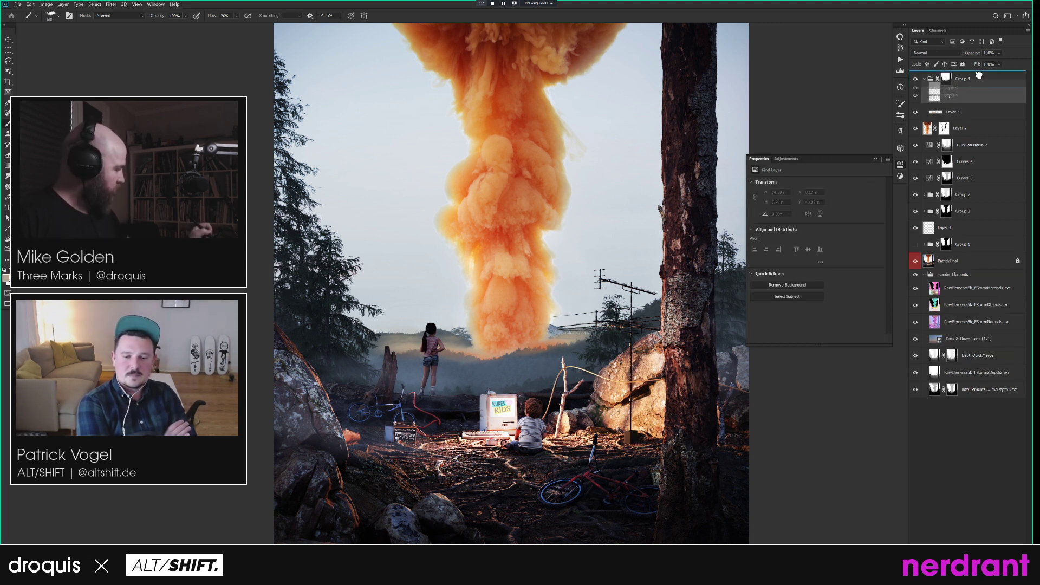
drag(969, 95, 973, 71)
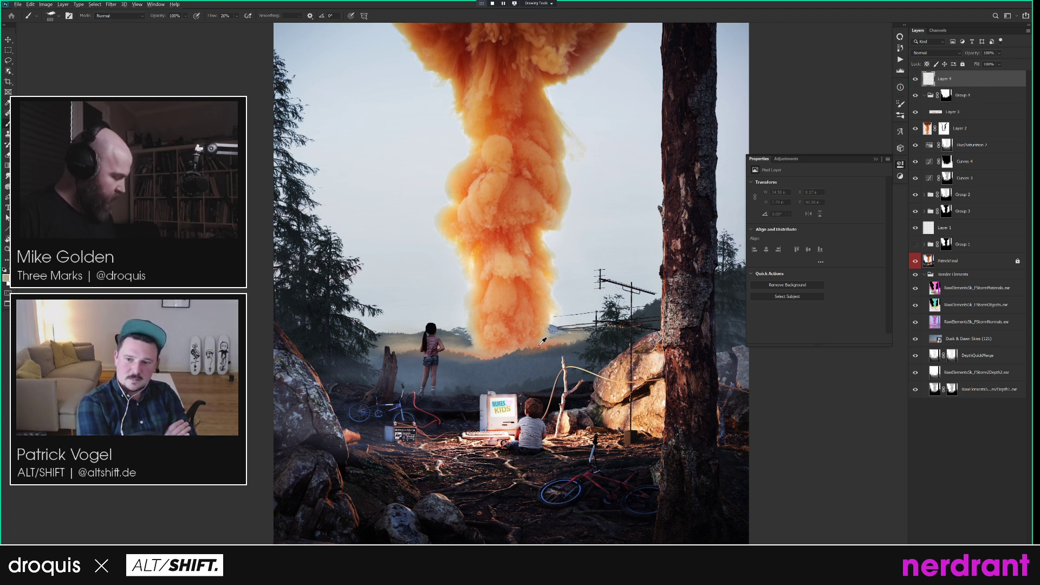
alt+click(489, 329)
key([)
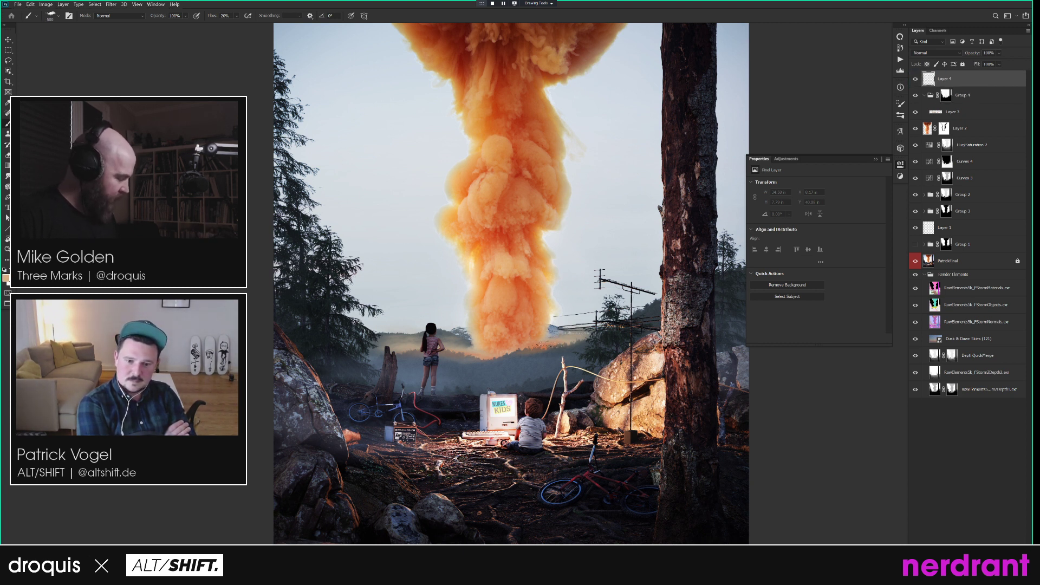
Compare the image with Layer 4 and Group 4 hidden and shown.
click(915, 79)
click(916, 95)
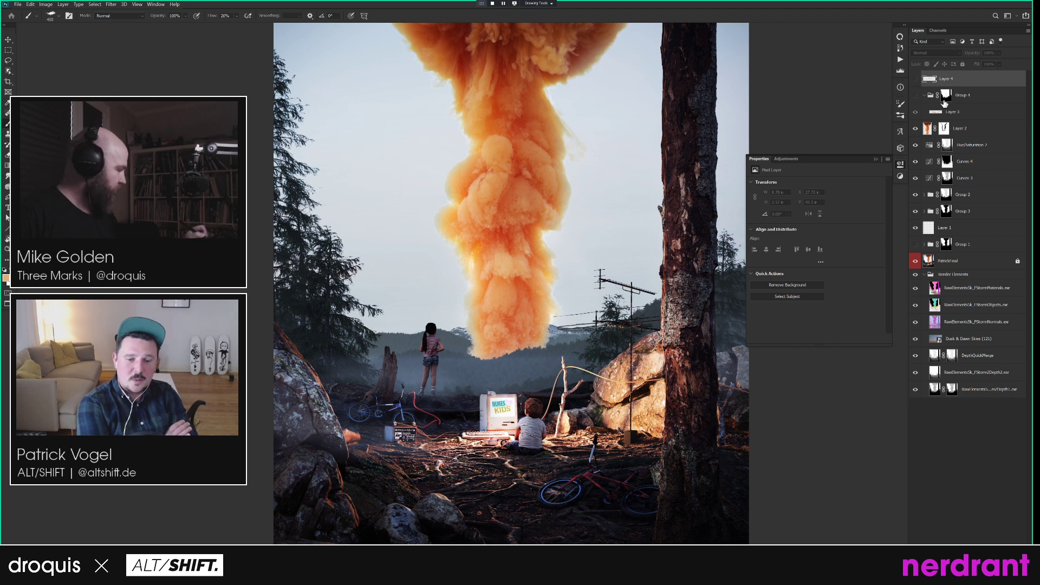
click(923, 80)
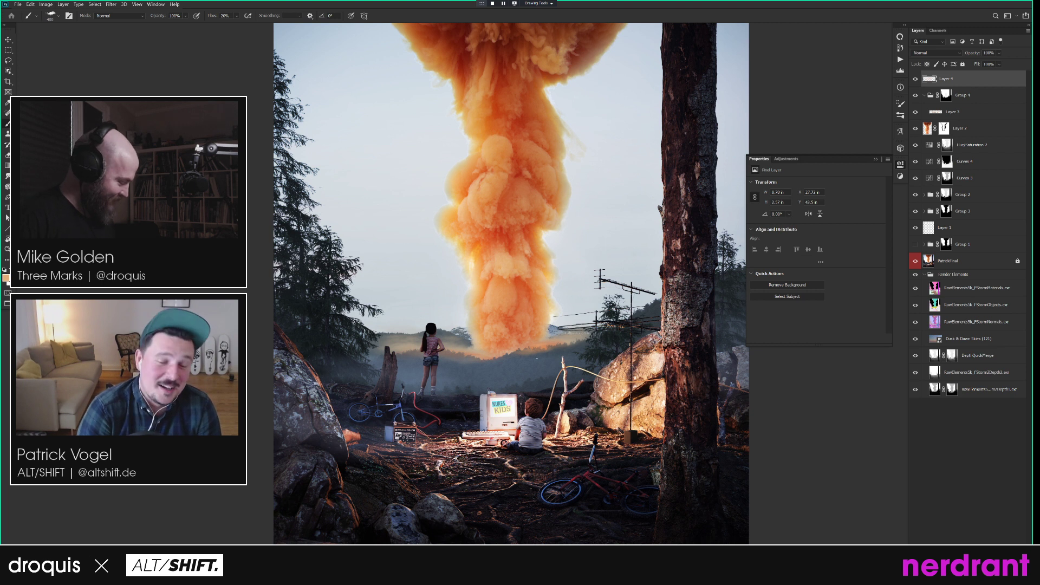
Extend the haze on Layer 4 across the smoke's base towards the standing girl, using a larger brush and a sampled colour.
key(bracketright)
key(bracketright)
click(572, 353)
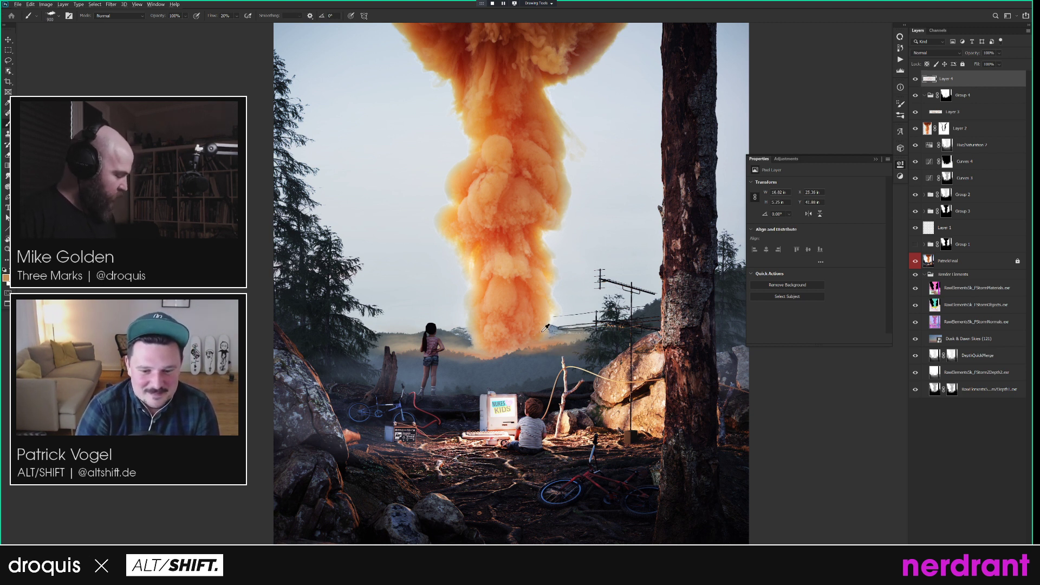
alt+click(476, 347)
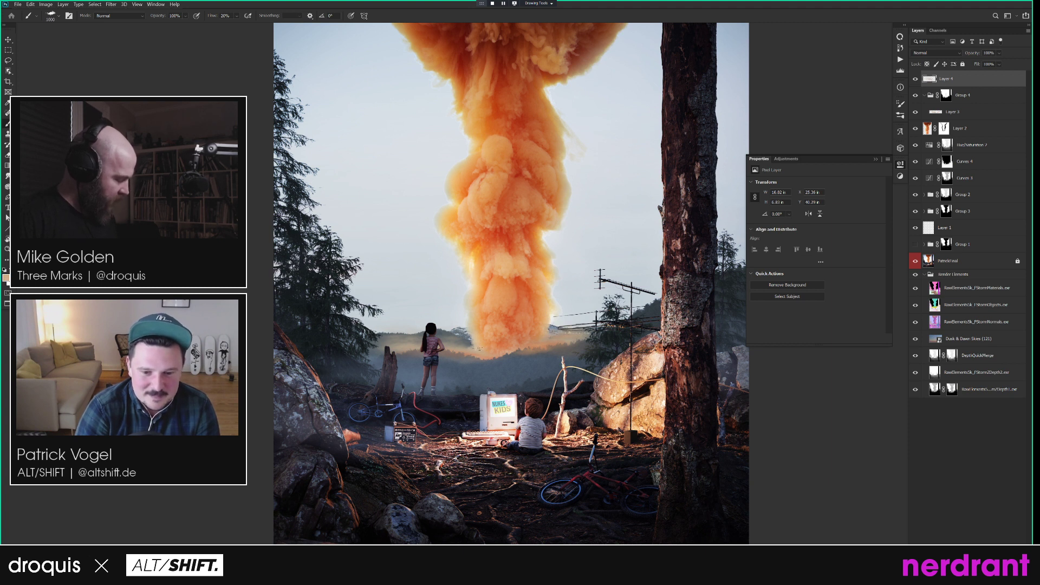
click(448, 349)
click(382, 352)
Paint more haze on Layer 3 over the hills on both sides of the smoke's base, using a sampled colour.
click(938, 111)
alt+click(445, 370)
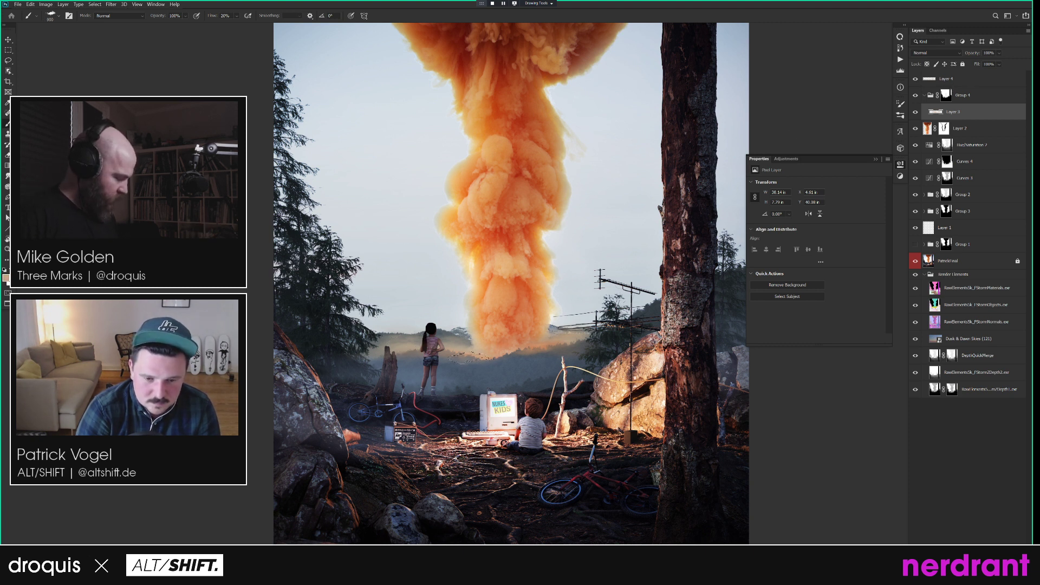
drag(553, 383, 505, 377)
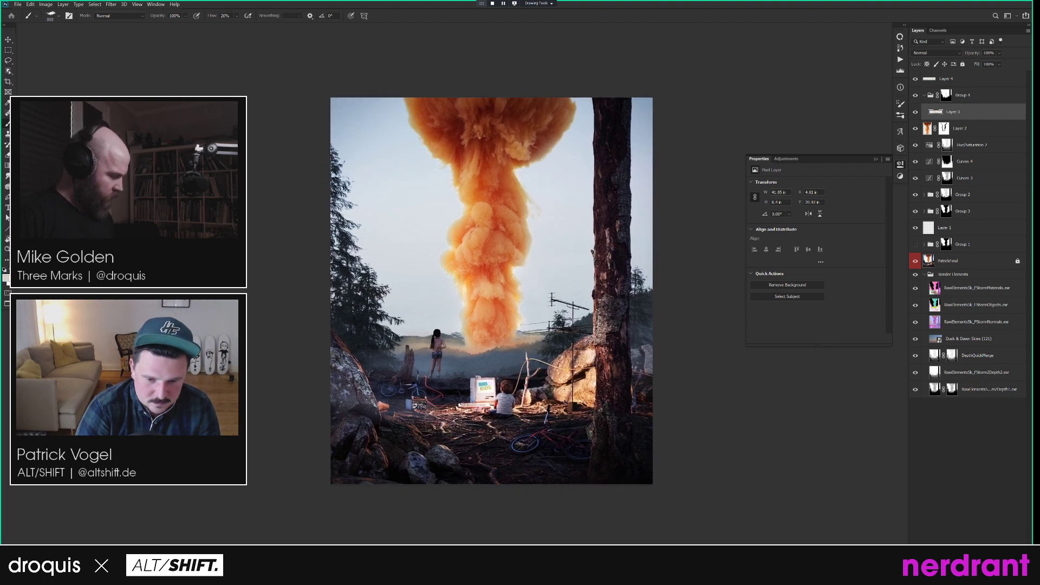
key(bracketleft)
key(bracketright)
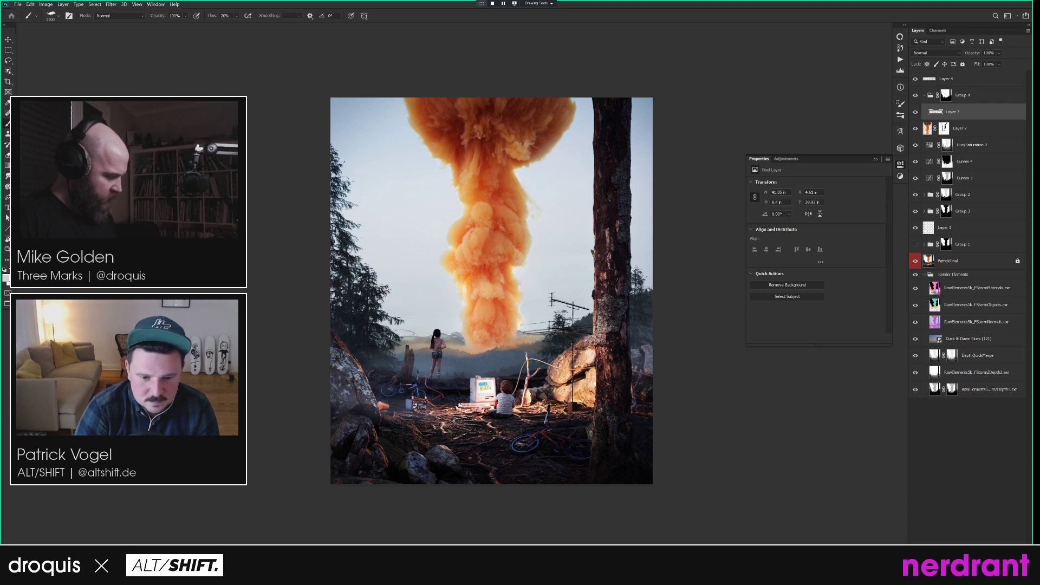
click(580, 329)
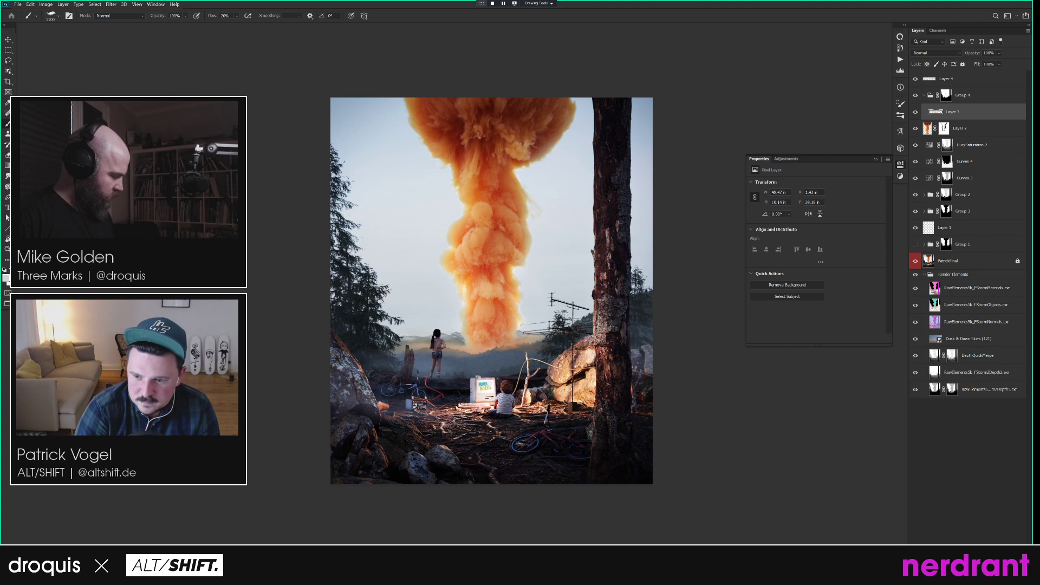
click(455, 332)
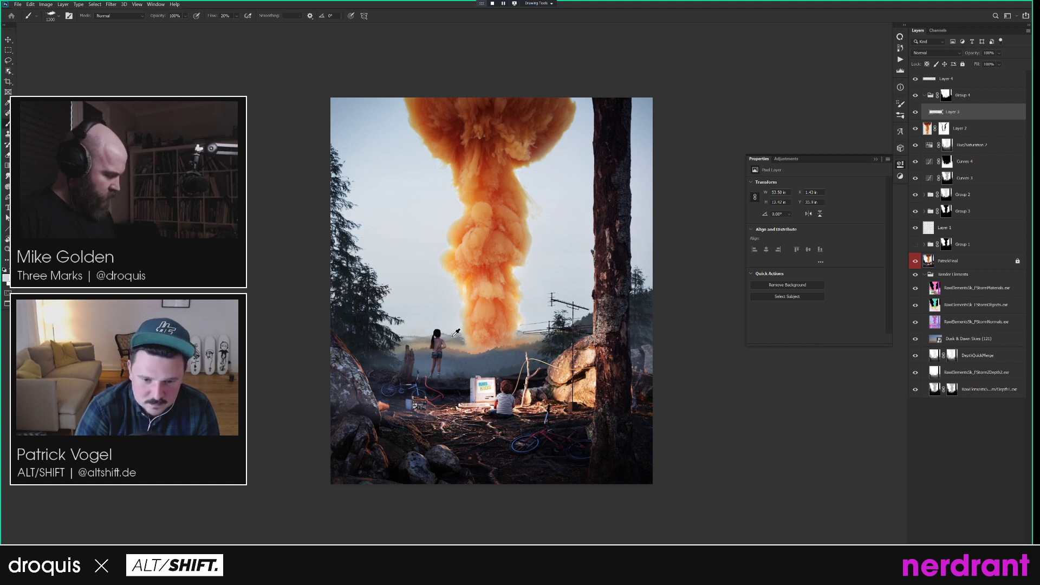
Paint broad haze on Layer 3 above the horizon on both sides of the smoke, with a much larger brush and sampled background colours.
alt+click(453, 336)
key(bracketright)
key(bracketright)
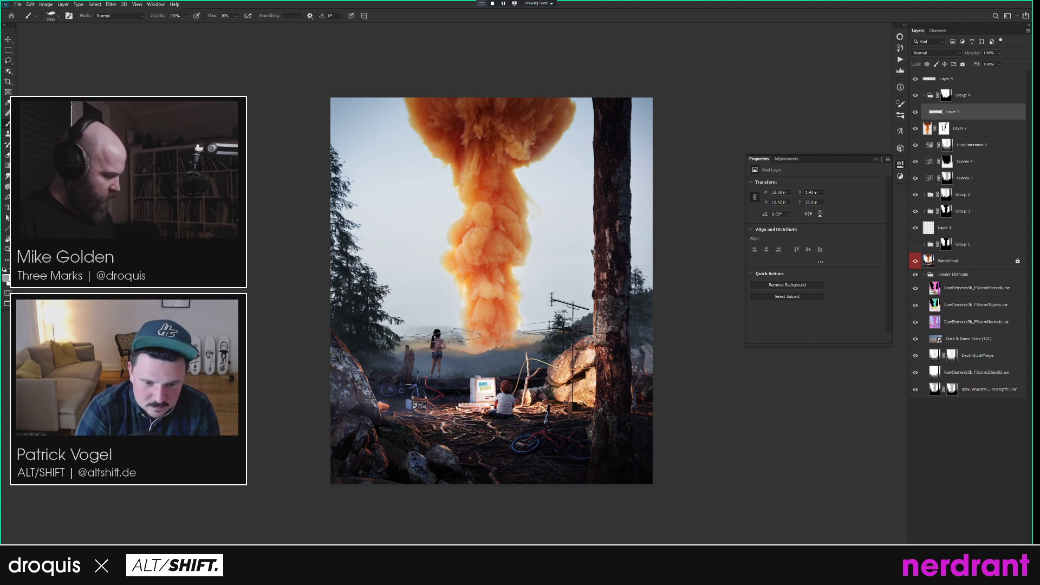
key(bracketright)
key(bracketright)
key(bracketright)
key(bracketright)
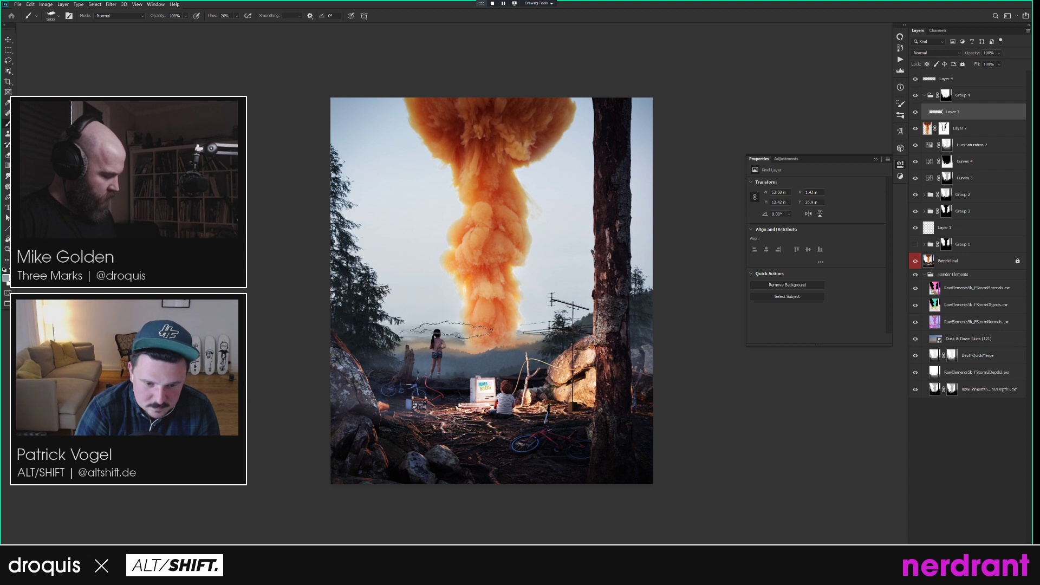
key(bracketright)
key(bracketright)
drag(450, 321, 383, 319)
alt+click(540, 335)
key(bracketright)
alt+click(540, 335)
drag(536, 331, 549, 312)
key(bracketleft)
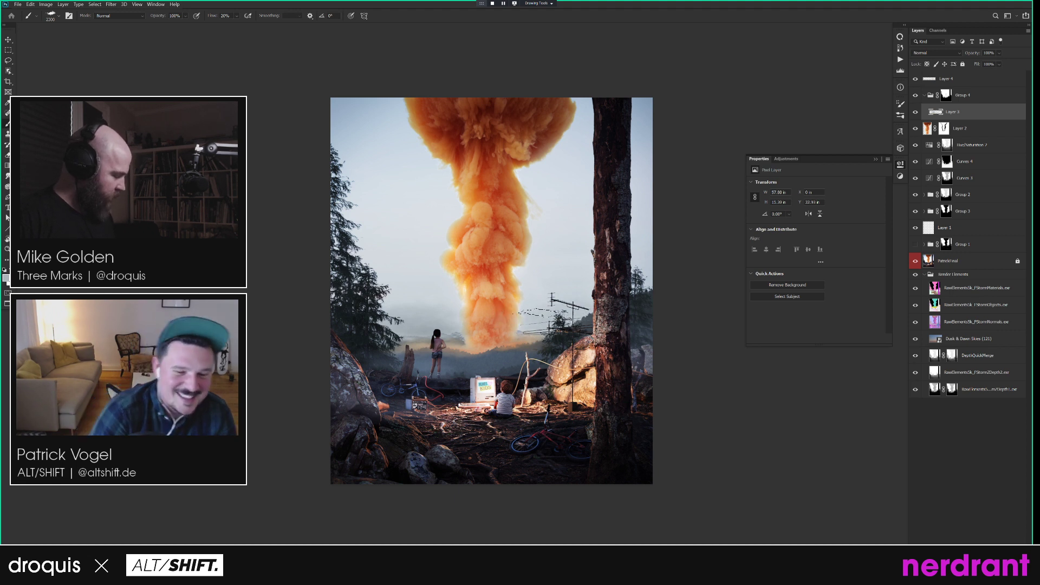
On Layer 4, paint over the right edge of the smoke's lower column with a much smaller brush, raising the flow to 100%.
click(977, 80)
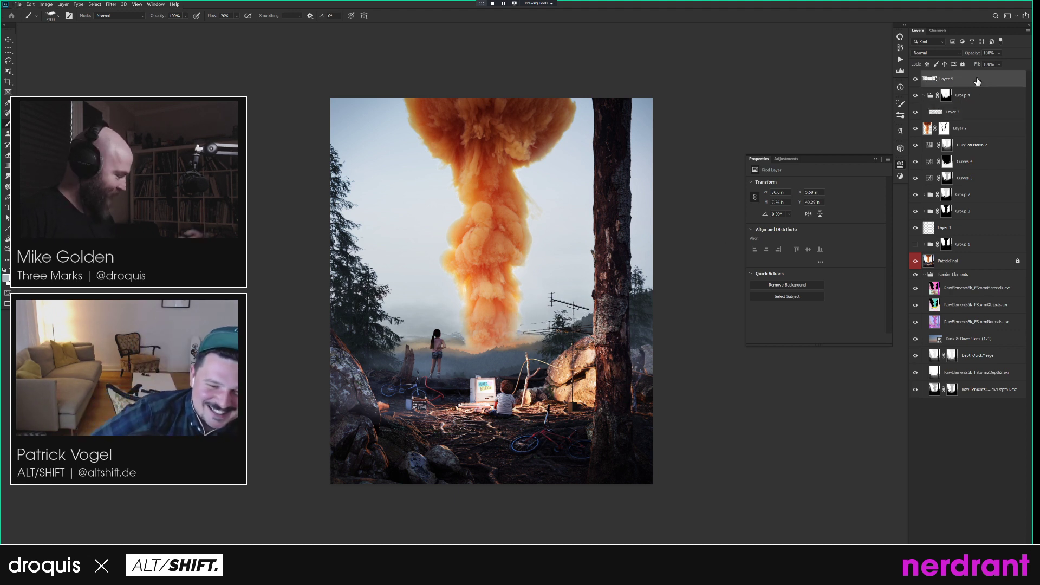
ctrl+click(528, 308)
key(bracketleft)
key(bracketleft)
key(bracketleft)
key(bracketleft)
key(bracketleft)
key(bracketleft)
key(bracketleft)
key(bracketleft)
key(bracketleft)
key(bracketleft)
key(bracketleft)
key(bracketleft)
key(bracketleft)
key(bracketleft)
key(bracketleft)
key(bracketleft)
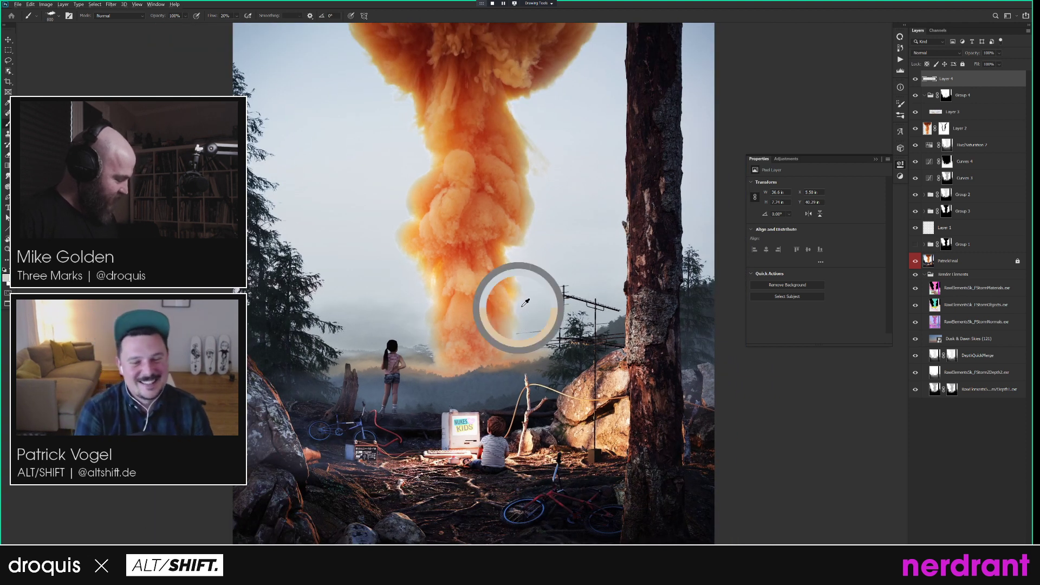
key(bracketleft)
click(519, 309)
drag(216, 17, 303, 41)
alt+click(524, 308)
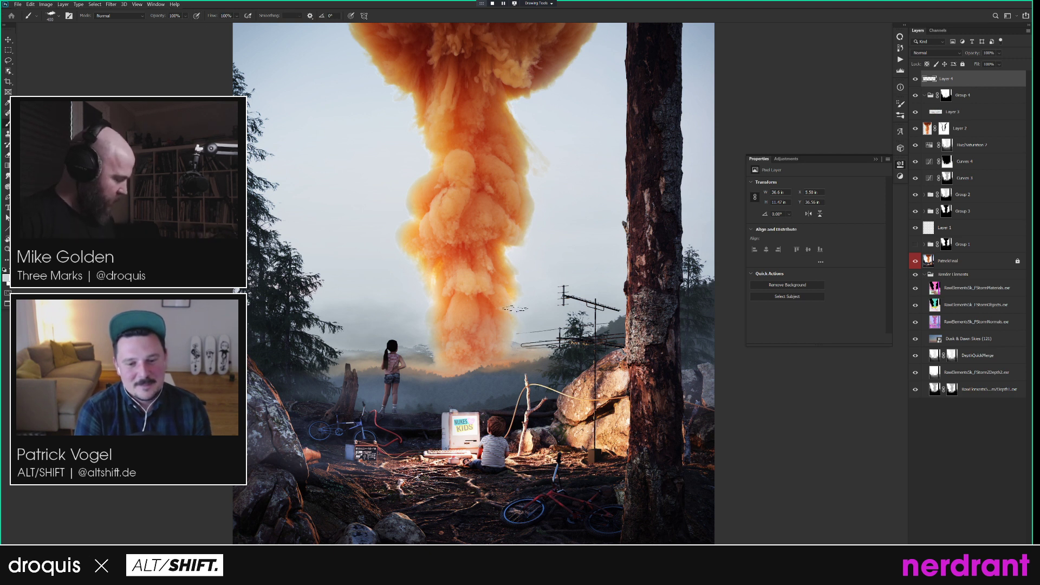
Paint over the stray wisp beside the smoke column's upper right edge on Layer 4, adjusting the brush size between strokes.
click(549, 163)
key(bracketleft)
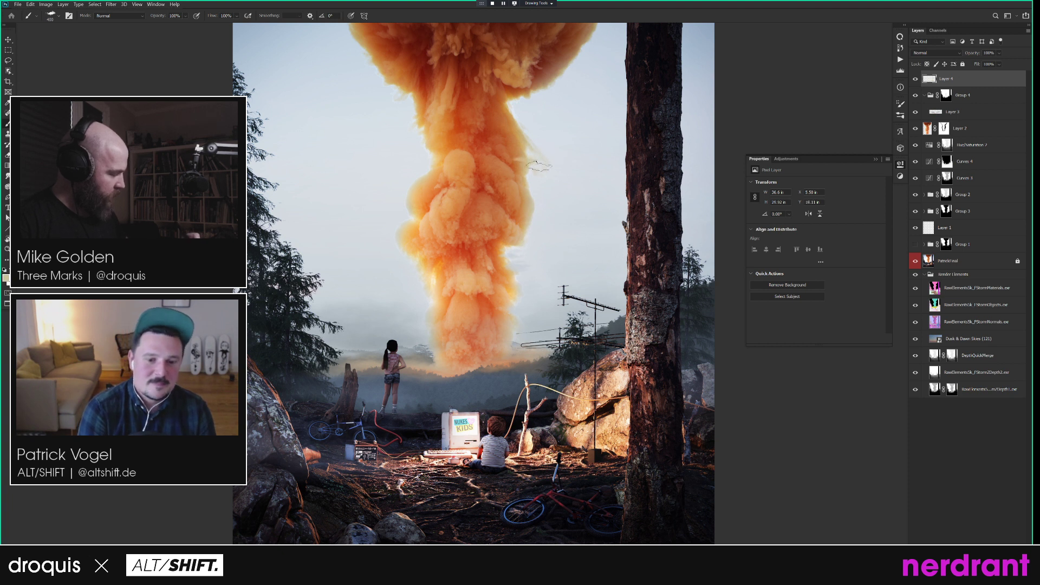
click(550, 169)
key(bracketright)
click(542, 155)
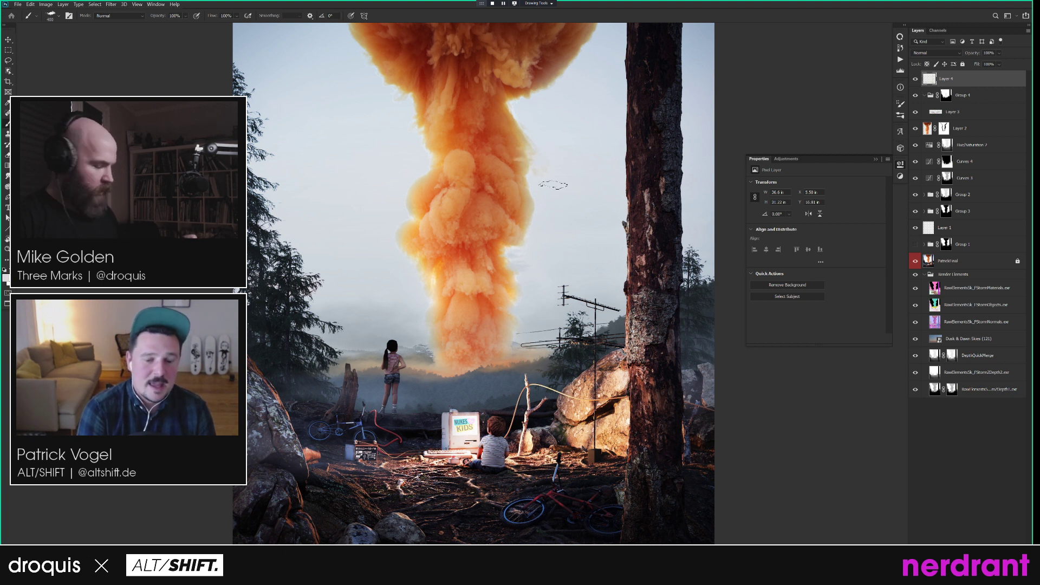
With the flow at 50%, touch up both edges of the smoke column on Layer 4 using sampled smoke and sky colours.
key(bracketleft)
alt+click(520, 143)
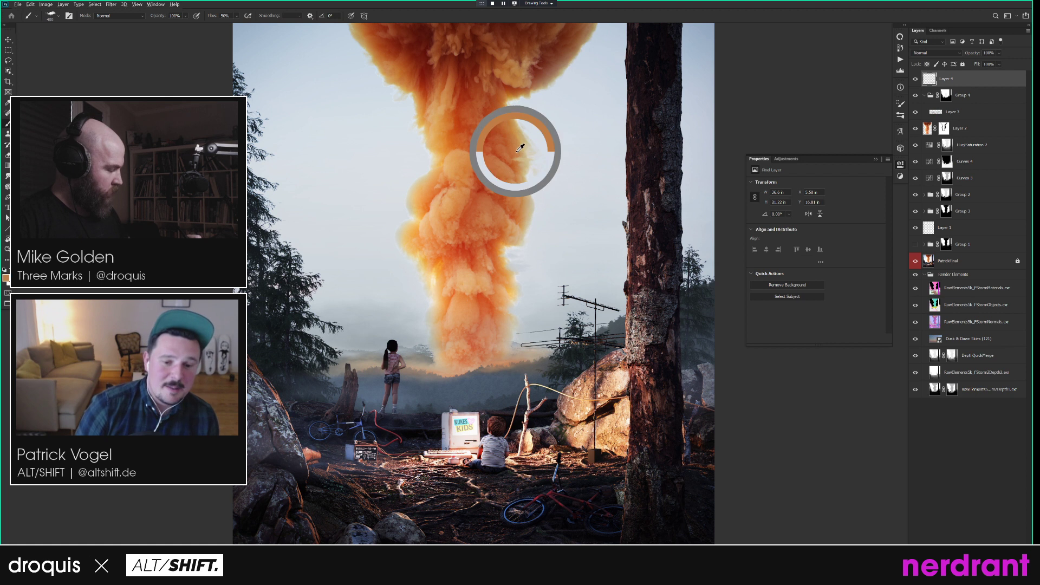
drag(557, 187, 552, 208)
alt+click(402, 181)
key(bracketleft)
key(bracketright)
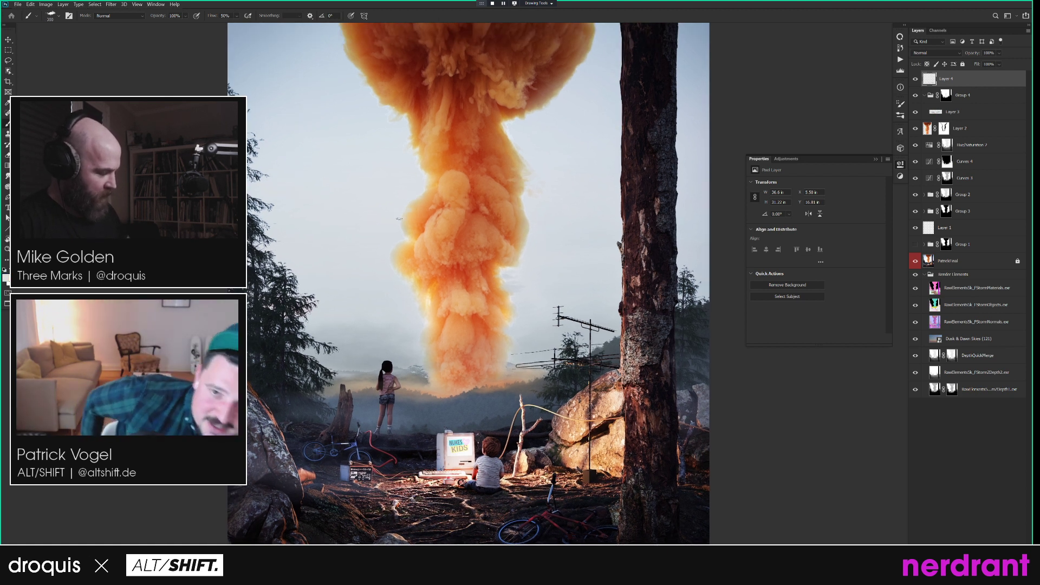
alt+click(388, 268)
drag(487, 224, 476, 196)
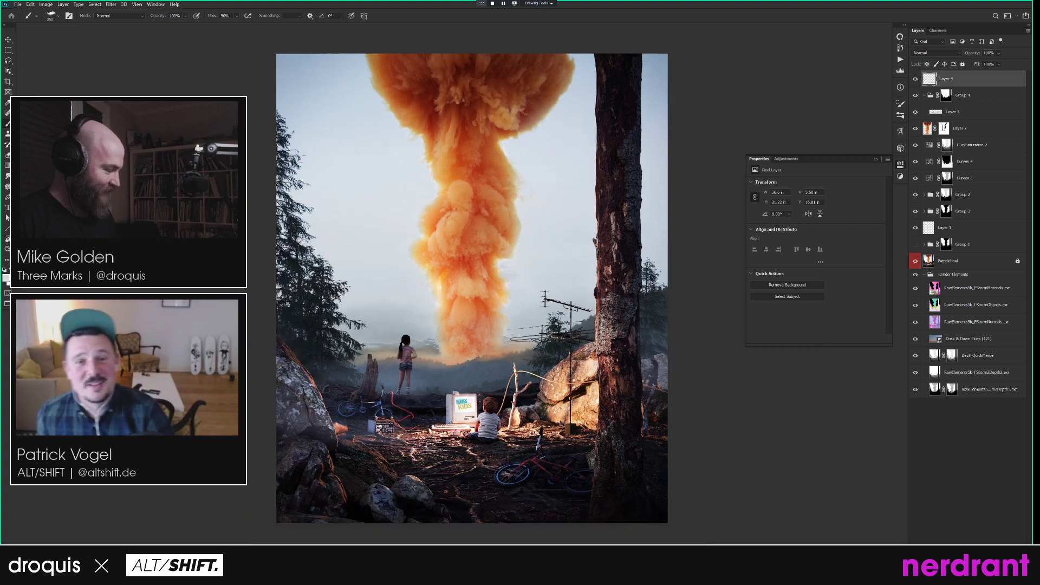
Enlarge the brush and paint over the left edge of the smoke's cap on Layer 4 with a sampled colour.
alt+click(380, 85)
key(bracketright)
key(bracketright)
key(bracketright)
key(bracketright)
click(390, 58)
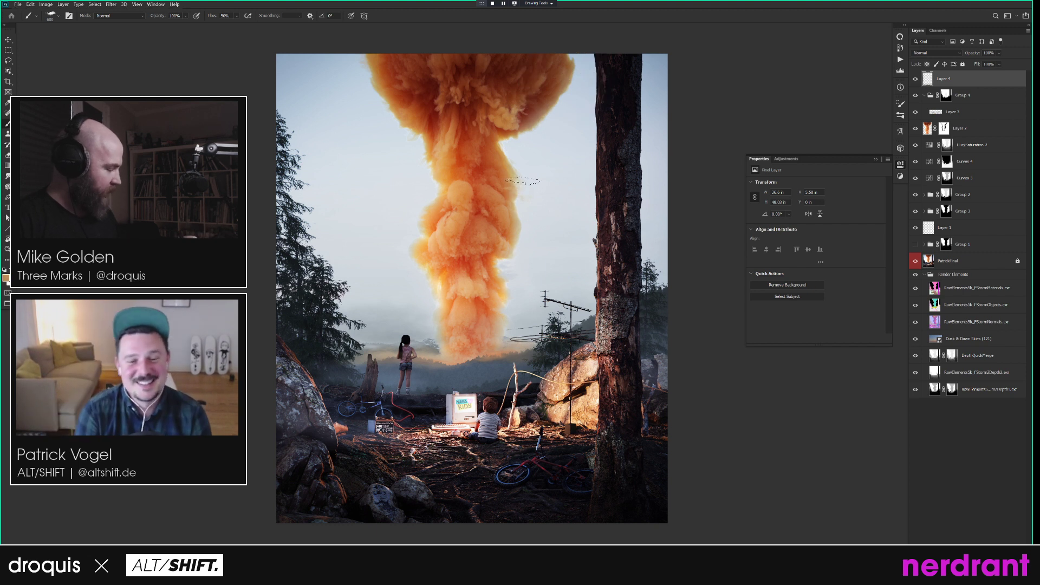
Sample colour at the column's right edge, switch to a larger textured brush preset, and undo the last stroke.
alt+click(510, 168)
key(bracketleft)
key(bracketleft)
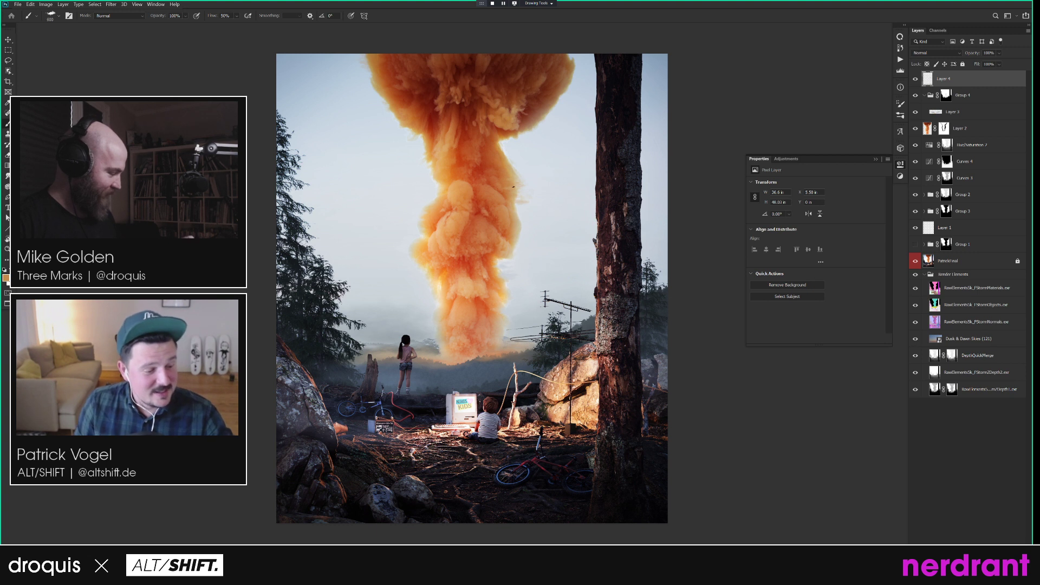
right_click(510, 211)
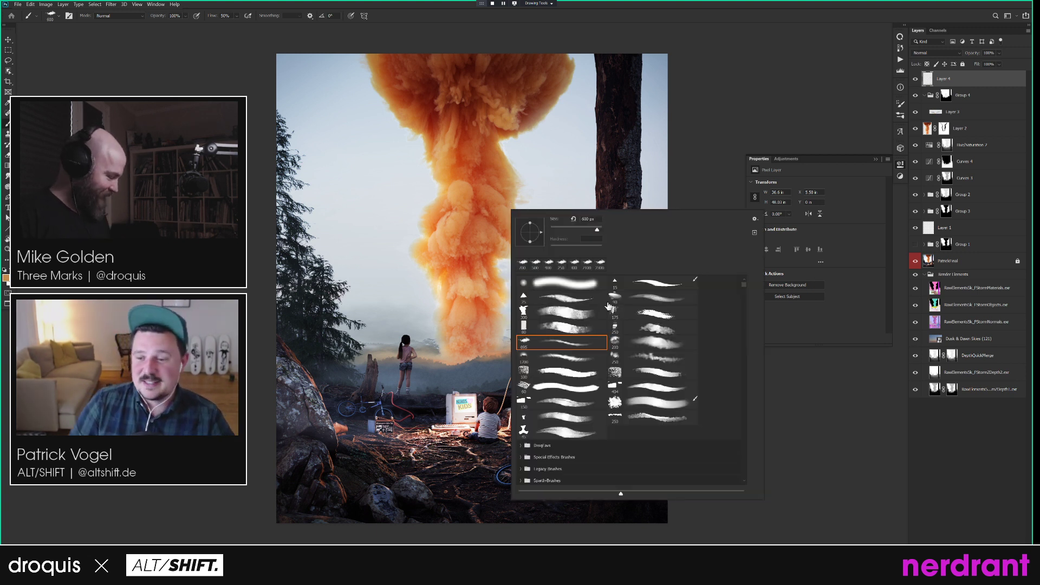
double_click(559, 356)
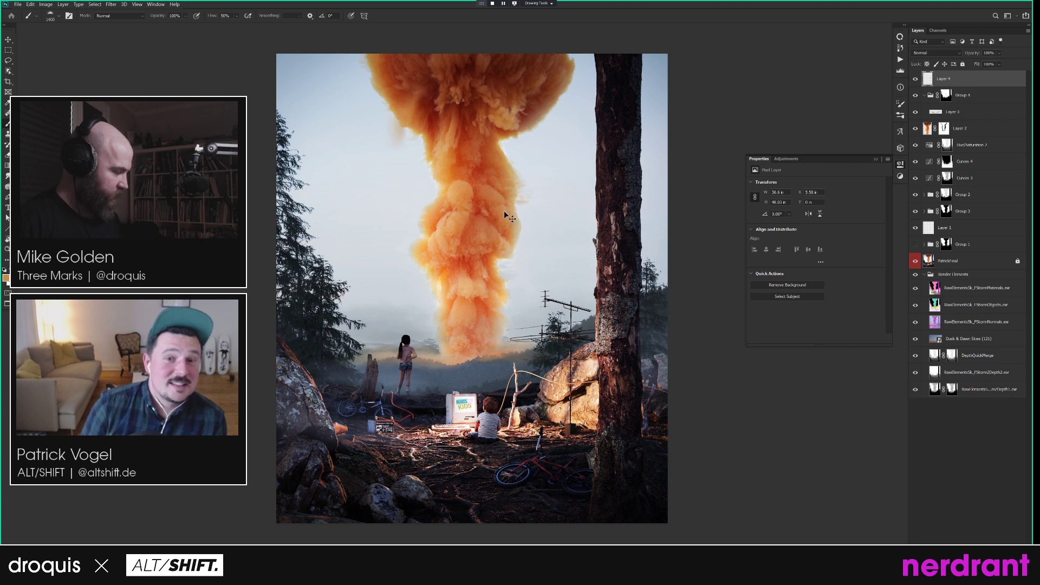
key(ctrl+z)
key(bracketleft)
Paint warm haze around the smoke's base on Layer 3, using a 1500 px brush and orange sampled from the lower column.
alt+click(436, 85)
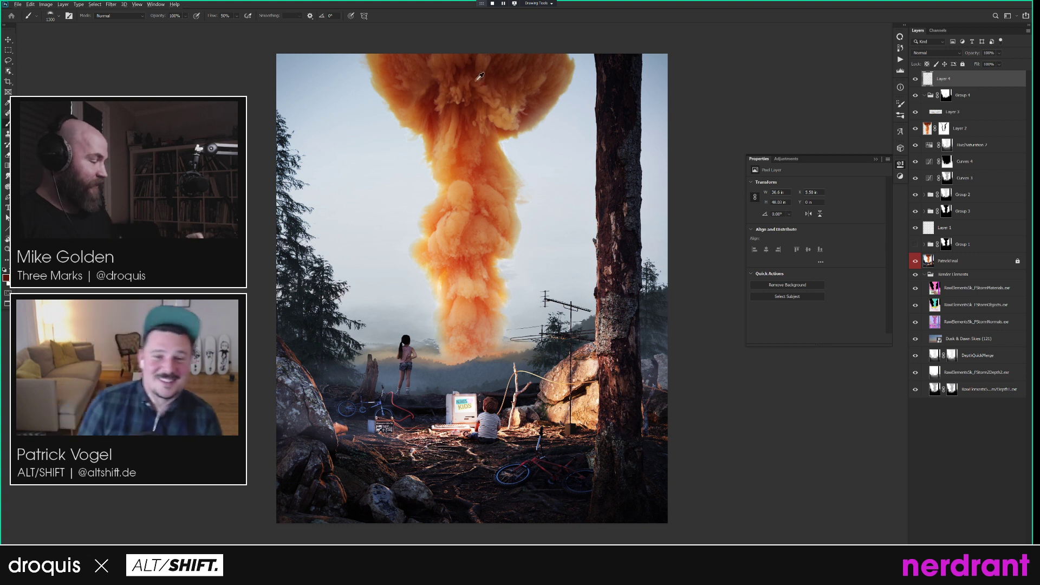
key(bracketright)
key(bracketright)
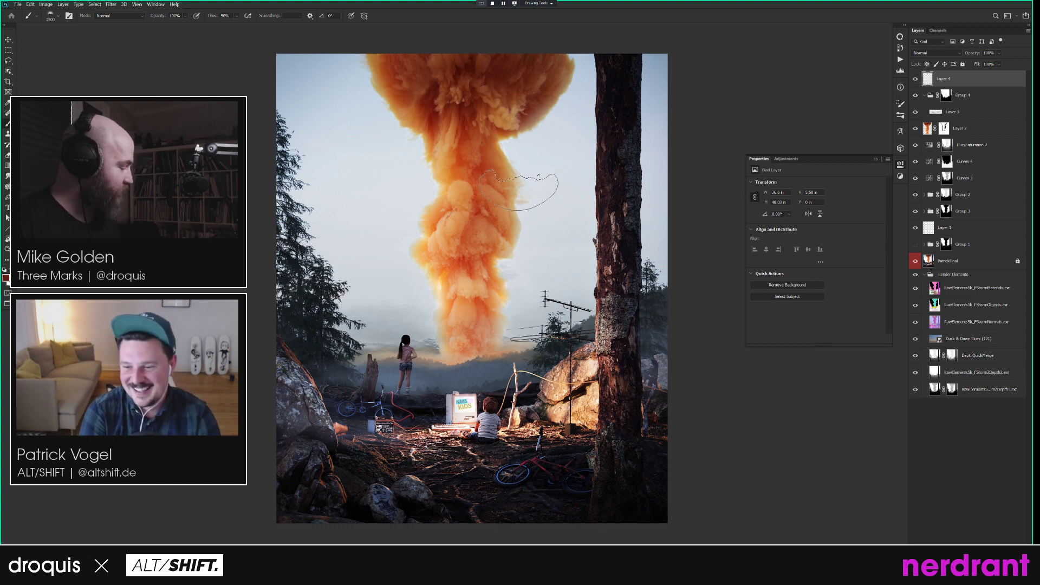
alt+click(479, 330)
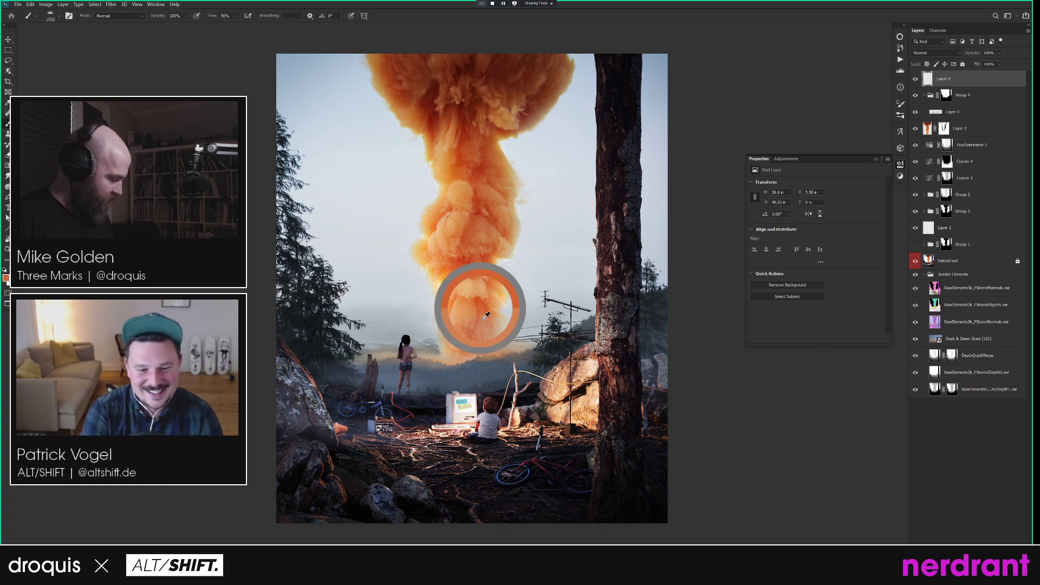
click(947, 113)
alt+click(466, 314)
drag(427, 368, 434, 362)
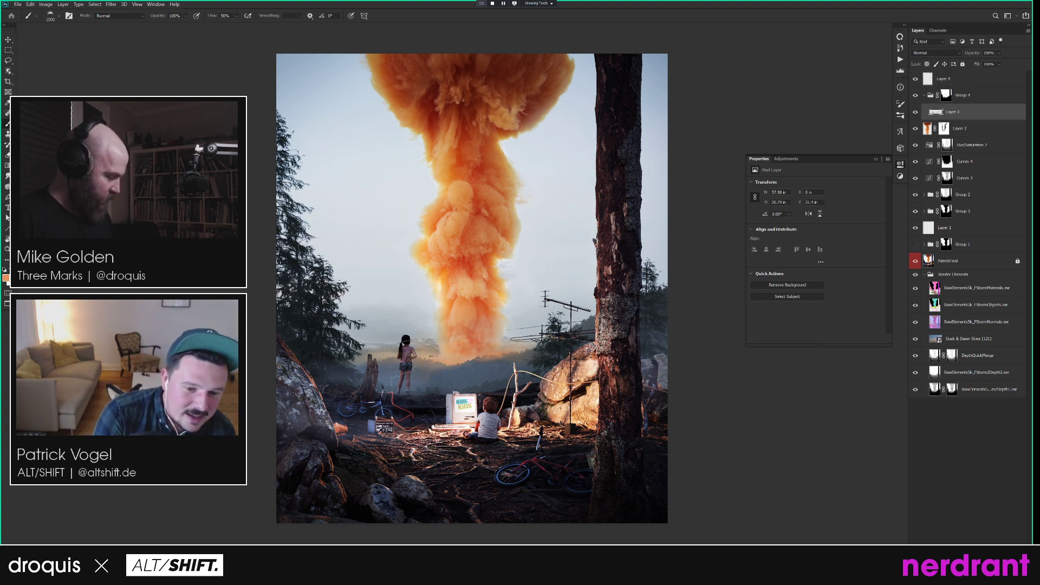
Paint haze on Layer 3 over the hills right of the smoke and behind the standing girl, resampling the colour for each side.
alt+click(513, 348)
key([)
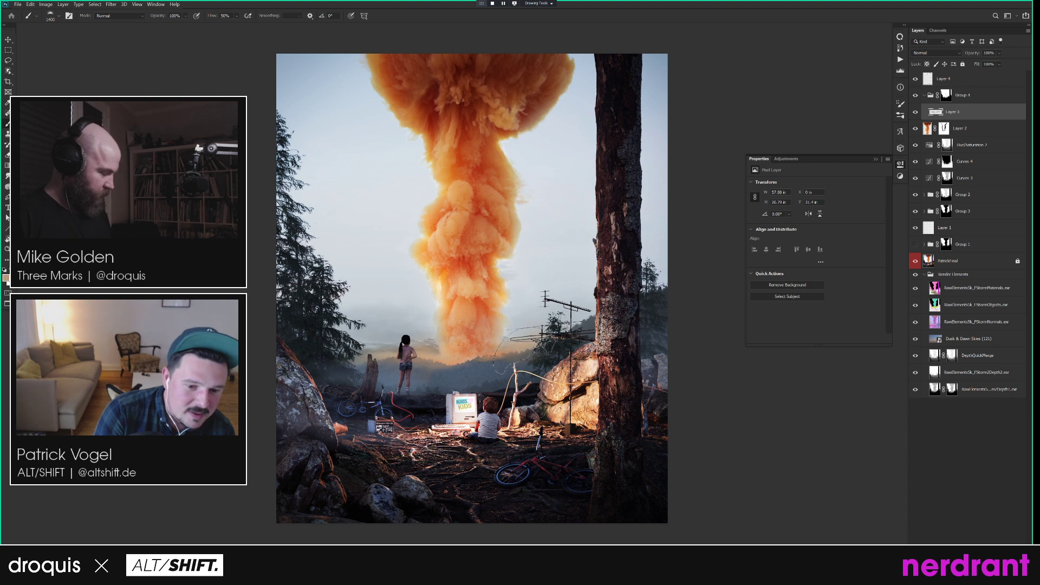
alt+click(416, 327)
key(])
key(])
drag(356, 349, 375, 340)
Inspect Group 4's mask on its own against the full image.
click(976, 79)
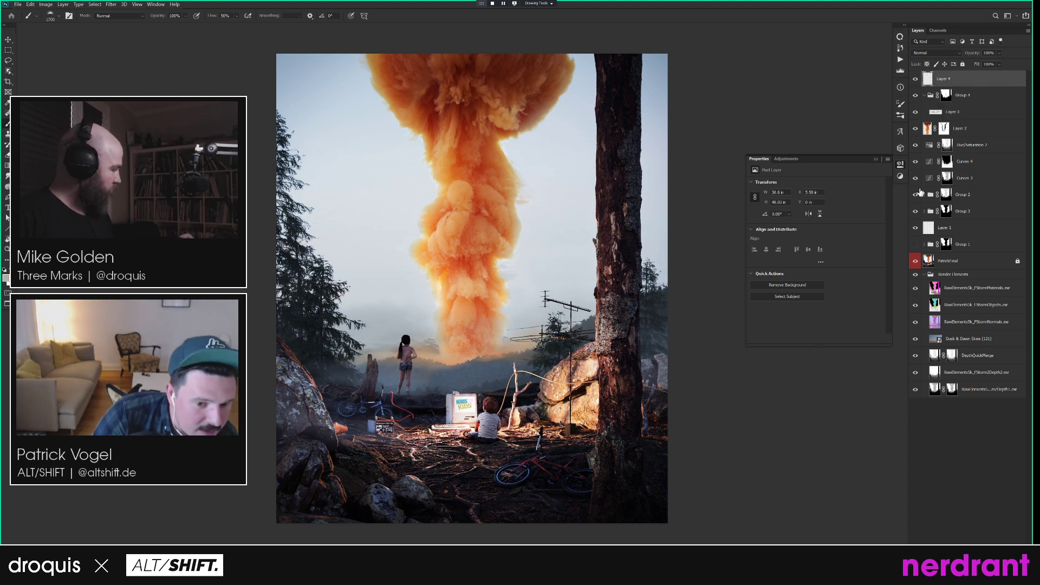
alt+click(946, 97)
alt+click(947, 96)
alt+click(948, 97)
alt+click(948, 97)
Add a new layer above Layer 3 inside Group 4 and paint haze over the lower-left trees with colour sampled from the sky.
click(974, 116)
key(ctrl+alt+shift+n)
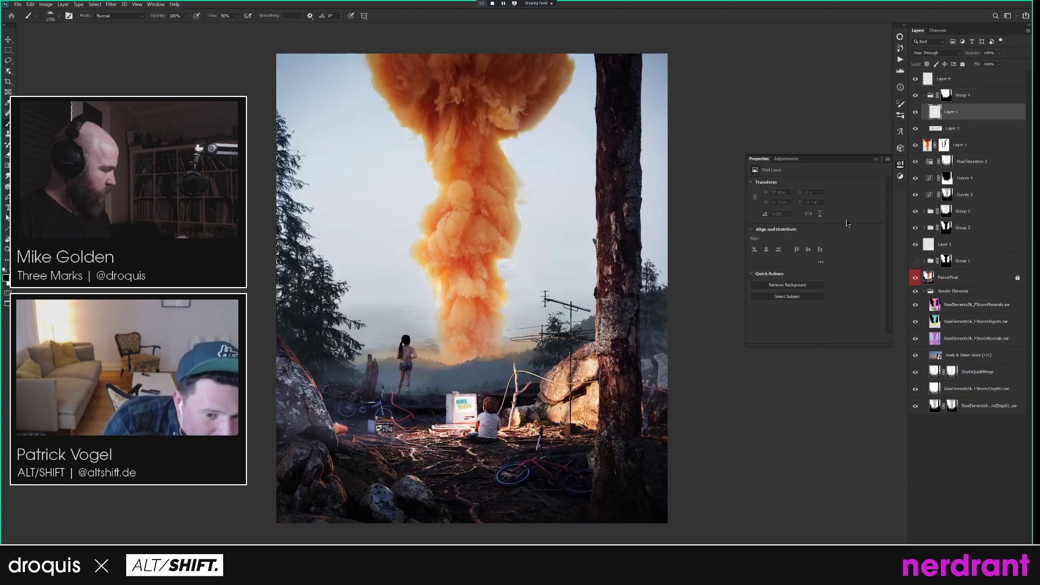
alt+click(396, 256)
drag(356, 364, 347, 360)
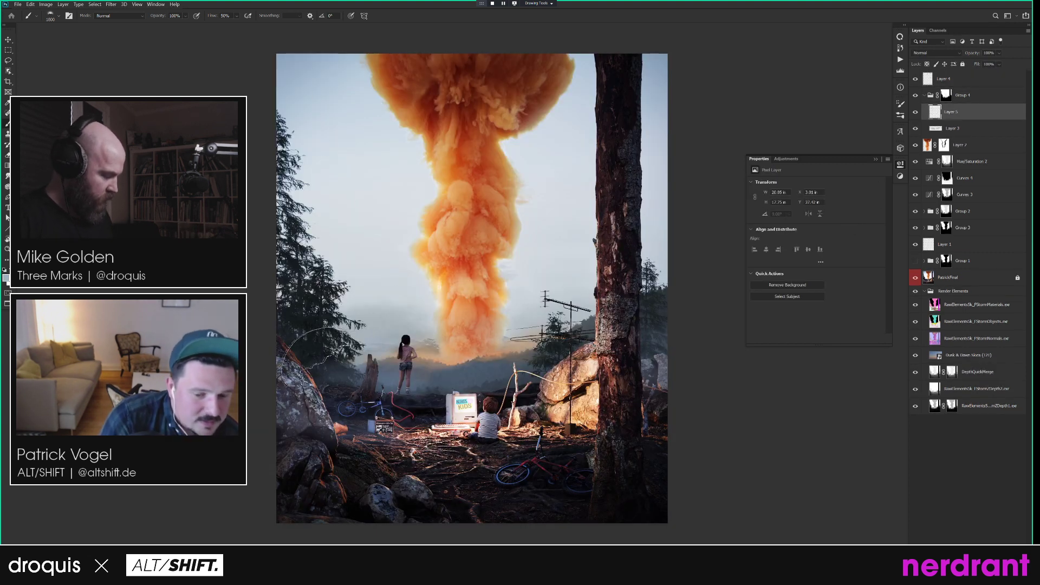
scroll(529, 416, down, 2)
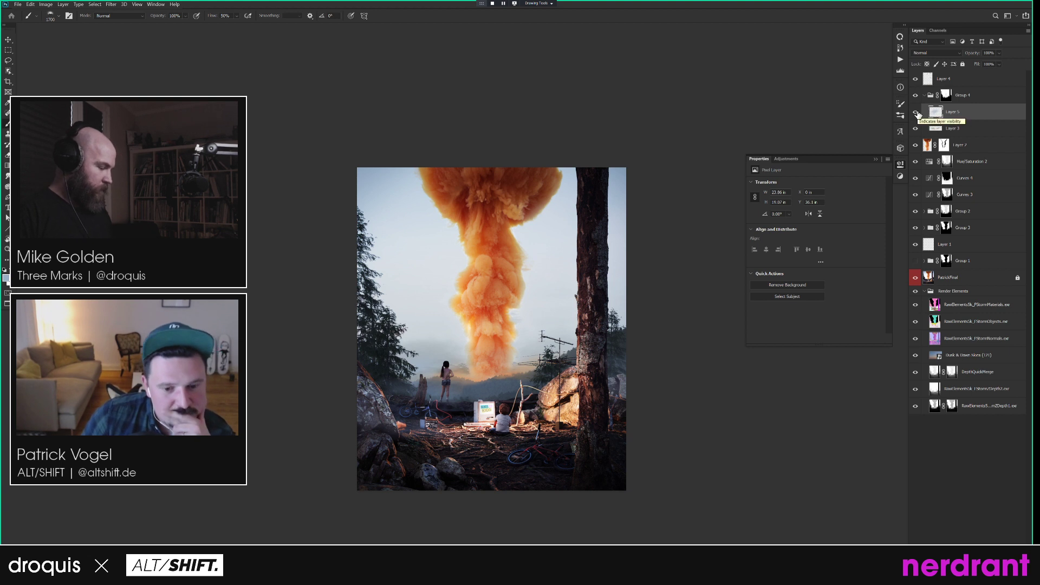
Add a Curves adjustment above Layer 4 and darken the image by lowering the white output and the midtones.
click(955, 79)
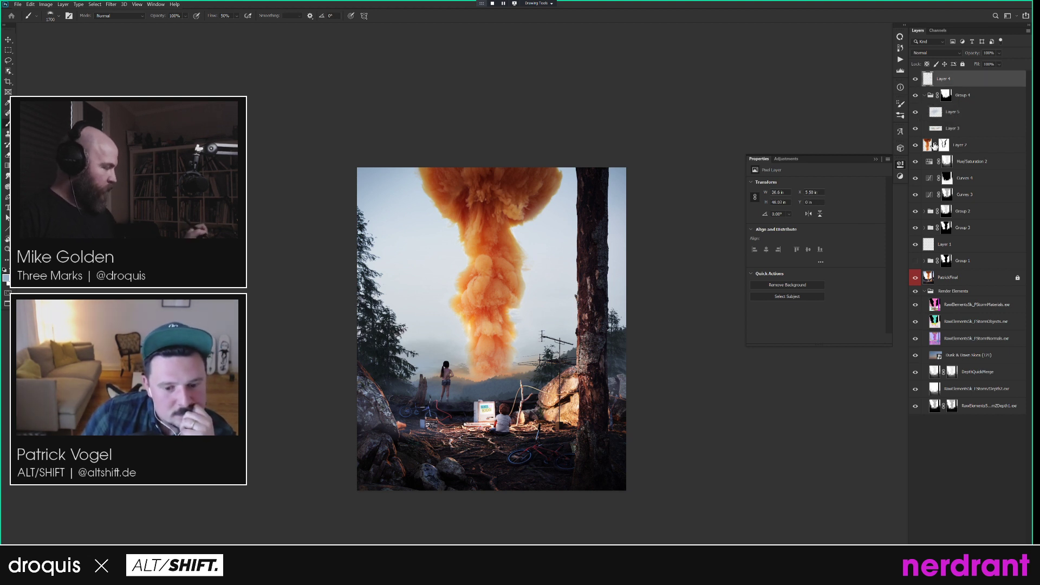
key(ctrl+shift+m)
key(Return)
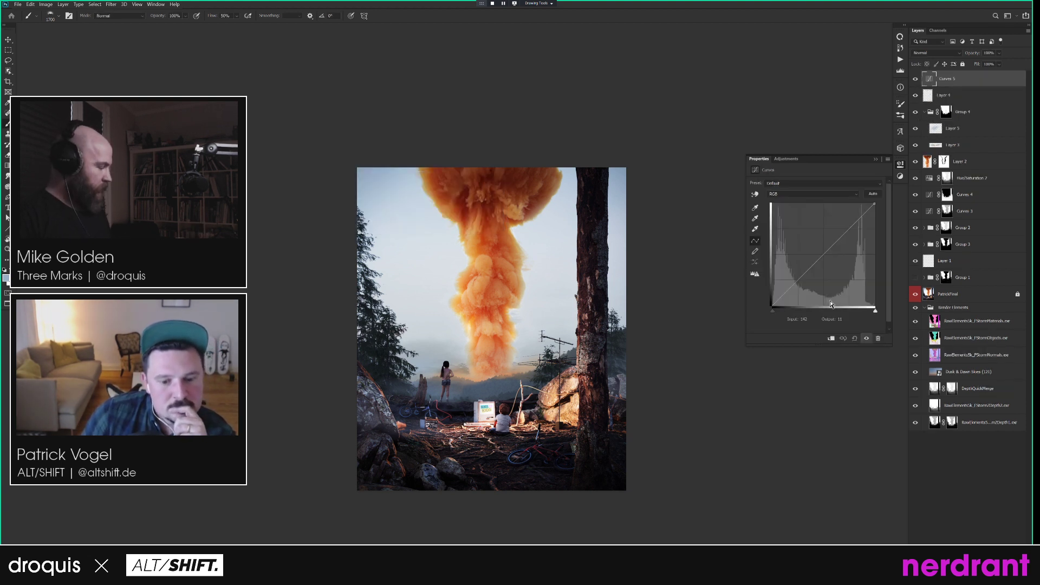
drag(876, 211, 875, 235)
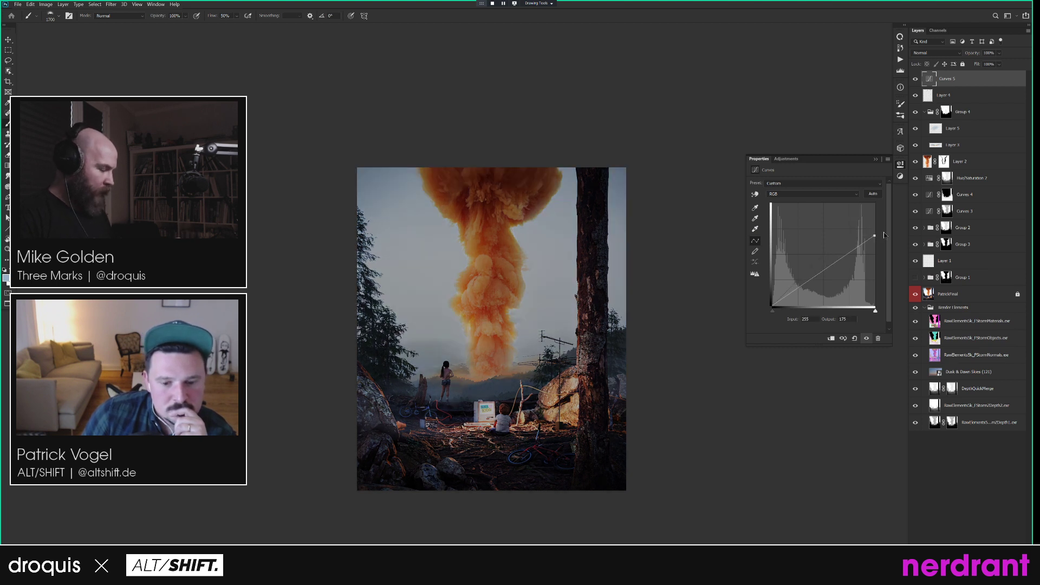
mouse_move(827, 277)
mouse_down()
mouse_move(835, 275)
mouse_move(825, 275)
mouse_up()
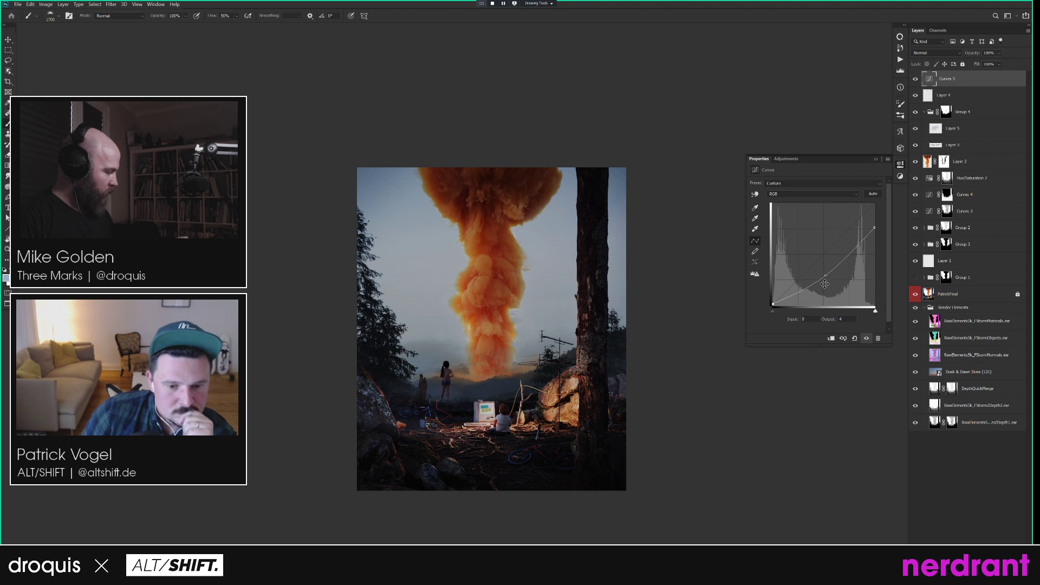
Inspect the red, green and blue channels individually, return to the full-colour image, and show the top Curves adjustment.
click(938, 30)
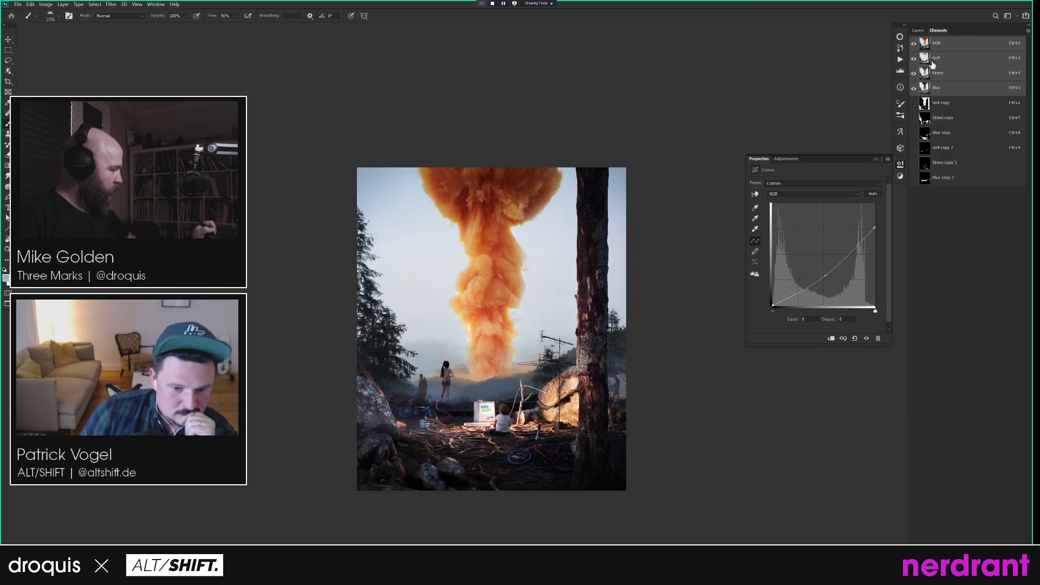
click(928, 58)
click(928, 72)
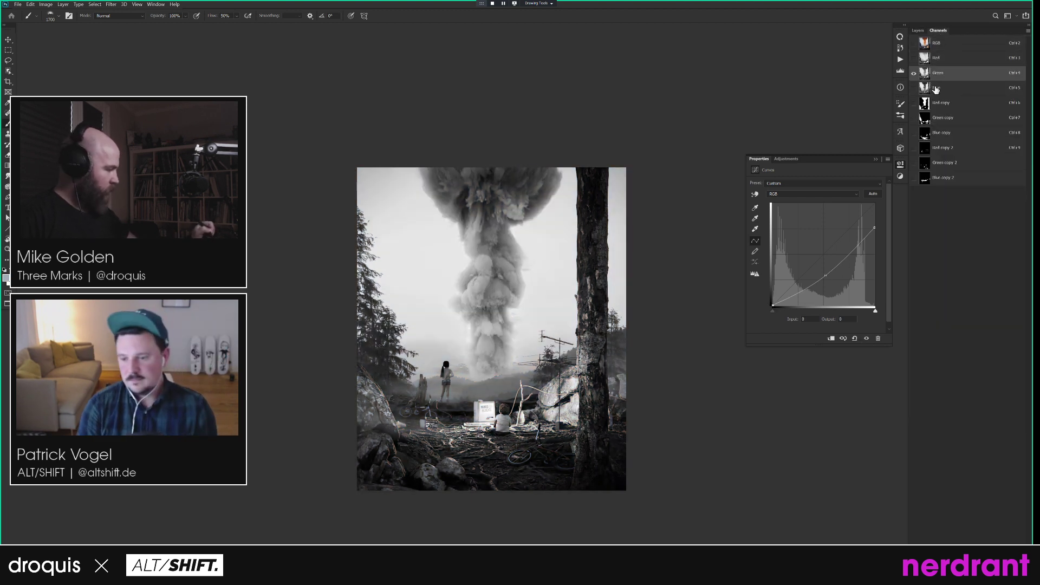
click(936, 89)
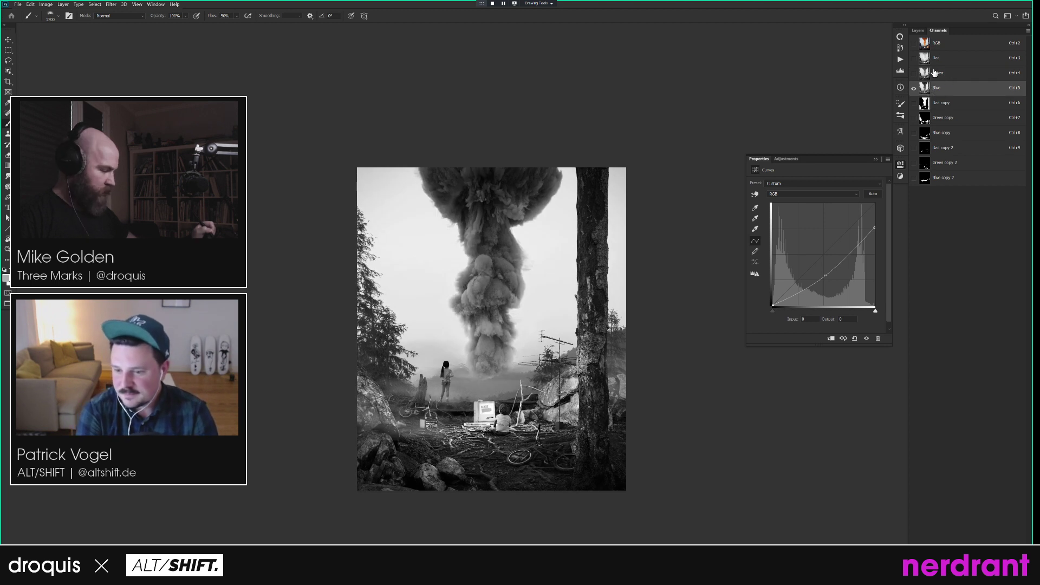
click(927, 44)
click(924, 30)
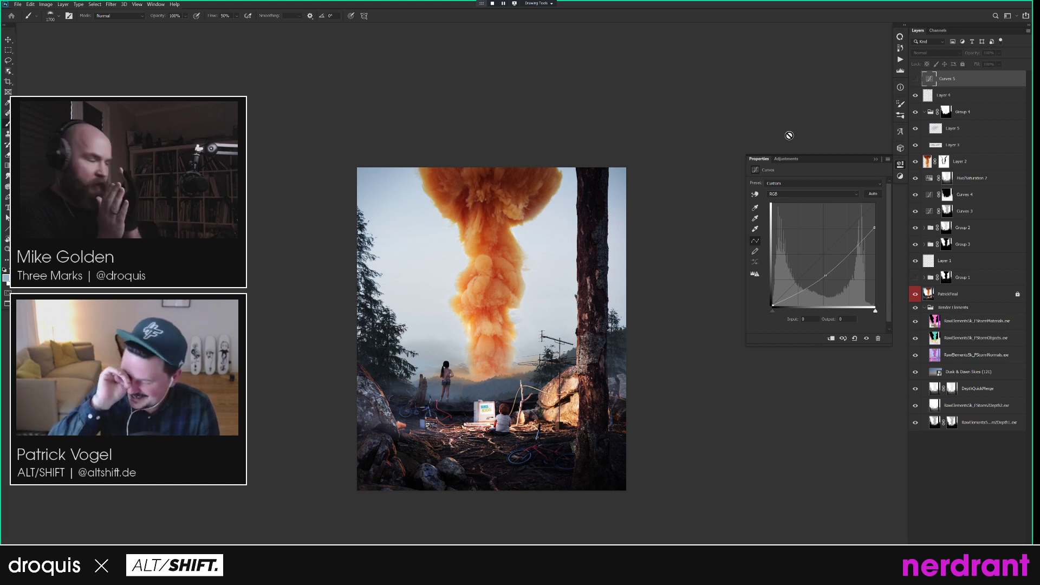
click(915, 79)
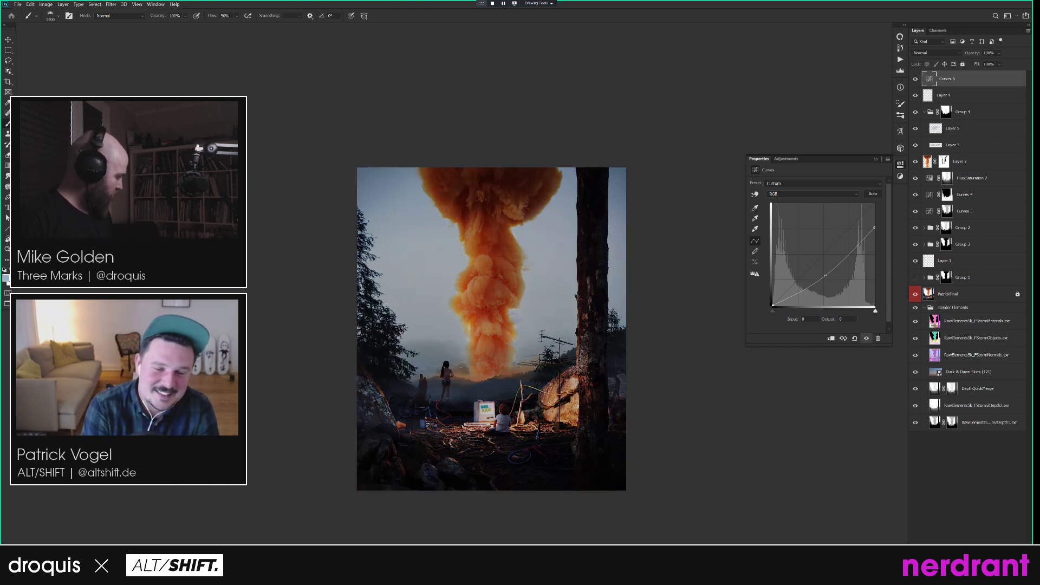
Add a black mask to the top Curves adjustment and set up an enlarged soft round brush with white as the painting colour.
alt+click(959, 560)
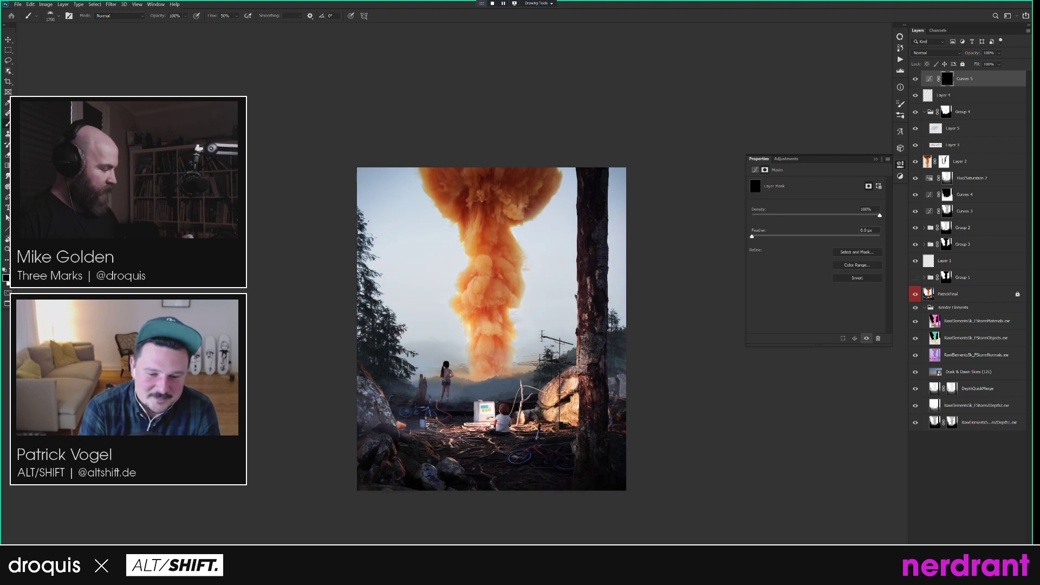
right_click(564, 259)
click(634, 331)
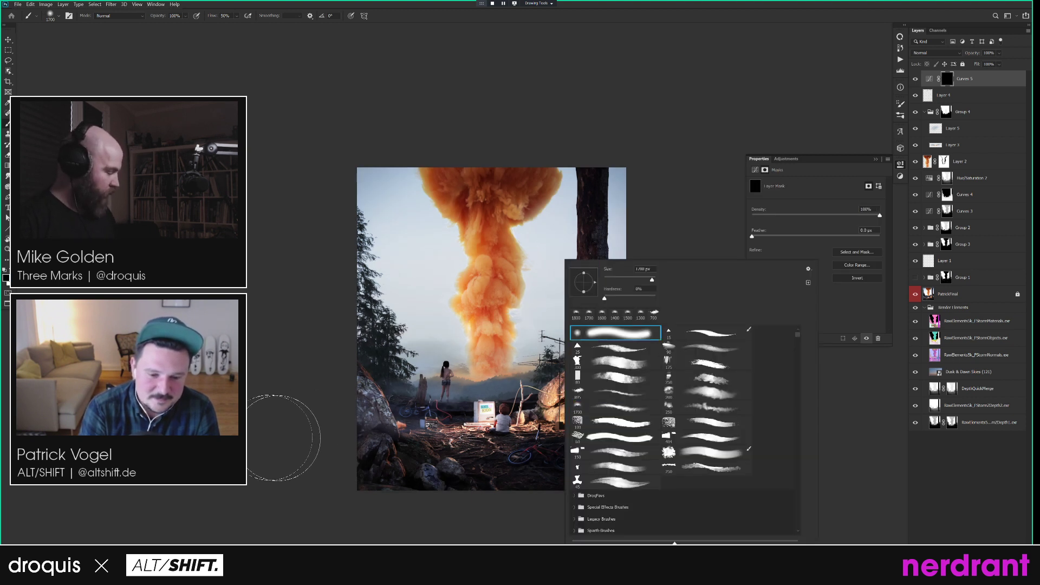
click(303, 434)
key(x)
key(bracketright)
key(bracketright)
key(bracketright)
key(bracketright)
key(bracketright)
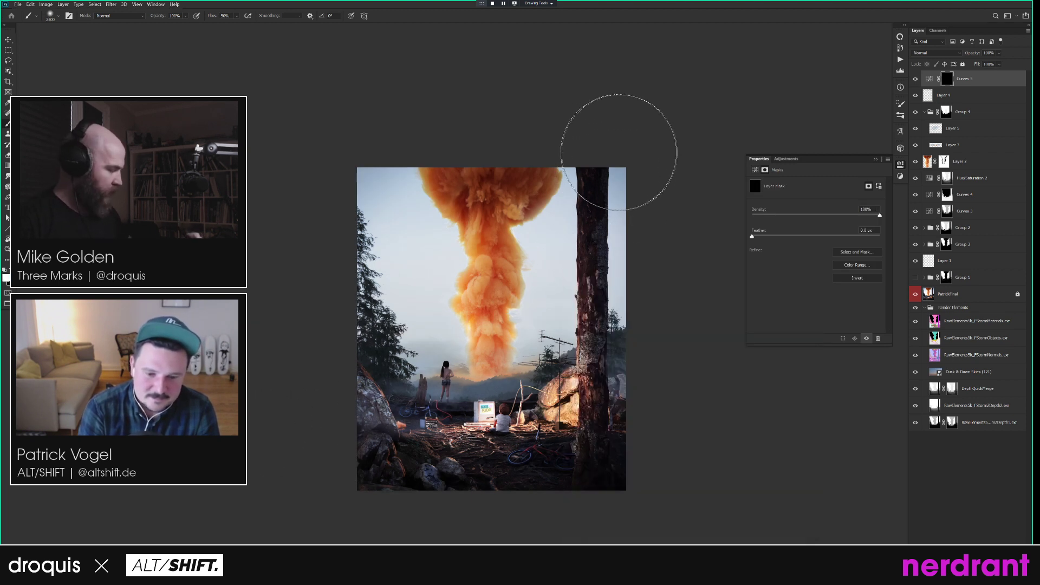
Paint white on the Curves mask at 10% flow to darken the sky on both sides and the top of the smoke cloud.
key(bracketright)
key(shift+1)
mouse_move(608, 221)
mouse_down()
mouse_move(609, 181)
mouse_move(612, 270)
mouse_up()
key(bracketright)
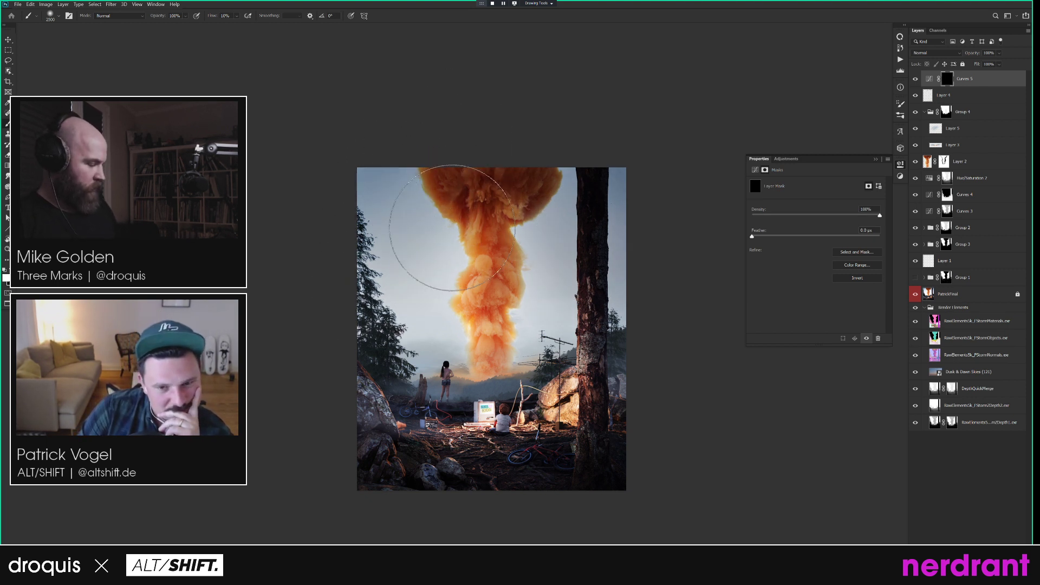
key(bracketleft)
key(bracketleft)
key(bracketleft)
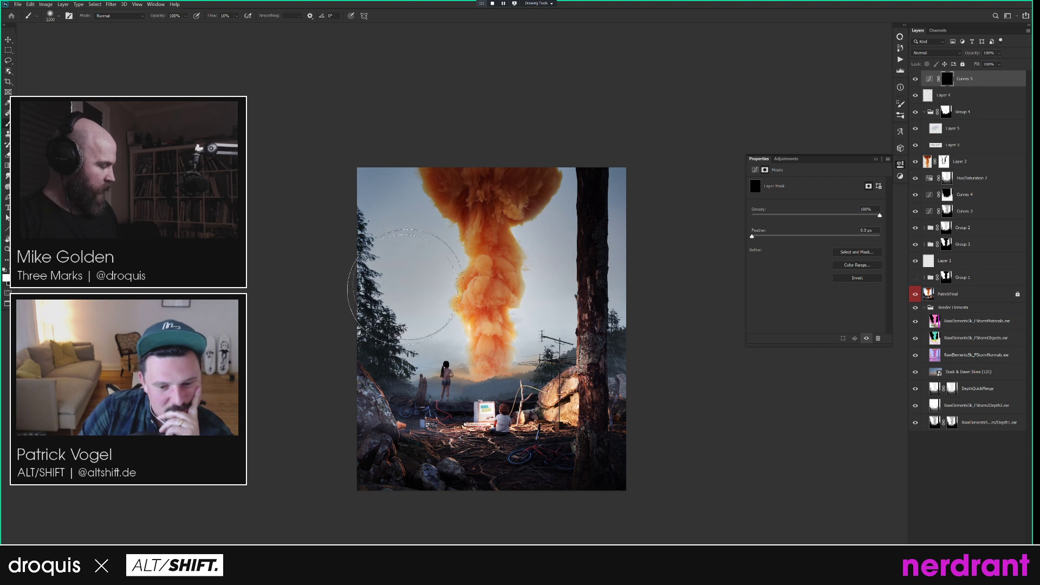
mouse_move(485, 154)
mouse_down()
mouse_move(498, 184)
mouse_move(485, 192)
mouse_move(485, 168)
mouse_up()
Refine the Curves mask around the smoke cap with a much smaller brush, and compare the image with and without the adjustment.
key(x)
key(bracketleft)
key(bracketleft)
key(bracketleft)
key(bracketleft)
key(bracketleft)
key(bracketleft)
key(bracketleft)
key(bracketleft)
key(bracketleft)
key(bracketleft)
key(bracketleft)
key(bracketleft)
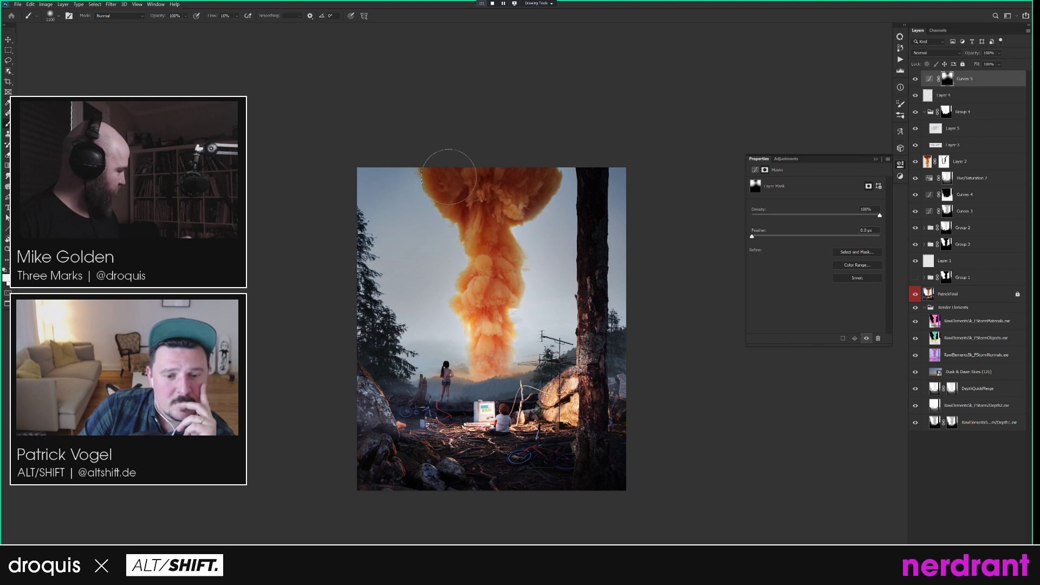
click(915, 80)
click(916, 80)
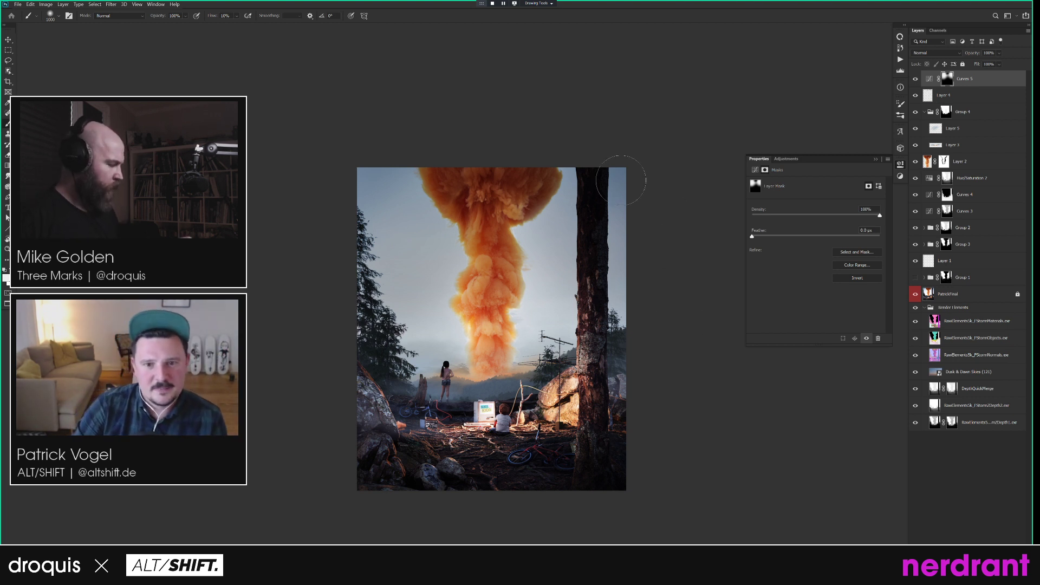
Brush over the Curves mask along the picture's right edge, the upper-left sky and beside the lower smoke column, and collapse the mask properties.
drag(629, 286, 622, 299)
drag(623, 349, 630, 299)
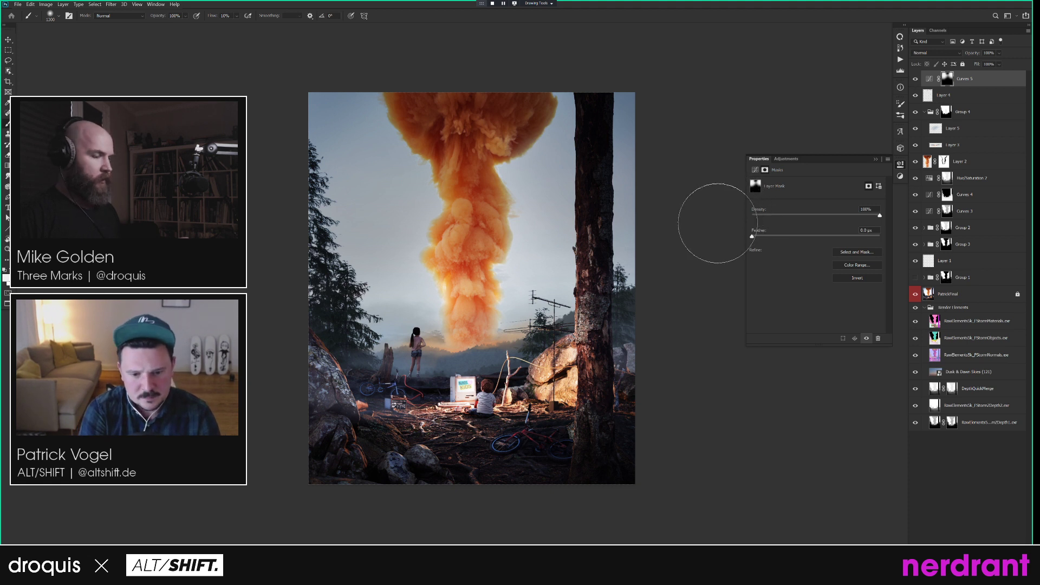
mouse_move(371, 141)
mouse_down()
mouse_move(398, 121)
mouse_move(415, 274)
mouse_move(398, 177)
mouse_up()
drag(625, 278, 545, 268)
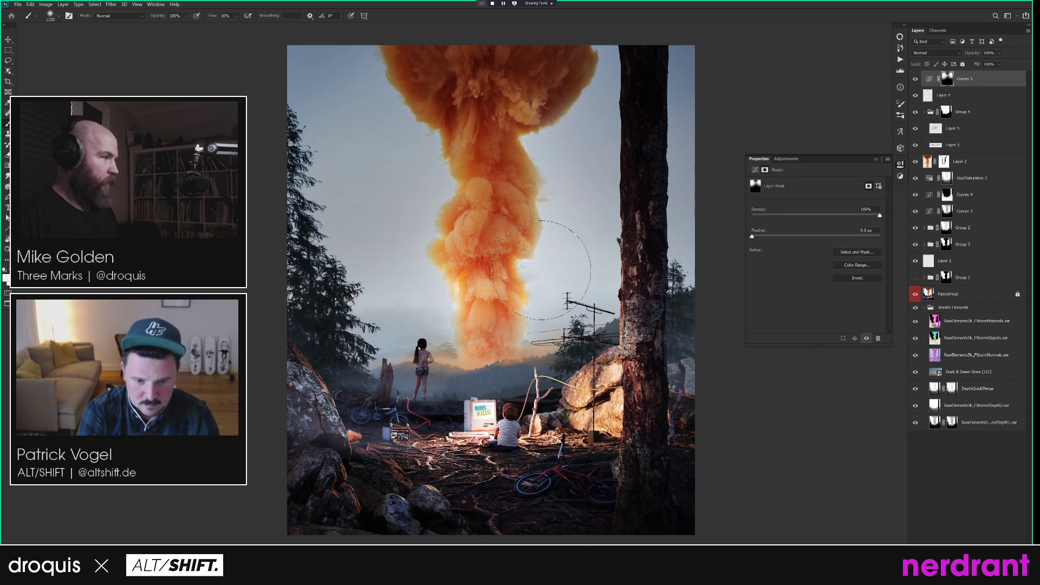
click(875, 158)
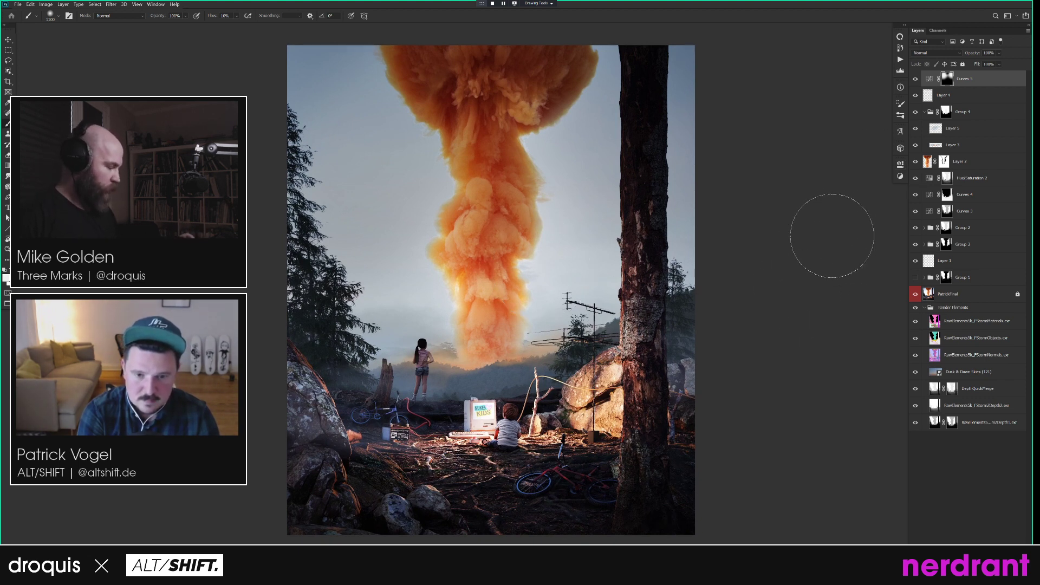
key(Caps_Lock)
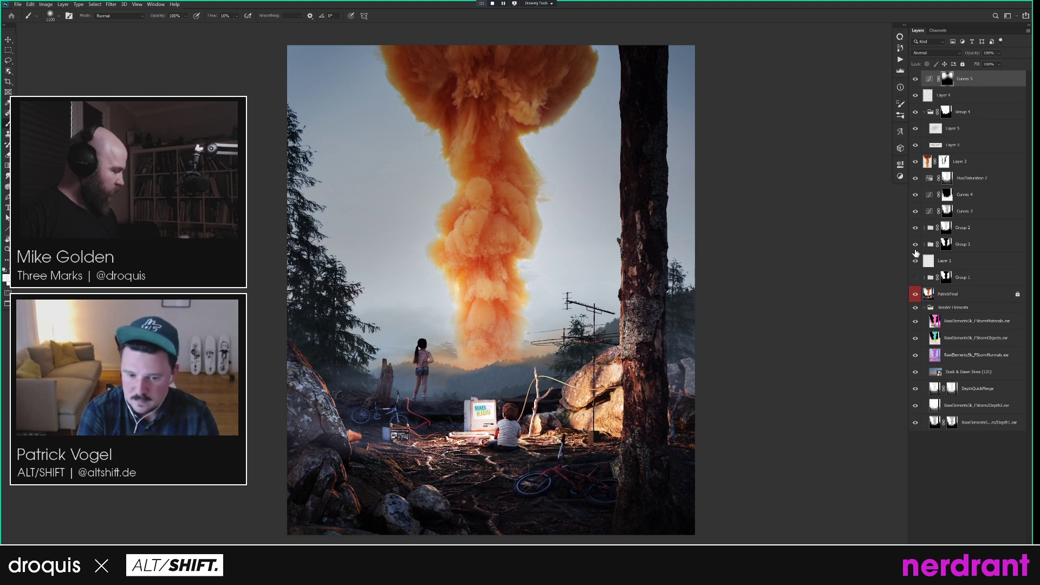
Compare the image with and without the haze on Layer 5 and Layer 3, and open the Eraser's brush presets for Layer 3.
click(929, 99)
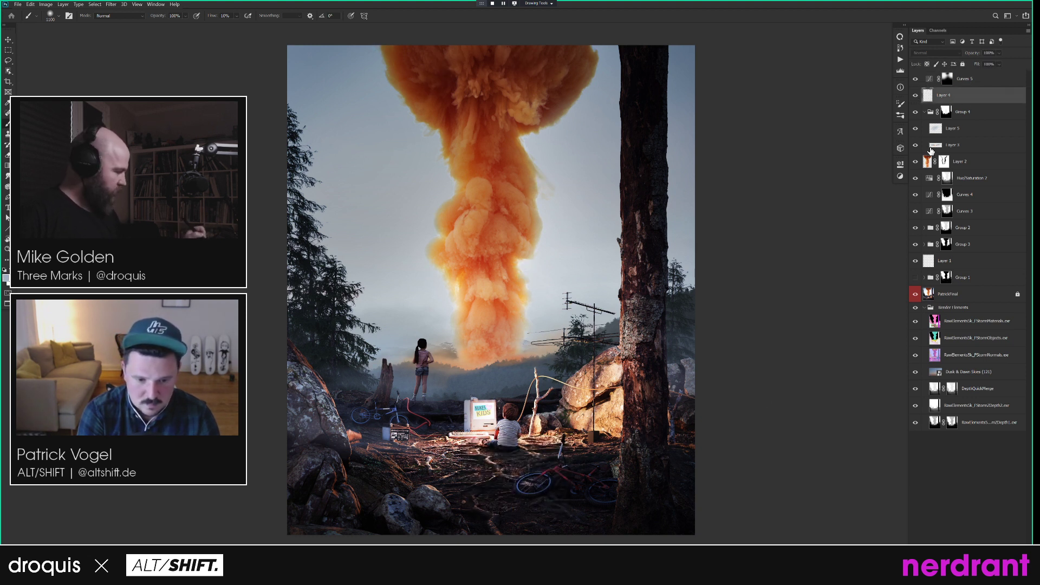
click(916, 130)
click(917, 130)
click(918, 145)
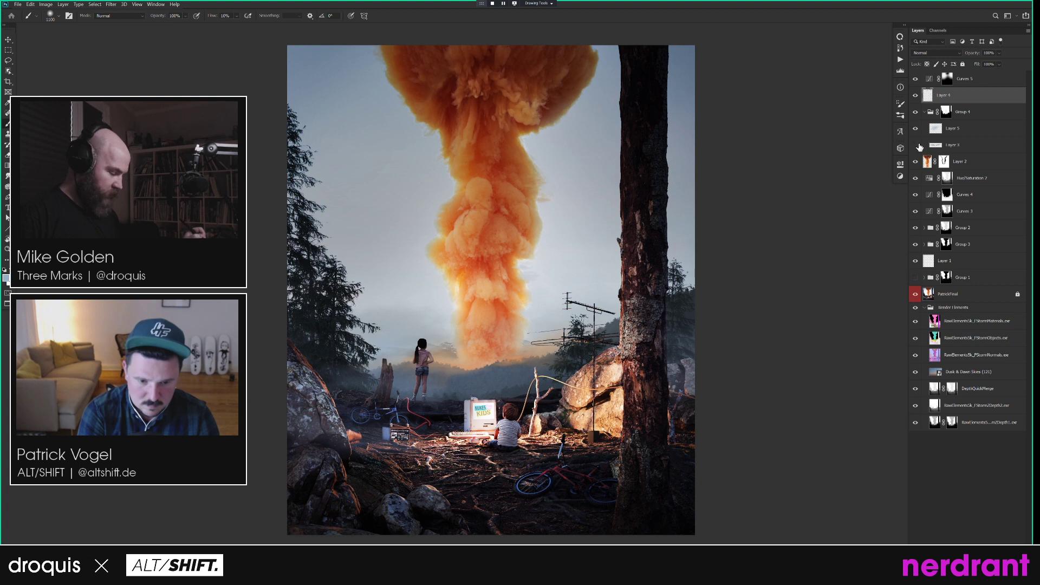
click(917, 145)
click(963, 144)
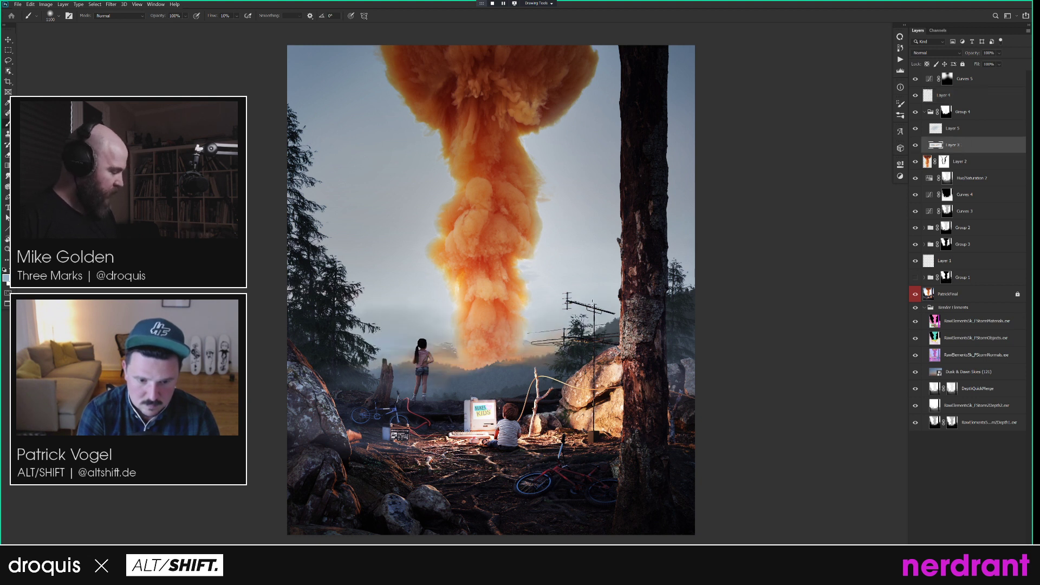
right_click(589, 277)
key(Escape)
key(e)
right_click(594, 335)
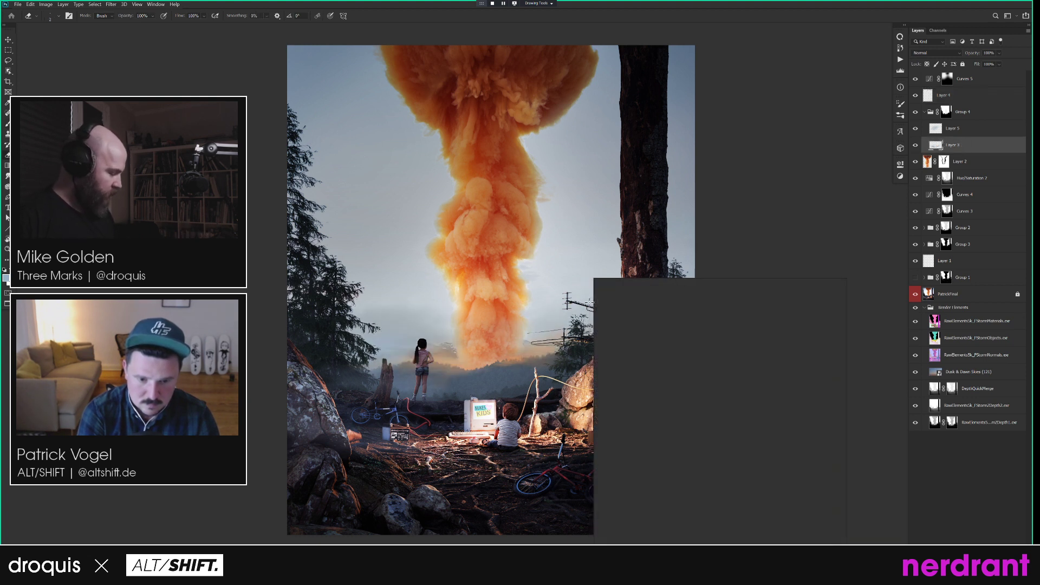
Add a layer mask to the lower layer inside Group 4 and choose a textured brush preset for masking it.
double_click(653, 414)
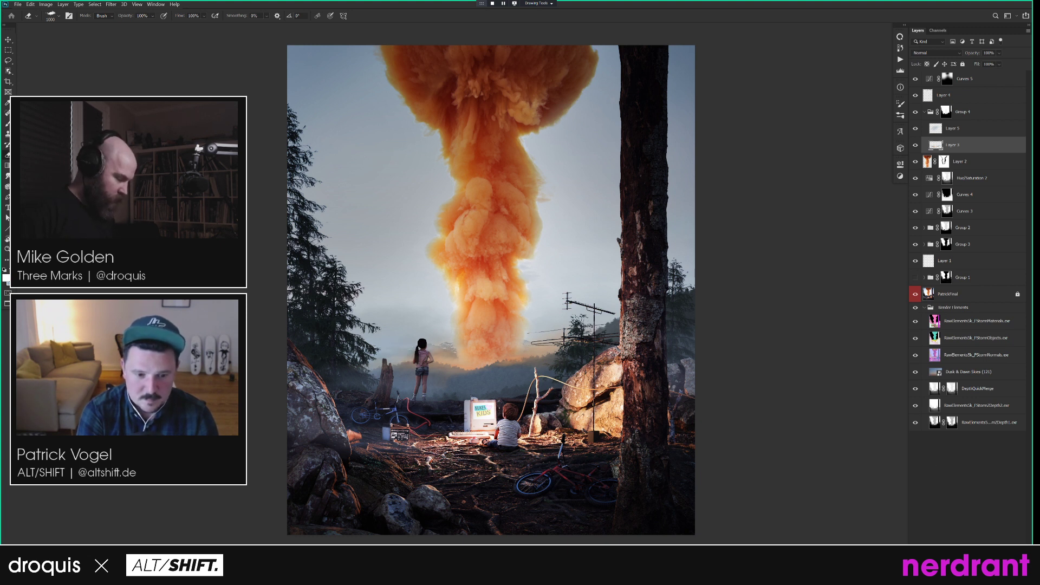
click(962, 567)
key(v)
right_click(432, 299)
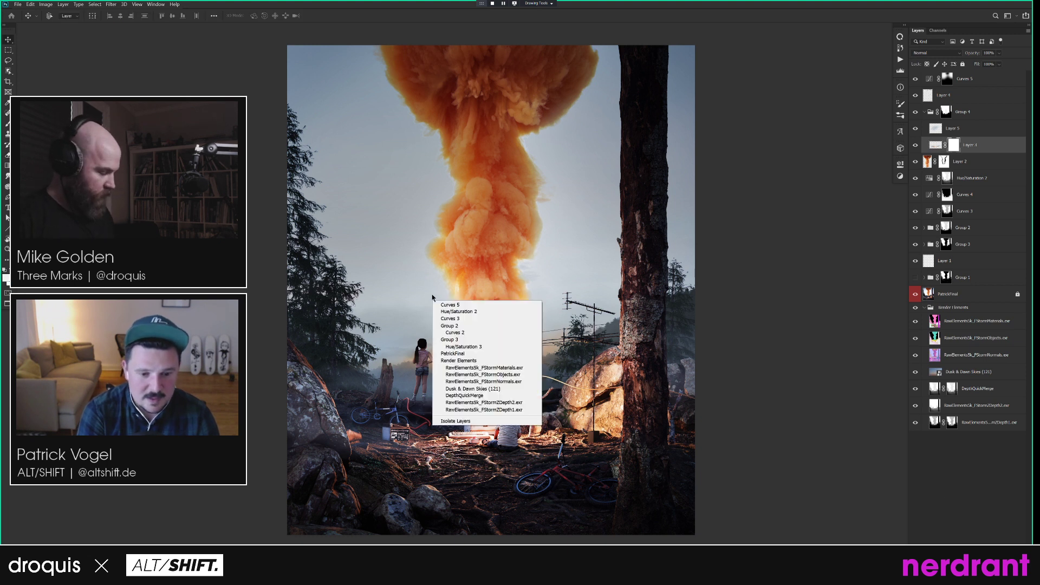
click(432, 295)
key(b)
right_click(474, 340)
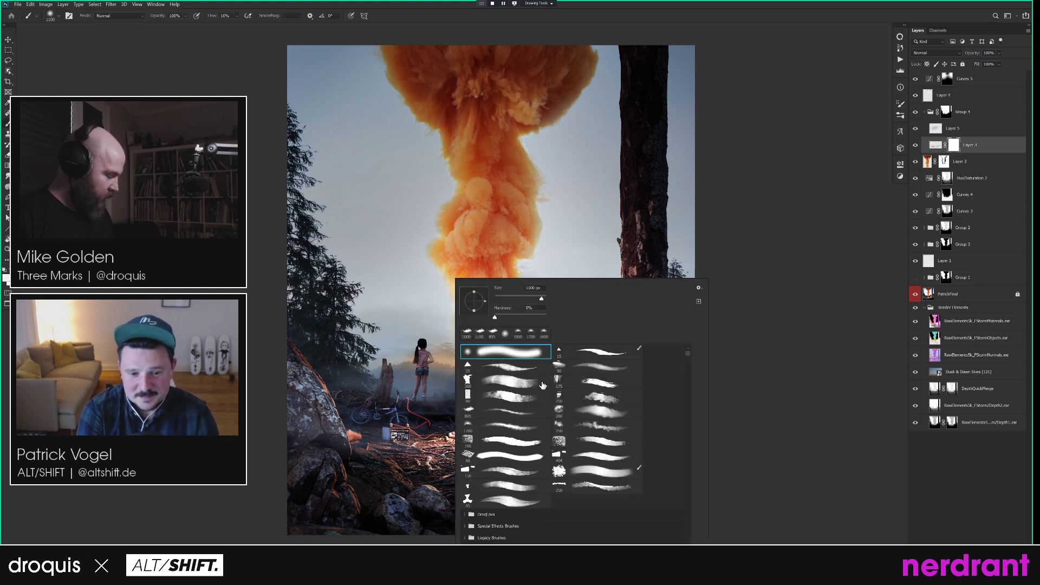
click(515, 414)
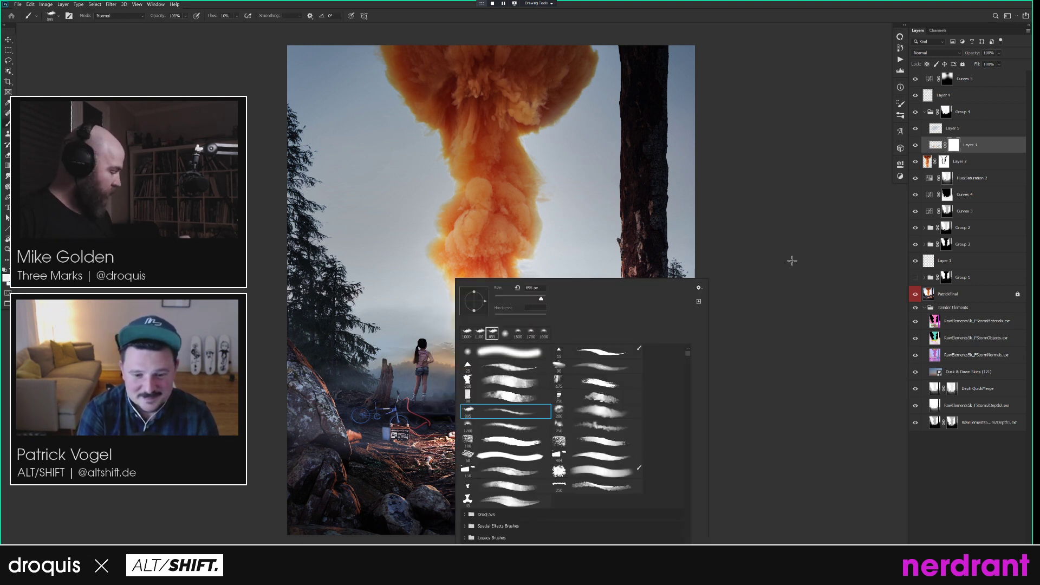
Reduce the brush to about 700 px and paint black on the mask of the lower layer in Group 4.
key(Return)
key(bracketright)
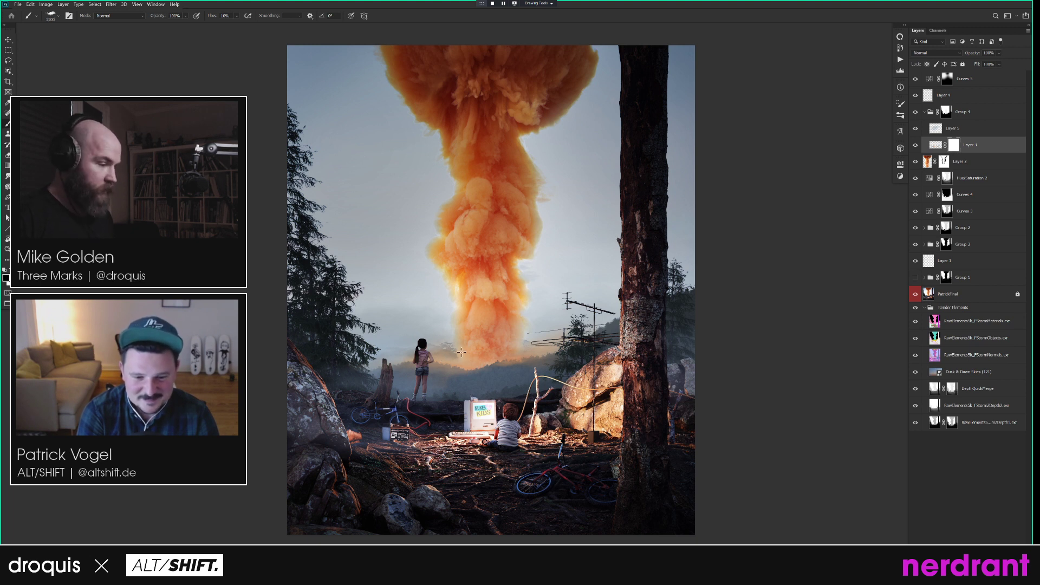
key(bracketleft)
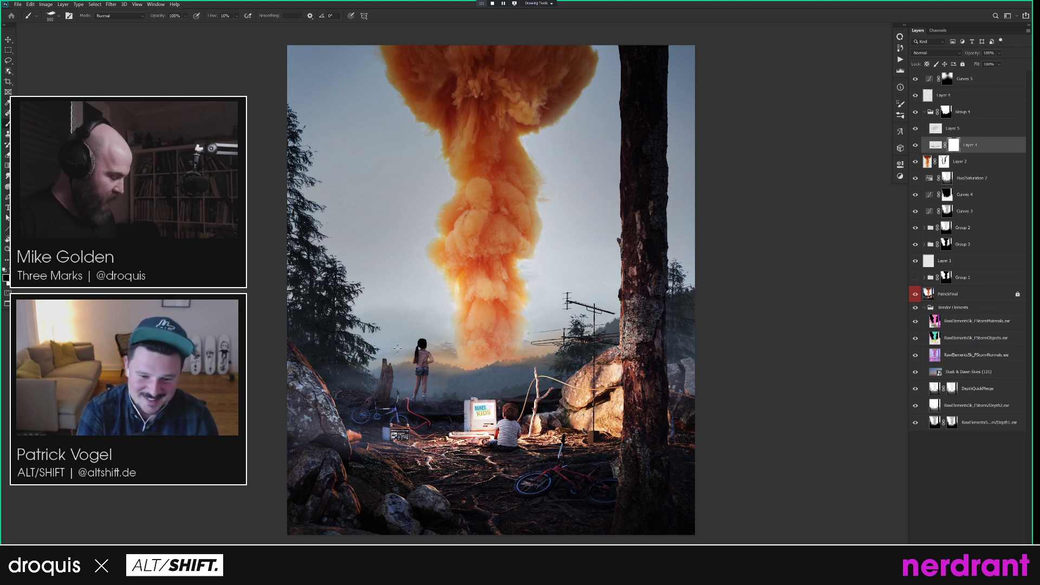
key(Caps_Lock)
key(bracketleft)
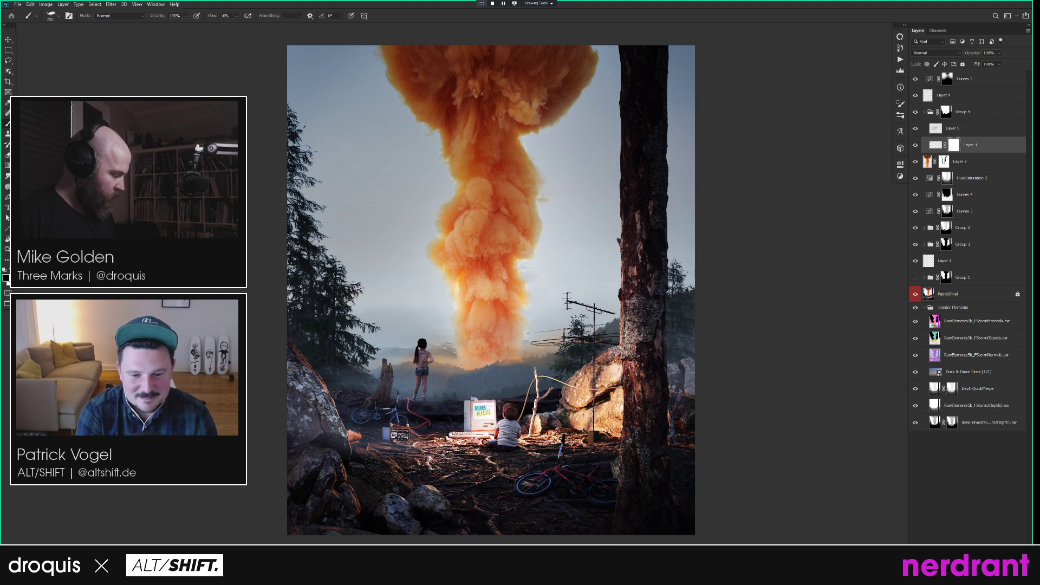
drag(704, 390, 689, 379)
drag(666, 326, 641, 321)
key(v)
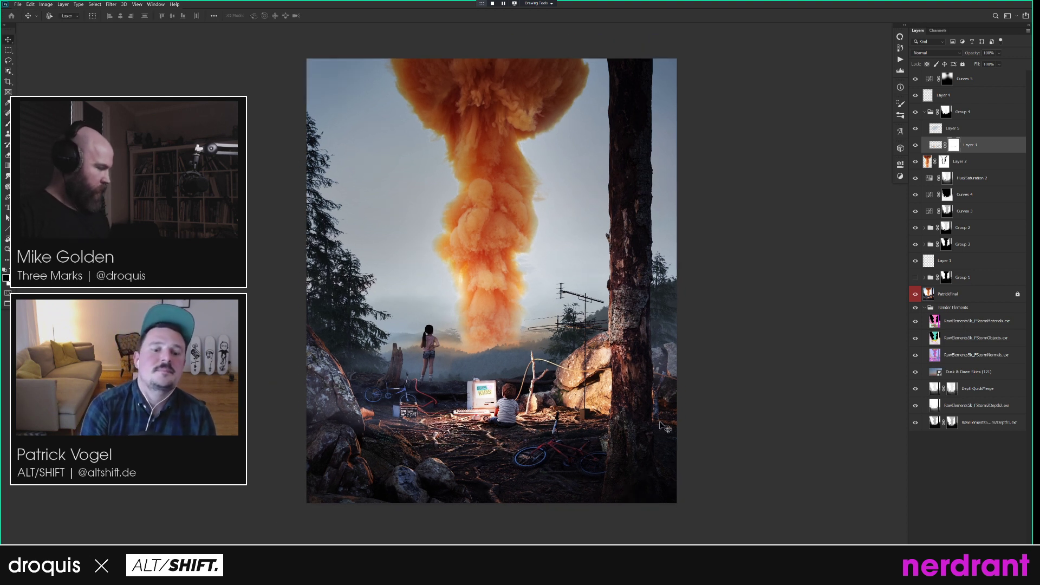
Collapse Group 4 and add a new Curves adjustment layer above Curves 5.
click(982, 83)
click(924, 112)
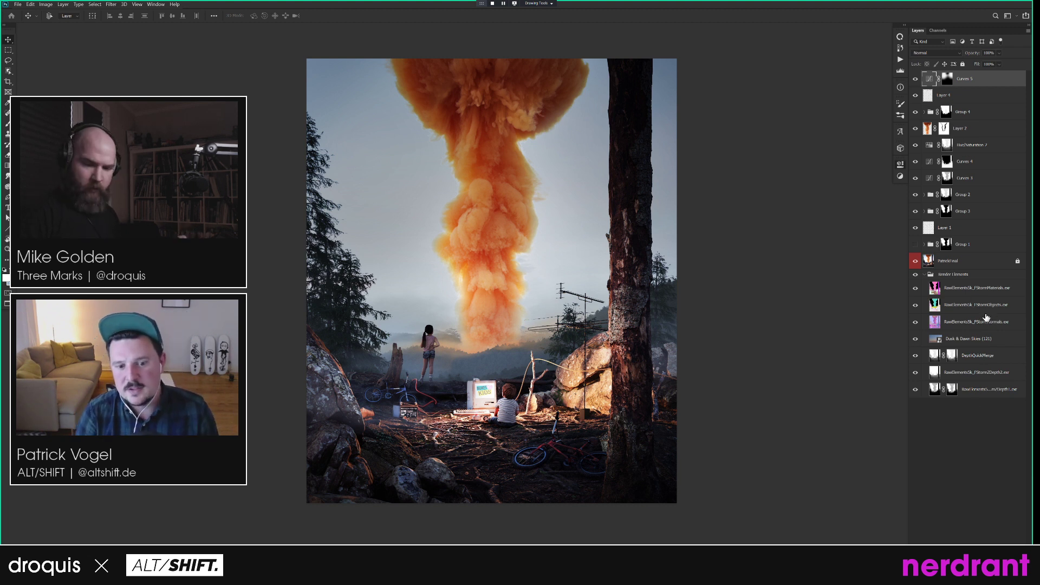
key(ctrl+m)
key(Return)
click(821, 194)
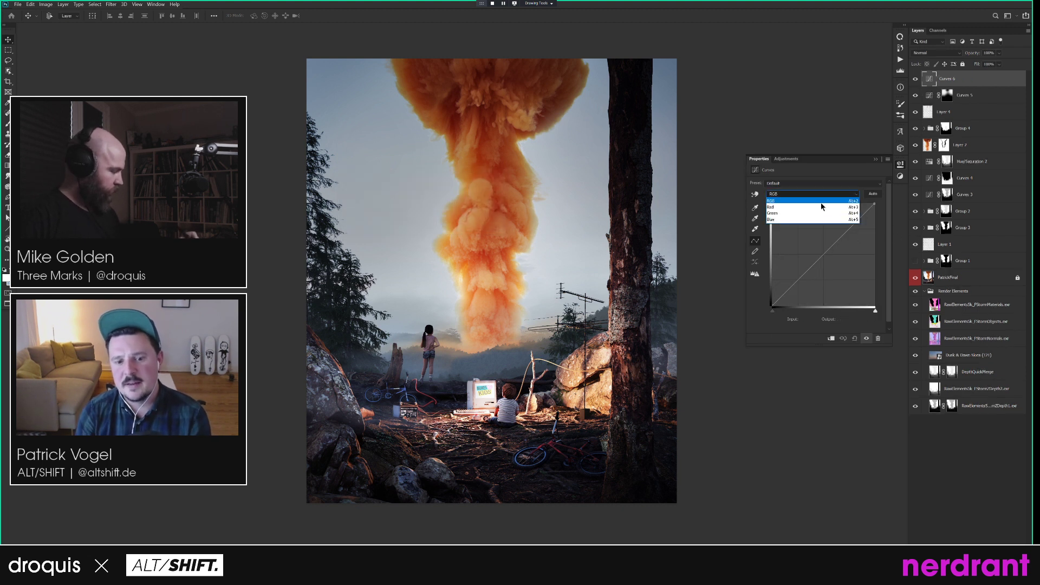
click(822, 201)
click(812, 194)
click(824, 206)
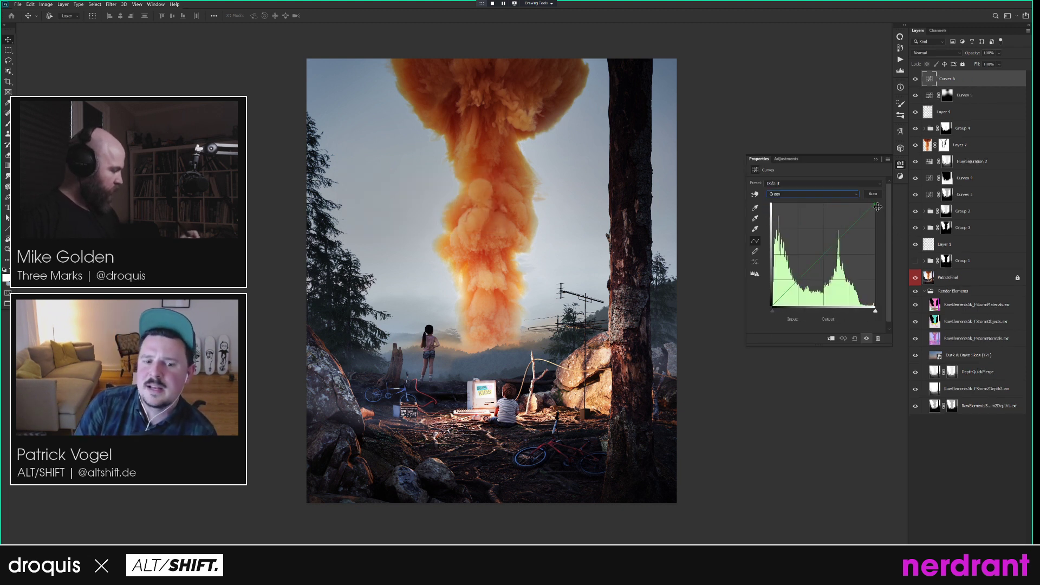
click(855, 194)
click(840, 201)
click(852, 195)
click(852, 200)
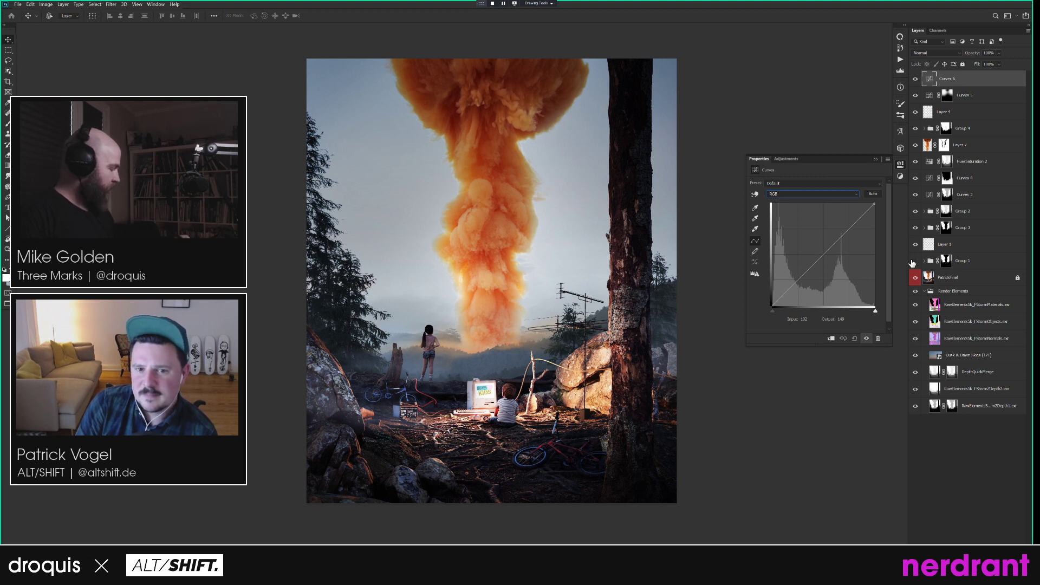
Preview the hidden Group 1 and delete it from the layer stack.
click(915, 261)
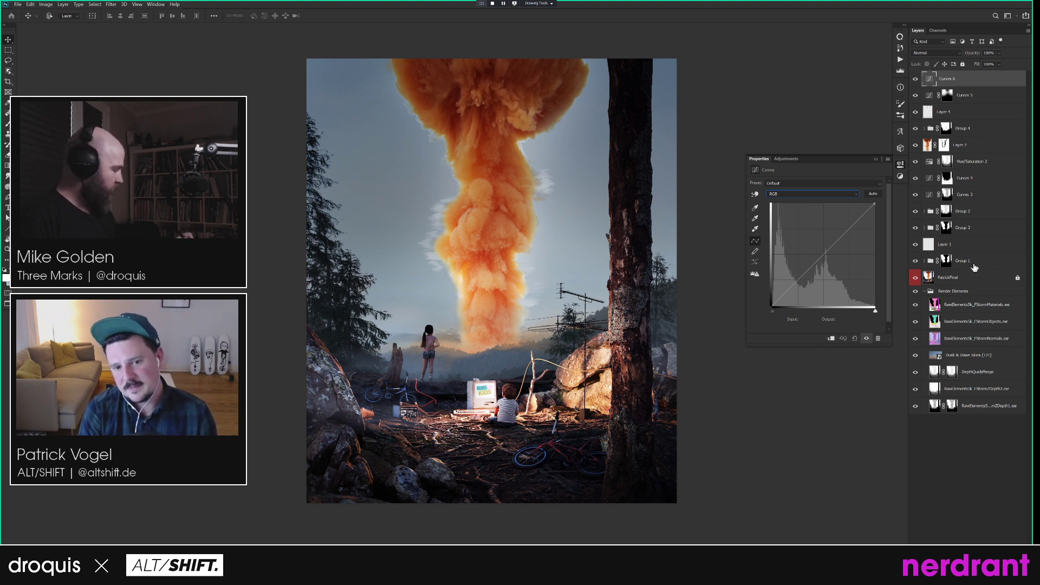
click(916, 260)
click(960, 263)
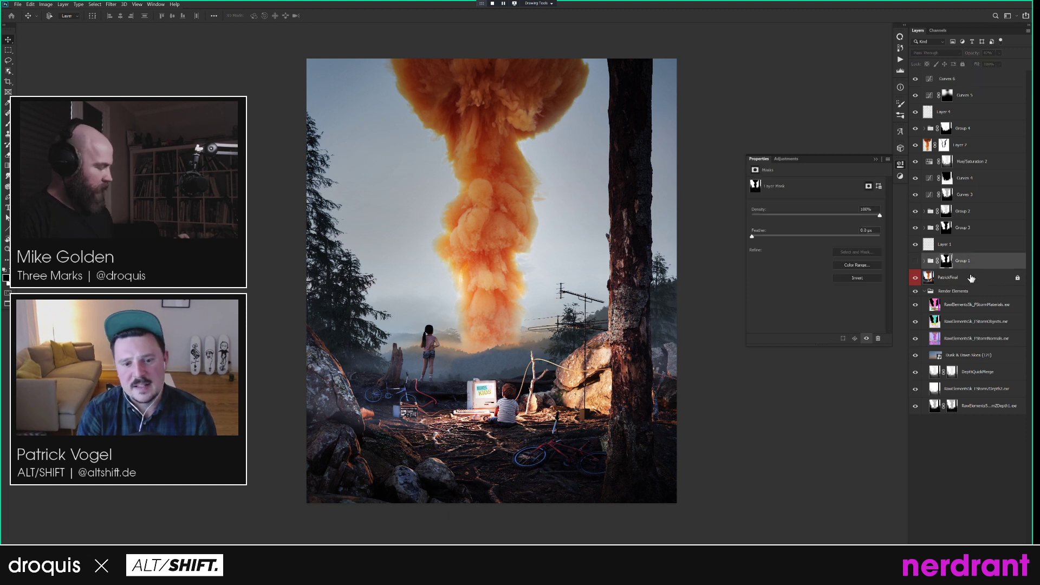
key(Delete)
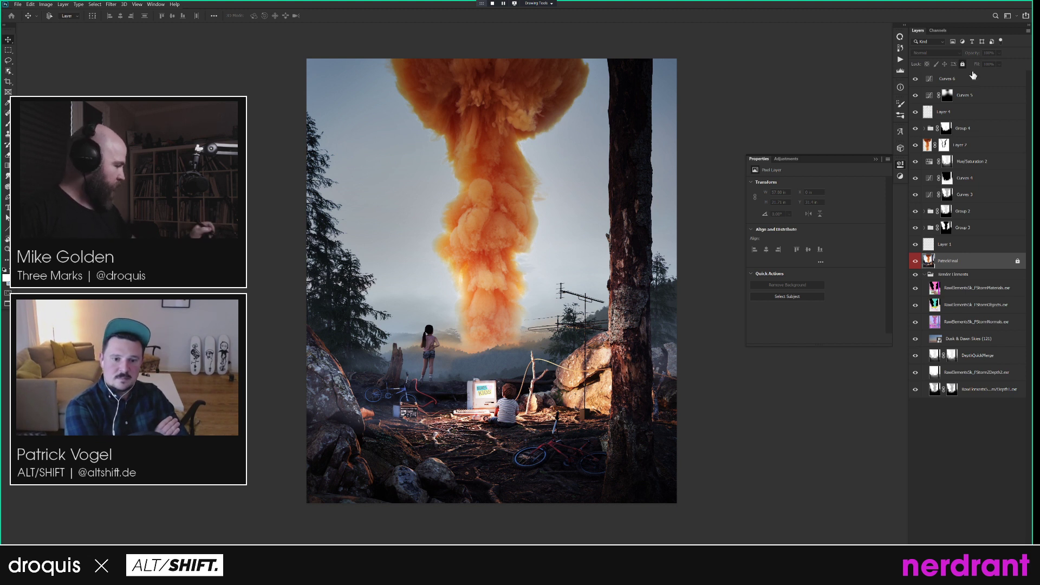
Lower the white point of the Blue channel curve in the Curves 6 layer to warm the image.
click(972, 81)
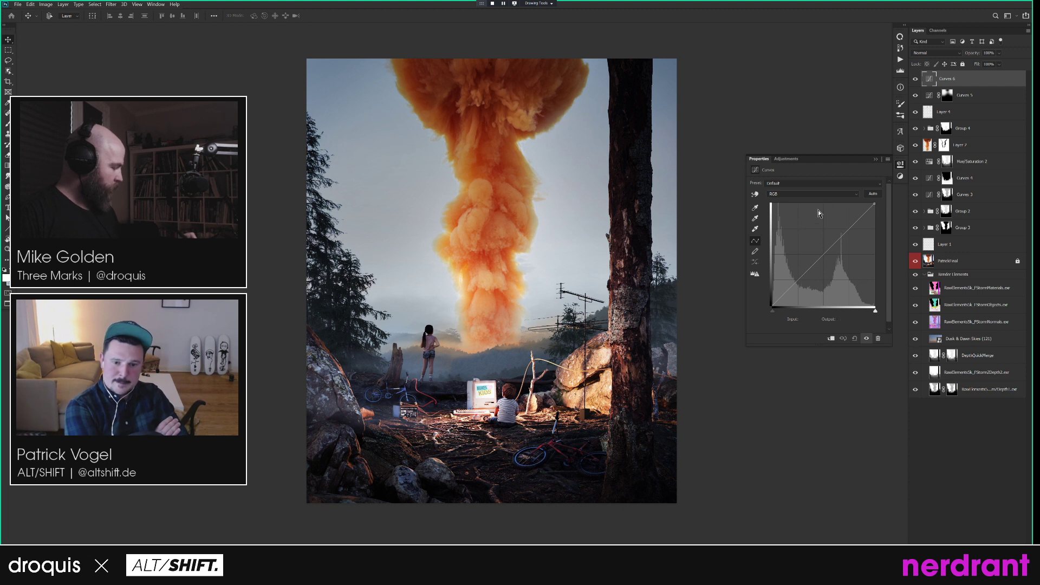
click(807, 194)
click(803, 219)
drag(875, 205, 883, 234)
Lower the Green channel's white point in Curves 6 to an output of about 219.
click(833, 195)
click(817, 219)
click(822, 196)
click(811, 216)
key(Up)
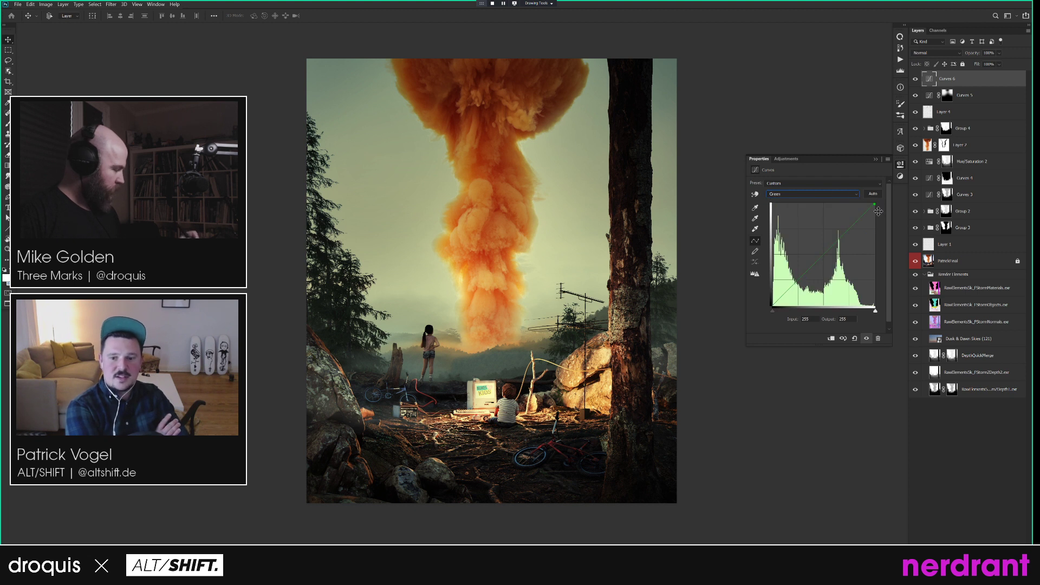
drag(879, 213, 879, 216)
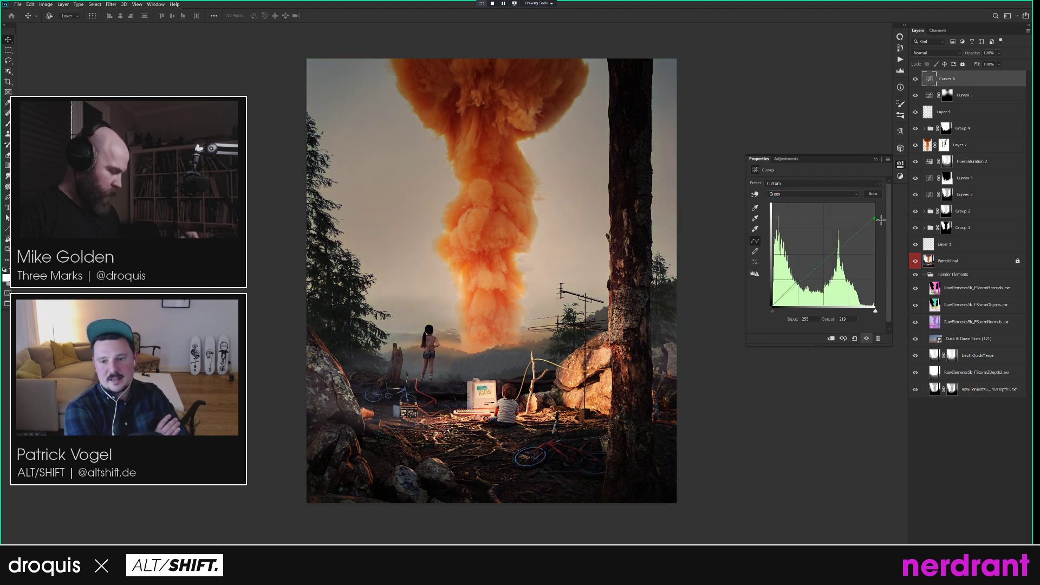
Refine the white points in Curves 6 to an output of 172 for Blue and 212 for Green.
click(841, 194)
click(837, 220)
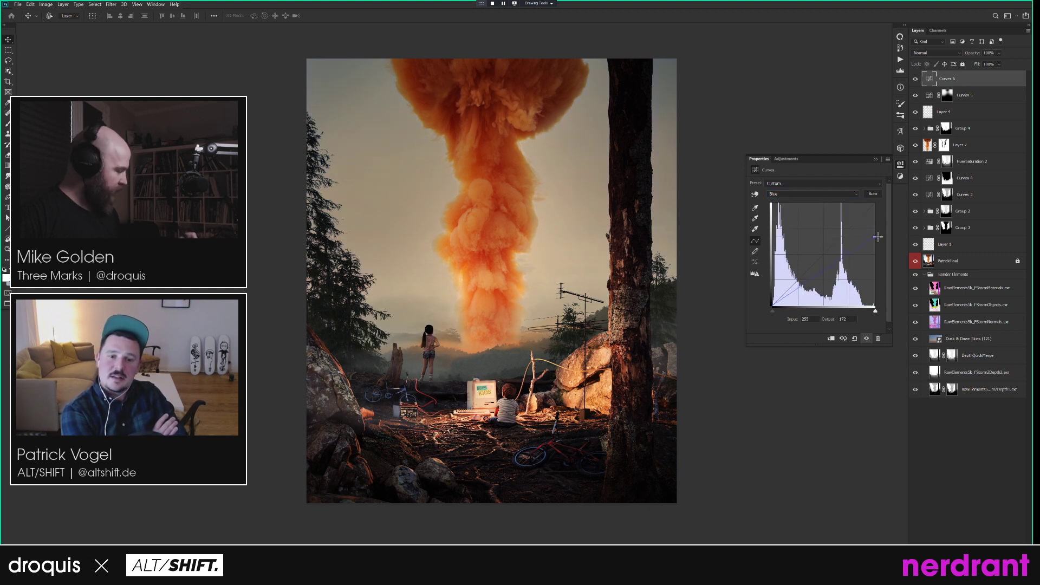
click(847, 197)
click(813, 215)
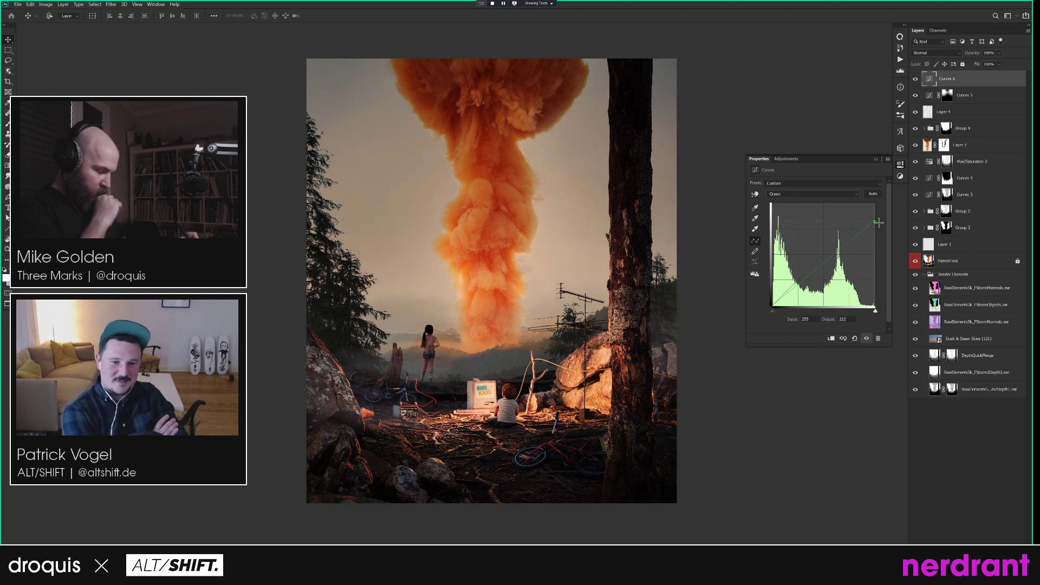
Balance the Curves 6 color cast by setting the white point output to 239 for Red and about 176 for Blue.
click(842, 196)
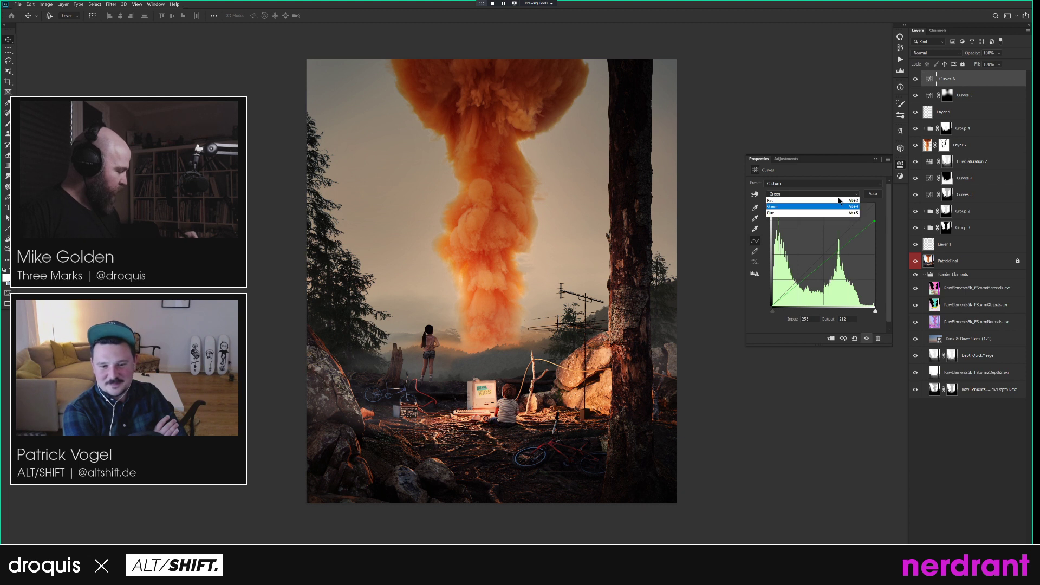
click(835, 208)
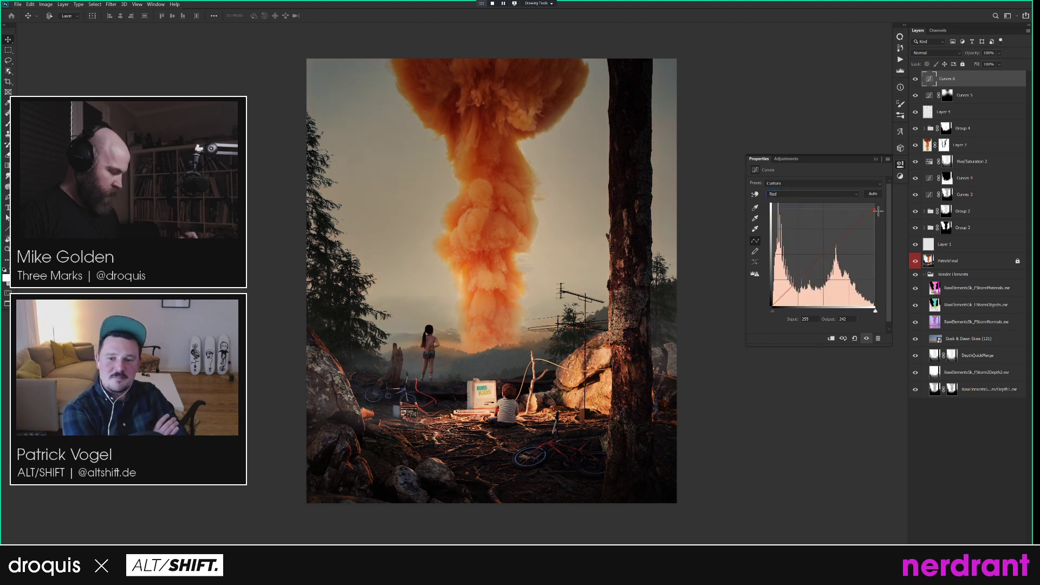
click(842, 194)
click(841, 210)
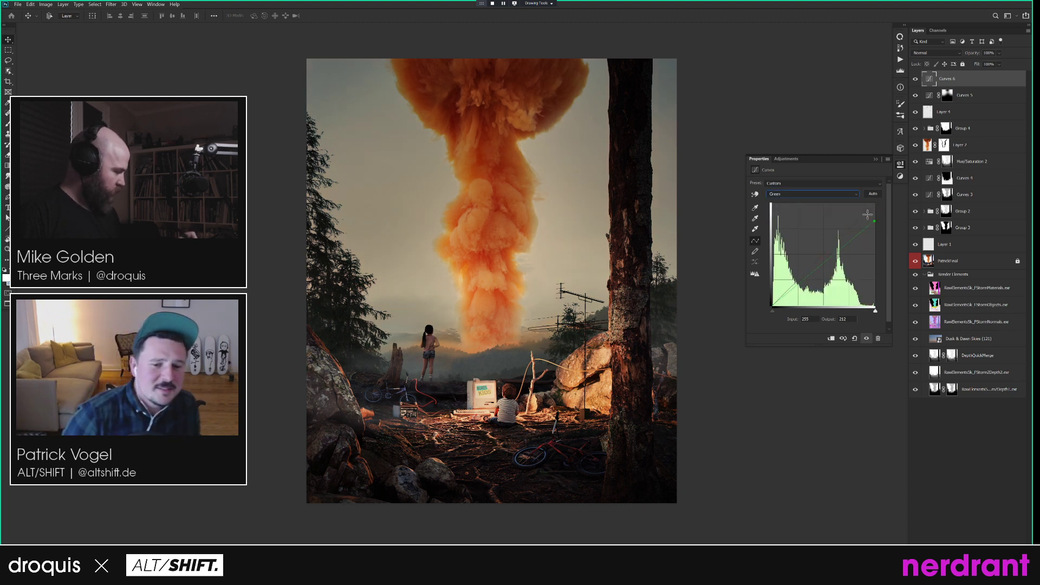
click(842, 194)
click(840, 220)
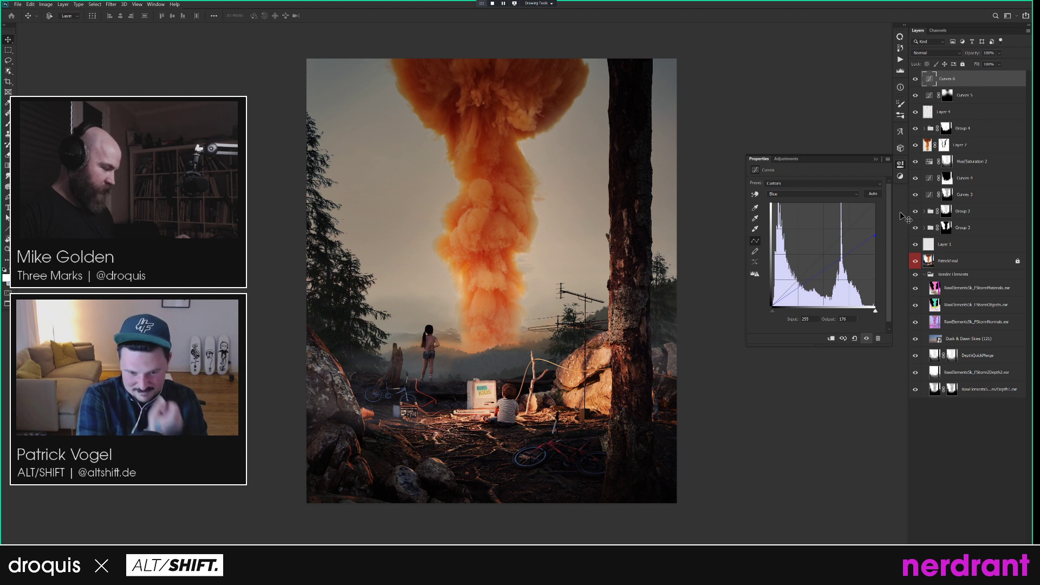
click(802, 193)
click(802, 201)
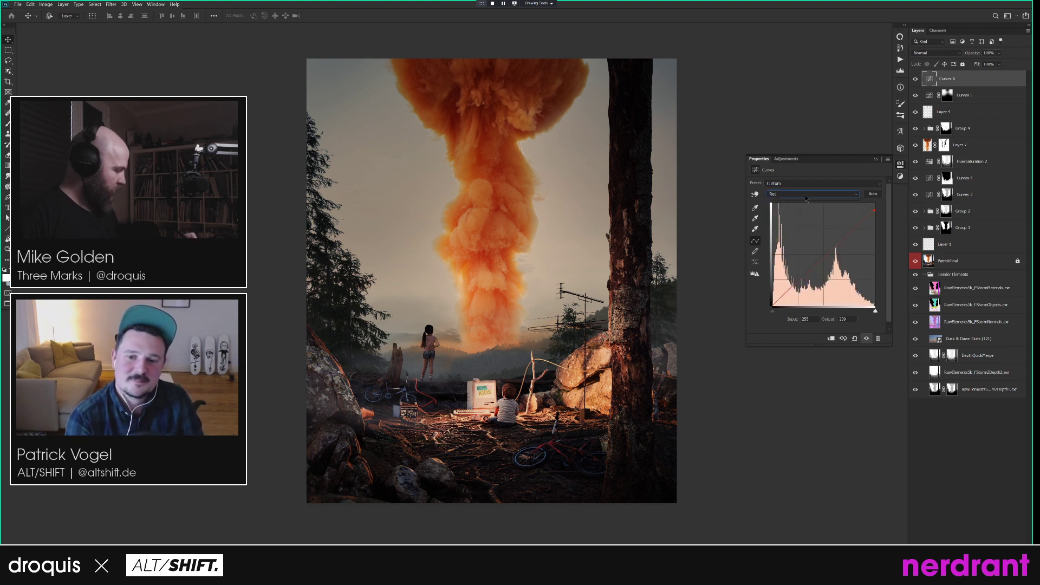
Try to raise the black point of the combined RGB curve in Curves 6, and undo the change.
click(772, 302)
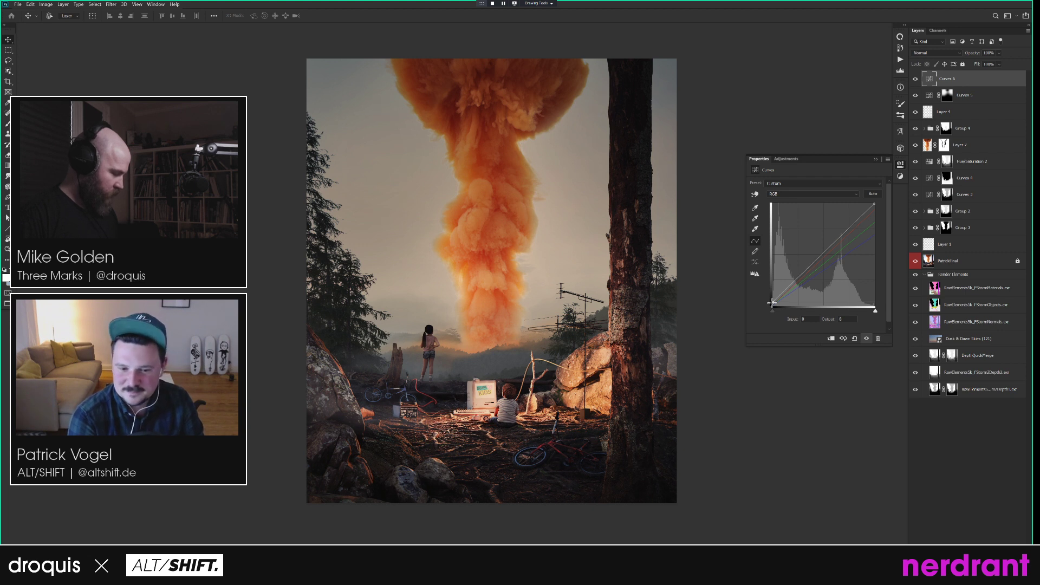
drag(698, 335, 697, 342)
drag(773, 302, 770, 297)
key(ctrl+z)
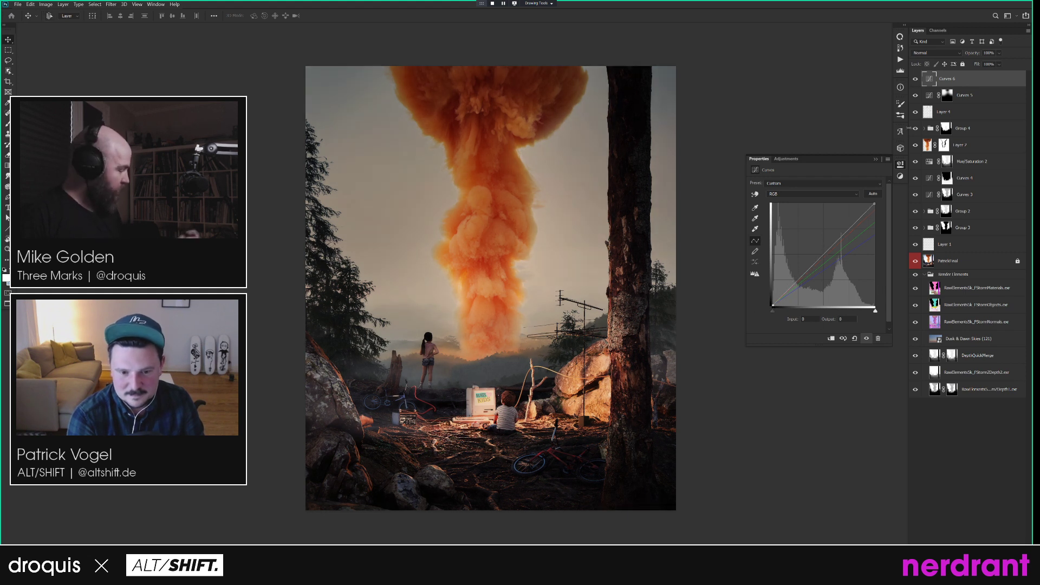
Compare the image with and without Curves 6, and lower its Red channel white point to an output of 235.
click(916, 78)
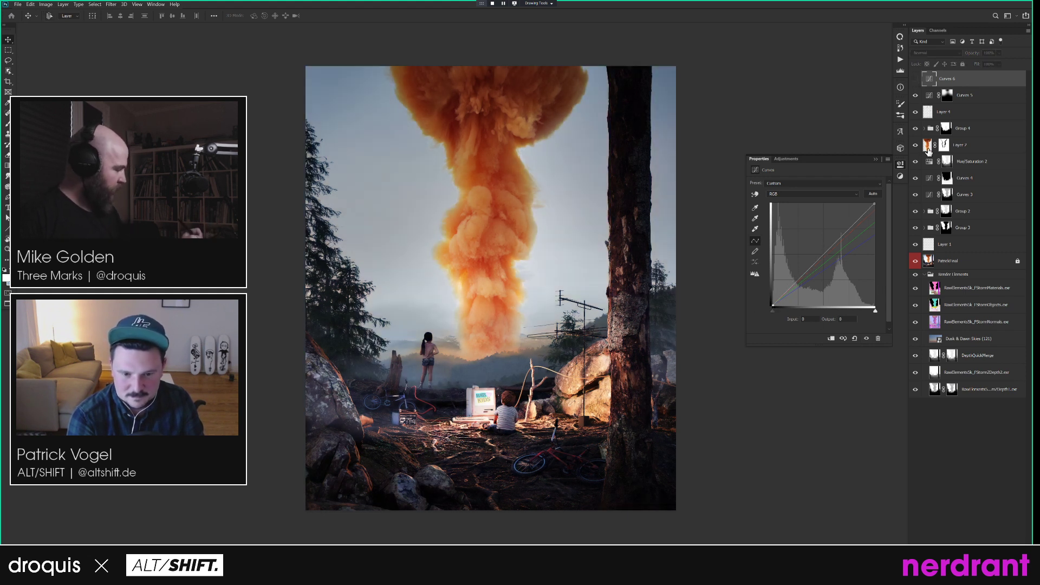
click(916, 79)
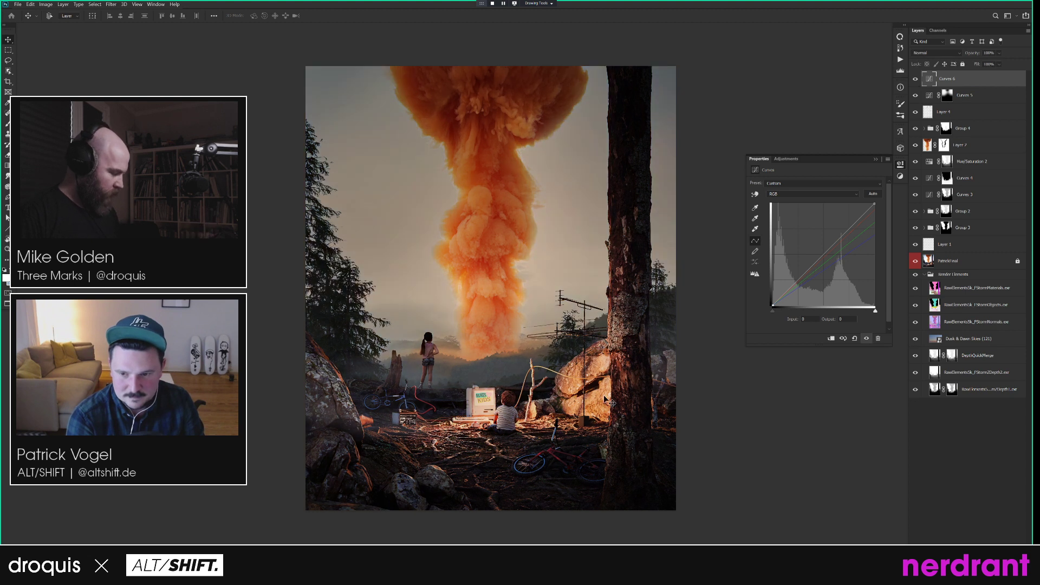
click(915, 78)
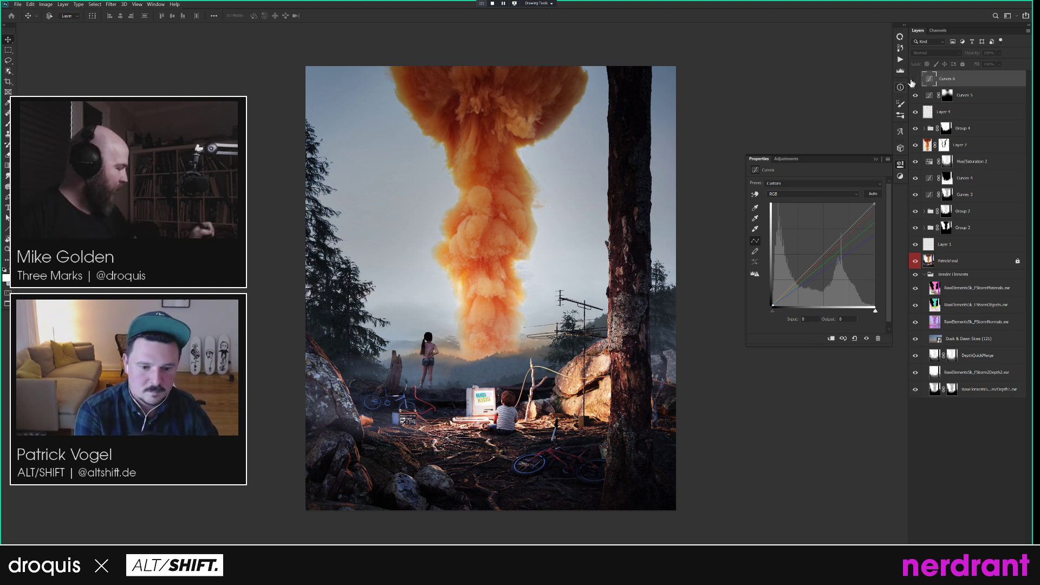
click(916, 79)
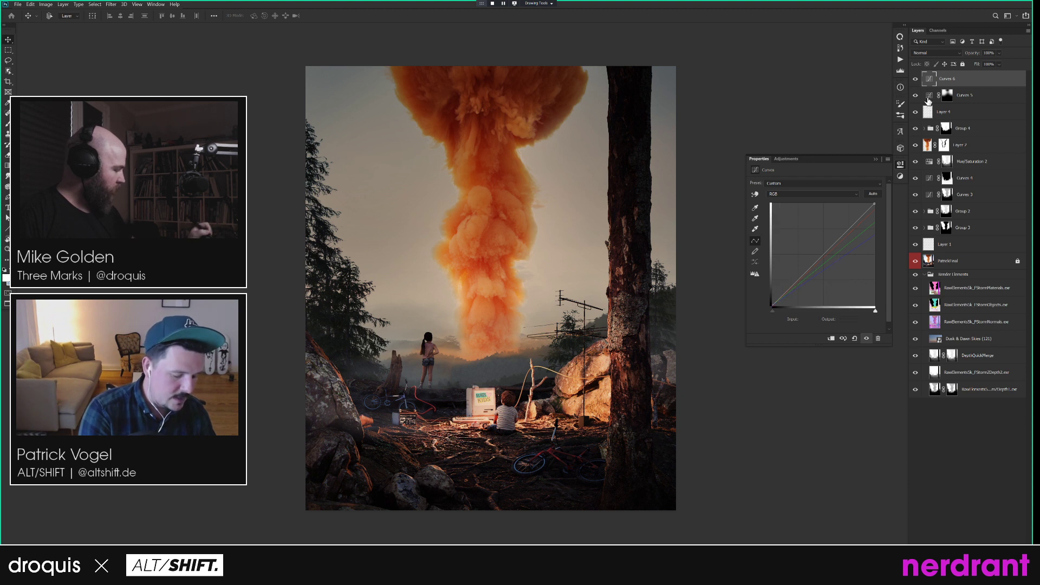
click(813, 194)
click(785, 204)
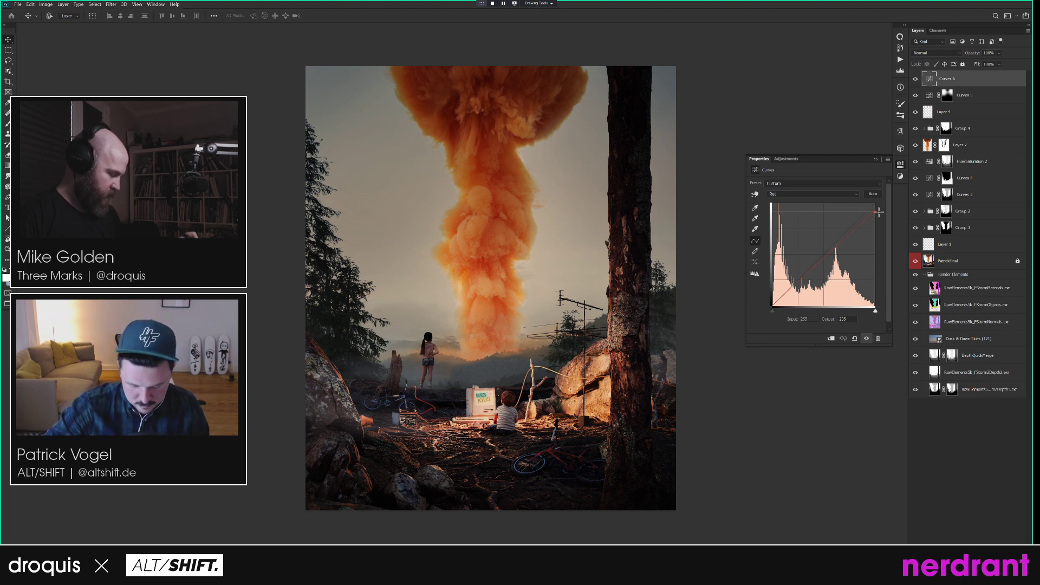
Add another Curves adjustment layer above Curves 6 and raise its RGB black point to an output of 17.
key(ctrl+shift+n)
key(Return)
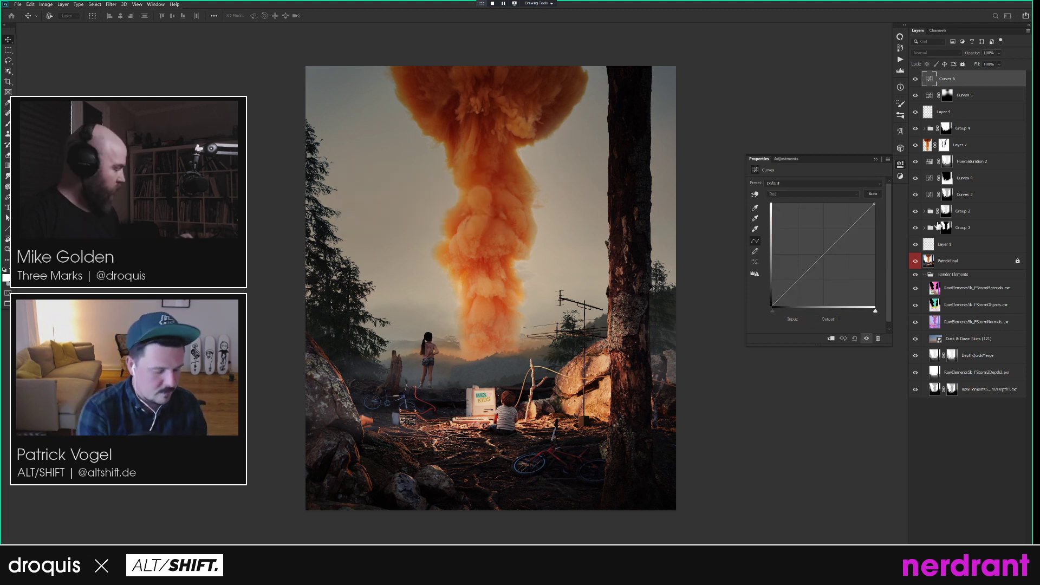
drag(772, 307, 772, 298)
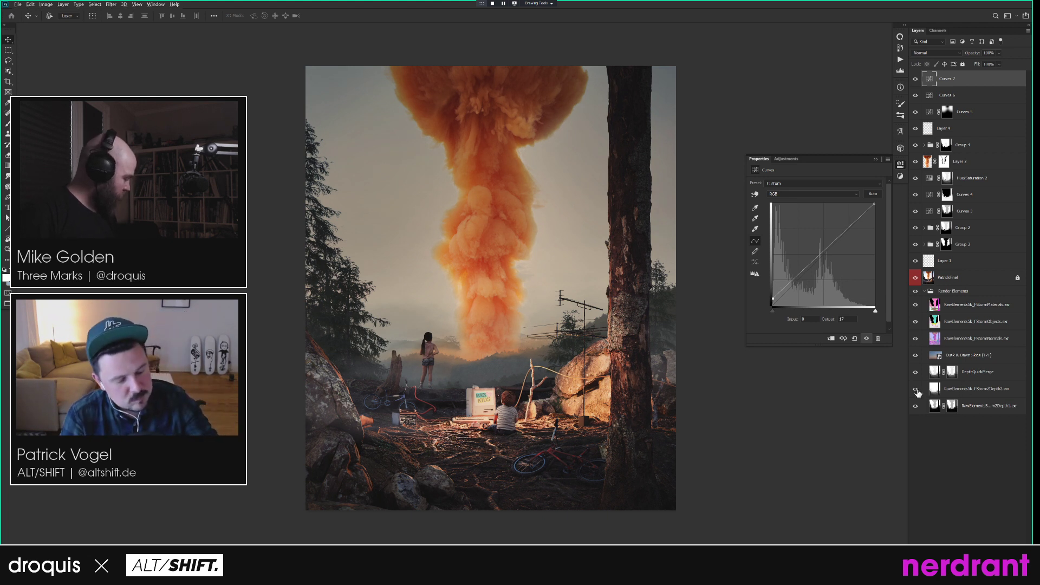
Isolate the second depth render element, load its RGB luminosity as a selection, and add it as a mask on that layer.
alt+click(916, 390)
click(938, 30)
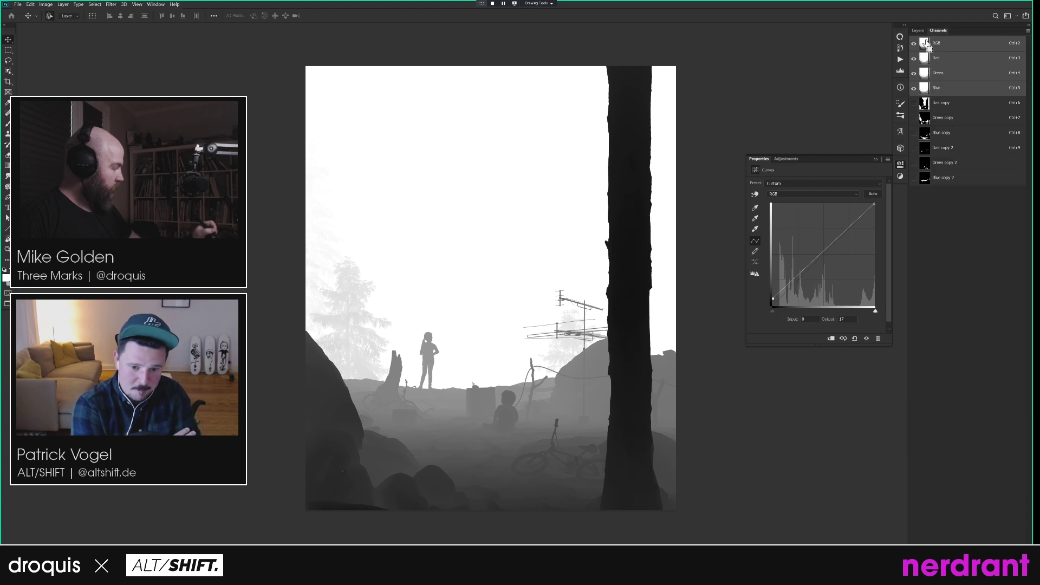
ctrl+click(925, 43)
click(918, 30)
alt+click(916, 389)
click(975, 389)
click(964, 557)
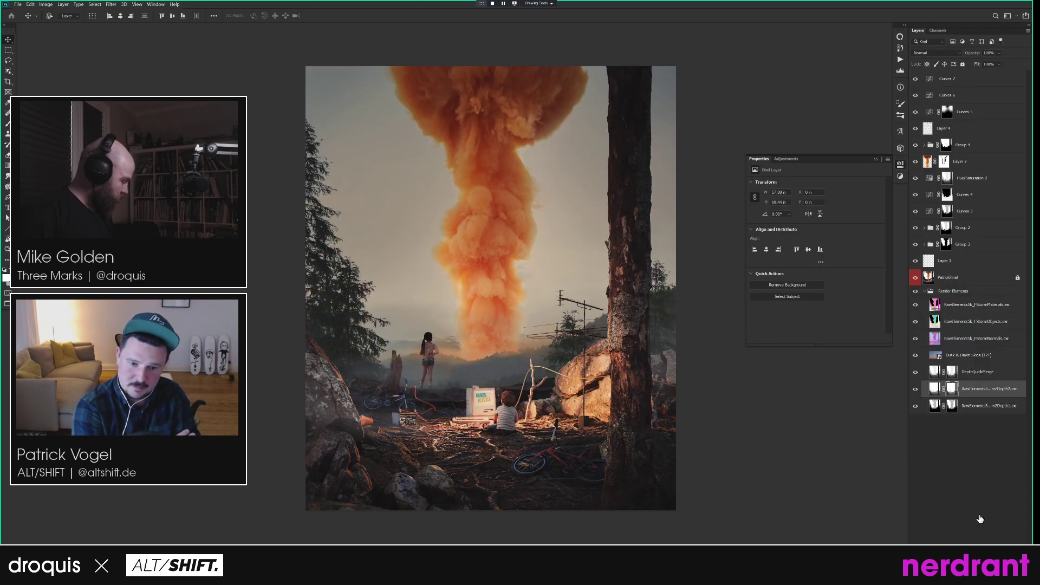
Inspect the second depth render element's mask and copy it onto the Curves 7 layer.
alt+click(952, 391)
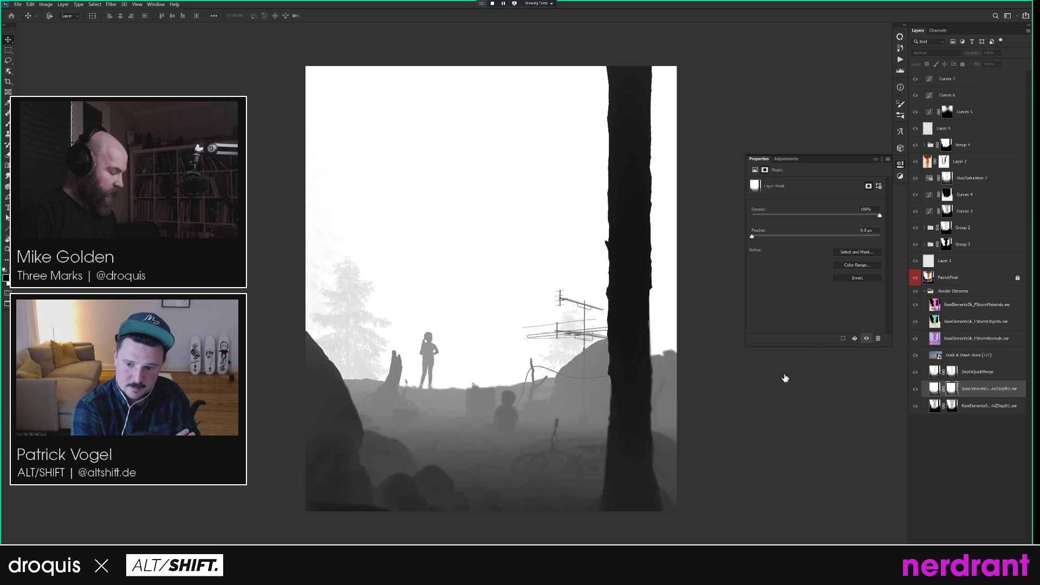
alt+click(952, 392)
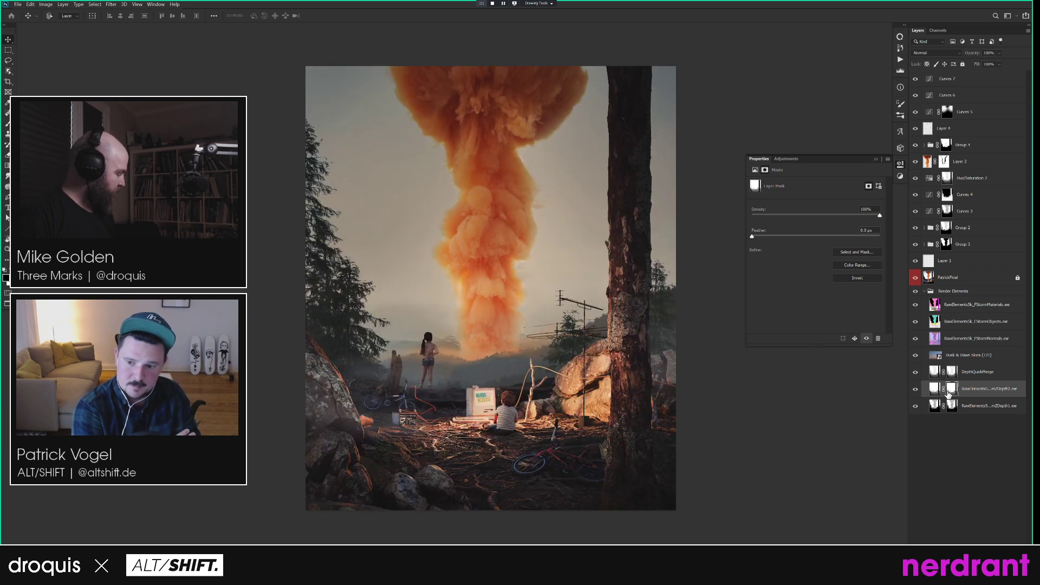
click(950, 84)
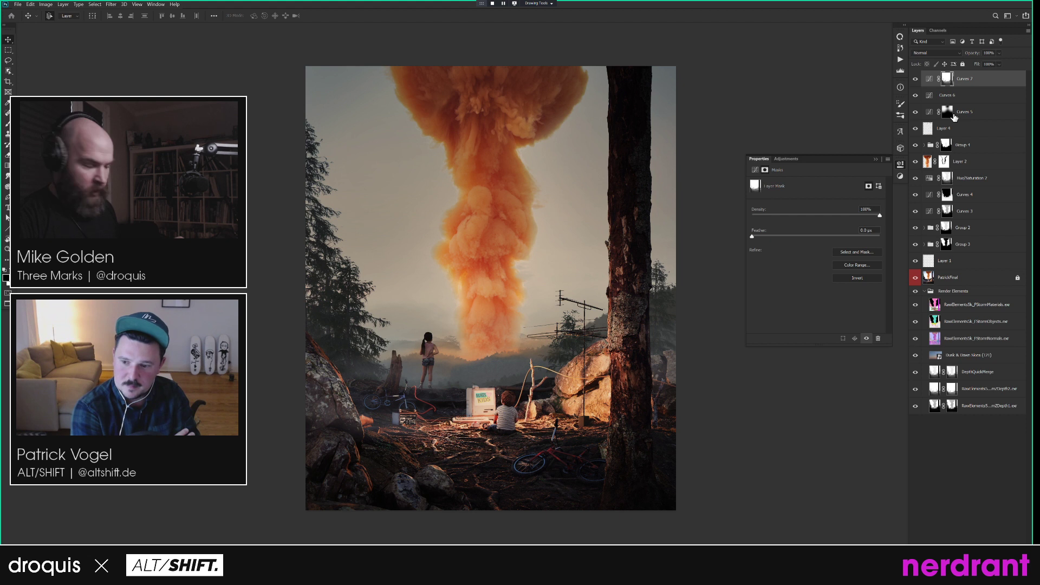
Invert the Curves 7 mask and tighten it with Levels, using input black 117 and input white 230.
click(930, 78)
alt+click(946, 80)
alt+click(947, 80)
key(ctrl+l)
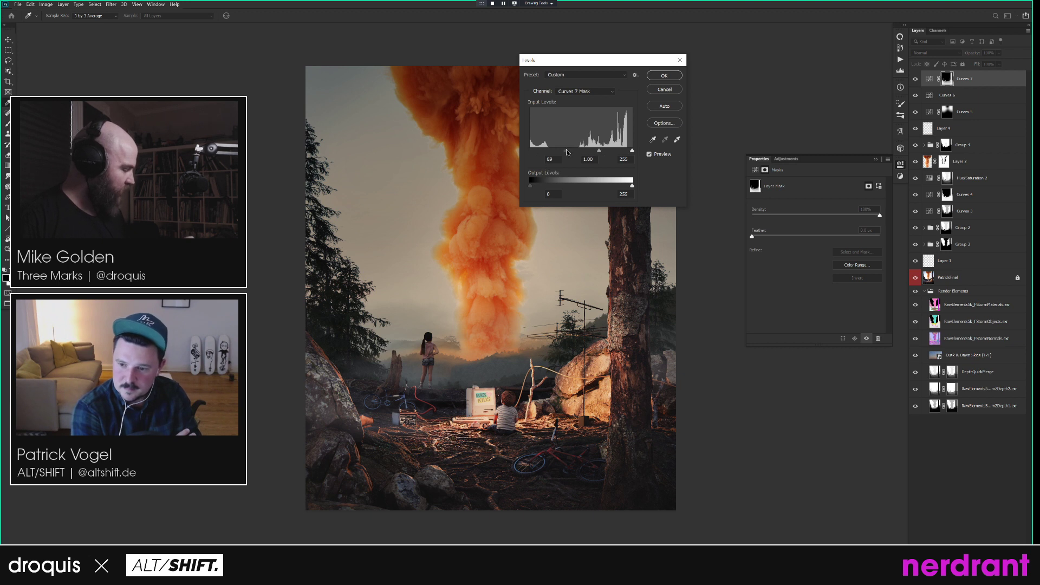
drag(572, 152, 575, 152)
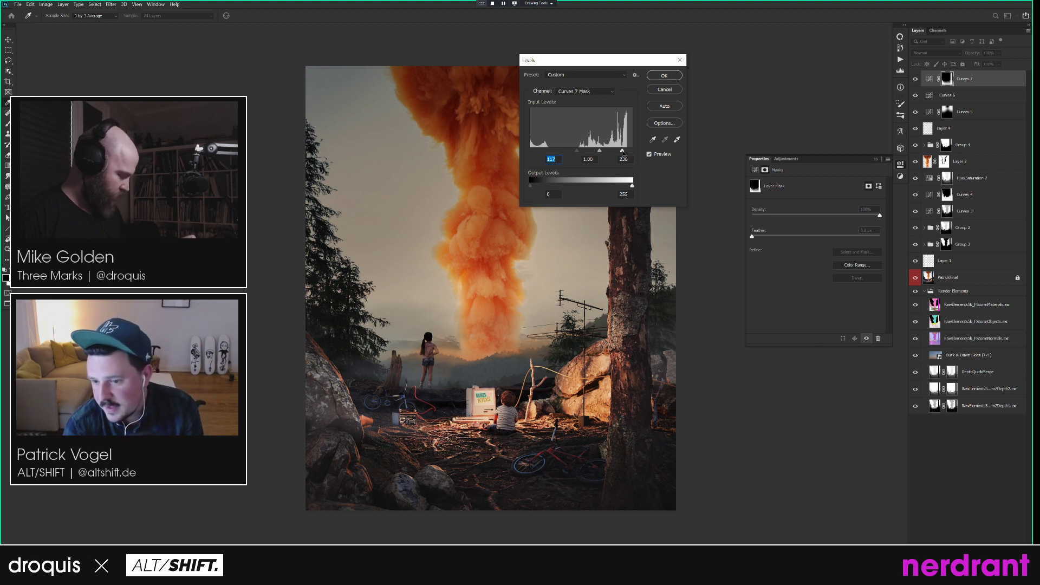
click(664, 75)
key(ctrl+alt+u)
key(Return)
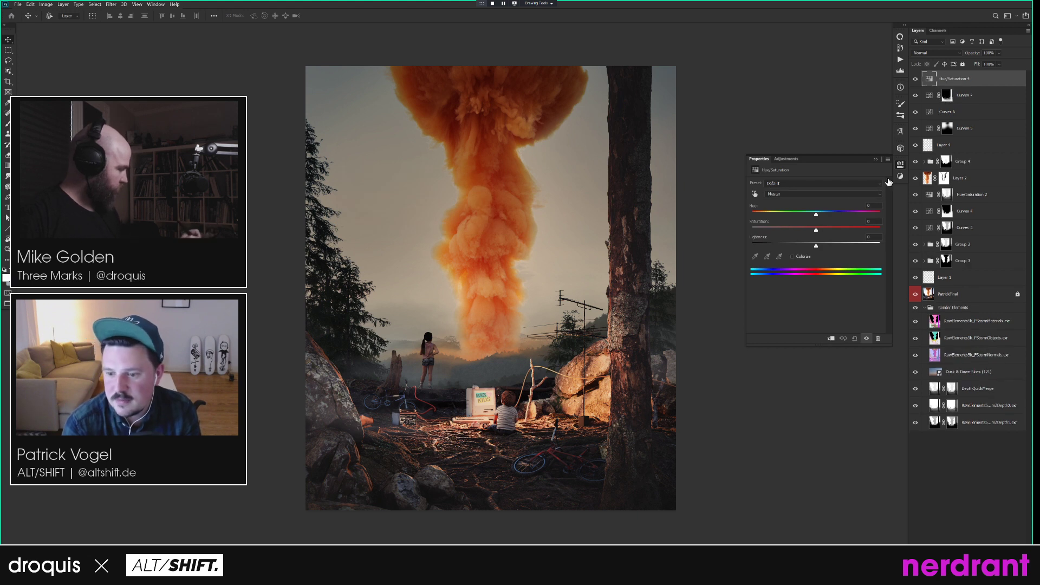
key(ctrl+z)
Add a Curves adjustment layer above Curves 7 and sample the sky beside the explosion as its gray point.
key(ctrl+alt+m)
key(Return)
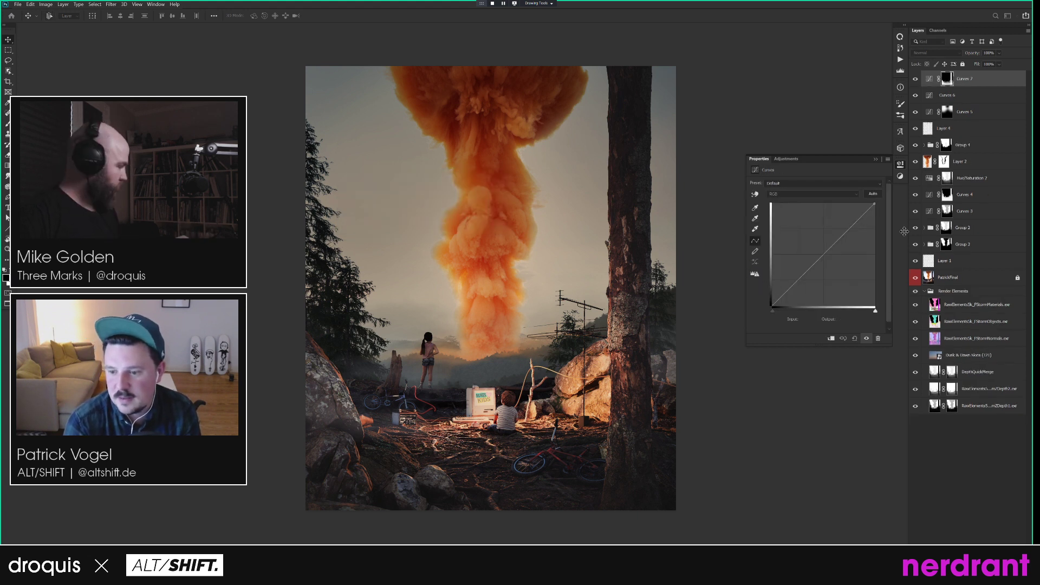
click(755, 218)
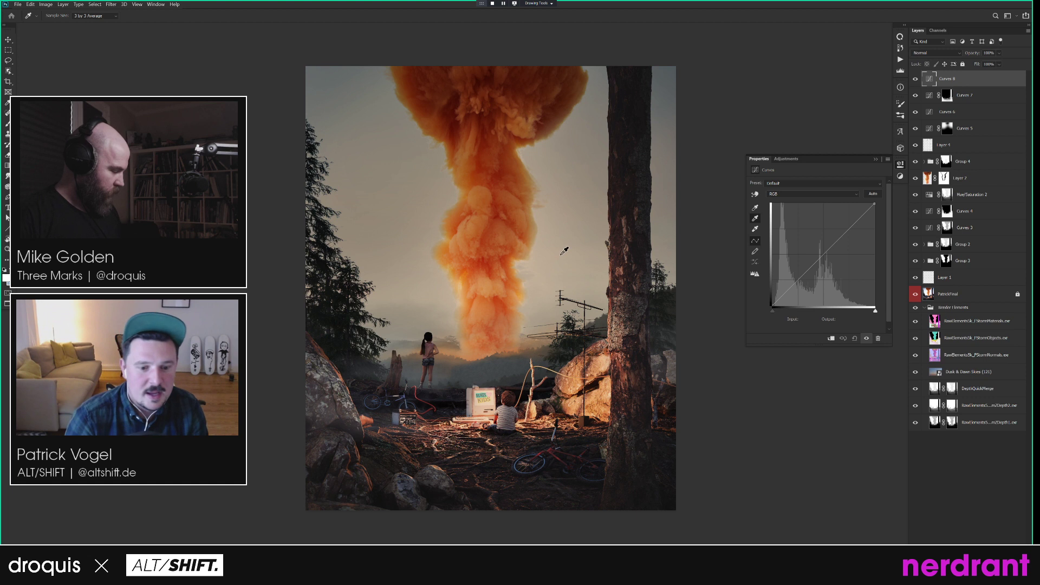
click(566, 250)
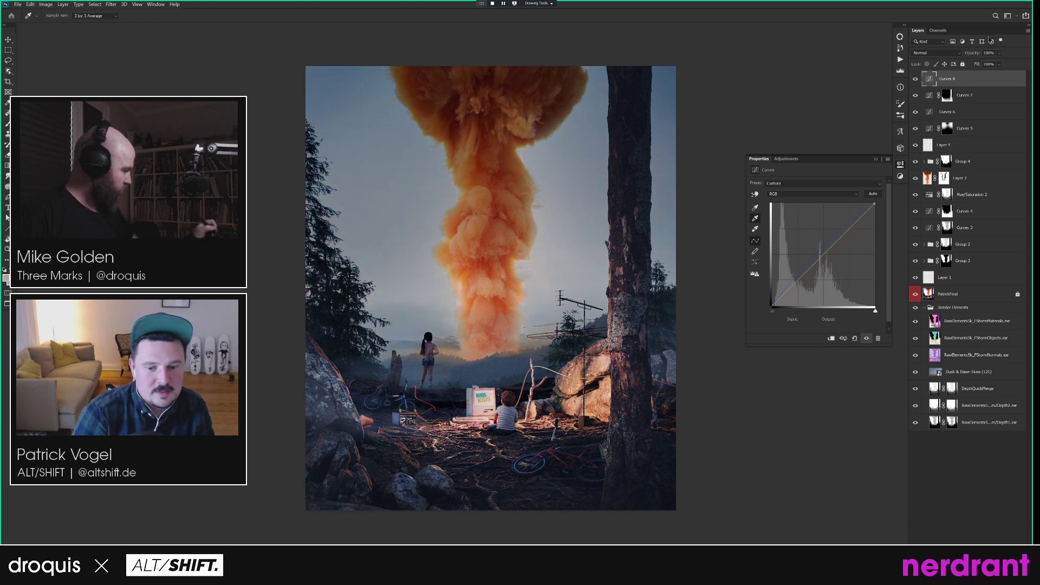
Set the Curves 8 blend mode to Color and reduce its opacity to about 79%.
click(936, 53)
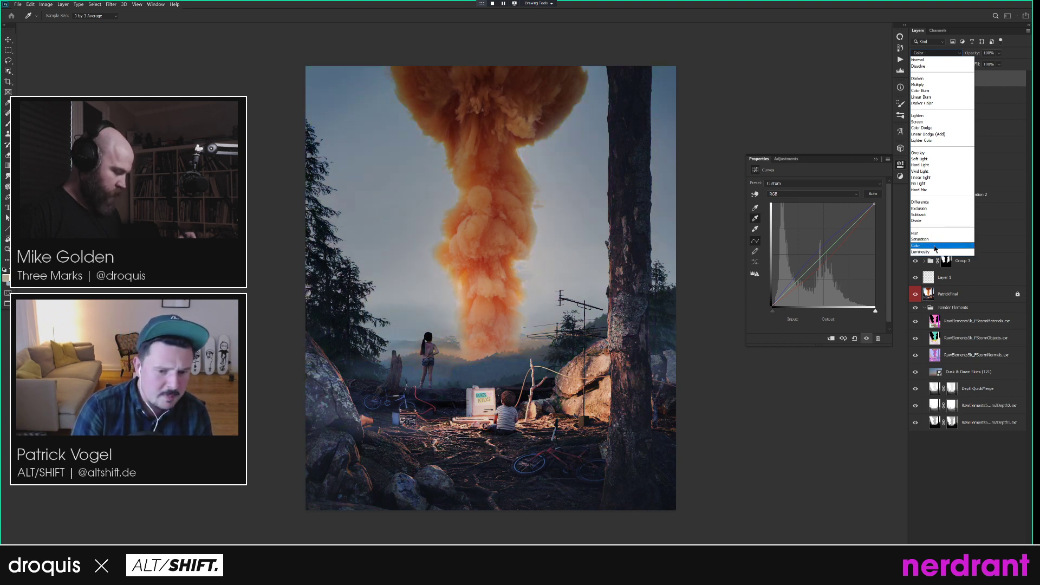
click(935, 247)
drag(676, 375, 671, 374)
drag(973, 55, 792, 55)
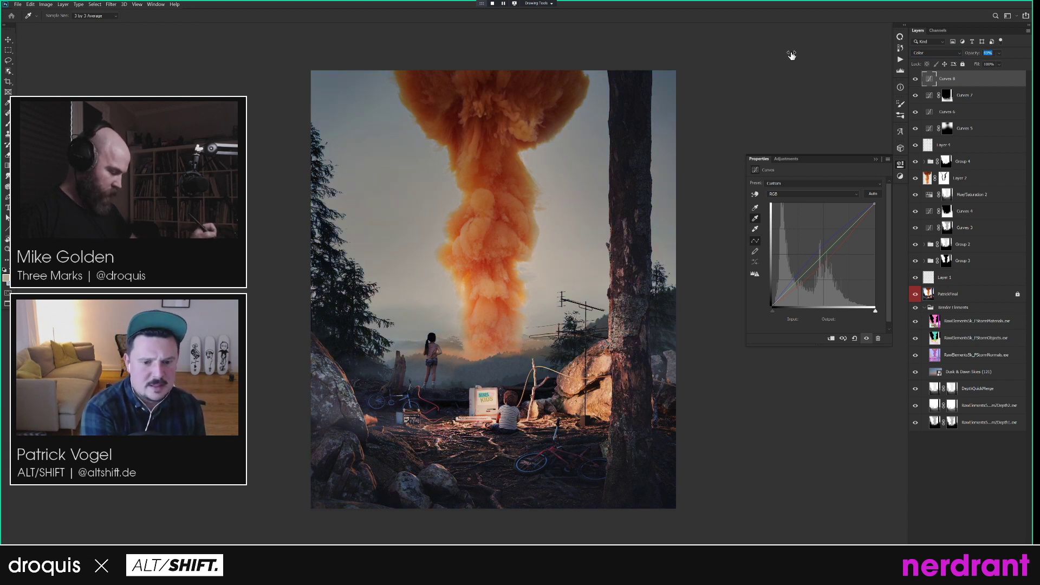
mouse_move(800, 56)
mouse_down()
mouse_move(780, 56)
mouse_move(805, 55)
mouse_up()
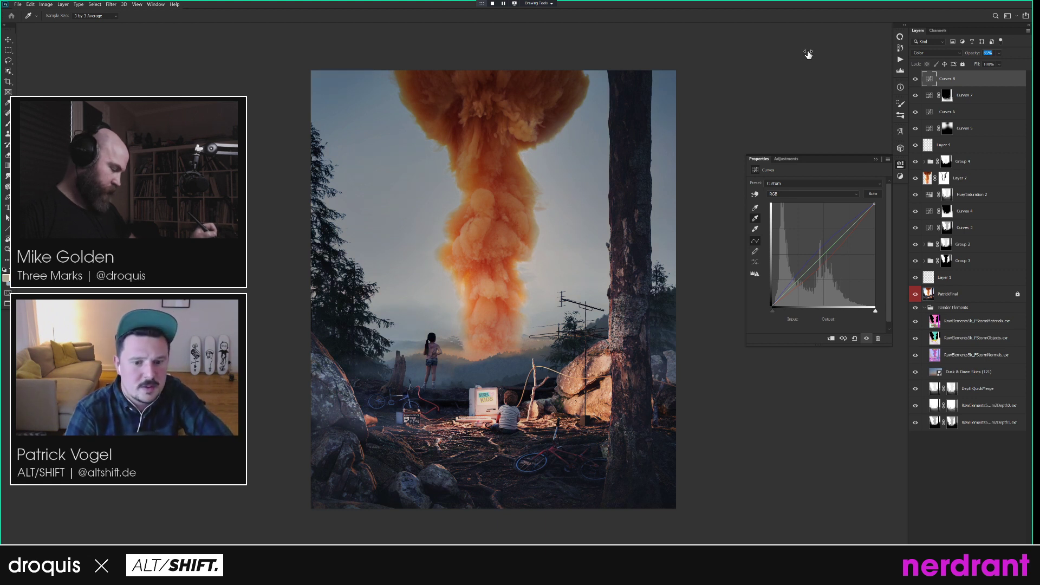
drag(804, 55, 806, 51)
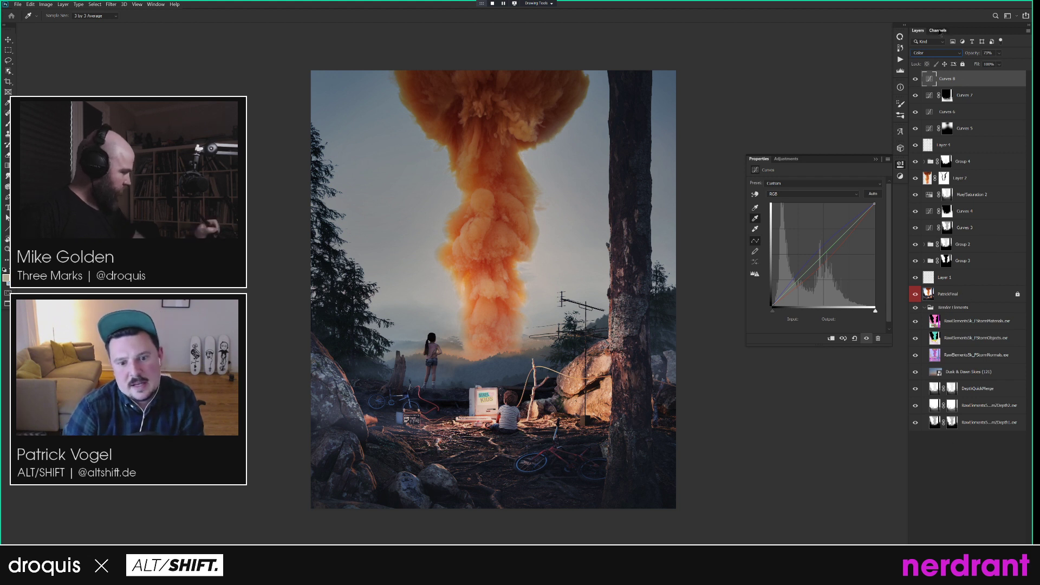
Load the Red copy channel as a selection and use the Lasso to limit it to the foreground trunk and rocks.
click(938, 30)
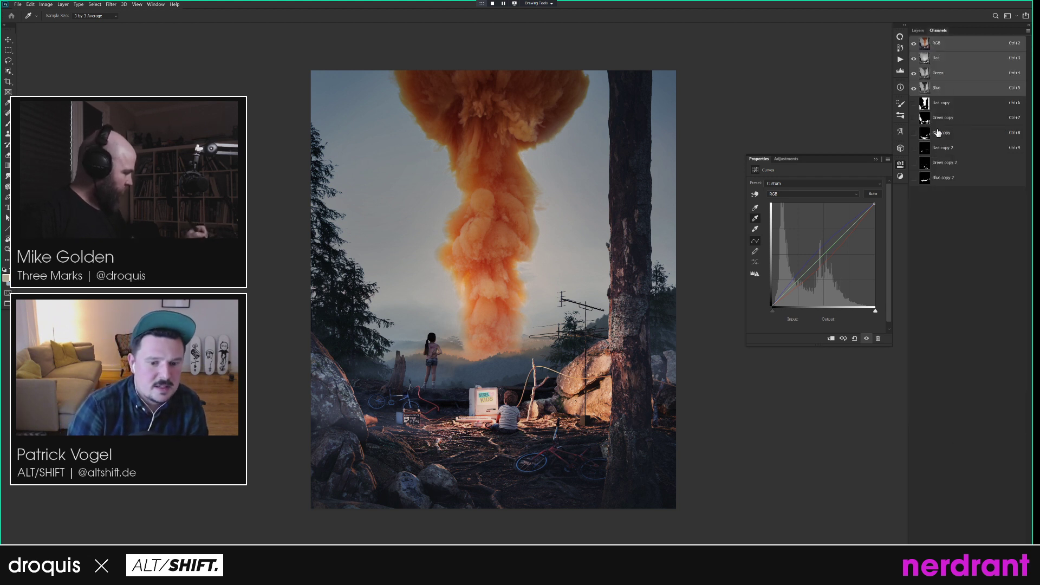
ctrl+click(925, 104)
key(l)
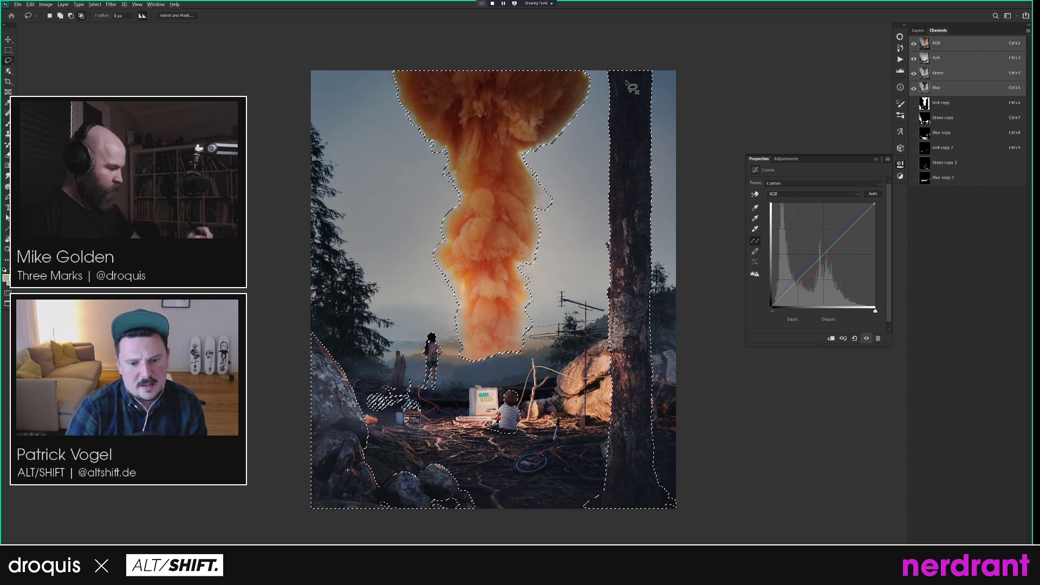
mouse_move(605, 61)
mouse_down()
mouse_move(586, 399)
mouse_move(527, 469)
mouse_move(406, 447)
mouse_move(380, 431)
mouse_move(316, 312)
mouse_move(255, 530)
mouse_move(271, 550)
mouse_up()
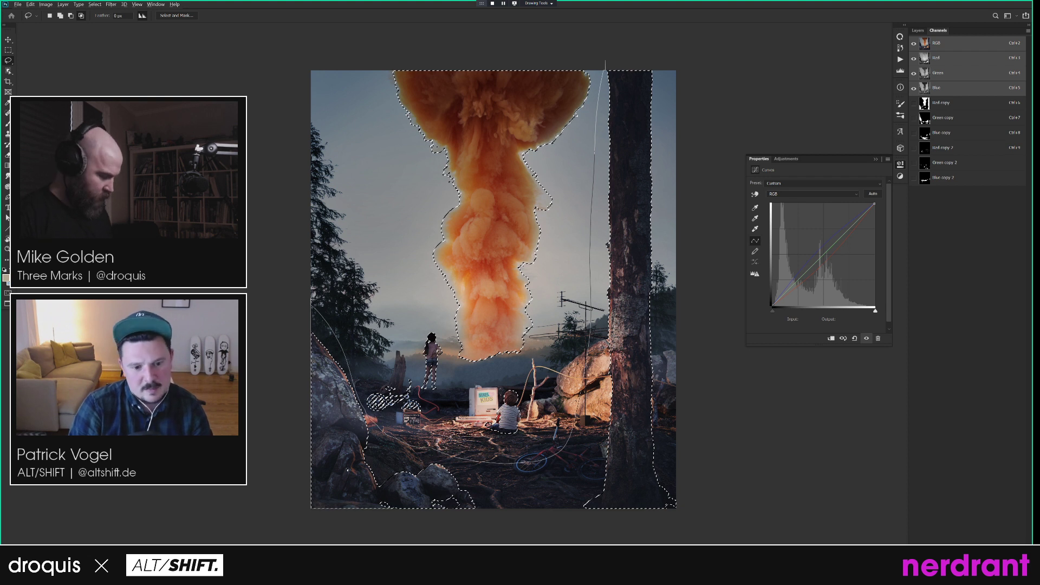
mouse_move(677, 550)
mouse_down()
mouse_move(734, 365)
mouse_move(733, 13)
mouse_up()
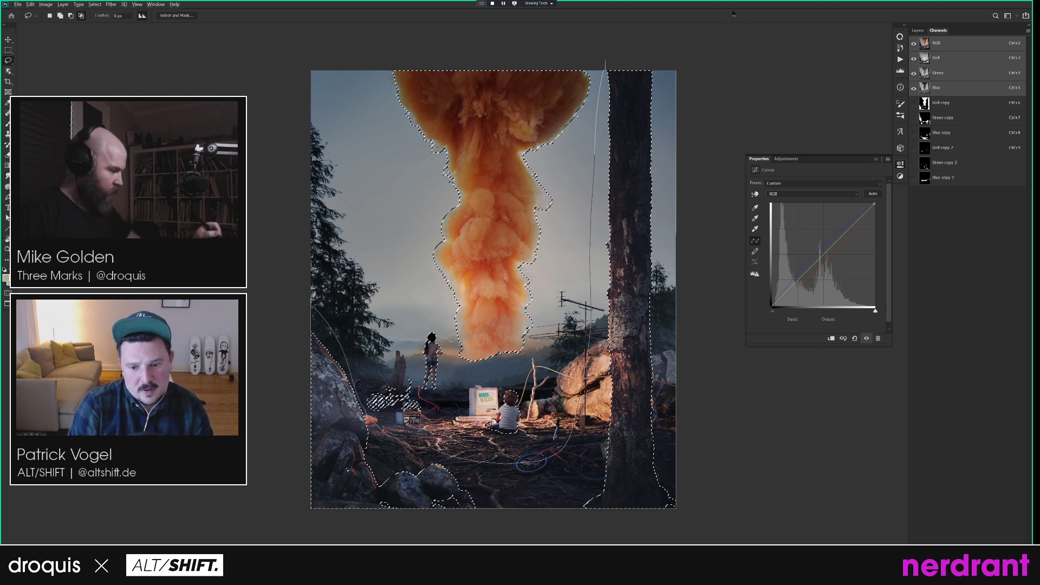
Add a Curves layer masked to the selection, with RGB white point output 201 and a midpoint of input 123, output about 58.
click(917, 30)
click(979, 80)
key(ctrl+m)
key(Return)
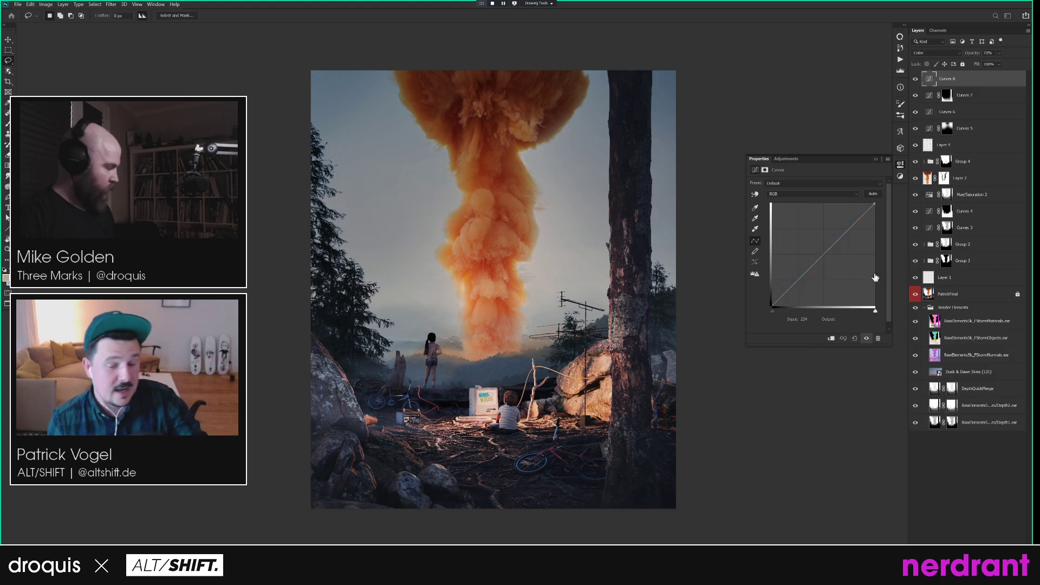
drag(874, 209, 889, 248)
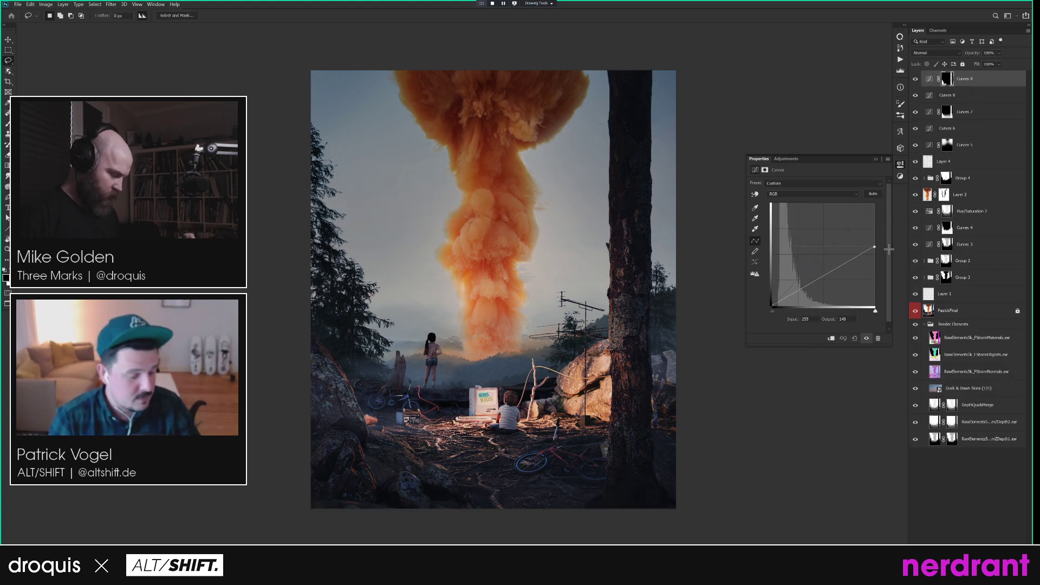
drag(821, 278, 822, 283)
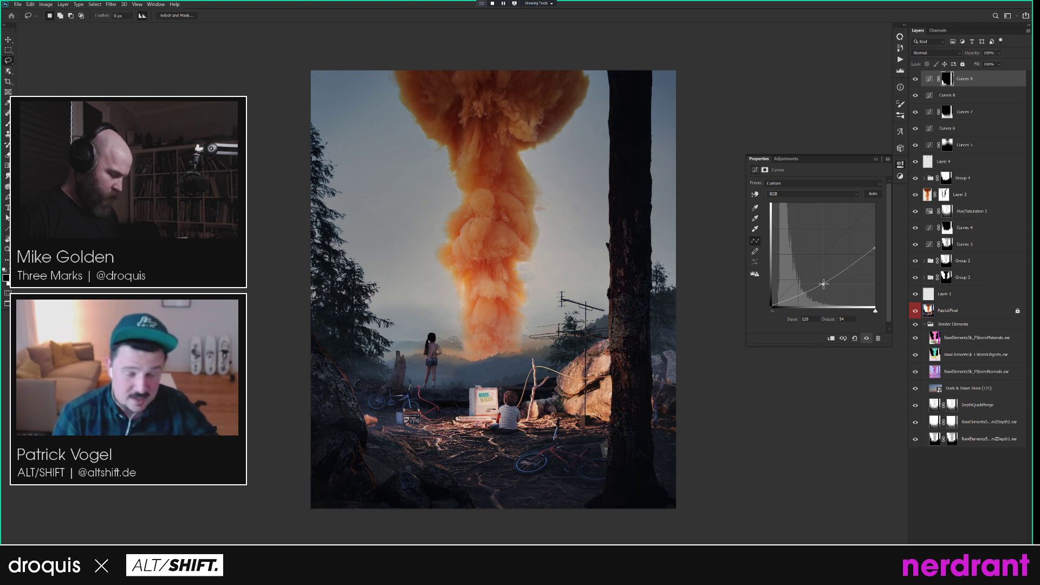
drag(874, 249, 878, 232)
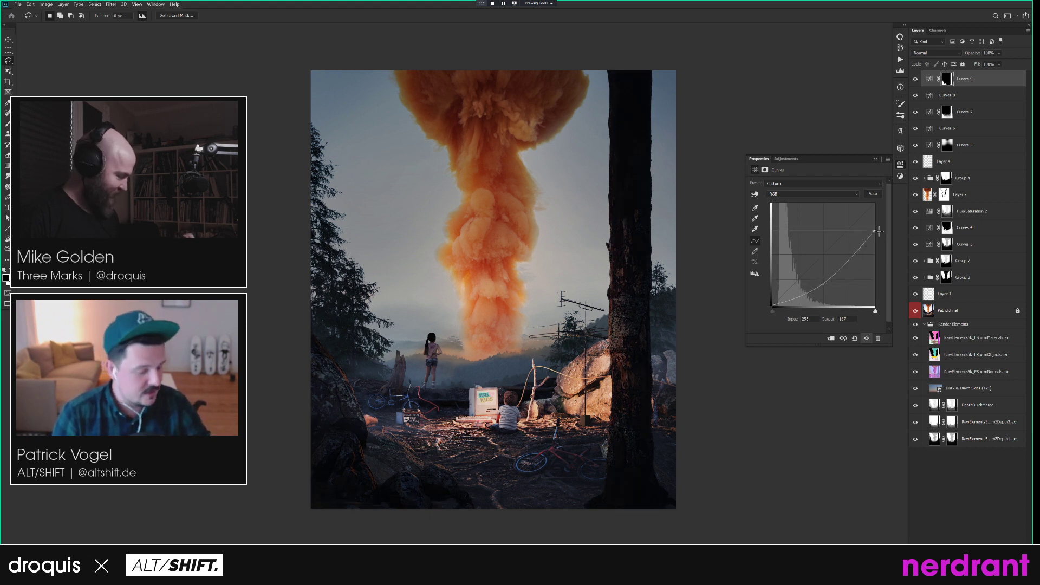
drag(826, 284, 824, 284)
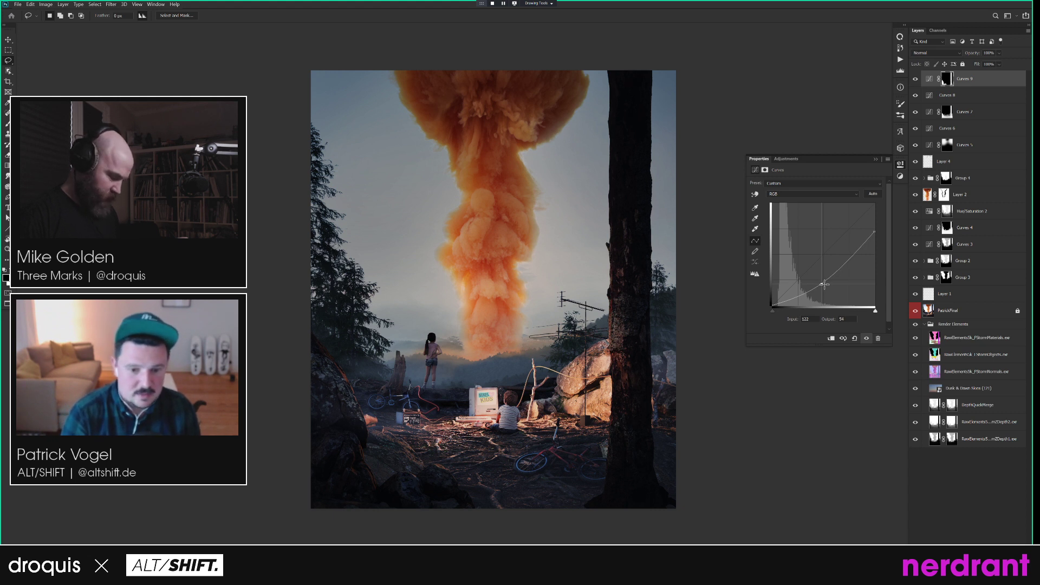
drag(874, 232, 876, 228)
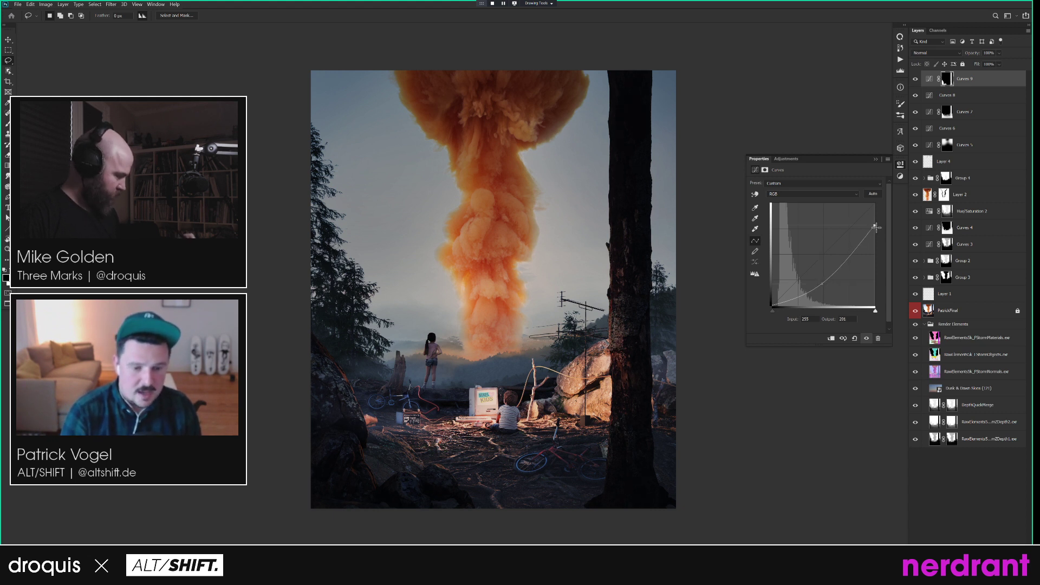
click(822, 283)
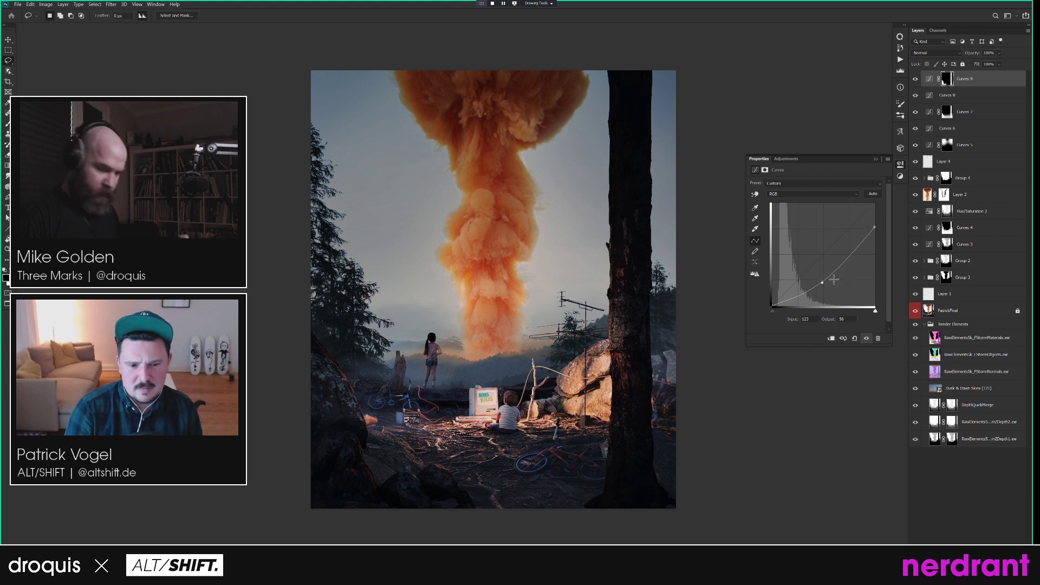
Add a Hue/Saturation adjustment clipped to Curves 9 and lower its saturation to about -40.
key(ctrl+u)
key(Return)
alt+click(971, 87)
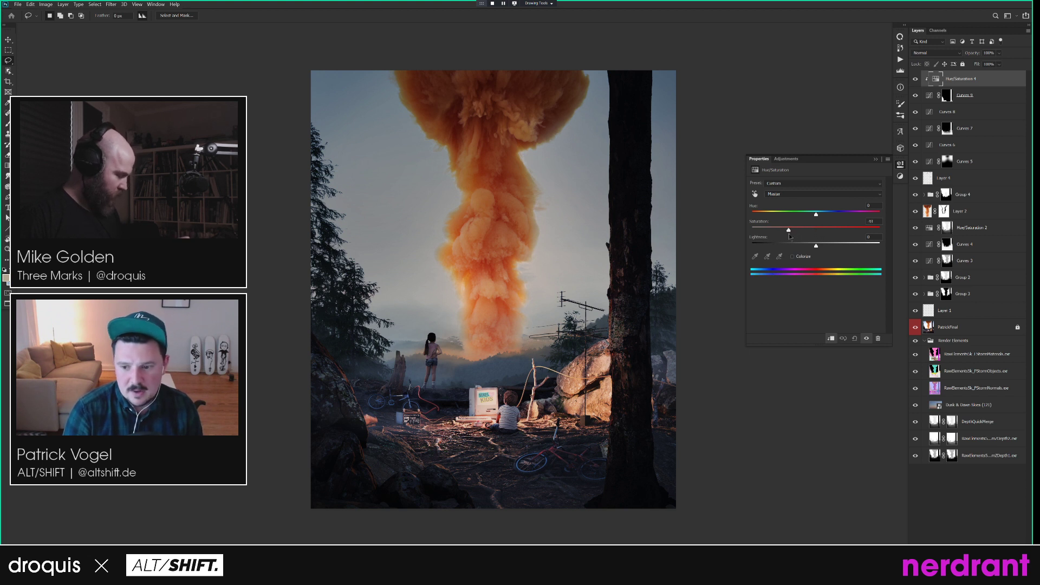
Target the Curves 9 mask for painting and choose the soft round brush preset.
click(947, 95)
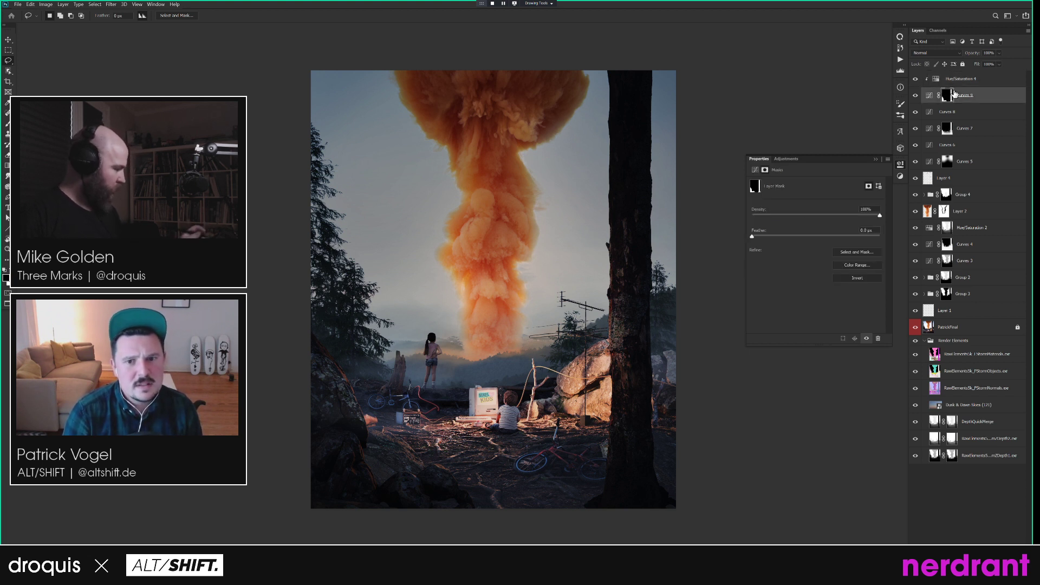
key(b)
key(b)
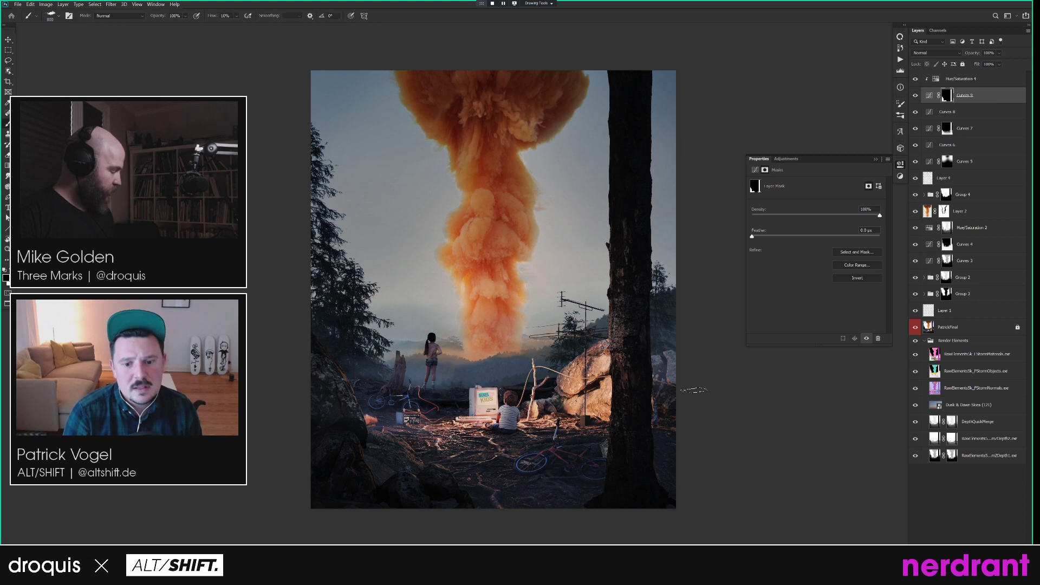
right_click(701, 390)
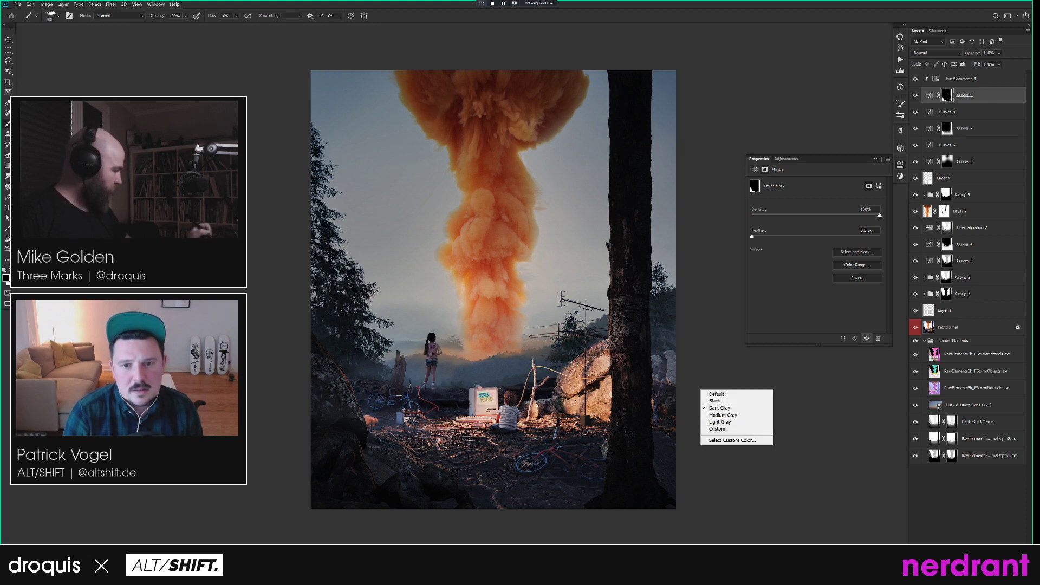
click(950, 98)
key(bracketright)
right_click(620, 377)
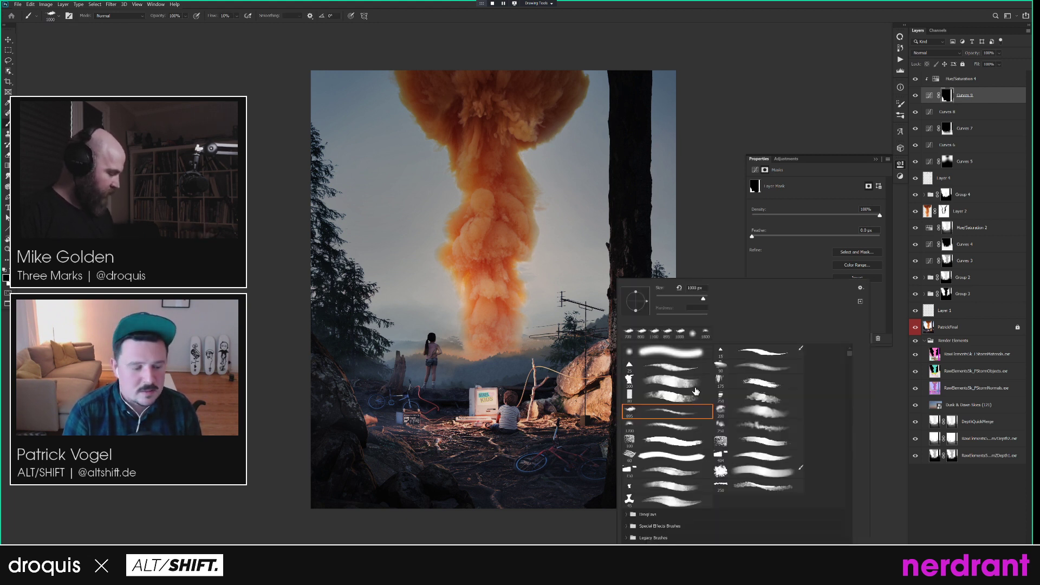
double_click(691, 351)
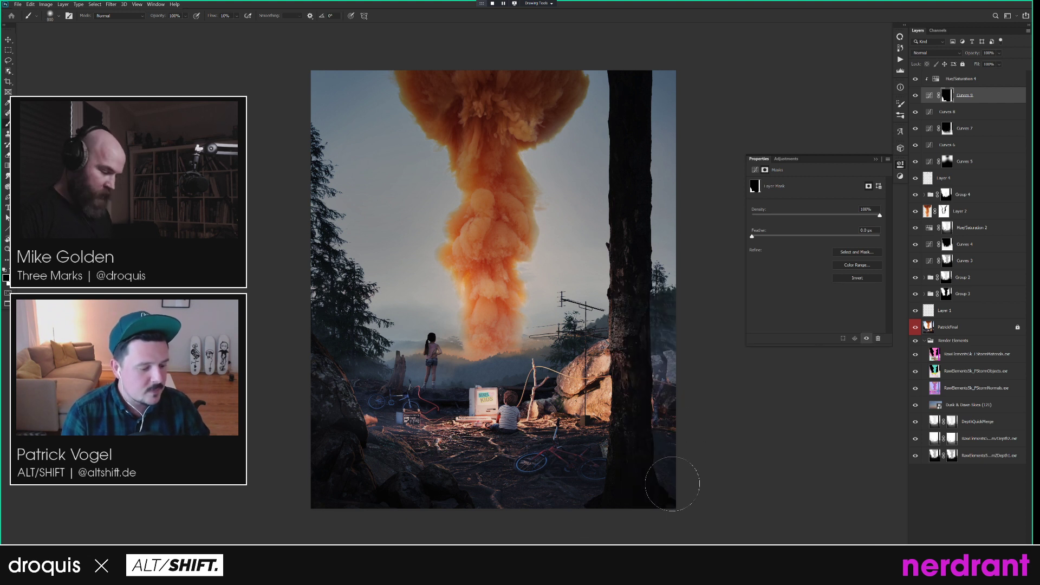
Paint white on the Curves 9 mask over the image's lower right corner and along the bottom foreground.
key(x)
key(bracketleft)
key(bracketleft)
mouse_move(681, 451)
mouse_down()
mouse_move(656, 488)
mouse_move(681, 444)
mouse_move(661, 483)
mouse_move(656, 447)
mouse_move(677, 488)
mouse_up()
key(bracketleft)
key(bracketright)
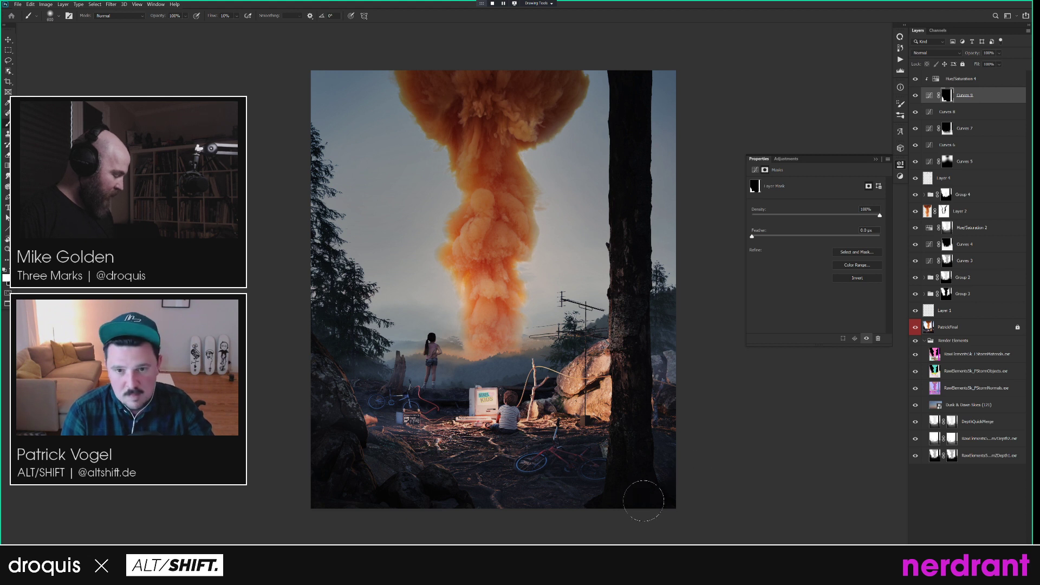
mouse_move(605, 505)
mouse_down()
mouse_move(552, 512)
mouse_move(568, 500)
mouse_move(551, 490)
mouse_move(651, 475)
mouse_move(643, 492)
mouse_move(607, 498)
mouse_move(463, 510)
mouse_move(386, 503)
mouse_up()
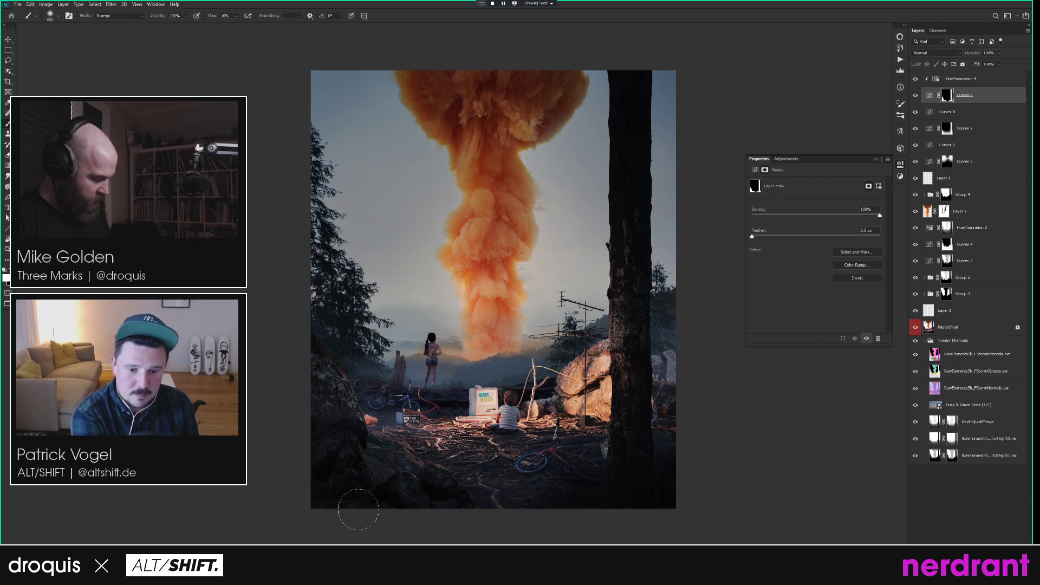
key(bracketright)
key(bracketleft)
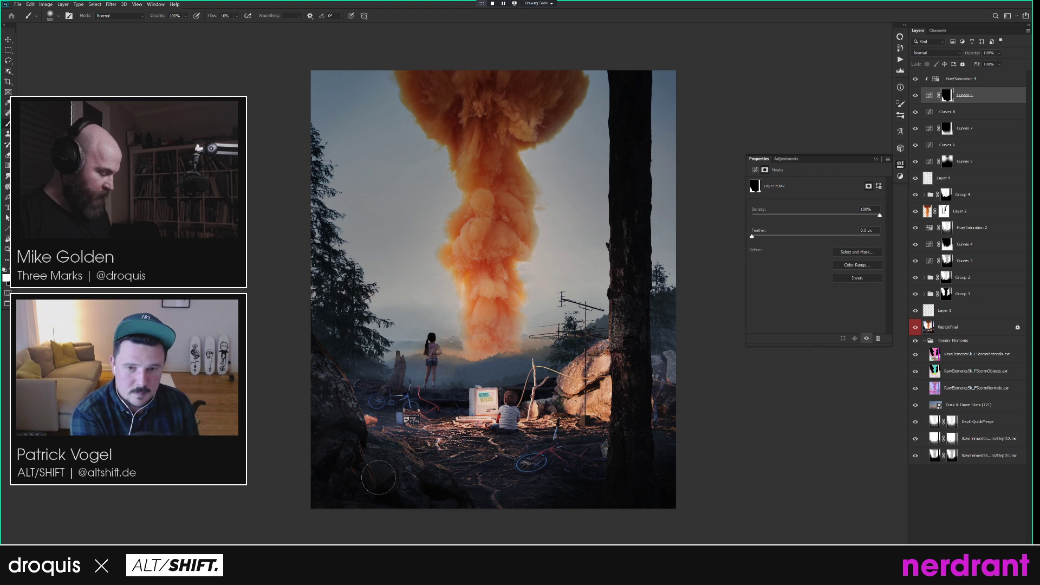
Paint black with a larger brush on the Curves 9 mask to soften the darkening on the large tree trunk, comparing with the layer hidden.
key(bracketleft)
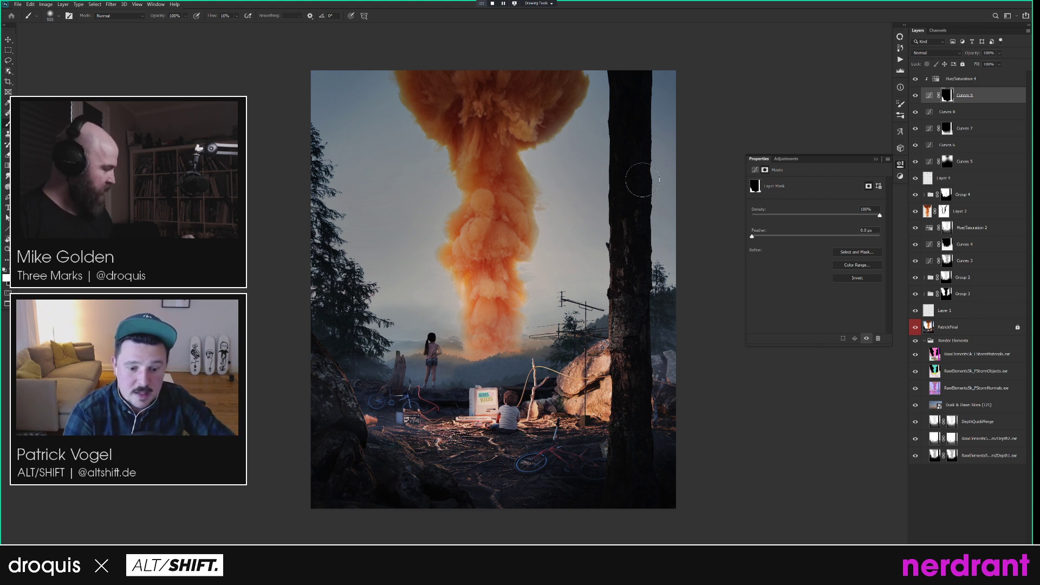
click(916, 96)
click(915, 96)
key(bracketright)
key(bracketright)
key(bracketright)
key(x)
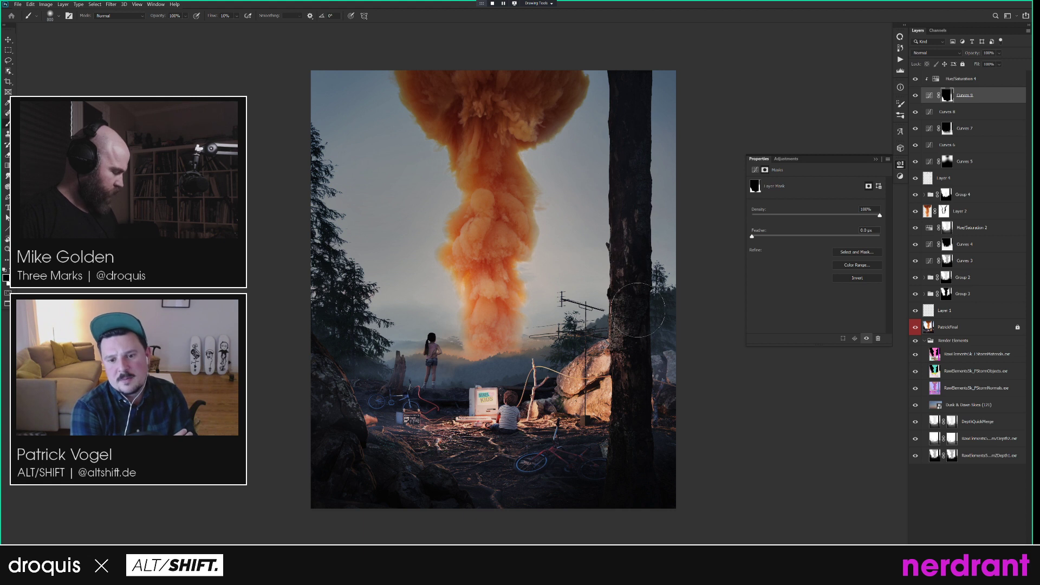
click(915, 95)
click(915, 95)
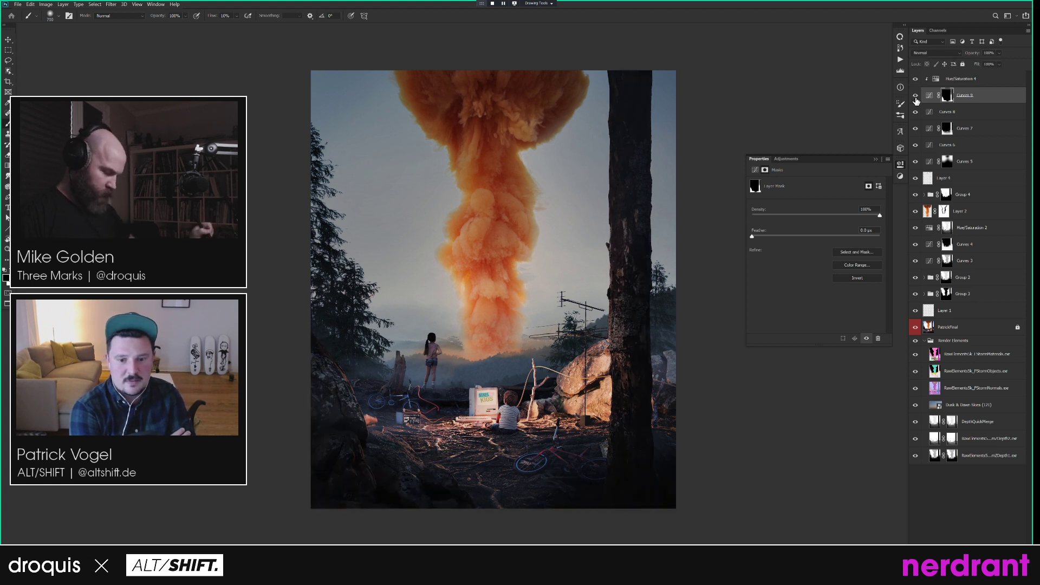
Paste a merged copy of the image above Hue/Saturation 4, set it to Screen, and soften it with a slight Gaussian Blur.
key(ctrl+a)
click(976, 82)
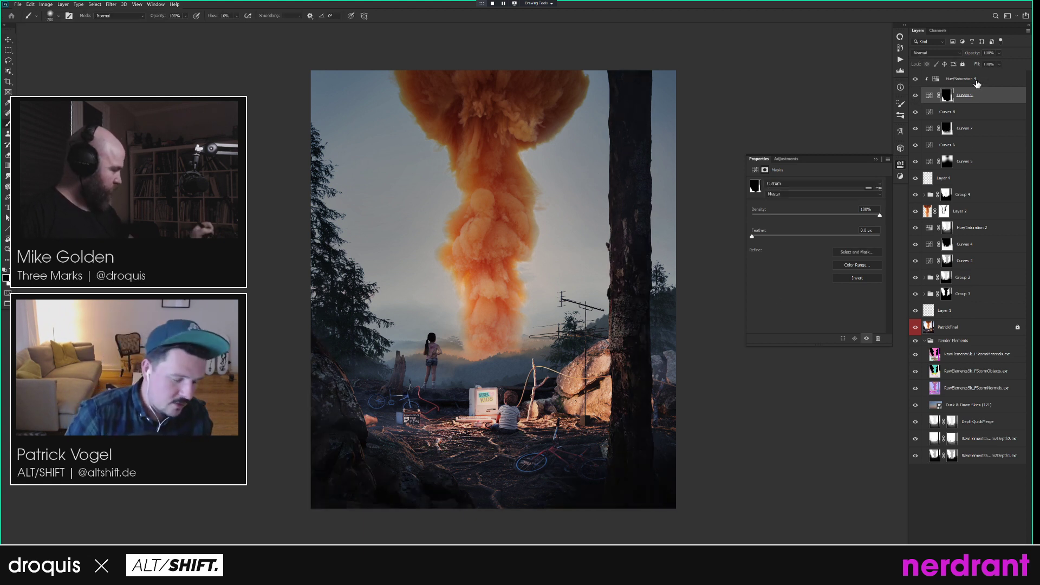
key(ctrl+v)
click(947, 53)
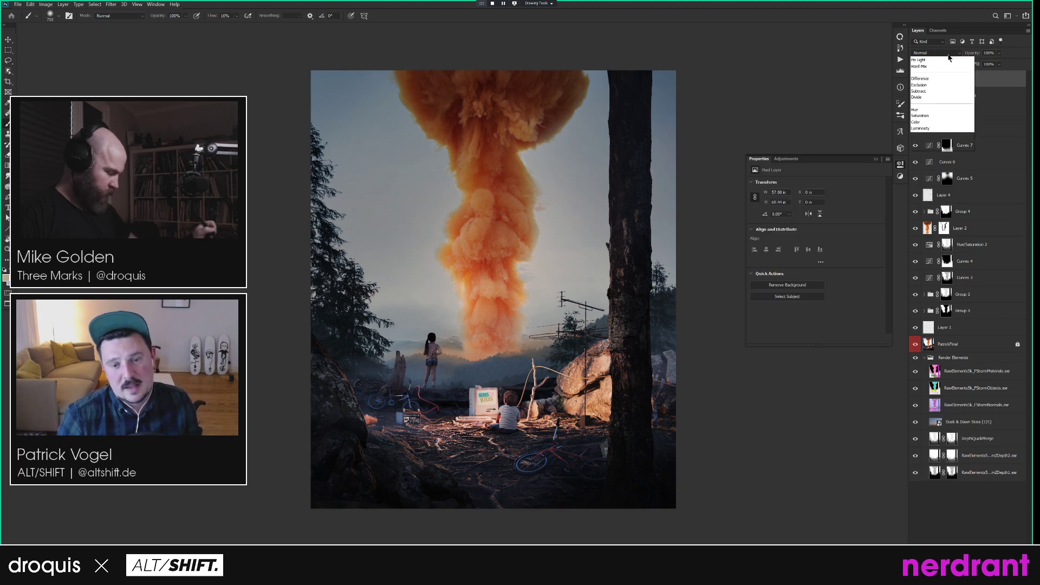
click(934, 122)
key(ctrl+alt+f)
drag(554, 207, 551, 207)
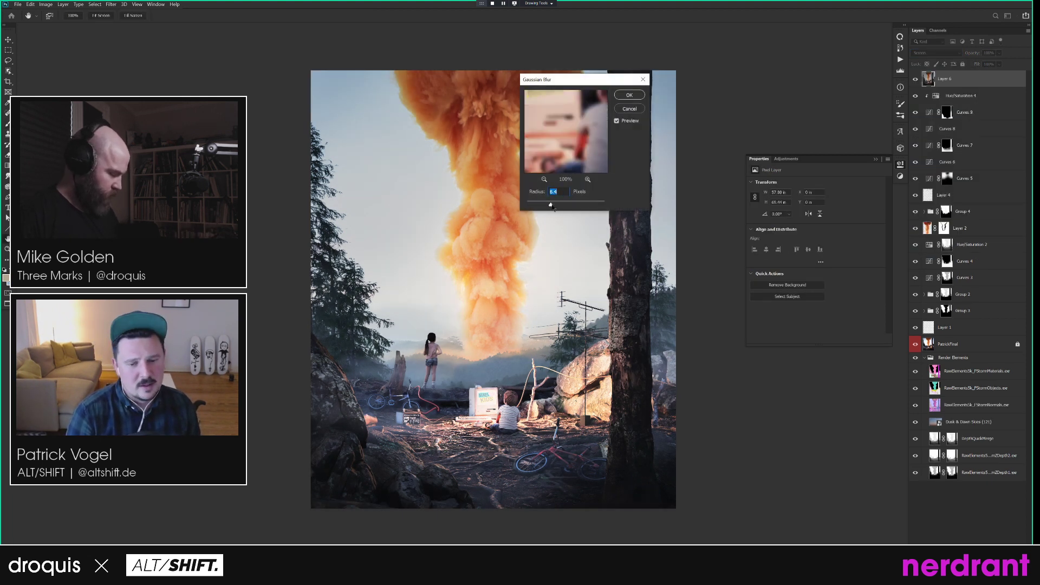
click(629, 95)
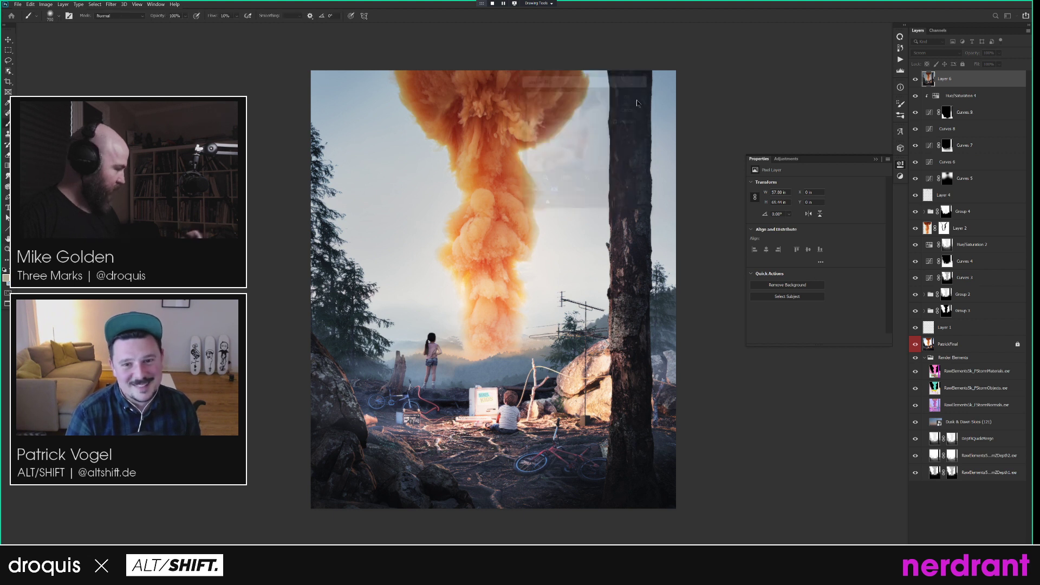
Clip two Hue/Saturation adjustments to Layer 6, colorizing the upper one with hue 24 and saturation about 52.
key(ctrl+u)
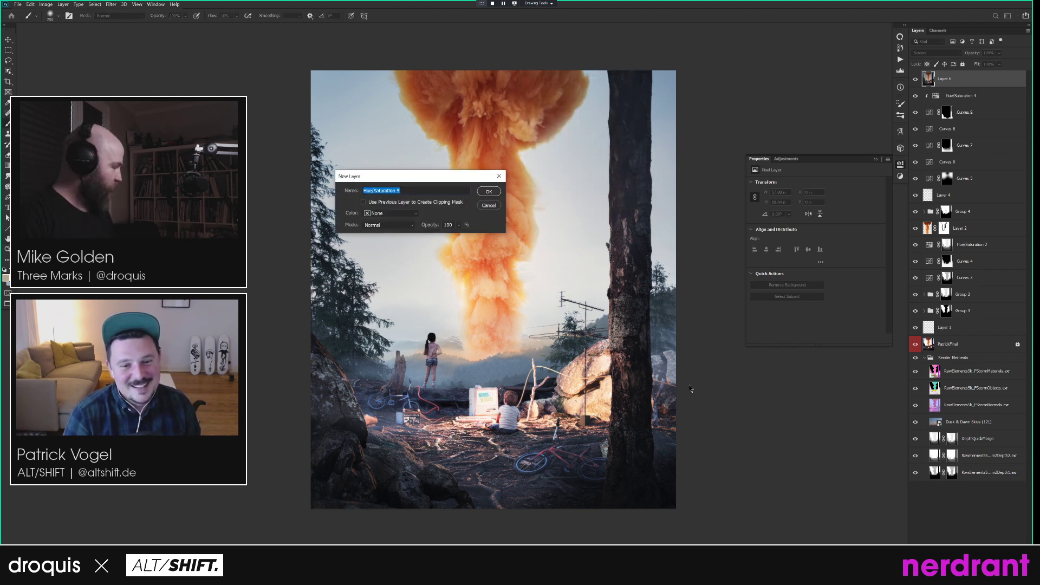
click(488, 191)
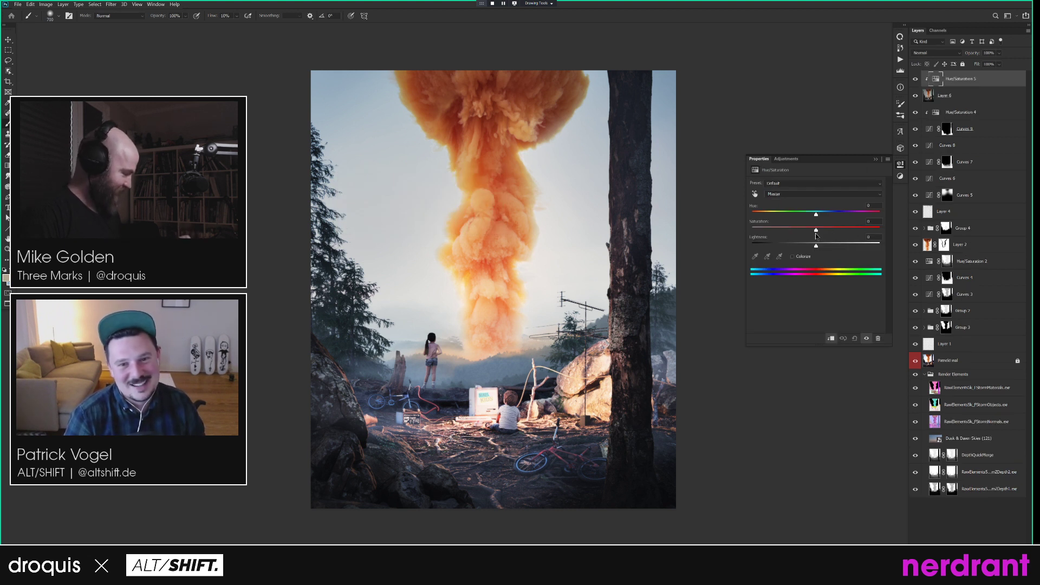
key(ctrl+u)
click(366, 201)
click(490, 192)
click(792, 256)
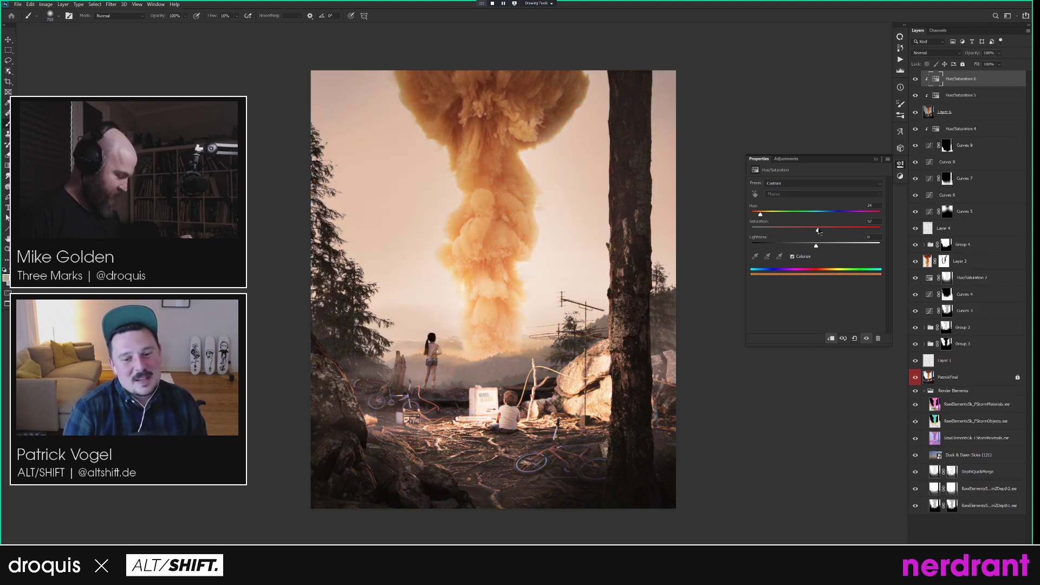
Add a black mask to Layer 6 and paint white around the computer and over the lit boulder with a smaller soft brush.
click(959, 115)
alt+click(957, 557)
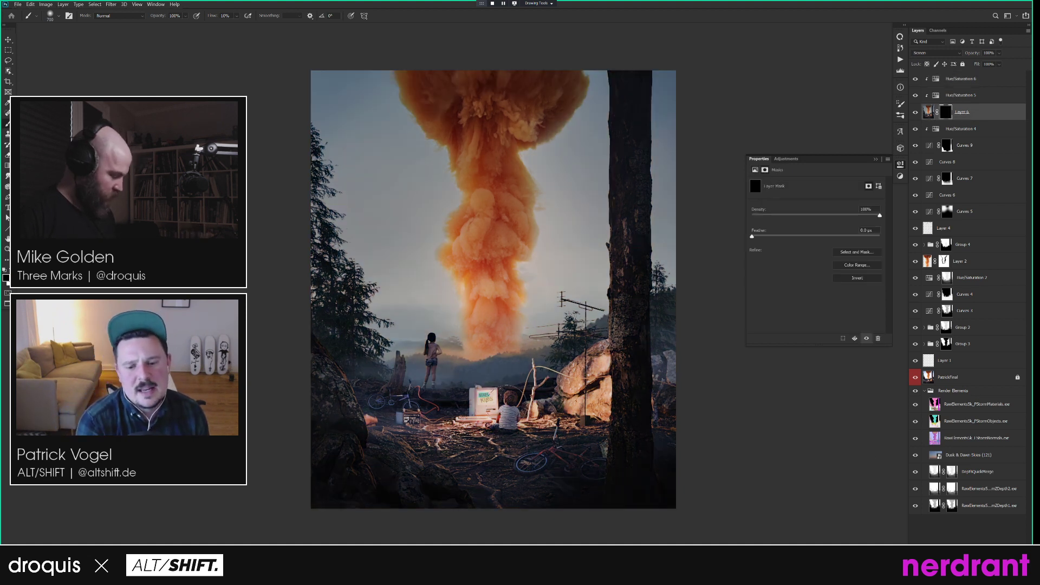
key(bracketleft)
key(bracketleft)
key(bracketleft)
key(bracketleft)
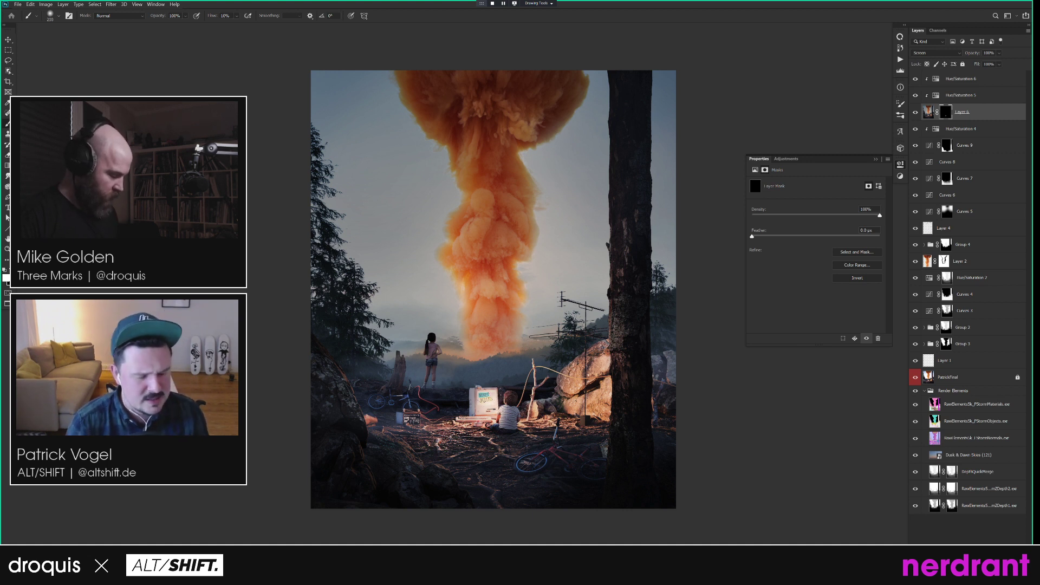
drag(477, 416, 464, 421)
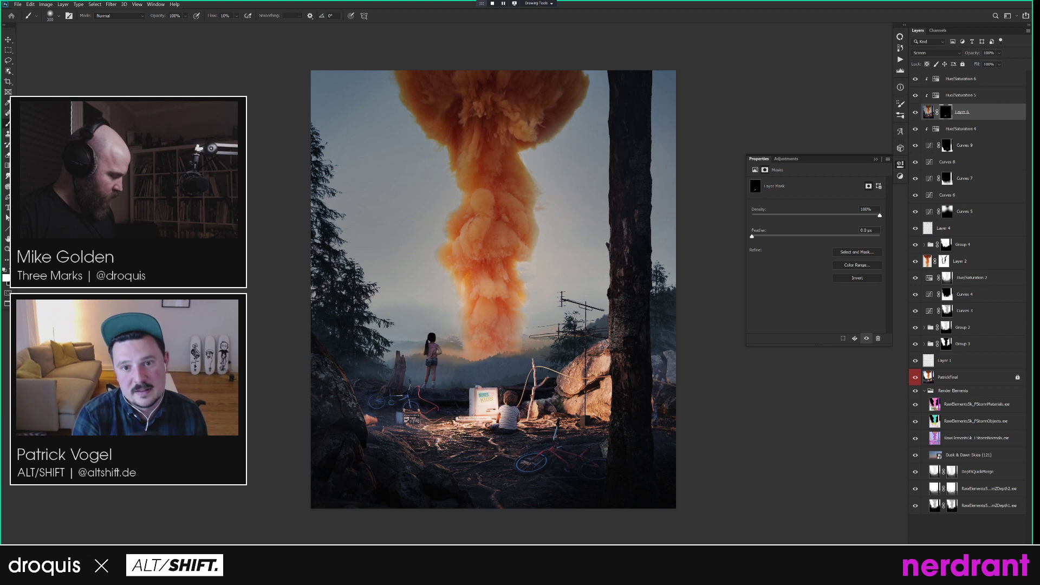
mouse_move(577, 374)
mouse_down()
mouse_move(587, 408)
mouse_move(597, 367)
mouse_up()
key(bracketright)
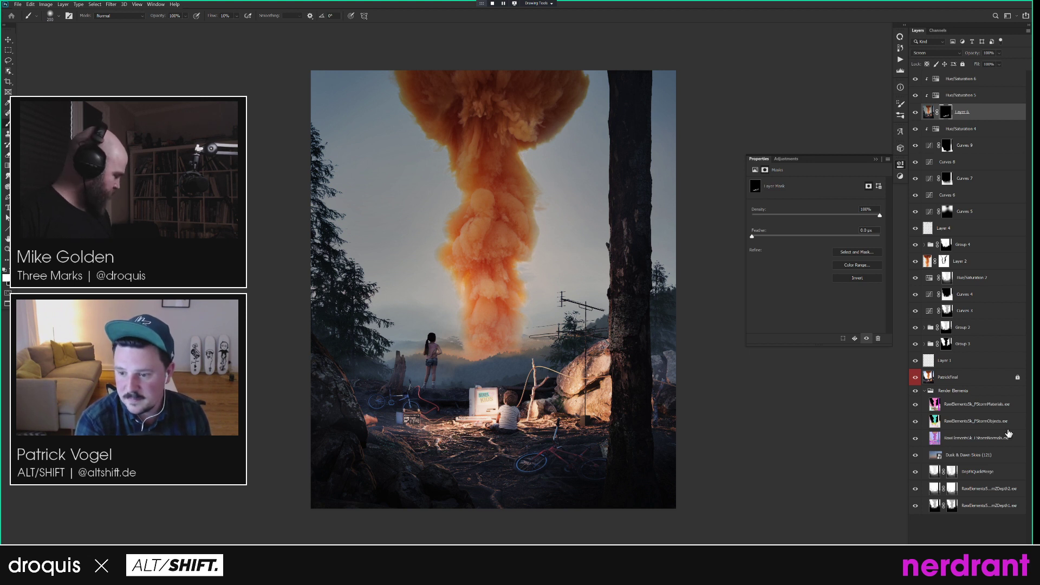
Isolate the normals render pass and make a Color Range selection sampled from the seated child, with fuzziness 9.
click(947, 441)
alt+click(916, 439)
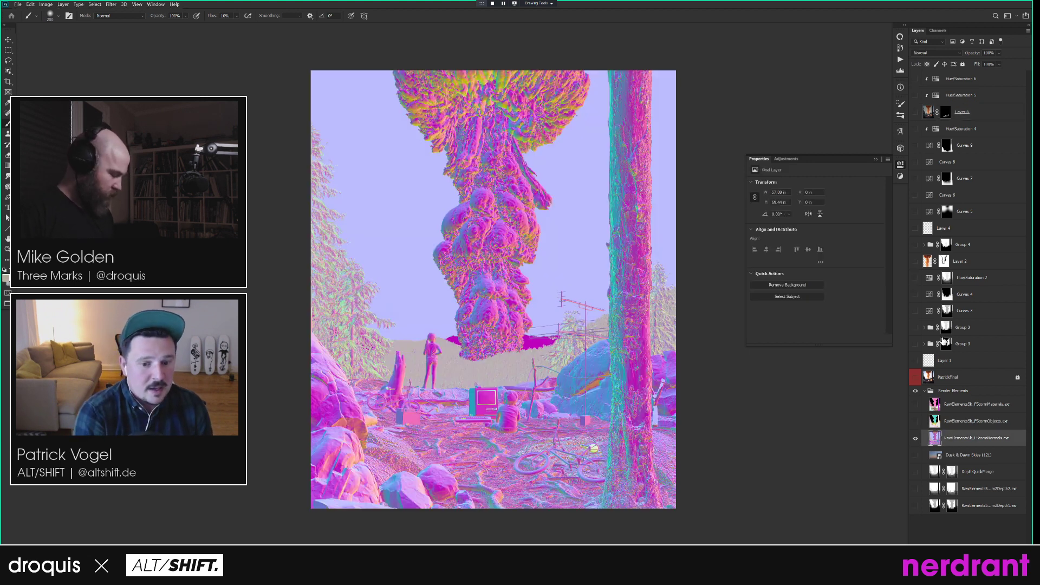
click(938, 31)
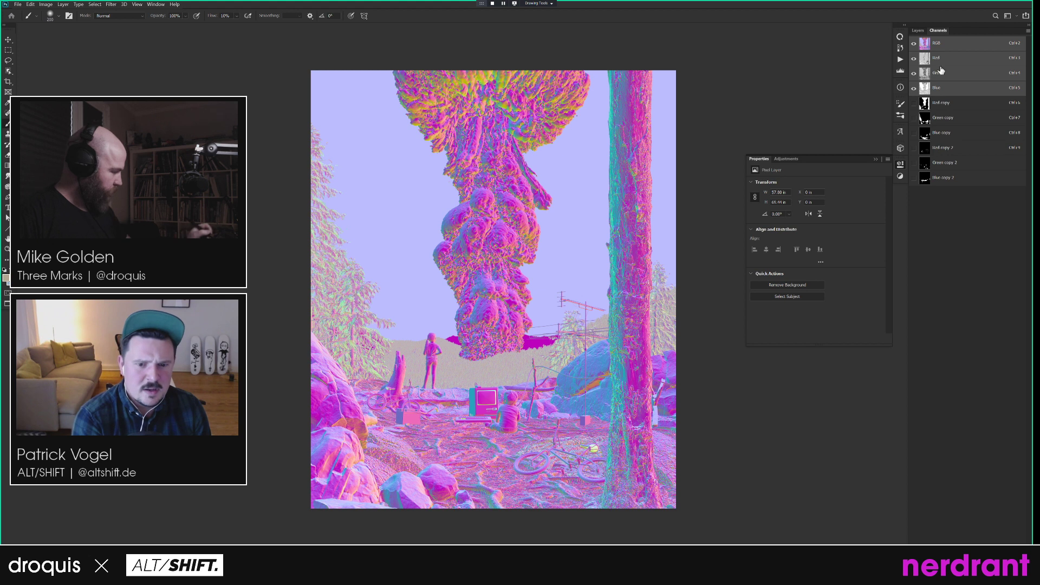
key(ctrl+shift+c)
click(511, 419)
click(512, 401)
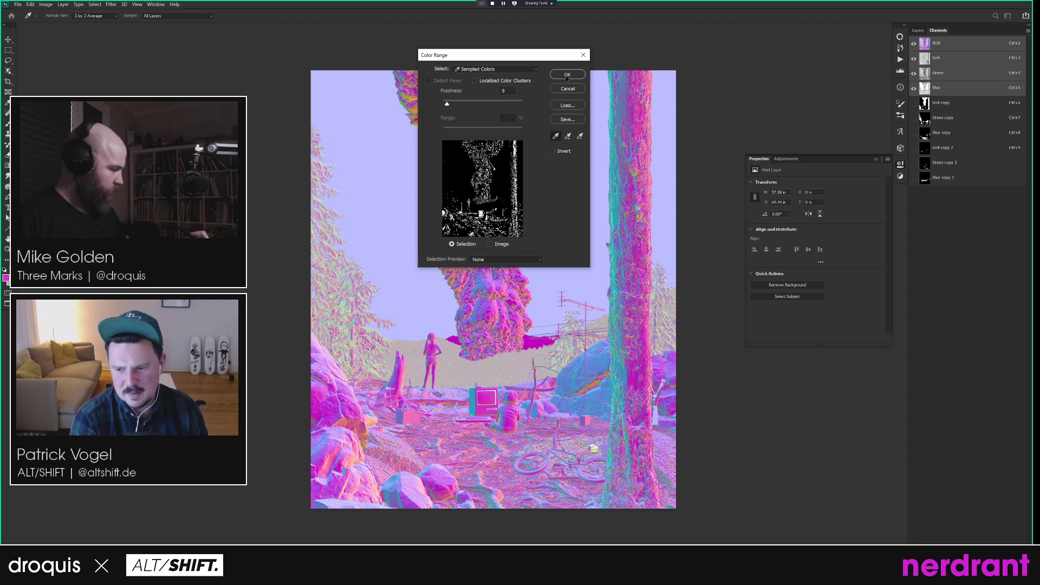
key(Return)
Restore the composite, add a Curves layer from the selection at the top of the stack, group it, and move its mask to the group.
click(918, 31)
alt+click(915, 438)
click(974, 80)
key(ctrl+shift+m)
key(Return)
key(ctrl+g)
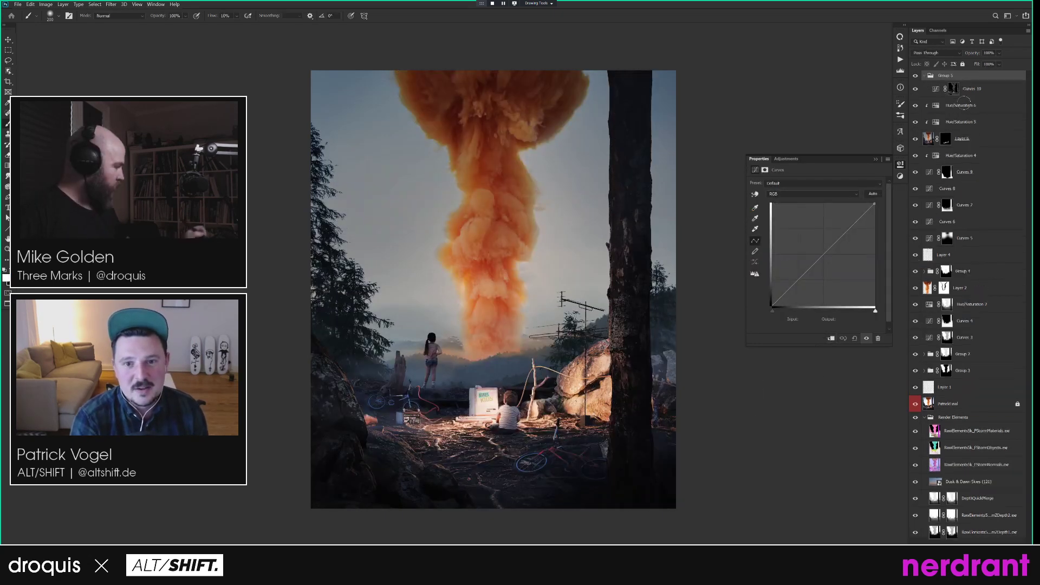
drag(954, 91, 955, 82)
click(936, 95)
Lower the Curves 10 white point output to about 208, give the layer a black mask, and compare with the mask disabled.
drag(875, 205, 878, 223)
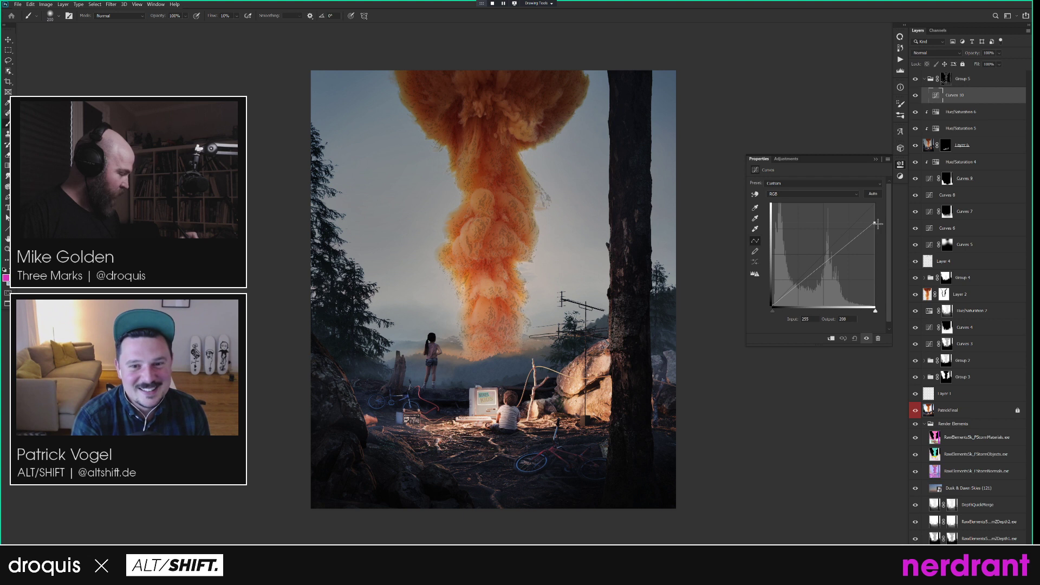
alt+click(959, 574)
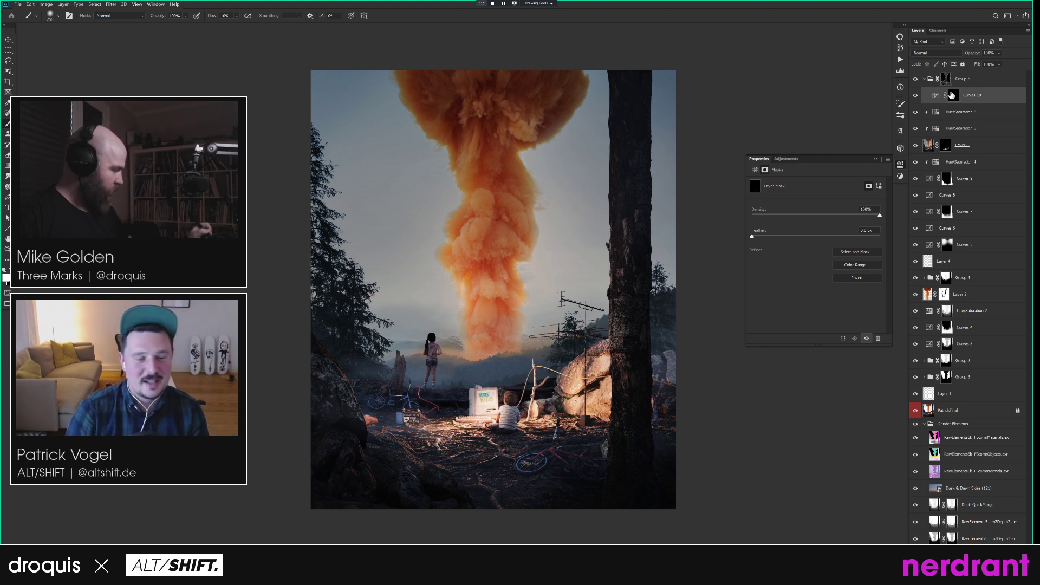
shift+click(953, 97)
shift+click(953, 97)
shift+click(953, 96)
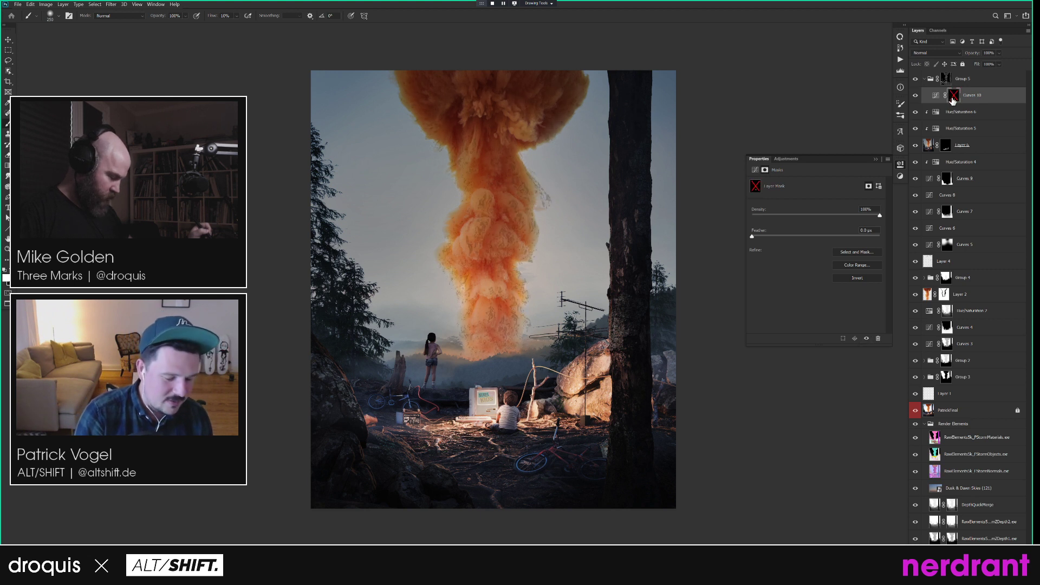
shift+click(953, 96)
Paint white on the Curves 10 mask with a larger brush over the lower left rocks and right edge, and collapse its group.
key(bracketright)
key(bracketright)
key(bracketright)
key(bracketright)
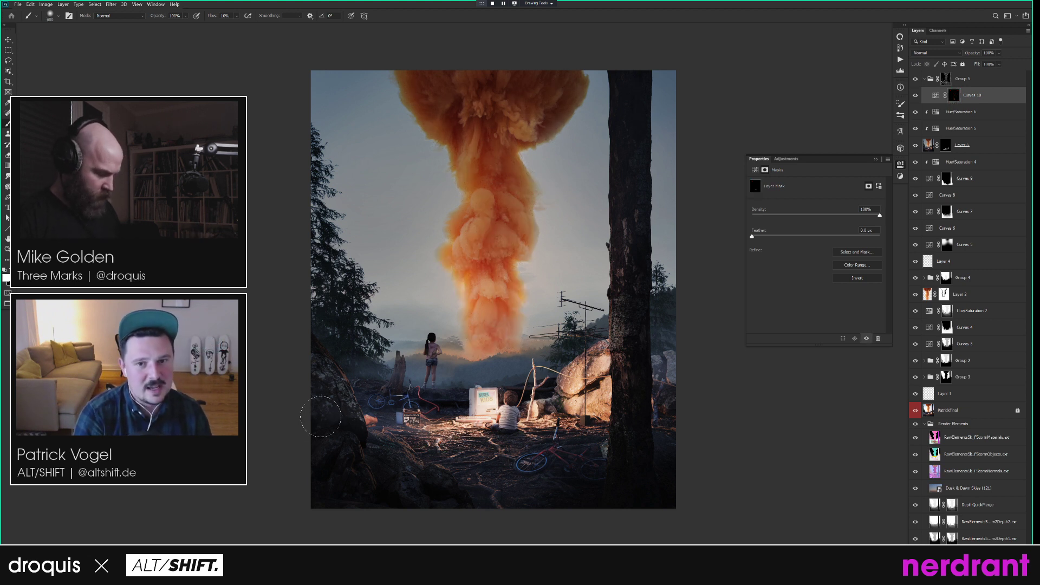
click(320, 479)
drag(678, 391, 663, 391)
key(v)
click(924, 79)
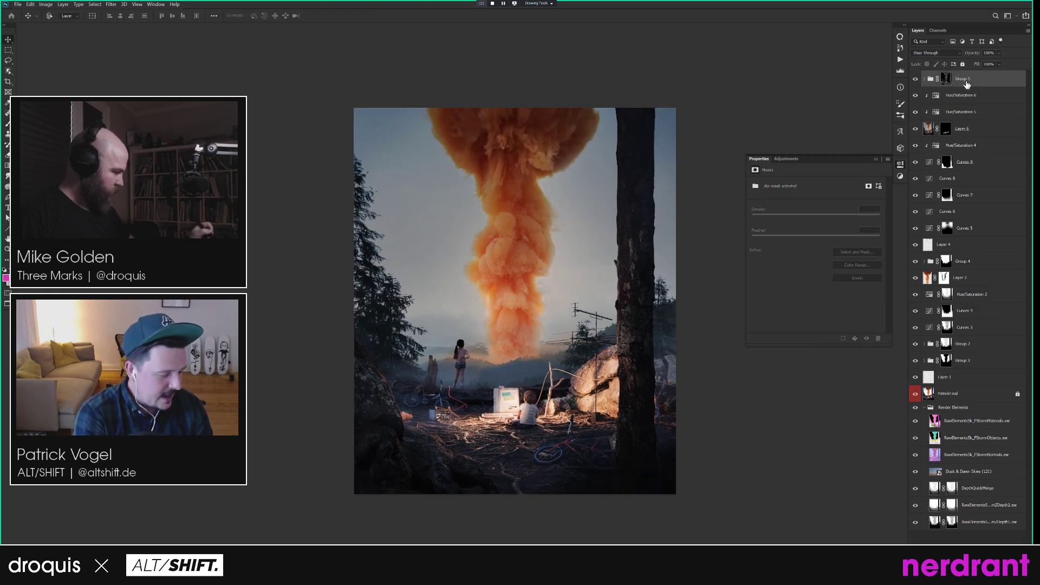
Add a Hue/Saturation layer above the new group with Colorize on, hue about 27 and saturation about 46.
drag(574, 411, 585, 412)
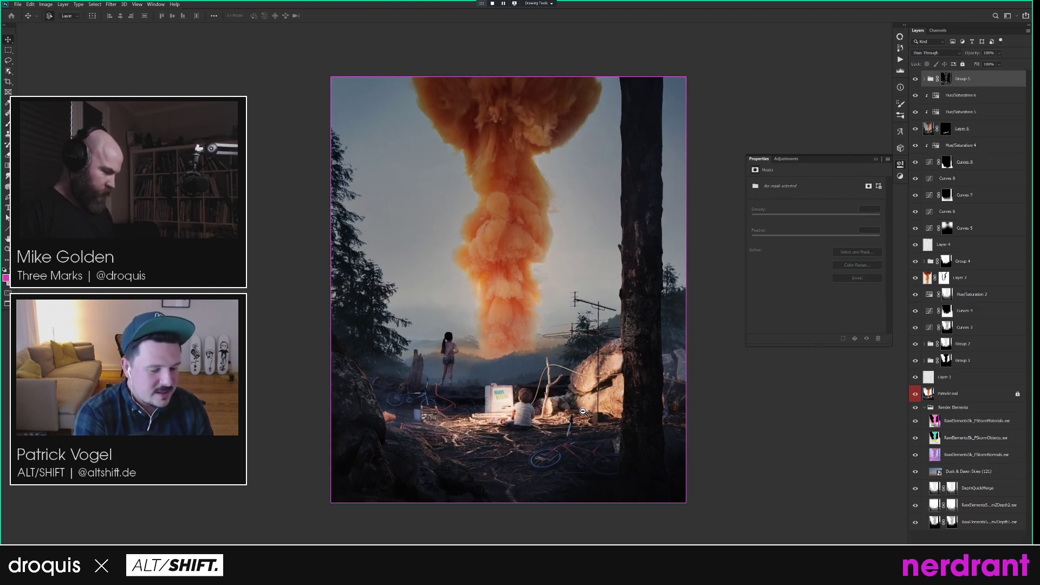
key(ctrl+u)
key(Return)
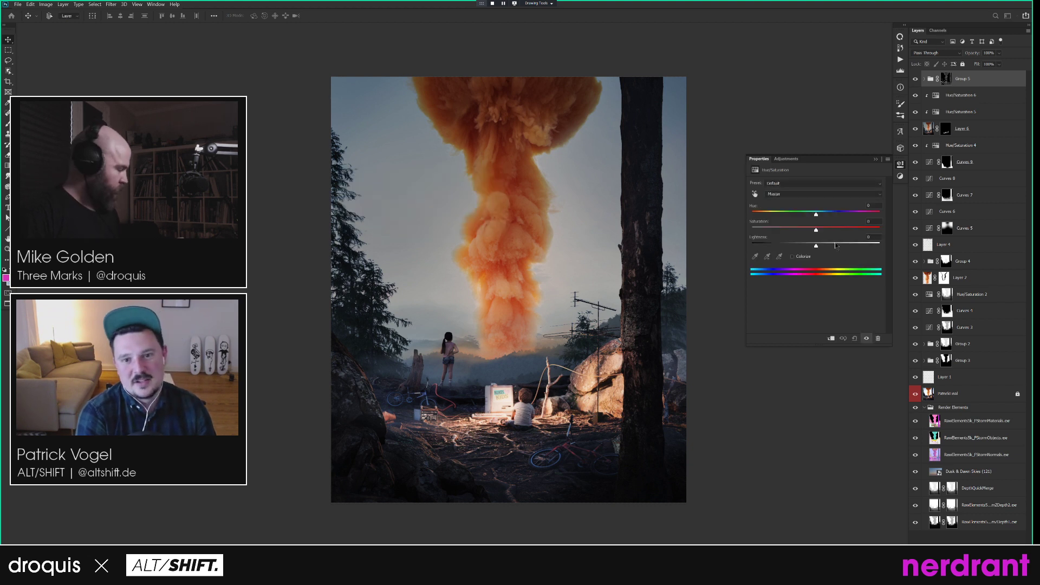
click(797, 256)
drag(769, 214, 812, 230)
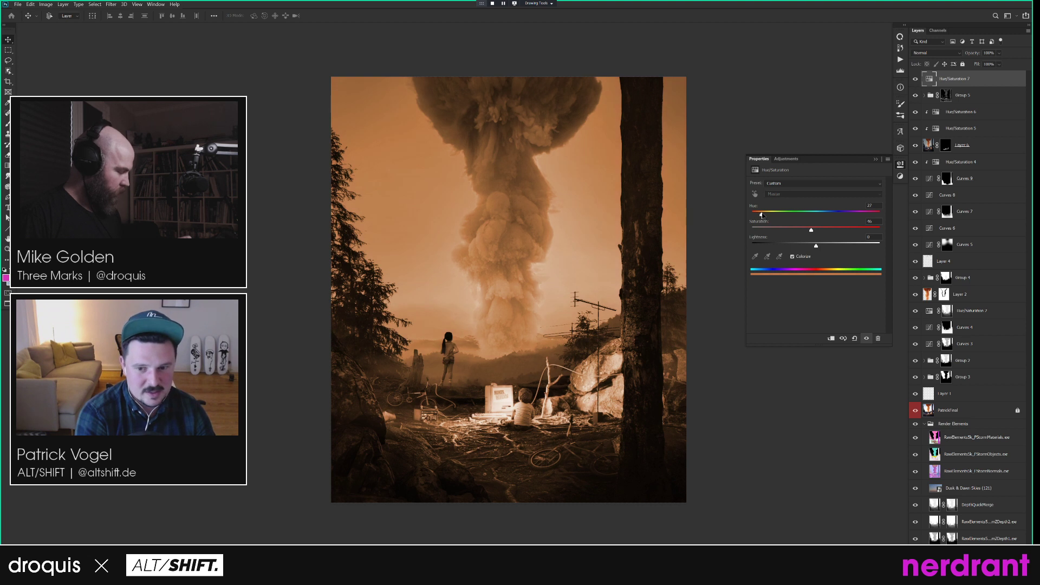
Reduce Hue/Saturation 7 to a low opacity for a faint tint and shift its hue to blue at 228.
key(0)
key(0)
key(1)
drag(761, 215, 828, 214)
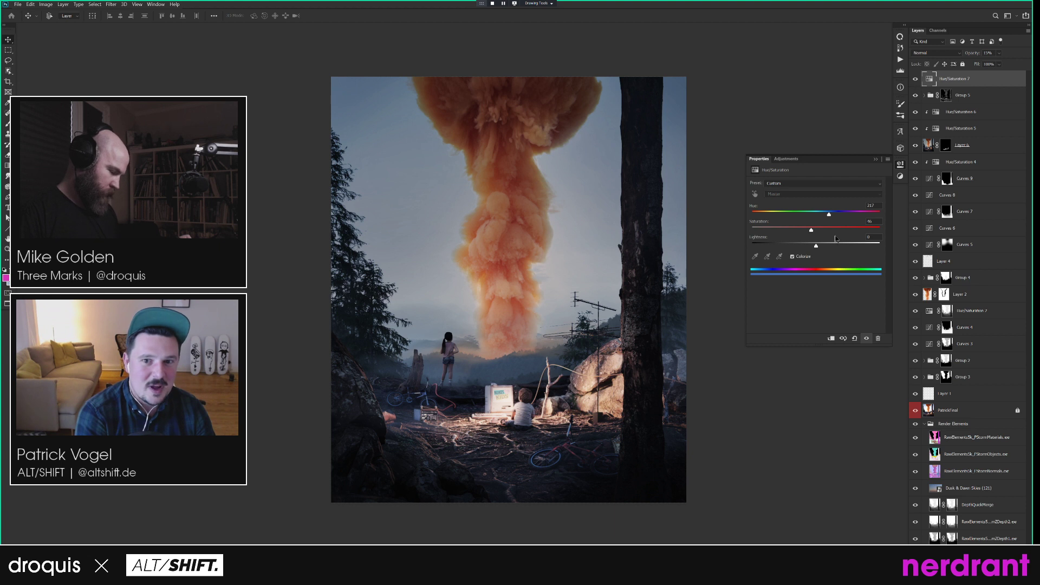
drag(831, 218, 834, 217)
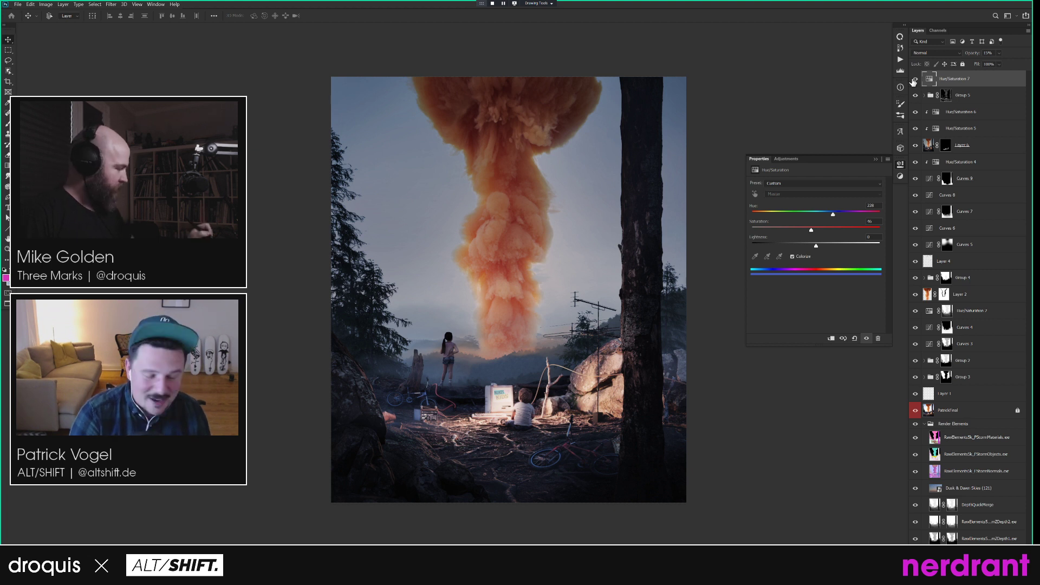
Add a colorized Hue/Saturation layer on top with hue about 30, saturation about 75 and lightness about -5.
key(ctrl+u)
key(Return)
click(792, 256)
drag(858, 215, 764, 214)
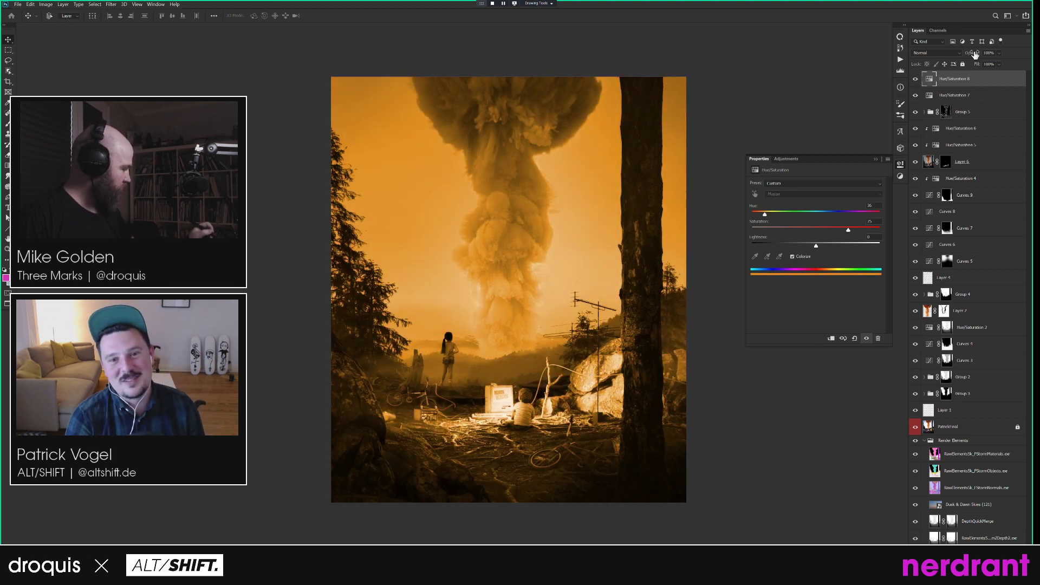
drag(816, 246, 813, 246)
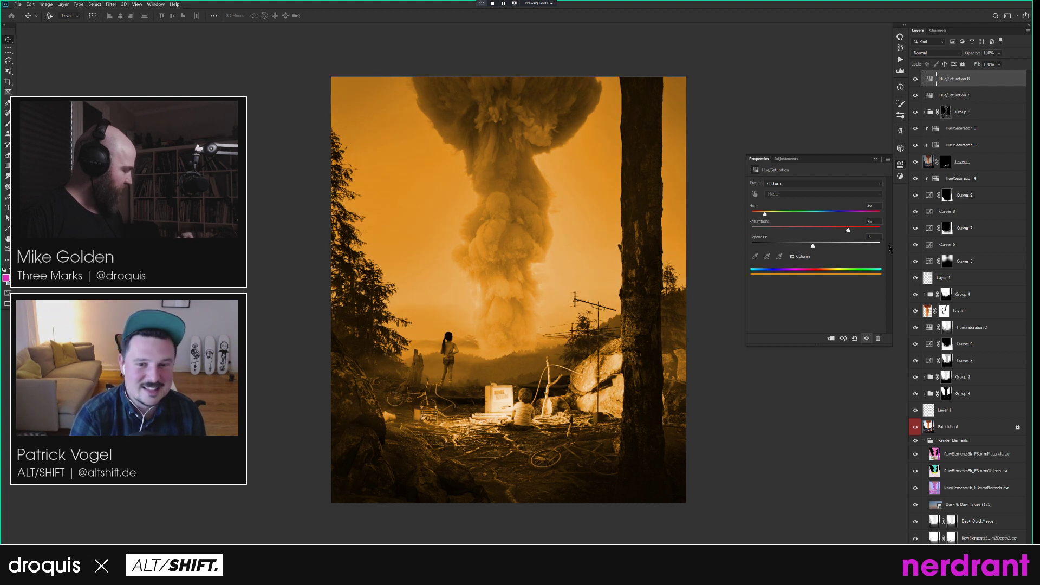
drag(765, 214, 761, 215)
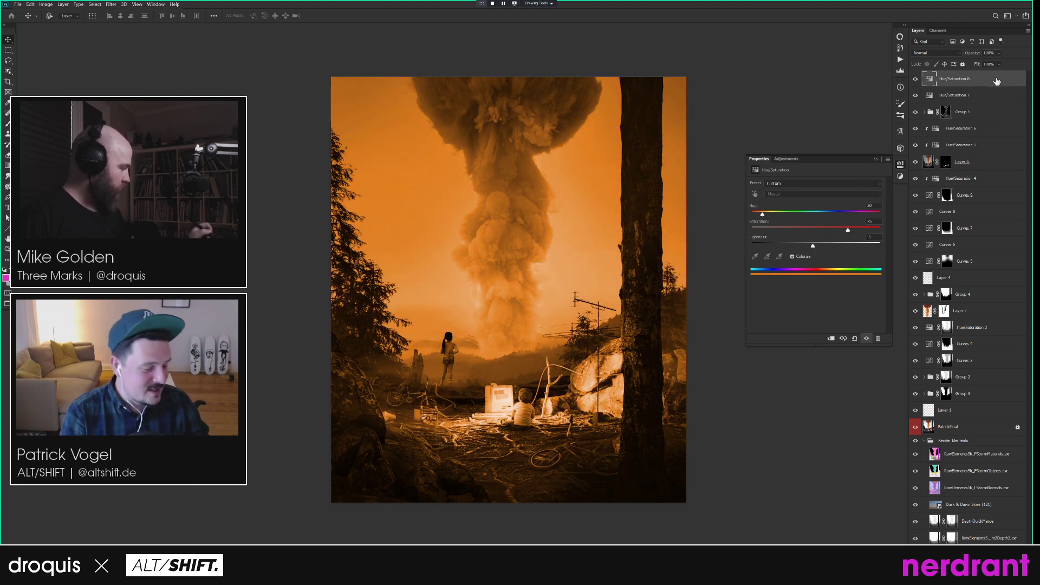
Limit Hue/Saturation 8 to the bright areas with Blend If, splitting the underlying layer's shadow slider to about 159 / 217.
key(alt+l)
key(y)
key(n)
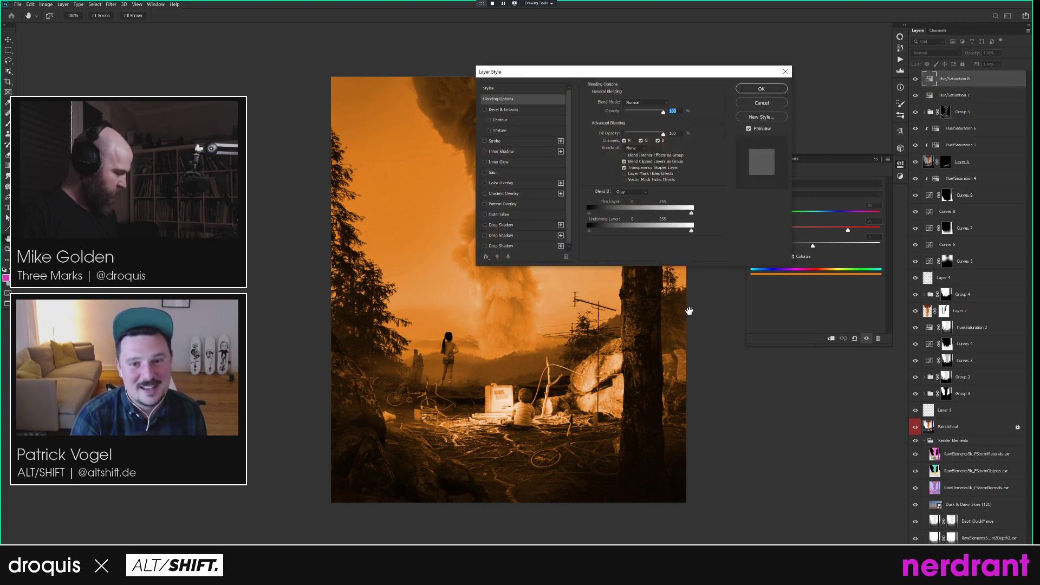
drag(590, 231, 652, 234)
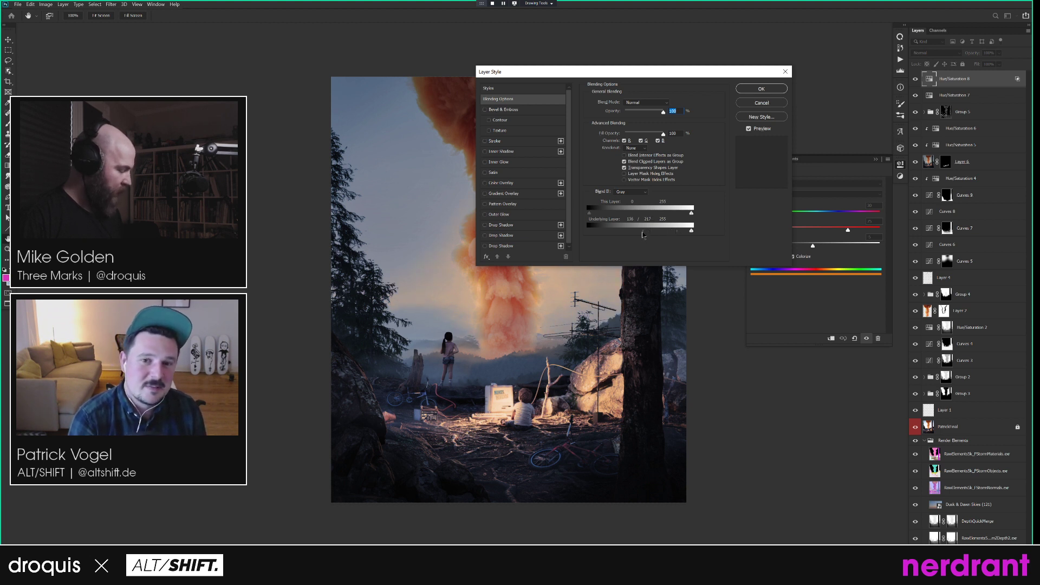
drag(639, 232, 651, 233)
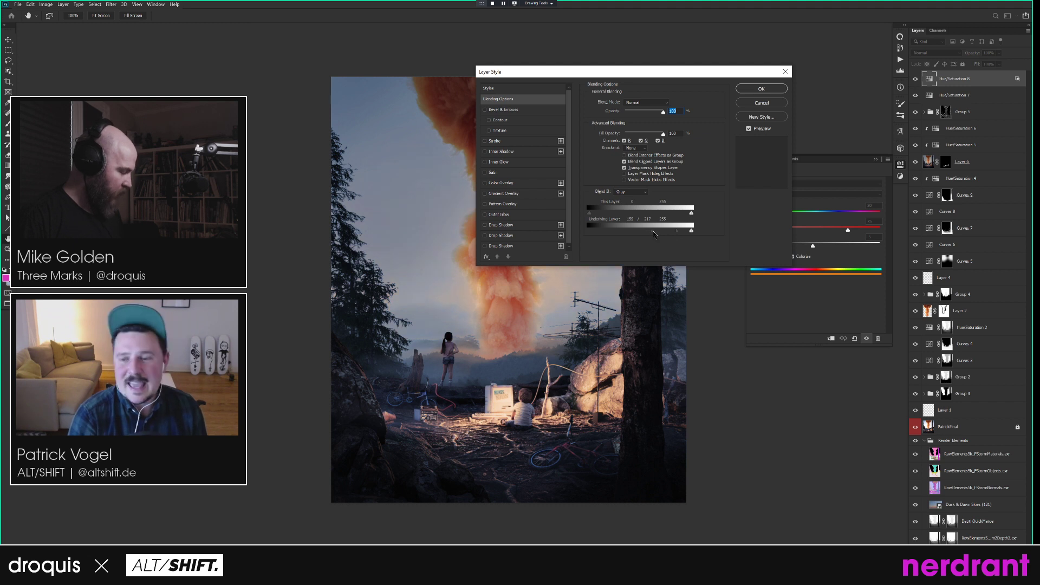
click(761, 104)
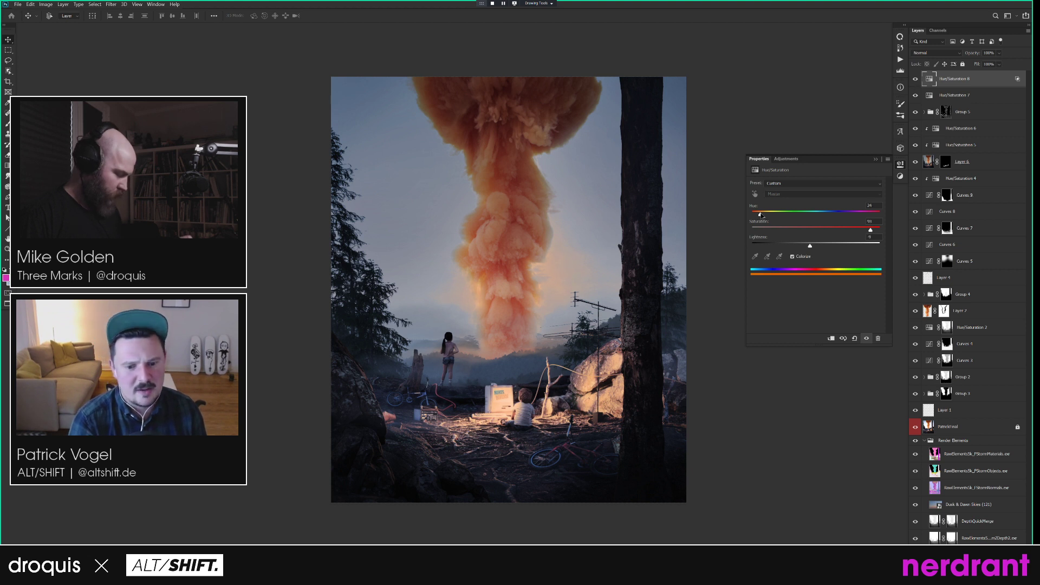
Reduce Hue/Saturation 8 to about 29% opacity, give it a white layer mask and mask its tint with a soft black brush.
drag(974, 53, 665, 81)
alt+click(959, 550)
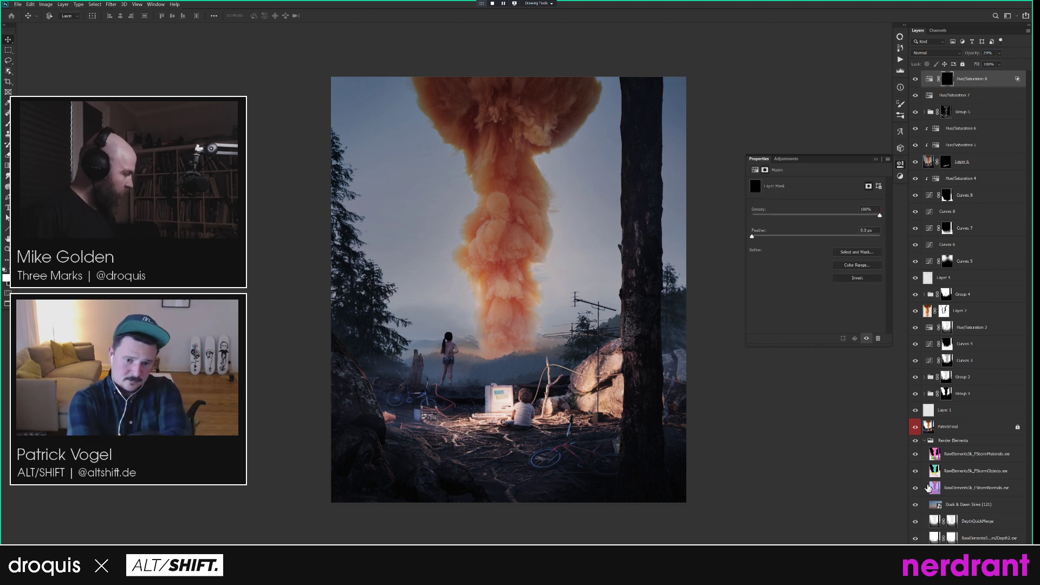
key(ctrl+z)
click(959, 550)
key(b)
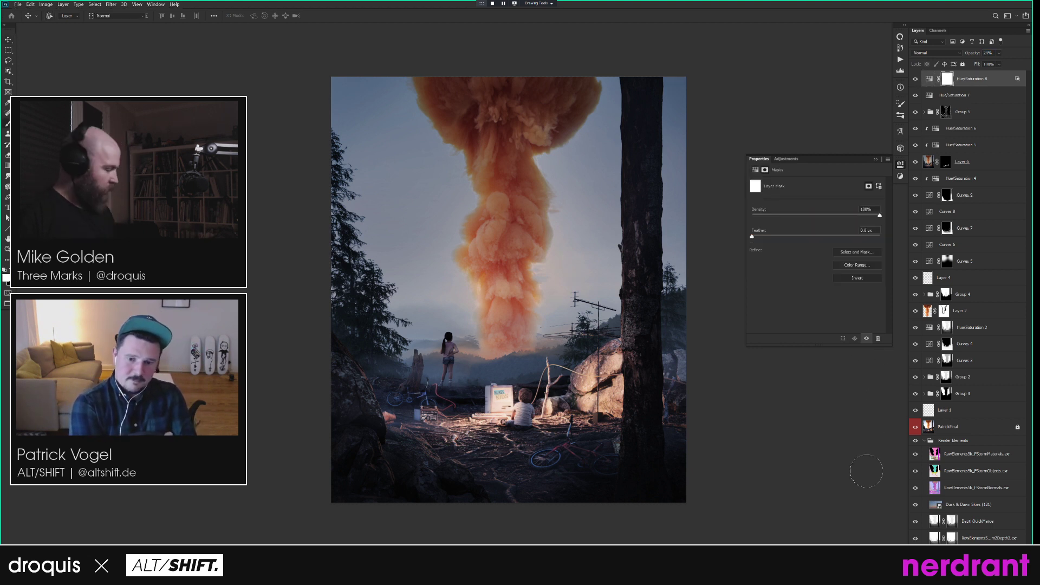
key(x)
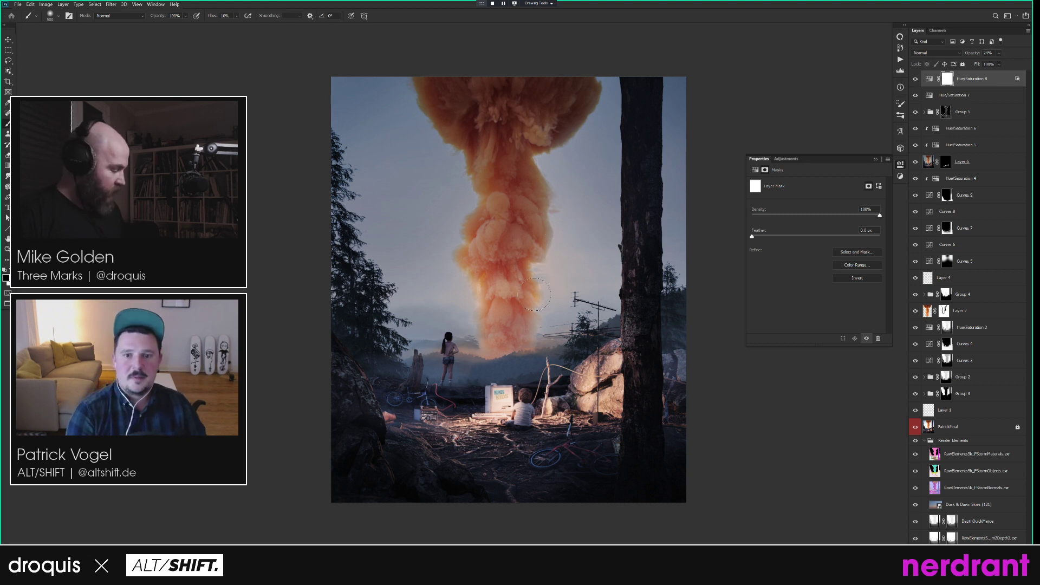
Compare the image with and without the grading layers from Hue/Saturation 8 down to Curves 9 by toggling their visibility.
click(916, 79)
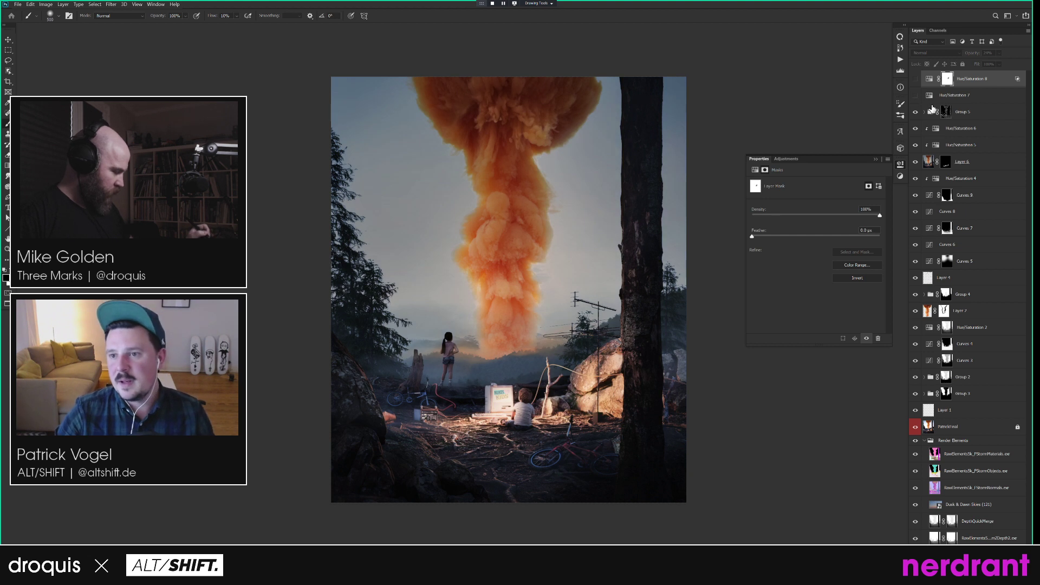
drag(915, 114, 917, 165)
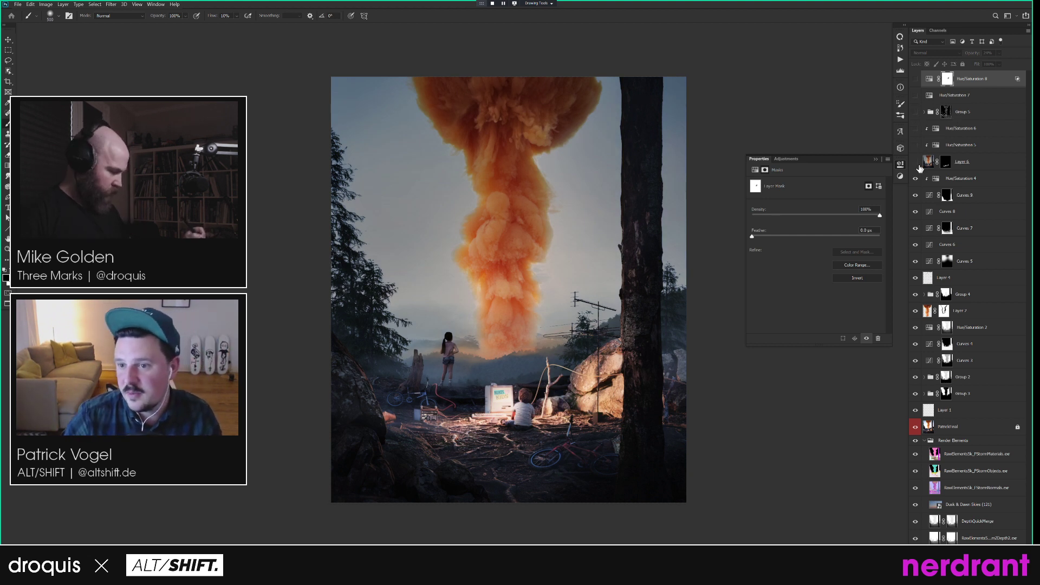
click(915, 178)
click(916, 195)
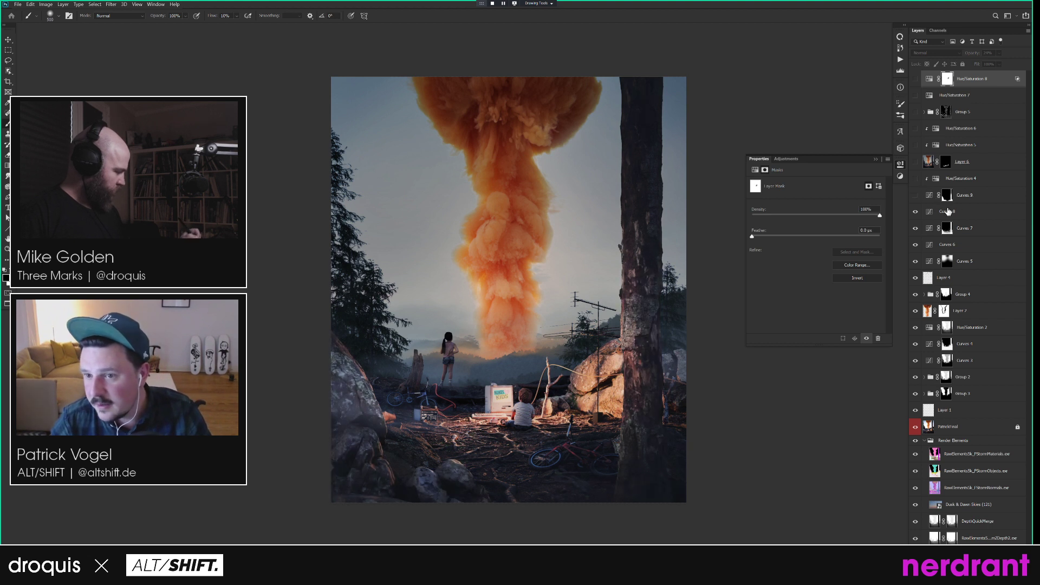
click(916, 195)
click(915, 178)
drag(916, 161, 925, 86)
click(915, 78)
click(916, 95)
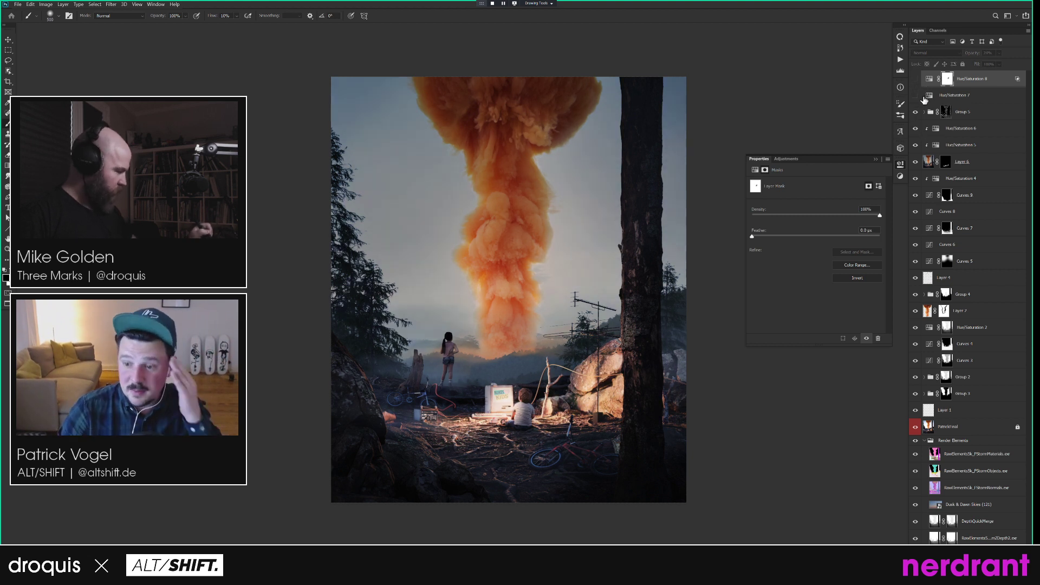
Show Hue/Saturation 7, add a layer mask to it and paint the blue tint off the smoke column with a soft black brush.
click(916, 96)
click(935, 97)
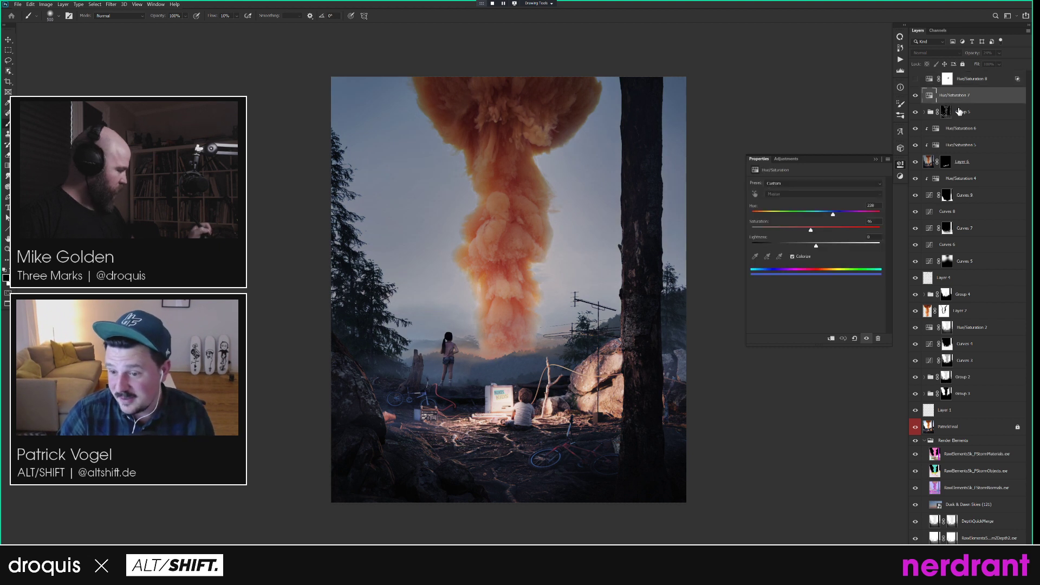
click(958, 569)
key(v)
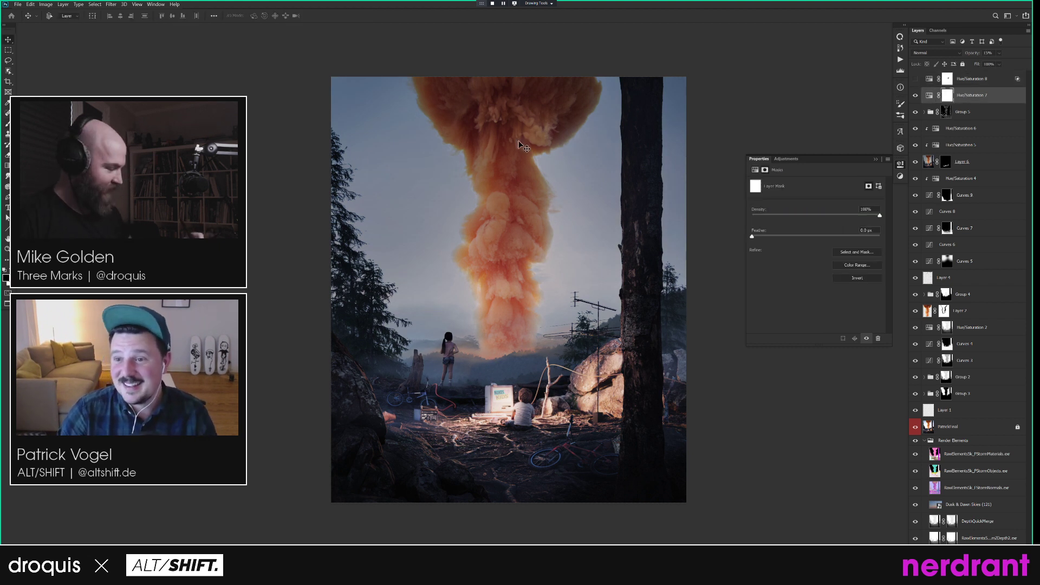
key(b)
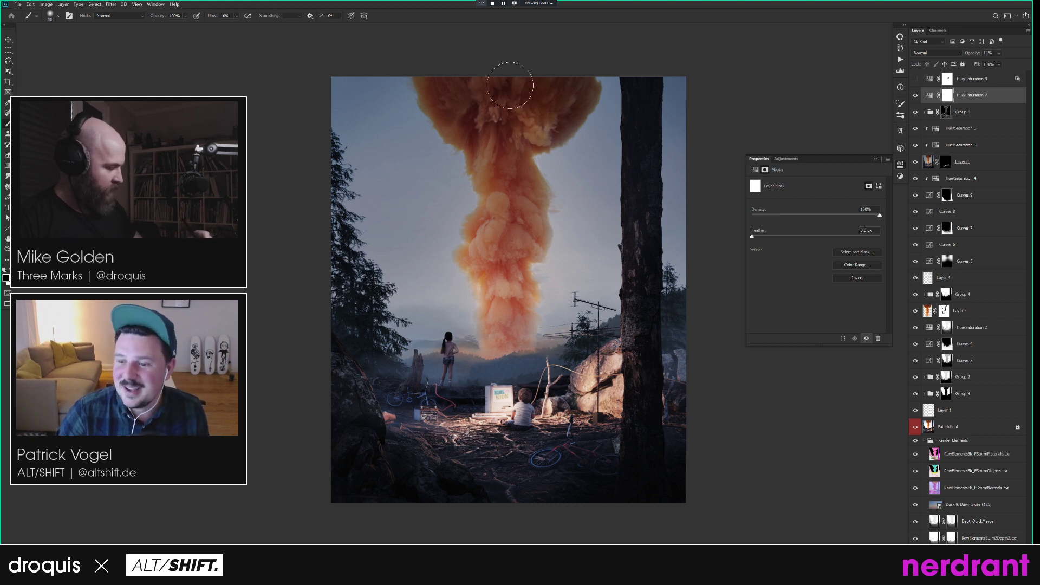
key(bracketleft)
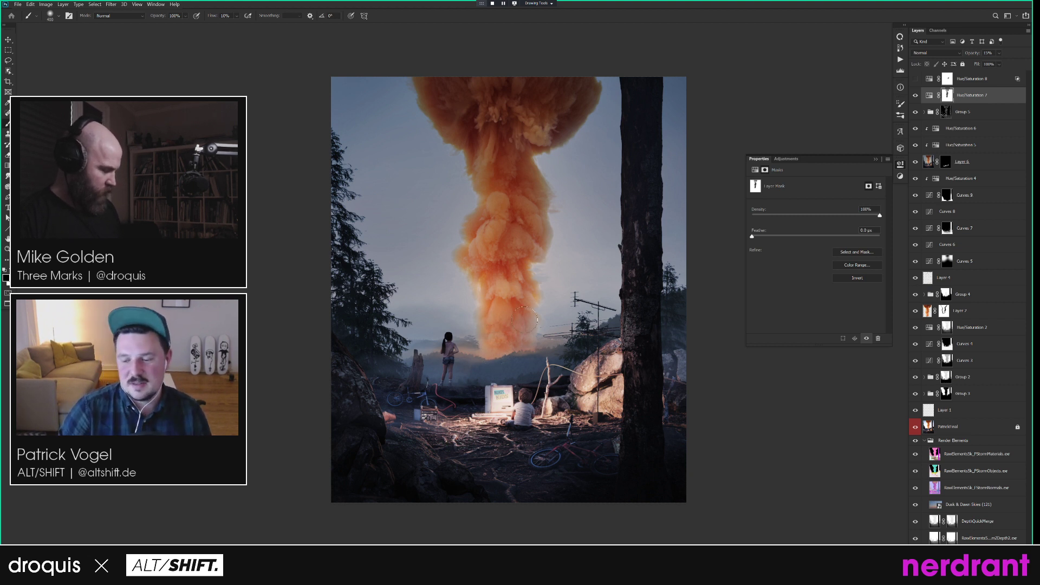
Load the Red copy channel as a selection and restrict it to the standing girl with the Lasso.
click(938, 30)
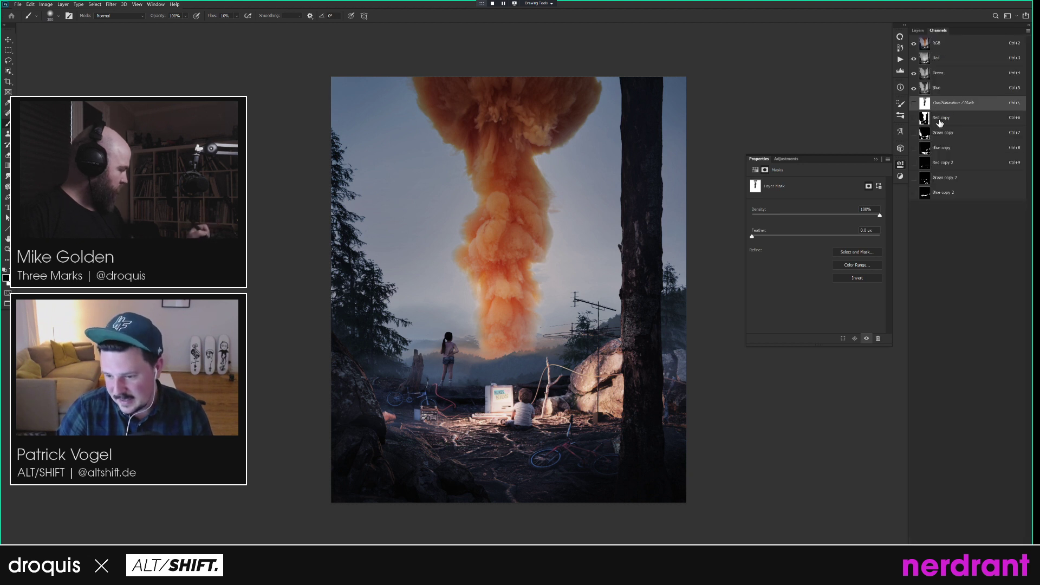
click(941, 133)
click(941, 148)
click(942, 118)
ctrl+click(924, 118)
key(l)
mouse_move(476, 400)
mouse_down()
mouse_move(454, 396)
mouse_move(463, 325)
mouse_up()
drag(434, 375, 440, 384)
click(921, 39)
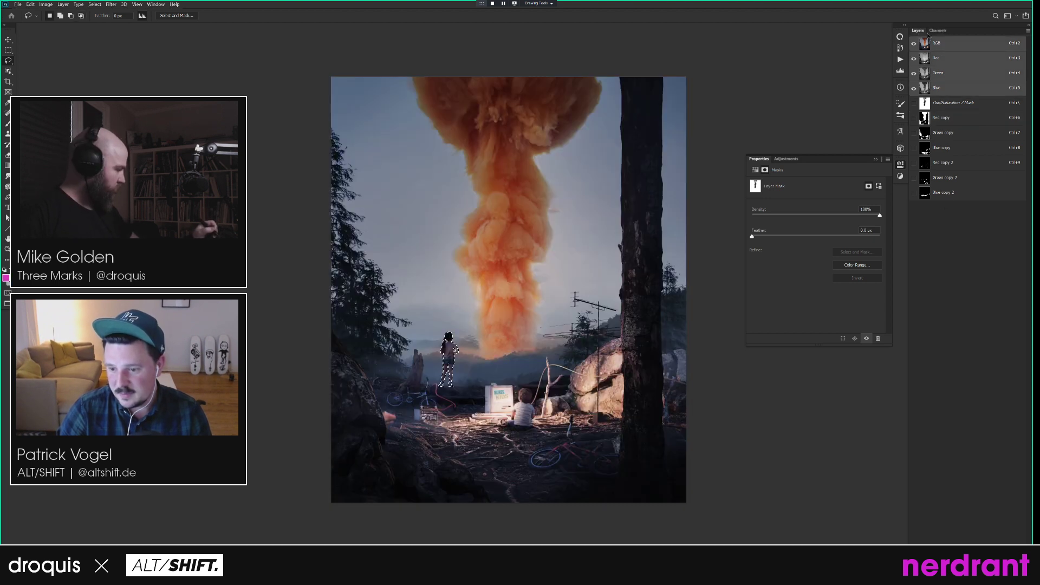
click(918, 31)
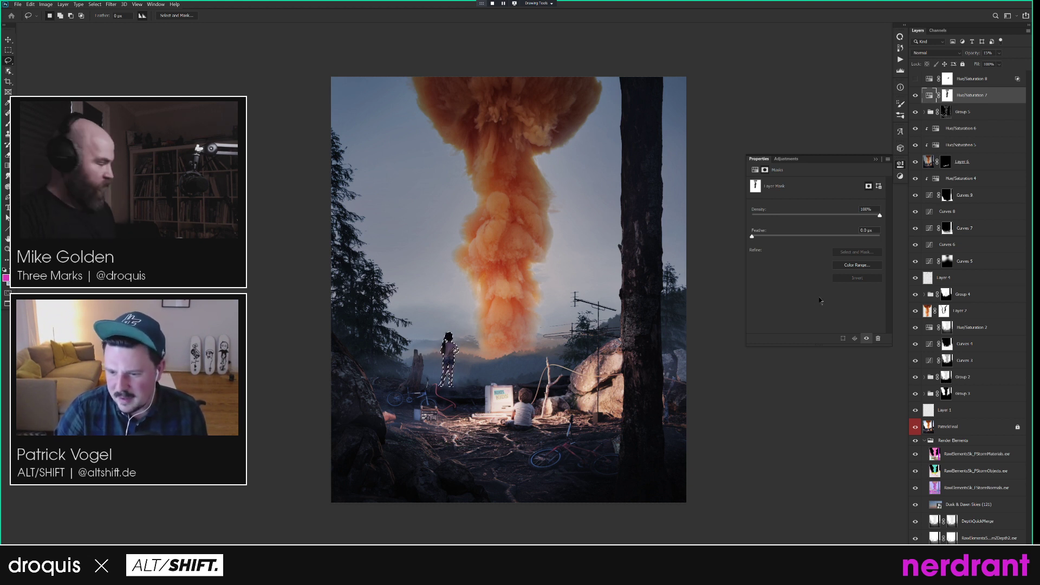
Show Hue/Saturation 8 again and set its opacity to 6%.
click(916, 79)
click(970, 78)
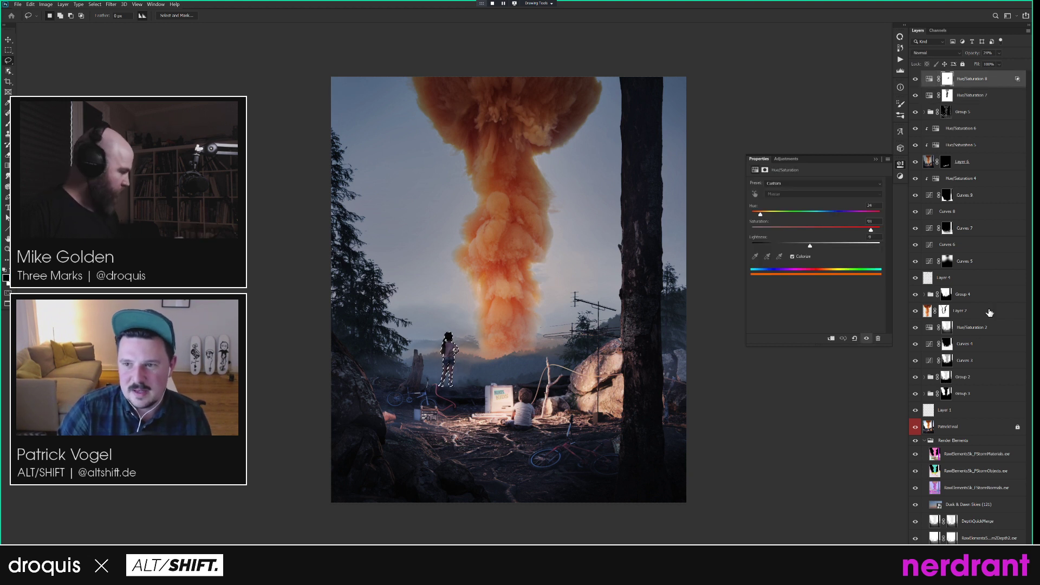
click(916, 81)
click(915, 80)
key(1)
key(3)
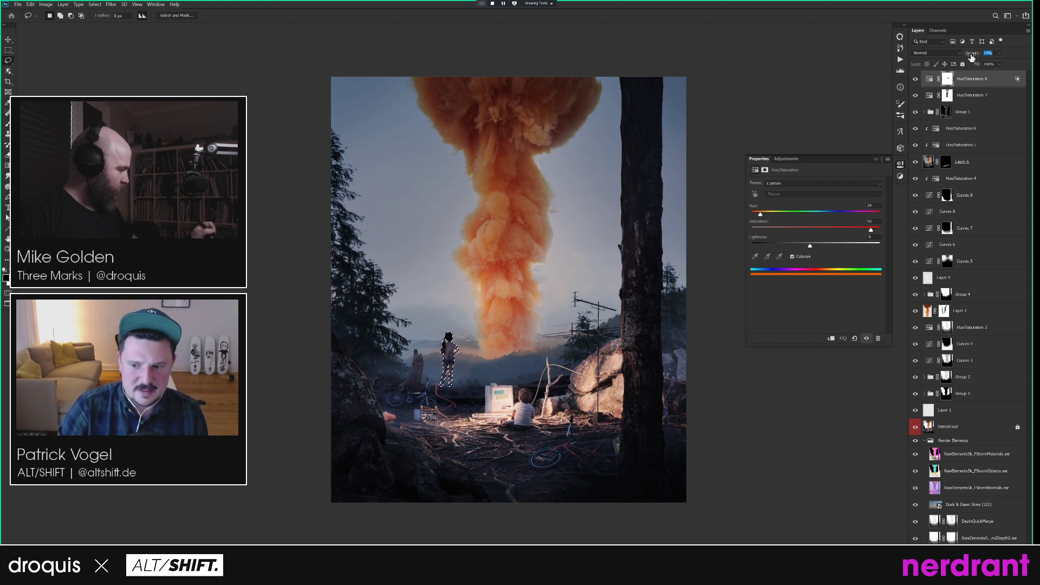
key(0)
key(6)
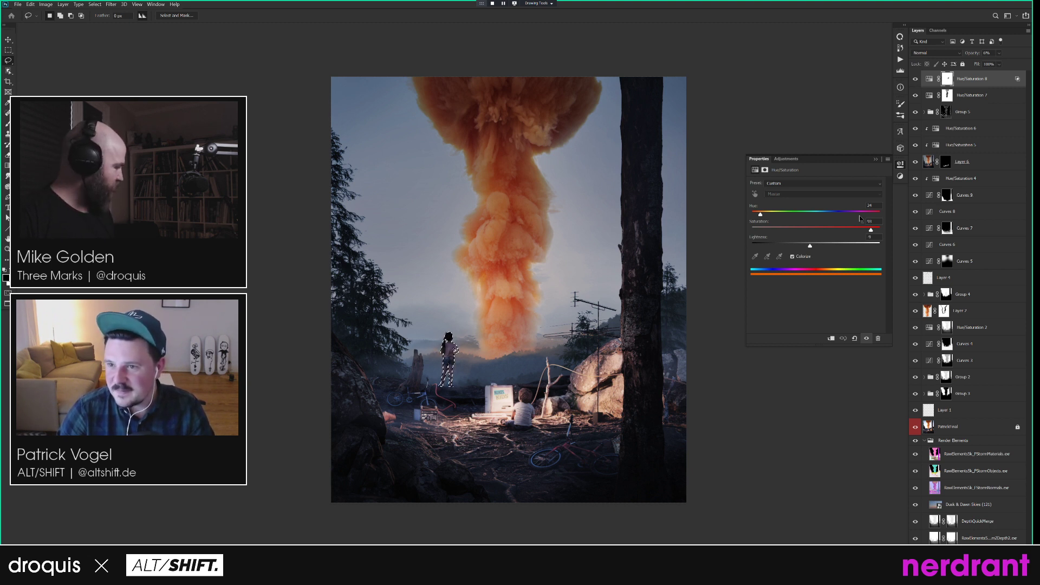
Add a Curves layer masked to the standing girl, lowering its white point output to 194 and lifting the black point slightly.
key(ctrl+m)
key(Return)
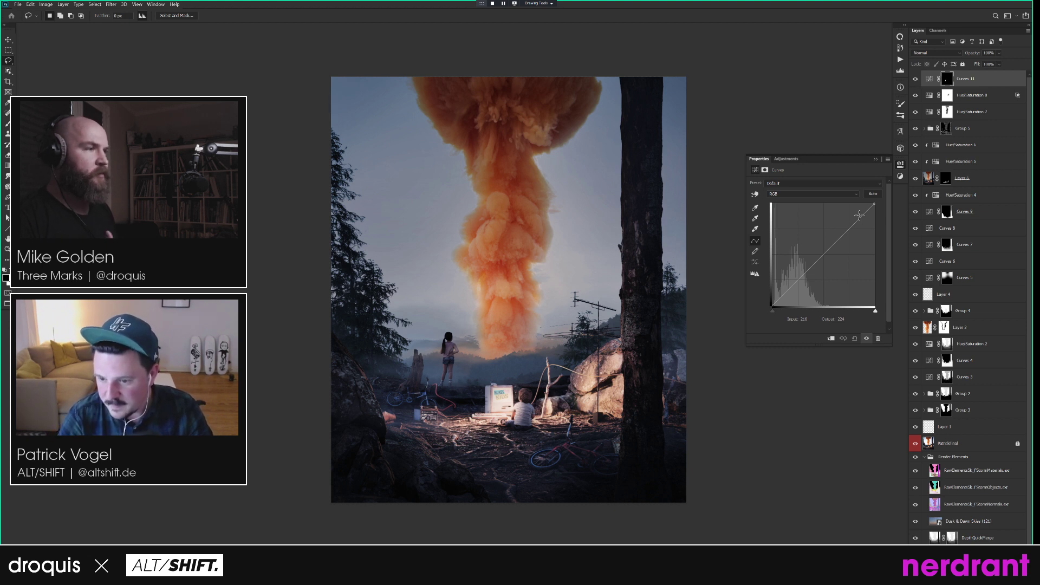
click(930, 80)
drag(874, 206, 848, 223)
drag(772, 307, 773, 305)
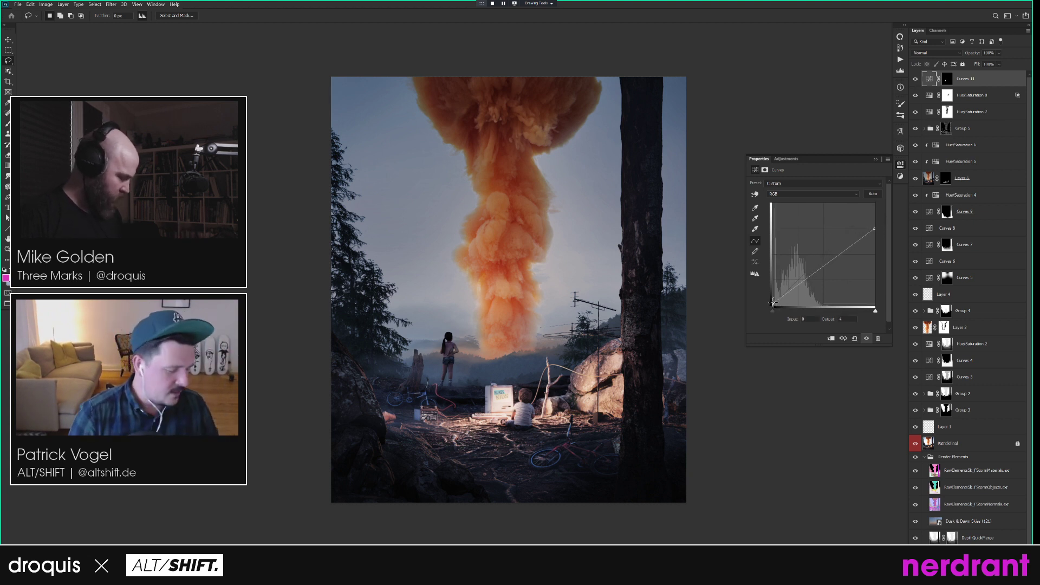
drag(875, 229, 876, 233)
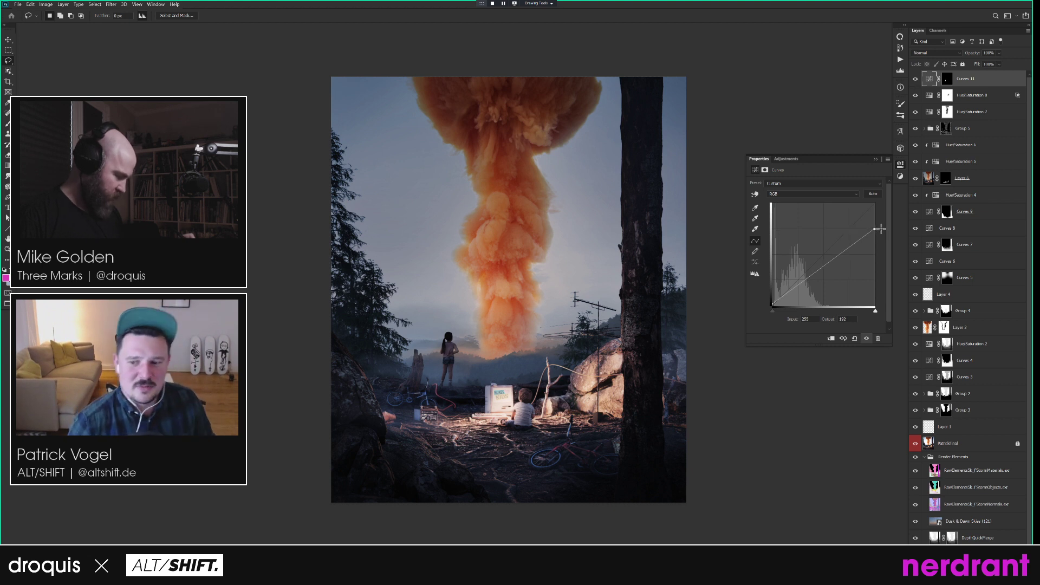
drag(881, 229, 881, 228)
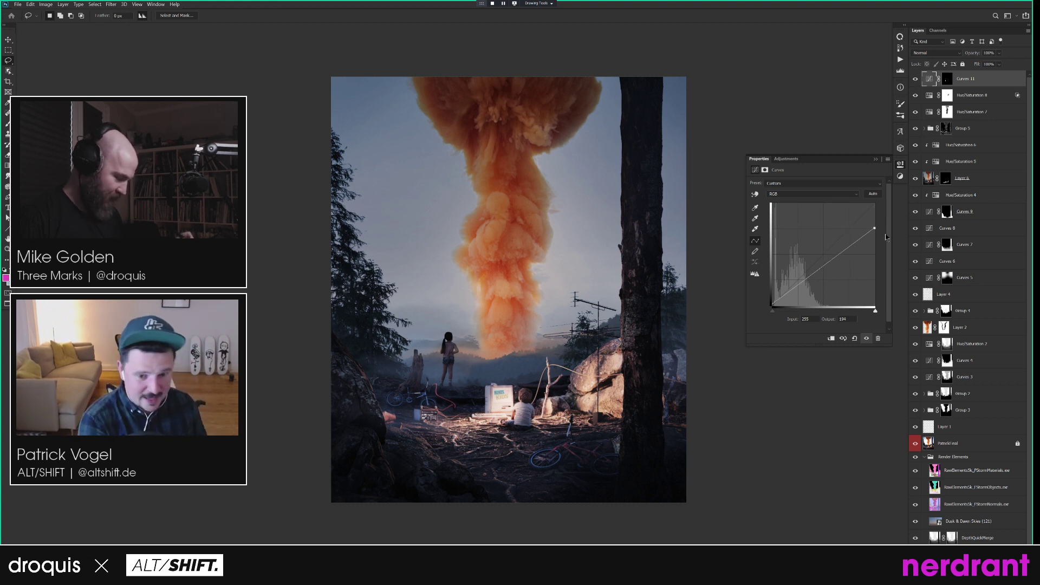
Load the Green copy channel as a selection and restrict it to the large fir tree at the image's left edge.
click(938, 30)
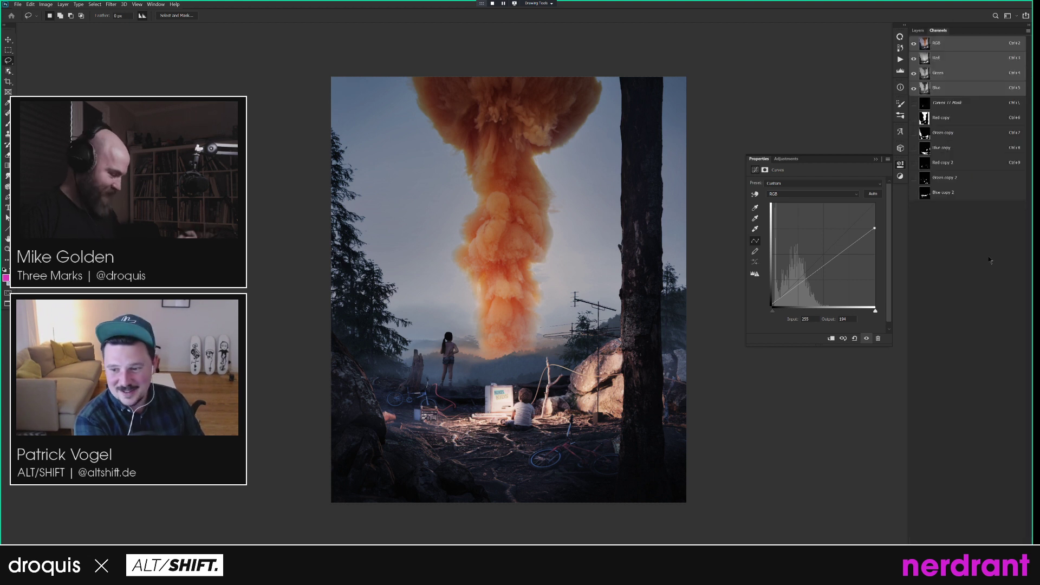
click(926, 134)
ctrl+click(927, 134)
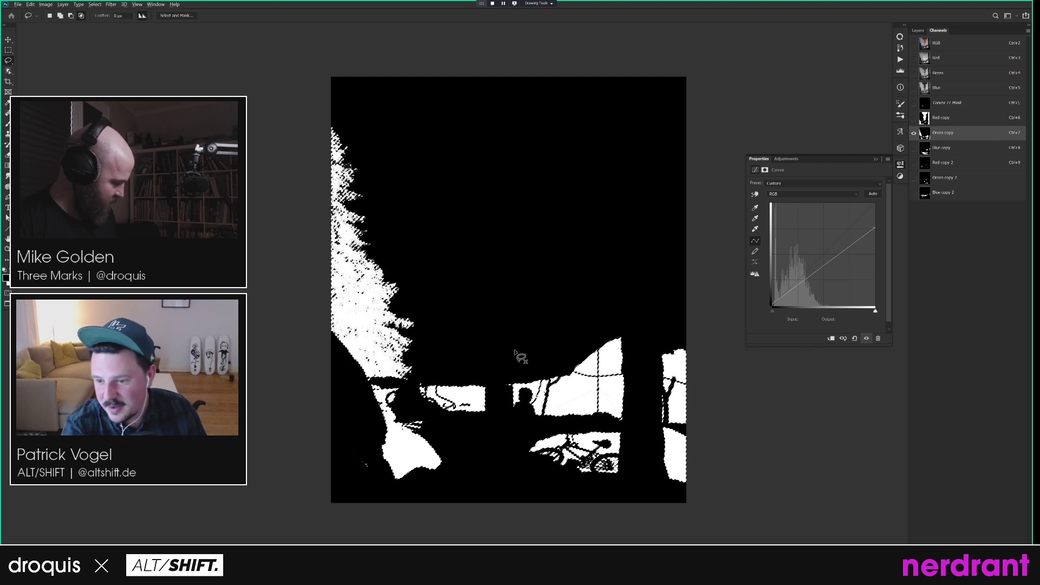
mouse_move(456, 362)
mouse_down()
mouse_move(492, 270)
mouse_move(404, 104)
mouse_move(304, 104)
mouse_move(273, 225)
mouse_move(292, 435)
mouse_move(329, 445)
mouse_move(366, 385)
mouse_move(434, 375)
mouse_up()
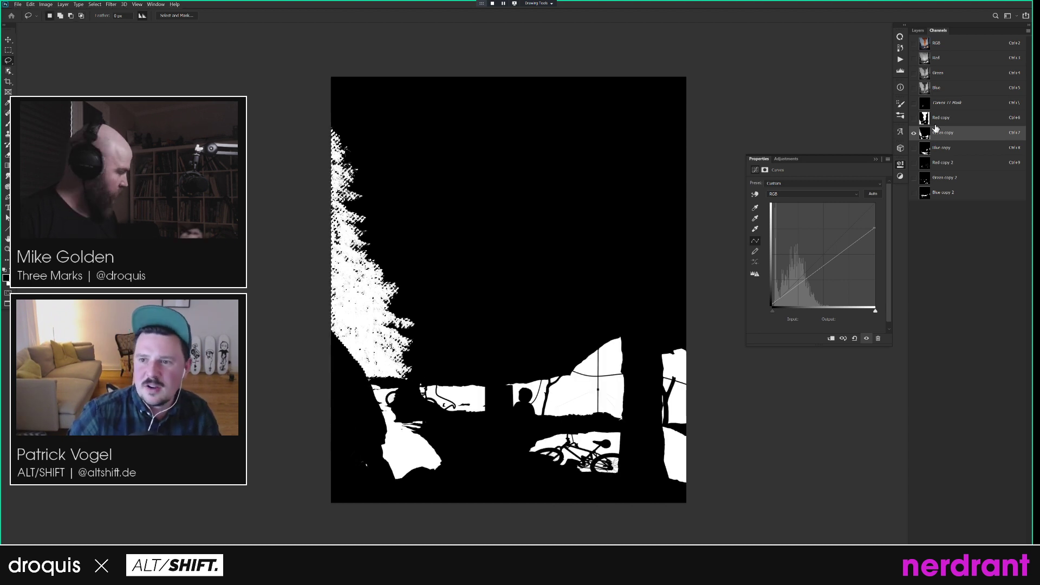
click(938, 43)
click(917, 31)
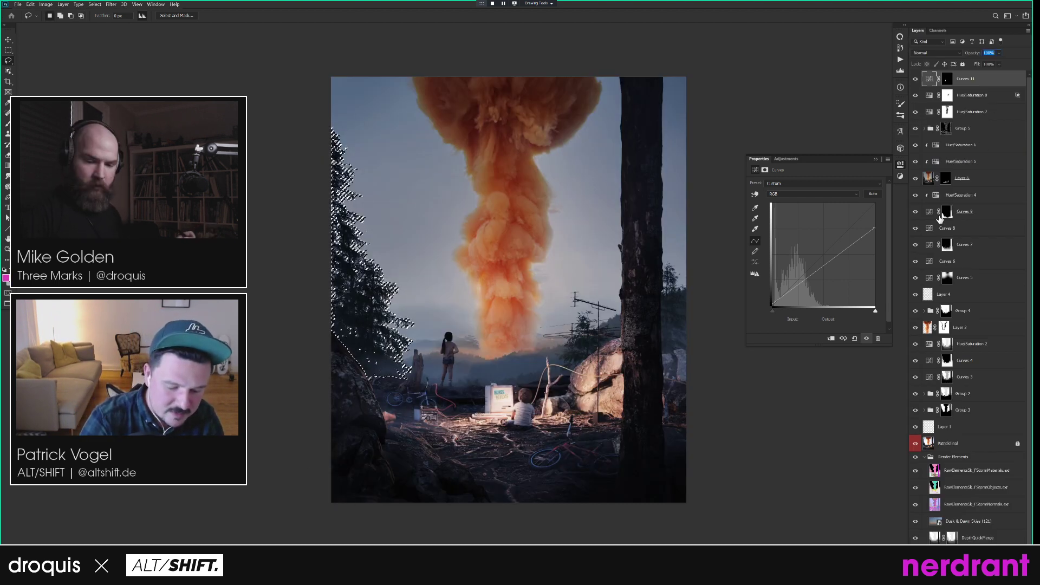
Add a Curves layer masked to the large fir tree and raise its black point output to about 12.
key(space)
drag(695, 385, 676, 390)
key(ctrl+shift+m)
key(Return)
click(930, 80)
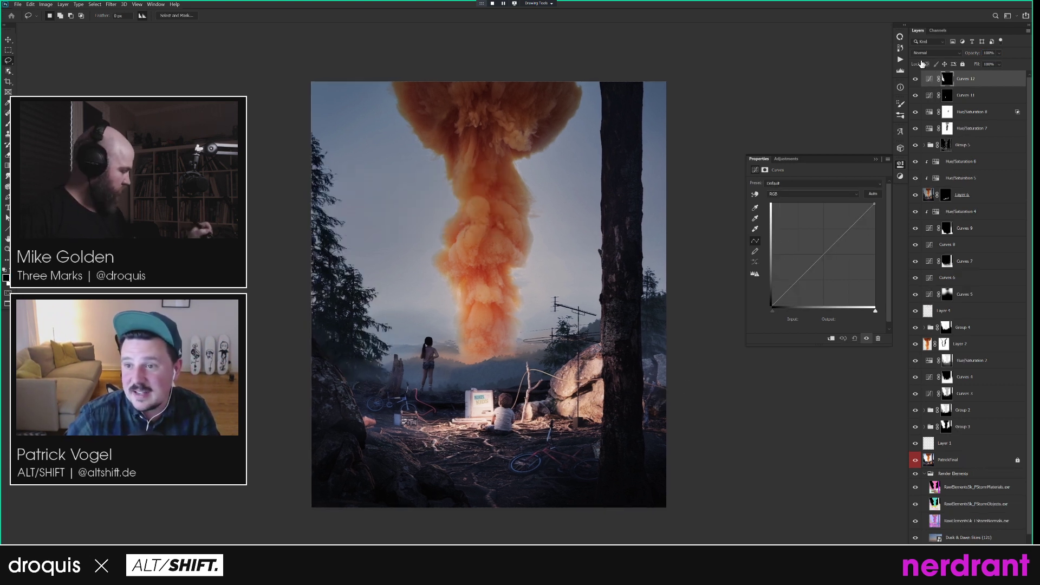
drag(774, 304, 773, 299)
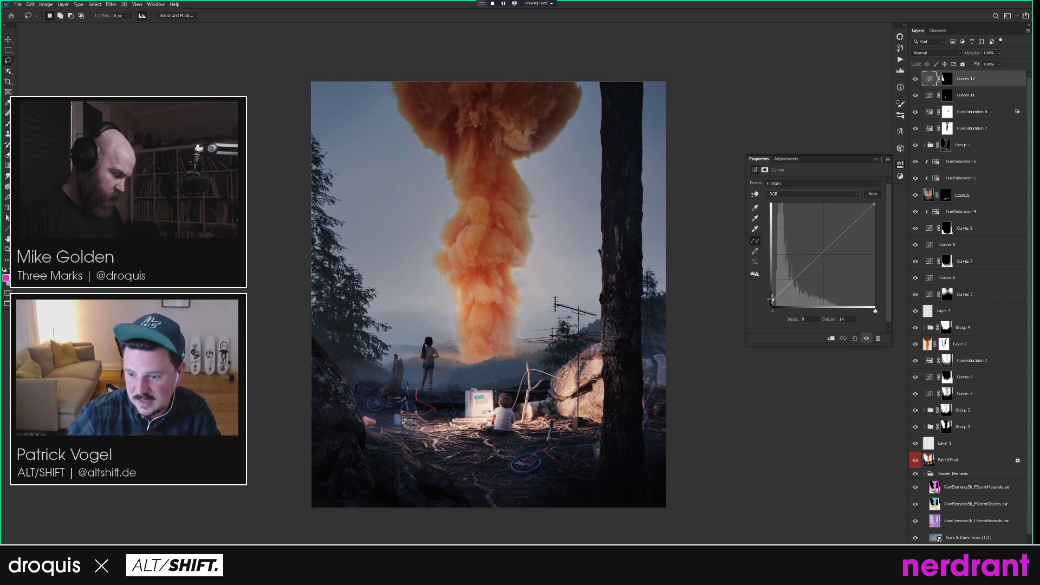
drag(772, 300, 775, 299)
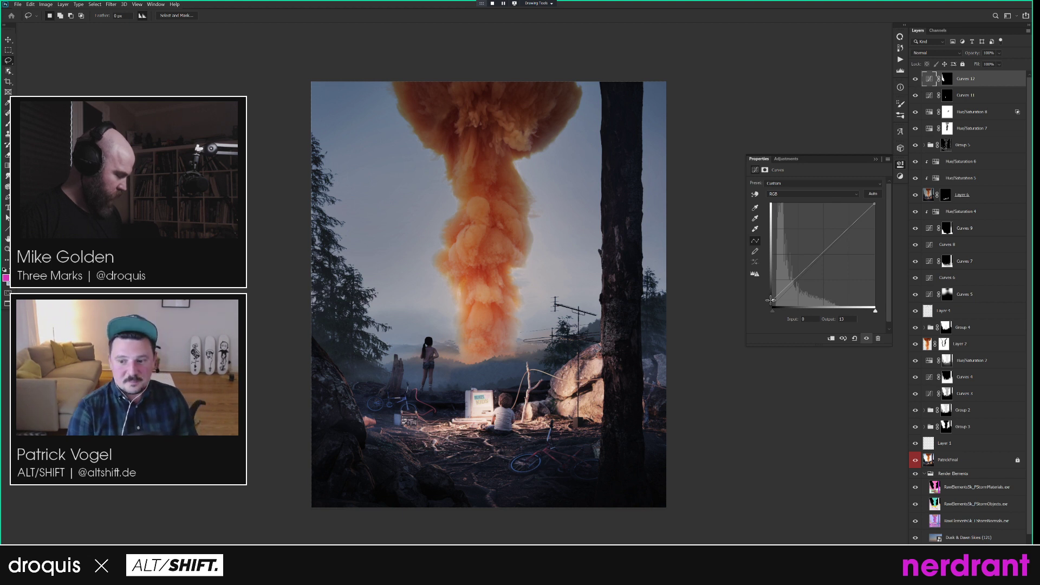
Load the Blue copy channel as a selection and restrict it to the small background trees on the image's right side.
click(586, 366)
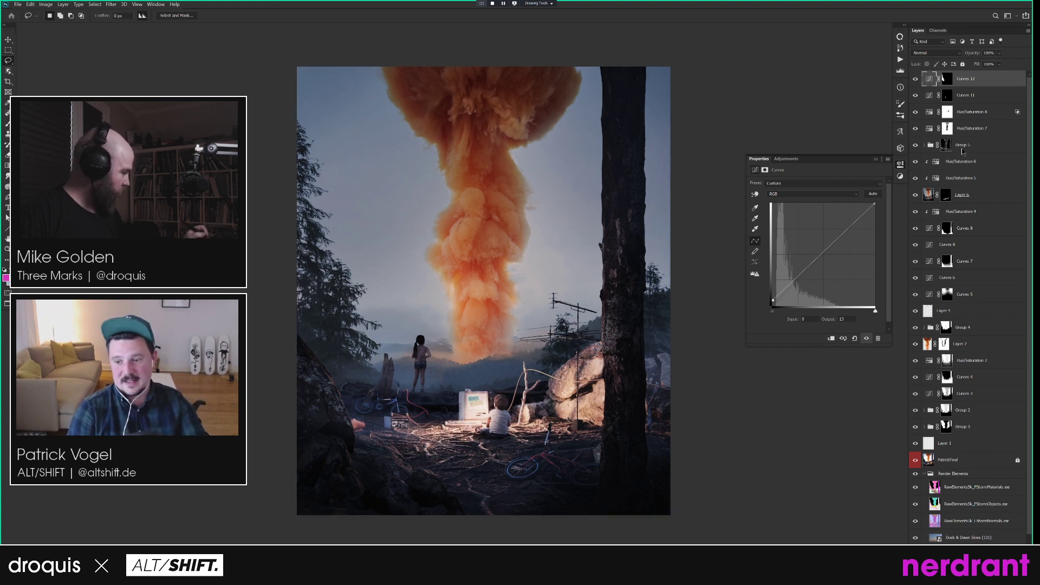
click(939, 30)
click(941, 118)
click(942, 133)
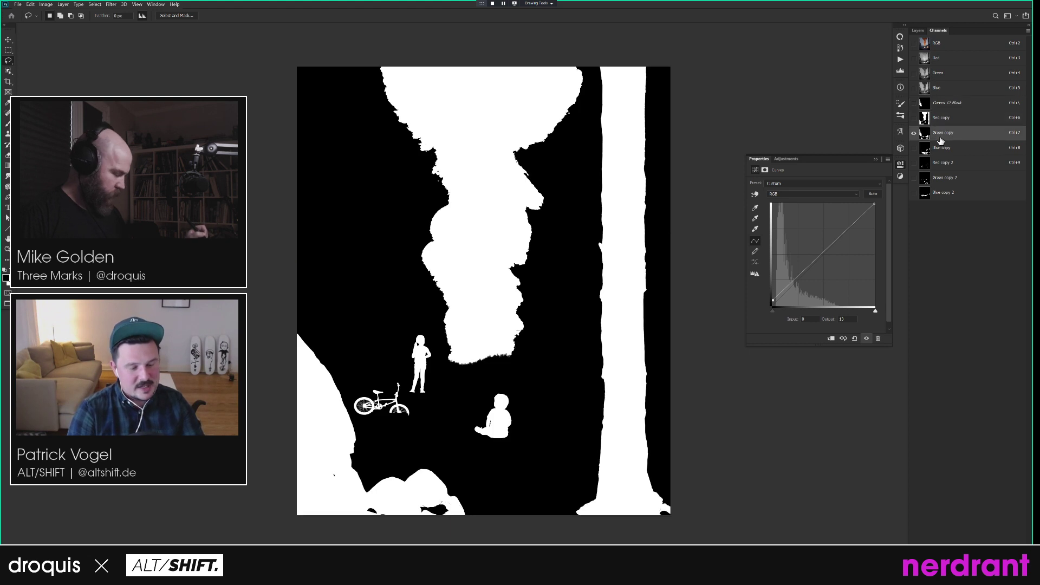
click(943, 148)
click(943, 163)
click(942, 148)
mouse_move(493, 389)
mouse_down()
mouse_move(627, 393)
mouse_move(686, 373)
mouse_move(703, 290)
mouse_move(679, 189)
mouse_move(516, 256)
mouse_move(480, 319)
mouse_up()
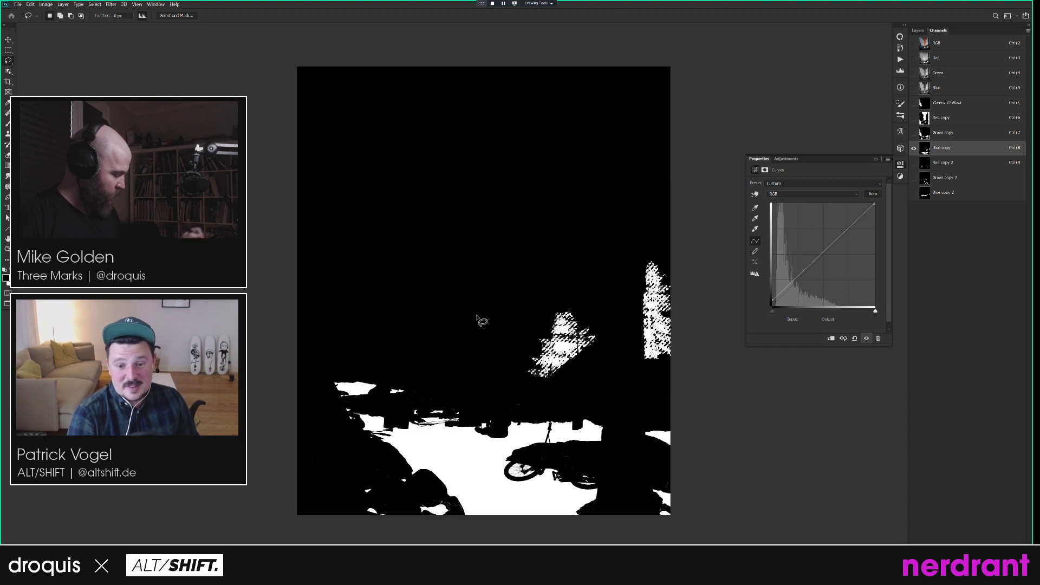
click(925, 45)
click(918, 31)
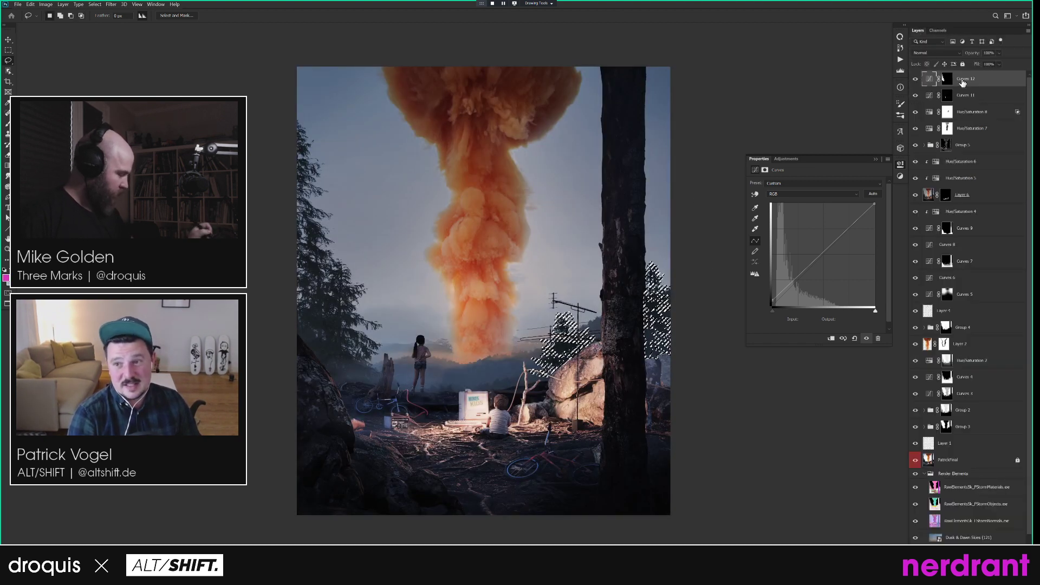
Add a Curves layer masked to the small background trees and raise its black point output to about 20.
key(ctrl+shift+m)
key(Return)
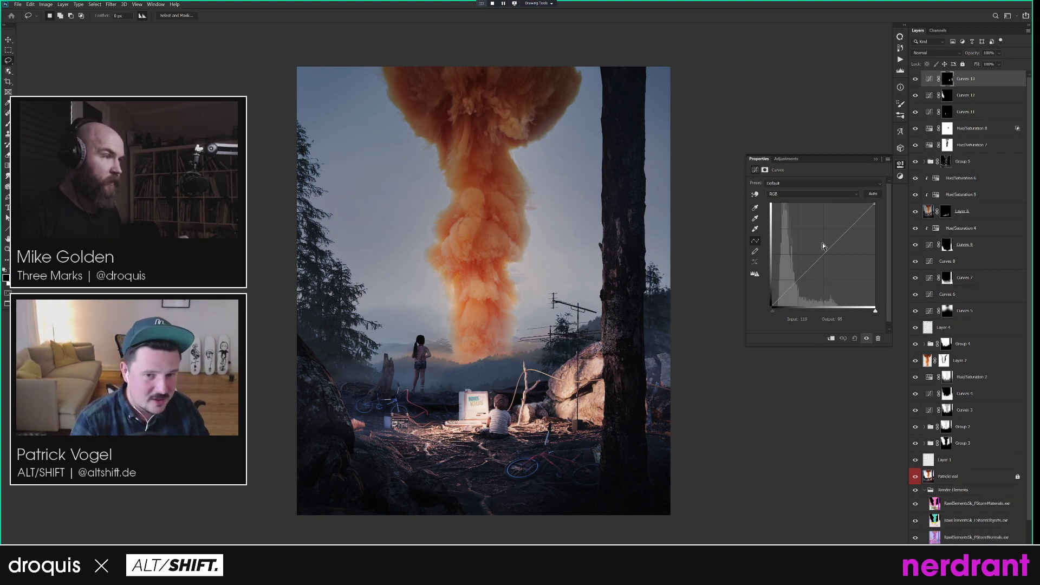
drag(777, 305, 770, 295)
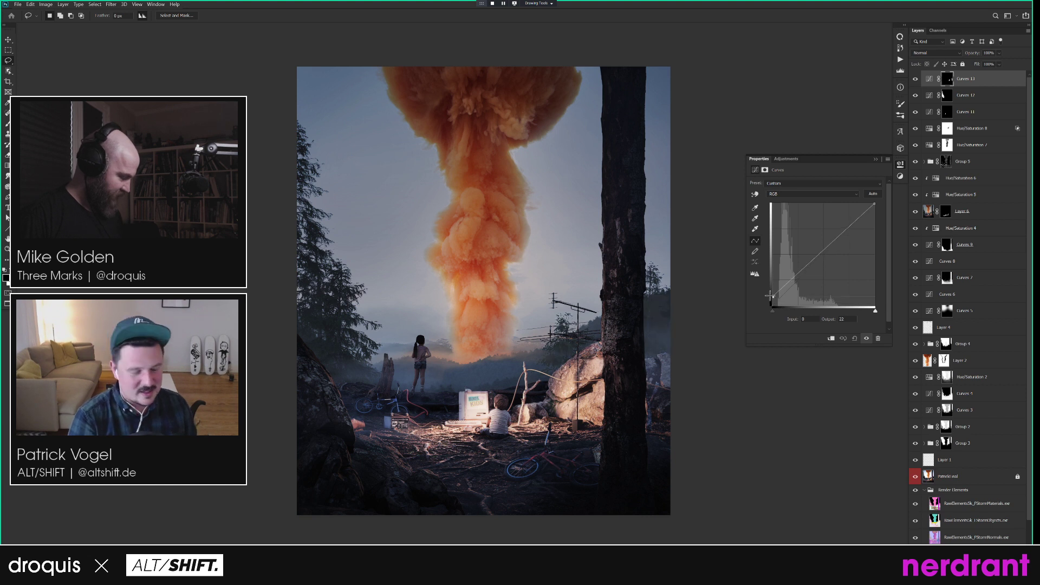
drag(775, 292, 775, 292)
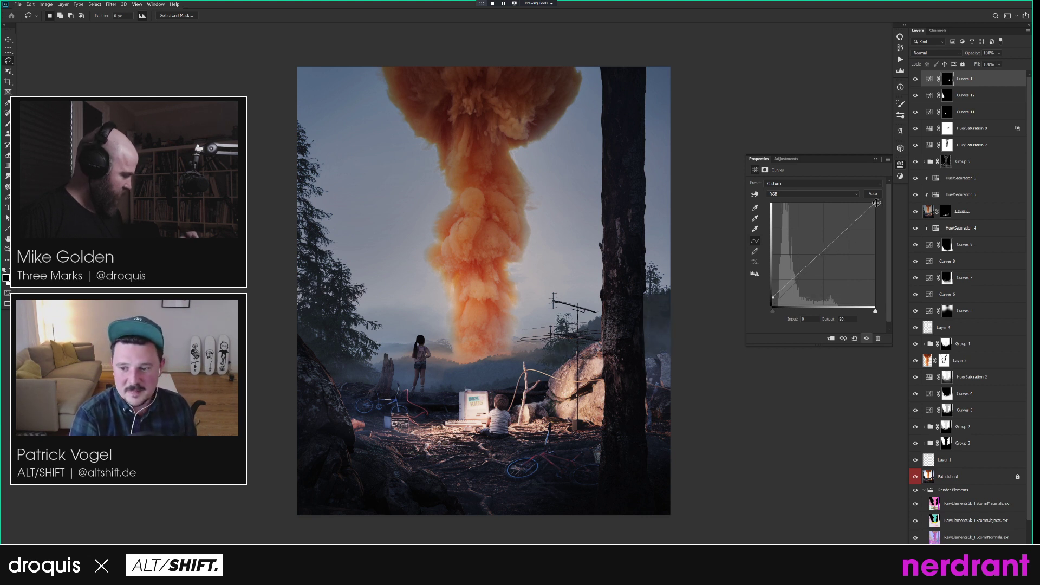
Lower the white point output of the small background trees' Curves layer to 245 and inspect its mask.
drag(877, 207, 878, 210)
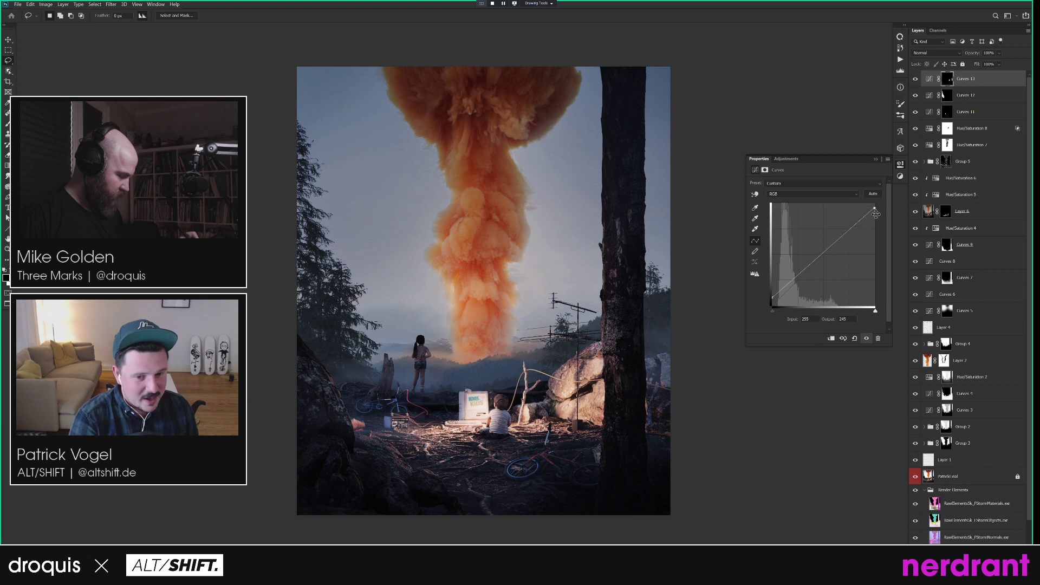
alt+click(949, 78)
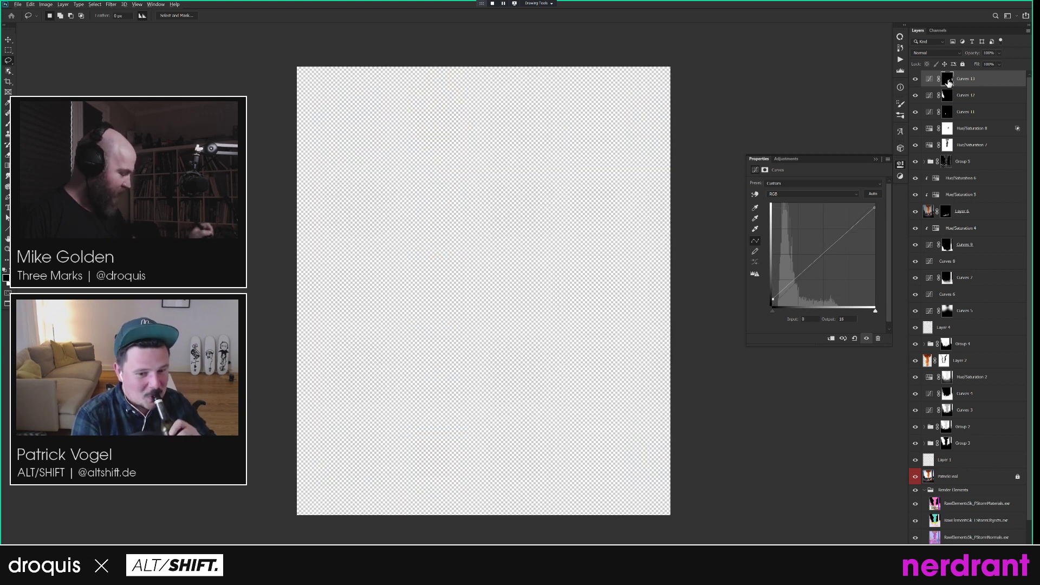
alt+click(951, 78)
Touch up the background trees' Curves mask with a larger brush along the image's right edge.
key(b)
key(x)
key(bracketright)
key(bracketright)
drag(656, 364, 659, 359)
key(x)
key(bracketright)
key(bracketleft)
key(v)
mouse_move(660, 352)
mouse_down()
mouse_move(649, 345)
mouse_move(660, 327)
mouse_move(648, 325)
mouse_up()
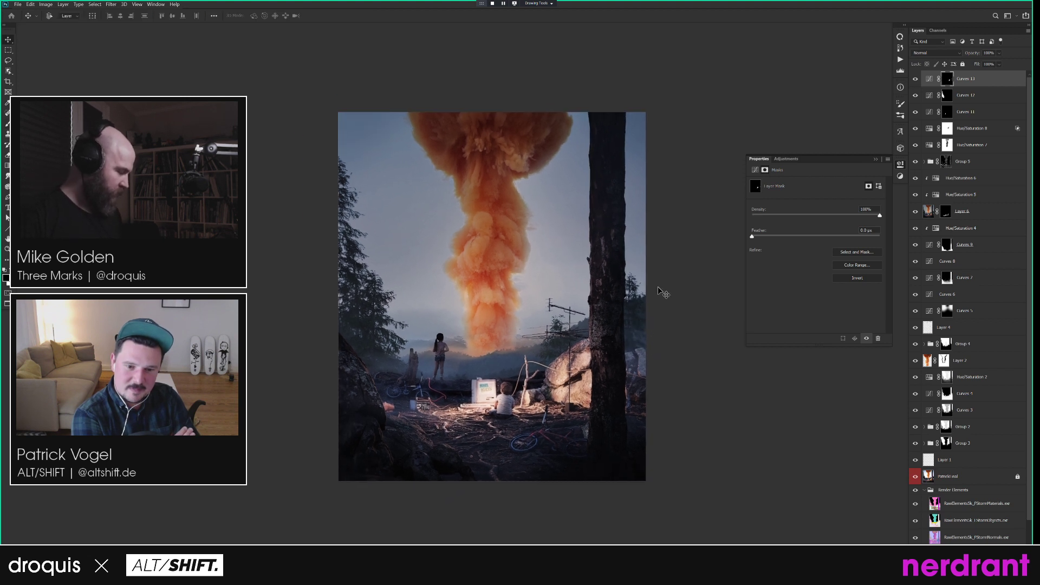
Add a new Curves layer on top and lower its white point output to about 154 to darken the image.
click(930, 79)
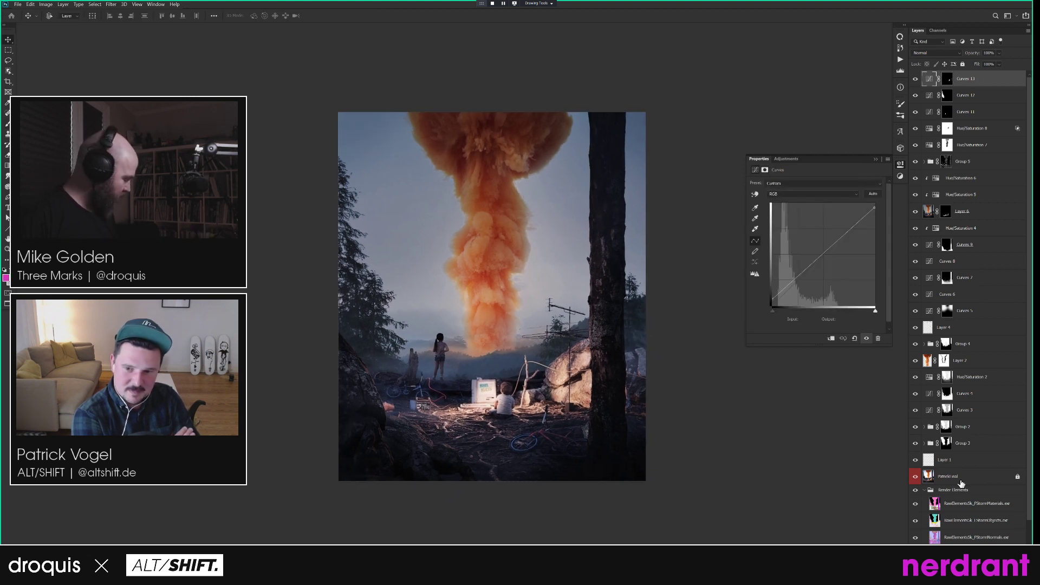
key(ctrl+u)
key(Return)
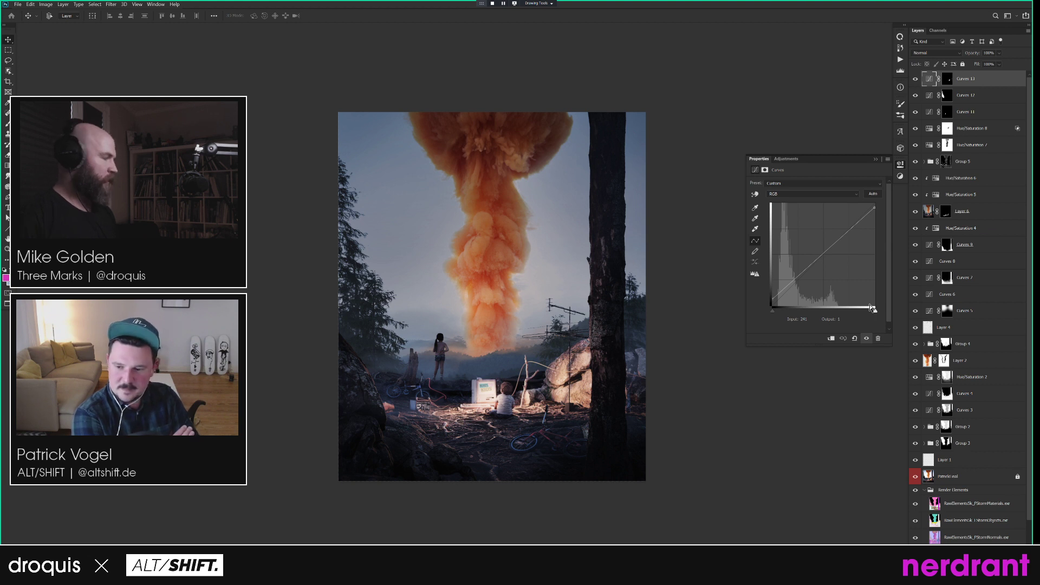
key(ctrl+m)
key(Return)
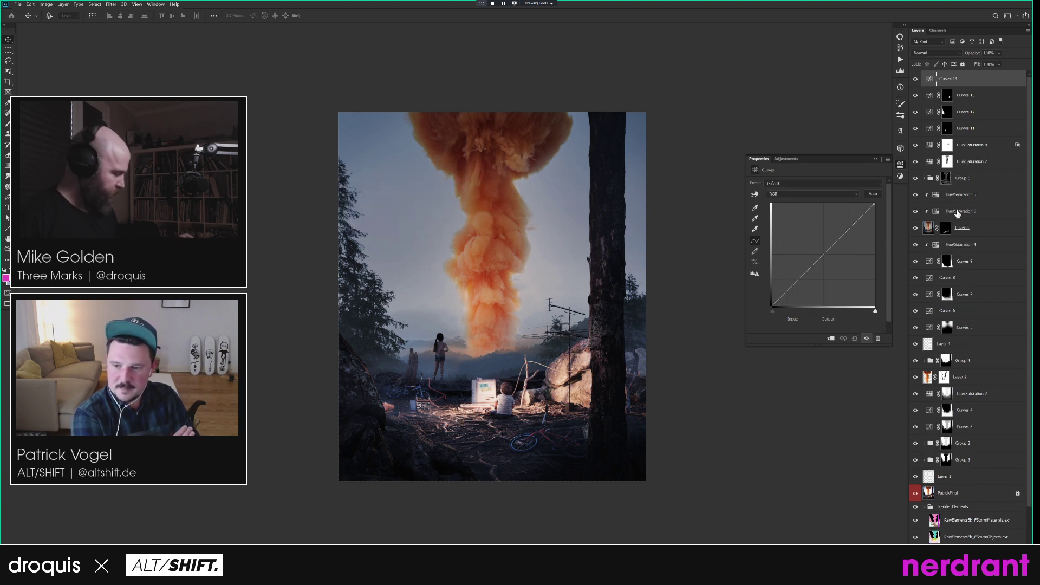
drag(875, 204, 891, 244)
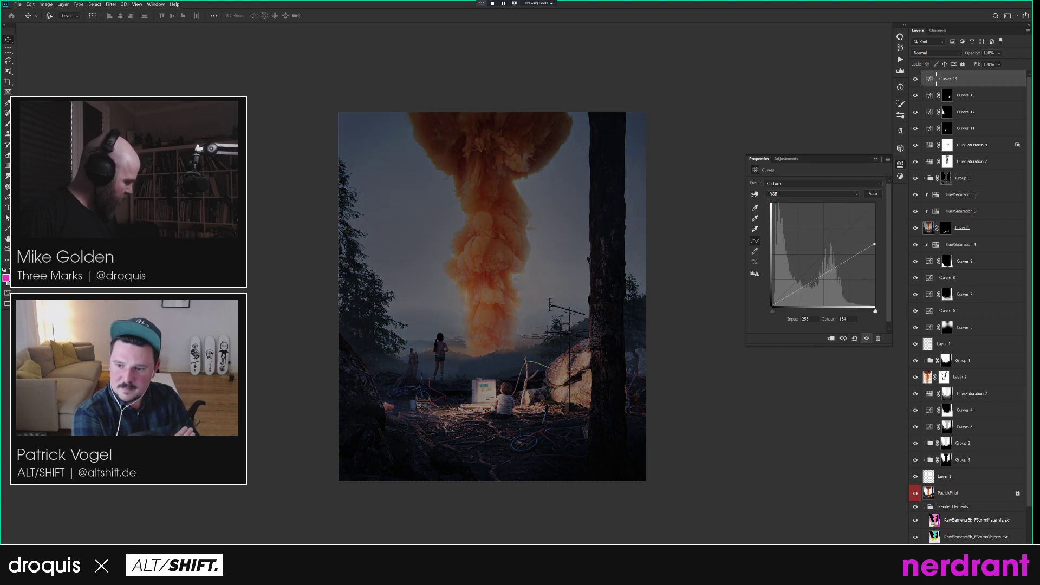
Add a layer mask to the darkening Curves layer and invert it to black.
click(960, 575)
key(s)
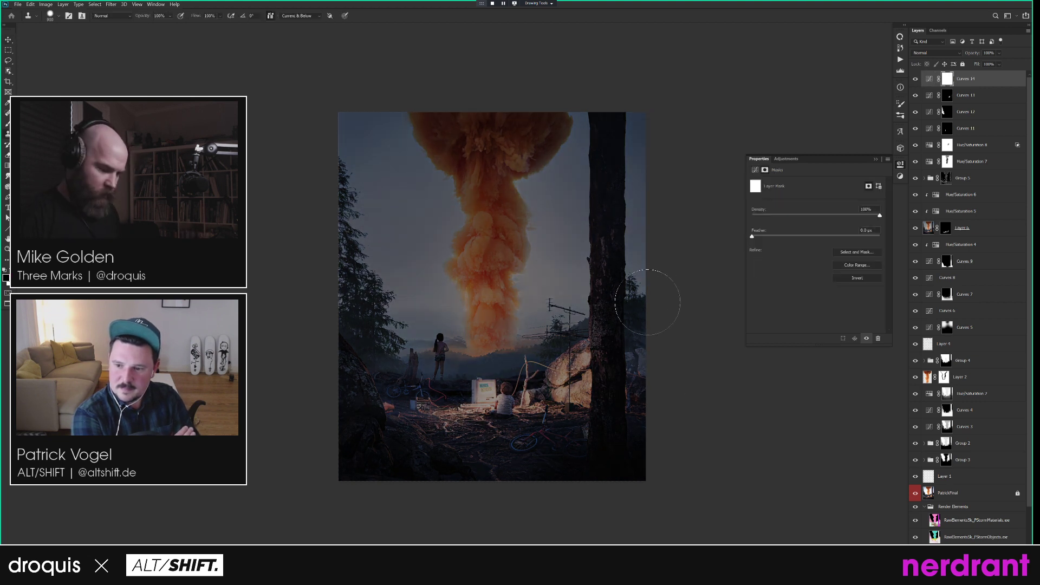
key(ctrl+i)
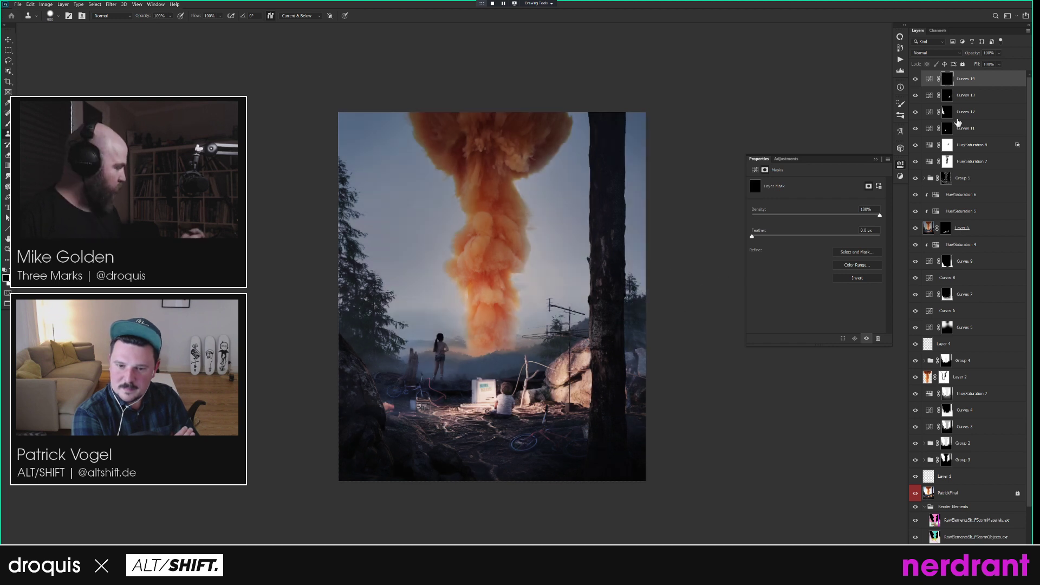
Paint white with a soft brush on the darkening mask over the lower right area and edge of the image.
key(b)
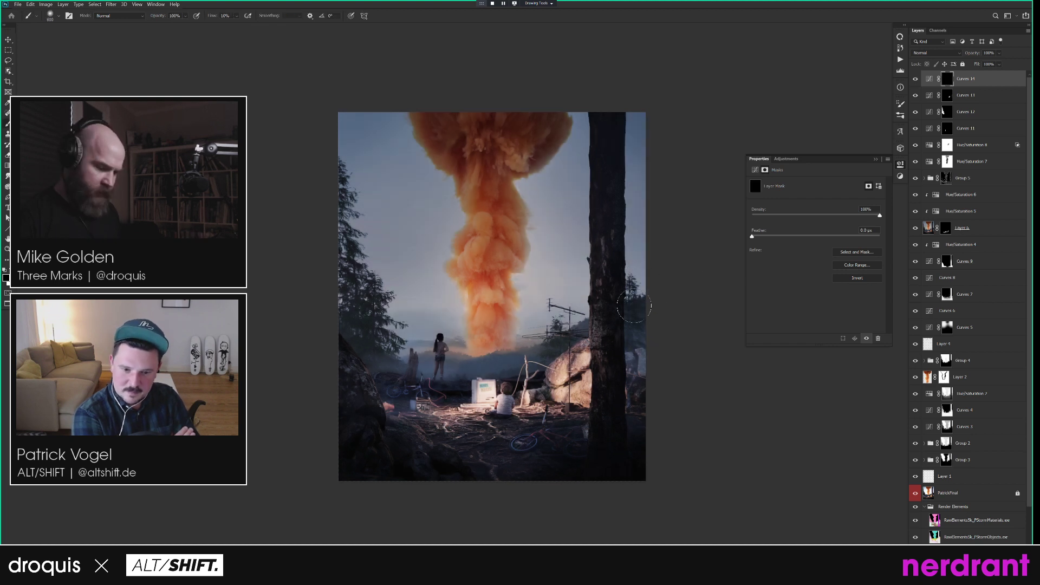
key(x)
key(bracketright)
key(bracketright)
key(bracketright)
key(bracketright)
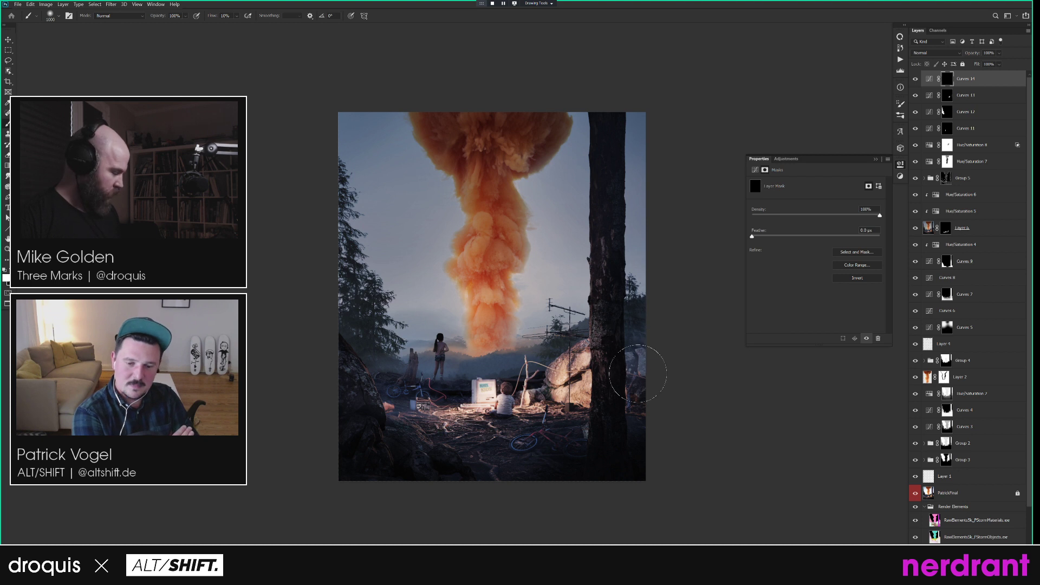
key(bracketleft)
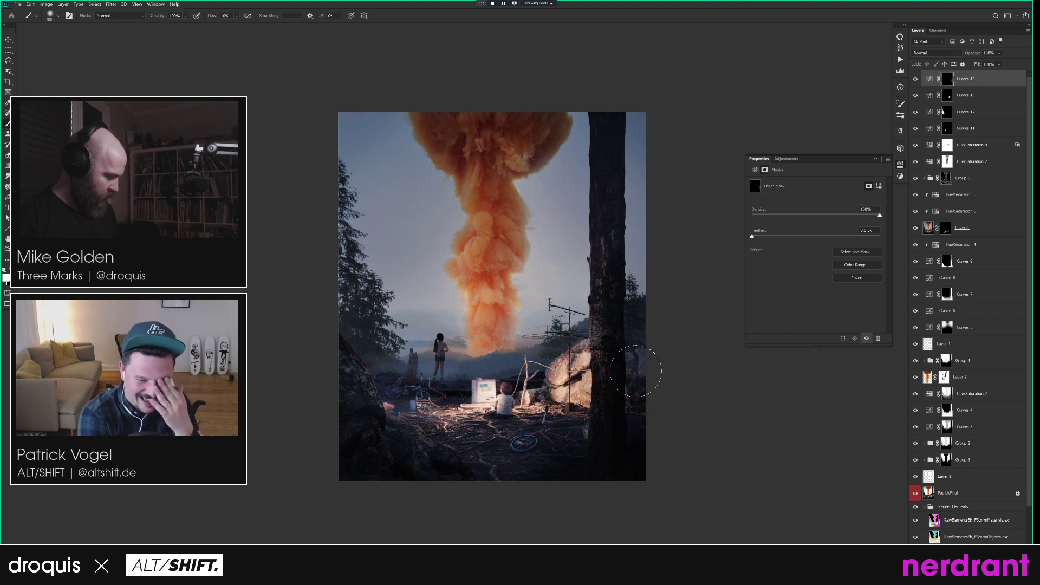
key(bracketleft)
key(bracketleft)
key(bracketleft)
key(bracketleft)
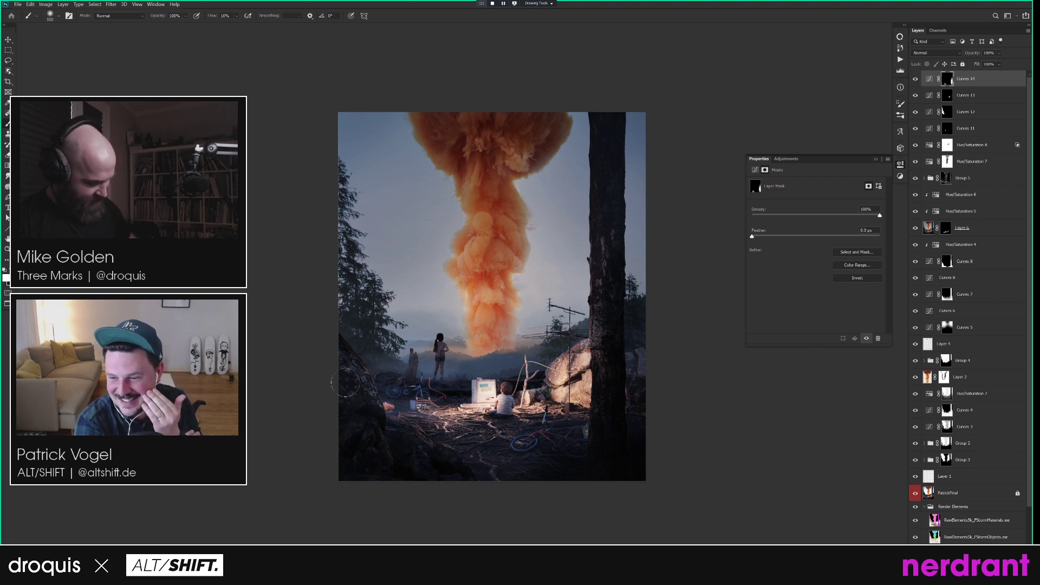
Paint the darkening into the mask over the rocks at the lower left and along the bottom foreground, varying the brush size.
key(bracketright)
key(bracketright)
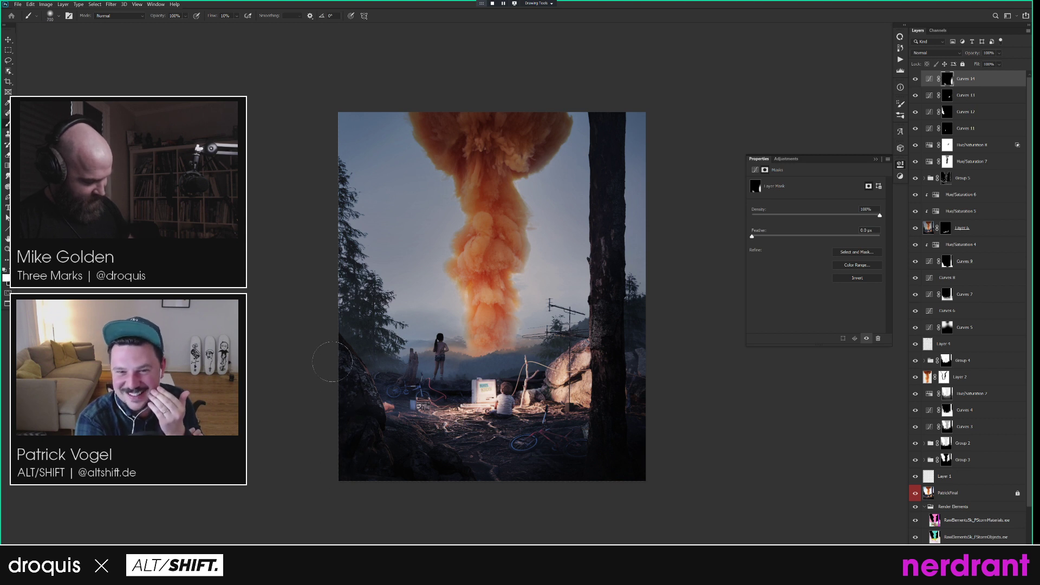
key(bracketleft)
key(bracketleft)
key(bracketleft)
key(bracketleft)
key(bracketleft)
key(bracketleft)
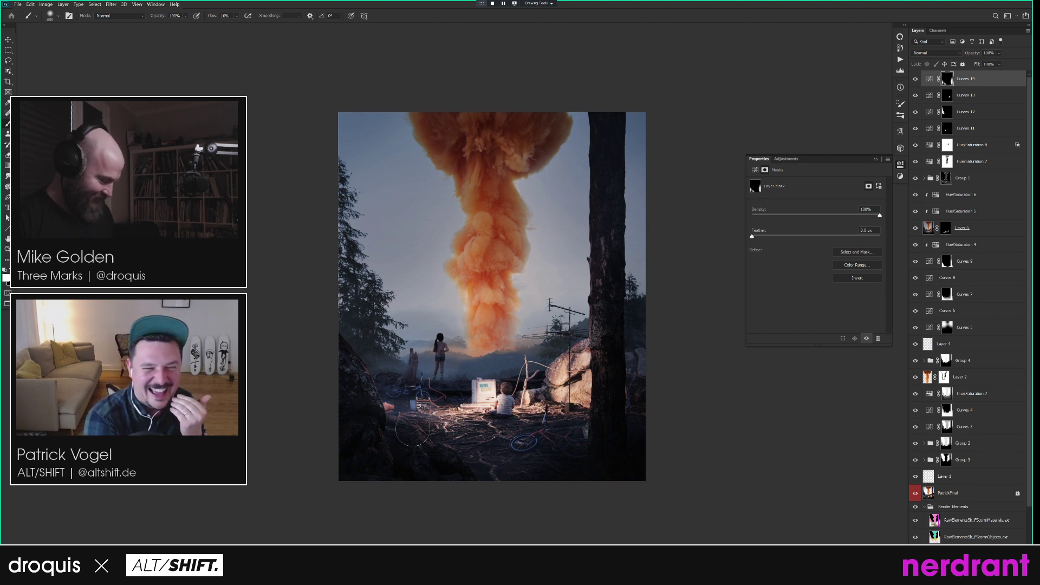
key(bracketleft)
key(bracketleft)
key(bracketright)
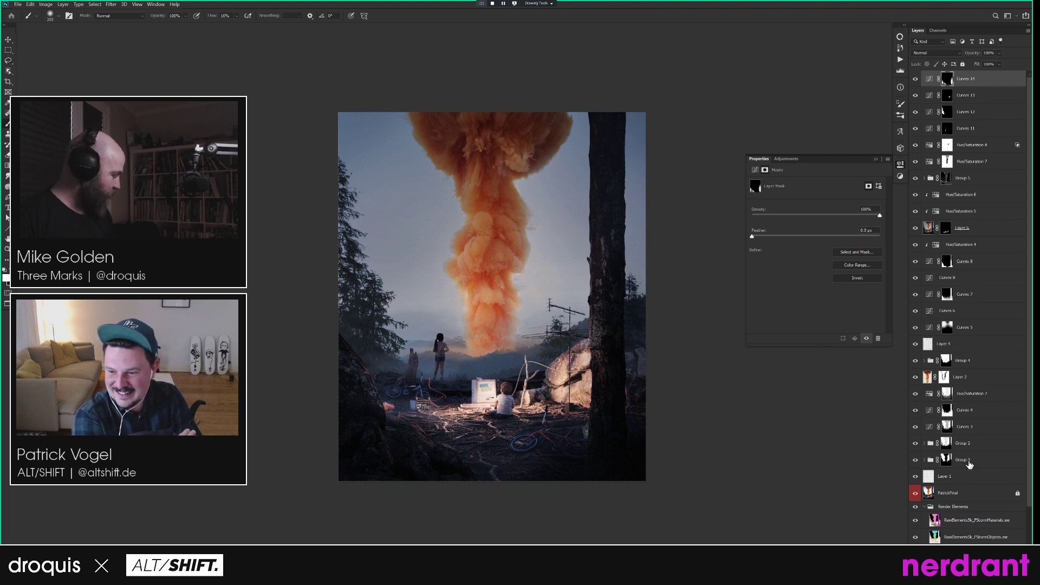
Group all grading layers from the top Curves layer down to Layer 1.
shift+click(978, 476)
key(ctrl+g)
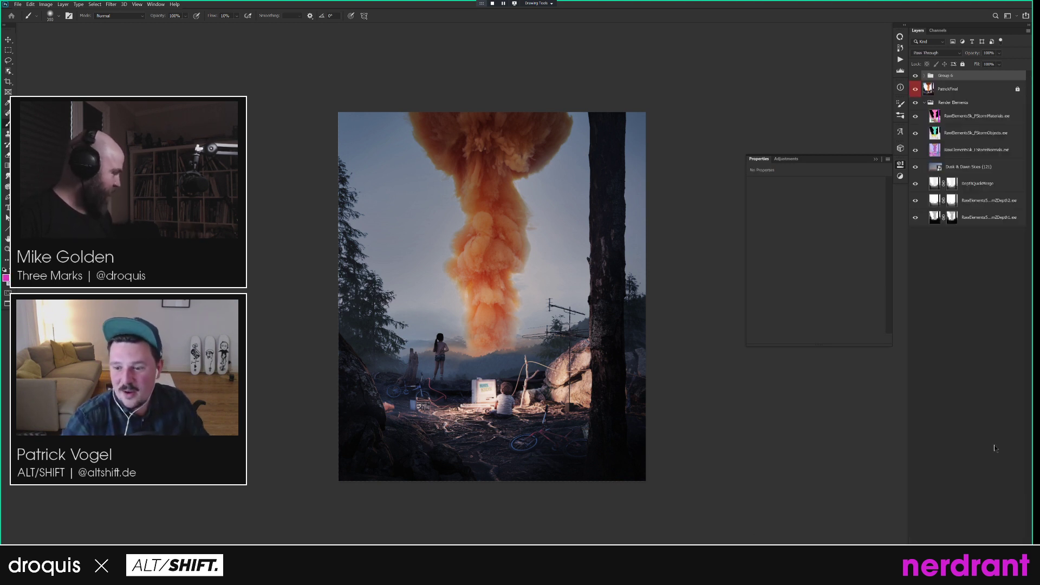
key(ctrl+shift+alt+n)
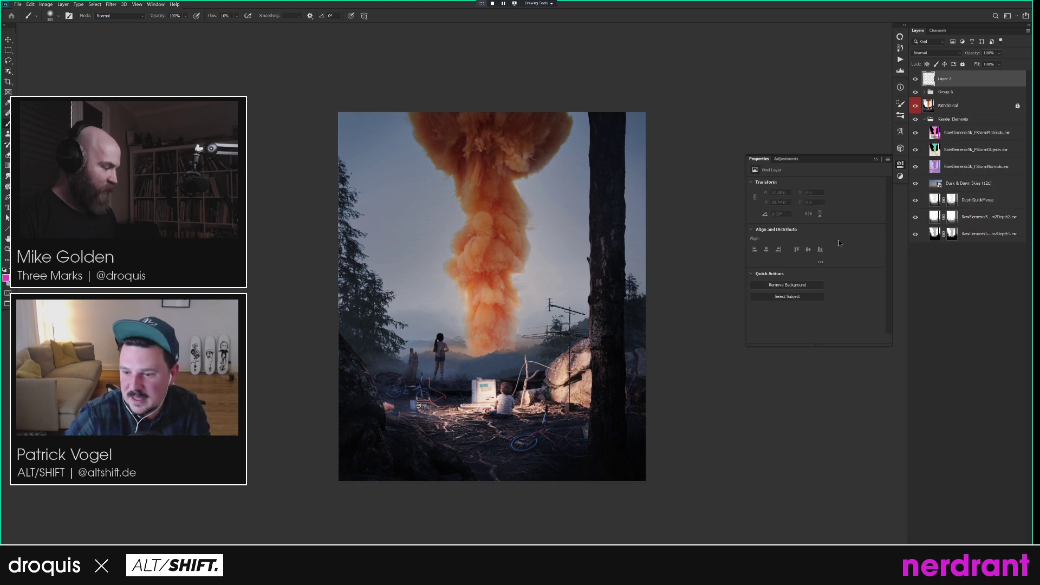
key(ctrl+z)
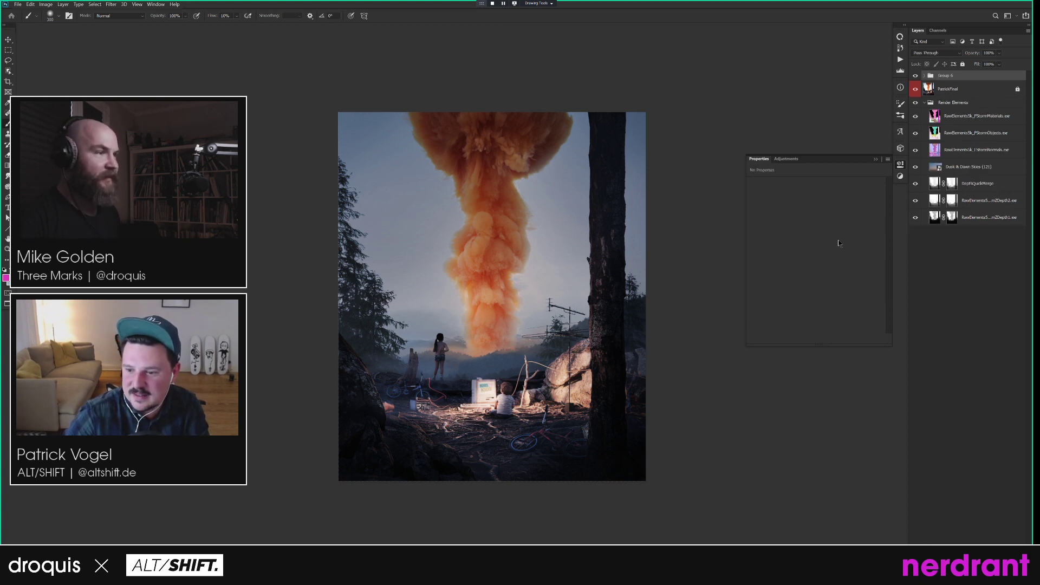
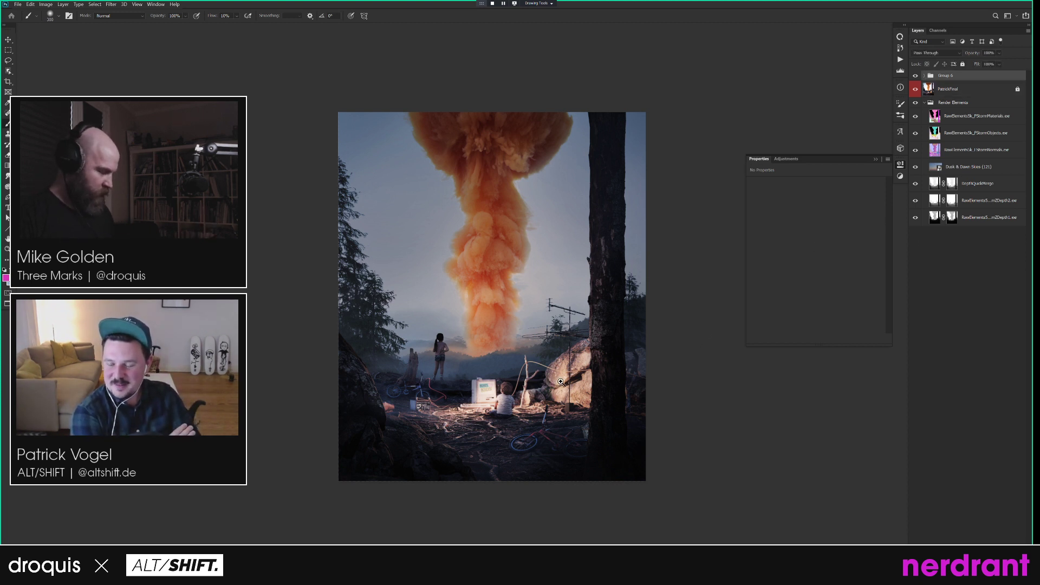
Compare the image before and after grading by toggling the new group's visibility.
scroll(559, 382, up, 1)
drag(630, 347, 609, 363)
key(bracketleft)
click(915, 76)
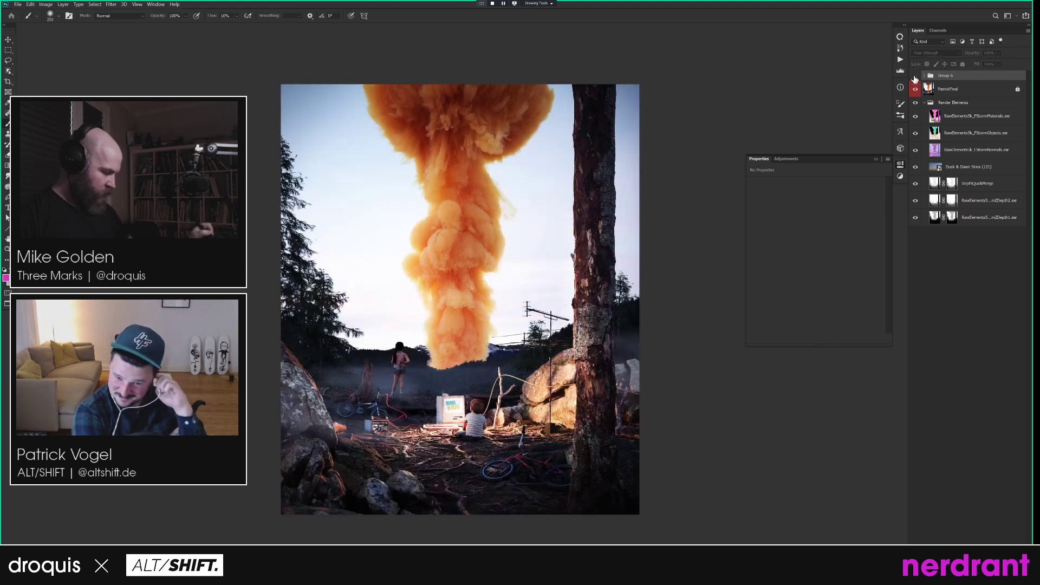
click(915, 77)
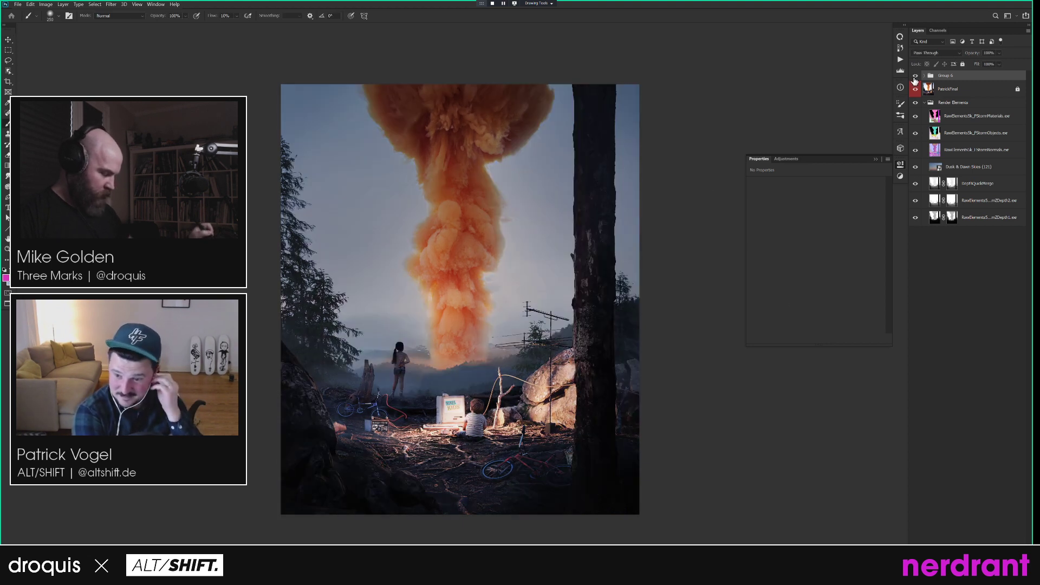
click(915, 76)
click(915, 77)
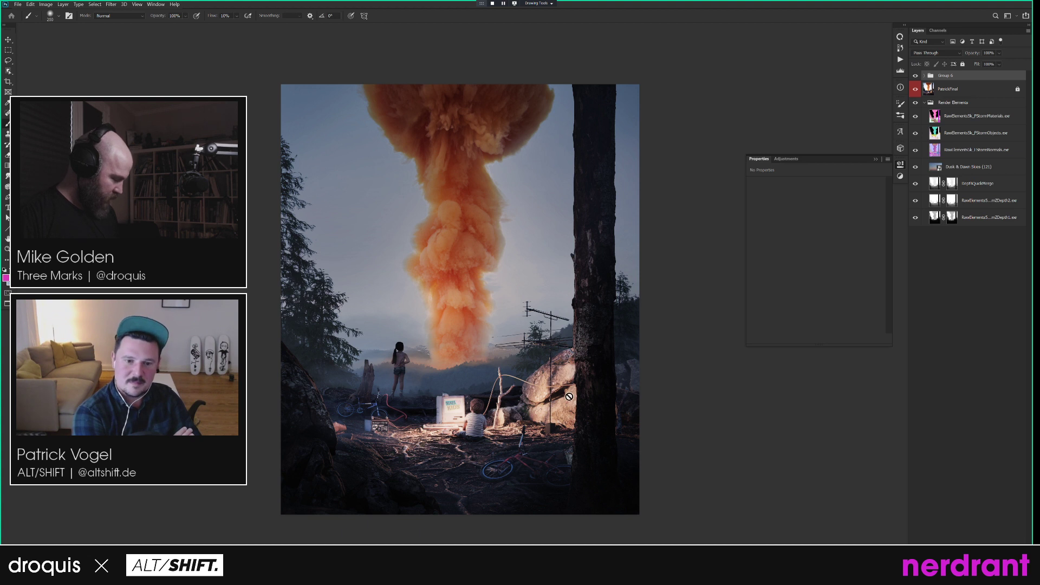
key(ctrl+m)
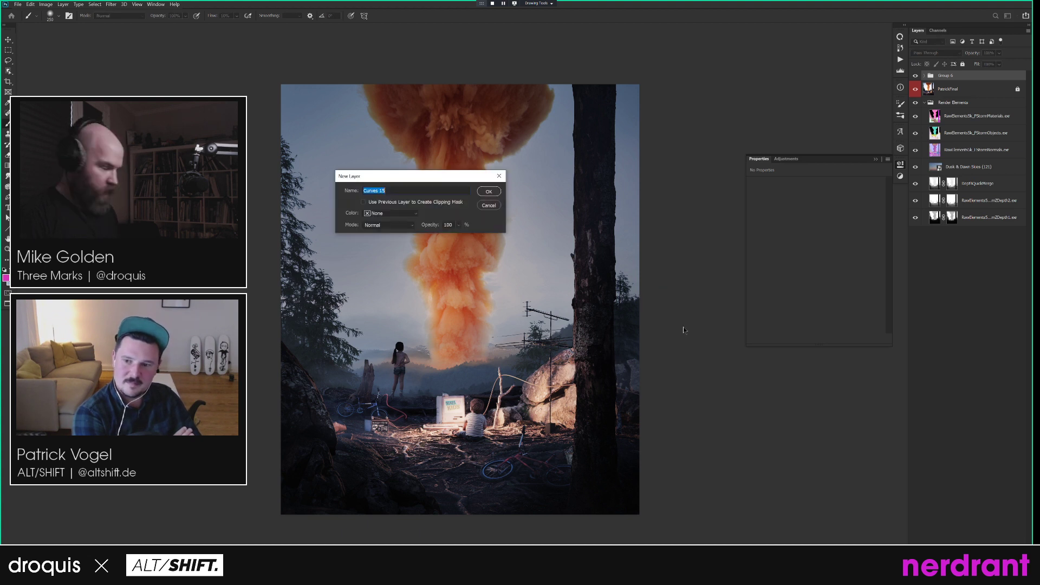
key(Return)
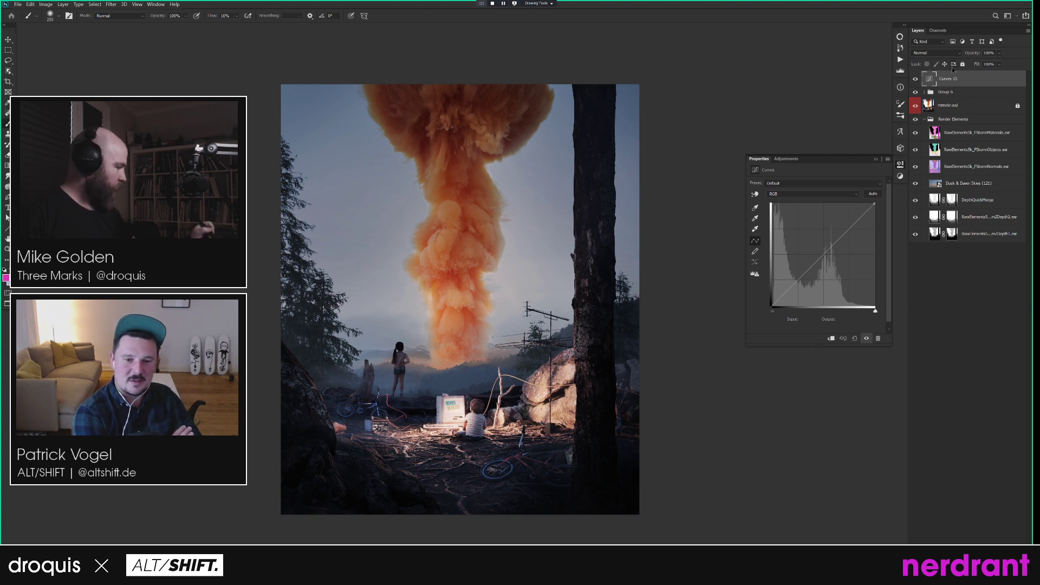
key(Delete)
Load the Red copy channel as a selection, add a Hue/Saturation layer masked to it, and place that layer in its own group.
click(938, 32)
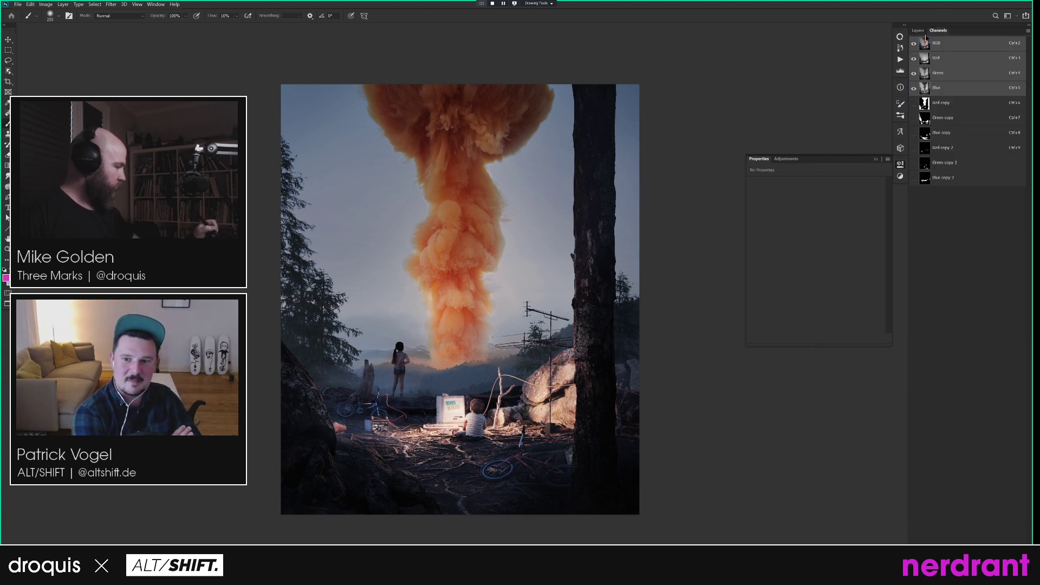
ctrl+click(925, 102)
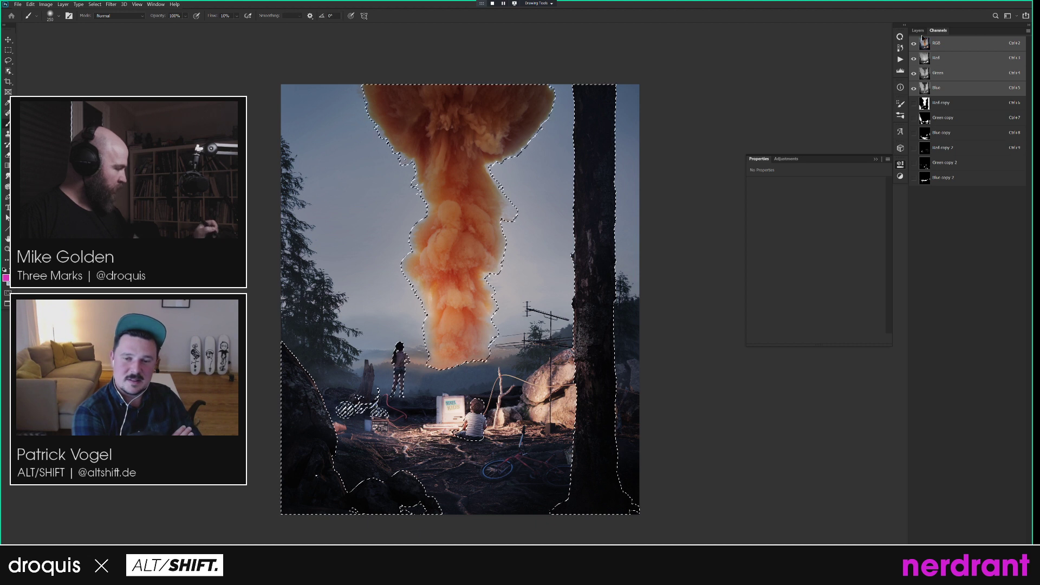
click(917, 31)
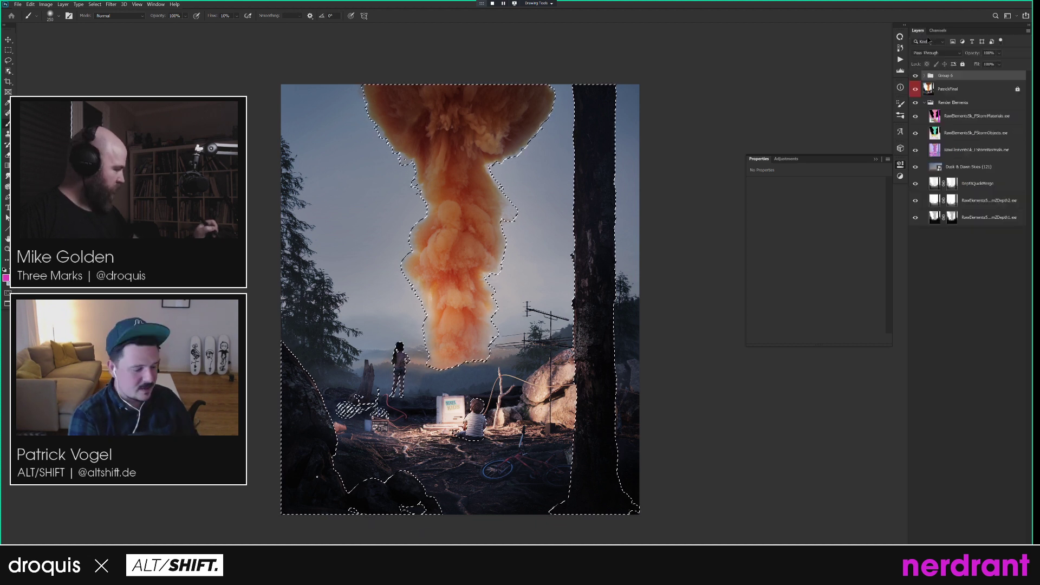
key(ctrl+u)
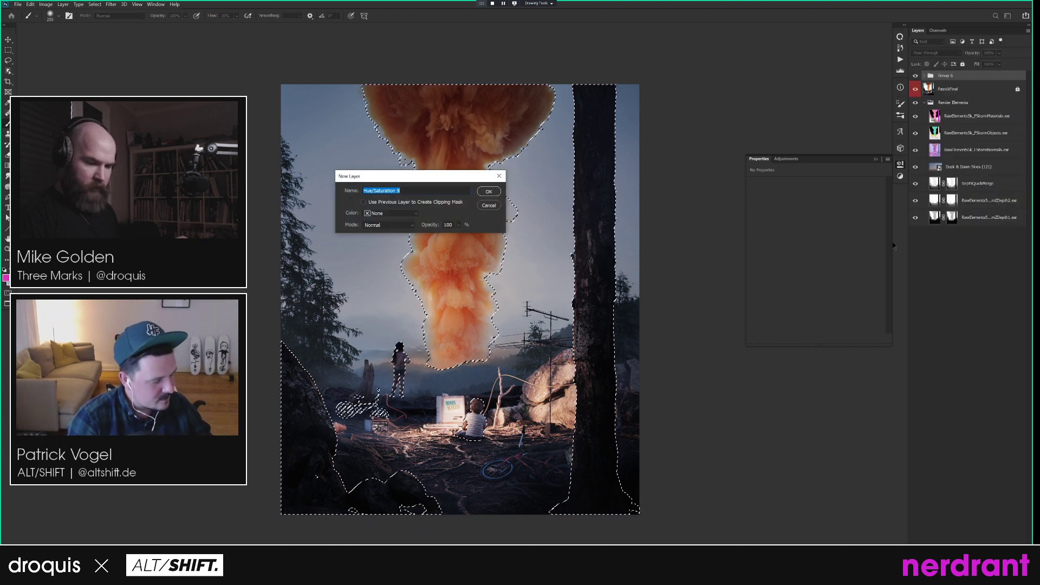
key(Return)
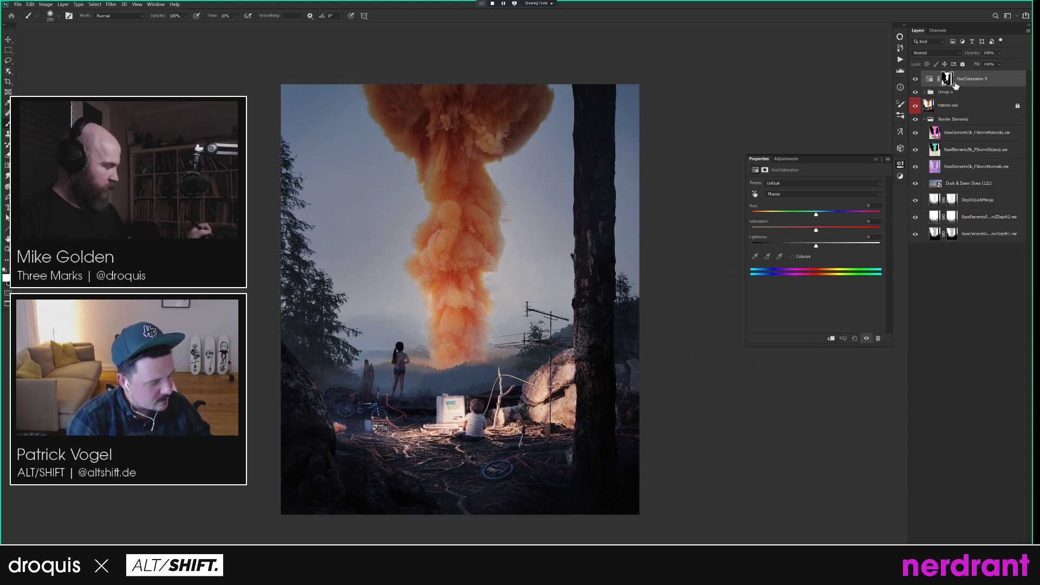
key(ctrl+g)
click(935, 90)
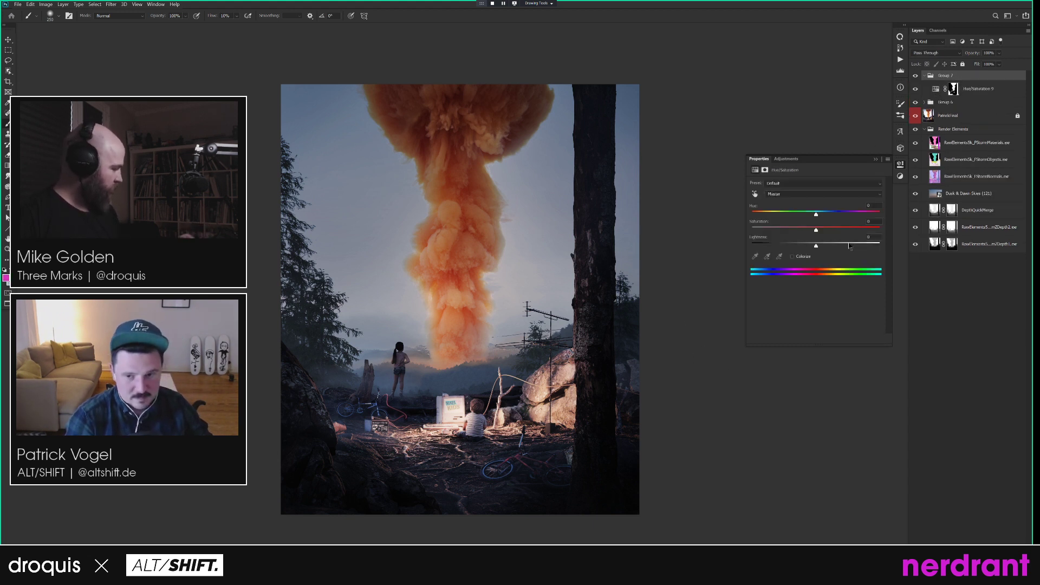
Try colorizing the masked explosion with an orange hue and higher saturation in the Hue/Saturation layer.
drag(792, 230, 786, 232)
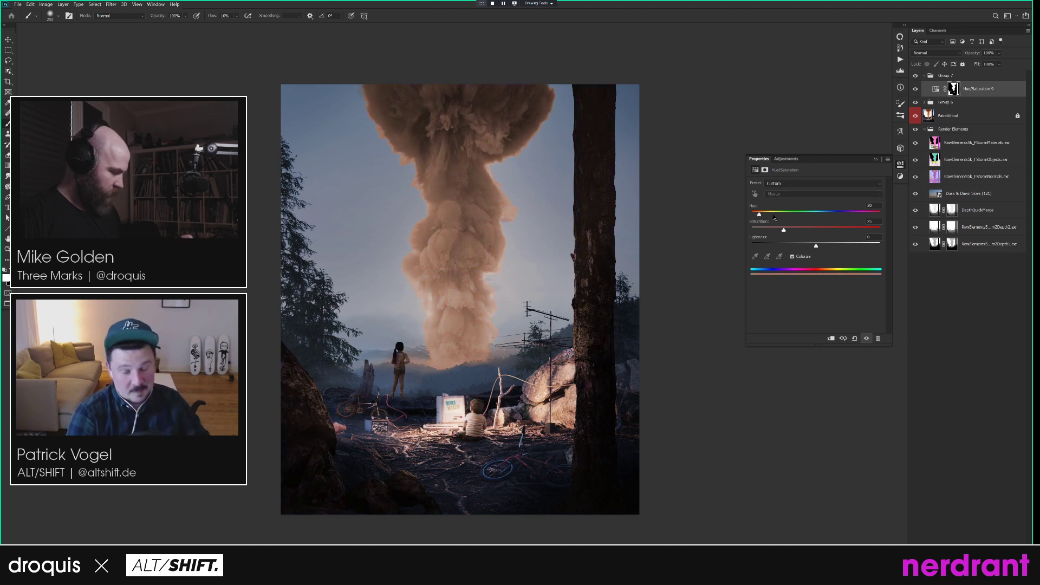
drag(759, 215, 850, 227)
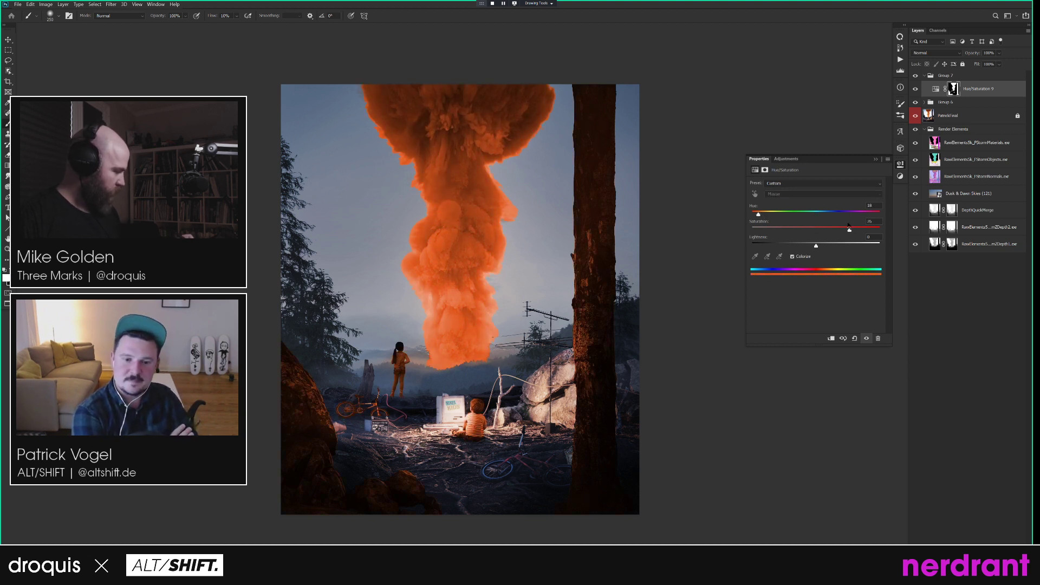
click(795, 258)
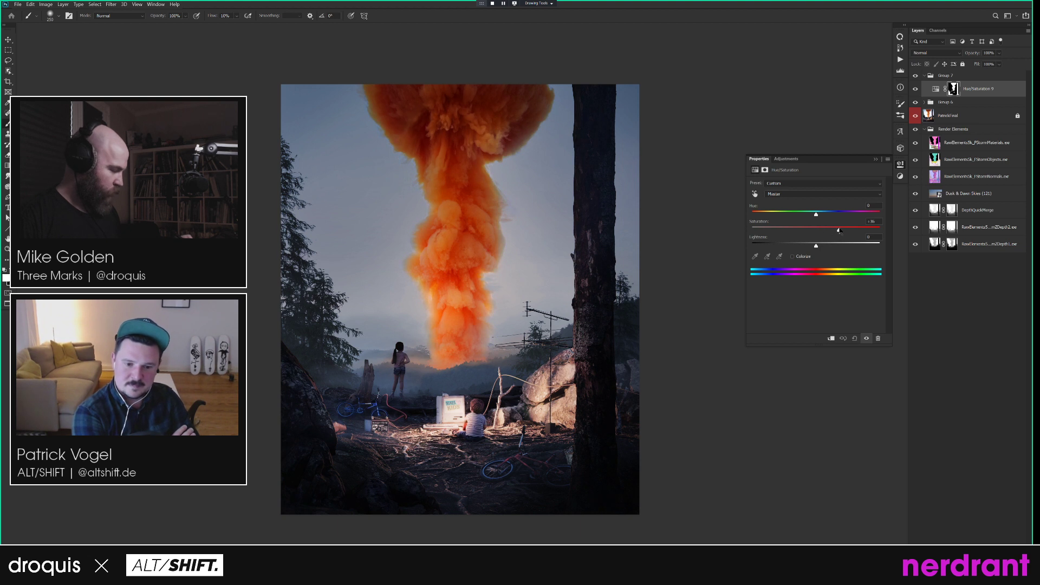
Raise the Hue/Saturation layer's saturation to about +20, comparing the image with the layer hidden, and collapse its group.
drag(816, 214, 818, 215)
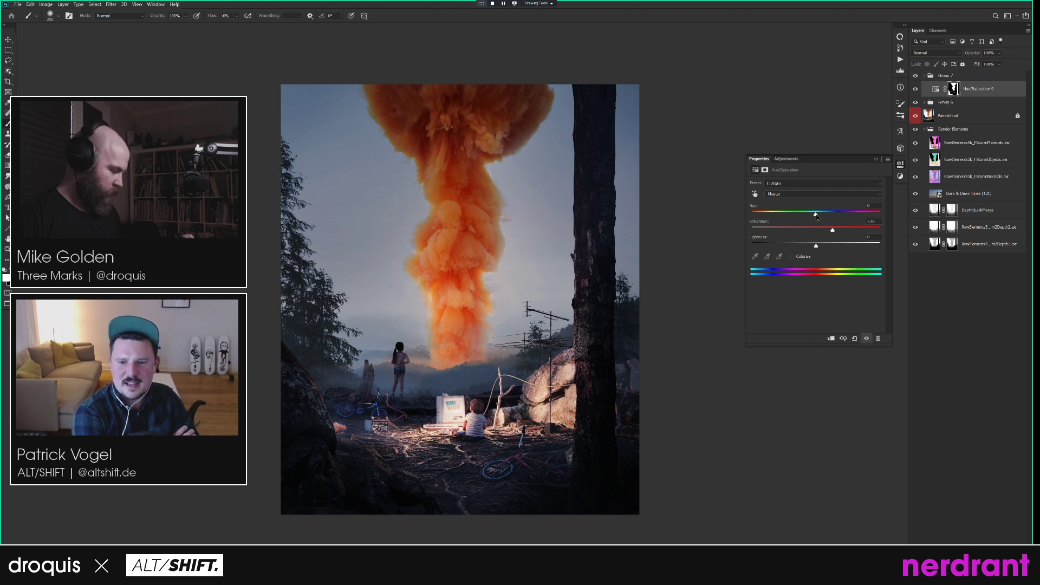
drag(836, 232, 837, 232)
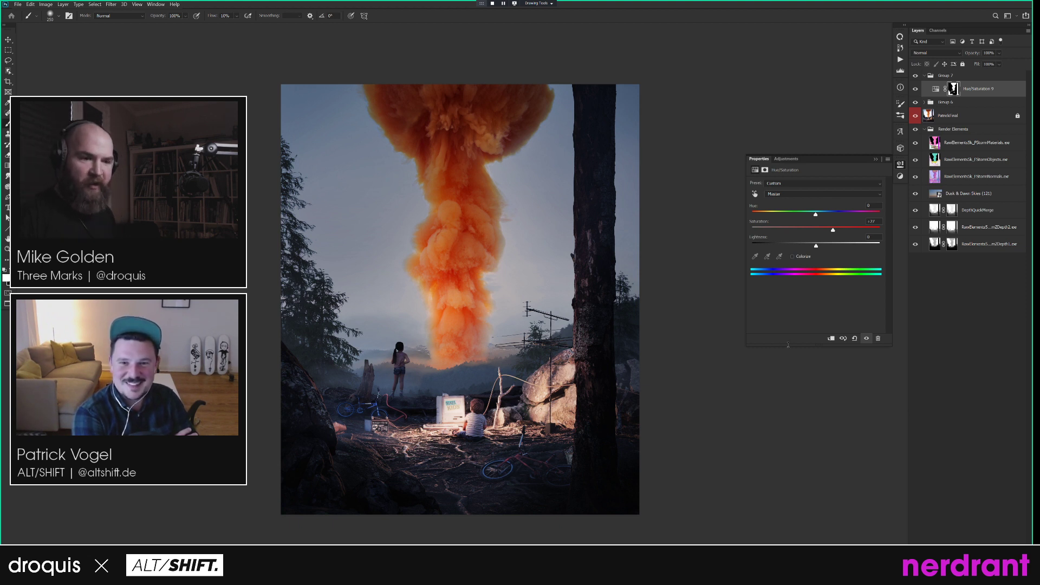
click(936, 91)
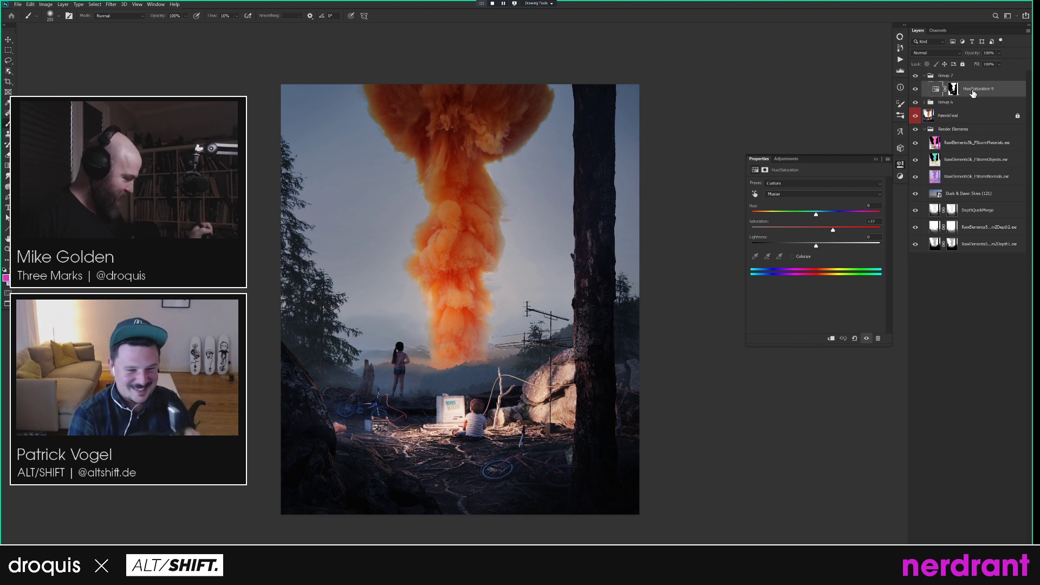
click(916, 89)
click(915, 89)
click(915, 90)
click(916, 90)
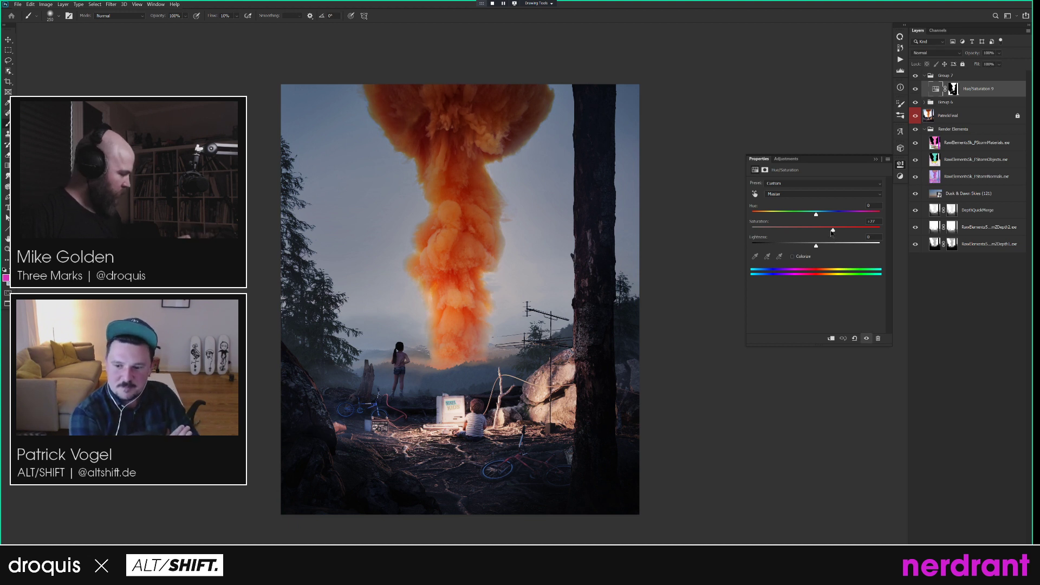
drag(829, 231, 830, 231)
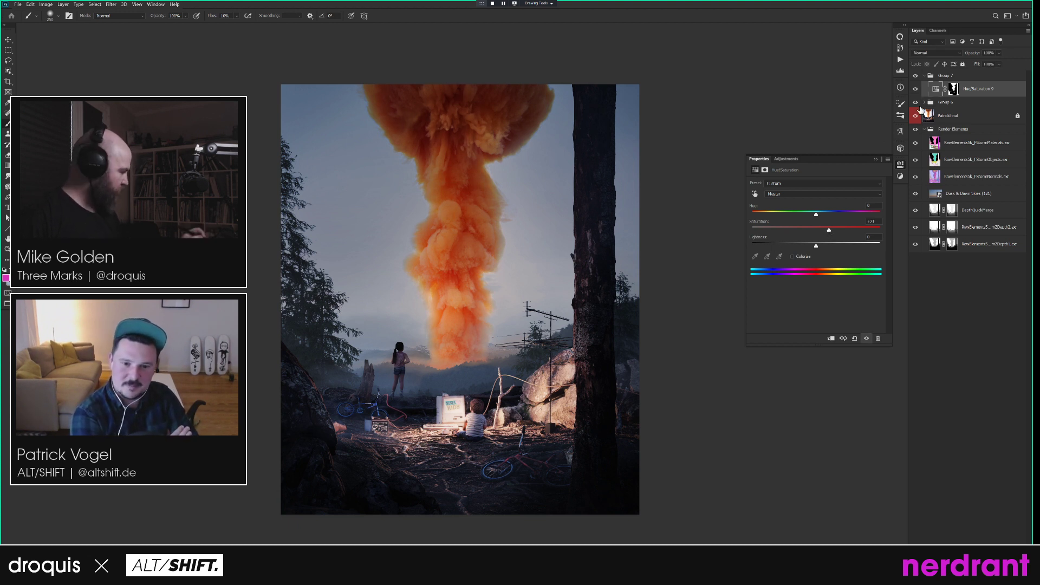
click(933, 77)
click(925, 75)
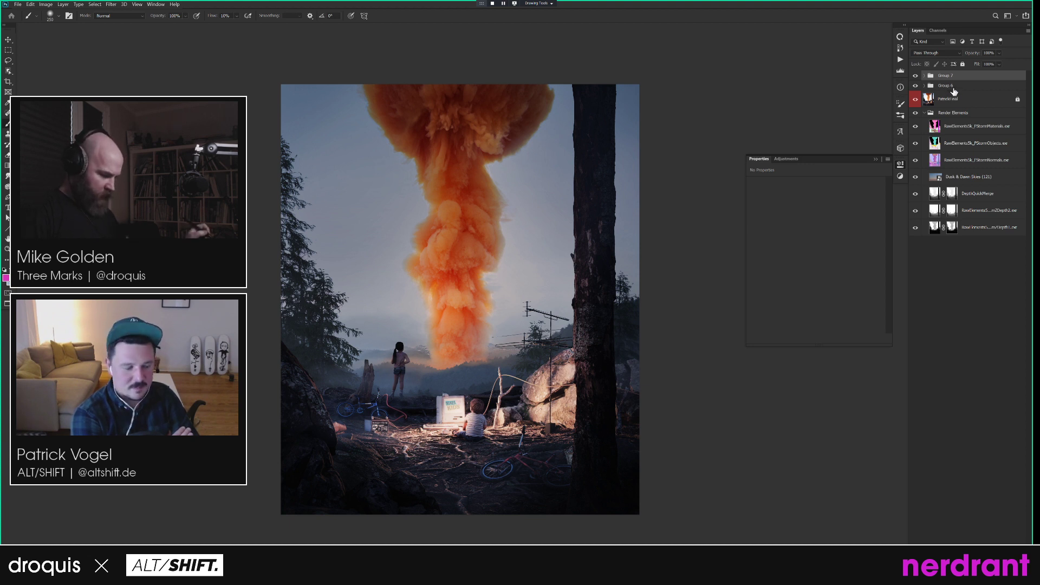
click(970, 573)
click(998, 510)
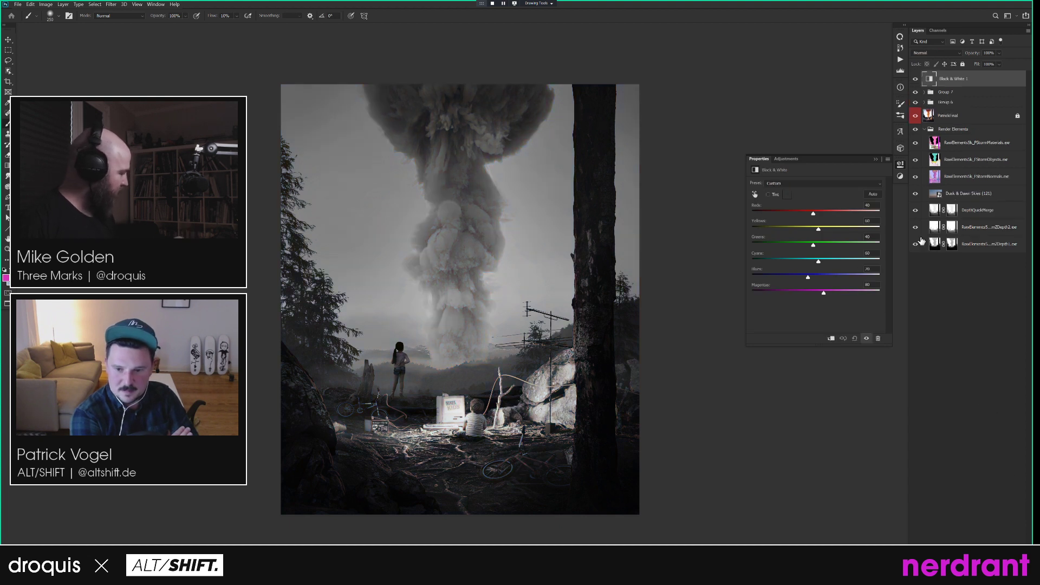
key(ctrl+z)
Add a Color Balance layer and warm its Highlights with red +12, green +4 and a slight shift toward yellow.
click(971, 573)
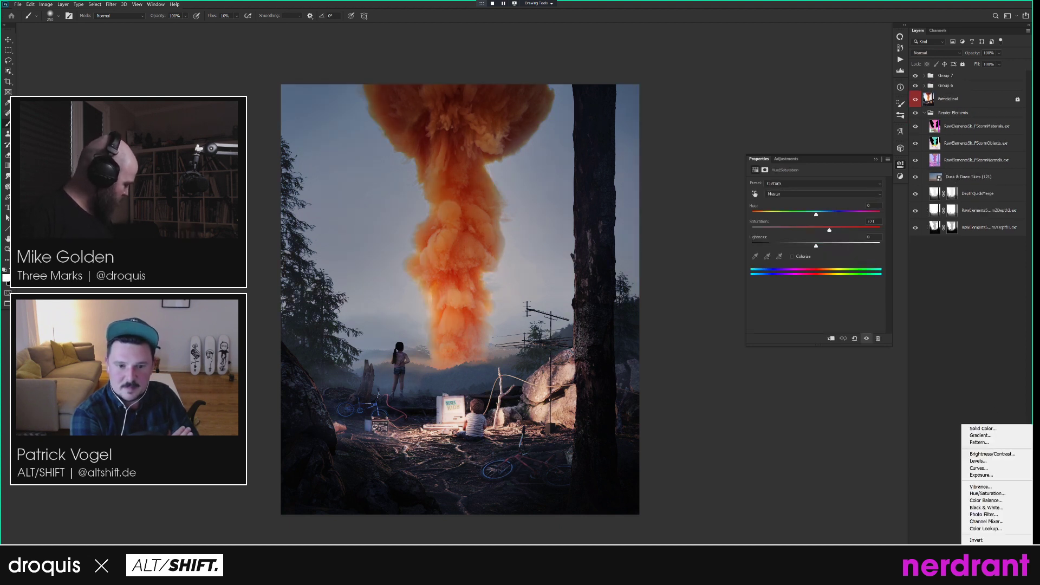
click(996, 500)
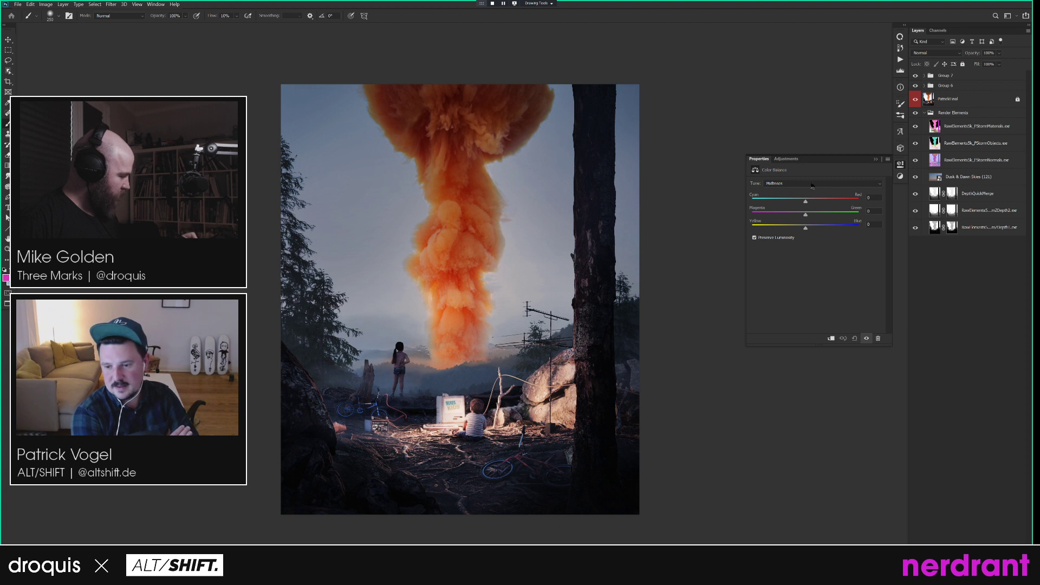
click(807, 184)
click(806, 203)
drag(805, 201, 810, 202)
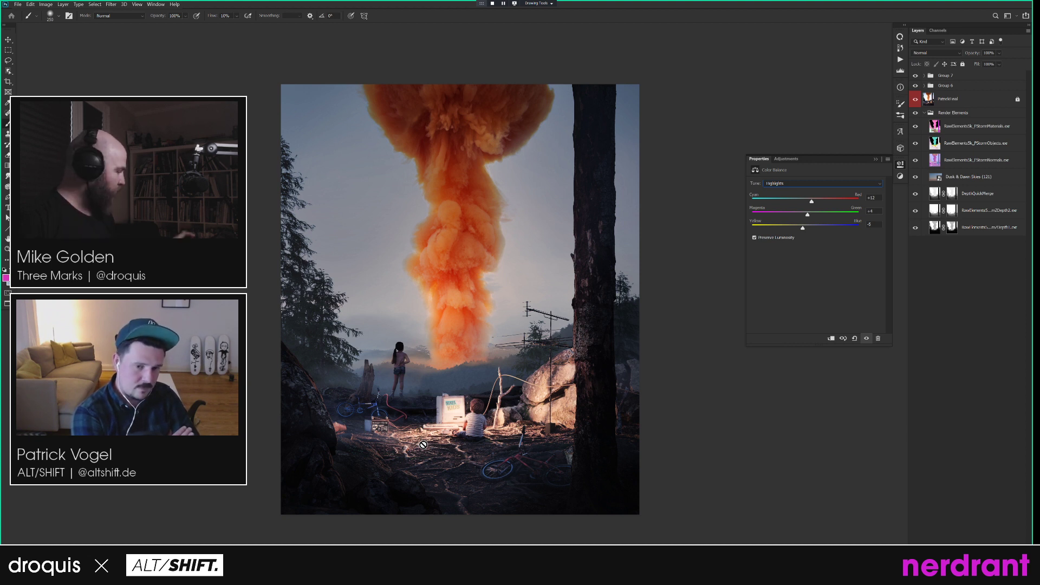
Cool the Color Balance layer's Shadows with -2 toward cyan and +4 toward blue, adding a slight green shift.
click(823, 183)
click(813, 186)
drag(805, 229, 808, 230)
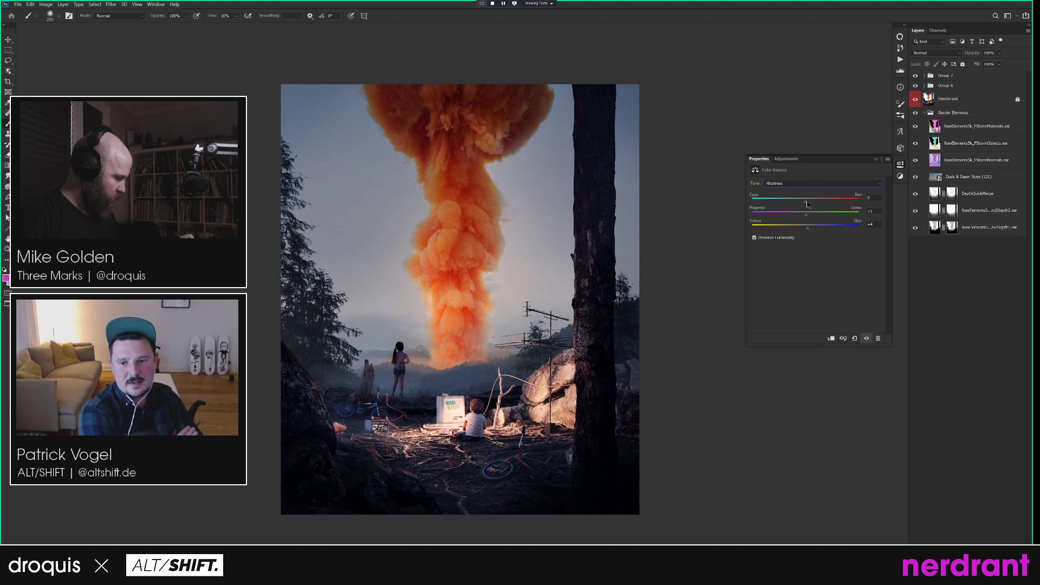
drag(808, 204, 807, 204)
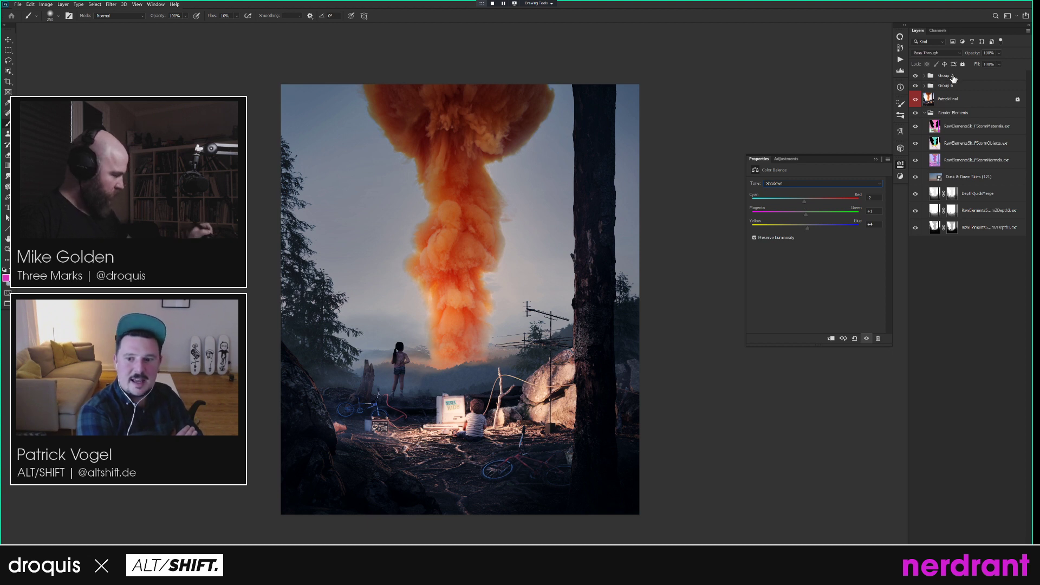
Examine the copied mask channels to find which one isolates the standing girl.
click(954, 79)
click(937, 31)
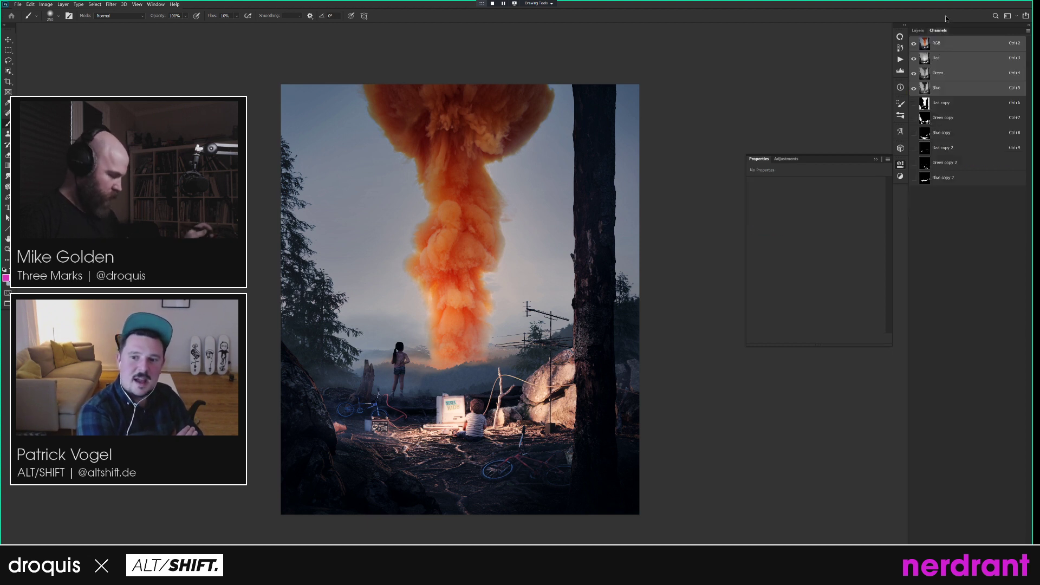
click(940, 131)
click(933, 150)
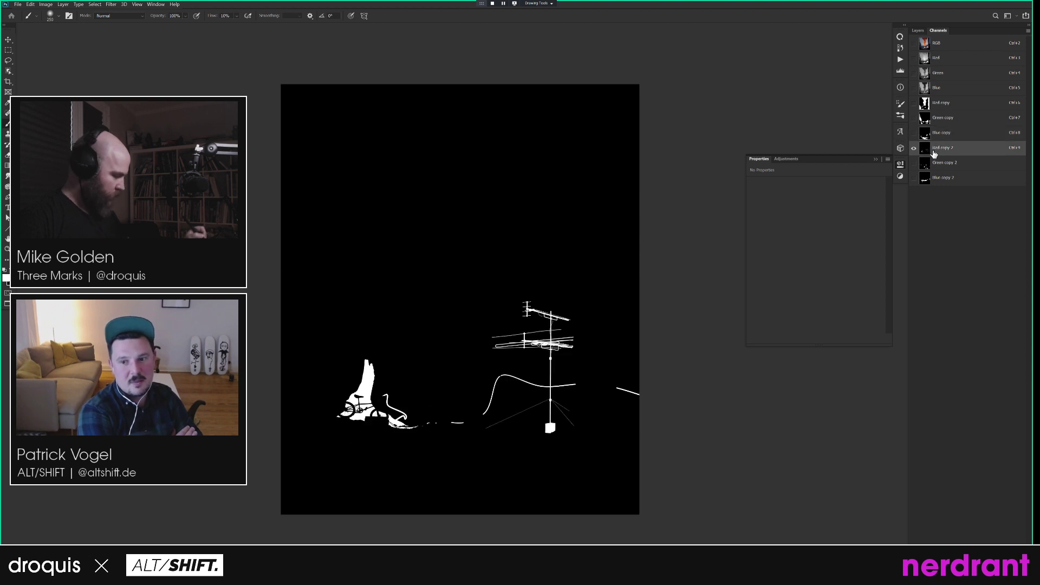
click(937, 163)
click(940, 179)
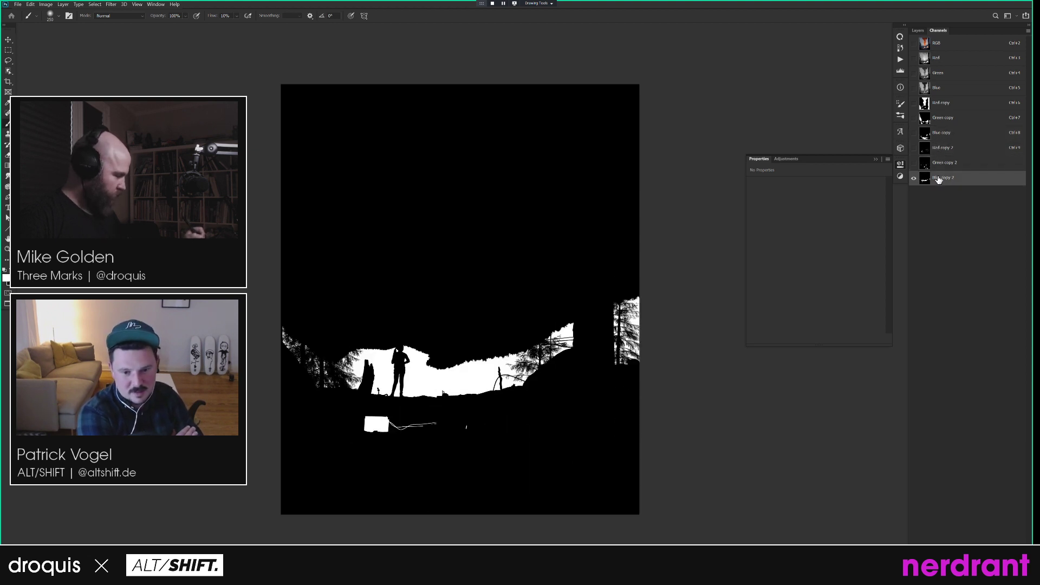
click(939, 163)
click(940, 119)
click(937, 108)
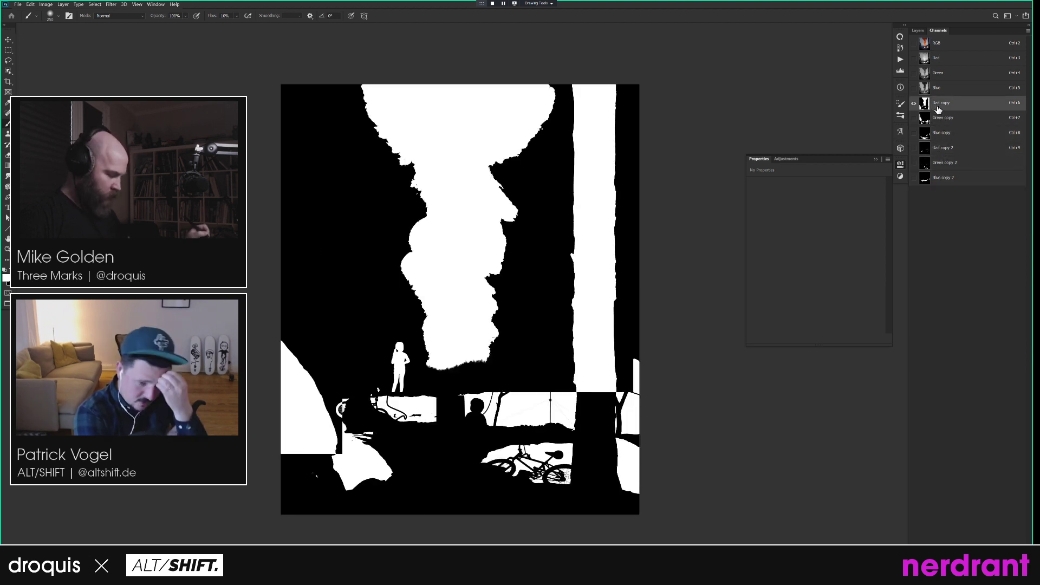
Load the Red copy channel as a selection and restrict it to the standing girl with the Lasso tool.
ctrl+click(925, 103)
key(l)
mouse_move(425, 404)
mouse_down()
mouse_move(421, 376)
mouse_move(380, 333)
mouse_move(386, 401)
mouse_move(424, 414)
mouse_up()
click(938, 43)
click(917, 31)
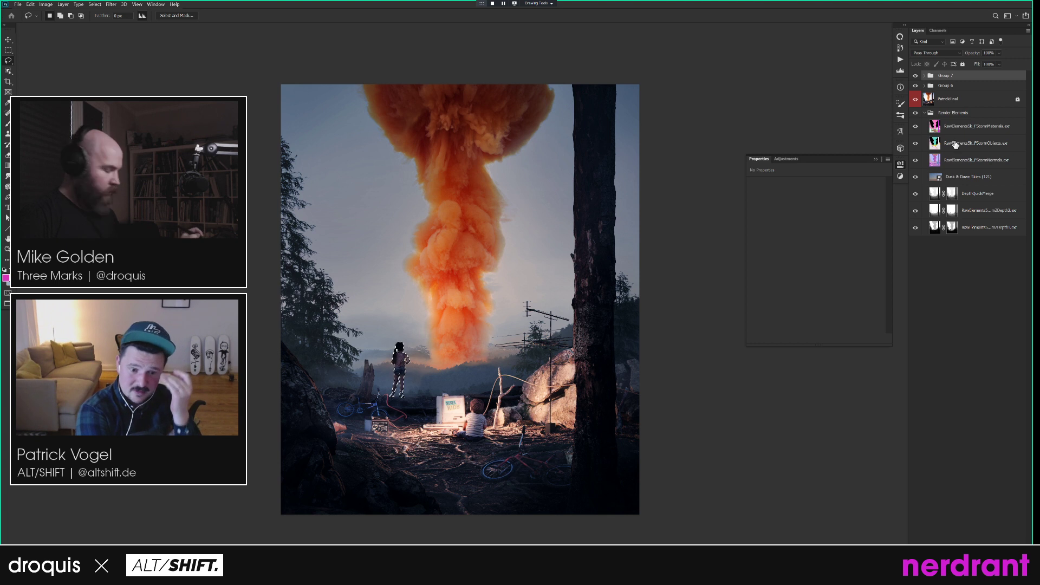
Add a Curves layer masked to the standing girl, lifting the black point's output and lowering the white point's output.
key(ctrl+shift+m)
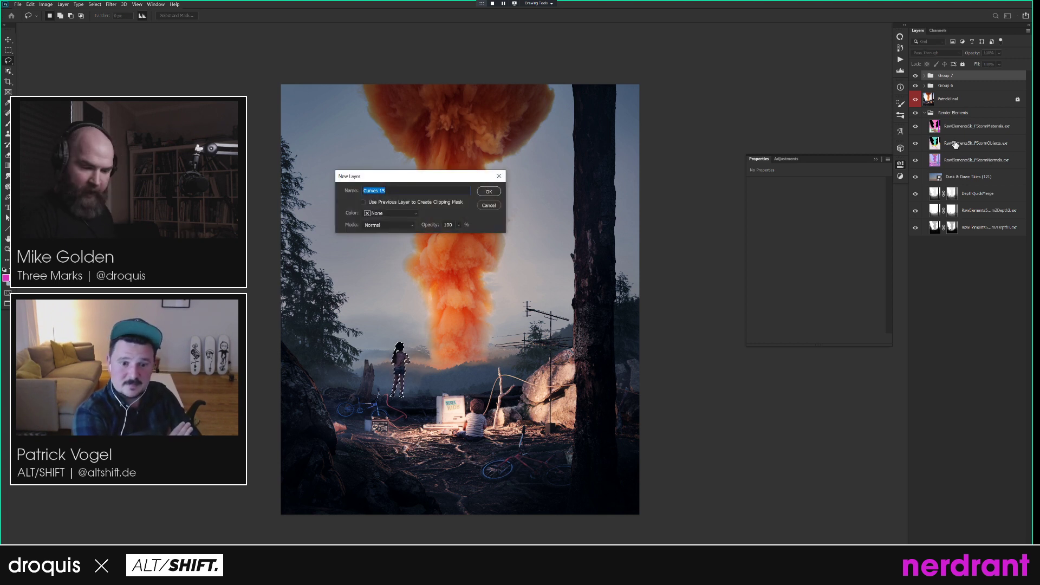
key(Return)
drag(773, 304, 771, 302)
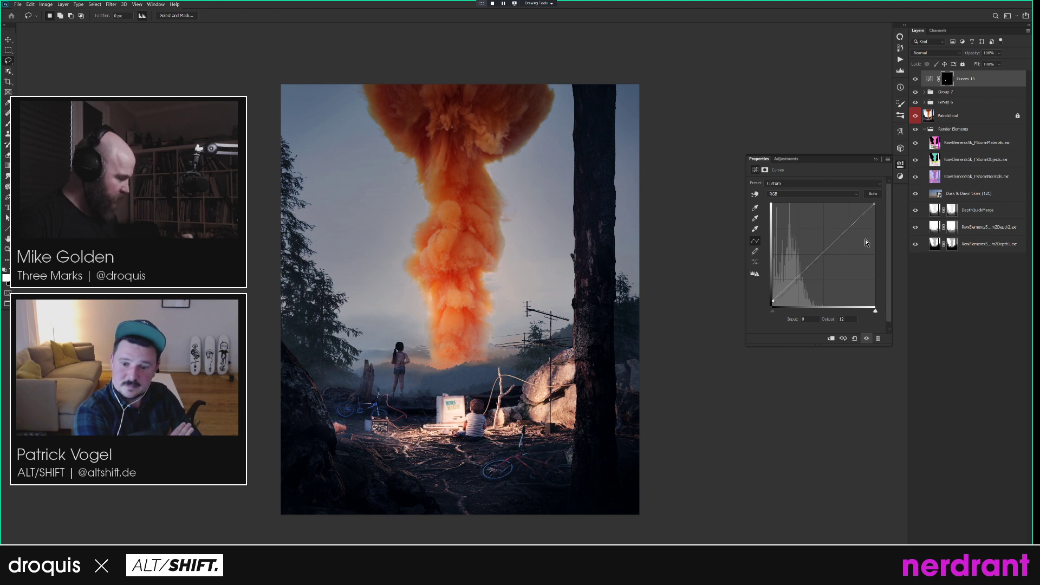
drag(875, 204, 875, 223)
drag(772, 299, 770, 294)
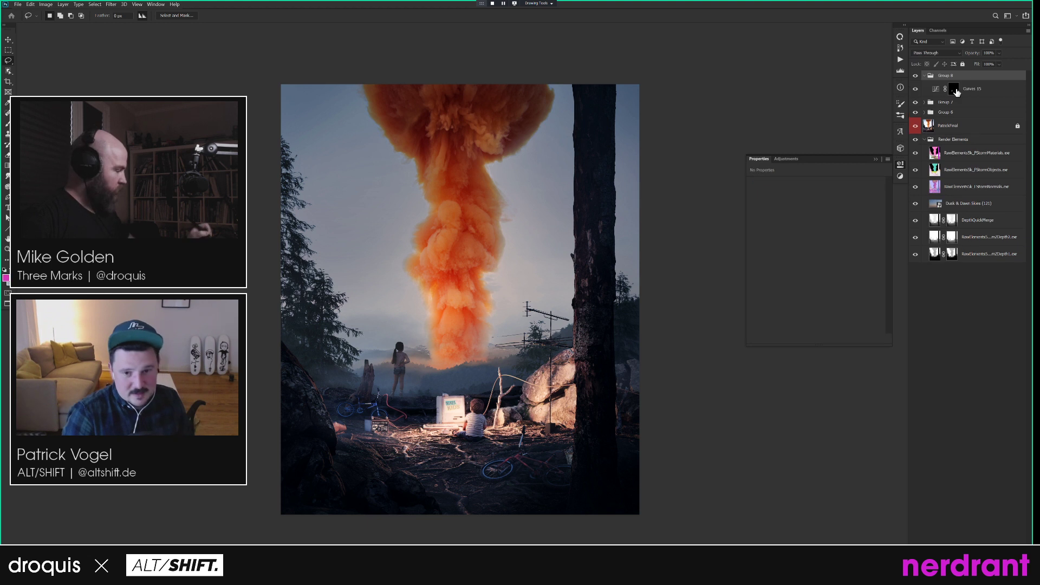
Move the girl's mask from the Curves layer onto its group and give the Curves layer a new white mask.
drag(954, 90, 960, 76)
click(963, 94)
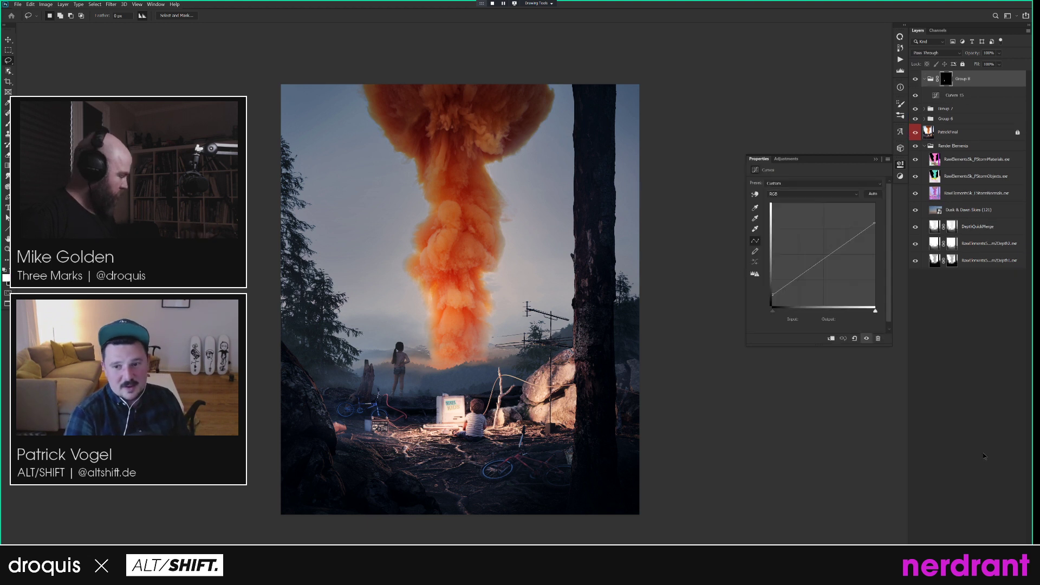
click(958, 558)
Paint black with an enlarged soft brush into the Curves mask over part of the standing girl.
key(b)
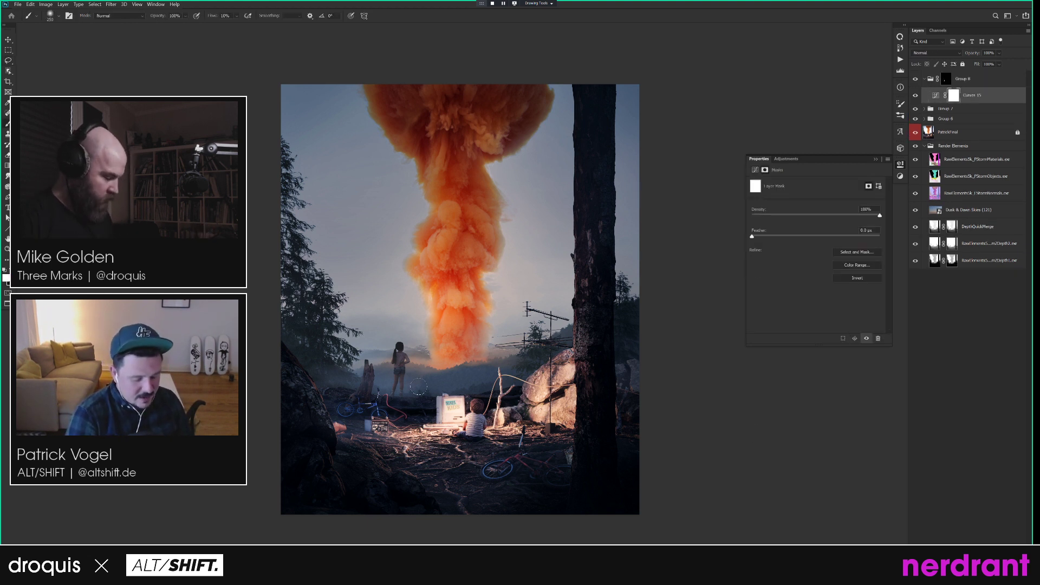
key(x)
key(bracketright)
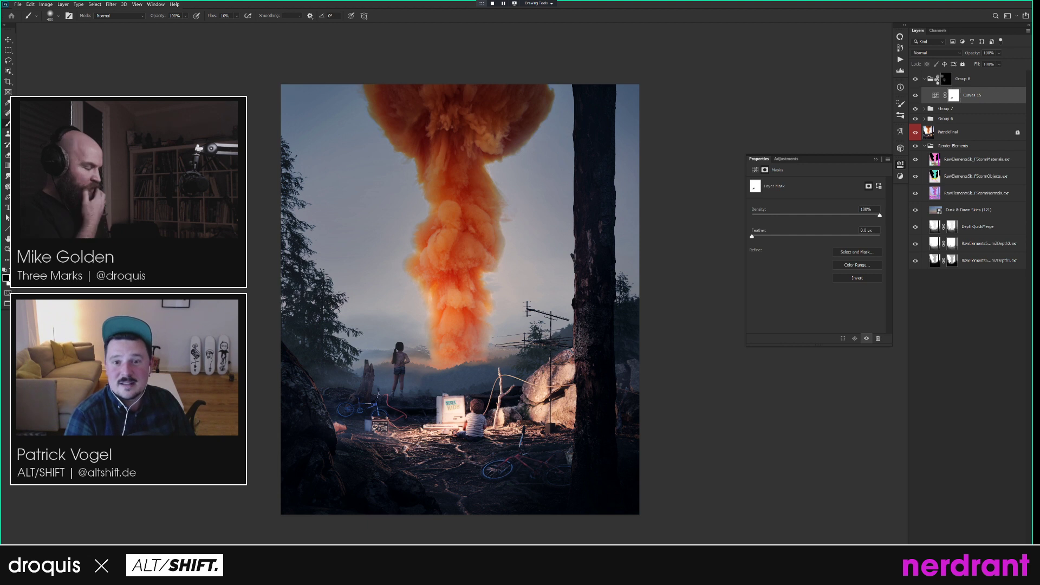
Flip the view horizontally to check the composition and collapse the girl's adjustment group.
key(ctrl+shift+h)
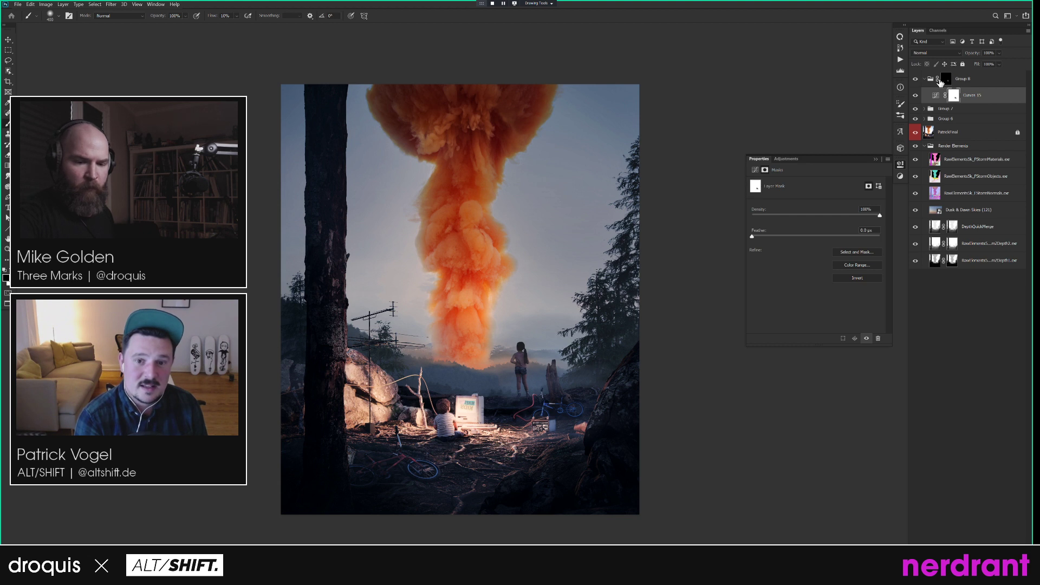
click(976, 95)
click(977, 80)
click(925, 79)
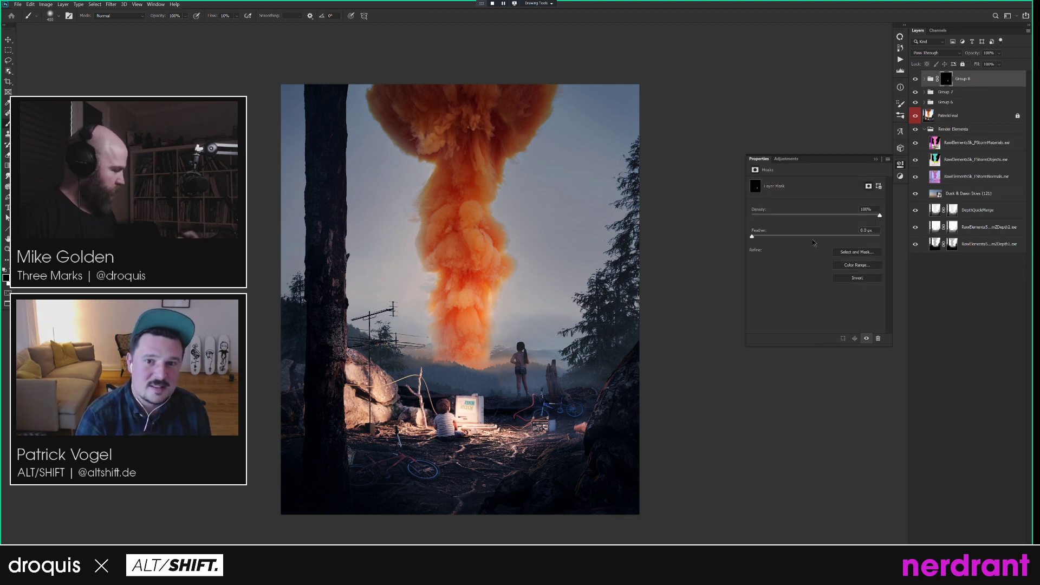
drag(648, 376, 646, 377)
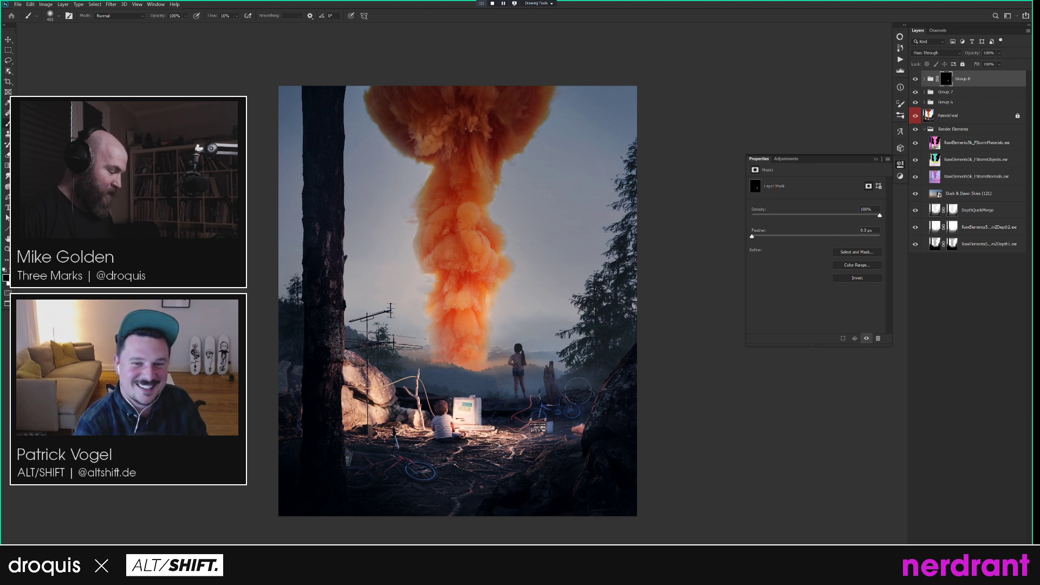
click(979, 81)
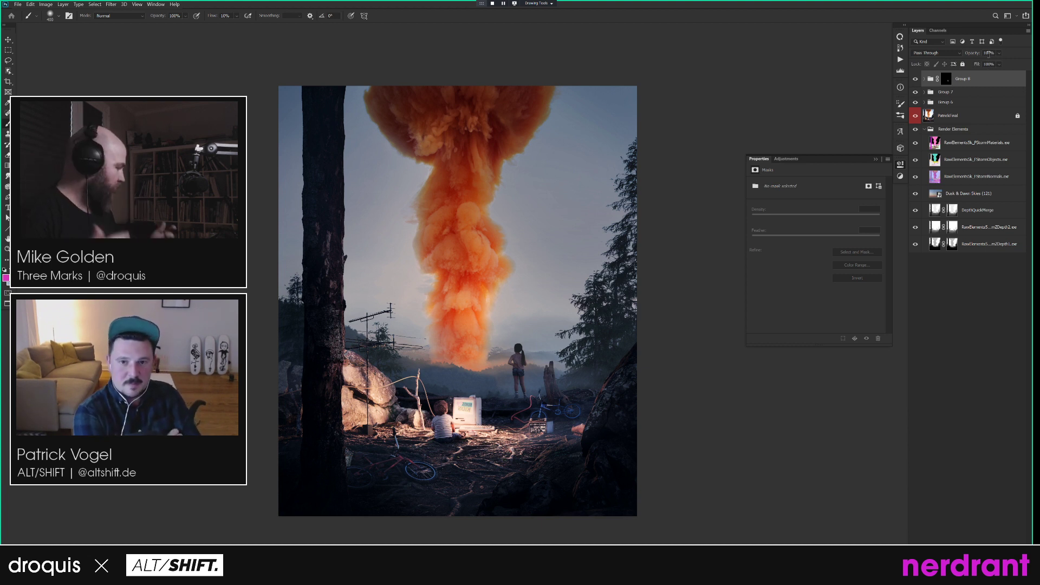
click(976, 115)
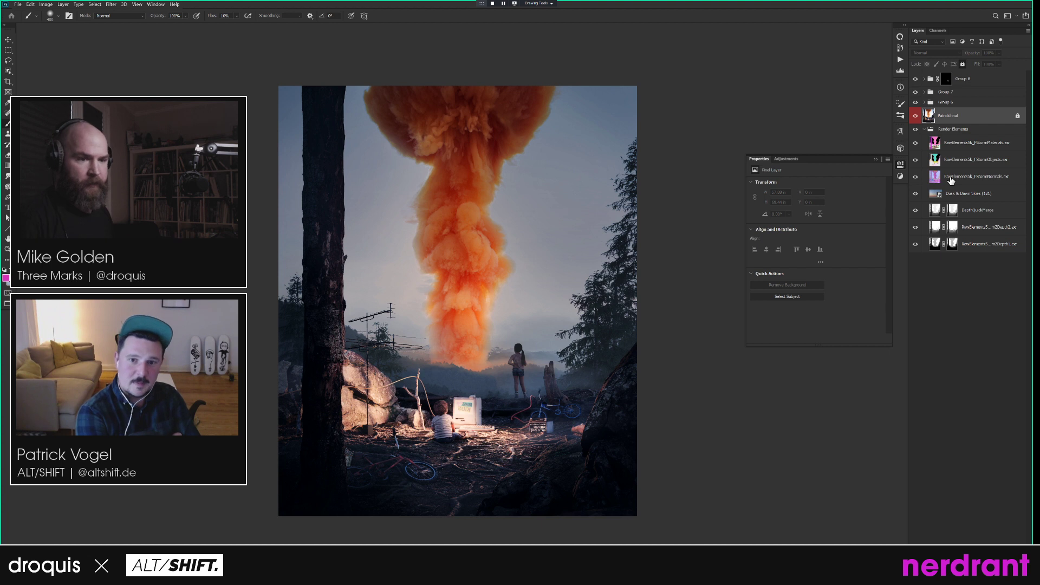
click(980, 145)
click(989, 161)
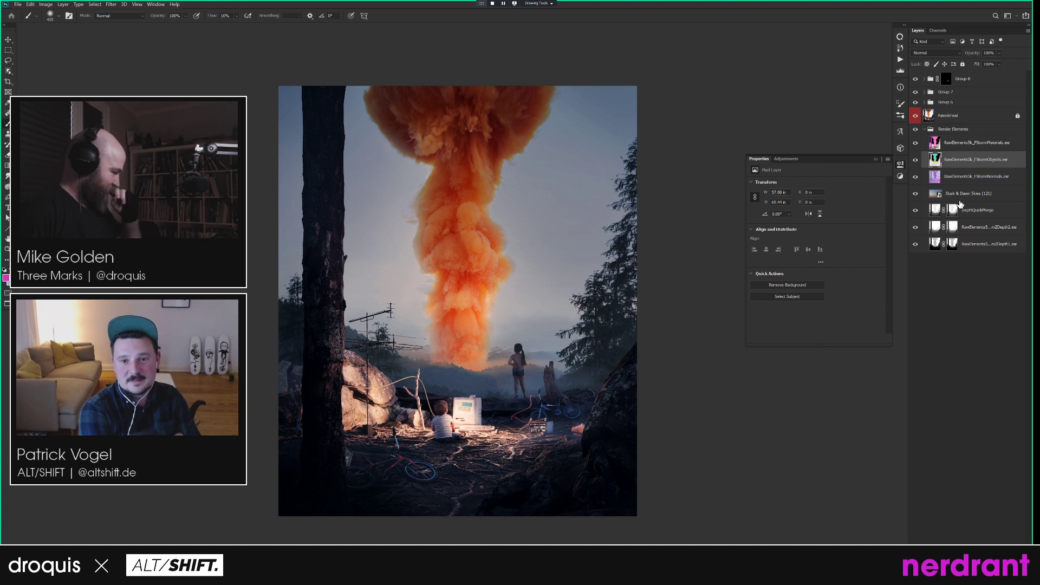
Load the Green copy channel as a selection and return to the full-color composite's layers.
click(938, 30)
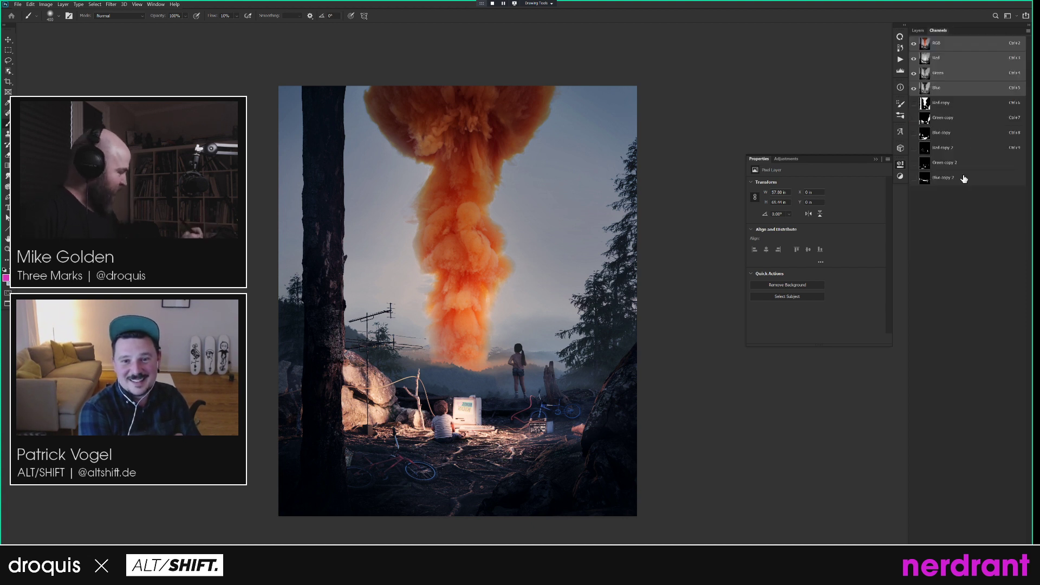
click(942, 133)
click(940, 120)
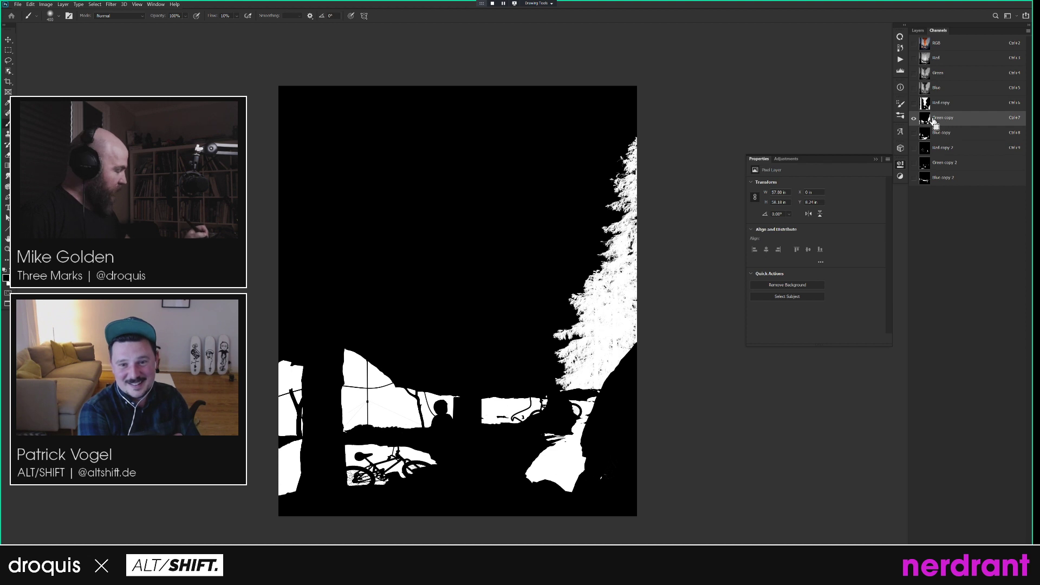
ctrl+click(950, 114)
click(936, 44)
click(917, 31)
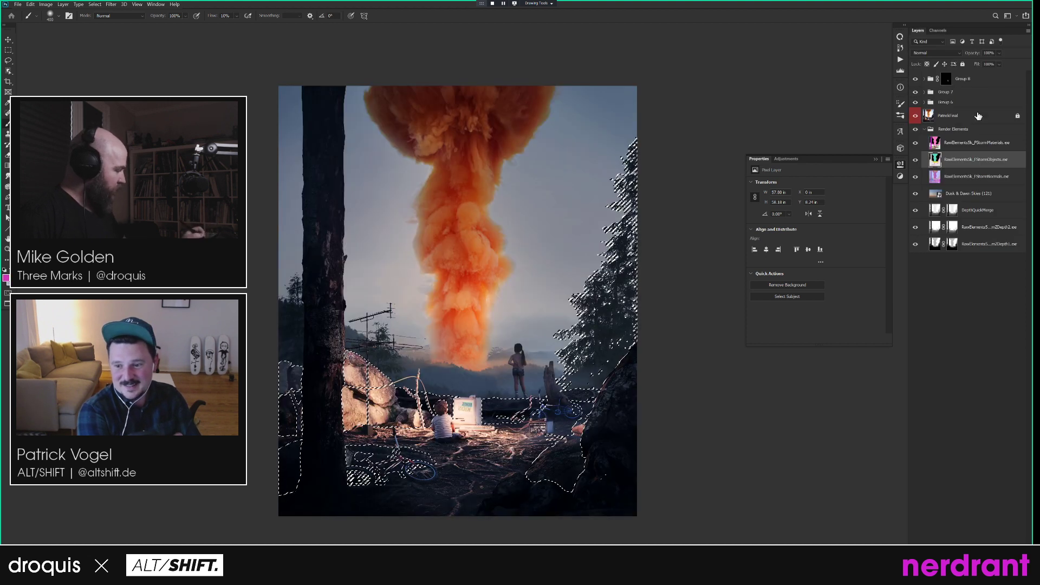
Add a Curves layer masked by the selection above the top group, lower its white output to about 179 and slightly lift its black output.
click(982, 80)
key(d)
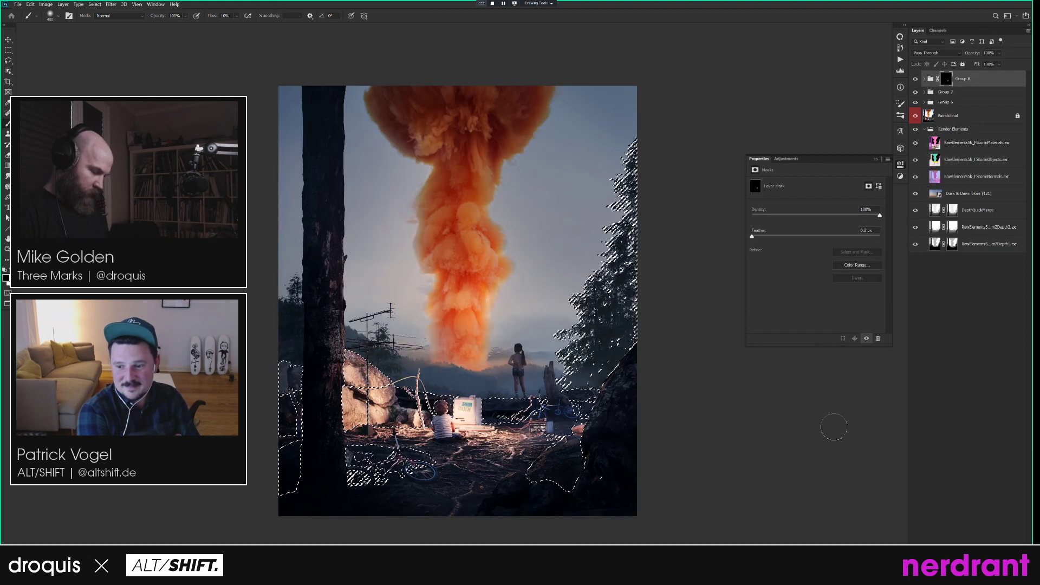
key(ctrl+m)
key(Return)
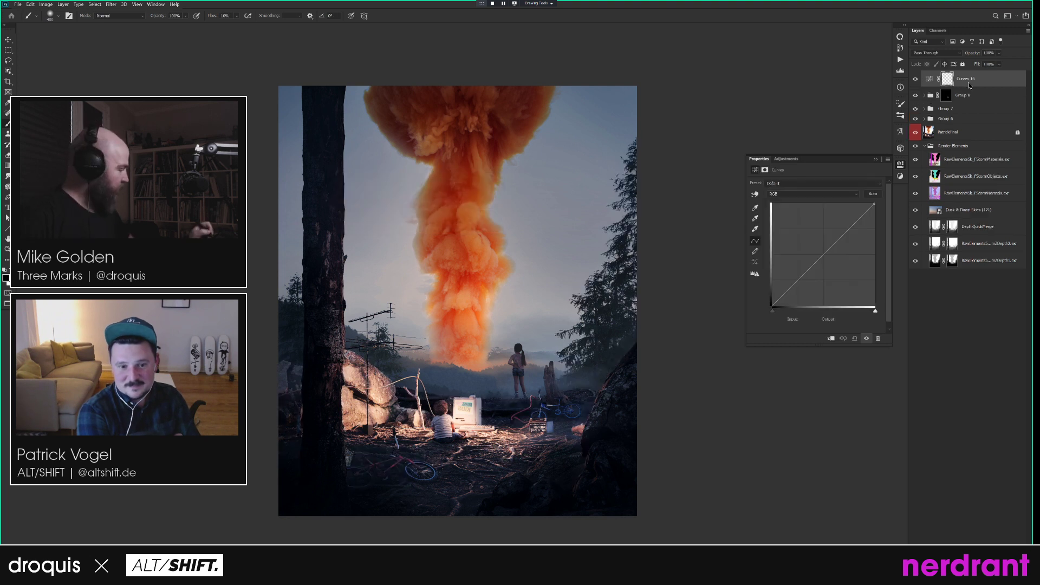
drag(878, 209, 888, 236)
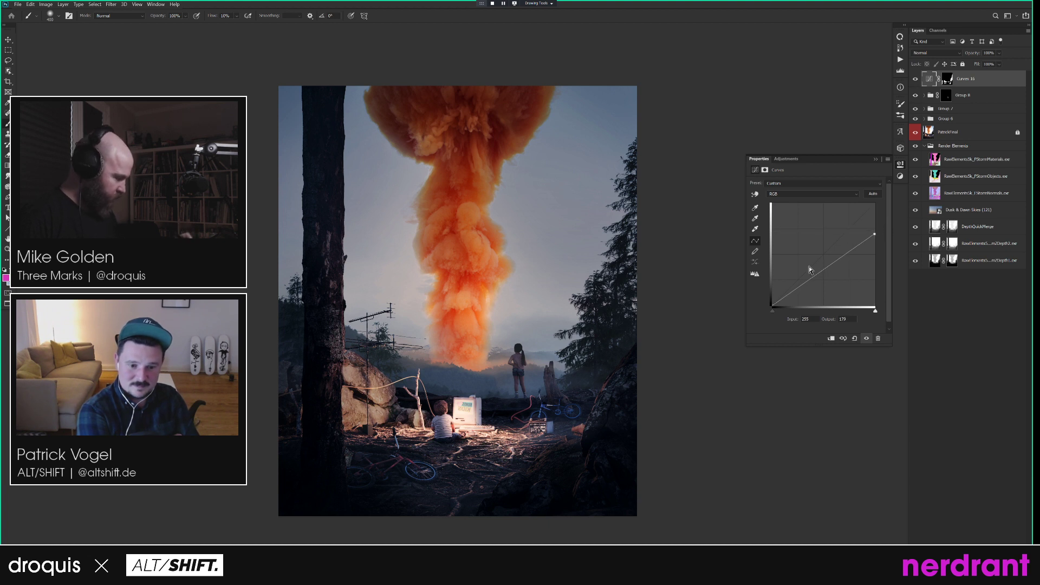
drag(773, 305, 772, 302)
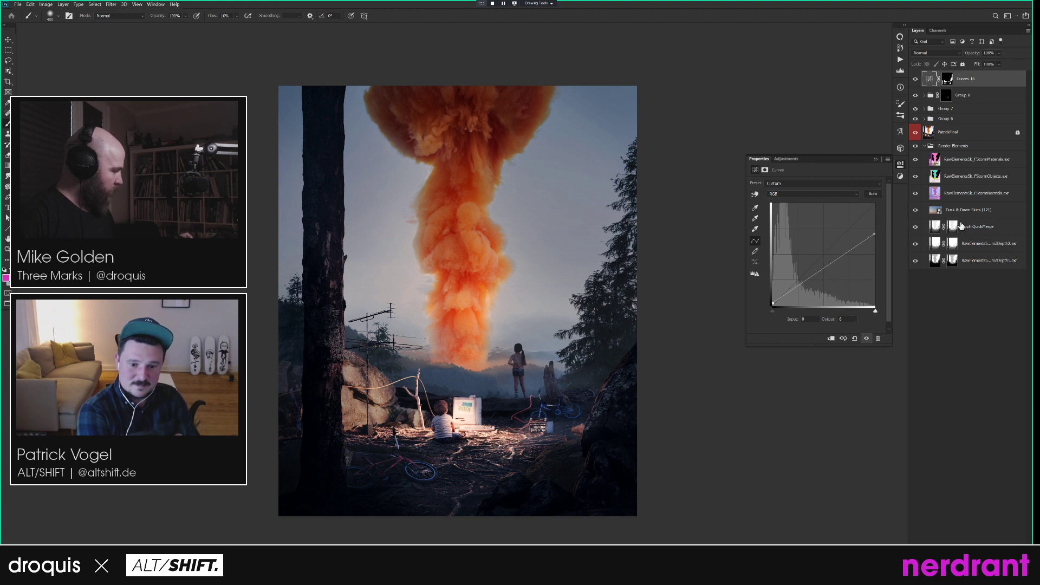
Group the Curves layer, move its mask onto the group and give the Curves layer a new black mask.
key(ctrl+g)
drag(953, 91, 952, 77)
click(968, 91)
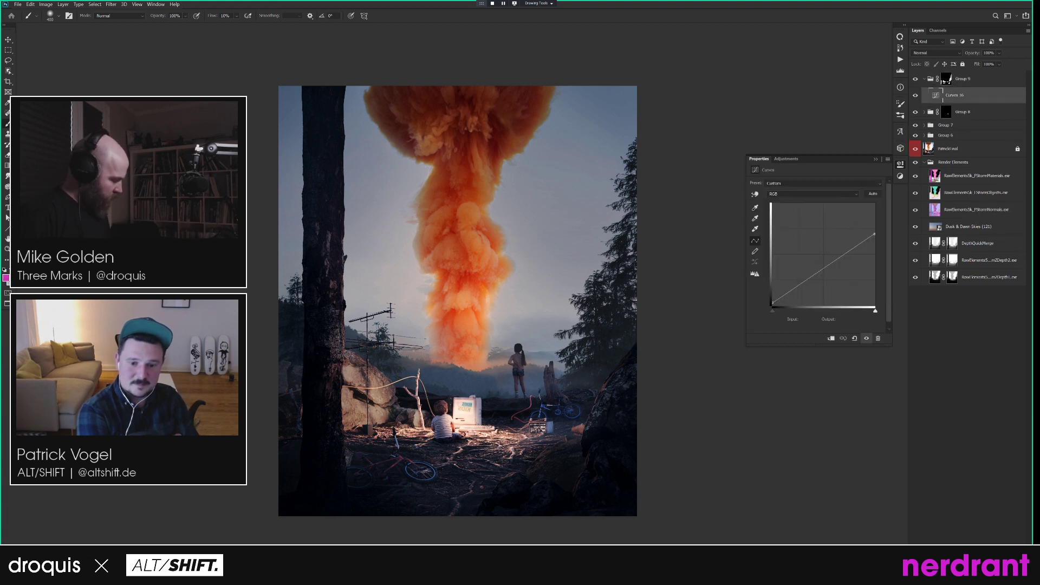
alt+click(959, 576)
Paint white with a large soft brush into the Curves mask over the bright rock beside the dark tree trunk.
key(bracketright)
key(bracketright)
key(bracketright)
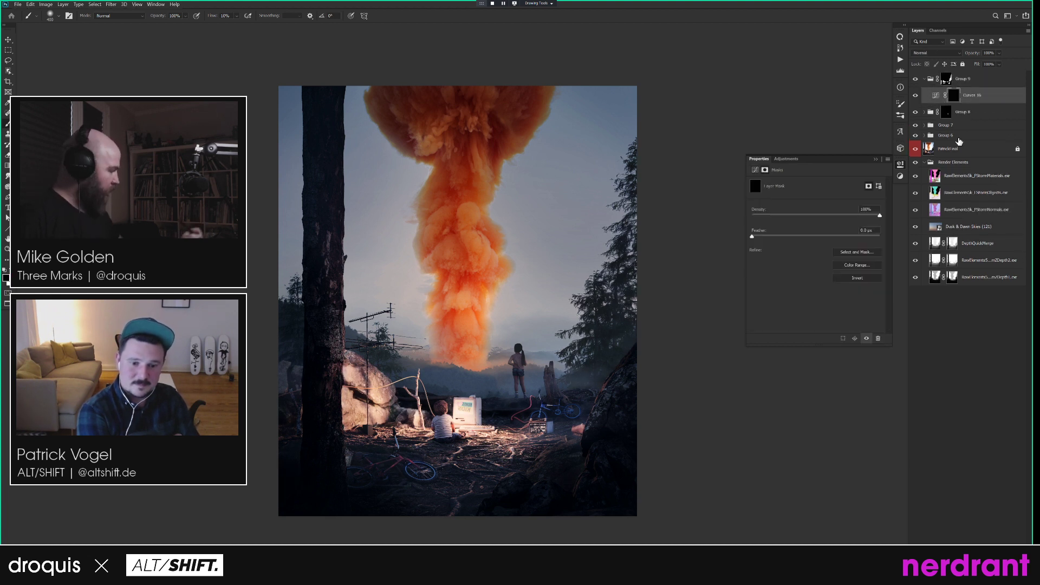
key(bracketleft)
key(x)
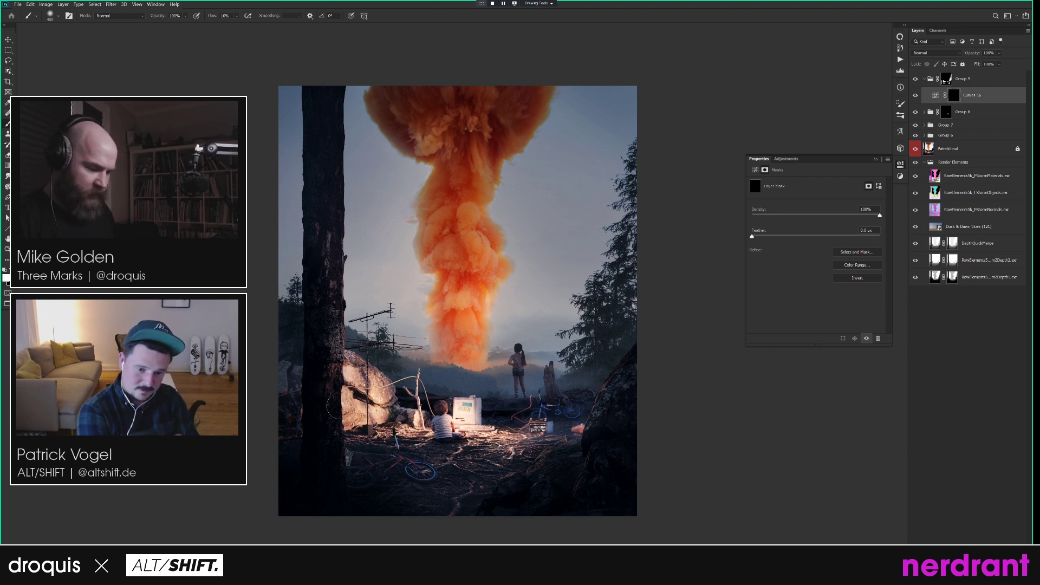
drag(358, 368, 345, 414)
key(bracketleft)
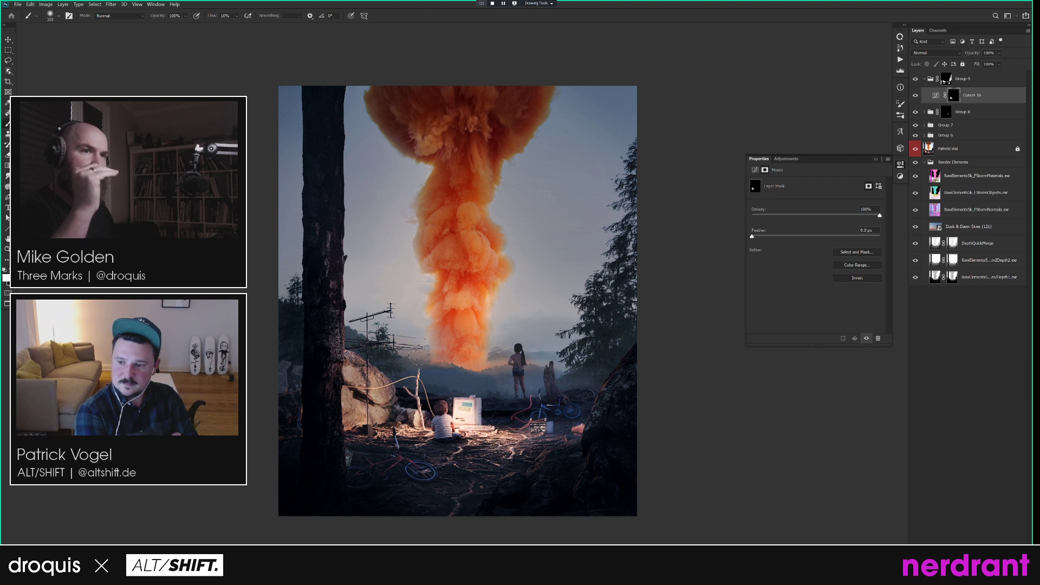
Compare the darkening with the Curves mask disabled and enabled, and dab white near the right-hand ground and rocks.
shift+click(956, 96)
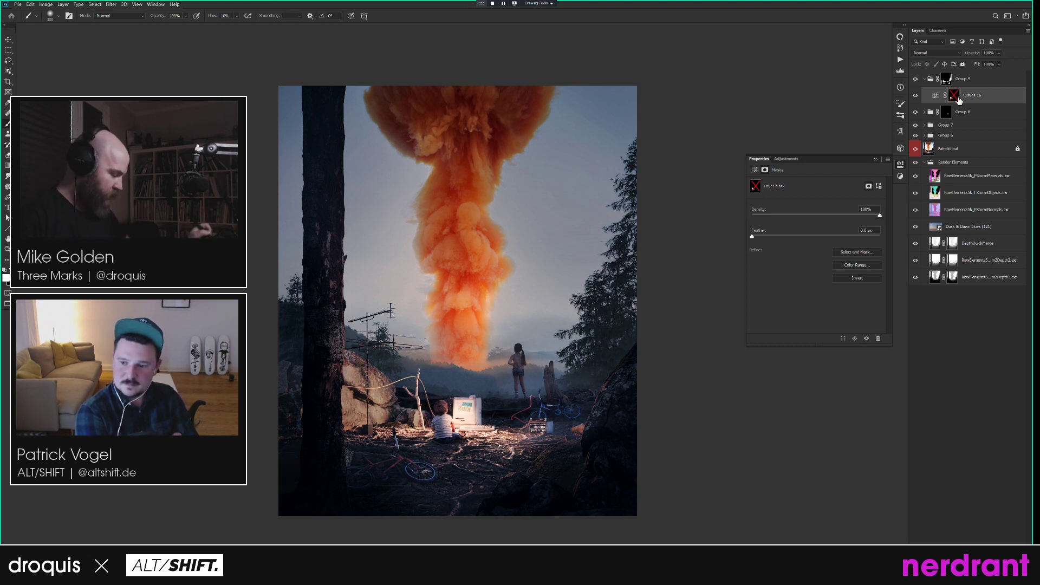
shift+click(957, 96)
key(bracketright)
key(bracketright)
click(590, 394)
shift+click(953, 97)
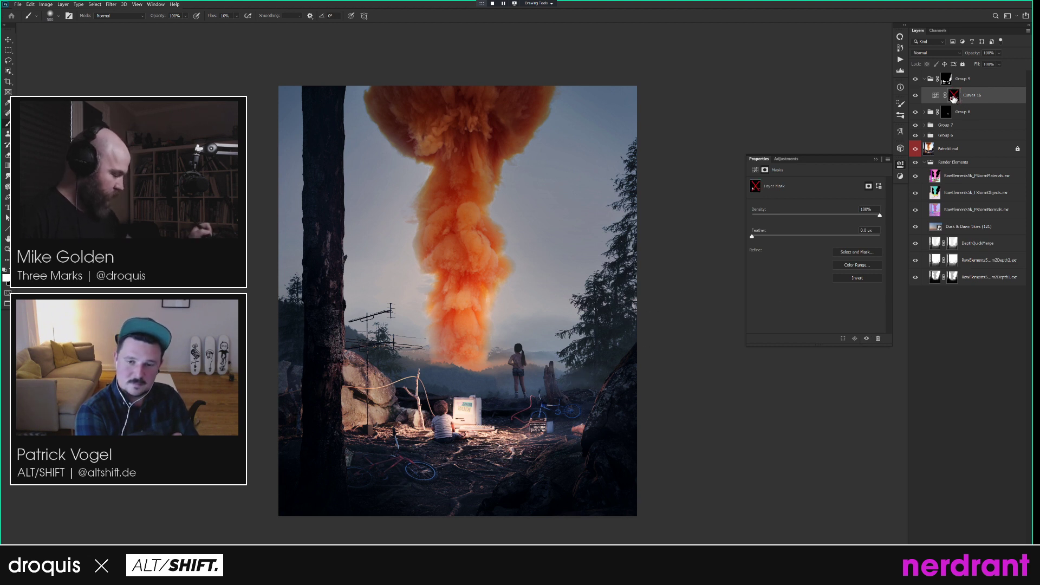
shift+click(954, 97)
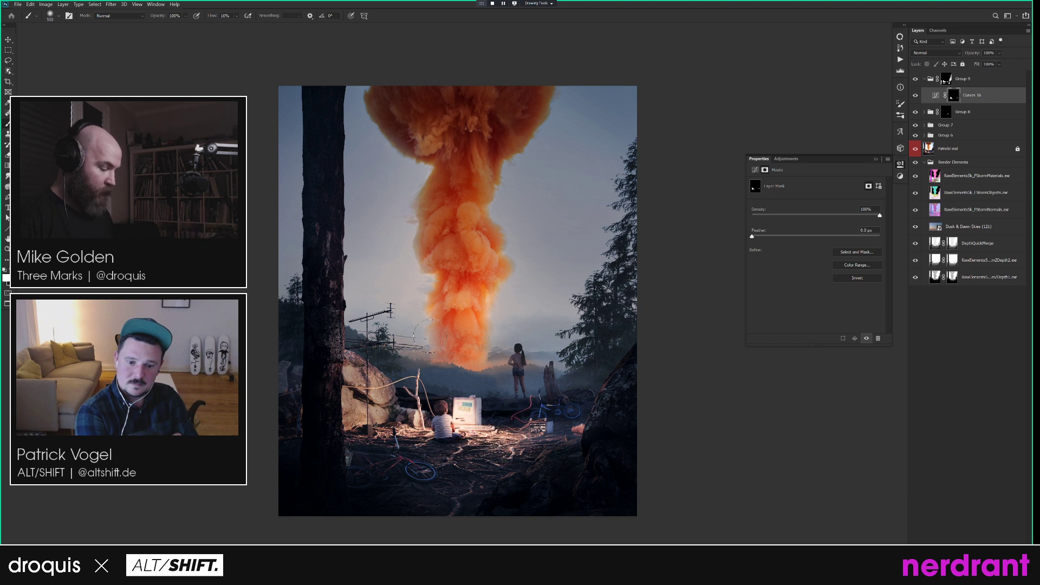
shift+click(953, 97)
shift+click(953, 98)
Paint more white into the Curves mask around the image's left edge with a resized soft brush.
key(bracketright)
key(bracketright)
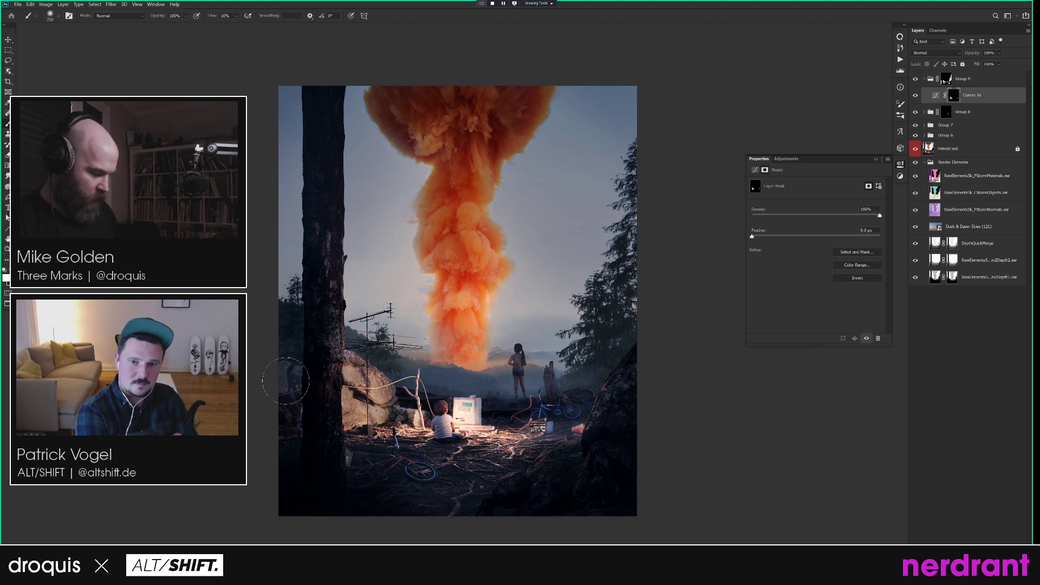
key(bracketleft)
key(bracketleft)
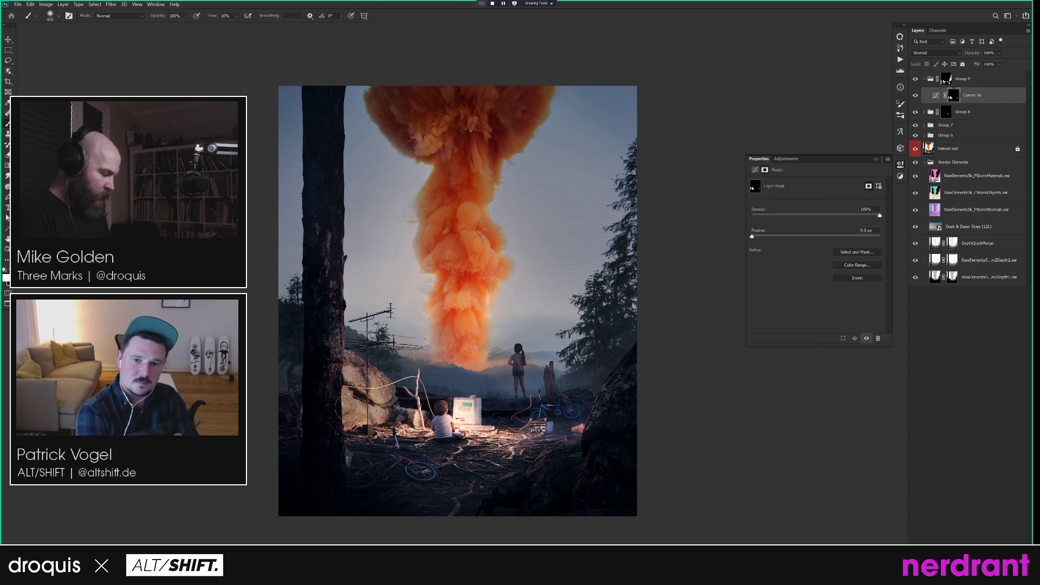
Preview the composite in grayscale with proof colors to check its values.
key(ctrl+y)
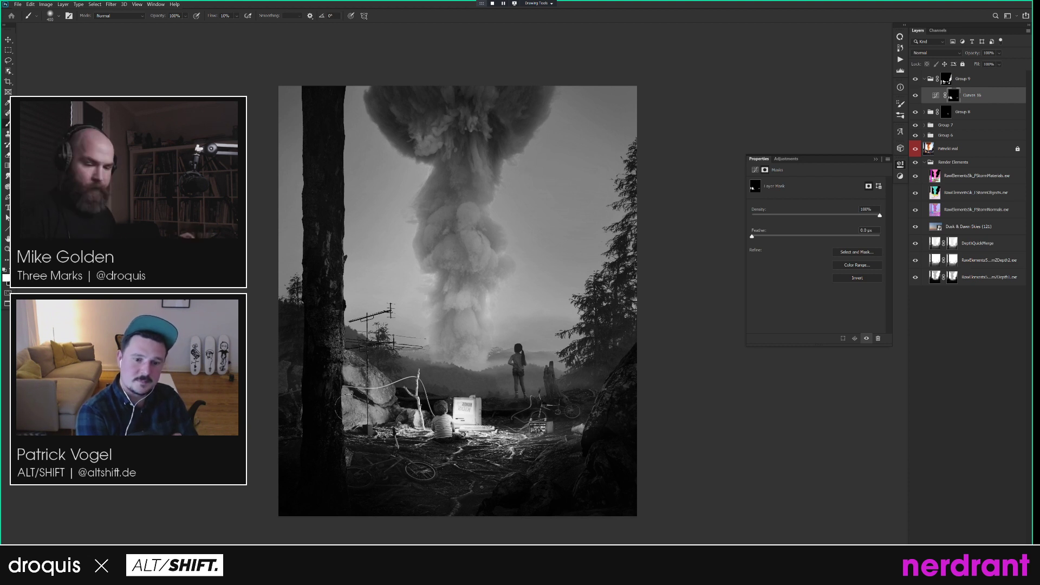
key(ctrl+y)
key(ctrl+y)
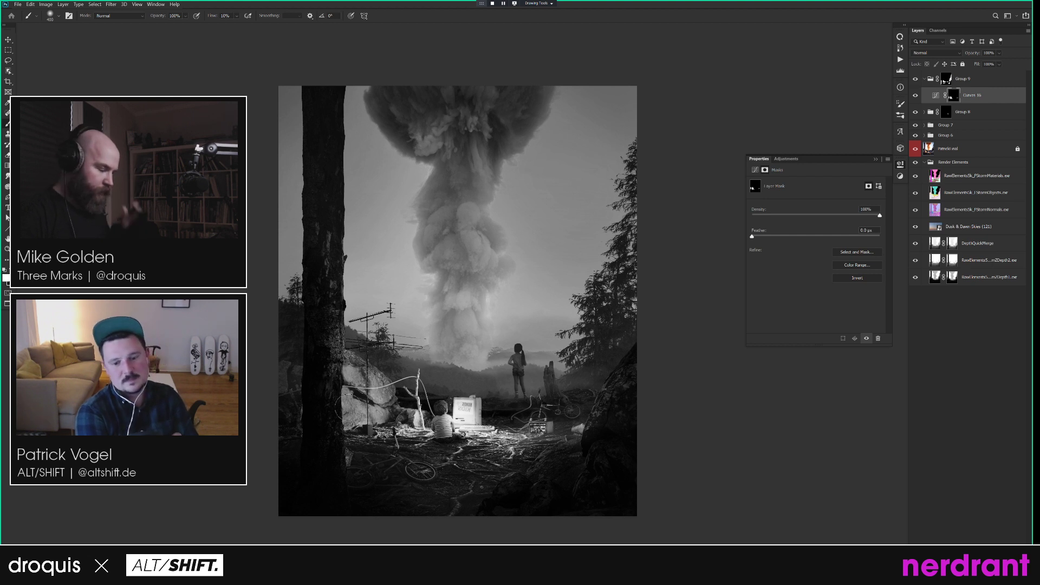
click(938, 30)
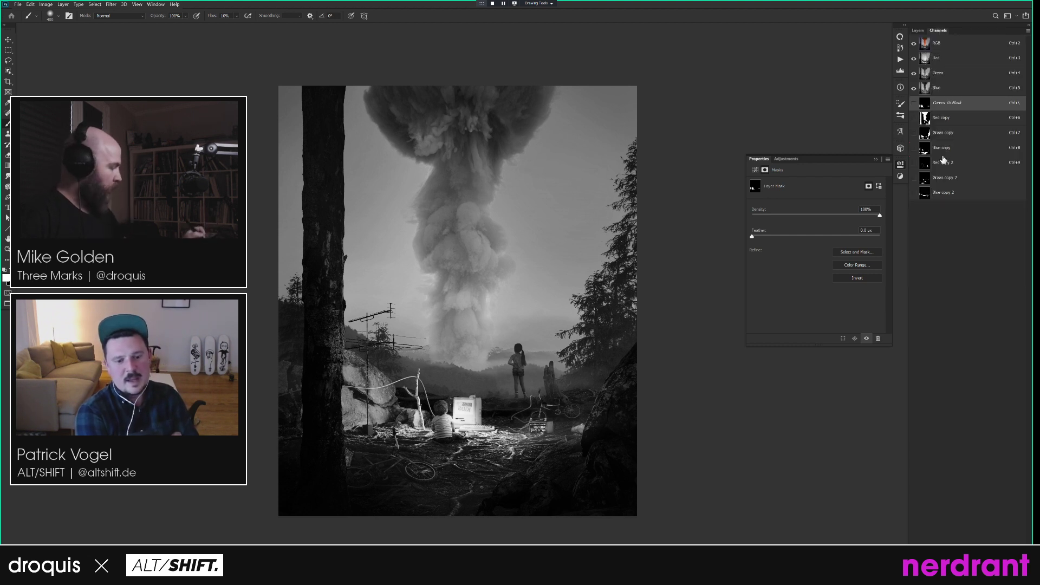
ctrl+click(924, 119)
key(l)
mouse_move(502, 384)
mouse_down()
mouse_move(515, 321)
mouse_move(536, 283)
mouse_up()
click(535, 220)
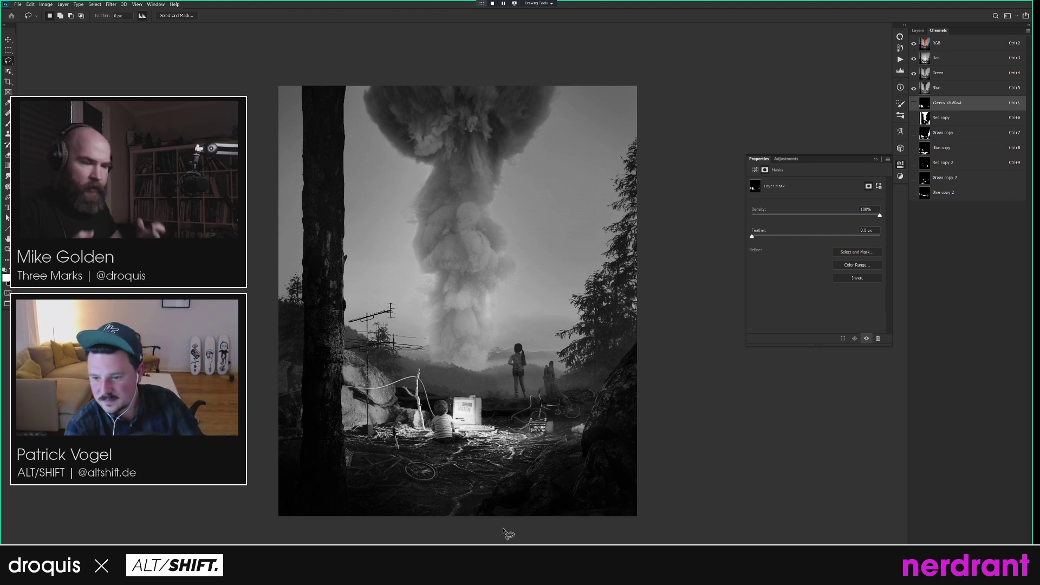
click(927, 44)
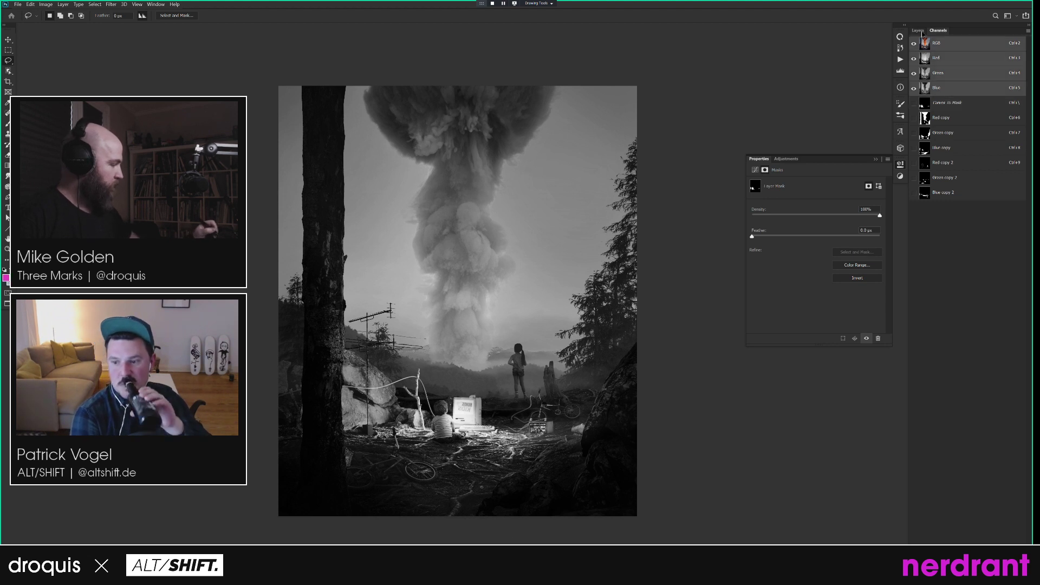
click(917, 31)
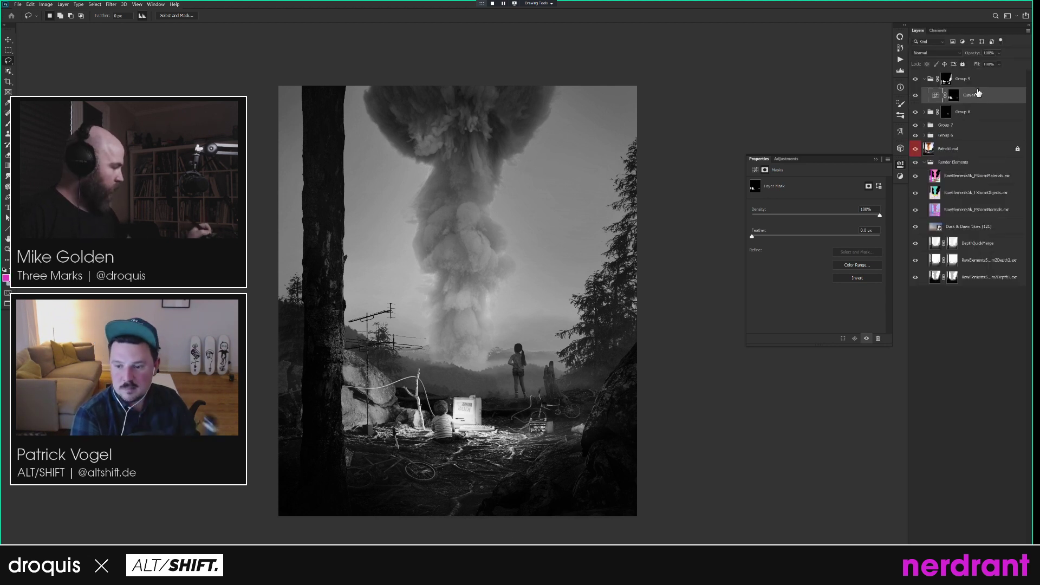
Add a Curves layer above the collapsed group, lower its white output and pull the midtones down to input 122, output 77.
click(925, 79)
key(ctrl+m)
key(Return)
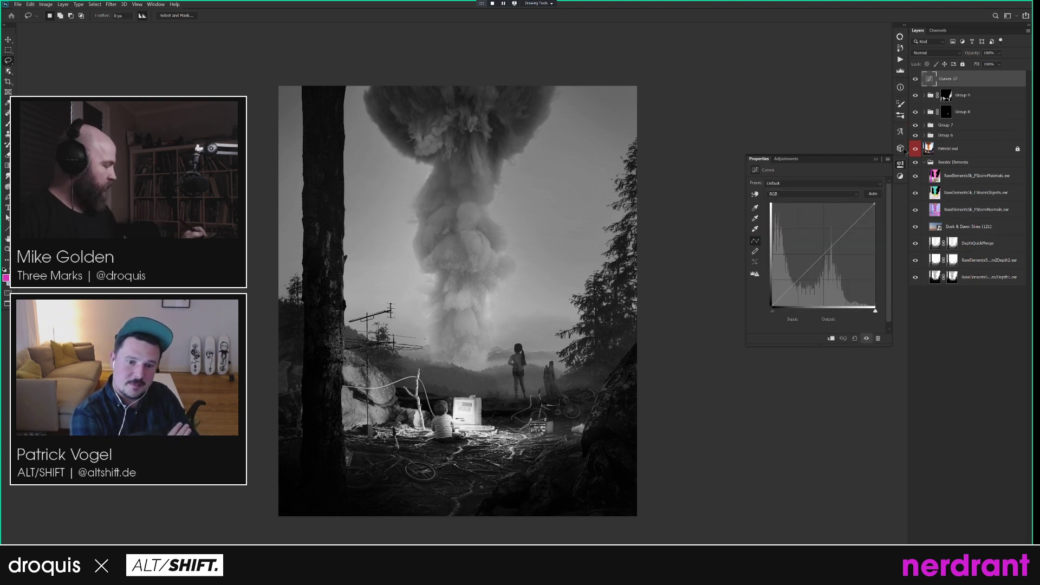
drag(874, 204, 875, 222)
drag(825, 265, 821, 275)
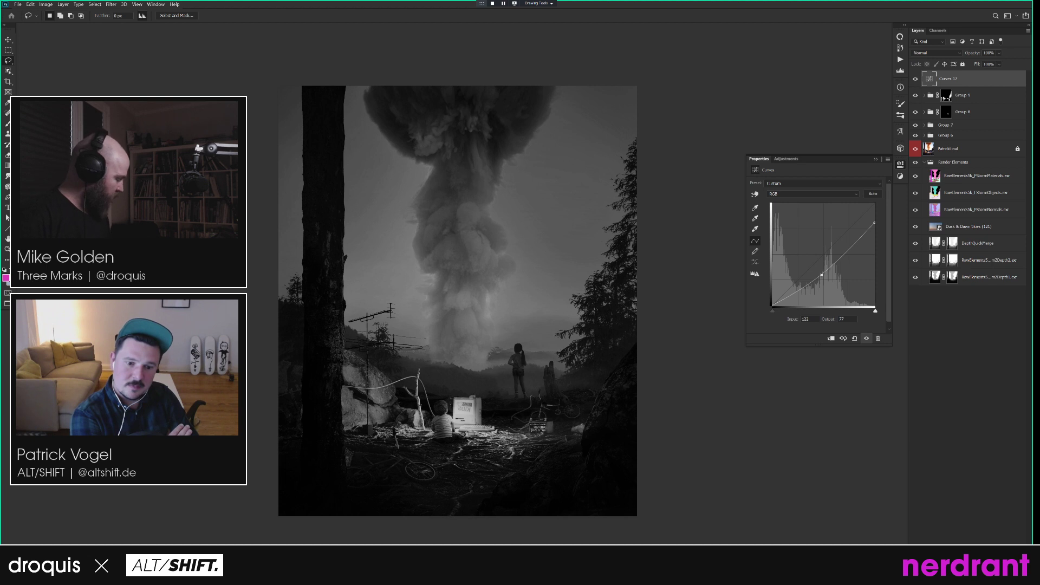
Add a black mask to the new Curves layer and choose a textured brush preset for painting it.
alt+click(955, 540)
key(b)
right_click(466, 329)
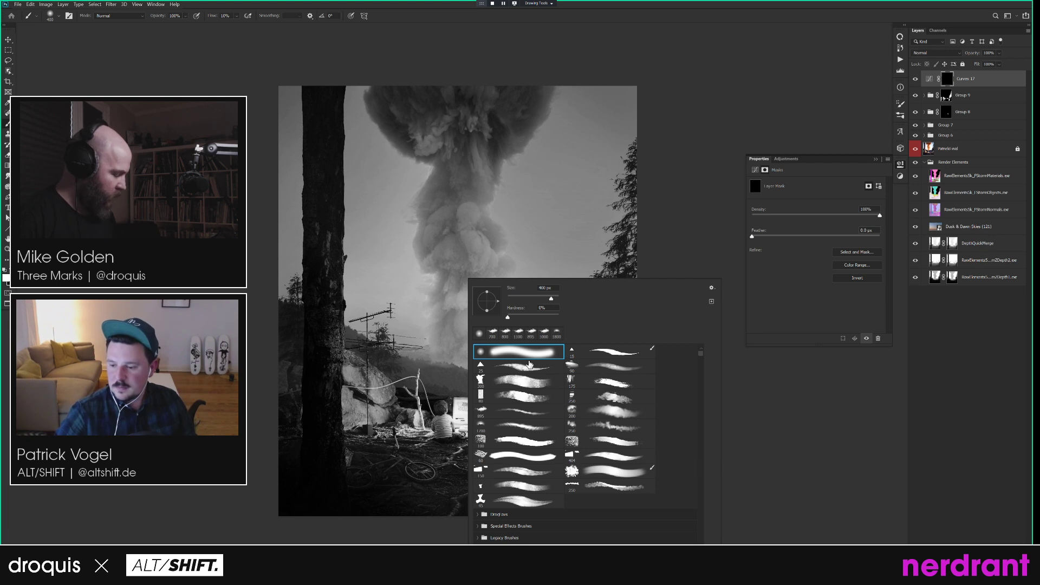
click(529, 353)
click(490, 418)
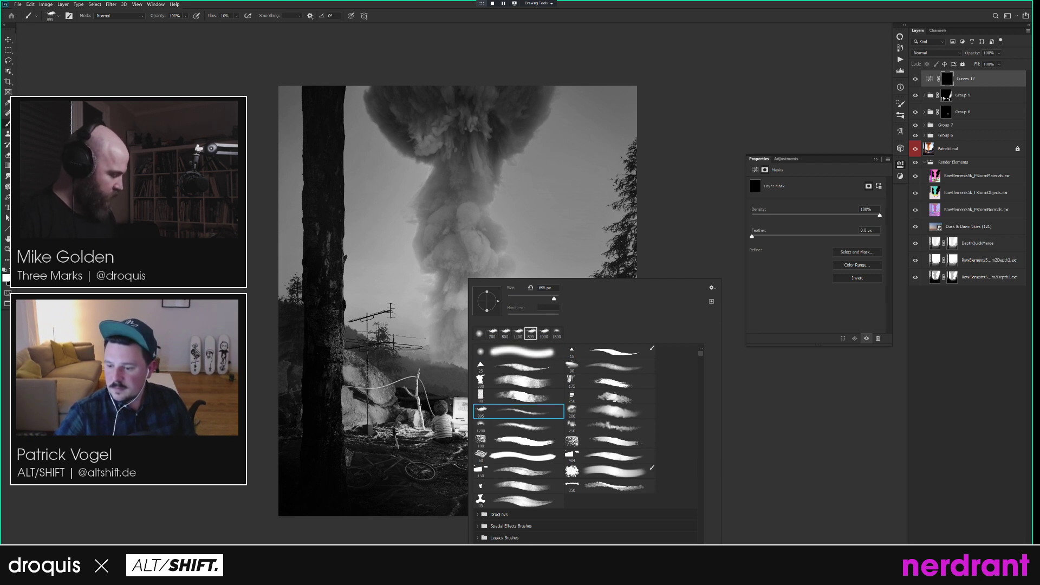
key(Return)
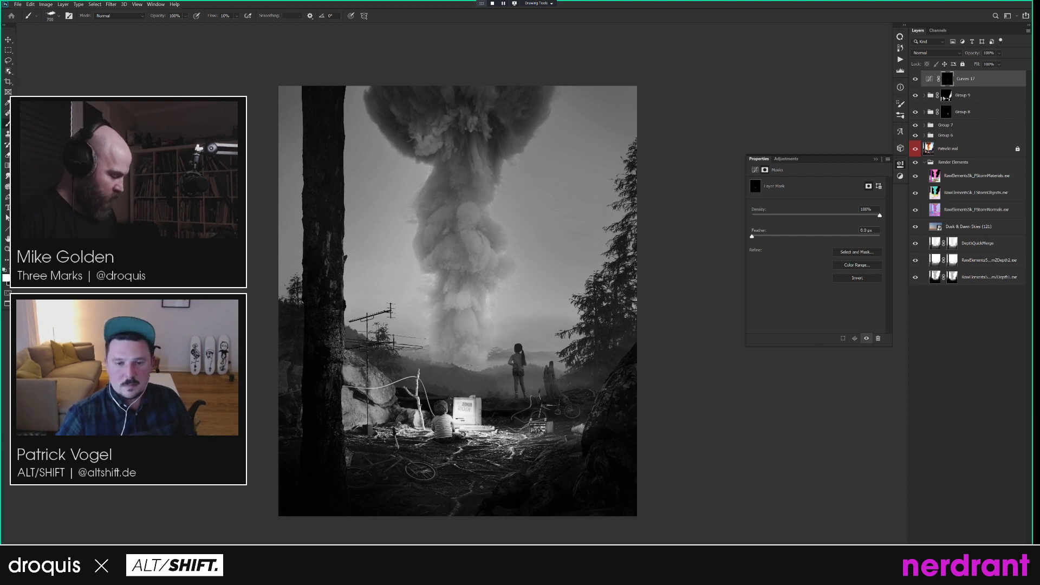
Paint white into the Curves mask over the base of the smoke column with the resized textured brush at 100% flow.
click(929, 79)
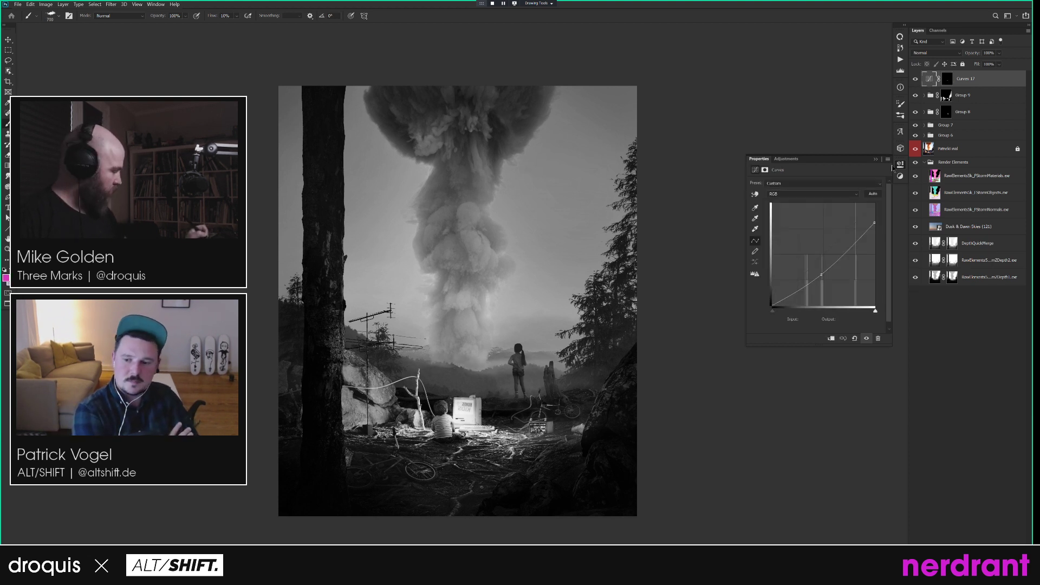
key(ctrl+backslash)
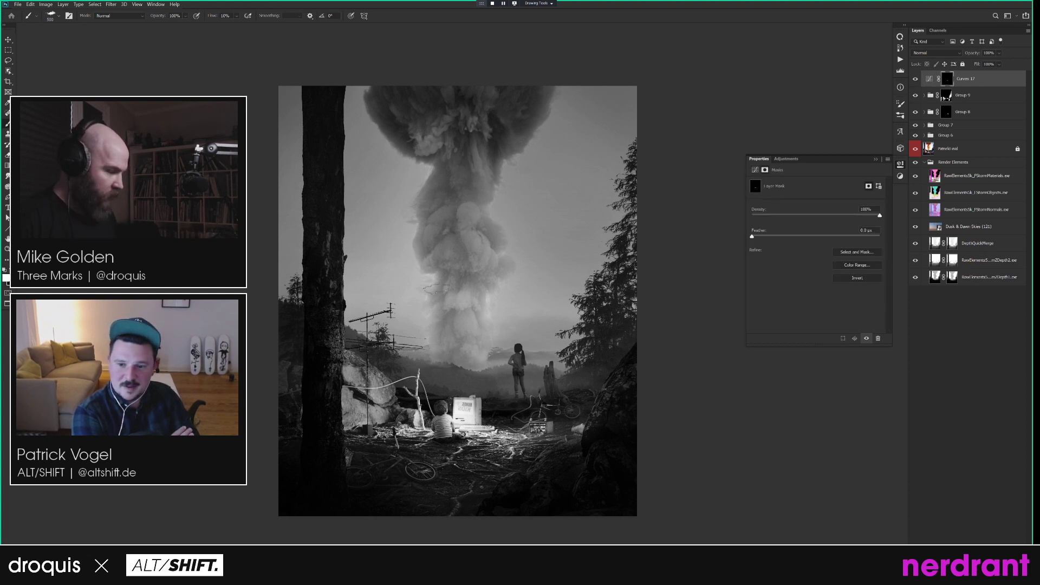
drag(211, 17, 291, 17)
key(bracketleft)
key(bracketleft)
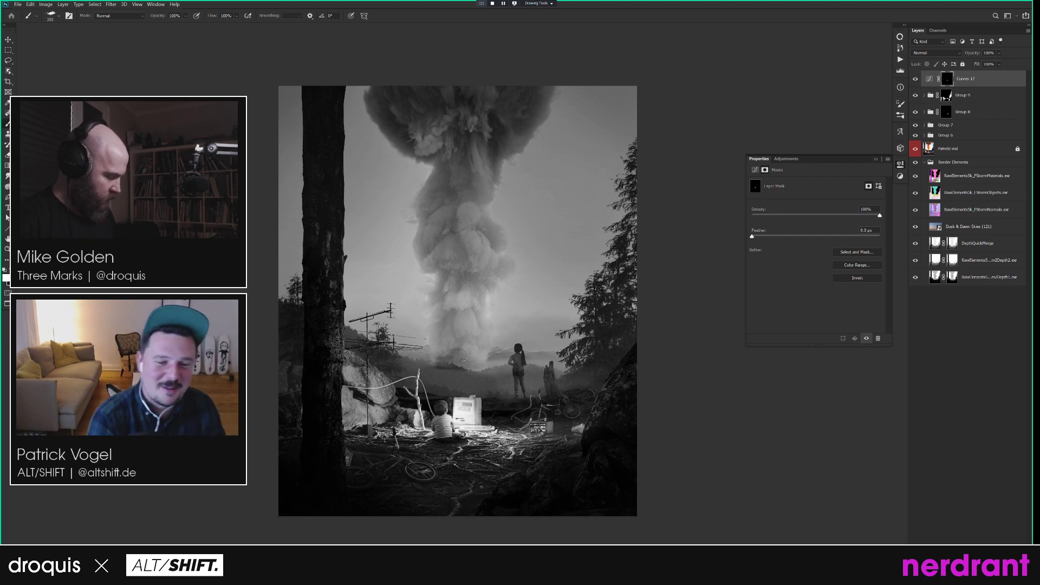
key(bracketright)
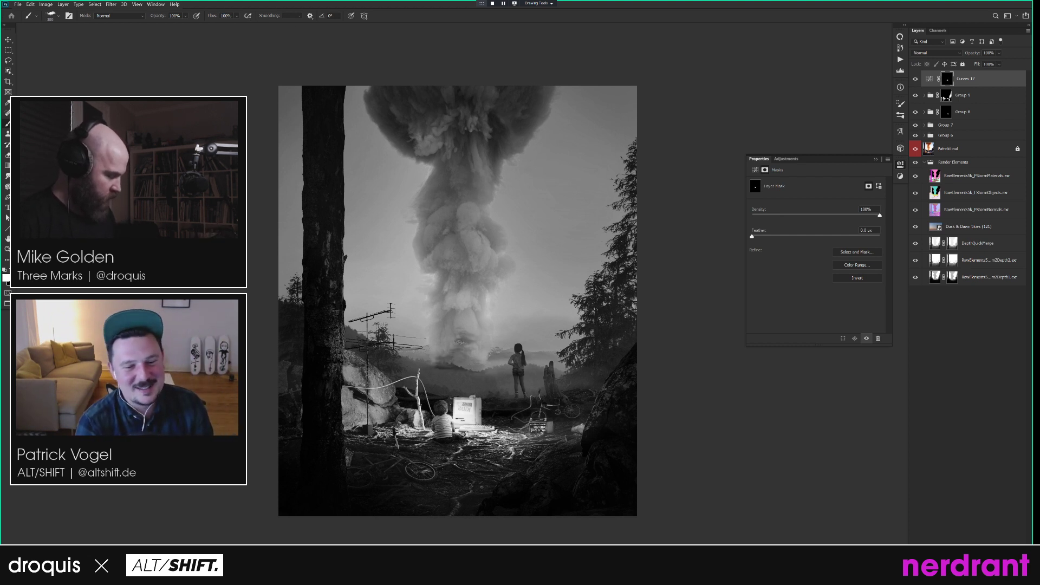
key(bracketright)
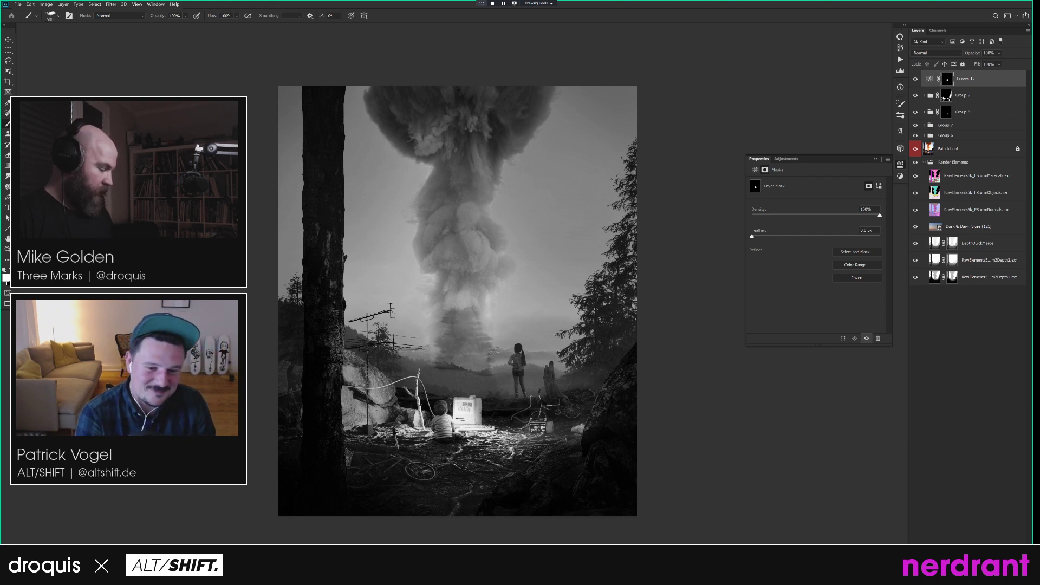
Switch to the soft round brush preset with black as the painting color for refining the smoke mask.
right_click(594, 387)
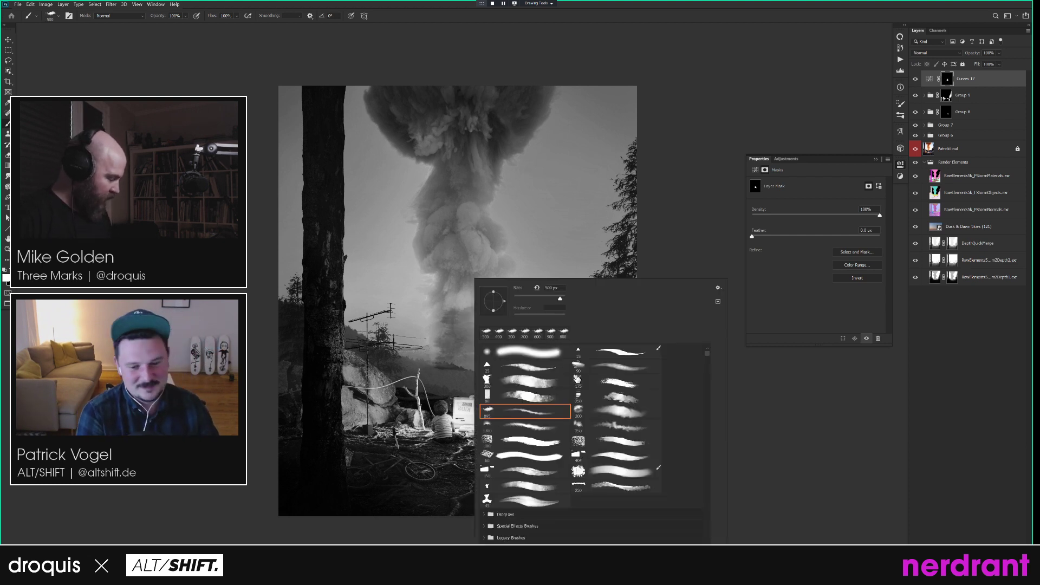
double_click(540, 353)
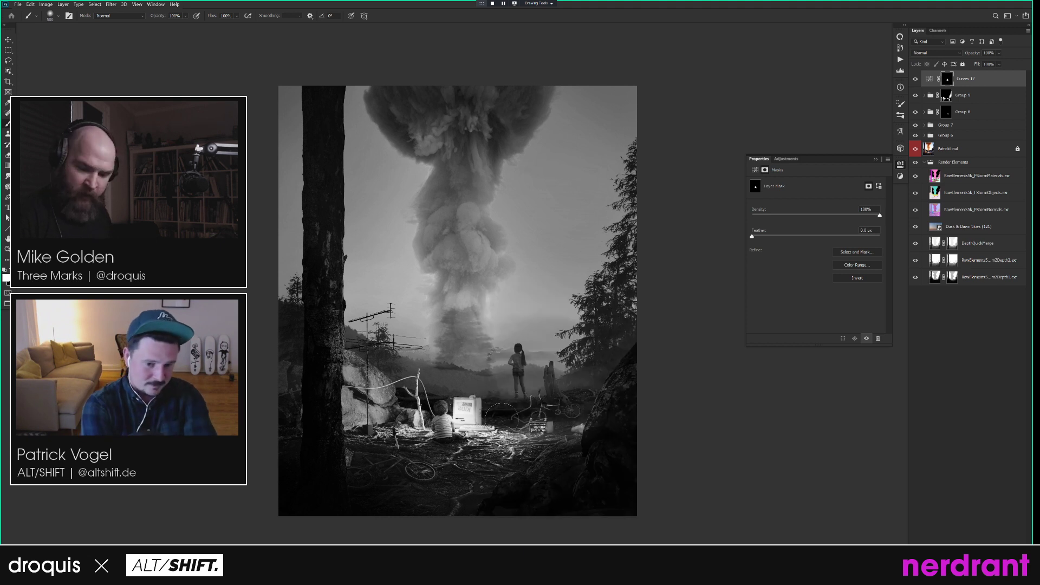
key(x)
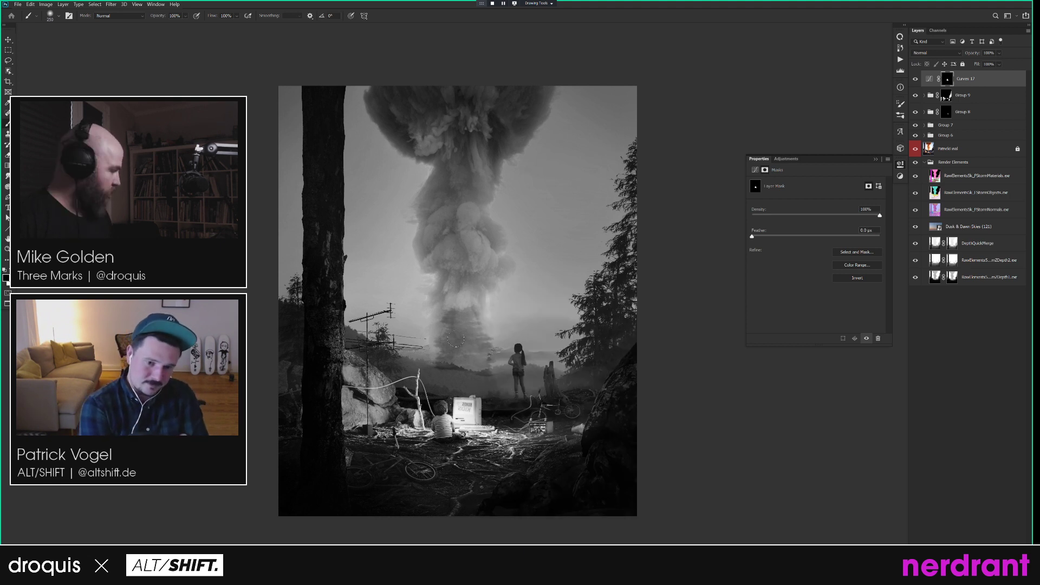
Lift the black output and lower the white output further on the smoke base's Curves layer, and reselect its mask.
click(930, 79)
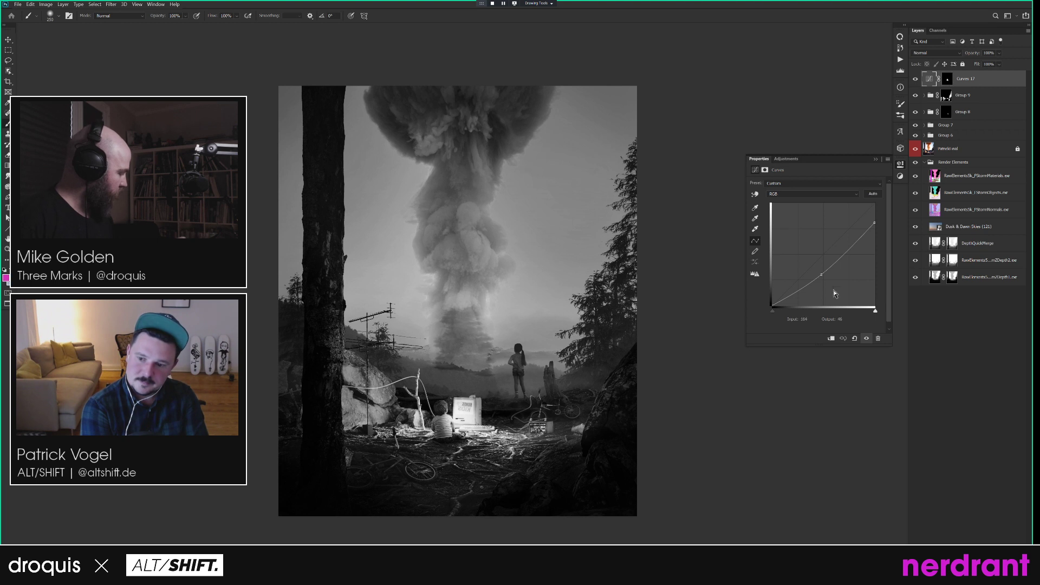
drag(777, 299, 772, 299)
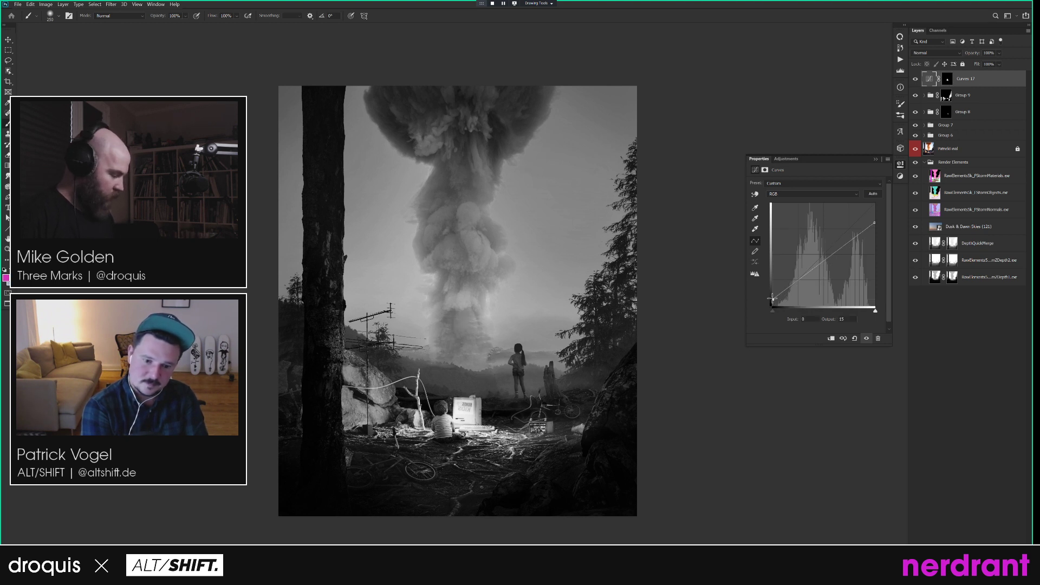
drag(876, 224, 877, 236)
drag(771, 299, 771, 302)
drag(877, 235, 879, 245)
click(947, 79)
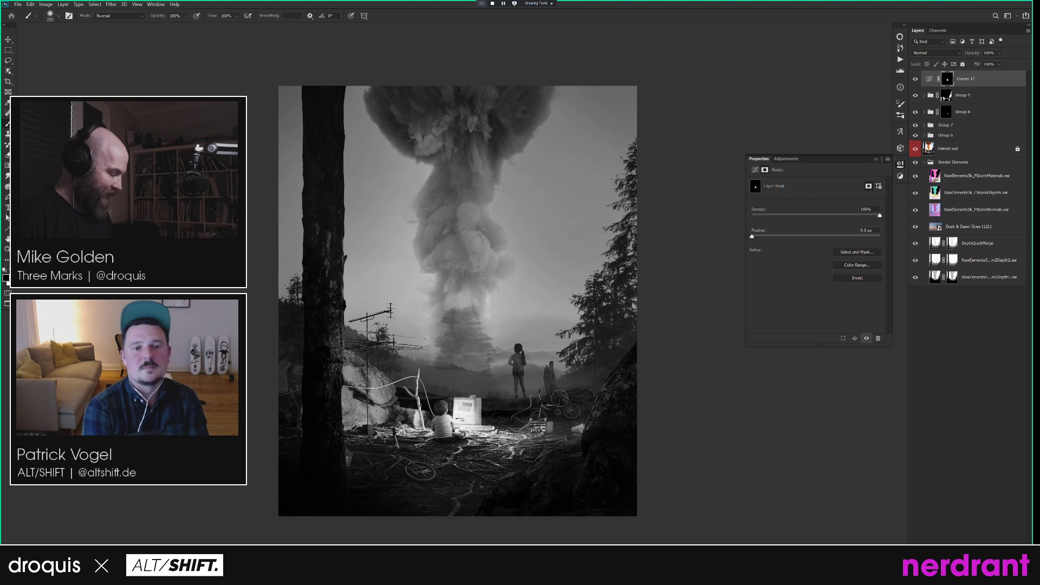
Refine the smoke base's Curves mask with black and white strokes of the soft brush at 10% flow, adjusting the brush size.
key(x)
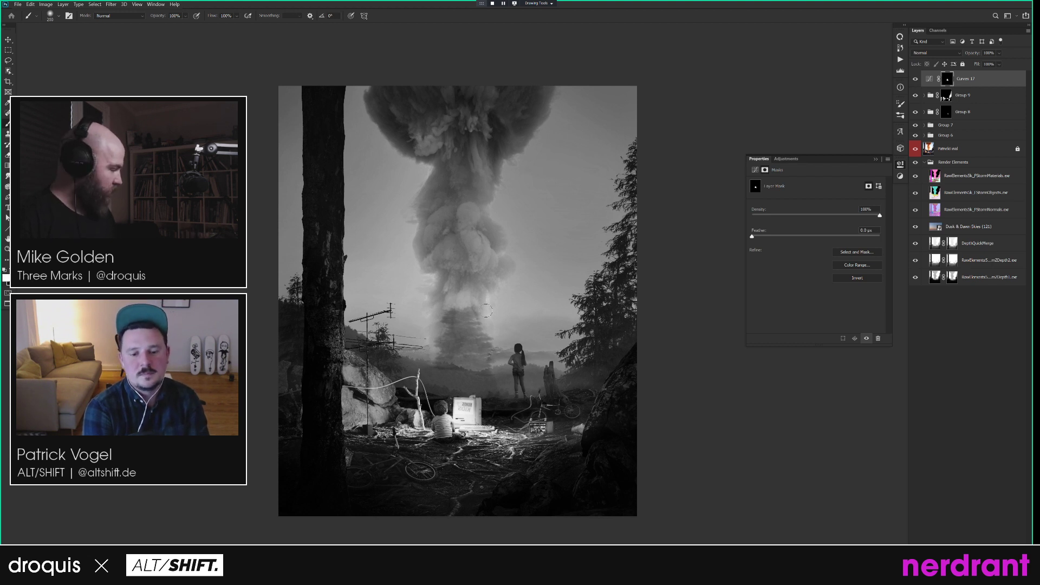
key(x)
key(bracketright)
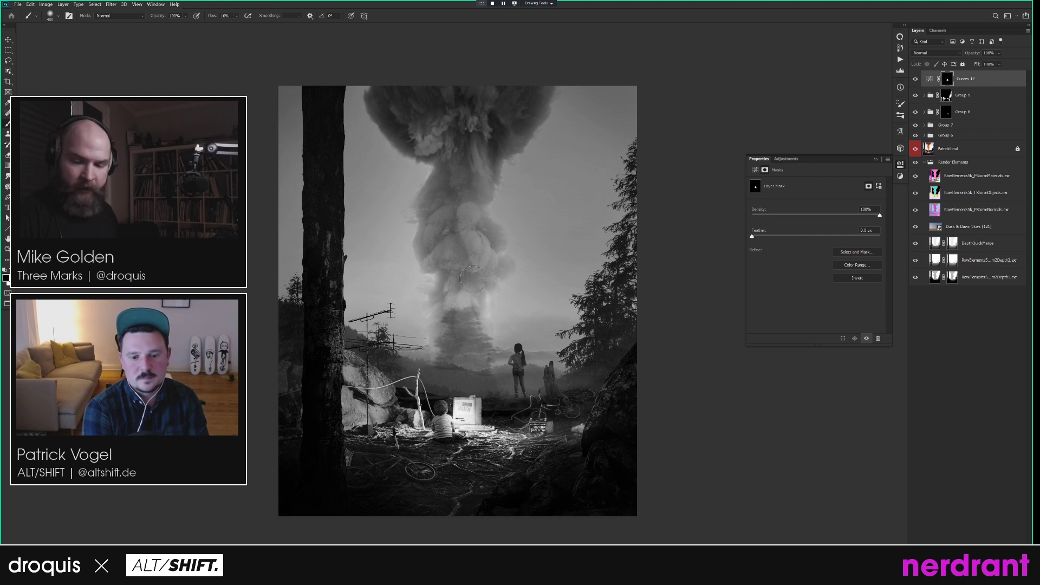
key(bracketleft)
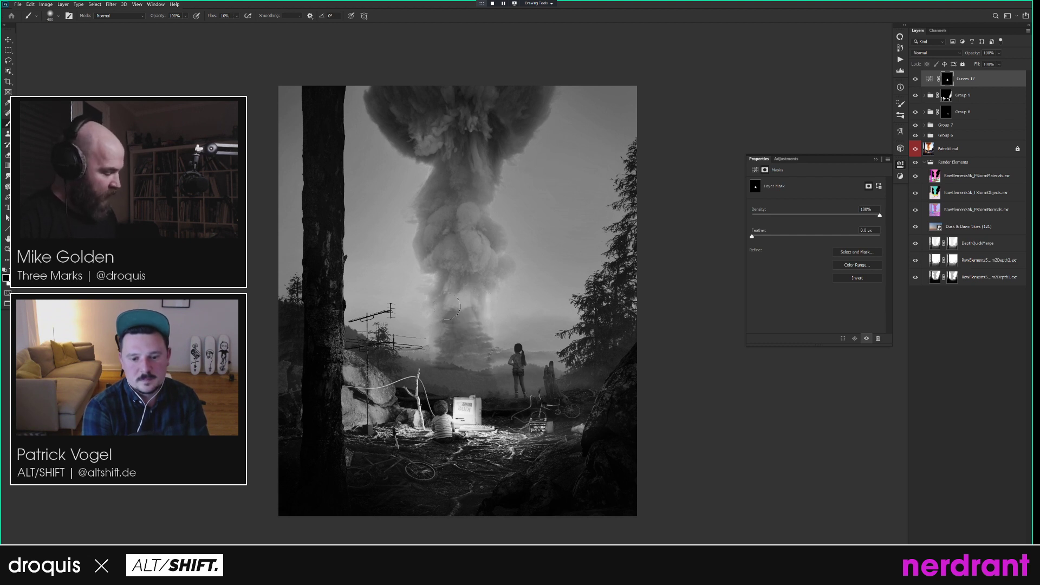
key(bracketleft)
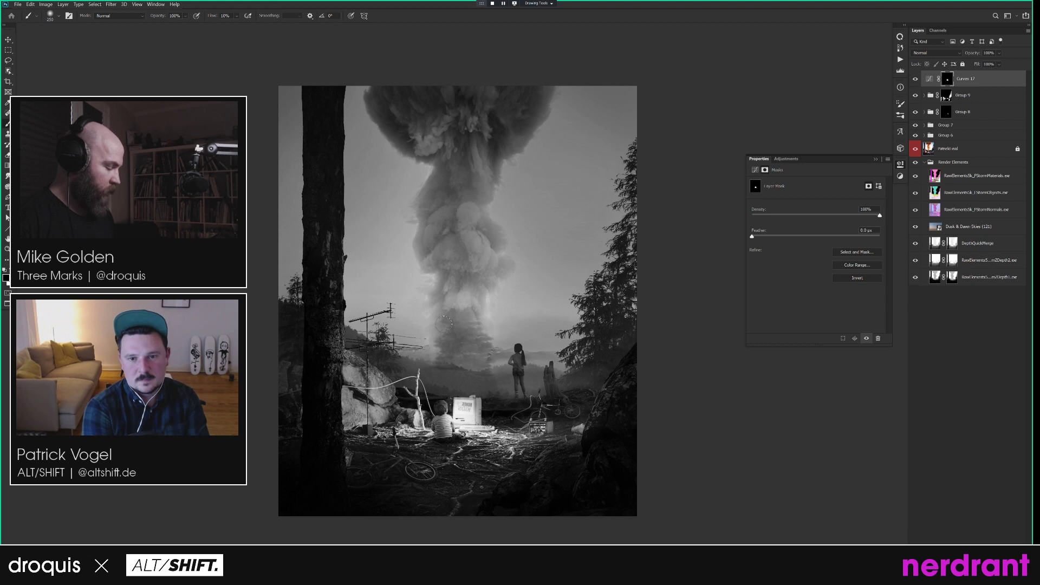
key(bracketleft)
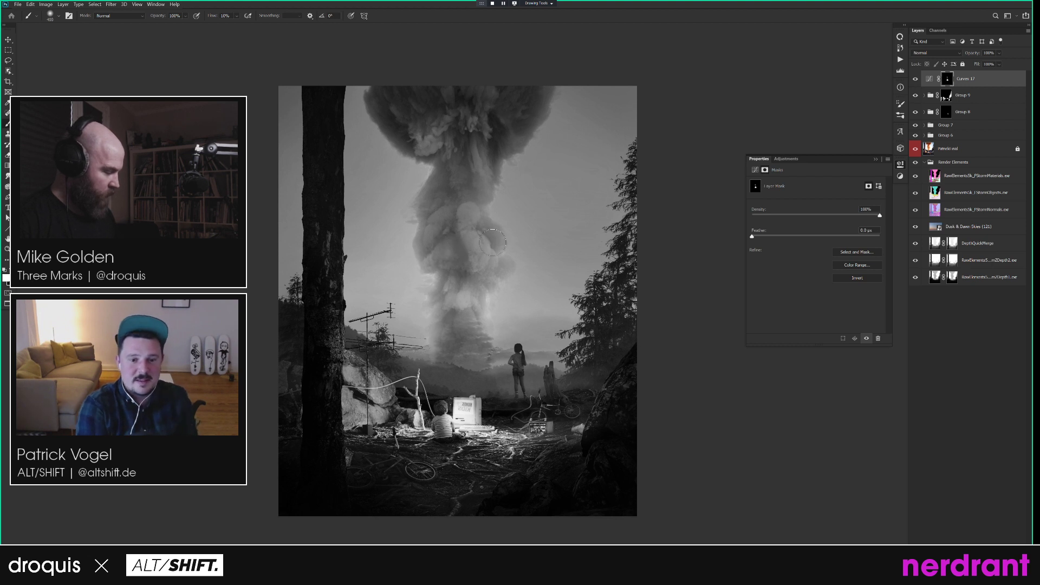
Return to the color preview and compare the smoke base with and without its Curves adjustment.
key(ctrl+y)
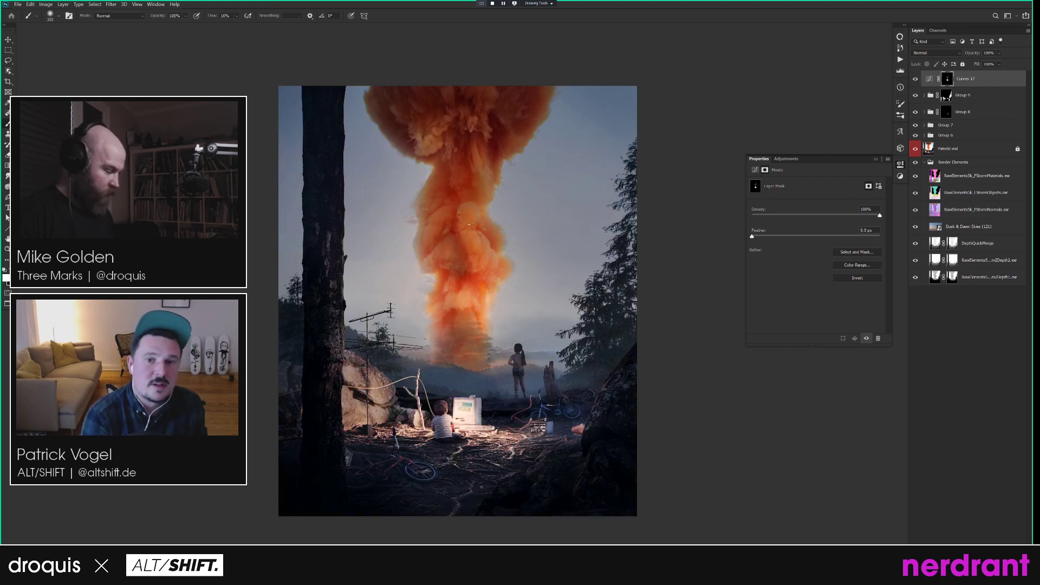
click(930, 77)
click(916, 78)
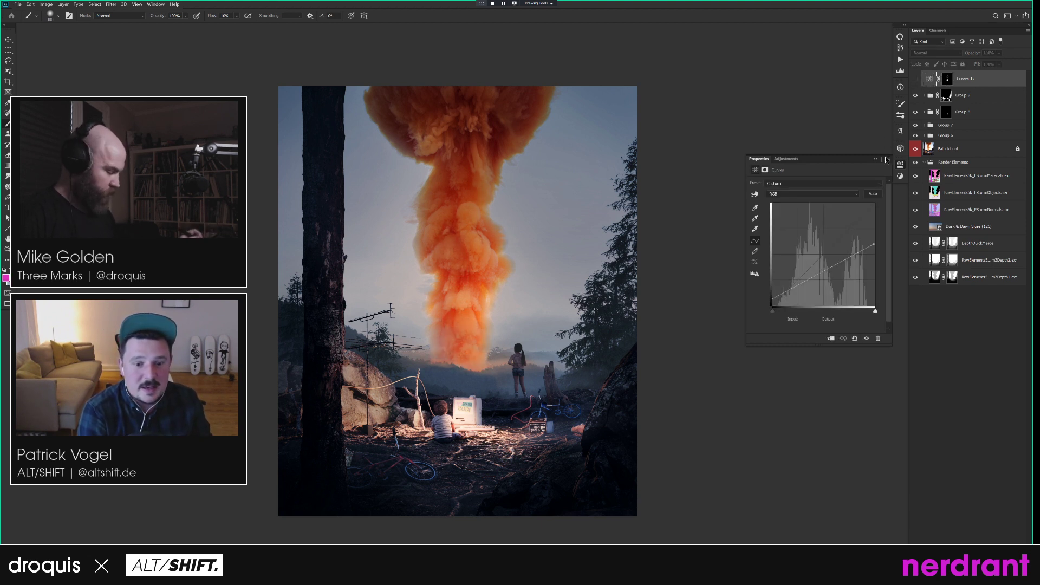
click(916, 80)
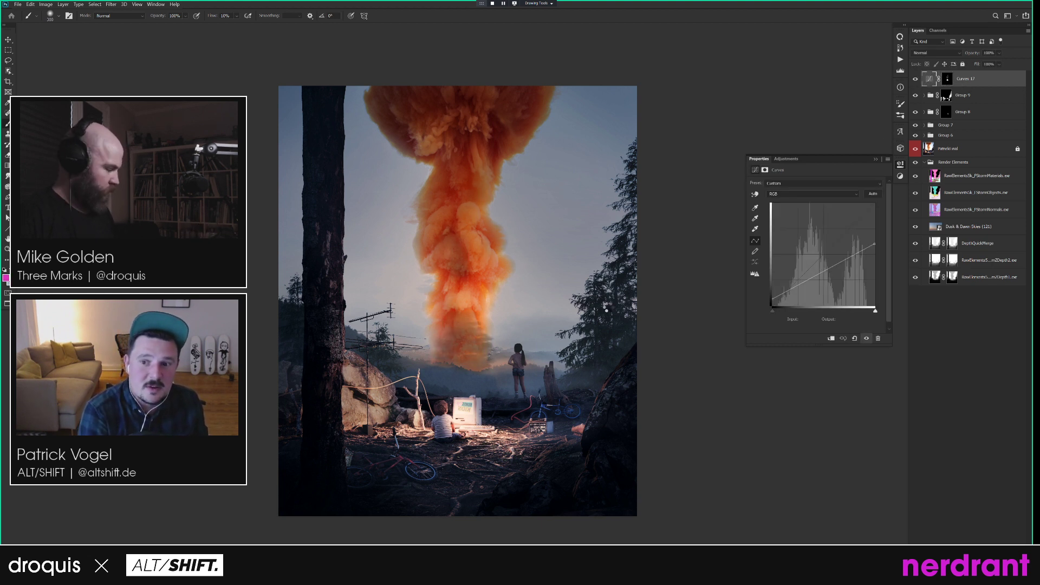
Try the Luminosity blend mode on the smoke base's Curves layer and restore Normal.
click(936, 52)
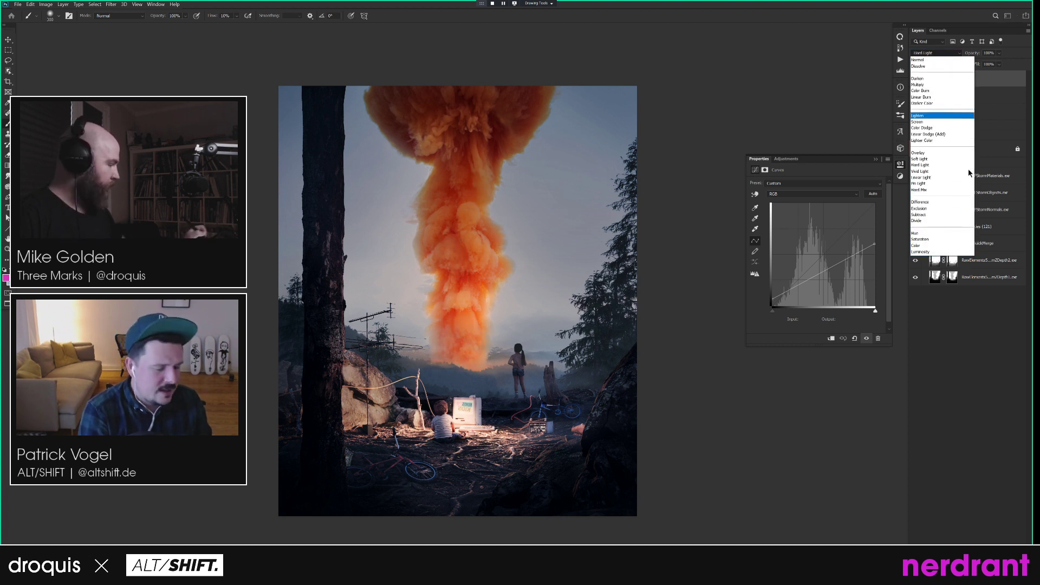
click(982, 303)
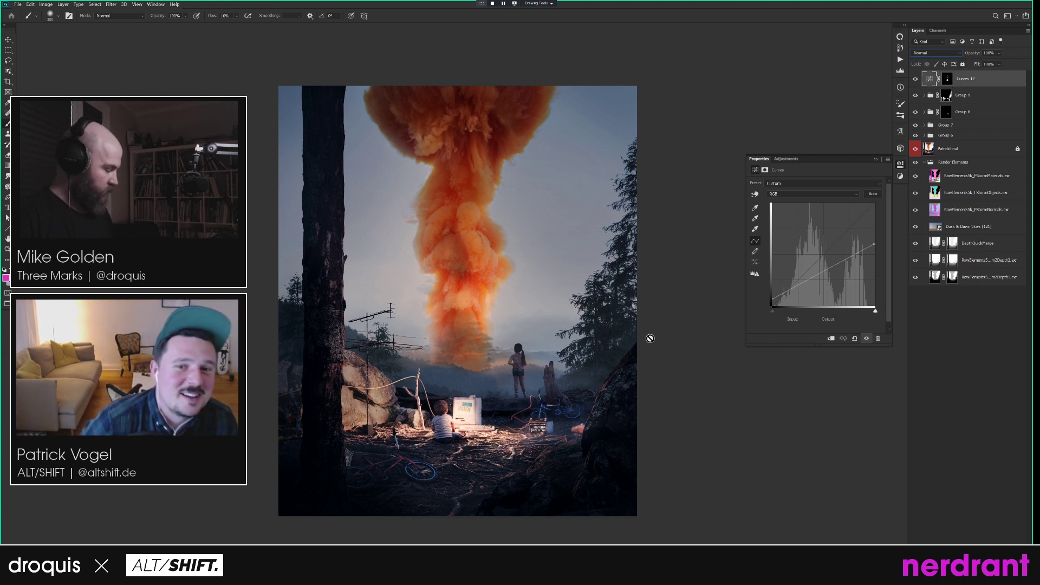
key(shift+alt+y)
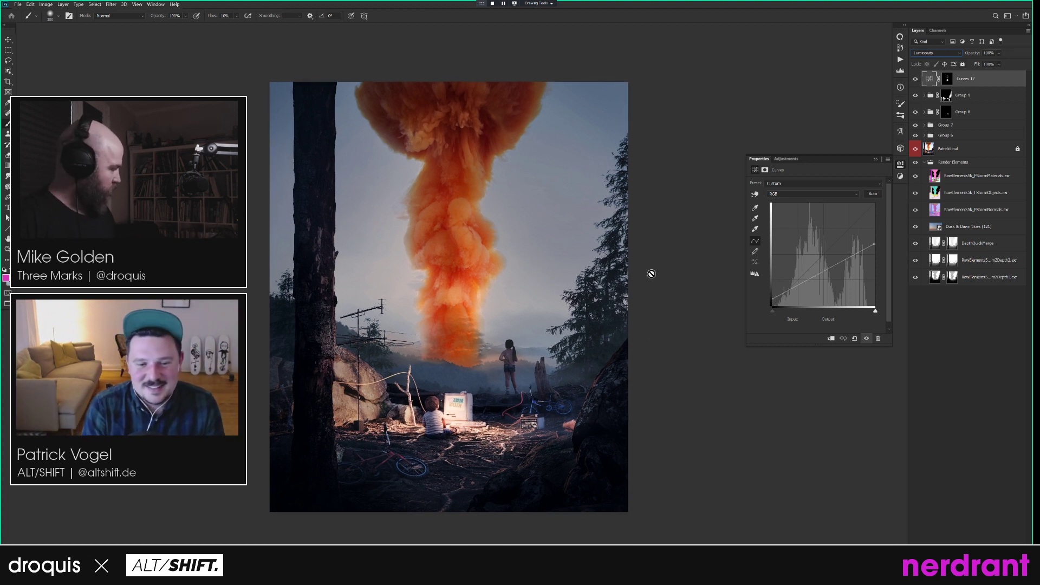
click(936, 53)
click(930, 60)
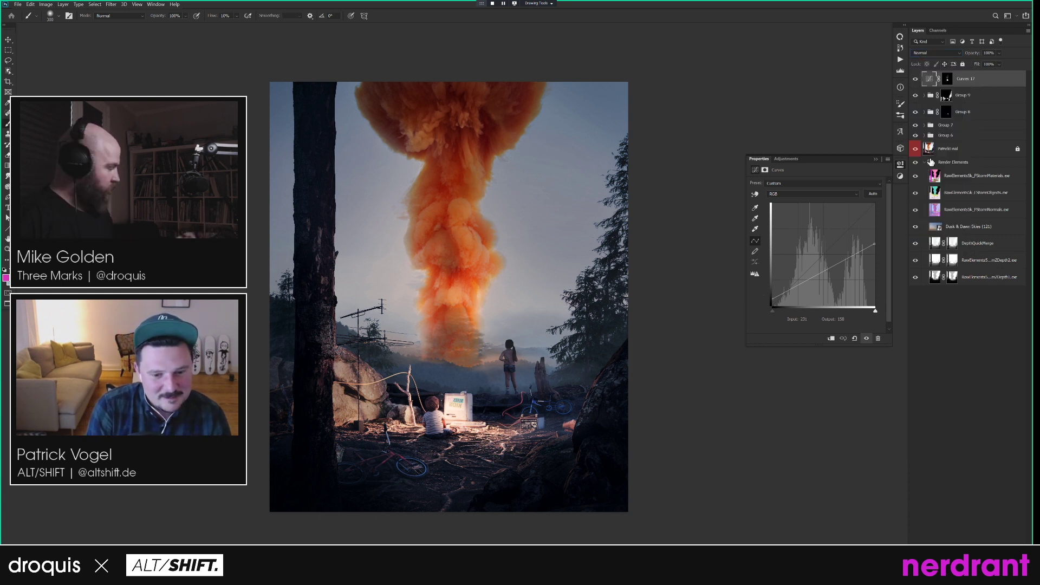
Compare the smoke base with the Curves layer hidden and shown, in both the color and the grayscale preview.
click(915, 79)
click(916, 80)
key(ctrl+y)
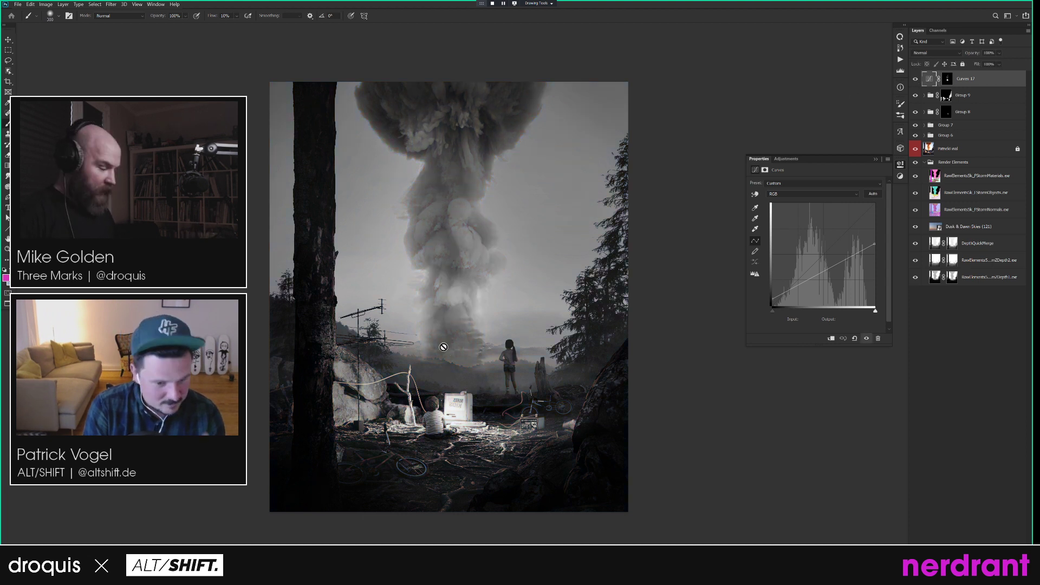
click(915, 79)
click(915, 79)
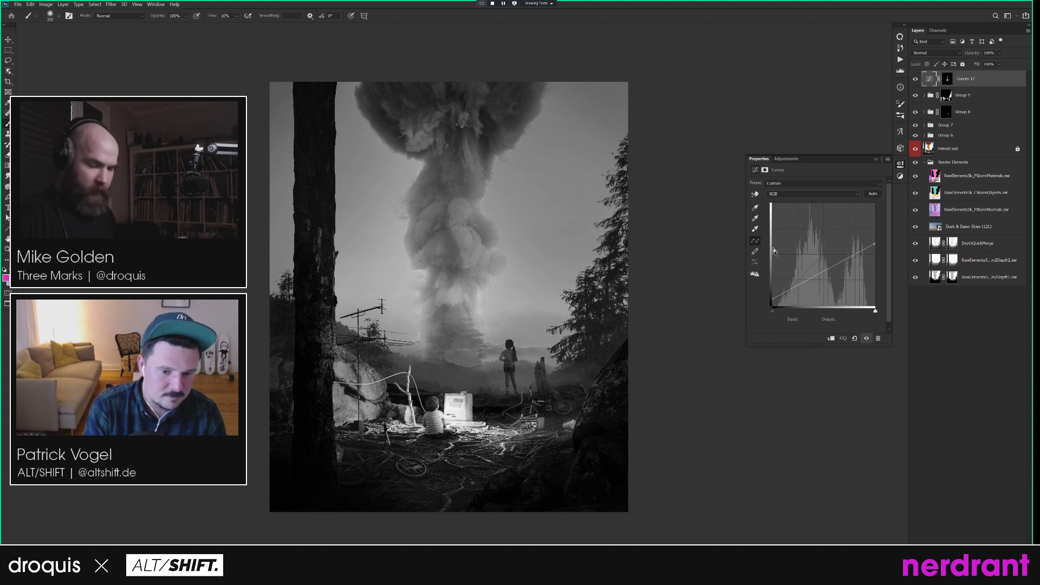
key(y)
key(ctrl+y)
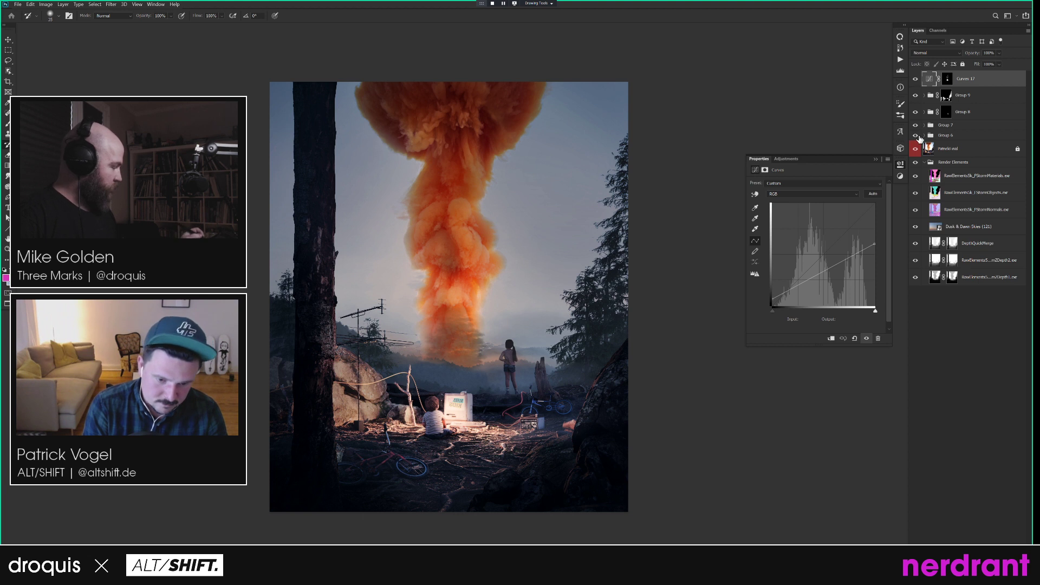
Add a Hue/Saturation adjustment clipped to the smoke base's Curves layer and set its saturation to +41.
drag(672, 333, 665, 331)
key(ctrl+u)
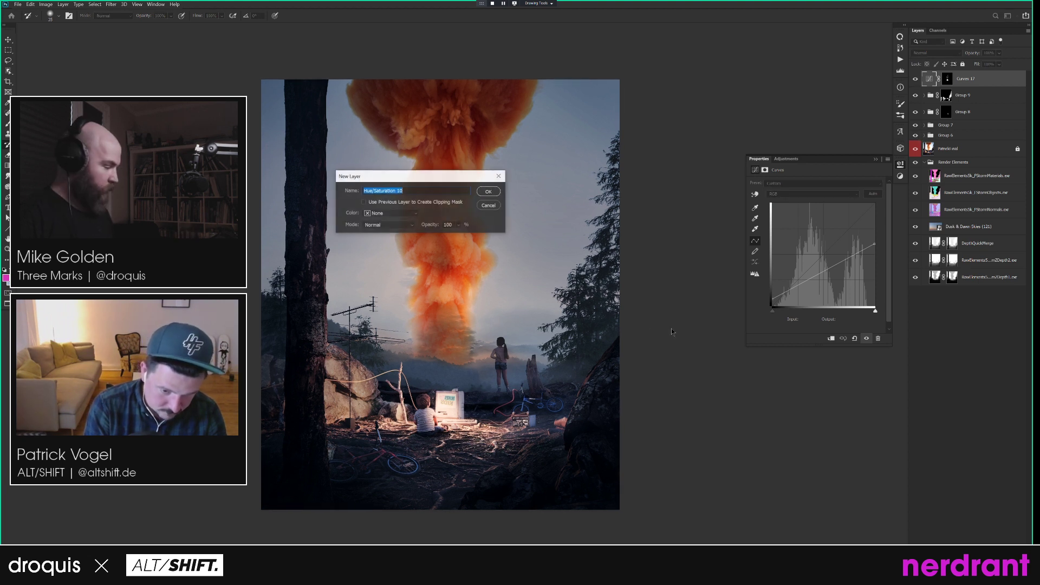
click(363, 202)
click(489, 192)
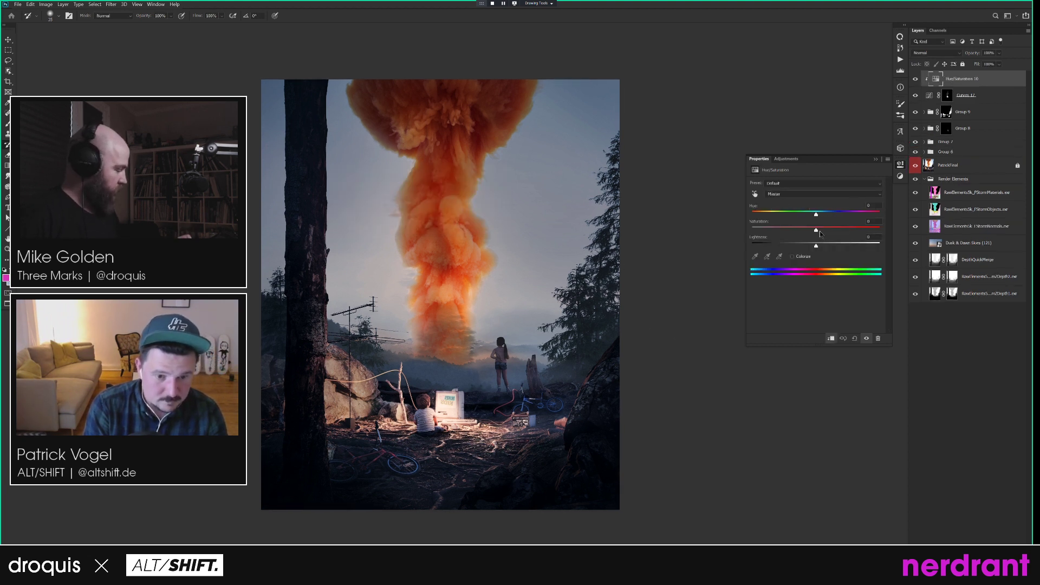
drag(846, 229, 843, 230)
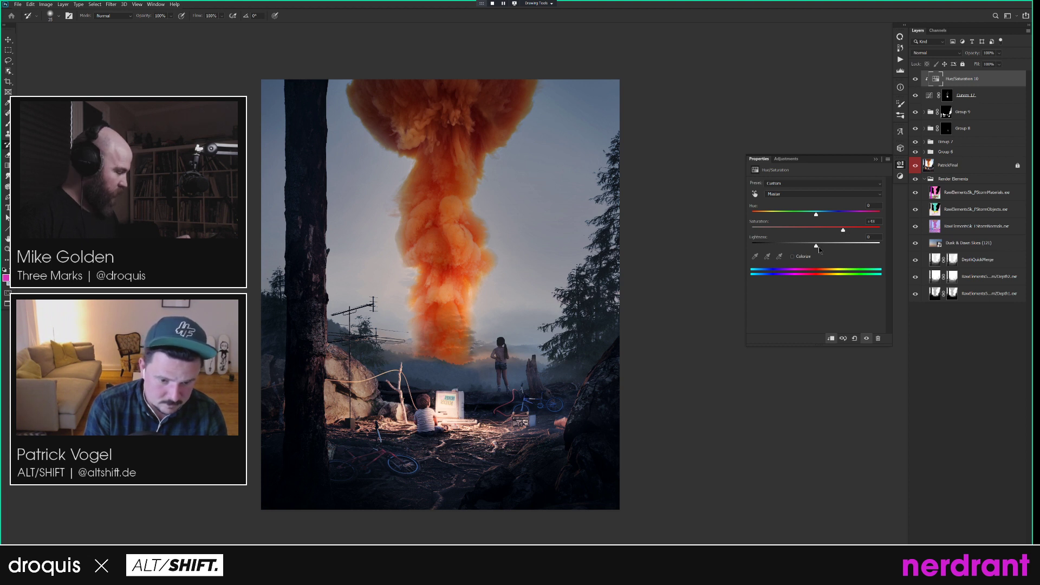
Touch up the Curves mask around the smoke base with the soft brush and compare the layer hidden and shown.
click(947, 96)
key(b)
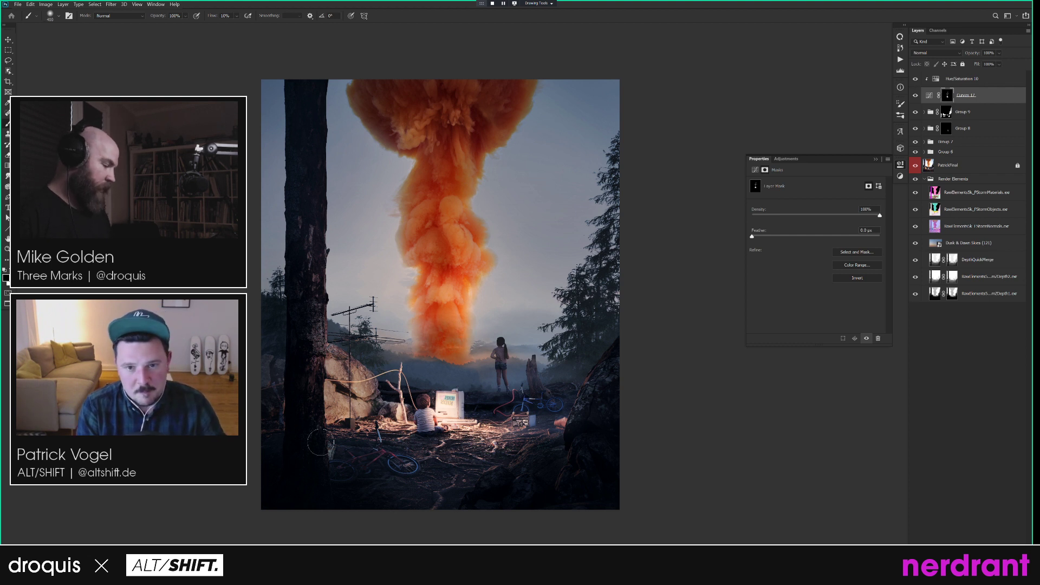
key(x)
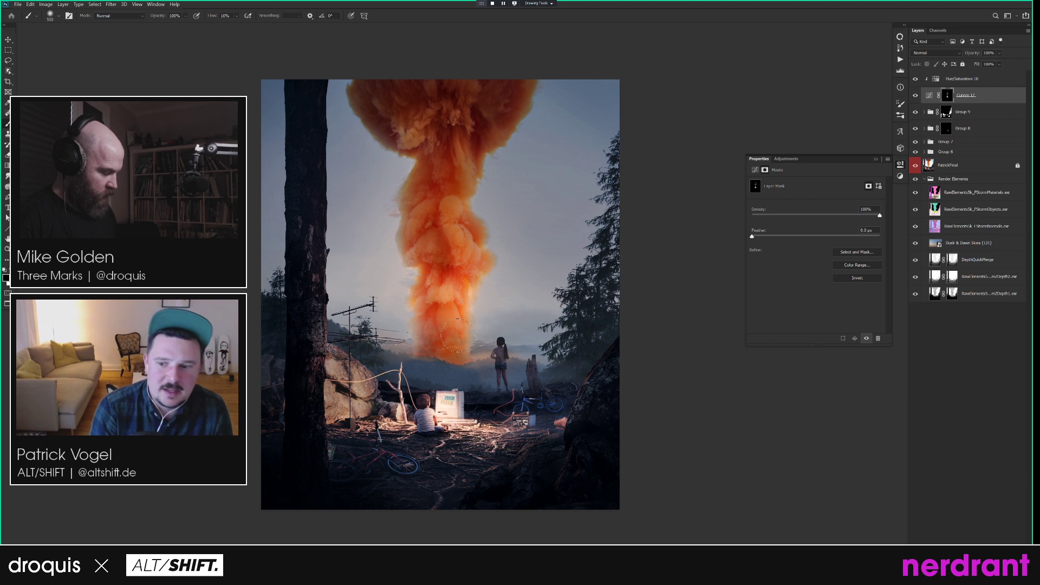
click(916, 95)
click(915, 96)
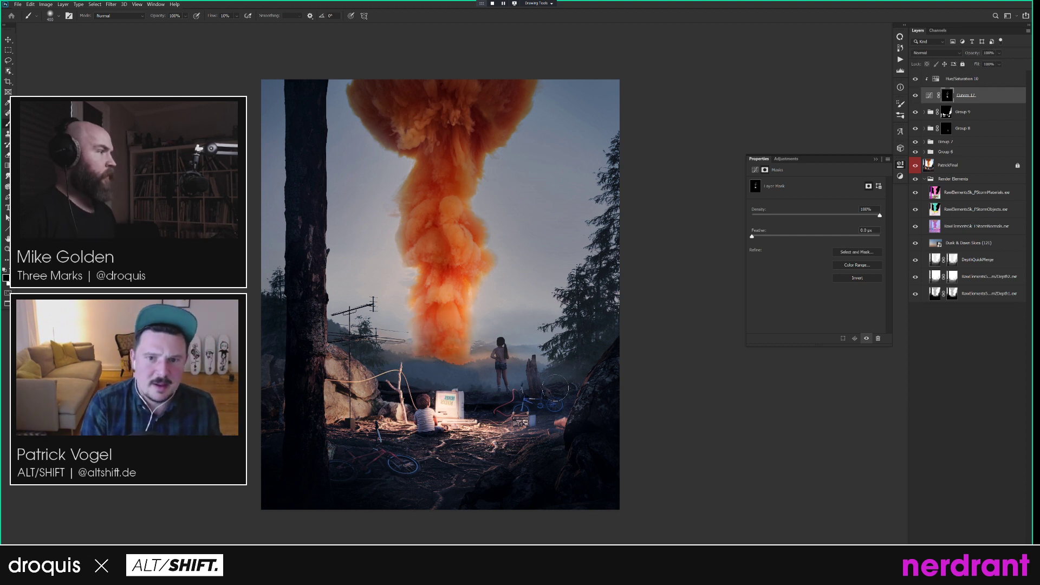
Lower the opacity of the smoke base's Curves layer and check the result on the whole image.
click(929, 96)
mouse_move(974, 54)
mouse_down()
mouse_move(668, 83)
mouse_move(693, 71)
mouse_up()
key(bracketleft)
drag(664, 394, 658, 394)
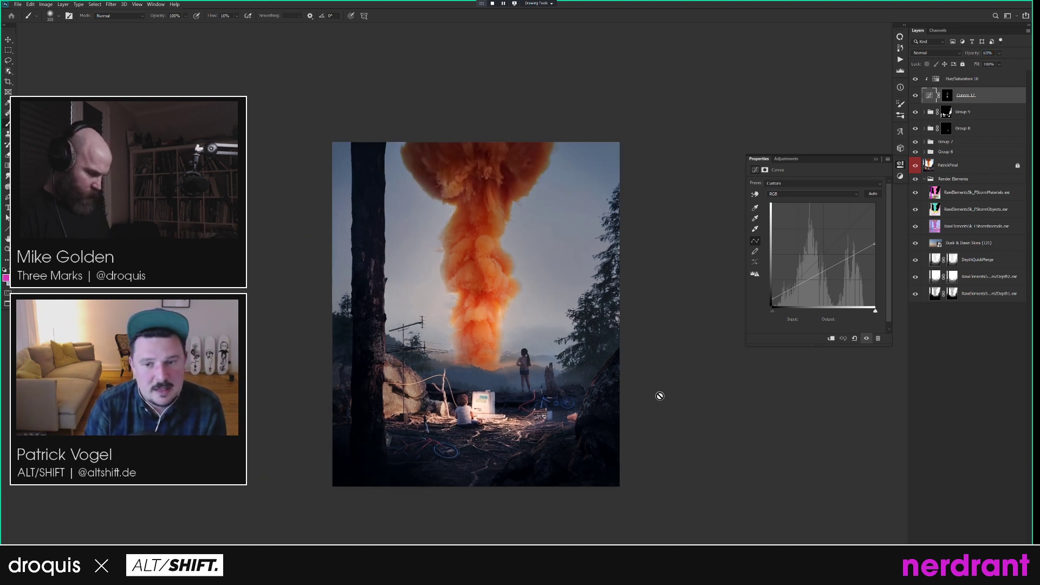
Turn on the grayscale preview and group all the grading layers, from Hue/Saturation down to Group 6.
key(ctrl+y)
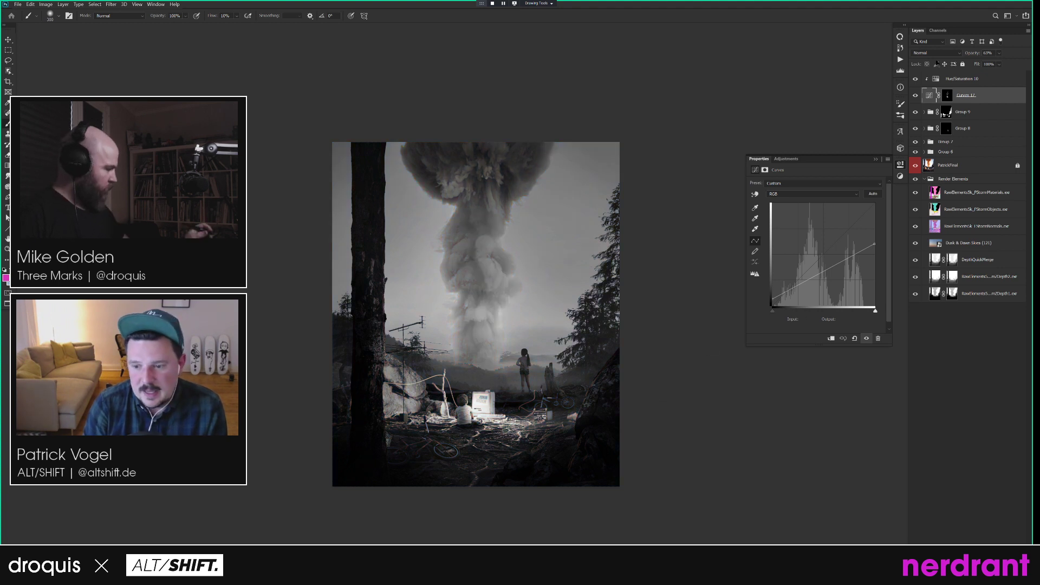
click(957, 80)
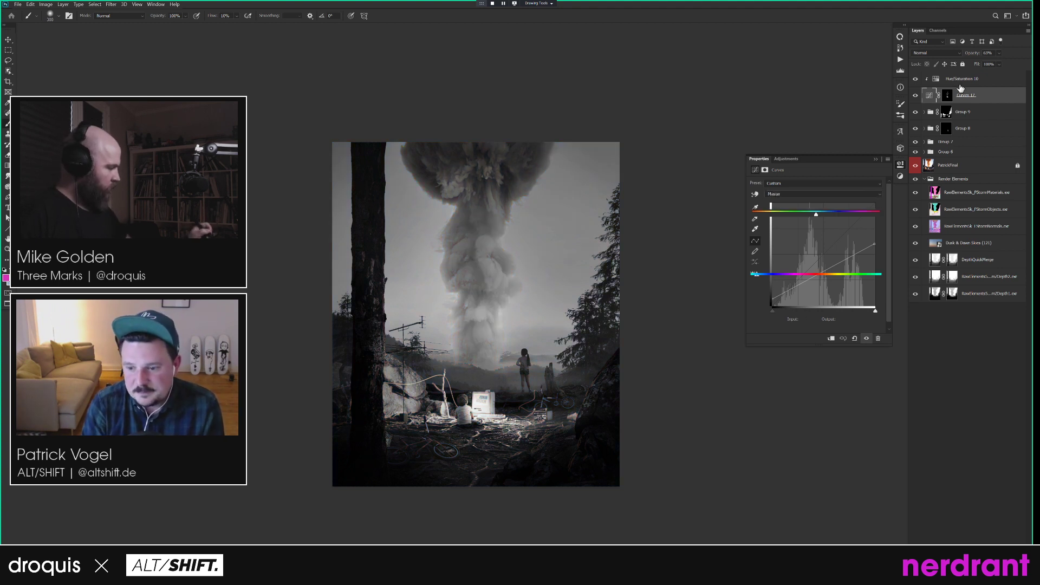
shift+click(964, 156)
key(ctrl+g)
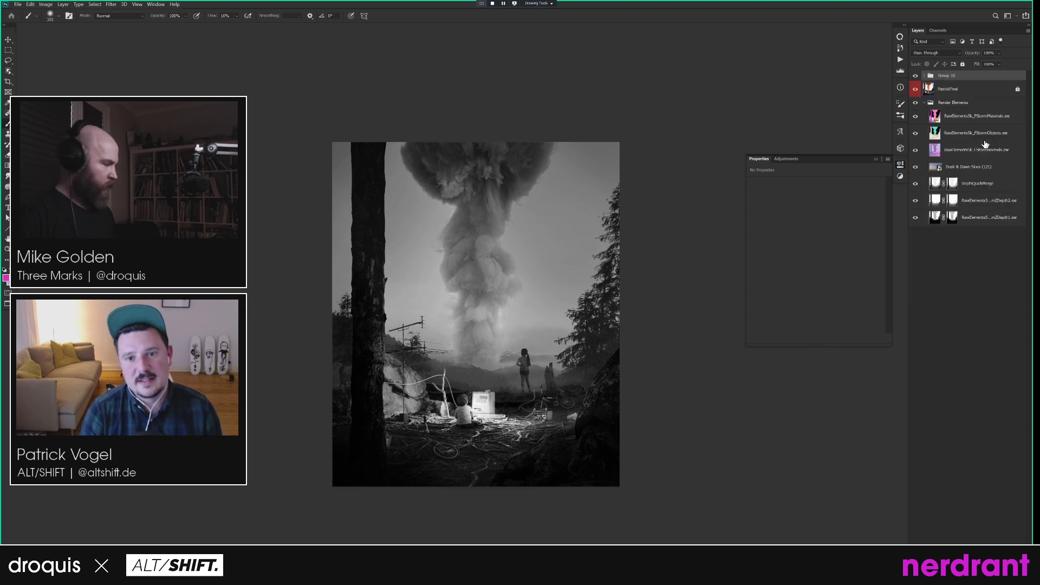
Compare the image with and without the grading group, and mirror the canvas horizontally.
click(915, 76)
click(915, 77)
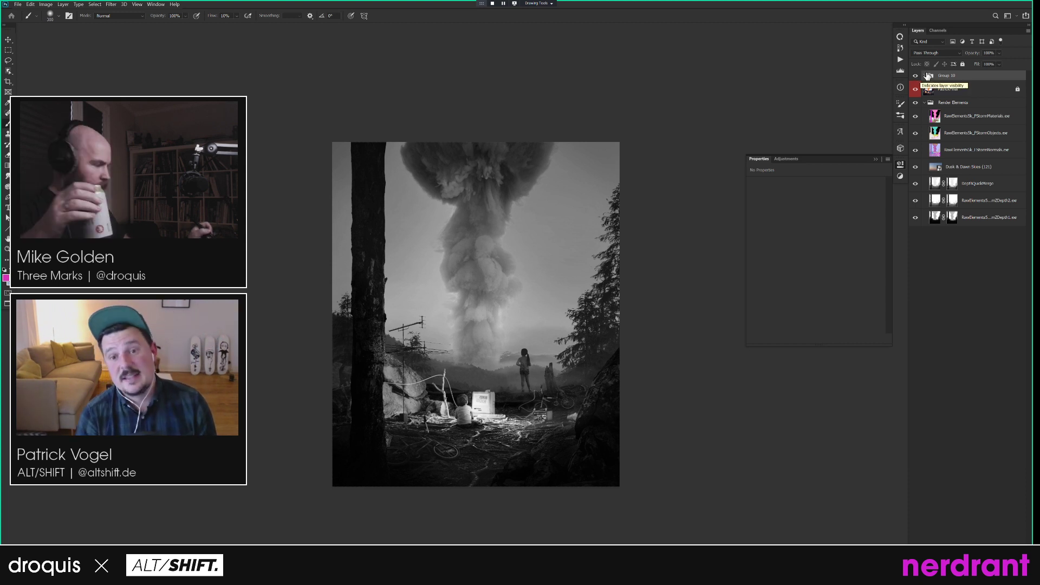
click(916, 77)
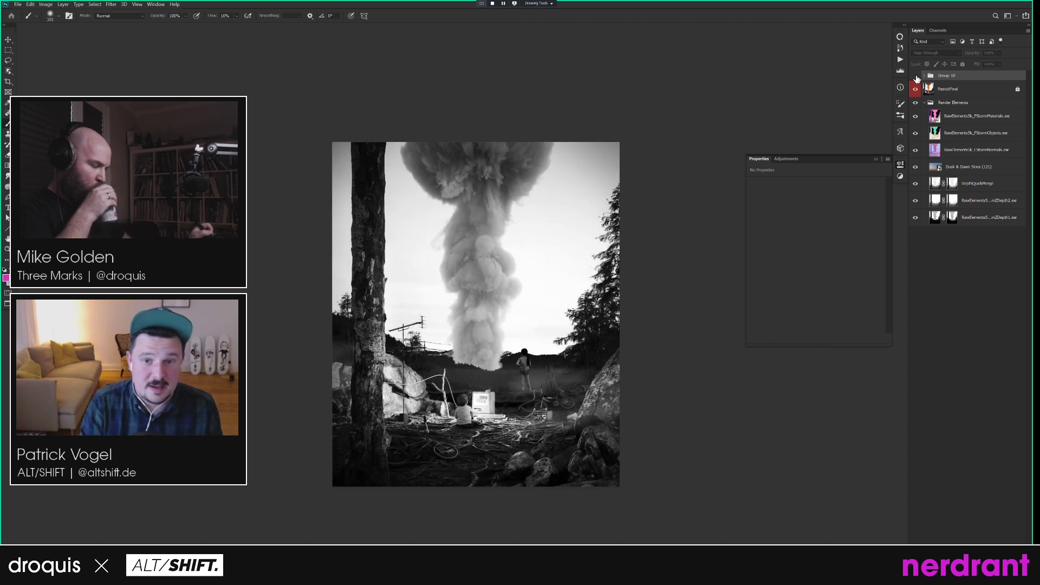
click(916, 77)
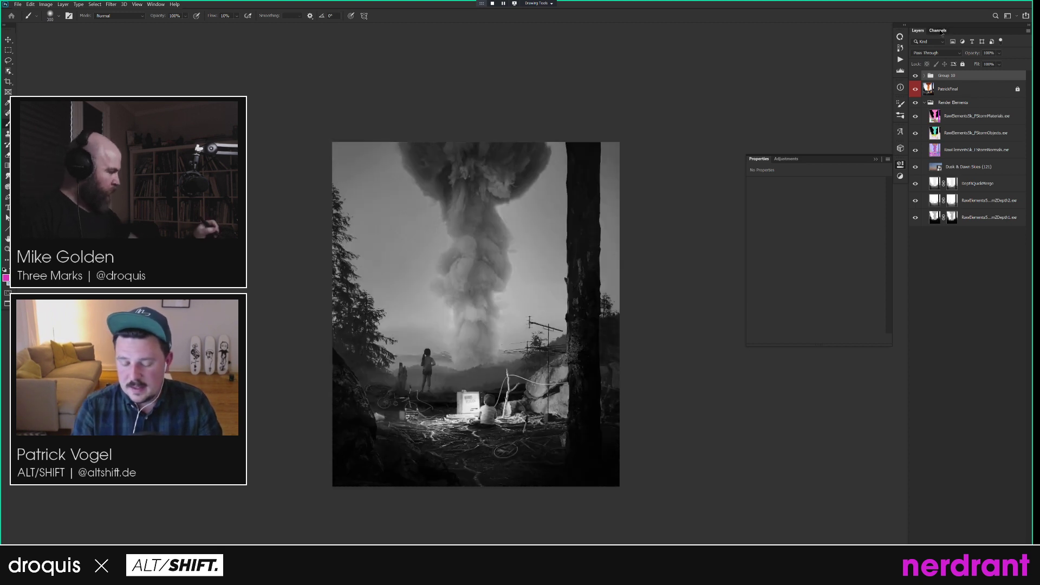
Look through the saved mask channels and load the Red copy channel as a selection.
click(937, 30)
click(948, 151)
click(947, 163)
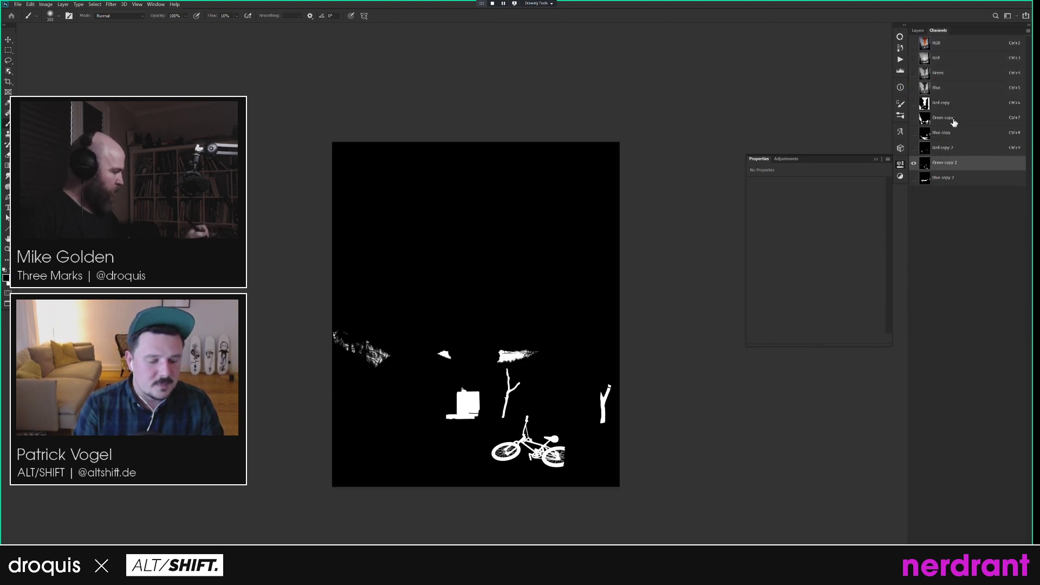
click(954, 118)
click(928, 104)
ctrl+click(926, 104)
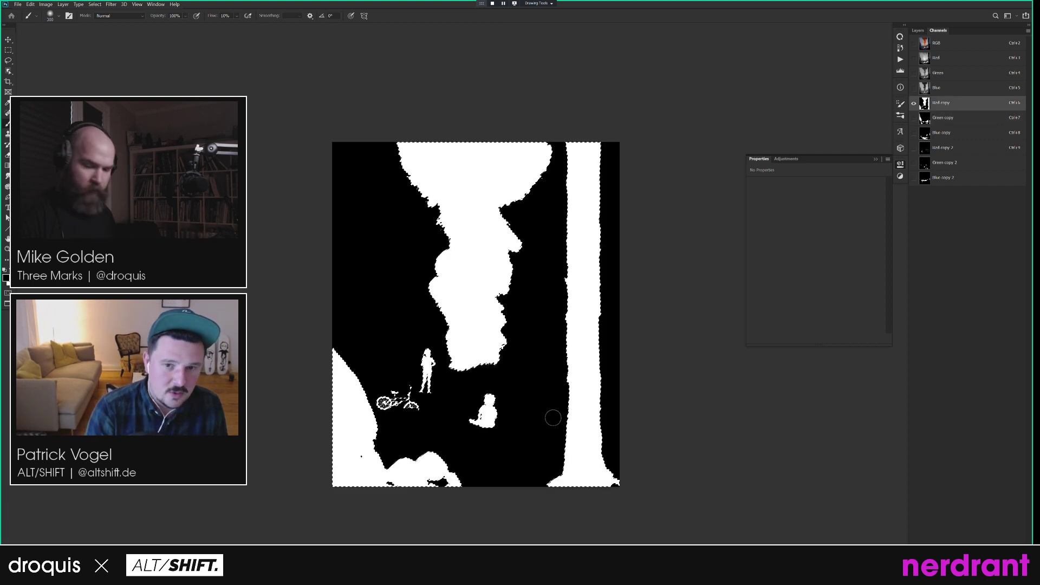
Limit the loaded selection to the smoke column with the Lasso tool and return to the composite image and its layers.
key(l)
key(Caps_Lock)
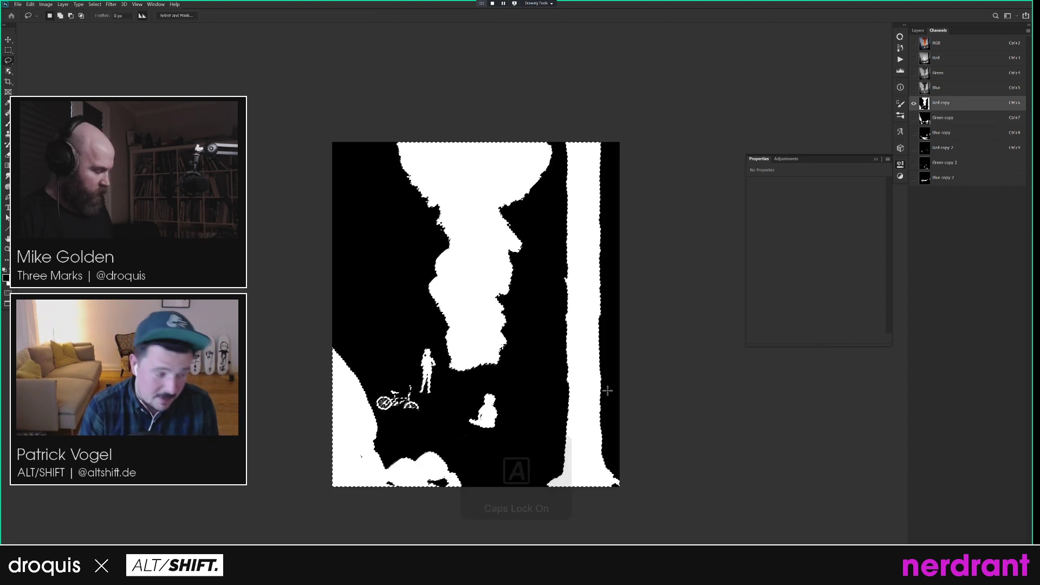
key(Caps_Lock)
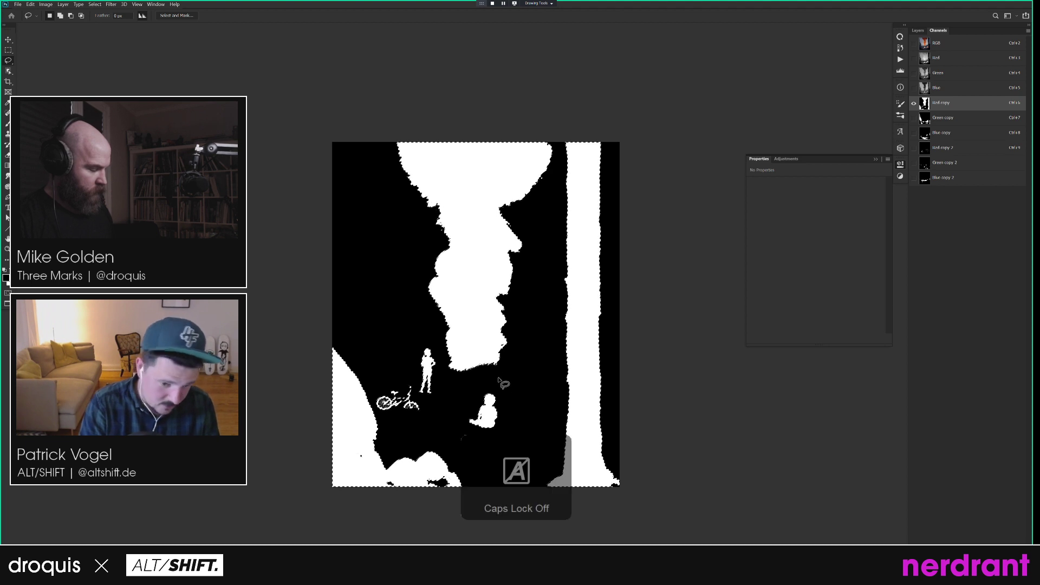
mouse_move(485, 384)
mouse_down()
mouse_move(516, 357)
mouse_move(538, 283)
mouse_move(554, 122)
mouse_move(483, 104)
mouse_move(383, 159)
mouse_up()
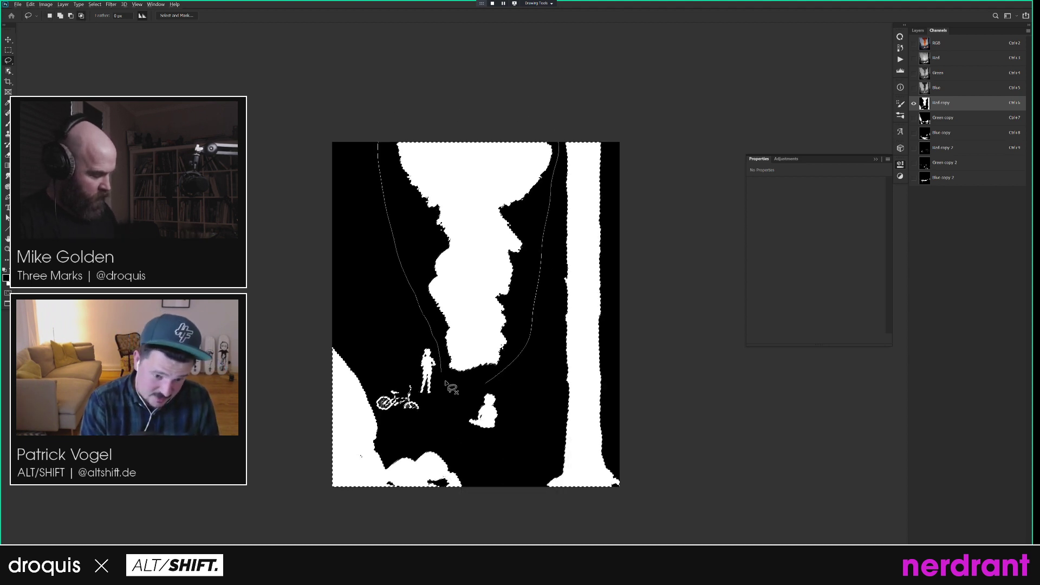
click(940, 47)
click(917, 30)
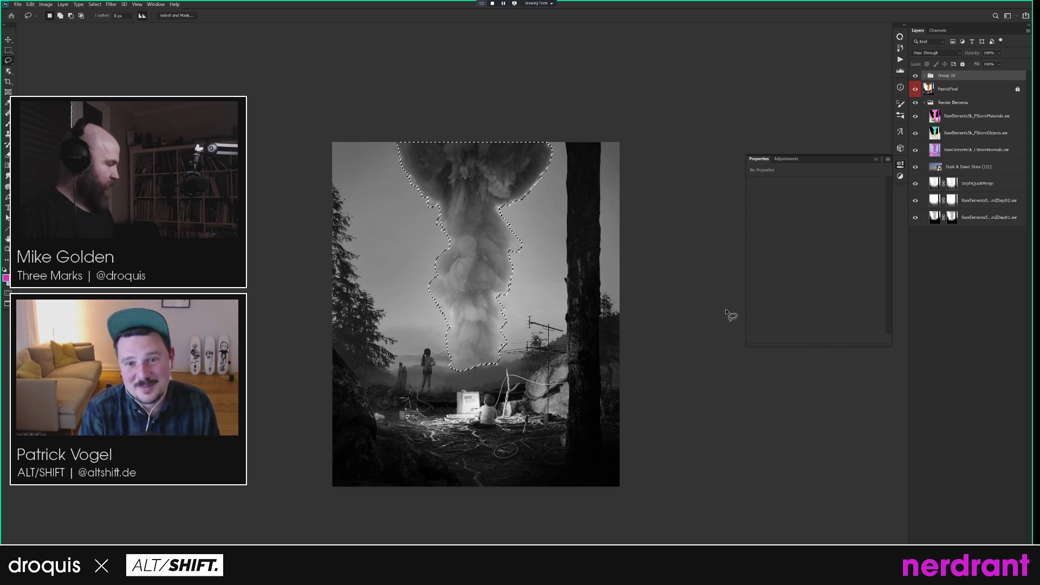
drag(660, 281, 660, 271)
drag(592, 327, 597, 352)
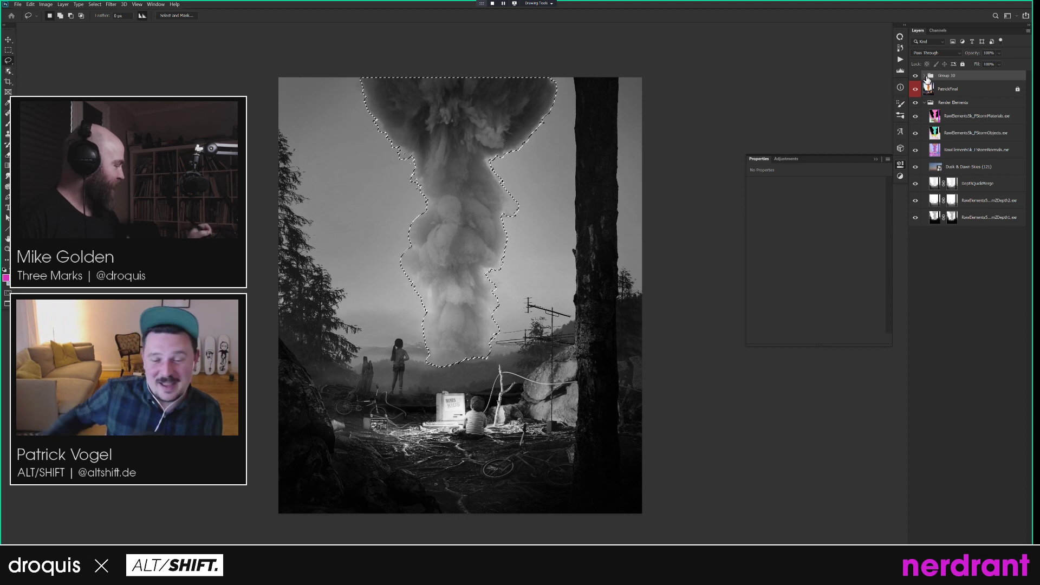
Add a Curves layer above the uppermost Hue/Saturation layer inside the grading group, masked by the smoke column selection.
key(Return)
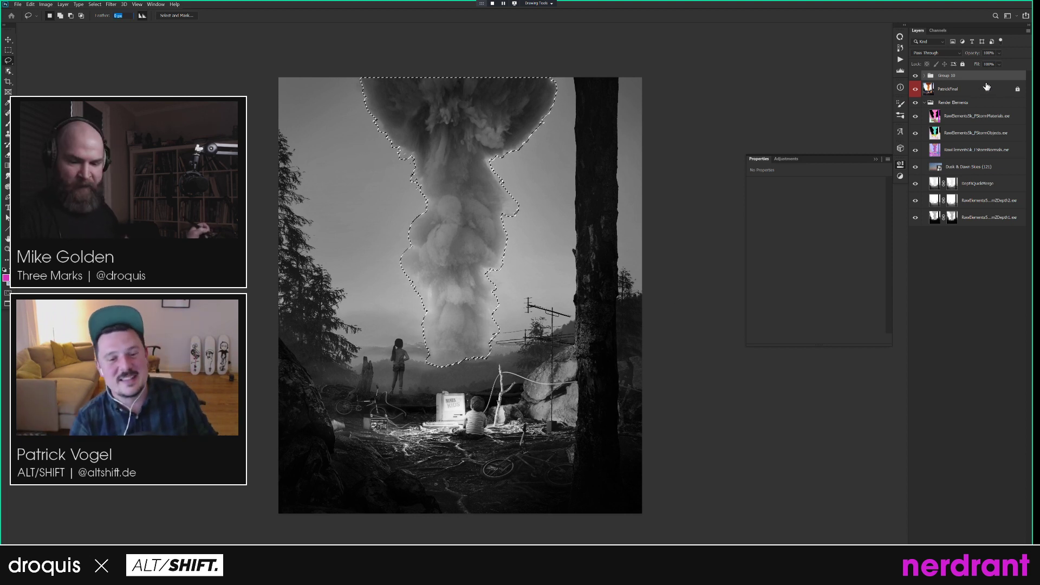
key(Return)
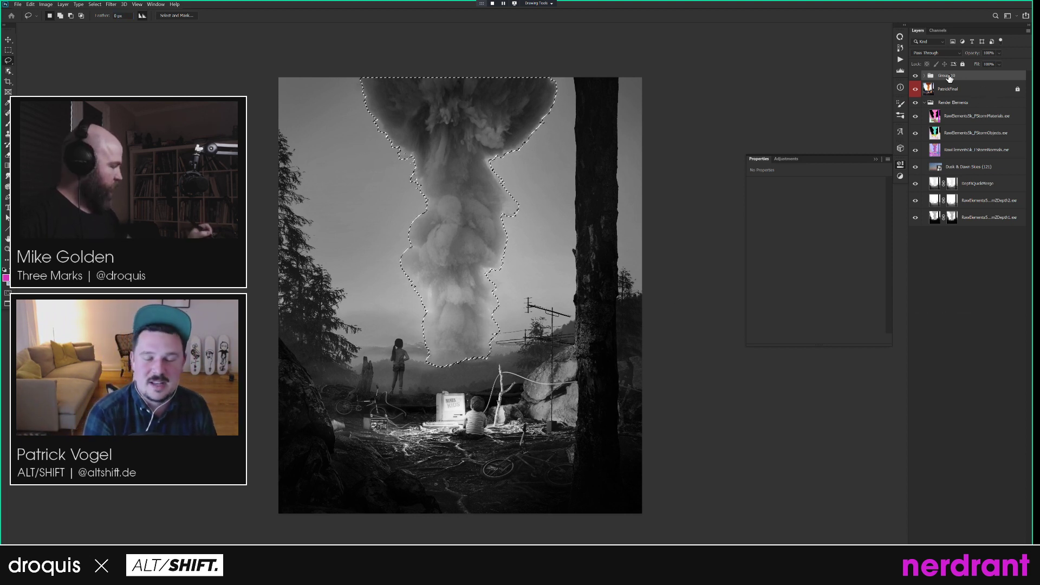
click(925, 75)
click(971, 90)
key(ctrl+m)
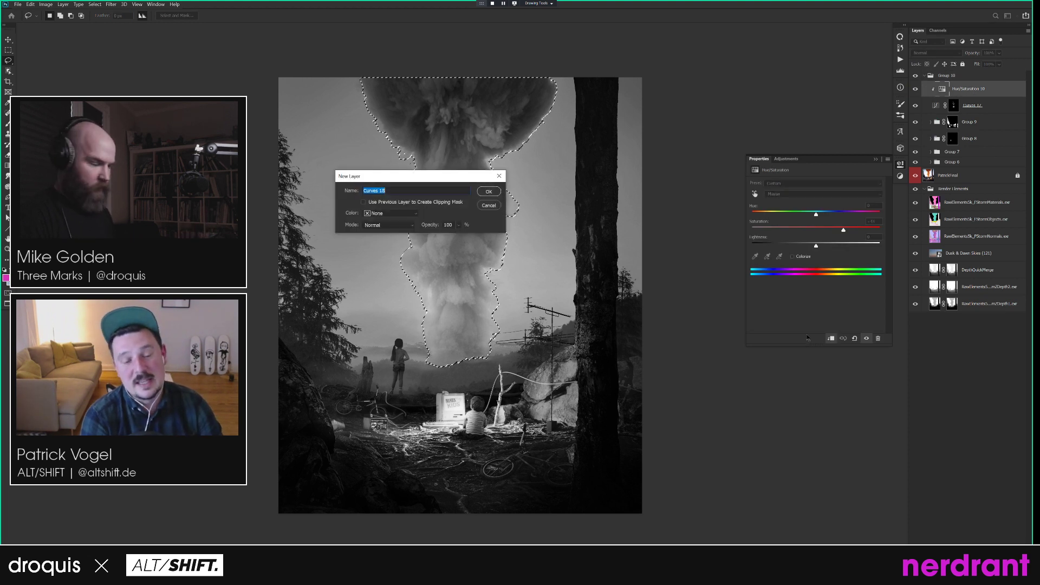
key(Return)
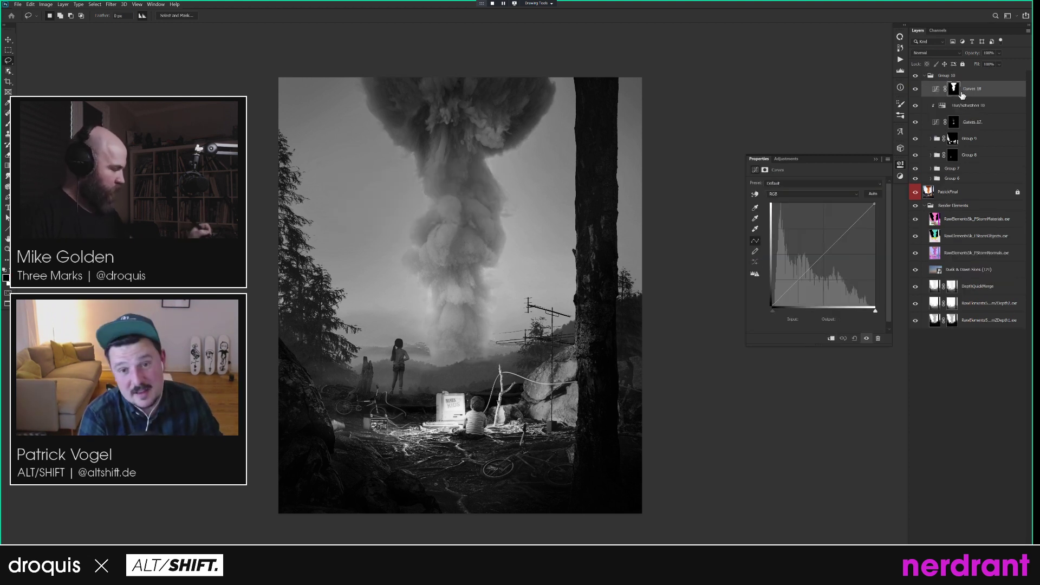
Put the new Curves layer in its own group and move its smoke mask onto that group.
key(ctrl+g)
drag(960, 98, 959, 87)
click(975, 103)
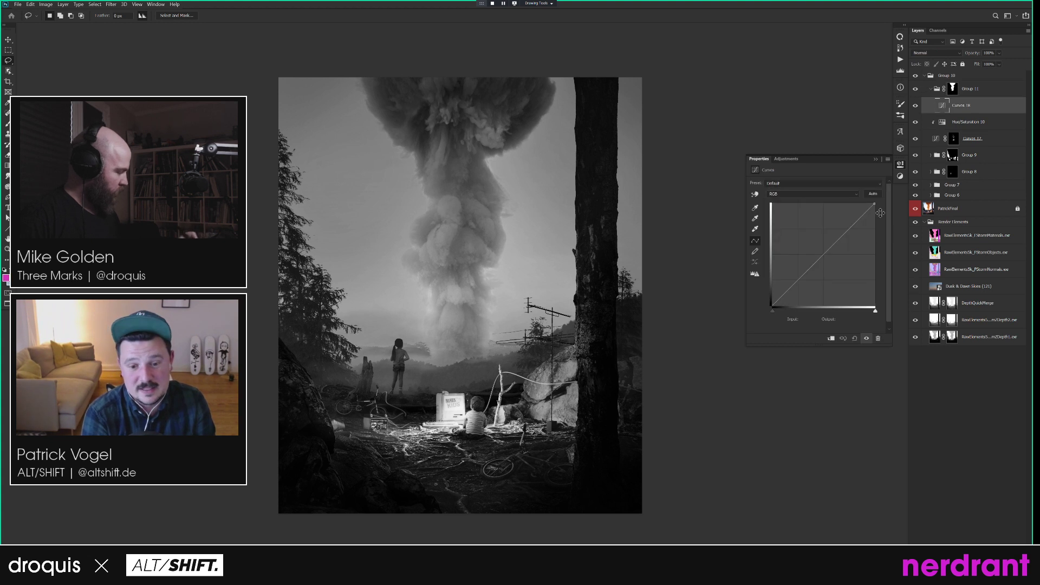
Darken the smoke by lowering the curve's white point output to 185 in RGB and 236 in Red.
drag(876, 206, 886, 233)
click(848, 195)
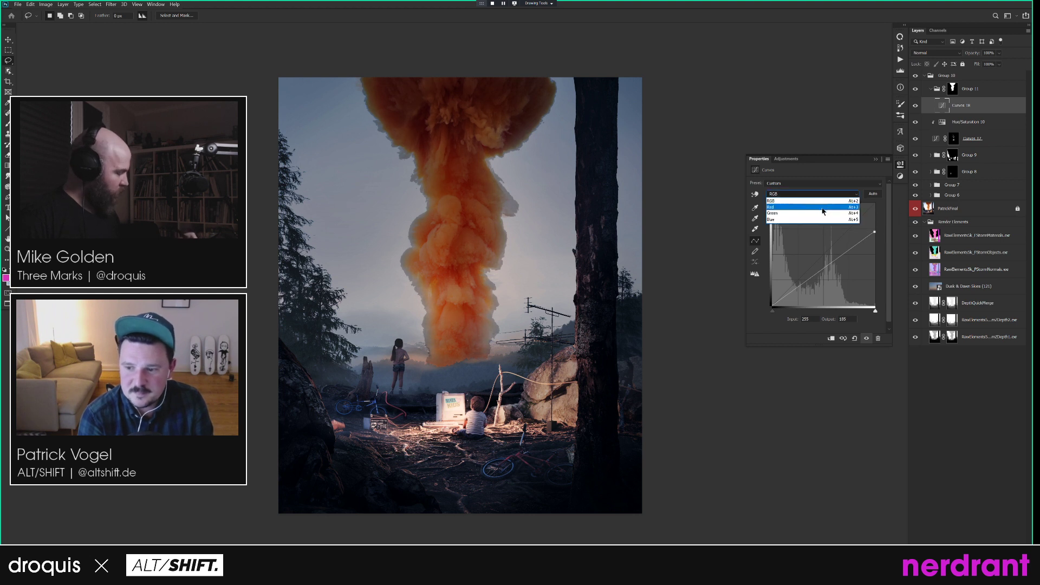
click(823, 208)
click(849, 194)
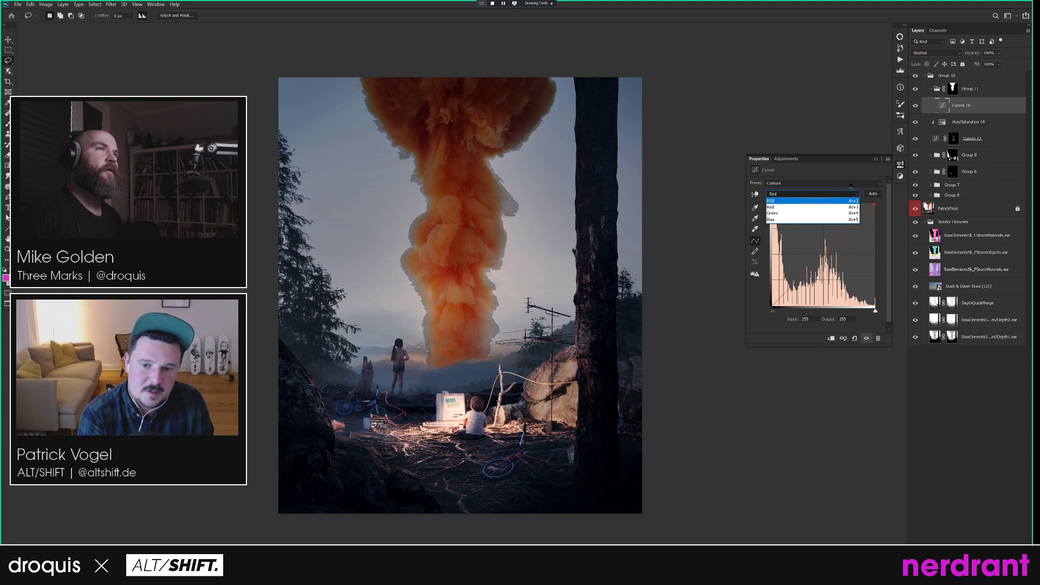
click(718, 329)
click(849, 194)
click(853, 207)
click(849, 195)
click(850, 207)
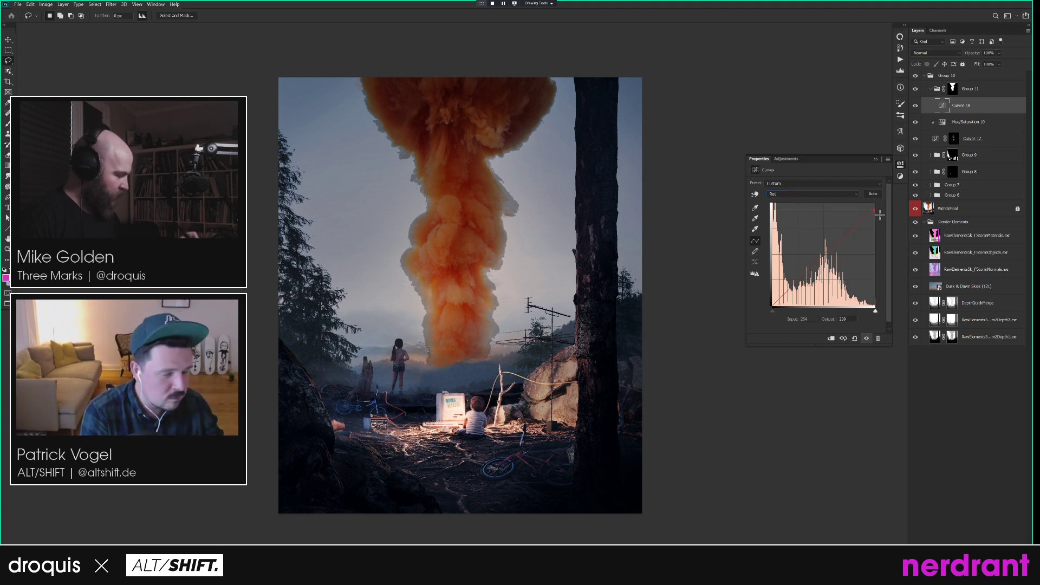
drag(882, 219, 881, 212)
Review the smoke curve's Blue channel and return to its Red channel.
click(812, 194)
click(845, 218)
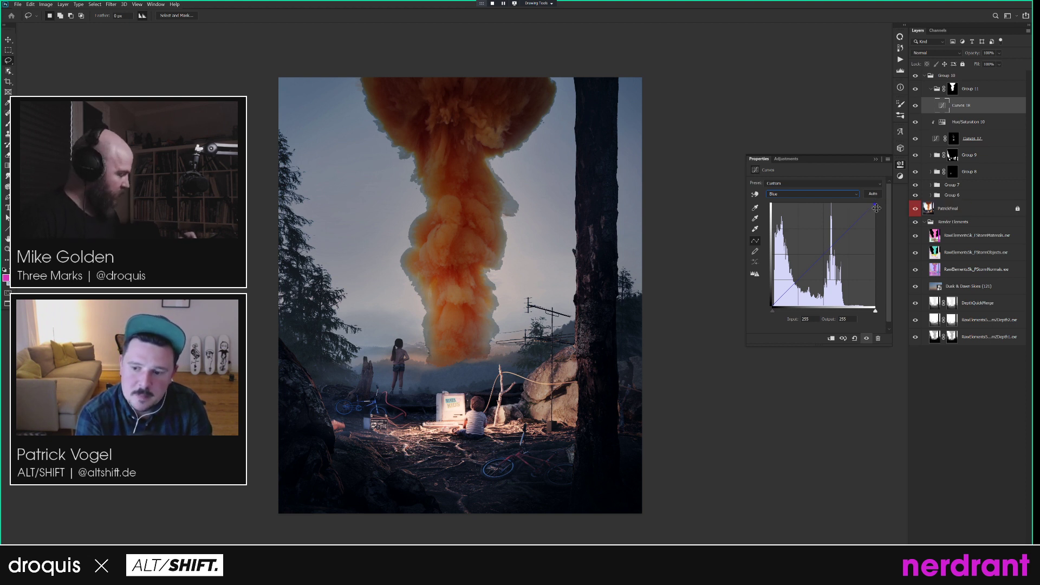
click(828, 194)
click(812, 203)
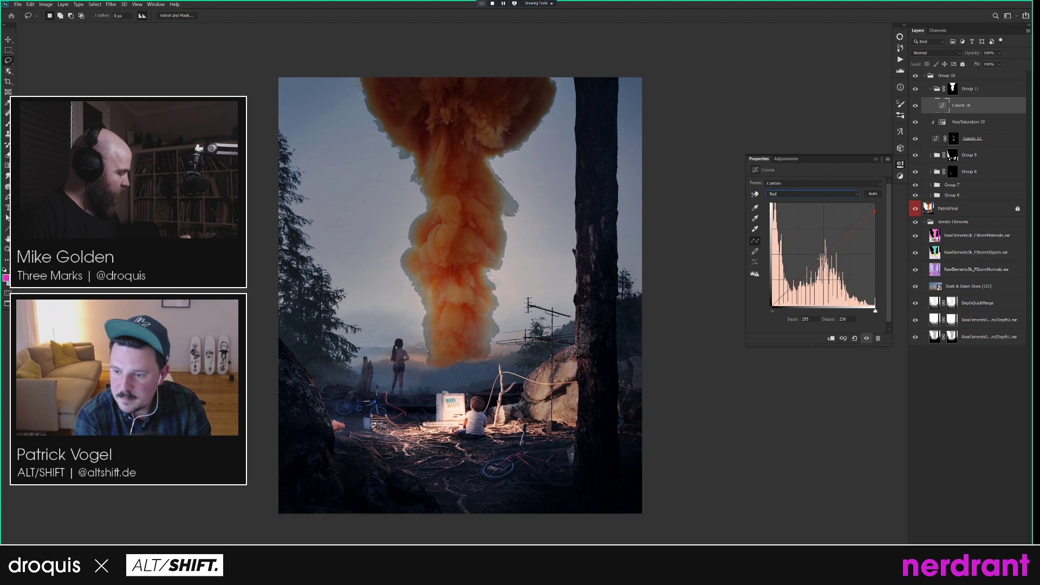
click(810, 194)
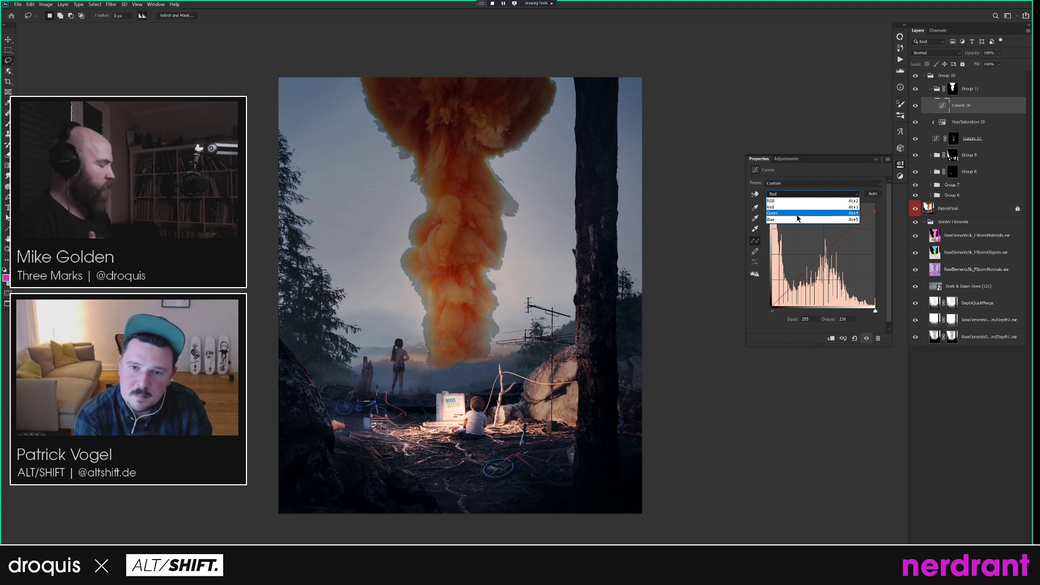
click(834, 207)
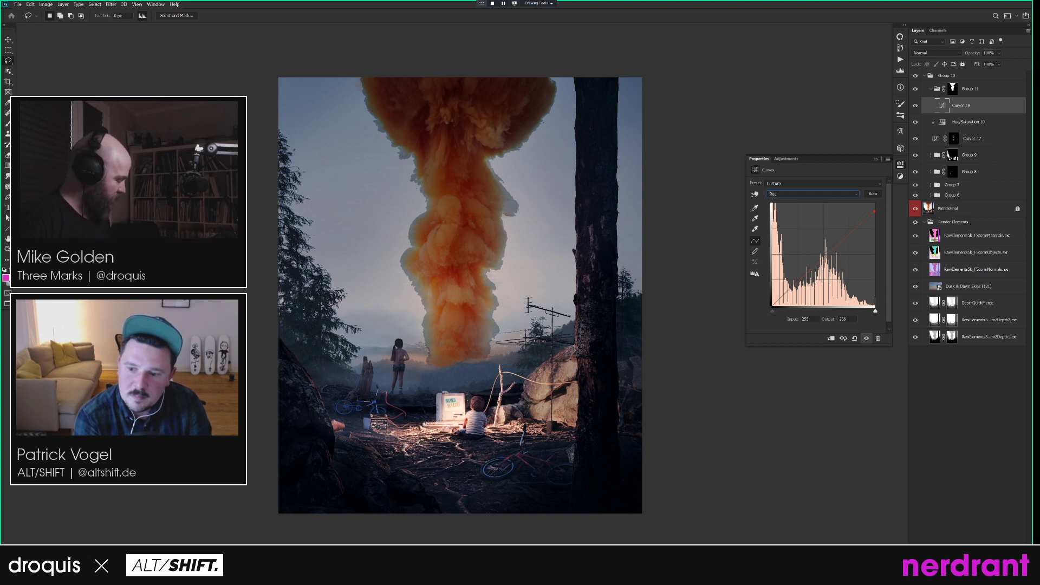
Hide the smoke Curves layer with a black mask and paint its darkening back in using a textured brush.
alt+click(959, 560)
key(b)
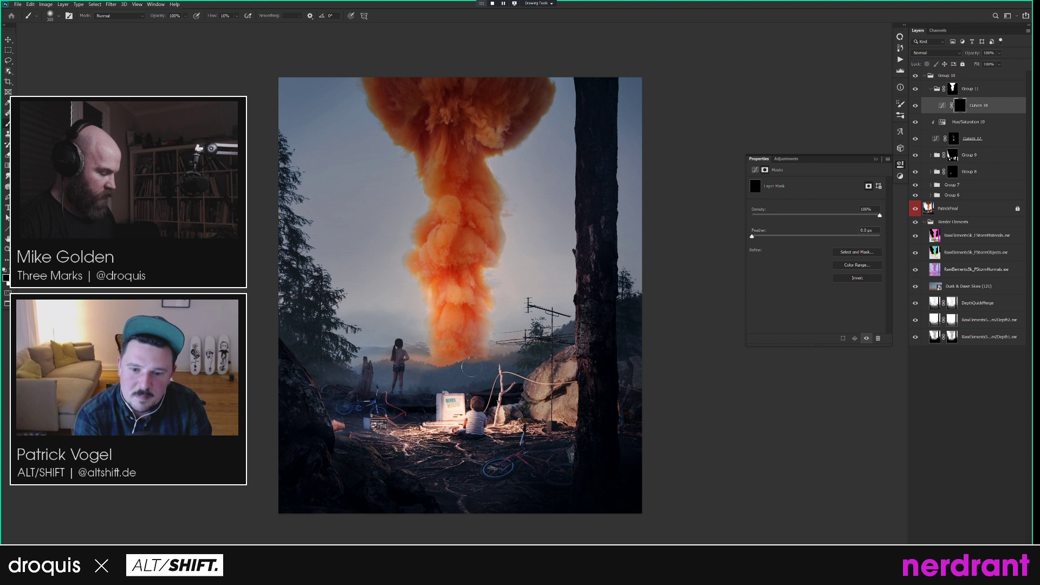
right_click(453, 371)
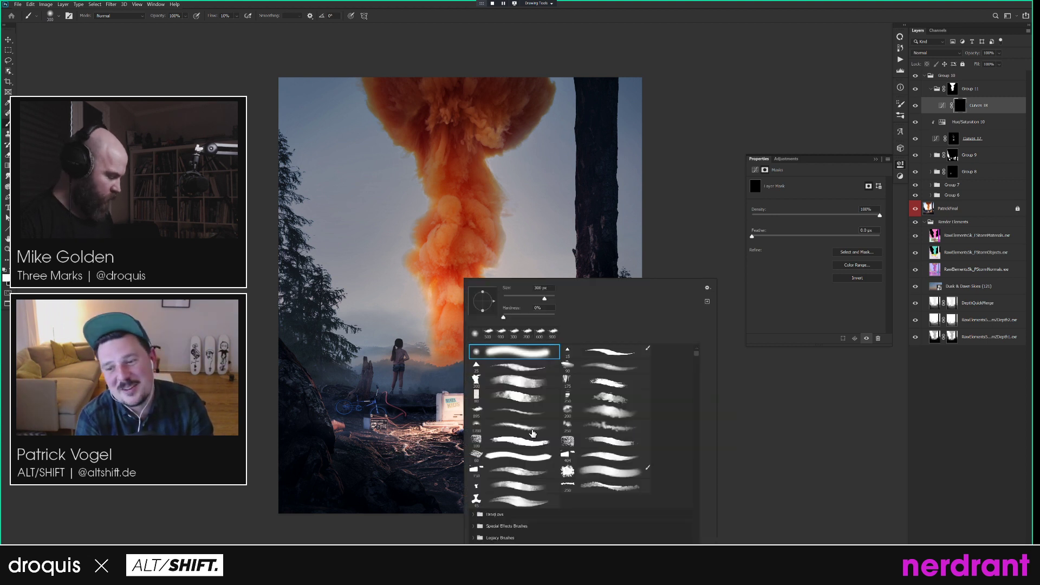
double_click(481, 427)
key(bracketleft)
key(bracketleft)
key(bracketleft)
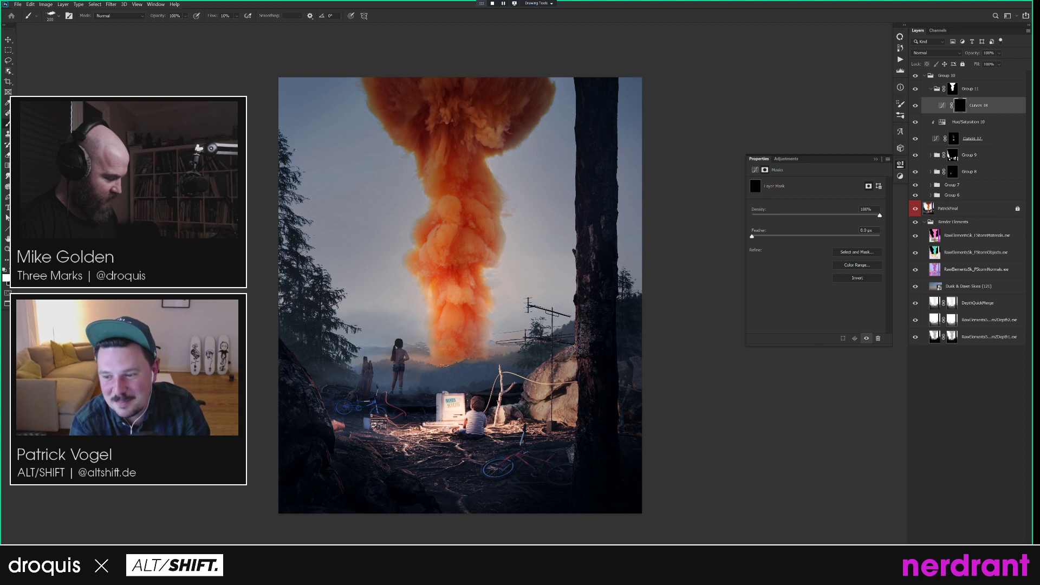
key(bracketright)
key(bracketright)
key(bracketright)
key(bracketright)
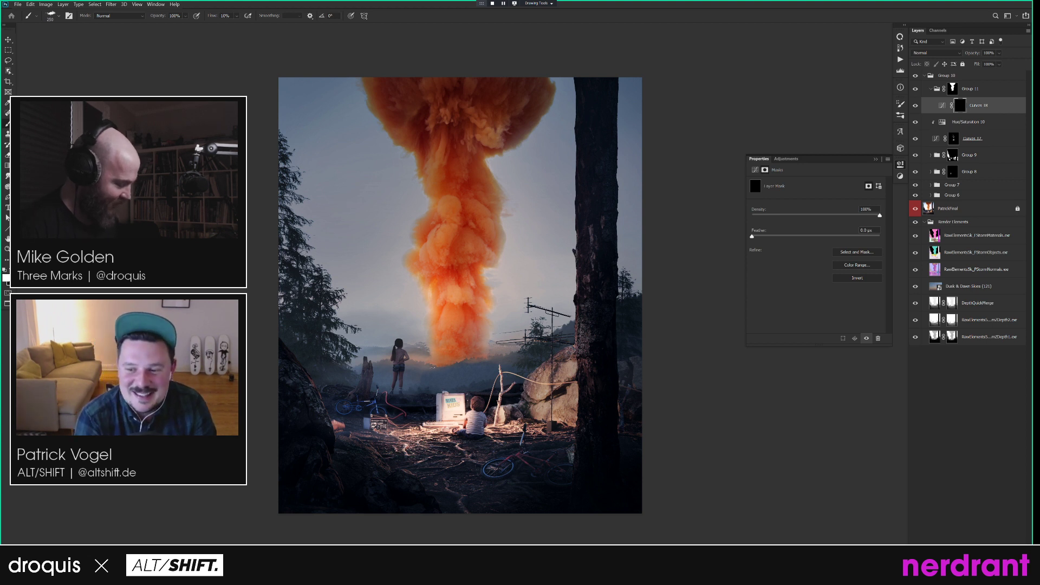
key(bracketright)
key(bracketright)
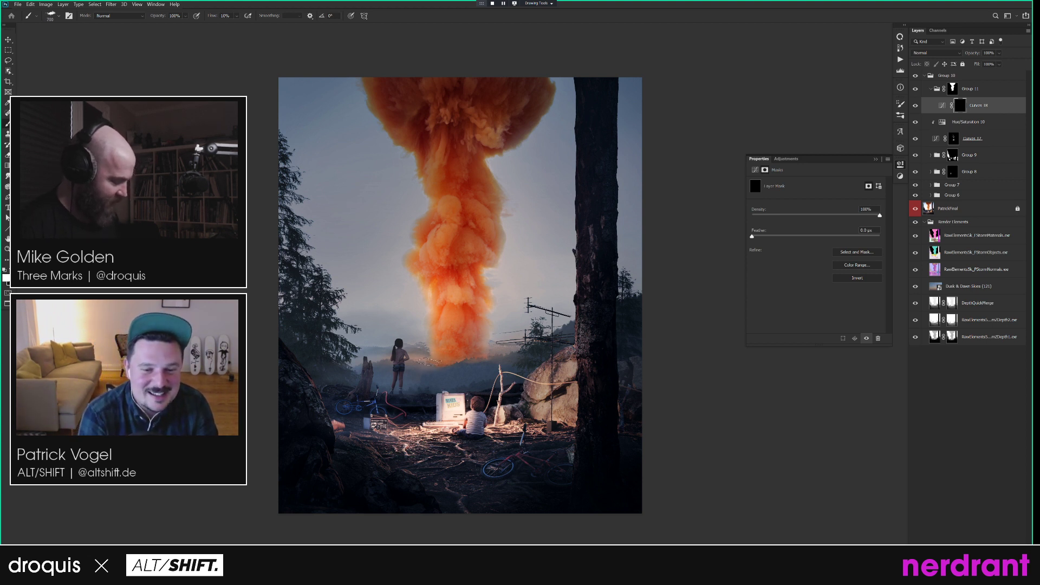
key(bracketleft)
key(bracketleft)
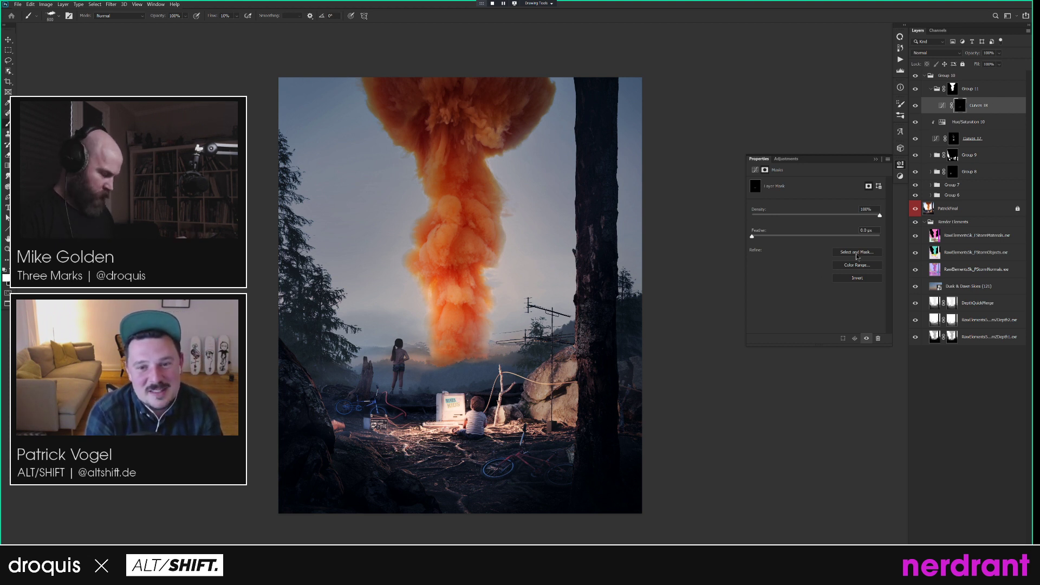
Compare the grade with the original image, then collapse the smoke group and add a new empty layer above it.
click(915, 209)
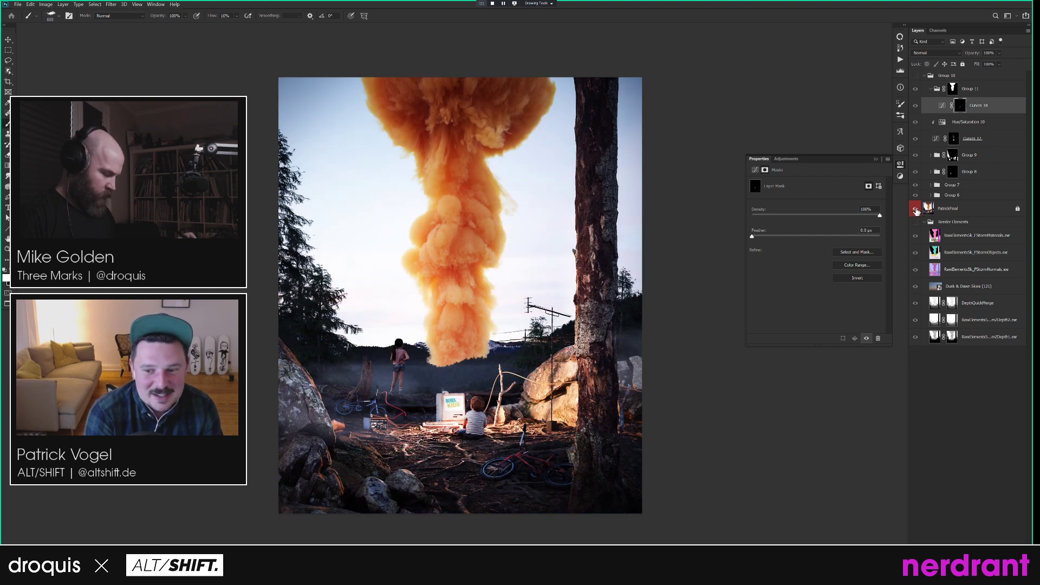
click(915, 209)
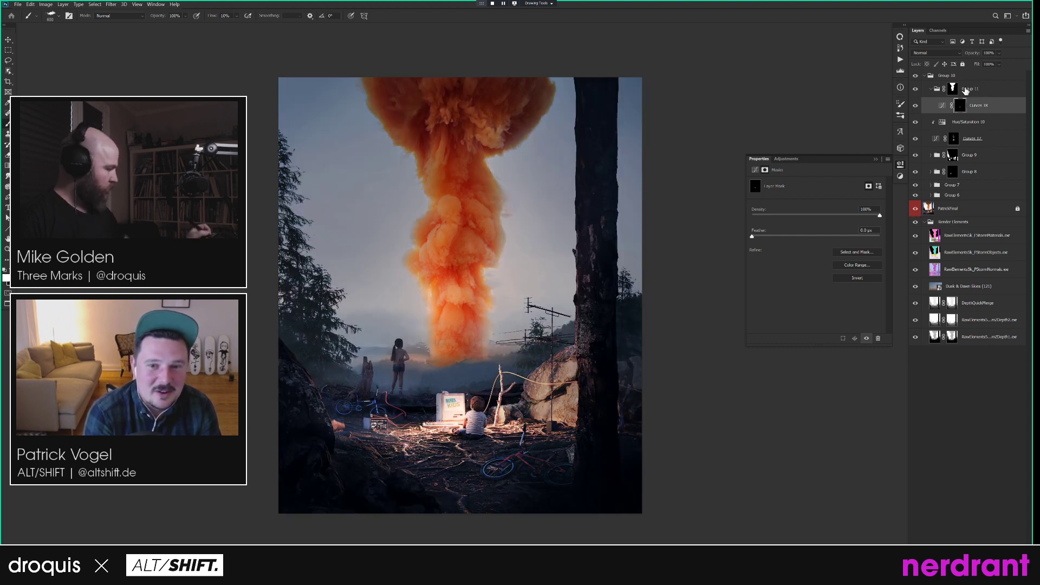
click(931, 90)
key(ctrl+alt+shift+n)
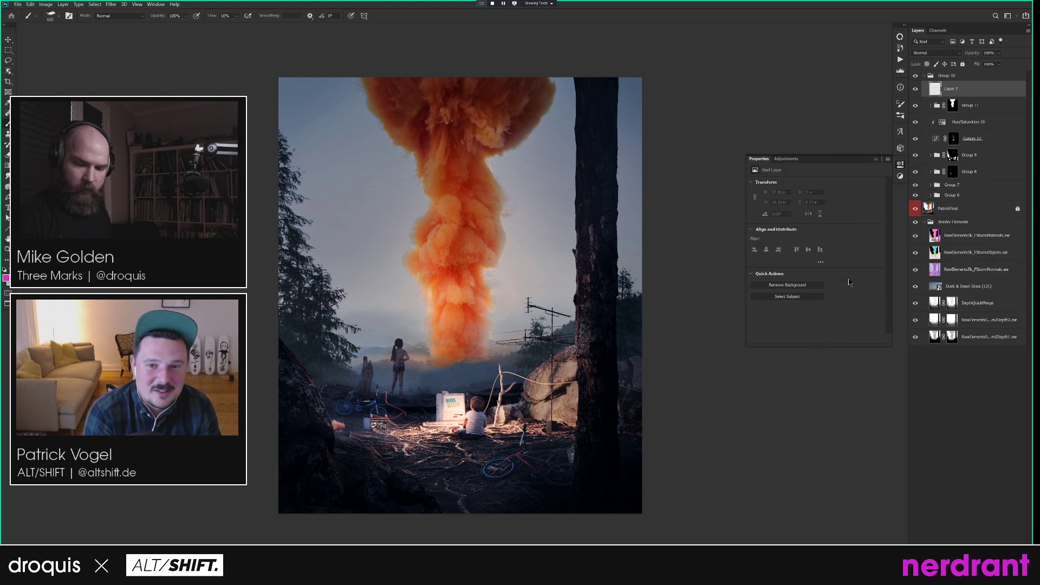
Paint faint haze on the new layer below the smoke column's base, using a color sampled from the misty background.
right_click(529, 325)
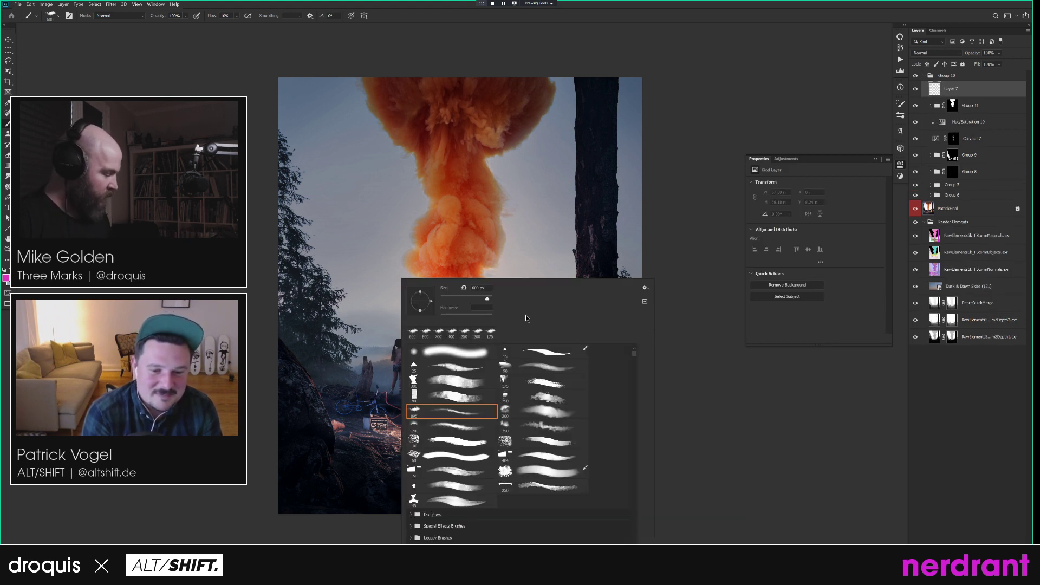
alt+click(376, 327)
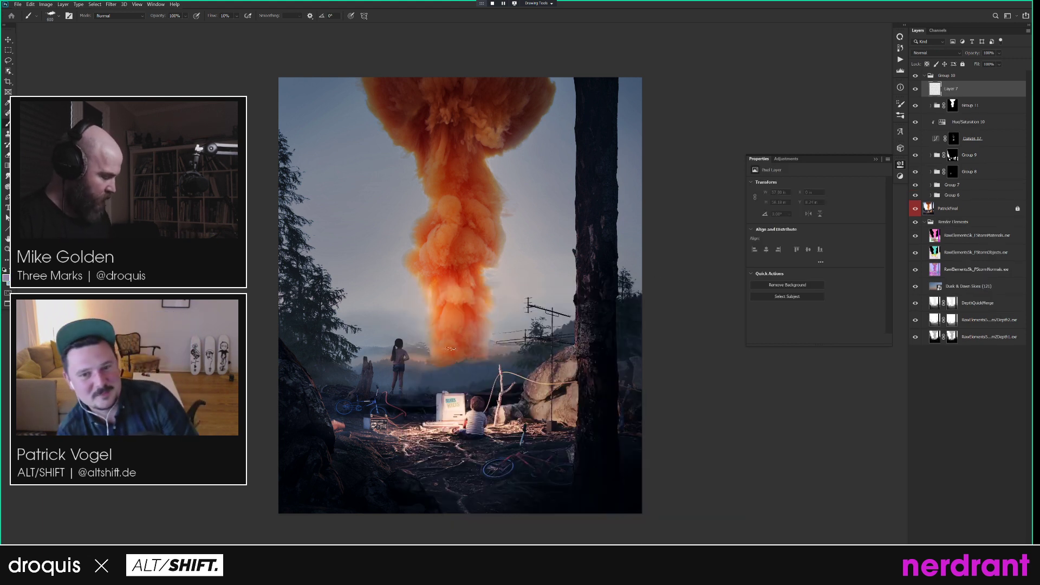
key(bracketleft)
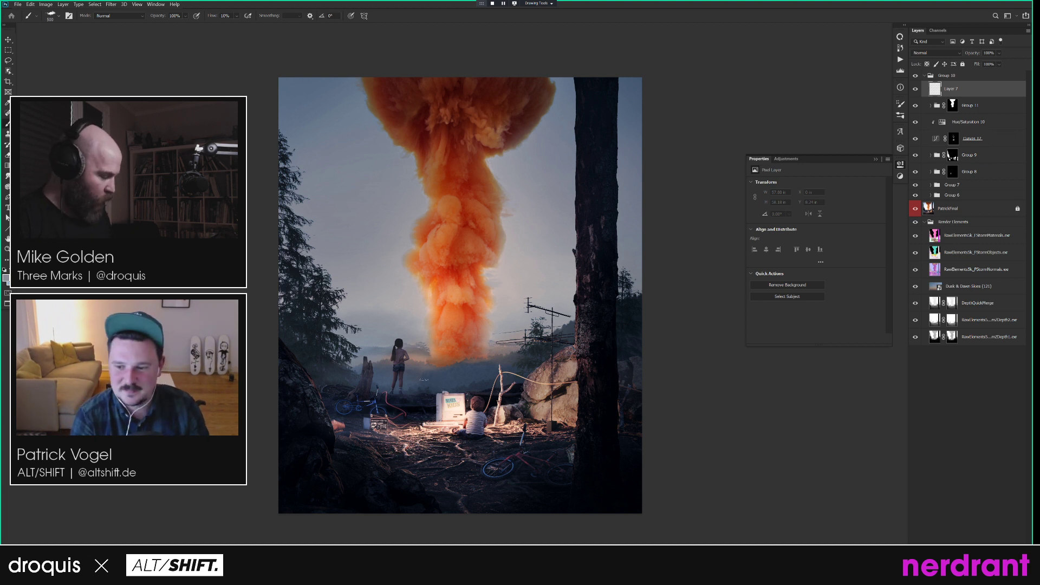
drag(424, 374, 427, 375)
key(bracketright)
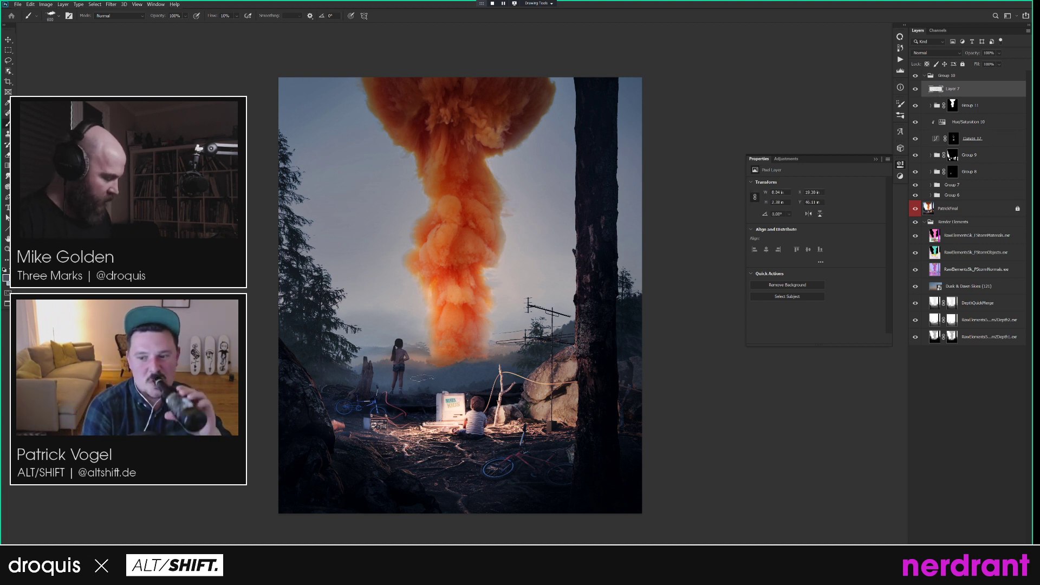
key(bracketleft)
key(bracketleft)
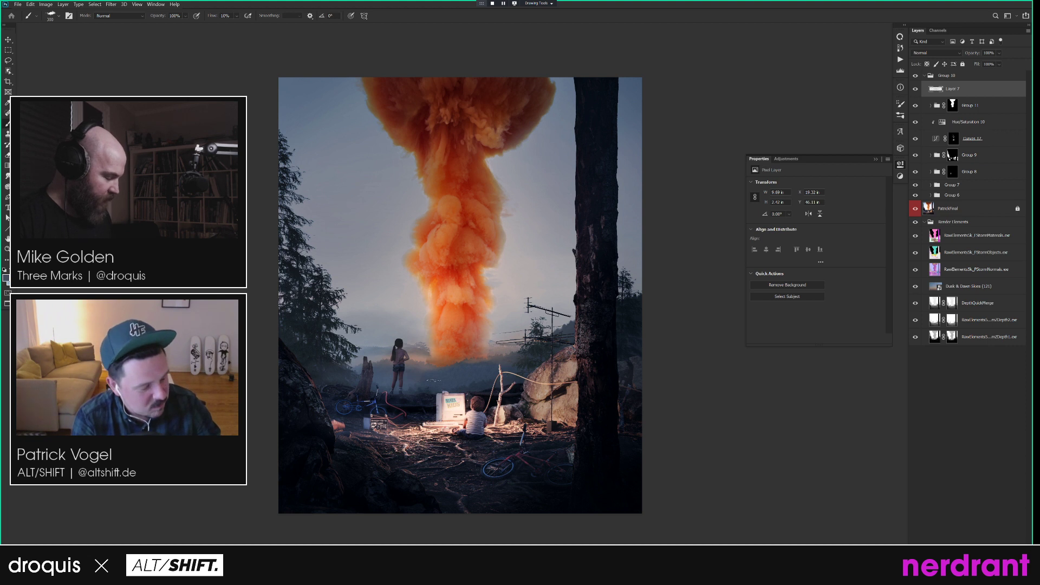
key(bracketright)
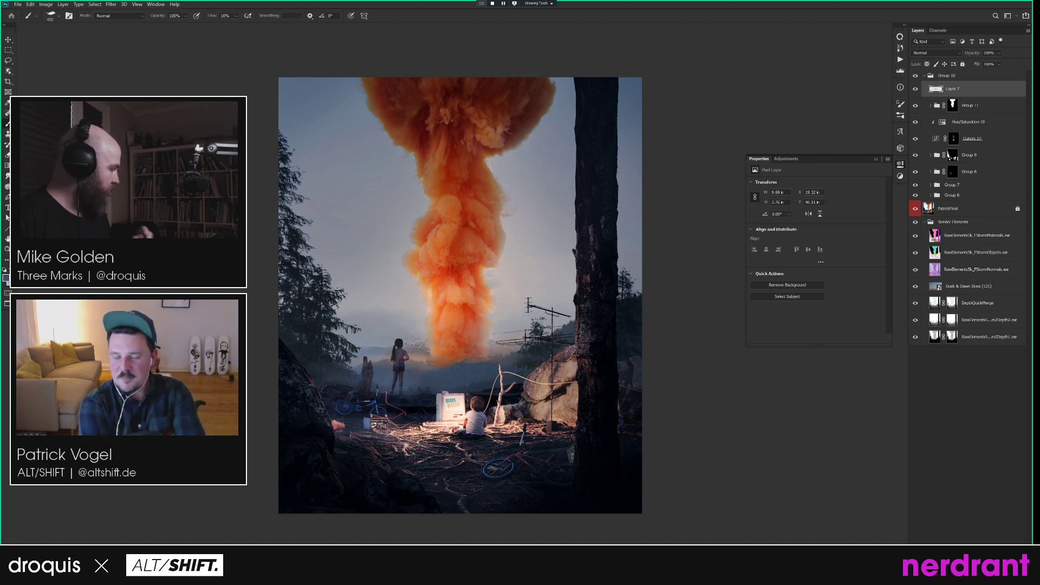
Set the brush flow to 100% and paint stronger haze across the base of the smoke column.
drag(212, 15, 302, 18)
key(bracketleft)
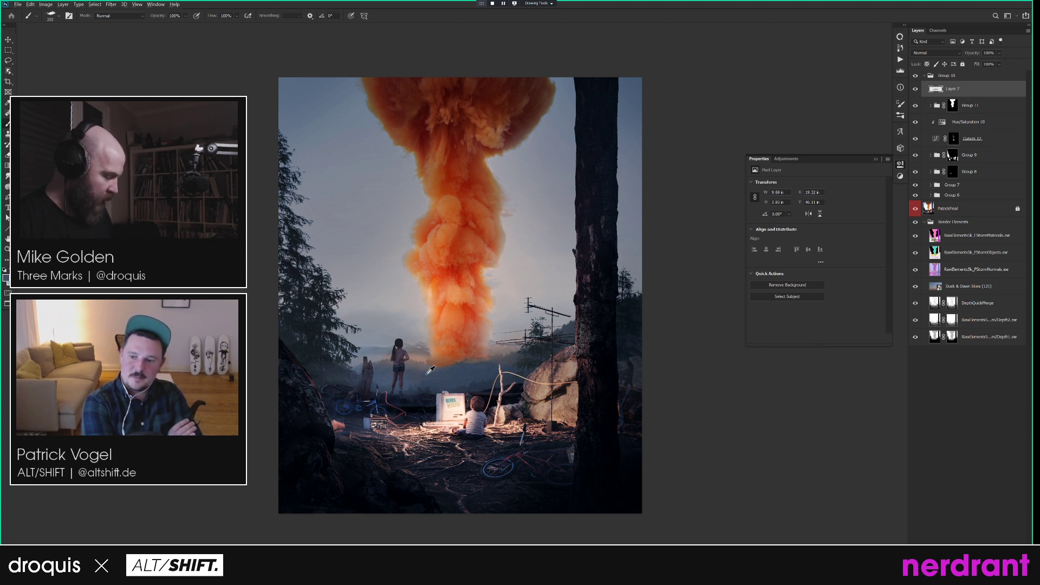
key(bracketright)
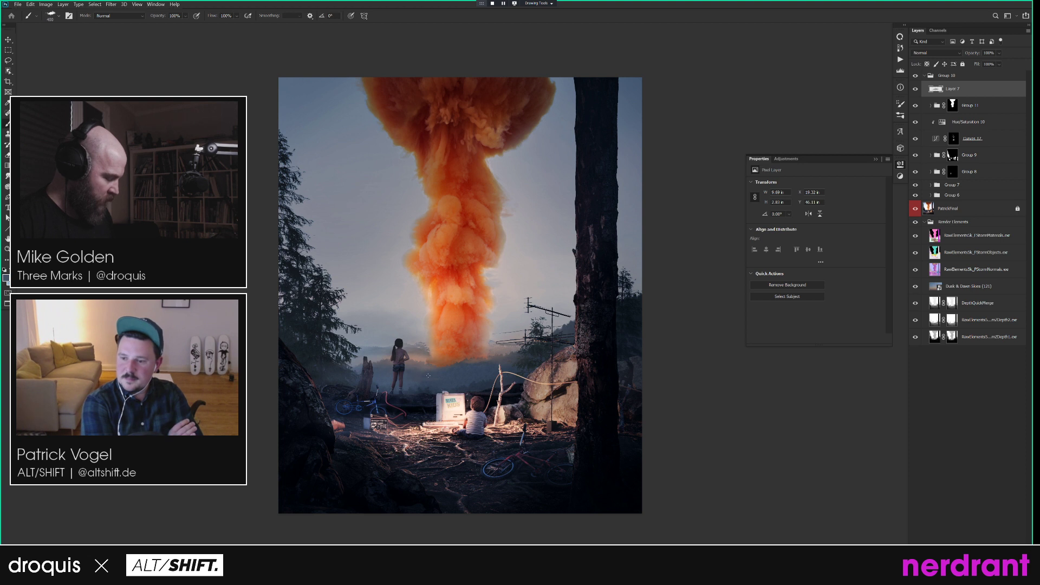
drag(425, 372, 454, 367)
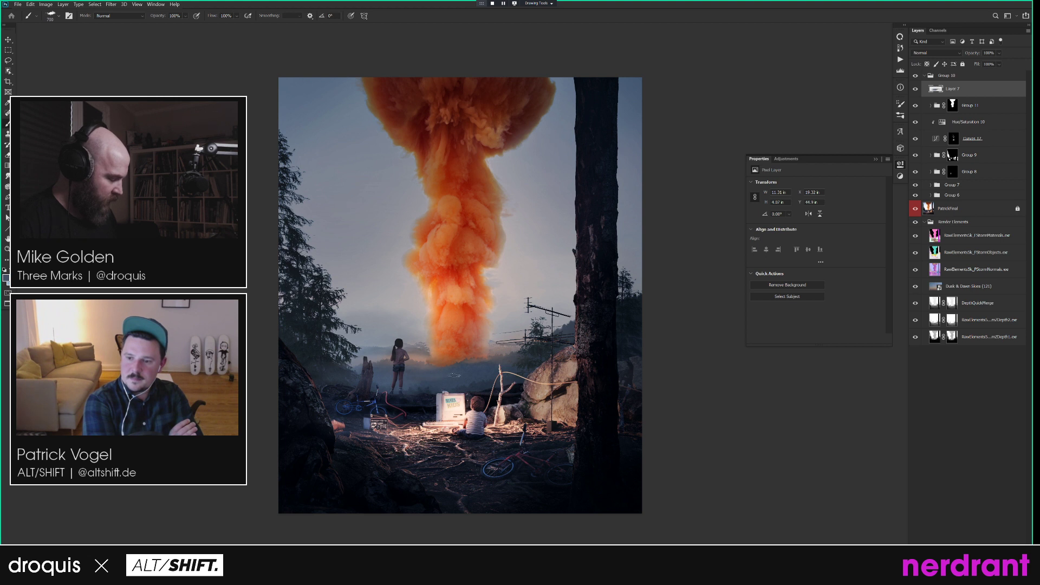
drag(475, 372, 455, 365)
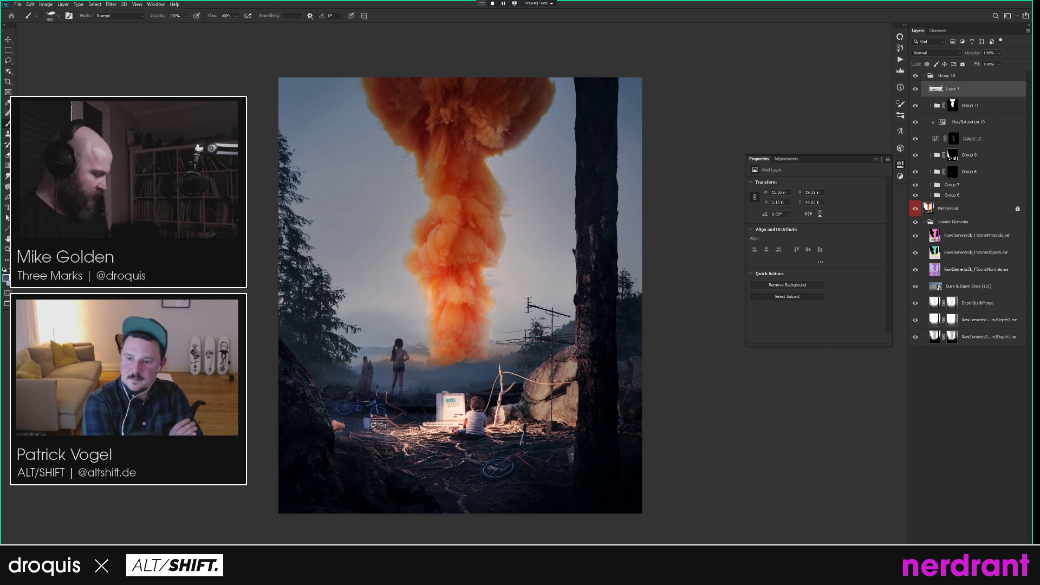
Refine the haze across the smoke column's base, using a smaller brush and colors sampled around the base.
alt+click(486, 364)
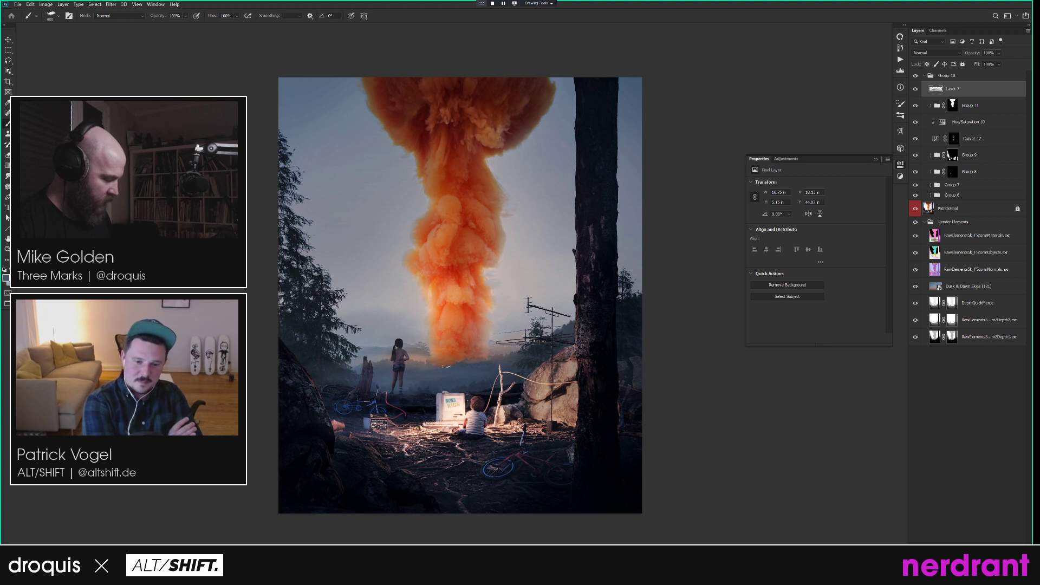
key(bracketleft)
key(bracketleft)
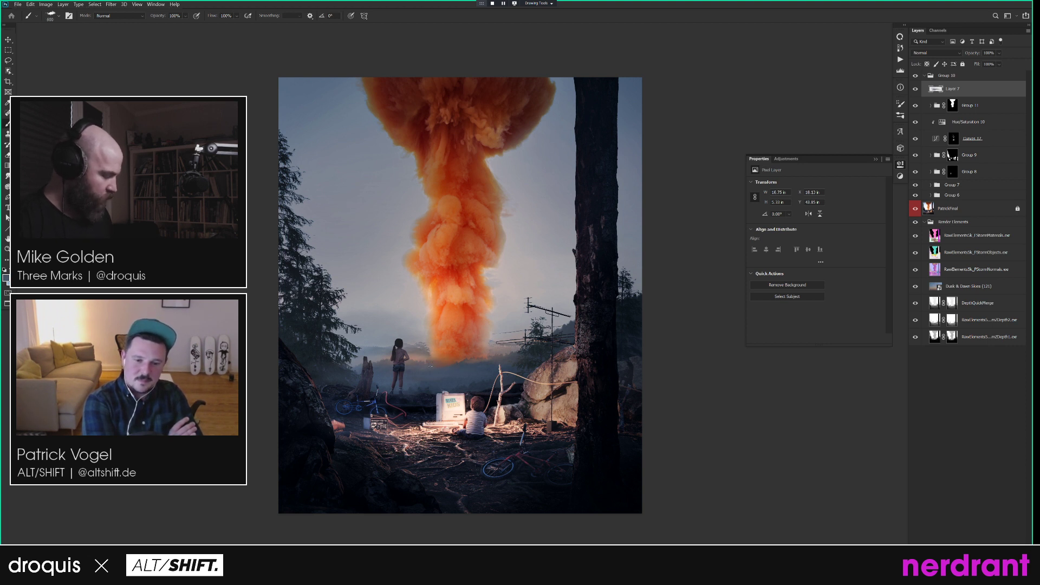
alt+click(425, 356)
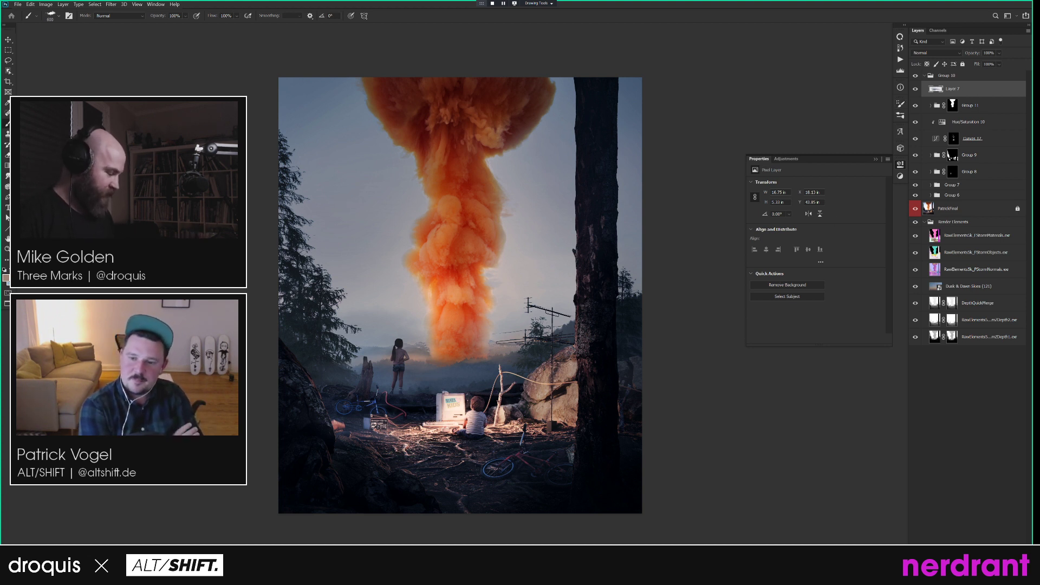
key(ctrl+space)
drag(485, 360, 516, 362)
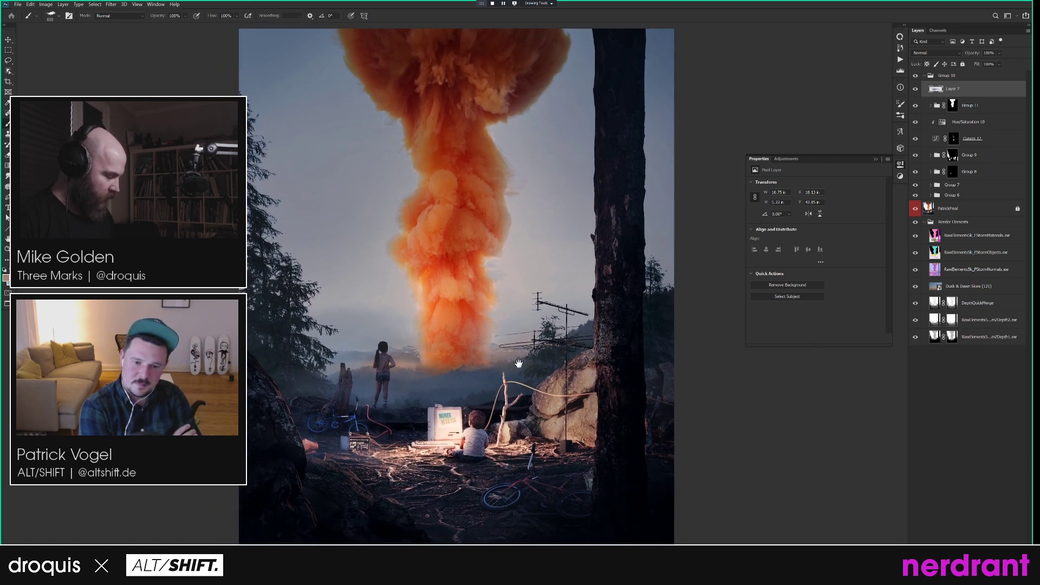
key(bracketleft)
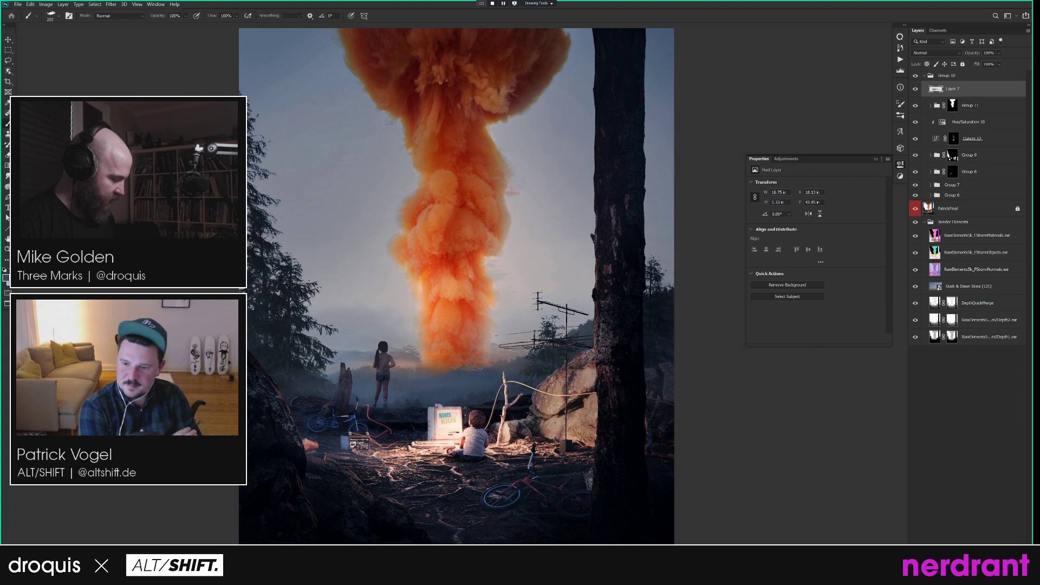
alt+click(449, 373)
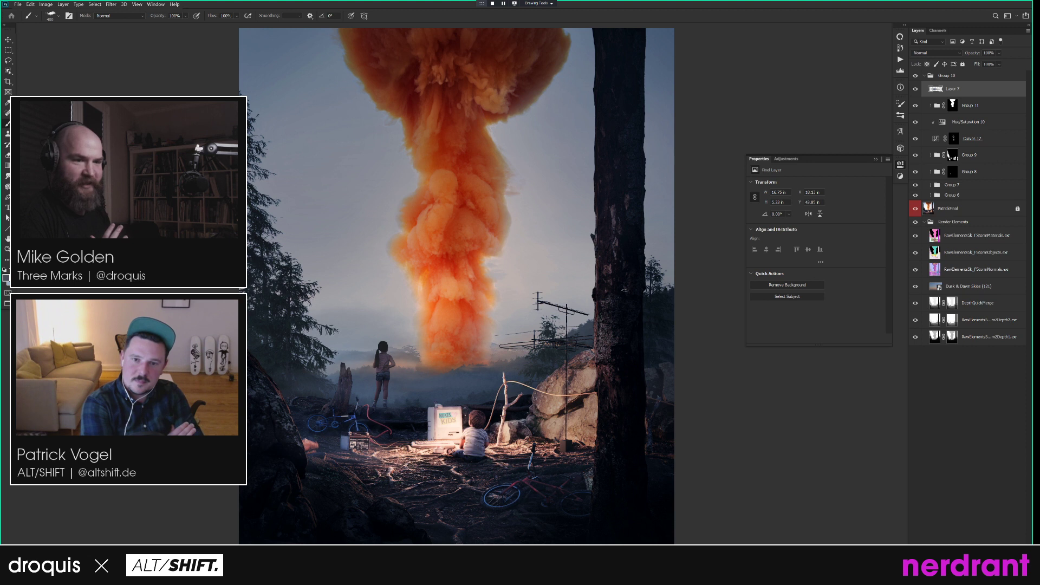
key(bracketleft)
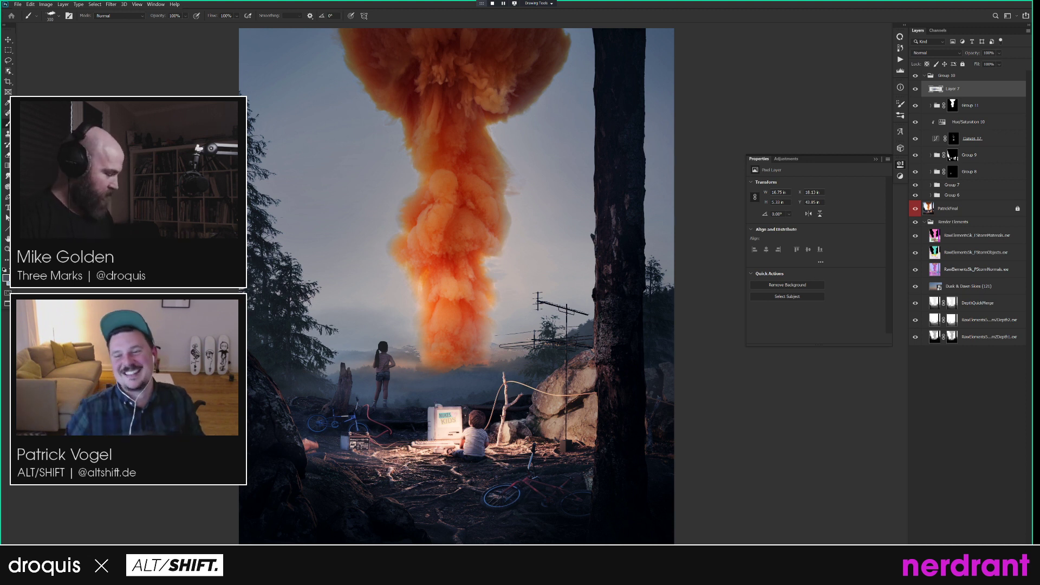
Add a new empty layer above the haze layer and choose a different textured brush preset.
key(ctrl+shift+alt+n)
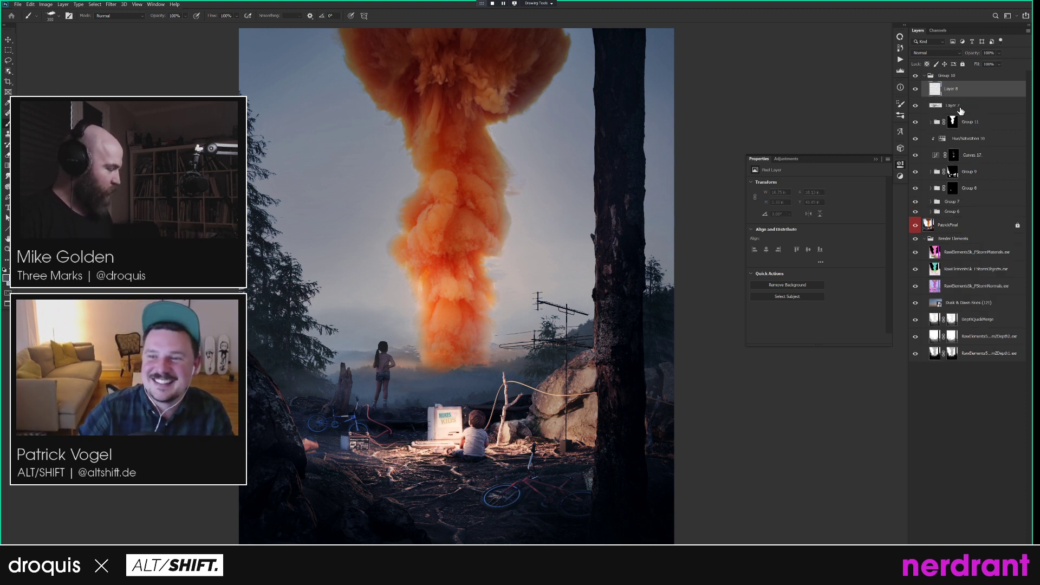
right_click(536, 273)
right_click(717, 376)
click(836, 426)
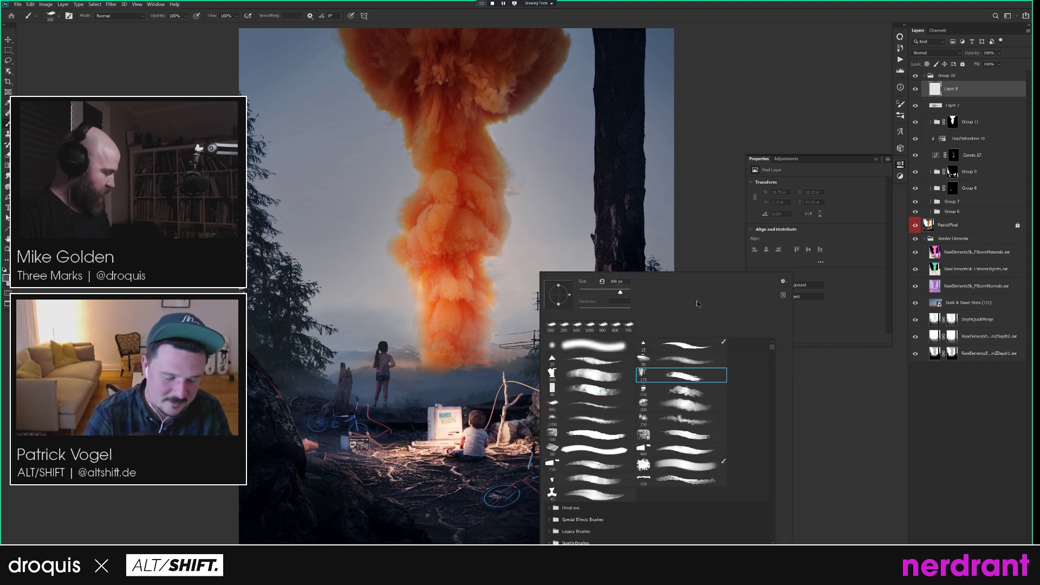
double_click(683, 407)
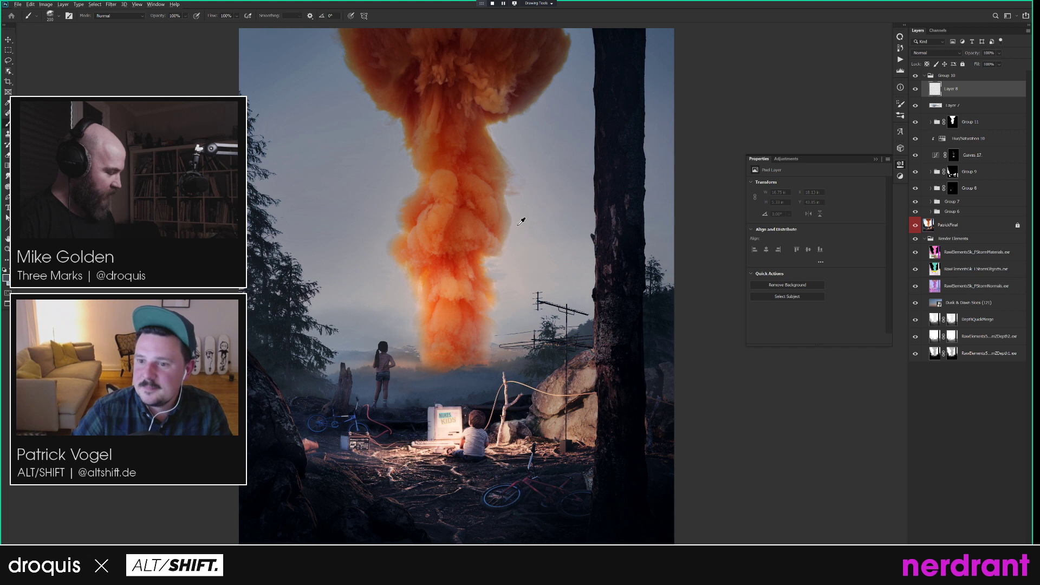
Paint textured sky color along the right edge of the smoke column's middle bulge, reducing the brush size.
key([)
key([)
drag(512, 219, 510, 228)
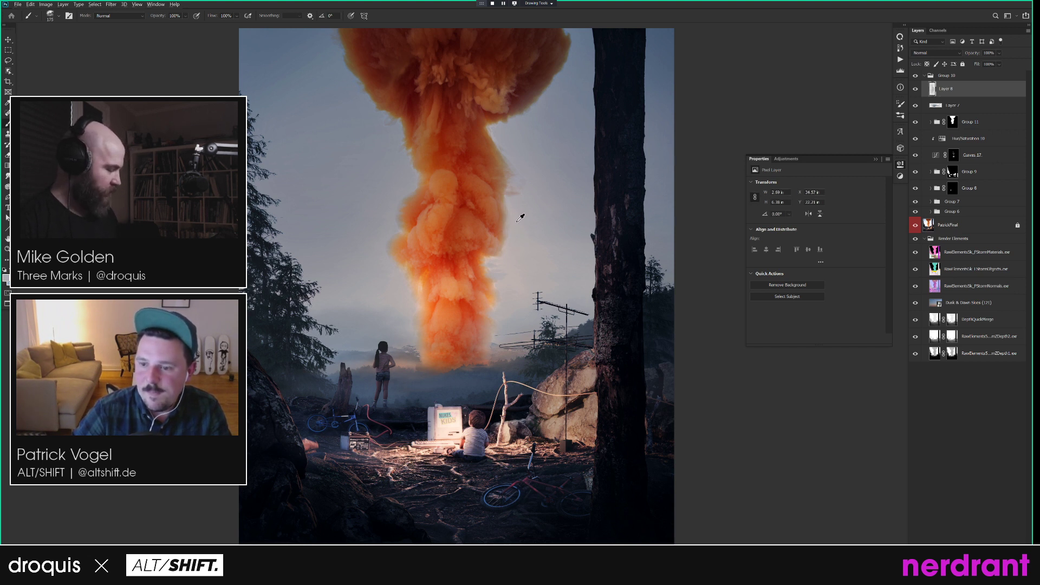
alt+click(502, 237)
key([)
drag(506, 222, 501, 230)
Break up the left edge of the smoke column's middle bulge with textured strokes in a sampled sky color.
alt+click(405, 213)
alt+click(399, 193)
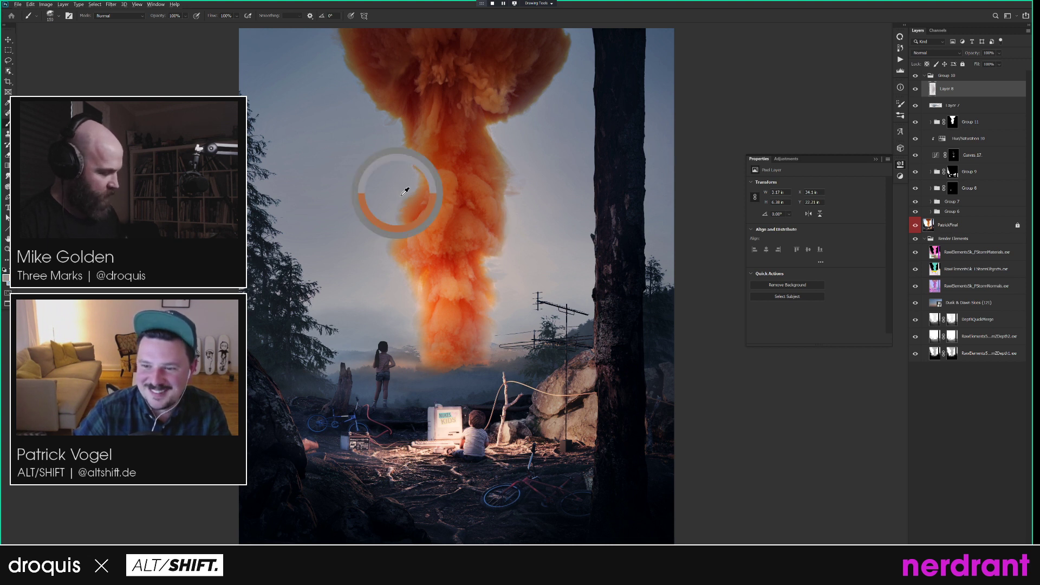
drag(403, 196, 396, 217)
key([)
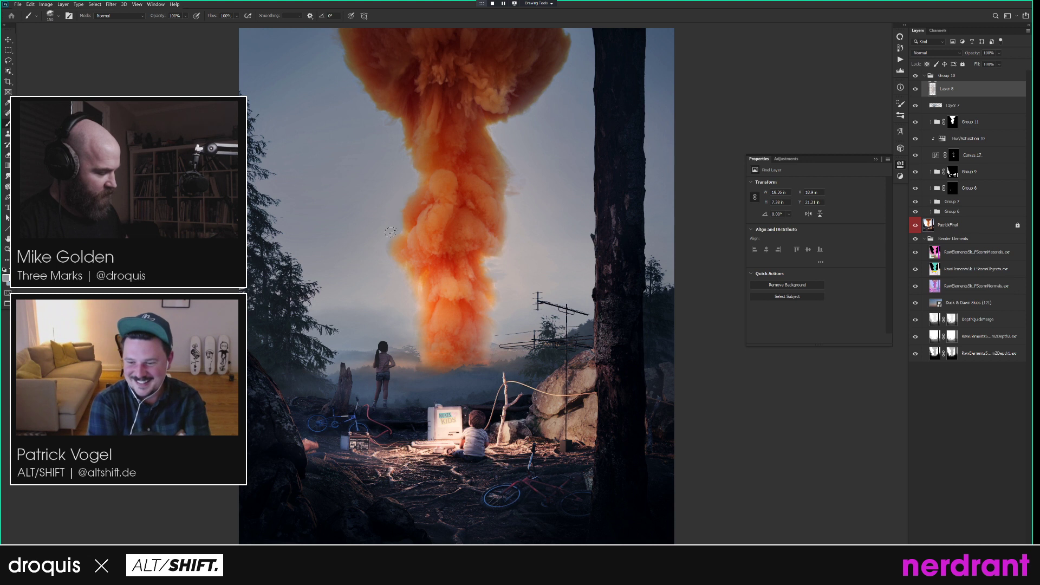
drag(386, 249, 402, 262)
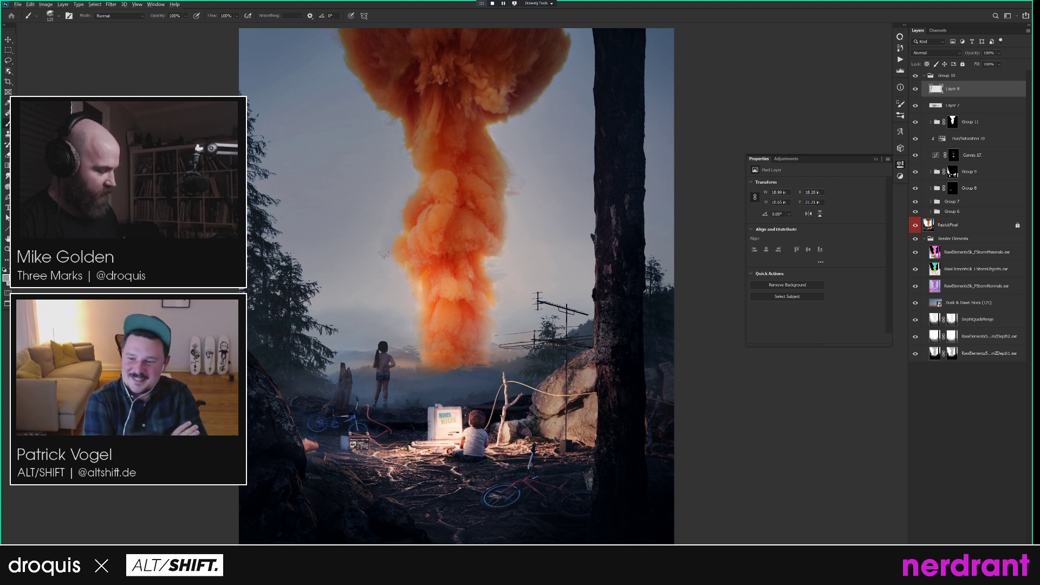
Sample the sky left of the column and paint over the underside of the left bulge with a larger brush.
alt+click(378, 272)
key(alt+s)
key(Escape)
key(])
key(])
drag(383, 270, 398, 260)
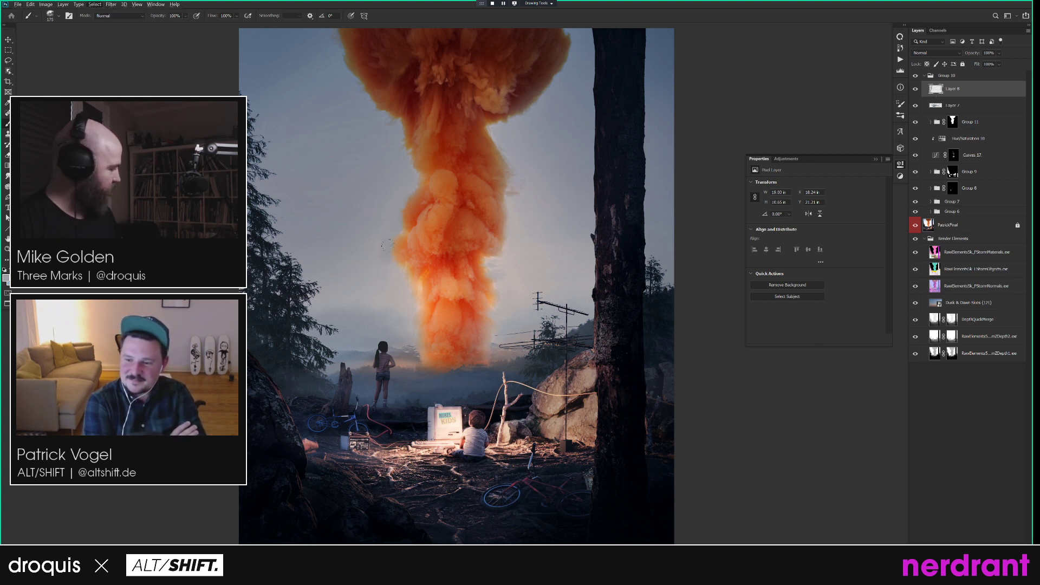
drag(386, 247, 379, 238)
Paint over the left notch above the column's middle bulge with a smaller brush, and sample the adjacent smoke color.
key(])
key(])
key(bracketleft)
key(bracketleft)
key(bracketleft)
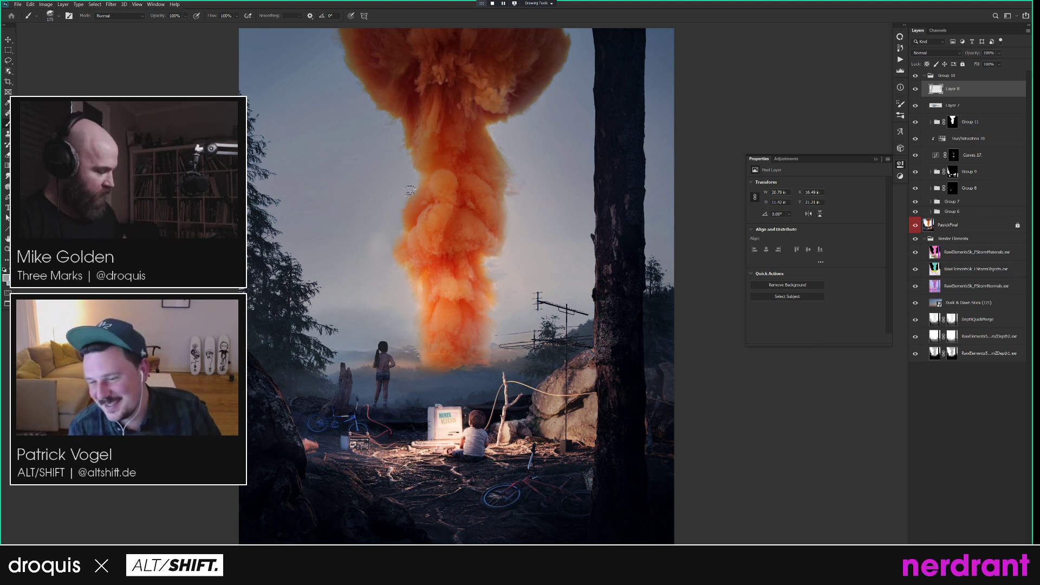
drag(410, 191, 406, 188)
alt+click(416, 200)
key(bracketleft)
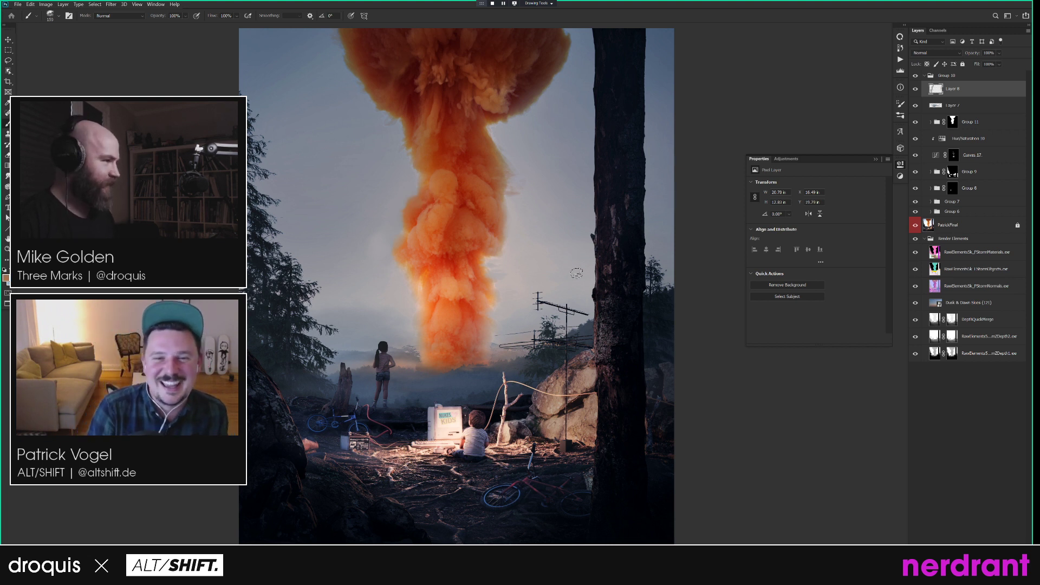
Soften the smoke's right edge below the mushroom cap with sampled sky color, setting the brush flow to 10%.
alt+click(532, 194)
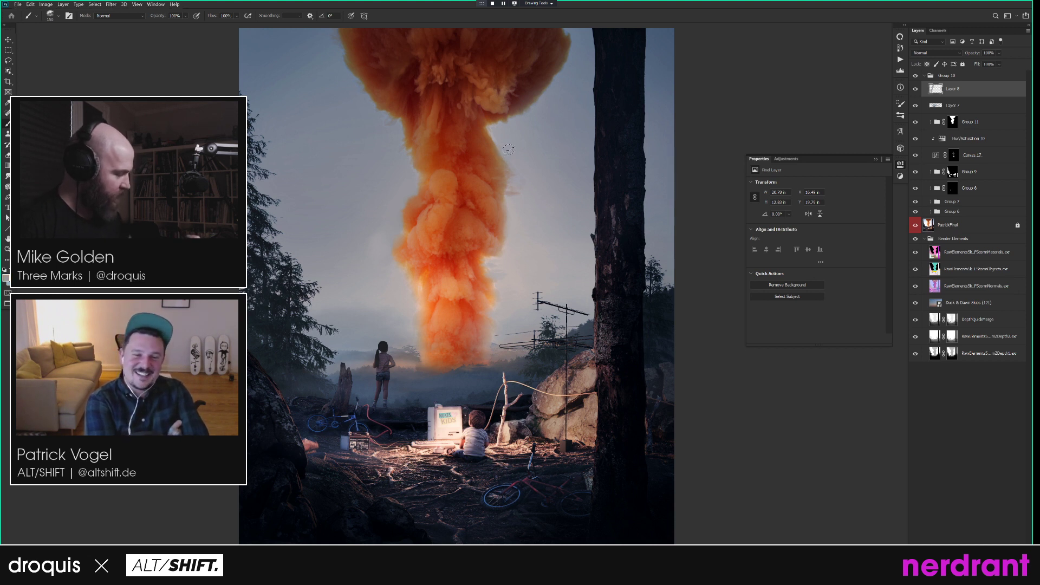
drag(493, 127, 498, 137)
alt+click(491, 135)
key(bracketright)
key(shift+1)
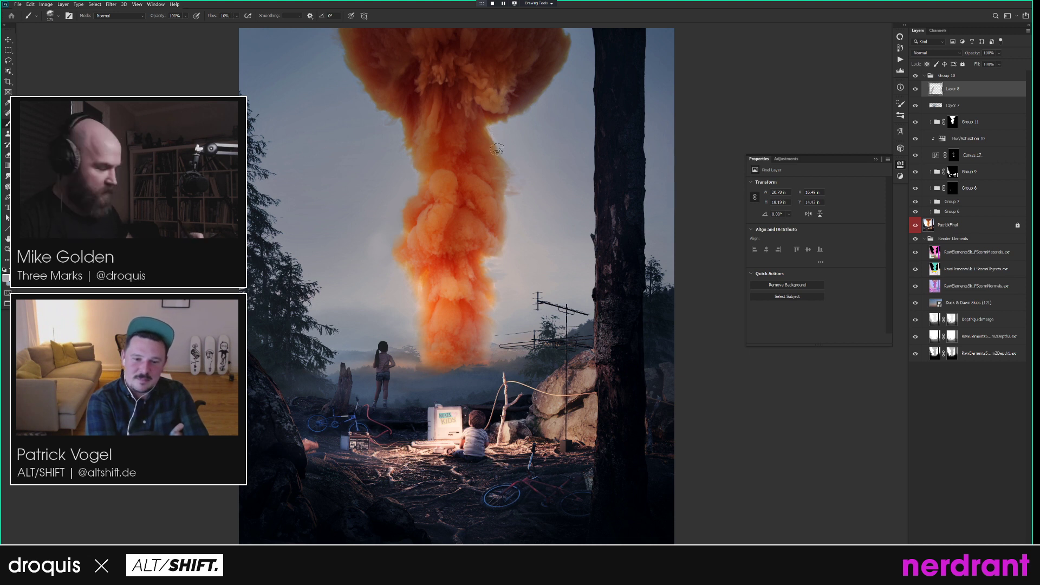
drag(485, 132, 503, 114)
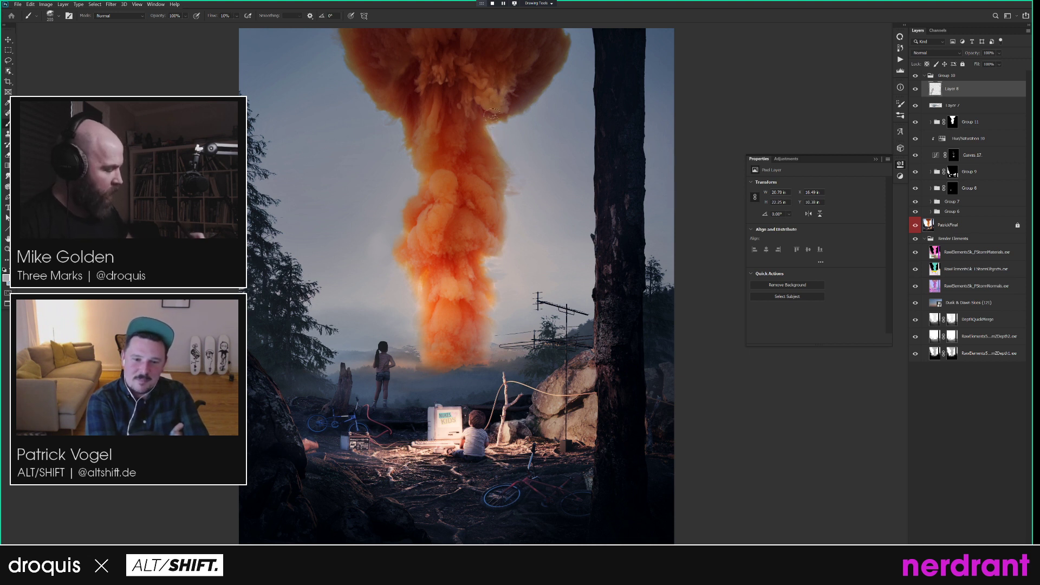
Enlarge the brush and paint faint sky haze along both sides of the lower smoke column.
key(bracketright)
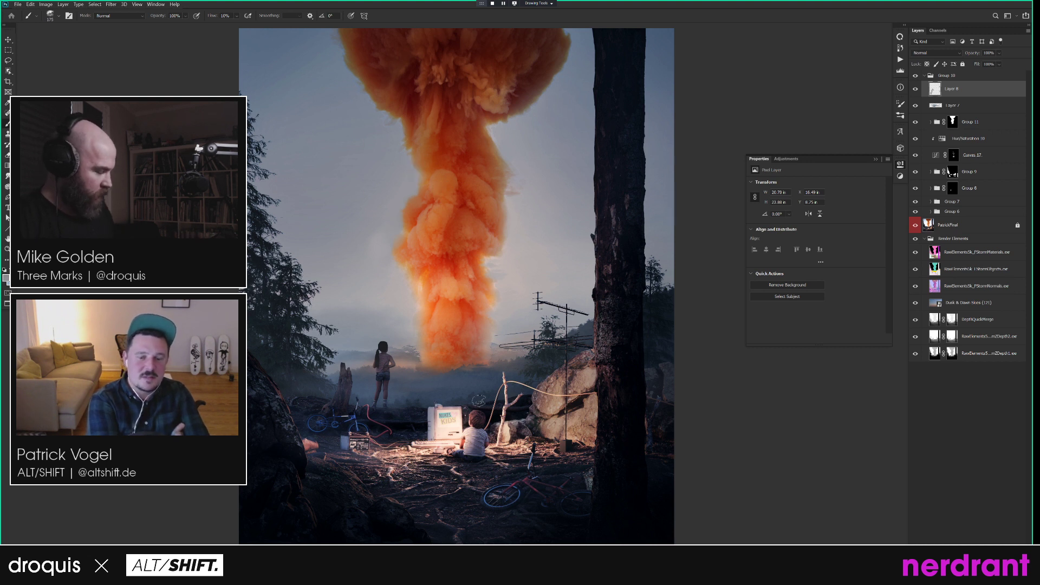
key(bracketright)
drag(378, 289, 413, 308)
key(bracketright)
drag(514, 306, 519, 332)
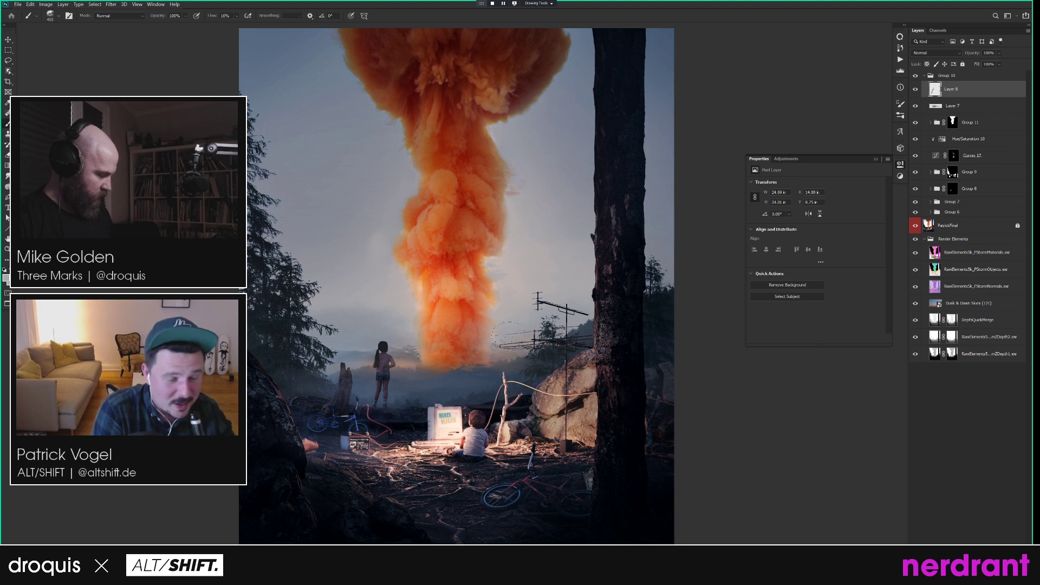
Sample the color beside the column's lower-right edge and blend the right side of its base with a much smaller brush.
alt+click(495, 357)
key(bracketleft)
key(bracketleft)
key(bracketleft)
key(bracketleft)
key(bracketleft)
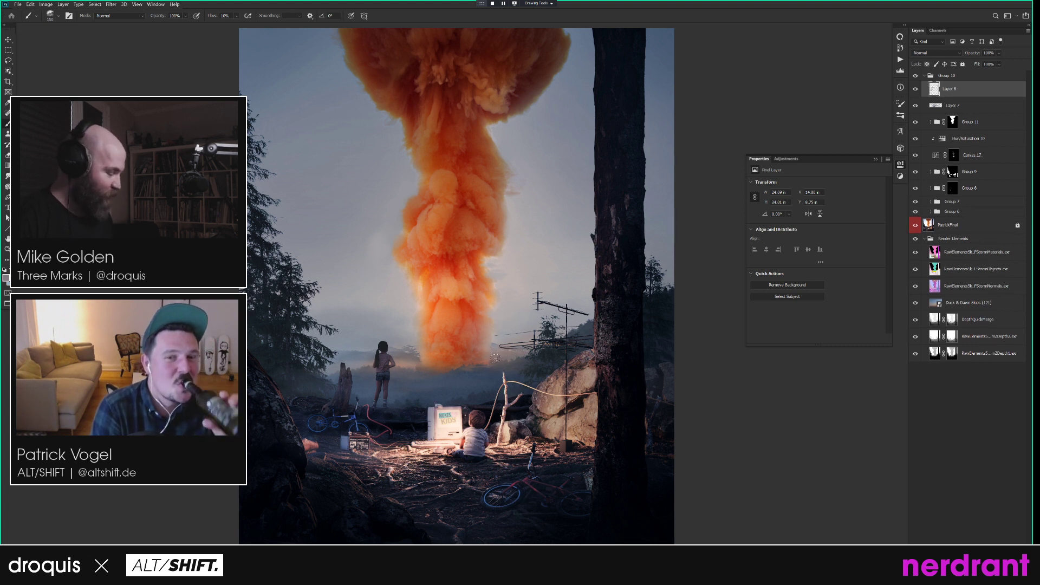
key(bracketleft)
key(bracketleft)
key(bracketleft)
key(bracketleft)
key(bracketleft)
key(bracketleft)
key(bracketleft)
drag(489, 357, 466, 371)
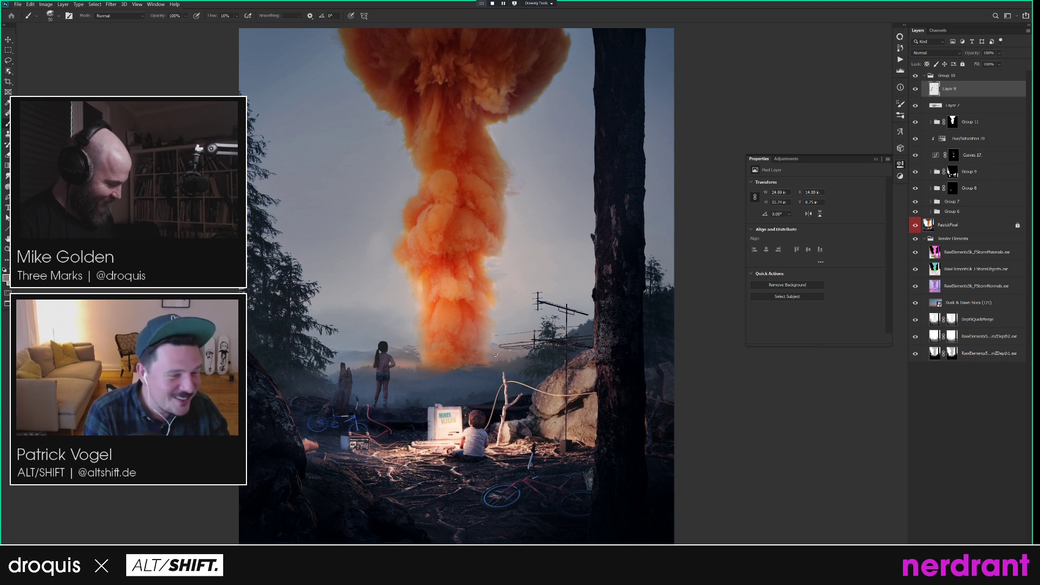
Blend the bottom and left side of the smoke column's base with small strokes in colors sampled there.
alt+click(441, 367)
click(439, 370)
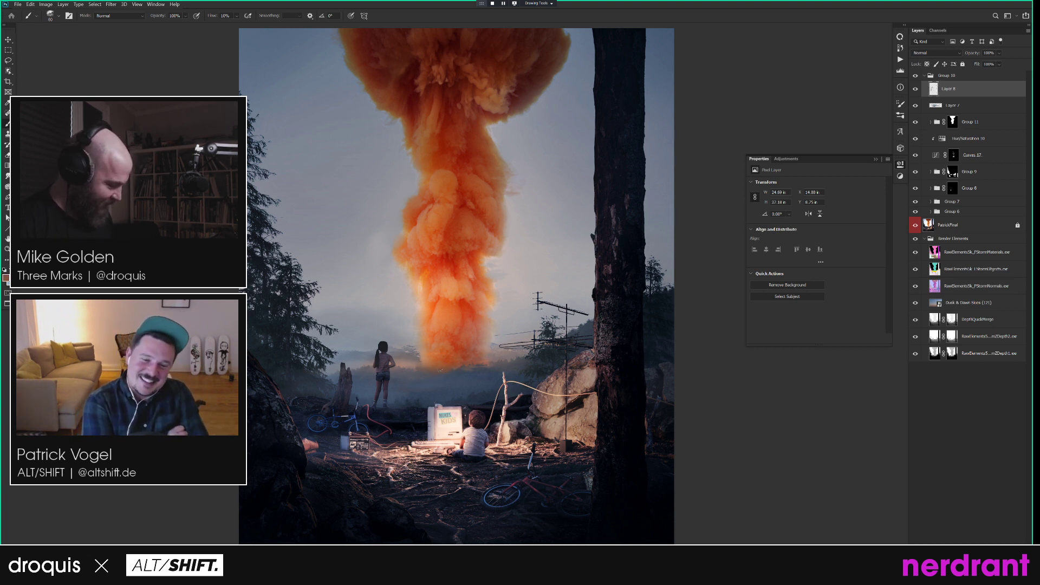
alt+click(425, 364)
alt+click(413, 366)
key(bracketright)
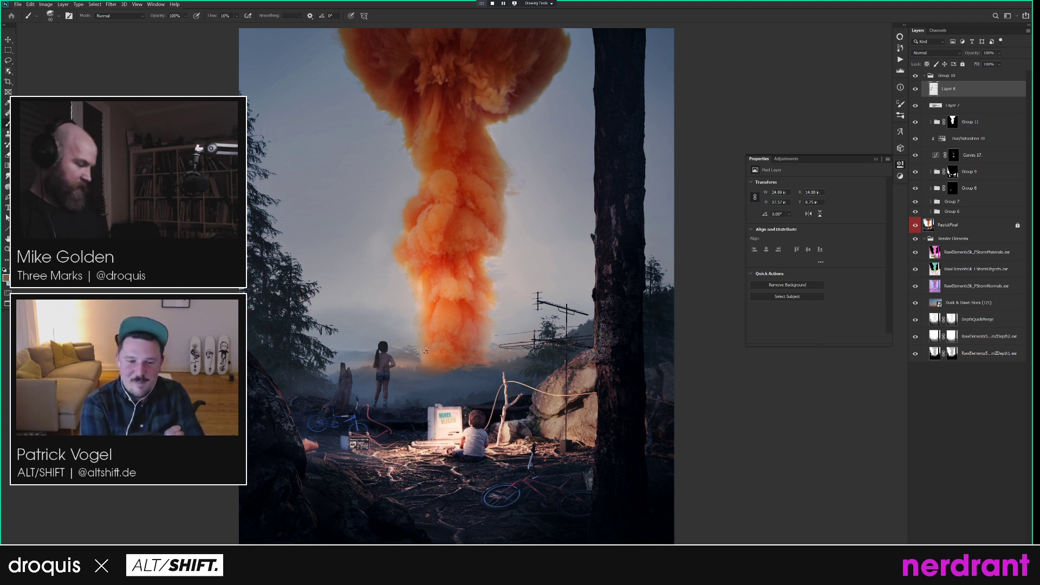
Touch up the smoke column's side edges and upper-left neck with sampled colors, gradually enlarging the textured brush.
drag(598, 361, 599, 364)
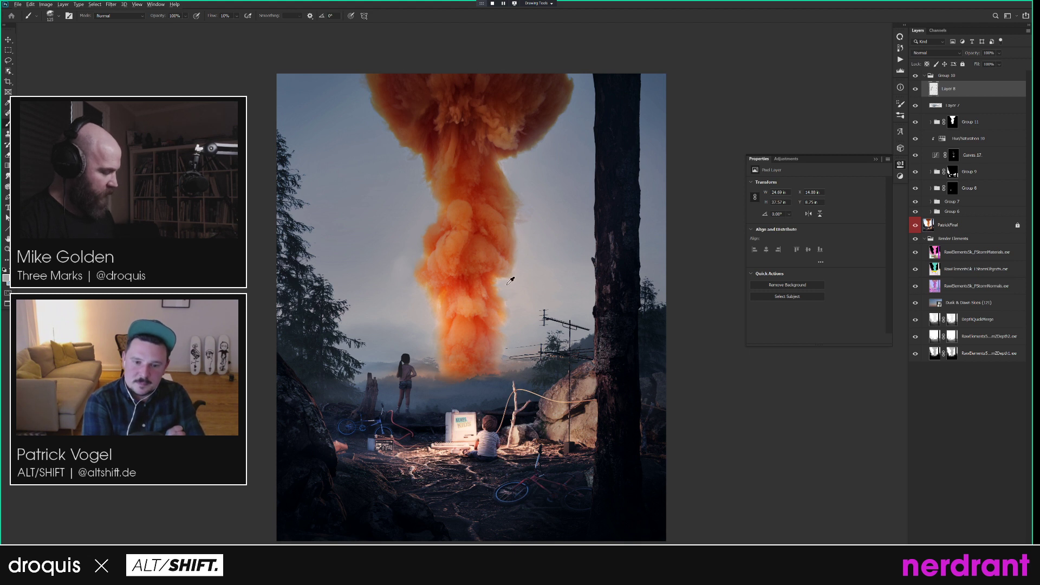
alt+click(502, 283)
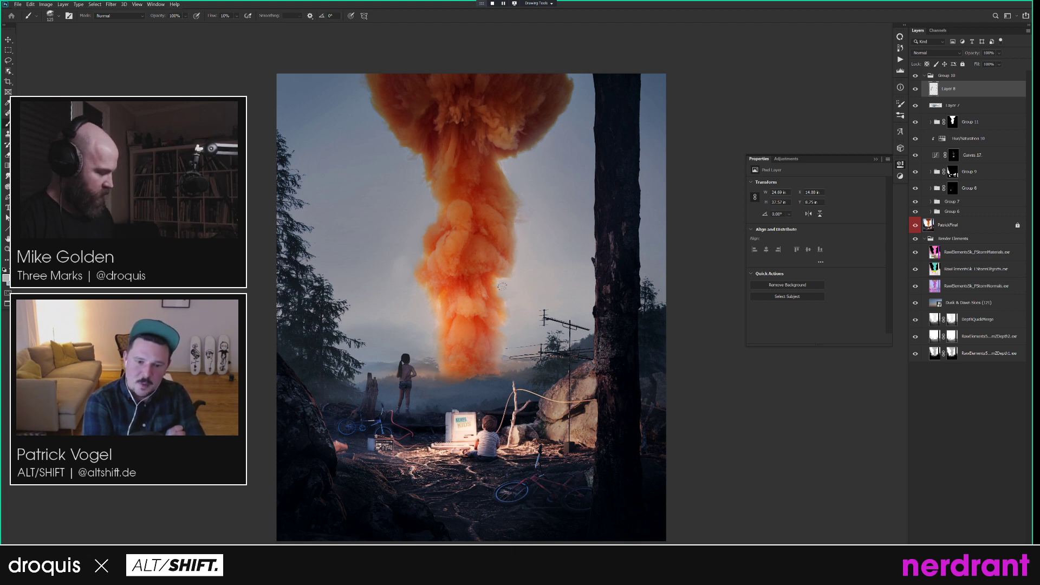
key(bracketright)
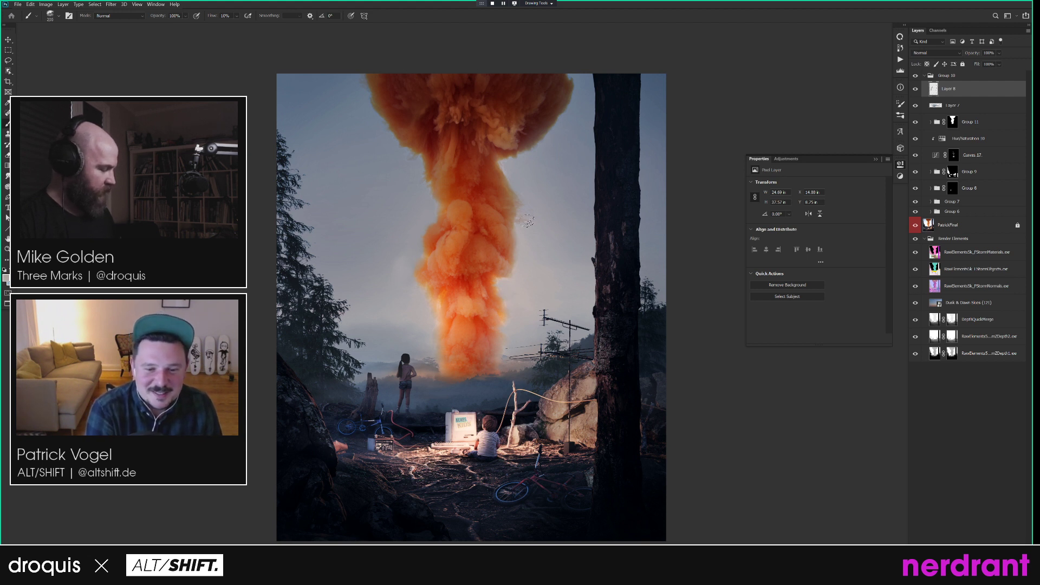
key(bracketright)
key(bracketright)
key(bracketright)
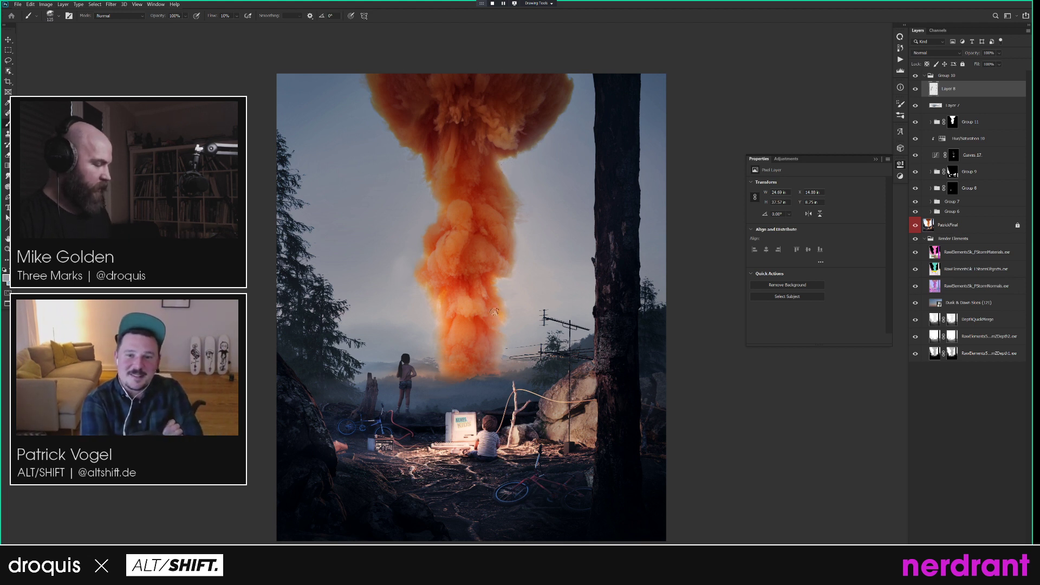
alt+click(422, 165)
key(bracketright)
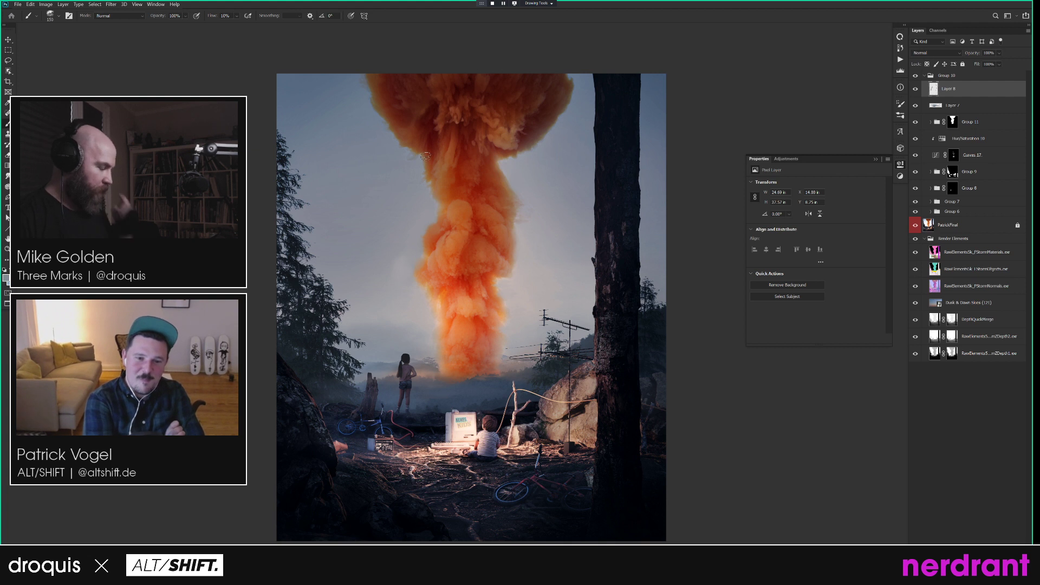
alt+click(520, 309)
key(bracketright)
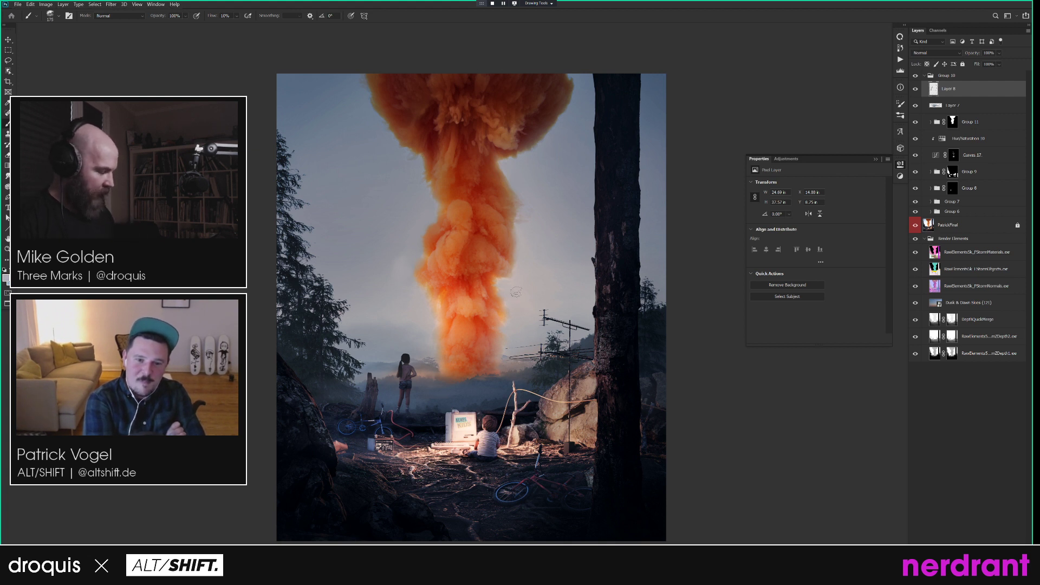
key(bracketright)
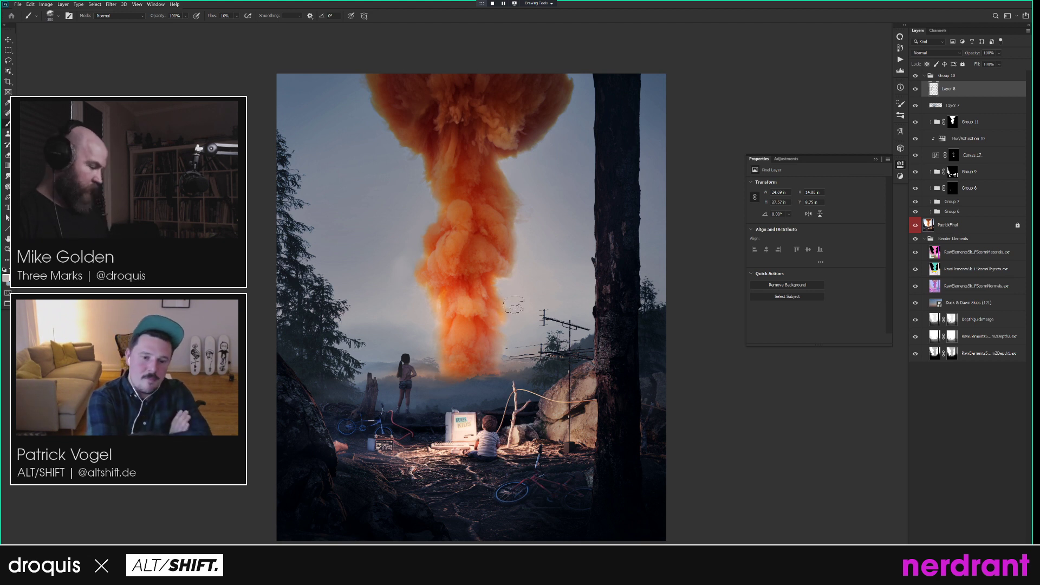
Toggle the two painted layers and the smoke group off and back on to compare the smoke before and after.
drag(916, 88, 921, 121)
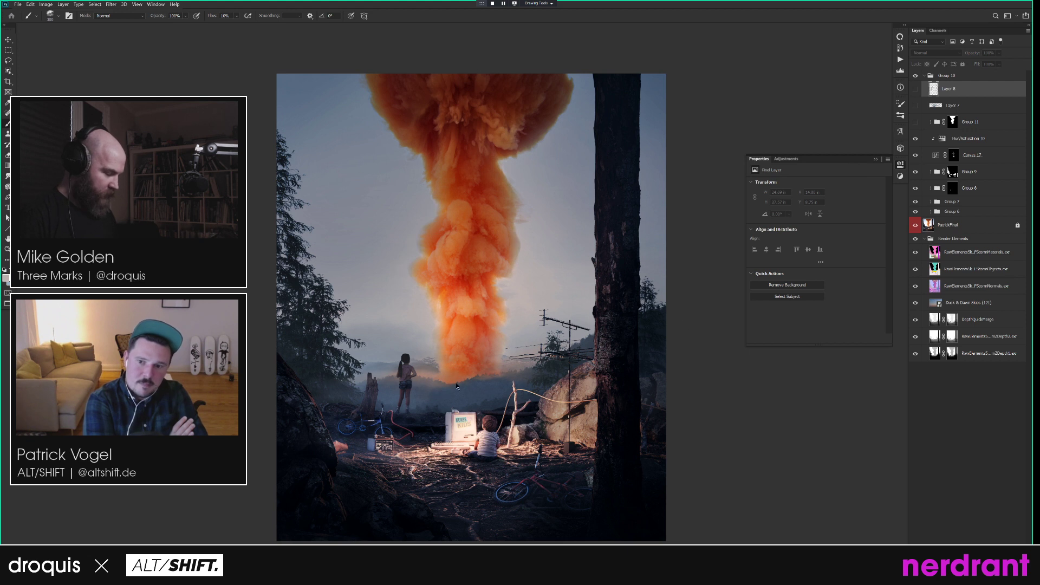
drag(915, 88, 915, 122)
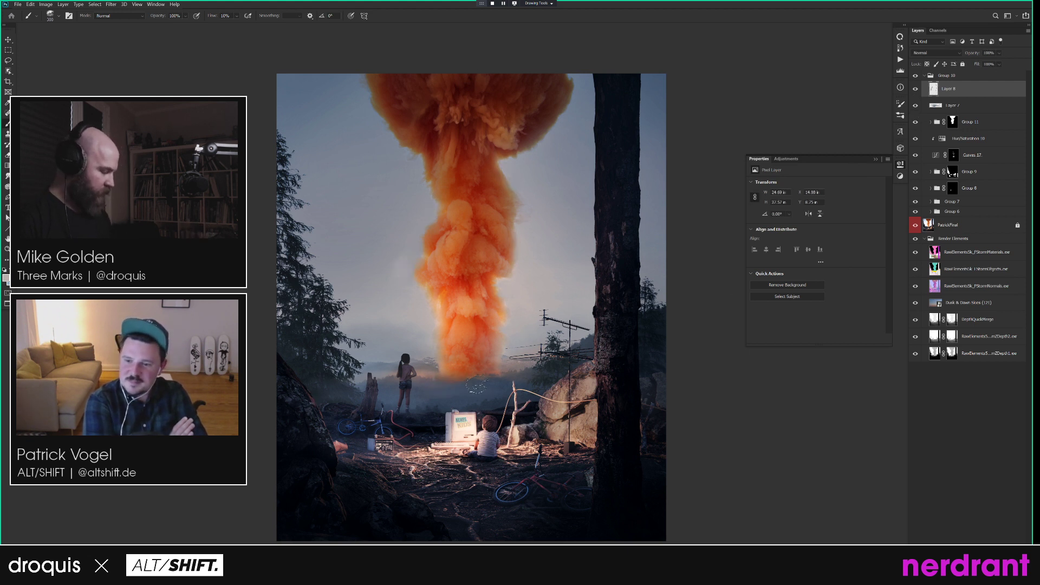
Preview the composite in grayscale, collapse Group 10 and toggle its visibility repeatedly to compare the tonal values before and after.
scroll(555, 431, down, 1)
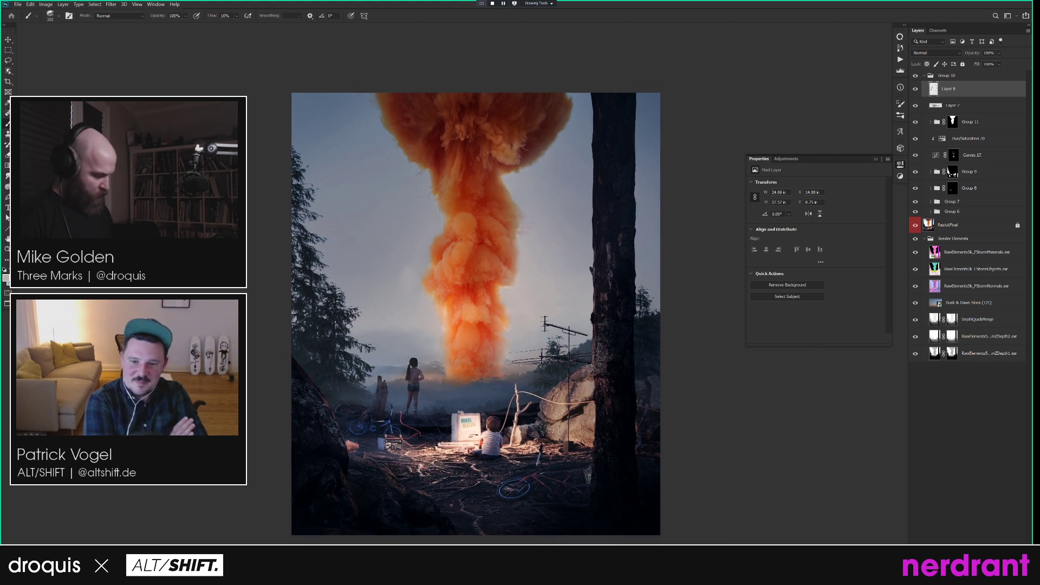
key(ctrl+y)
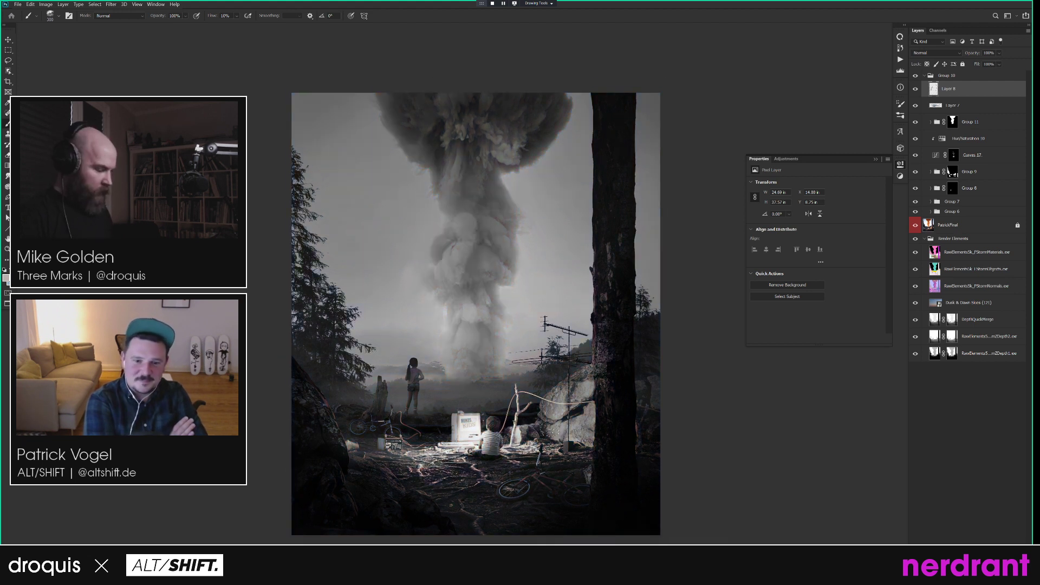
click(924, 77)
click(916, 76)
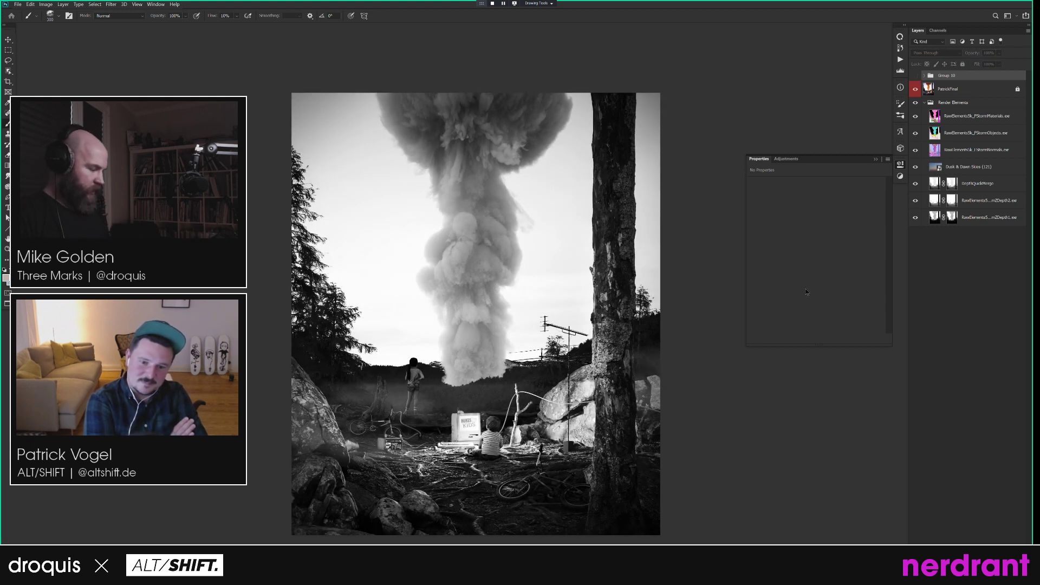
click(915, 77)
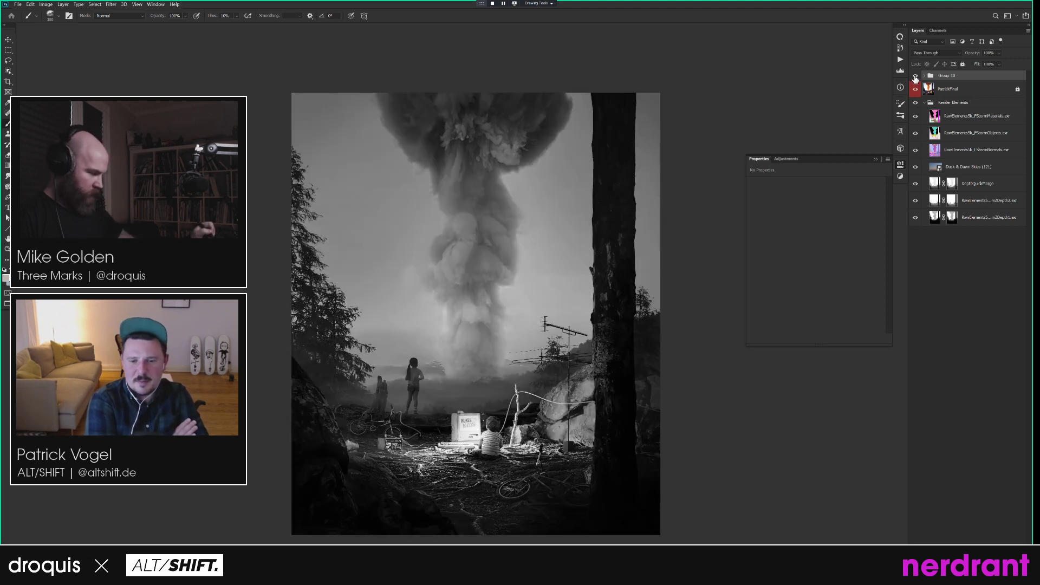
click(915, 76)
click(915, 76)
click(915, 76)
click(916, 76)
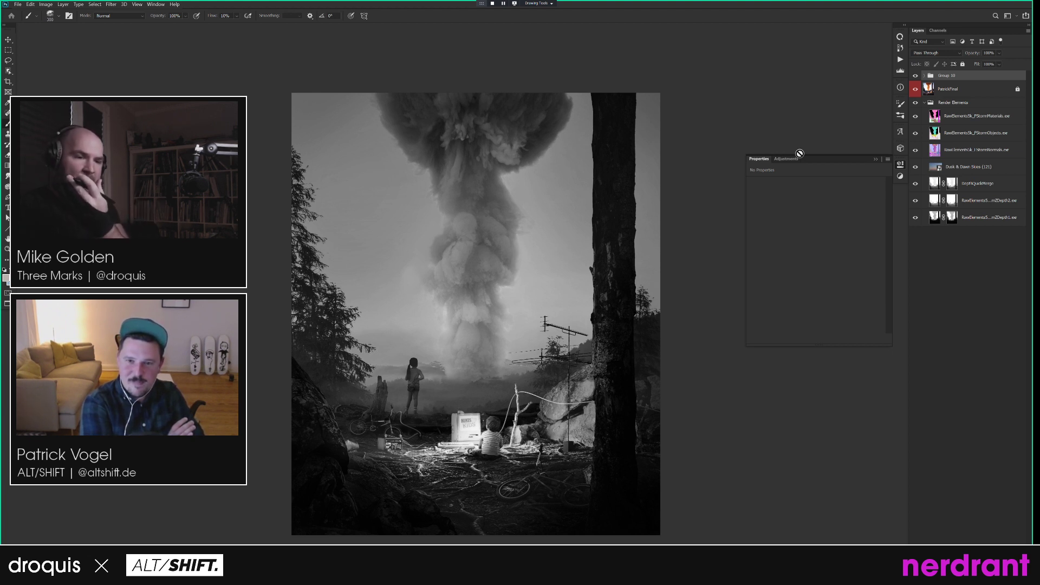
Return to the color view and toggle Group 10 off and on to compare the overall color grade.
click(915, 76)
click(915, 76)
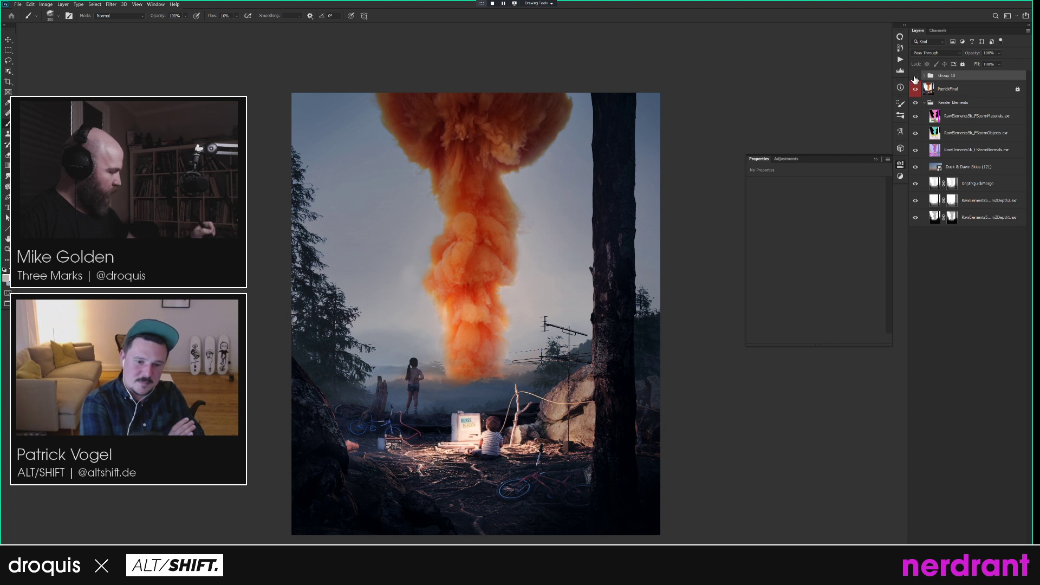
click(915, 77)
click(916, 77)
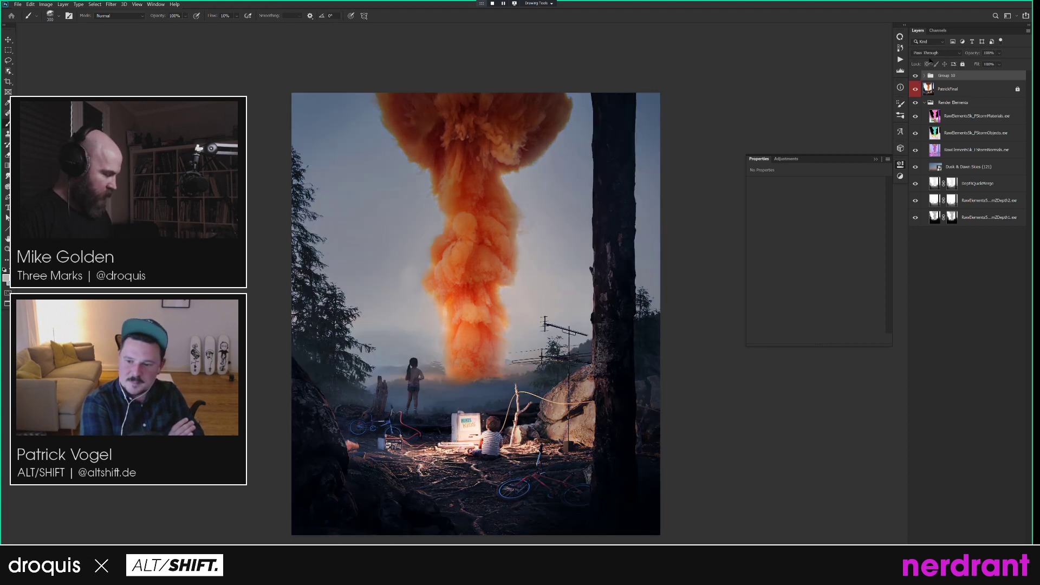
click(916, 76)
click(915, 77)
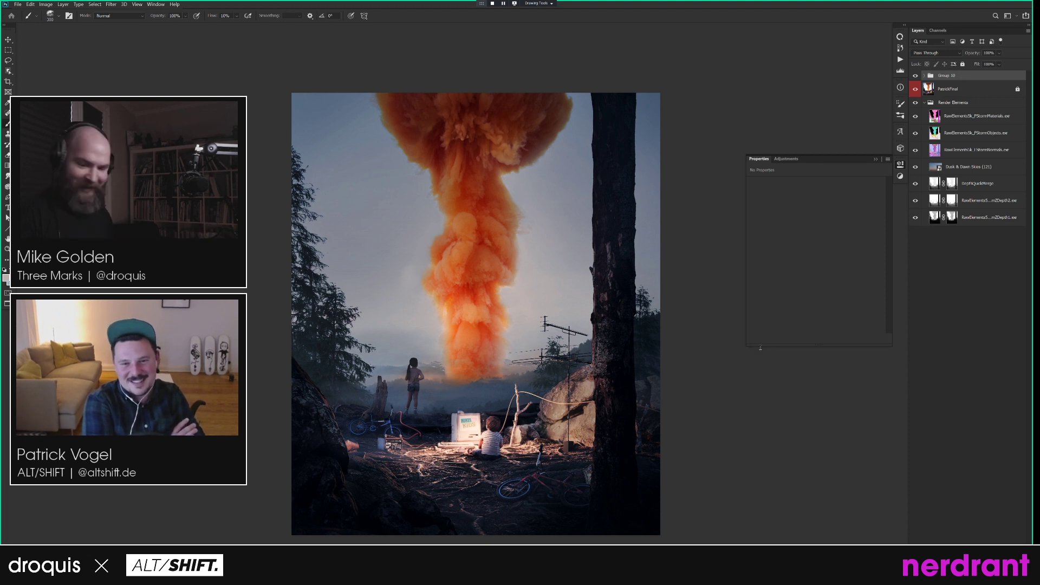
Add a Hue/Saturation adjustment above Group 10 and reduce the saturation of the Blues to about -34.
key(ctrl+u)
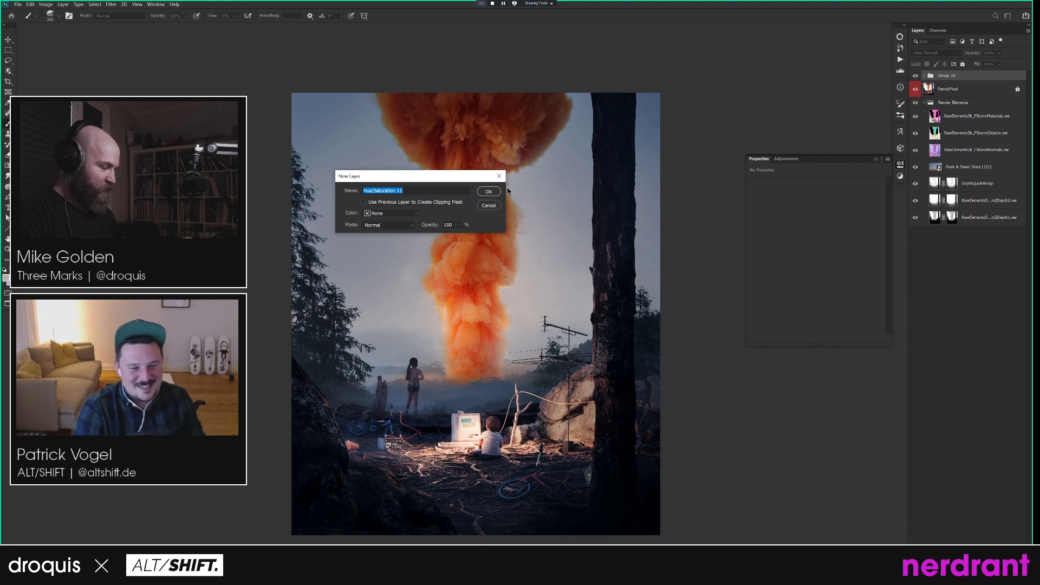
click(490, 190)
click(605, 131)
drag(605, 131, 254, 234)
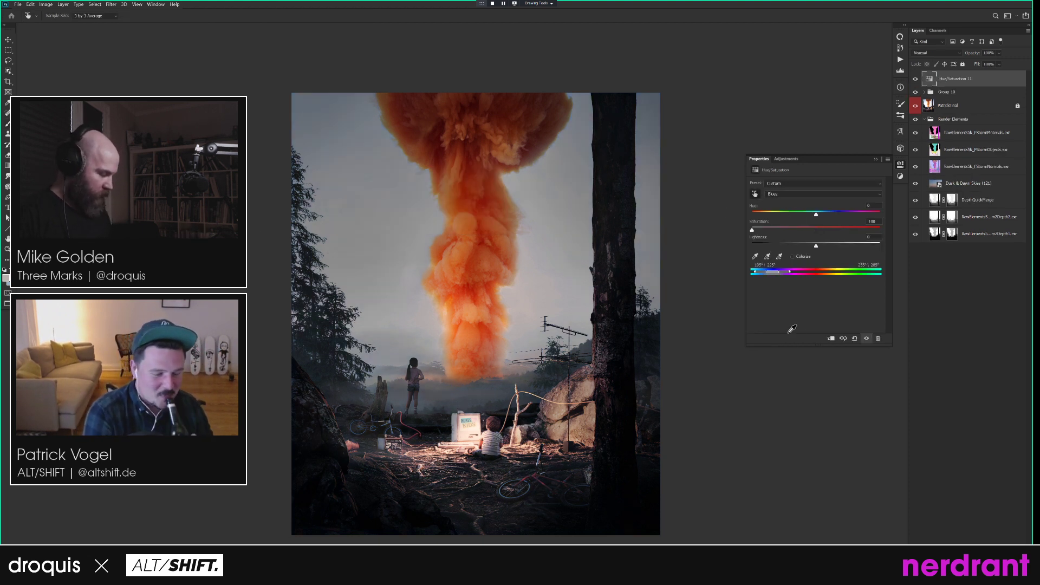
click(771, 230)
click(776, 230)
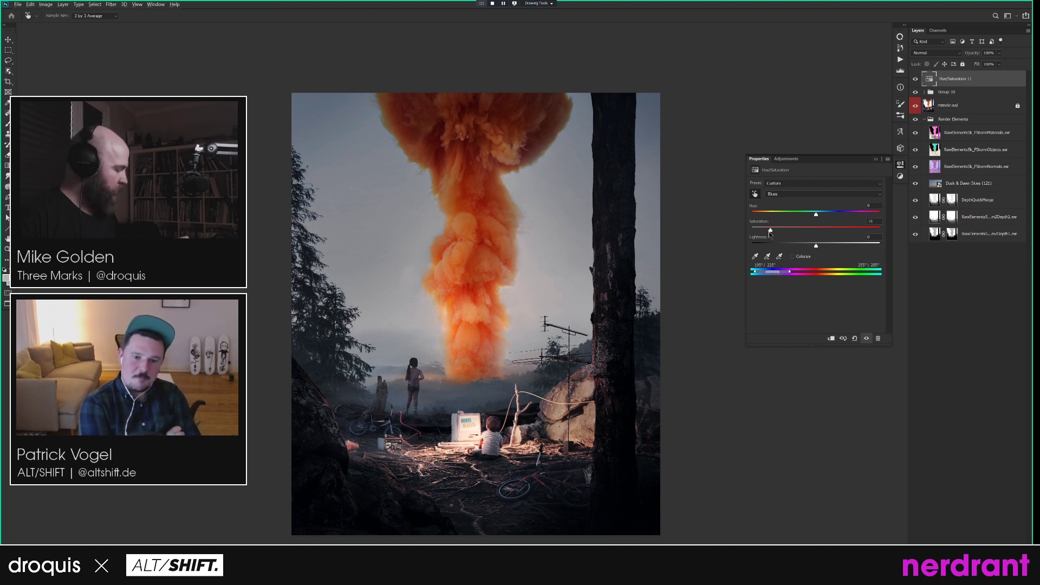
click(801, 231)
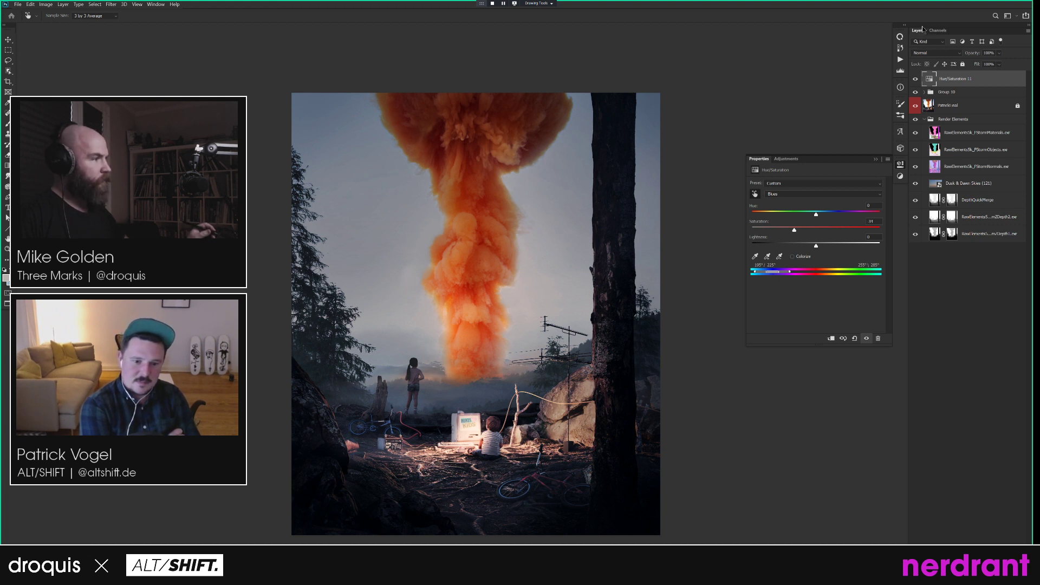
key(v)
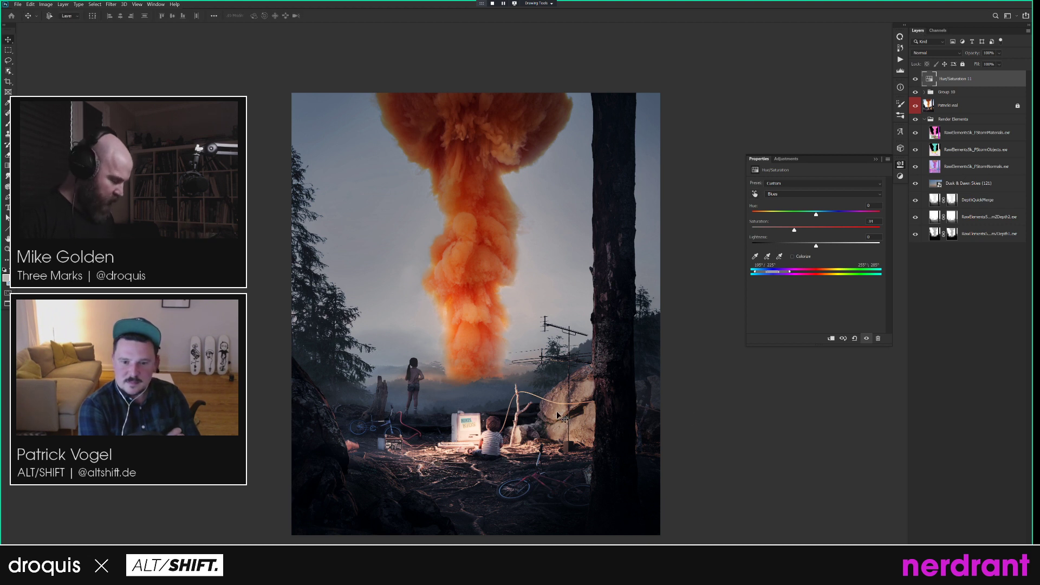
Load the ZDepth2 layer's mask as a selection and add a Curves adjustment masked by it above the Hue/Saturation layer.
alt+click(952, 218)
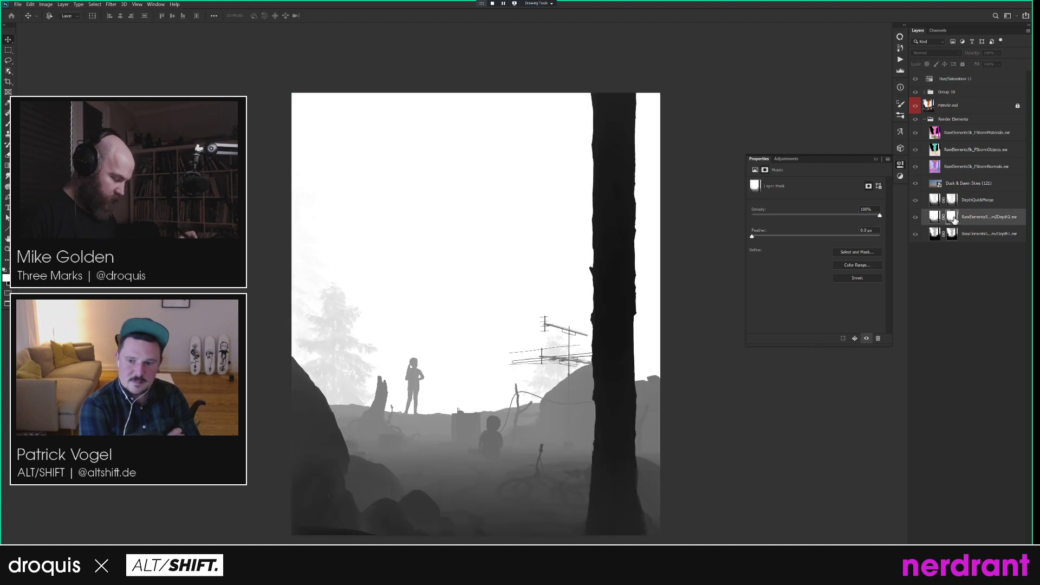
ctrl+click(952, 217)
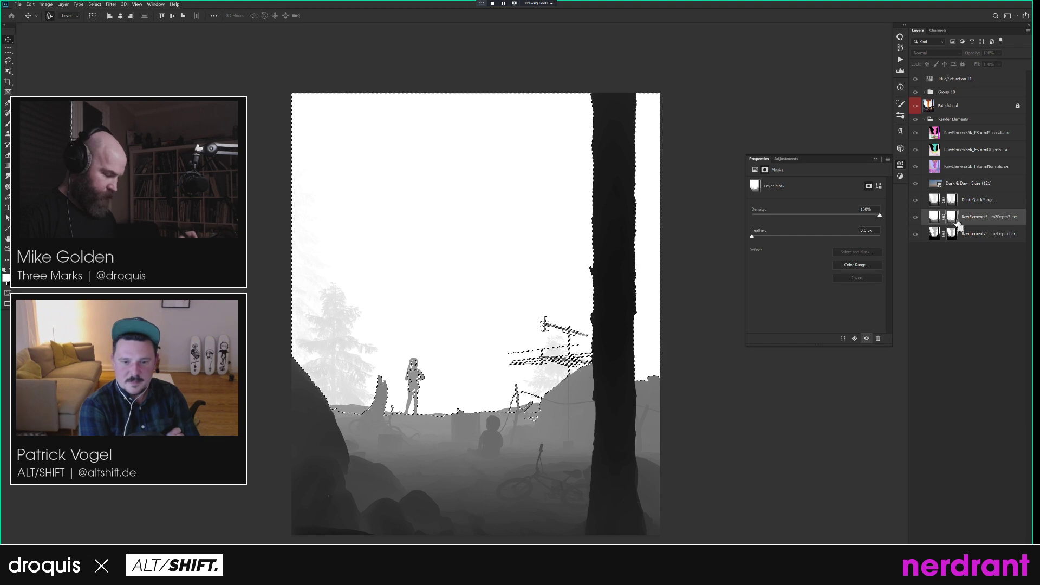
click(916, 217)
click(966, 81)
key(ctrl+m)
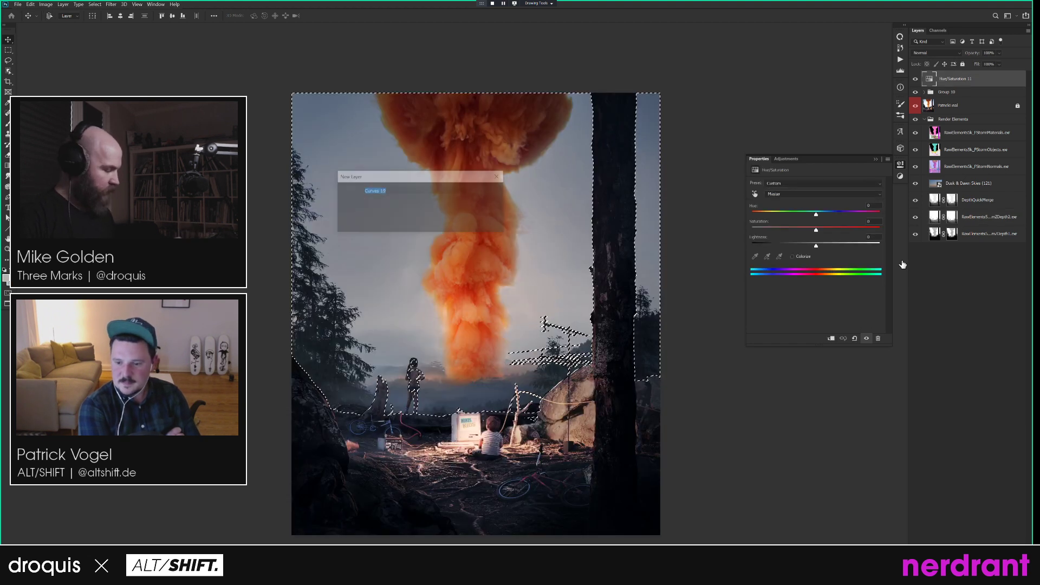
key(Return)
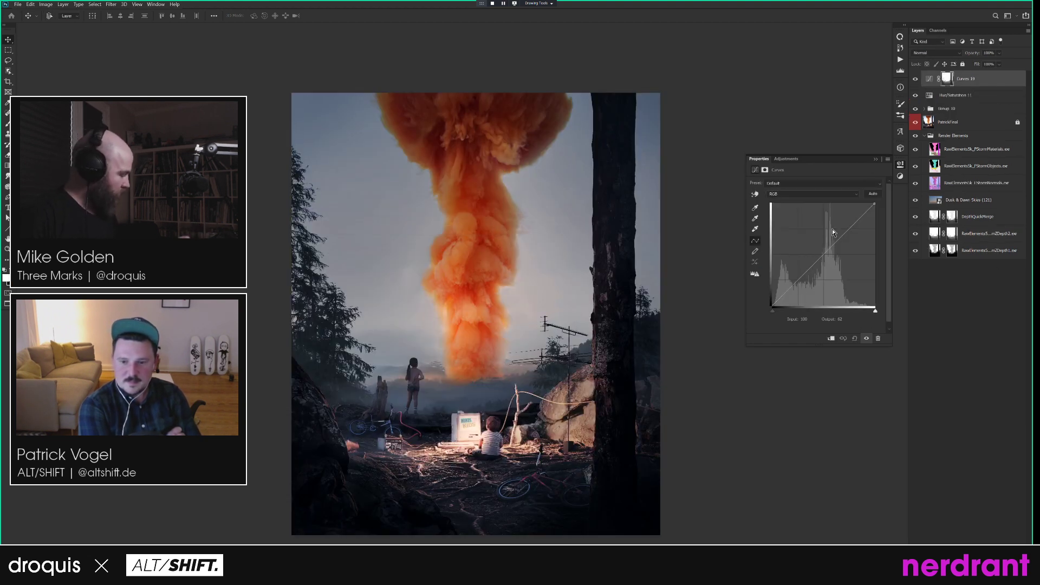
Tighten the new Curves layer's mask with Levels, setting the black input to 109 and the white input to 121.
click(952, 81)
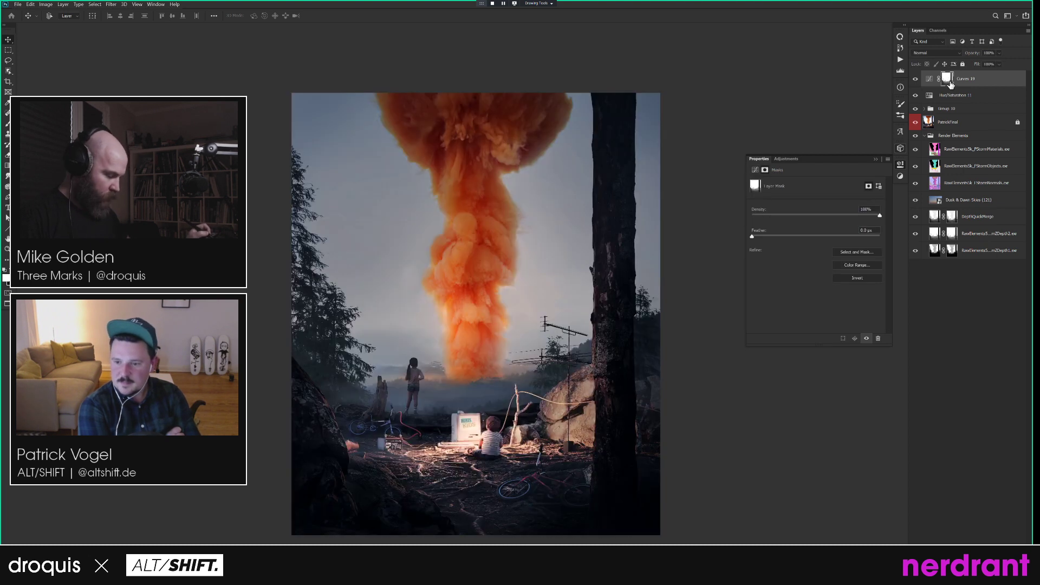
alt+click(948, 82)
key(ctrl+l)
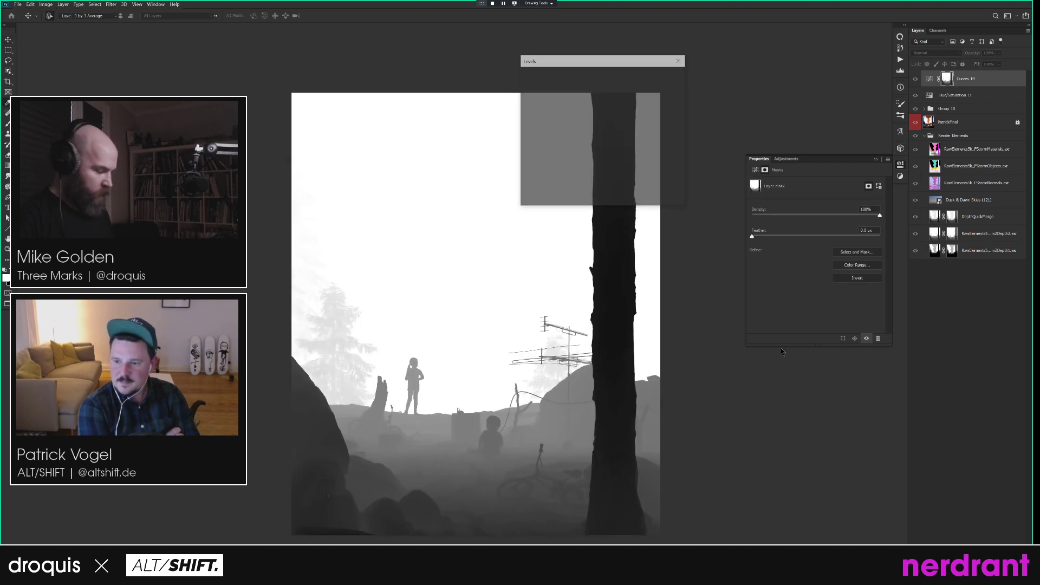
drag(530, 151, 574, 150)
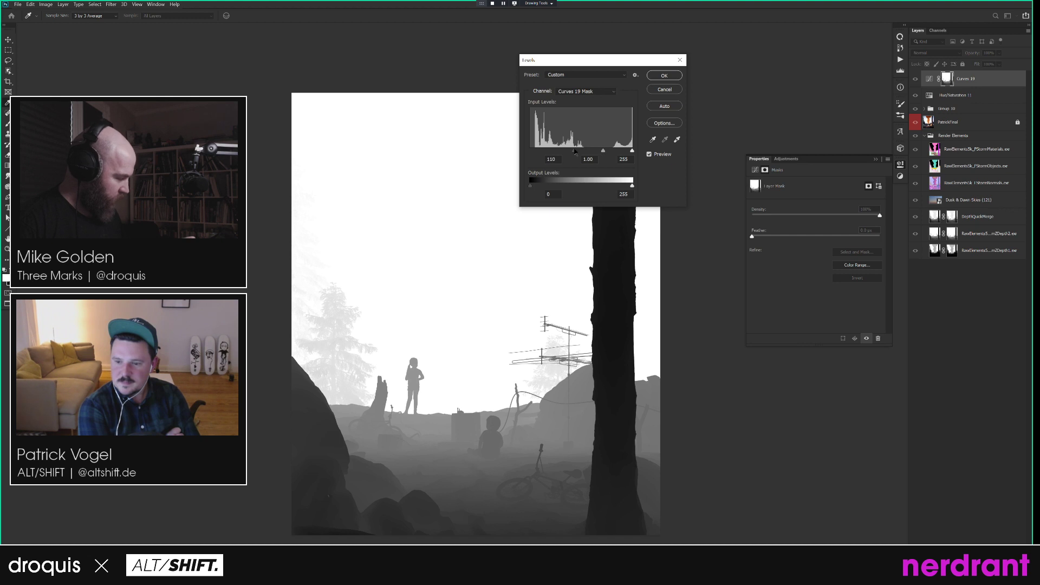
mouse_move(595, 151)
mouse_down()
mouse_move(571, 155)
mouse_move(580, 154)
mouse_up()
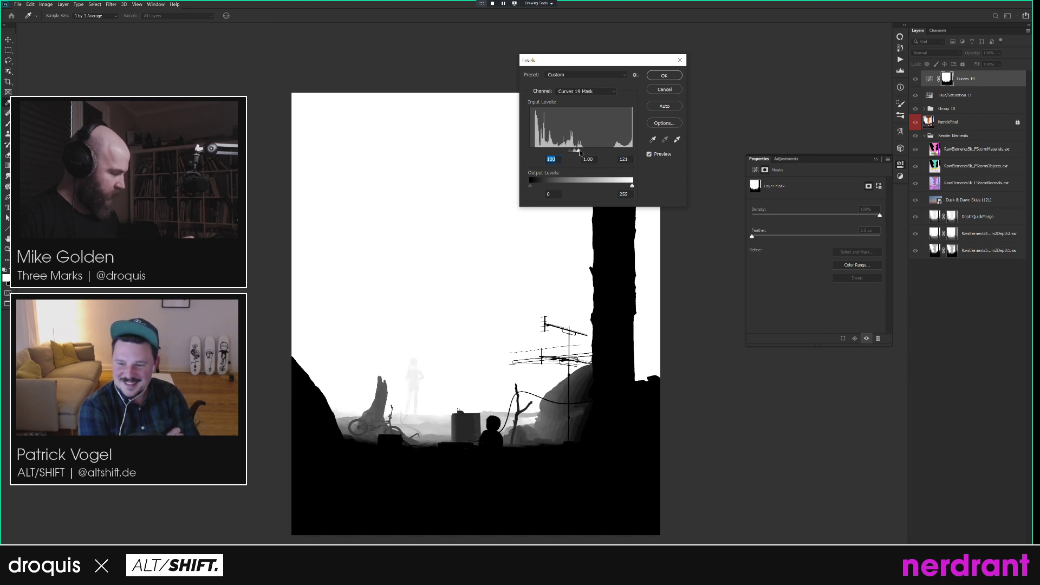
click(580, 152)
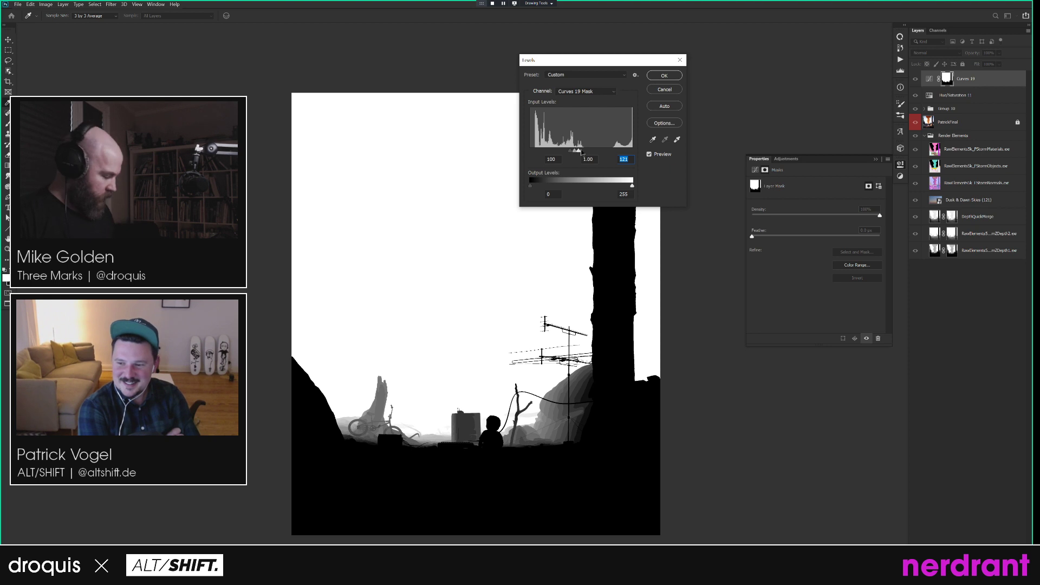
drag(570, 153, 576, 153)
click(575, 152)
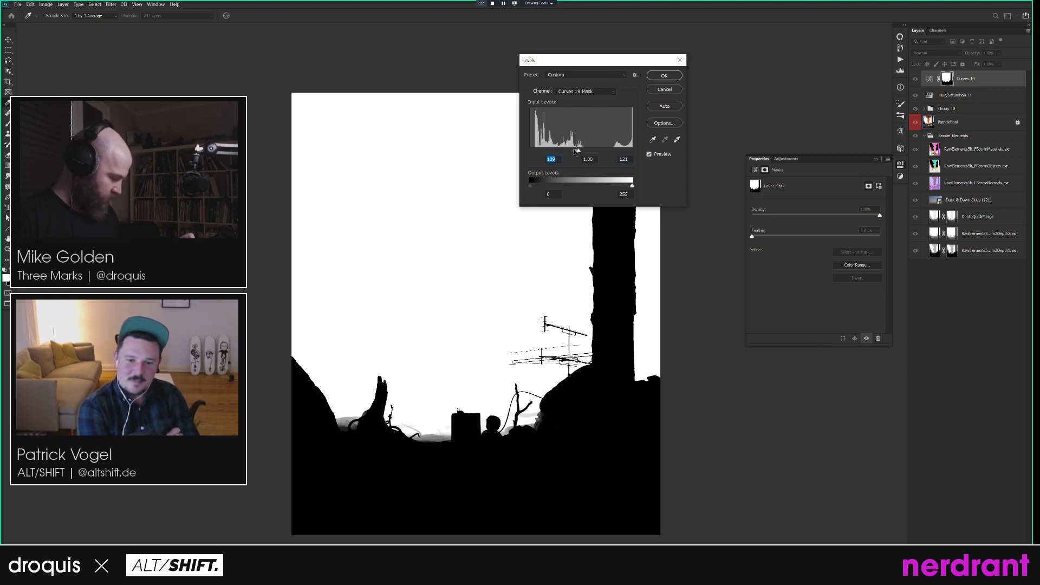
click(668, 78)
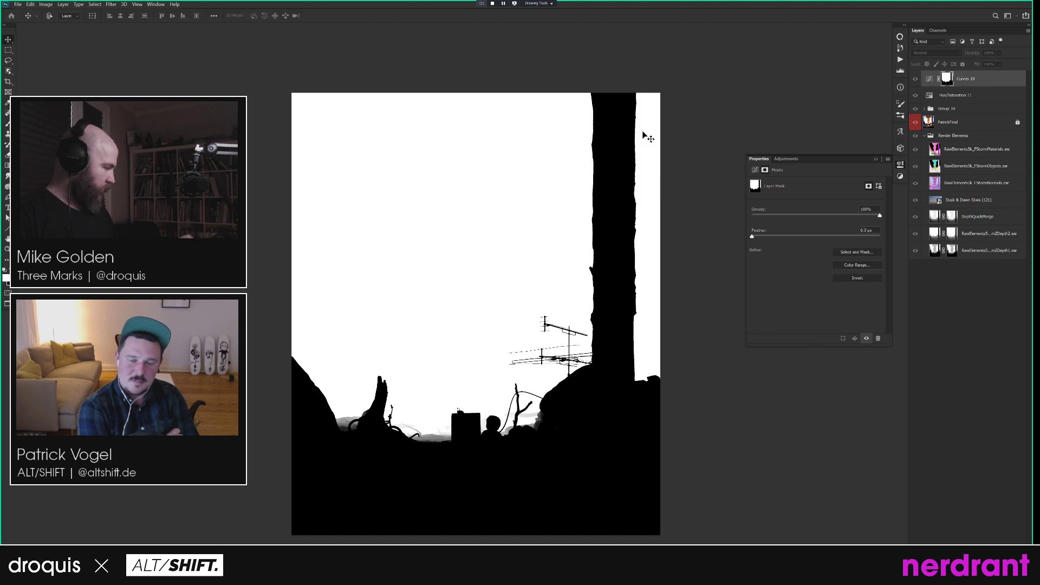
Lift the black point of the masked Curves adjustment to an output of about 18.
click(929, 80)
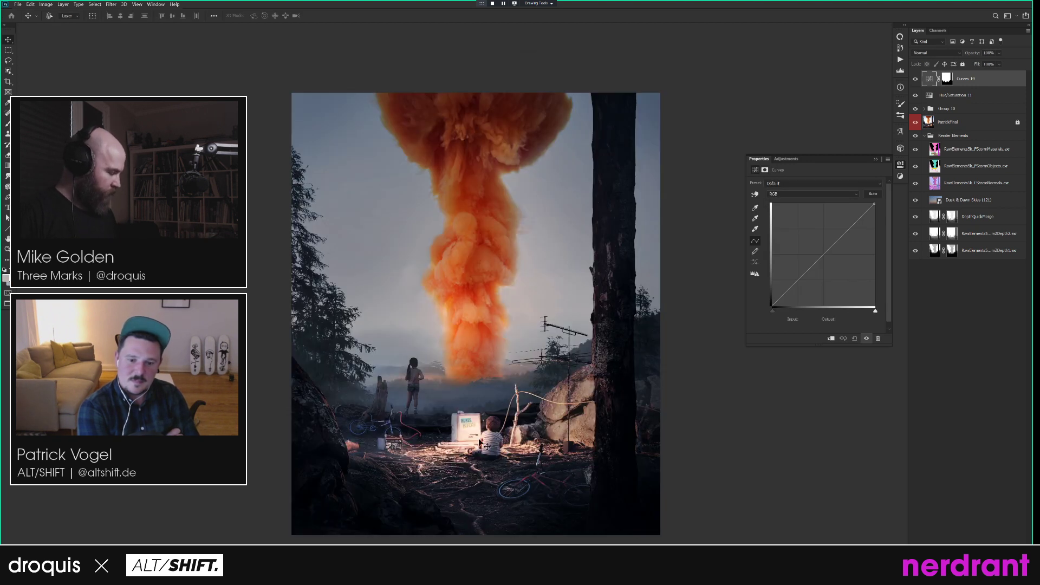
drag(772, 306, 773, 299)
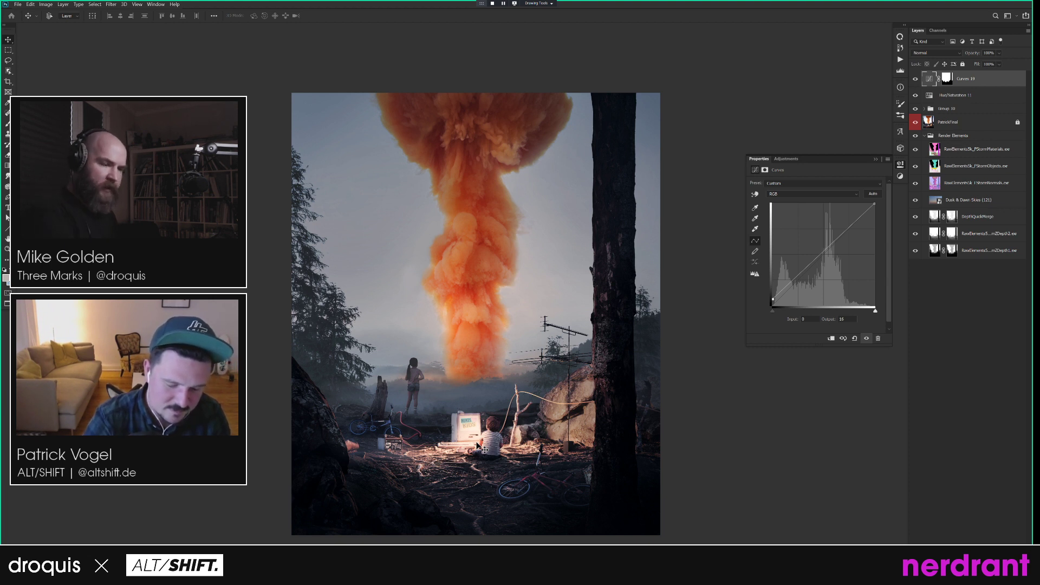
click(977, 96)
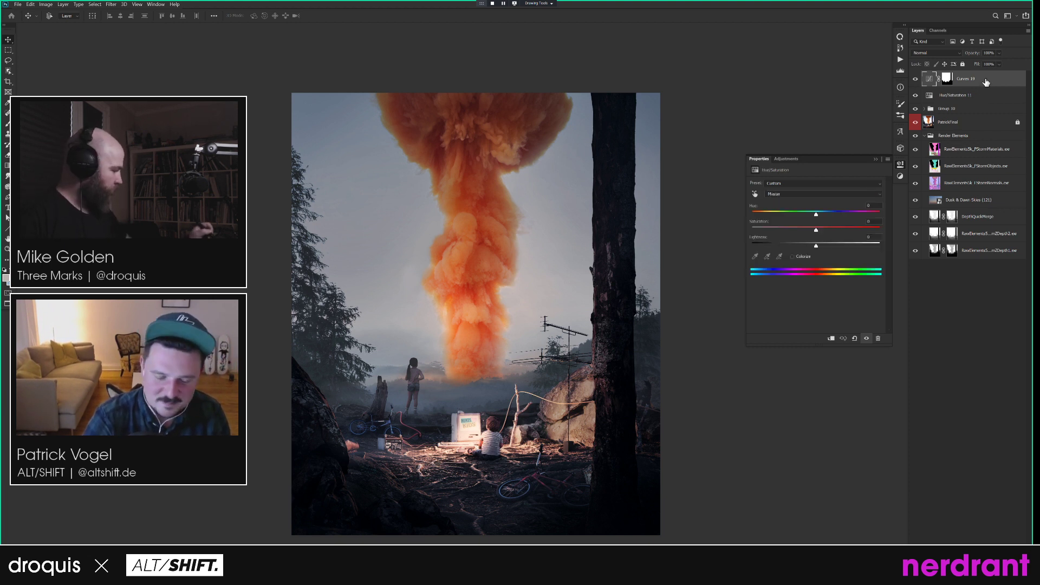
click(988, 81)
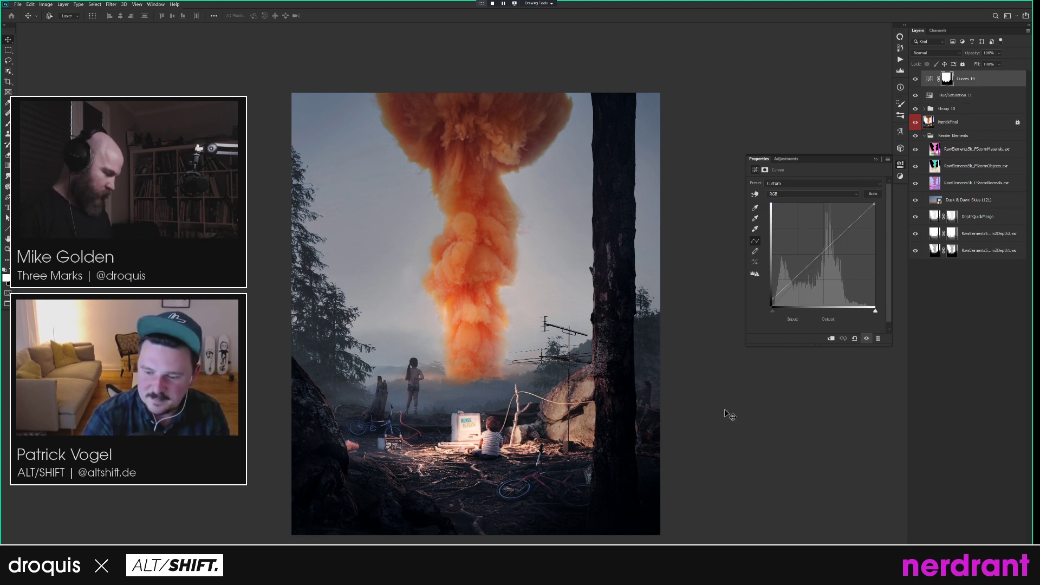
click(989, 541)
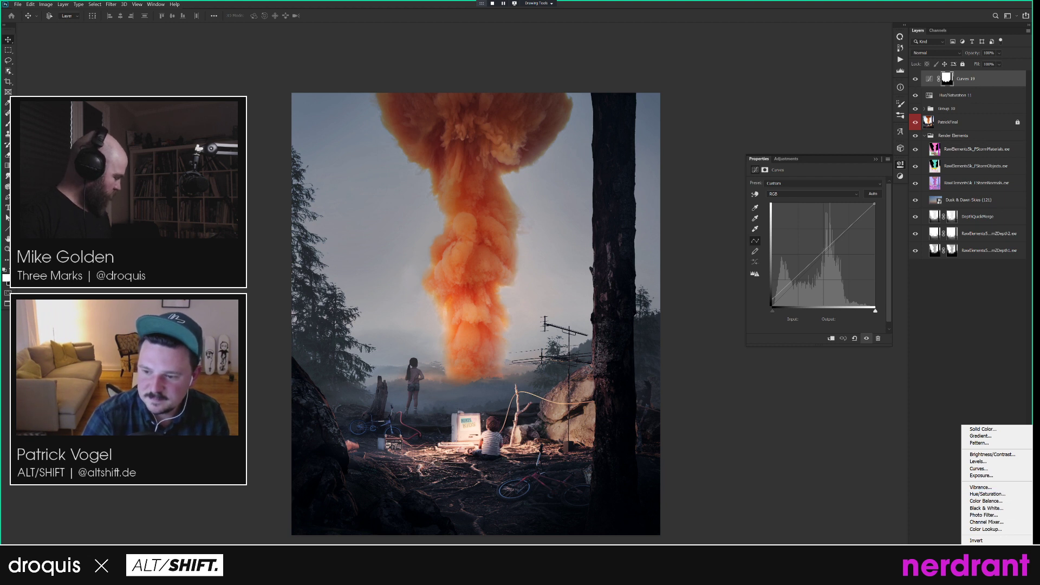
click(986, 568)
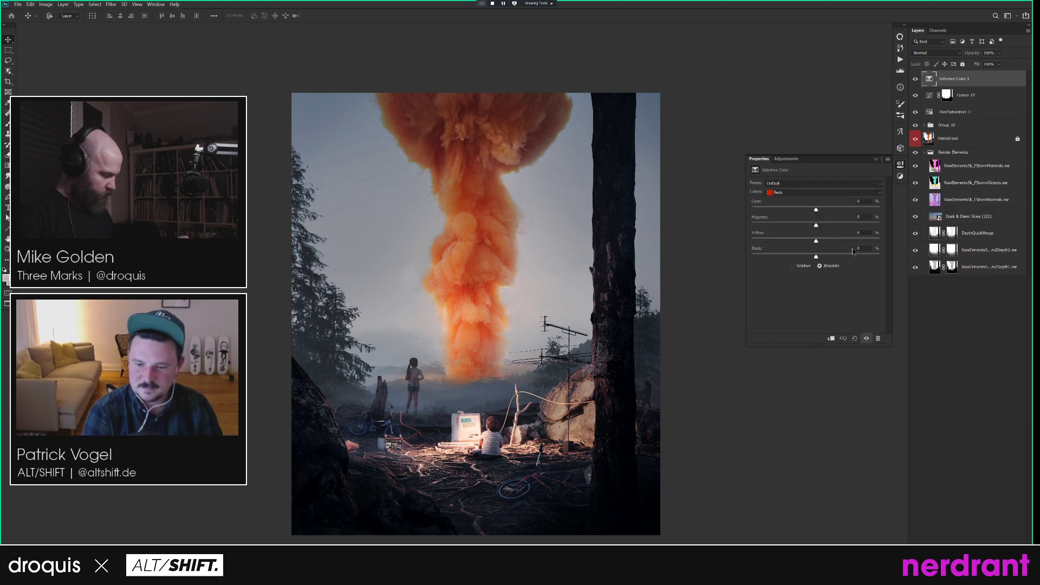
key(ctrl+z)
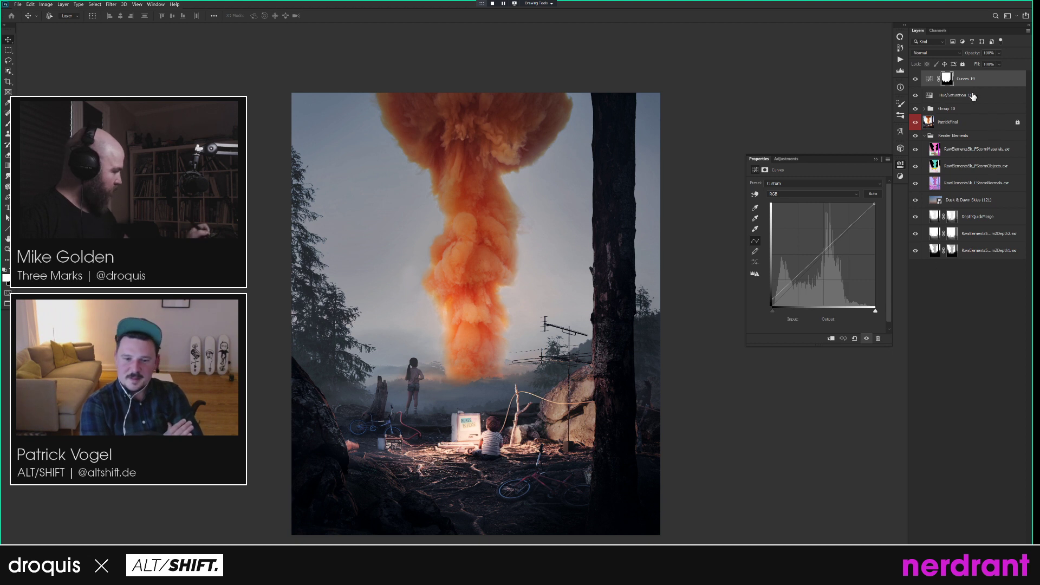
Add a Curves adjustment layer on top that darkens the image, lowering the white point and midtones and lifting the black point to output 11.
key(ctrl+m)
key(Return)
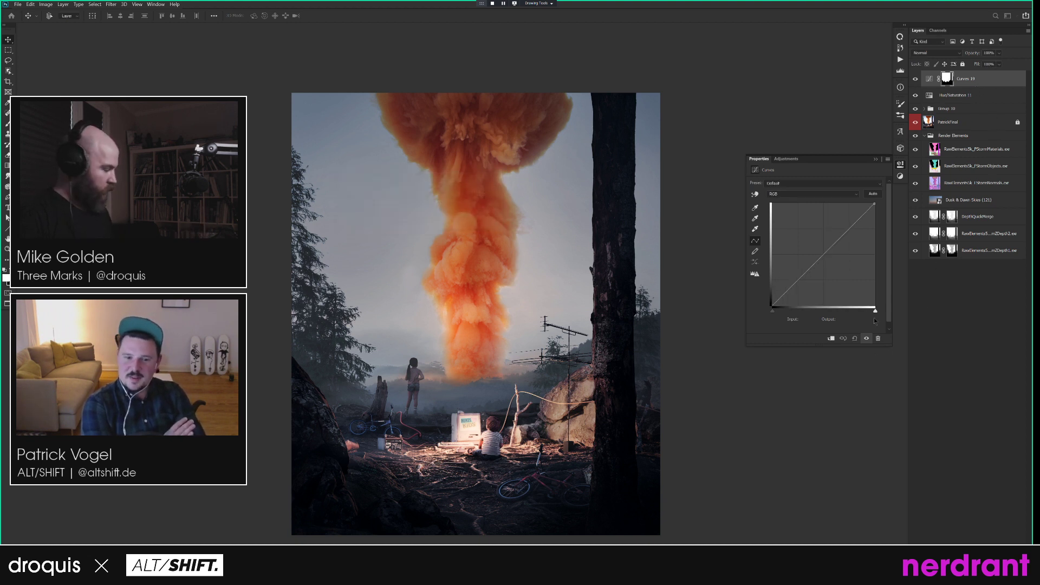
drag(875, 204, 876, 225)
drag(824, 266, 825, 274)
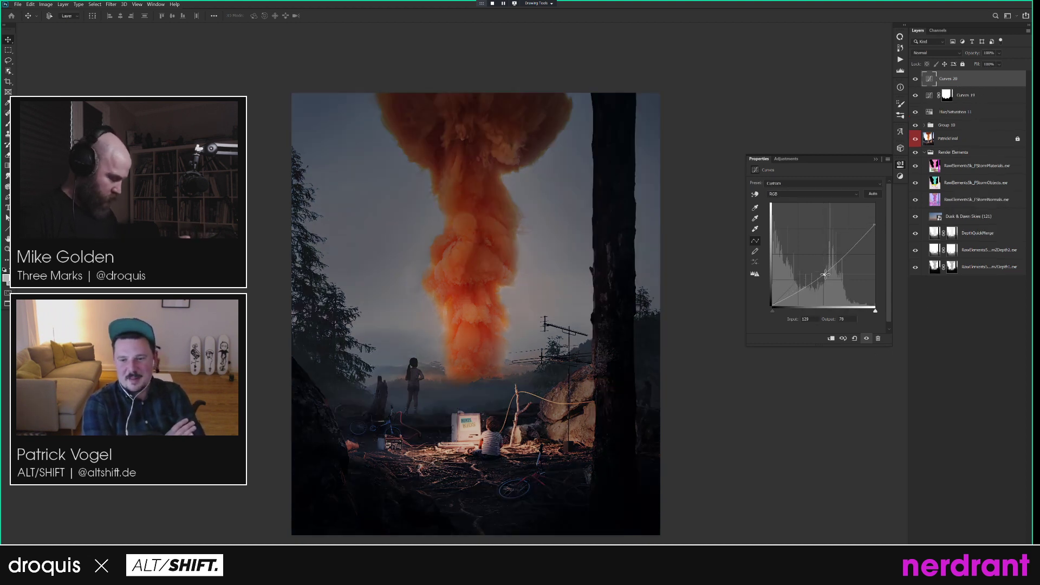
drag(876, 228, 874, 232)
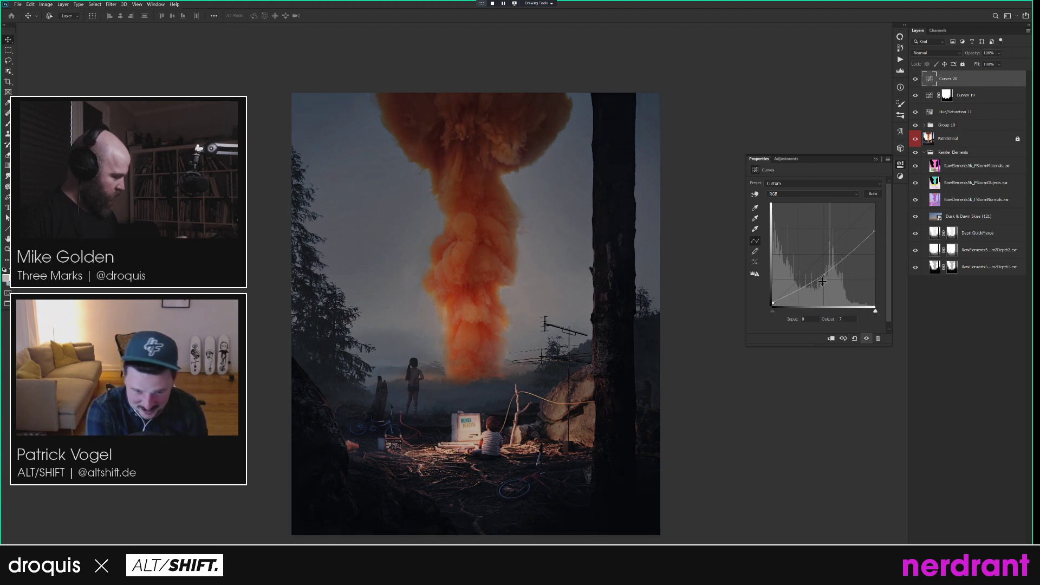
drag(823, 276, 825, 279)
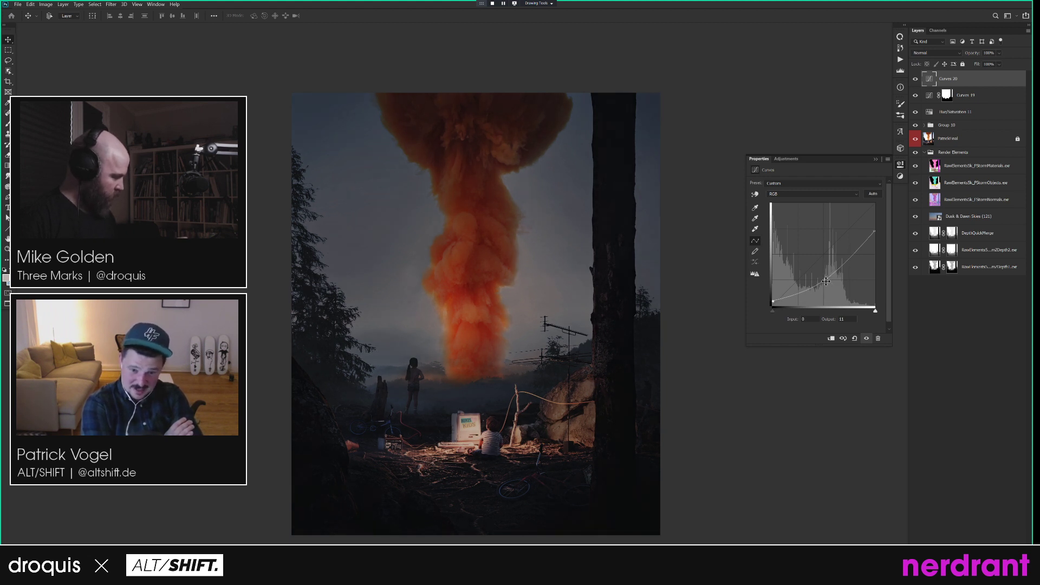
Hide the darkening Curves with a black mask and paint it back over the foreground ground with a soft white brush of varying size.
alt+click(957, 559)
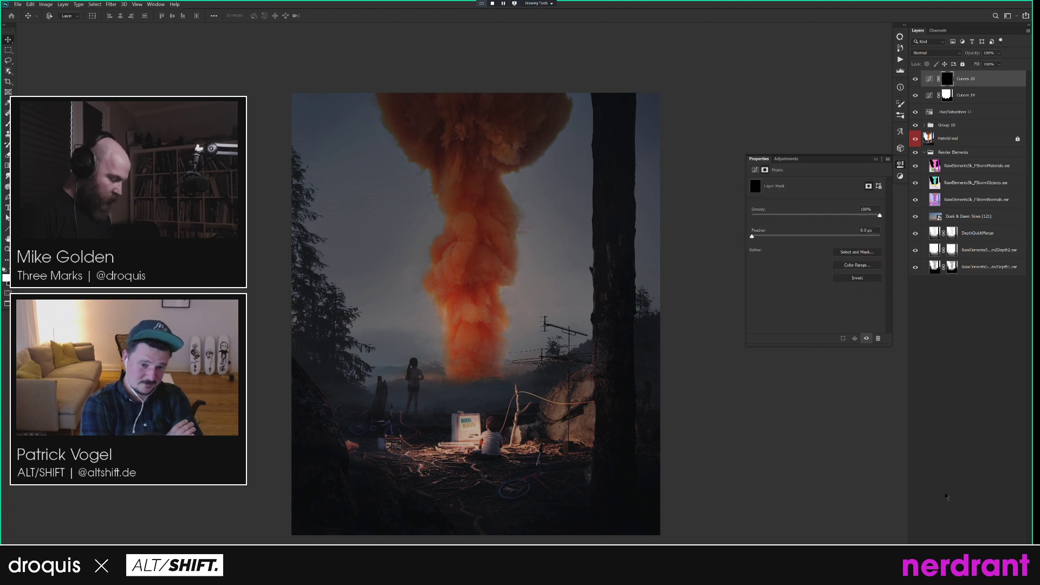
key(b)
right_click(528, 349)
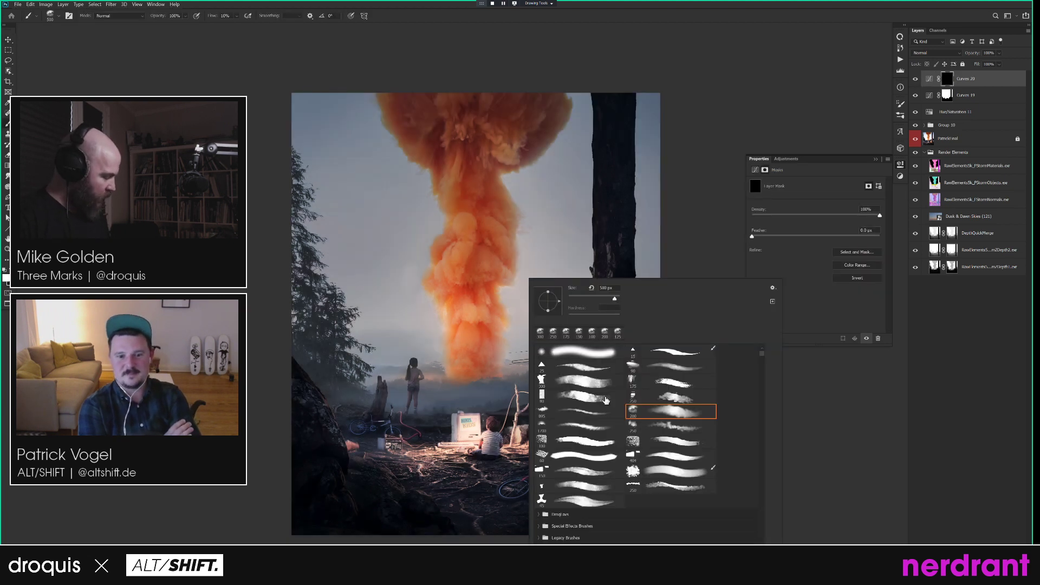
key(Escape)
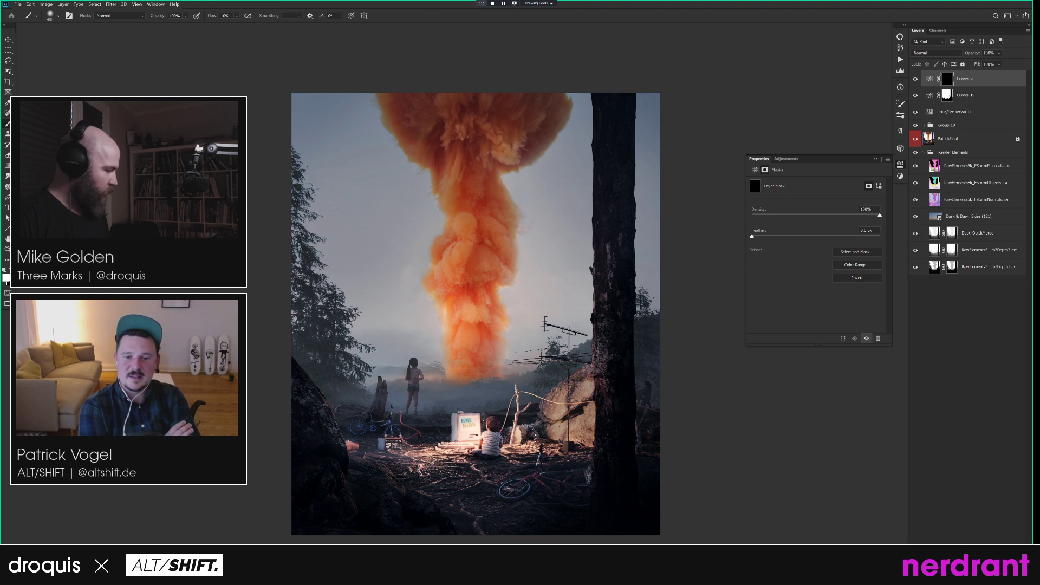
mouse_move(496, 492)
mouse_down()
mouse_move(536, 489)
mouse_move(468, 477)
mouse_move(485, 480)
mouse_up()
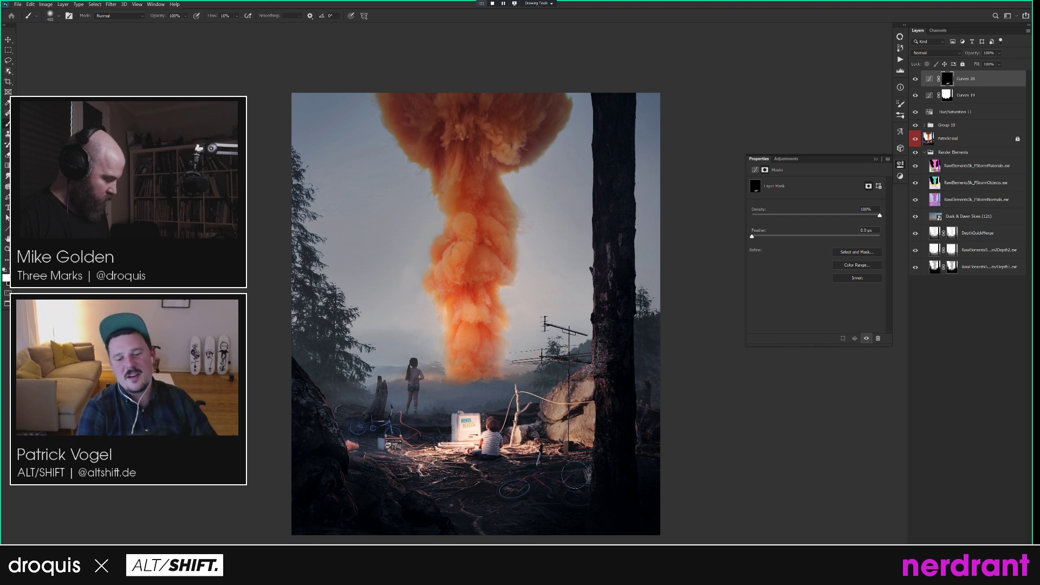
key(bracketright)
key(bracketleft)
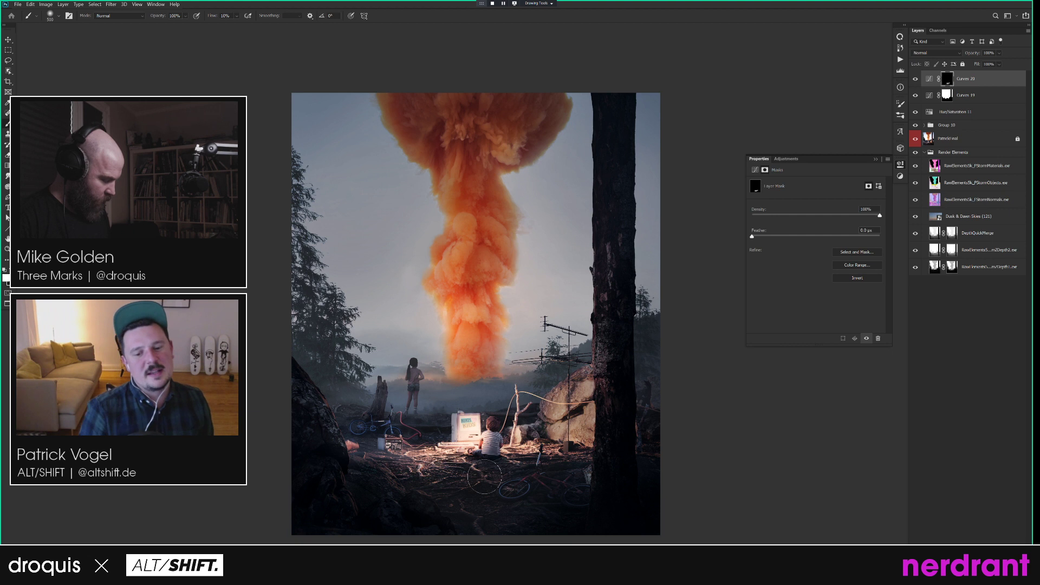
key(bracketleft)
key(bracketleft)
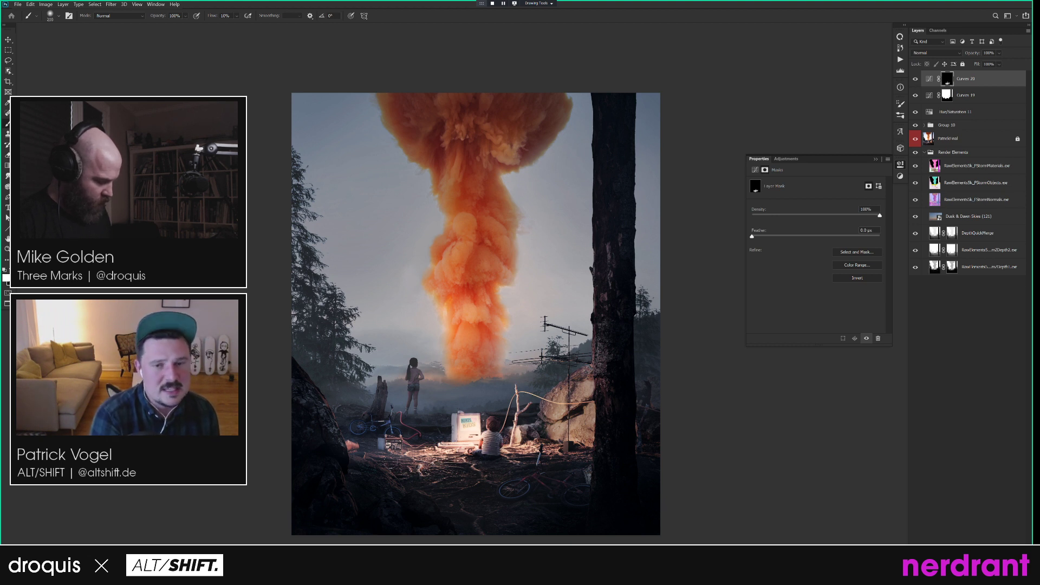
key(bracketright)
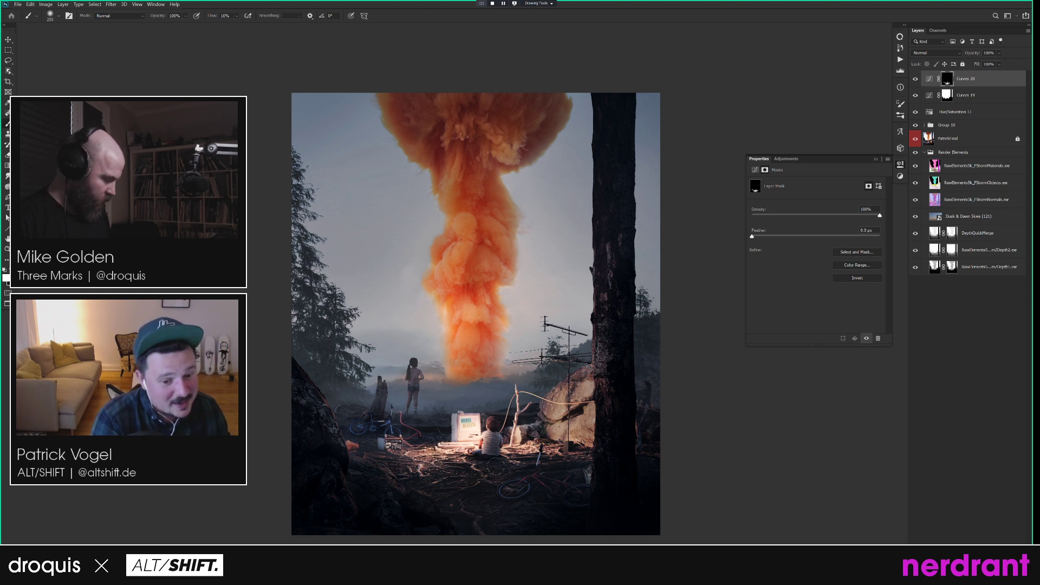
key(bracketleft)
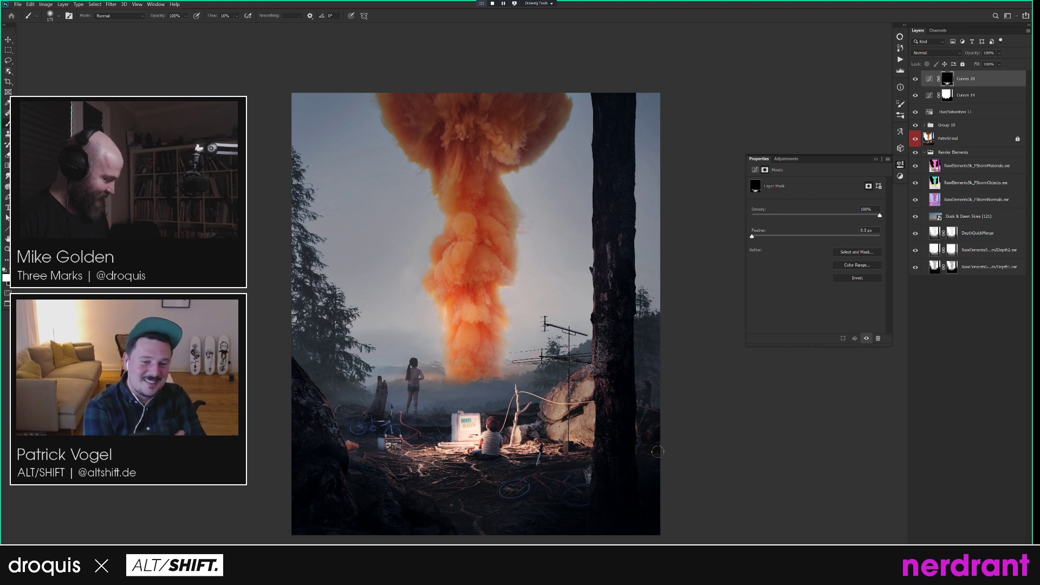
mouse_move(654, 438)
mouse_down()
mouse_move(695, 420)
mouse_move(623, 400)
mouse_up()
key(l)
key(ctrl+a)
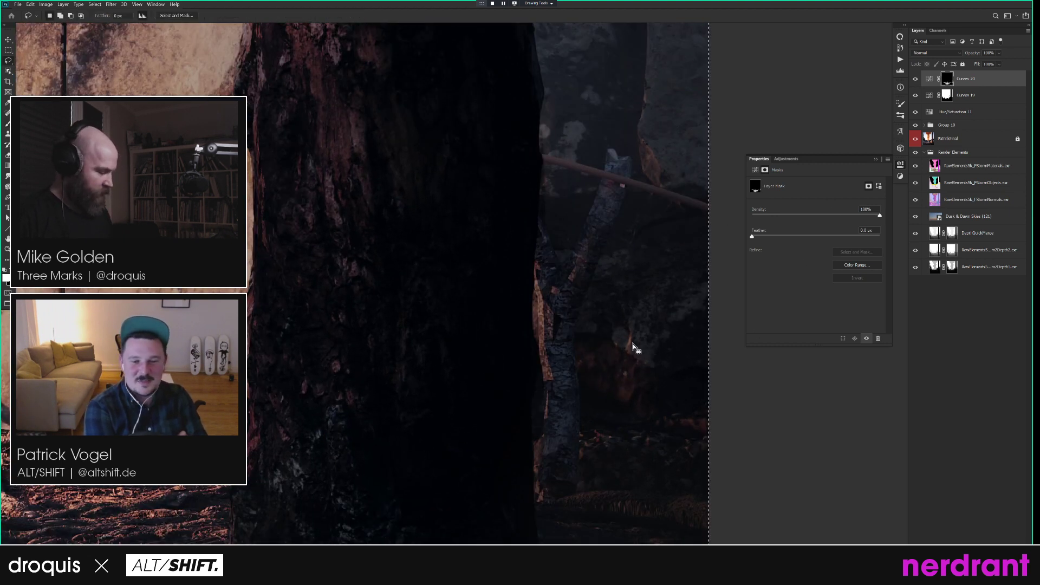
key(m)
drag(612, 385, 590, 384)
drag(484, 170, 648, 492)
key(ctrl+d)
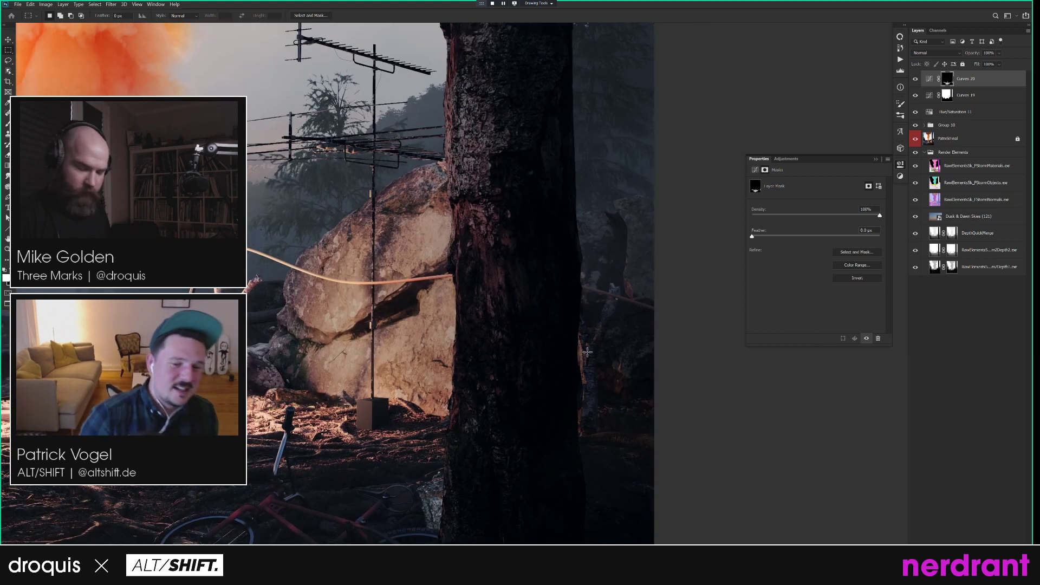
Copy the merged area around the large trunk's lower part to a new layer and content-aware fill the bright strip along its edge.
drag(480, 175, 687, 542)
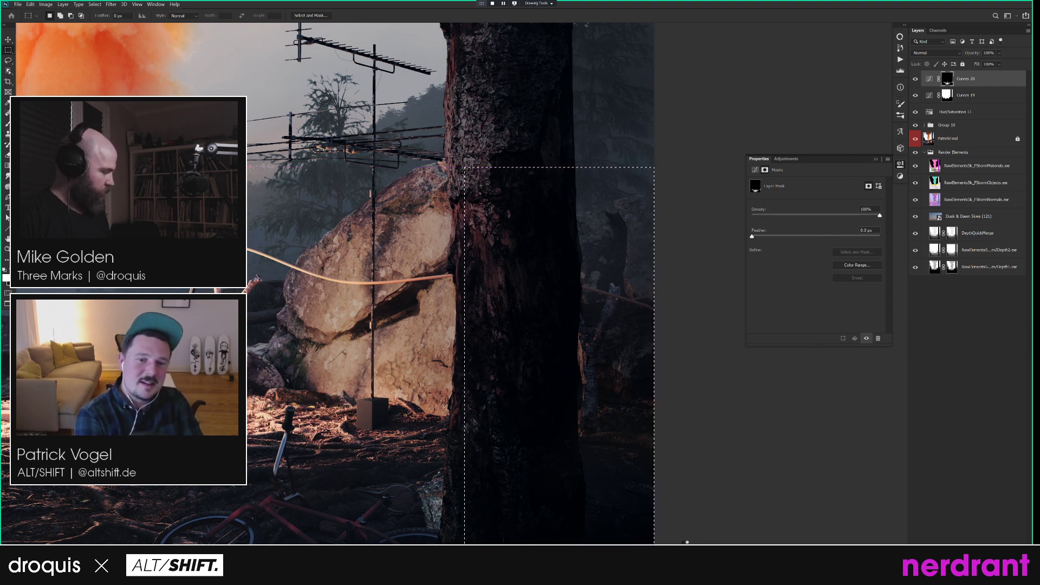
key(l)
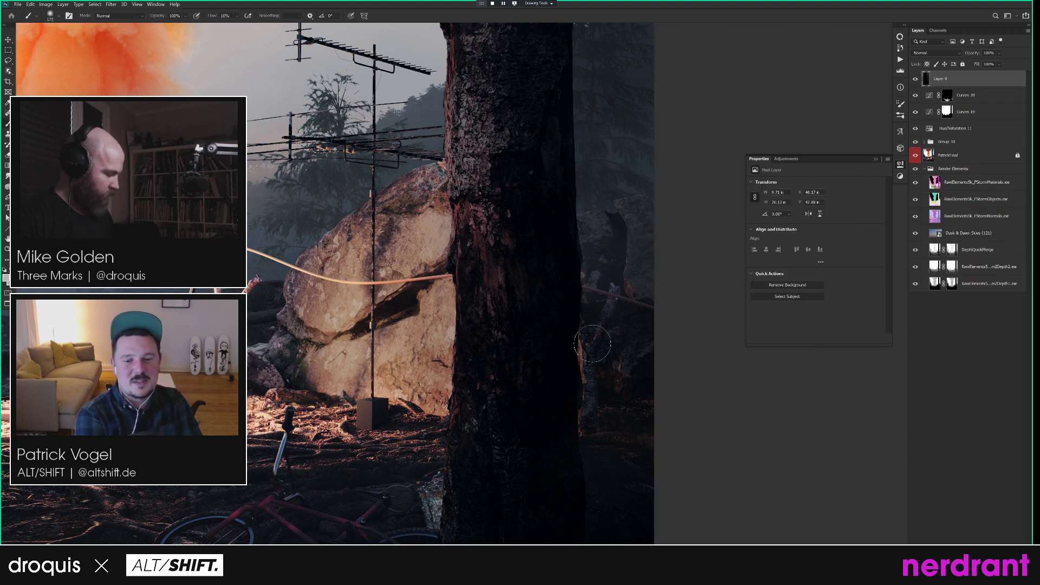
mouse_move(579, 324)
mouse_down()
mouse_move(587, 443)
mouse_move(566, 435)
mouse_move(564, 306)
mouse_up()
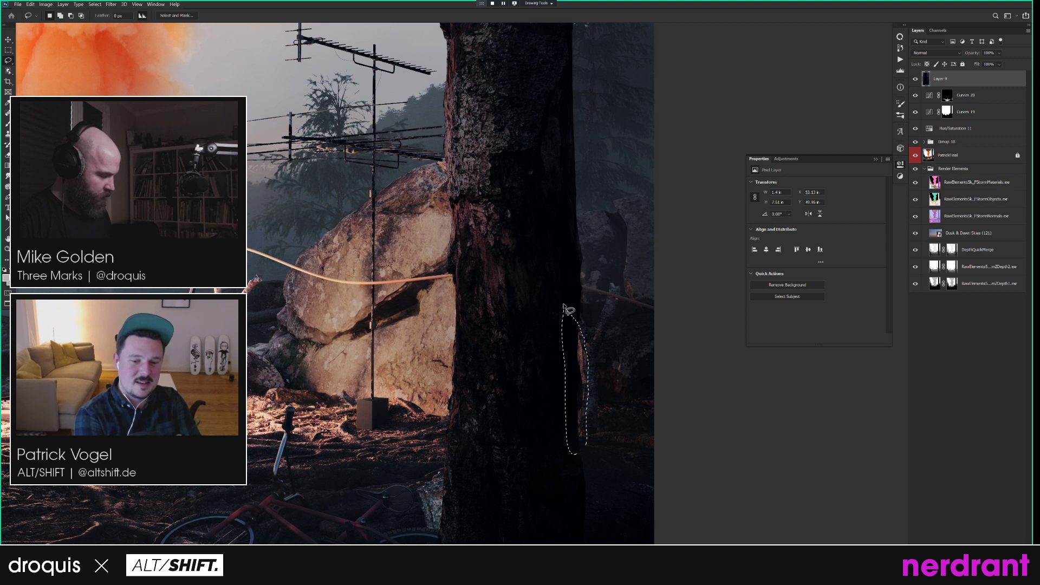
key(shift+F5)
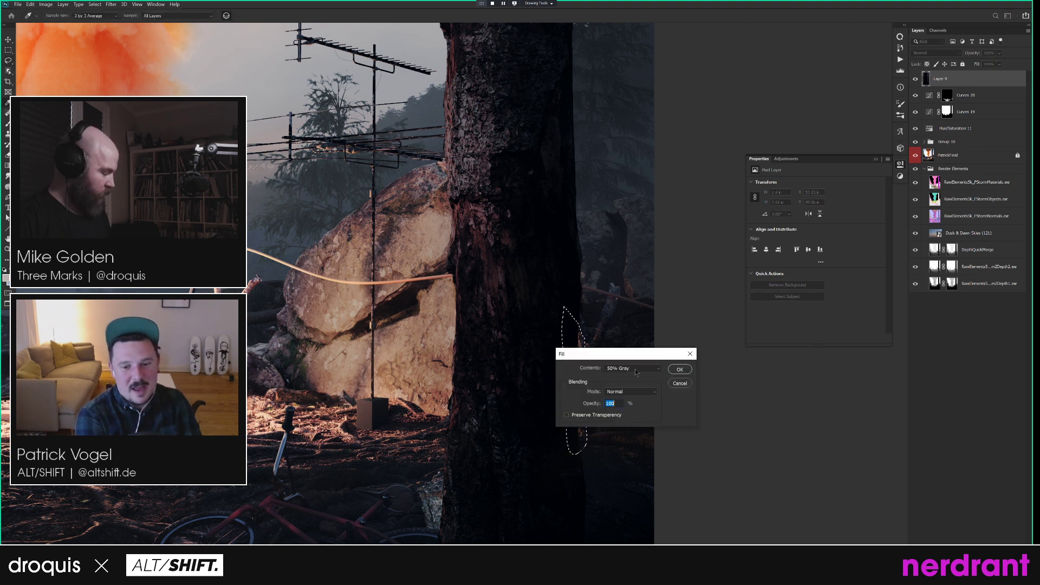
click(633, 368)
click(634, 404)
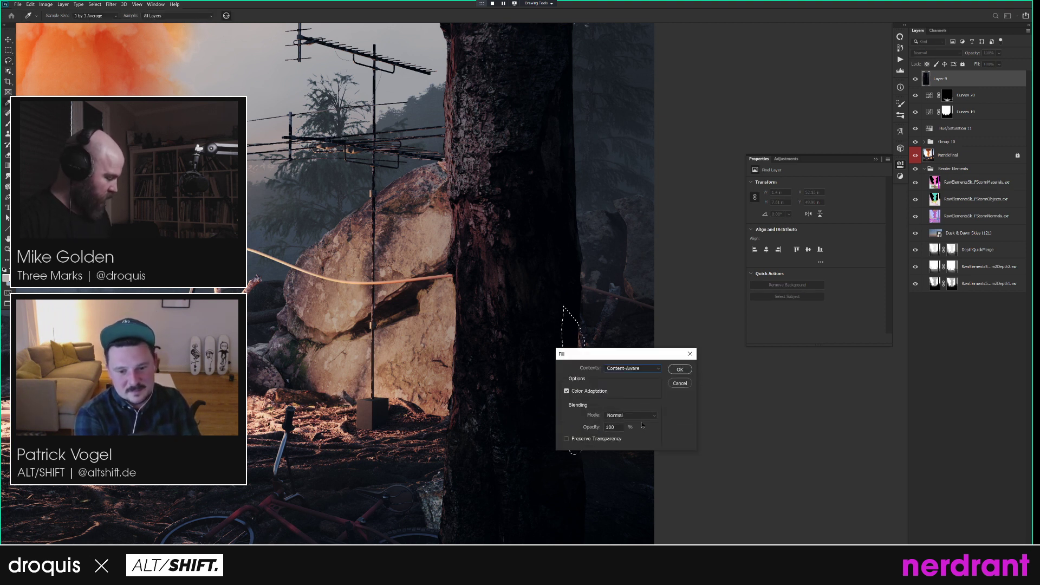
click(681, 370)
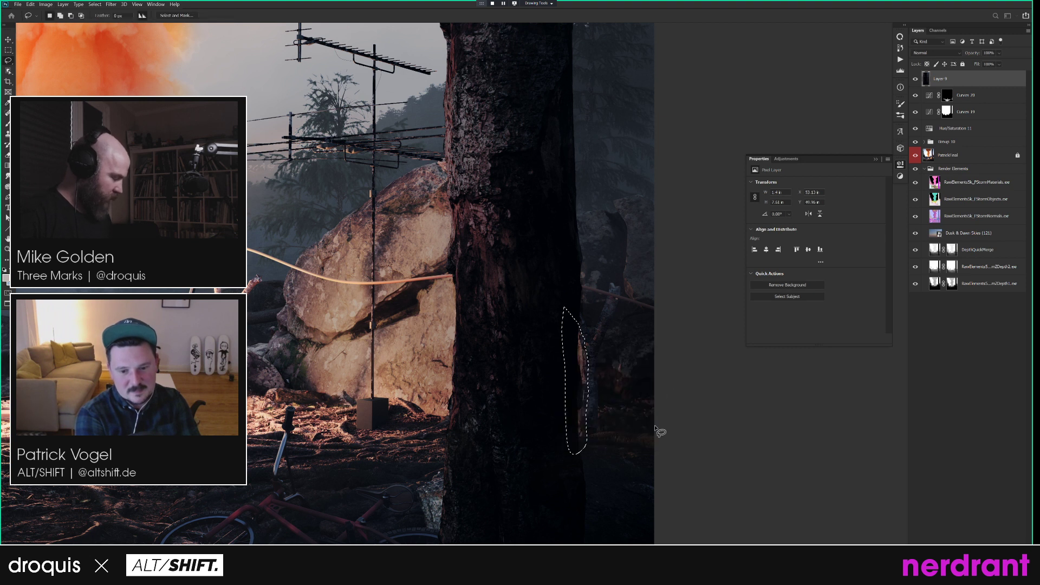
key(ctrl+d)
Load the Red copy channel as a selection and restrict it to the large foreground tree trunk with the Lasso.
key(v)
drag(617, 396, 572, 408)
drag(622, 432, 585, 406)
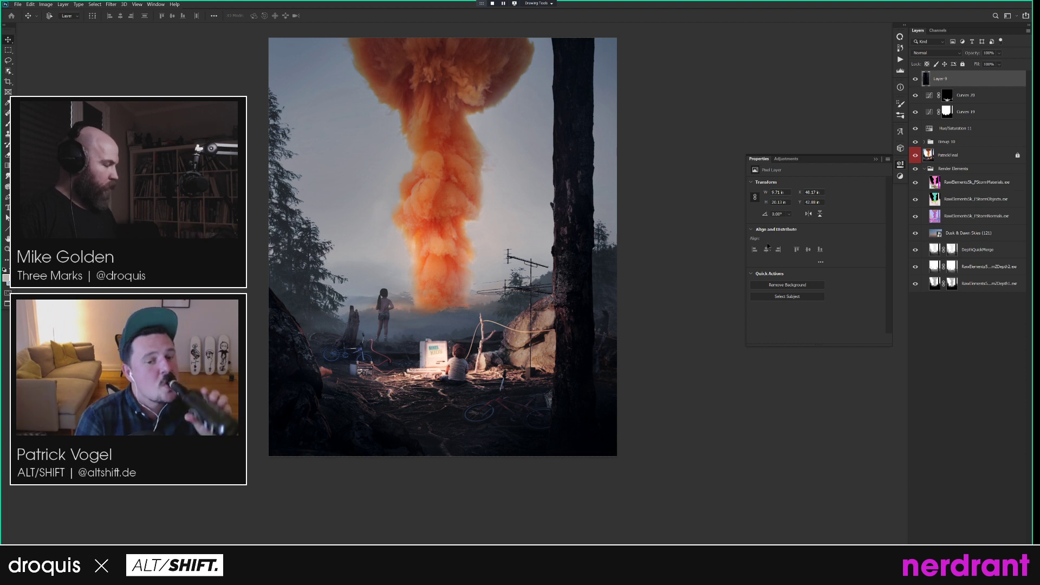
drag(651, 159, 629, 177)
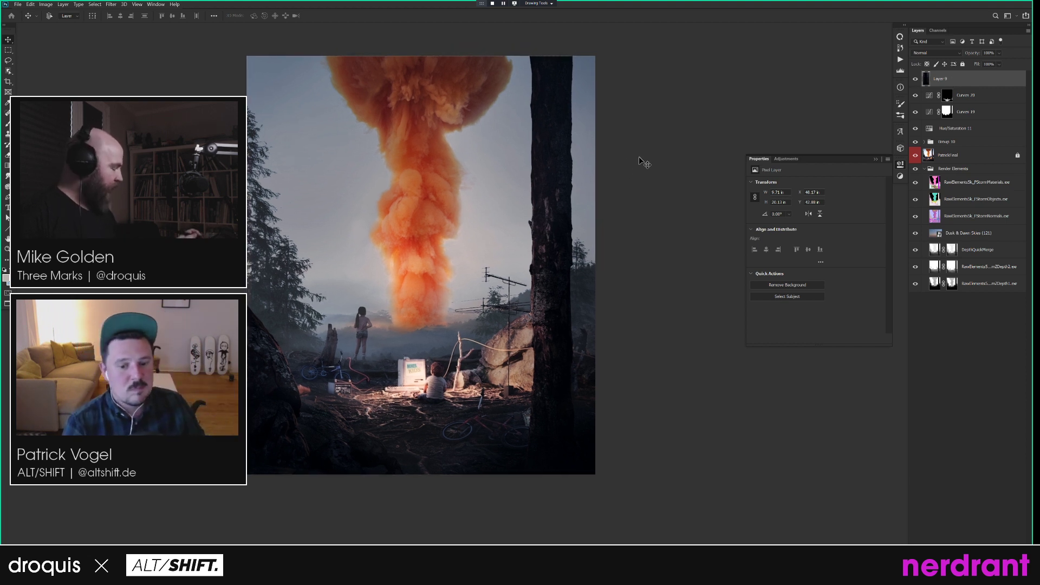
click(938, 31)
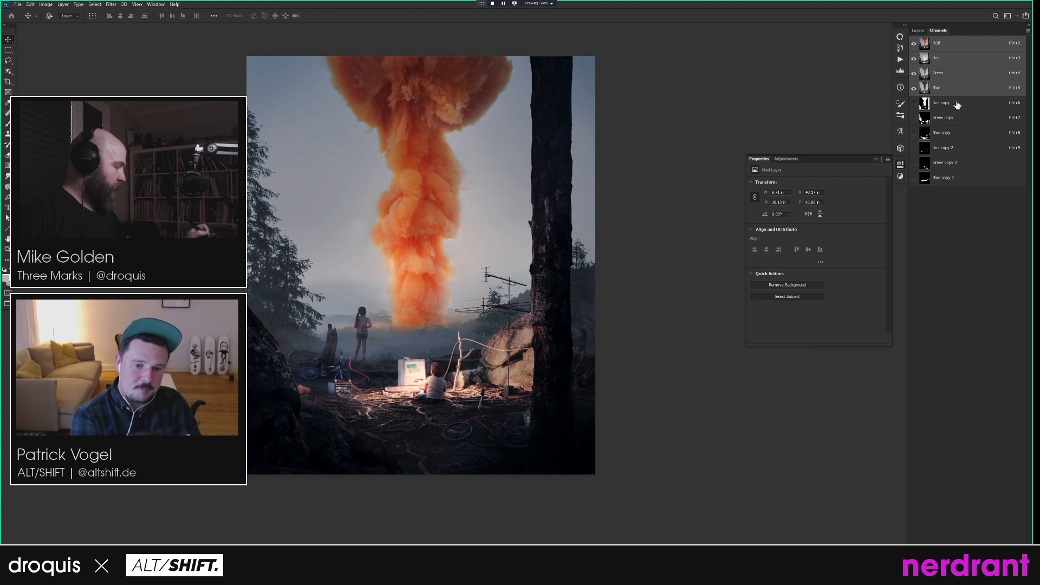
ctrl+click(925, 103)
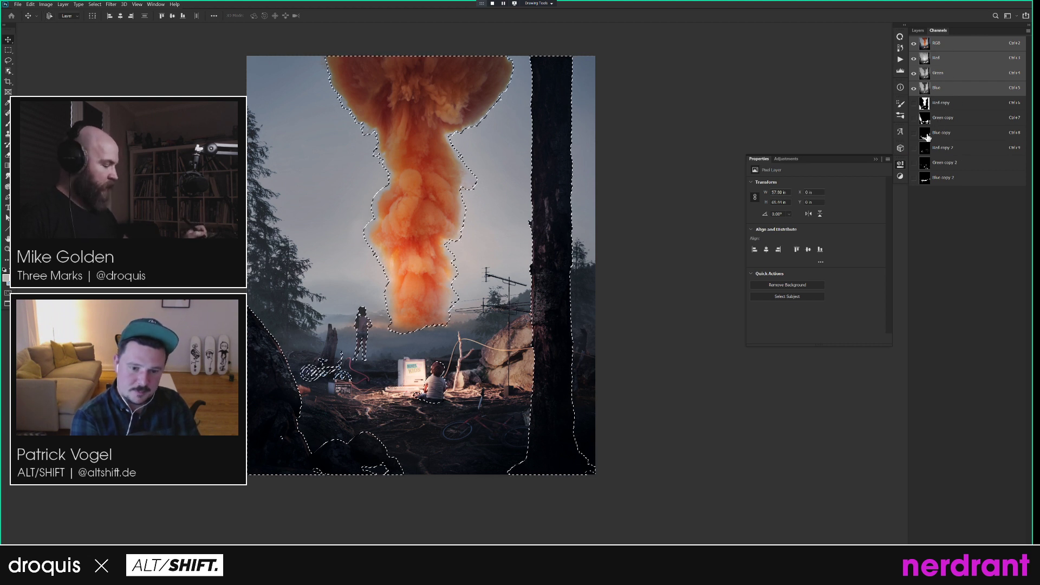
key(l)
mouse_move(516, 391)
mouse_down()
mouse_move(478, 500)
mouse_move(541, 513)
mouse_move(630, 508)
mouse_move(660, 458)
mouse_move(630, 305)
mouse_move(602, 31)
mouse_move(522, 35)
mouse_move(510, 333)
mouse_up()
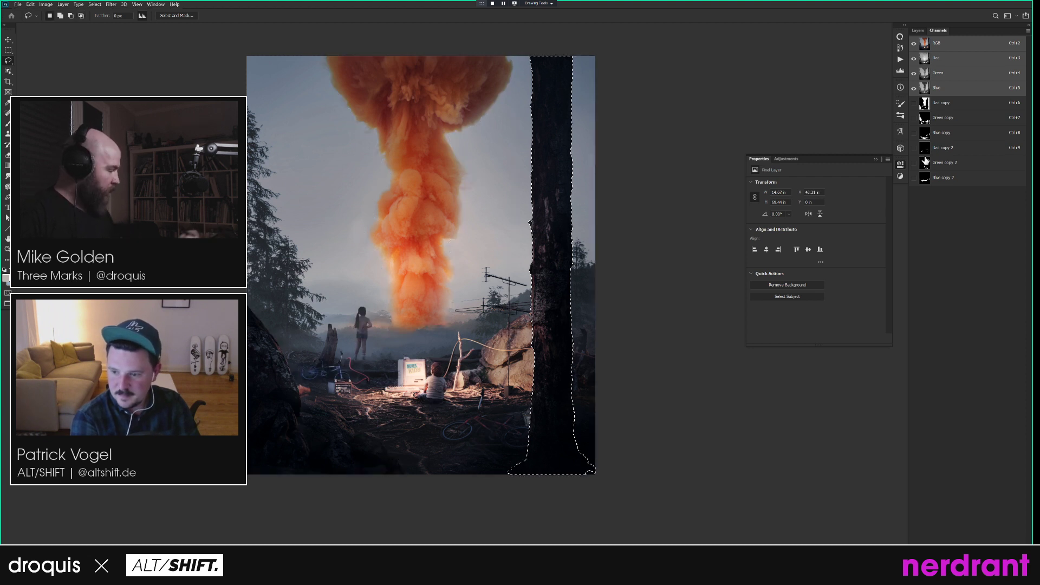
Add a Curves adjustment layer masked to the selected trunk and brighten it by raising the midtones to an output of about 163.
click(918, 30)
key(ctrl+m)
key(Return)
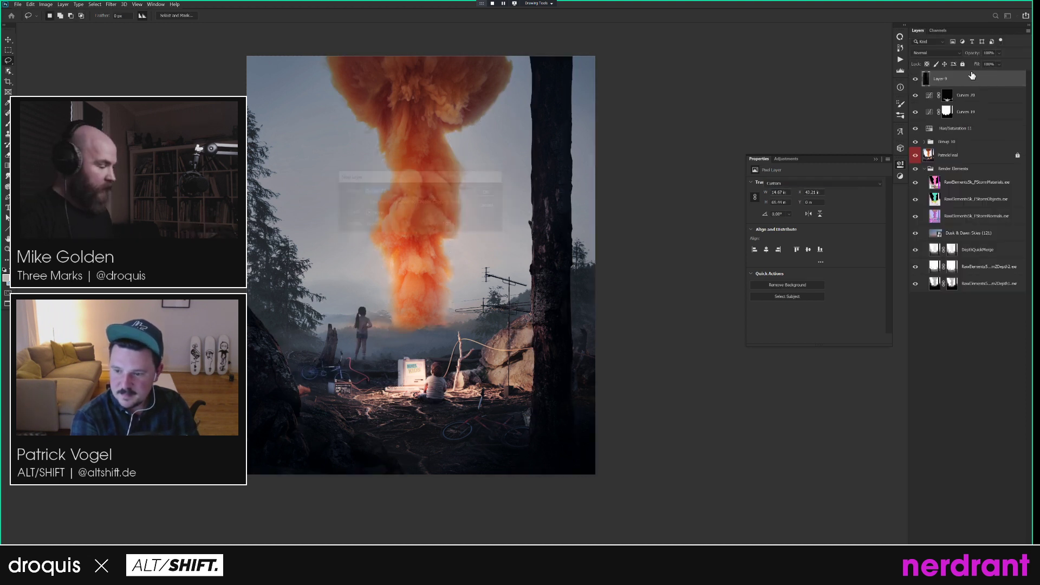
drag(829, 242, 797, 274)
drag(822, 242, 821, 238)
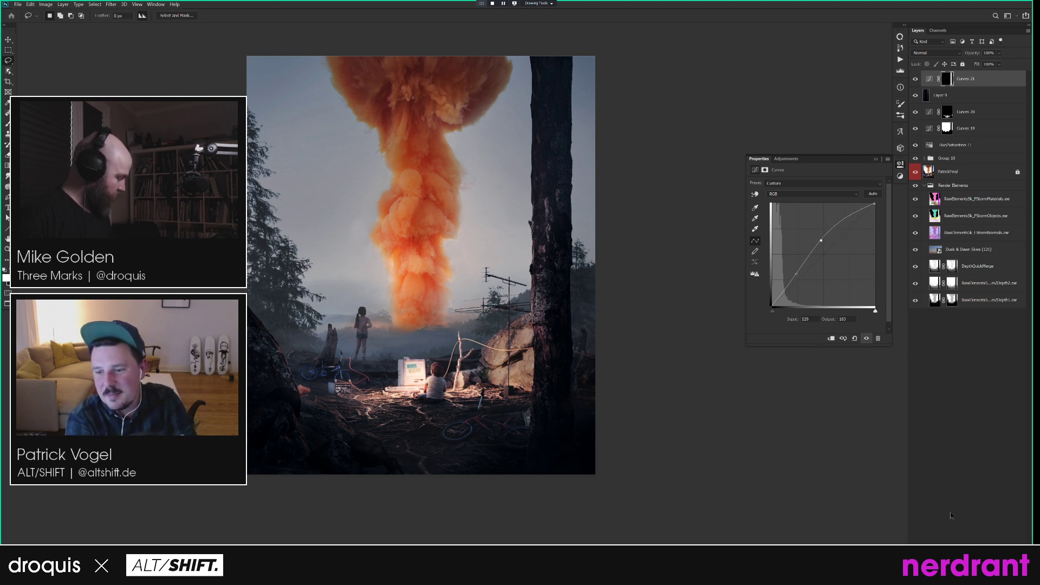
Apply black gradients to the trunk Curves mask to fade out part of the brightening.
key(g)
key(x)
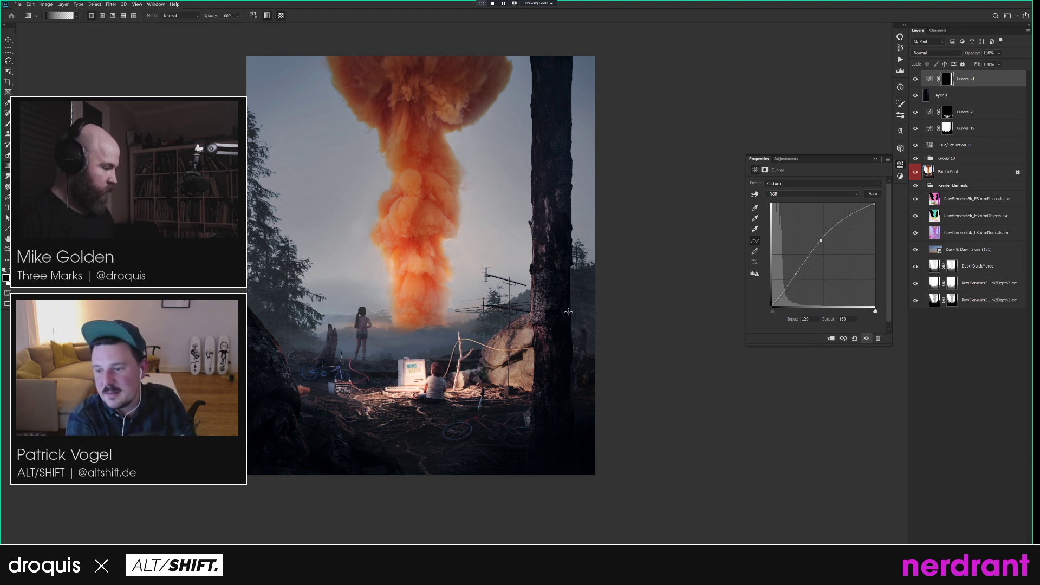
drag(569, 165, 570, 163)
drag(610, 356, 632, 360)
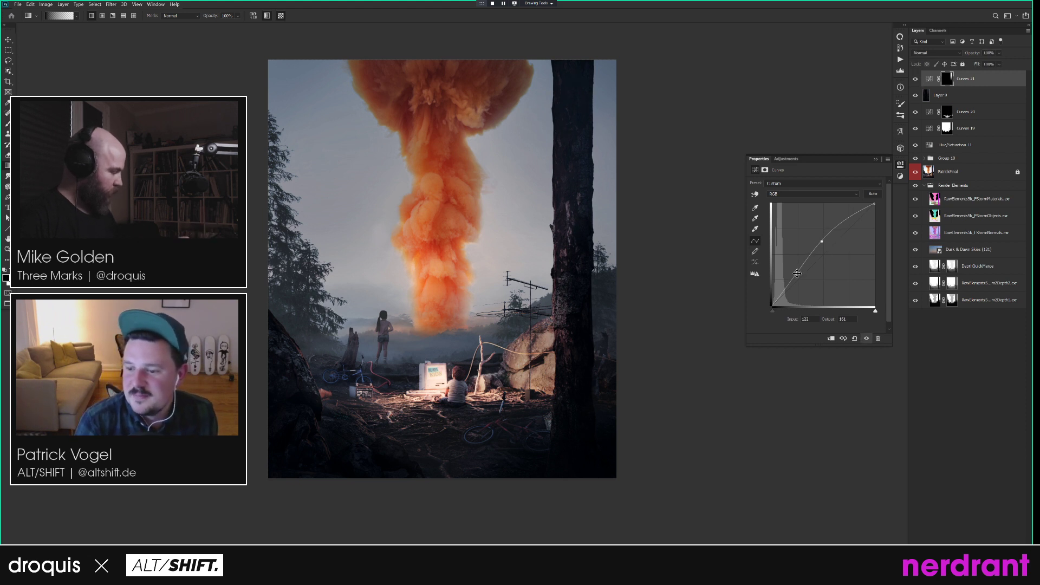
drag(650, 385, 650, 406)
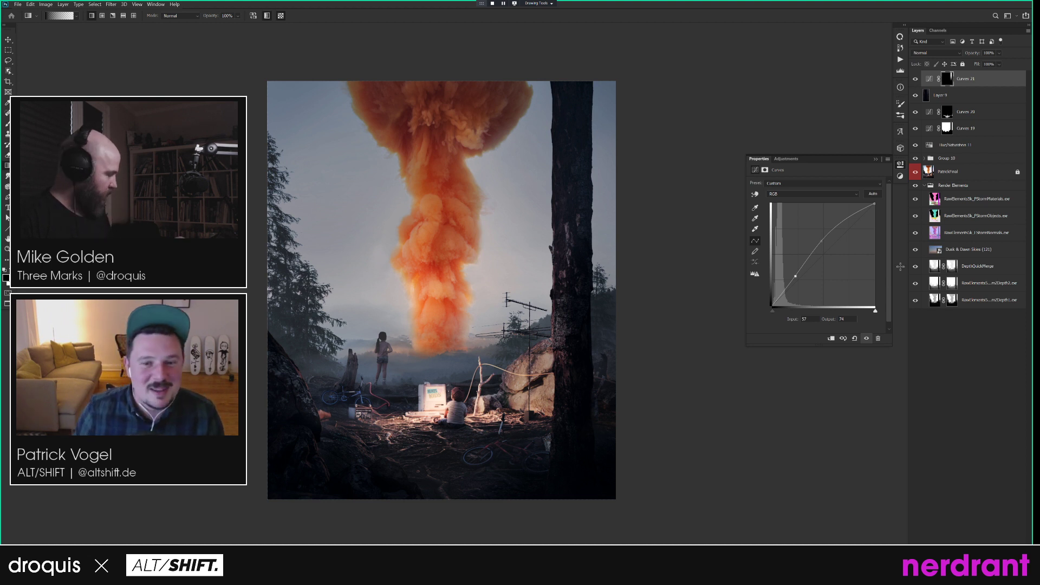
Combine the Red copy and Green copy 2 channels into a selection, restricted with the Lasso to the seated child, computer and forked branch.
click(938, 30)
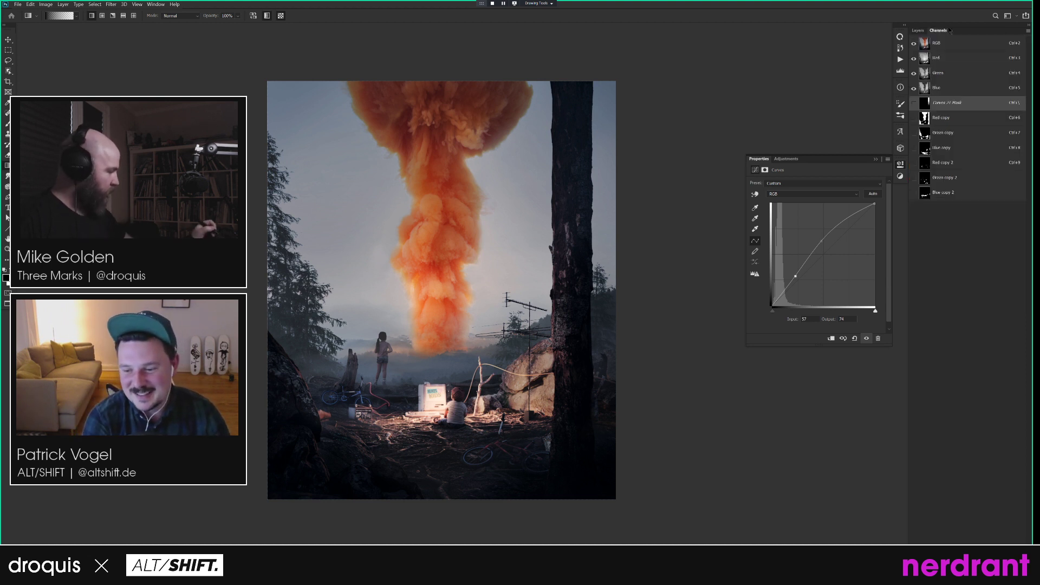
click(941, 118)
ctrl+click(925, 118)
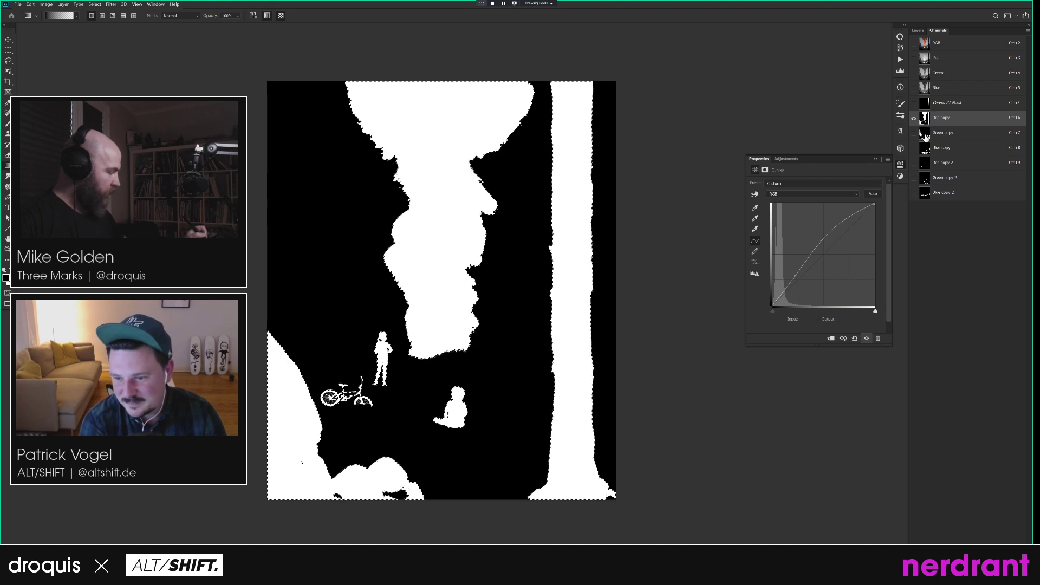
click(940, 132)
click(938, 148)
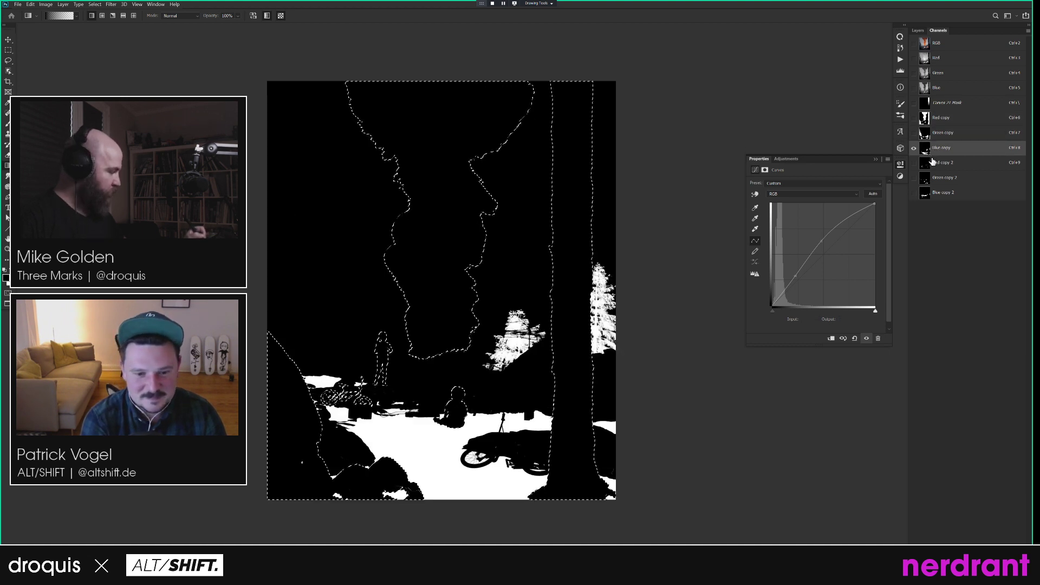
click(928, 168)
click(927, 179)
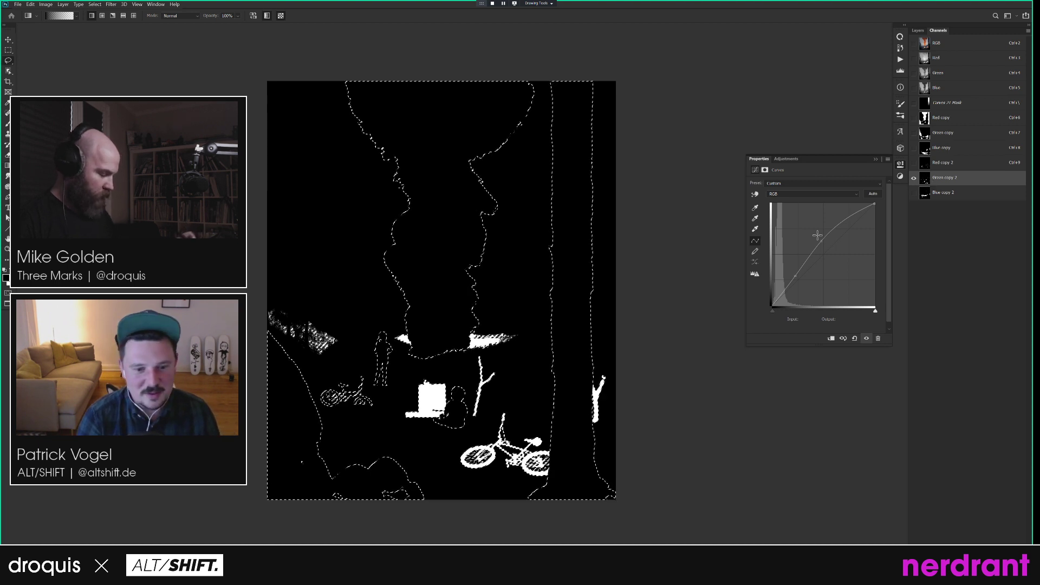
key(l)
mouse_move(461, 439)
mouse_down()
mouse_move(504, 388)
mouse_move(507, 364)
mouse_move(488, 353)
mouse_move(412, 377)
mouse_move(393, 417)
mouse_move(431, 447)
mouse_up()
click(932, 44)
click(917, 30)
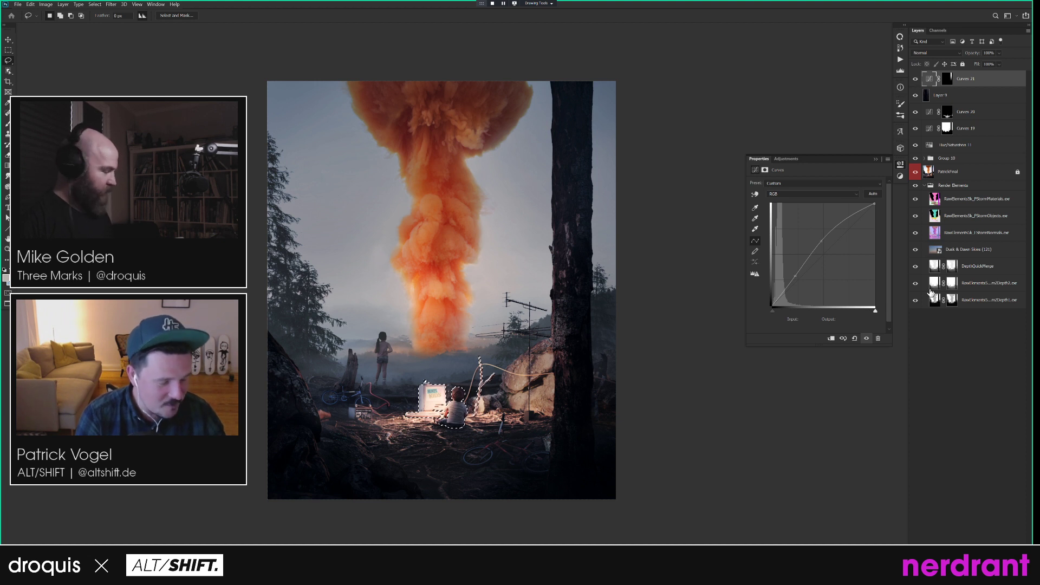
Add a Curves adjustment layer from the selection, group it, and move its mask onto the group, inverted to protect the child and computer.
key(ctrl+m)
key(Return)
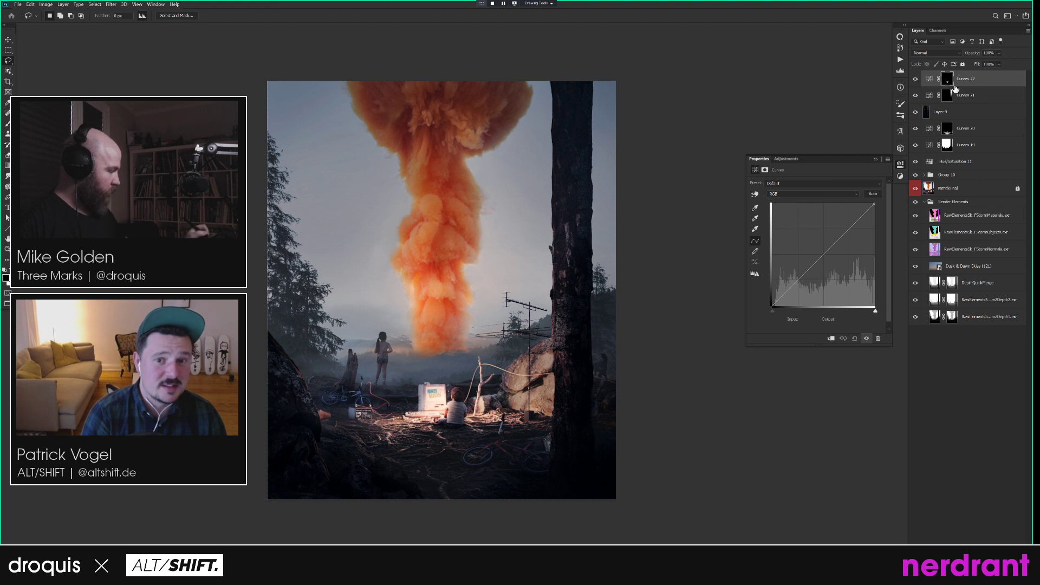
key(ctrl+g)
drag(965, 95, 953, 80)
click(954, 82)
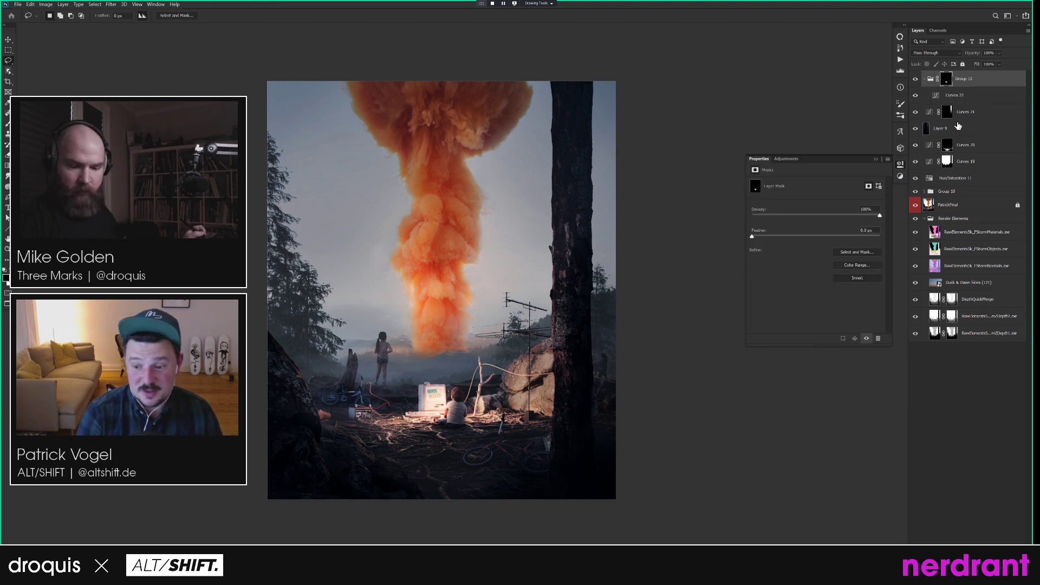
Raise the black point of the grouped Curves layer to an output of about 23 and check the group mask.
click(956, 95)
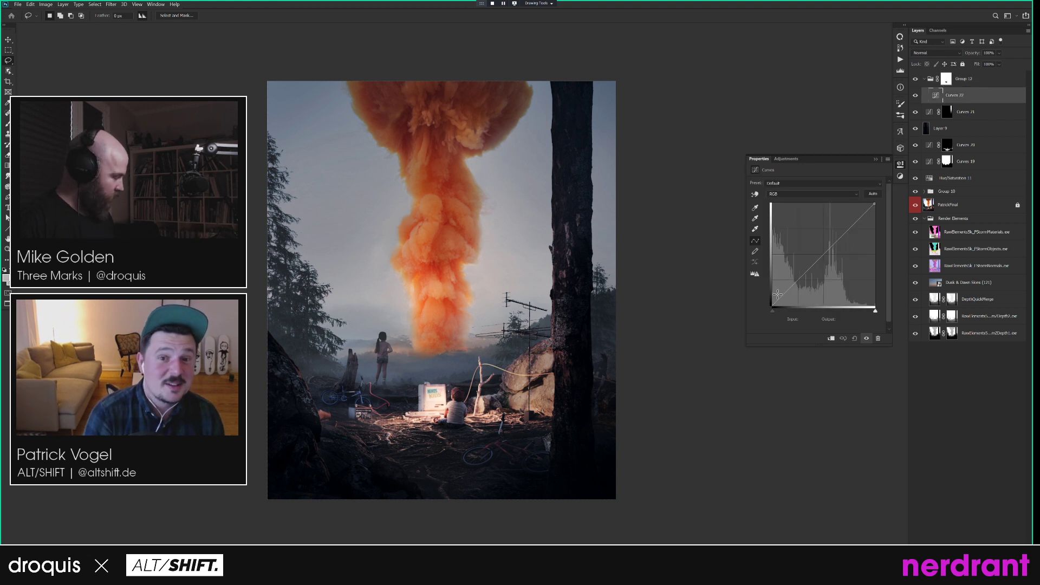
drag(773, 303, 769, 294)
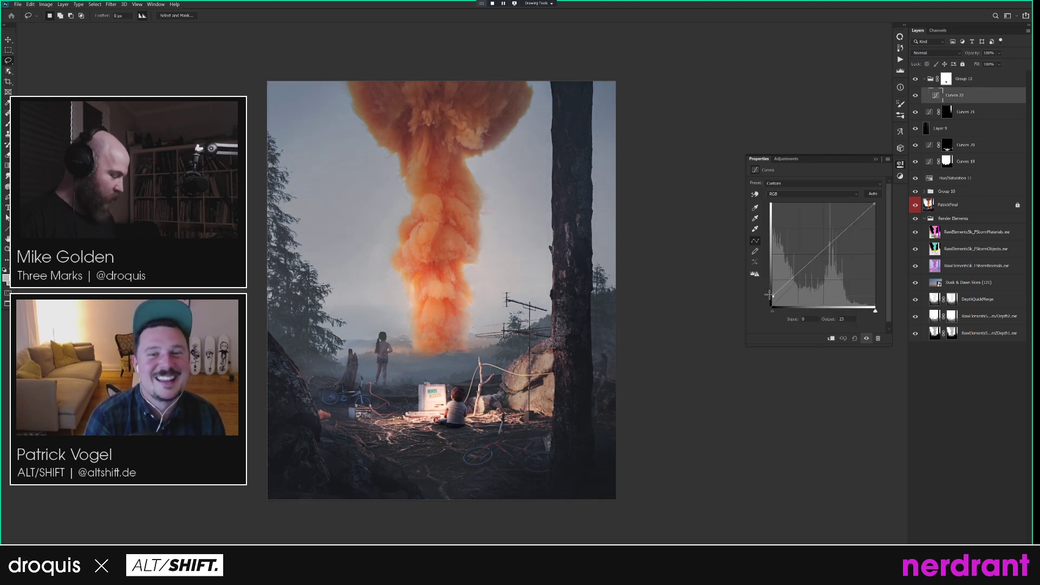
alt+click(946, 80)
alt+click(947, 81)
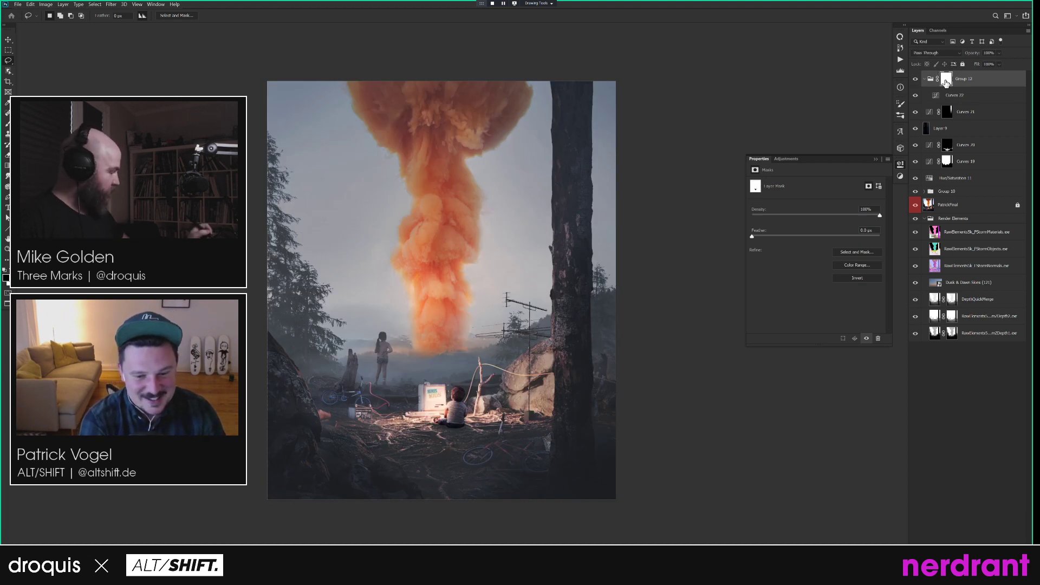
Give the grouped Curves layer a black mask and paint the haze in around the seated child with a soft brush at 10% flow.
click(948, 96)
alt+click(961, 543)
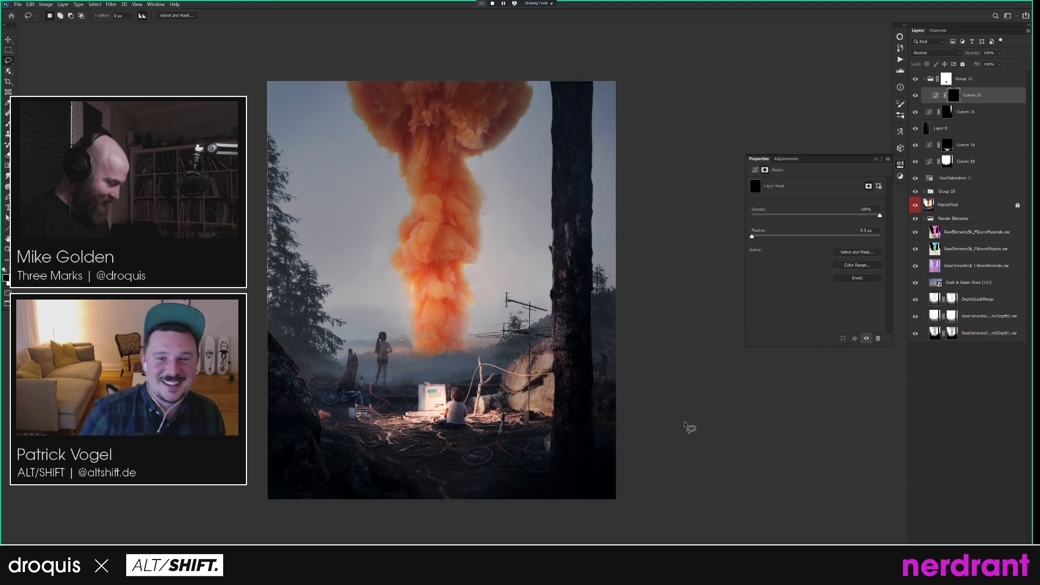
key(b)
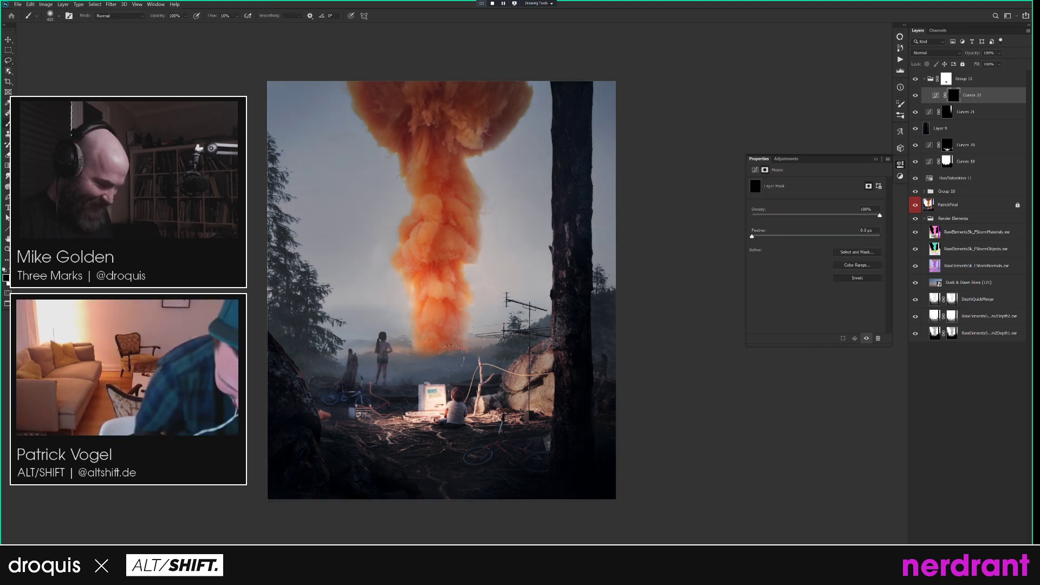
key(bracketleft)
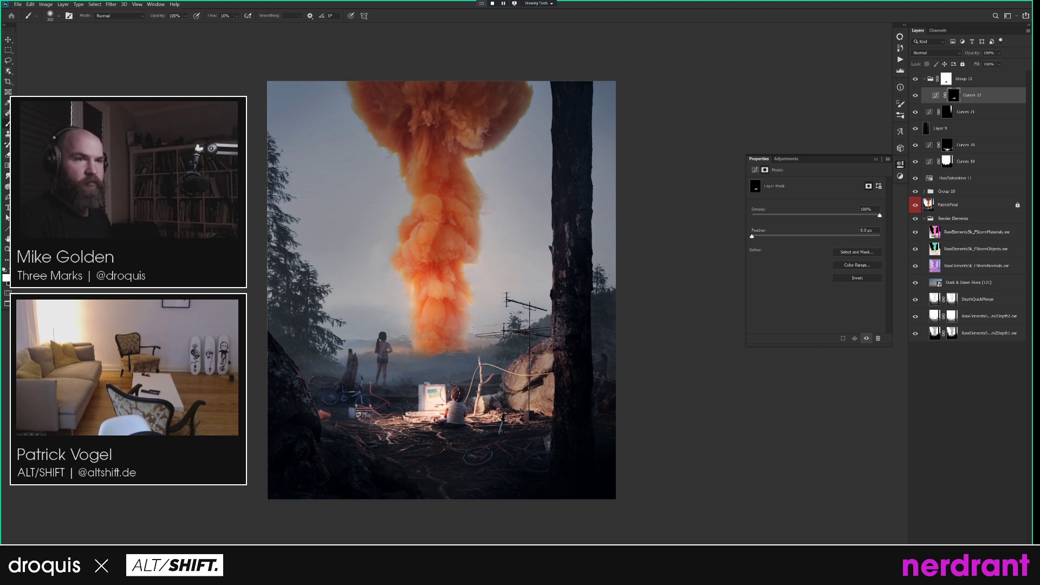
Examine the haze around the seated child, computer and branch up close with the Curves group hidden and shown.
click(916, 79)
click(924, 79)
mouse_move(470, 388)
mouse_down()
mouse_move(507, 374)
mouse_move(491, 405)
mouse_up()
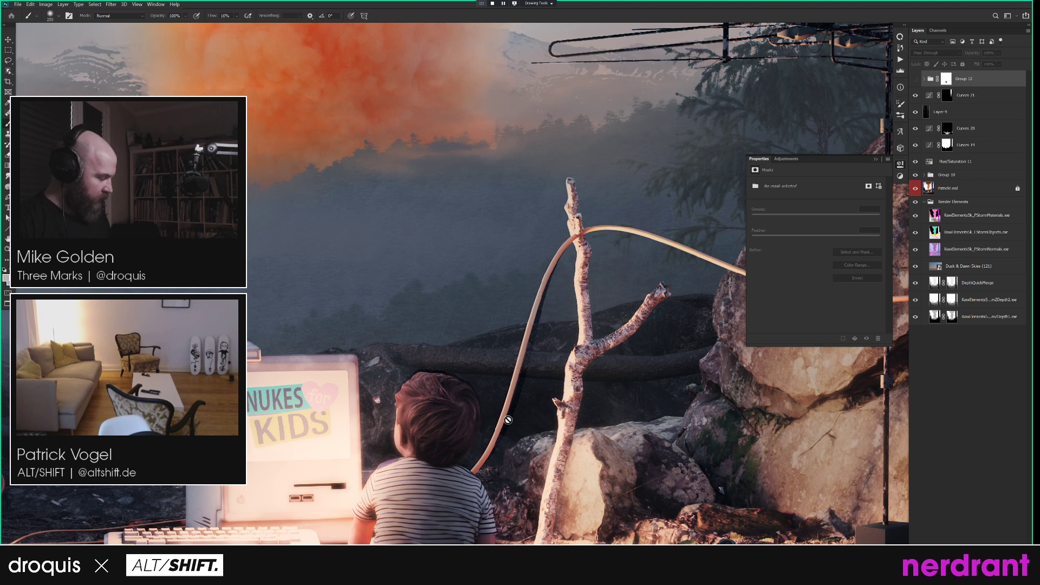
drag(552, 410, 555, 380)
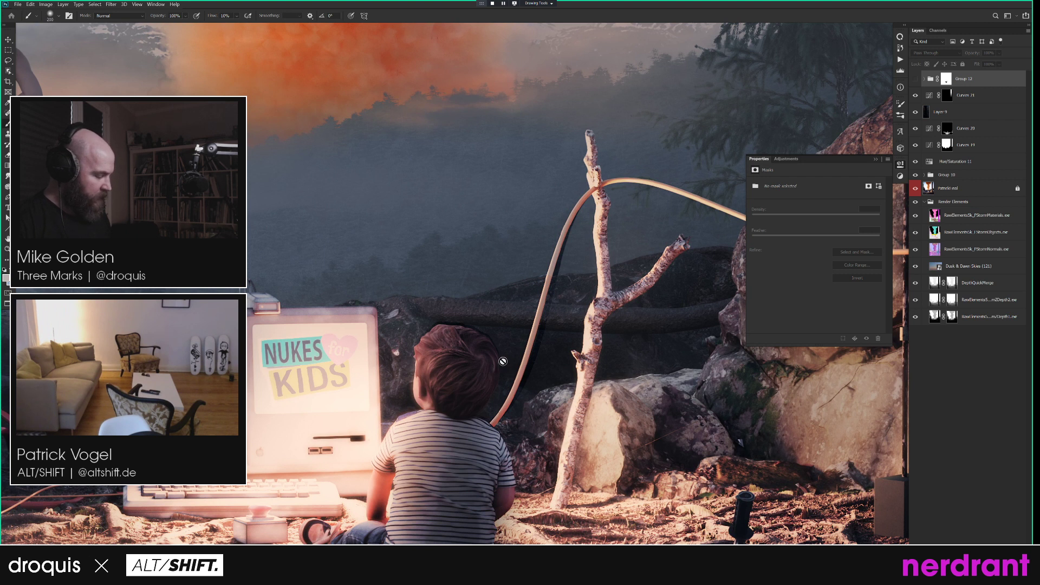
alt+click(555, 370)
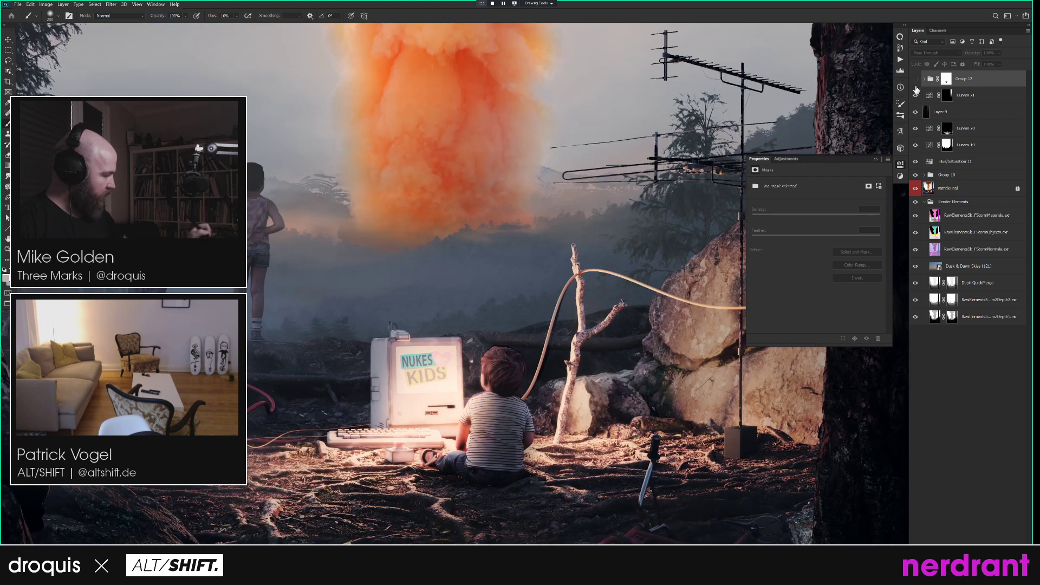
alt+click(553, 377)
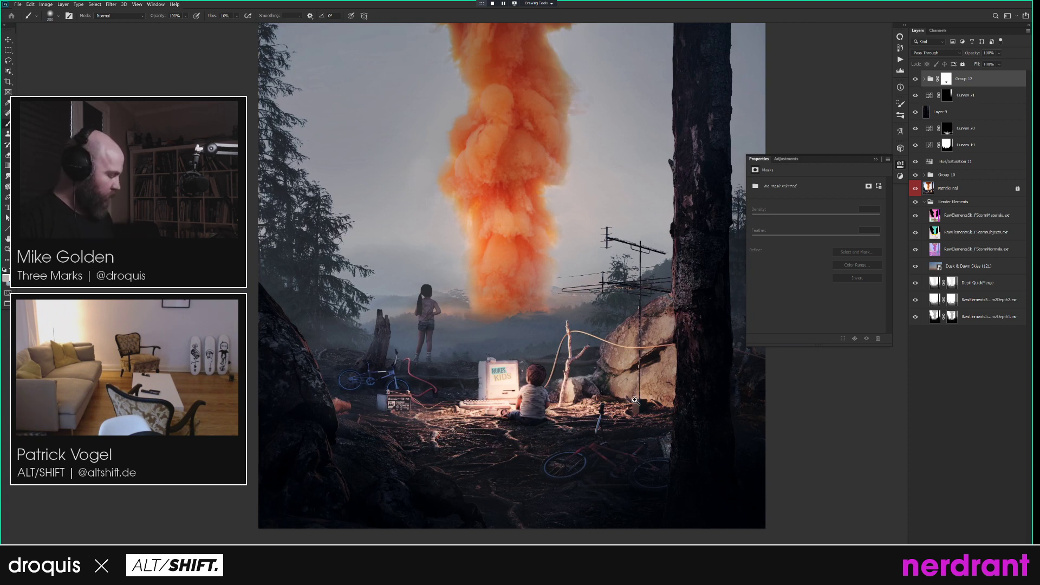
drag(636, 401, 630, 400)
drag(698, 378, 628, 383)
Compare the image with and without the recent Curves and trunk retouch layers, ending with all of them visible.
drag(916, 94, 916, 145)
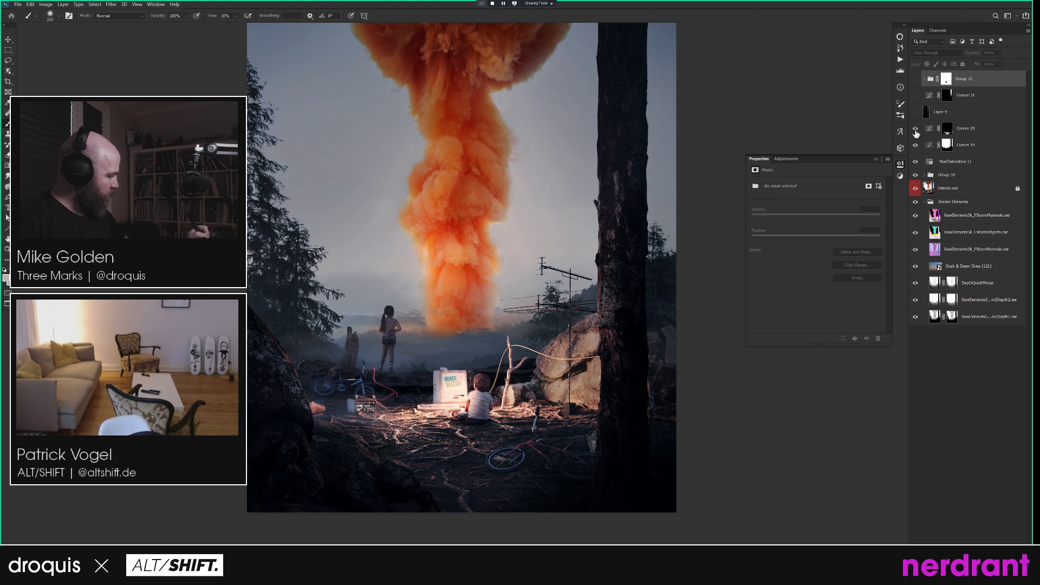
drag(915, 145, 915, 112)
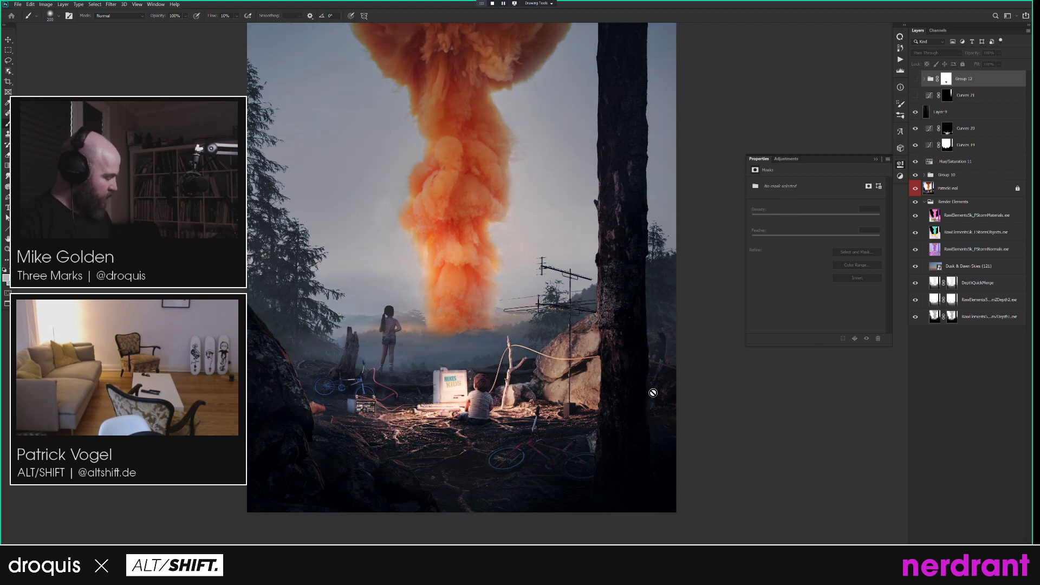
click(915, 112)
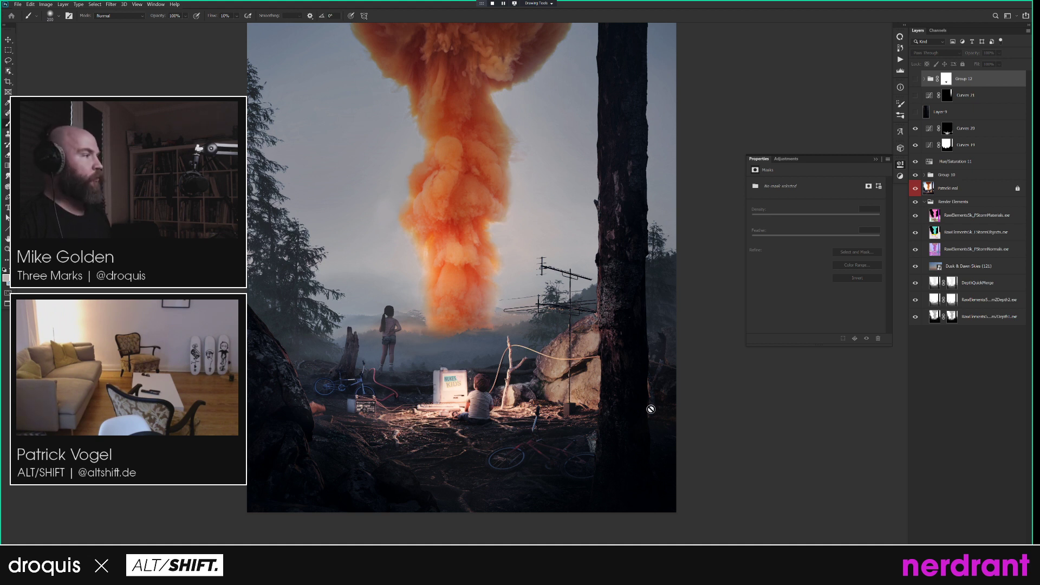
click(915, 112)
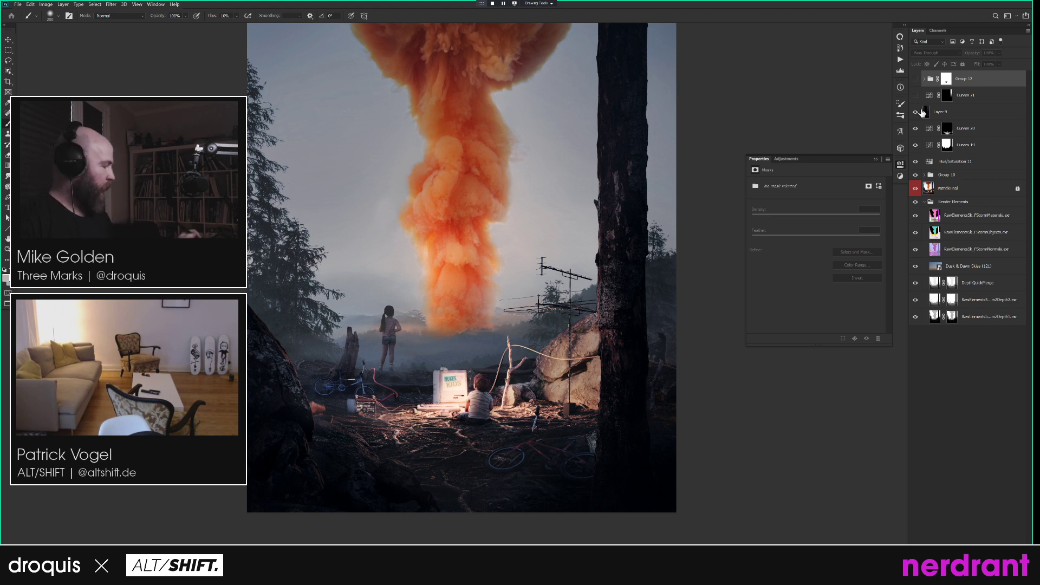
click(915, 112)
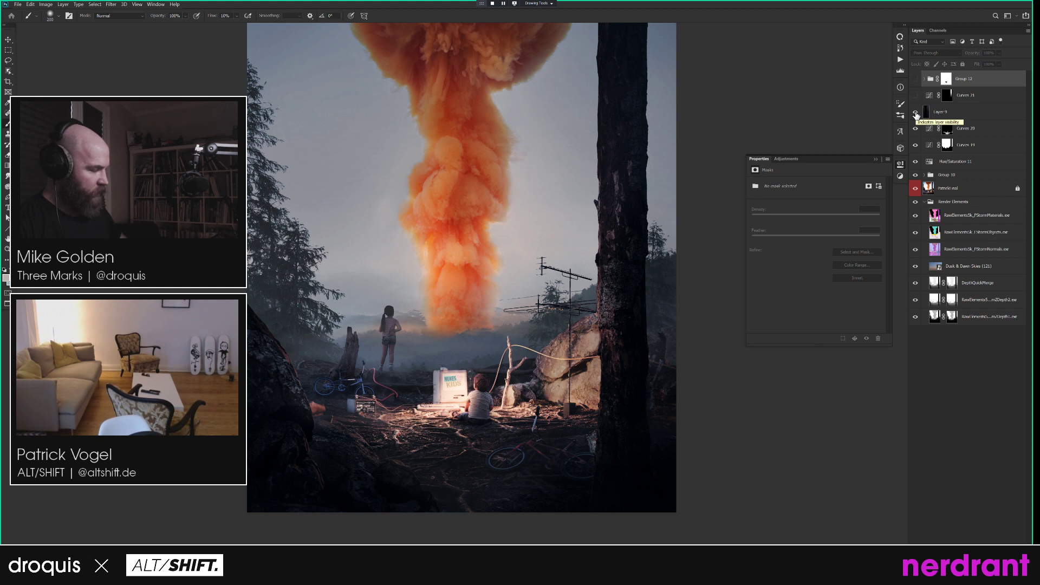
drag(581, 352, 563, 321)
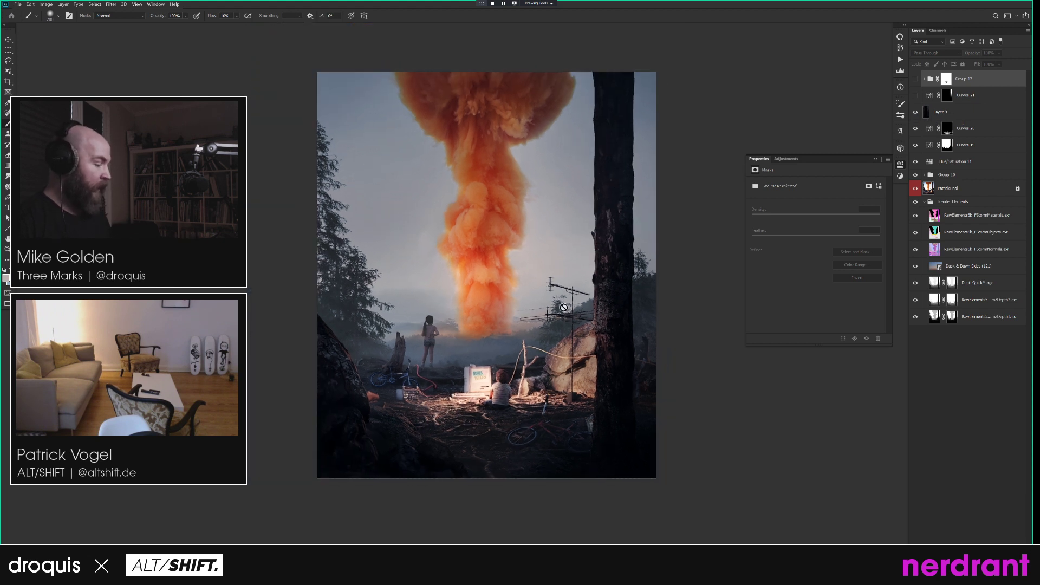
drag(574, 279, 574, 293)
click(916, 79)
click(915, 95)
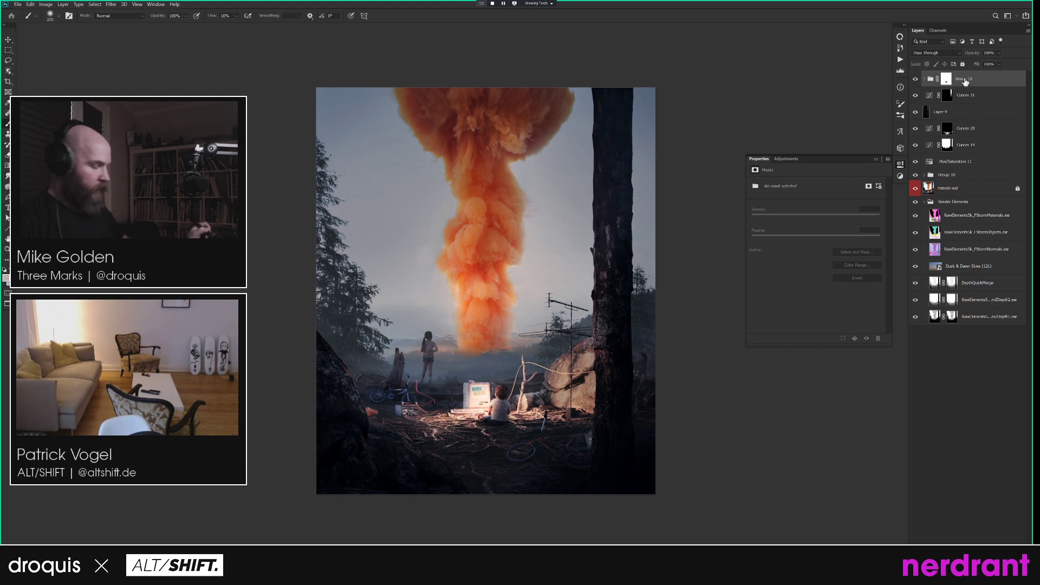
Add a Hue/Saturation layer lowering the explosion's Reds saturation to about -32, with a black mask painted white over the smoke column.
key(ctrl+u)
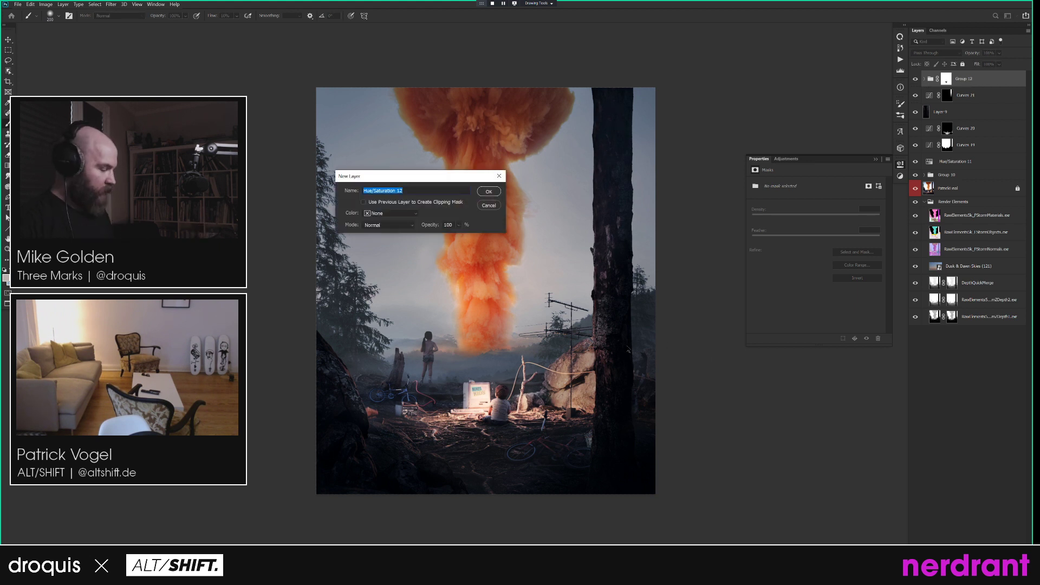
click(489, 192)
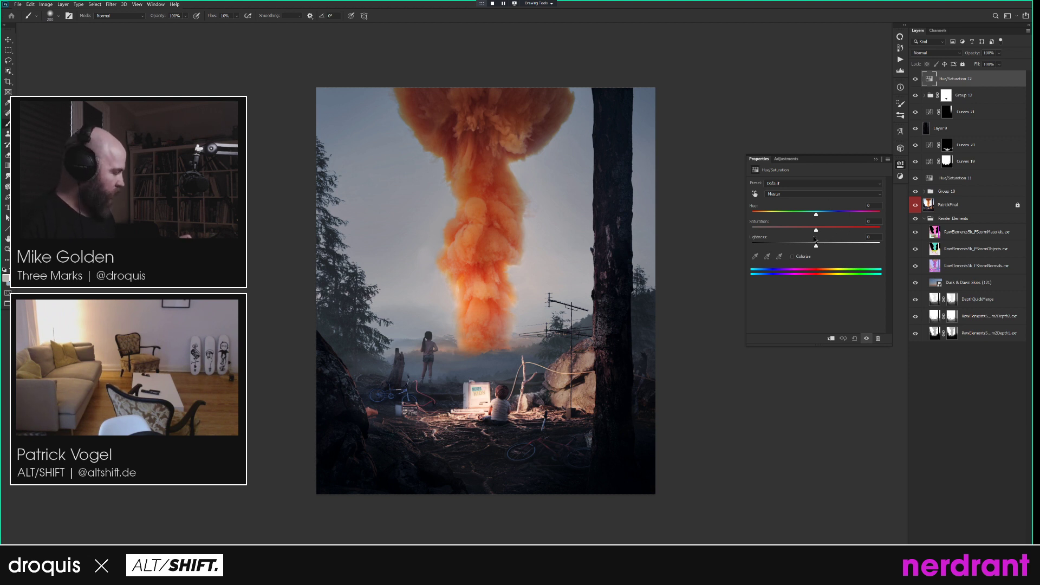
click(755, 194)
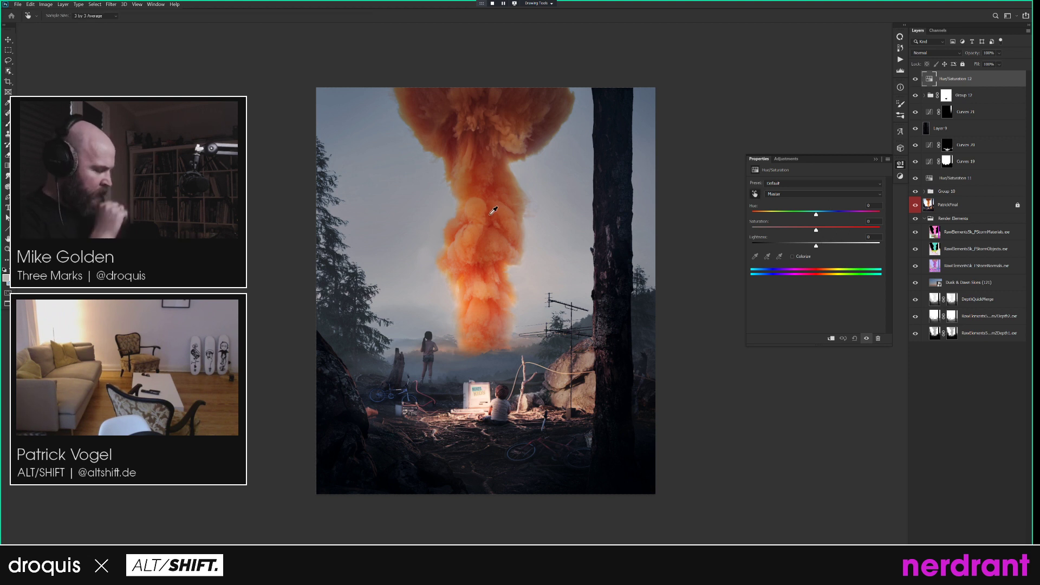
drag(496, 211, 480, 223)
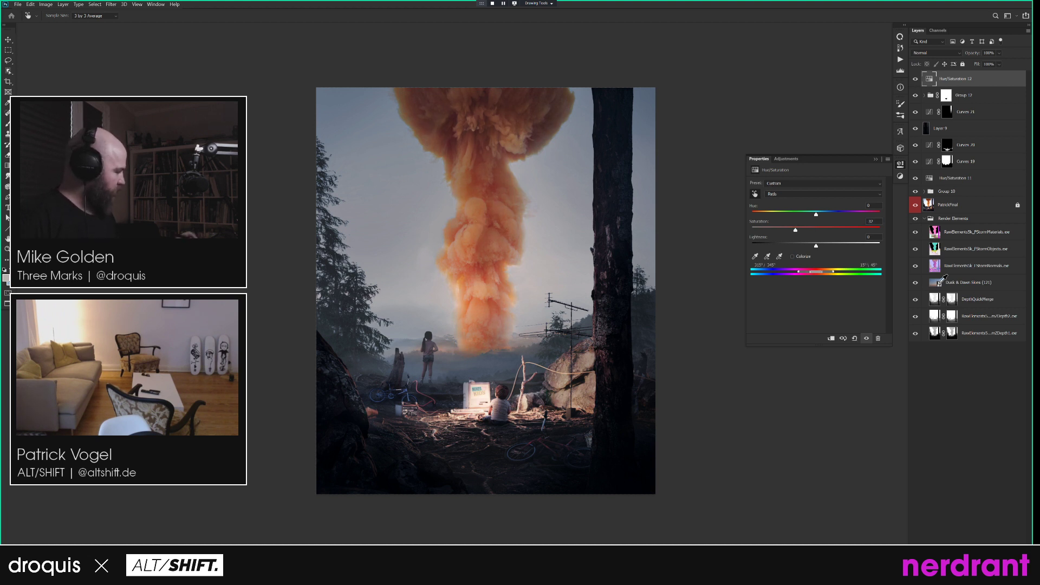
click(964, 544)
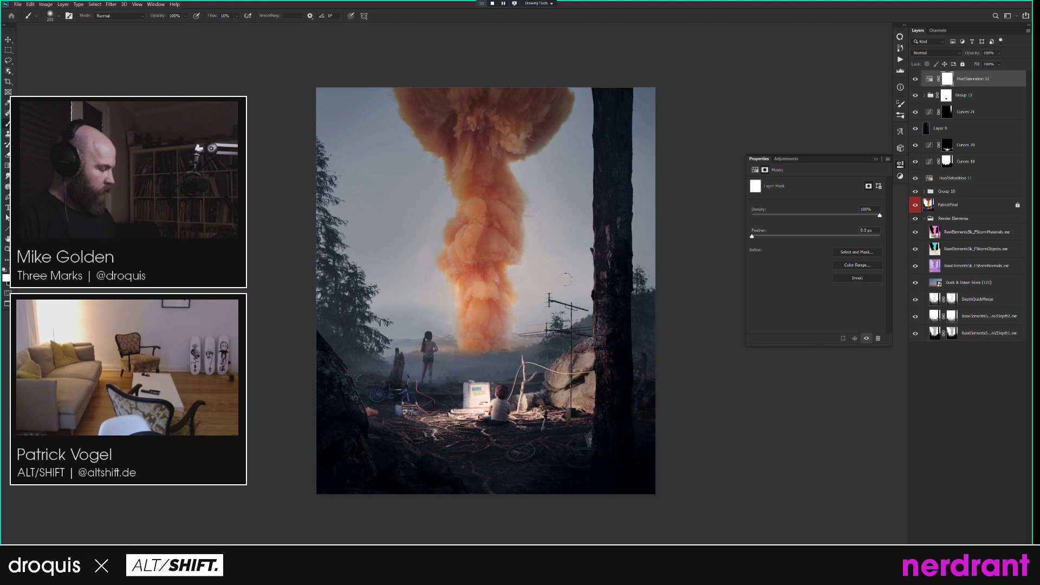
key(ctrl+i)
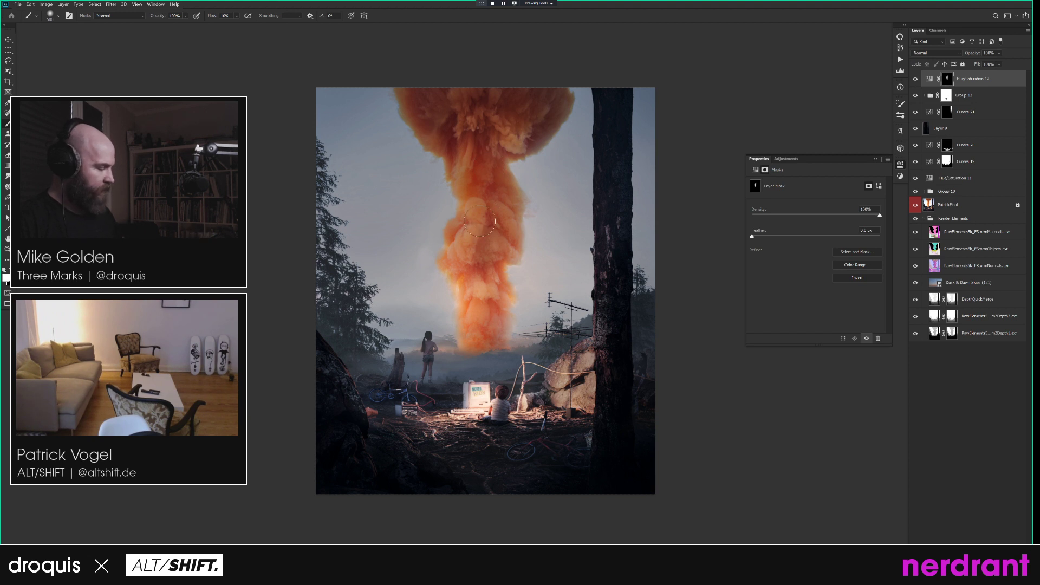
Add another Hue/Saturation layer with Reds saturation at +100, invert its mask to black, and softly paint the effect into the explosion's cap.
key(ctrl+u)
key(Return)
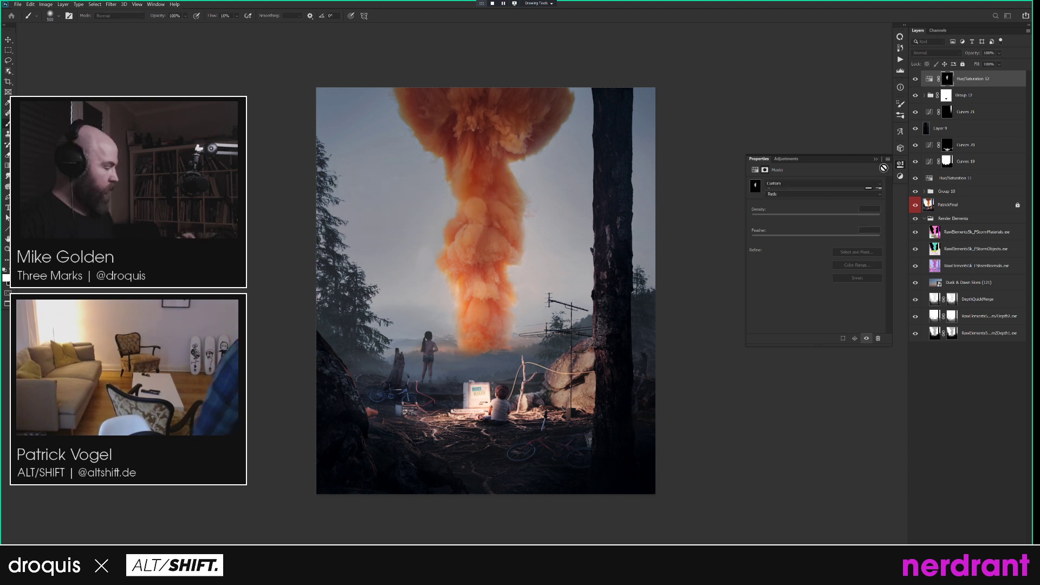
click(756, 194)
drag(536, 115, 561, 97)
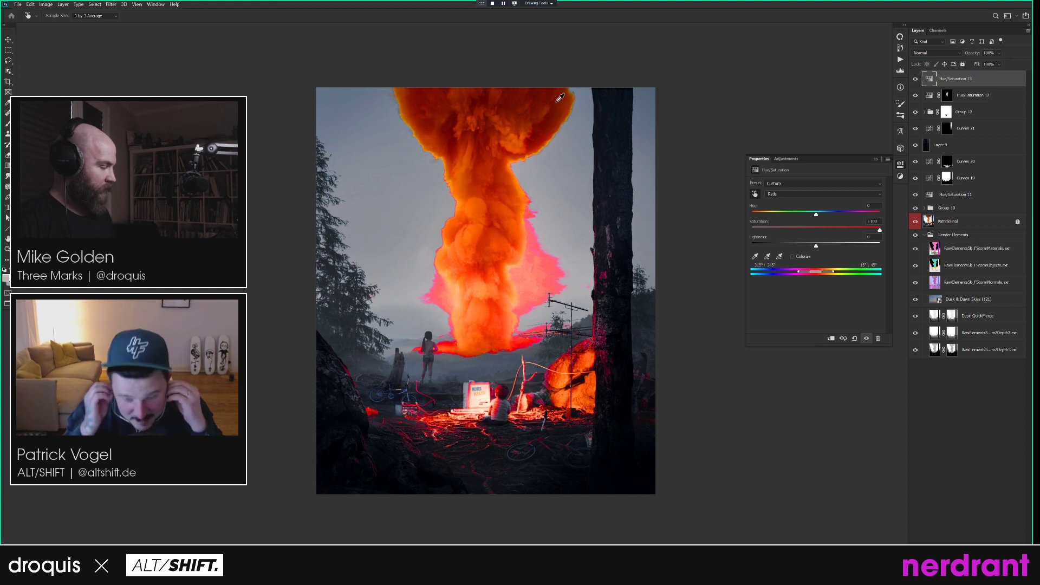
click(961, 561)
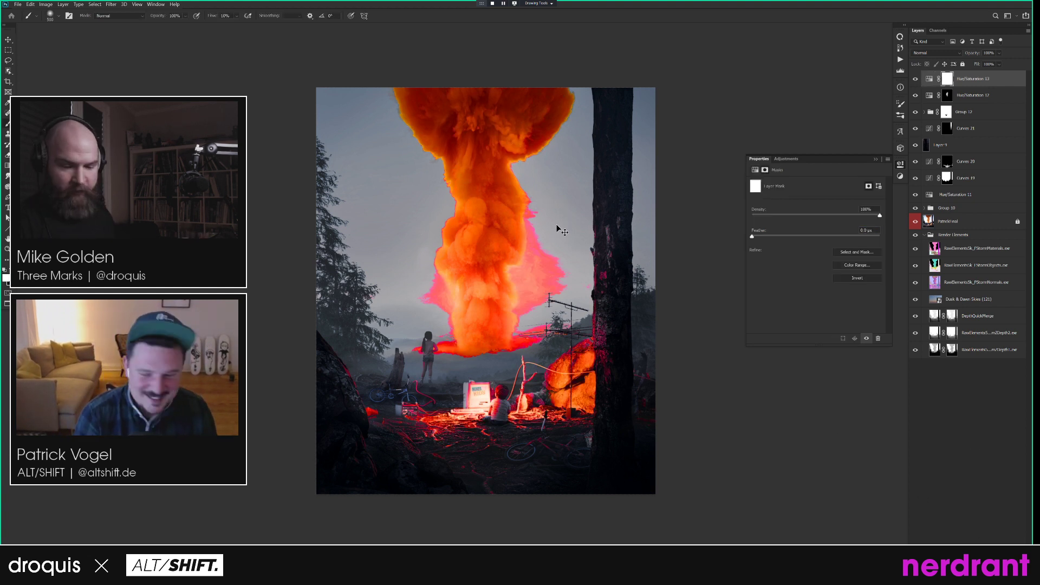
key(ctrl+i)
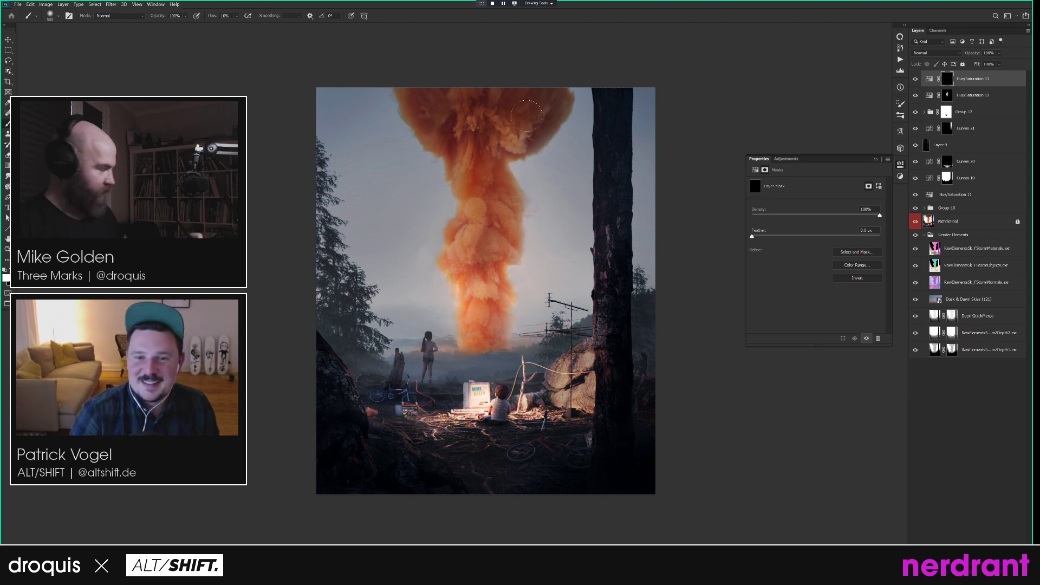
key(bracketright)
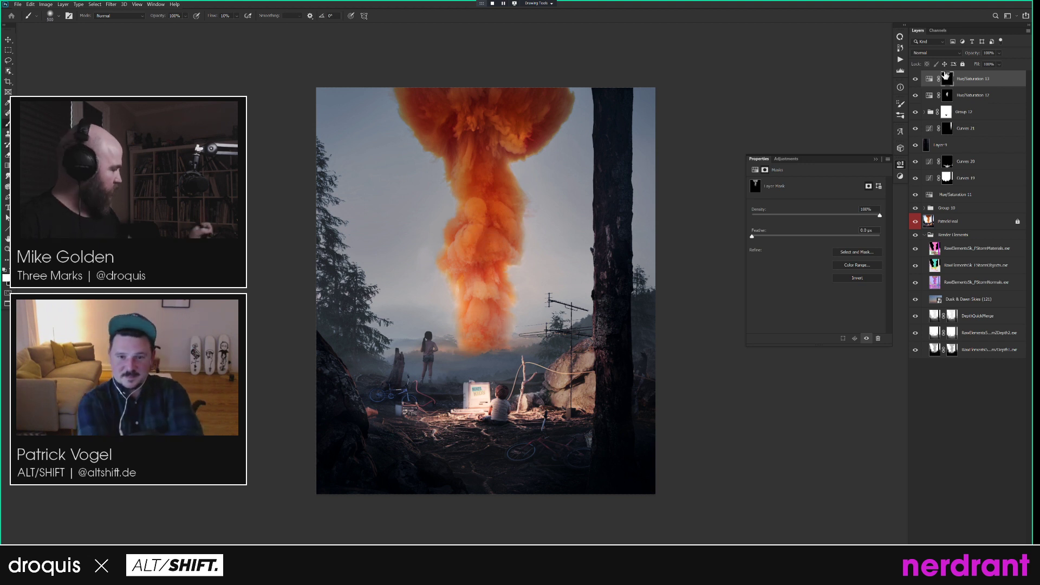
Lower the opacity of the topmost Hue/Saturation layer to soften the added red in the explosion's cap.
click(930, 78)
mouse_move(978, 50)
mouse_down()
mouse_move(560, 75)
mouse_move(569, 63)
mouse_up()
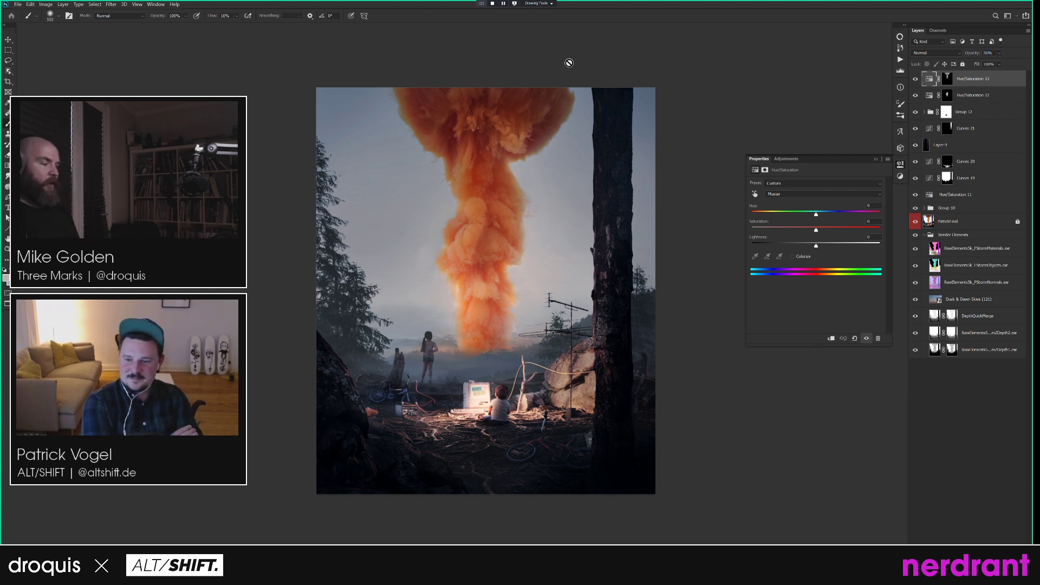
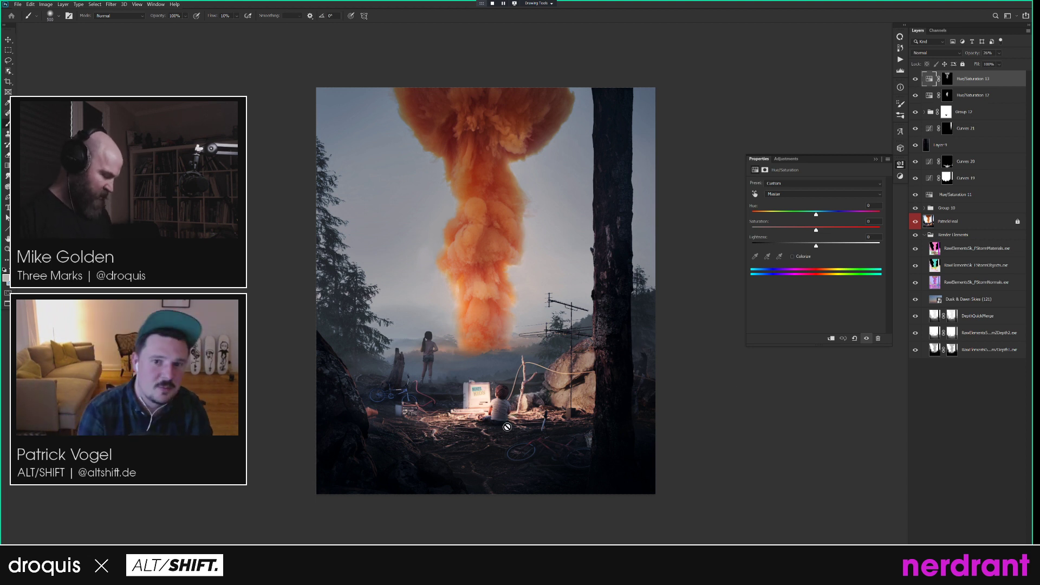
Hide the recent layers above Hue/Saturation 11, leaving only Curves 19 visible among them, around the seated child.
drag(503, 422, 516, 416)
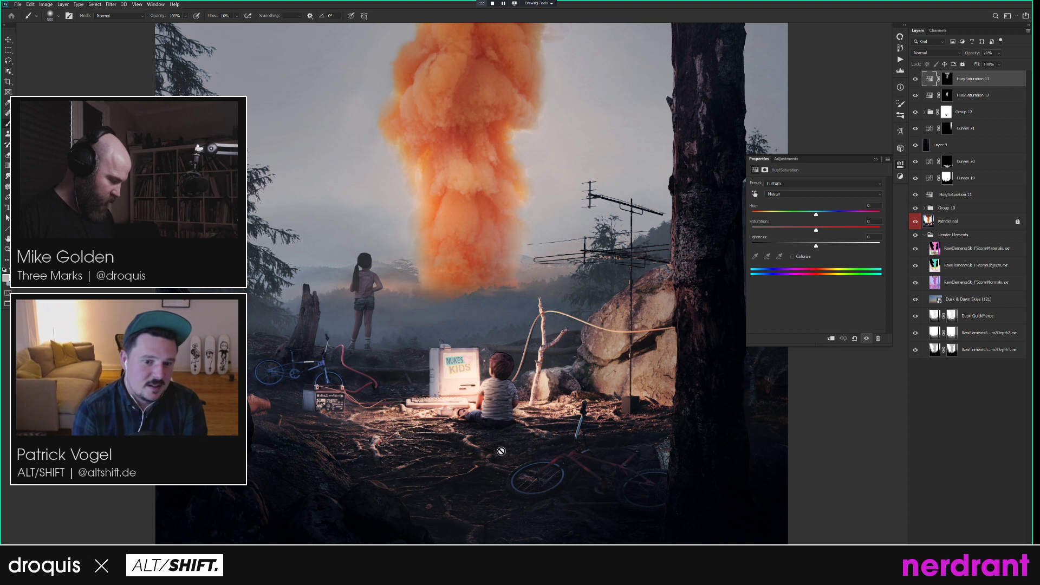
drag(915, 79, 915, 197)
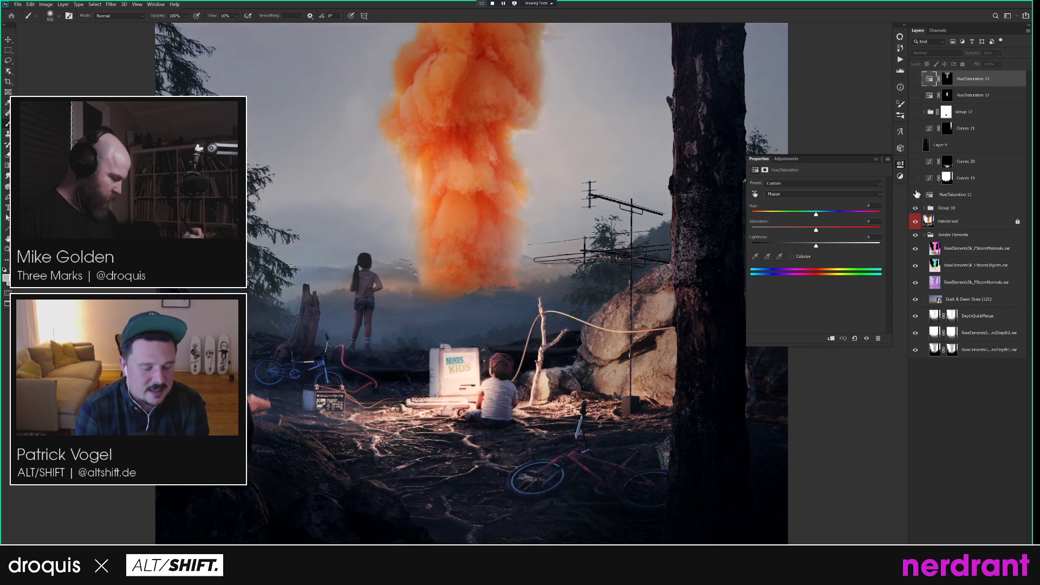
click(535, 355)
key(v)
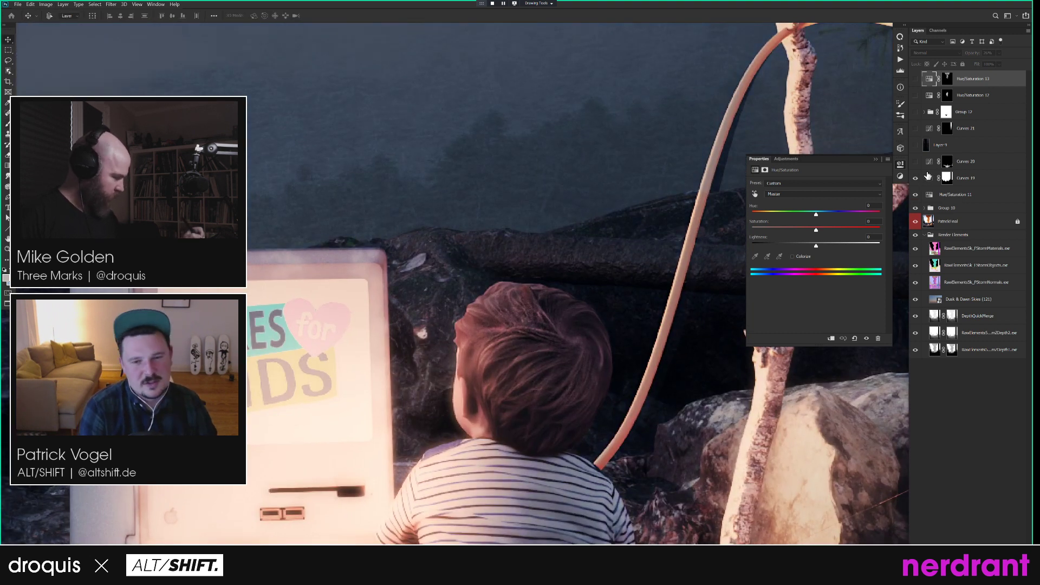
drag(915, 177, 916, 194)
Examine the Curves 19 mask against the image around the child, cable, branch and rocks.
alt+click(951, 179)
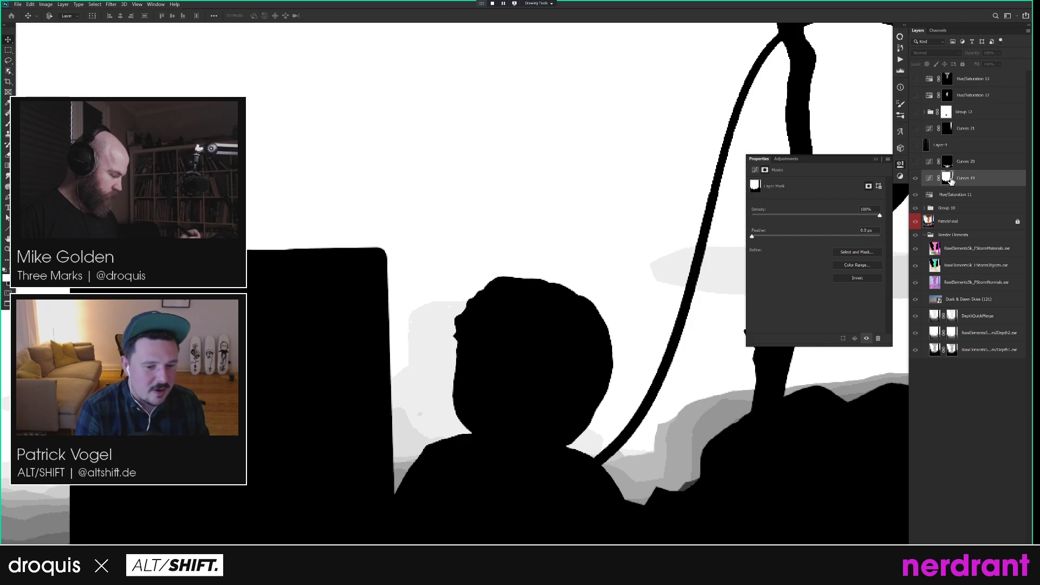
alt+click(951, 179)
alt+click(691, 385)
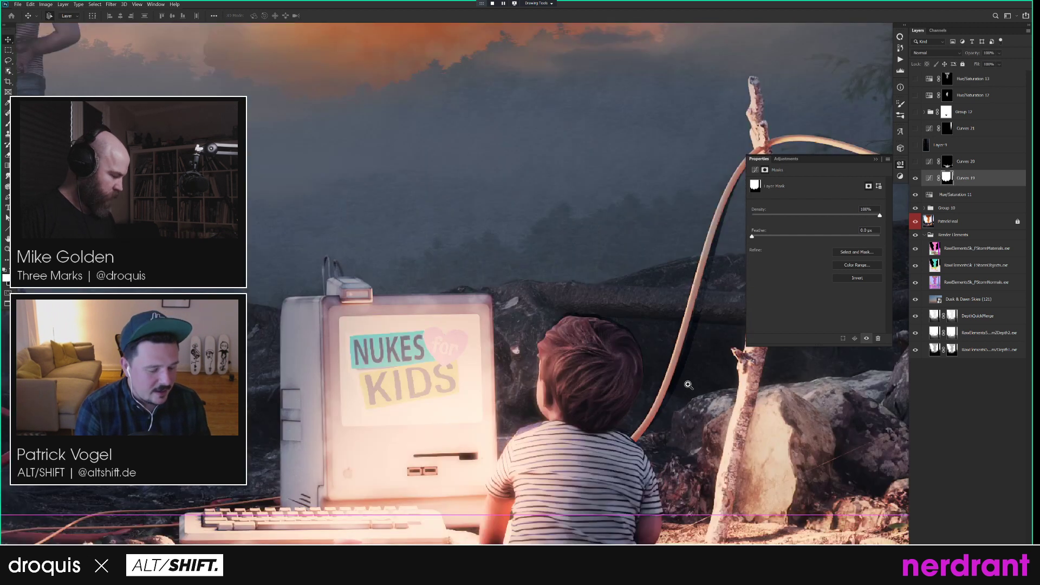
alt+click(692, 384)
drag(698, 424, 633, 410)
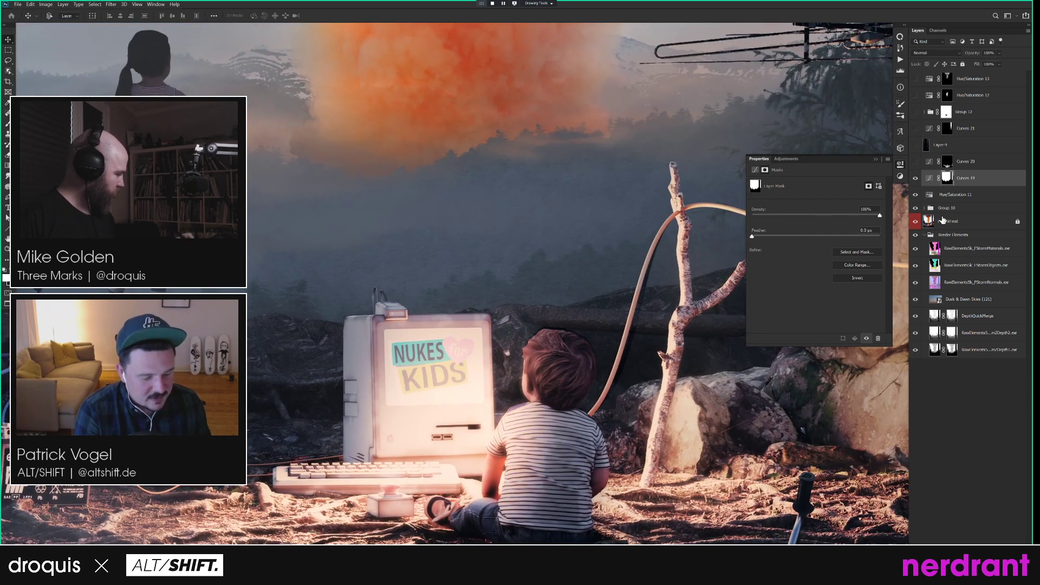
alt+click(948, 181)
drag(681, 406, 585, 465)
drag(589, 423, 570, 341)
drag(585, 386, 645, 379)
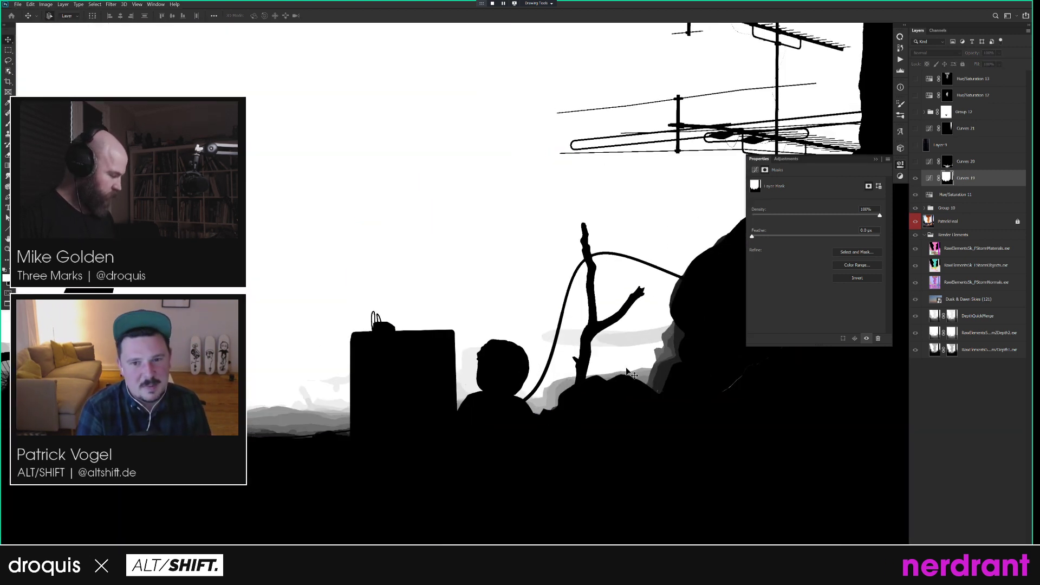
click(928, 178)
drag(515, 371, 534, 367)
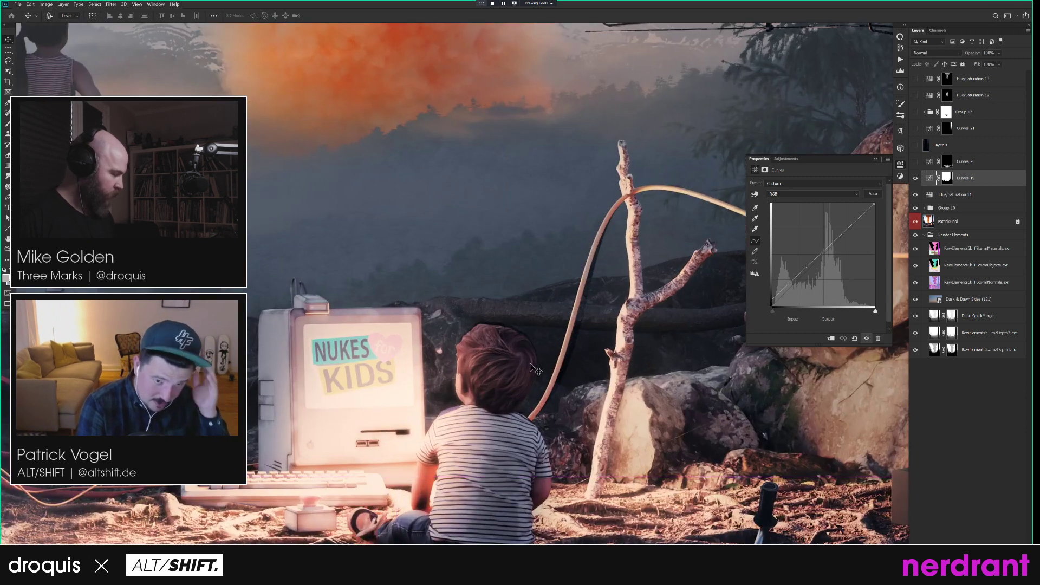
click(947, 177)
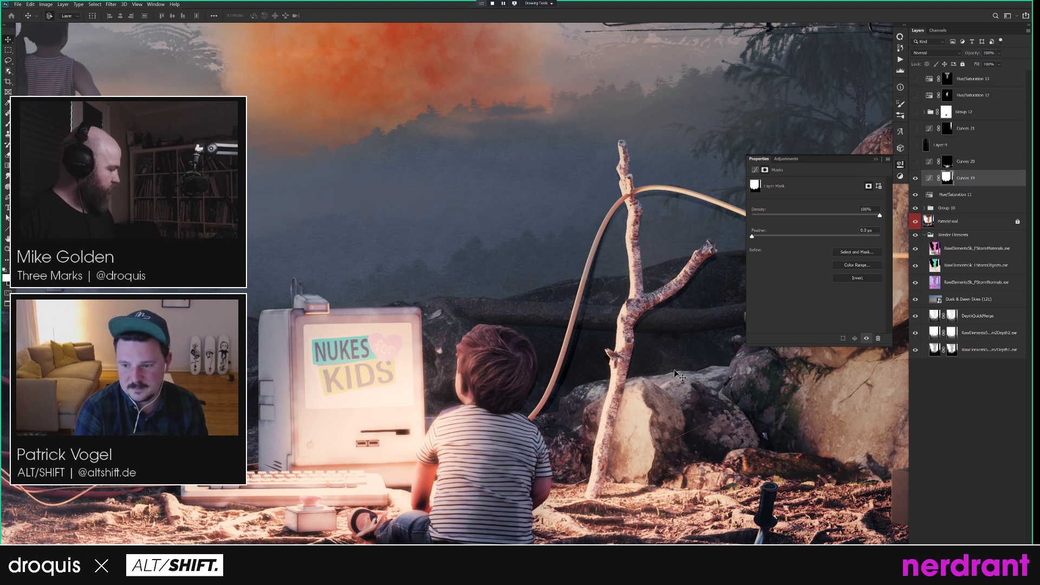
Delete the Curves 19 mask and replace it with a copy of the smoother mask from the middle depth layer.
scroll(579, 367, down, 3)
scroll(600, 402, down, 3)
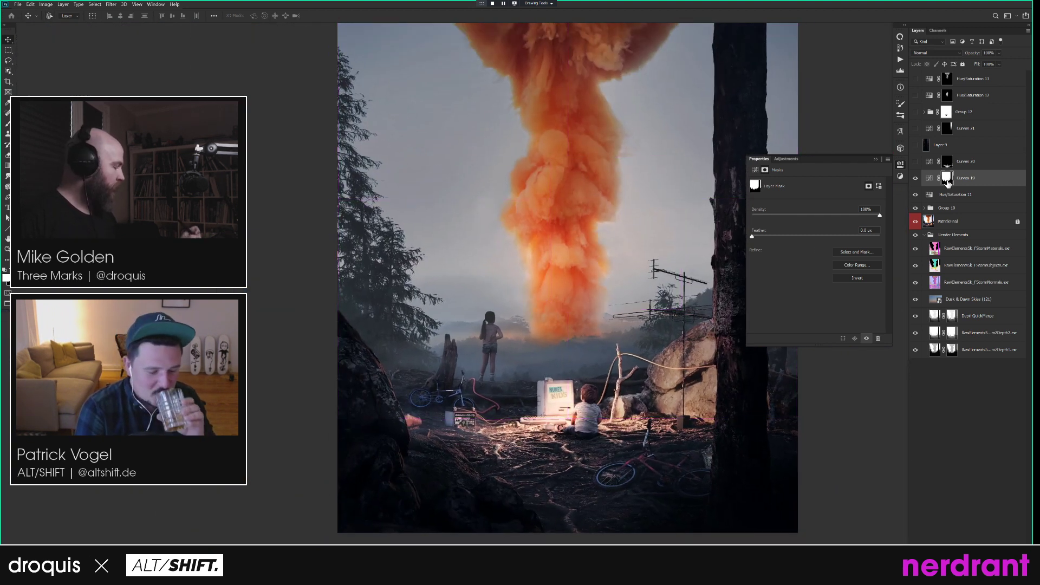
right_click(945, 180)
click(969, 198)
drag(655, 400, 596, 396)
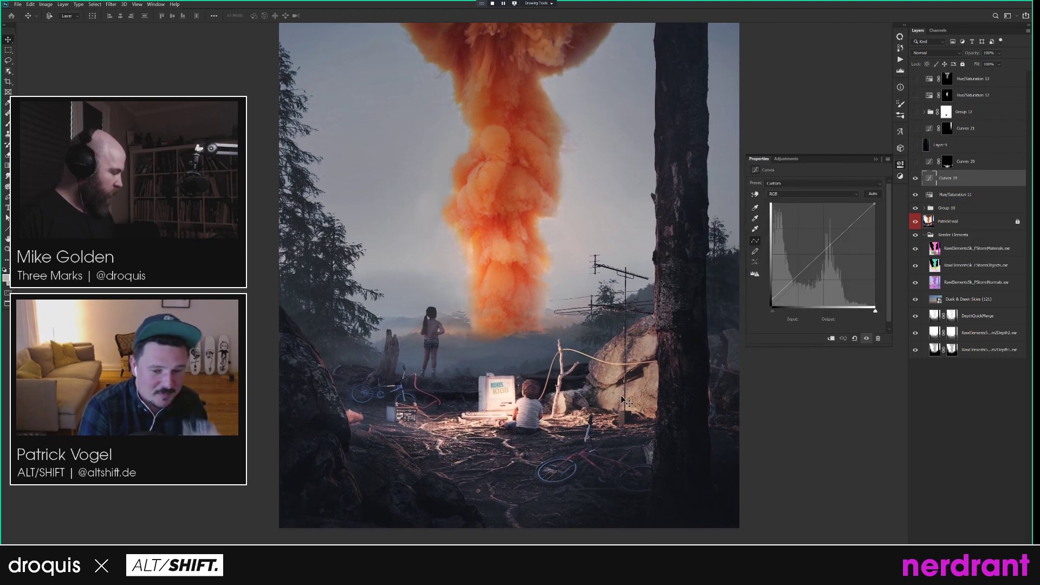
alt+click(955, 335)
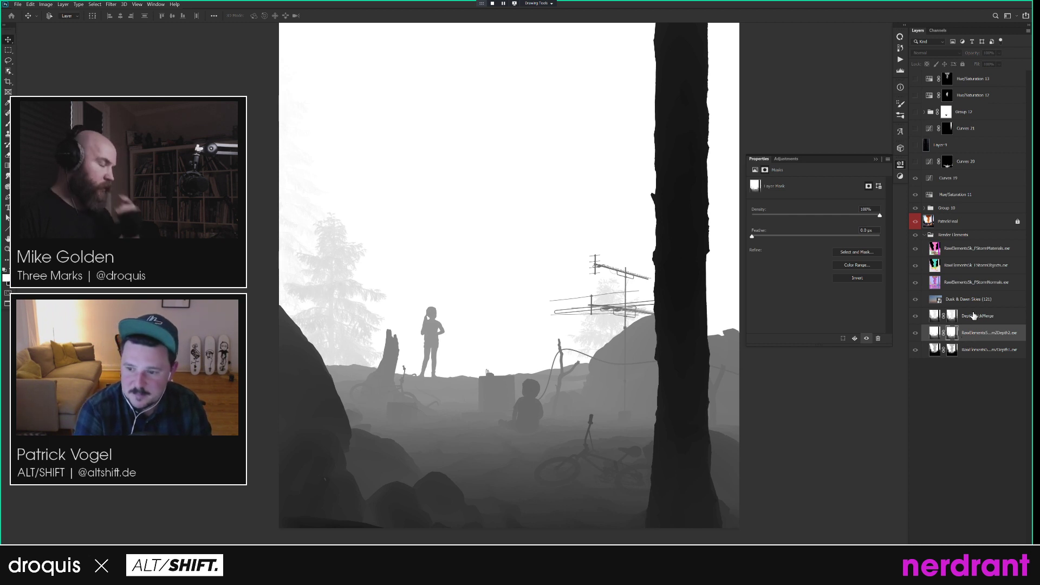
alt+click(954, 333)
drag(955, 334, 953, 181)
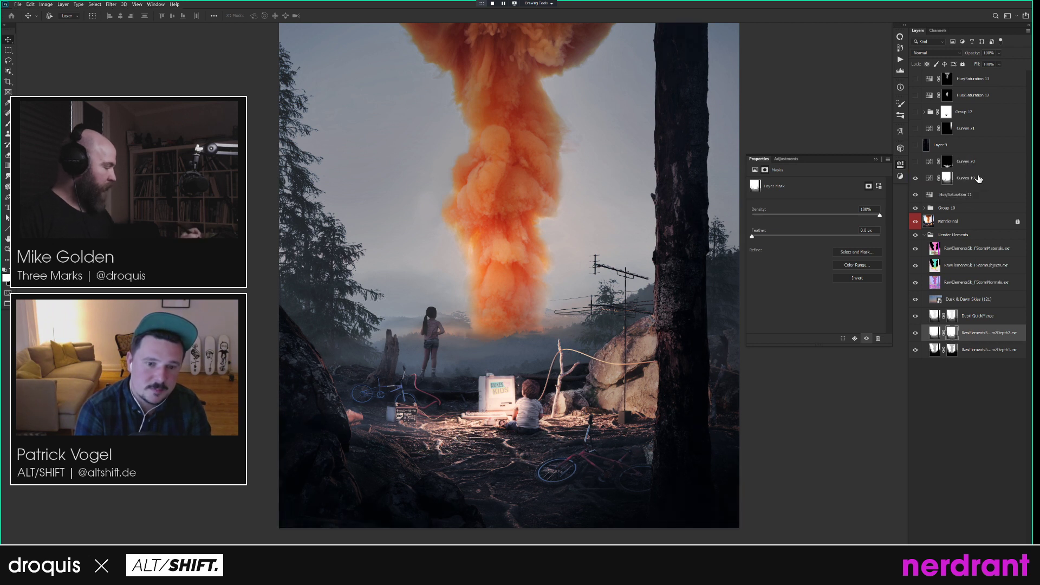
Apply Levels to the Curves 19 mask, sampling black on the child's head and white beside the branch, for input levels 84 and 123.
alt+click(947, 178)
scroll(623, 367, up, 4)
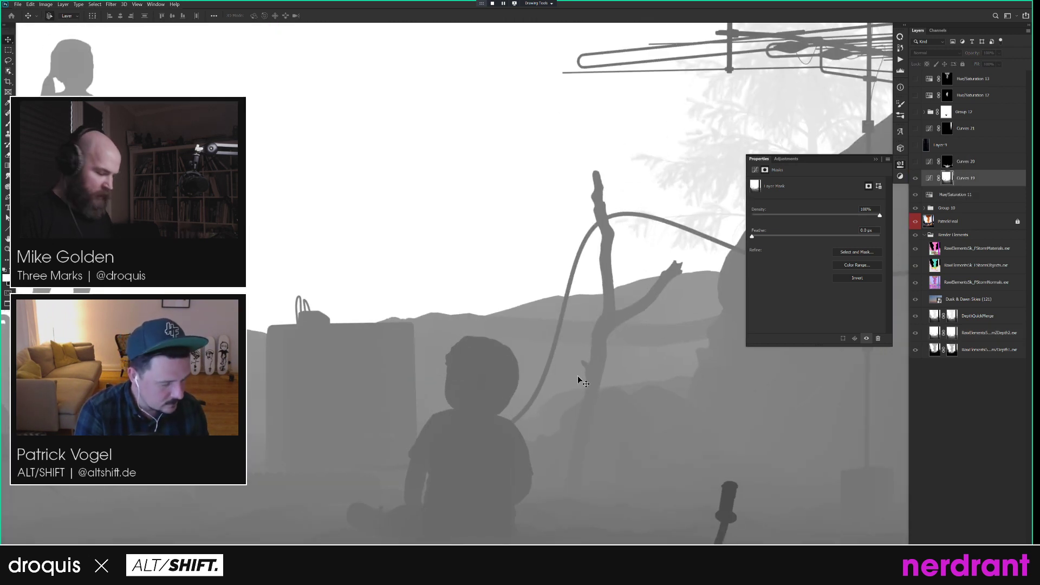
key(ctrl+l)
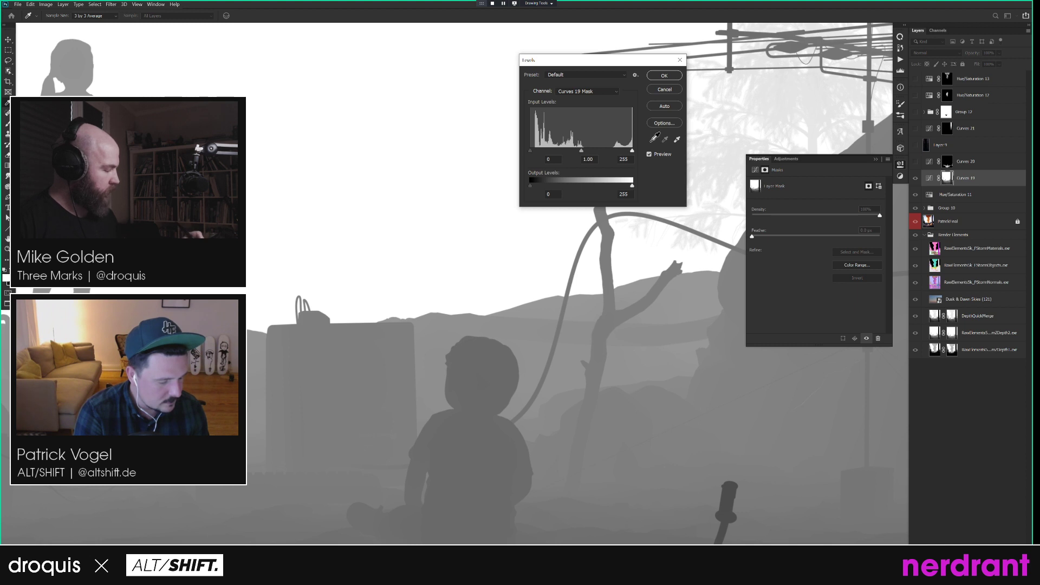
click(503, 371)
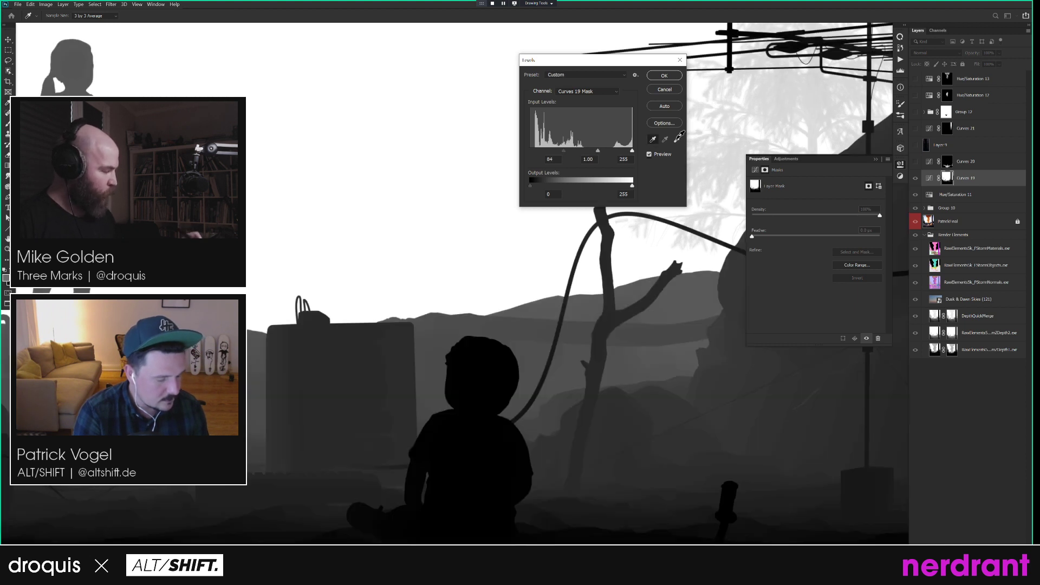
click(677, 139)
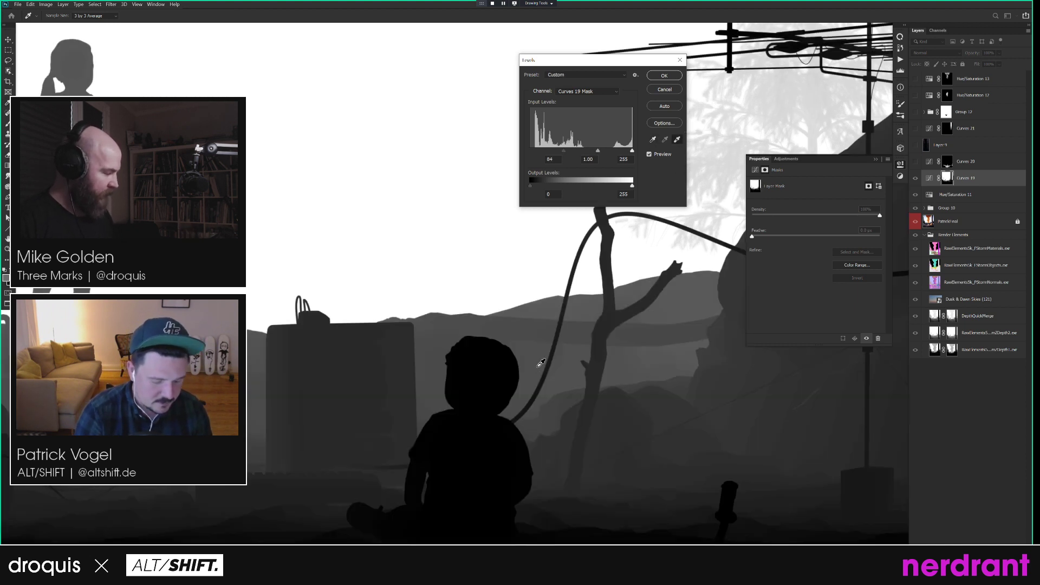
click(558, 404)
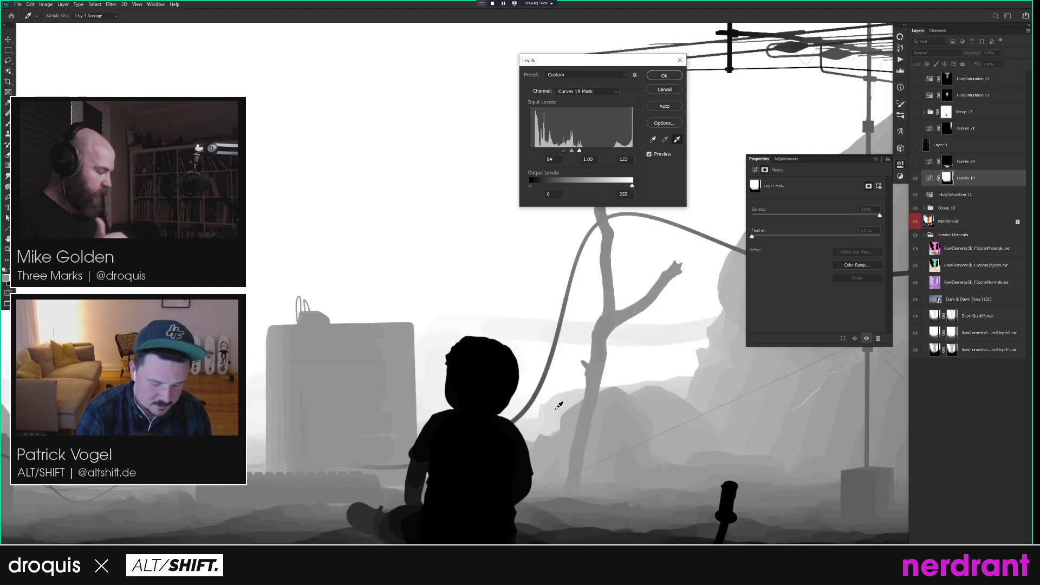
click(666, 74)
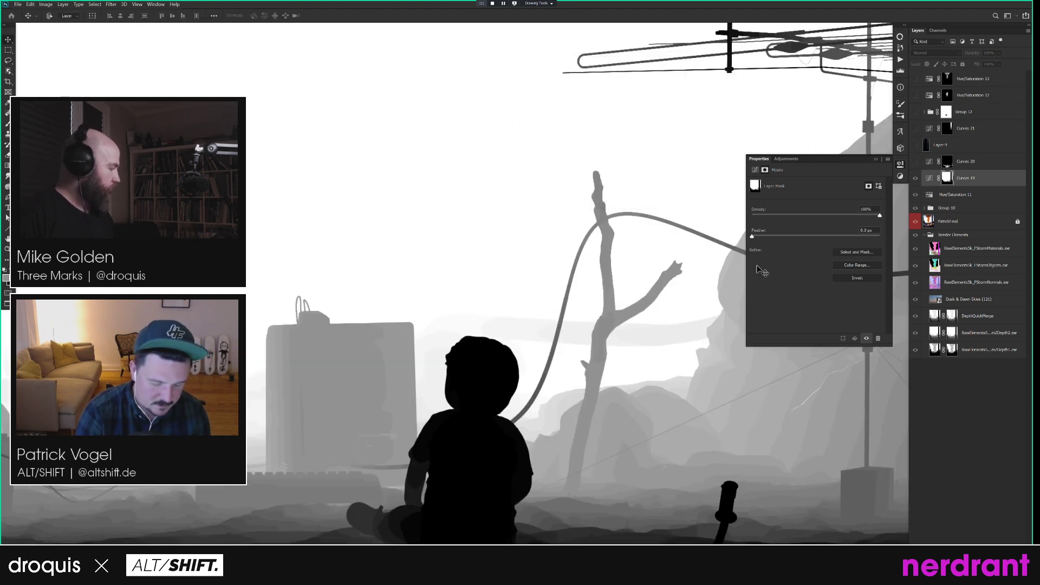
Compare the scene with and without Curves 19, turn all the layers above it back on, and review the whole image.
click(929, 177)
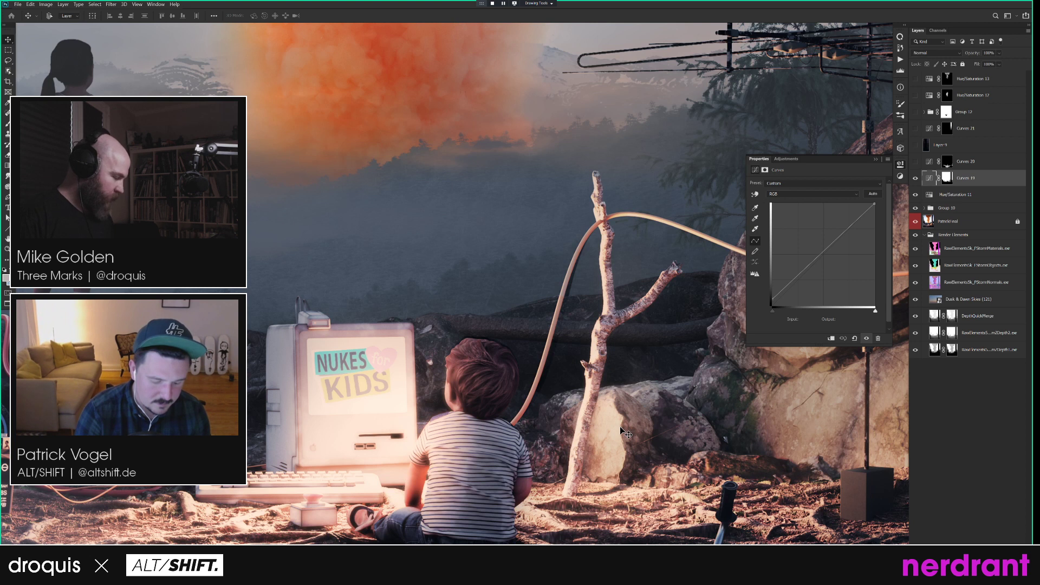
click(916, 178)
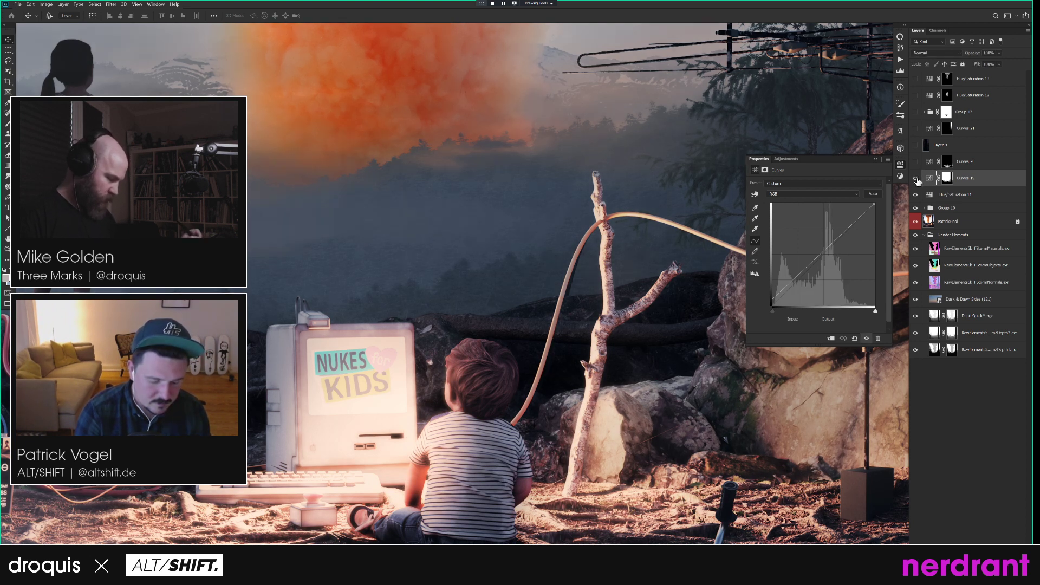
click(916, 178)
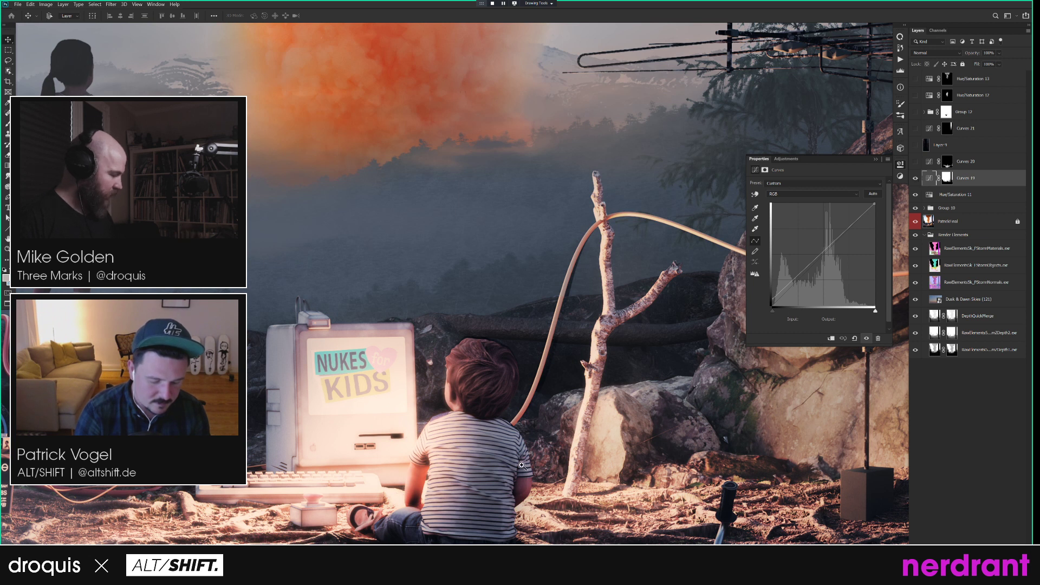
scroll(604, 388, down, 2)
drag(916, 169, 915, 78)
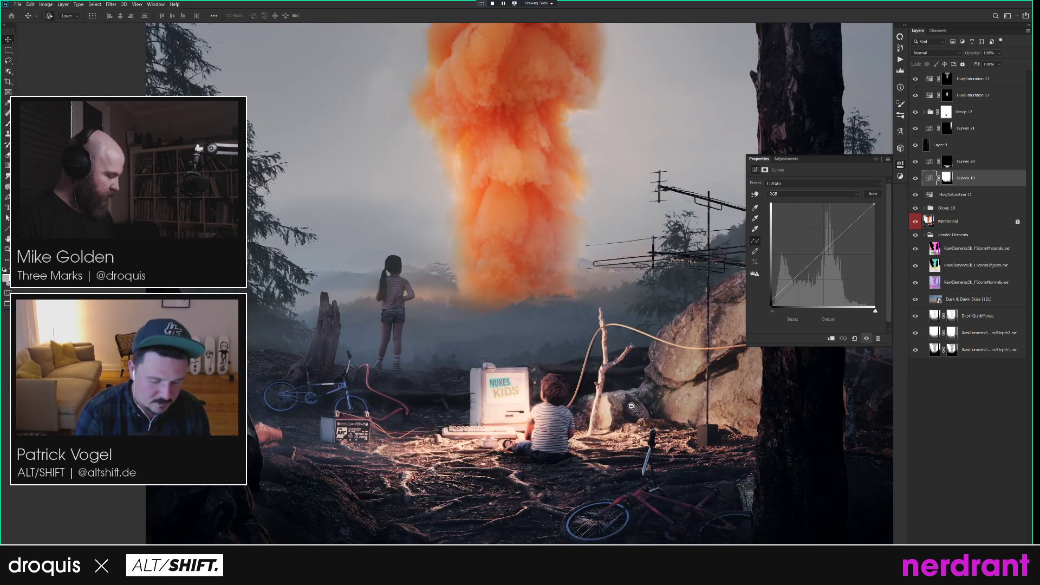
scroll(632, 405, down, 4)
drag(625, 360, 524, 310)
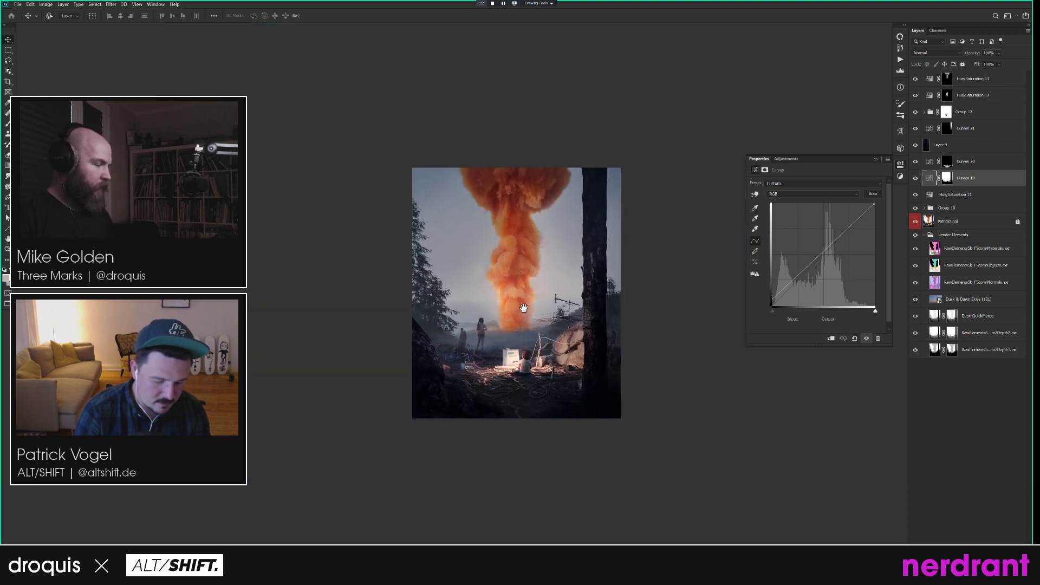
scroll(524, 309, up, 3)
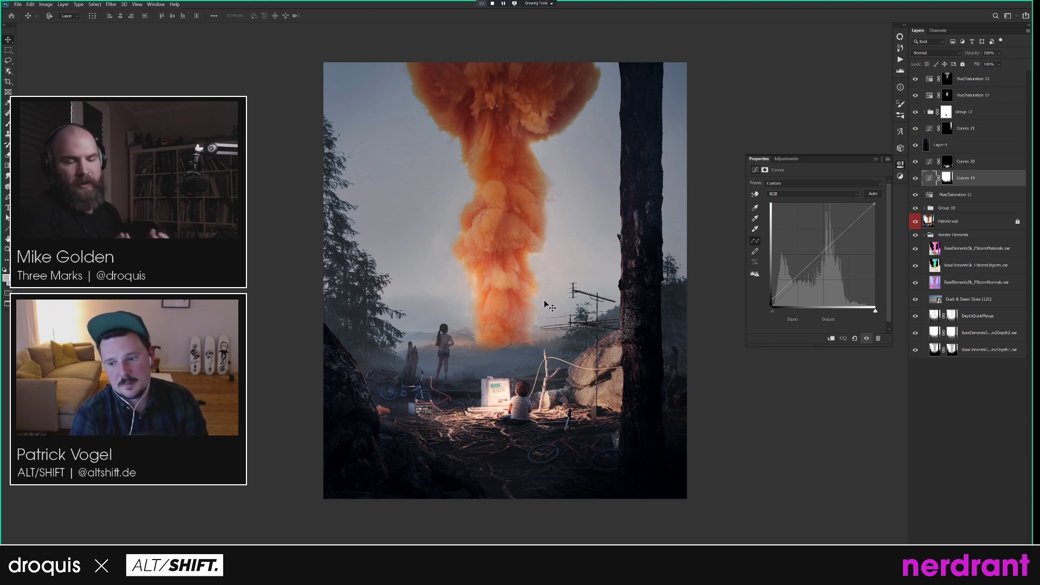
drag(636, 361, 638, 373)
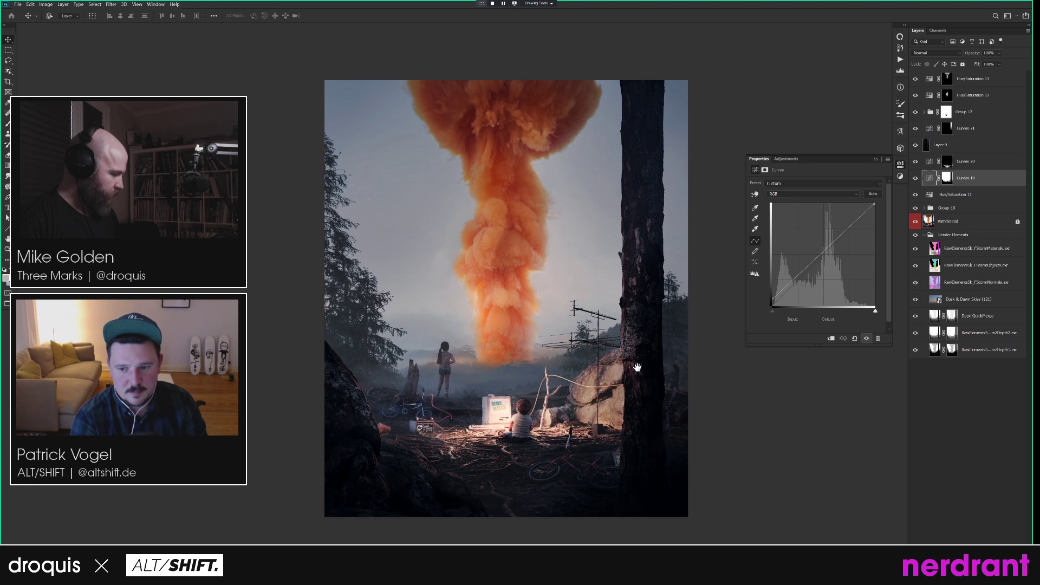
Paste a merged copy of the whole image as a new top layer and set its blend mode to Screen.
key(alt+period)
key(ctrl+a)
key(ctrl+shift+c)
key(ctrl+v)
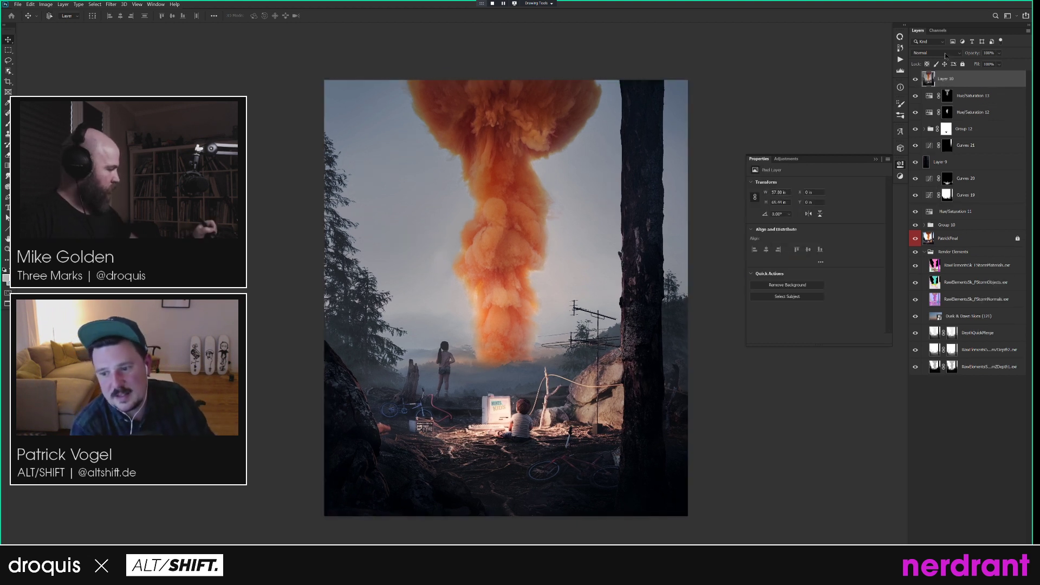
click(936, 52)
click(941, 122)
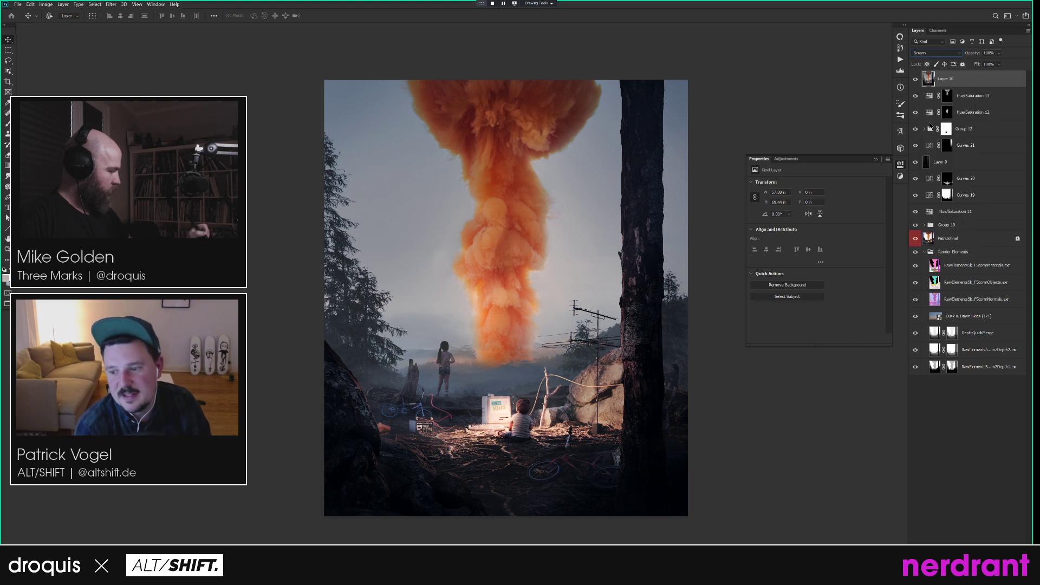
Apply a Gaussian Blur with a radius of 7.6 pixels to the merged Screen layer.
key(ctrl+alt+f)
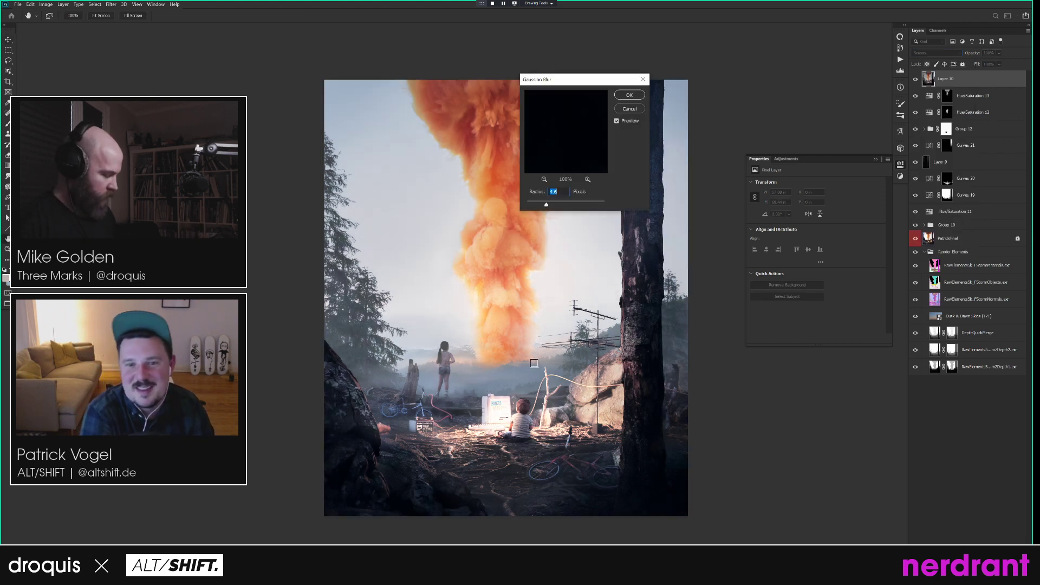
drag(549, 208, 554, 209)
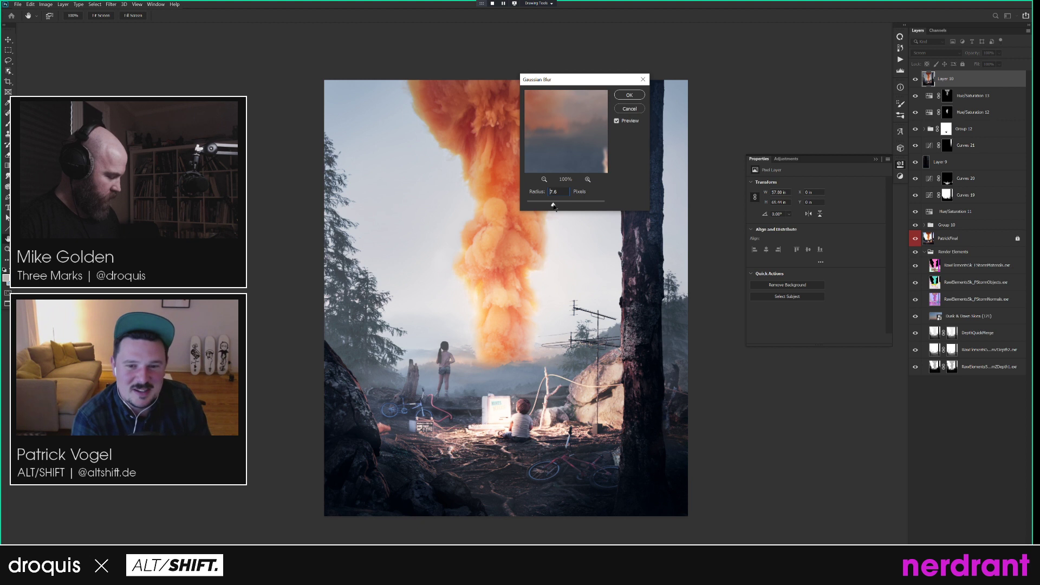
click(629, 95)
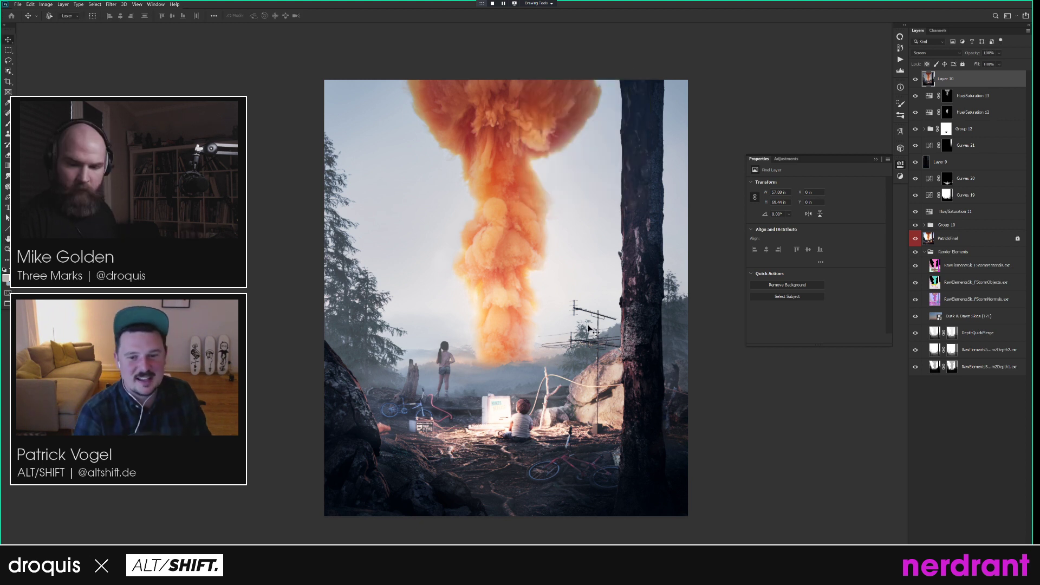
Add a Hue/Saturation adjustment clipped to the blurred Screen layer and colorize it in a warm orange tone.
key(ctrl+u)
click(484, 193)
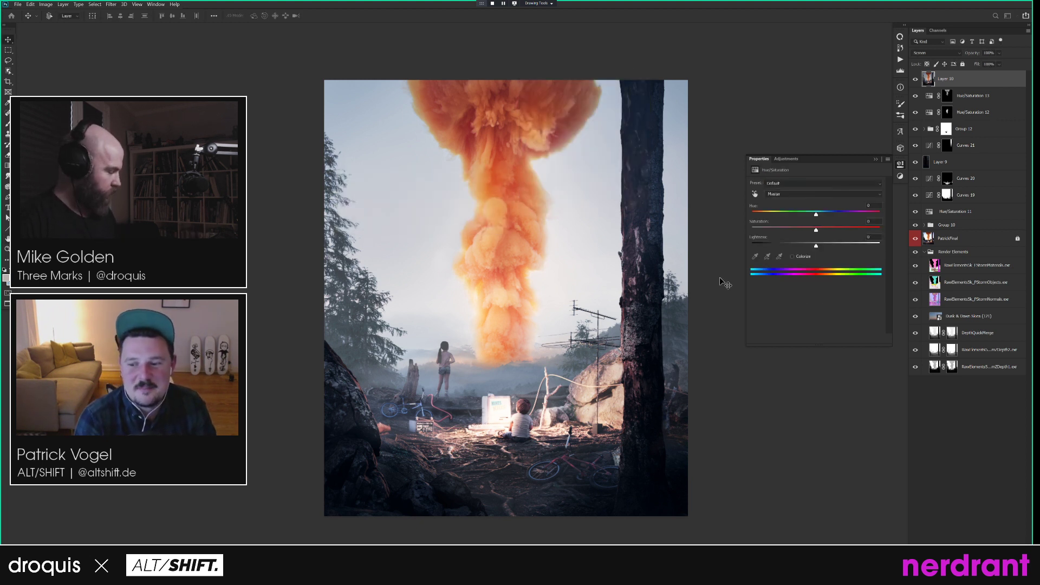
click(793, 256)
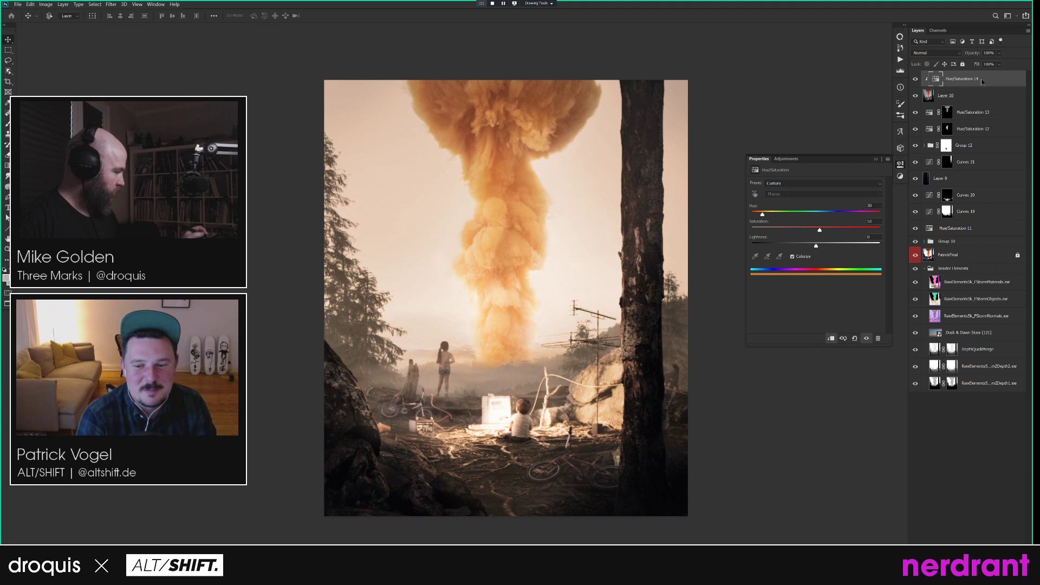
Lower the opacity of the Hue/Saturation 14 adjustment to weaken its orange colorizing of the Screen glow.
click(986, 53)
text(51)
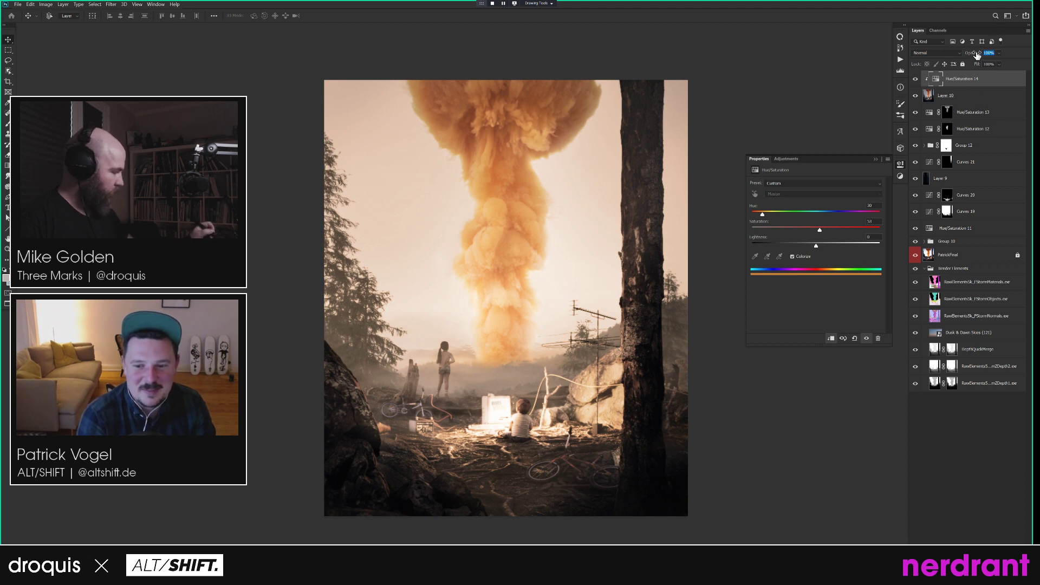
key(Return)
drag(611, 81, 603, 82)
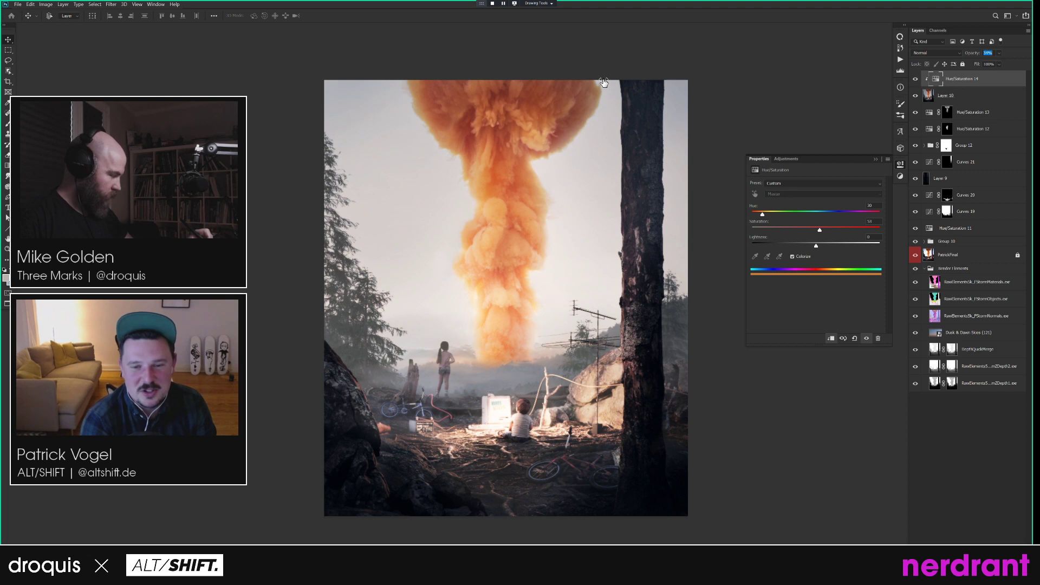
Add another Hue/Saturation adjustment clipped directly to the blurred Screen layer and set its saturation to +19.
click(980, 95)
key(ctrl+u)
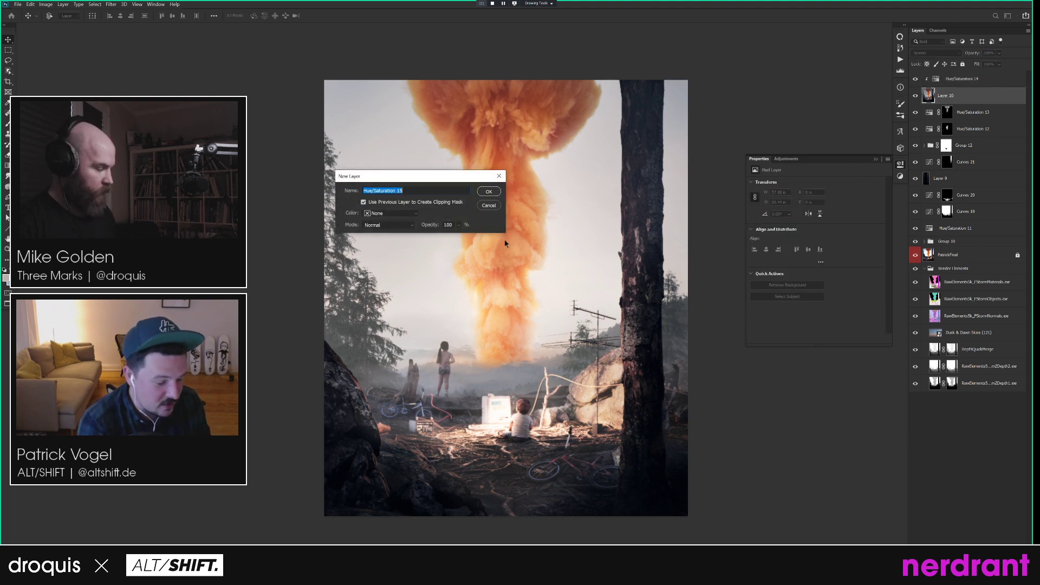
click(488, 193)
drag(816, 231, 828, 233)
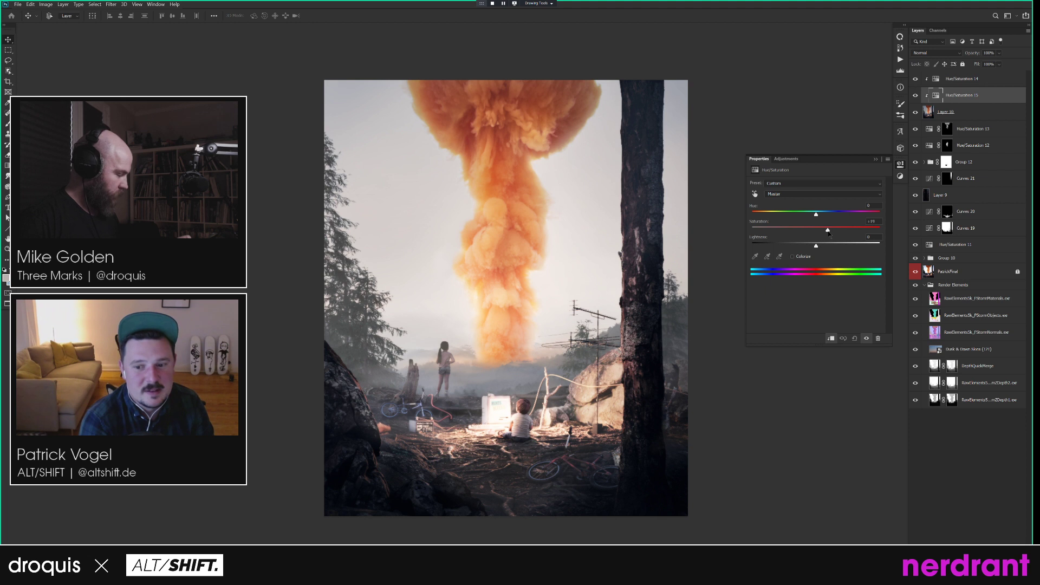
Add a black mask to the blurred Screen layer and raise the mask's black output level to 44 with Levels.
key(alt+bracketleft)
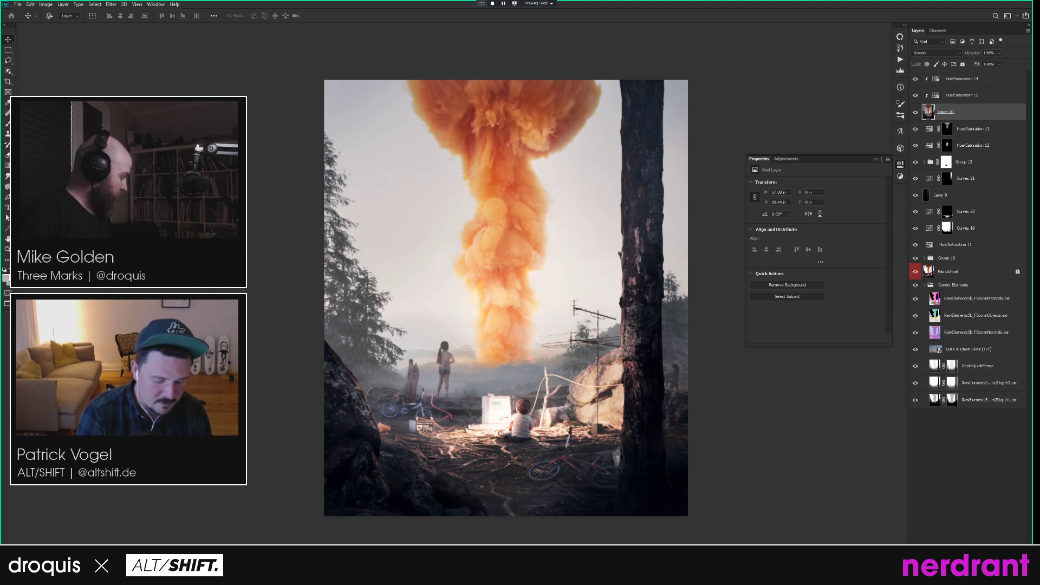
alt+click(958, 566)
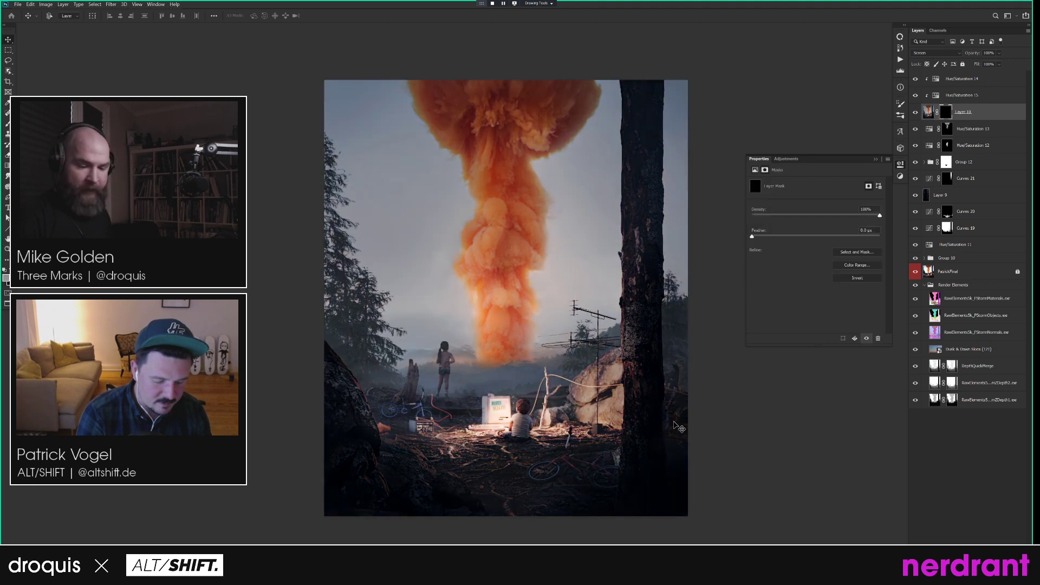
key(ctrl+l)
drag(530, 186, 555, 186)
drag(600, 59, 773, 37)
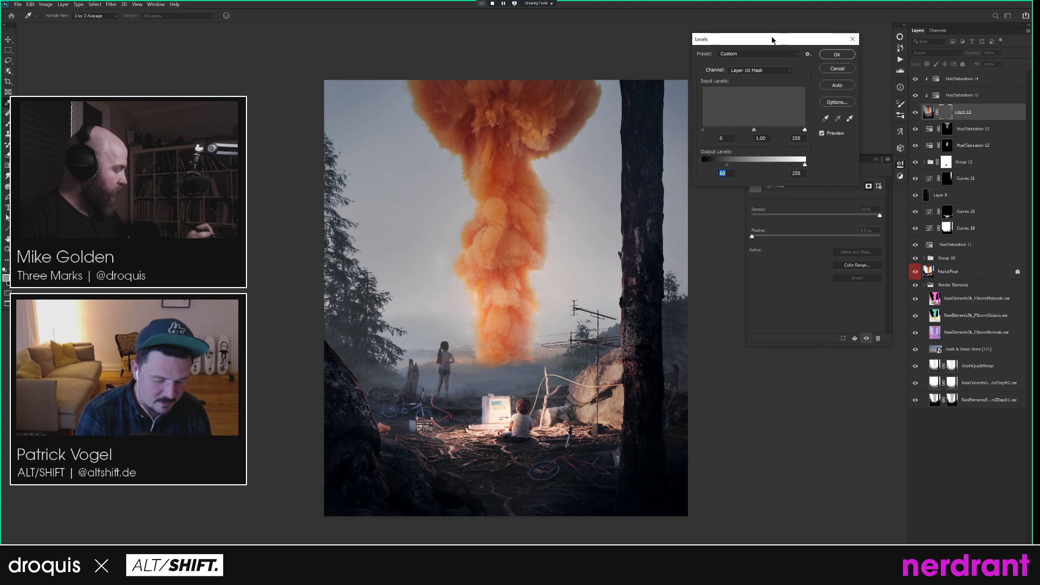
drag(731, 164, 743, 162)
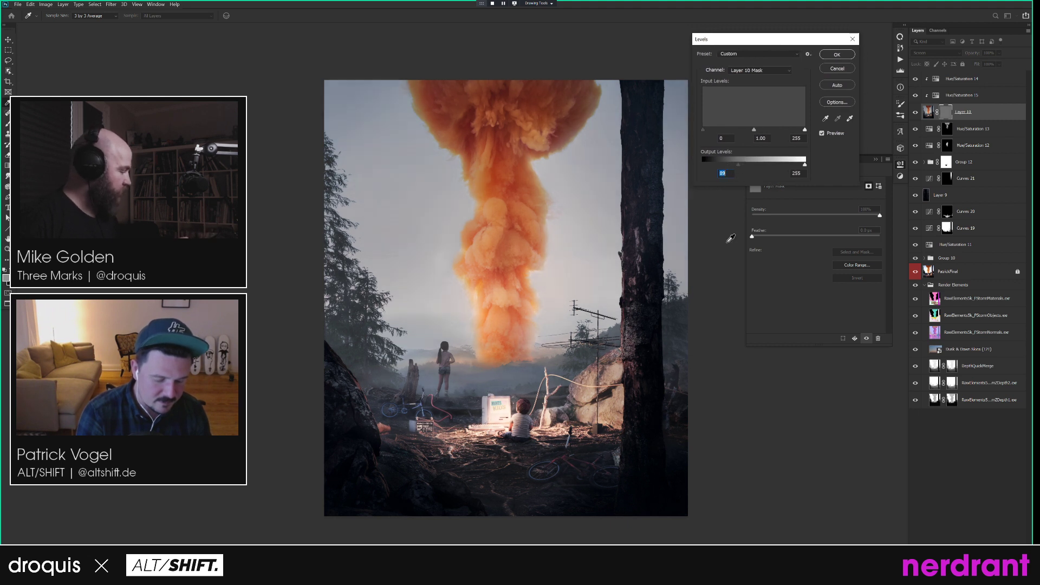
drag(738, 164, 730, 164)
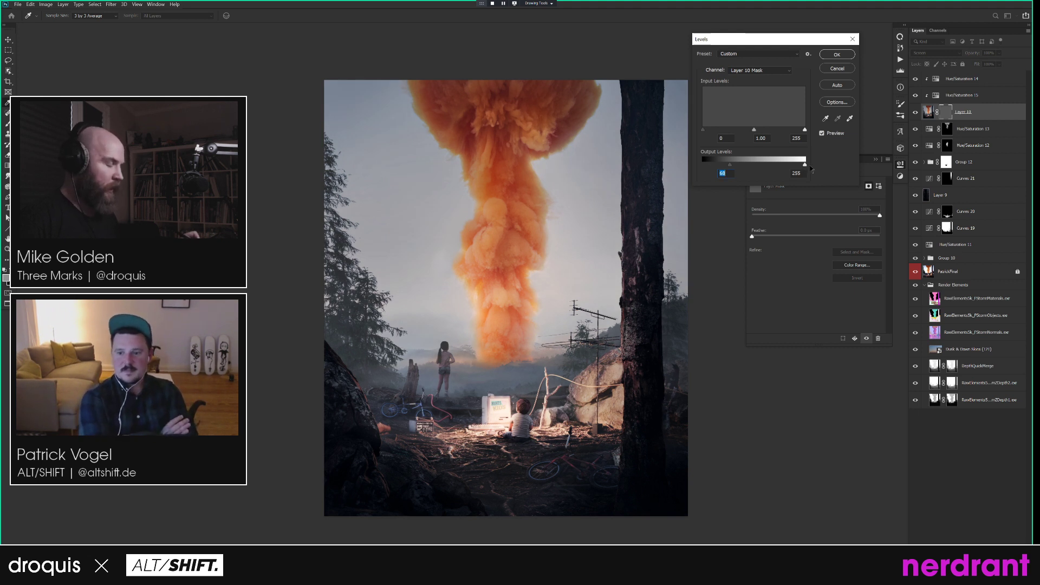
drag(730, 164, 724, 165)
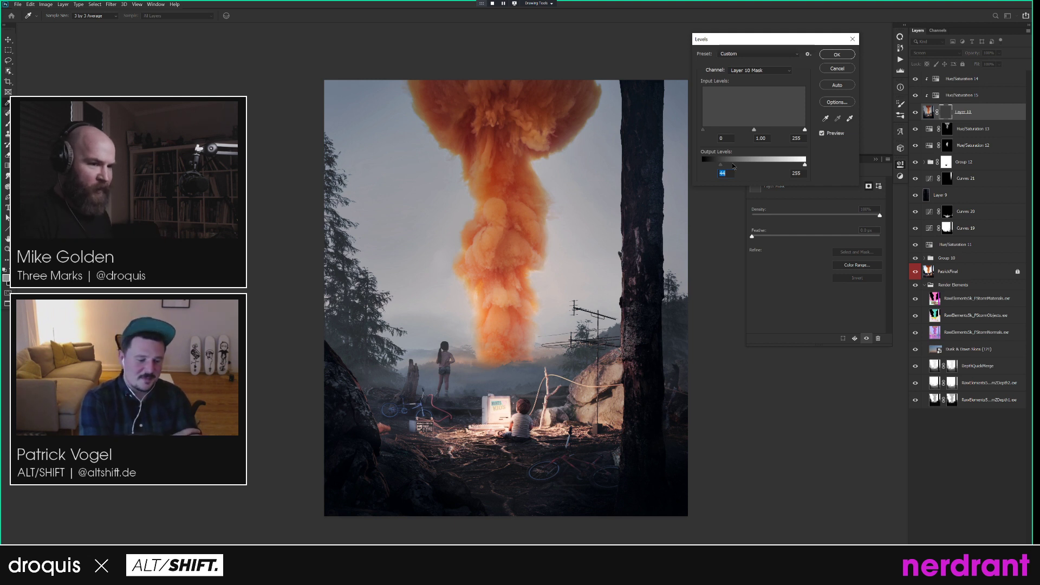
click(835, 55)
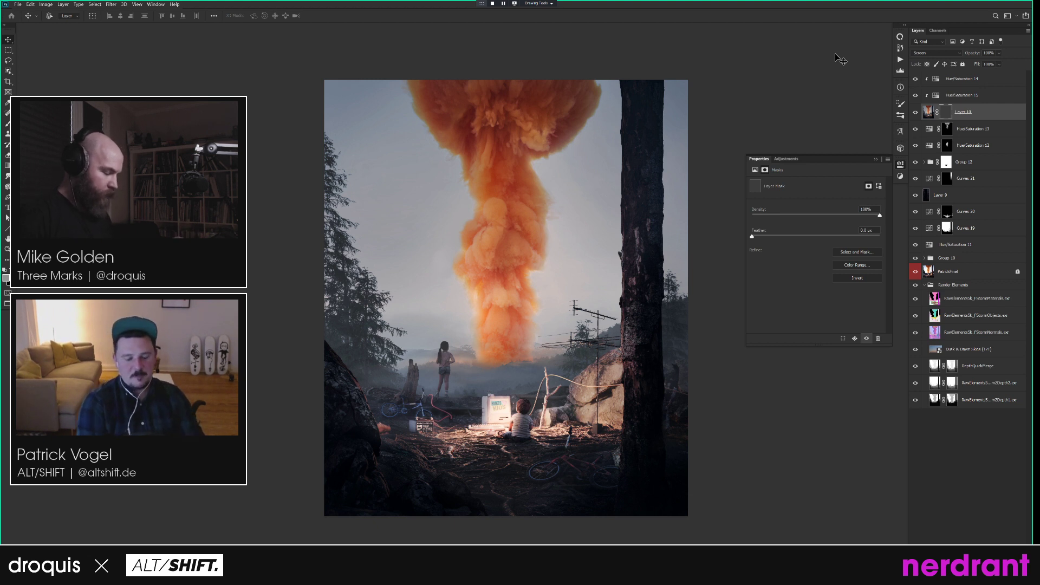
Compare the image with and without the blurred Screen glow layer.
click(971, 76)
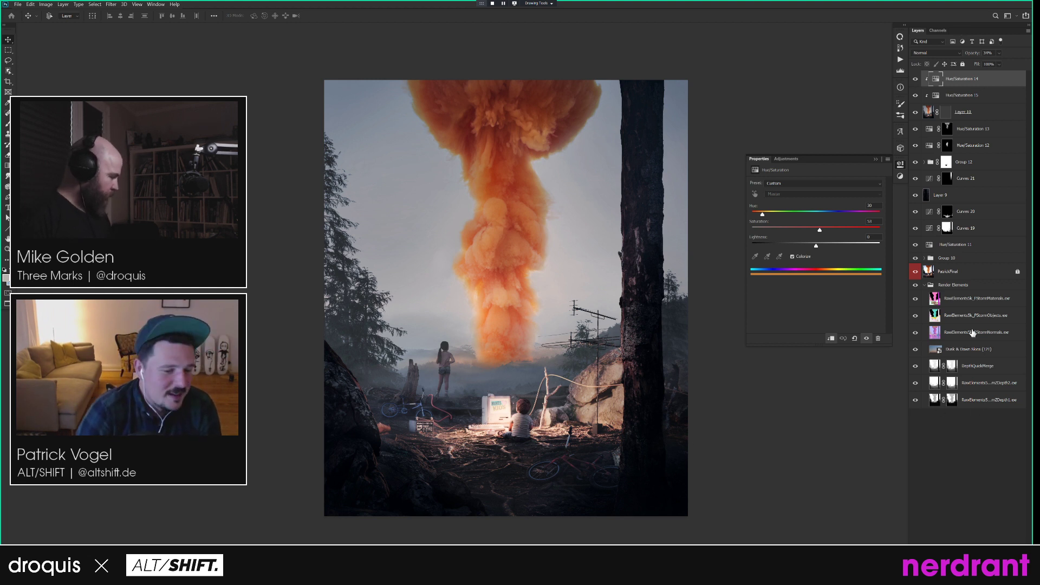
click(925, 286)
click(931, 288)
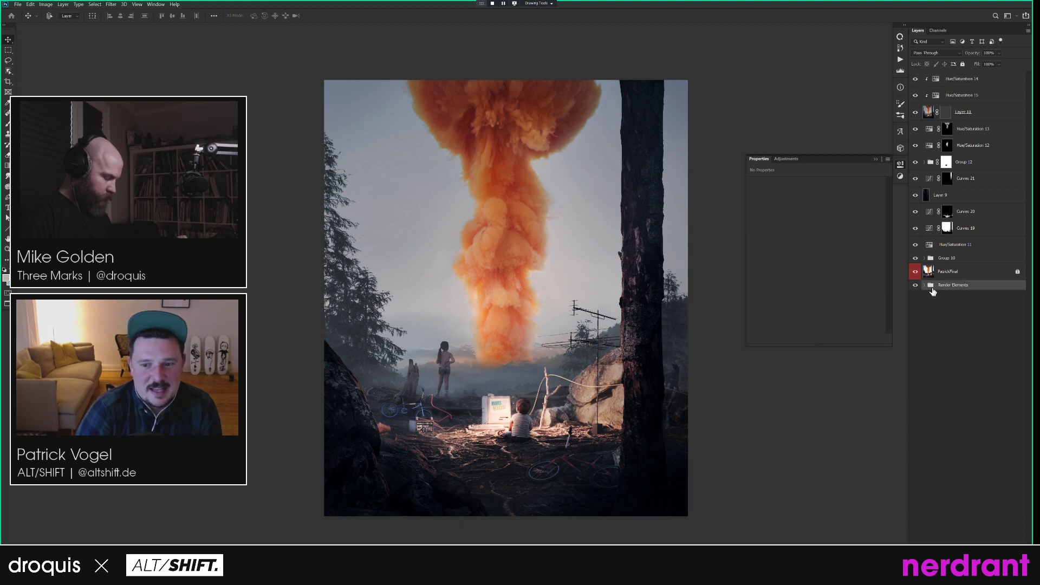
click(924, 286)
click(915, 112)
click(916, 112)
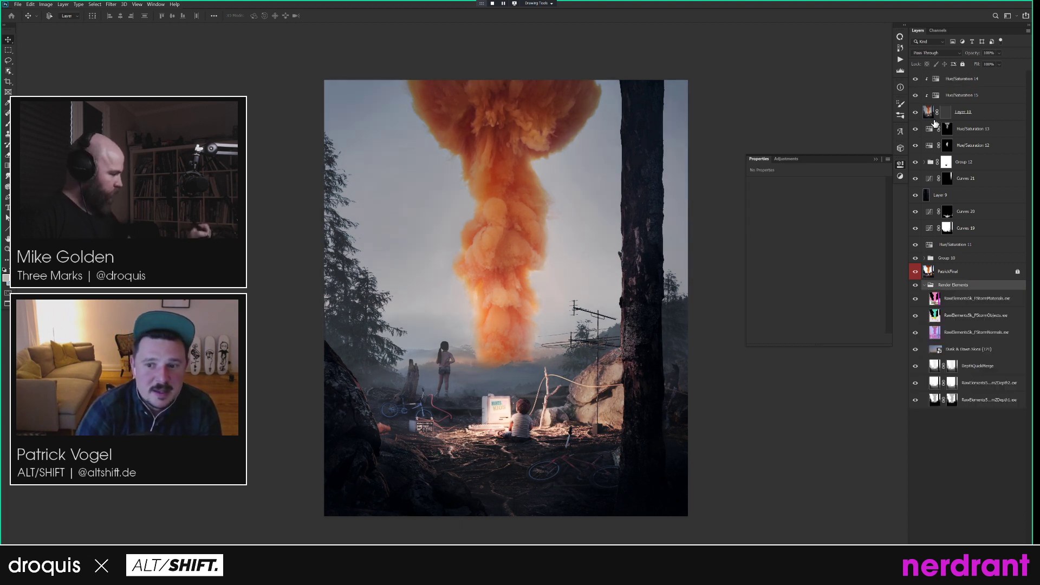
Paste a merged copy of the whole image above all layers and set its blend mode to Soft Light.
click(957, 81)
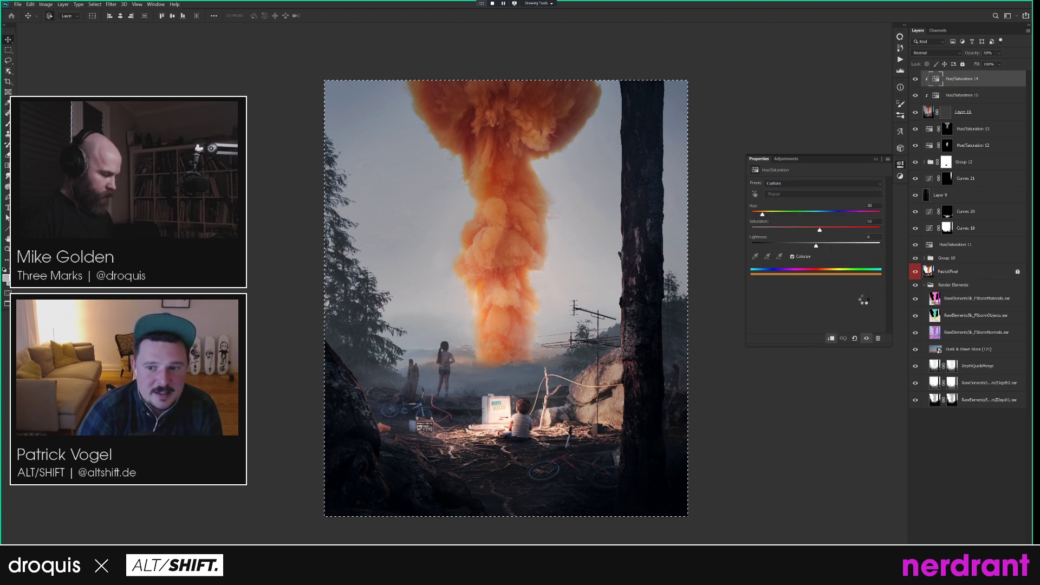
key(ctrl+shift+c)
key(ctrl+v)
click(953, 54)
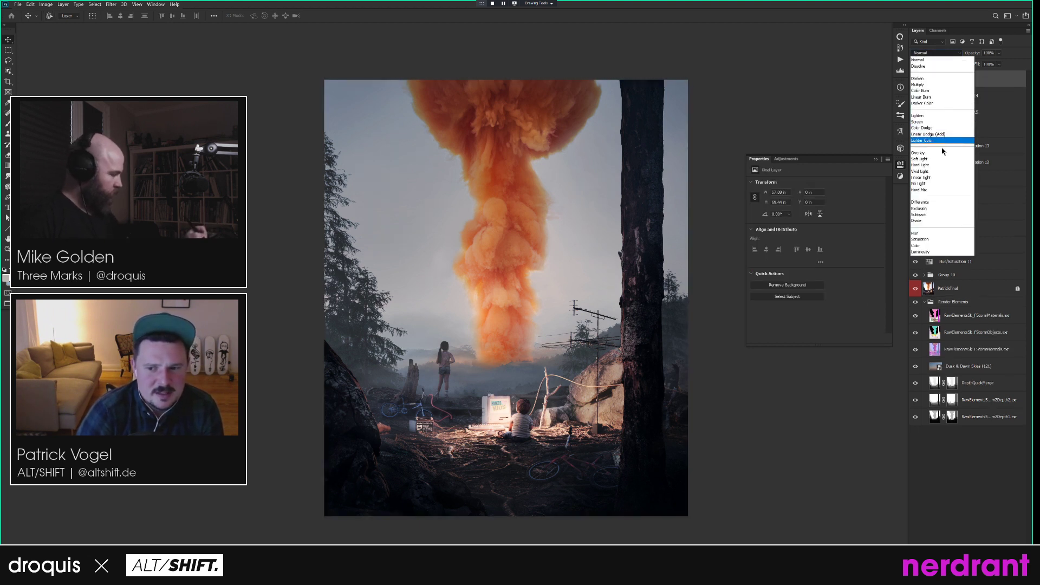
click(941, 159)
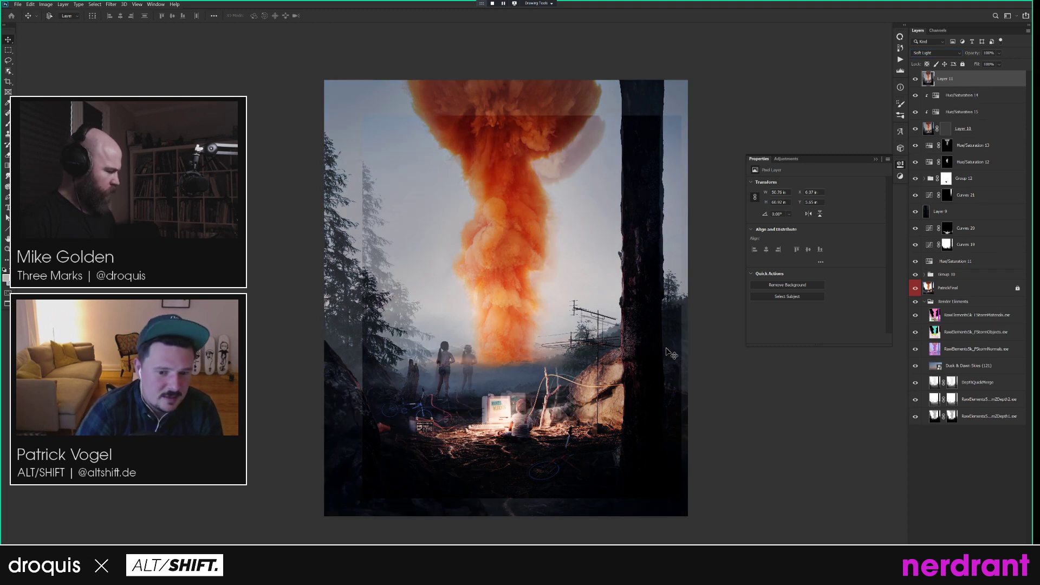
Revert the accidental transform of the Soft Light layer and apply a Gaussian Blur with a radius of about 2.3 pixels.
click(900, 48)
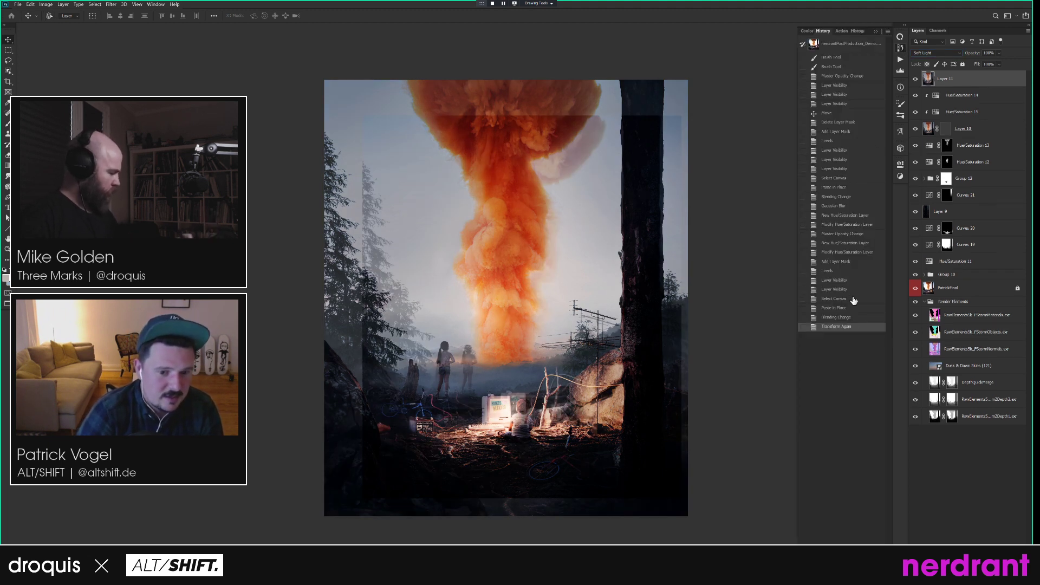
click(852, 320)
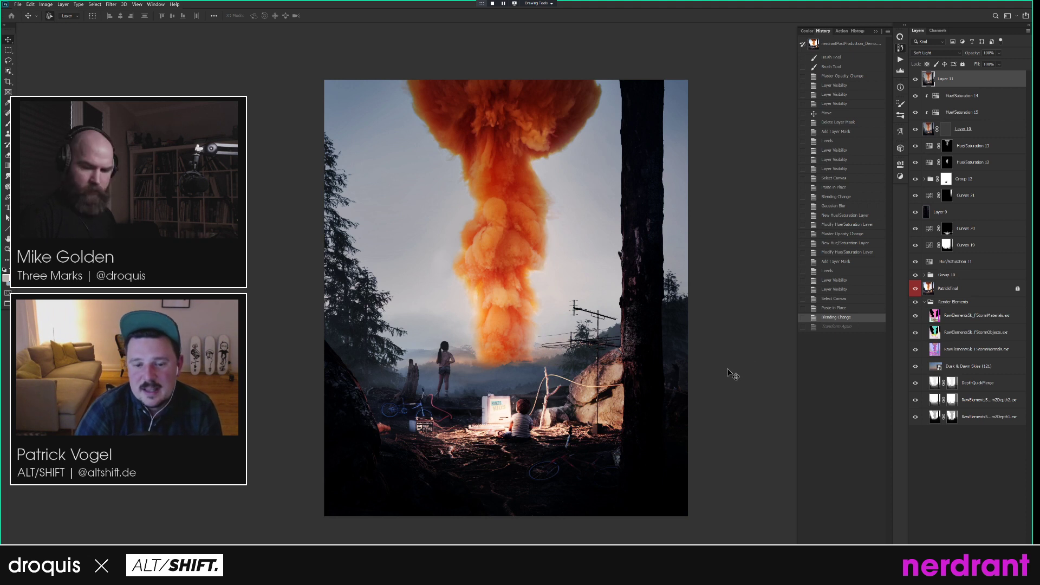
key(ctrl+alt+f)
drag(542, 205, 536, 206)
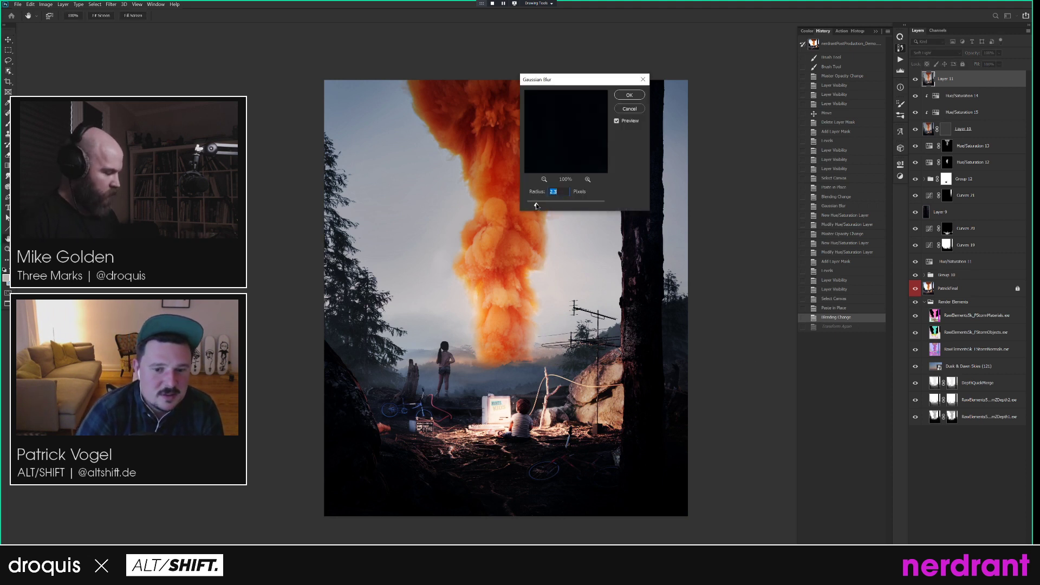
click(630, 95)
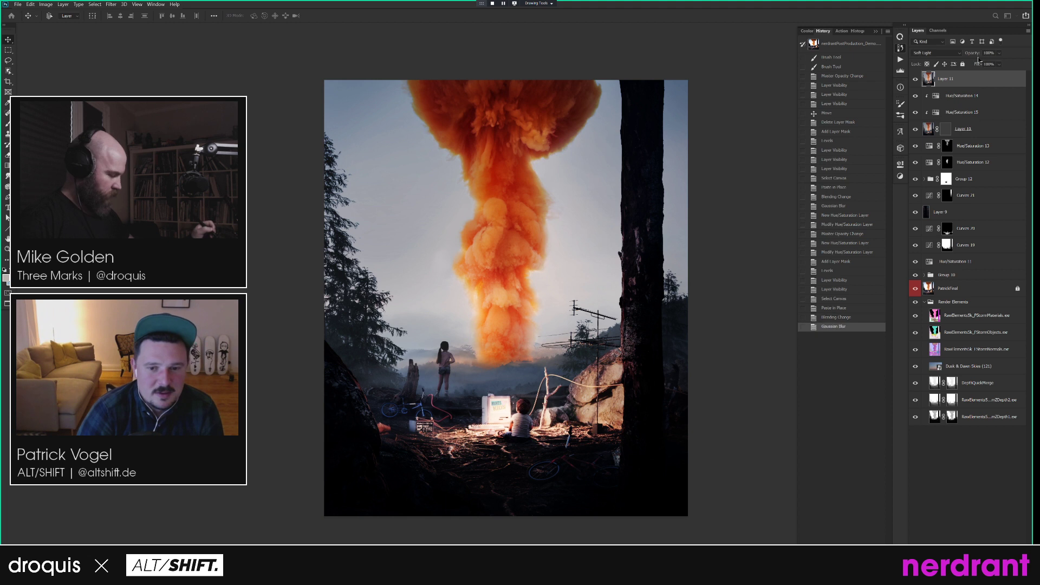
Lower the opacity of the blurred Soft Light layer to 21%.
drag(974, 53, 672, 87)
click(938, 31)
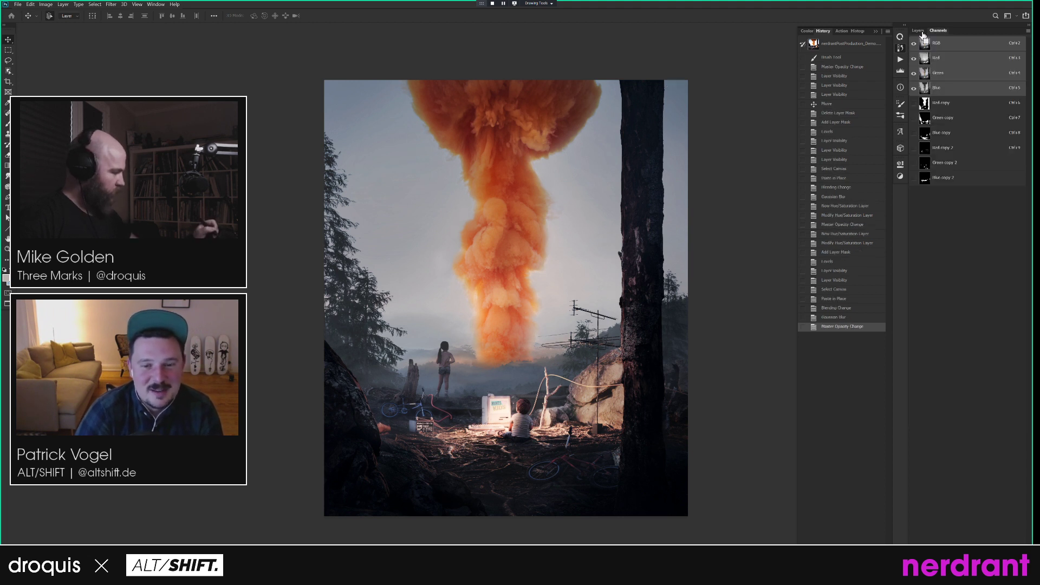
click(919, 31)
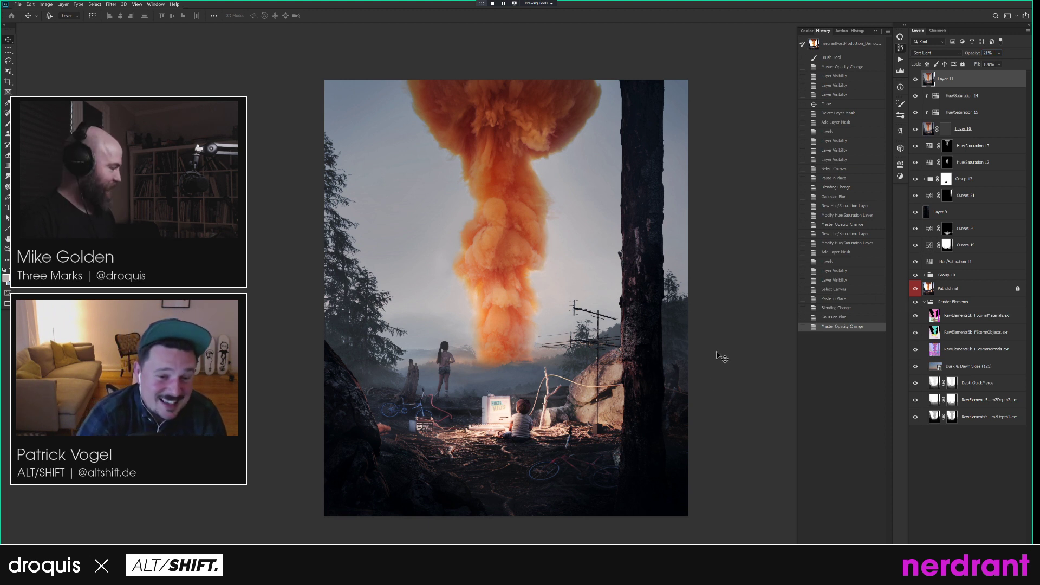
Add a Curves adjustment above the Soft Light layer and put it in a new group.
key(ctrl+m)
key(Return)
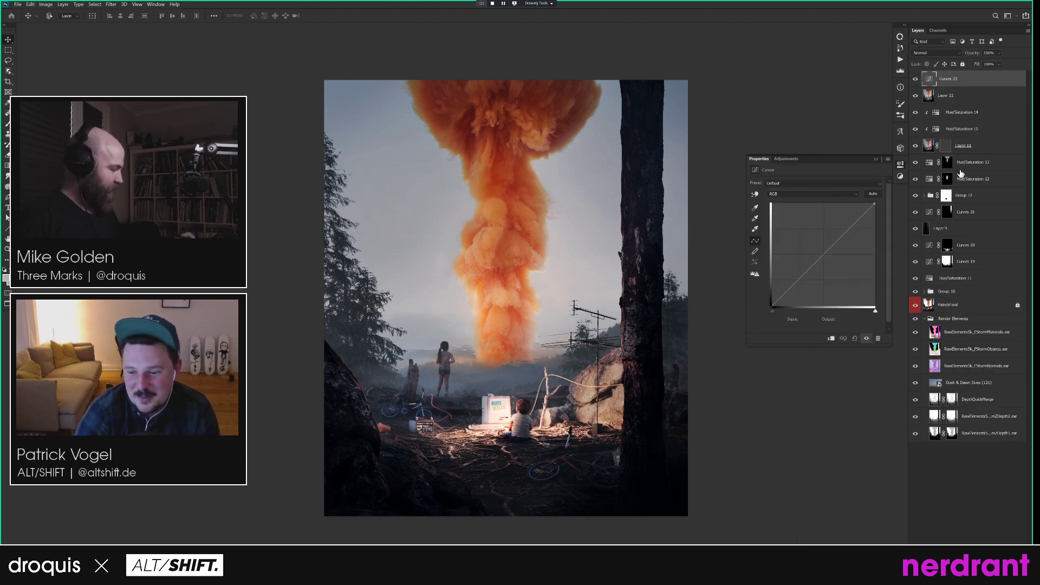
key(ctrl+g)
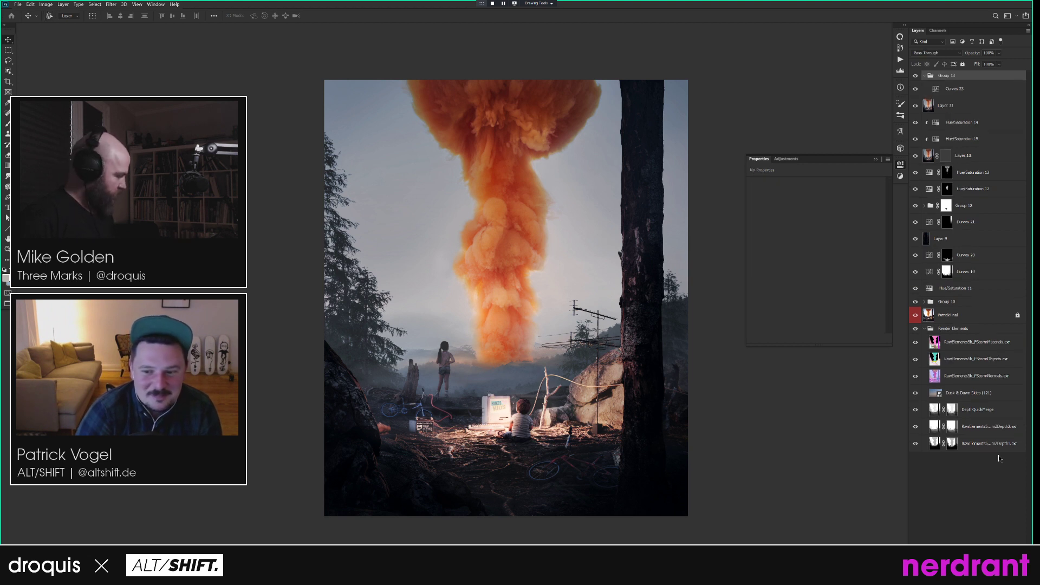
Load the image's luminosity as a selection, turn it into a mask on the new top group, and inspect that mask.
click(938, 30)
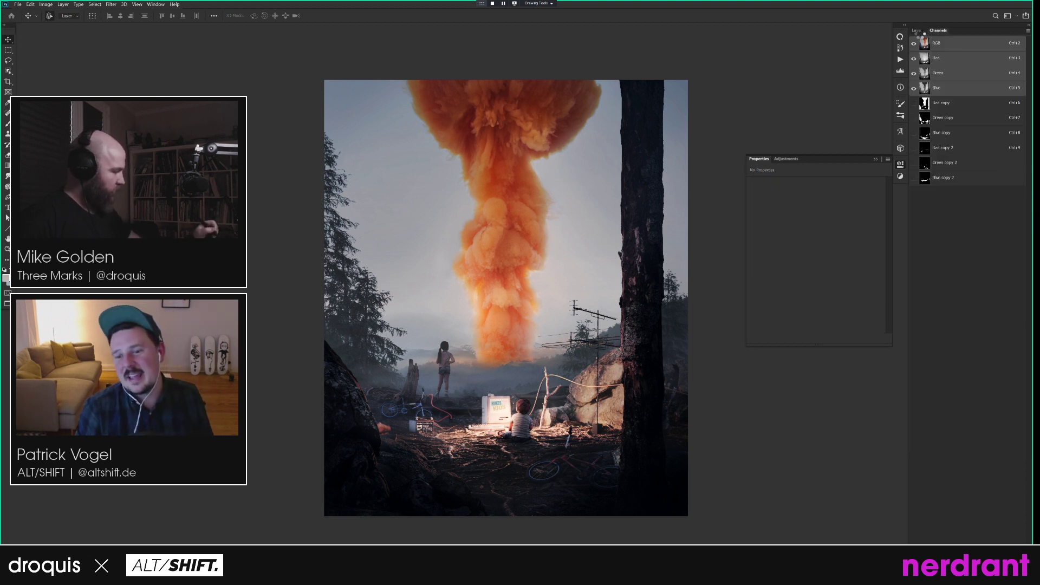
click(918, 31)
key(ctrl+alt+2)
click(955, 90)
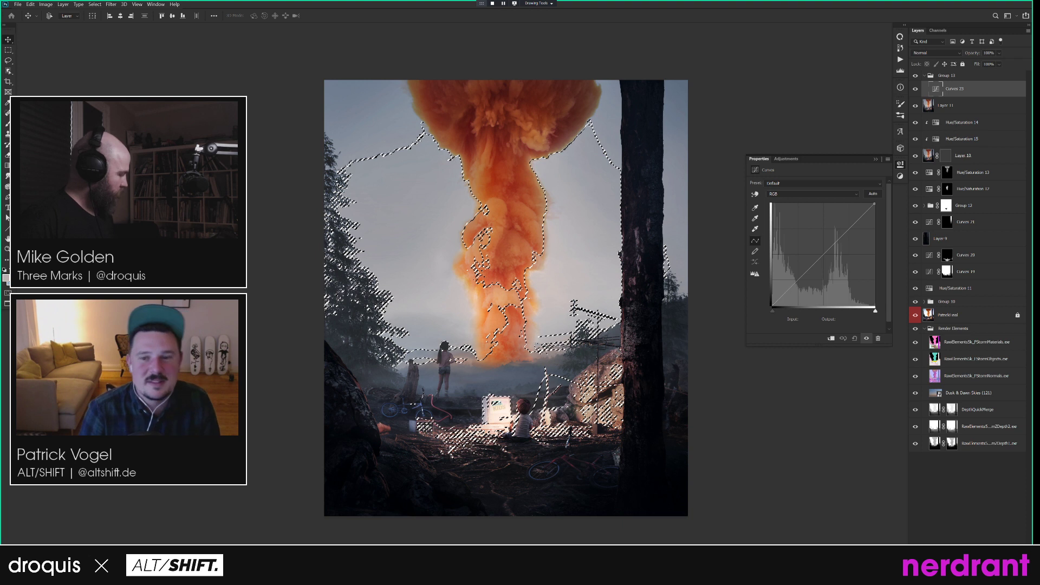
click(955, 76)
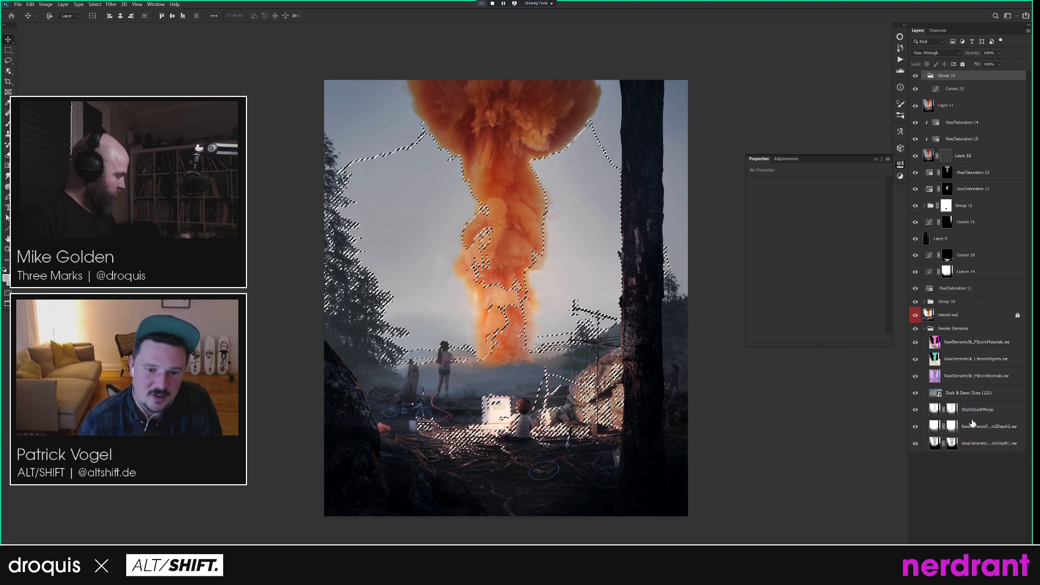
click(960, 561)
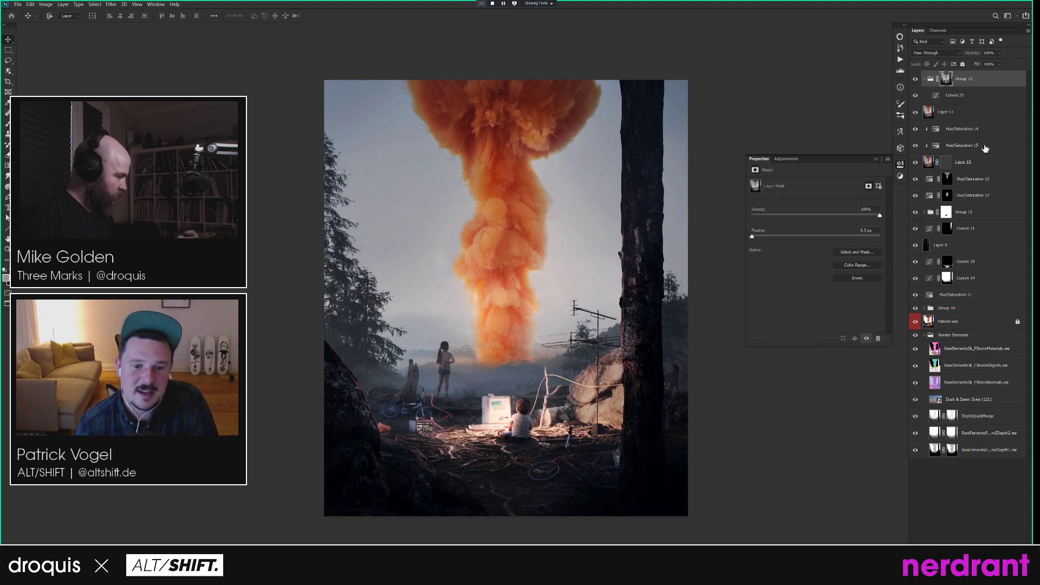
alt+click(948, 84)
alt+click(948, 85)
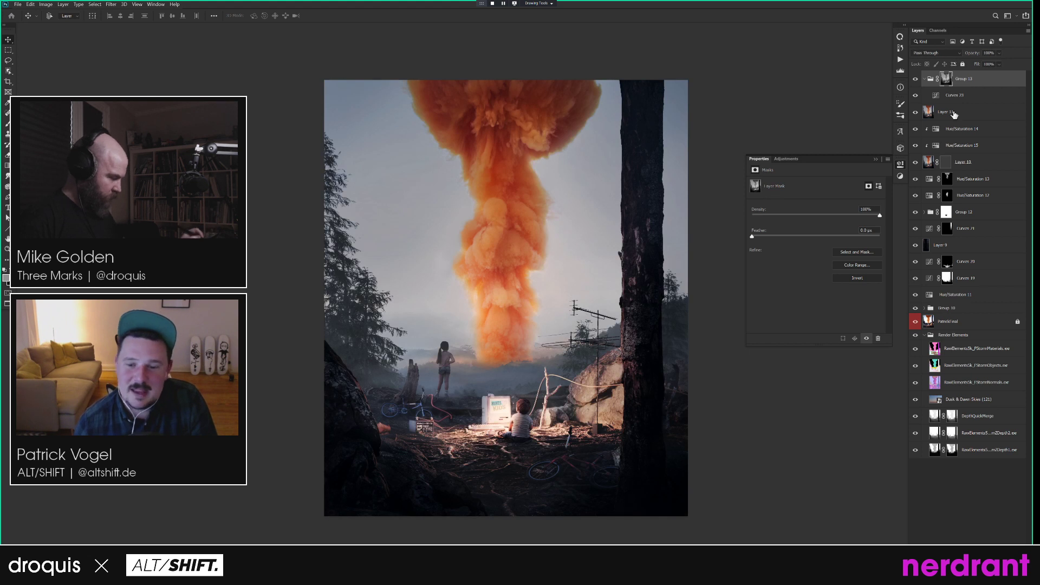
In the grouped Curves adjustment, lower the red channel's white point to an output of 223.
click(955, 95)
click(813, 194)
click(770, 207)
drag(874, 205, 878, 210)
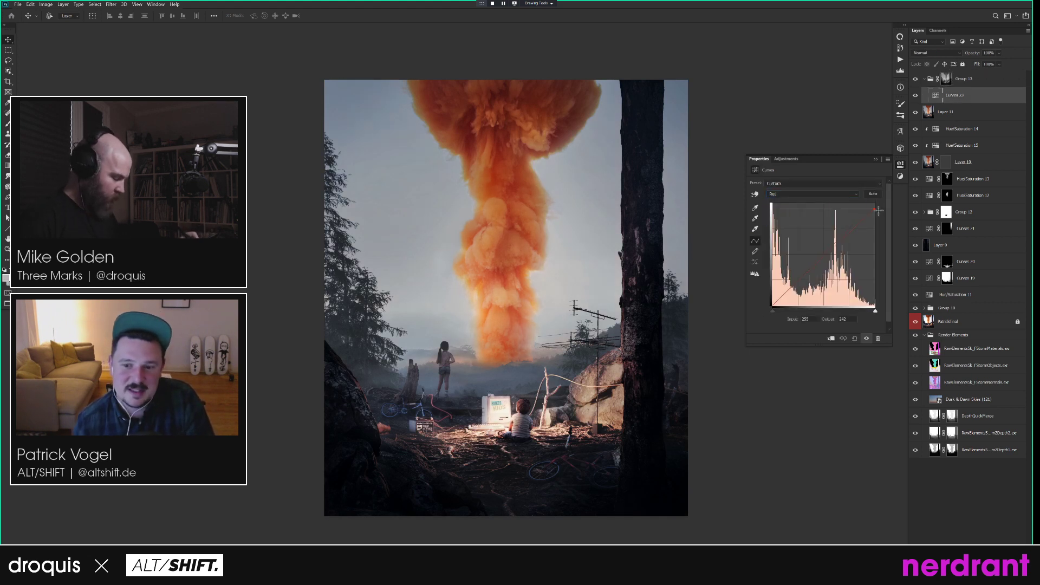
Lower the white point output of the same Curves adjustment to 233 in the green channel and 242 in the blue channel.
click(813, 194)
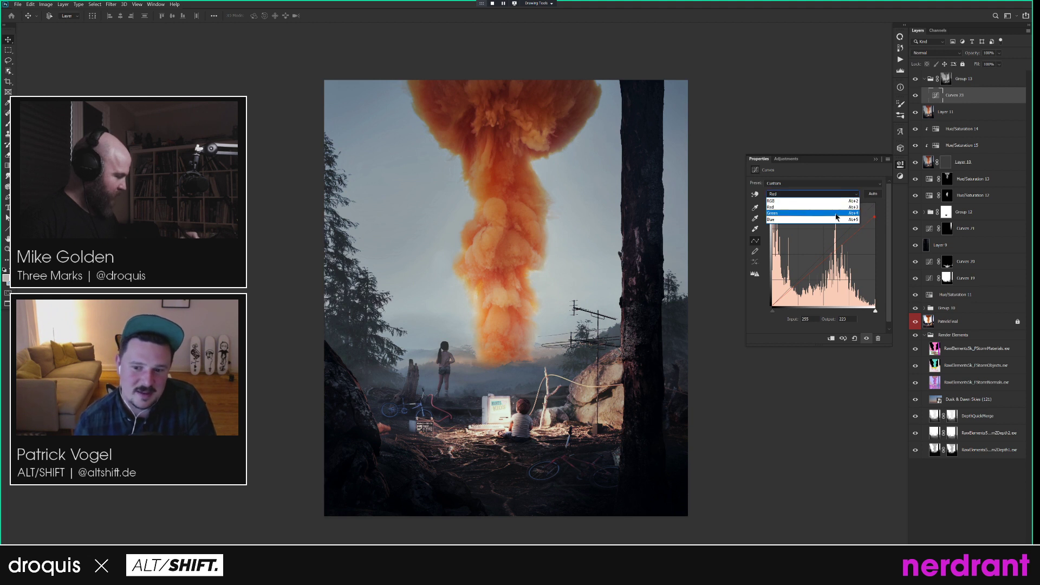
click(812, 215)
drag(875, 205, 881, 214)
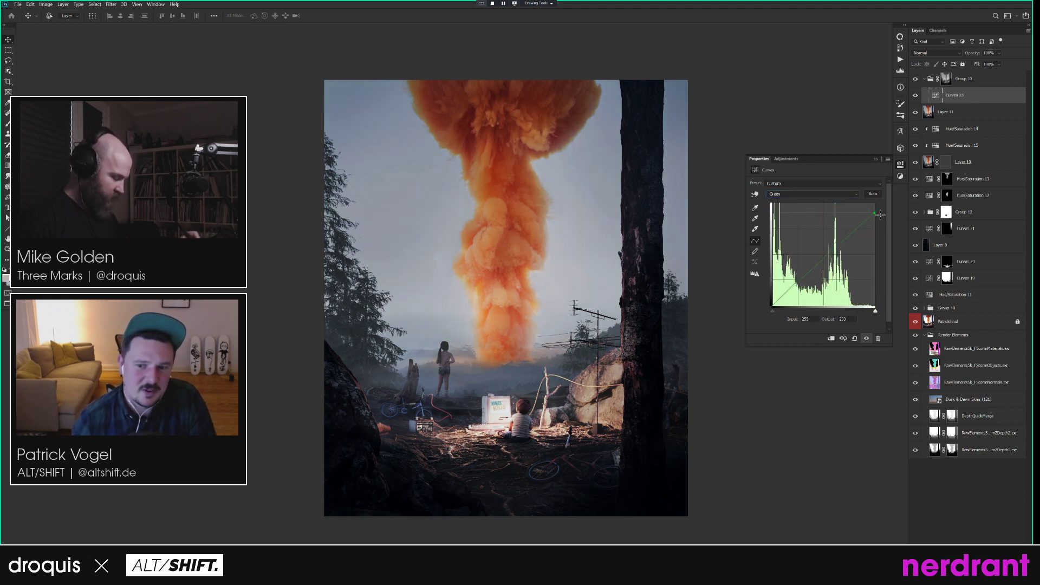
click(835, 194)
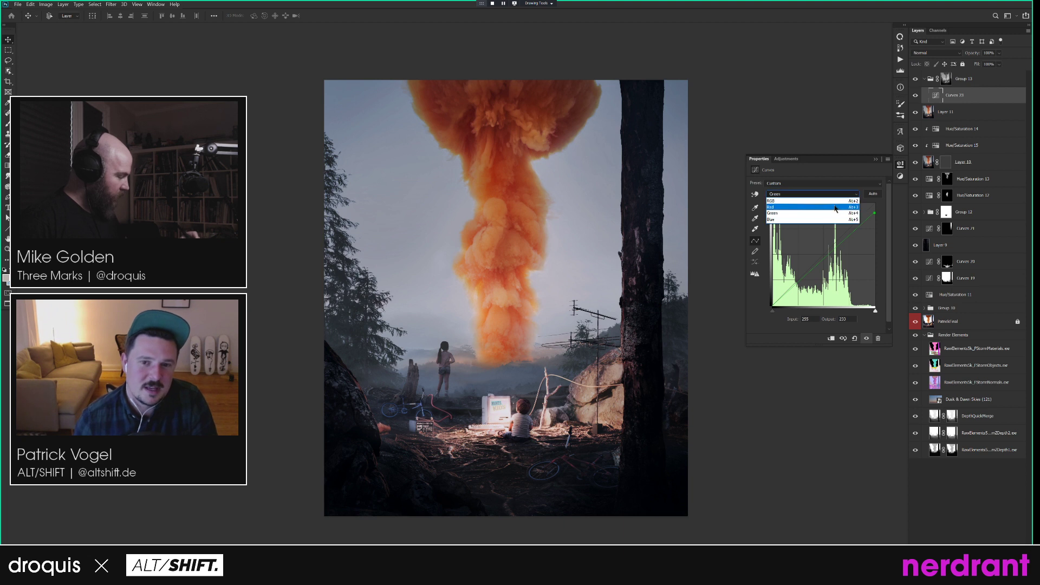
click(837, 219)
mouse_move(877, 206)
mouse_down()
mouse_move(867, 209)
mouse_move(879, 203)
mouse_up()
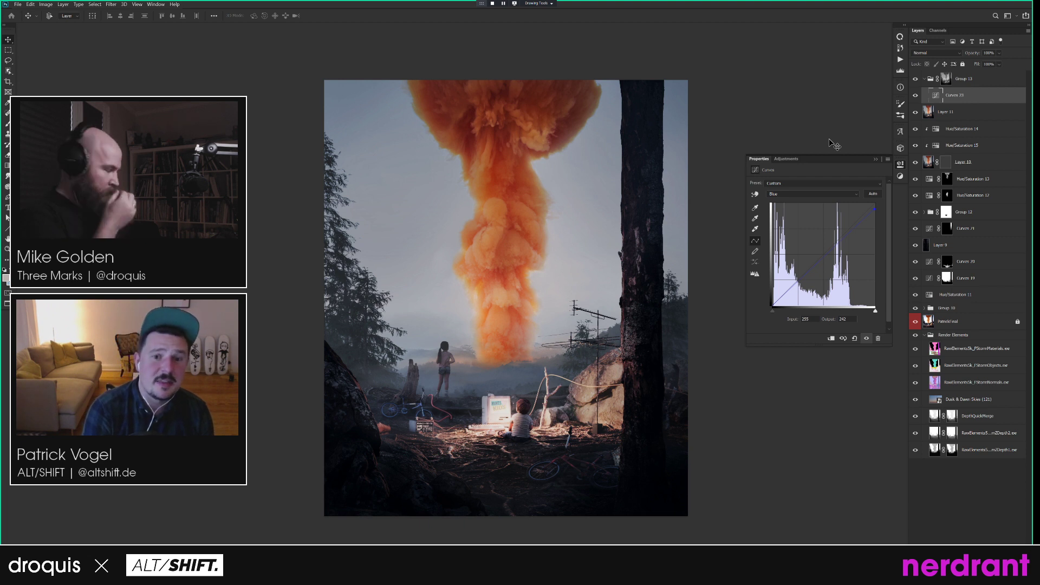
Compare the image with the grouped Curves adjustment hidden and shown.
click(939, 92)
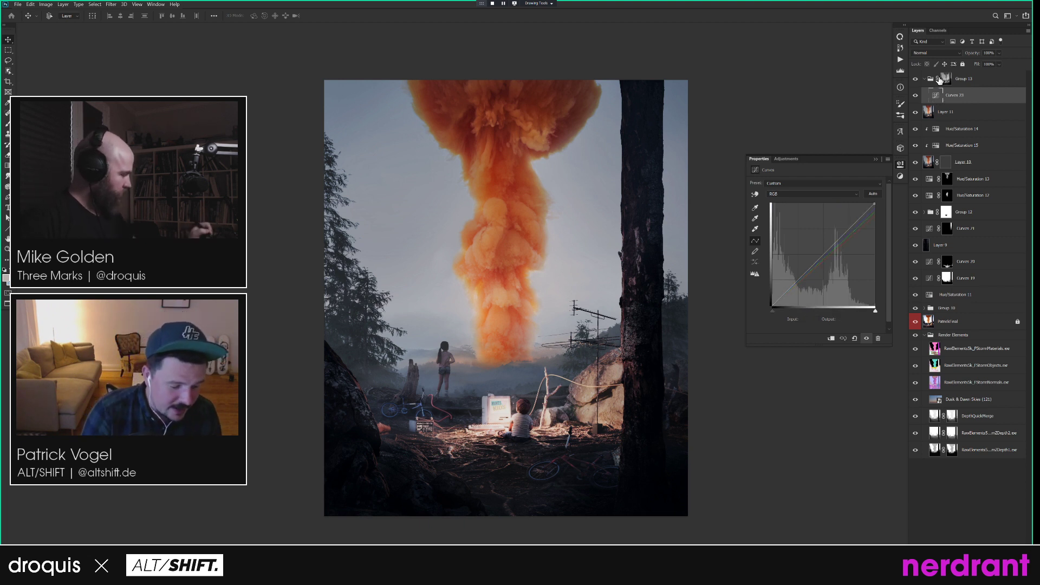
click(915, 94)
click(915, 95)
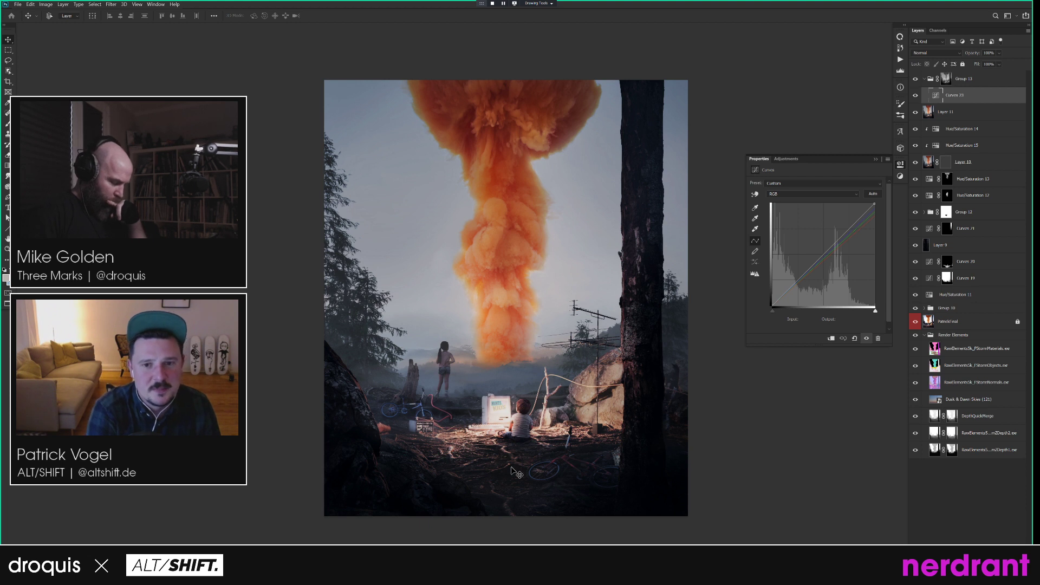
Collapse the top group, duplicate the DepthQuickMerge layer to the top of the layer stack and delete the copy's layer mask.
click(937, 434)
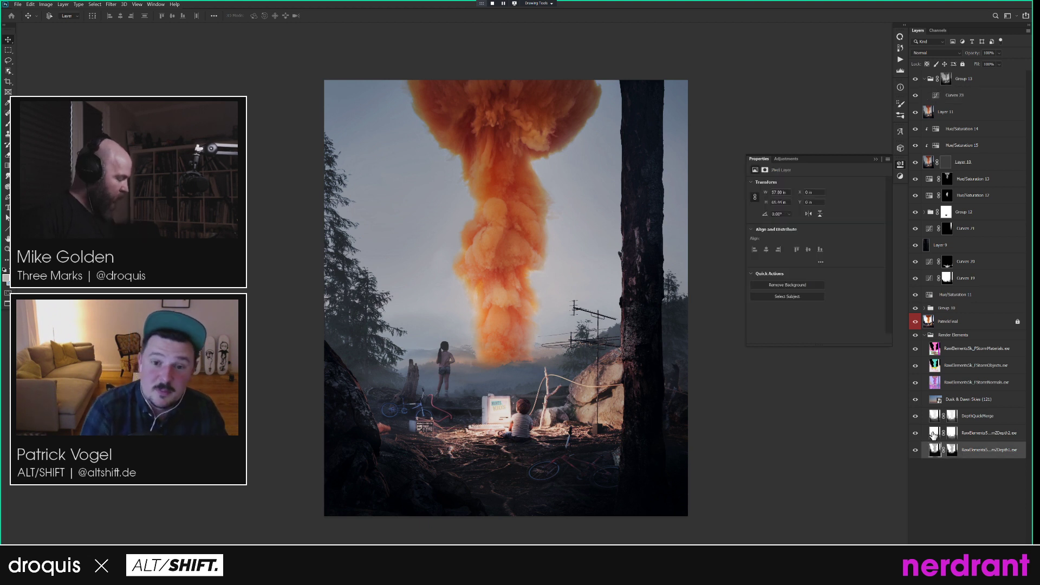
click(936, 417)
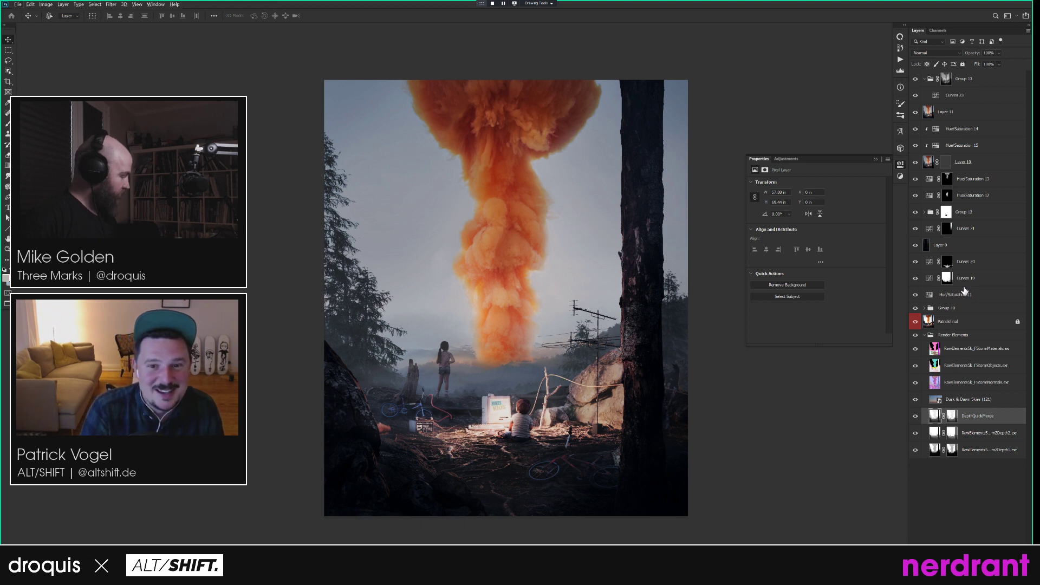
click(924, 79)
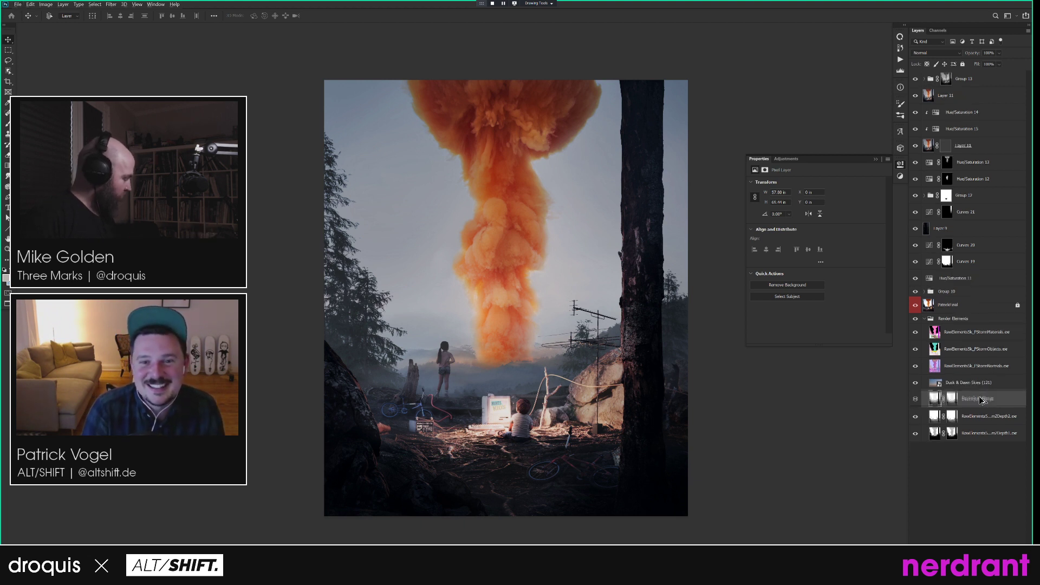
click(969, 77)
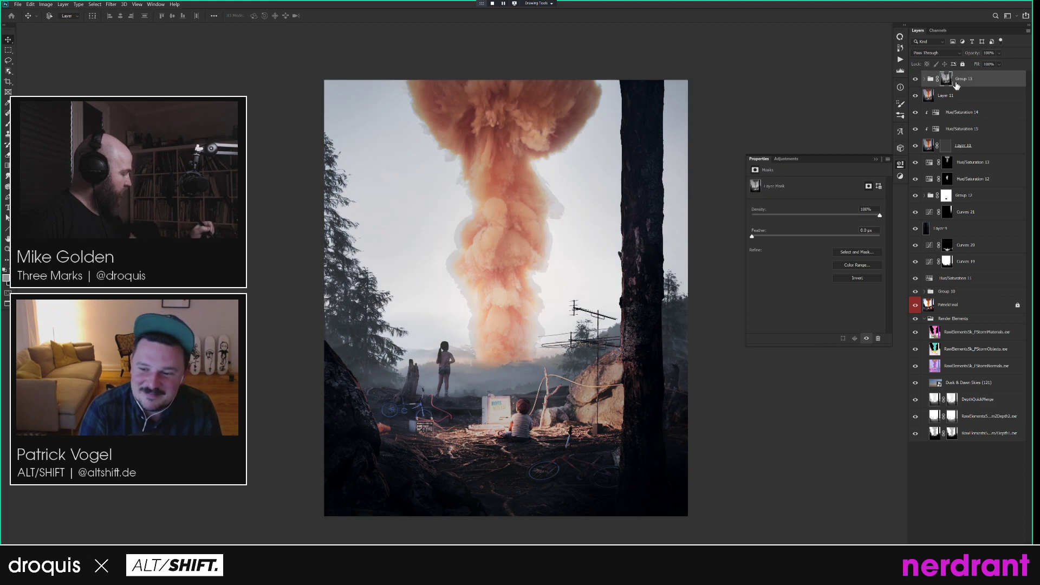
click(978, 401)
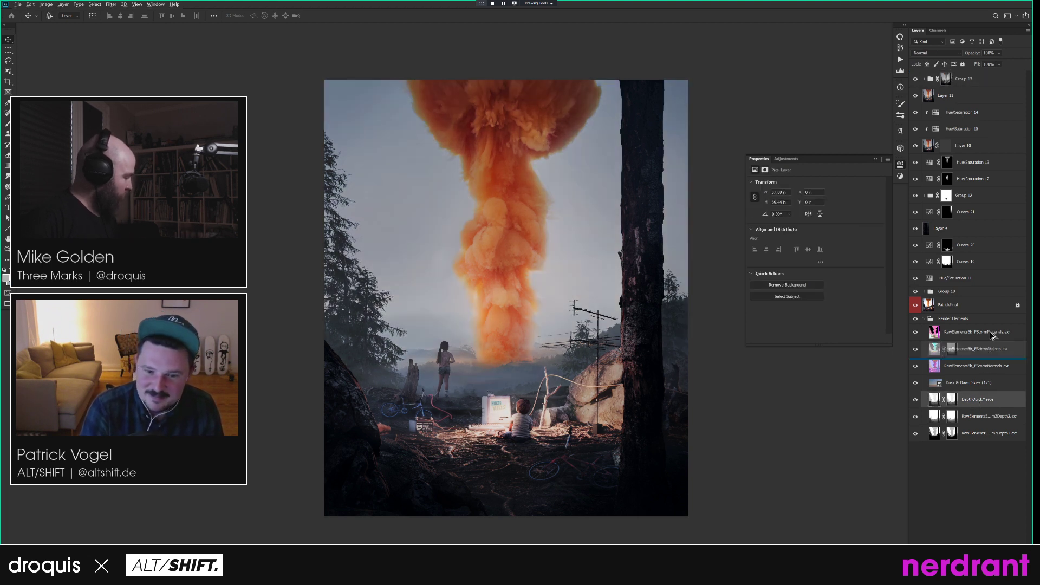
drag(974, 72, 976, 70)
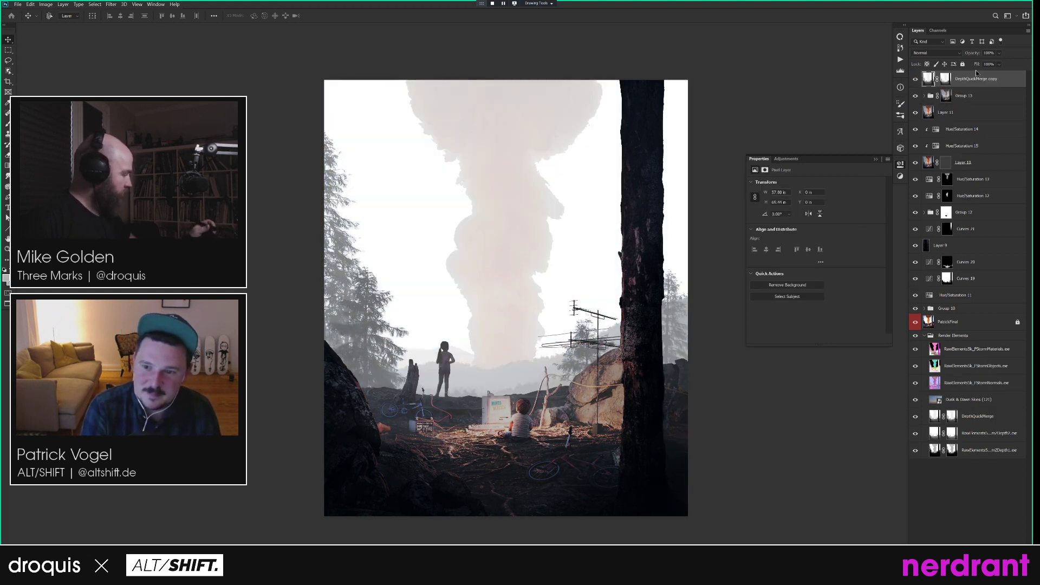
right_click(946, 79)
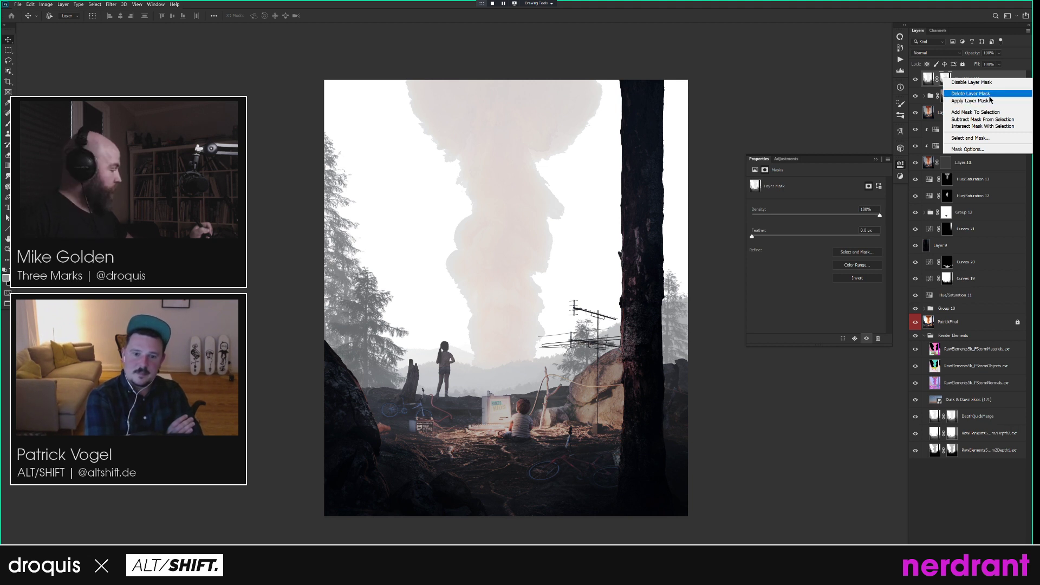
click(971, 94)
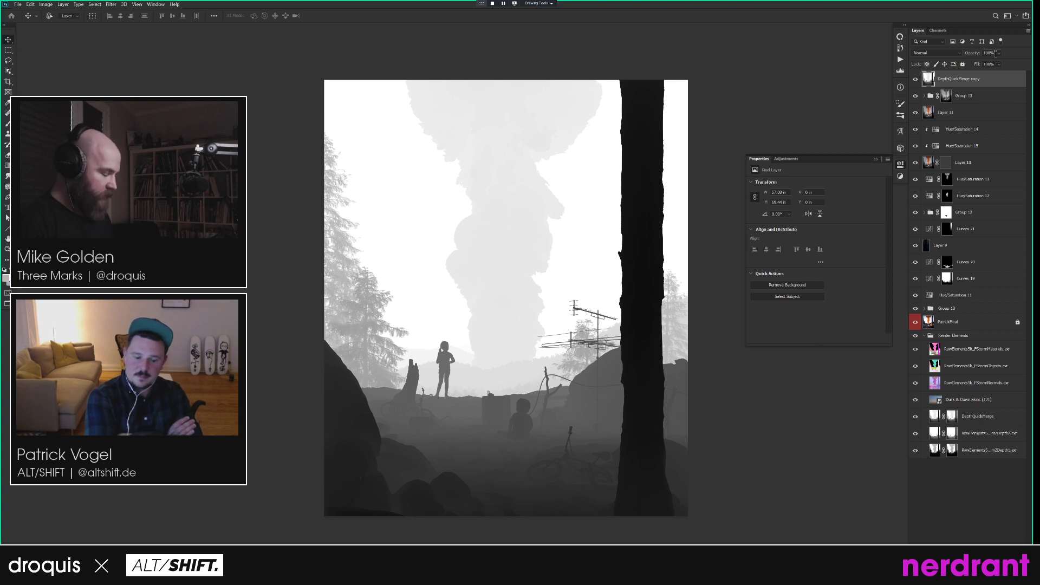
Set the DepthQuickMerge copy to Luminosity blending, reduce its opacity to a very faint level and compare it hidden and shown.
click(936, 52)
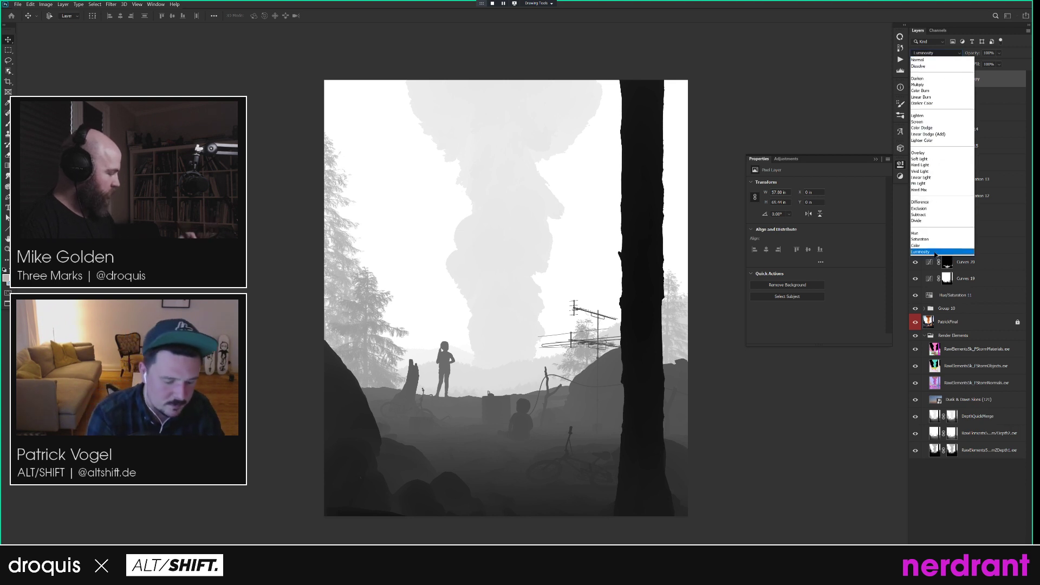
click(935, 252)
drag(976, 56, 662, 81)
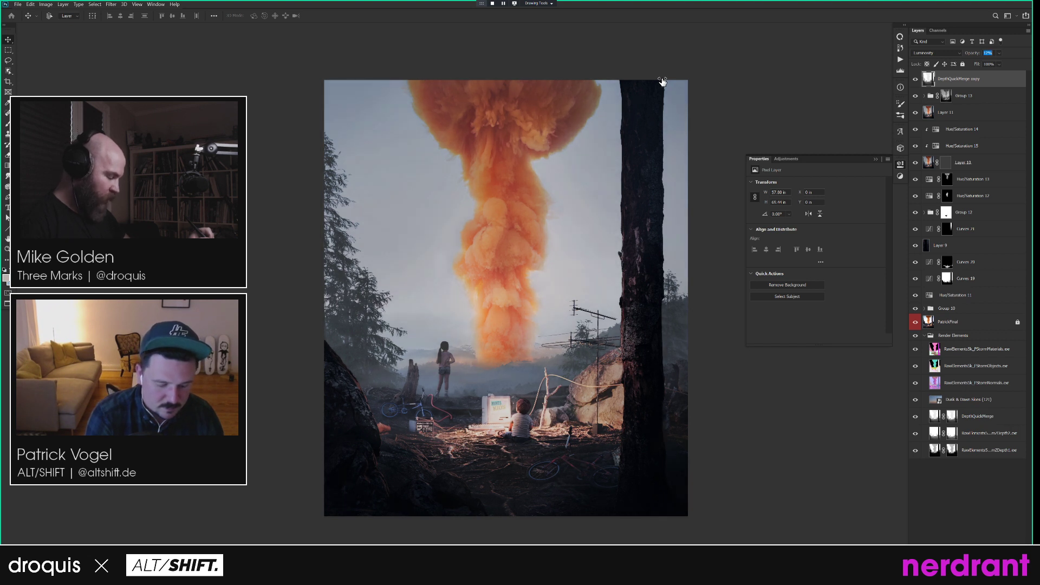
drag(662, 81, 662, 82)
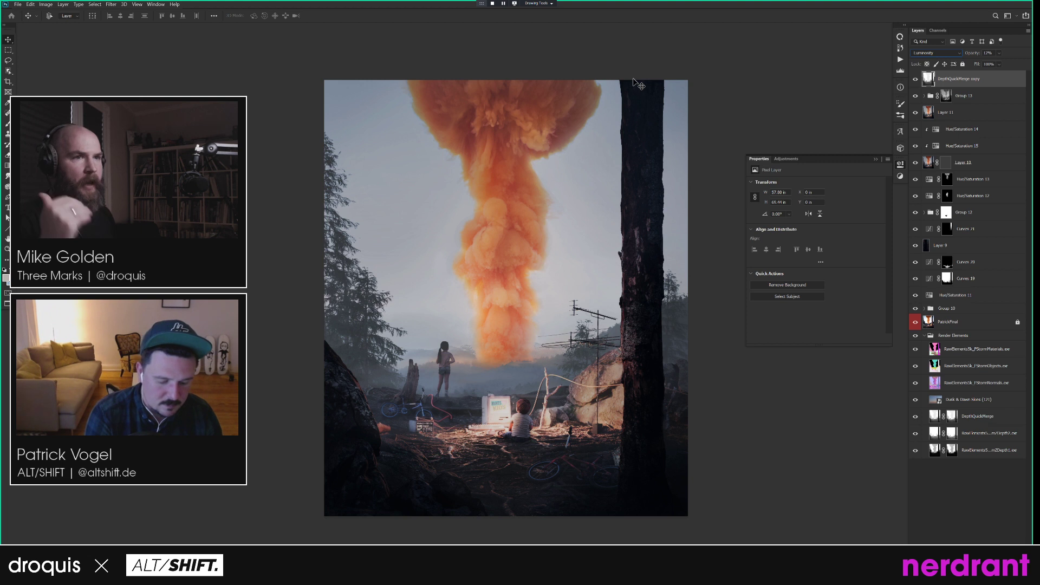
click(915, 80)
click(916, 80)
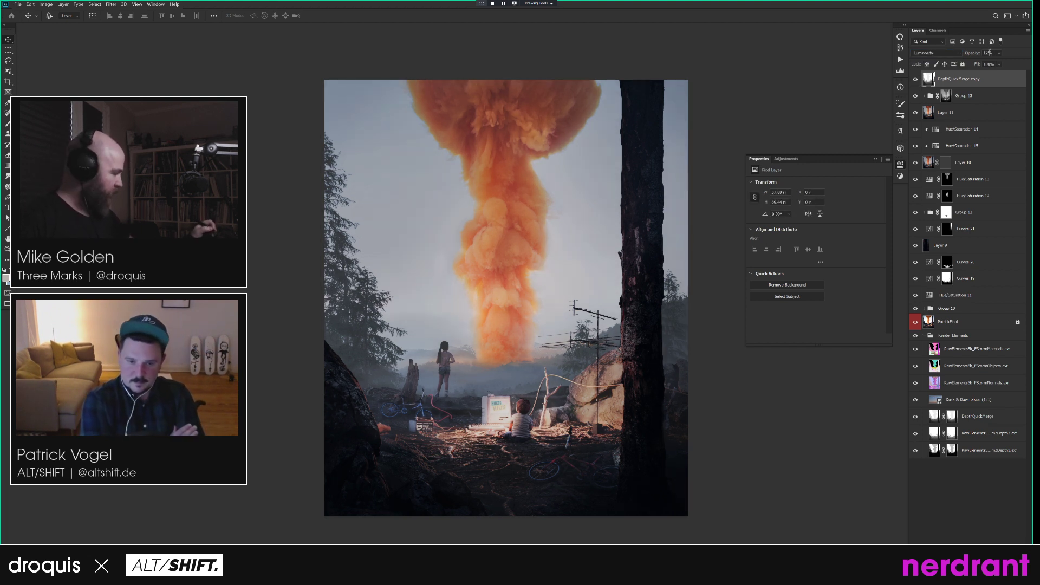
drag(977, 53, 973, 55)
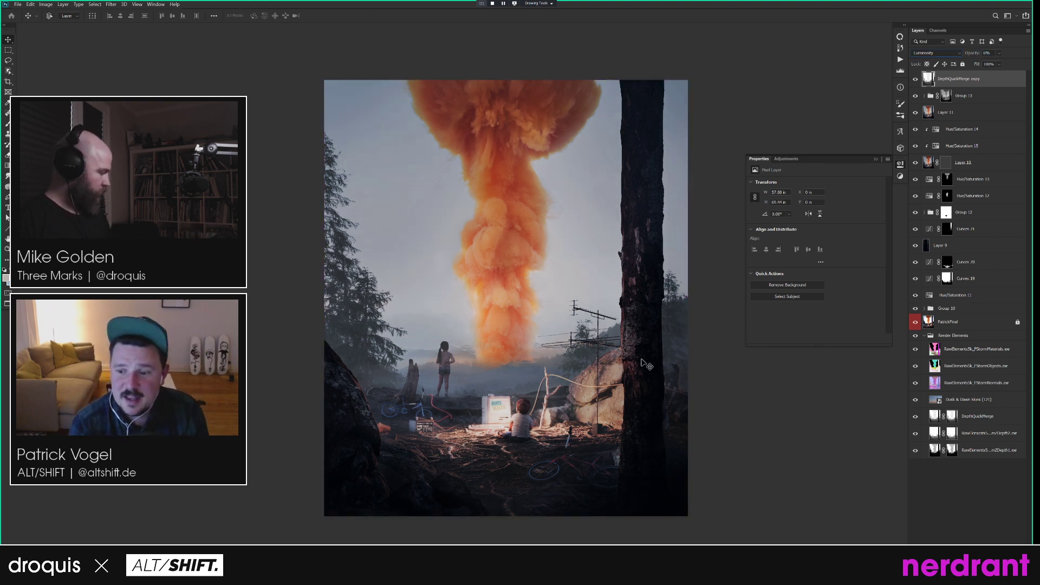
Compare the full composite with the locked original layer alone and look closely at the boy and the computer.
alt+click(915, 323)
alt+click(916, 323)
drag(536, 414, 572, 385)
Inspect the Red copy channel's mask of the figures, load it as a selection over the image and deselect it.
key(b)
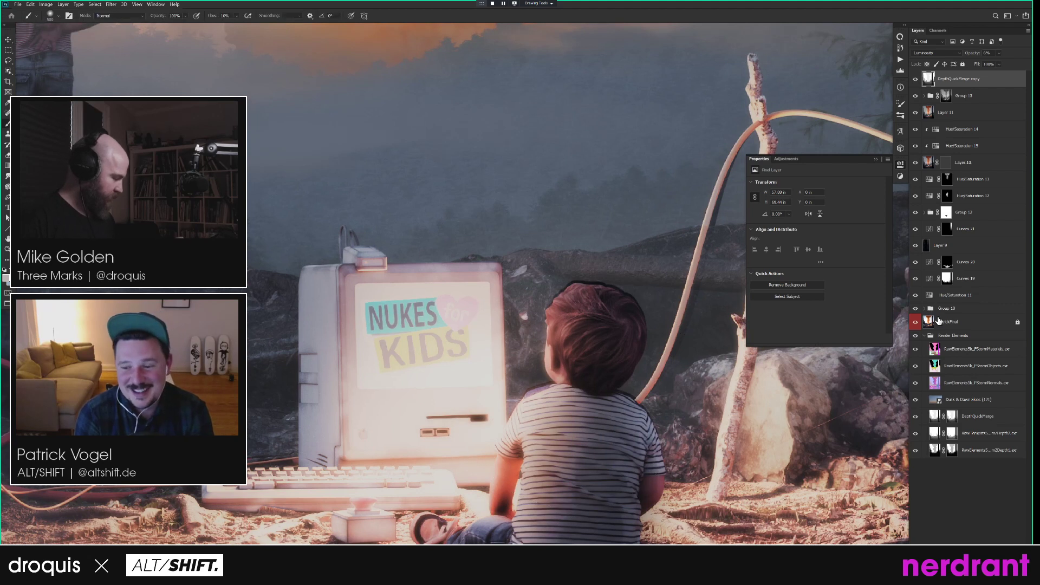
click(938, 31)
click(927, 103)
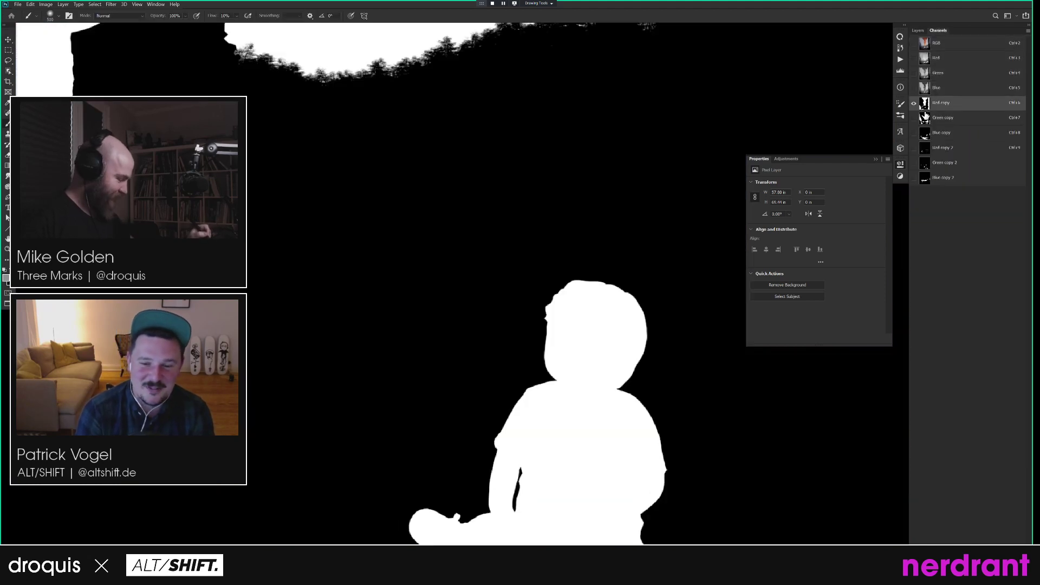
click(924, 44)
click(917, 31)
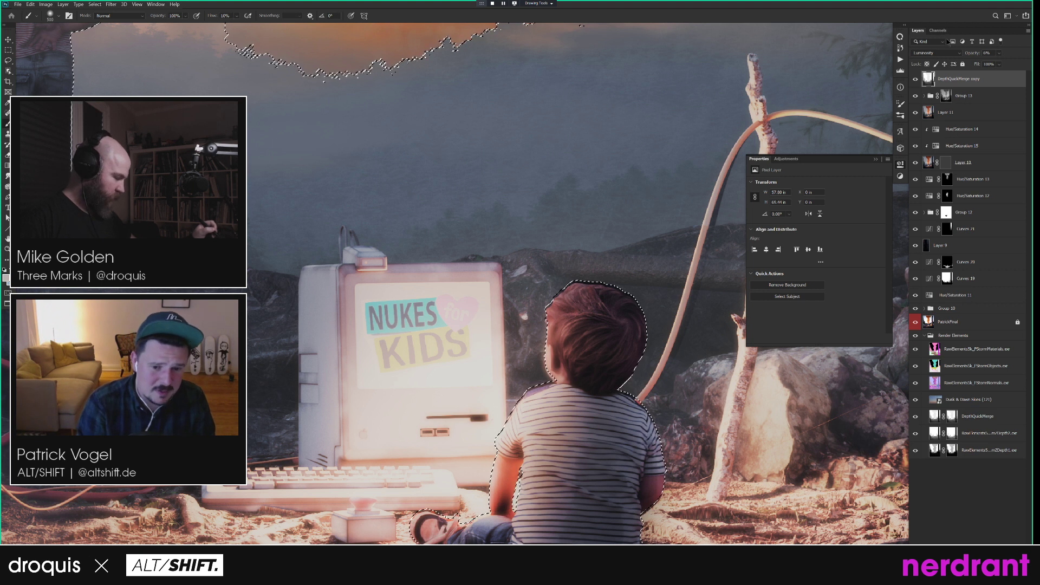
key(ctrl+d)
key(v)
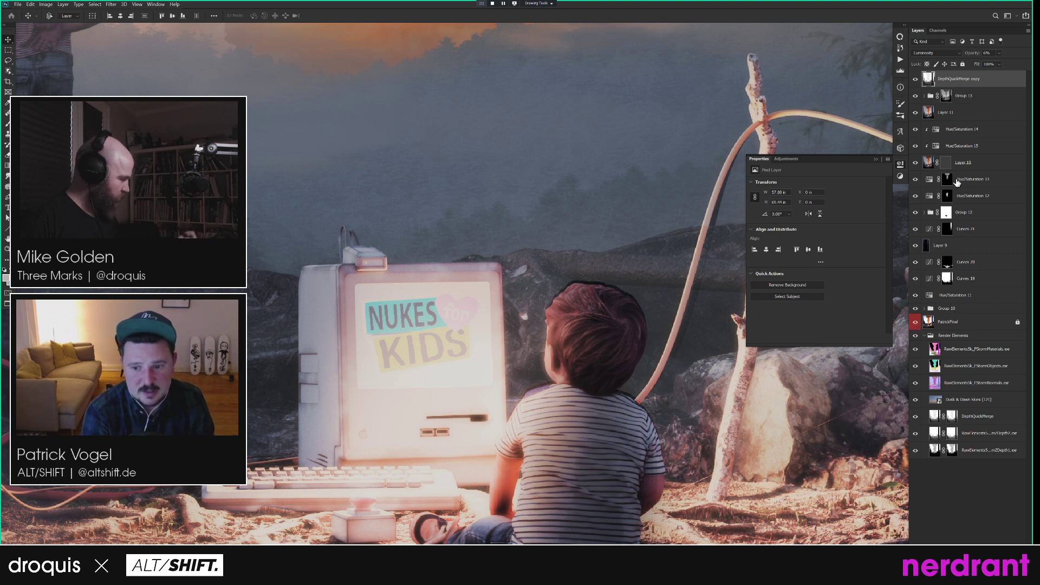
Load the Red copy channel as a selection, check its outline around the boy on the original layer alone, then deselect and show the whole composite.
click(938, 31)
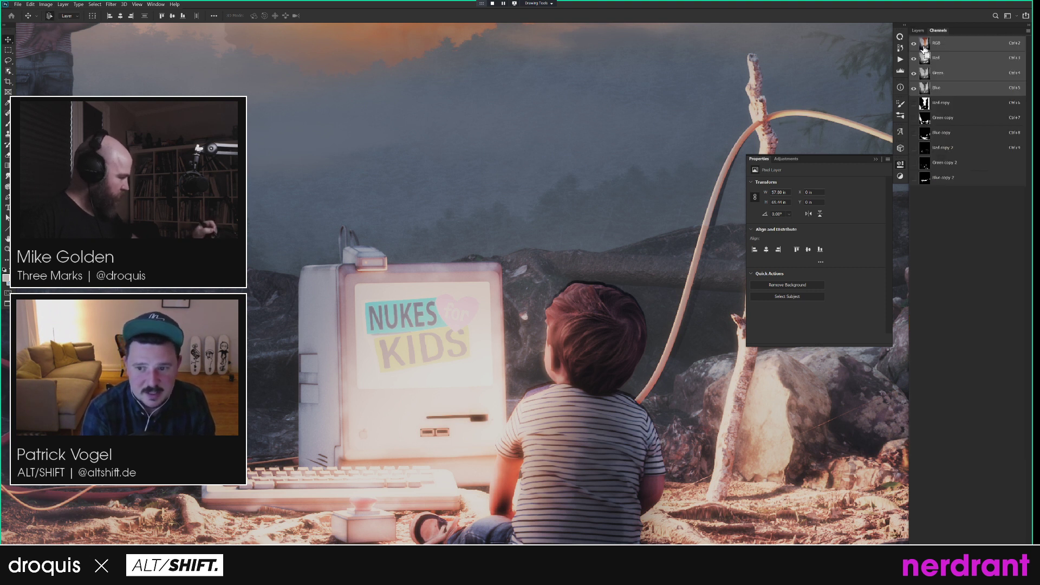
ctrl+click(924, 104)
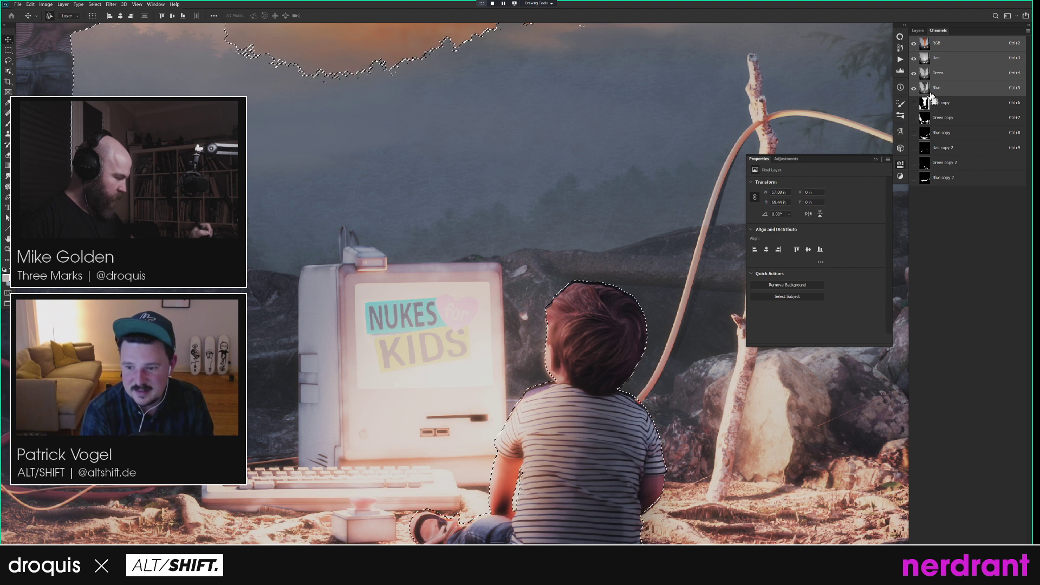
click(918, 31)
click(915, 323)
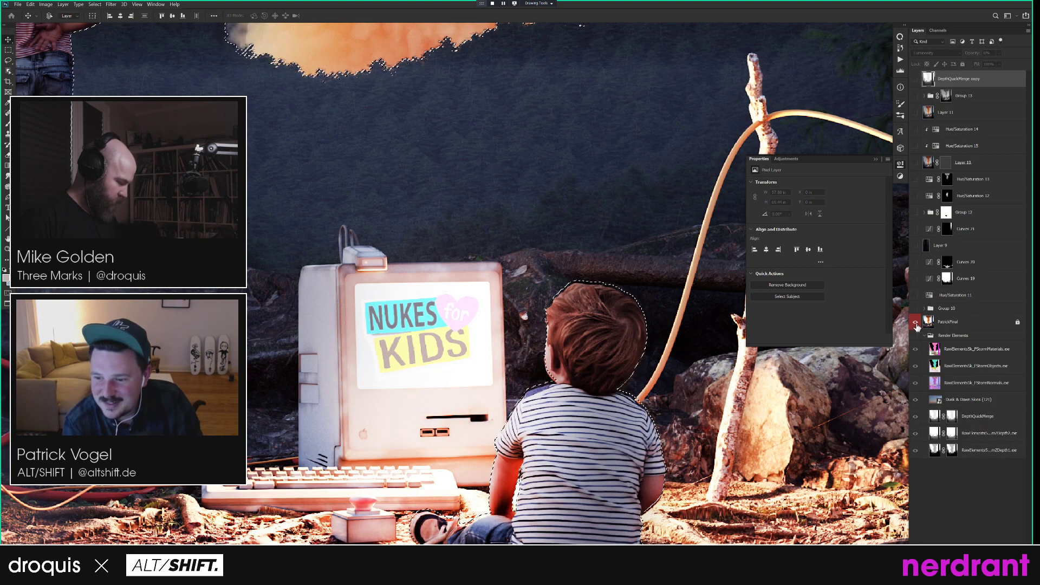
drag(679, 399, 676, 355)
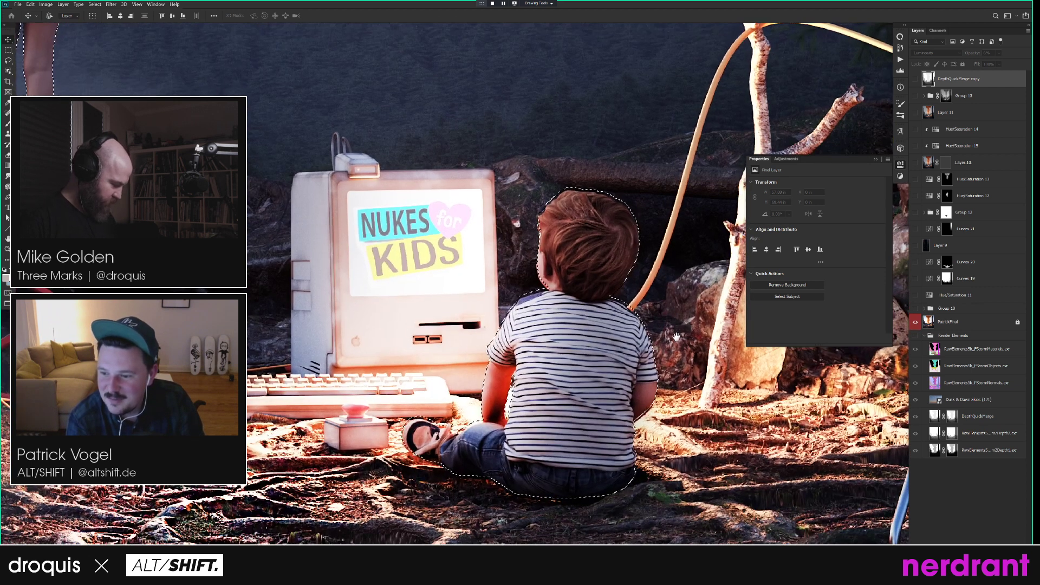
drag(733, 292, 643, 318)
key(ctrl+d)
scroll(618, 333, down, 5)
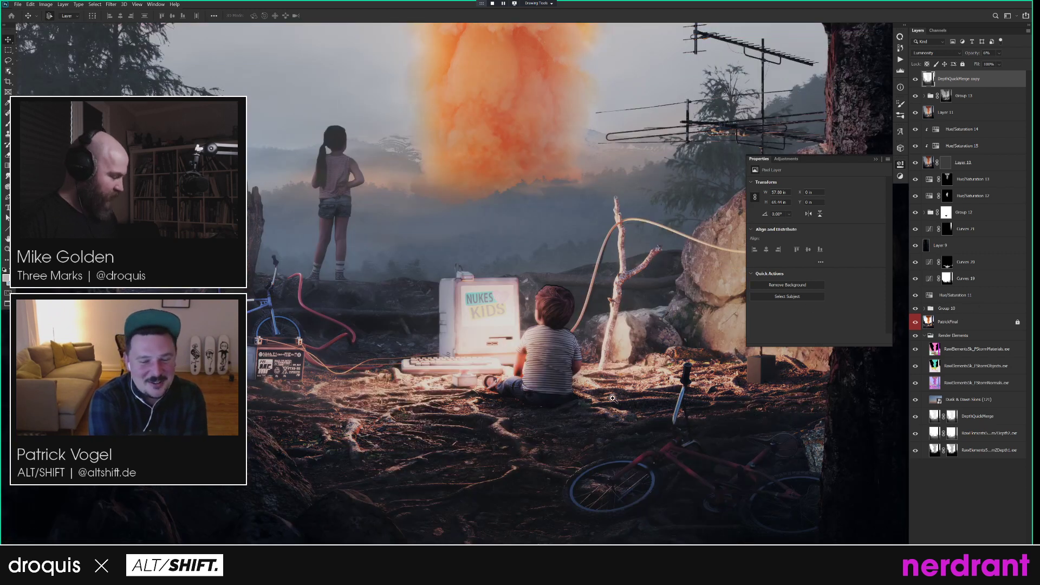
scroll(615, 403, down, 2)
scroll(640, 390, down, 4)
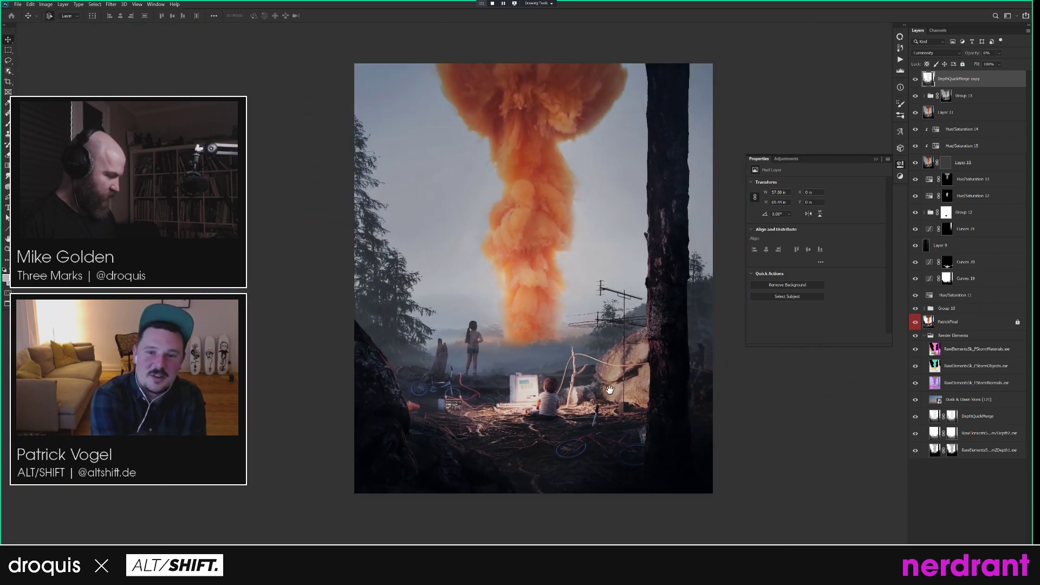
drag(610, 390, 604, 396)
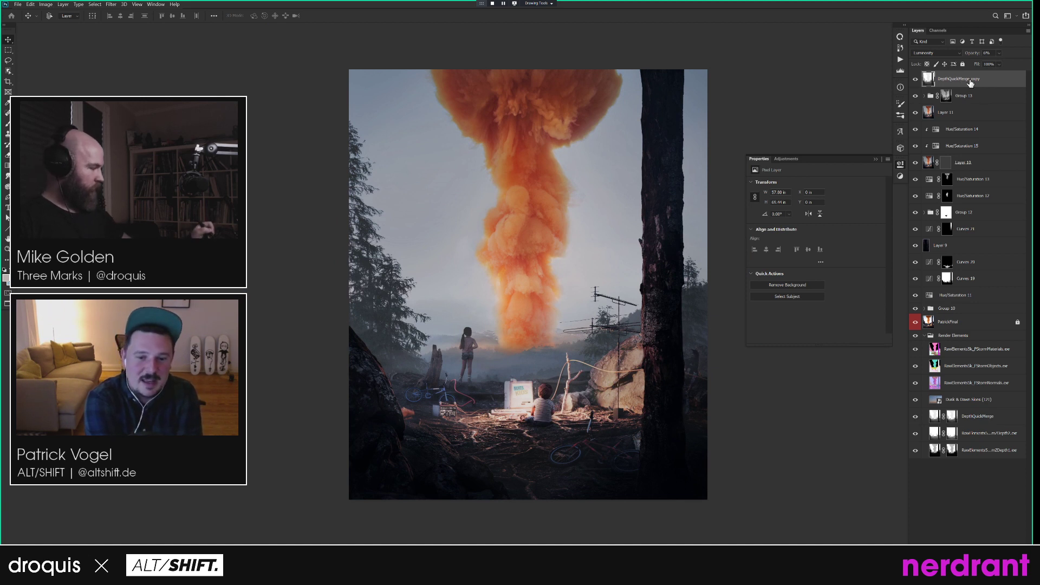
Load the RGB channel's luminosity as a selection and add a Hue/Saturation adjustment masked by it above the DepthQuickMerge copy.
click(938, 31)
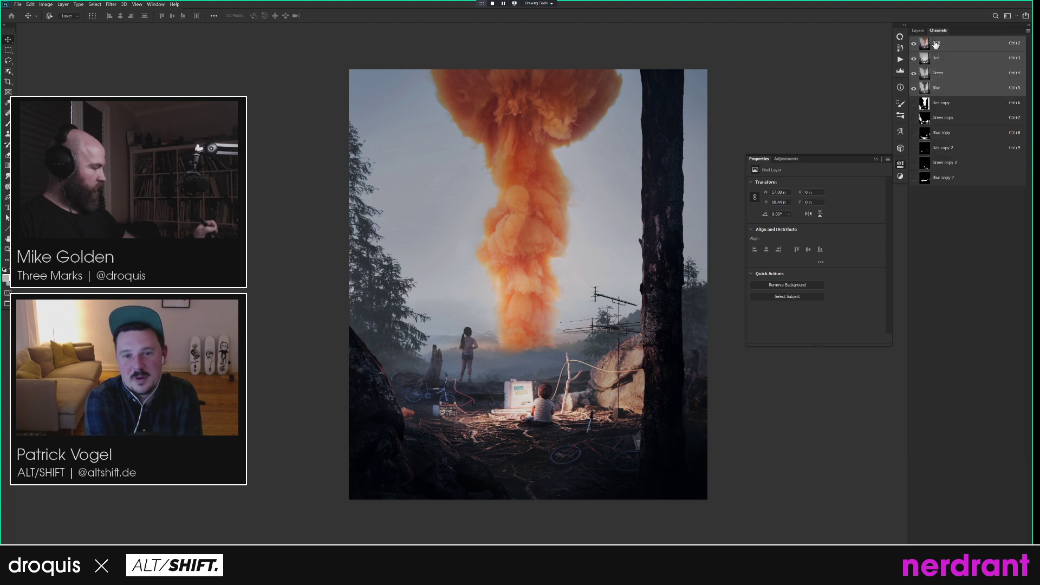
click(921, 31)
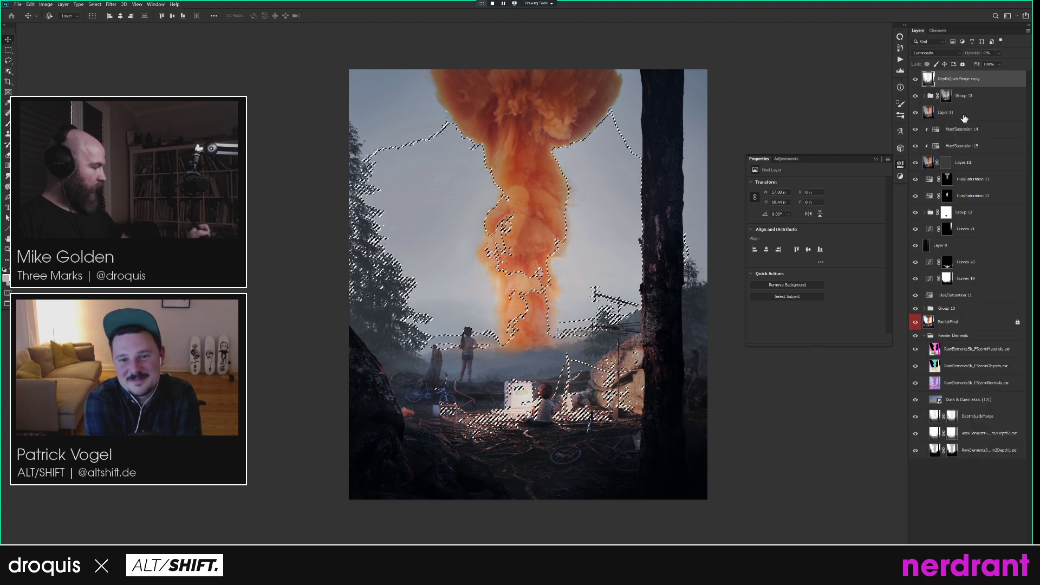
key(ctrl+u)
key(Return)
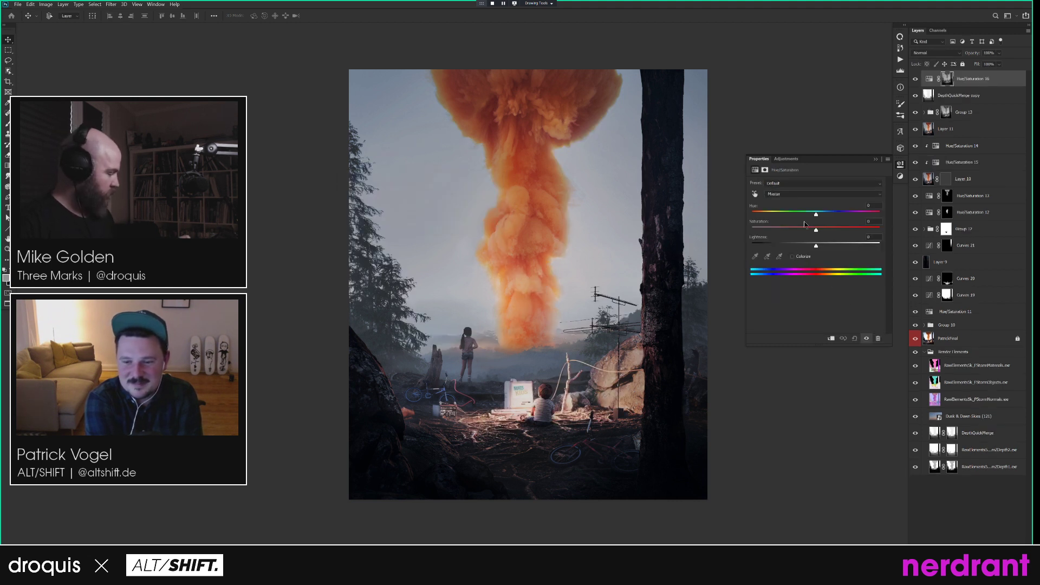
Colorize the new Hue/Saturation adjustment with a hue of 28 and slightly lowered lightness.
click(792, 256)
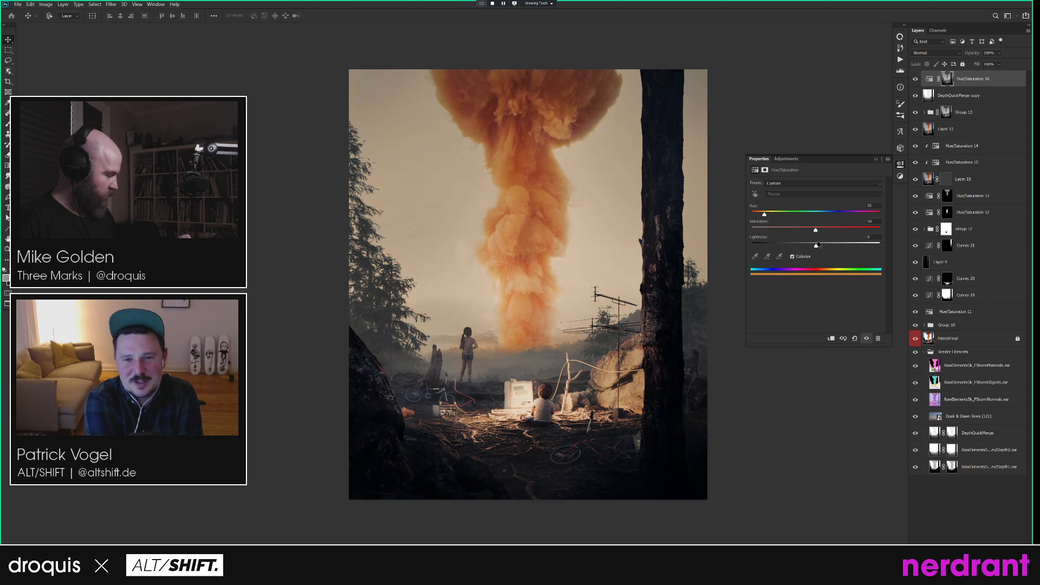
drag(816, 248, 813, 246)
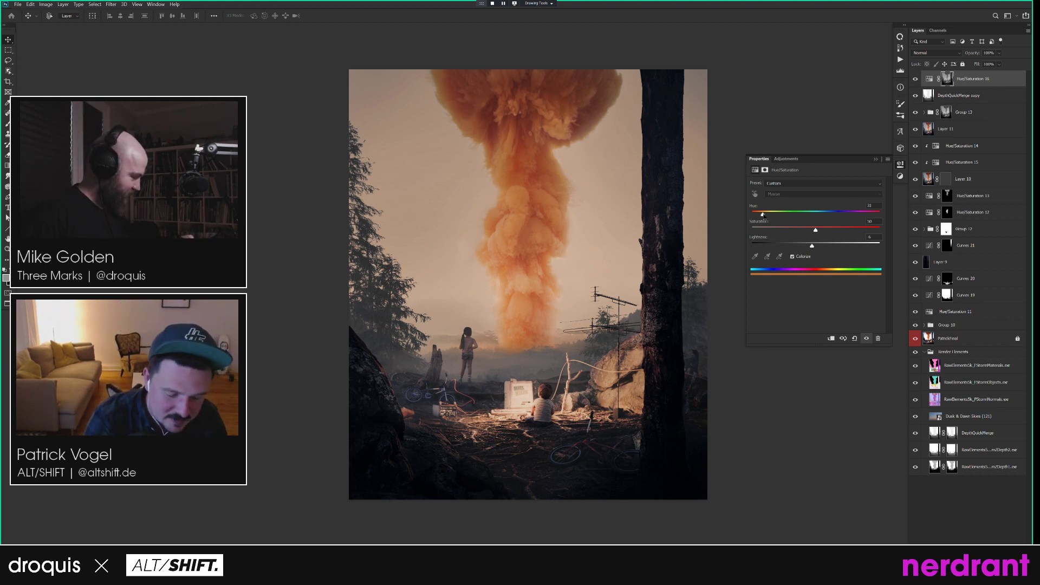
drag(761, 214, 763, 214)
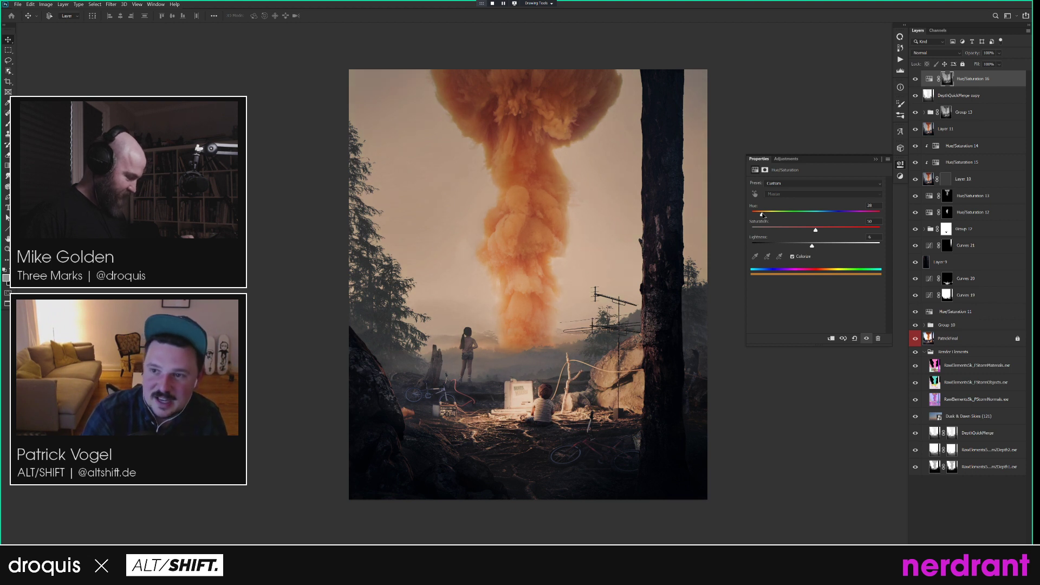
Raise the black input level of the Hue/Saturation 16 mask with Levels to restrict the warm tint to brighter areas.
click(947, 79)
key(ctrl+l)
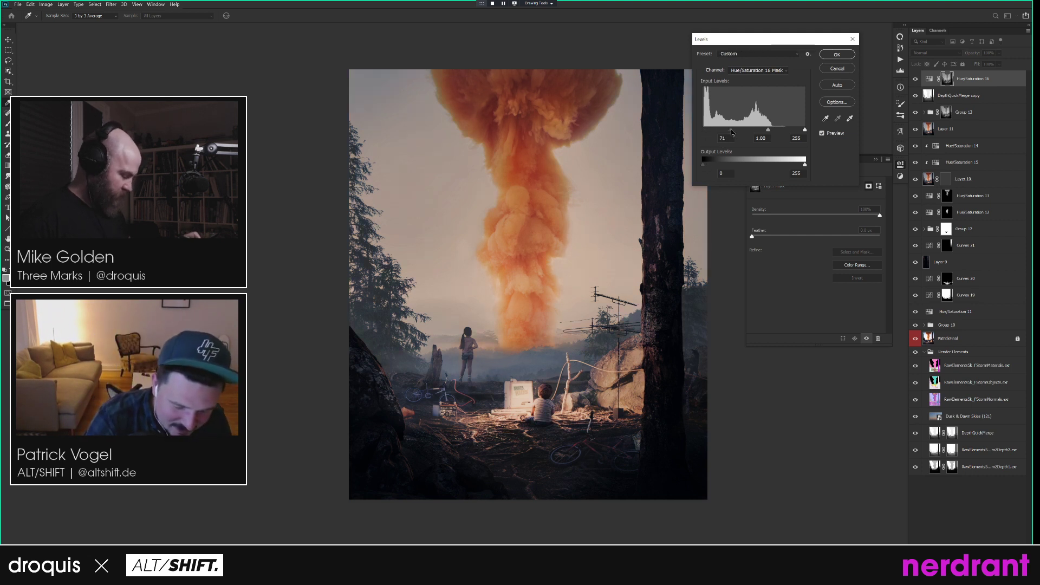
drag(731, 130, 724, 130)
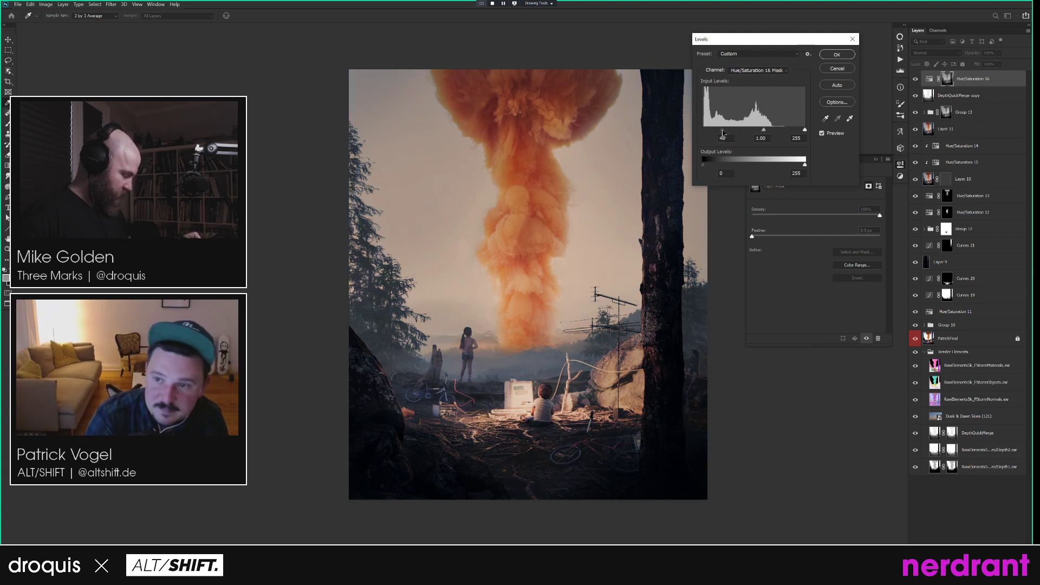
double_click(727, 140)
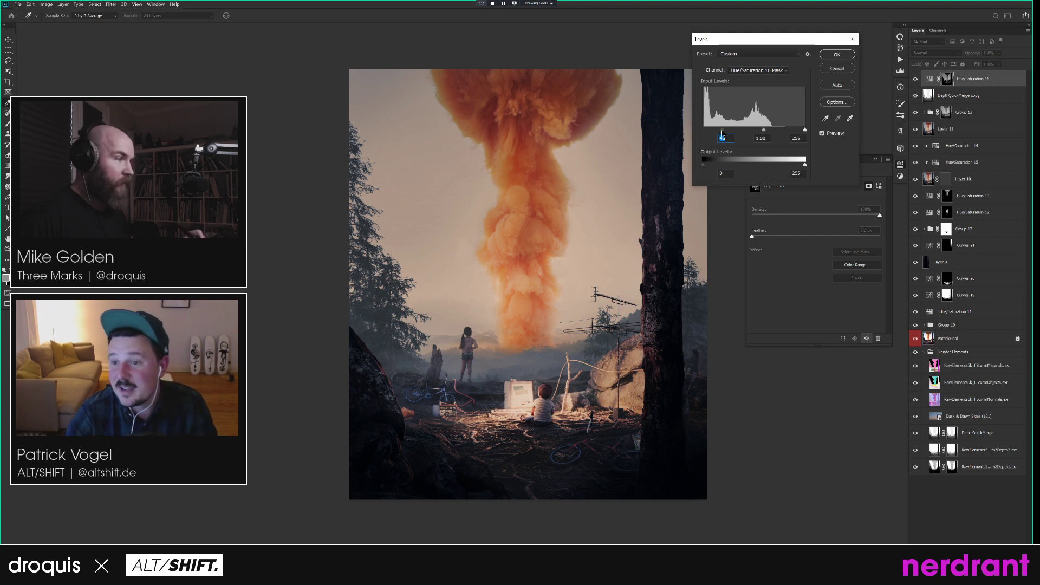
click(836, 54)
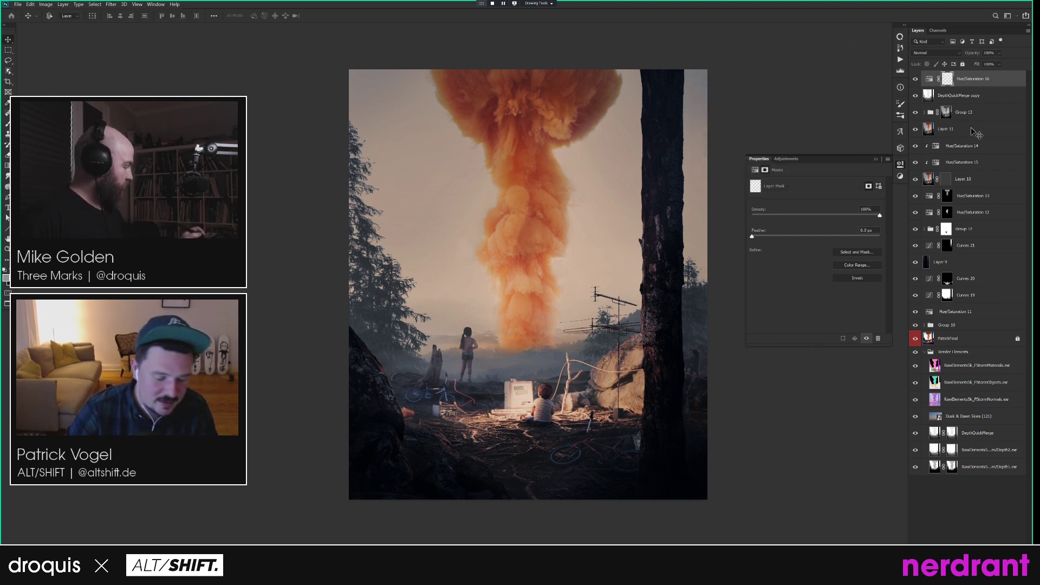
Add another Hue/Saturation adjustment masked by the inverted RGB luminosity selection, colorized with a hue of 200 and saturation of 17.
click(940, 32)
ctrl+click(927, 43)
click(918, 31)
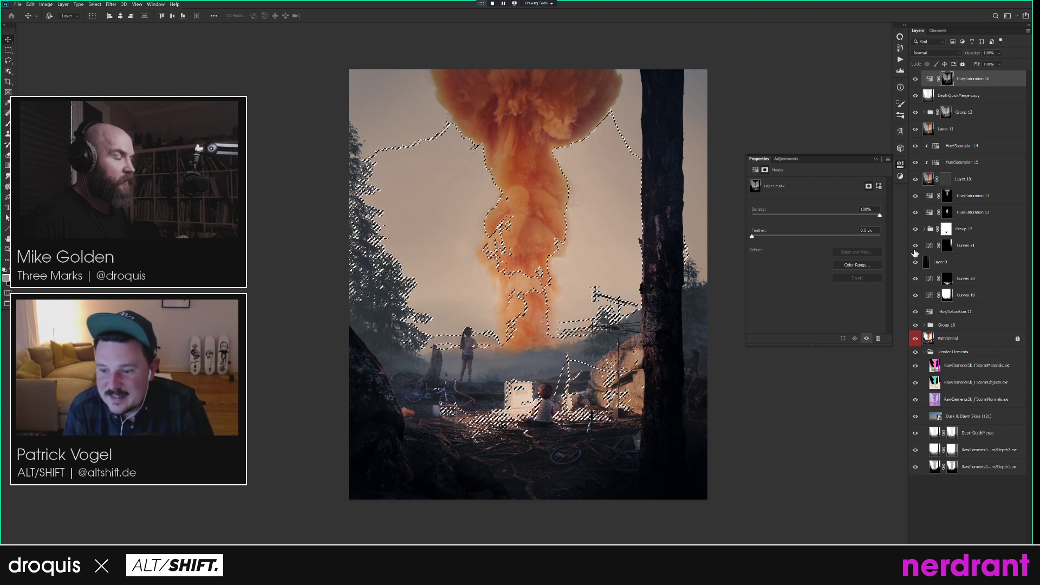
key(ctrl+u)
key(Return)
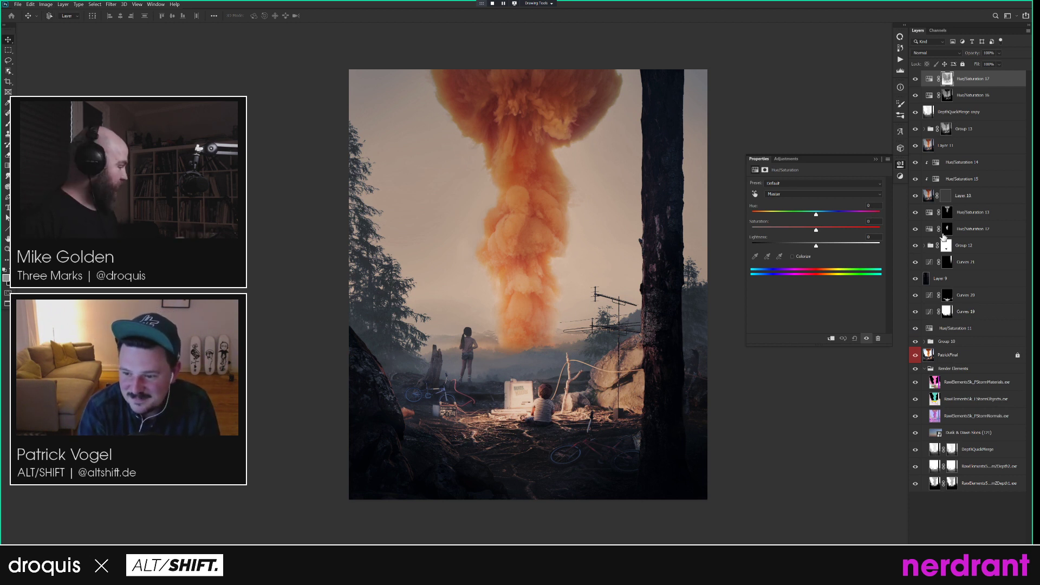
click(793, 256)
drag(820, 214, 827, 215)
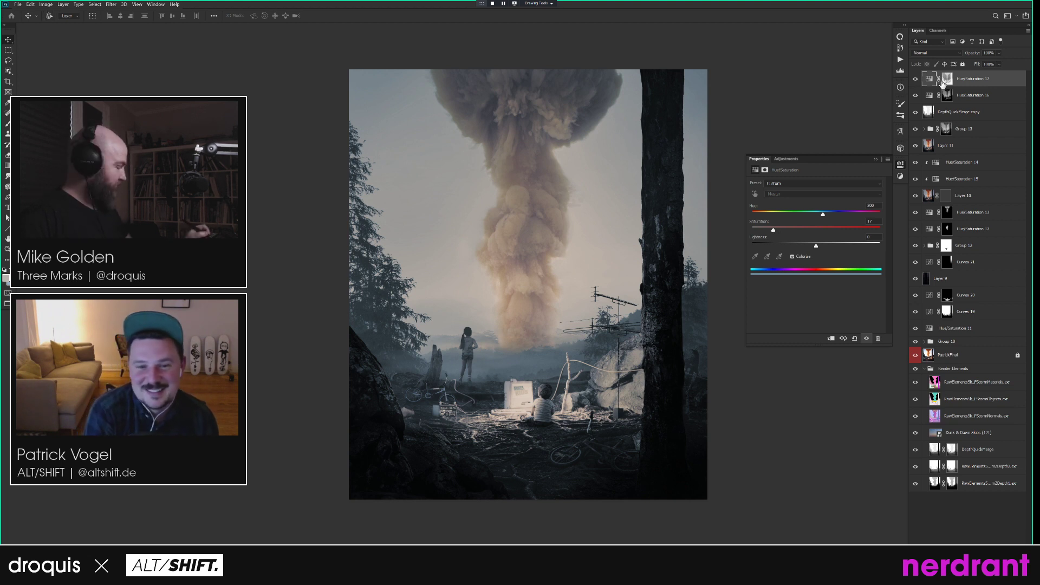
Apply Levels to the Hue/Saturation 17 mask with a black input of 153 to confine the cool tint to the shadows.
key(ctrl+backslash)
key(ctrl+l)
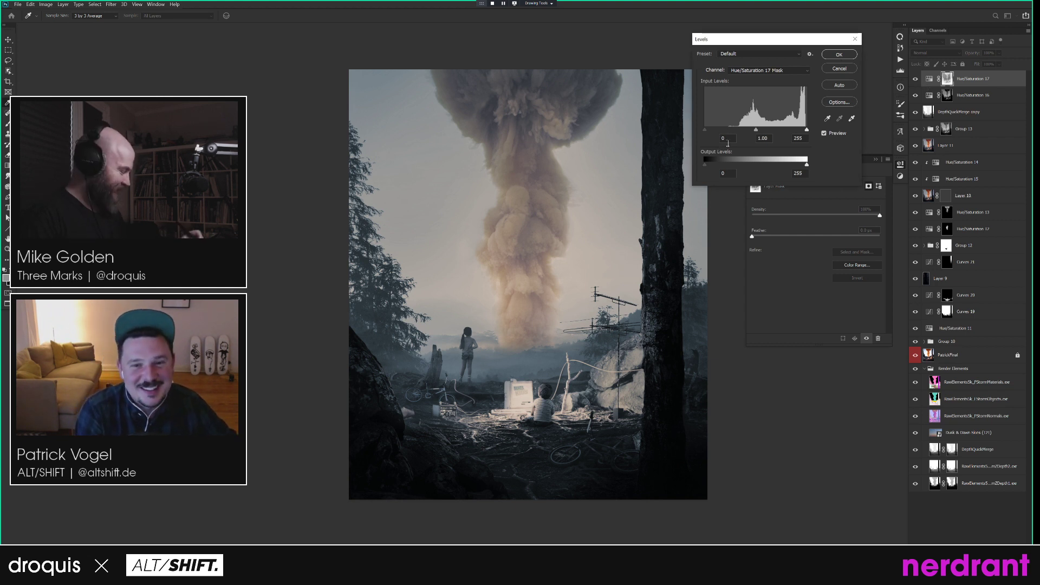
drag(705, 129, 752, 131)
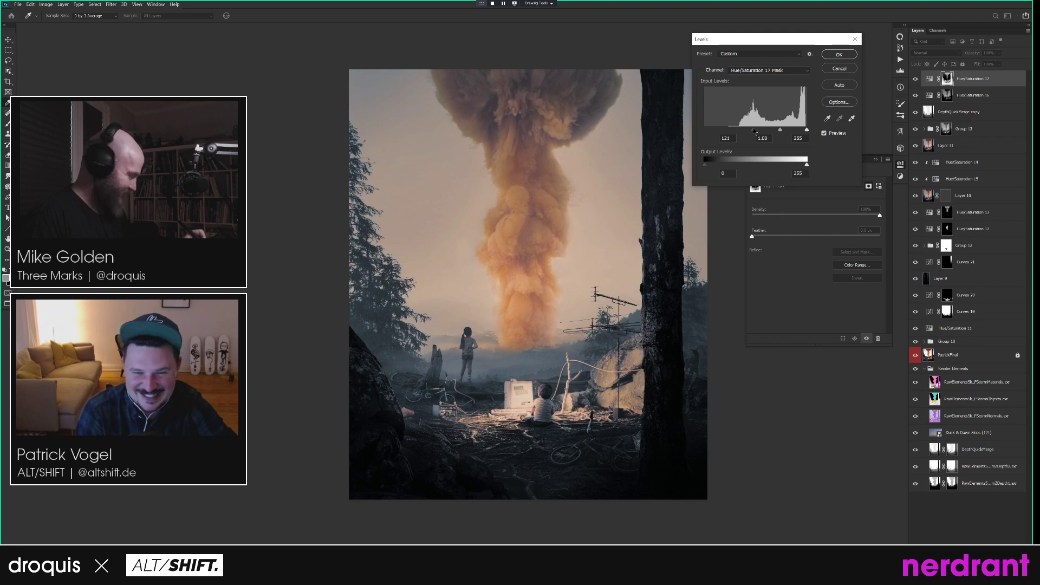
drag(757, 131, 763, 131)
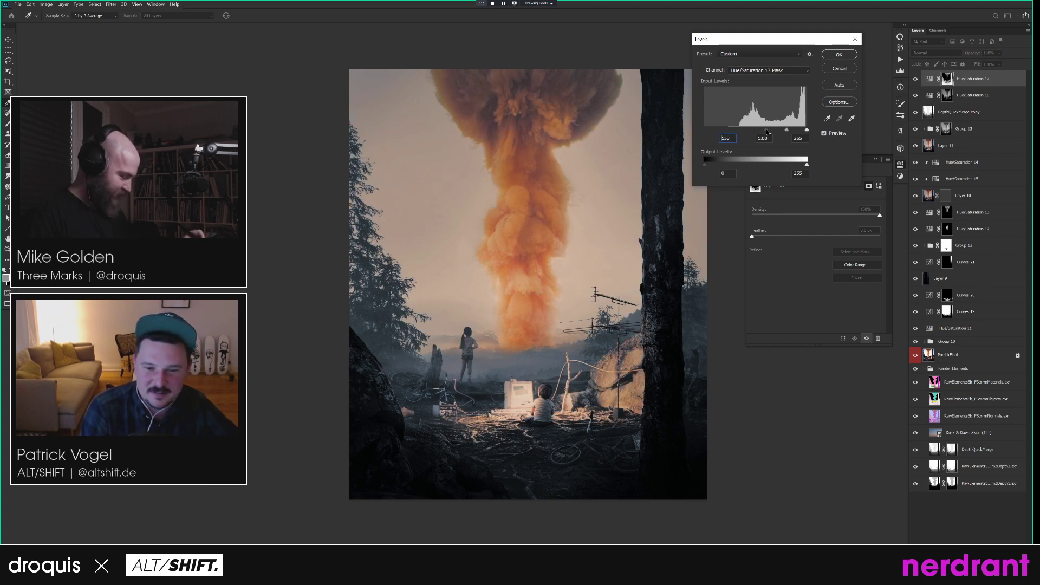
click(841, 57)
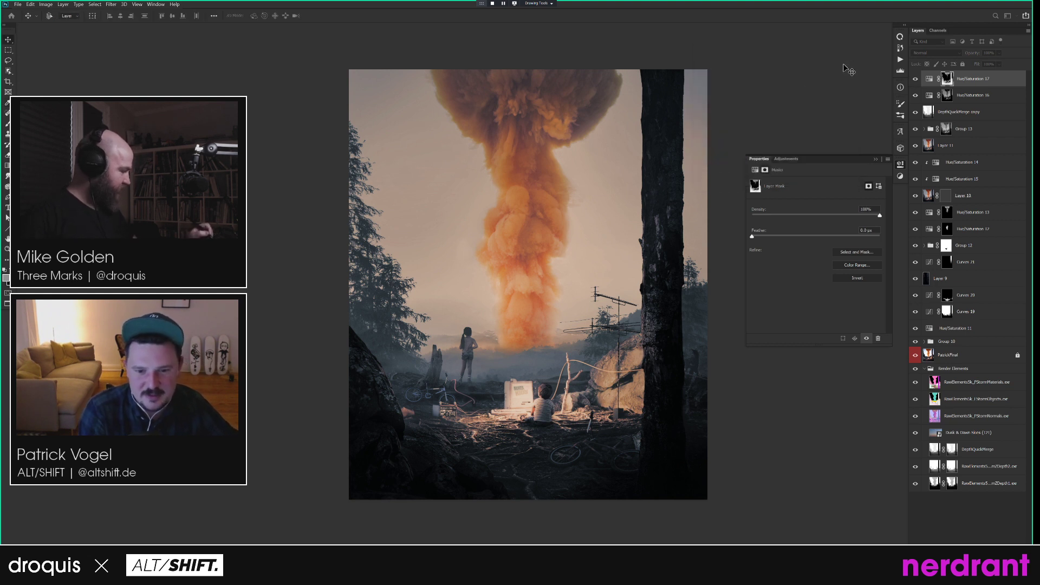
Hide both tint adjustments, show Hue/Saturation 16 again and strongly reduce its opacity.
click(915, 95)
click(915, 80)
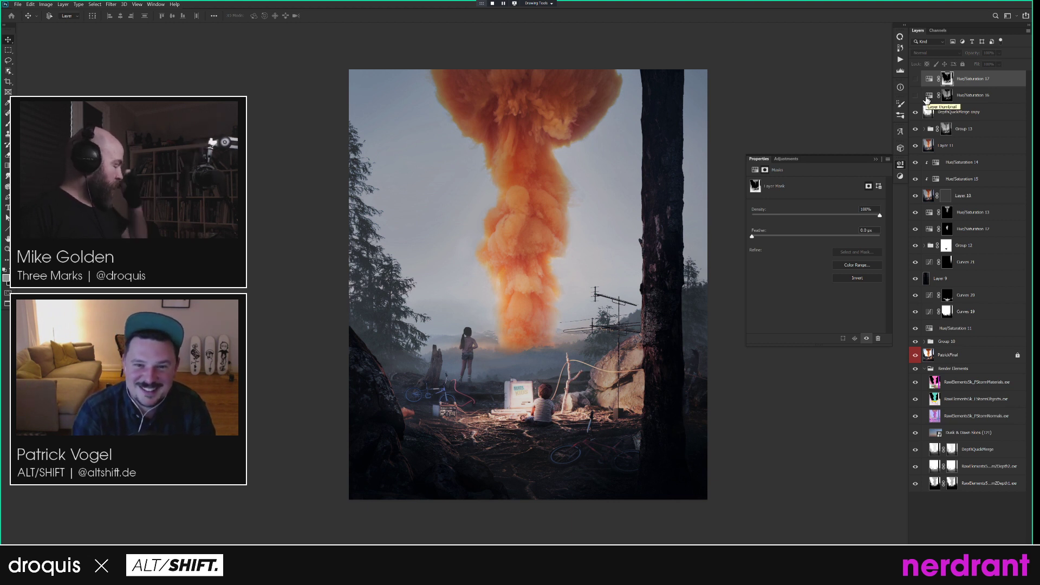
click(915, 95)
click(946, 95)
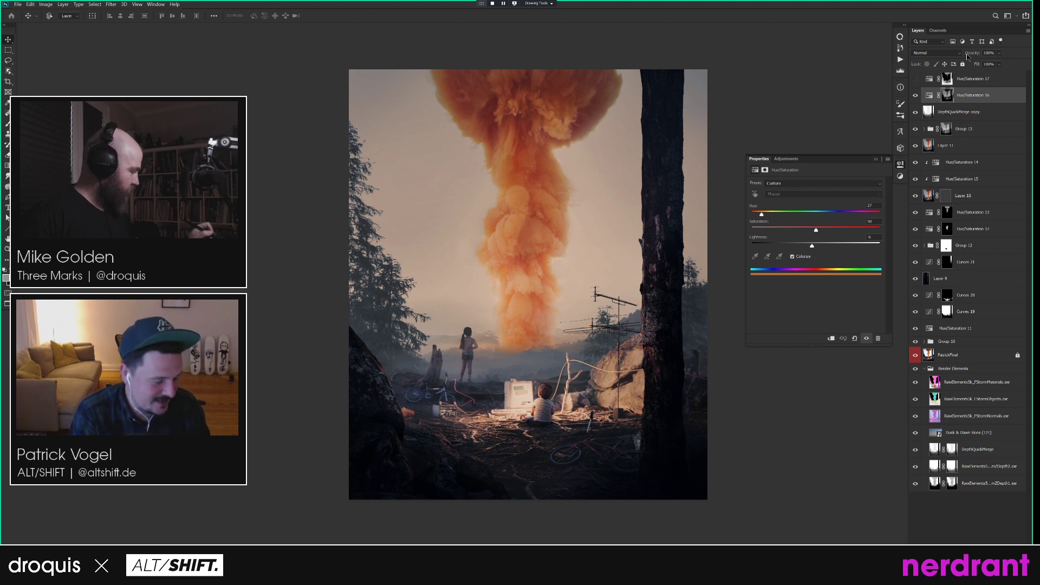
drag(973, 53, 529, 79)
drag(974, 55, 987, 54)
click(987, 53)
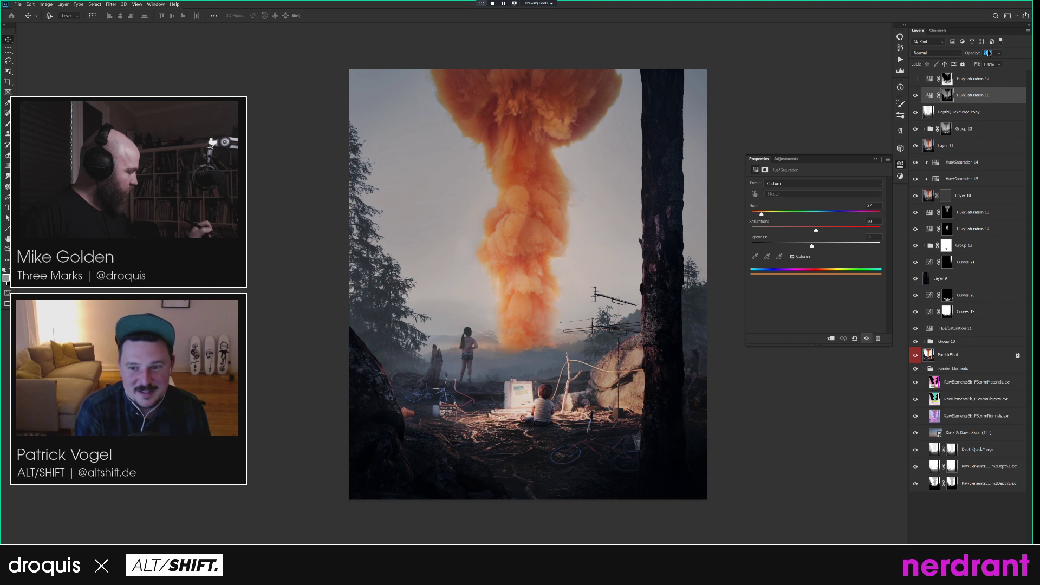
Show Hue/Saturation 17 again and lower its opacity so the cool shadow tint stays subtle, checking the result around the boy.
click(915, 79)
click(932, 81)
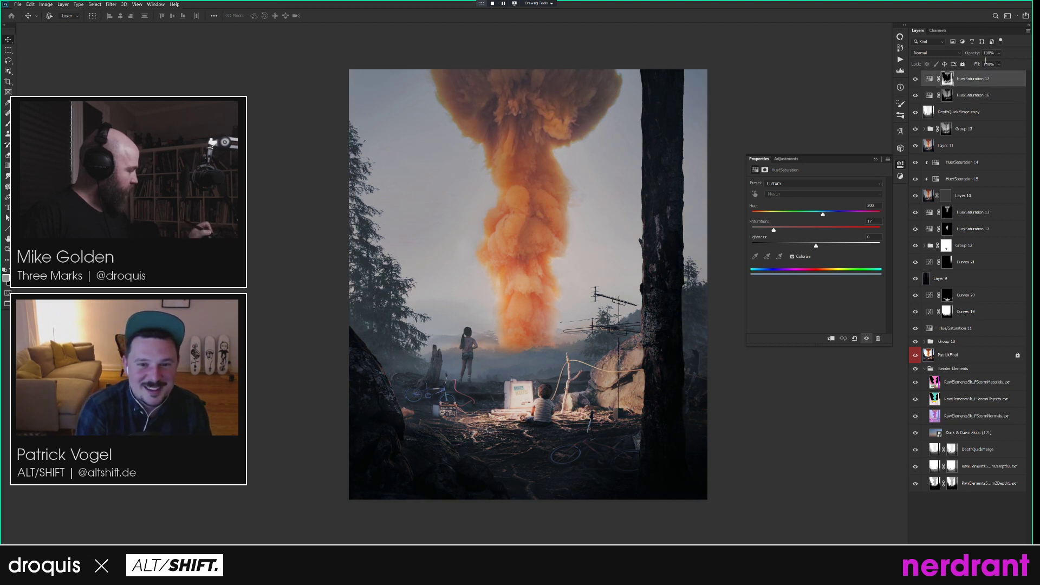
drag(974, 56, 668, 69)
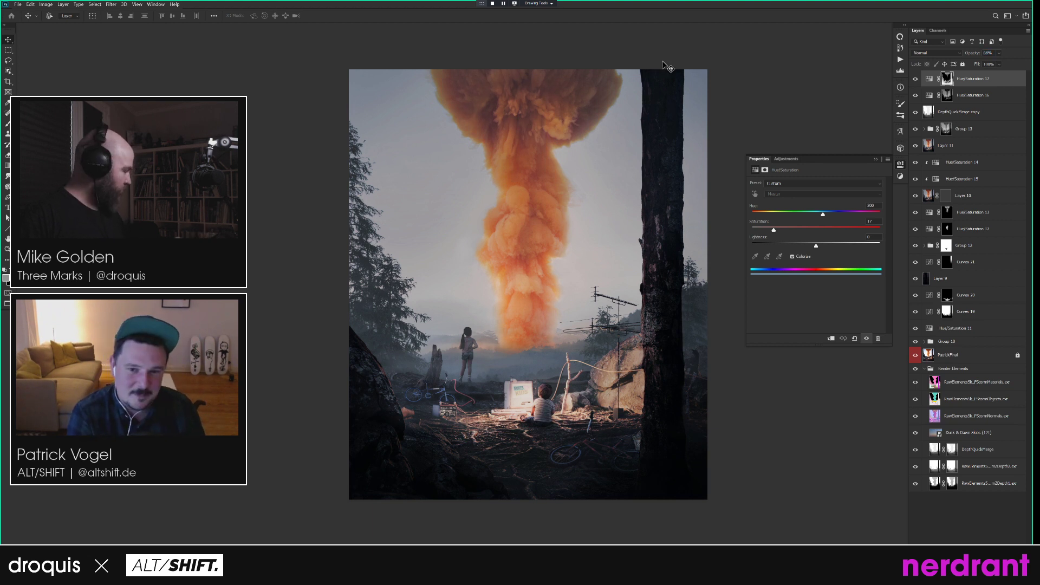
drag(547, 400, 582, 345)
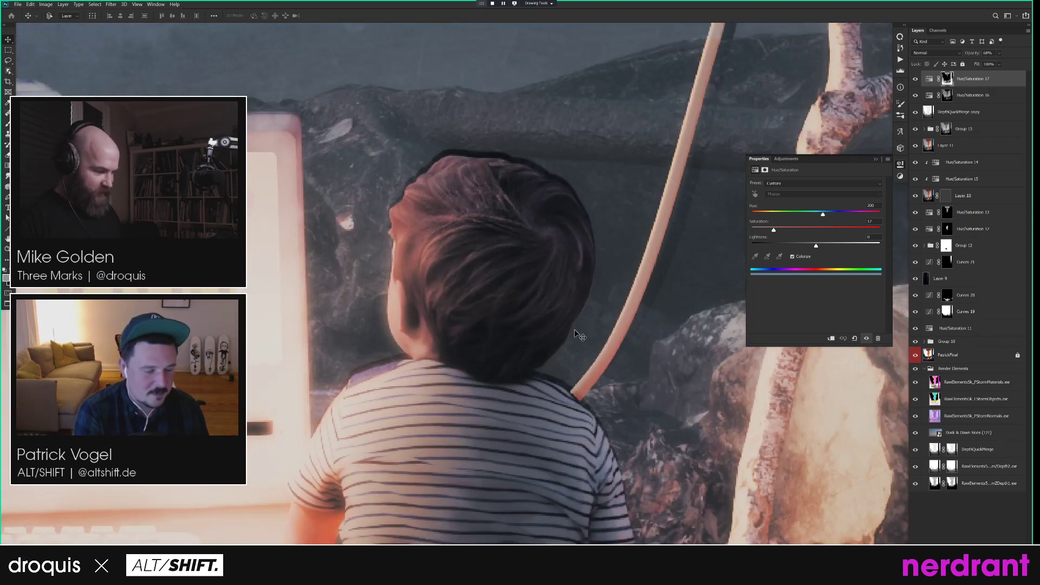
drag(580, 355, 541, 353)
drag(623, 293, 579, 348)
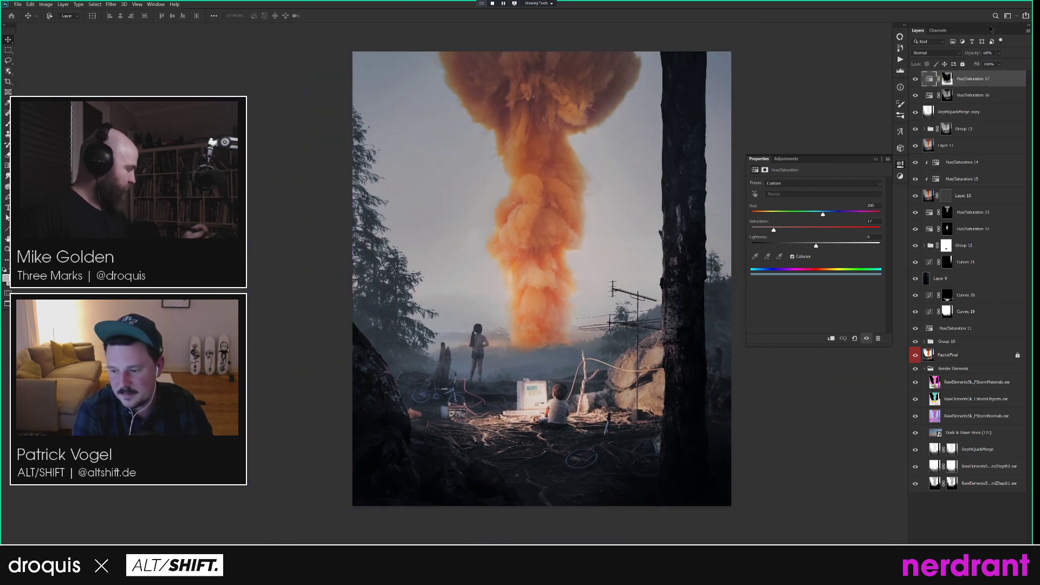
drag(972, 53, 785, 67)
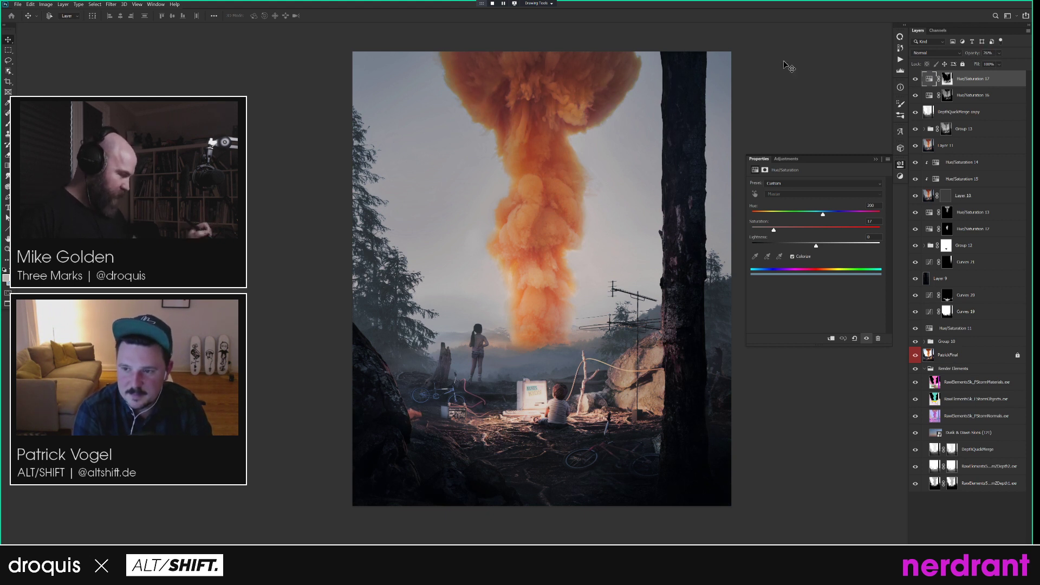
Show only the normals render element and select the teal side of the computer with Color Range.
drag(671, 385, 643, 388)
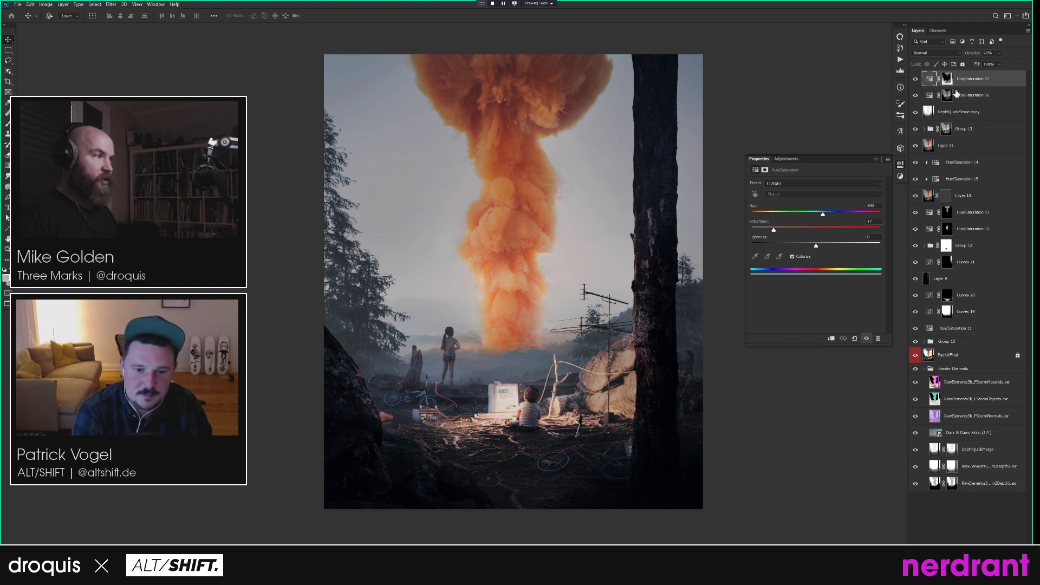
drag(614, 351, 598, 359)
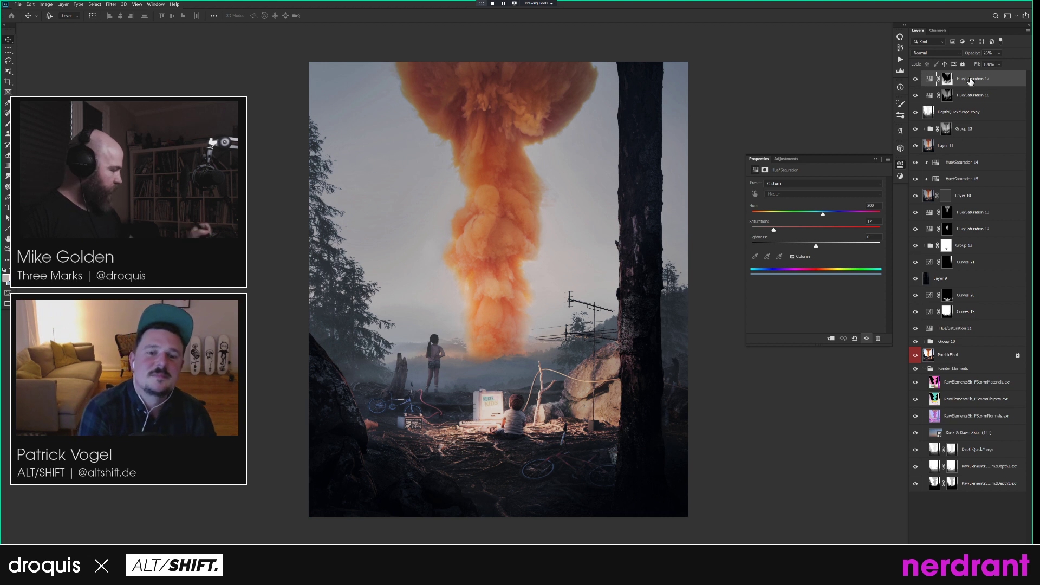
click(969, 415)
alt+click(916, 416)
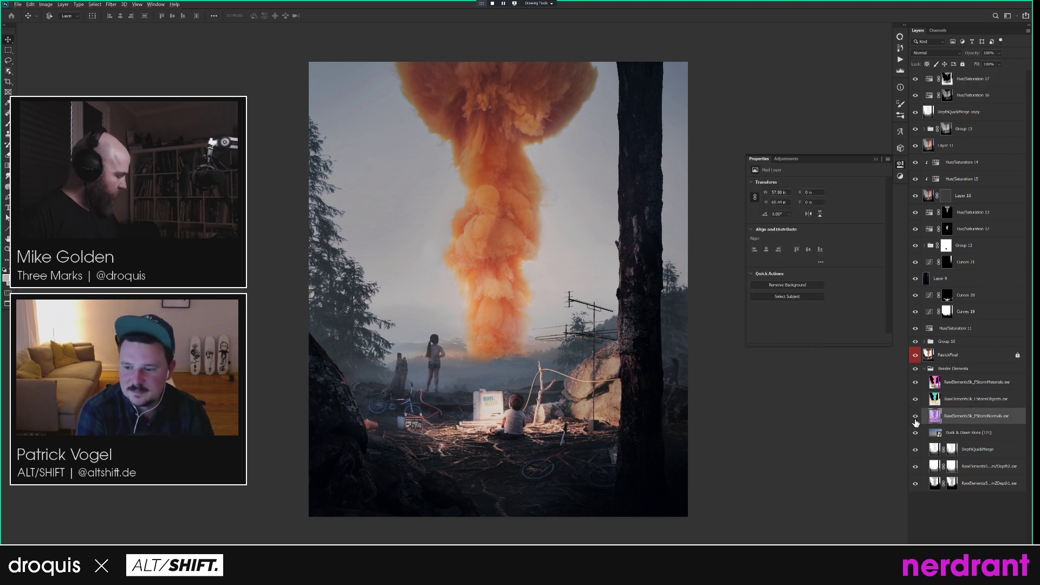
scroll(472, 410, up, 3)
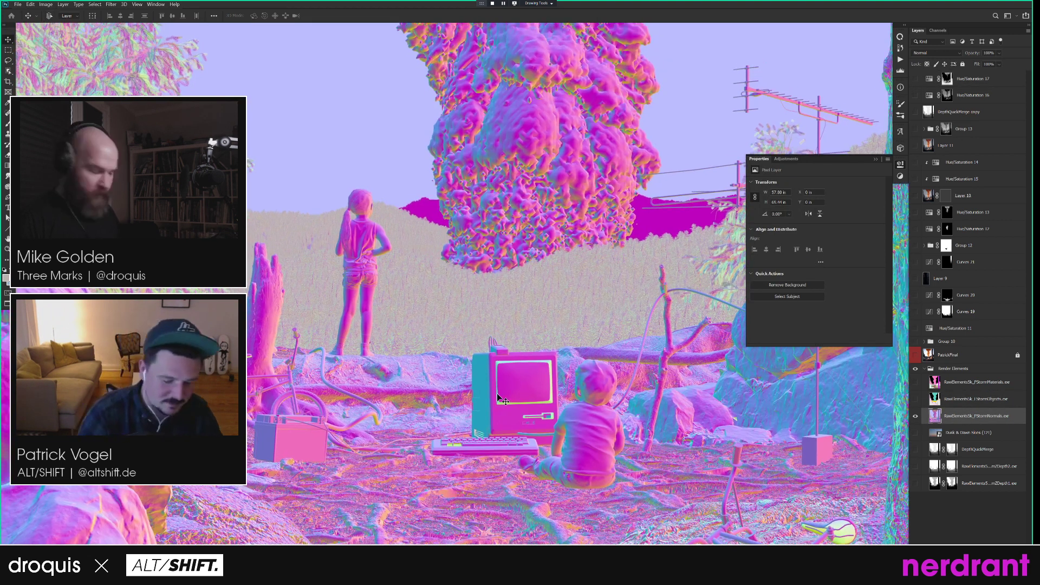
key(alt+s)
key(c)
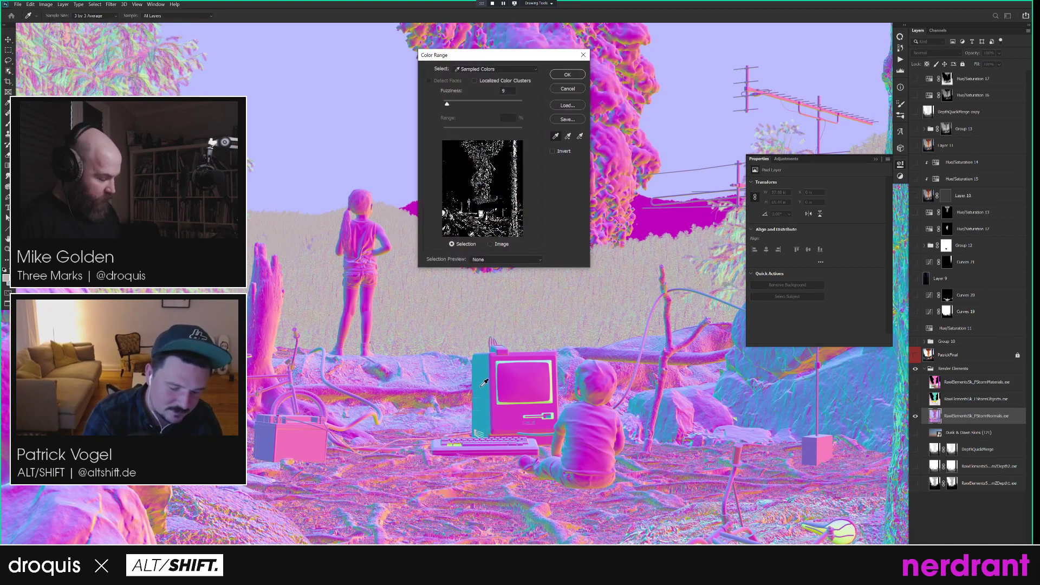
click(483, 383)
key(Return)
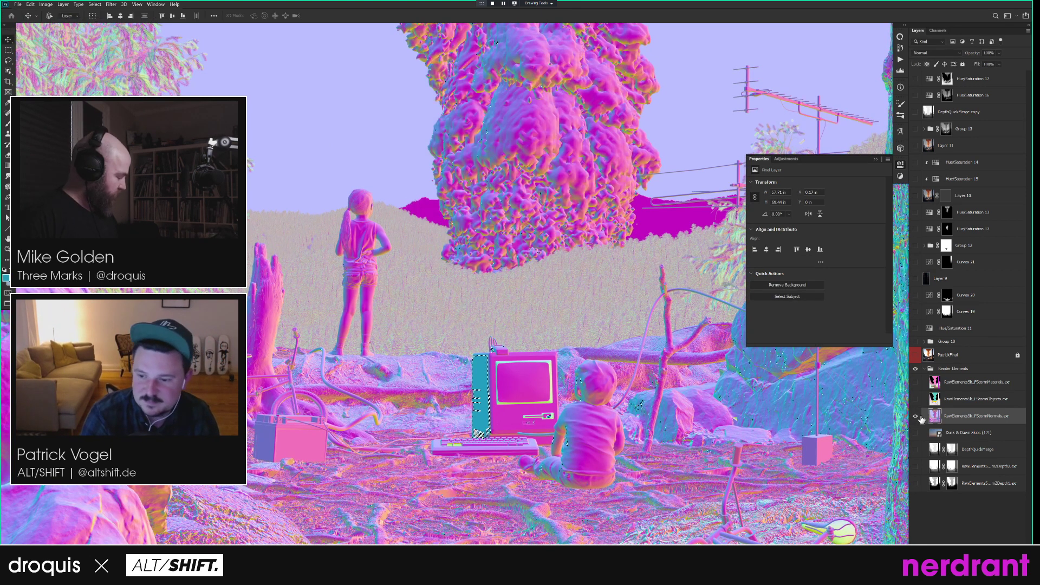
Show the full composite and add a Curves adjustment masked by the selection above Hue/Saturation 17, lowering its white point output to 200.
click(972, 78)
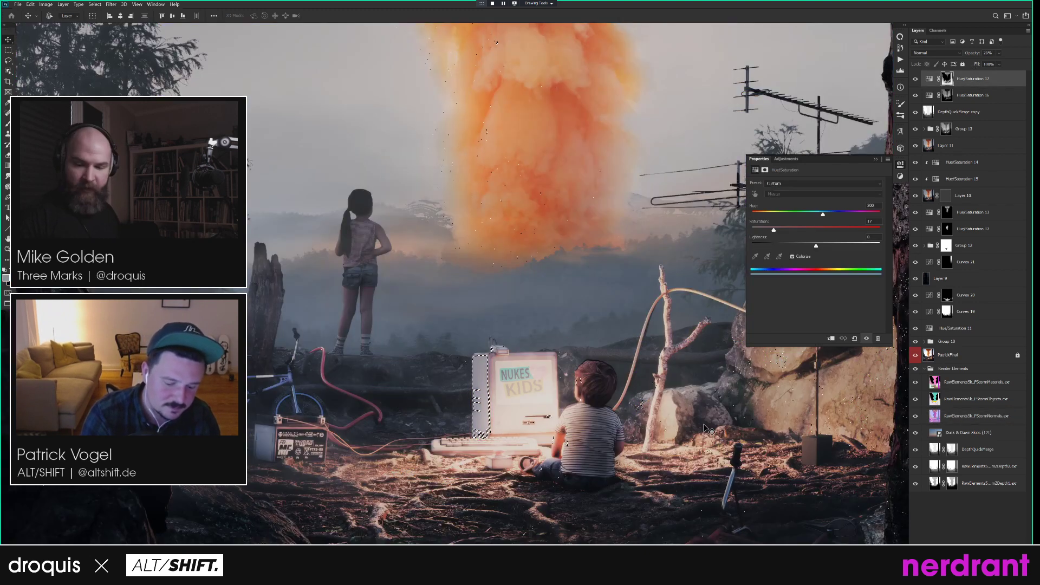
key(ctrl+m)
key(Return)
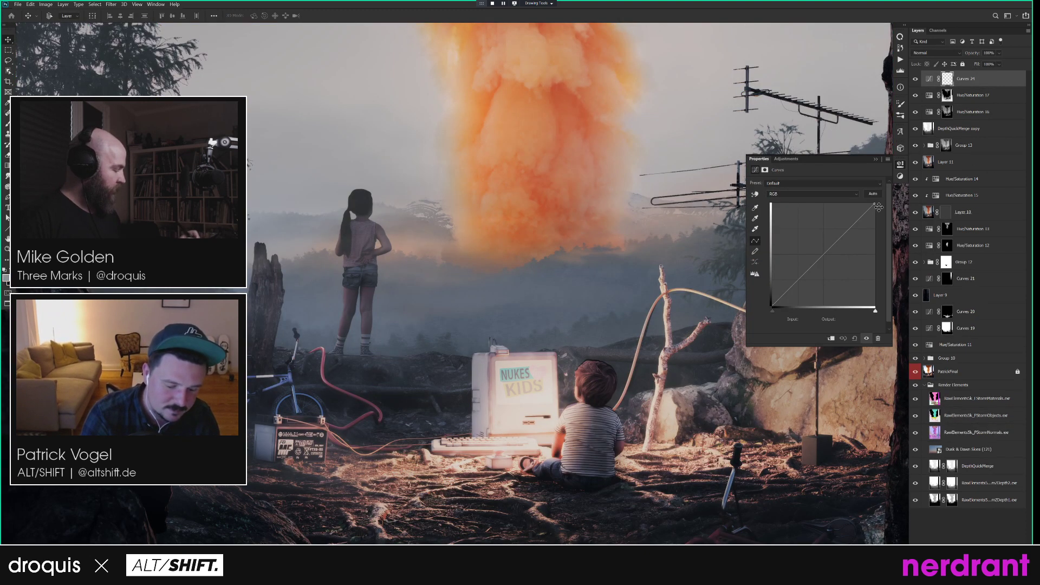
drag(874, 205, 879, 222)
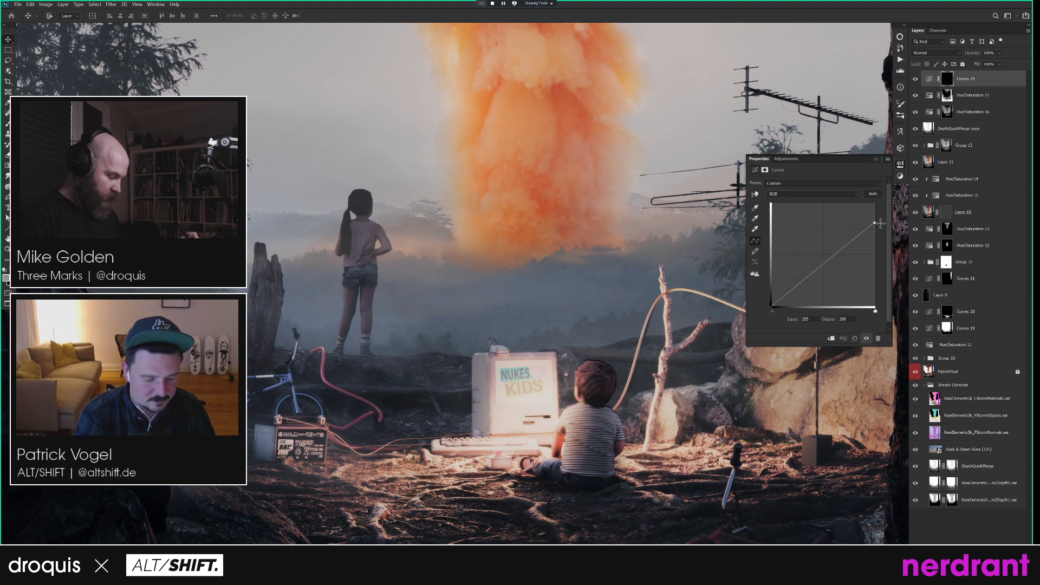
drag(880, 224, 878, 225)
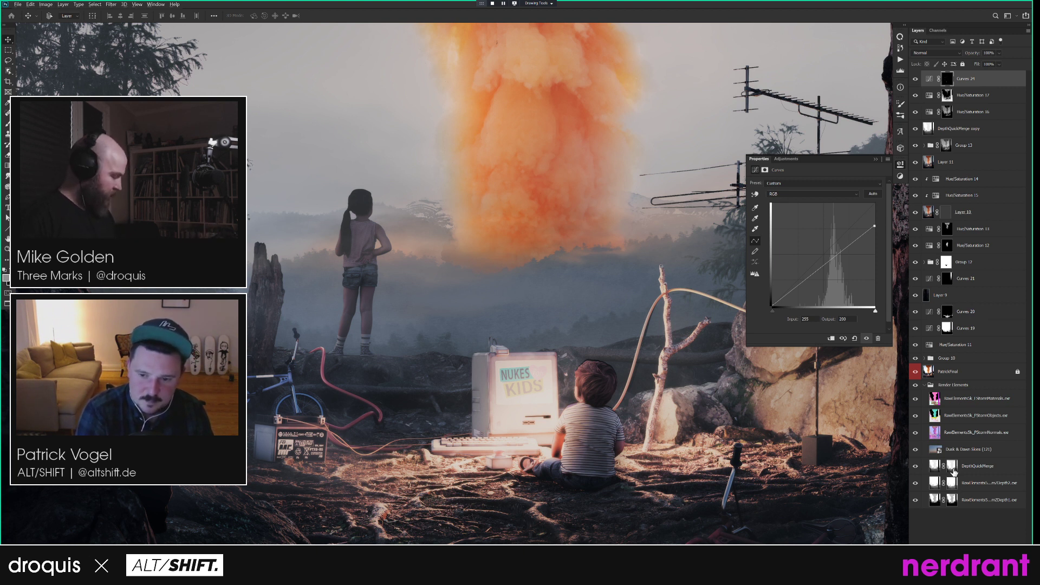
Examine the DepthQuickMerge layer's mask, then select the Dusk & Dawn Skies layer and check the composite up close and as a whole.
alt+click(953, 468)
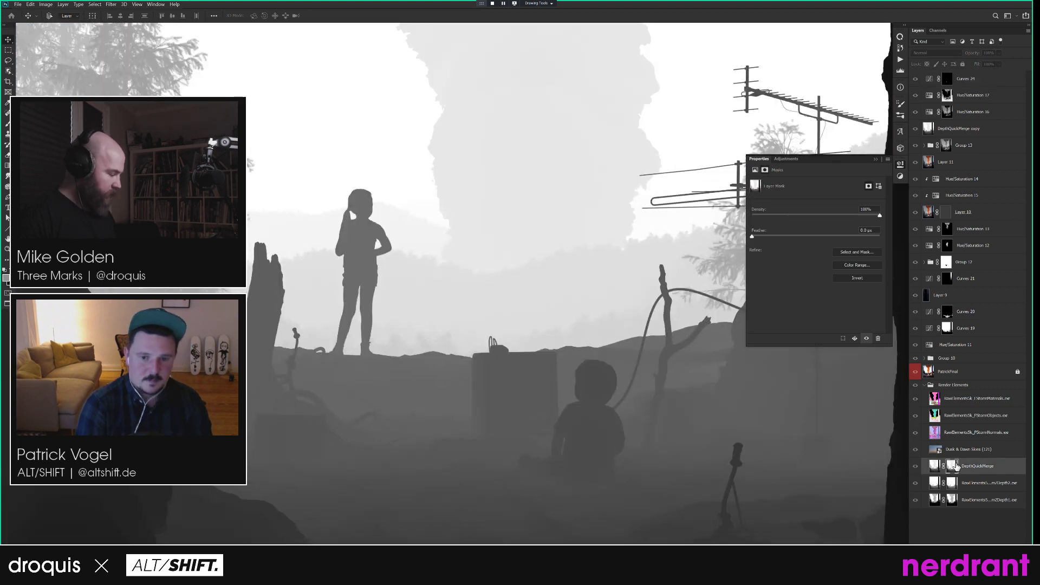
drag(689, 439, 646, 438)
click(984, 451)
drag(749, 437, 691, 430)
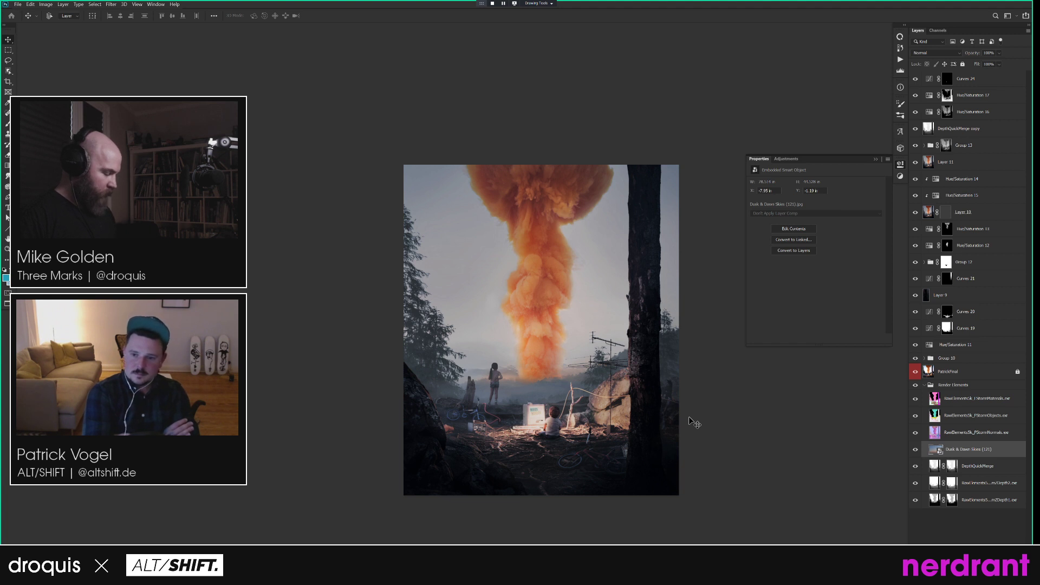
scroll(536, 417, up, 5)
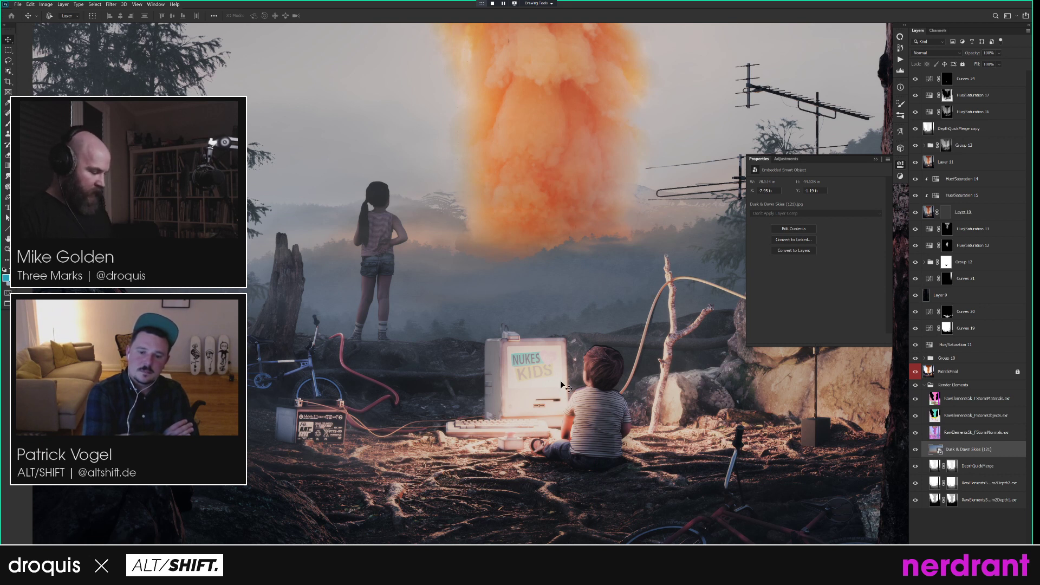
mouse_move(622, 429)
mouse_down()
mouse_move(605, 429)
mouse_move(648, 441)
mouse_move(624, 437)
mouse_up()
key(b)
key(v)
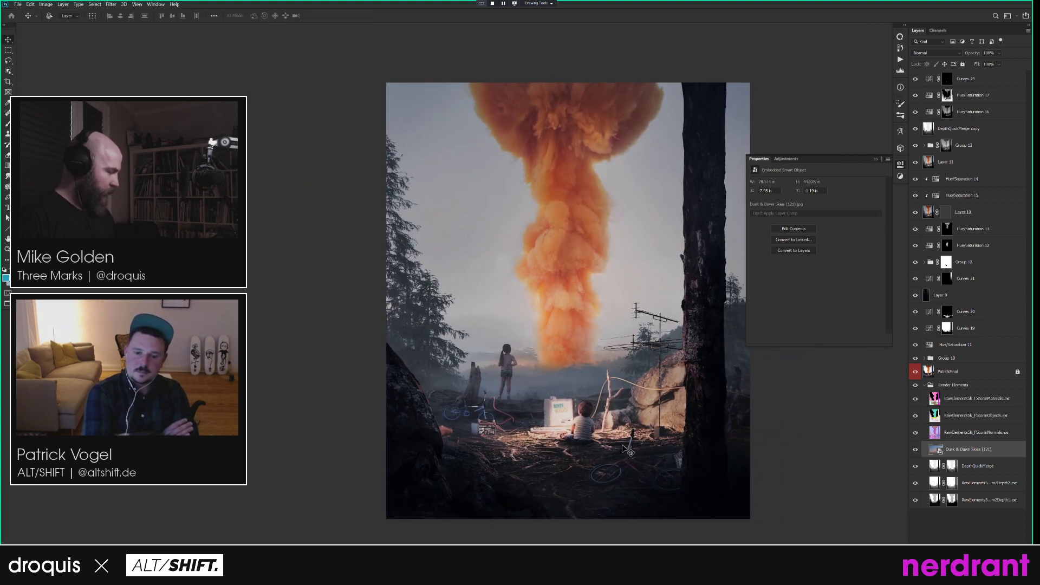
Add an unmasked Curves adjustment above Curves 24 and lift its midtones with a point at input 113, output 127.
click(986, 75)
key(ctrl+m)
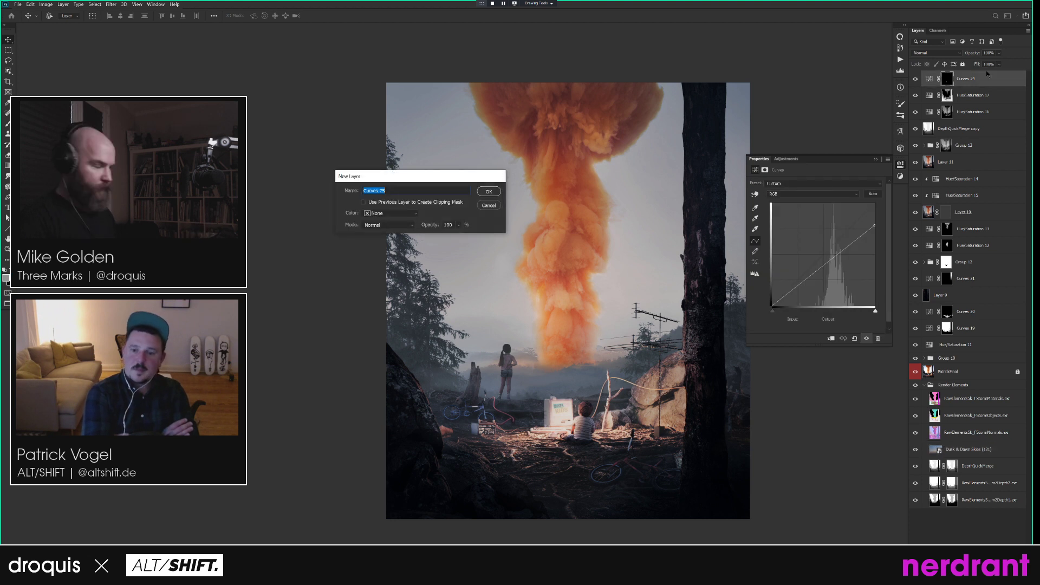
key(Return)
click(755, 194)
drag(746, 85, 821, 70)
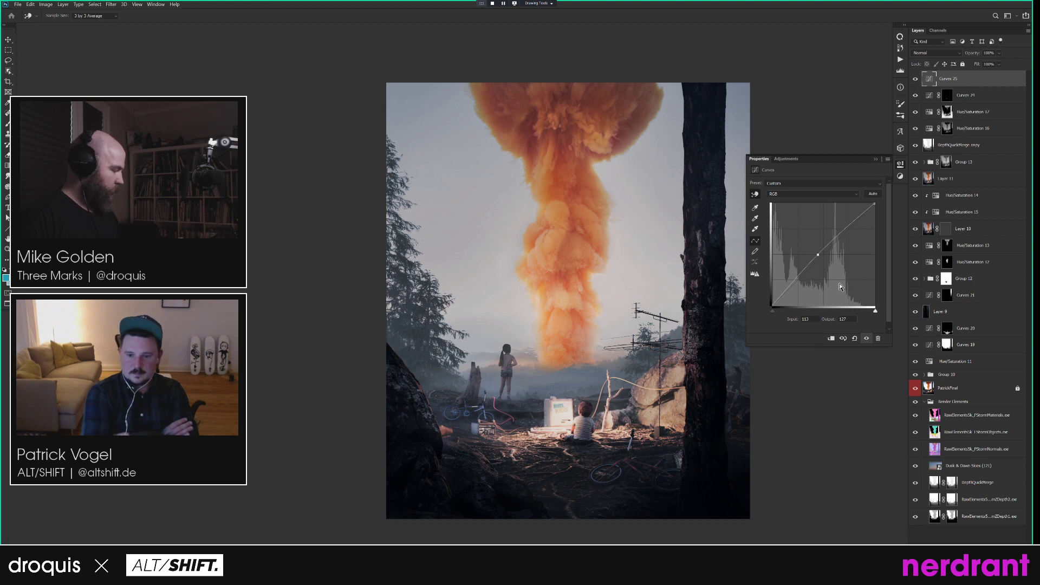
Undo the last curve point and add a Hue/Saturation adjustment on top, raising the Blues' saturation and lowering their lightness.
key(ctrl+z)
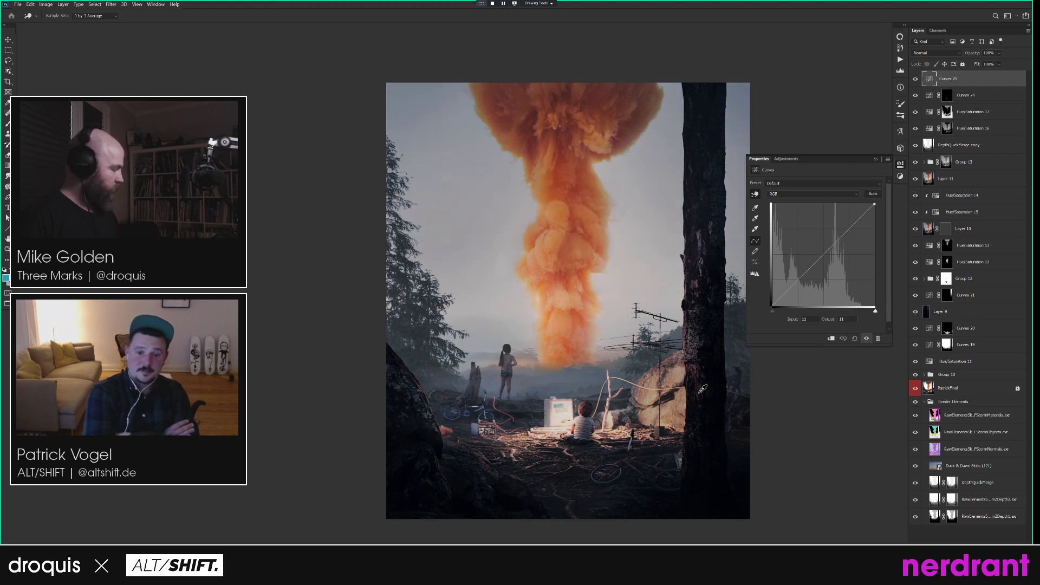
drag(694, 408, 684, 405)
key(ctrl+u)
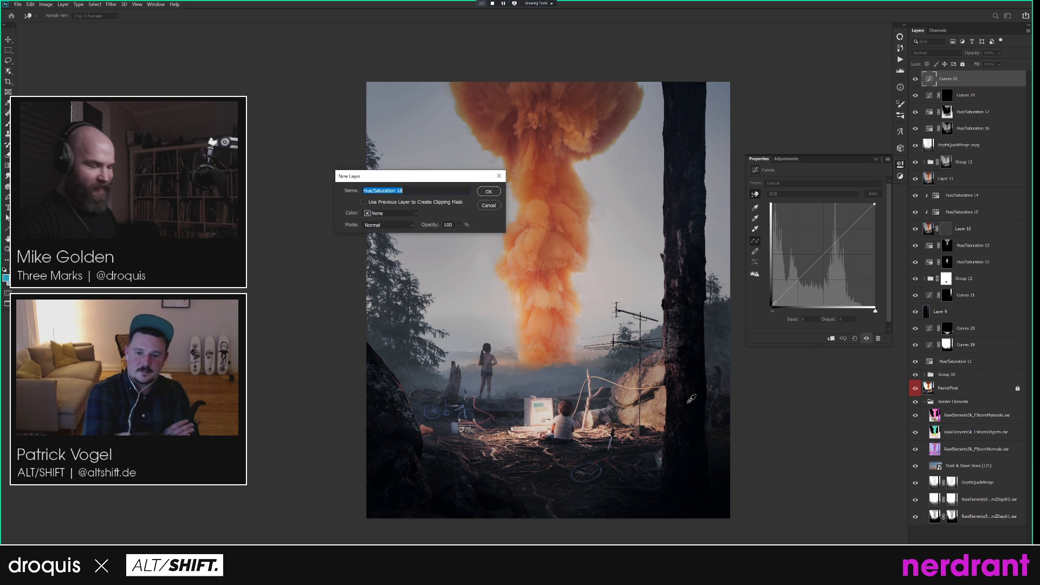
key(Return)
drag(724, 87, 843, 71)
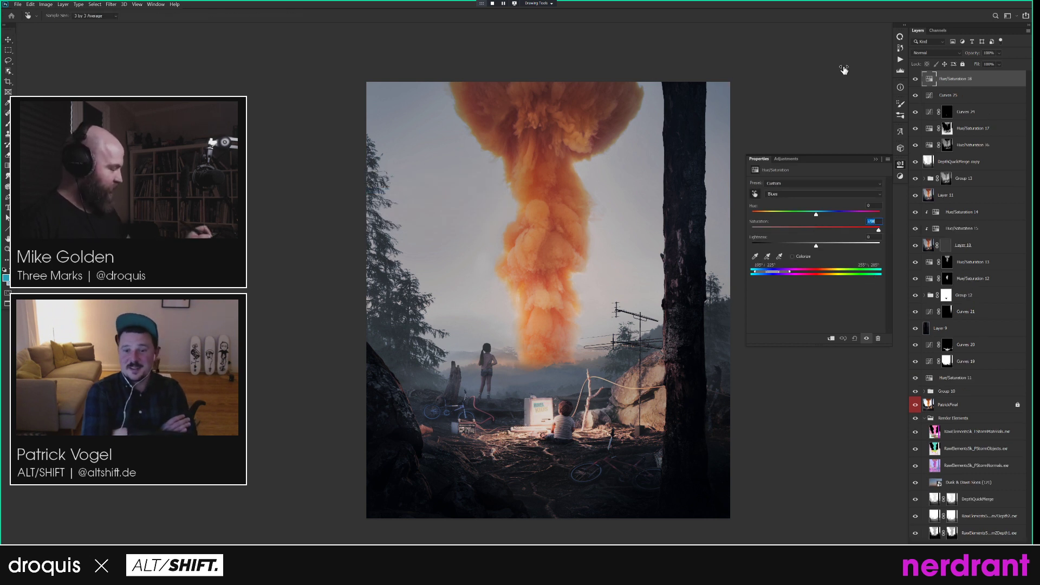
drag(817, 247, 802, 248)
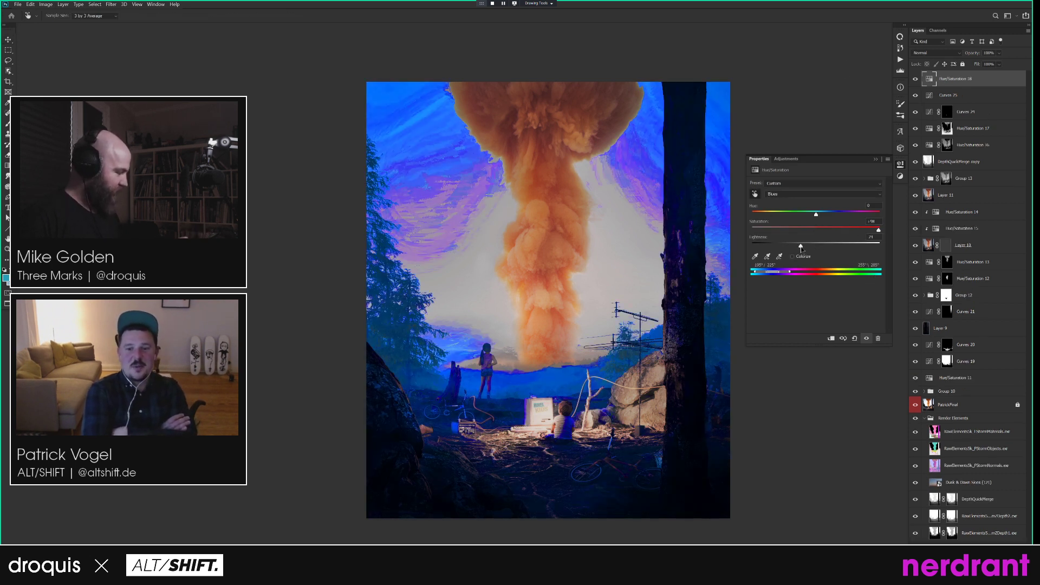
click(846, 230)
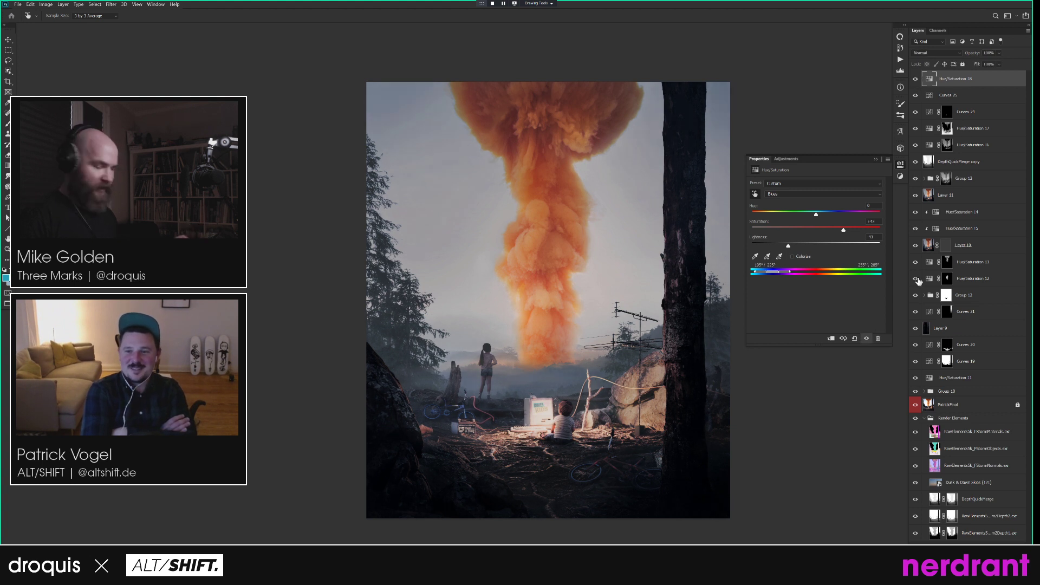
Add a Curves adjustment clipped to Hue/Saturation 18, lowering its white point and pulling the midtones down at input 139, output 72.
key(ctrl+m)
key(Return)
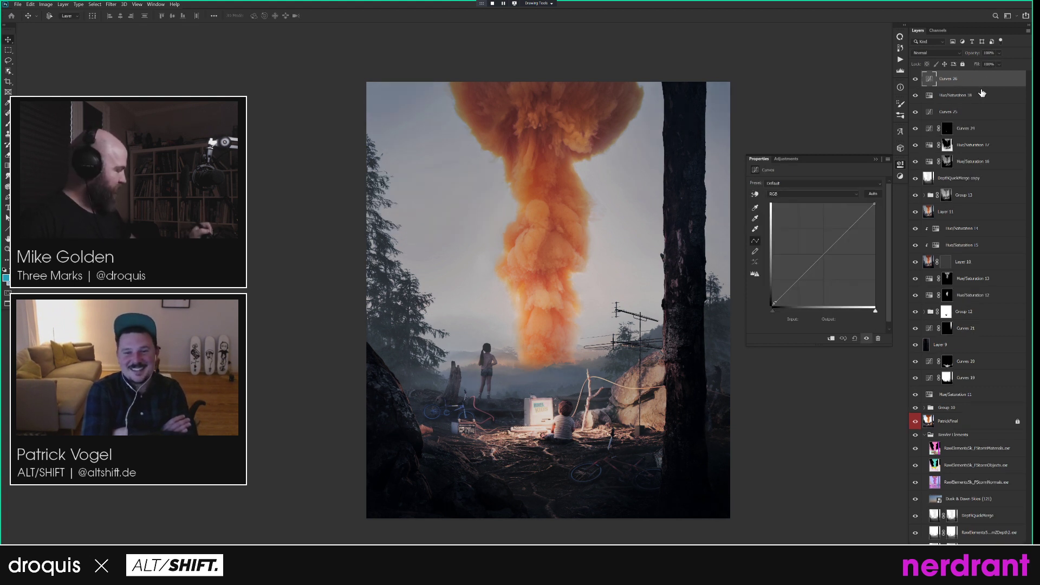
alt+click(981, 85)
drag(874, 205, 882, 242)
click(774, 303)
drag(827, 269, 828, 277)
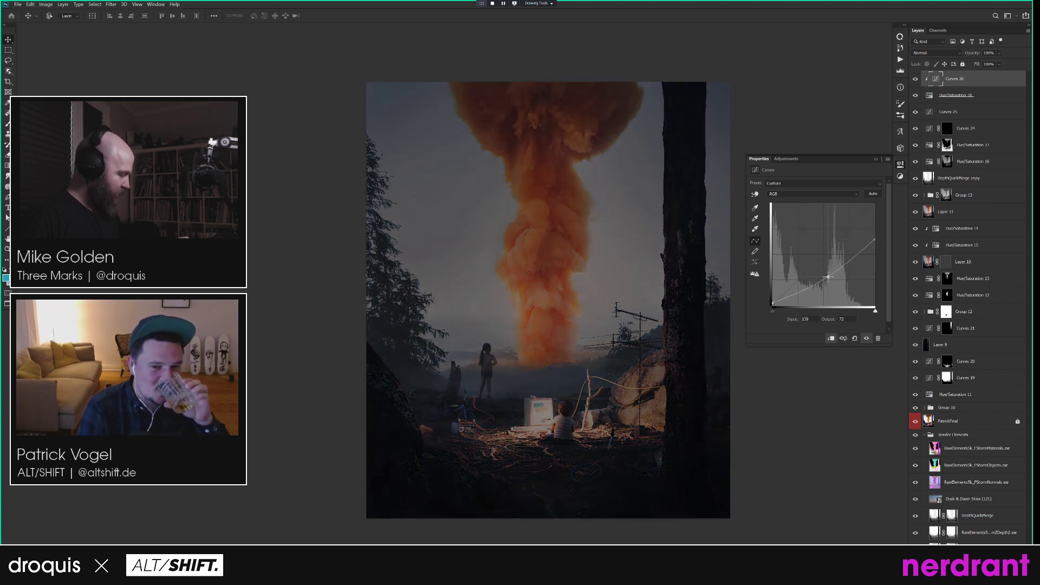
Move Hue/Saturation 18 above Curves 26, clip it to that layer and set its Master saturation to +24.
click(970, 95)
drag(969, 96, 983, 76)
alt+click(975, 87)
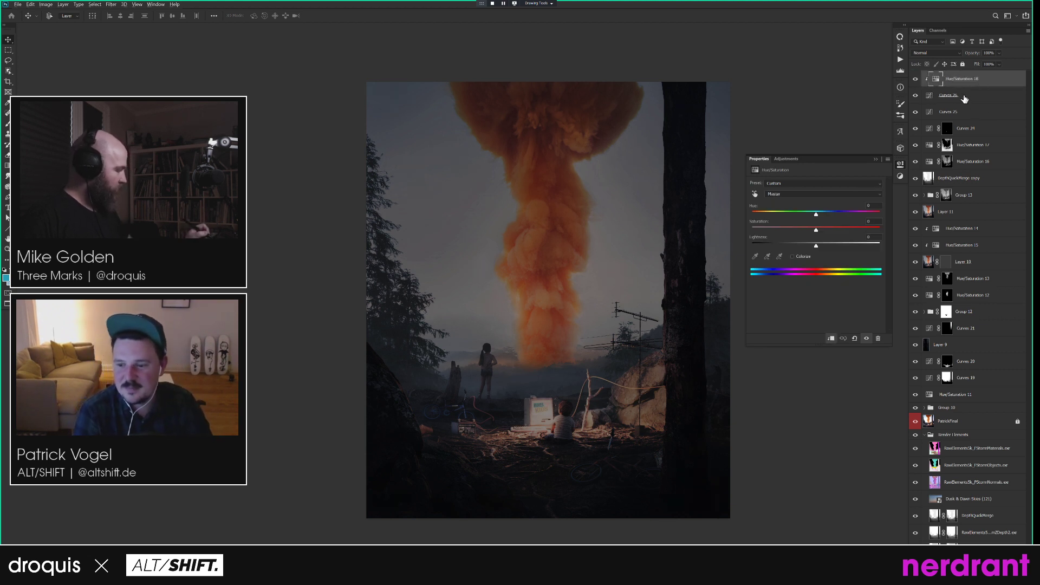
click(931, 96)
click(936, 79)
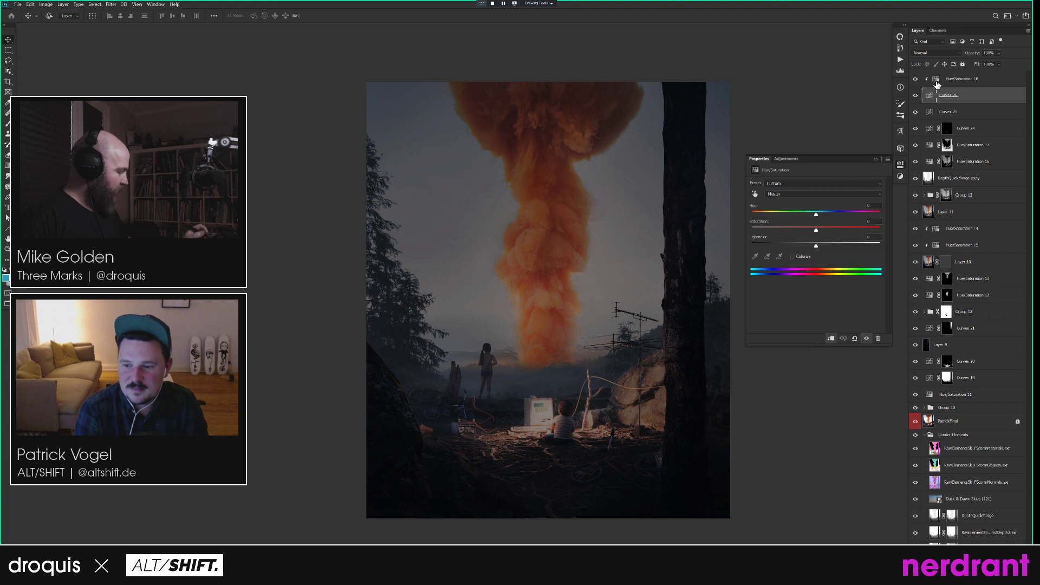
drag(829, 232, 831, 232)
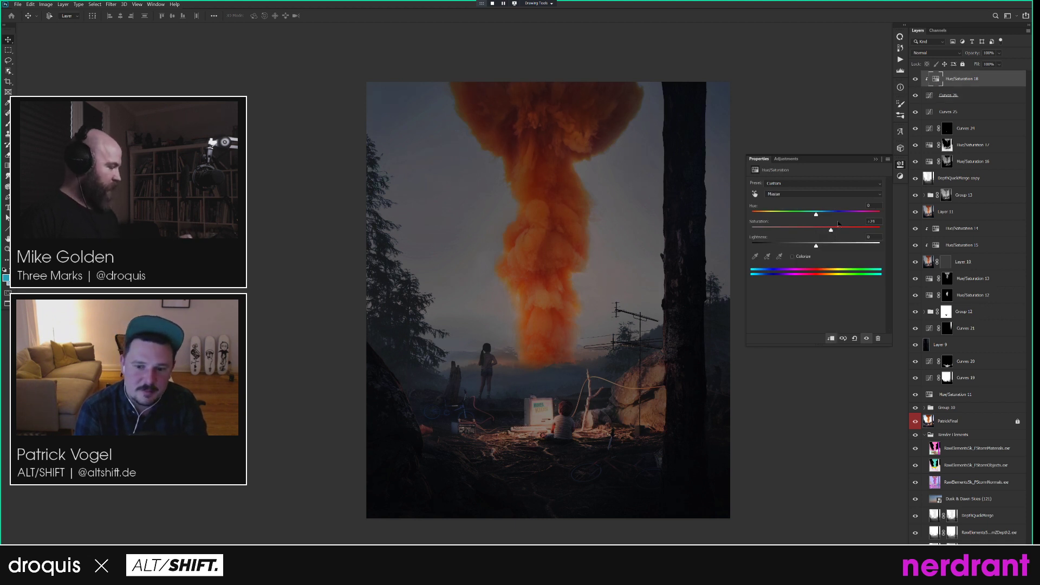
Hide the Curves 26 effect with a black layer mask and ready the Brush with white paint.
click(931, 98)
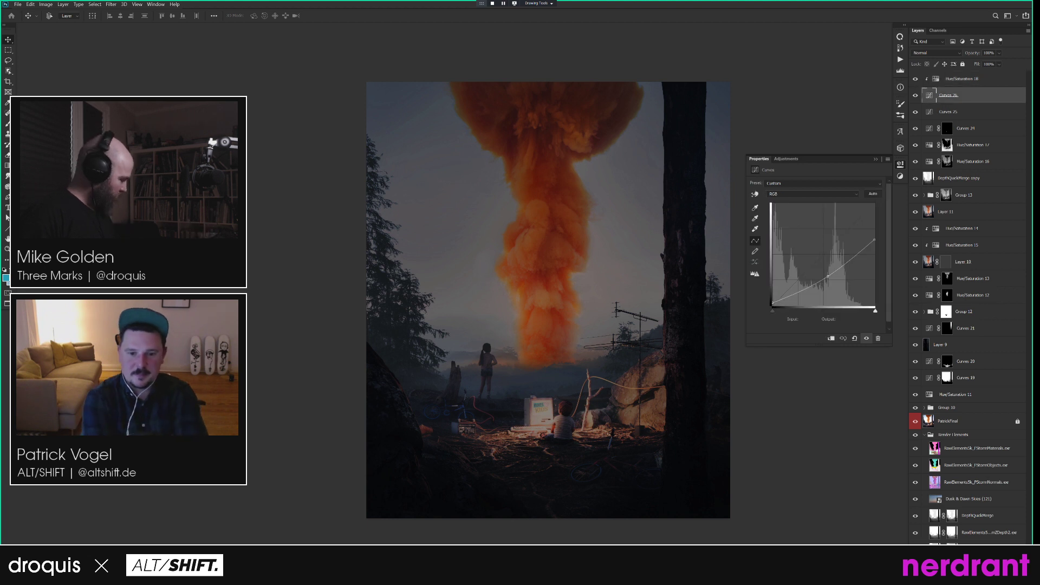
alt+click(960, 569)
key(b)
scroll(661, 402, down, 3)
key(s)
key(x)
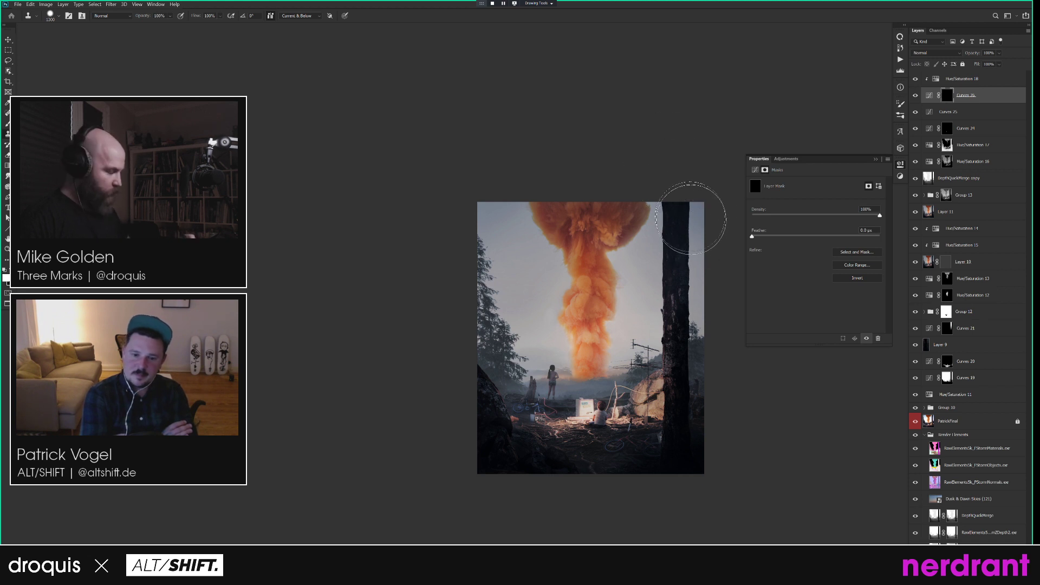
click(692, 222)
key(Return)
key(b)
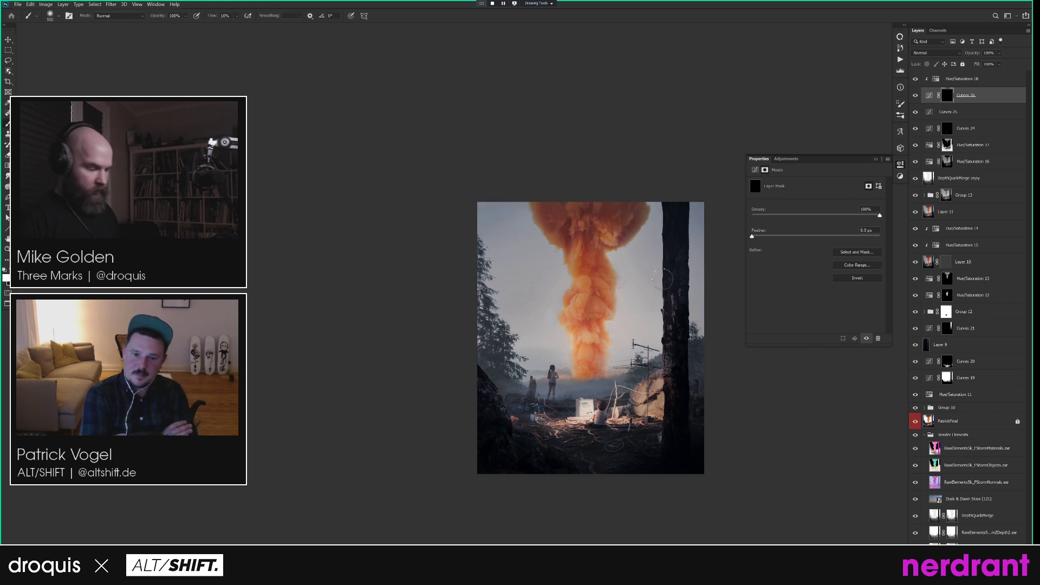
Paint white with a large soft brush at 10% flow on the Curves 26 mask over the upper-left sky.
key(bracketright)
key(bracketright)
key(bracketright)
key(bracketright)
key(bracketright)
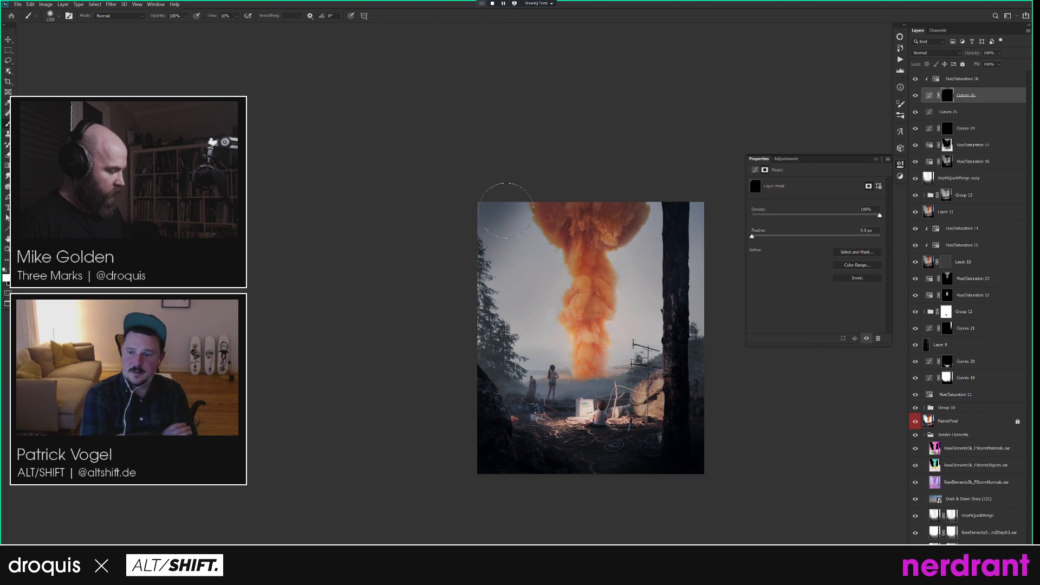
key(bracketright)
mouse_move(494, 267)
mouse_down()
mouse_move(557, 196)
mouse_move(528, 230)
mouse_up()
drag(494, 303, 555, 224)
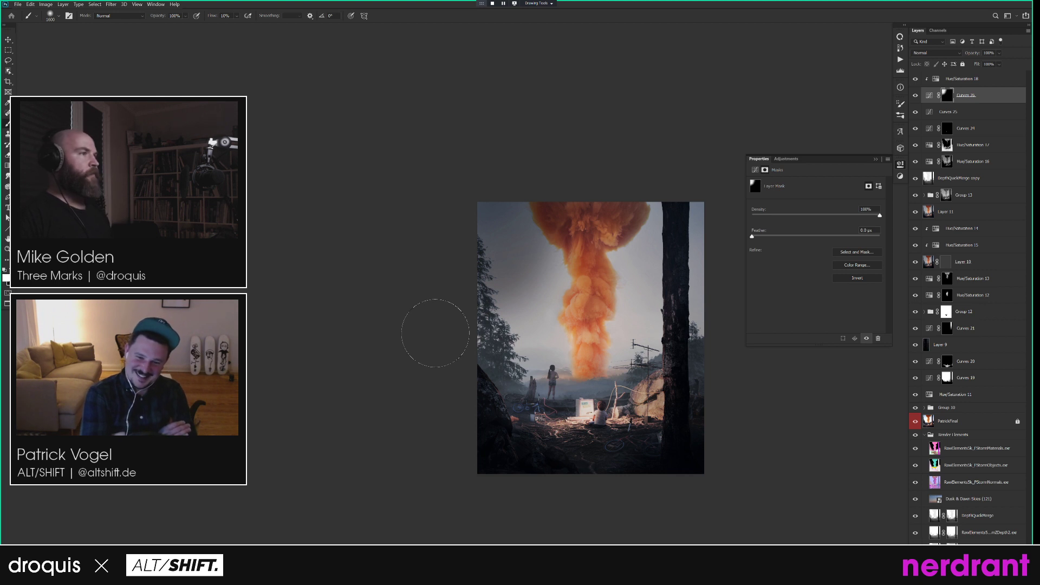
Continue painting the Curves 26 mask around the mushroom cloud and over the upper-right sky, varying the brush size.
key(bracketleft)
key(bracketleft)
key(bracketleft)
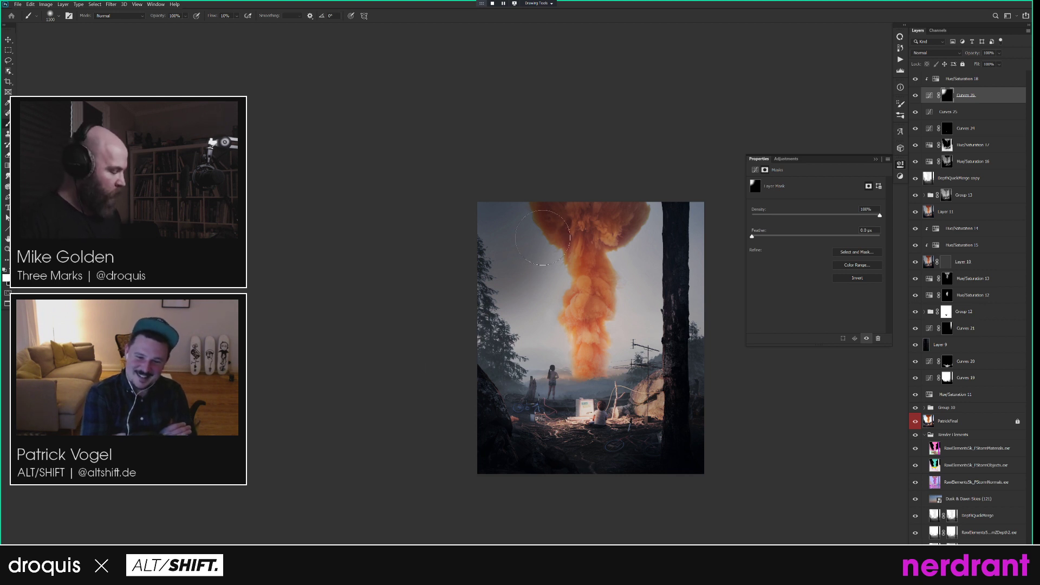
key(bracketleft)
key(bracketleft)
key(bracketleft)
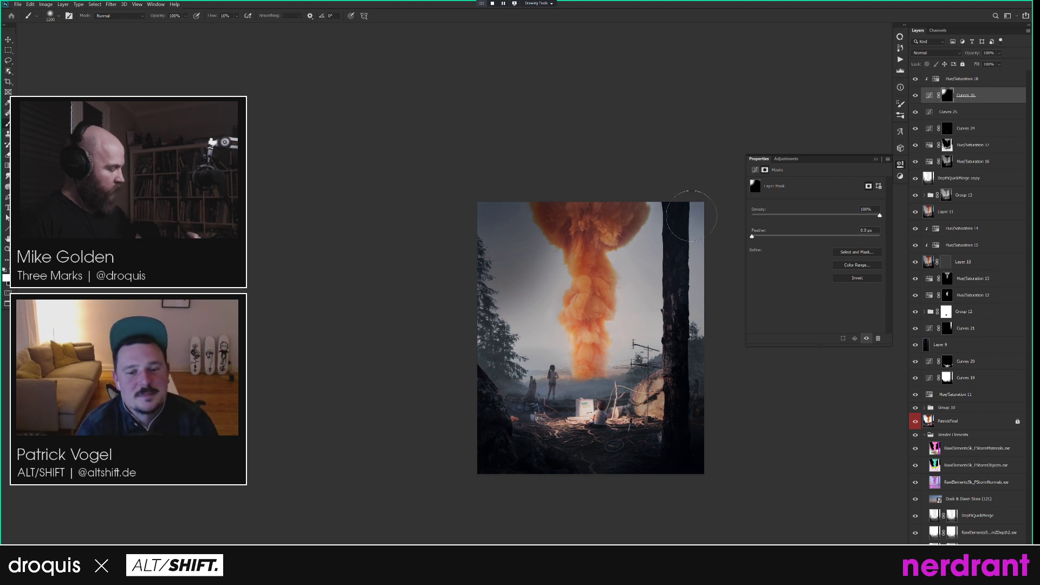
key(bracketright)
key(bracketright)
key(bracketright)
key(bracketright)
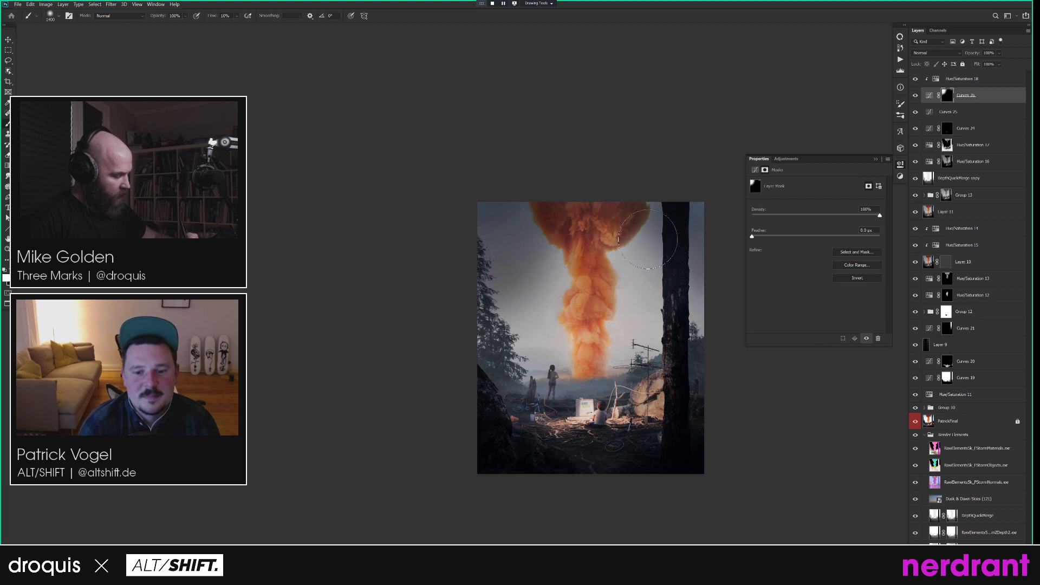
key(bracketright)
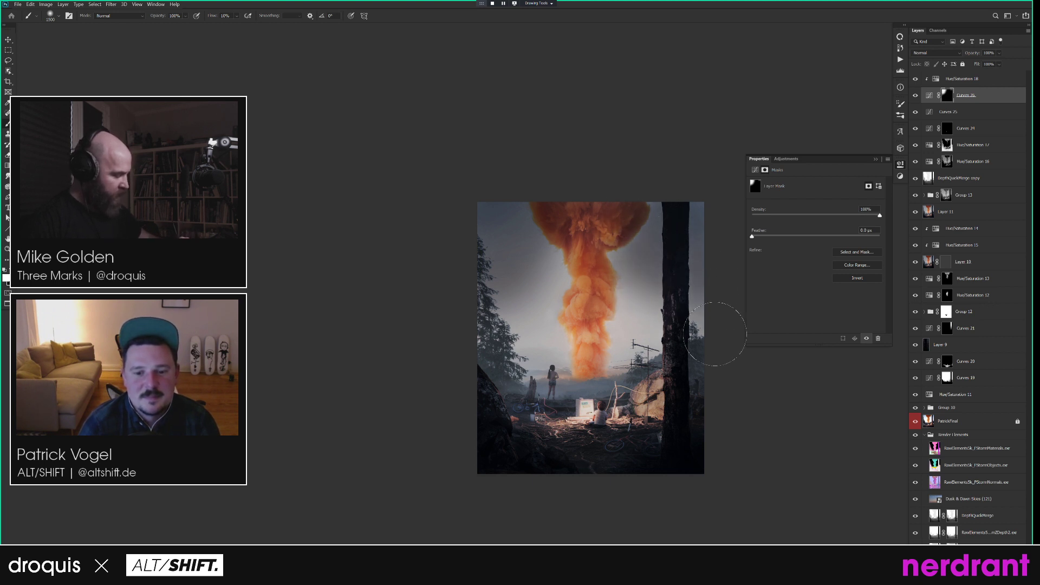
Raise Hue/Saturation 18's saturation to about +47 and paint more white on the Curves 26 mask beside the mushroom cloud.
key(alt+bracketright)
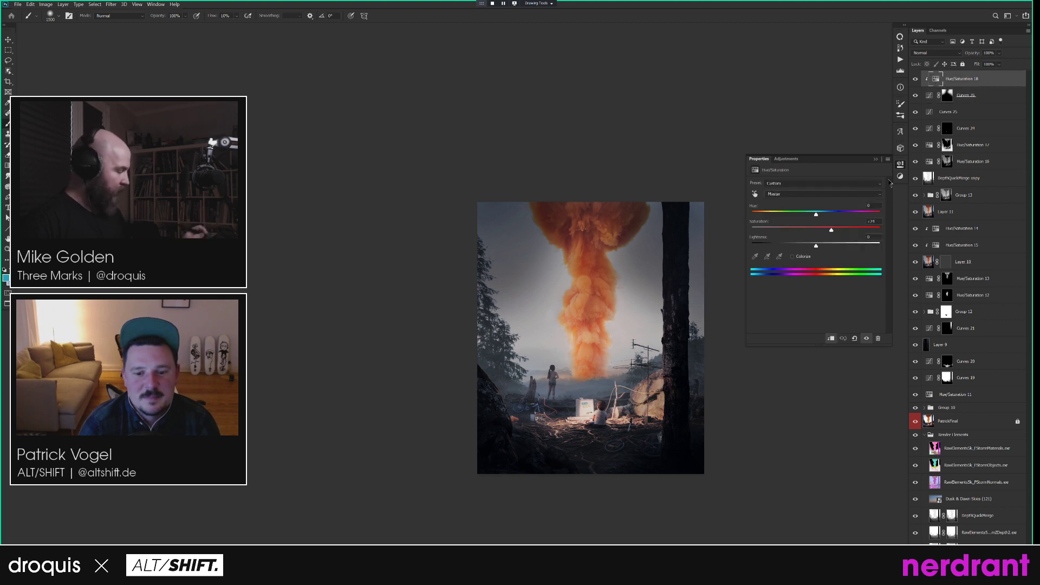
drag(835, 235, 847, 233)
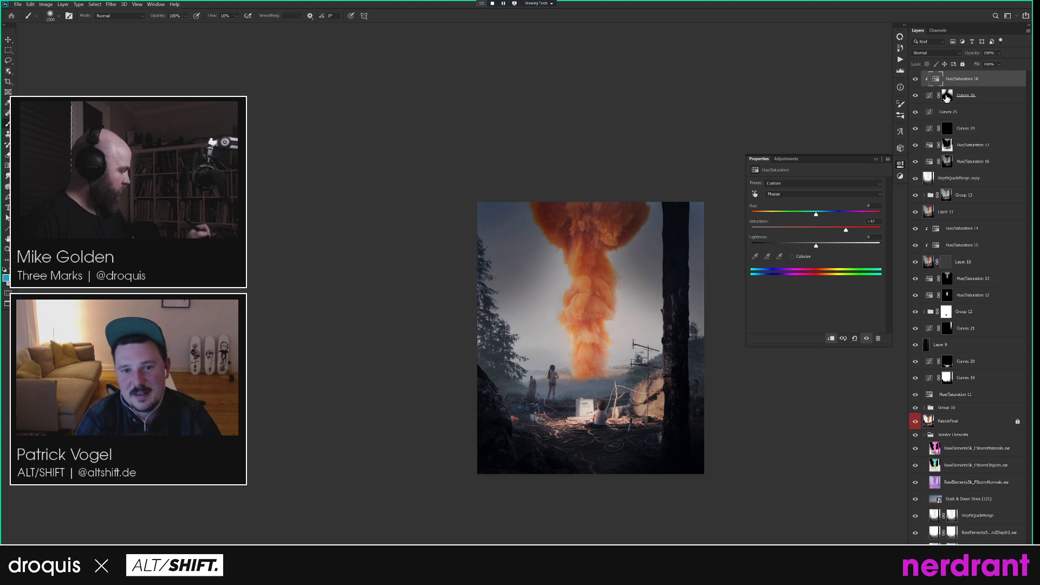
key(alt+bracketleft)
key(x)
key(bracketleft)
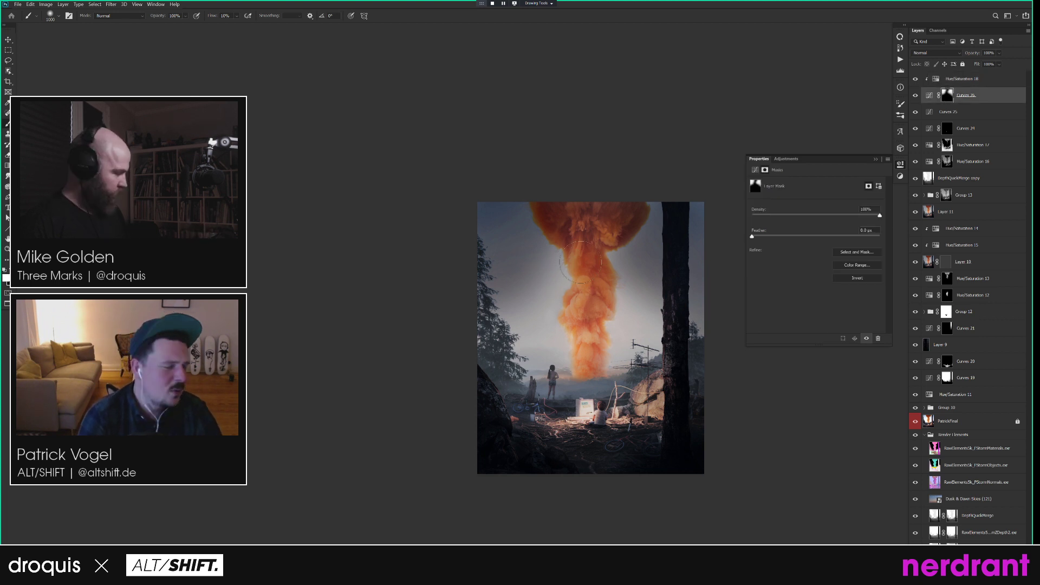
drag(563, 257, 564, 253)
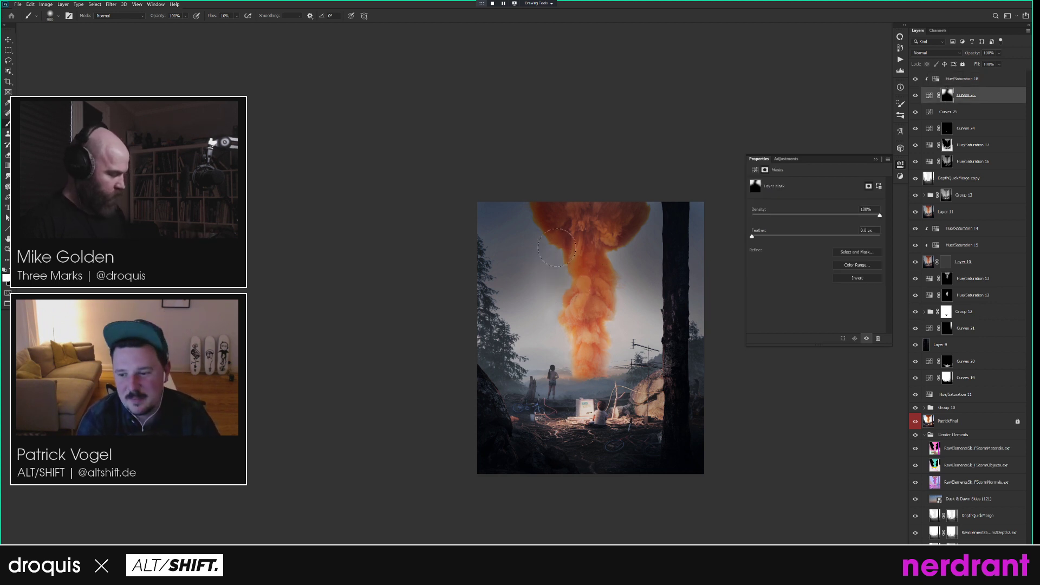
key(bracketright)
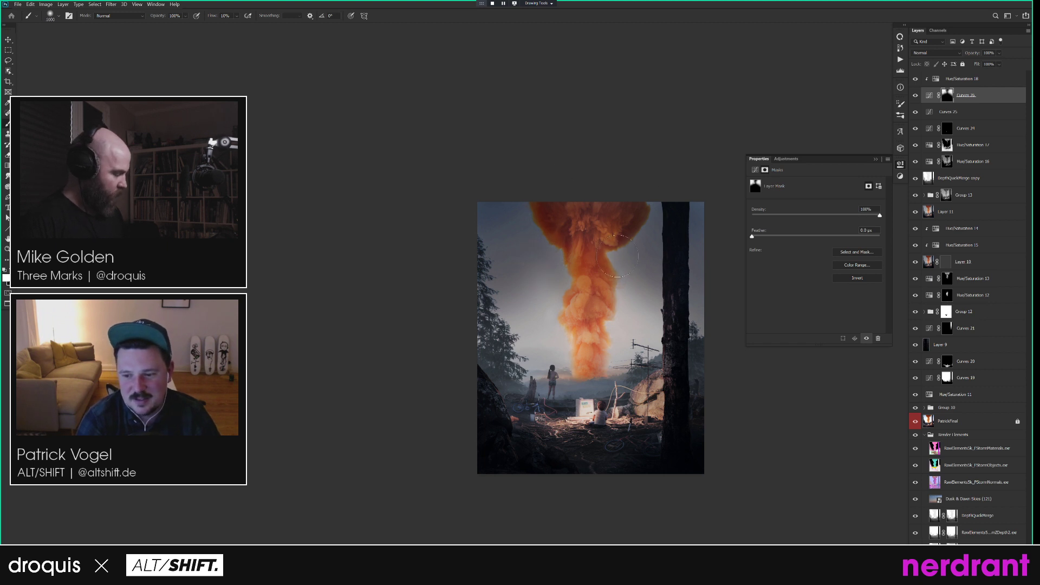
key(bracketleft)
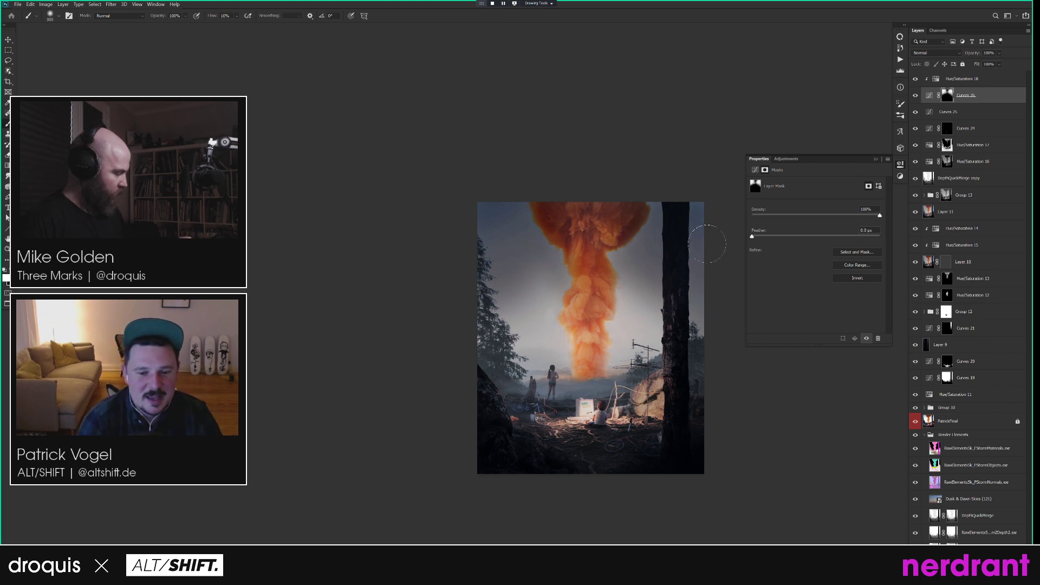
Lower the Curves 26 layer's opacity to 29% and paint black on its mask over the mushroom cloud.
click(930, 95)
drag(975, 54, 680, 74)
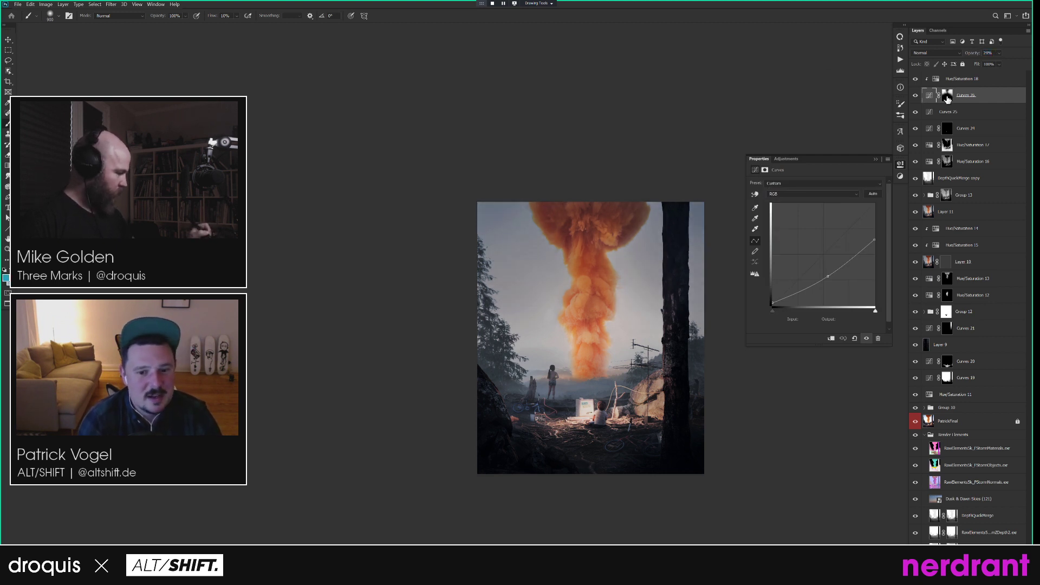
click(949, 95)
key(x)
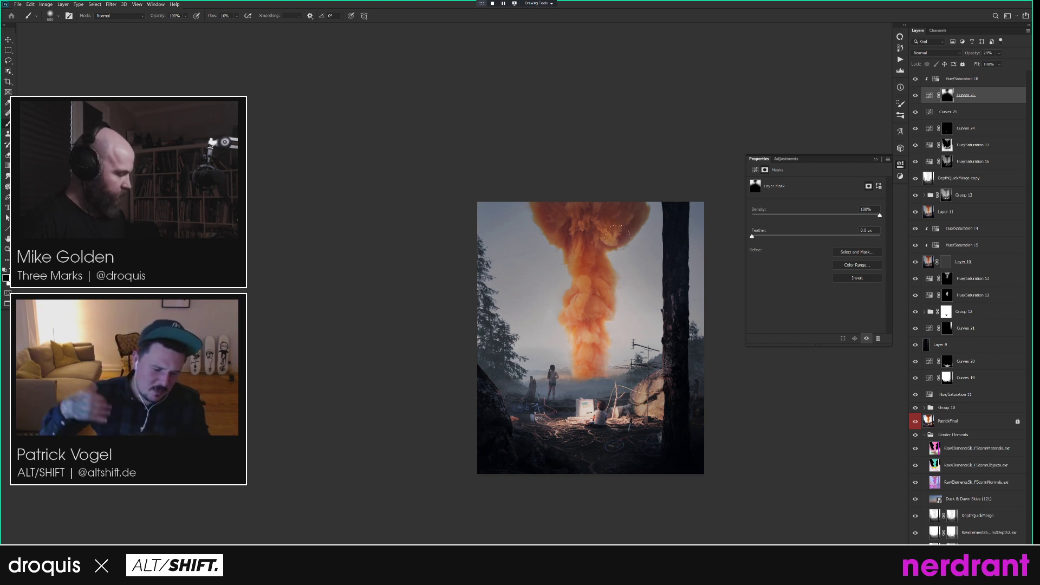
key(bracketright)
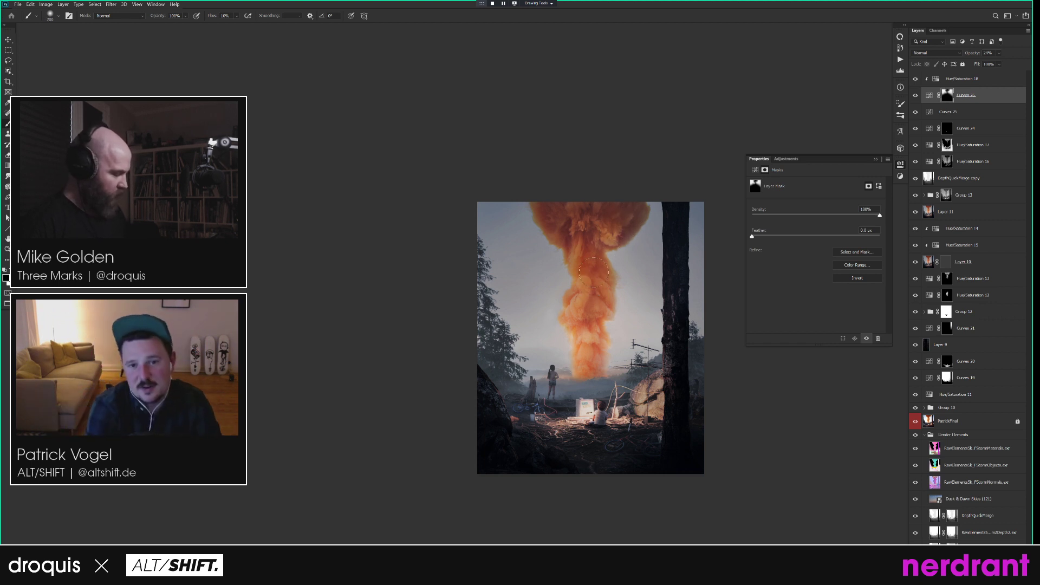
Add a Curves adjustment above Hue/Saturation 18, compare Curves 26 off and on, and darken with a point at input 72, output 45.
mouse_move(628, 368)
mouse_down()
mouse_move(641, 365)
mouse_move(622, 376)
mouse_up()
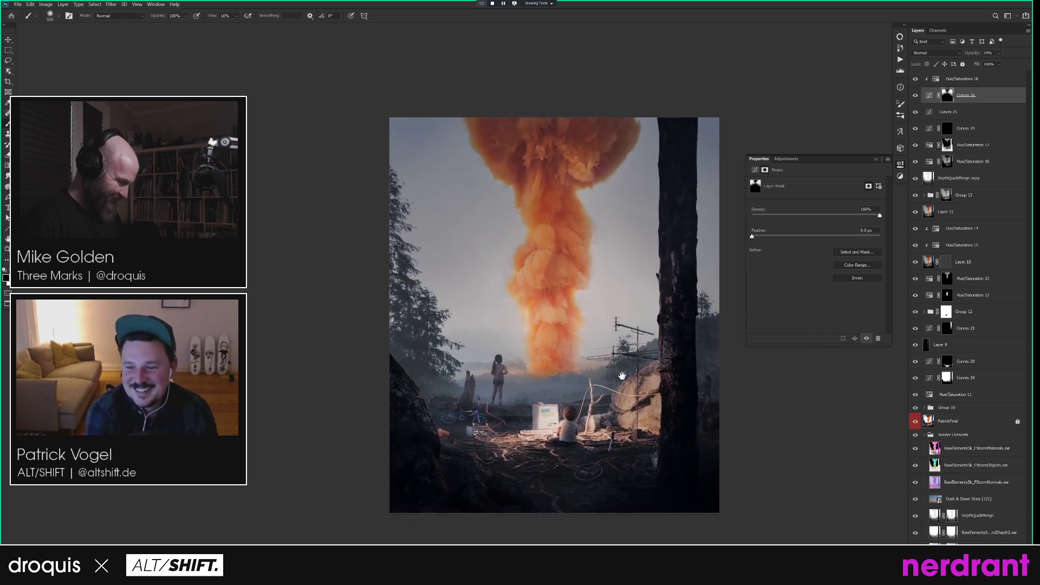
click(975, 79)
key(ctrl+m)
key(Return)
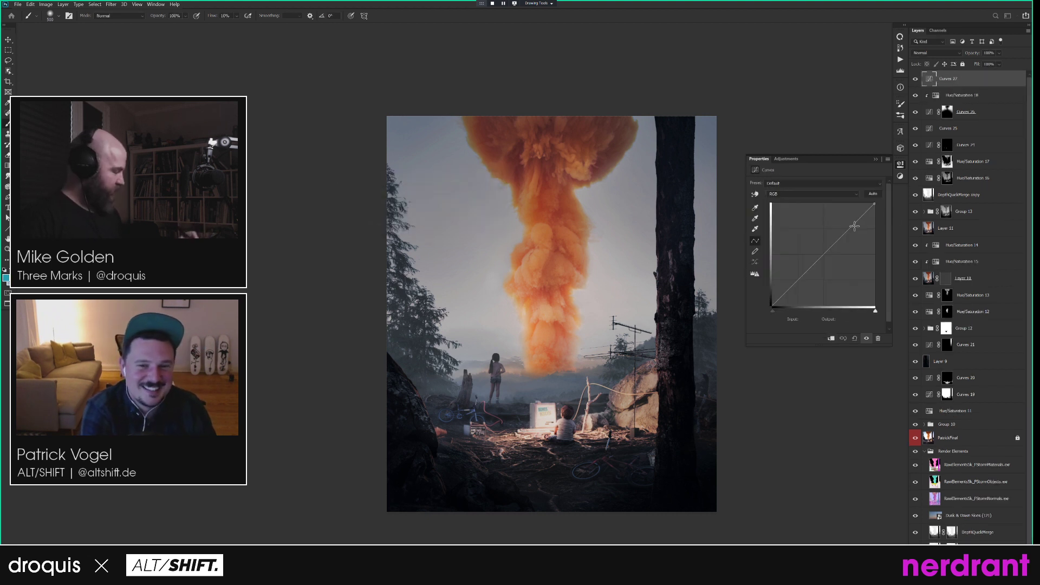
click(915, 112)
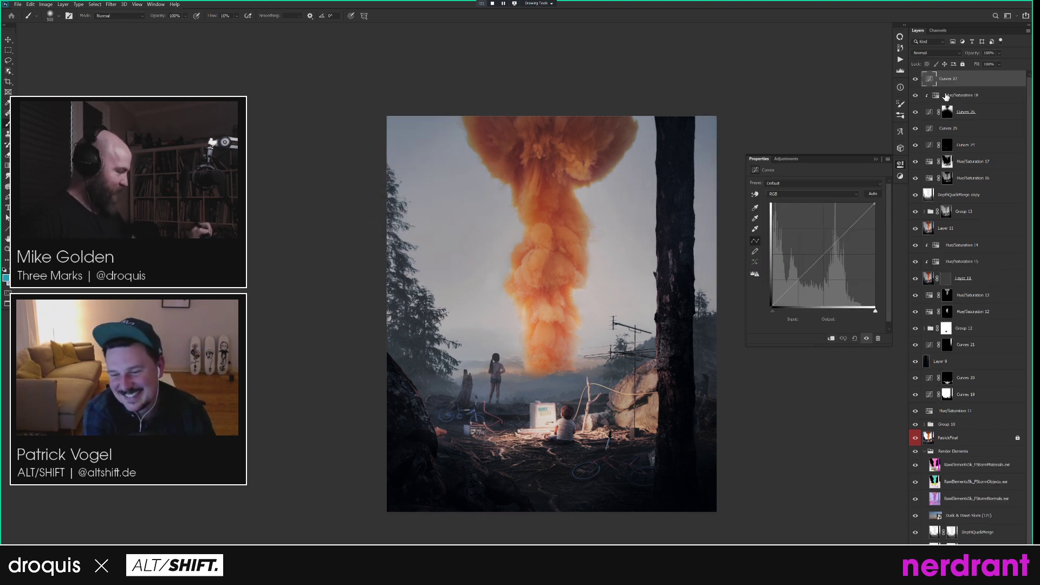
click(915, 113)
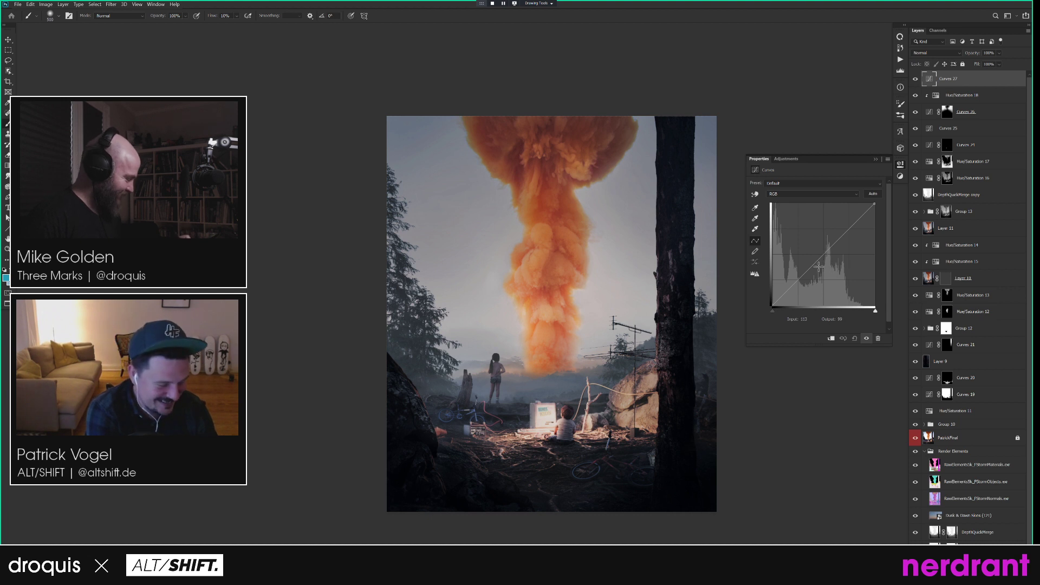
click(799, 282)
drag(799, 282, 802, 288)
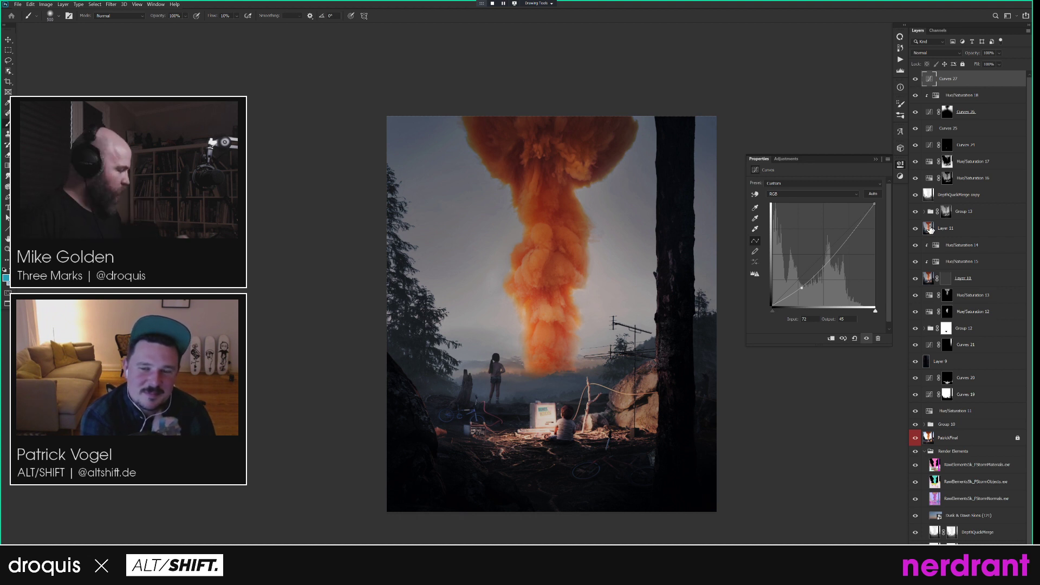
Compare Curves 27 off and on, hide it with a black mask and paint white on the mask within the explosion column.
click(916, 80)
click(916, 79)
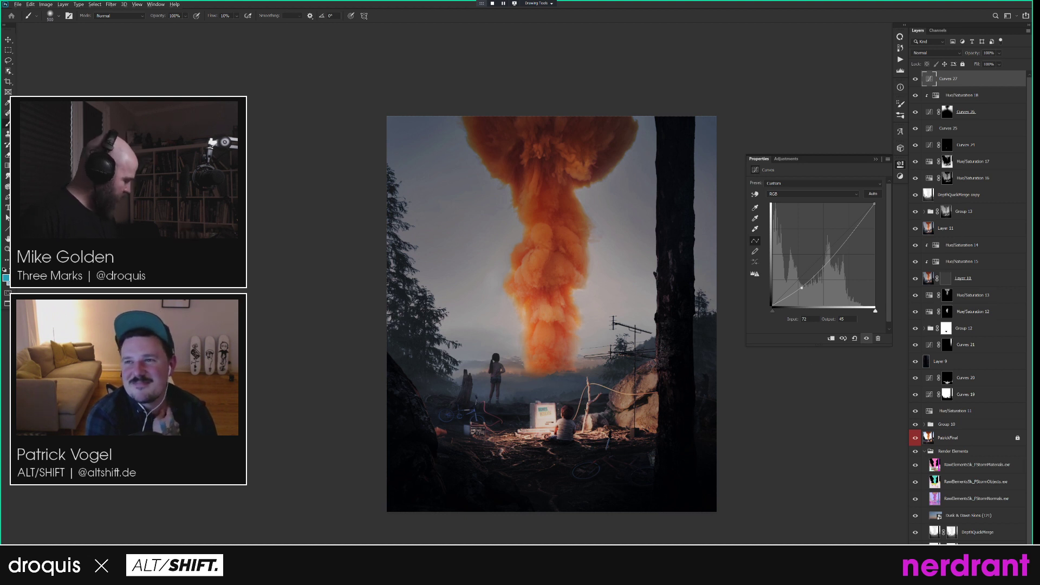
alt+click(959, 569)
key(x)
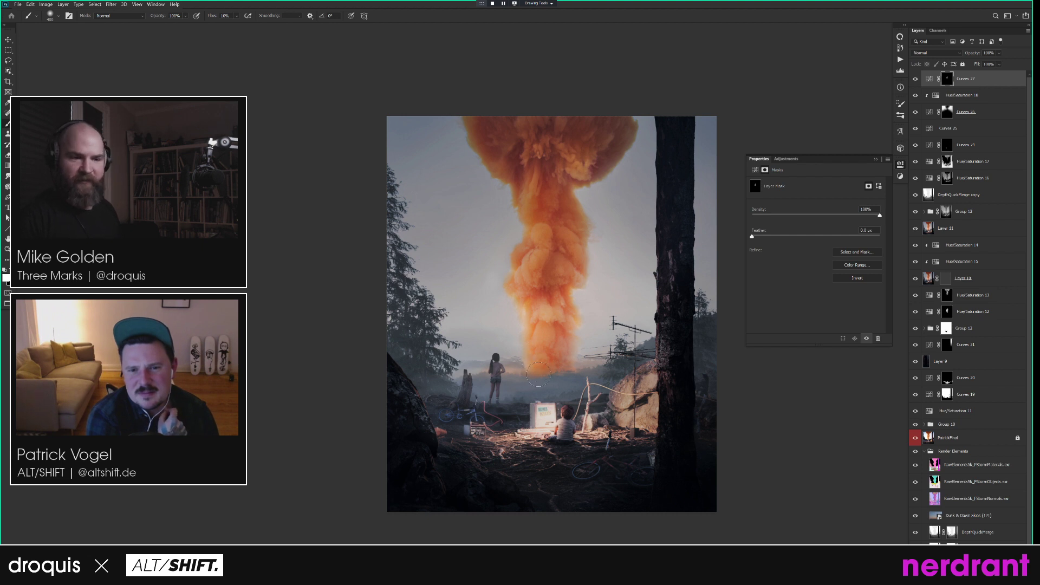
Paint more white on the Curves 27 mask across the lower ground and rocks, comparing the layer off and on.
key(bracketleft)
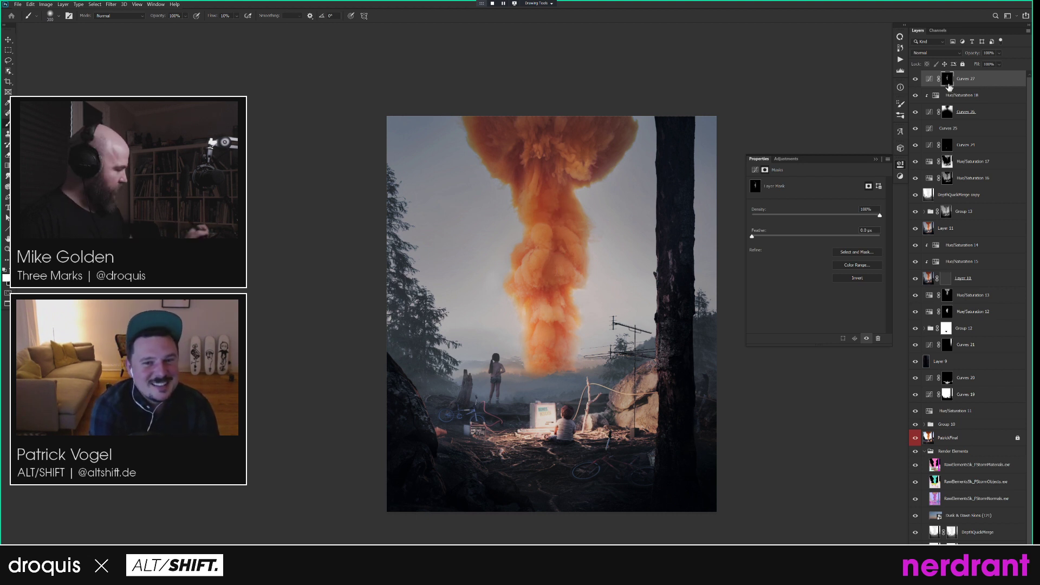
click(918, 79)
click(918, 79)
click(917, 79)
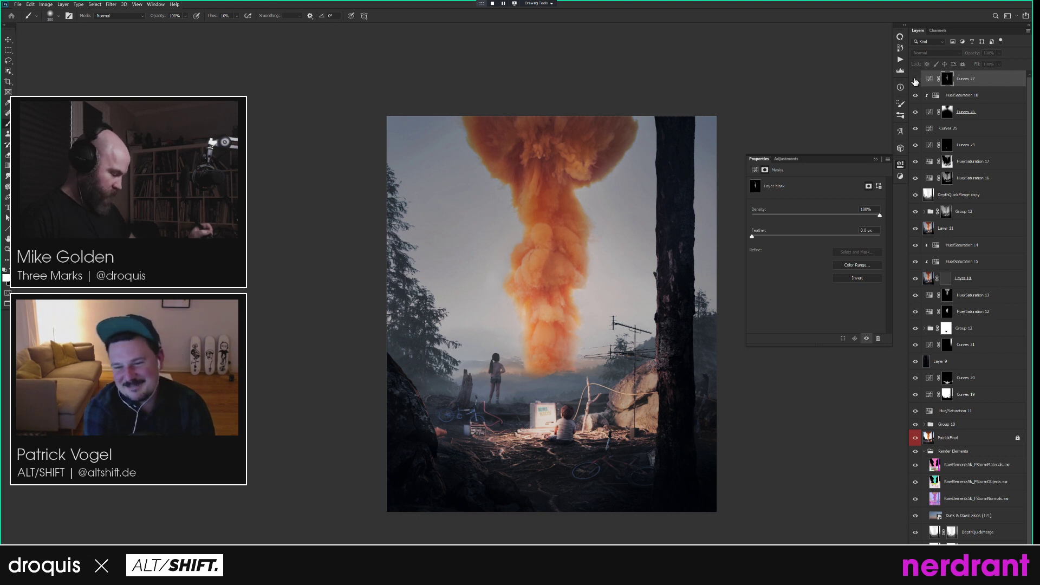
click(918, 80)
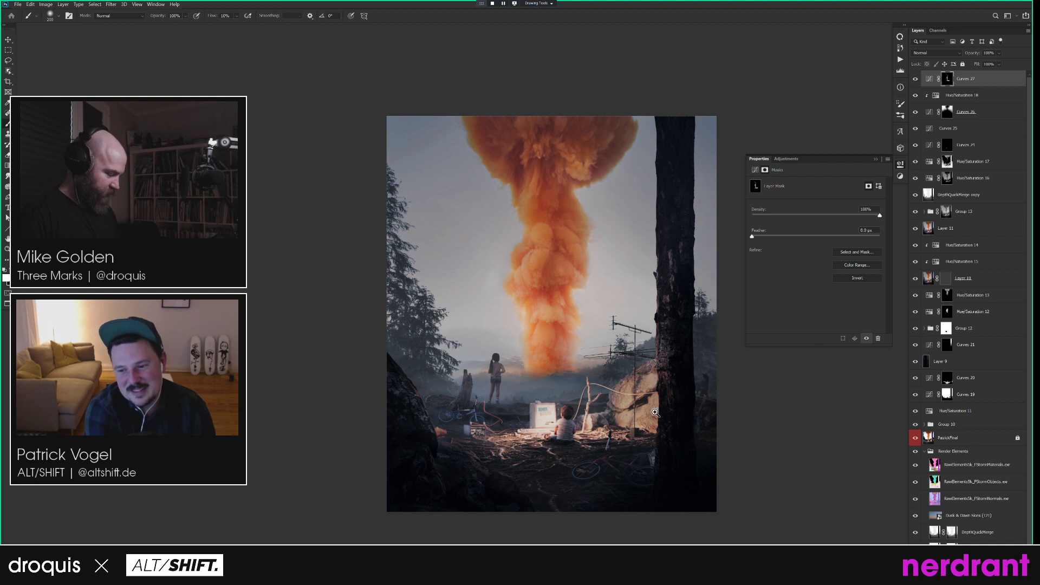
drag(656, 414, 648, 413)
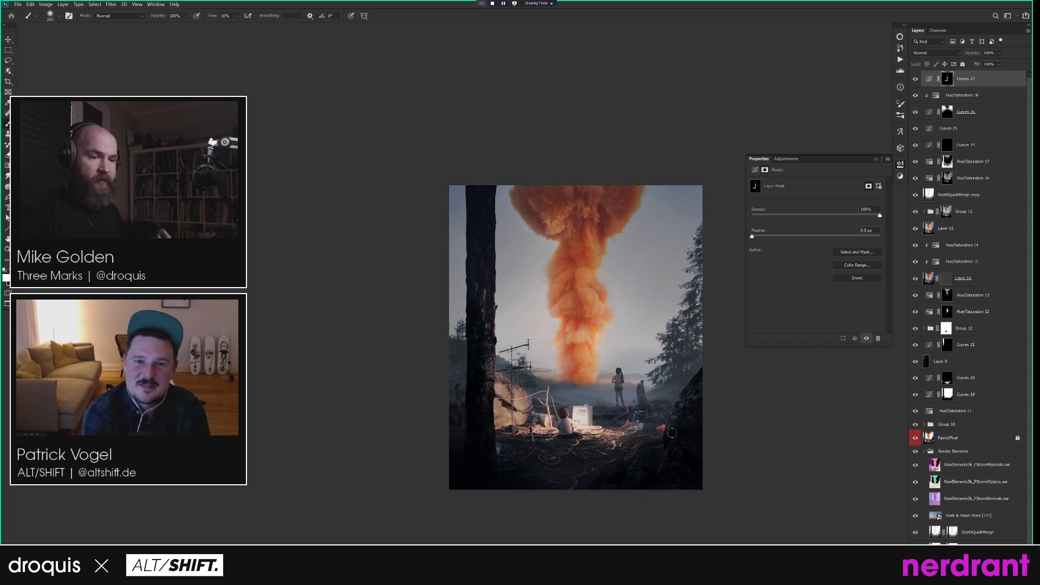
drag(617, 370, 581, 348)
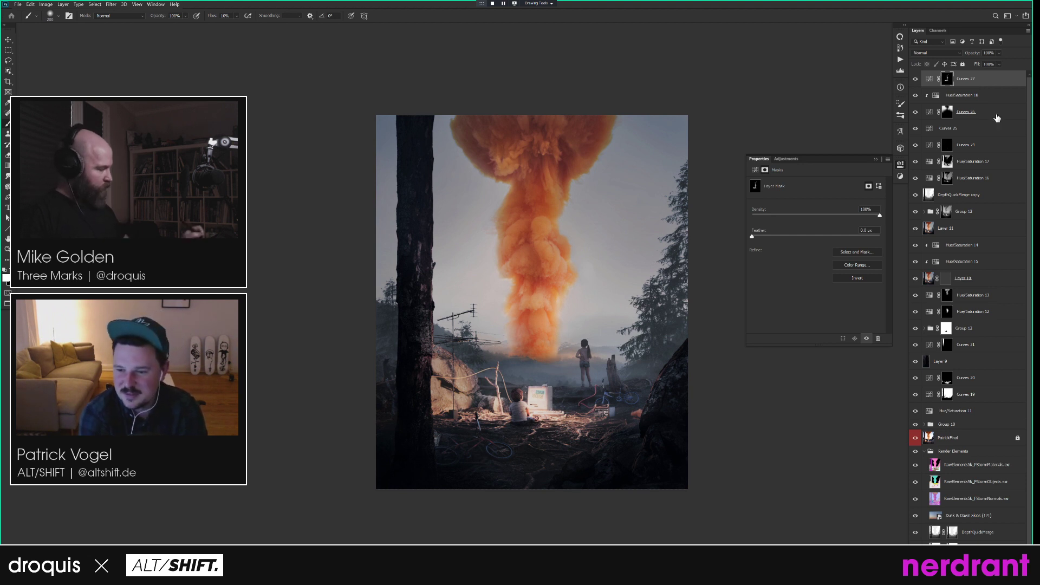
Group the layers from Curves 27 down to Hue/Saturation 11 and compare the image with both top groups hidden and shown.
shift+click(967, 414)
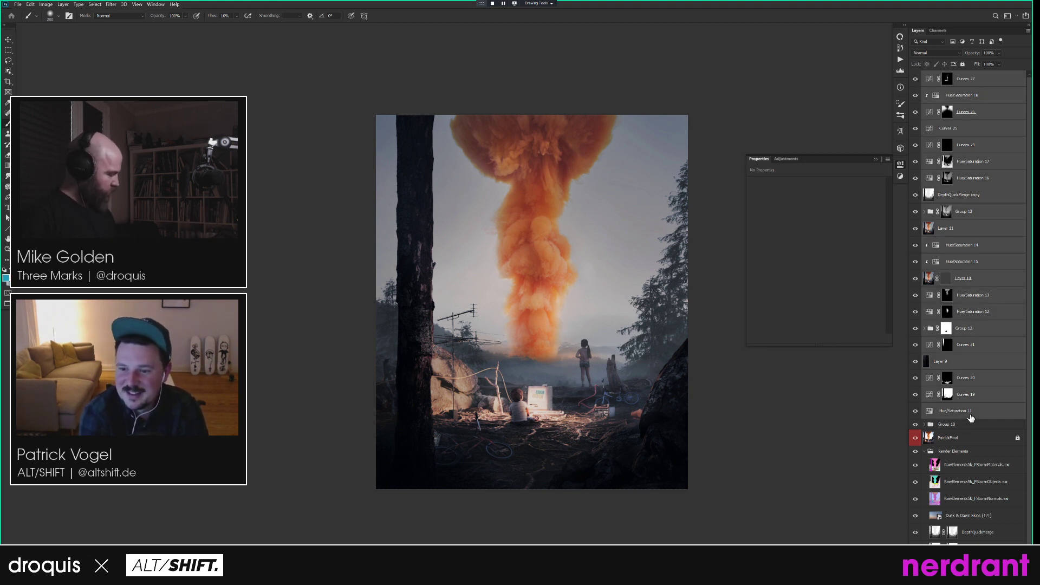
key(ctrl+g)
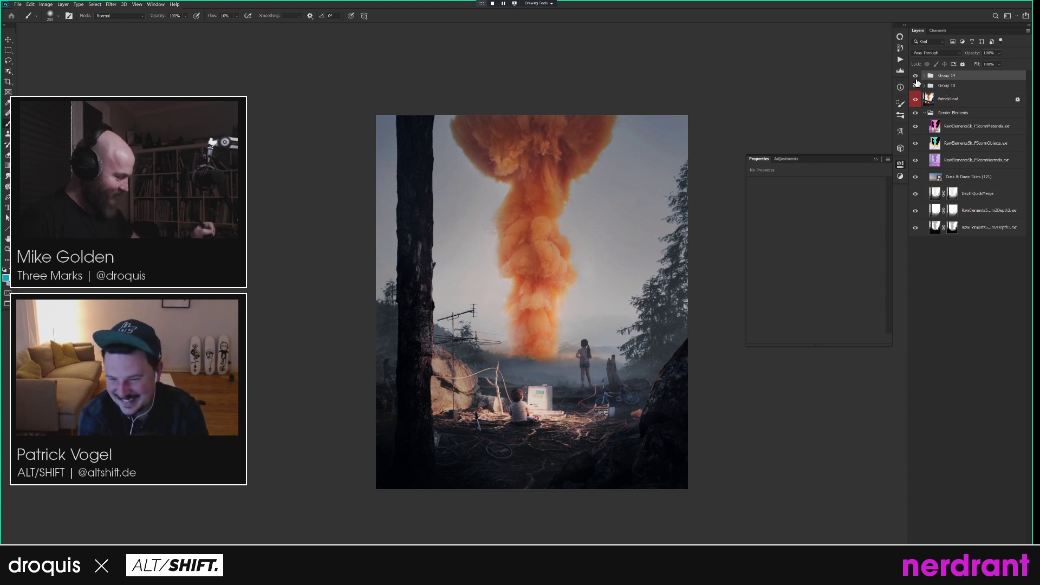
click(916, 78)
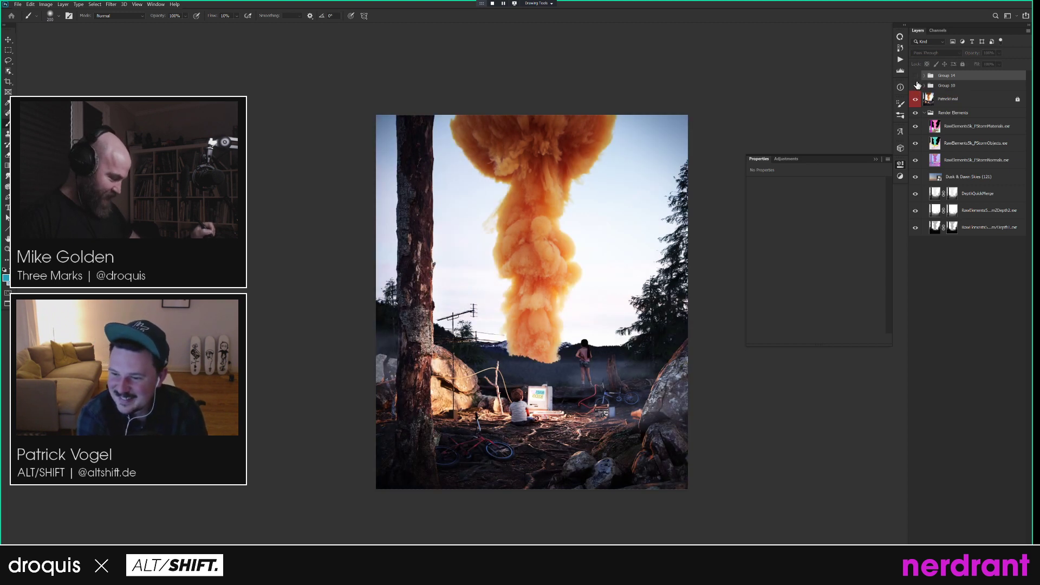
click(916, 76)
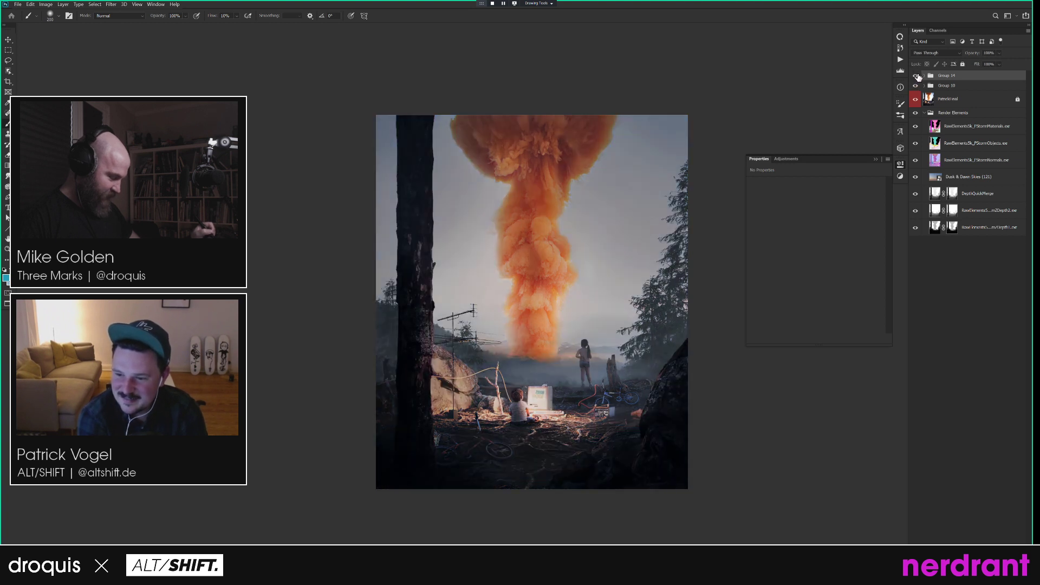
click(916, 86)
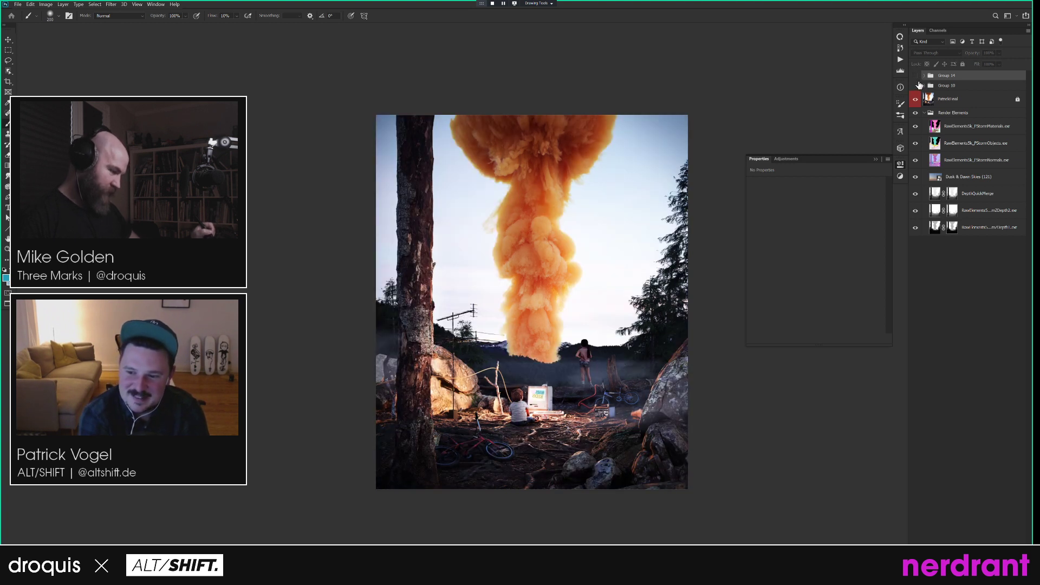
click(917, 85)
drag(916, 76, 917, 85)
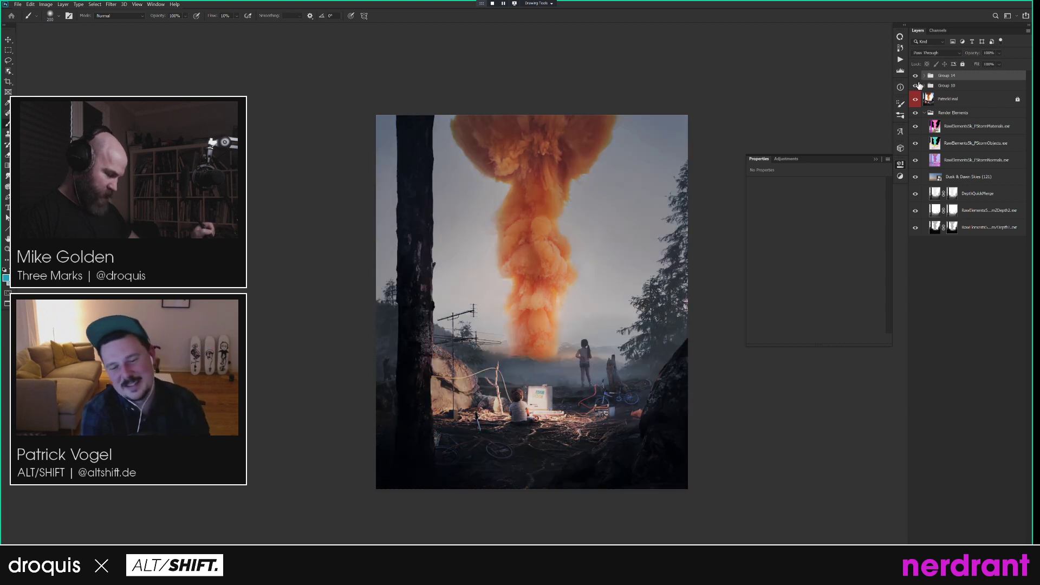
click(916, 86)
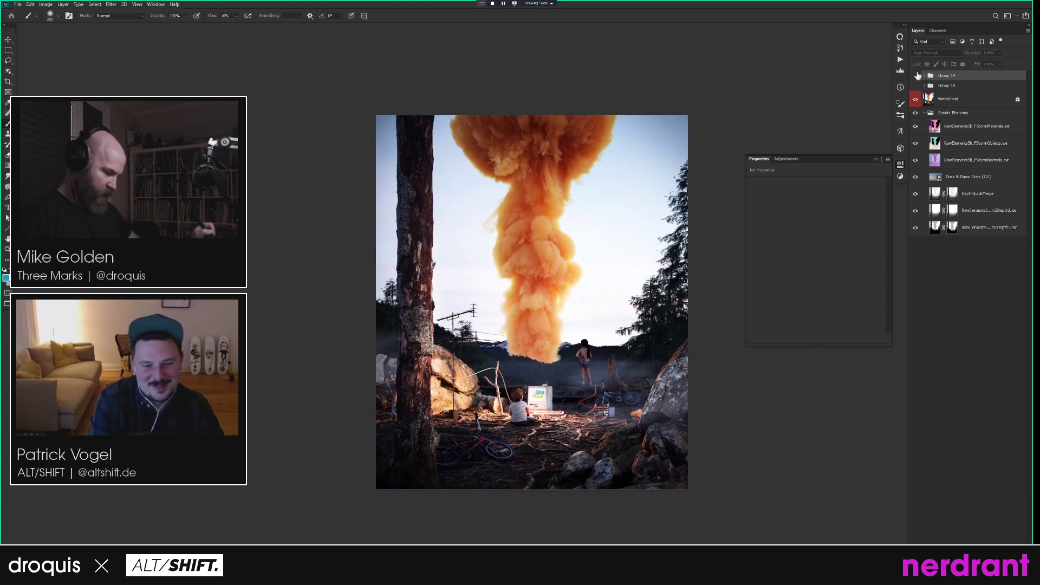
click(916, 85)
Load the Blue copy channel as a selection and limit it to the distant tree beside the image's left edge.
click(938, 31)
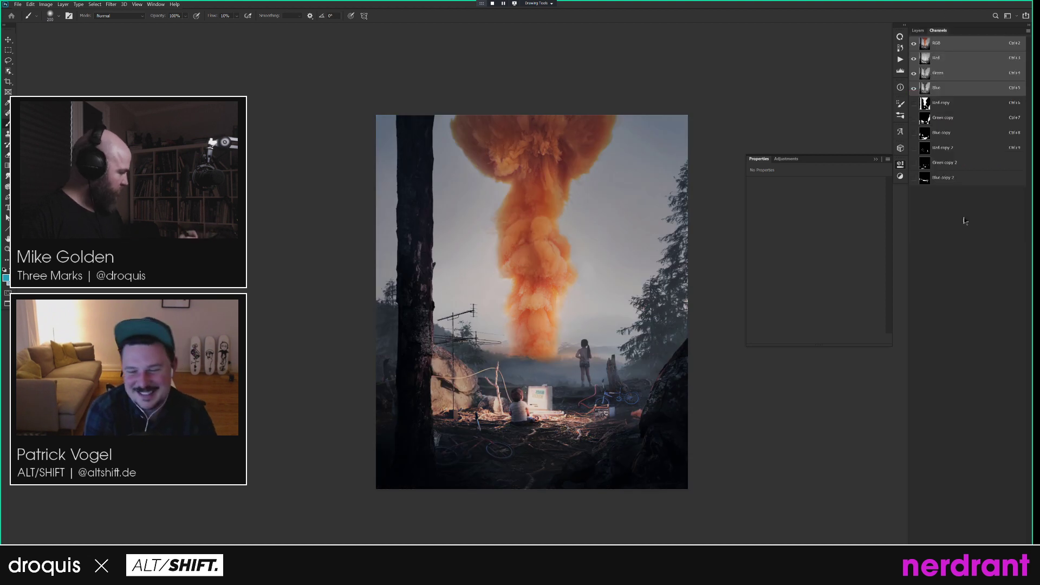
click(940, 118)
click(940, 136)
ctrl+click(926, 135)
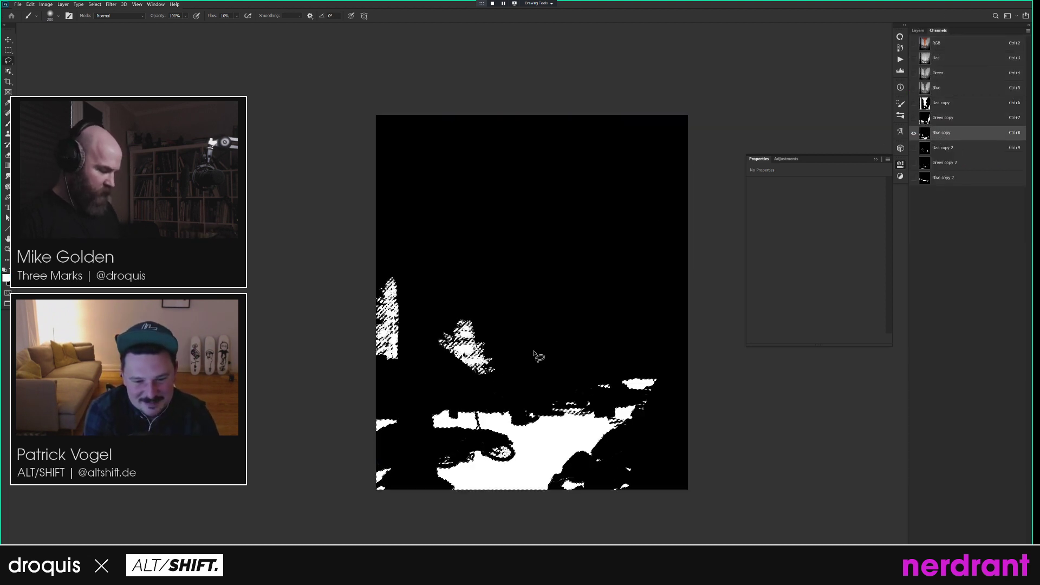
key(l)
mouse_move(406, 372)
mouse_down()
mouse_move(420, 282)
mouse_move(389, 238)
mouse_move(347, 301)
mouse_move(337, 388)
mouse_up()
click(941, 44)
click(917, 31)
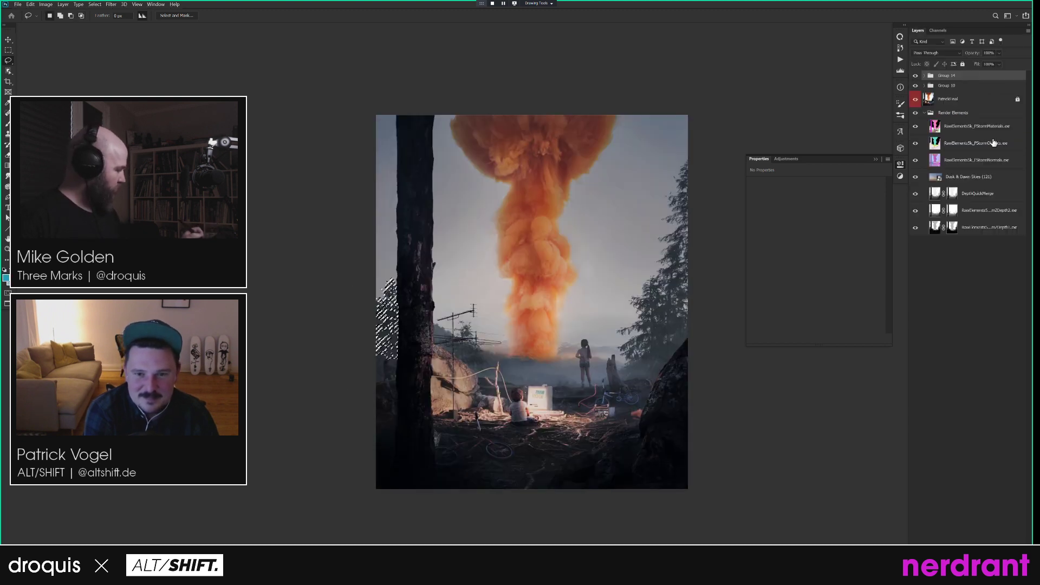
key(ctrl+u)
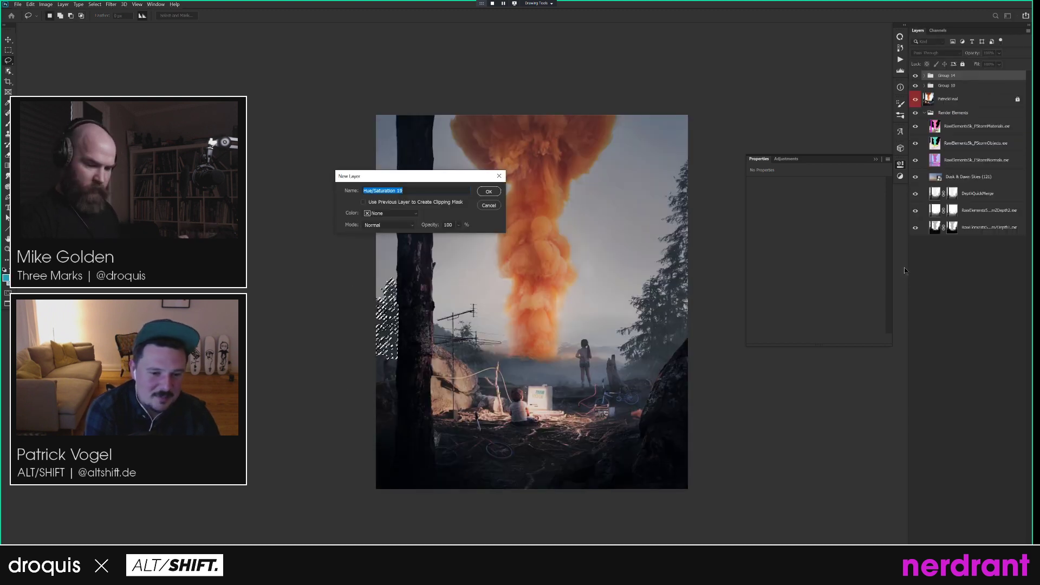
key(Return)
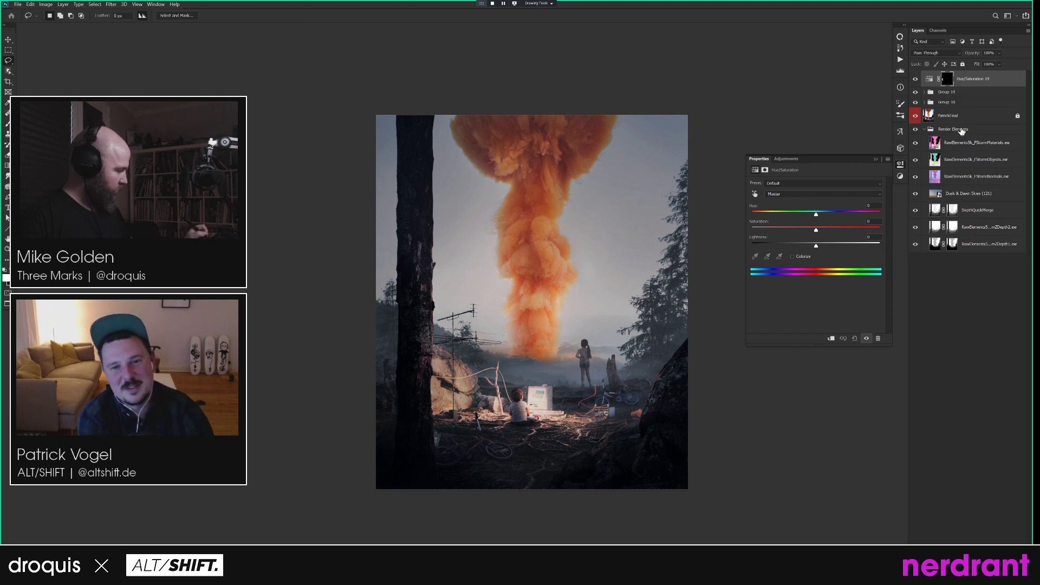
key(ctrl+z)
Add a Curves adjustment masked to the left-edge tree and lower its white point to an output of about 218.
key(ctrl+m)
key(Return)
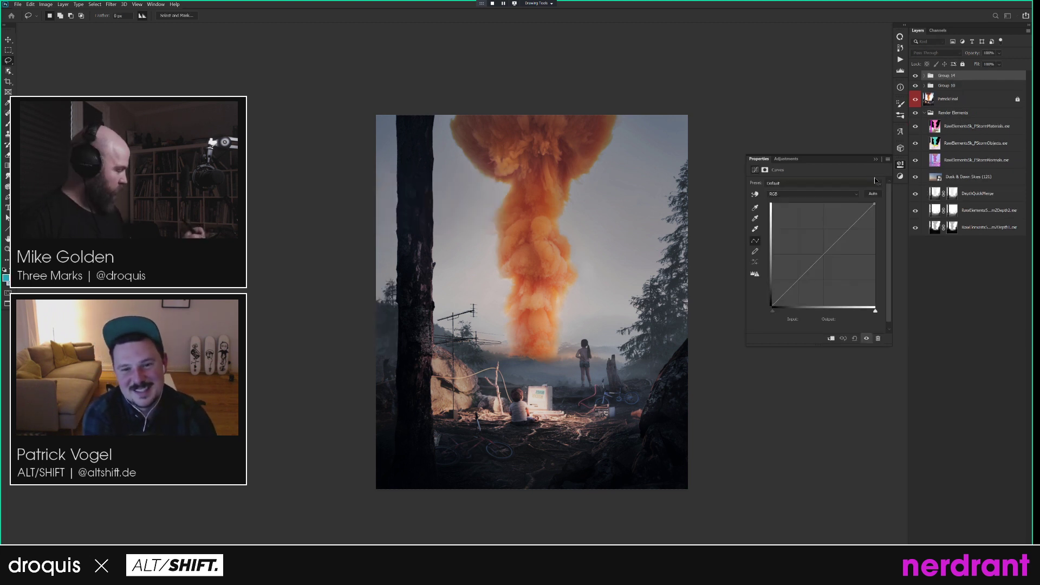
click(876, 206)
drag(876, 205, 877, 208)
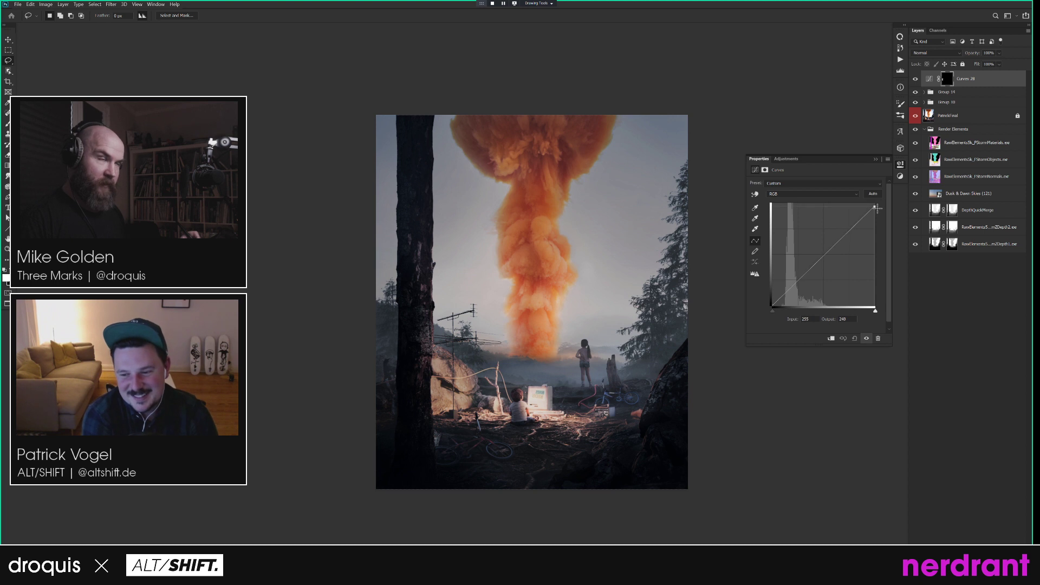
drag(878, 213, 887, 221)
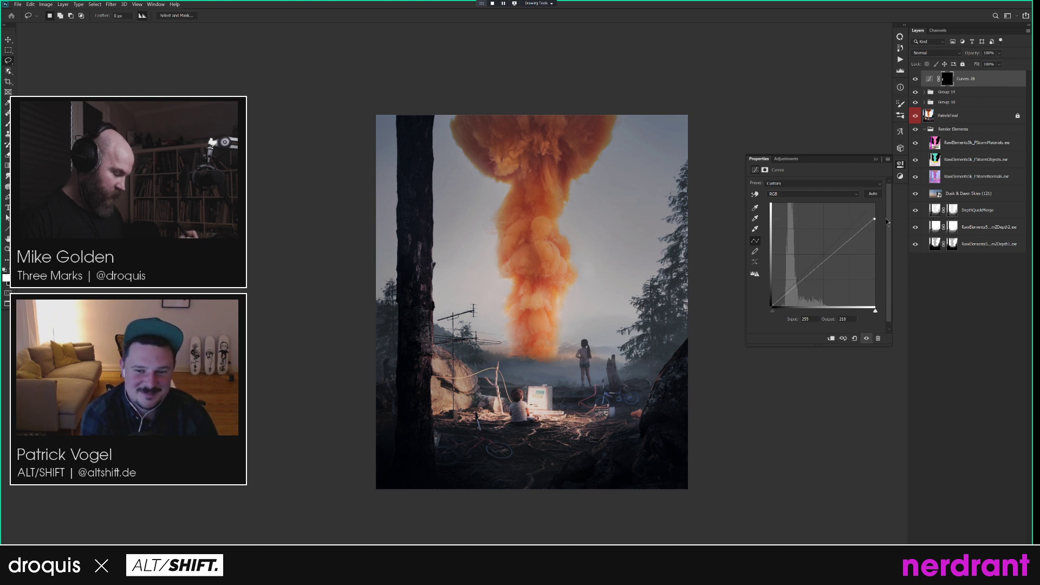
click(930, 81)
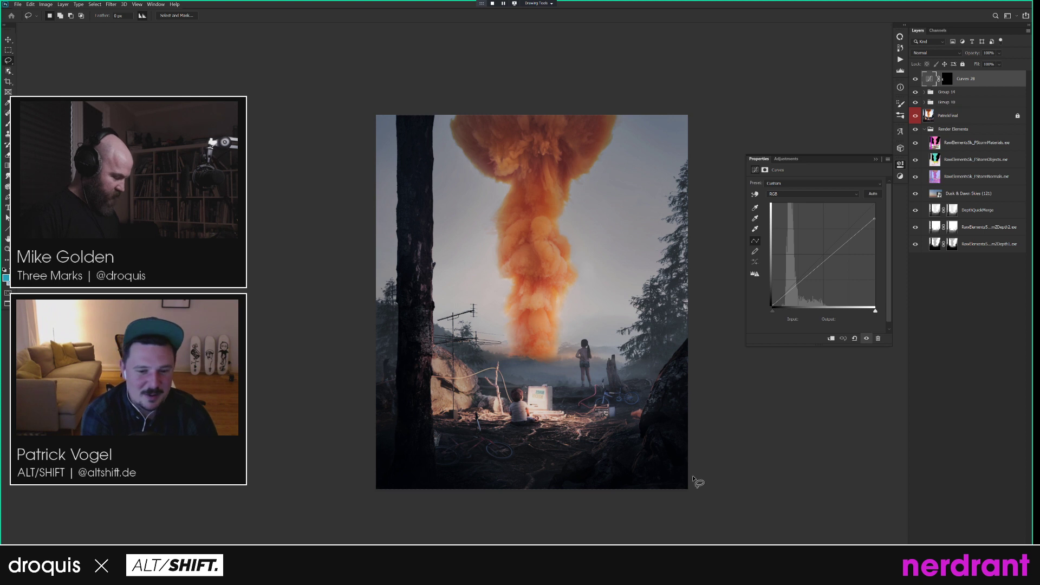
Load the Red copy channel as a selection limited to the right foreground rocks and bicycle, and add a Curves layer masked to it.
click(940, 31)
click(936, 118)
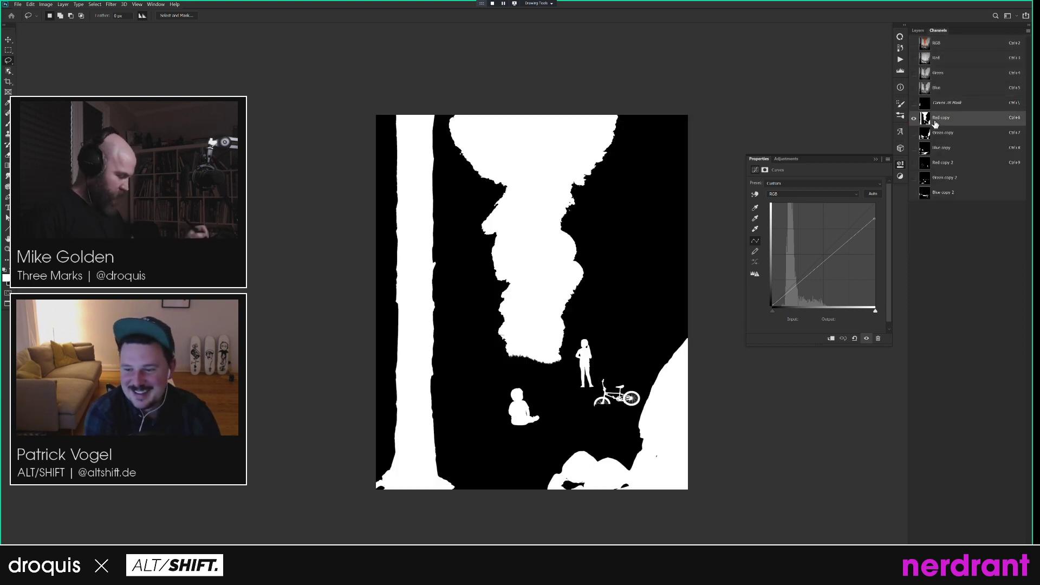
click(943, 134)
click(937, 119)
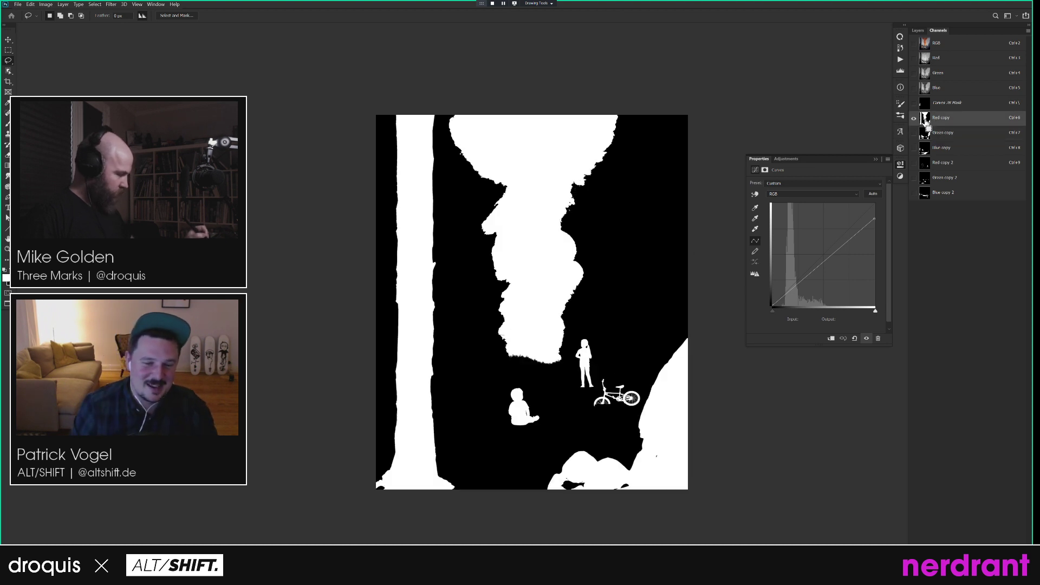
ctrl+click(924, 118)
mouse_move(639, 348)
mouse_down()
mouse_move(547, 458)
mouse_move(550, 529)
mouse_move(720, 497)
mouse_move(751, 320)
mouse_move(751, 219)
mouse_up()
click(942, 133)
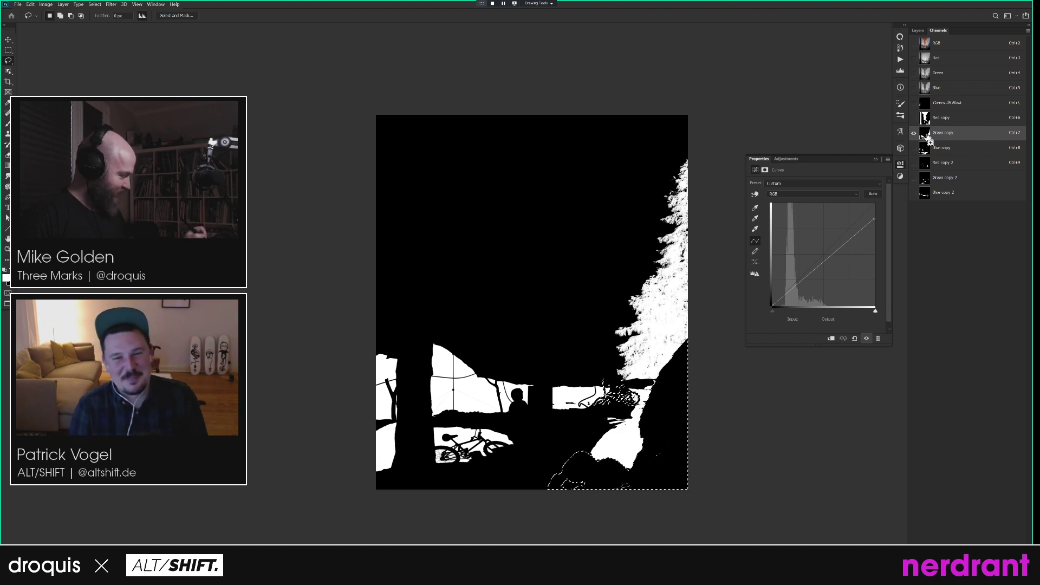
click(929, 43)
click(918, 31)
key(ctrl+m)
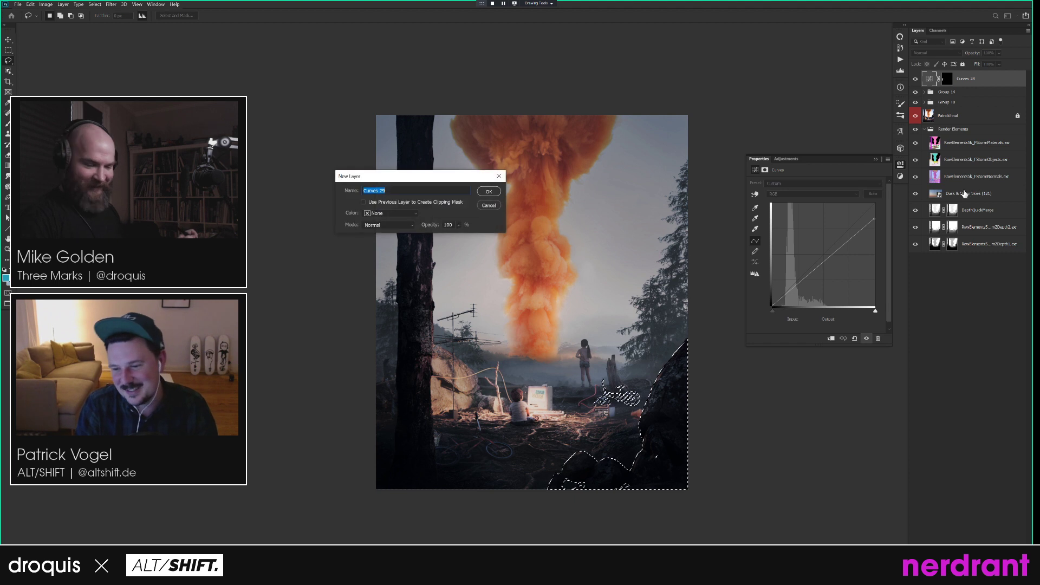
key(Return)
Select the Green copy channel's ground patch beside the right foreground rocks and fill it with white on the Curves 29 mask.
click(938, 30)
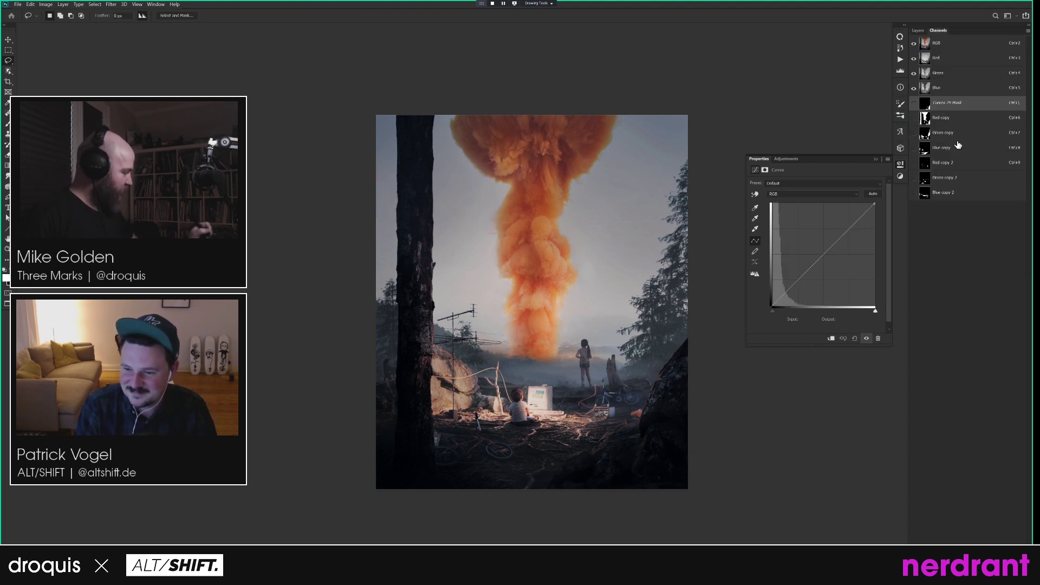
click(945, 136)
ctrl+click(925, 134)
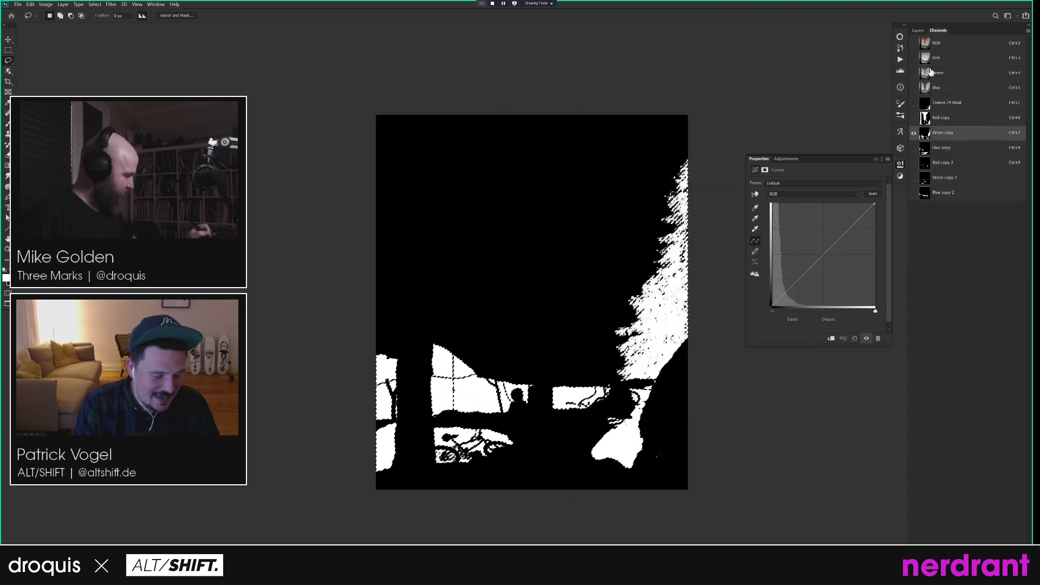
click(925, 43)
click(917, 31)
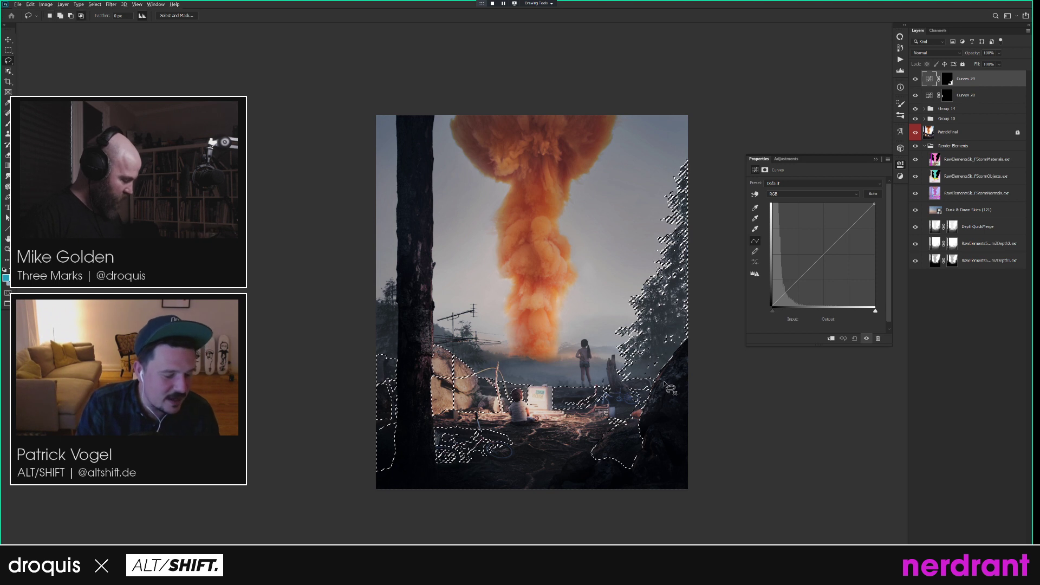
mouse_move(593, 493)
mouse_down()
mouse_move(694, 441)
mouse_move(710, 413)
mouse_up()
click(950, 82)
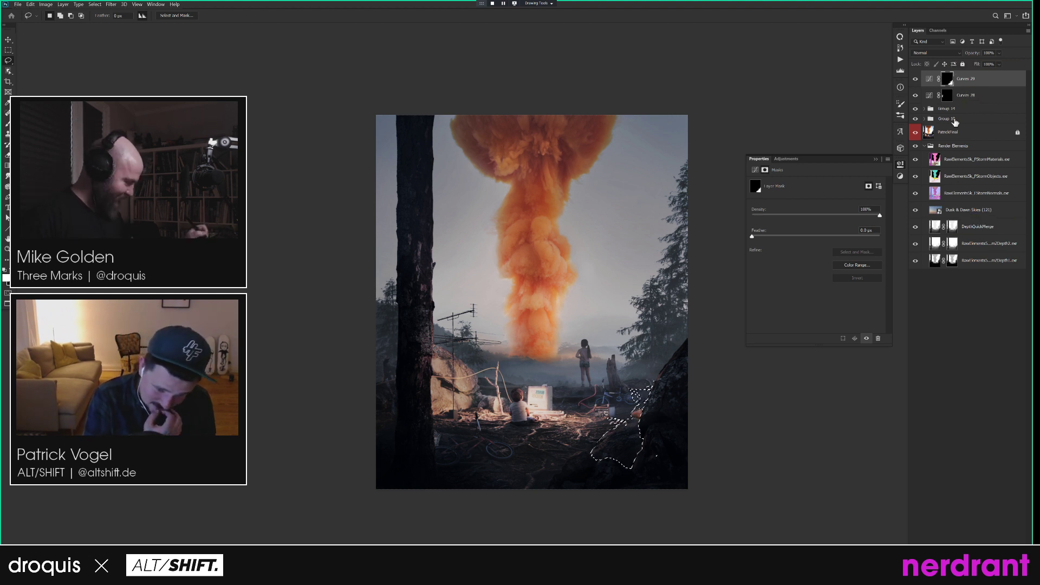
Look through the copied object channels and load Red copy 2, with the antenna, cables and tree stump, as a selection.
click(938, 30)
click(941, 118)
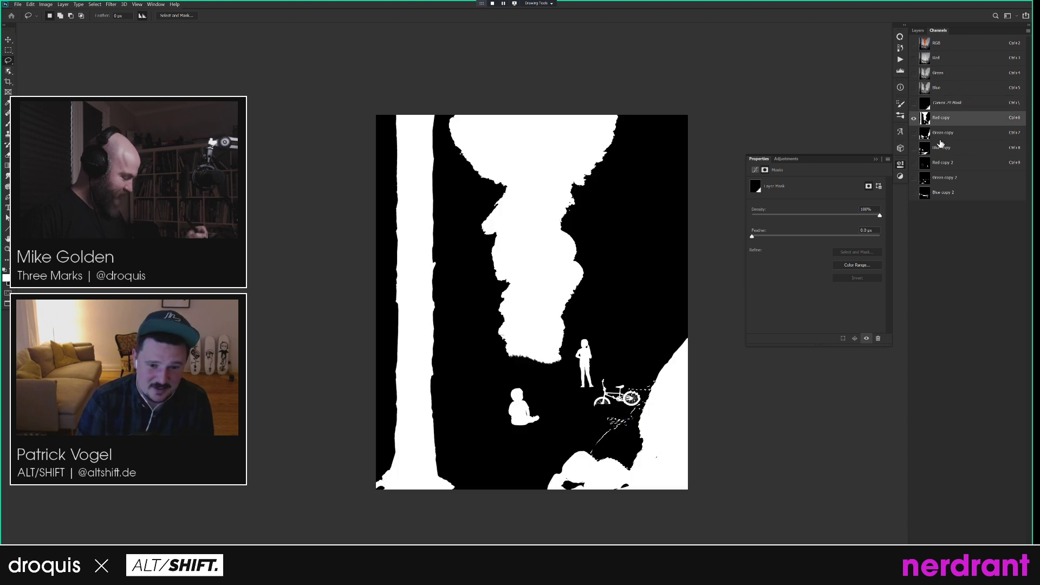
click(942, 133)
click(942, 147)
click(943, 162)
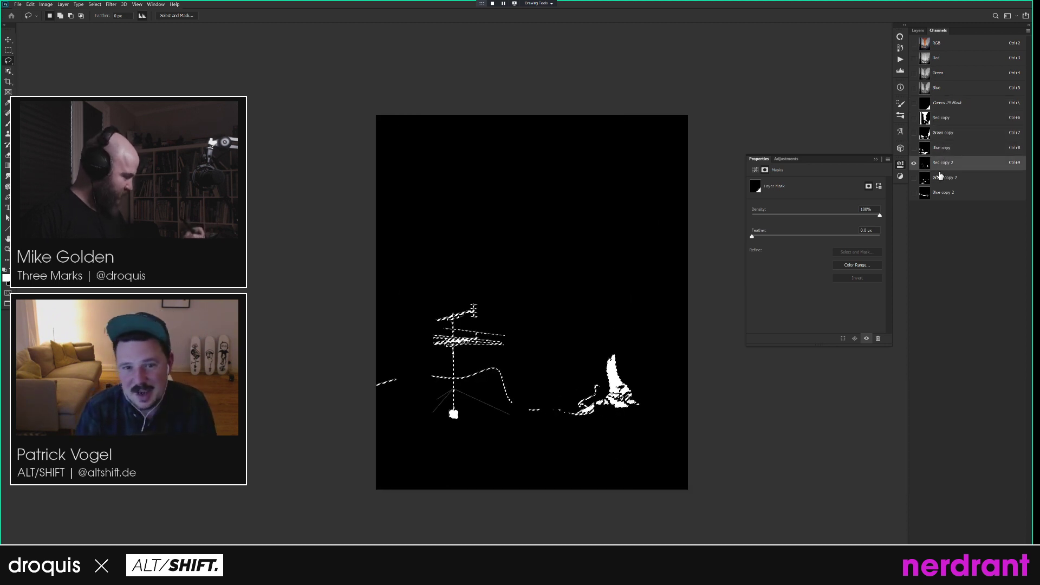
click(942, 177)
click(944, 193)
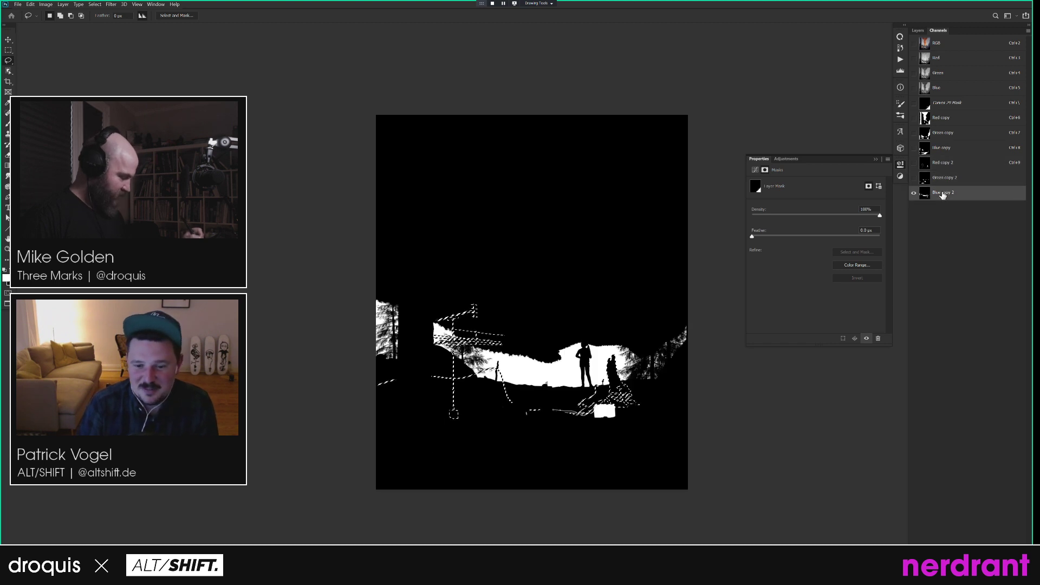
click(936, 43)
click(918, 30)
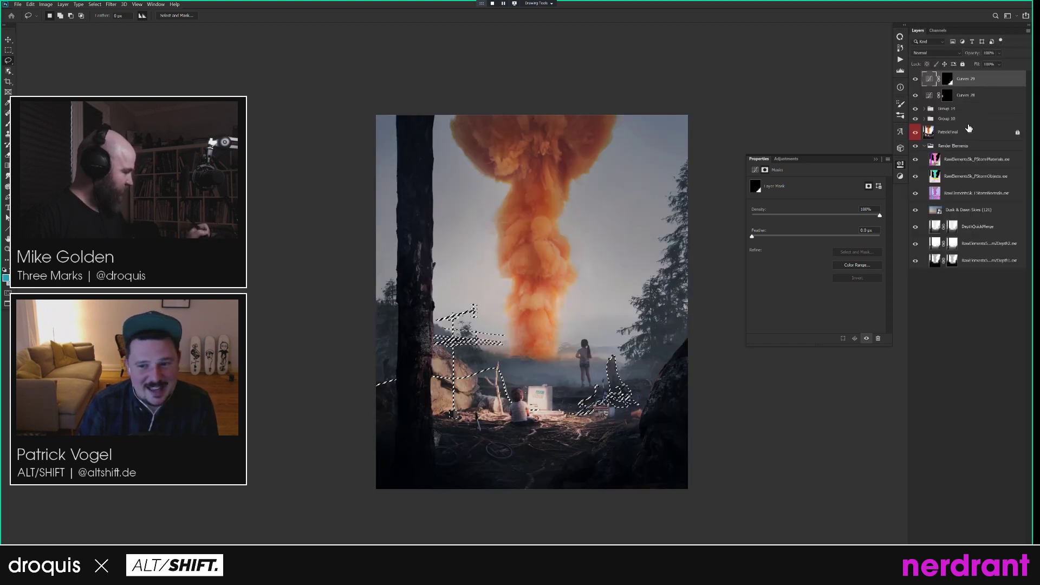
Limit the selection to the tree stump and cables beside the right rocks and fill it with white on the Curves 29 mask.
alt+click(948, 79)
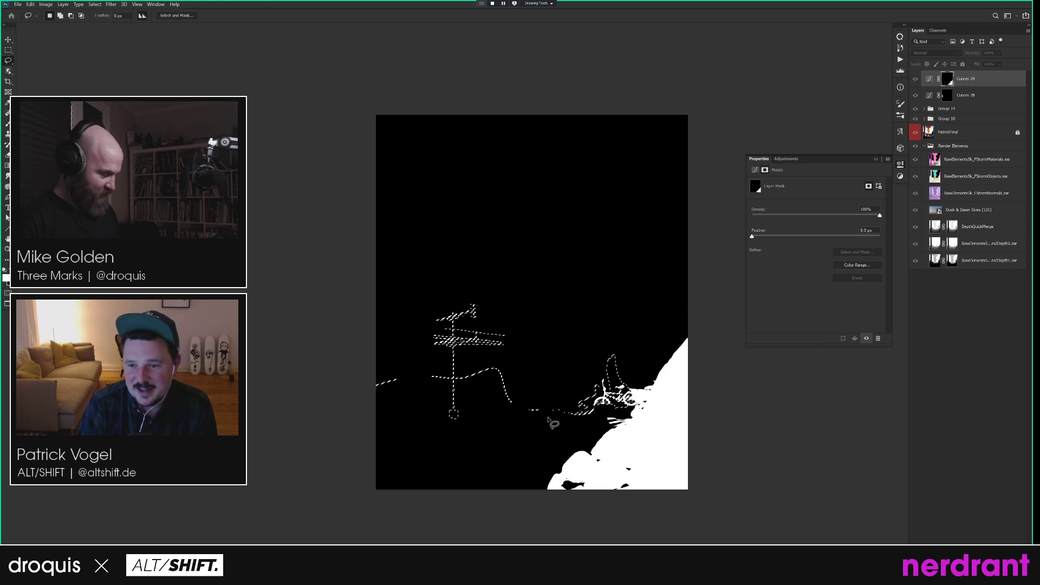
mouse_move(523, 434)
mouse_down()
mouse_move(515, 250)
mouse_move(355, 289)
mouse_move(304, 465)
mouse_move(430, 463)
mouse_move(534, 440)
mouse_up()
key(ctrl+z)
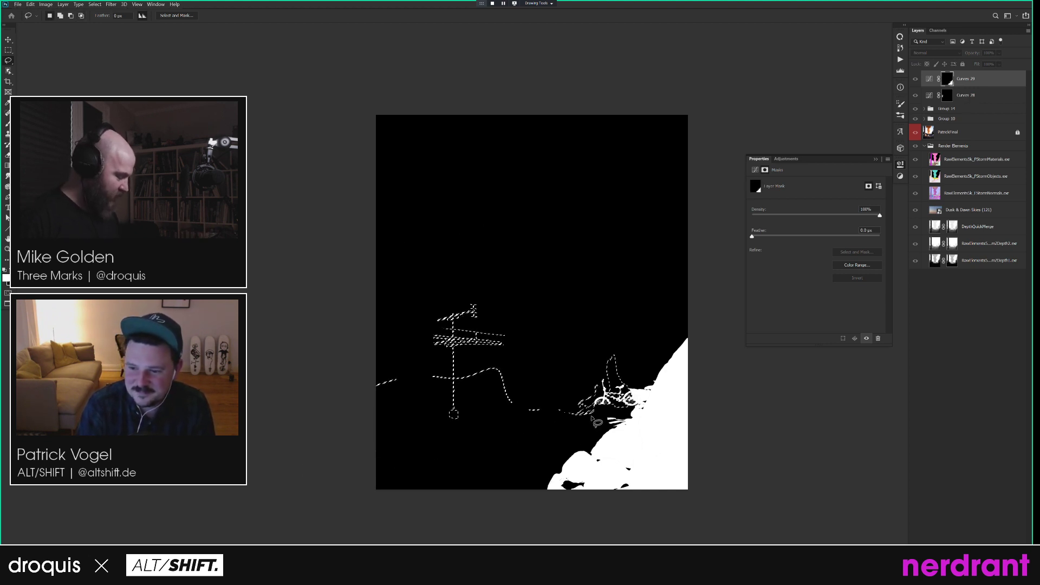
mouse_move(532, 410)
mouse_down()
mouse_move(662, 309)
mouse_move(687, 417)
mouse_move(609, 482)
mouse_move(542, 470)
mouse_up()
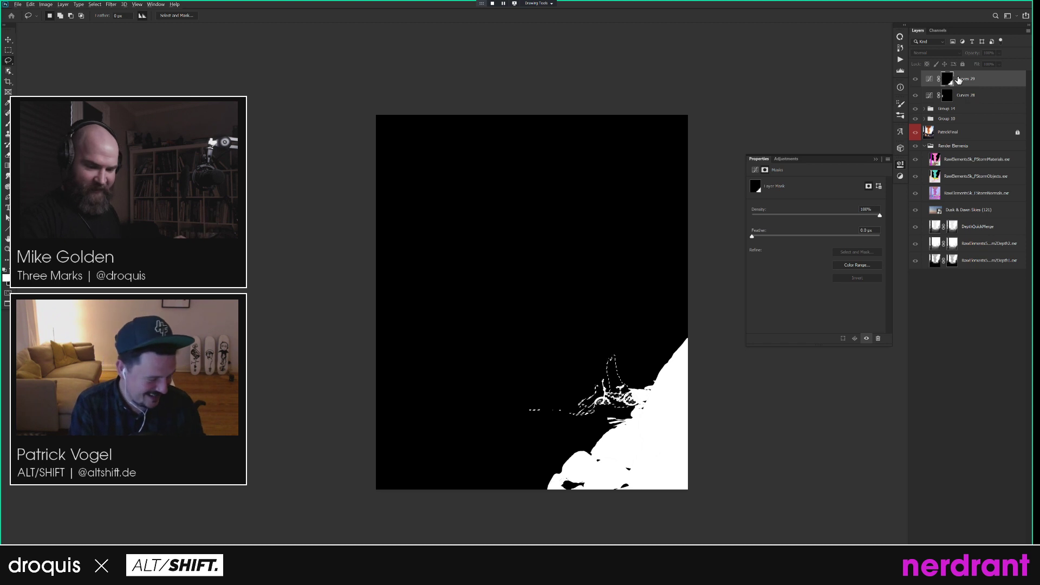
key(alt+BackSpace)
key(ctrl+d)
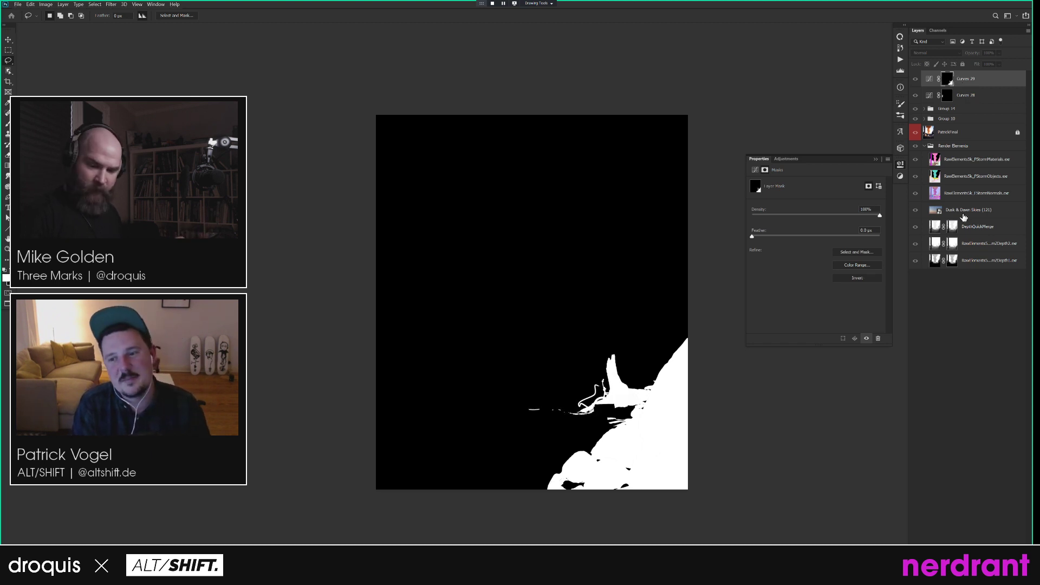
Return to the composite view, place Curves 29 in a new group, and move its mask onto the group.
key(b)
click(943, 31)
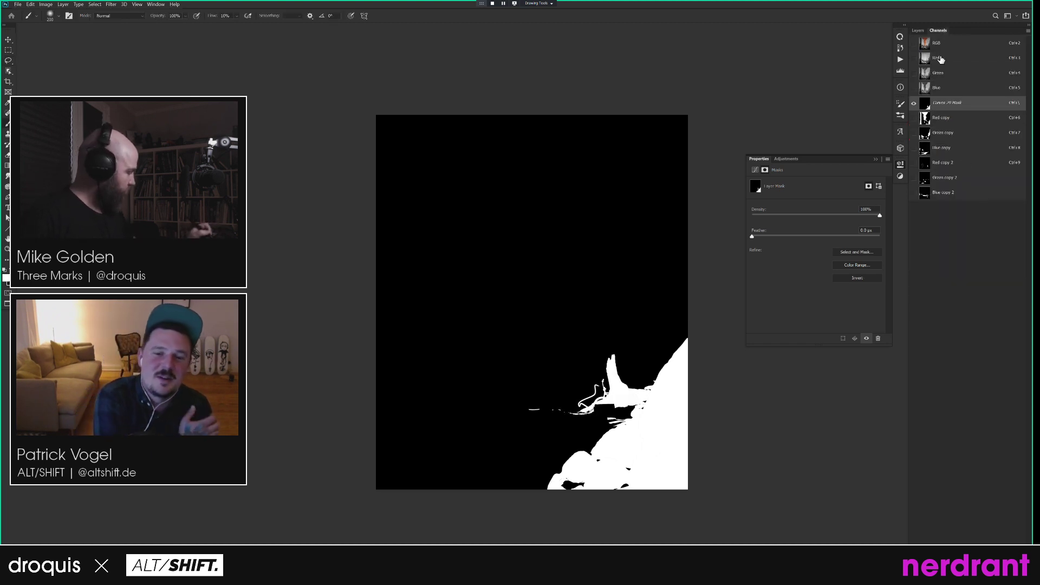
click(932, 42)
click(918, 31)
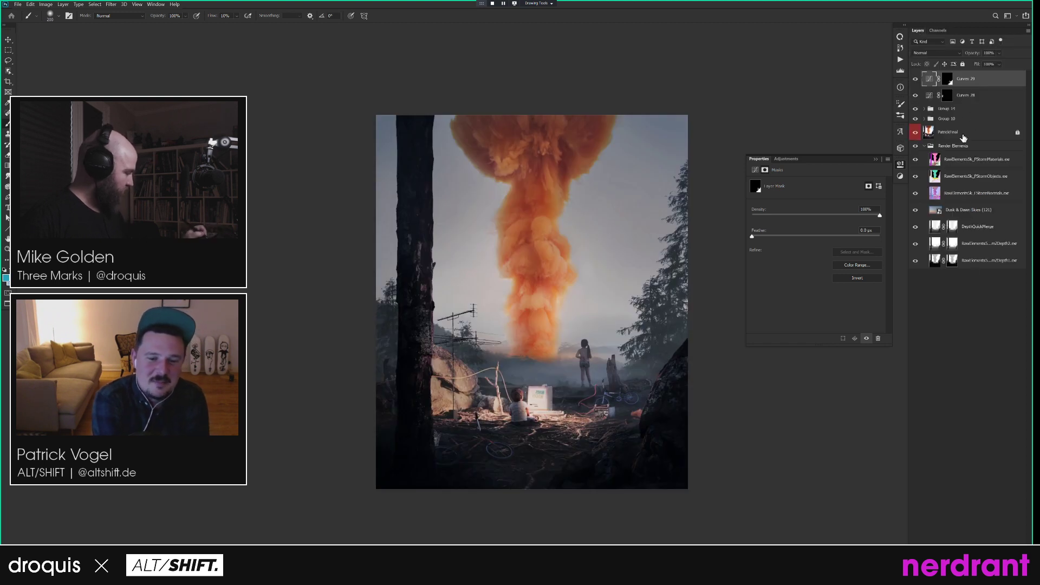
alt+click(948, 81)
alt+click(948, 81)
key(ctrl+g)
drag(950, 76, 951, 76)
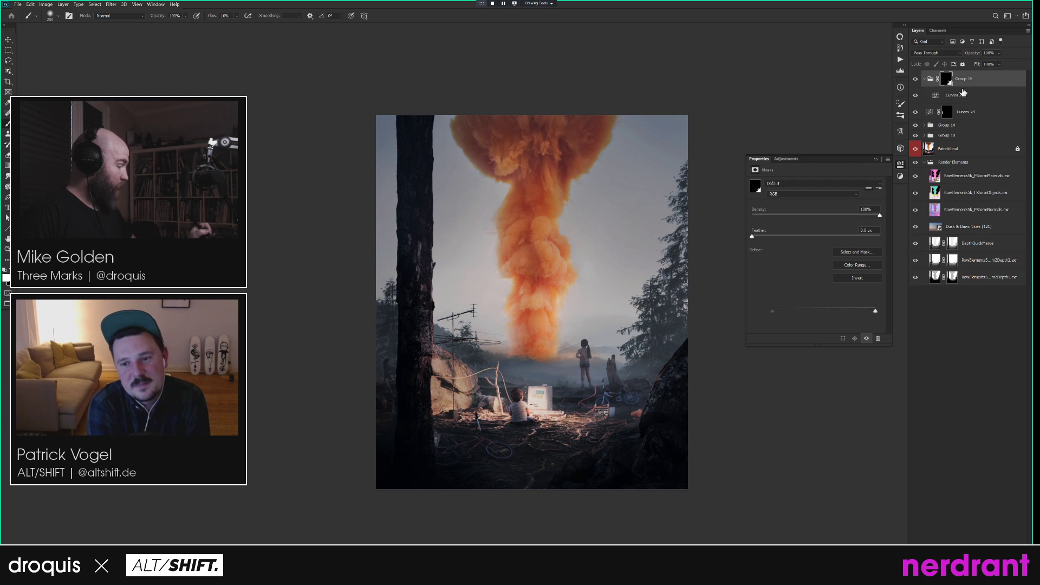
Darken the Curves 29 midtones with a curve point at input 143 and output 112.
click(963, 93)
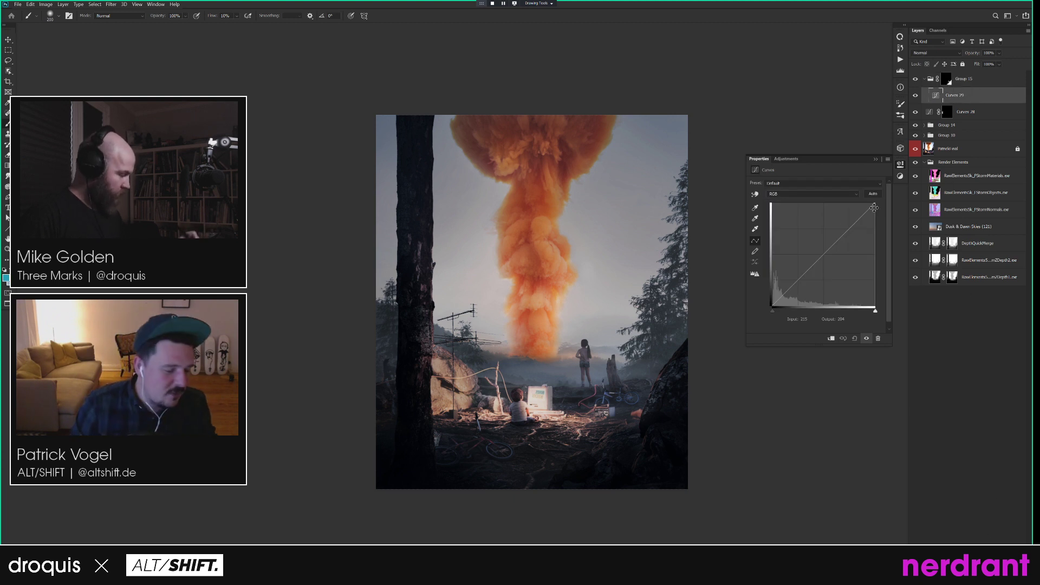
drag(829, 250, 832, 262)
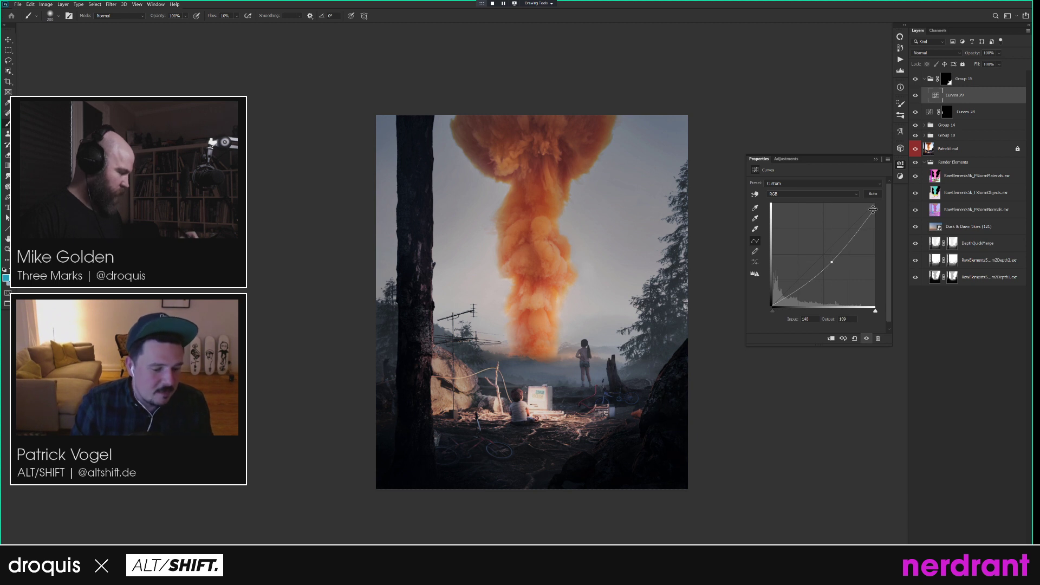
drag(832, 262, 831, 261)
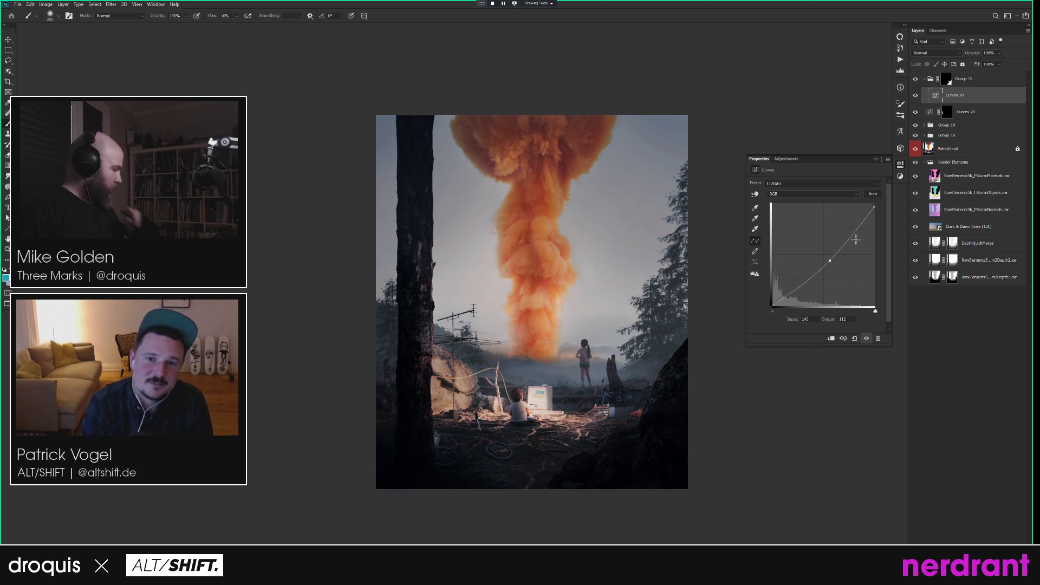
Select the Blue copy channel's ground patch behind the bicycle and fill it with white on the mask of the group holding Curves 29.
click(938, 30)
click(939, 104)
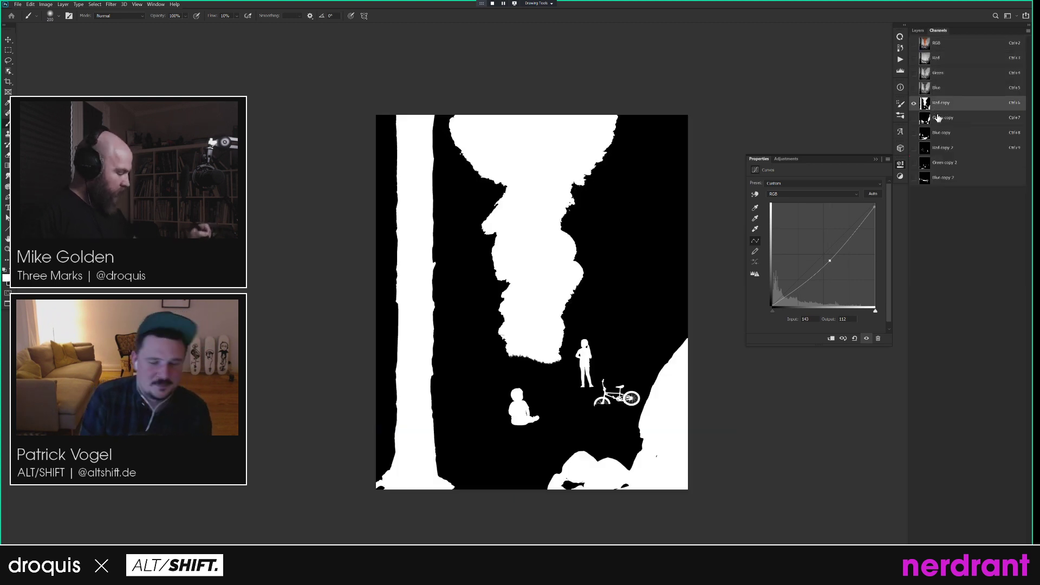
click(939, 119)
click(939, 133)
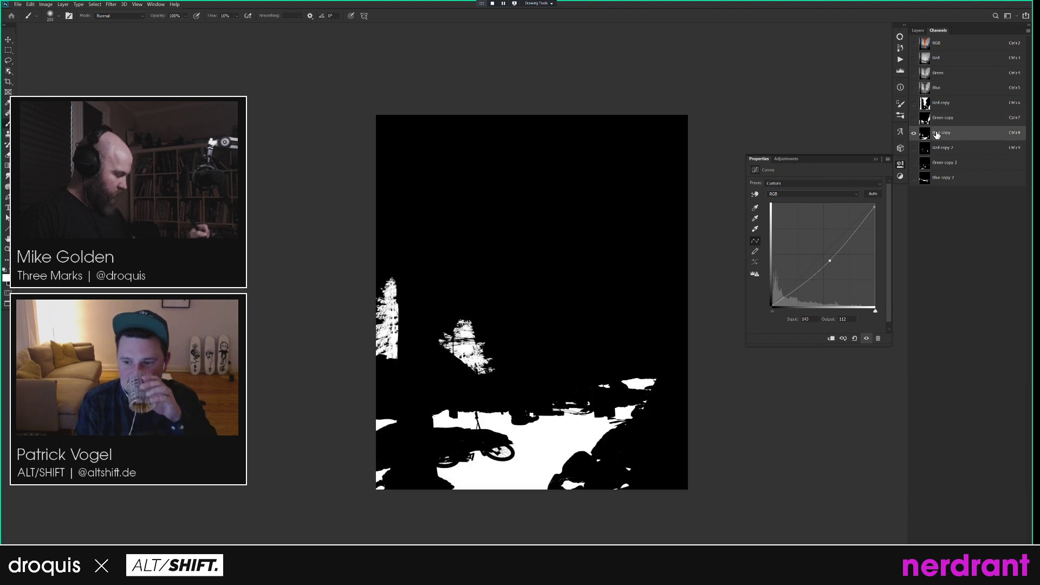
ctrl+click(925, 133)
key(l)
mouse_move(568, 360)
mouse_down()
mouse_move(595, 402)
mouse_move(643, 397)
mouse_up()
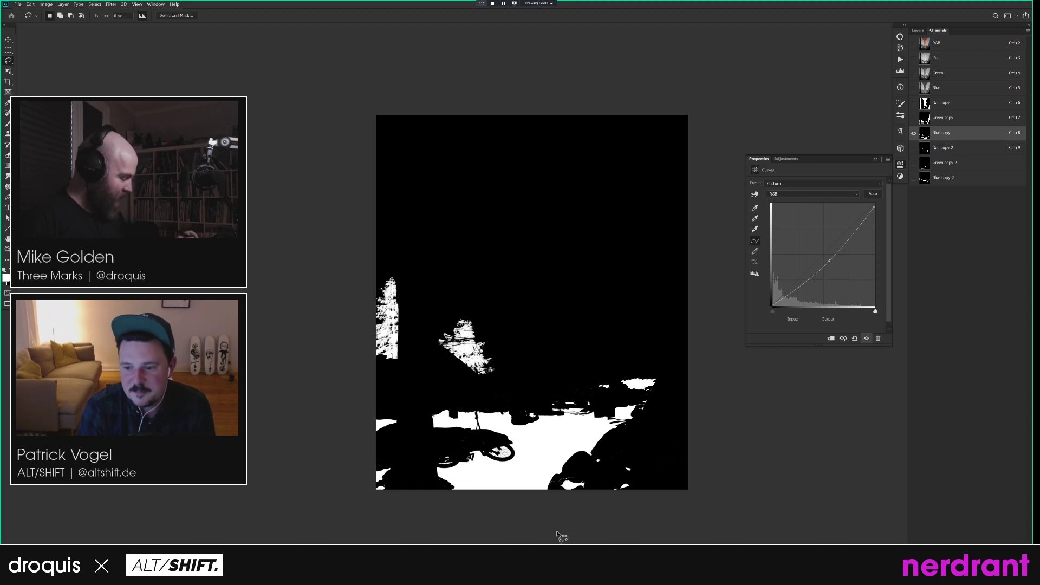
click(918, 31)
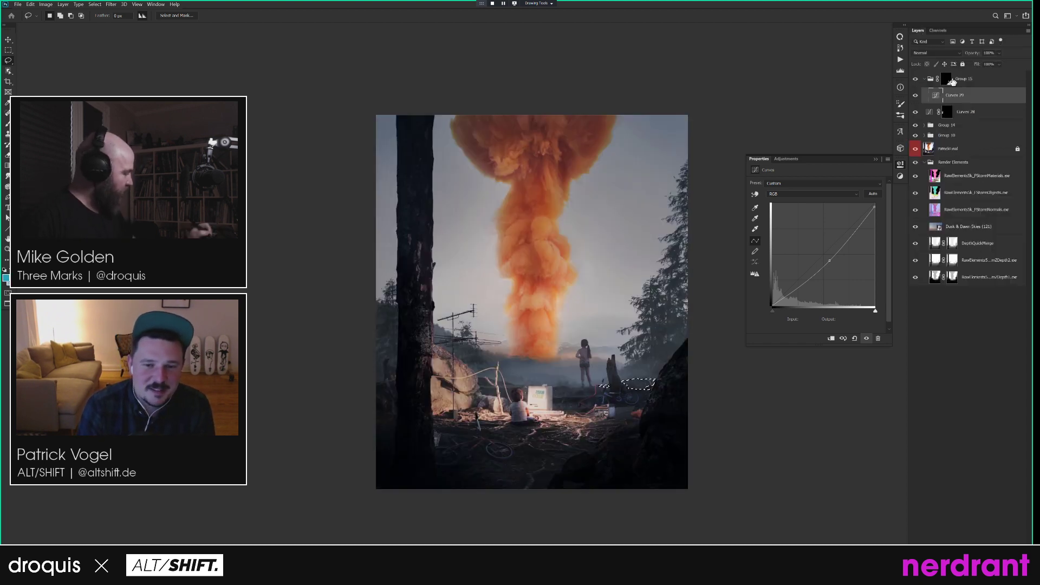
alt+click(949, 79)
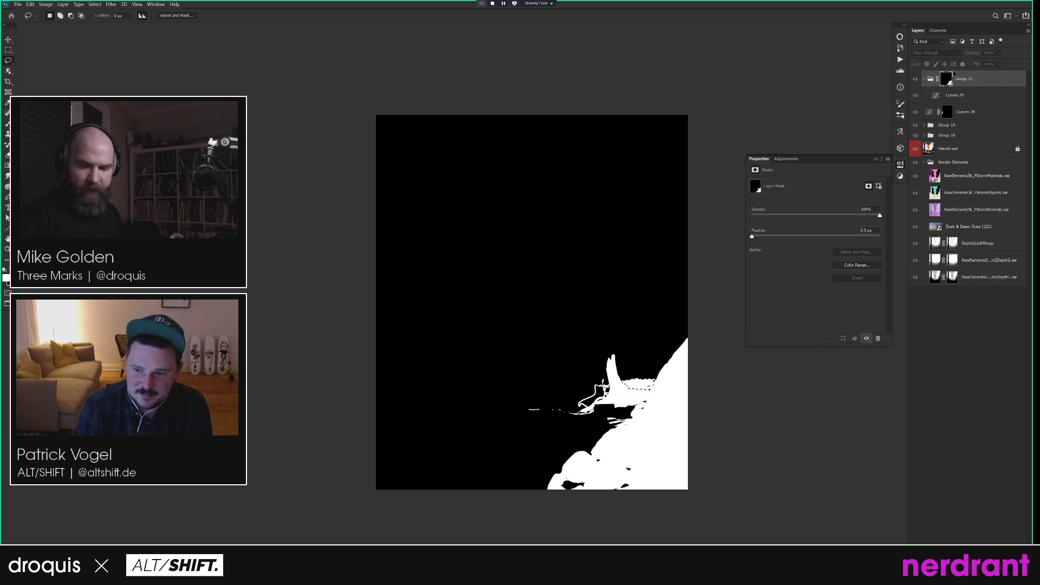
key(b)
click(945, 96)
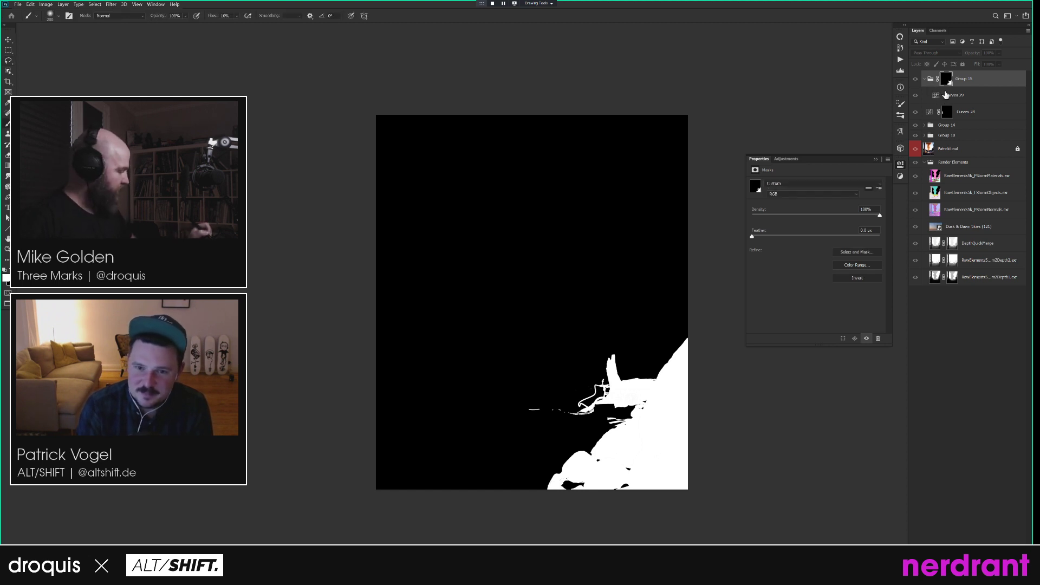
click(946, 80)
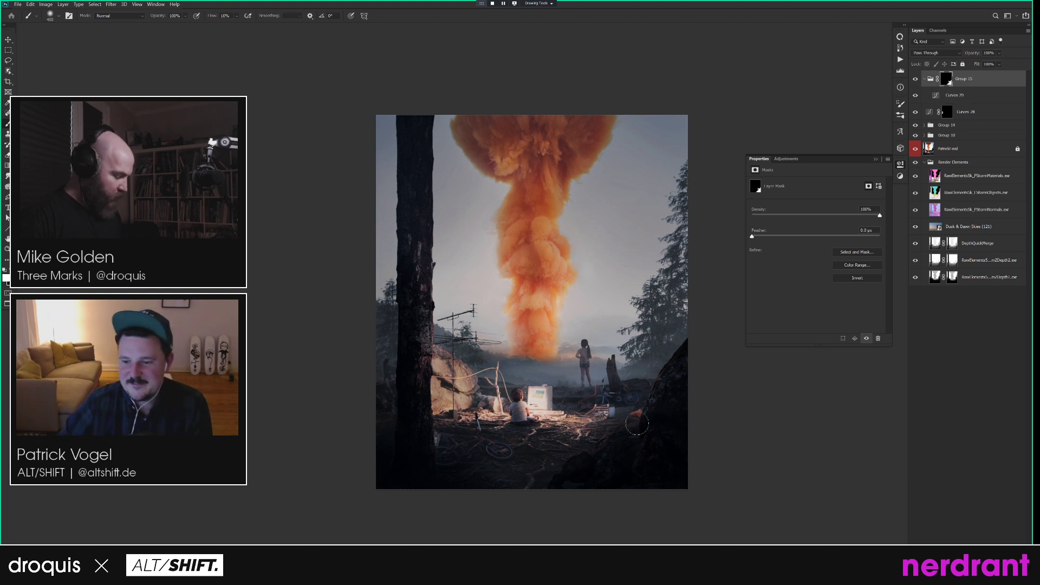
Touch up the group mask around the right foreground rocks using a white brush at 10% flow.
key(bracketright)
key(bracketright)
key(bracketright)
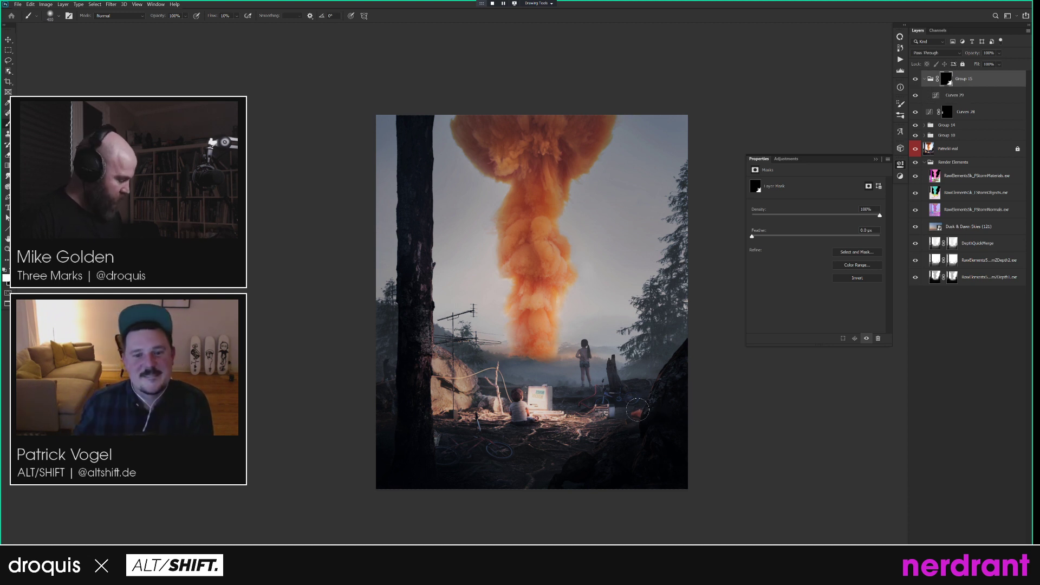
key(bracketleft)
key(bracketleft)
key(bracketleft)
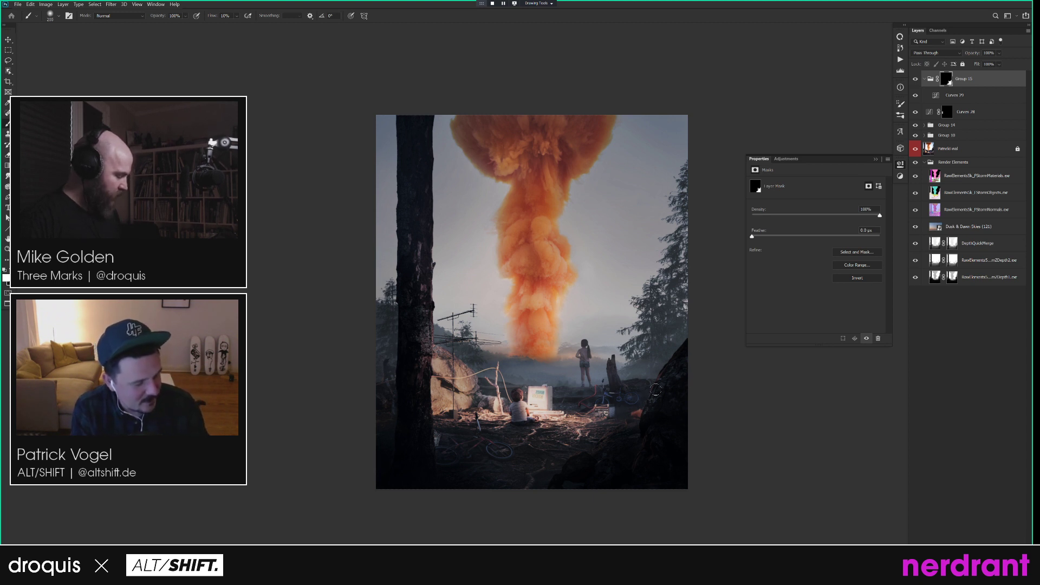
Soften the group mask along the right rocks with a large black brush, comparing the image with the group hidden and shown.
click(954, 95)
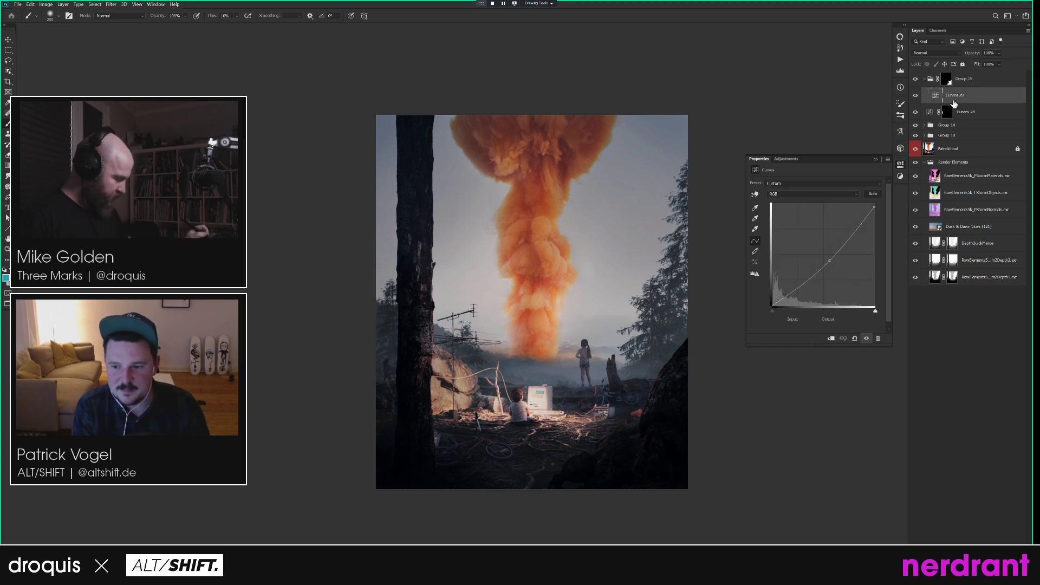
click(954, 79)
key(])
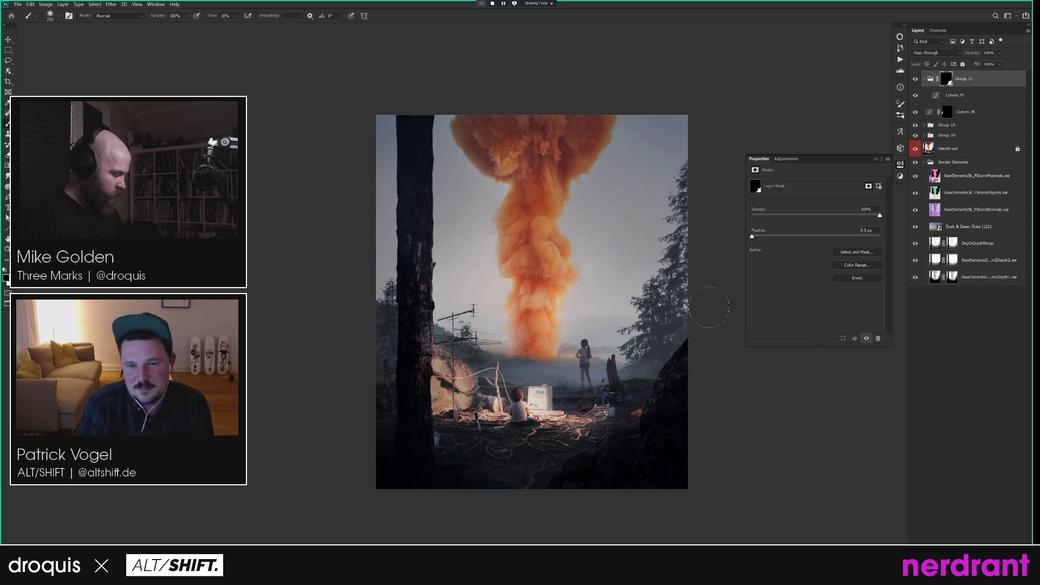
alt+click(946, 79)
alt+click(945, 79)
key(])
key(])
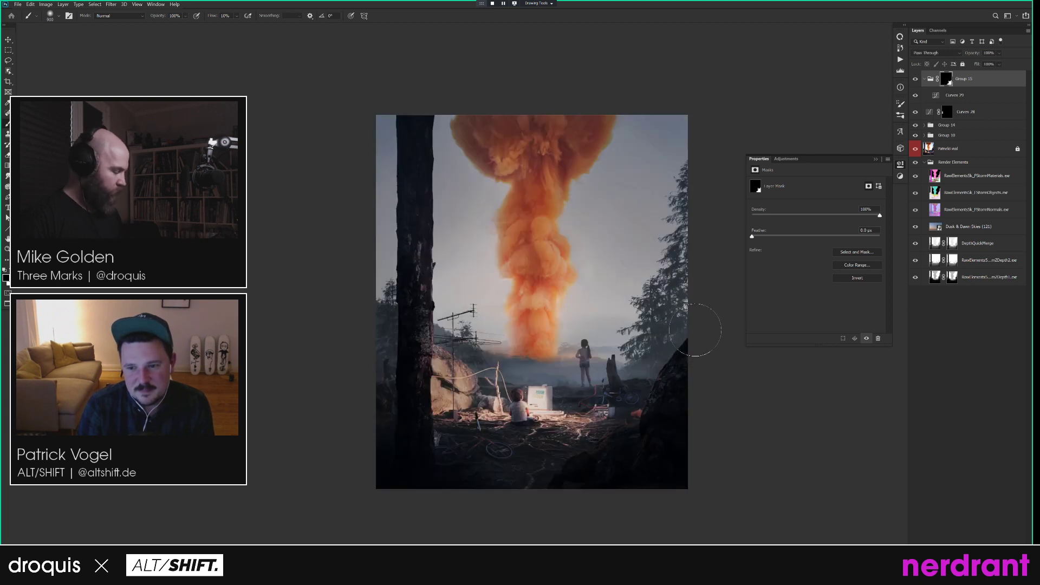
click(915, 80)
click(915, 80)
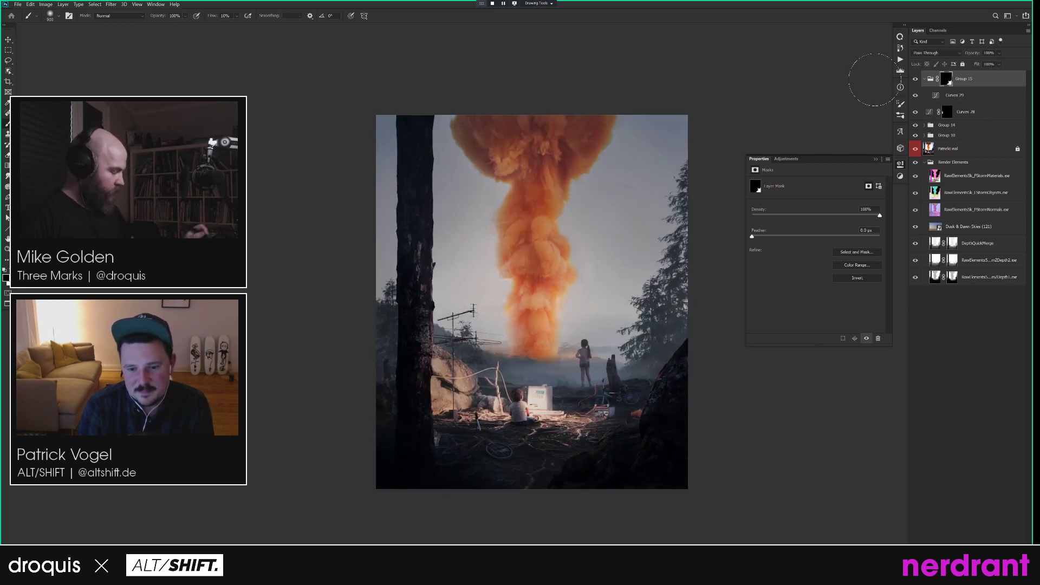
key(bracketleft)
key(bracketleft)
key(bracketleft)
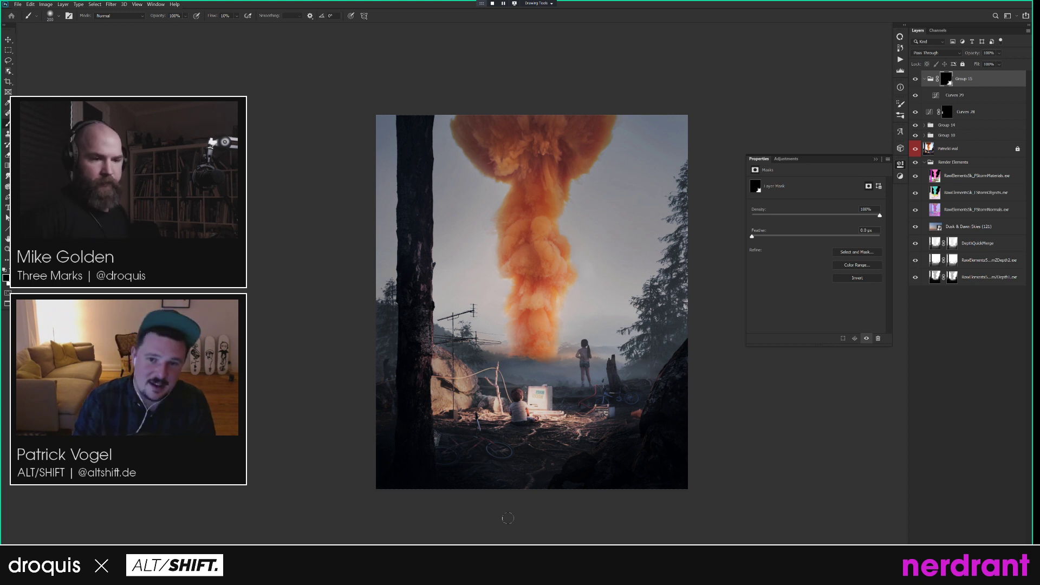
Collapse the group holding Curves 29 and load the Red copy channel as a selection over the composite.
click(955, 96)
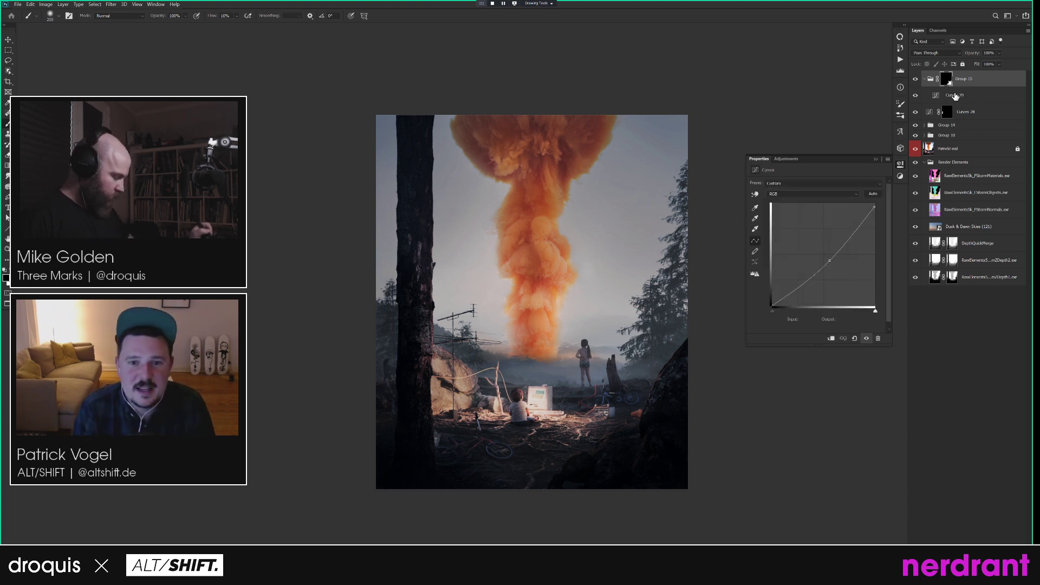
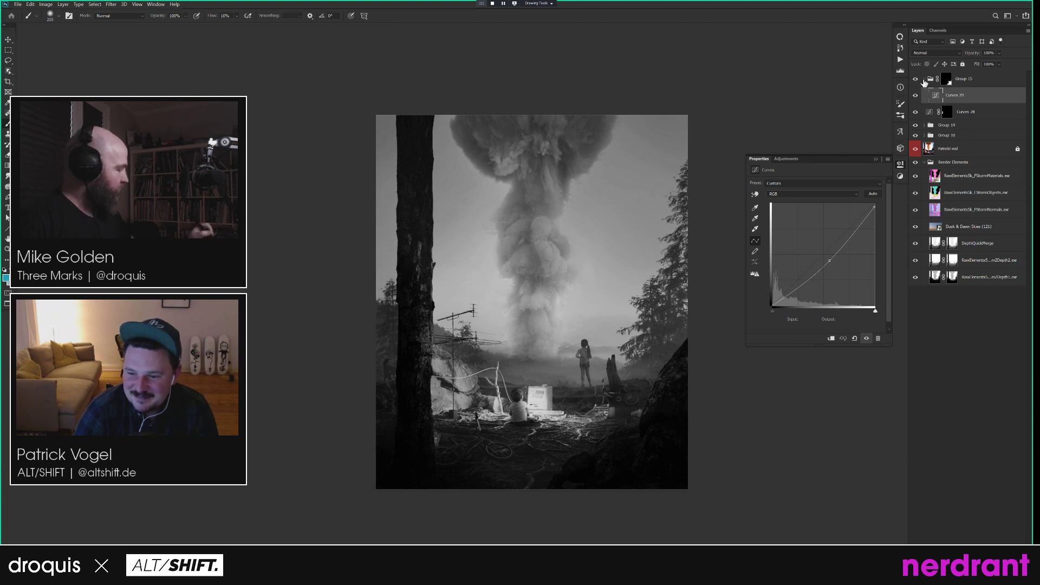
click(925, 81)
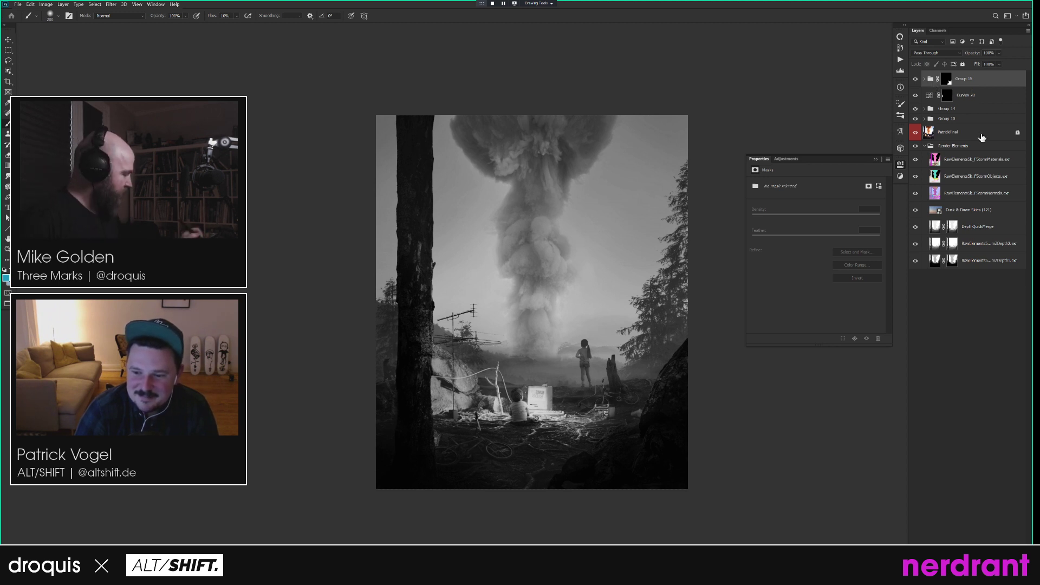
click(938, 30)
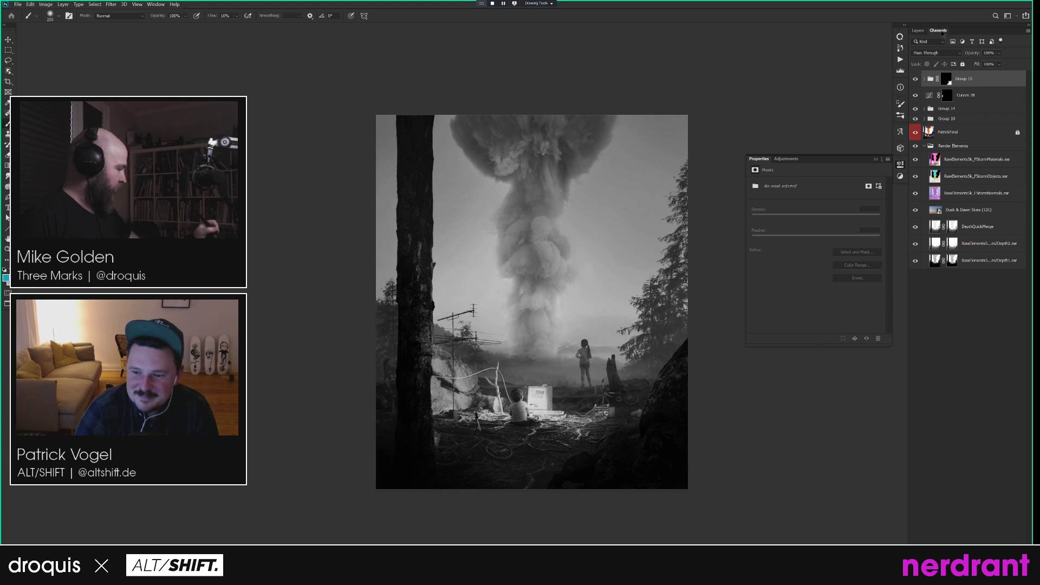
click(929, 124)
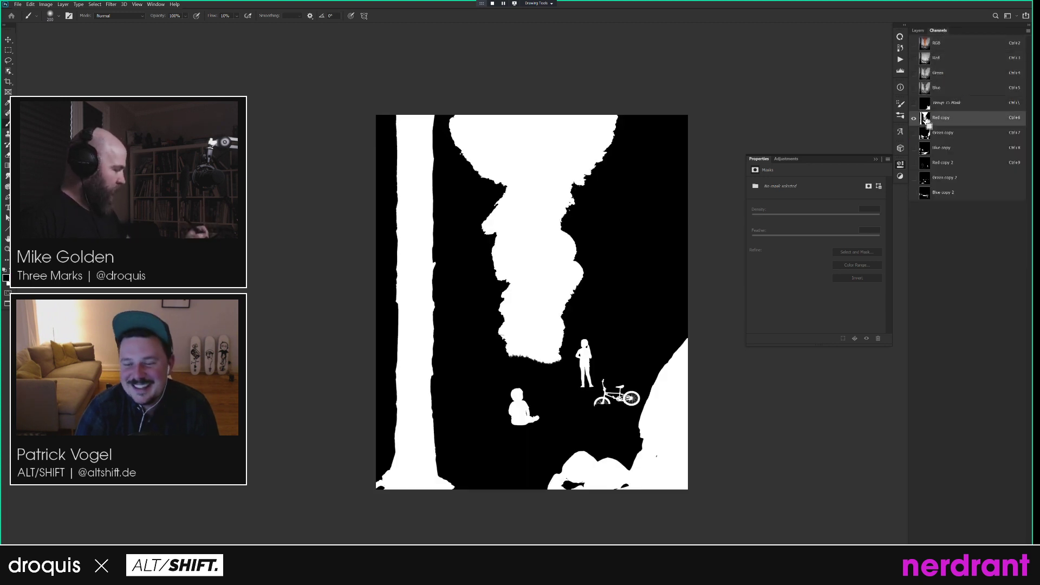
ctrl+click(926, 120)
click(928, 45)
click(921, 32)
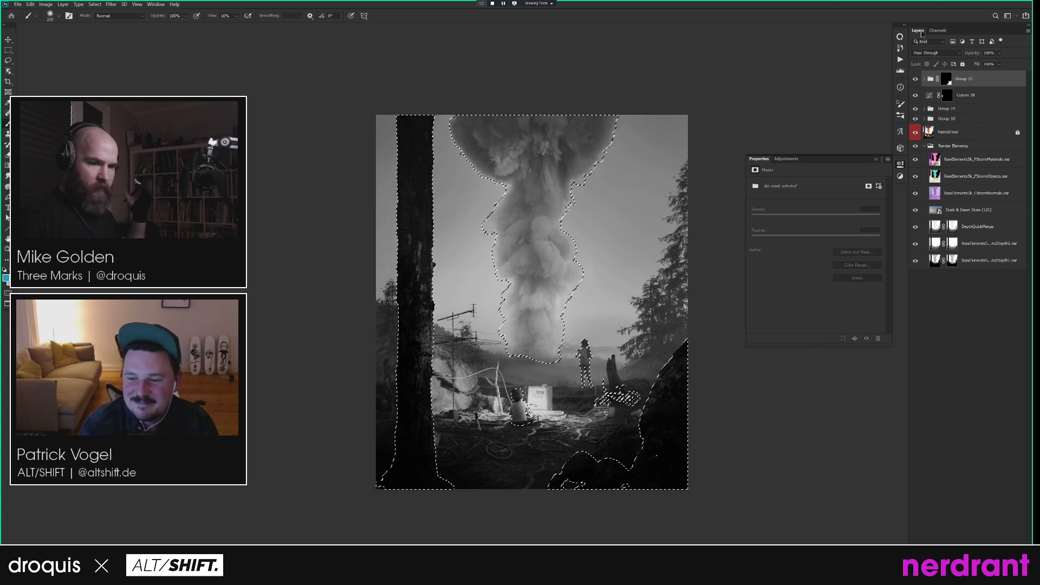
Limit the selection to the explosion's smoke column and add a Curves adjustment layer masked to it.
key(l)
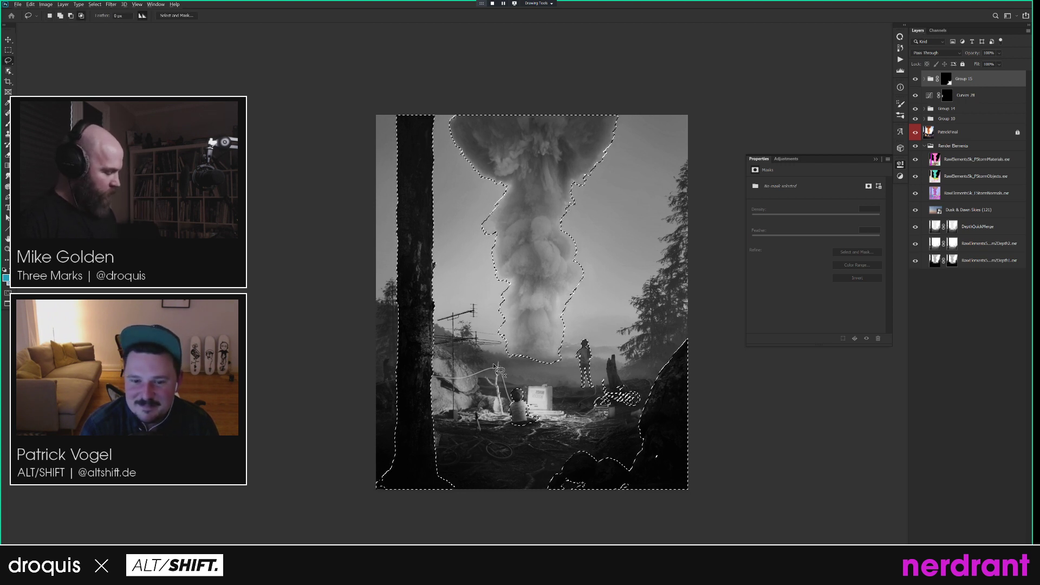
mouse_move(593, 310)
mouse_down()
mouse_move(646, 139)
mouse_move(635, 86)
mouse_move(451, 85)
mouse_move(437, 105)
mouse_move(449, 170)
mouse_up()
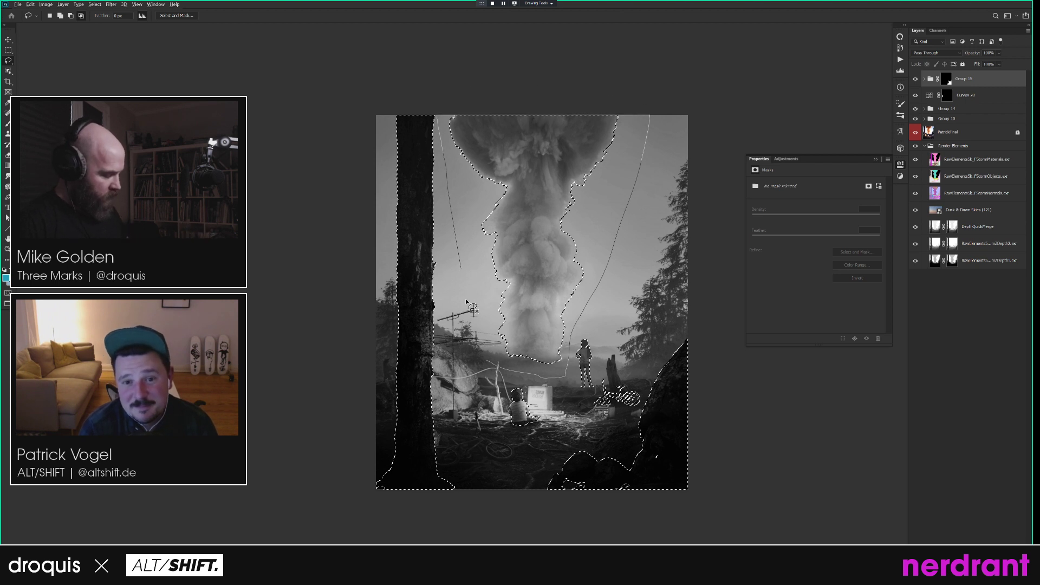
drag(473, 317, 472, 317)
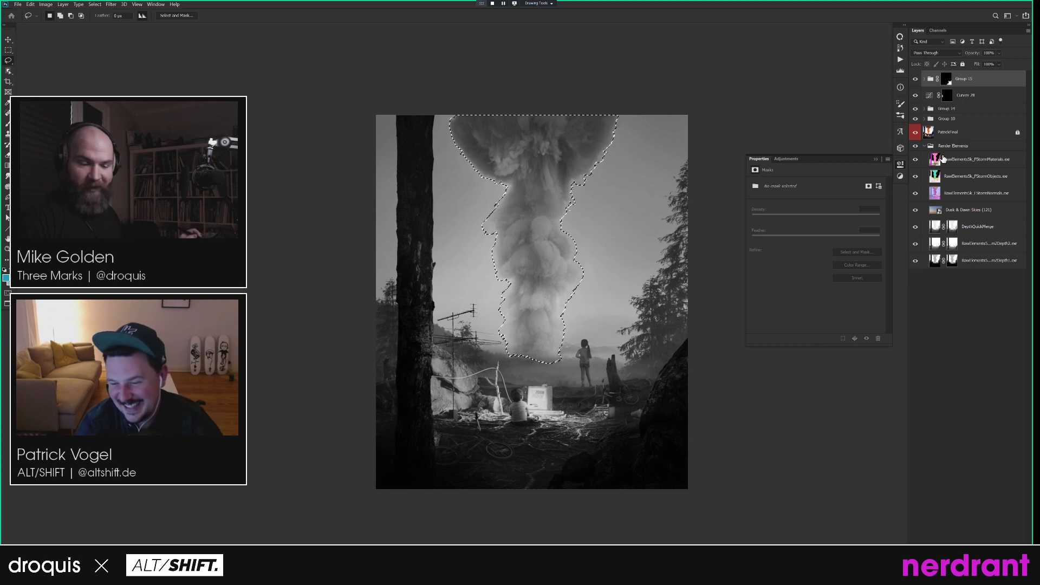
drag(708, 361, 703, 358)
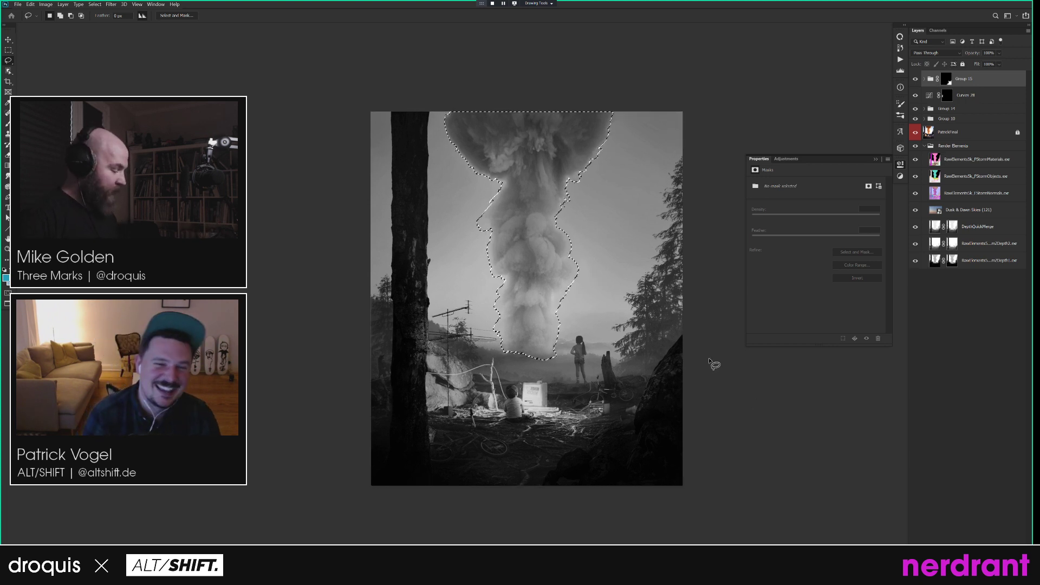
key(ctrl+shift+m)
key(Return)
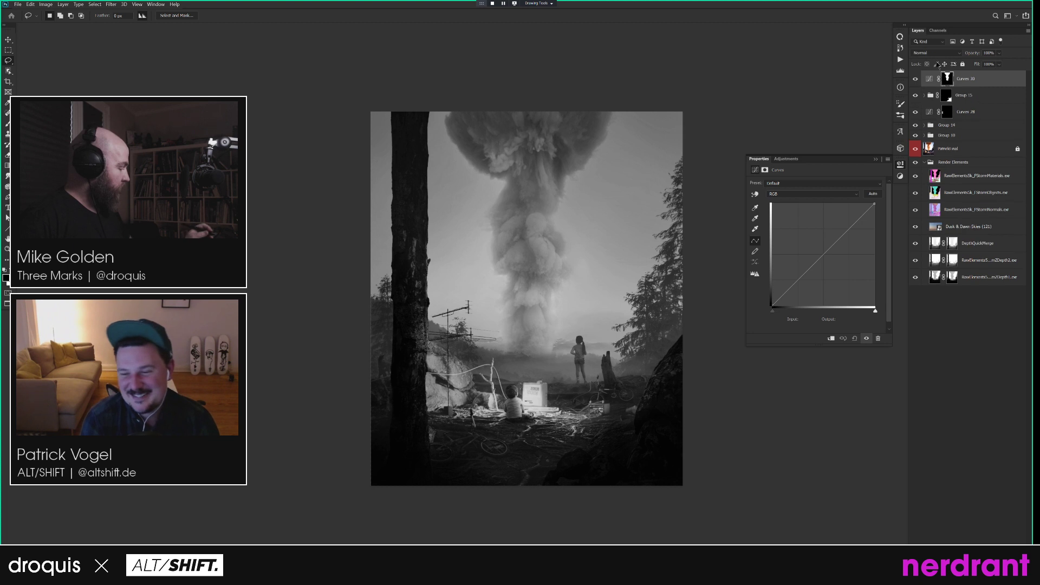
Darken the smoke column with its Curves adjustment, lowering the white point output to 220 and pulling the midtones down.
drag(876, 205, 874, 217)
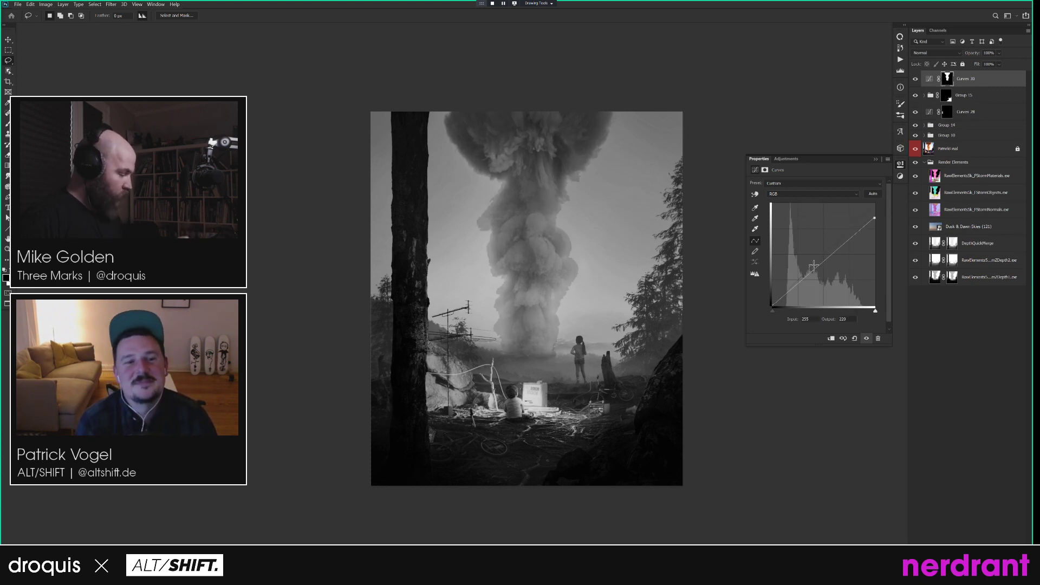
drag(817, 266, 818, 275)
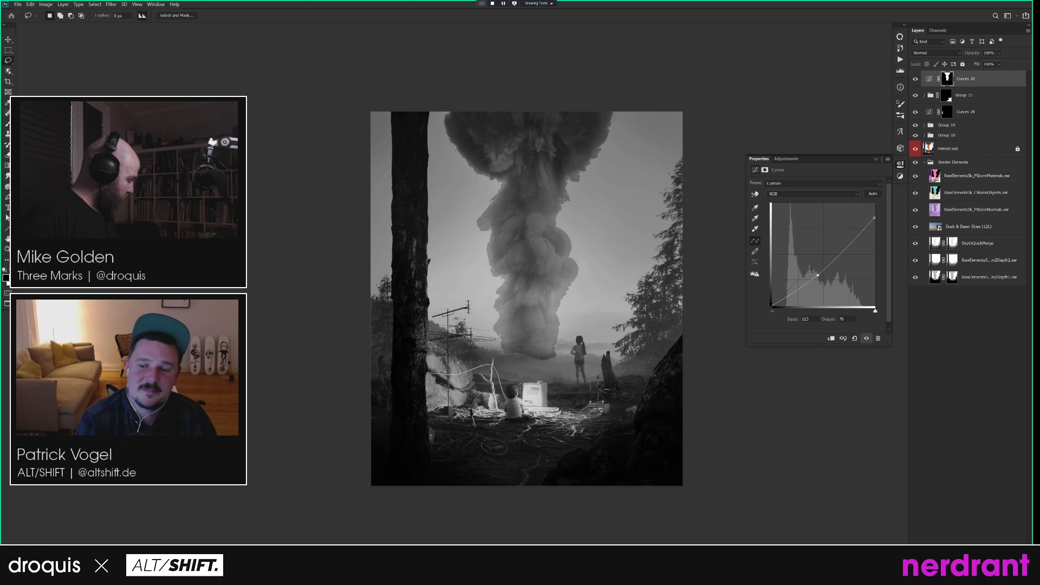
Group the smoke's Curves layer, move its smoke-shaped mask onto the group, and give the Curves layer a black mask.
key(ctrl+g)
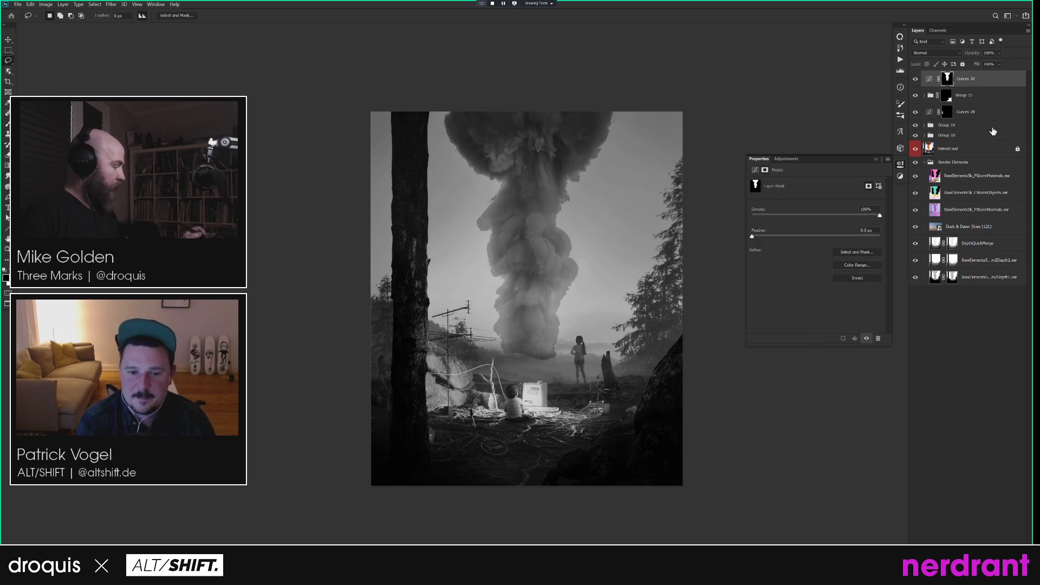
drag(953, 88, 947, 76)
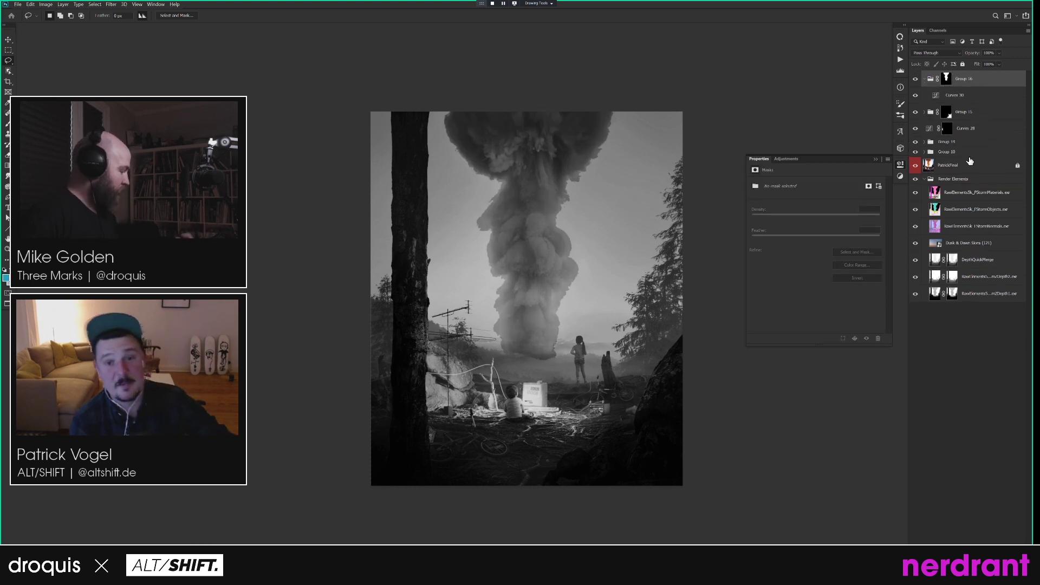
click(971, 96)
alt+click(959, 562)
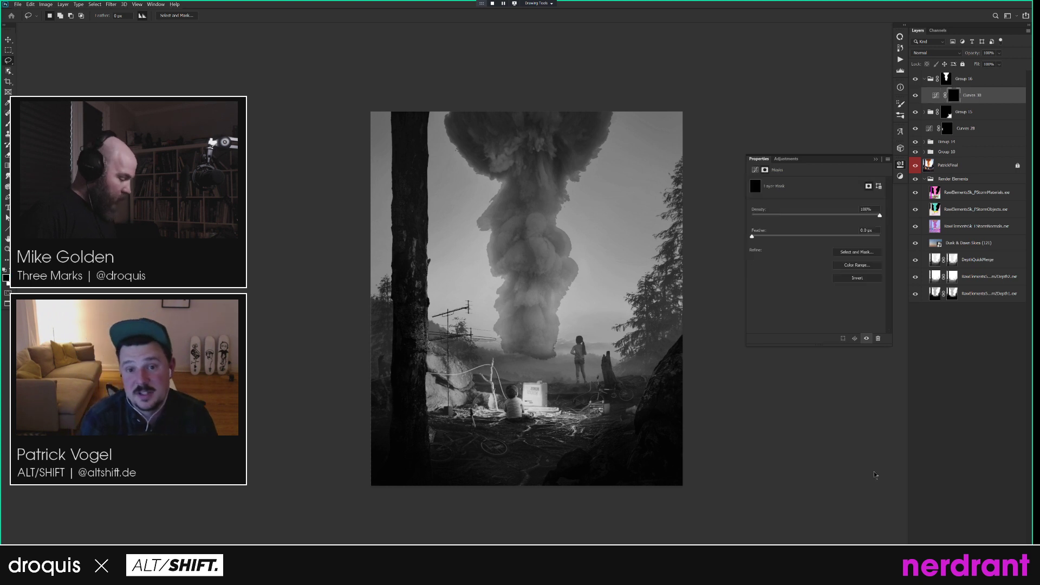
Paint the Curves mask with a soft white low-flow brush along the smoke column, comparing with the group hidden, and collapse the group.
key(b)
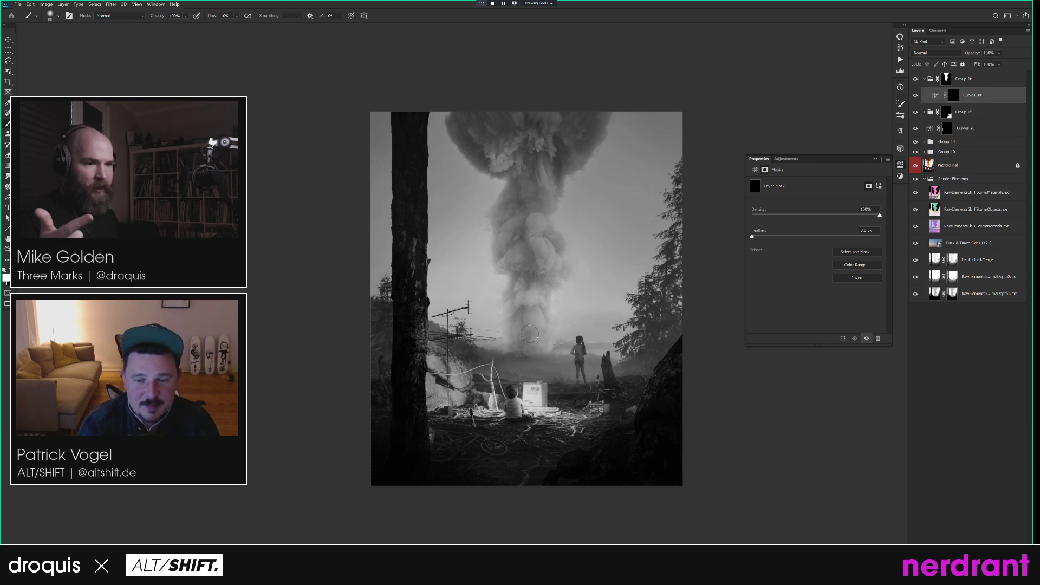
key(bracketleft)
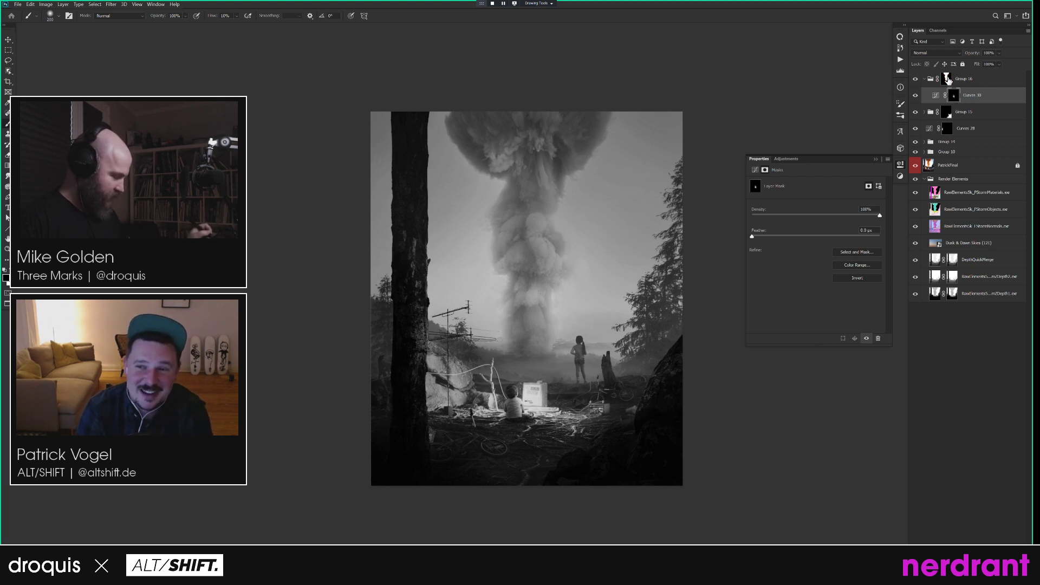
click(915, 79)
click(916, 79)
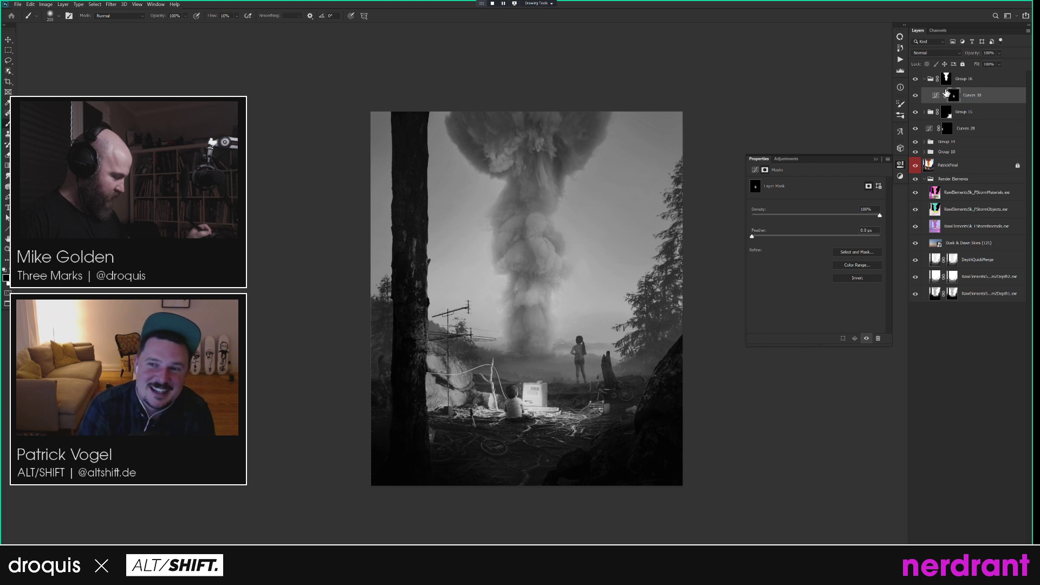
key(bracketright)
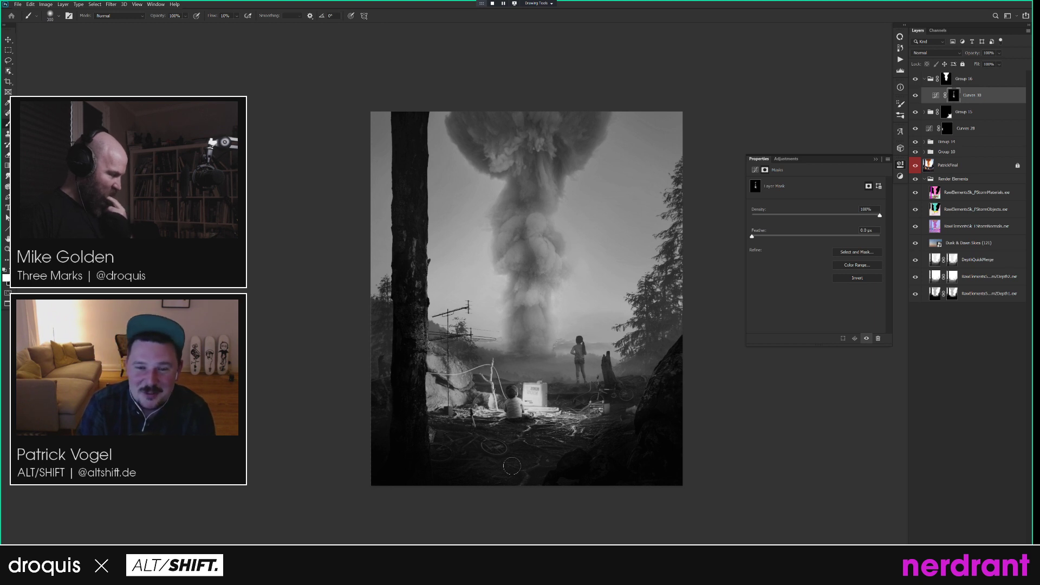
click(924, 78)
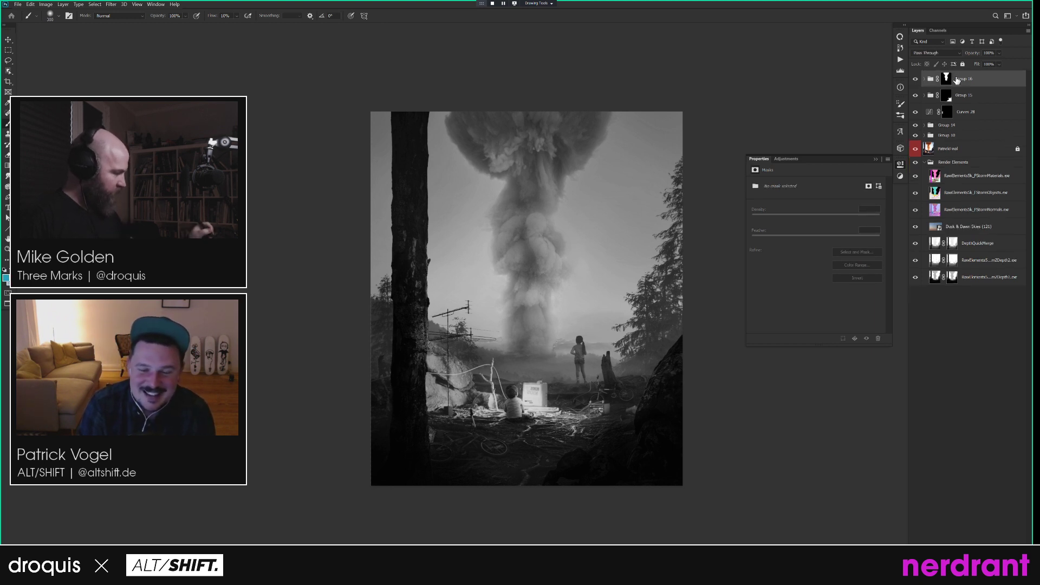
key(ctrl+shift+m)
key(Return)
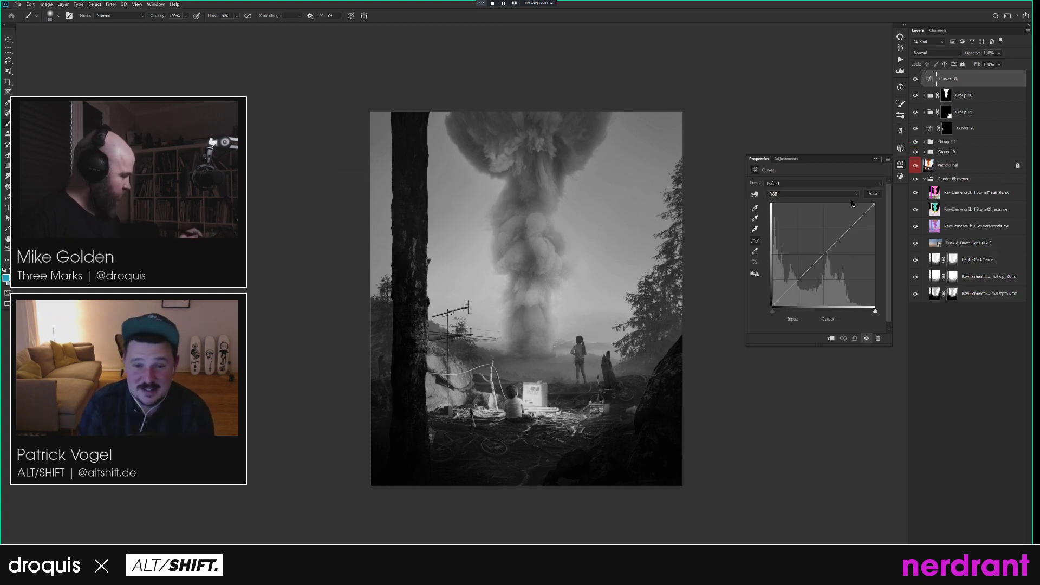
key(ctrl+z)
Load the Green copy channel as a selection, limit it to the trees on the image's right side, and show the composite.
click(938, 31)
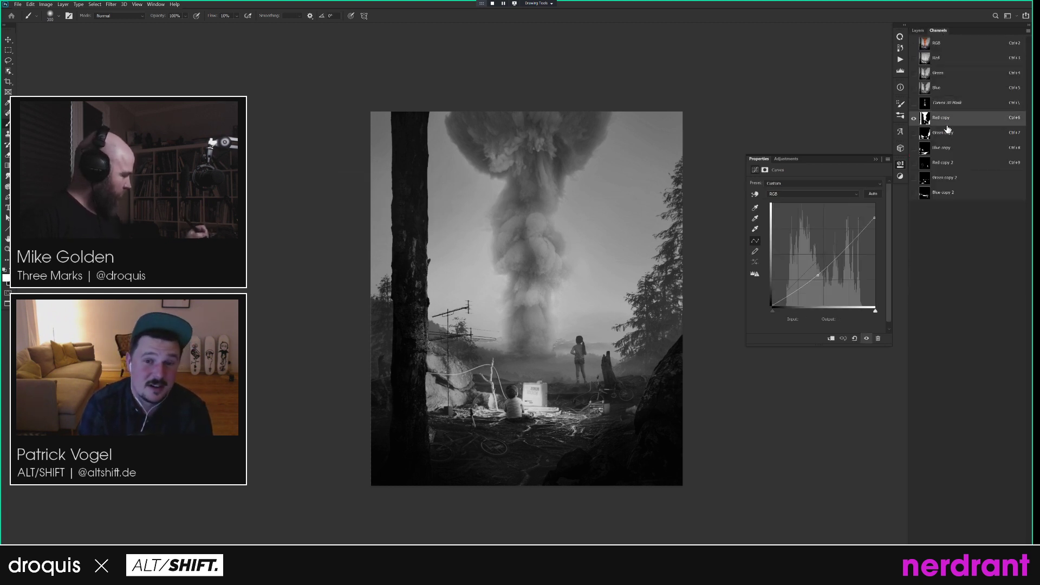
click(943, 117)
click(949, 136)
ctrl+click(926, 135)
key(l)
mouse_move(615, 382)
mouse_down()
mouse_move(694, 366)
mouse_move(731, 181)
mouse_move(629, 168)
mouse_move(595, 340)
mouse_move(614, 380)
mouse_up()
click(945, 43)
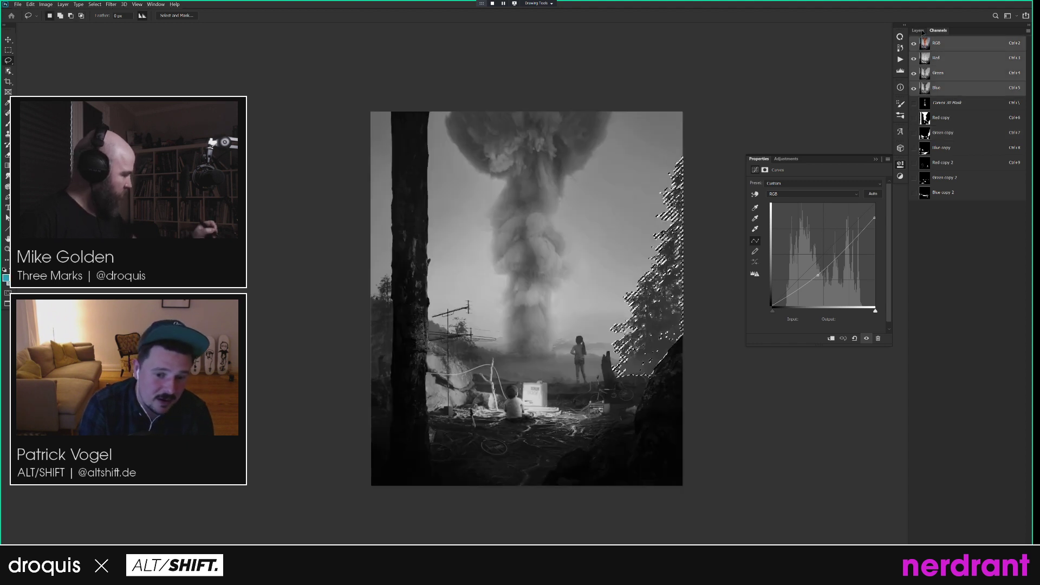
Add a Curves adjustment layer above the smoke group, masked to the right-hand trees, and lower its white point output to 217.
click(918, 31)
click(981, 82)
key(ctrl+m)
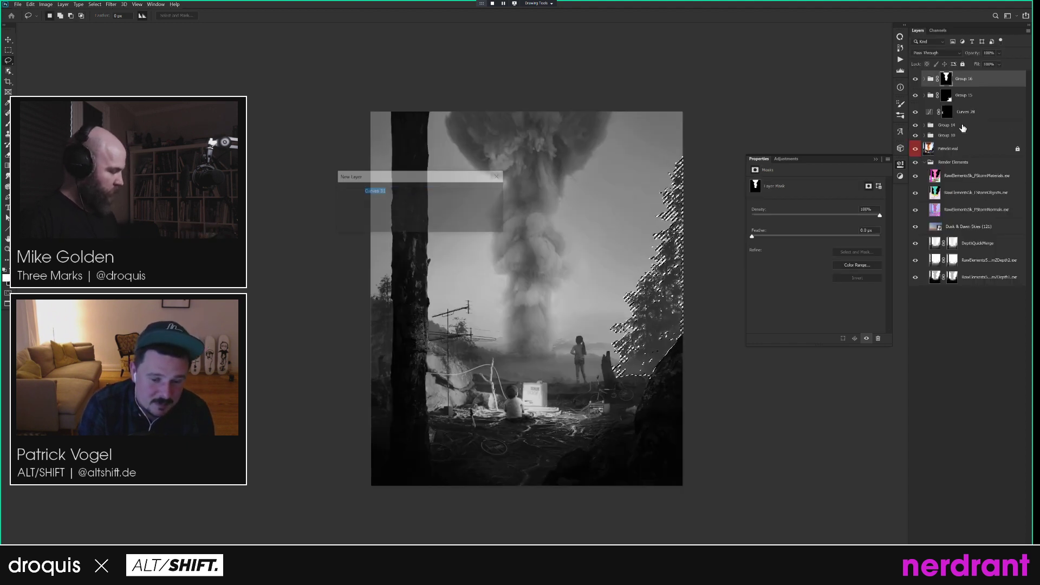
key(Return)
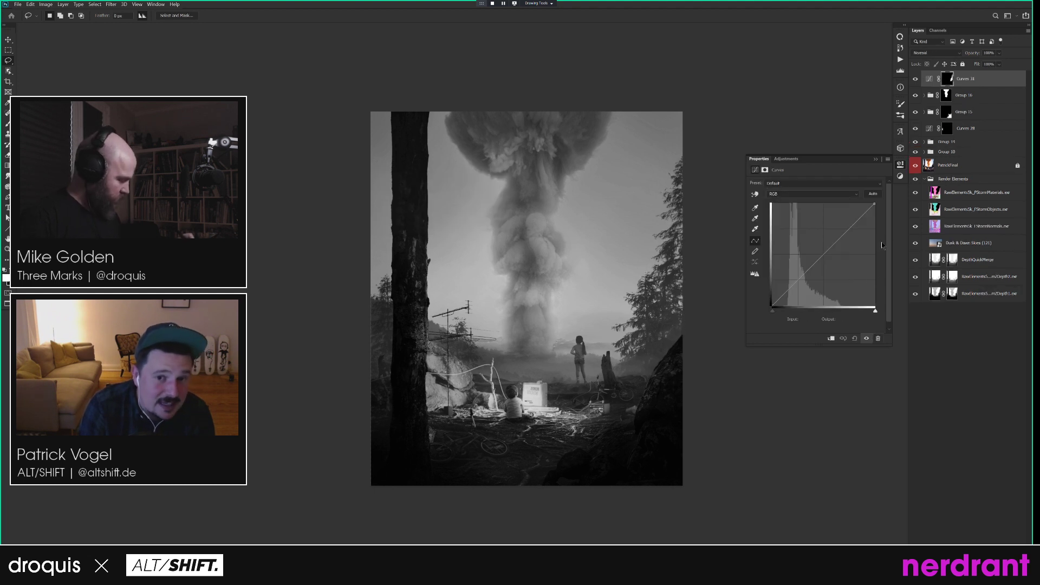
drag(875, 205, 878, 219)
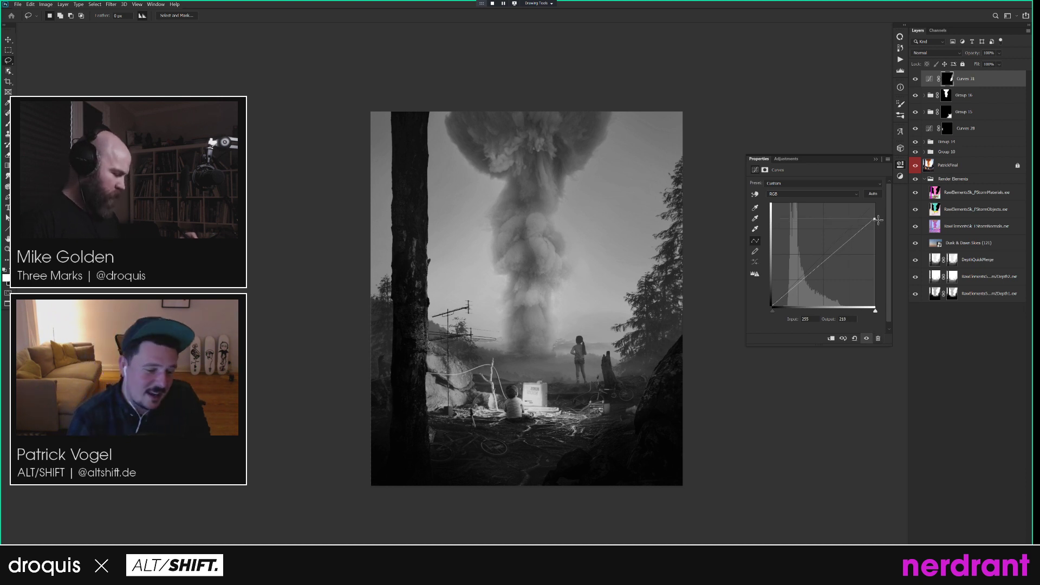
drag(878, 220, 884, 221)
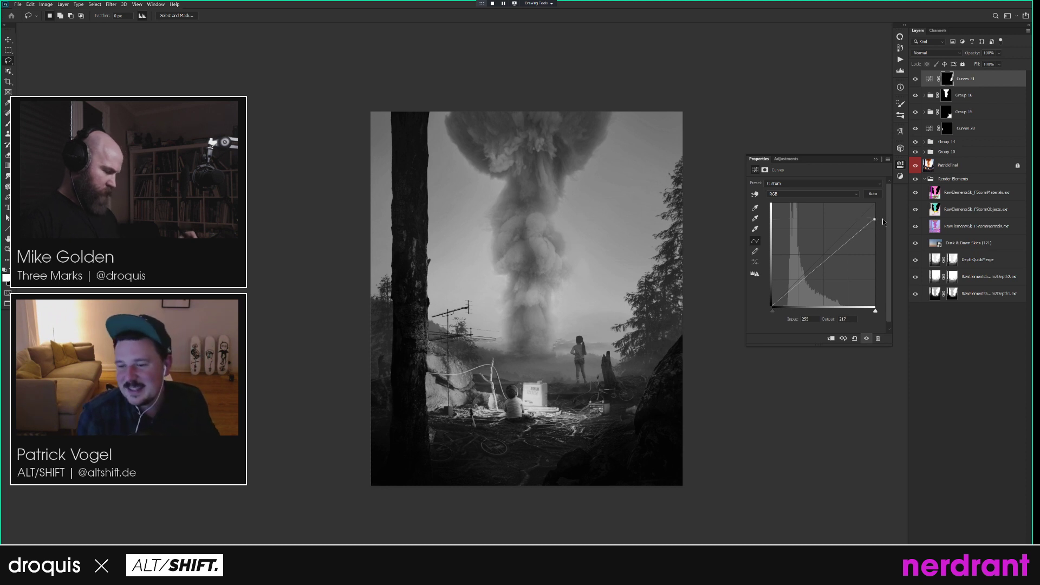
click(930, 81)
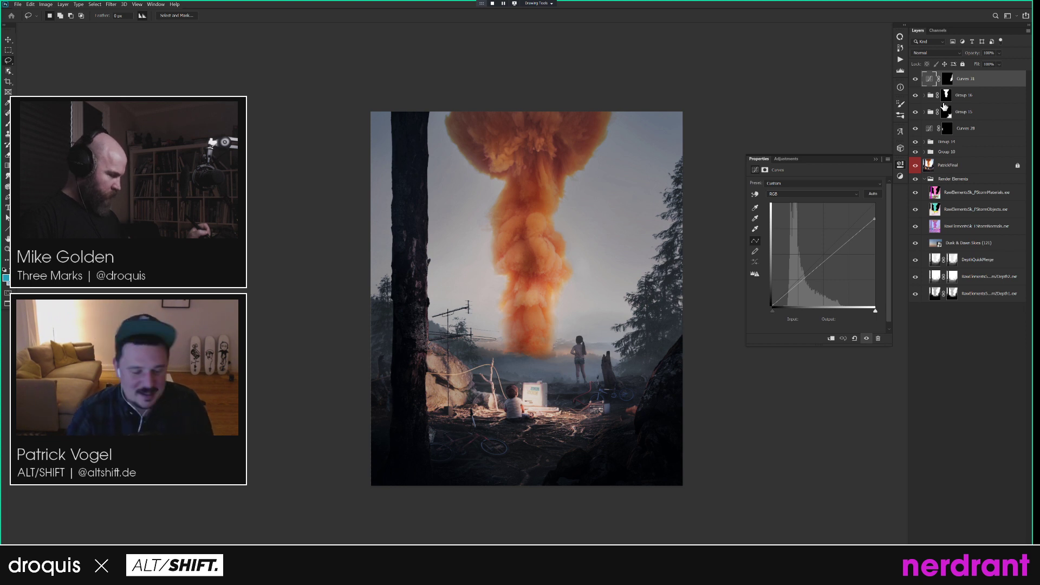
Compare the original render layer on its own with the full graded composite, at full view and enlarged.
alt+click(916, 166)
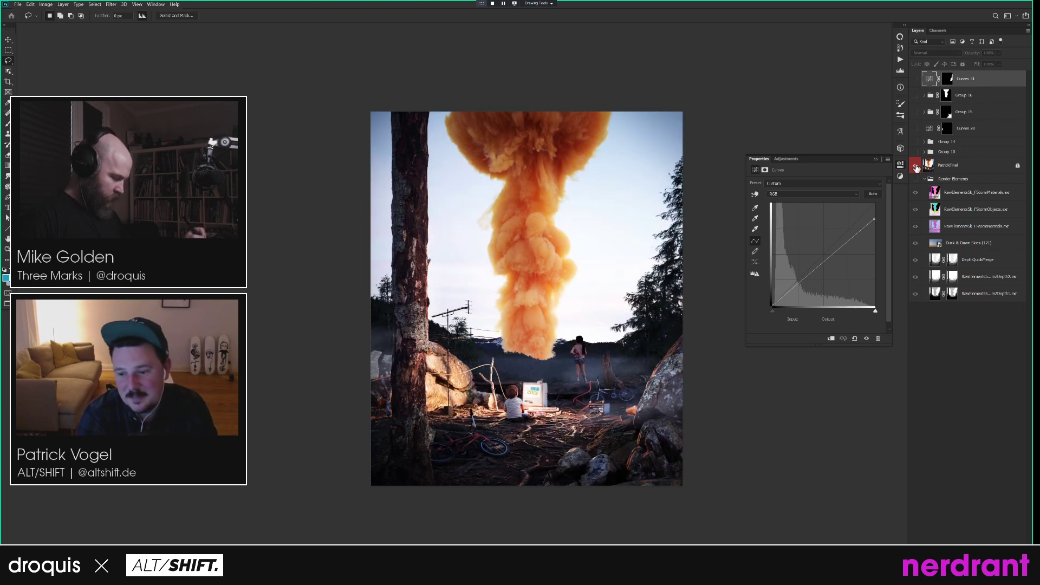
alt+click(915, 165)
alt+click(915, 166)
alt+click(916, 166)
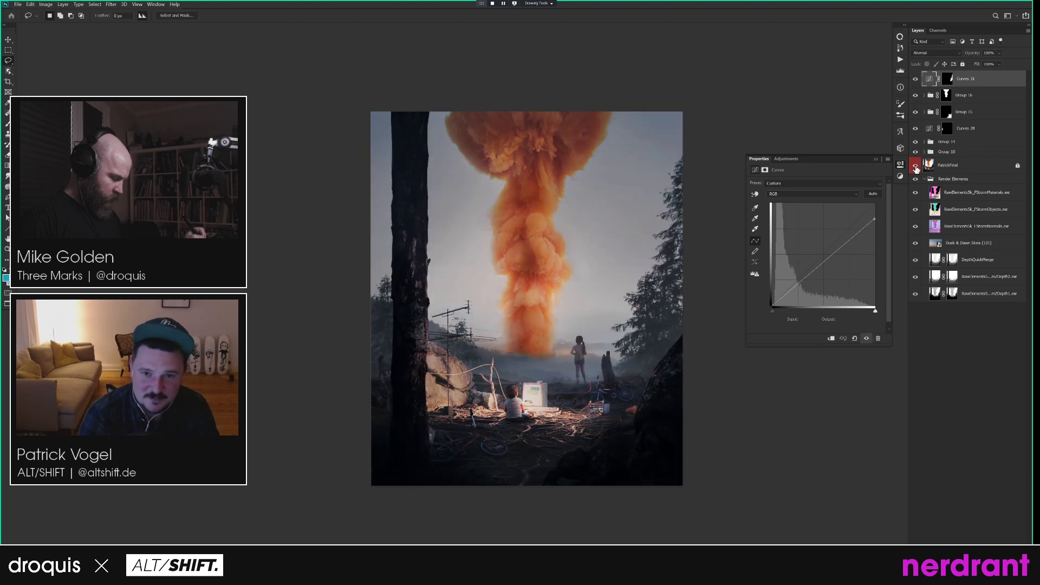
alt+click(916, 166)
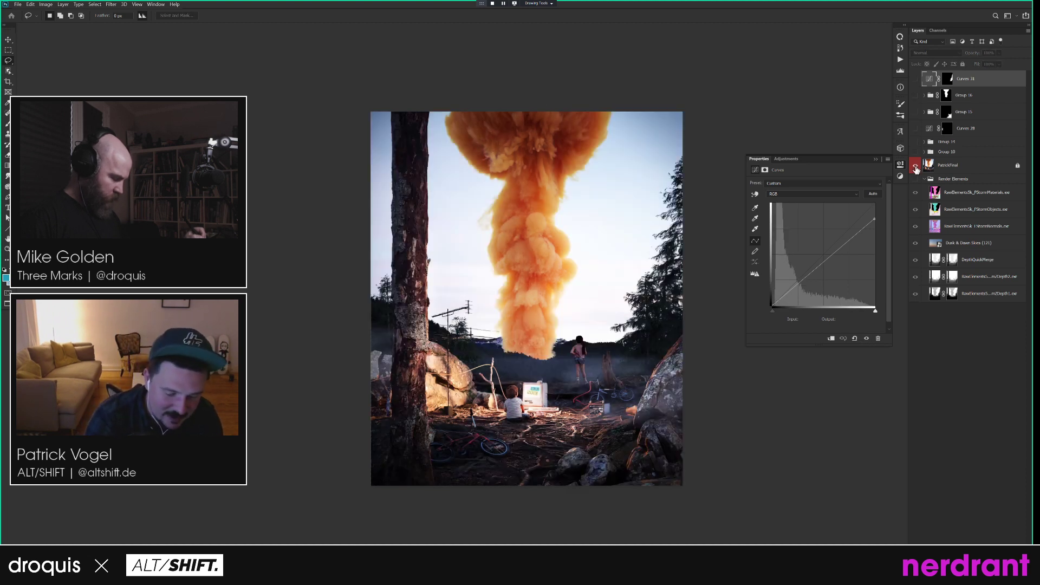
alt+click(915, 166)
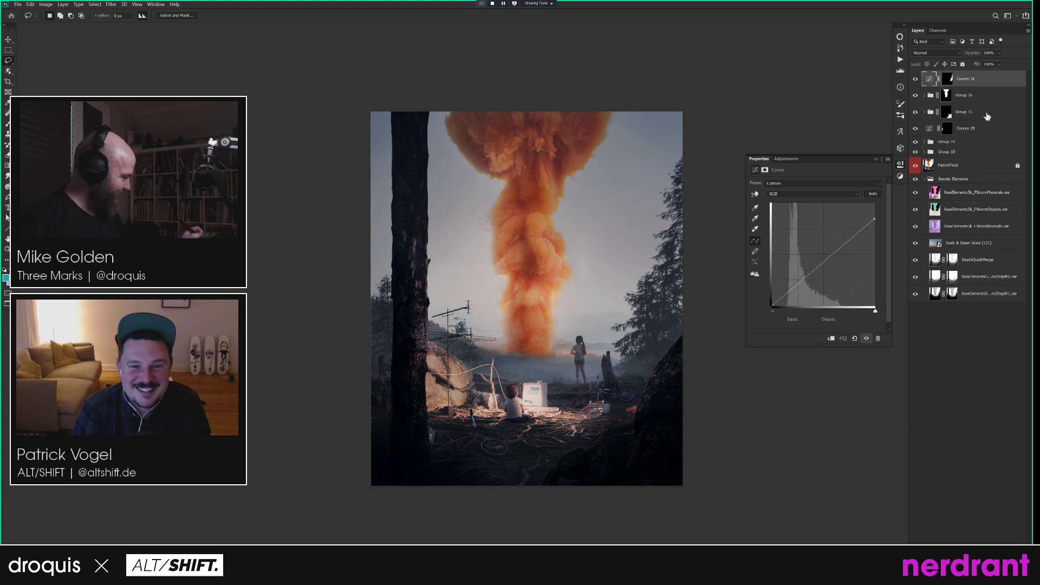
alt+click(916, 165)
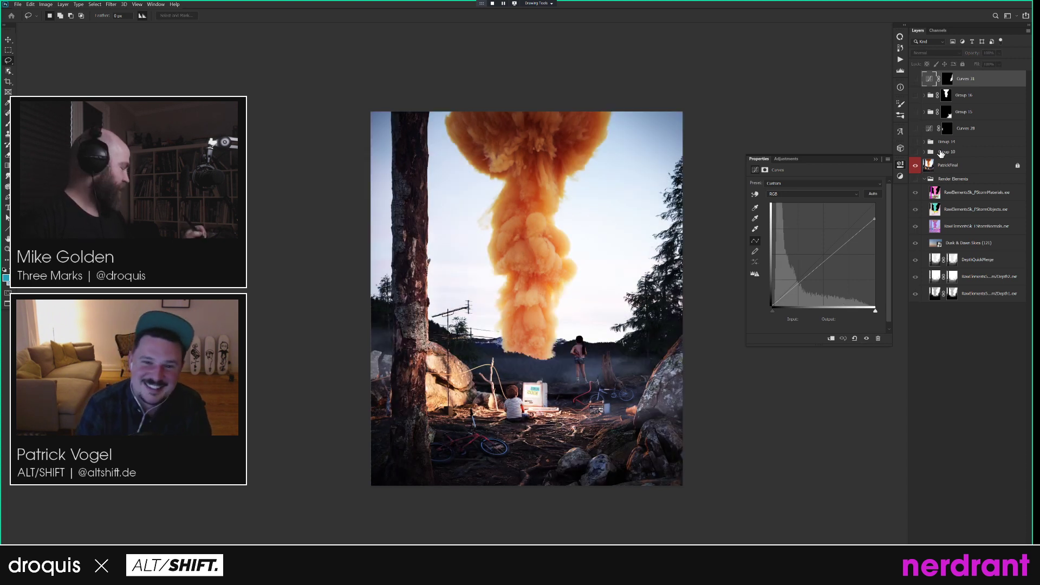
alt+click(916, 165)
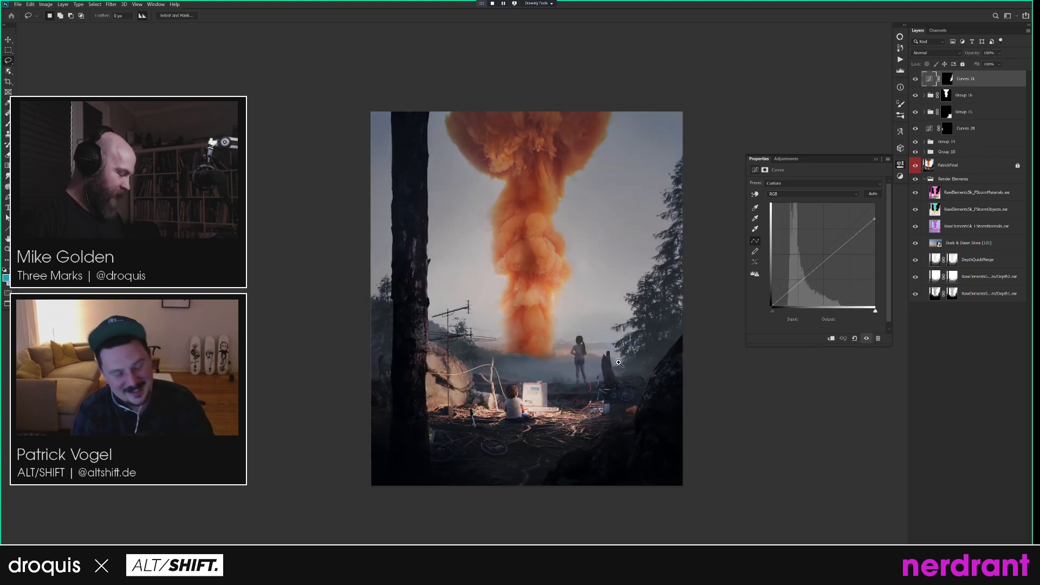
scroll(623, 361, up, 2)
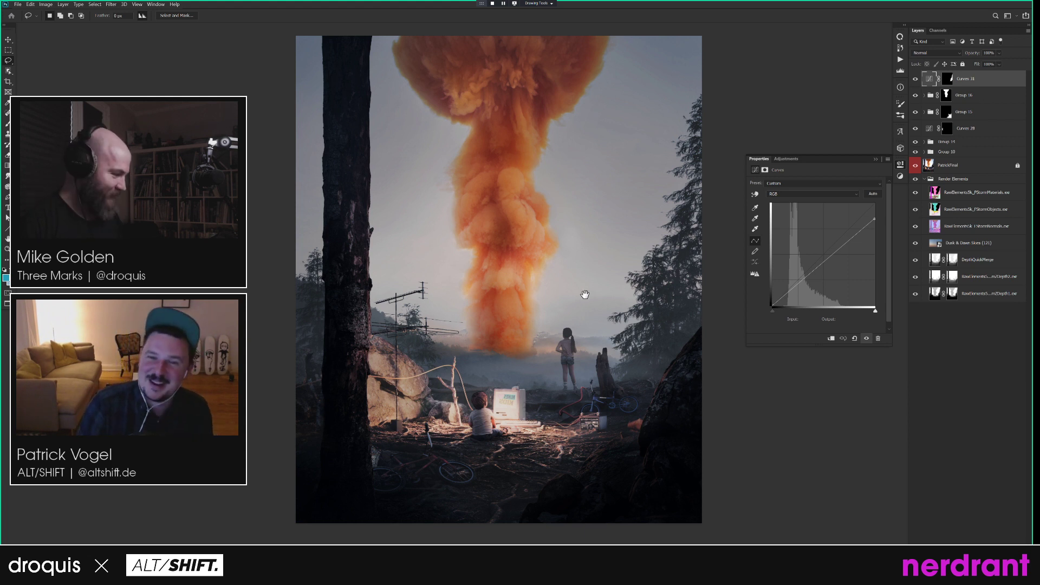
drag(583, 291, 585, 298)
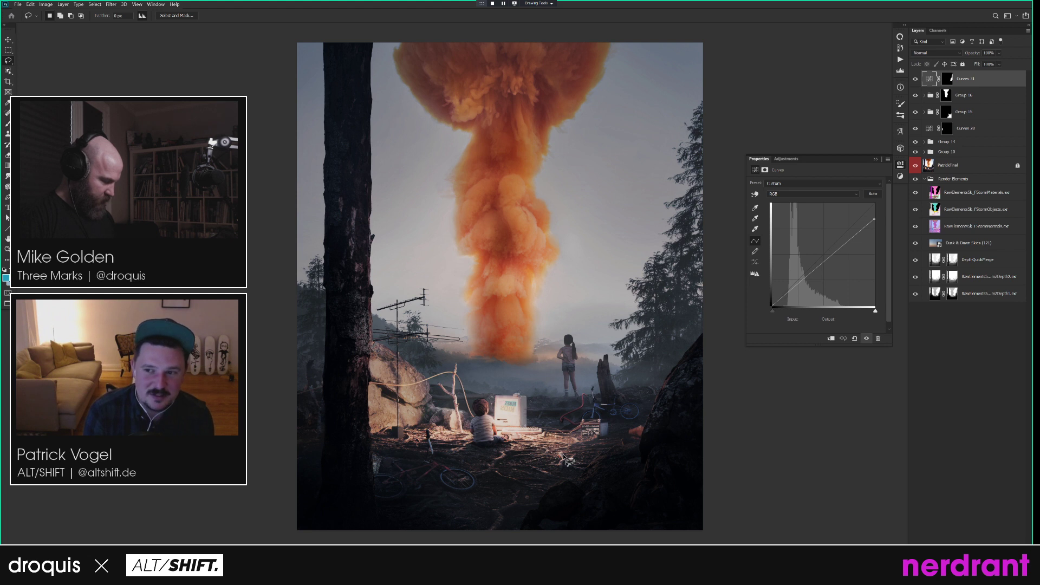
click(915, 166)
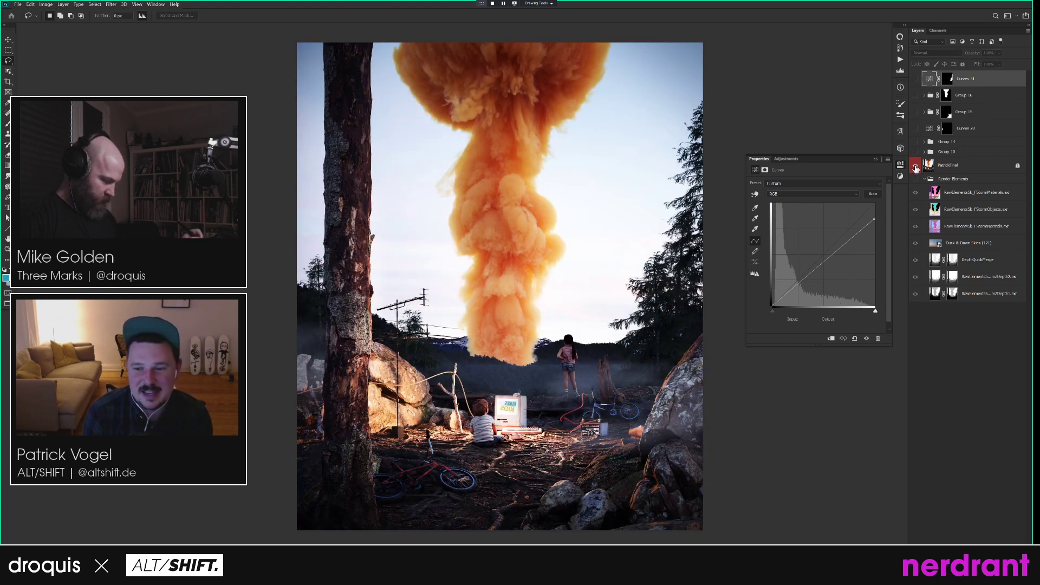
click(916, 167)
alt+click(915, 167)
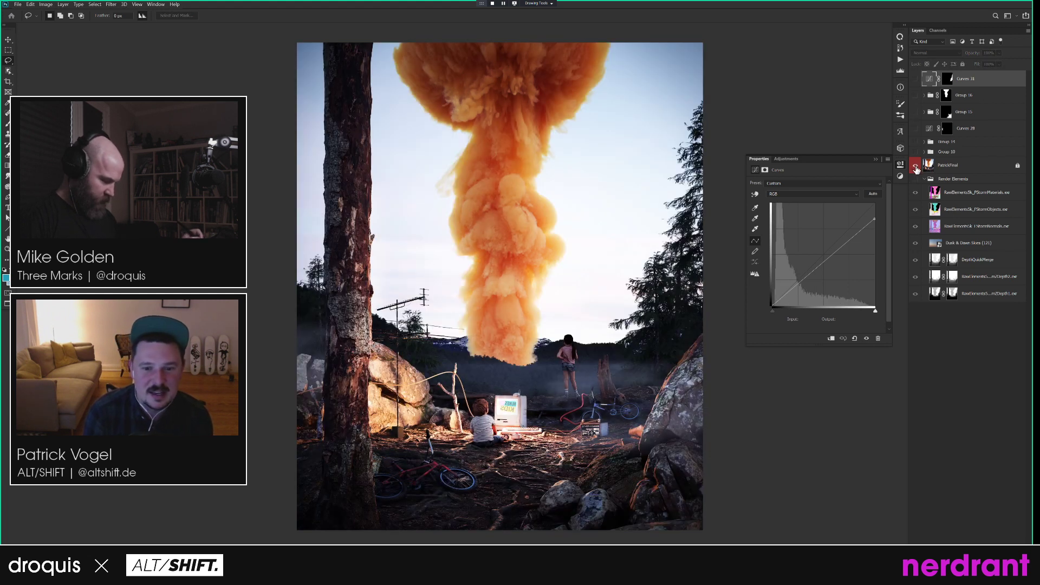
Examine the Red copy, Green copy, Blue copy and Red copy 2 channel masks, clear the selection, and return to the composite's layers.
click(938, 30)
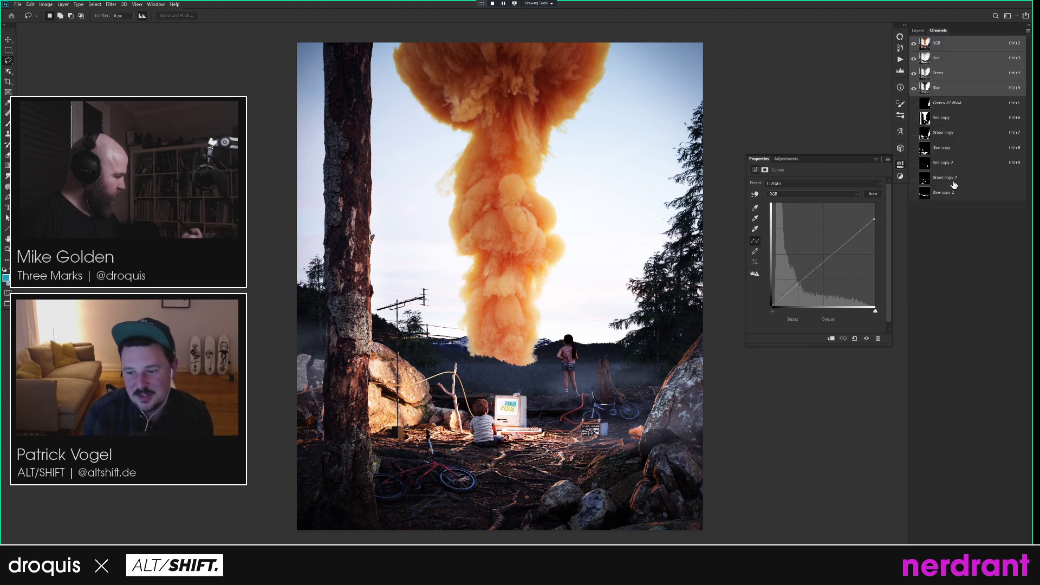
click(936, 121)
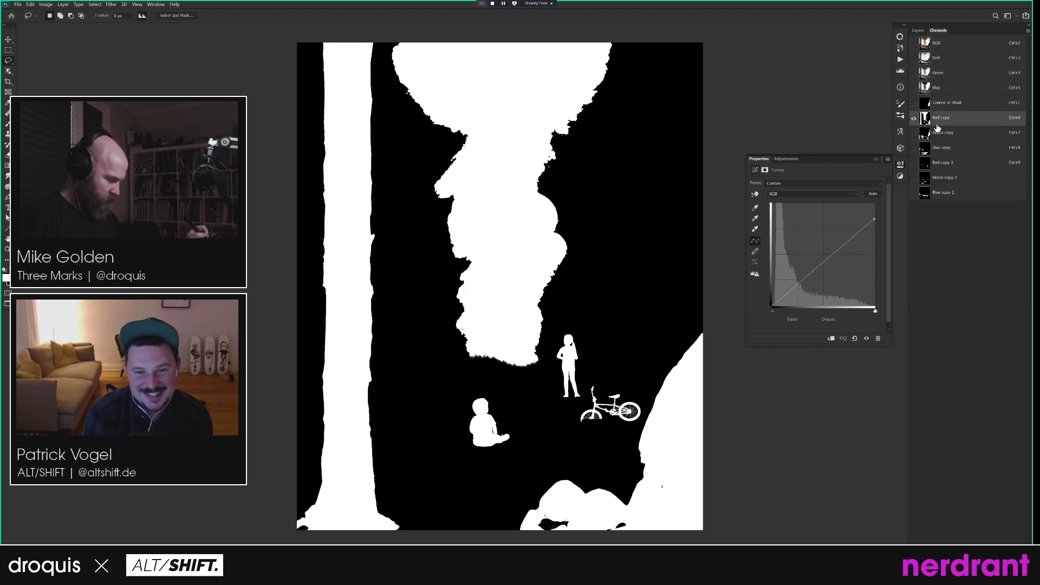
ctrl+click(926, 120)
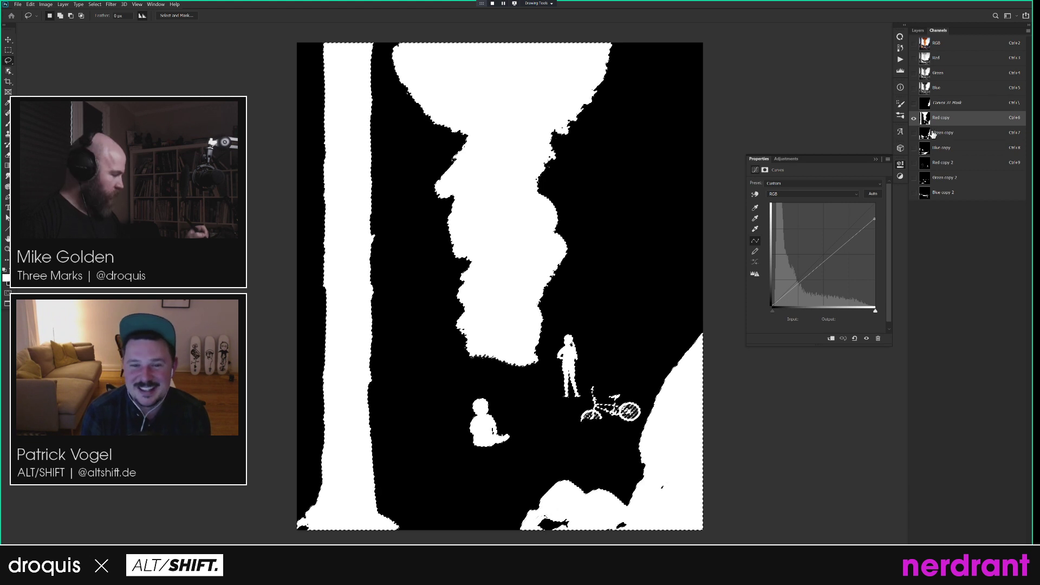
click(930, 134)
click(933, 149)
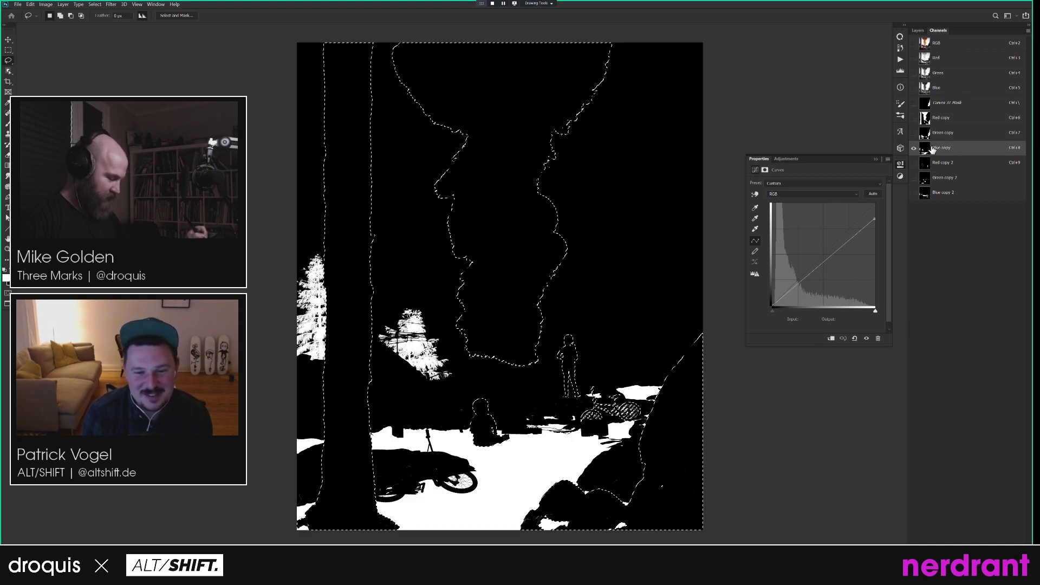
click(934, 163)
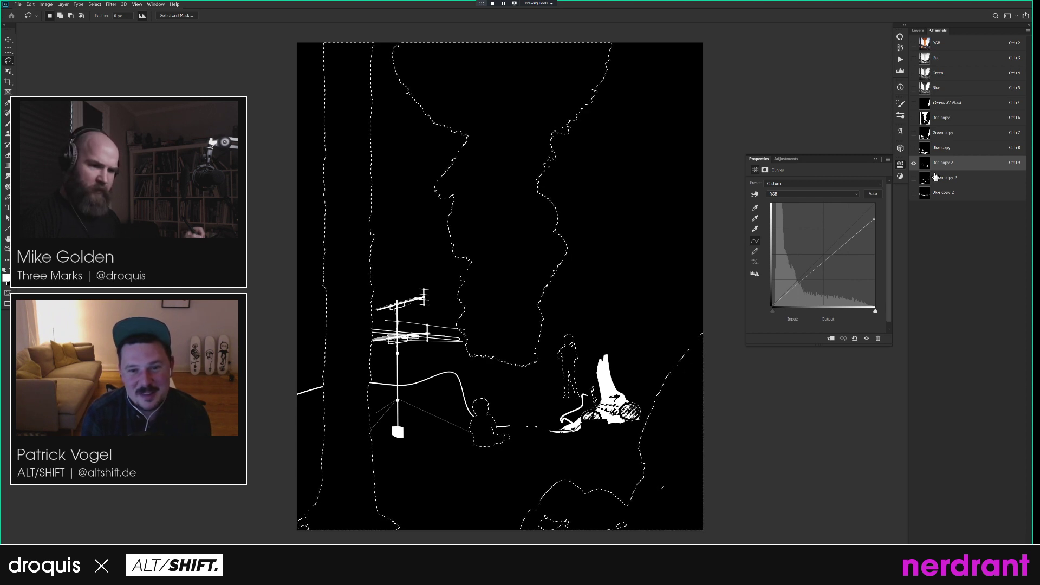
key(ctrl+d)
key(v)
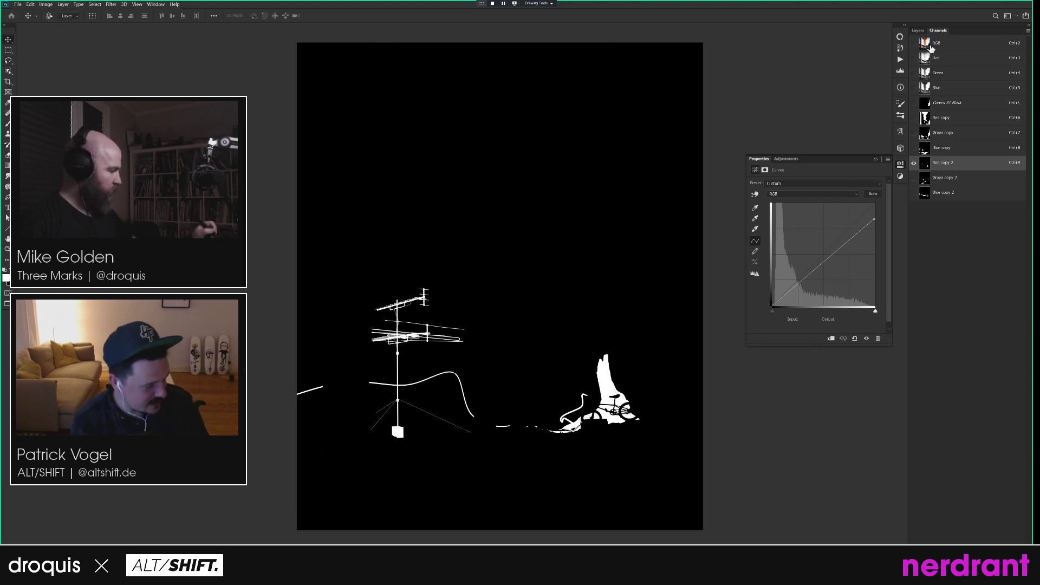
click(929, 44)
click(920, 31)
key(l)
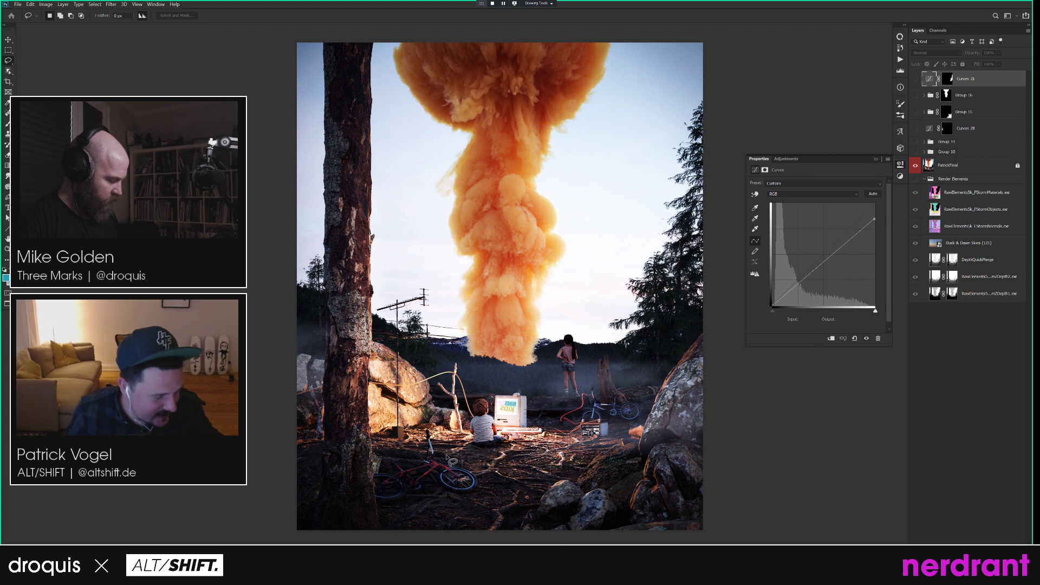
Copy the lassoed area around the boy and computer from the PatrickFinal render and paste it above the topmost Curves layer of the composite.
mouse_move(561, 394)
mouse_down()
mouse_move(460, 379)
mouse_move(558, 391)
mouse_up()
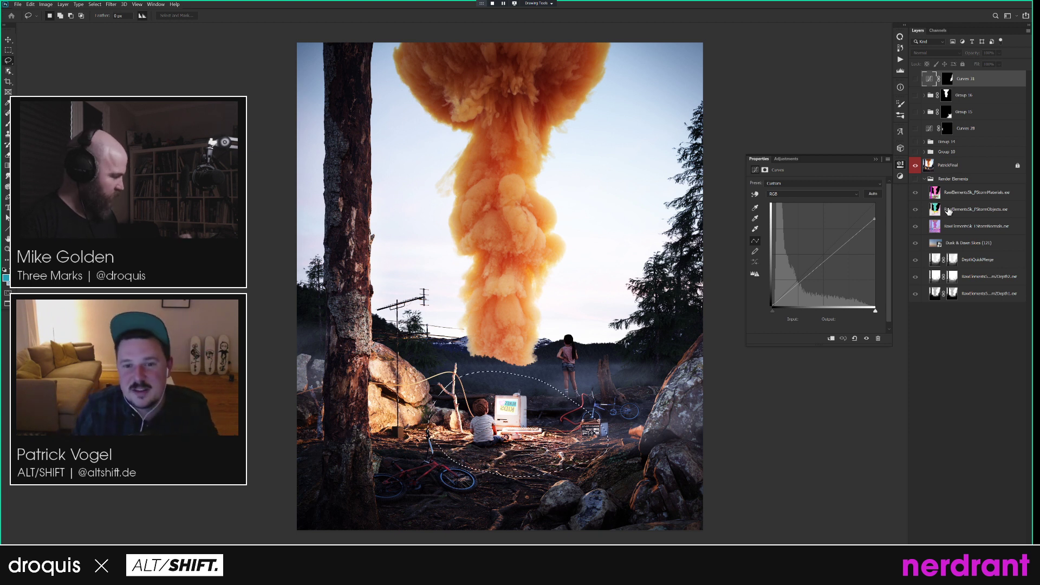
click(964, 166)
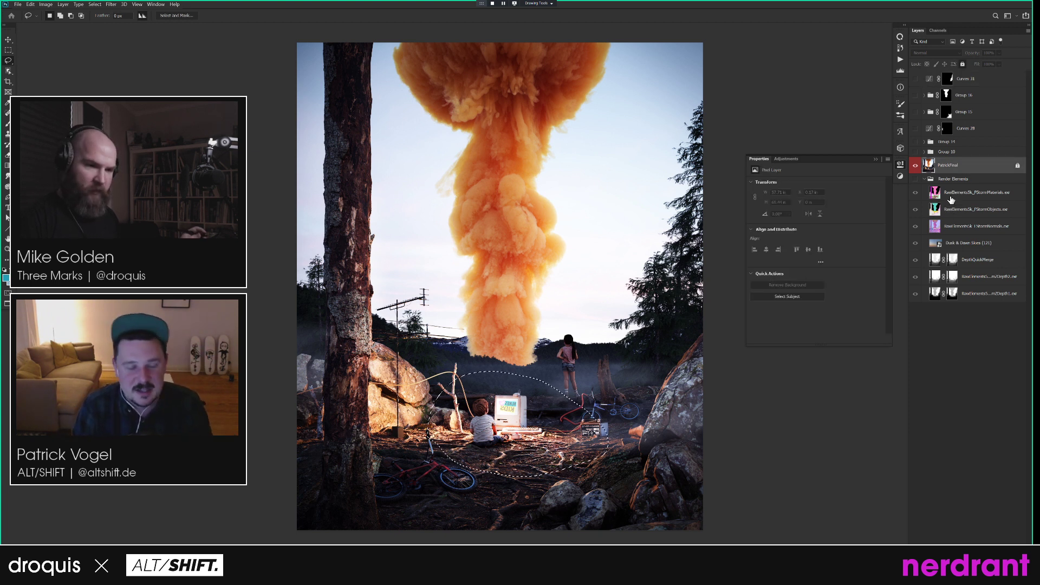
alt+click(916, 166)
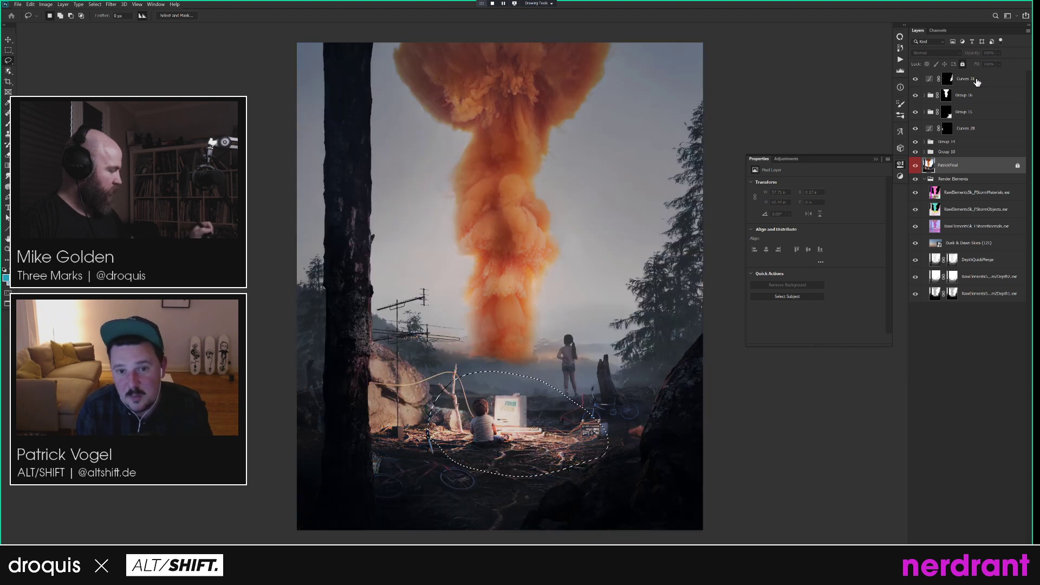
key(ctrl+v)
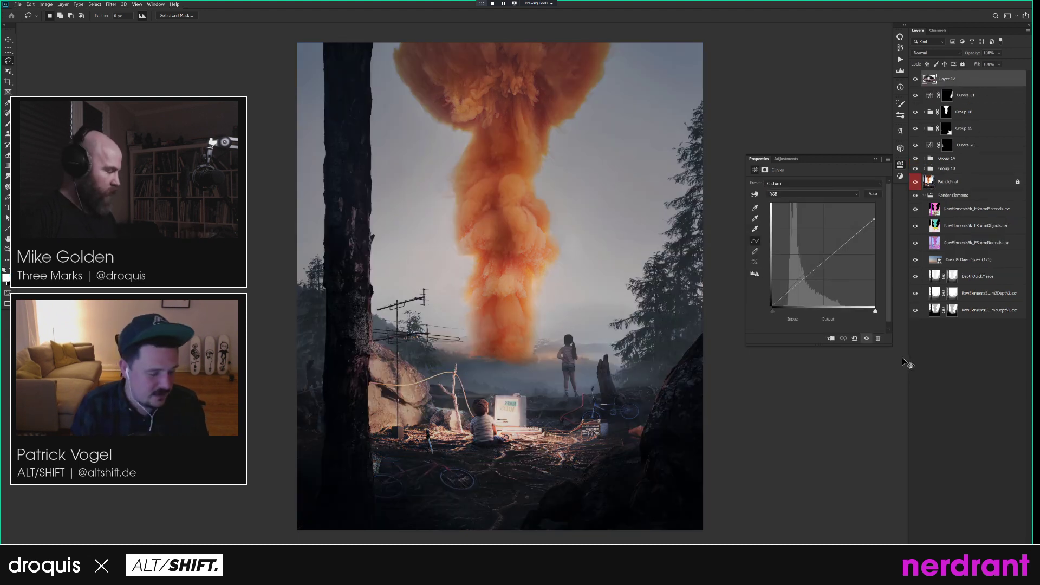
key(v)
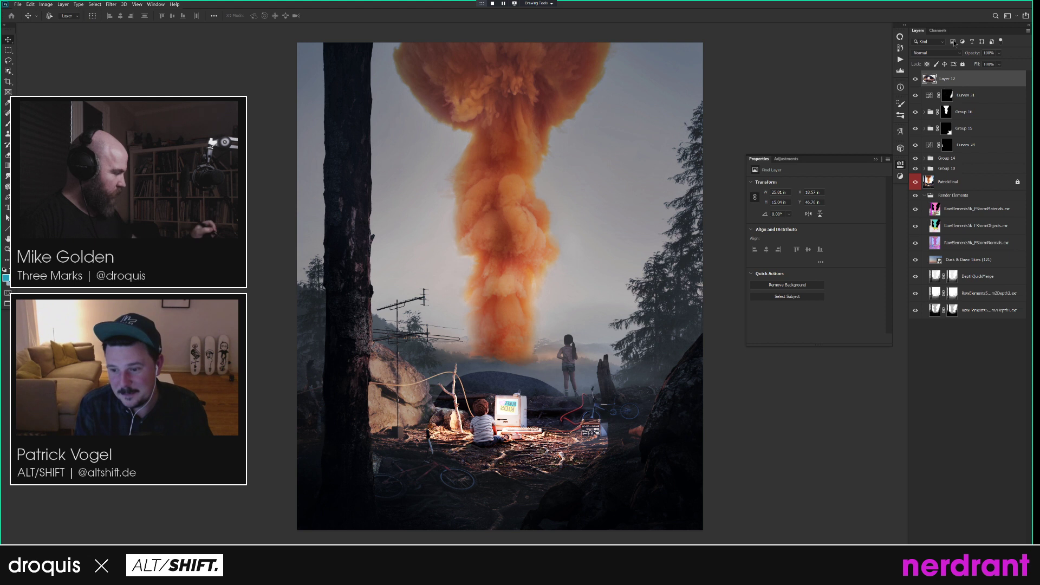
Load the Red copy and Green copy 2 channels as a combined selection, limited to the boy and computer, and return to the composite's layers.
click(938, 31)
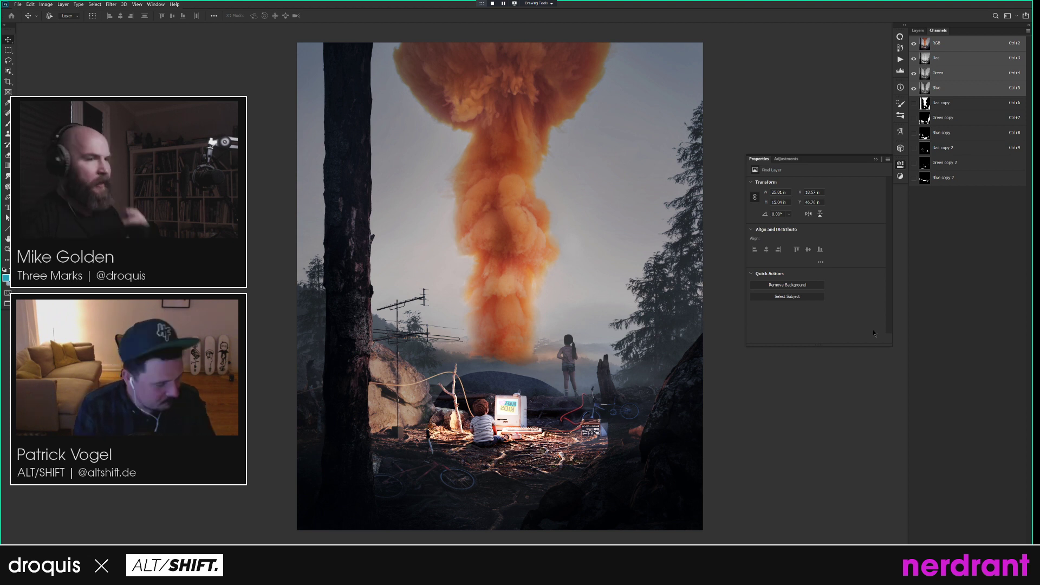
click(940, 105)
ctrl+click(938, 108)
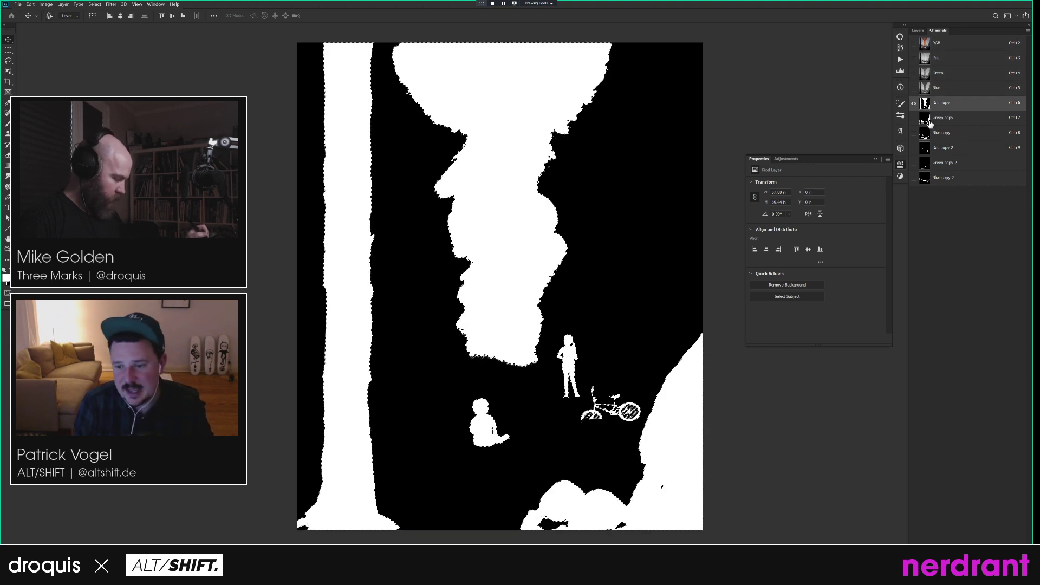
click(934, 136)
click(932, 147)
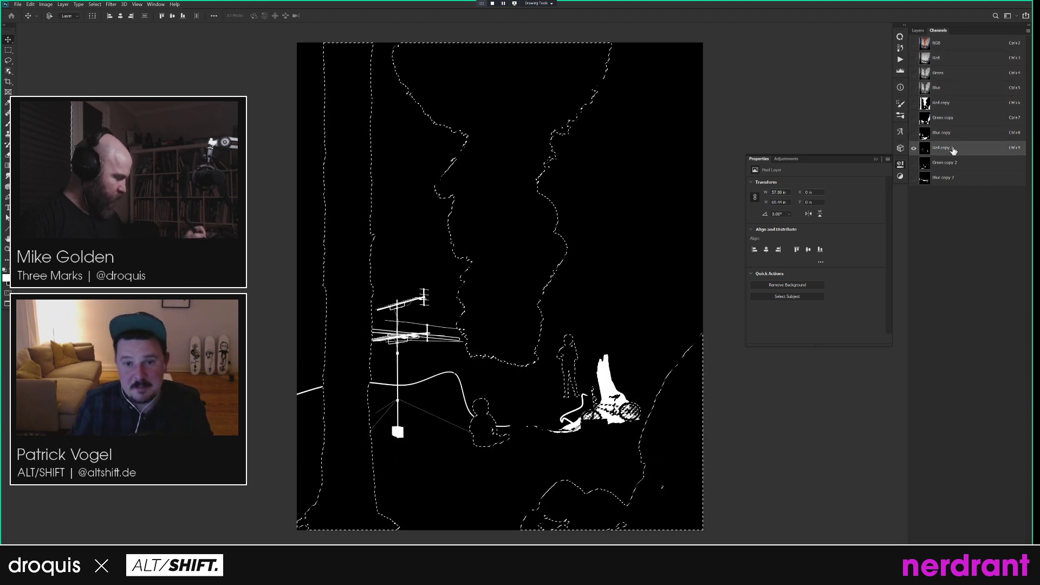
click(930, 164)
key(l)
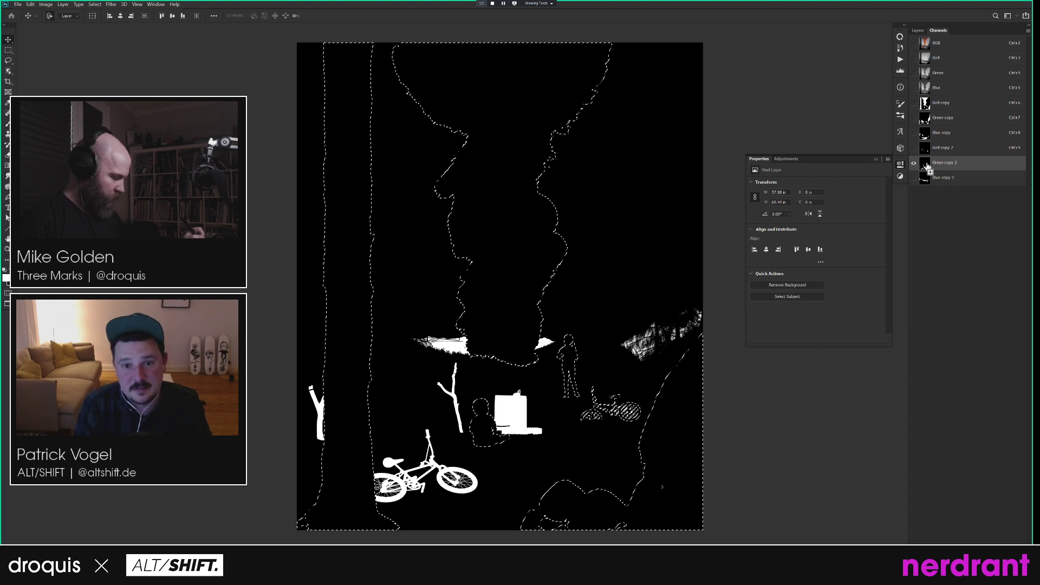
mouse_move(535, 460)
mouse_down()
mouse_move(555, 433)
mouse_move(547, 400)
mouse_move(526, 380)
mouse_move(494, 383)
mouse_move(467, 407)
mouse_move(466, 452)
mouse_move(526, 463)
mouse_up()
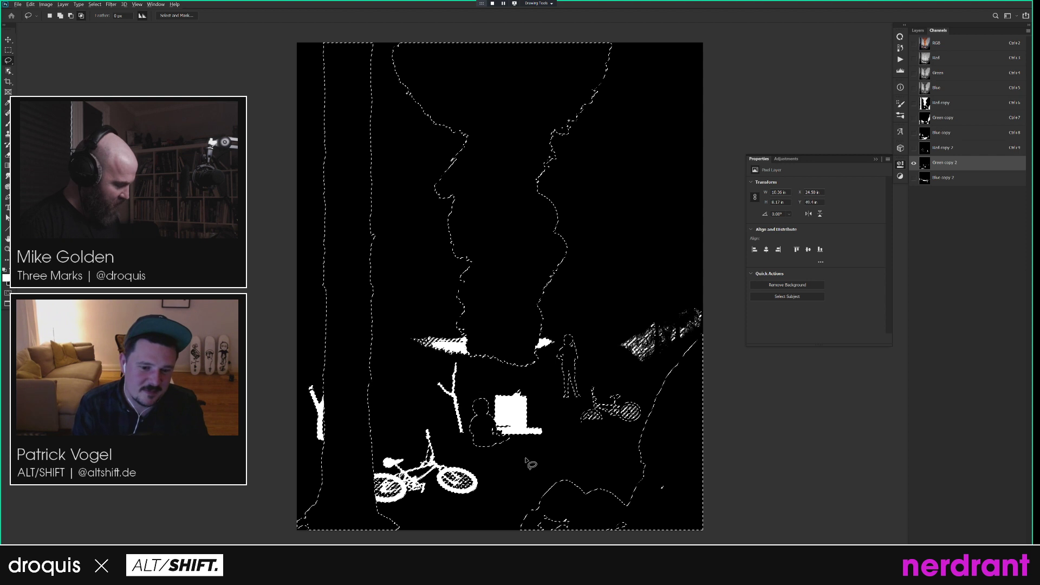
click(937, 43)
click(917, 31)
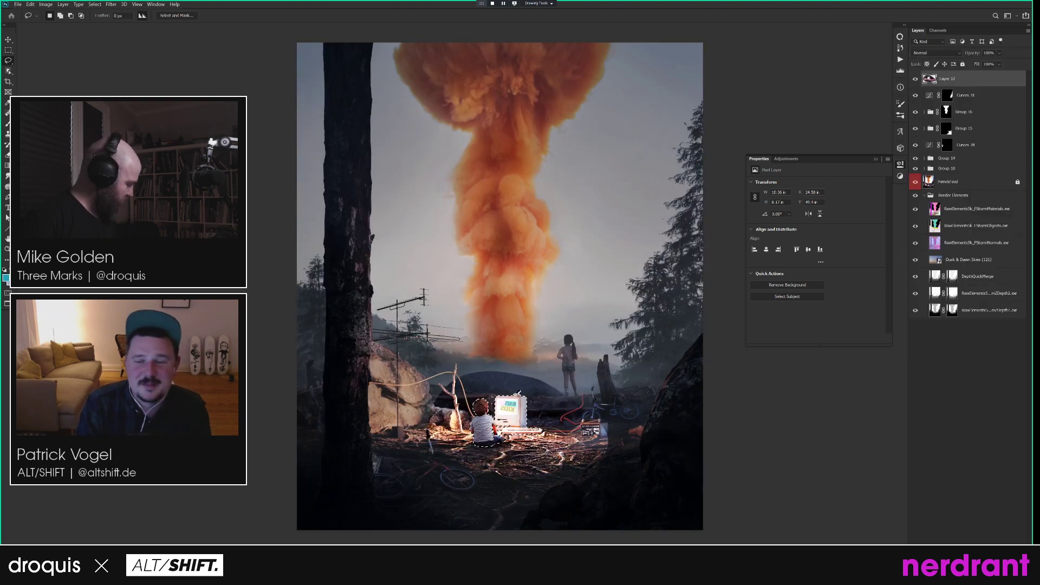
Mask the pasted render layer so that only the boy and computer show.
alt+click(972, 552)
key(ctrl+i)
key(b)
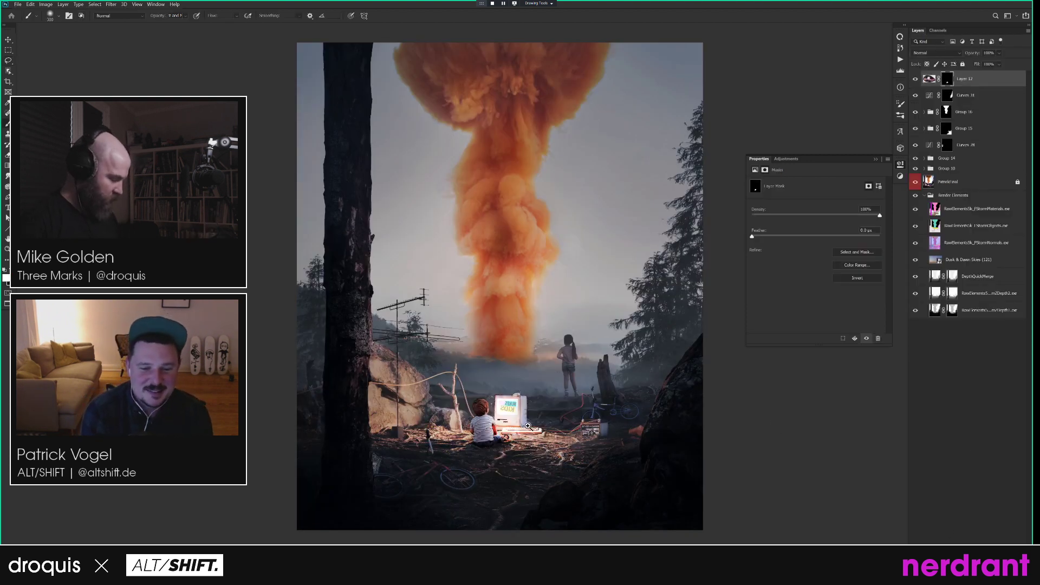
Add a Hue/Saturation adjustment clipped to the boy and computer layer and set its Master saturation to -41.
scroll(521, 430, up, 2)
key(v)
key(ctrl+u)
click(422, 202)
click(489, 191)
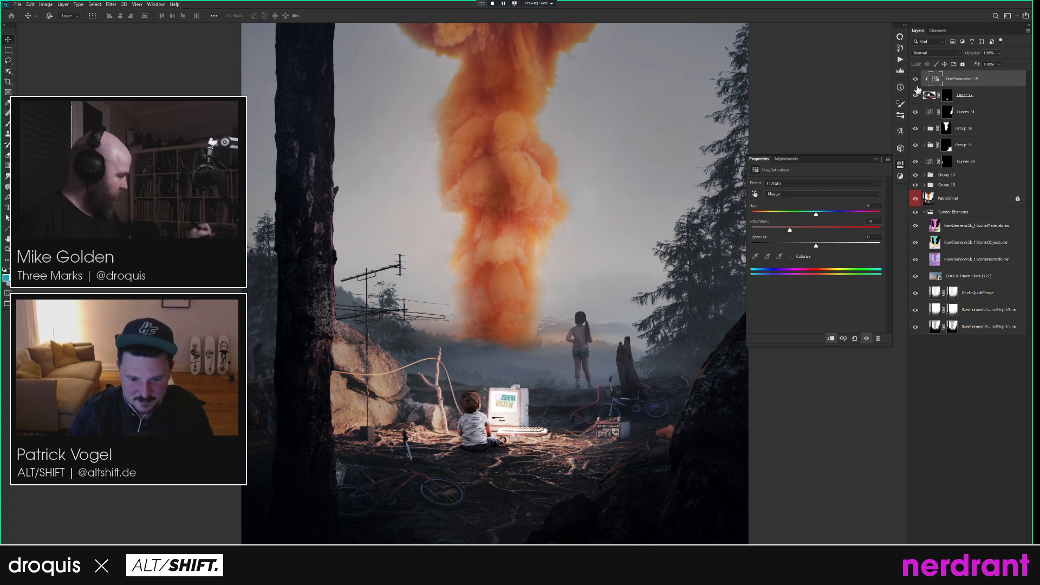
Compare the composite with and without the boy and computer layer up close, and reduce the clipped adjustment's saturation slightly further.
drag(491, 416, 507, 412)
drag(590, 469, 534, 379)
drag(595, 347, 585, 376)
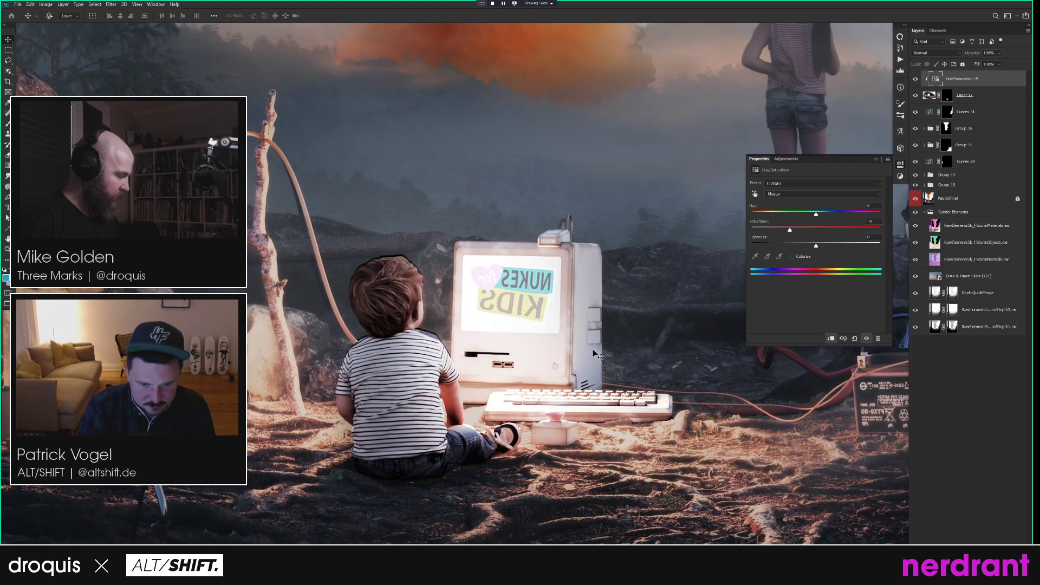
click(915, 96)
click(915, 95)
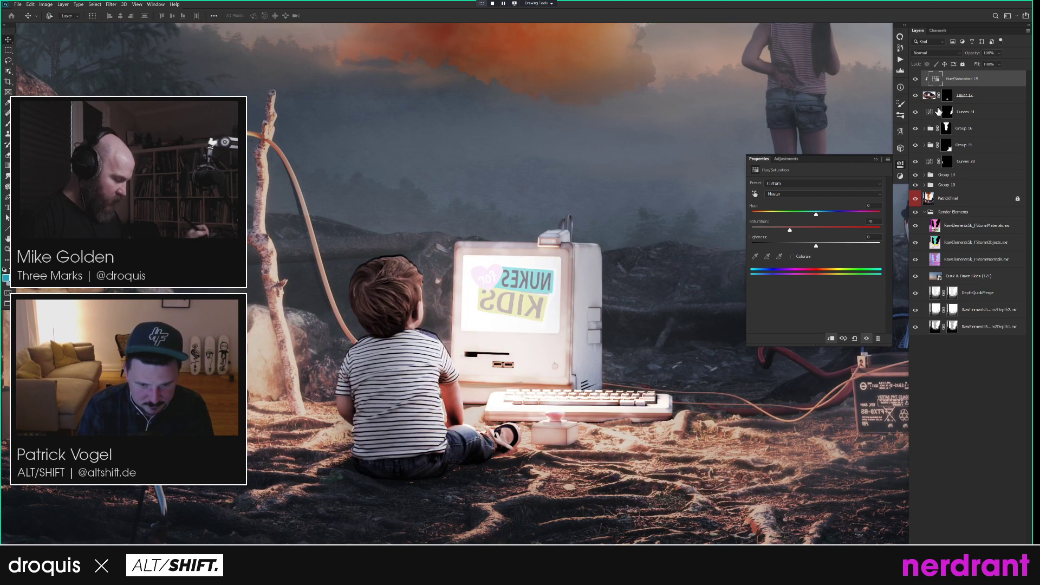
key(ctrl+0)
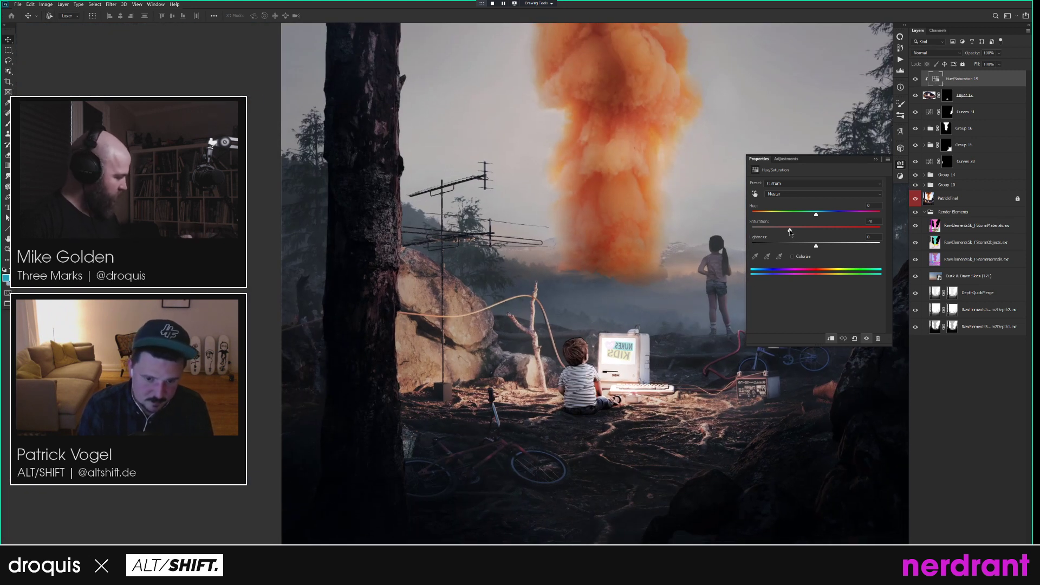
mouse_move(654, 396)
mouse_down()
mouse_move(627, 420)
mouse_move(530, 425)
mouse_up()
Choose a textured brush preset and try to paint near the boy with the Hue/Saturation adjustment layer active.
key(b)
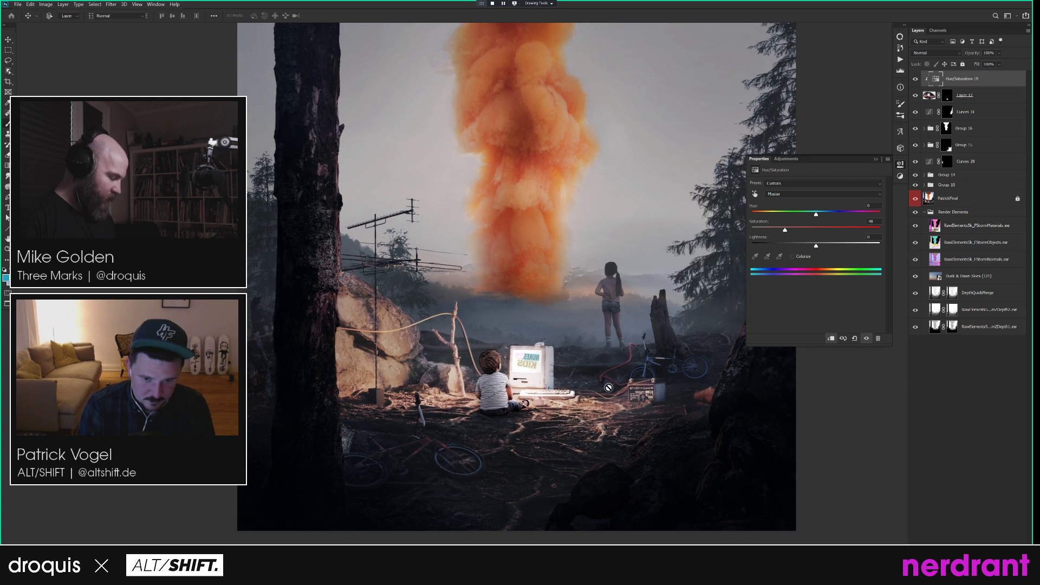
key(ctrl+alt+shift+n)
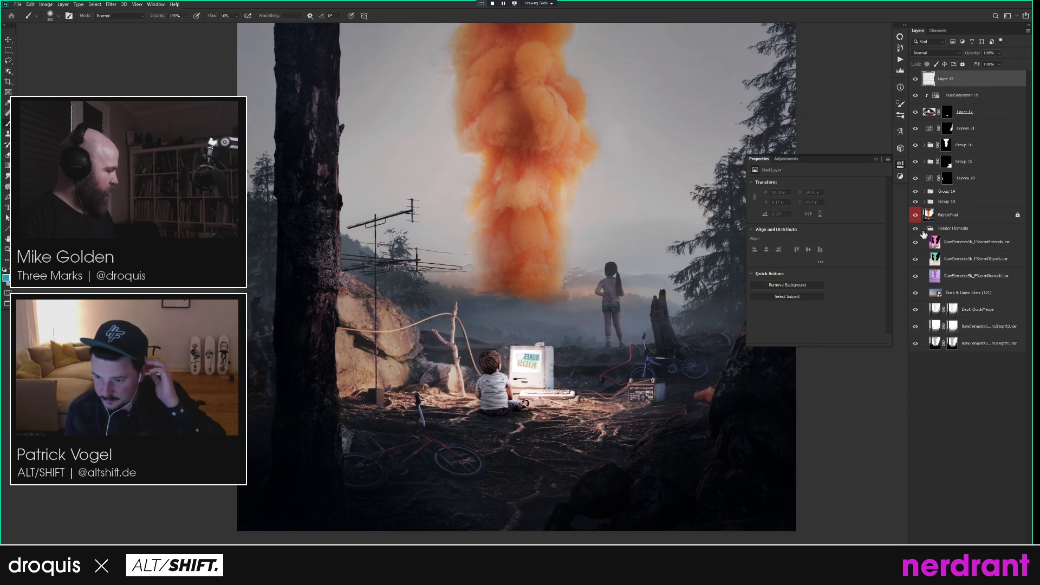
key(ctrl+z)
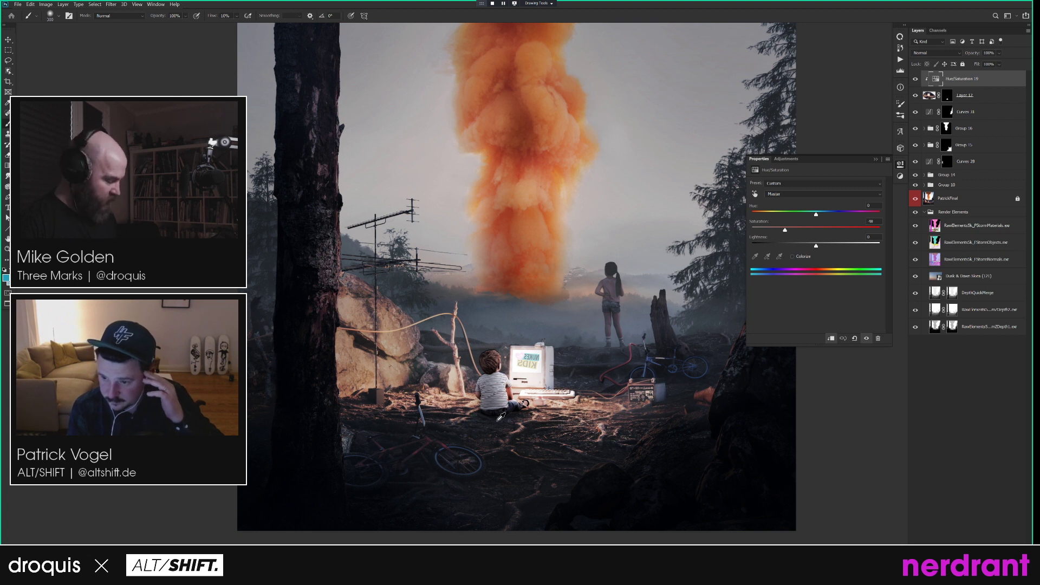
right_click(532, 403)
click(604, 385)
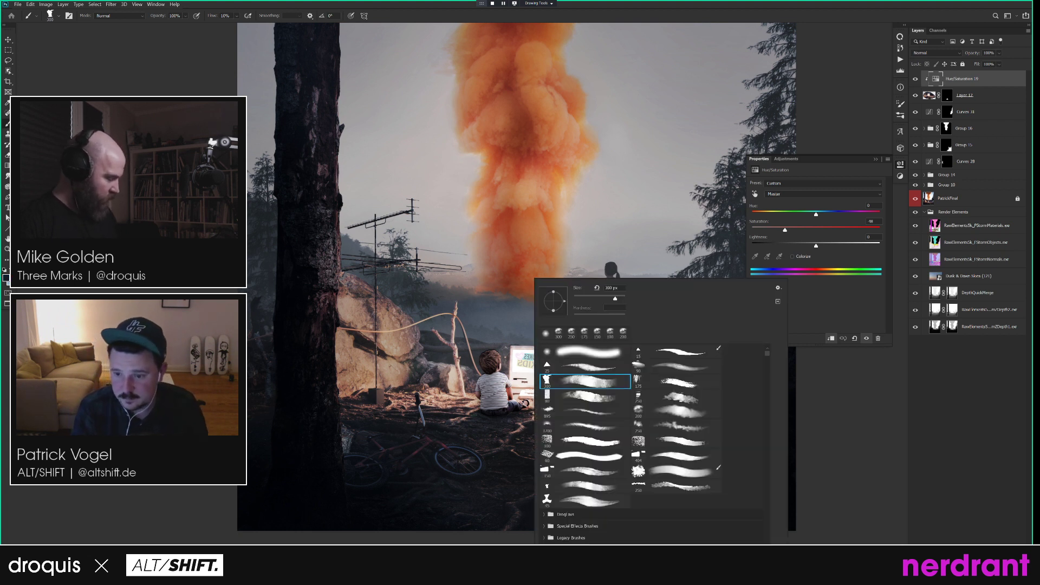
click(434, 421)
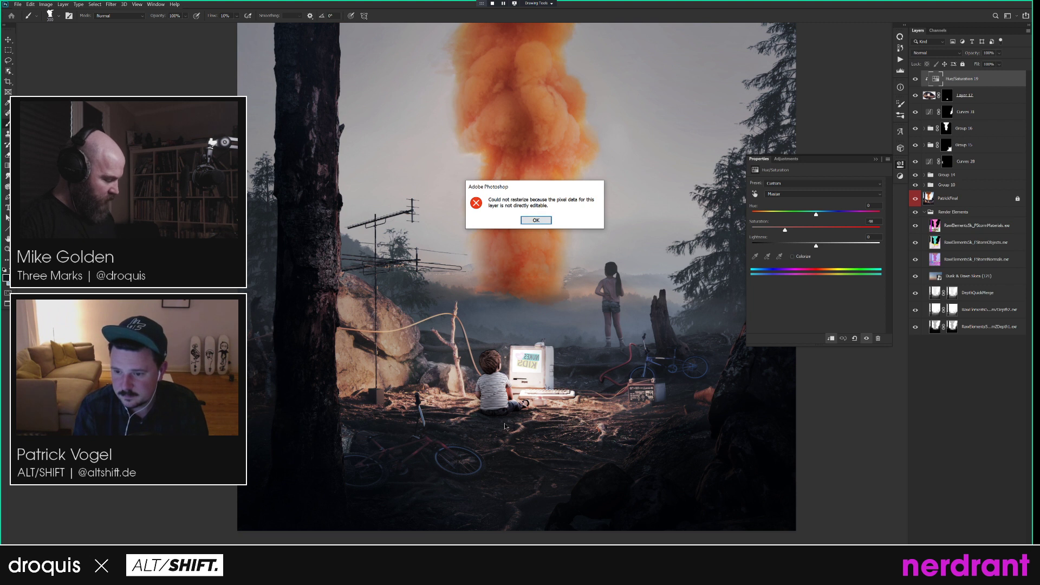
key(Return)
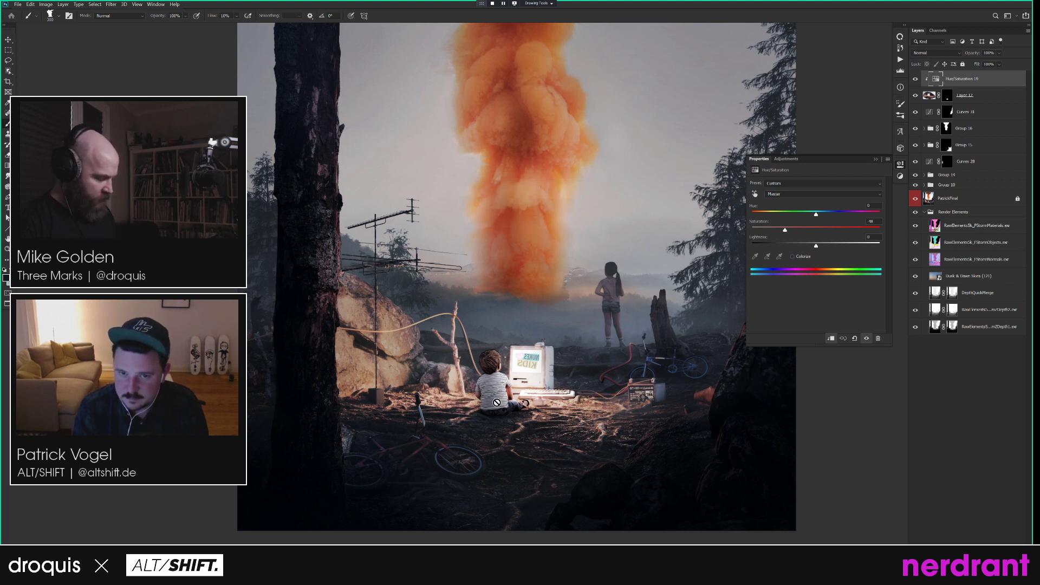
Show only the PatrickFinal layer to compare the original image with the edit around the seated boy, and restore the other layers.
scroll(499, 394, up, 5)
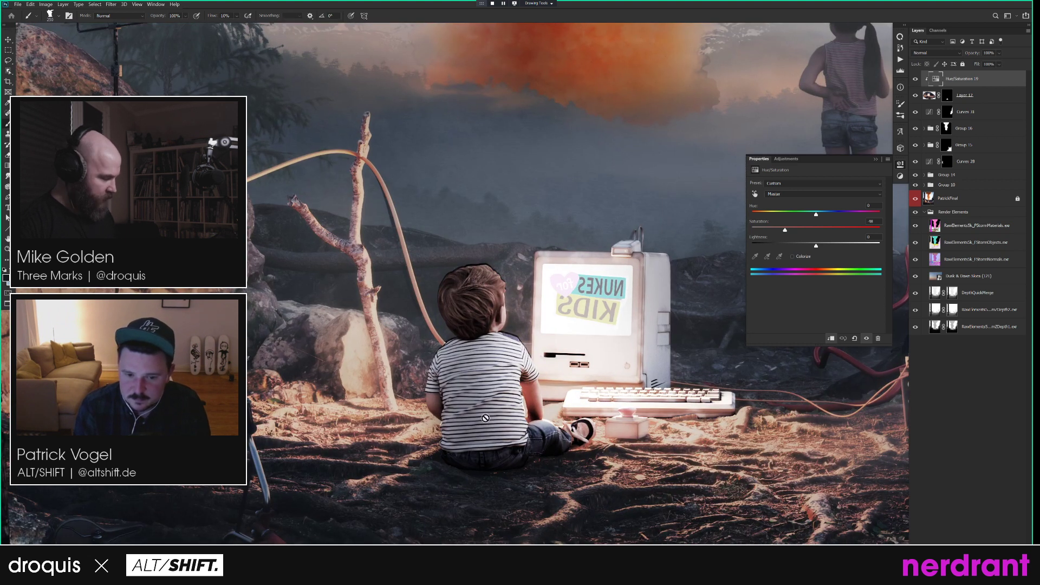
alt+click(919, 201)
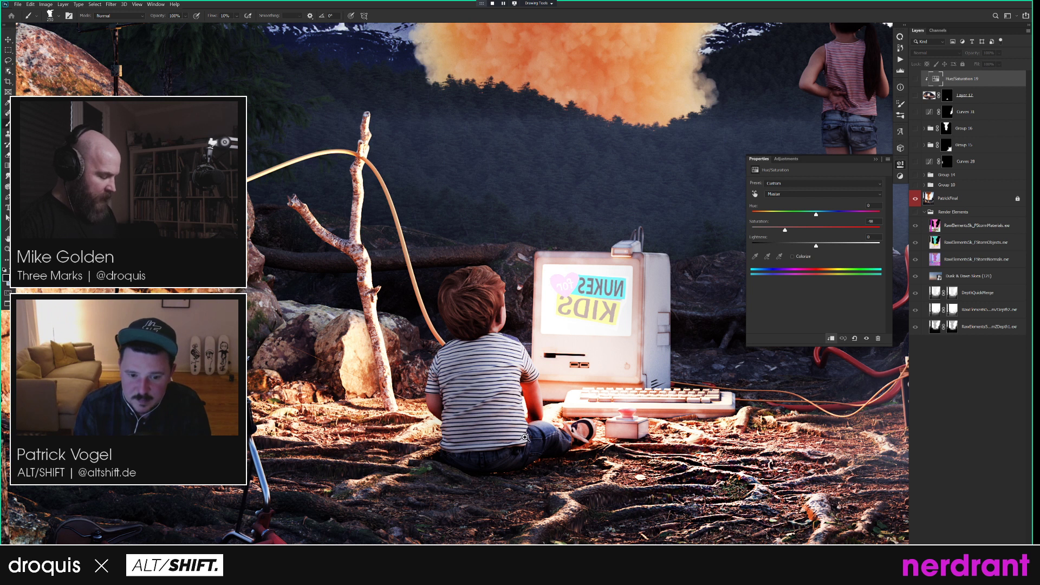
scroll(524, 436, down, 5)
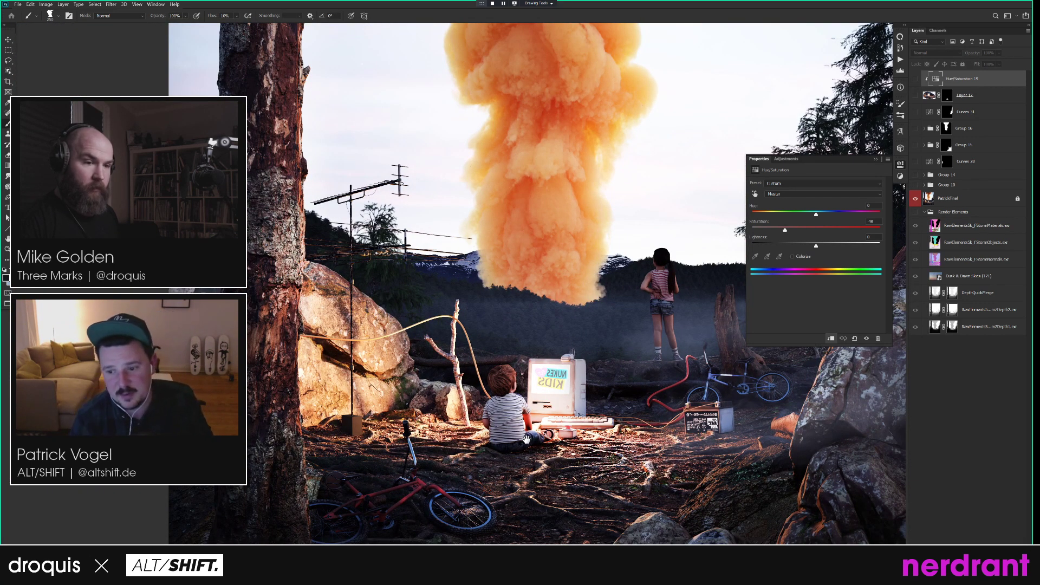
drag(525, 440, 523, 411)
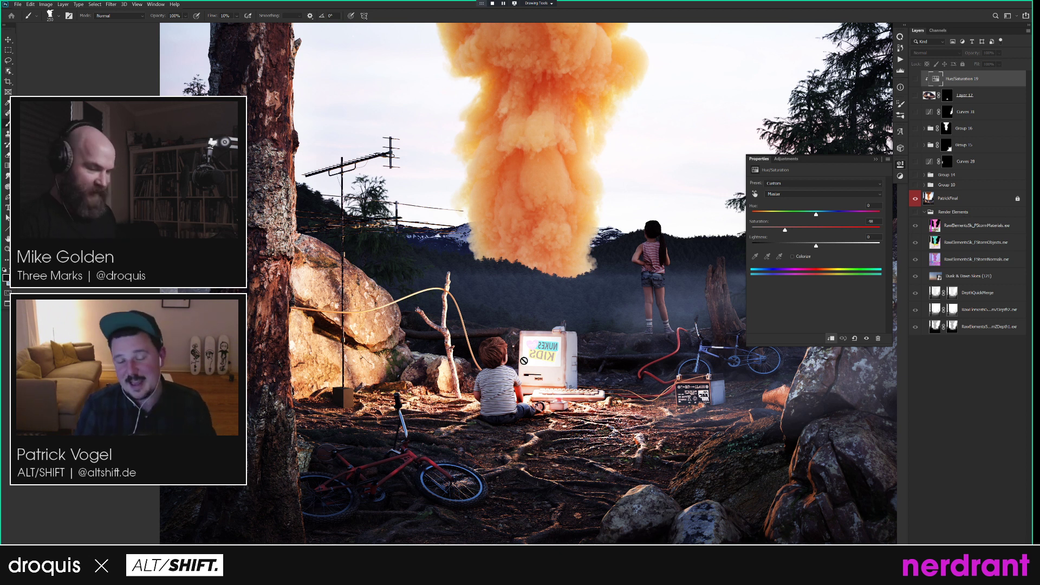
drag(569, 398, 578, 347)
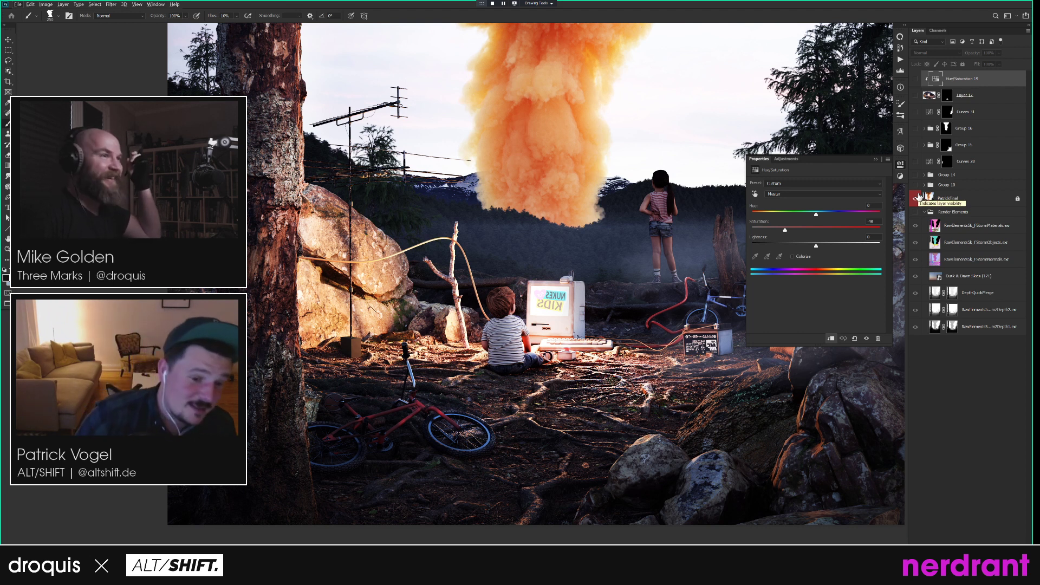
drag(568, 344, 529, 349)
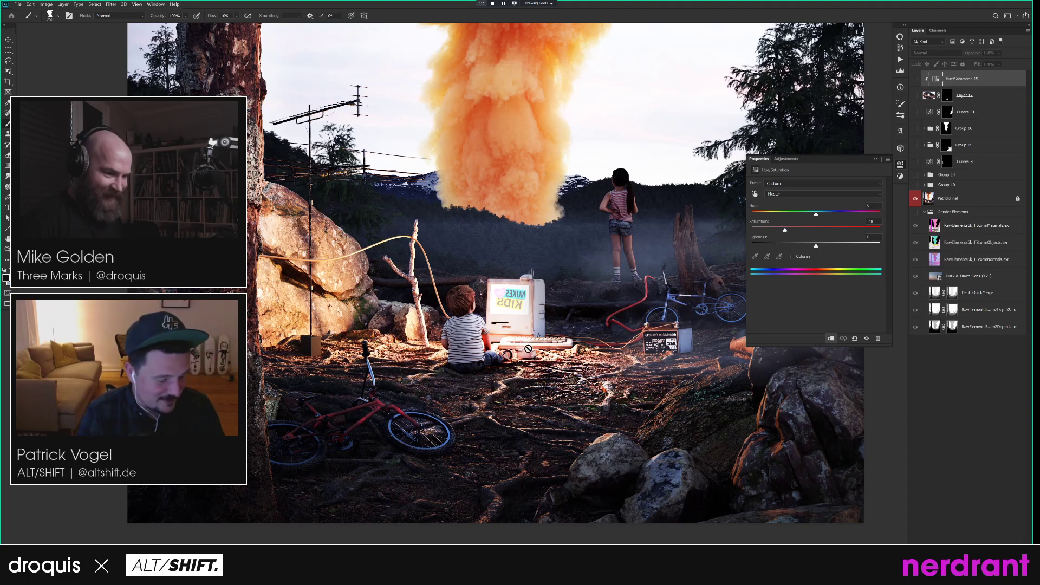
alt+click(915, 200)
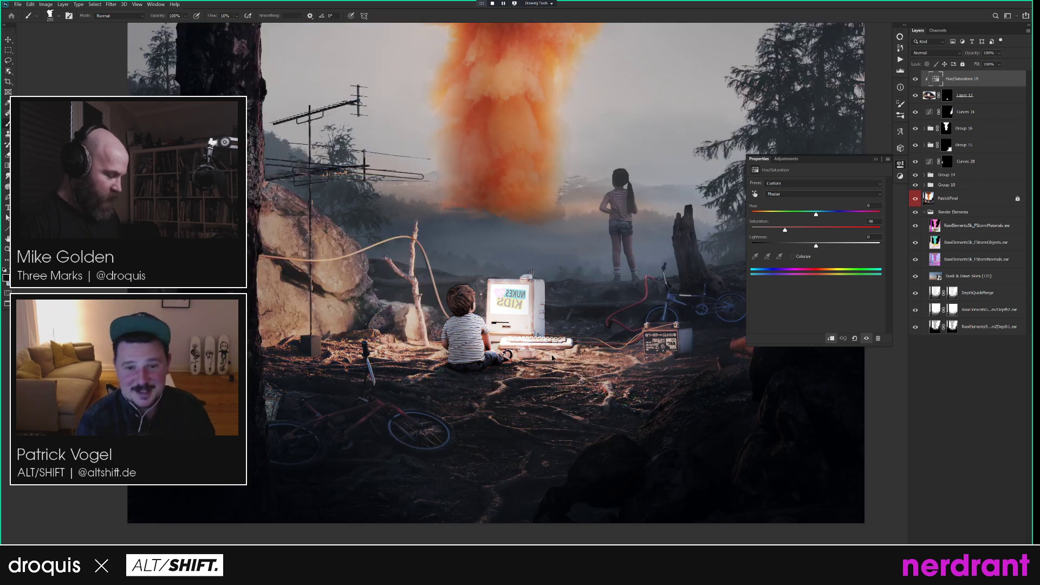
Create a new layer above the Hue/Saturation adjustment and choose the textured 175 px brush preset for painting the seated boy.
ctrl+click(563, 354)
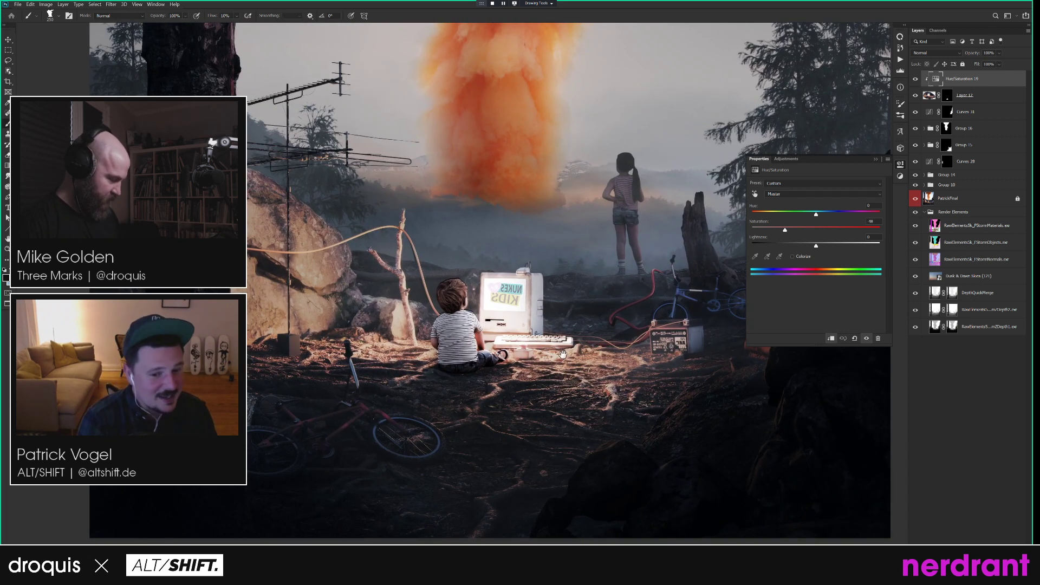
drag(566, 364, 549, 378)
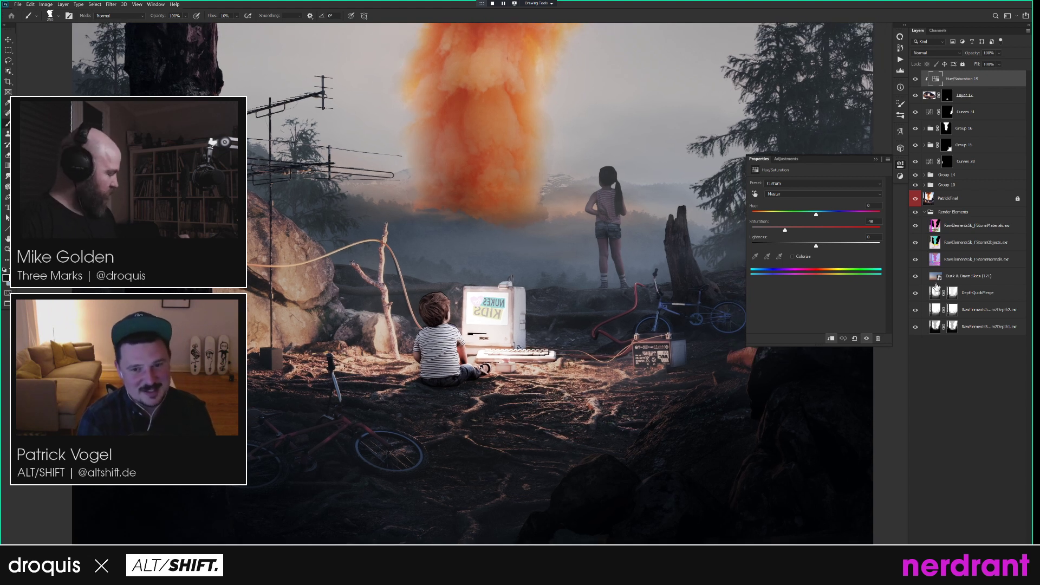
ctrl+click(489, 355)
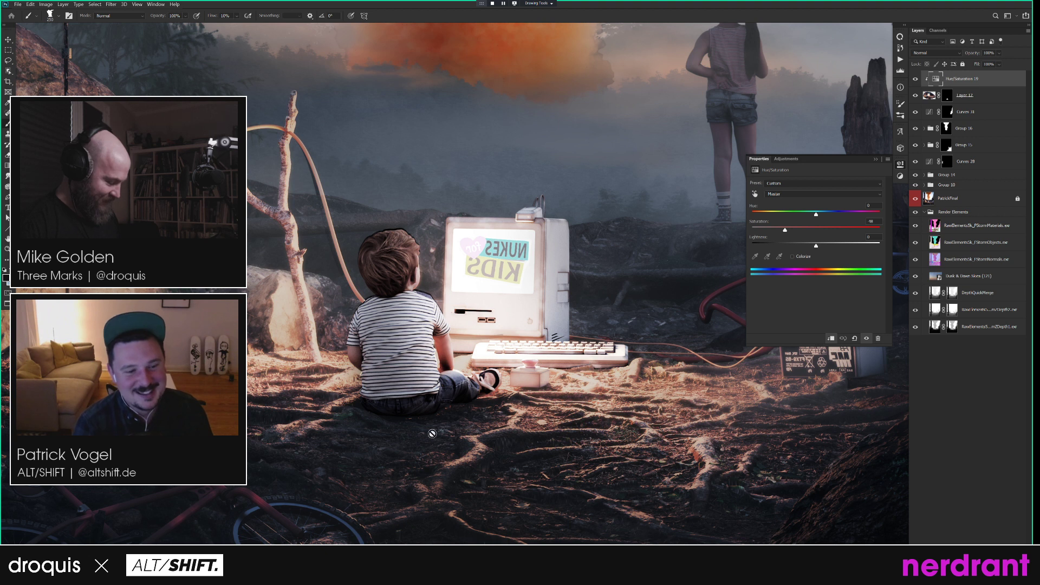
key(ctrl+shift+alt+n)
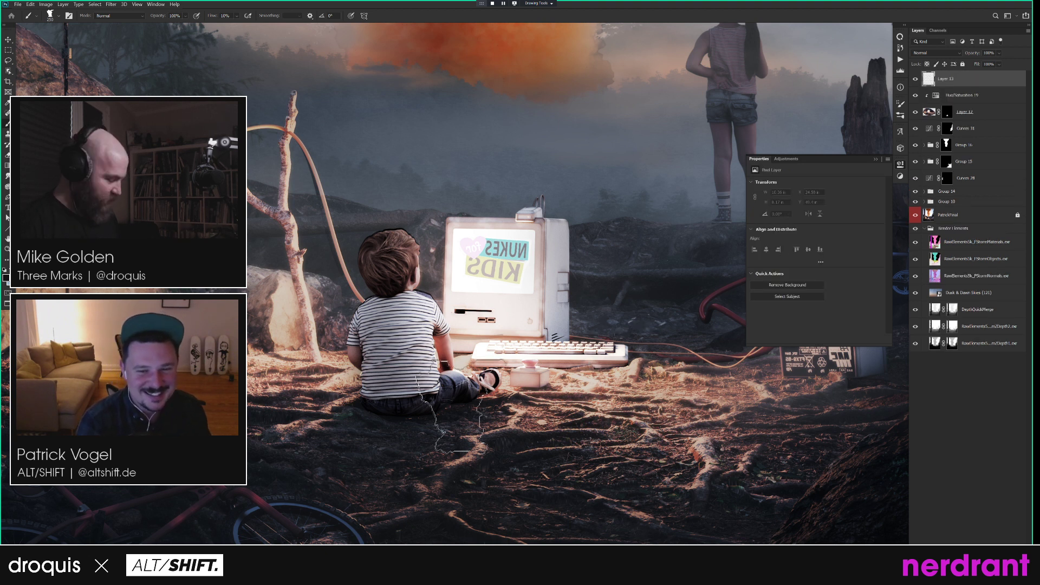
right_click(434, 406)
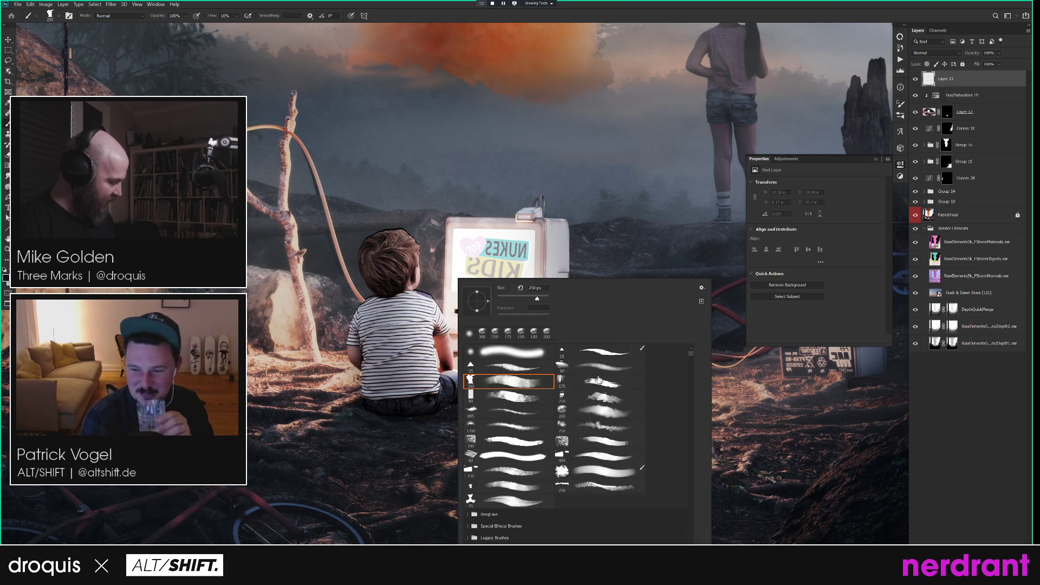
click(611, 385)
click(368, 469)
Sample the dark tone beneath the seated boy and paint over his striped shirt with a smaller brush.
key([)
key([)
key([)
key([)
key([)
key([)
key([)
key([)
key([)
key([)
alt+click(408, 423)
key(])
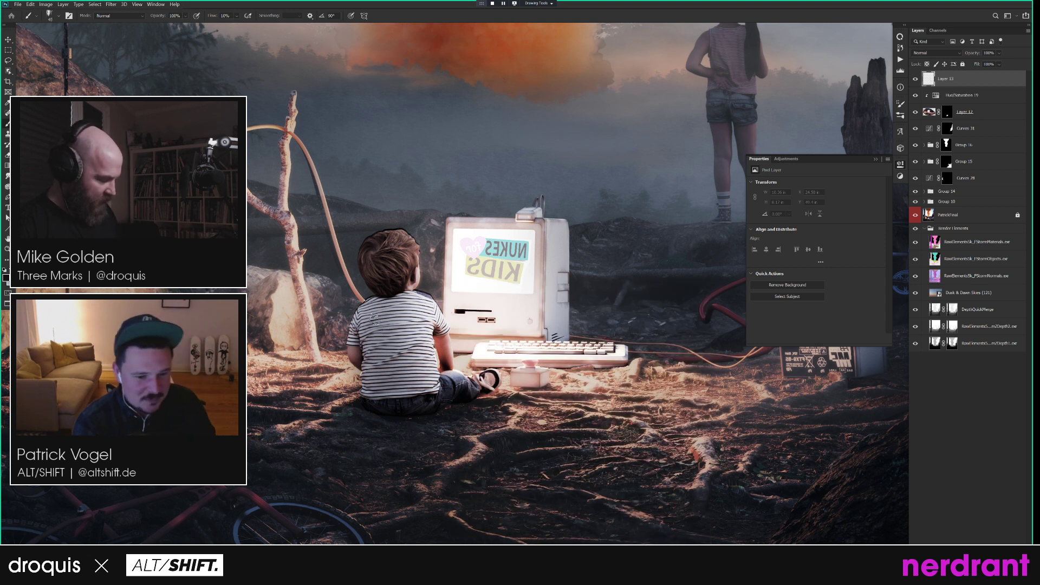
mouse_move(372, 320)
mouse_down()
mouse_move(376, 372)
mouse_move(391, 372)
mouse_move(399, 337)
mouse_move(400, 381)
mouse_up()
key(])
key(])
key(])
mouse_move(403, 379)
mouse_down()
mouse_move(403, 322)
mouse_move(413, 363)
mouse_move(373, 314)
mouse_move(357, 353)
mouse_move(372, 341)
mouse_move(362, 317)
mouse_move(357, 356)
mouse_move(365, 345)
mouse_move(372, 356)
mouse_move(376, 399)
mouse_move(393, 396)
mouse_move(386, 386)
mouse_move(405, 369)
mouse_move(397, 376)
mouse_move(413, 400)
mouse_move(409, 381)
mouse_move(426, 386)
mouse_move(421, 371)
mouse_move(428, 386)
mouse_move(383, 265)
mouse_up()
Paint the back of the boy's head and hair dark, adjusting the brush size to the area.
key([)
key([)
key(])
key([)
key([)
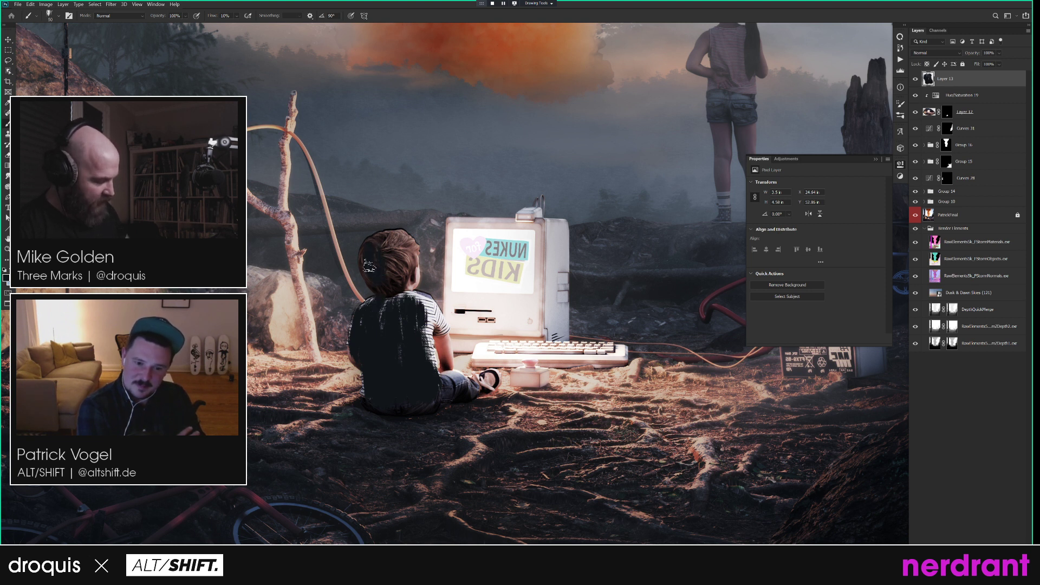
mouse_move(386, 276)
mouse_down()
mouse_move(398, 259)
mouse_move(381, 247)
mouse_move(395, 273)
mouse_move(375, 220)
mouse_move(388, 255)
mouse_move(372, 254)
mouse_move(371, 267)
mouse_move(380, 286)
mouse_move(392, 276)
mouse_move(389, 289)
mouse_move(375, 271)
mouse_move(394, 310)
mouse_move(381, 336)
mouse_move(363, 316)
mouse_move(357, 374)
mouse_up()
key(])
key([)
key([)
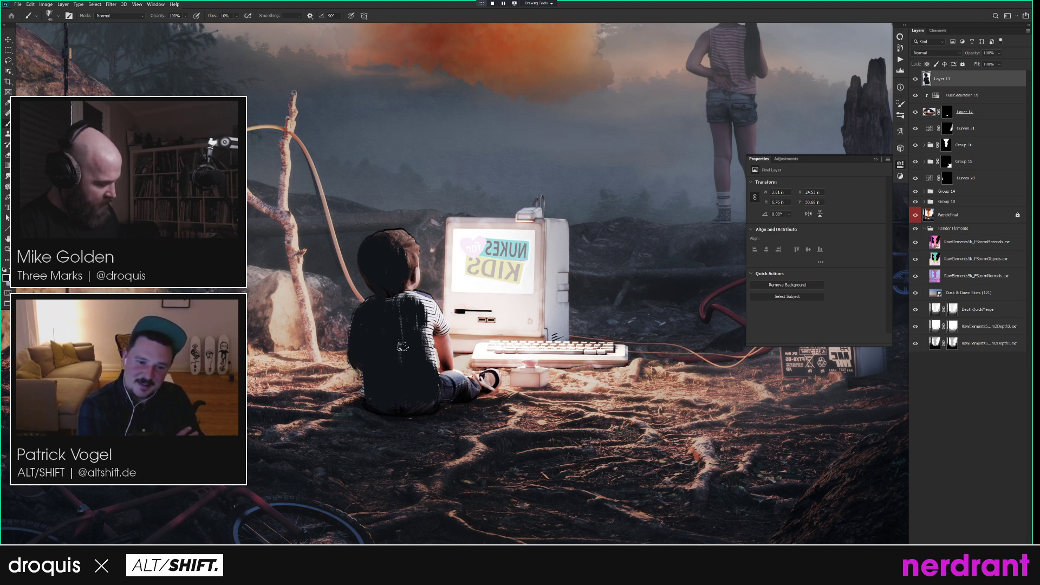
Extend the dark paint over the boy's head, shoulder and arm to complete the silhouette, and hide the painted layer.
mouse_move(405, 299)
mouse_down()
mouse_move(394, 304)
mouse_move(390, 290)
mouse_move(411, 299)
mouse_up()
mouse_move(398, 247)
mouse_down()
mouse_move(404, 278)
mouse_move(407, 257)
mouse_move(401, 244)
mouse_move(399, 289)
mouse_move(456, 391)
mouse_move(421, 316)
mouse_move(425, 358)
mouse_move(445, 351)
mouse_move(439, 337)
mouse_move(445, 362)
mouse_move(430, 354)
mouse_move(433, 379)
mouse_move(419, 310)
mouse_move(437, 346)
mouse_move(420, 306)
mouse_move(431, 344)
mouse_up()
key([)
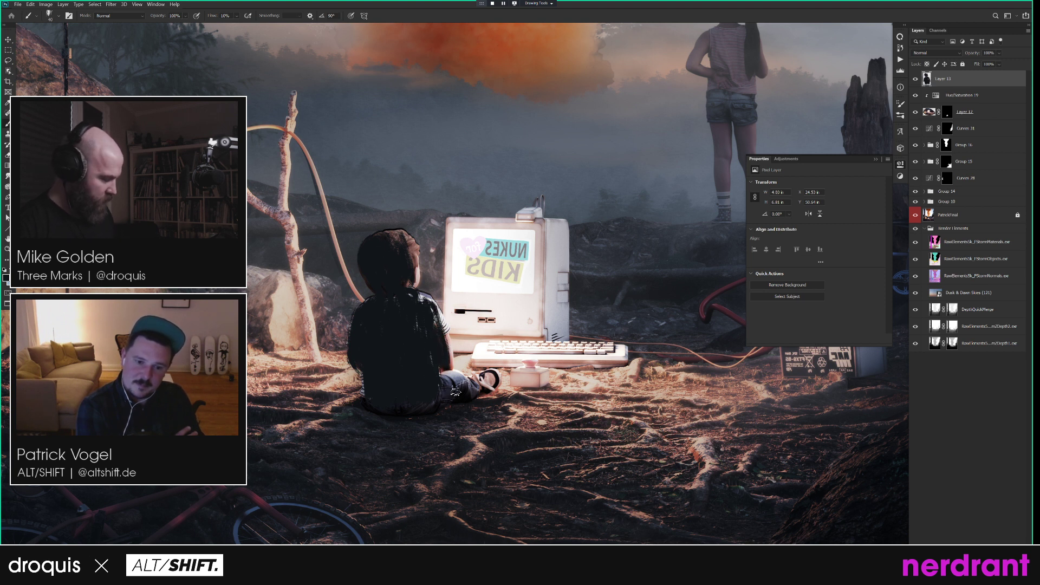
drag(538, 318, 433, 306)
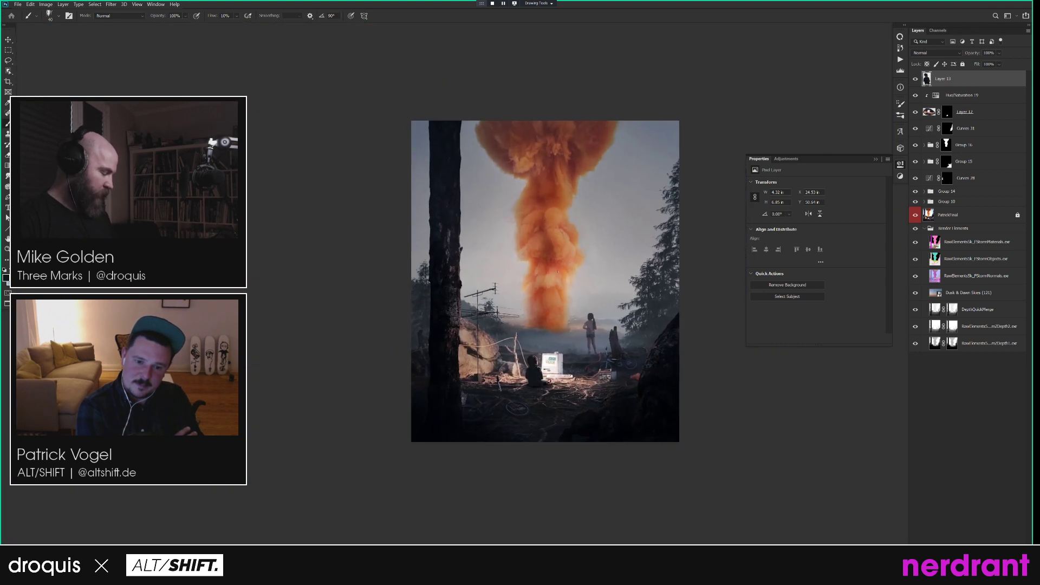
click(915, 79)
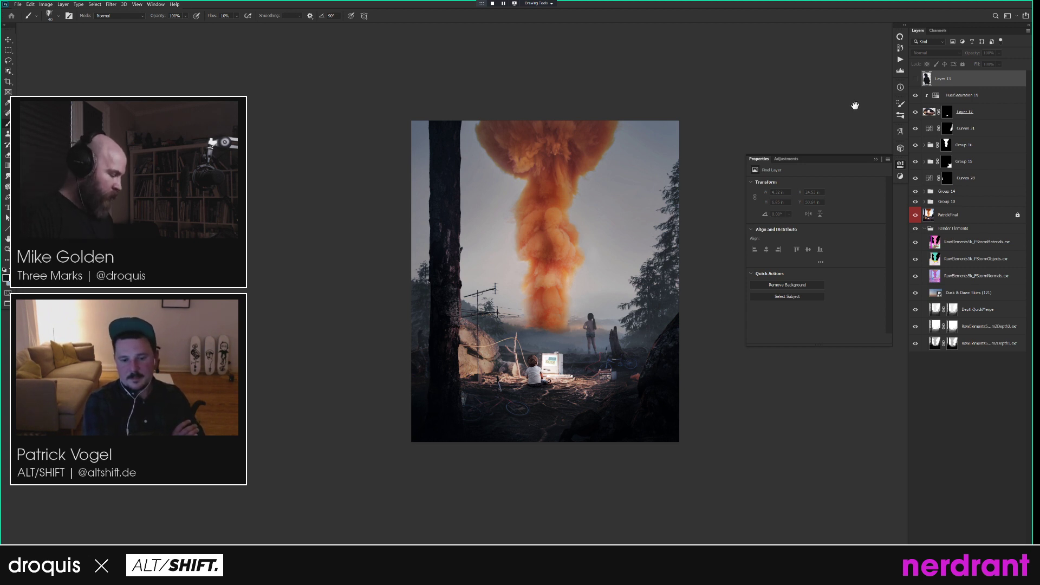
Lasso loosely around the seated boy and add a Curves adjustment masked to that selection above the Hue/Saturation layer.
drag(577, 373, 543, 360)
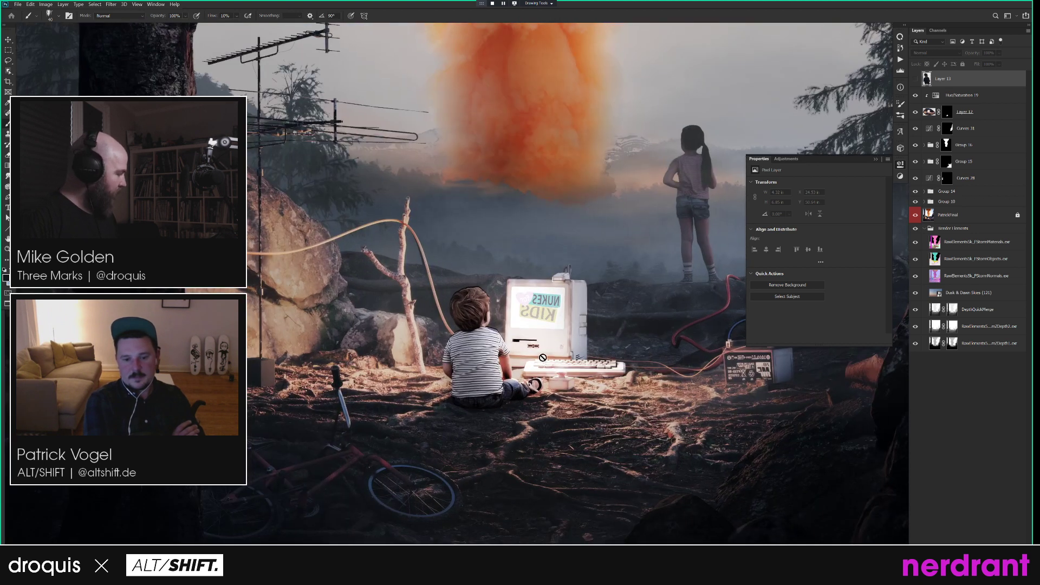
click(958, 97)
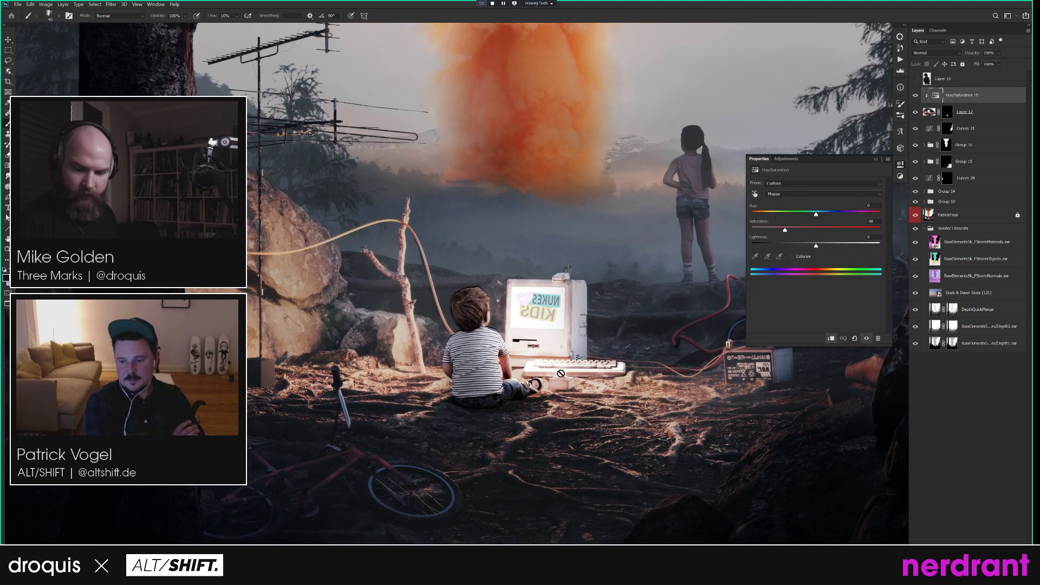
key(l)
mouse_move(485, 290)
mouse_down()
mouse_move(485, 331)
mouse_move(508, 348)
mouse_move(509, 386)
mouse_move(522, 393)
mouse_move(515, 407)
mouse_move(474, 427)
mouse_move(434, 405)
mouse_move(427, 358)
mouse_move(446, 332)
mouse_move(458, 282)
mouse_move(476, 275)
mouse_move(561, 418)
mouse_move(523, 397)
mouse_move(539, 411)
mouse_move(497, 414)
mouse_up()
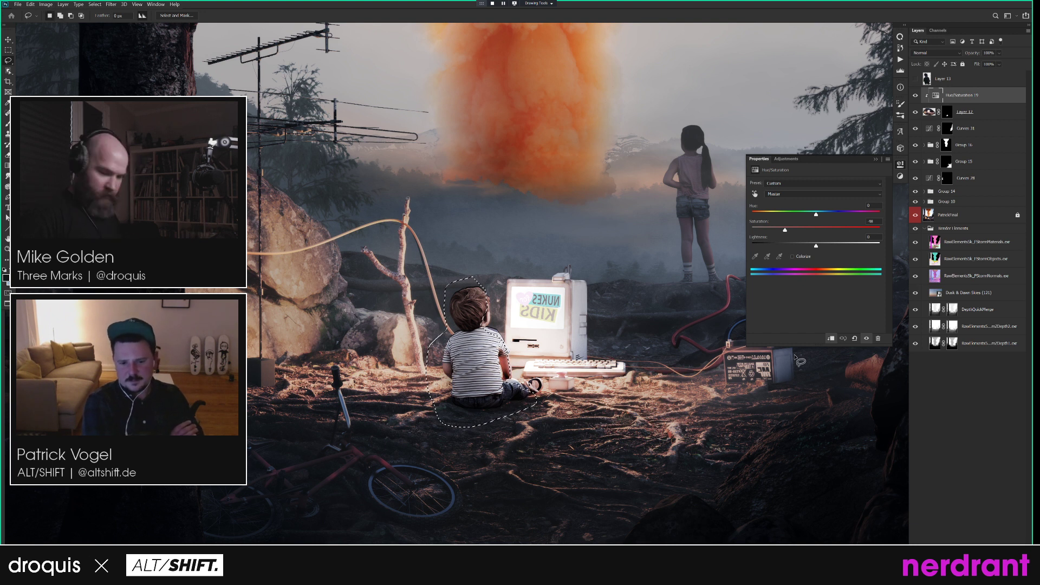
key(ctrl+m)
key(Return)
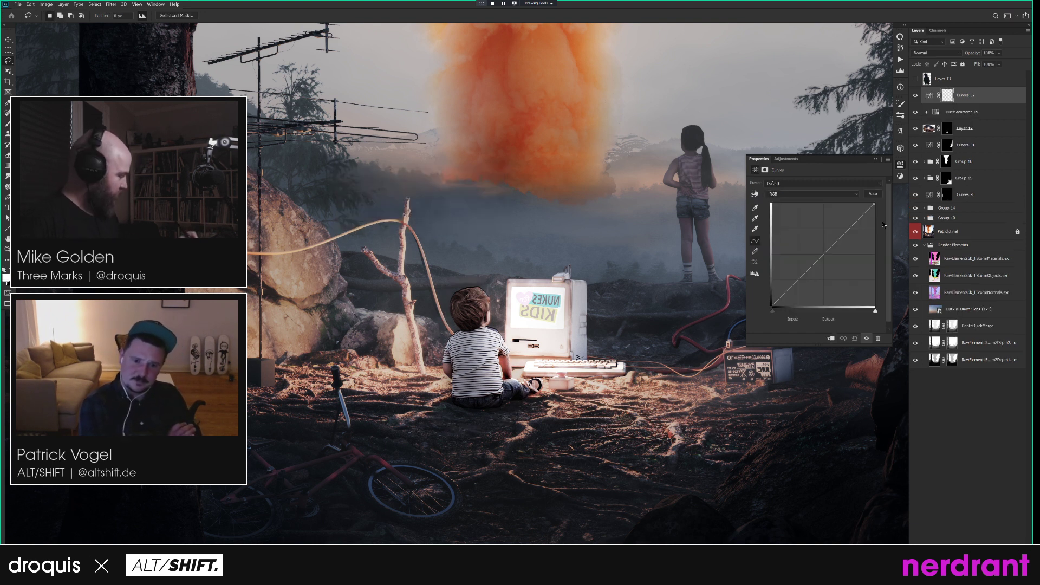
Lower the curve's highlight output to 143 and clip the Curves adjustment to the layers below.
drag(875, 204, 886, 248)
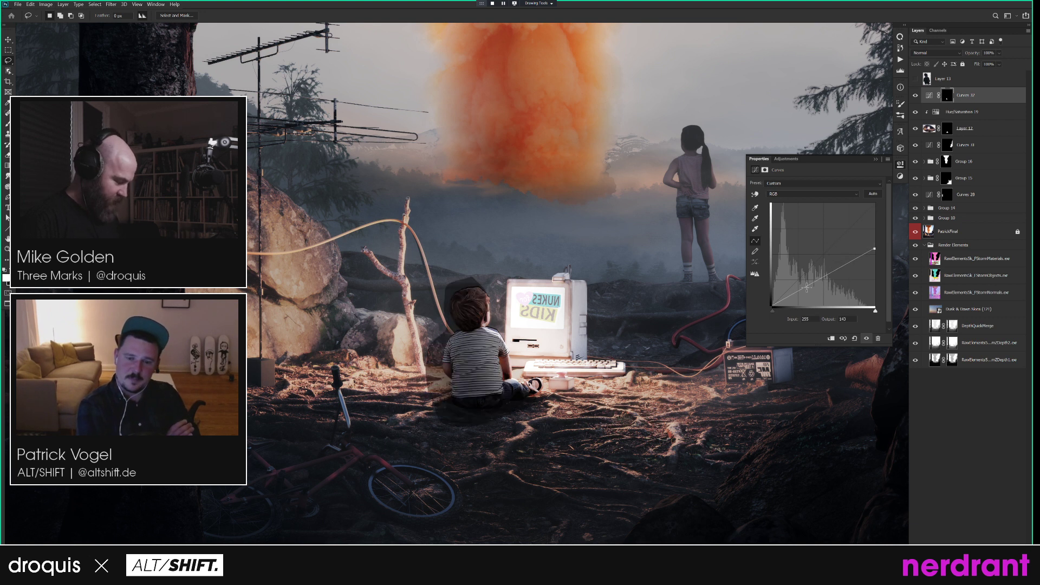
alt+click(972, 102)
alt+click(971, 101)
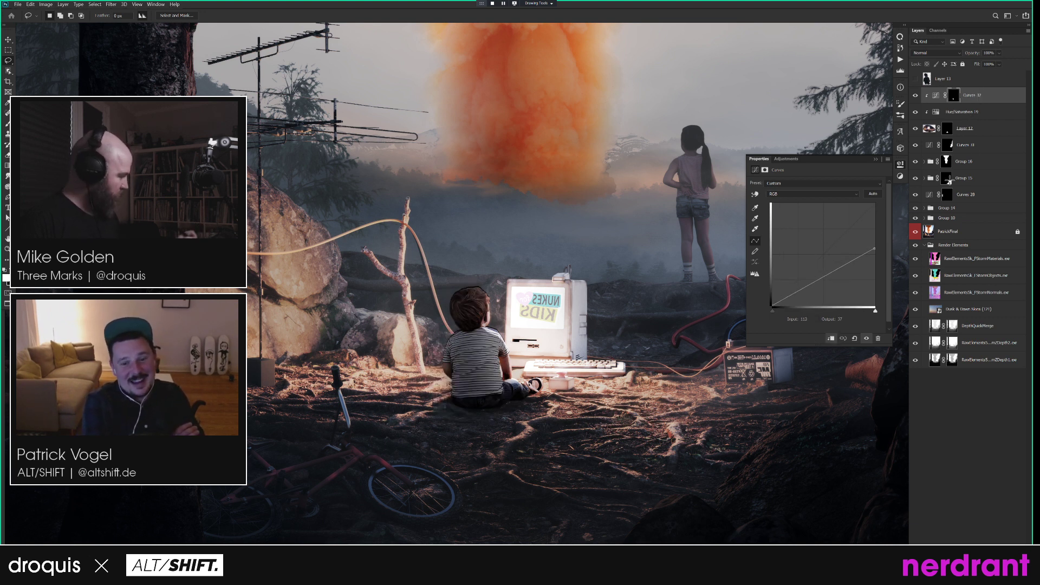
Darken the boy further by setting the RGB curve's highlight output to 69 and its shadow output to 12.
drag(876, 256, 883, 286)
drag(772, 307, 773, 303)
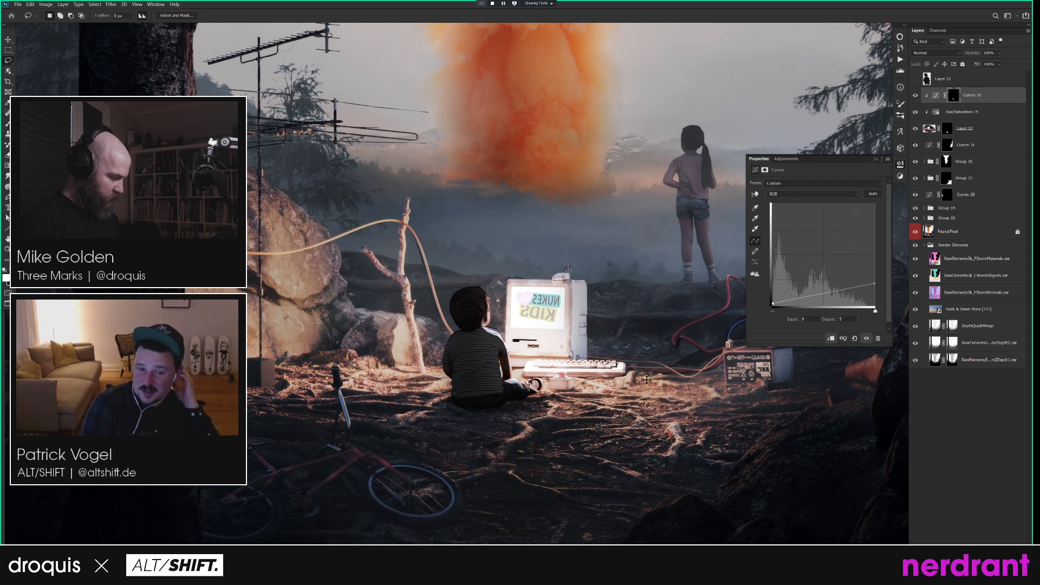
drag(622, 383, 599, 384)
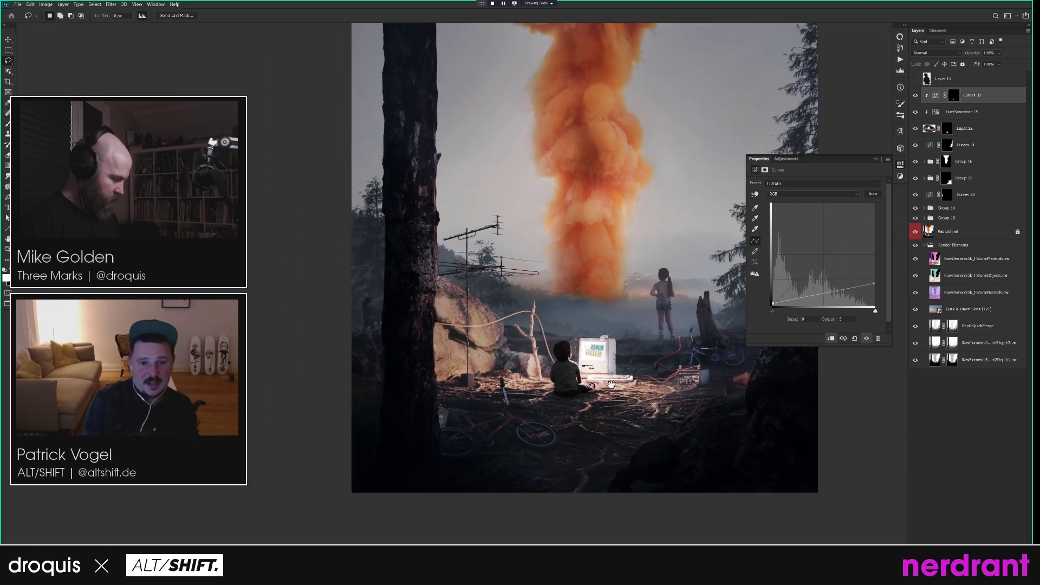
drag(678, 379, 579, 376)
drag(873, 283, 873, 279)
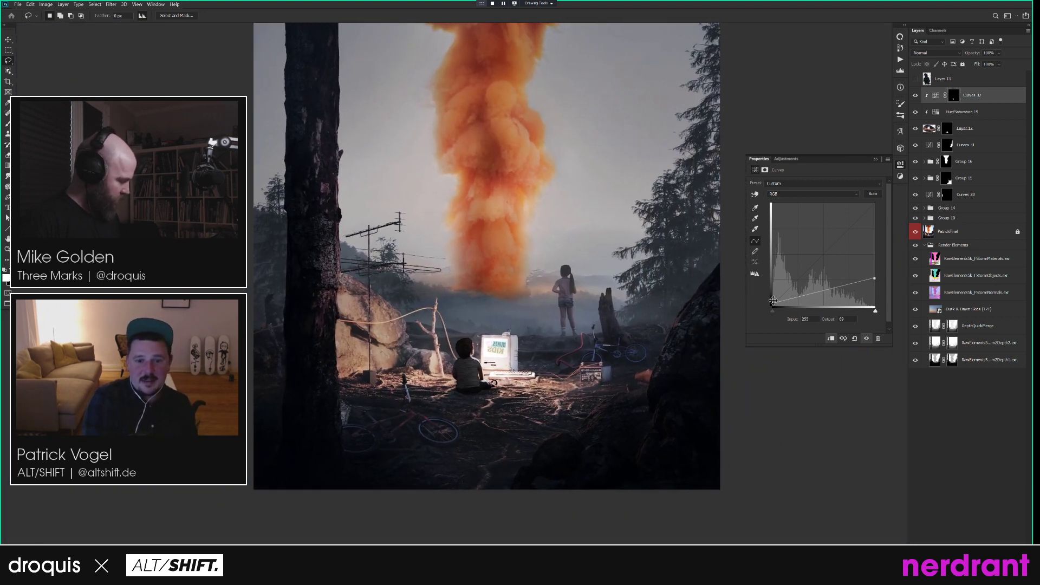
drag(772, 301, 773, 298)
Lower the Red channel's highlight output to 227 in the boy's Curves adjustment.
click(813, 194)
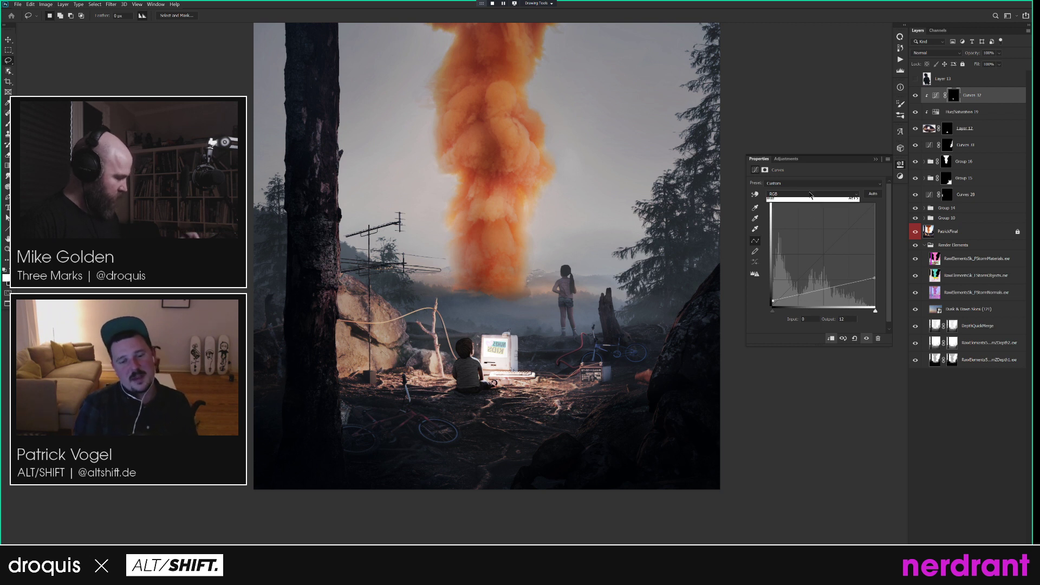
click(813, 204)
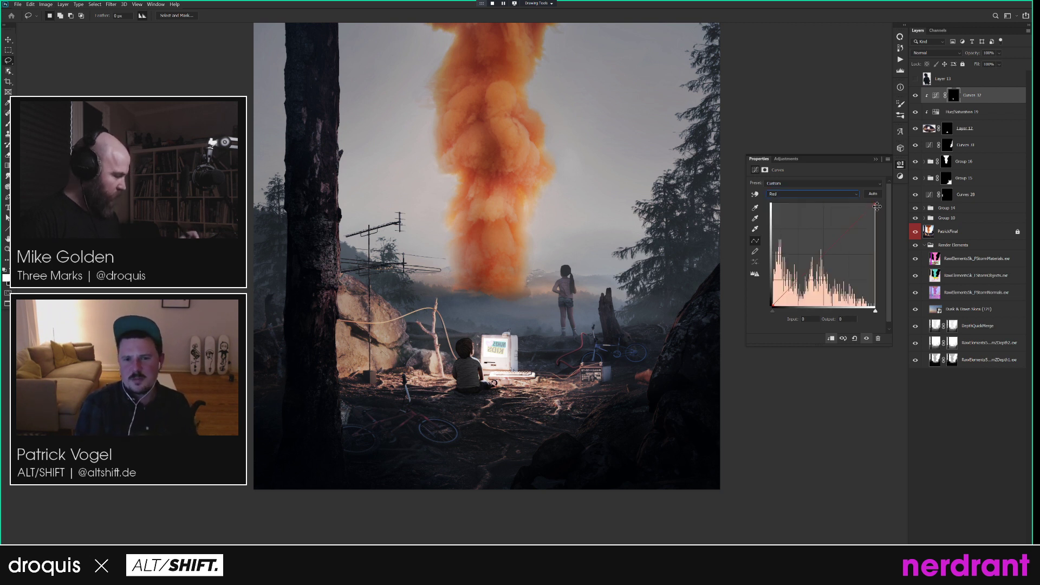
drag(644, 361, 641, 392)
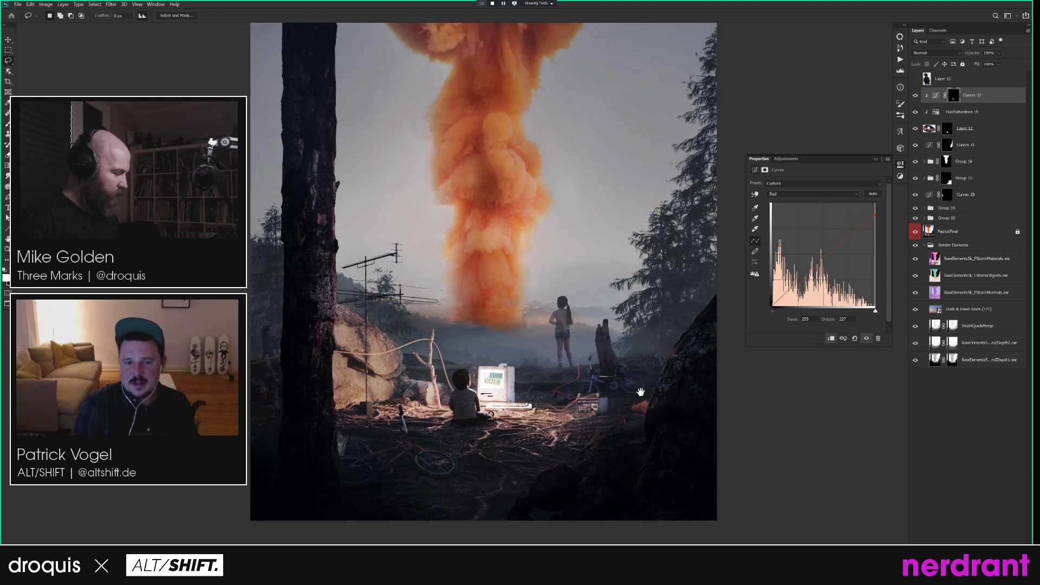
click(851, 194)
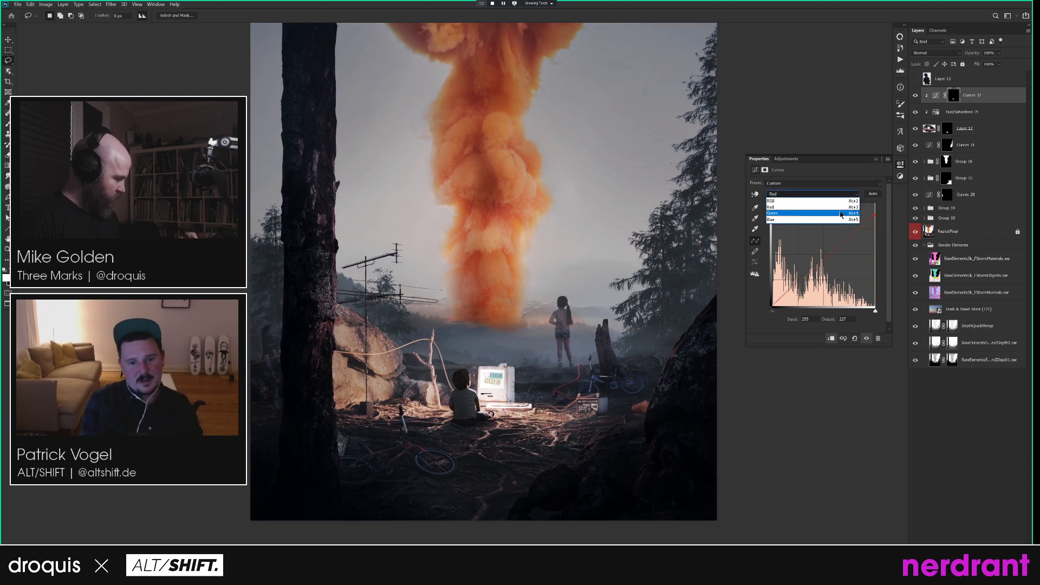
key(Escape)
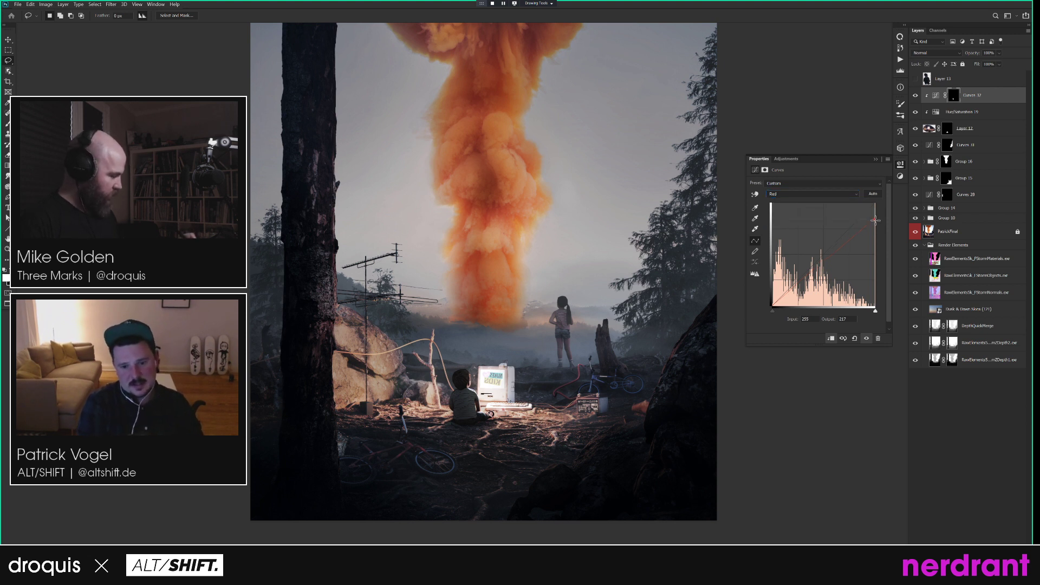
drag(876, 218, 876, 218)
Lower the Green channel's highlight output to 246 in the boy's Curves adjustment.
click(819, 194)
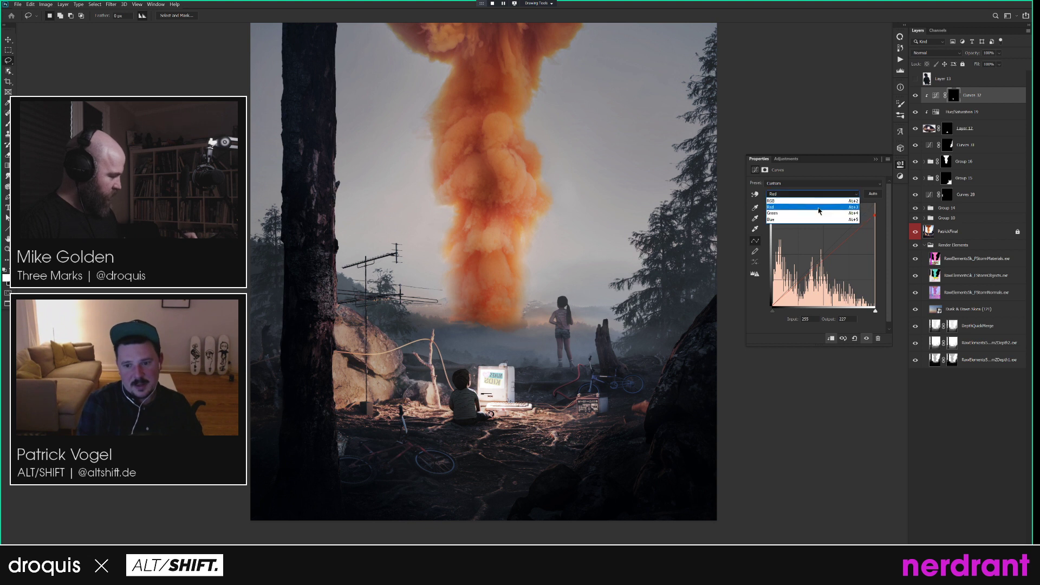
click(820, 212)
drag(877, 209, 877, 209)
drag(645, 367, 619, 373)
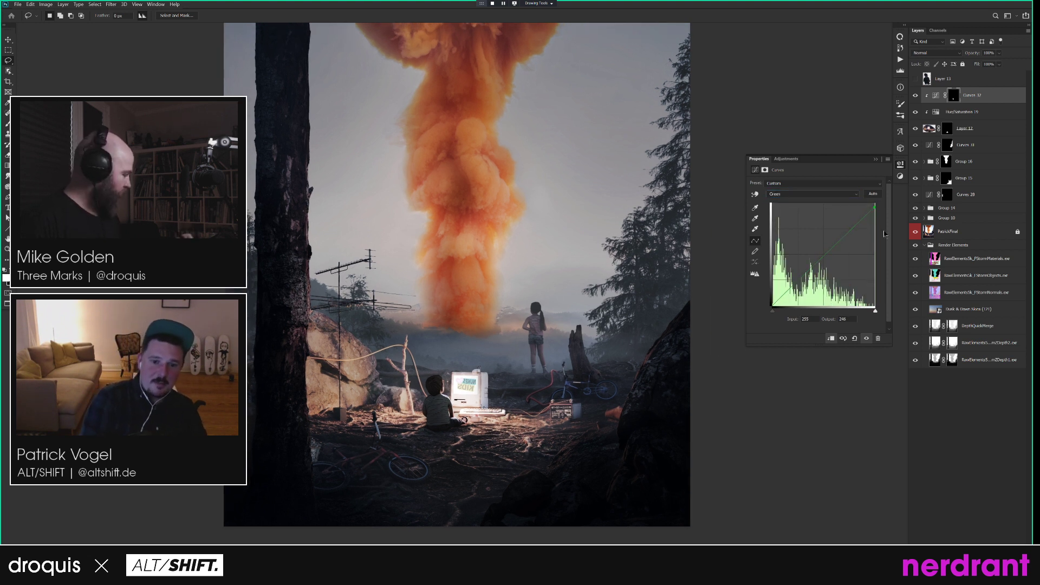
Target the Curves 32 mask with a small soft round brush and refine it along the seated boy's edge.
click(935, 96)
click(915, 130)
click(915, 130)
click(464, 384)
key(b)
click(953, 95)
right_click(454, 386)
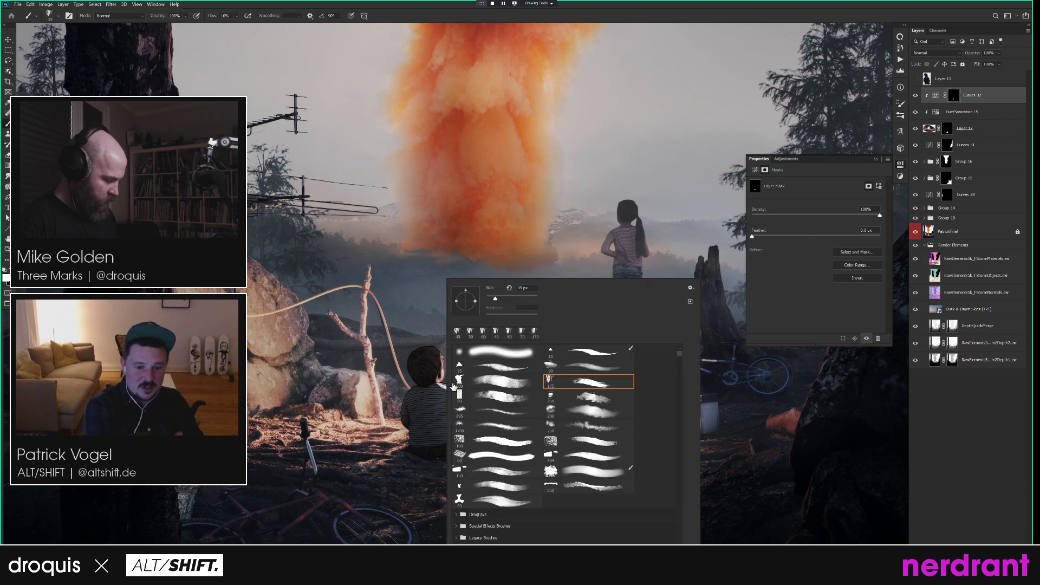
double_click(518, 353)
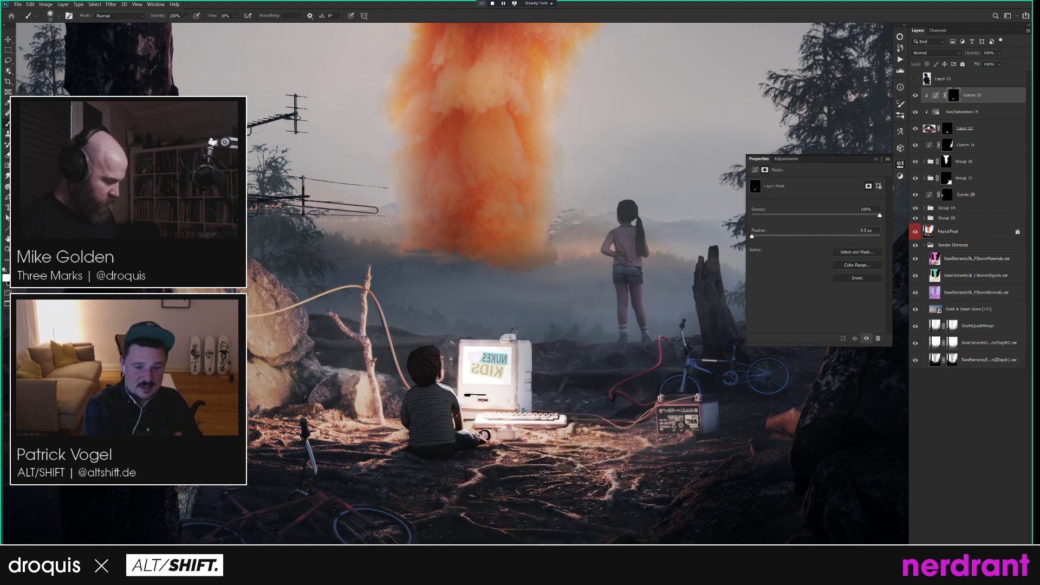
key(x)
key(bracketleft)
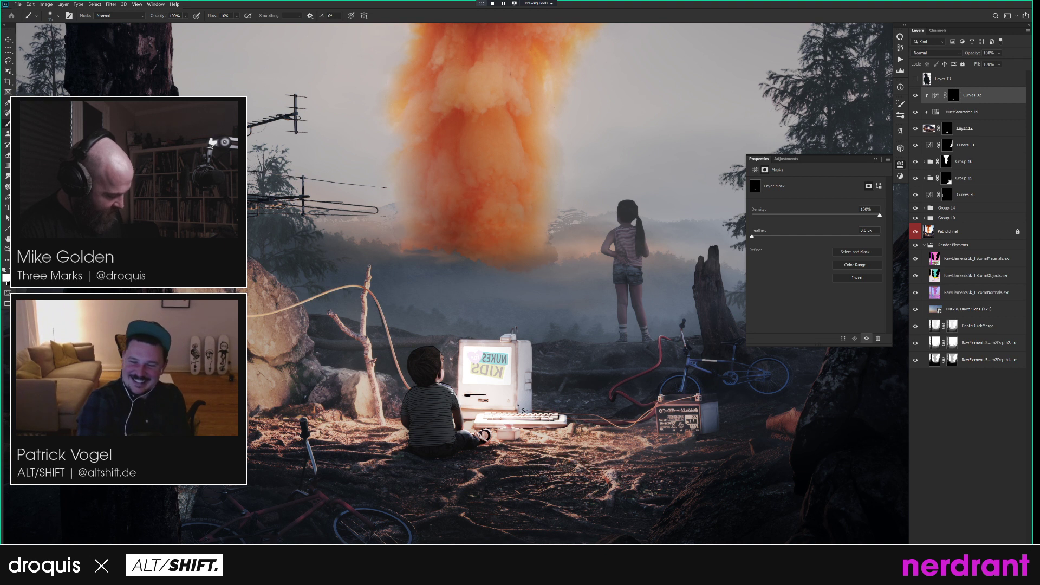
key(x)
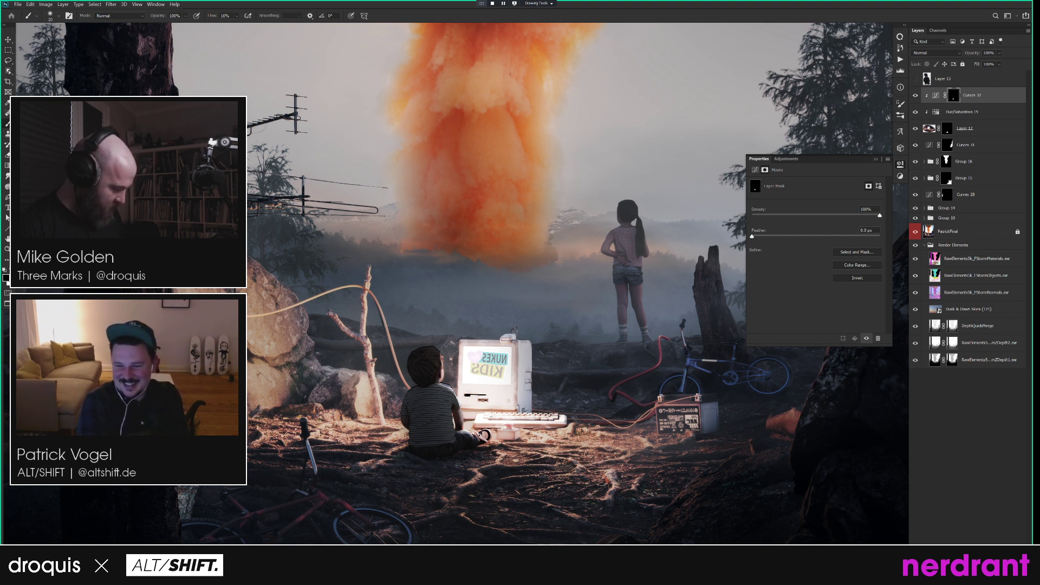
Compare the whole composite with and without Layer 12 to judge how the darkened boy reads.
scroll(639, 426, down, 4)
scroll(641, 433, down, 2)
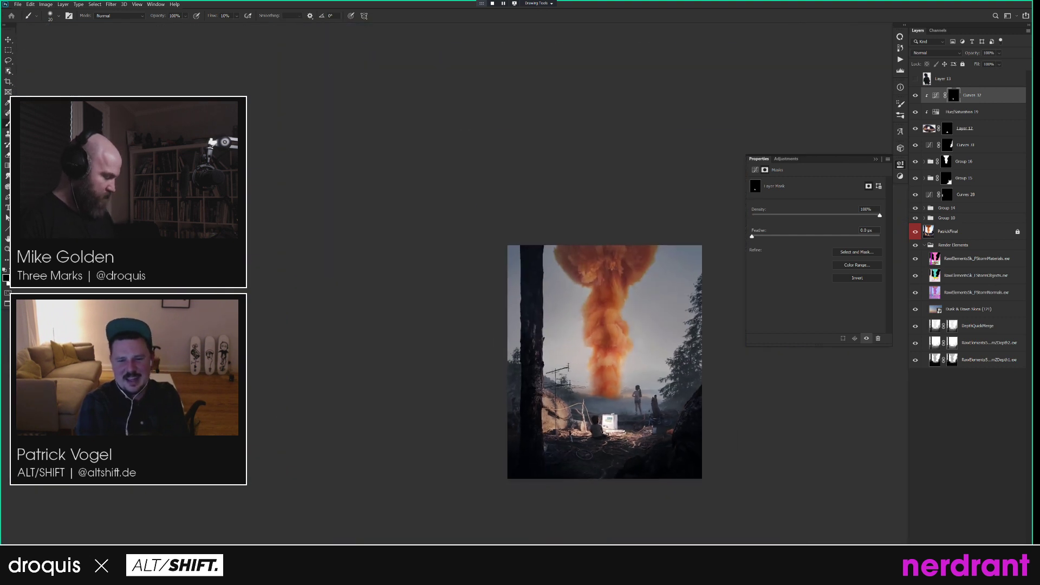
drag(621, 402, 597, 383)
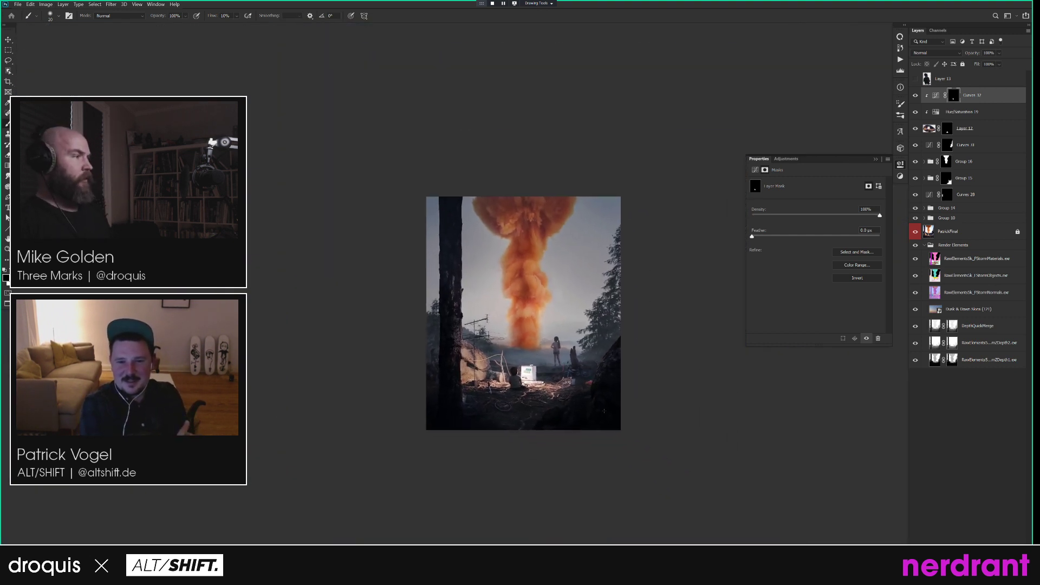
scroll(571, 366, up, 2)
key(v)
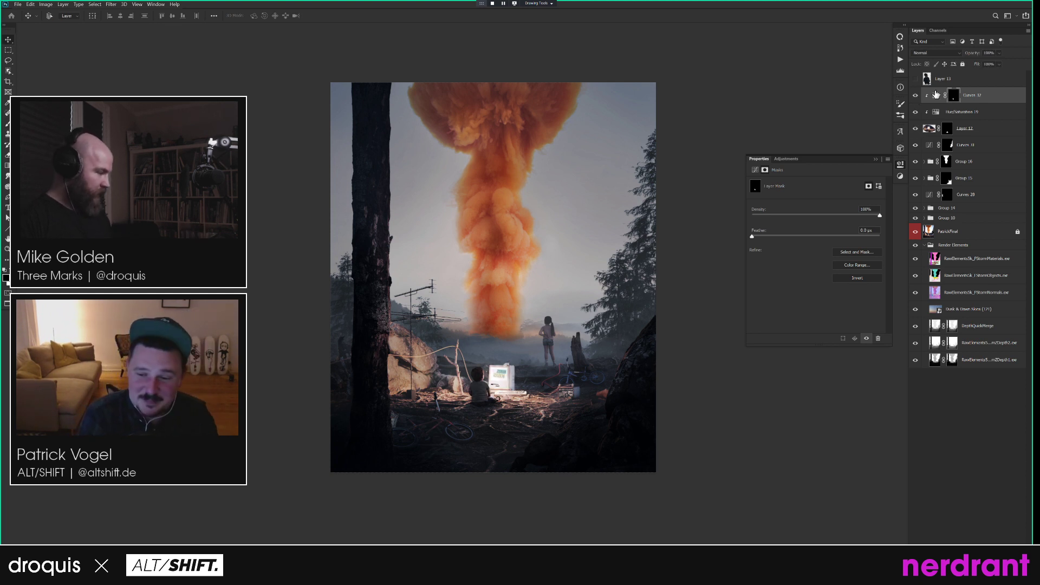
click(915, 130)
click(916, 131)
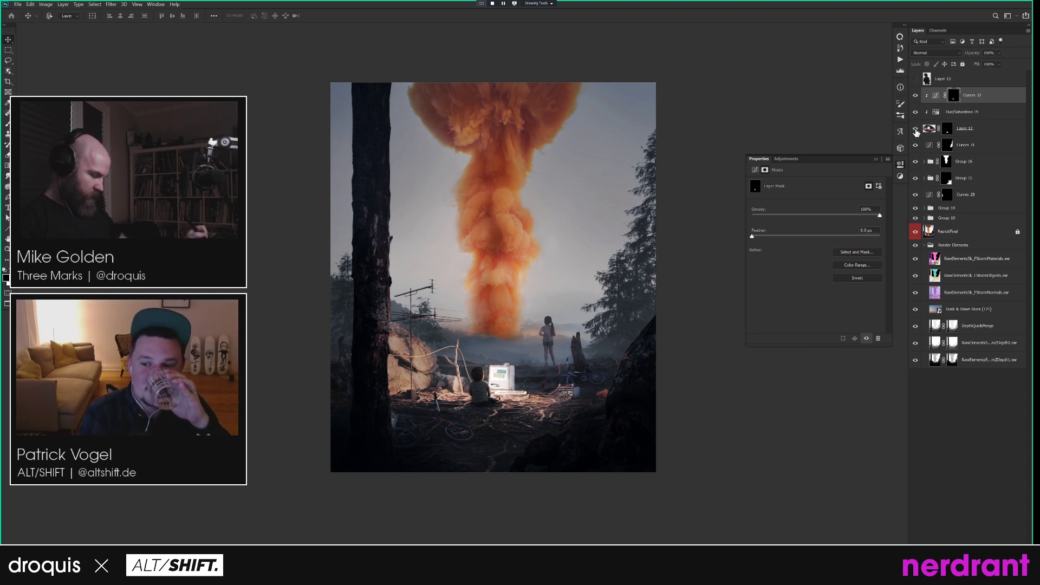
click(916, 131)
click(915, 131)
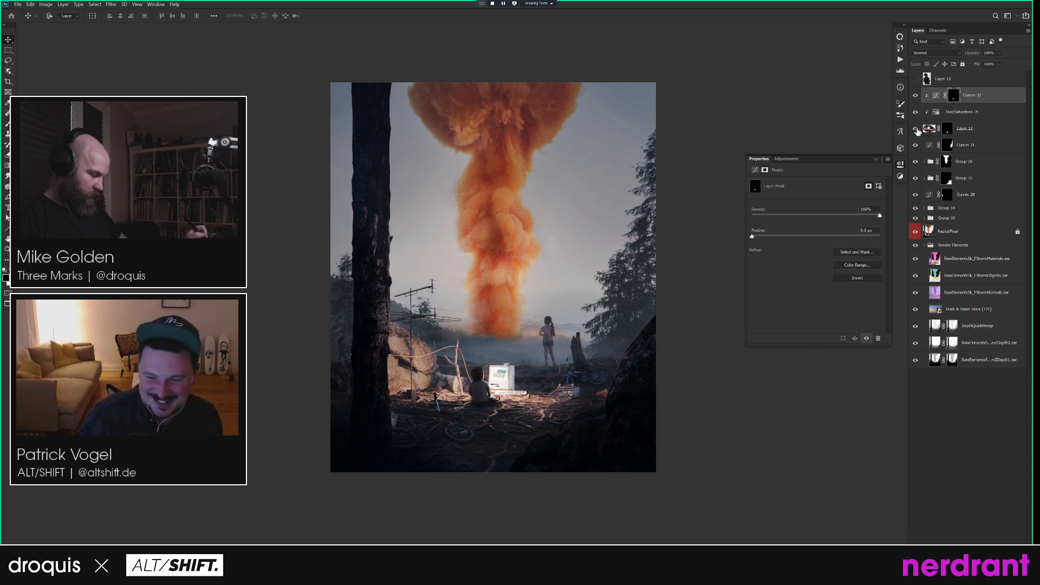
Add a Curves adjustment above Curves 32, clip it to the layers below, and slightly raise the RGB shadow output.
key(ctrl+shift+m)
key(Return)
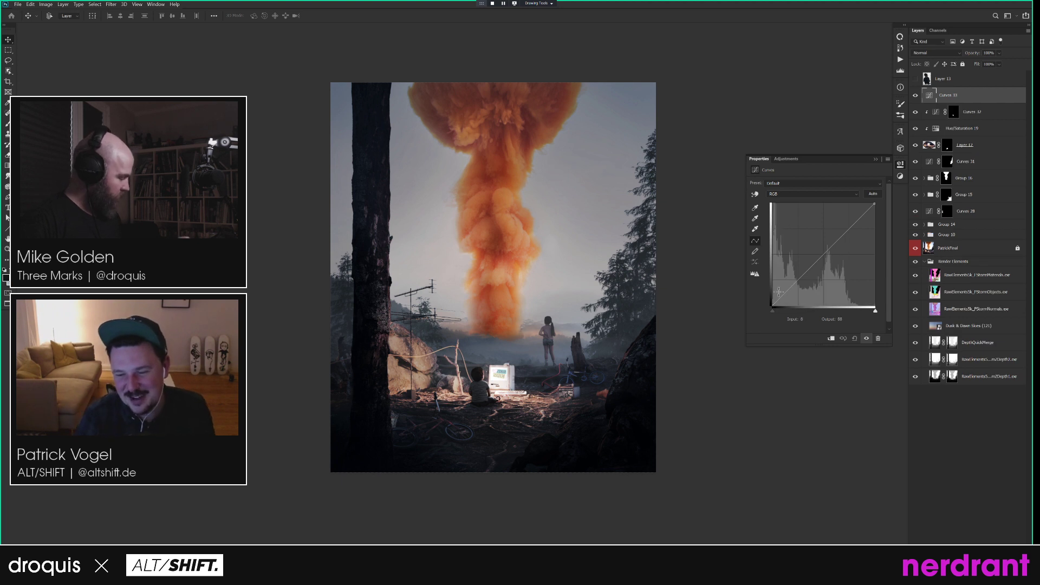
drag(773, 305, 773, 302)
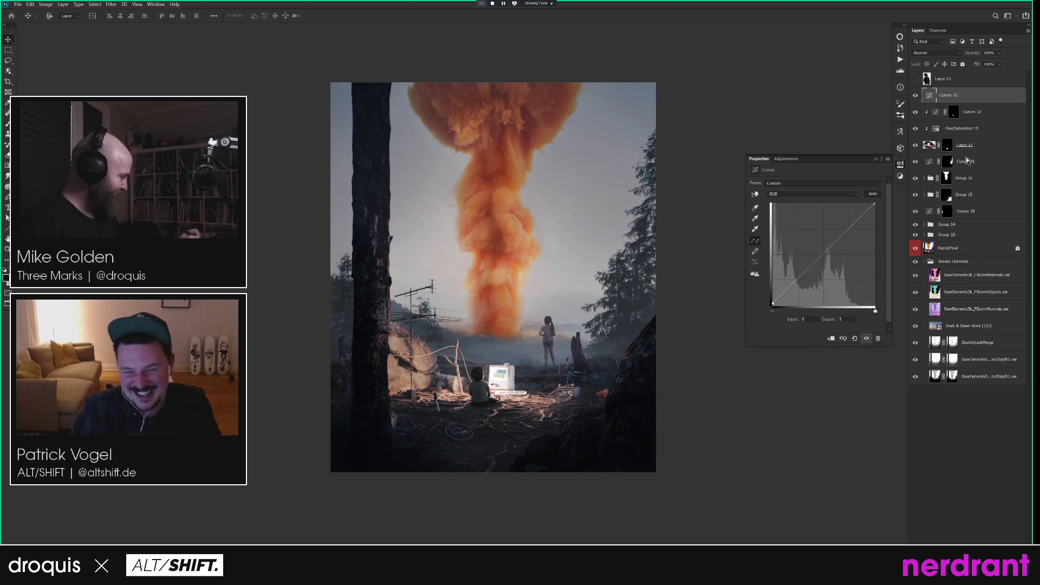
alt+click(977, 104)
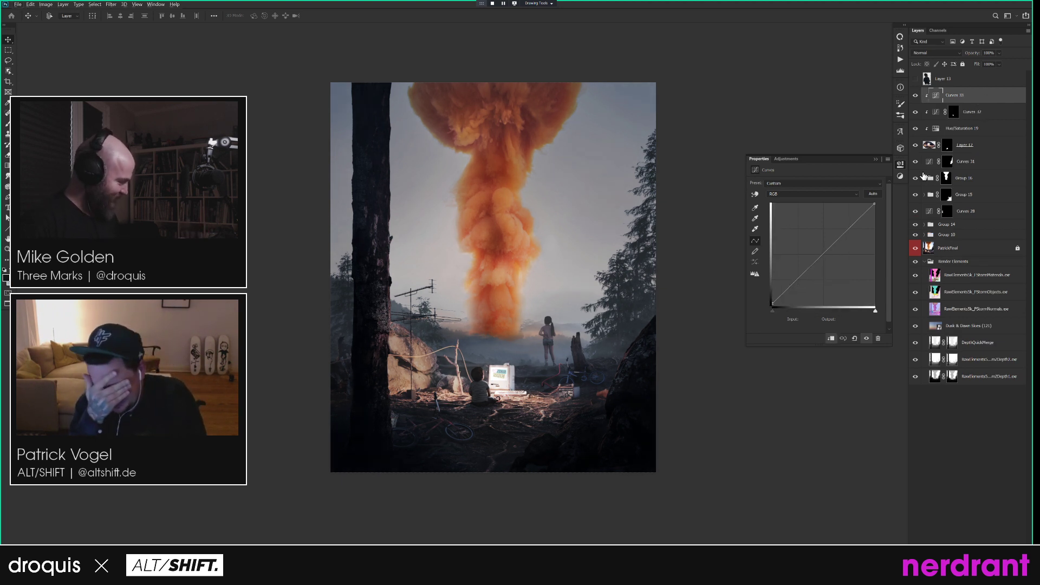
drag(773, 303, 771, 301)
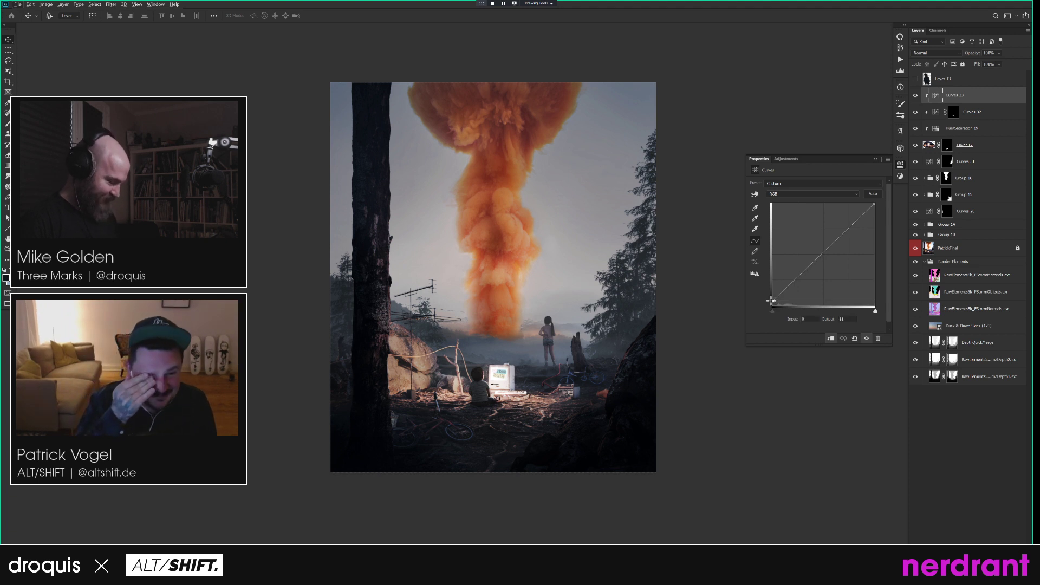
drag(770, 301, 774, 301)
drag(657, 366, 644, 389)
key(b)
key(b)
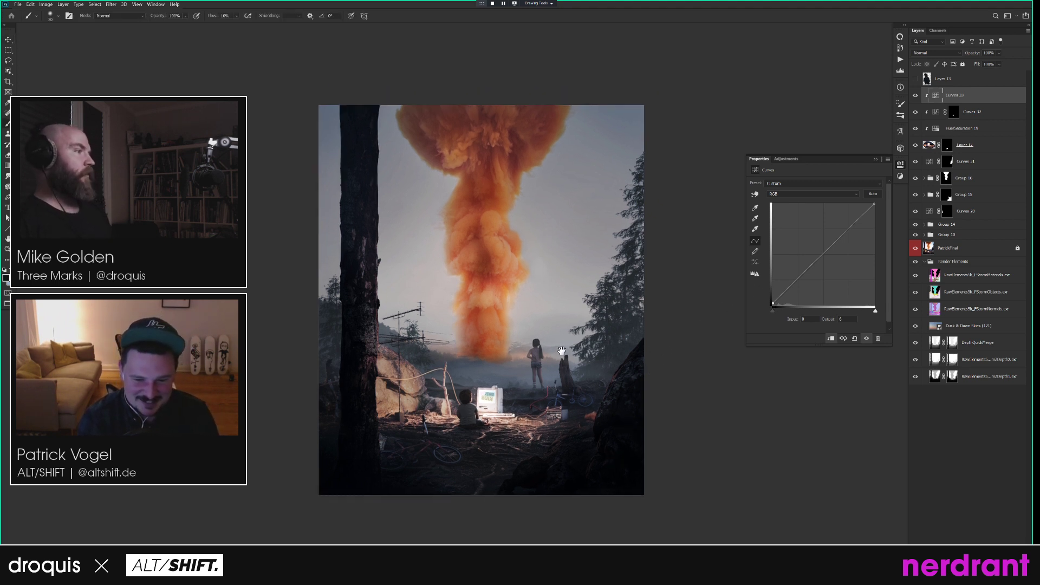
drag(551, 385, 532, 377)
drag(462, 410, 475, 401)
key(v)
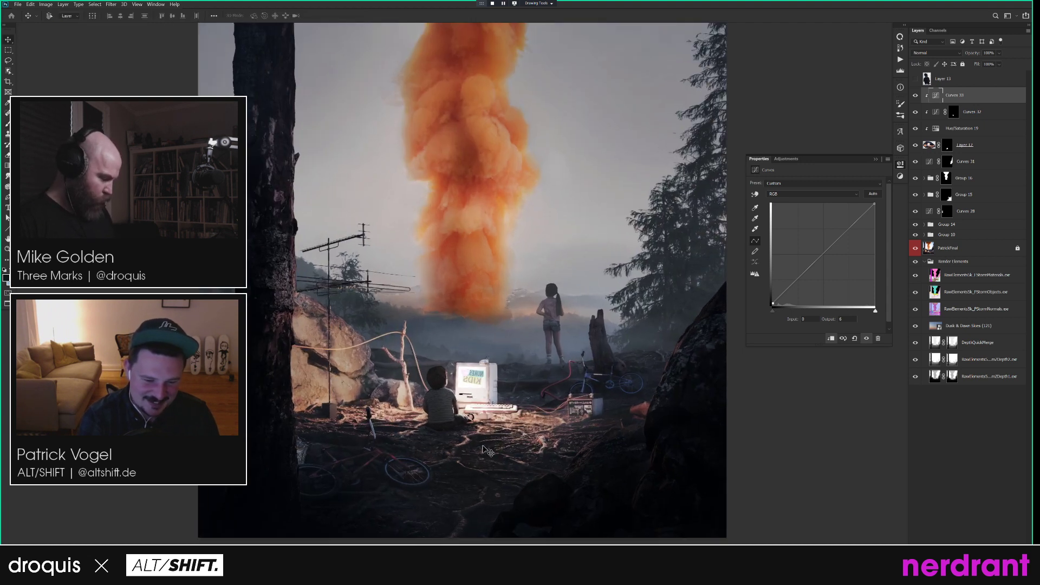
ctrl+click(948, 146)
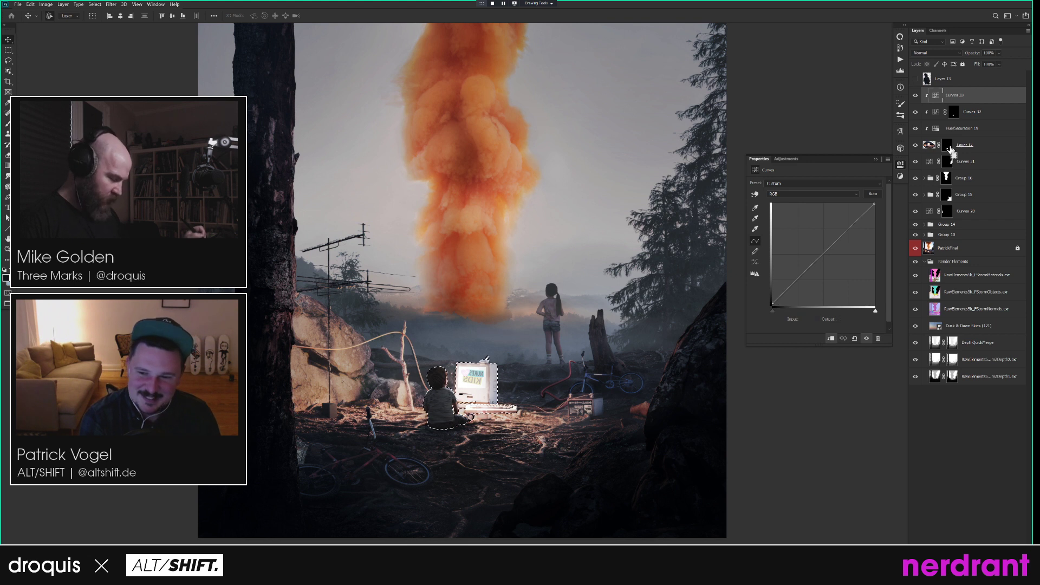
key(ctrl+m)
key(Escape)
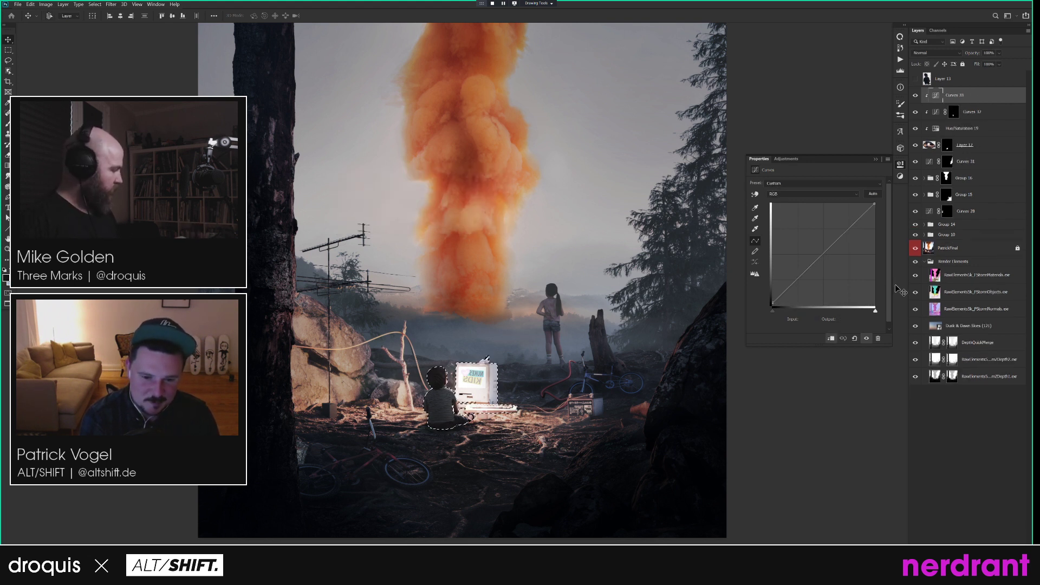
Stamp the visible image into a new layer above the Curves adjustments and set its blend mode to Screen.
key(ctrl+j)
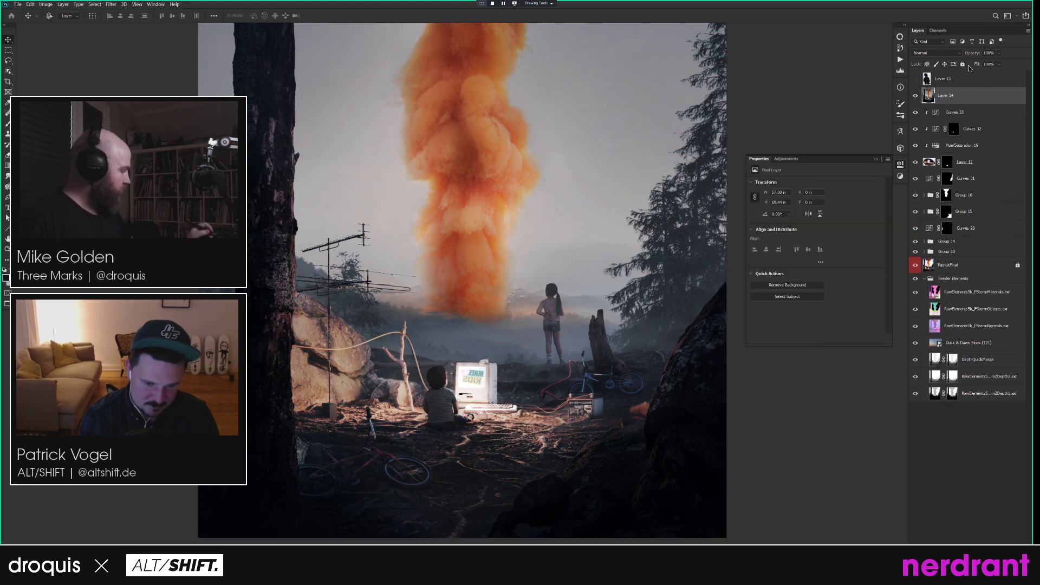
click(964, 53)
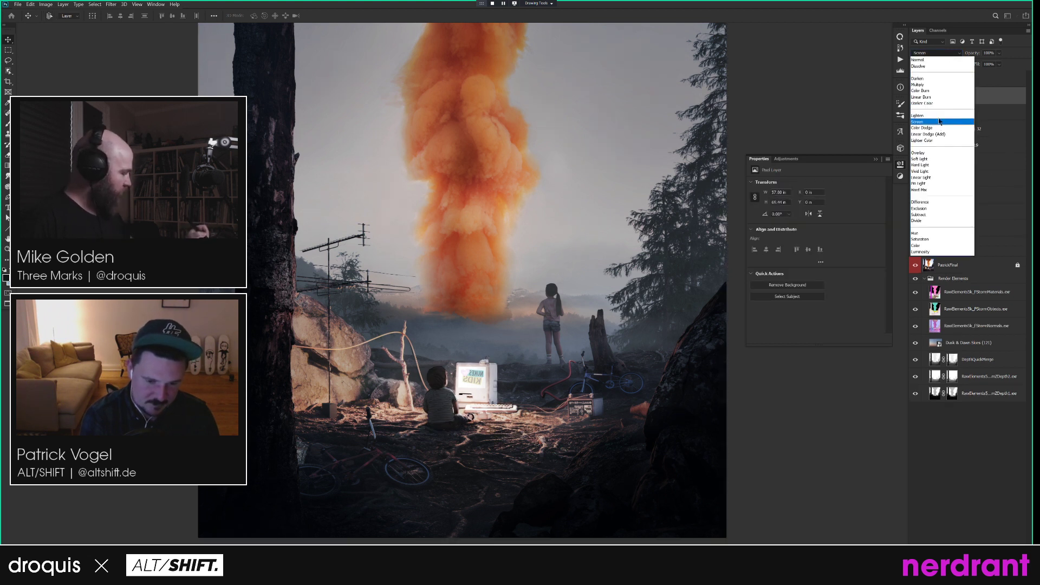
click(940, 98)
Soften the Screen layer with a light Gaussian Blur, checking the effect around the boy and computer.
key(ctrl+alt+f)
click(457, 395)
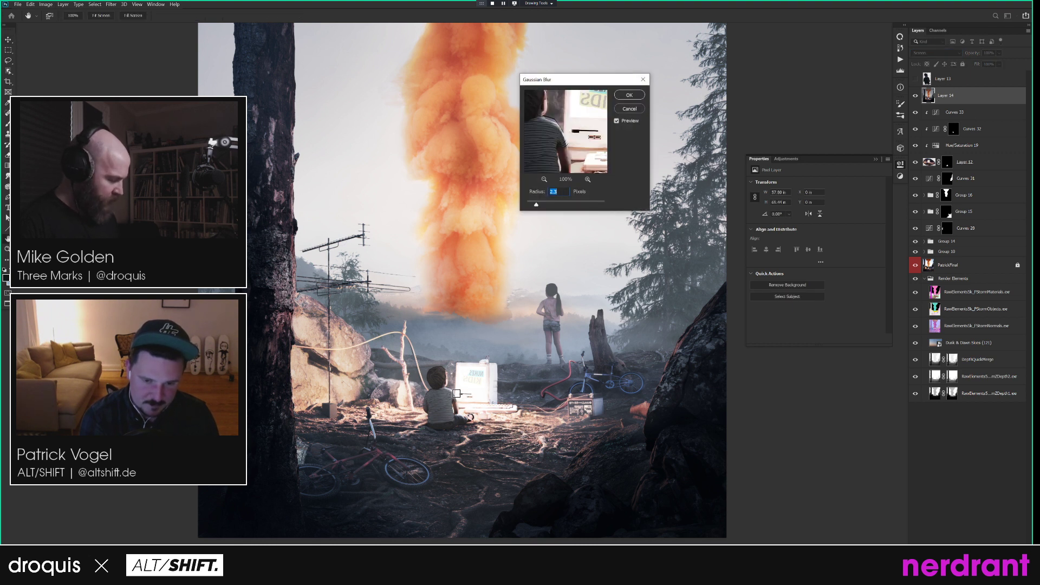
click(540, 206)
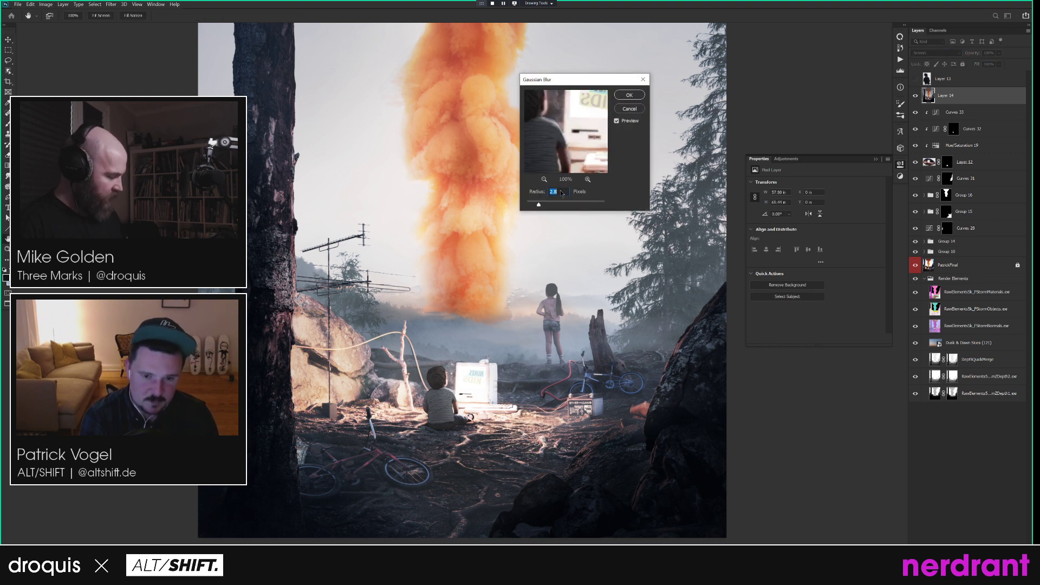
click(629, 97)
Colorize the Screen layer with a clipped Hue/Saturation adjustment at hue 204, saturation 22 and lightness -10.
key(ctrl+u)
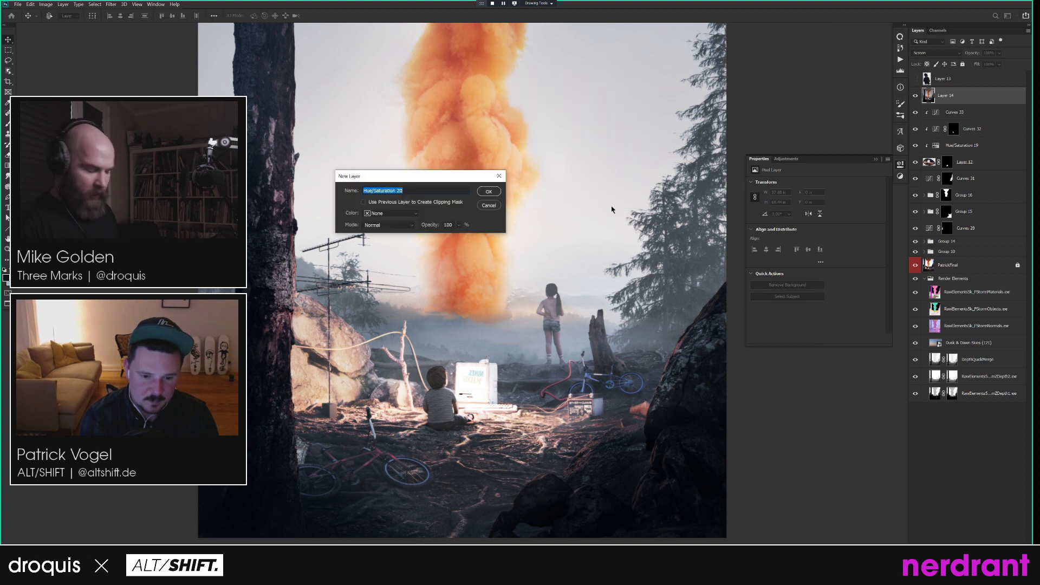
key(Return)
click(792, 256)
drag(817, 216, 824, 216)
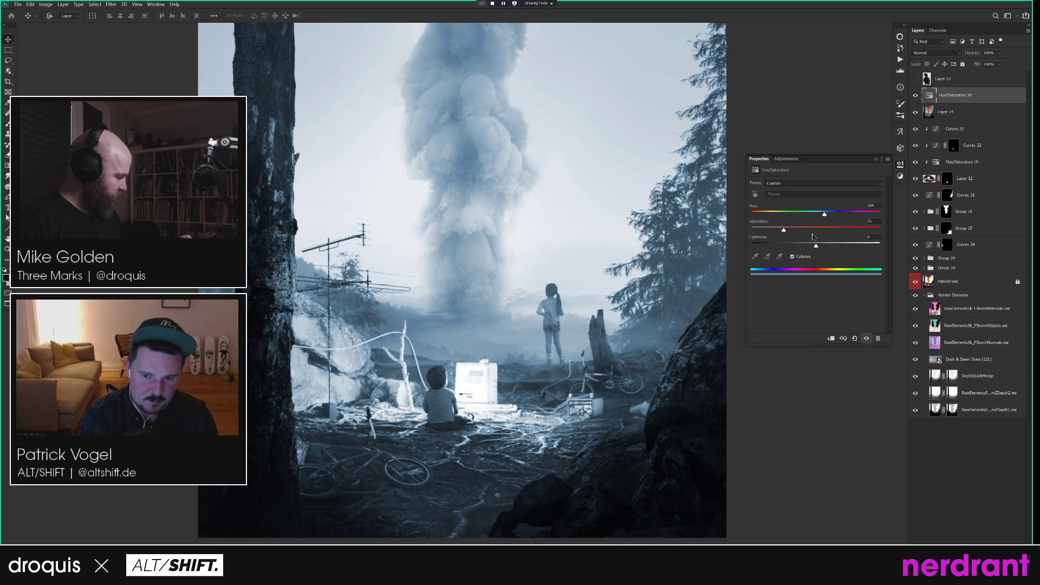
drag(813, 249, 809, 246)
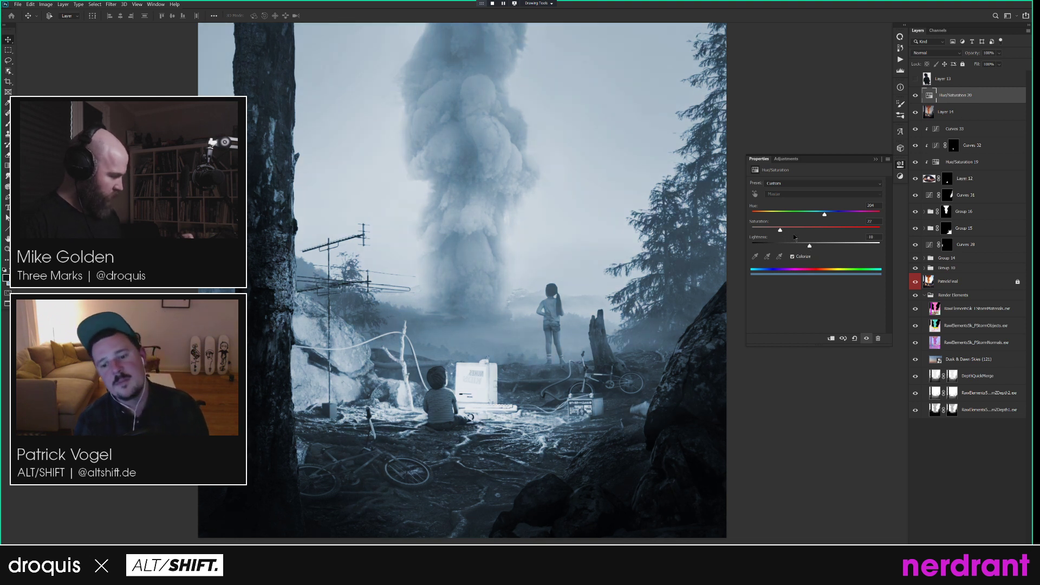
alt+click(973, 102)
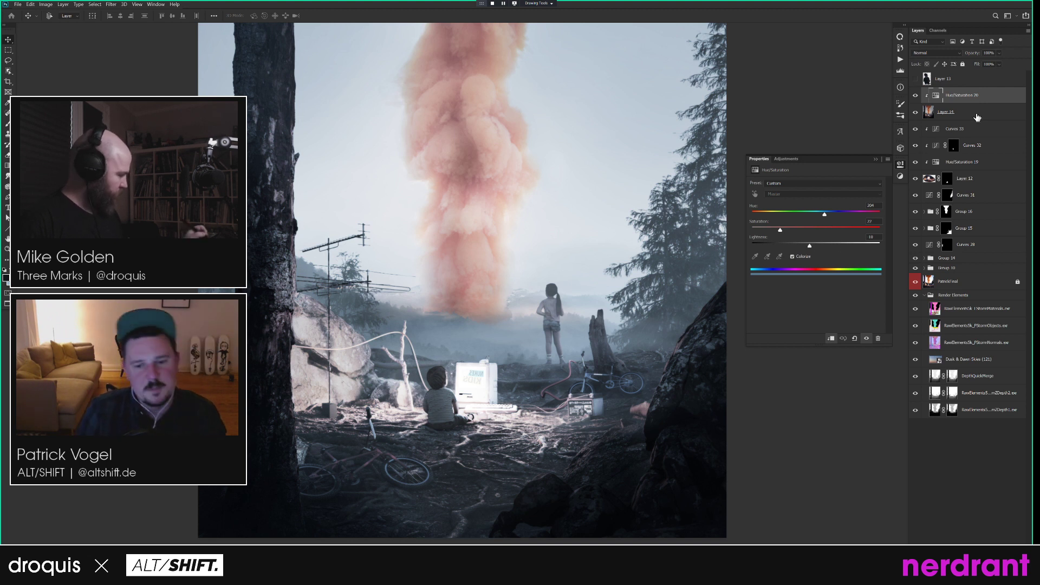
Hide the blurred Screen layer behind a black layer mask.
click(979, 171)
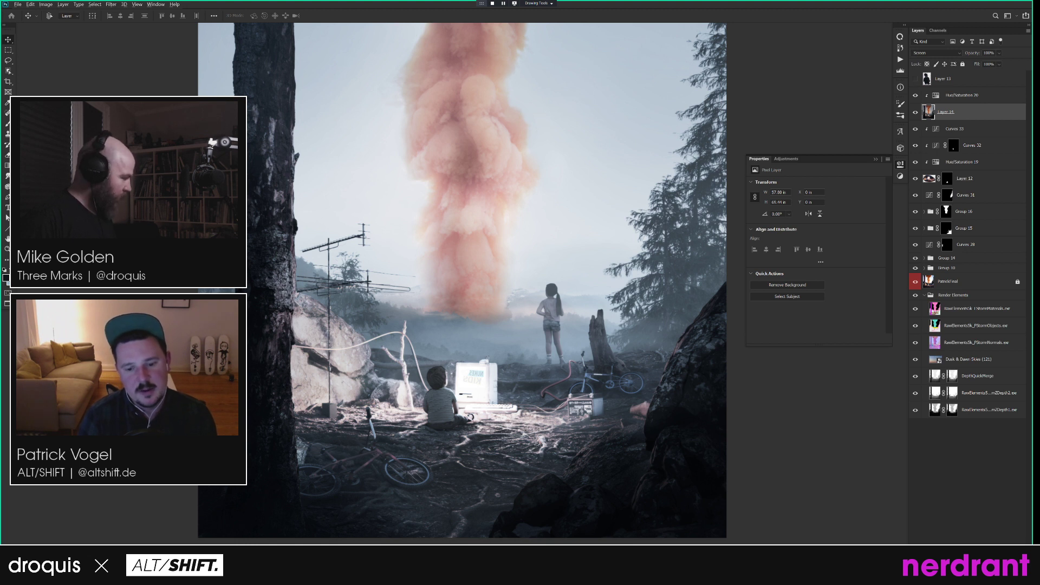
alt+click(959, 561)
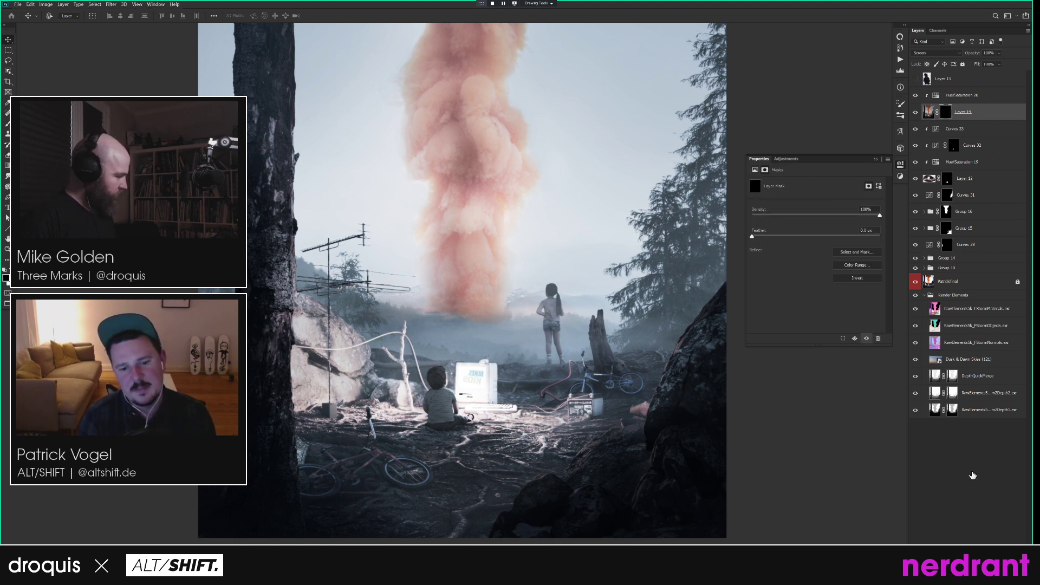
drag(648, 359, 647, 359)
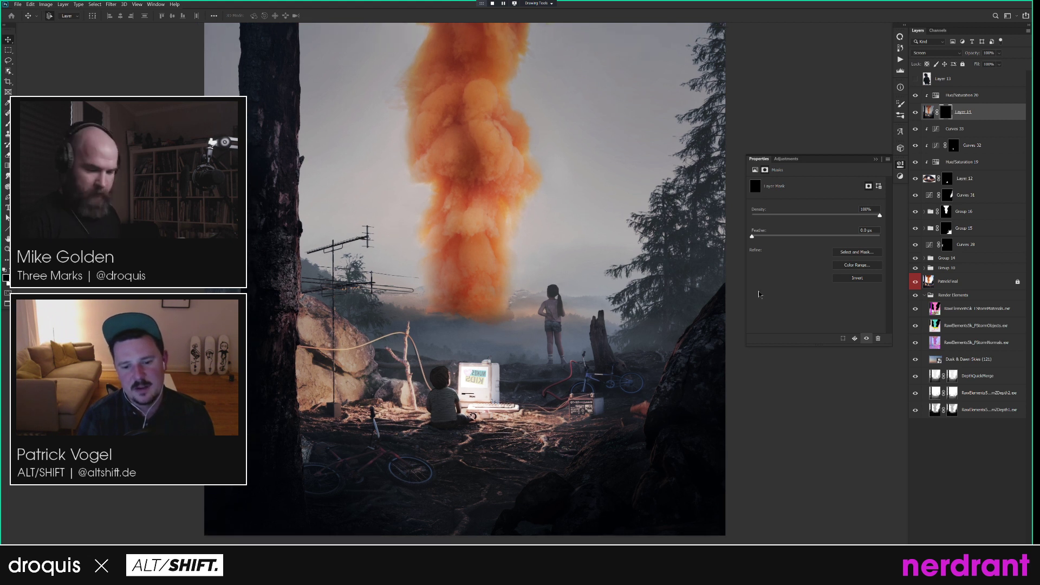
Group the masked Screen layer with its Hue/Saturation adjustment and expand the group.
ctrl+click(975, 101)
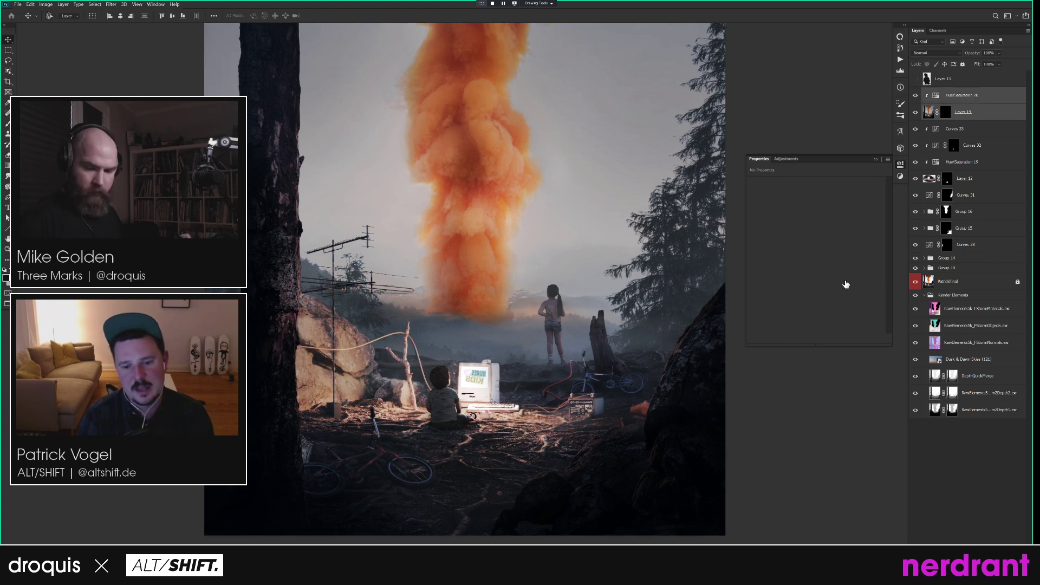
key(ctrl+g)
key(b)
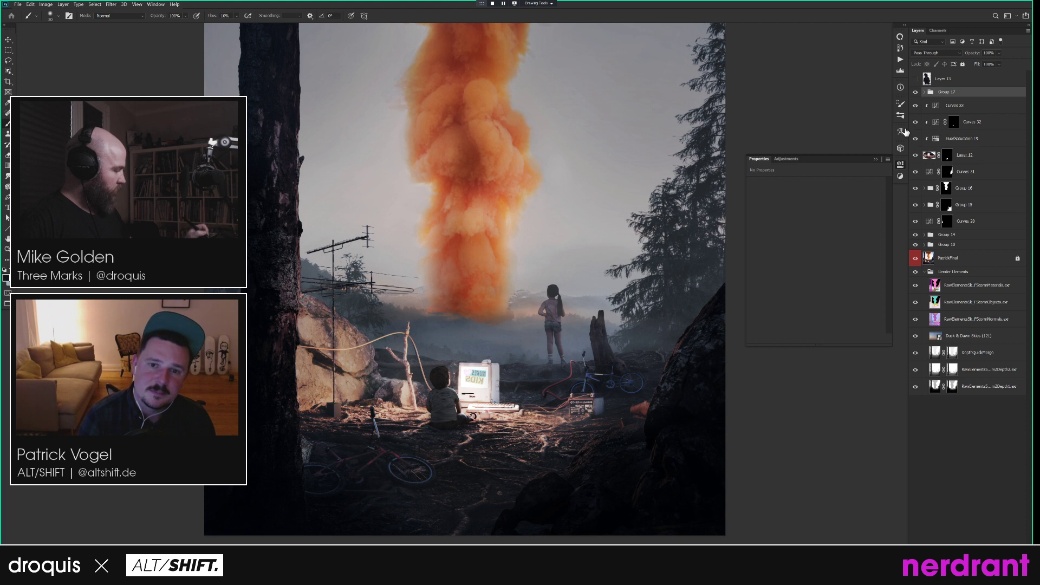
click(924, 93)
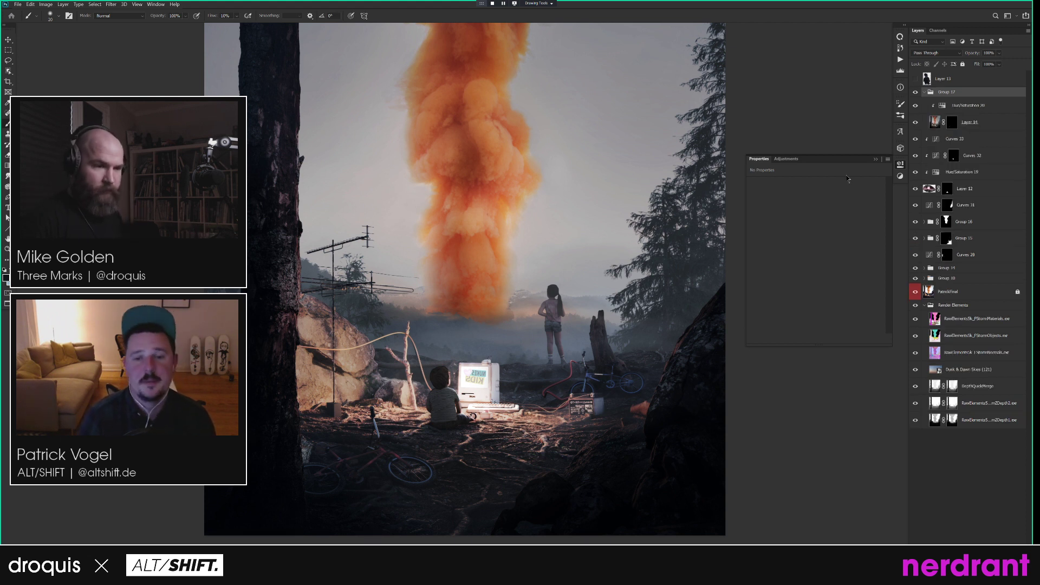
Nest the glow layer and its Hue/Saturation in a second group, copy the Curves 32 mask onto it, and display that mask alone.
key(v)
click(975, 105)
click(993, 130)
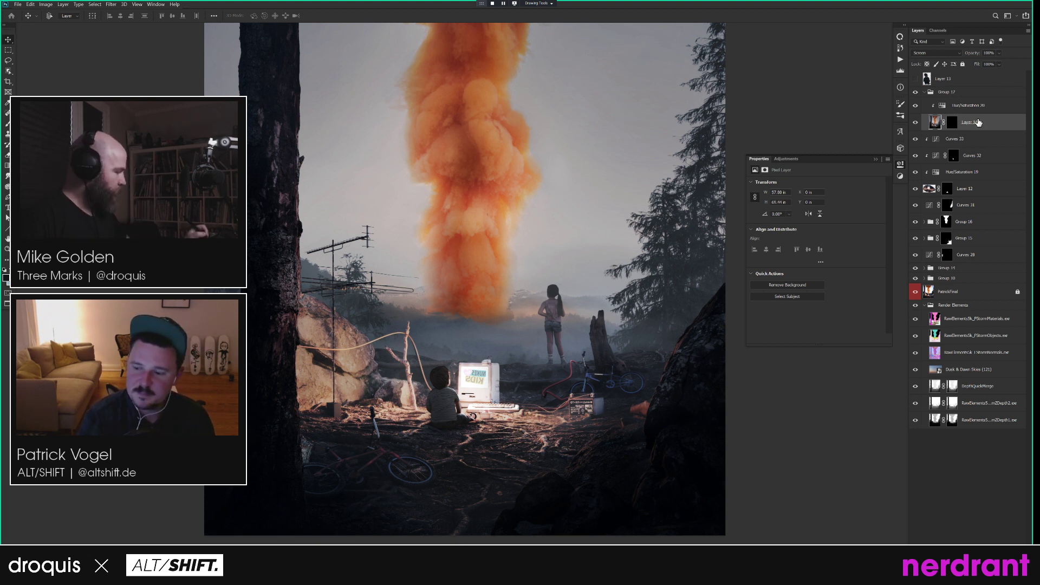
key(ctrl+g)
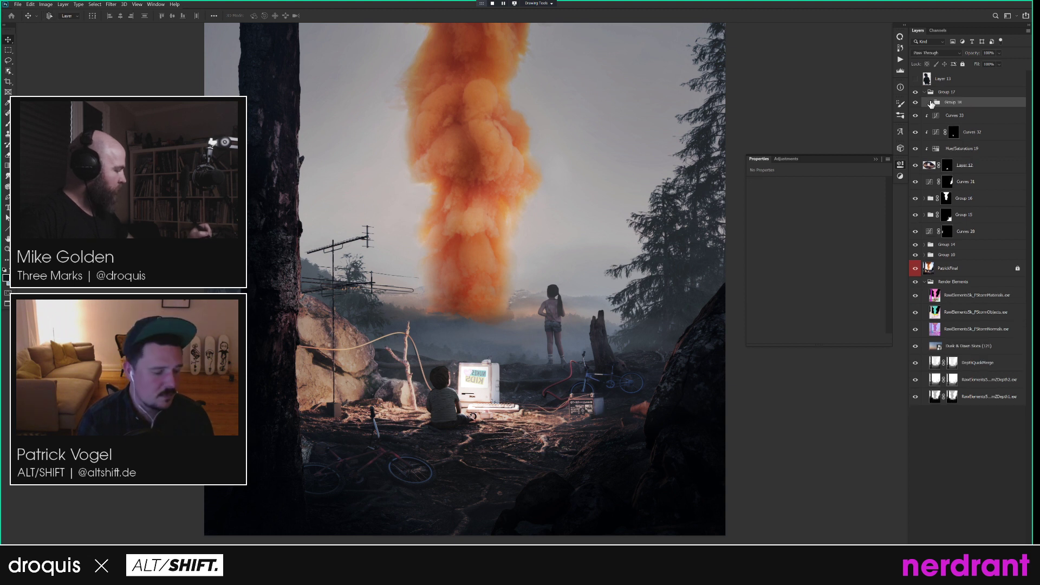
click(932, 103)
drag(955, 170, 957, 102)
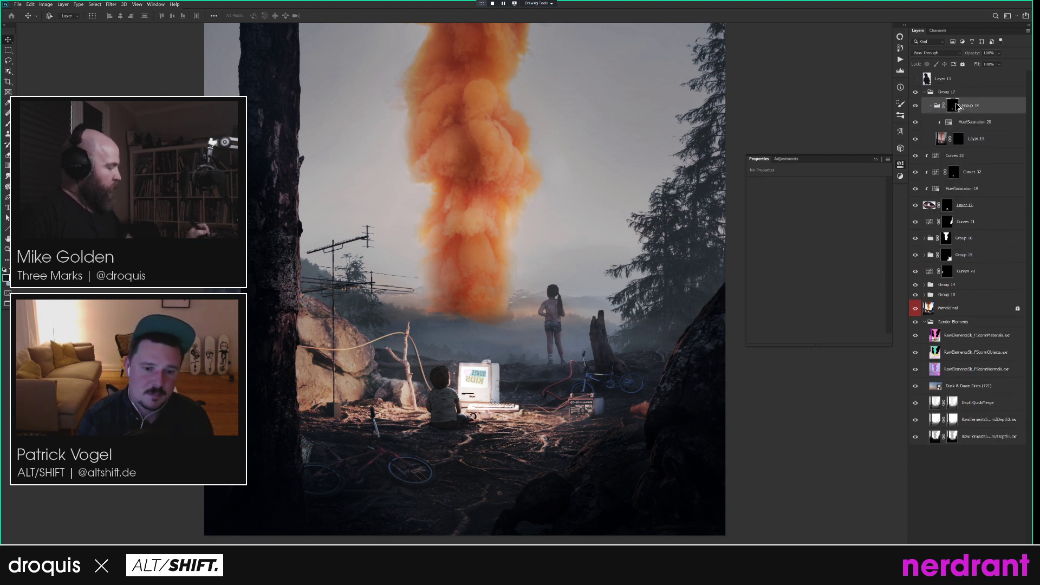
alt+click(955, 107)
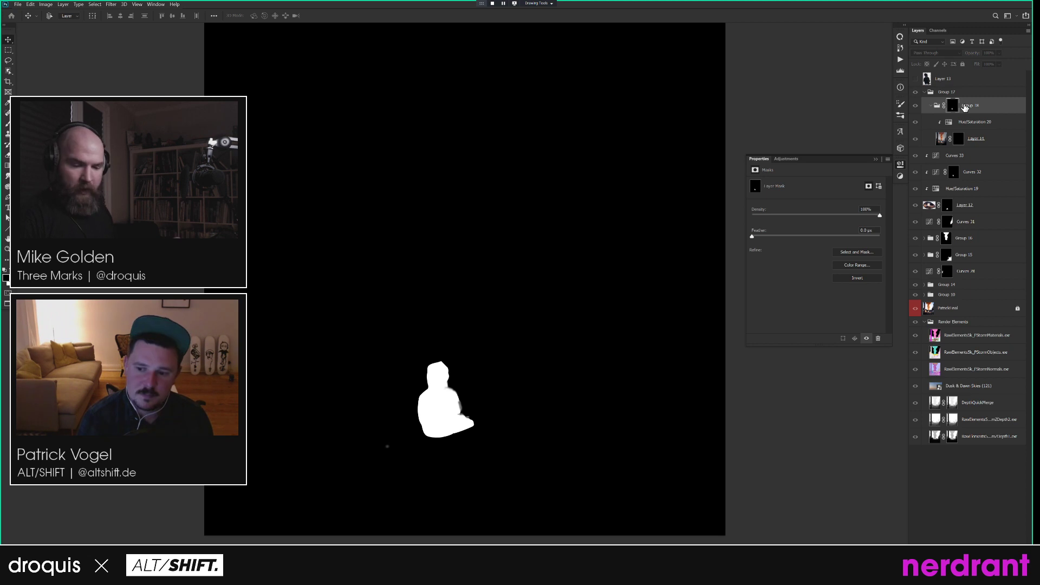
Invert the glow group's mask so the seated boy is black on white, and return to the composite view.
key(ctrl+i)
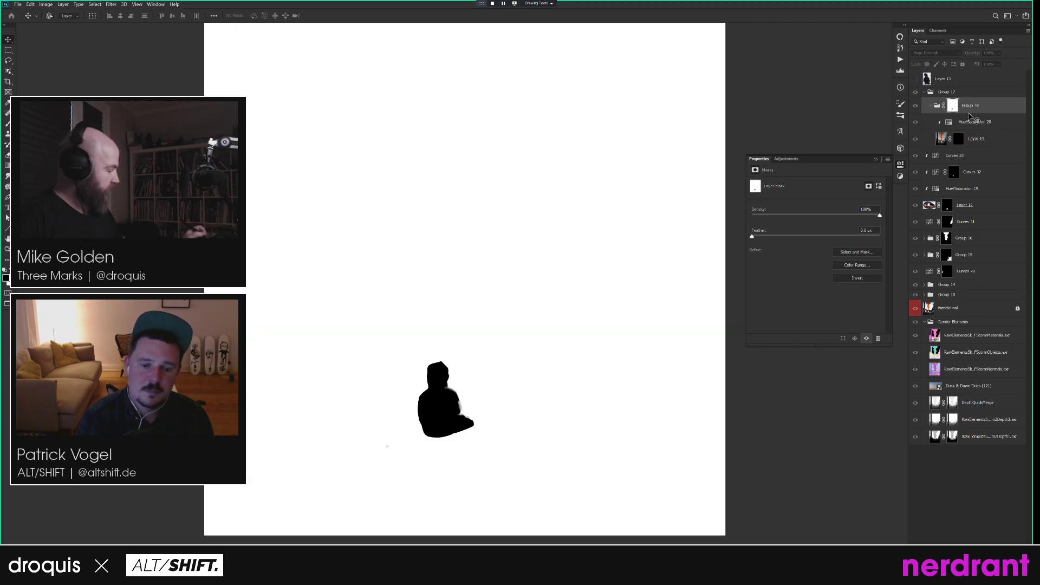
click(949, 125)
click(948, 140)
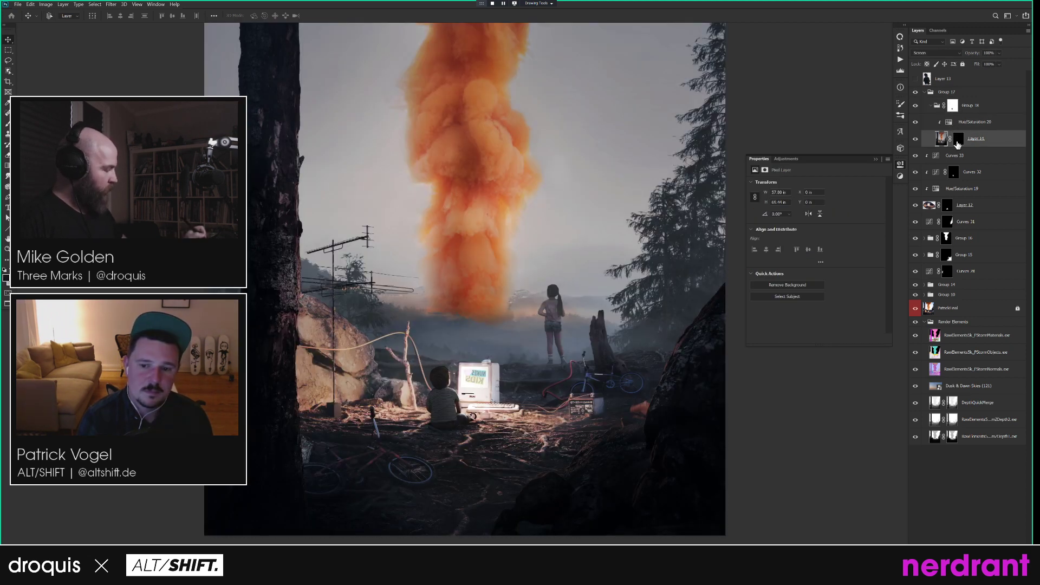
Compare the glow layer with its mask disabled, and brush soft white around the boy's head on that mask at 10% flow.
click(958, 139)
key(s)
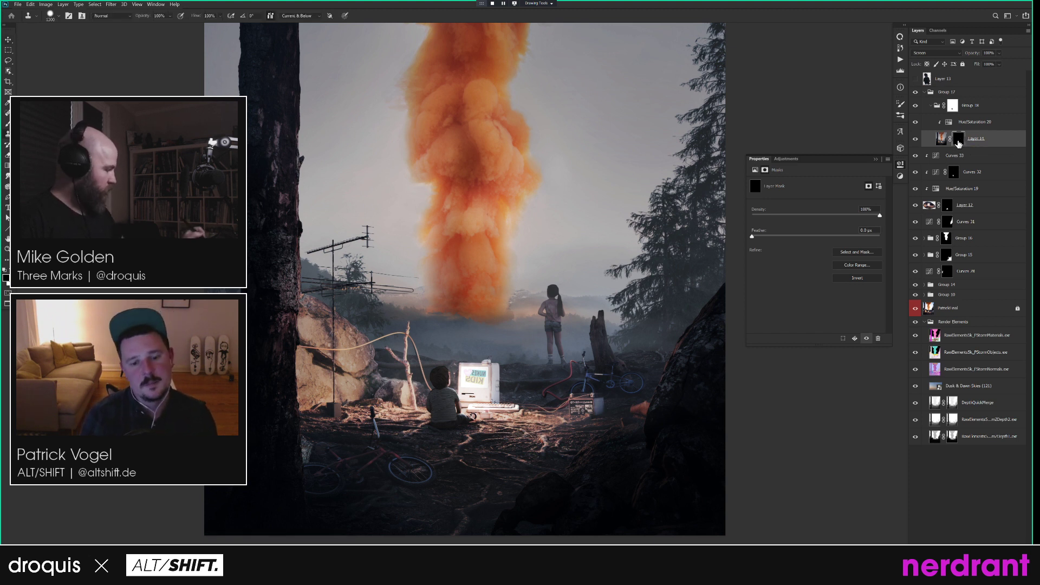
shift+click(958, 140)
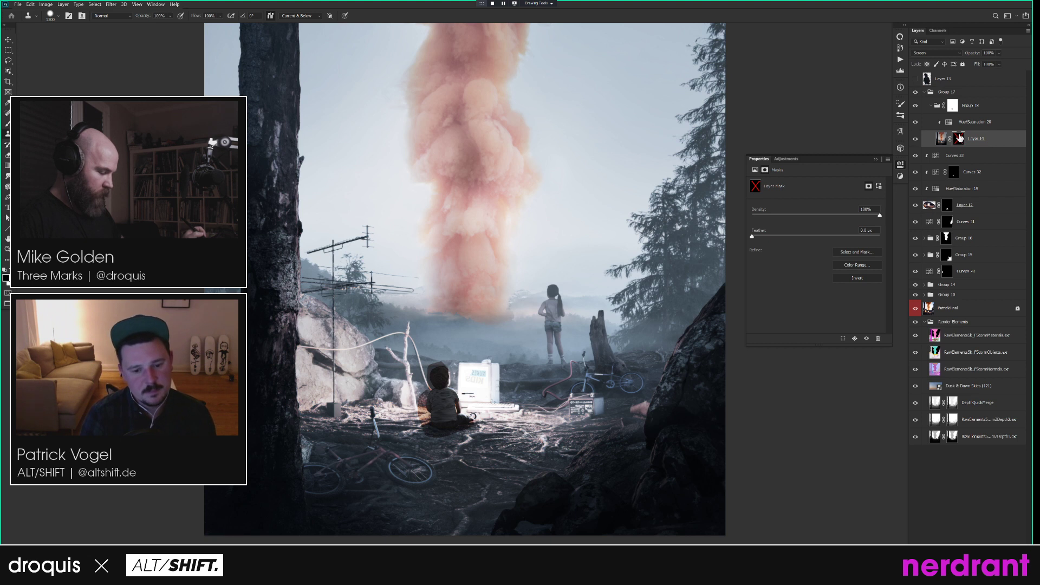
shift+click(958, 139)
key(b)
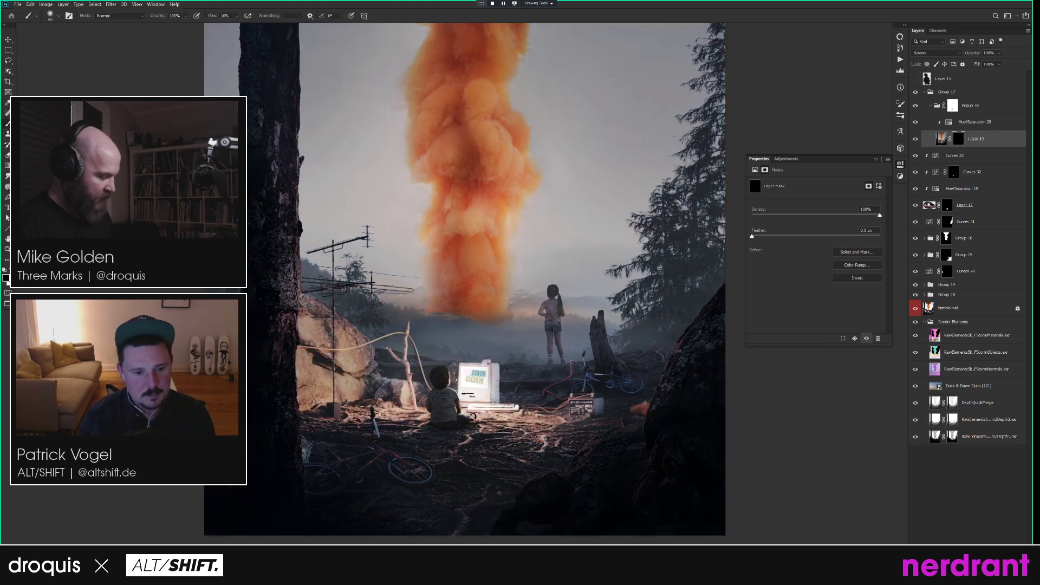
key(bracketright)
key(bracketright)
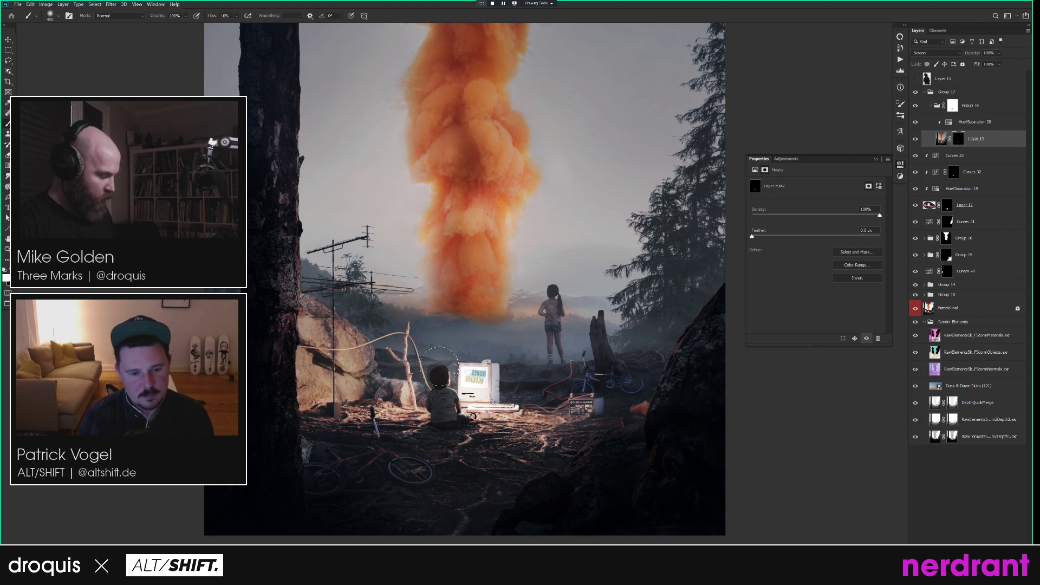
Inspect the glow group's mask and the glow layer's painted mask, and delete the glow layer's mask.
alt+click(952, 106)
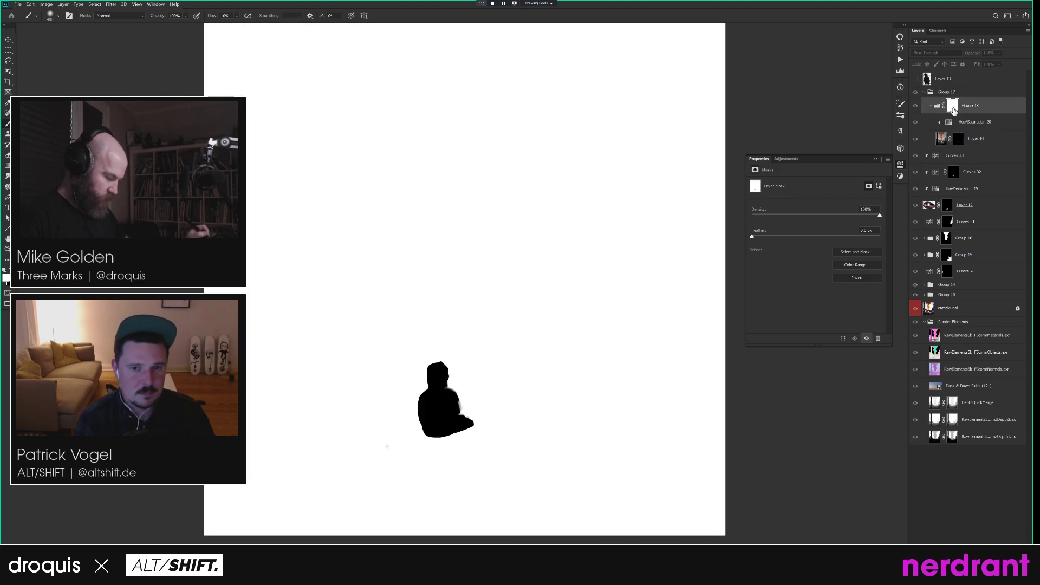
right_click(960, 139)
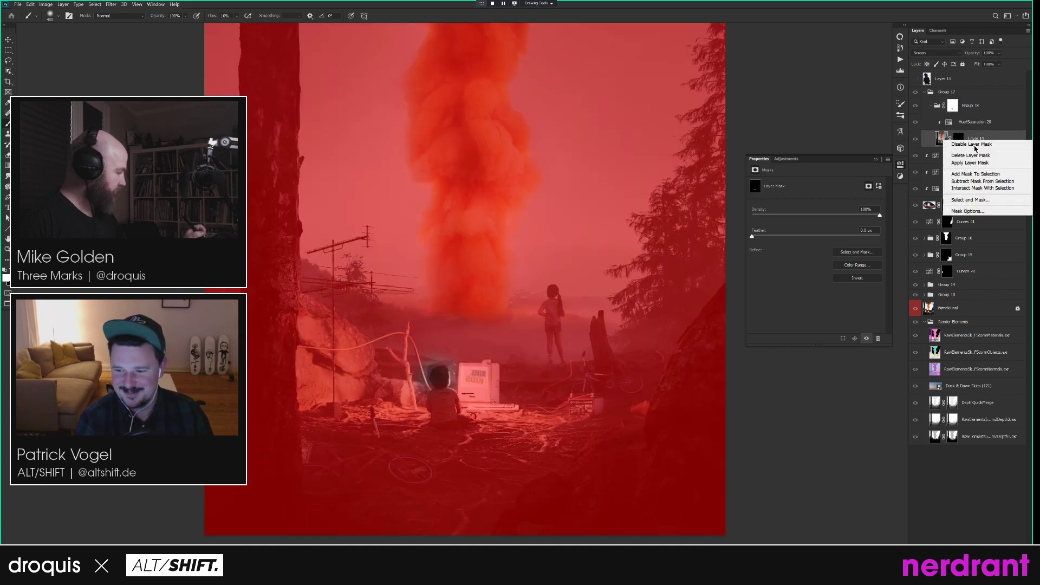
click(954, 109)
click(958, 139)
alt+click(959, 138)
right_click(959, 140)
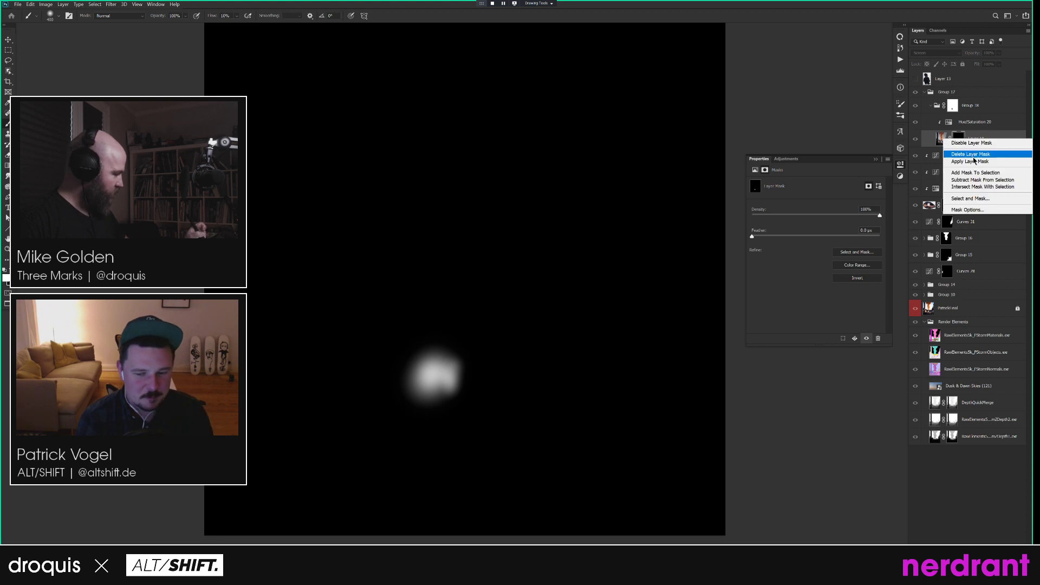
click(970, 155)
Examine the group's mask and the Red copy and Green copy channels, restore the composite view, and hide the glow layer.
alt+click(953, 107)
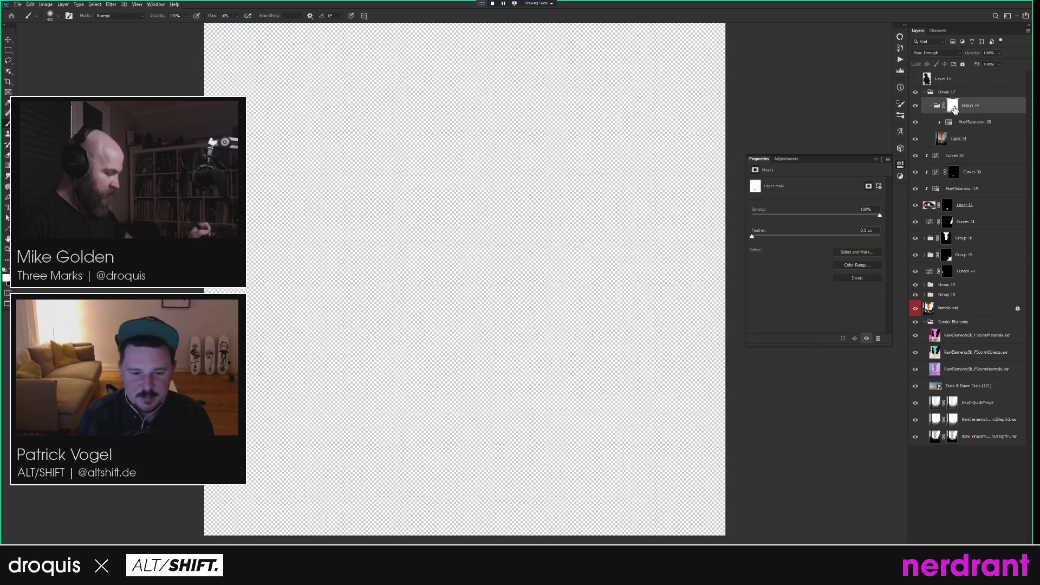
click(938, 31)
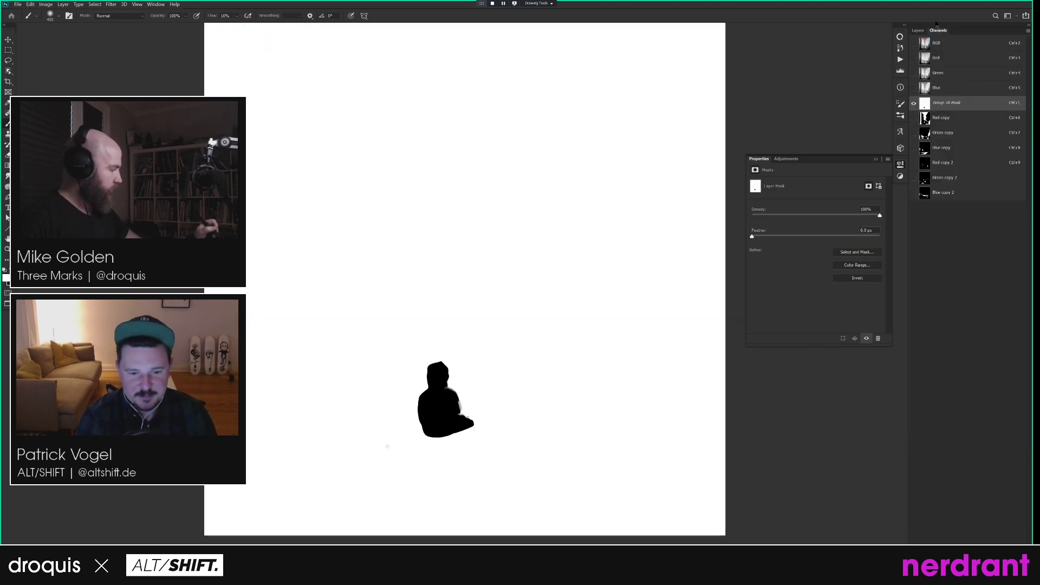
click(940, 118)
click(947, 132)
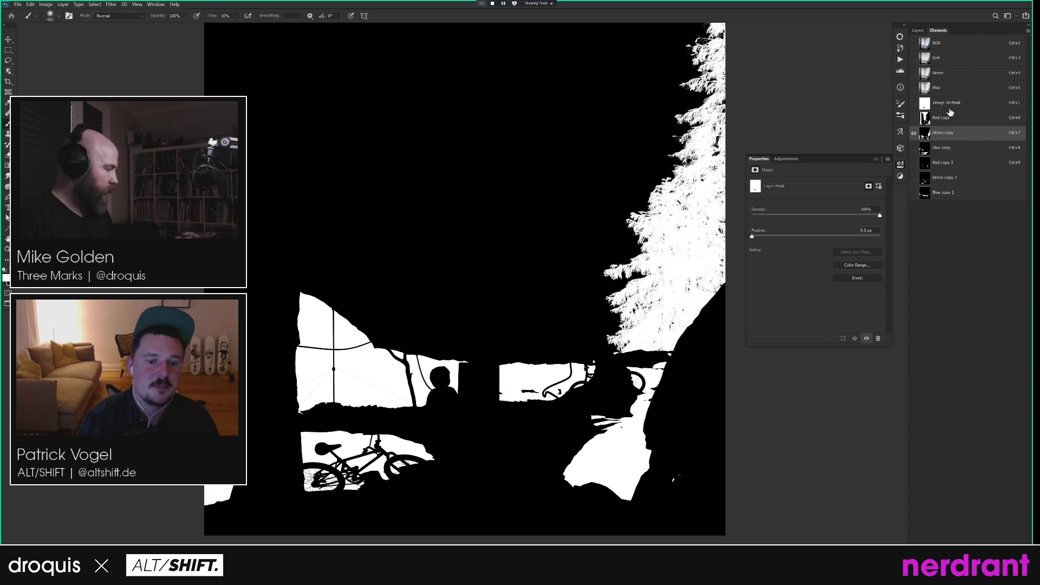
click(941, 48)
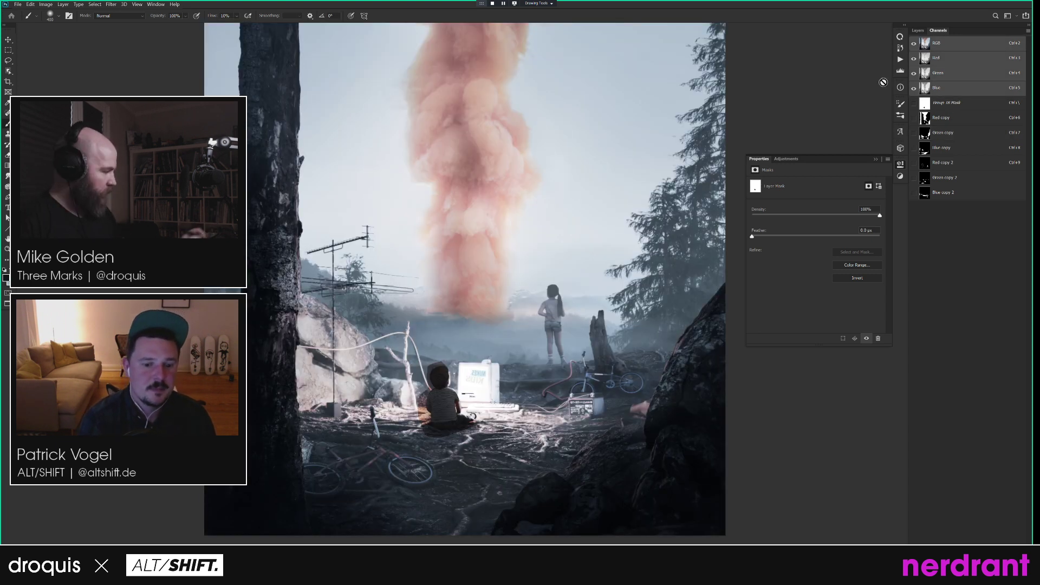
click(917, 31)
click(916, 138)
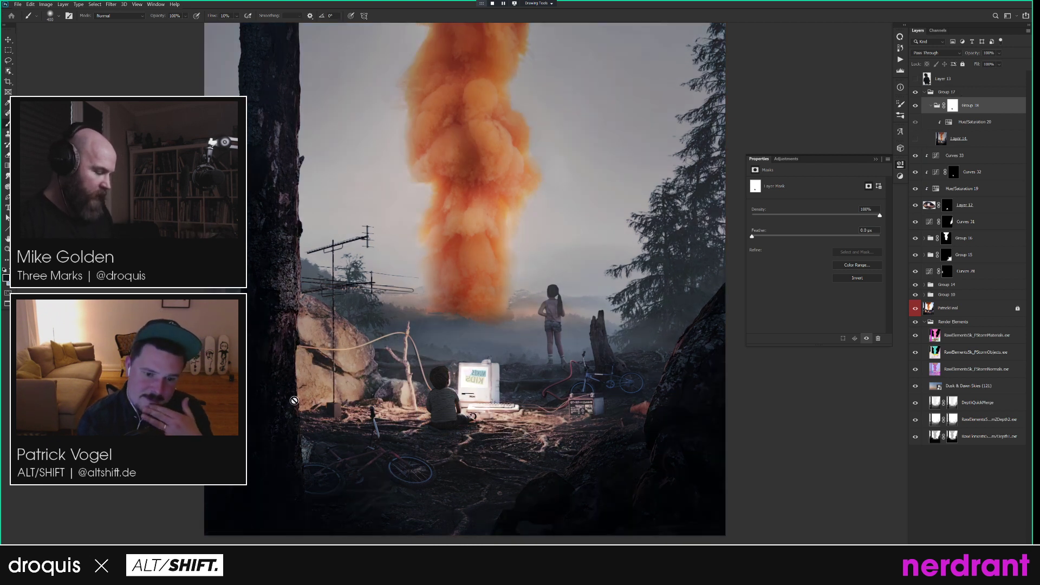
View the locked original render layer on its own and restore the other layers' visibility.
click(932, 309)
alt+click(915, 309)
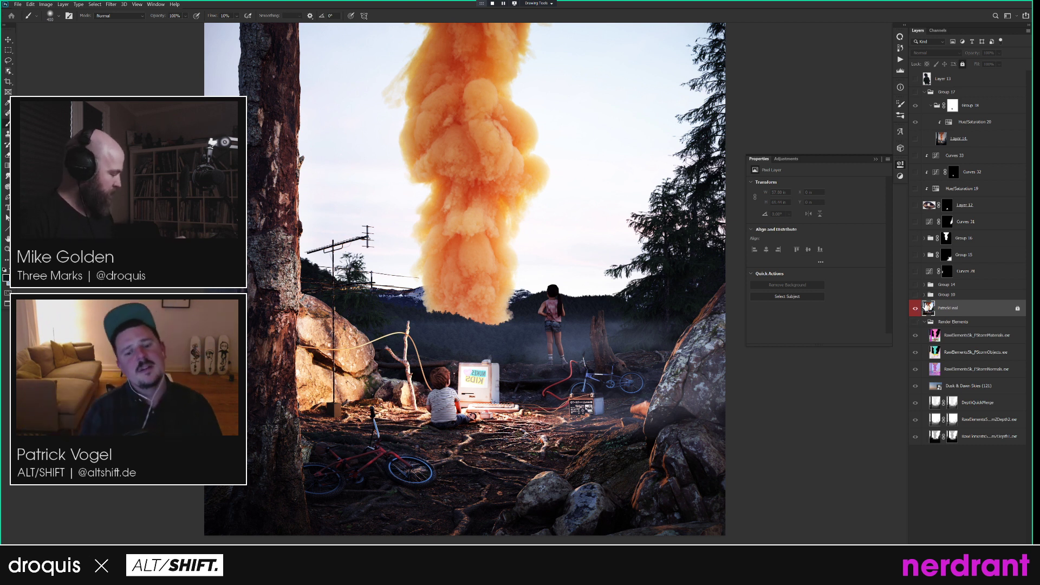
alt+click(915, 313)
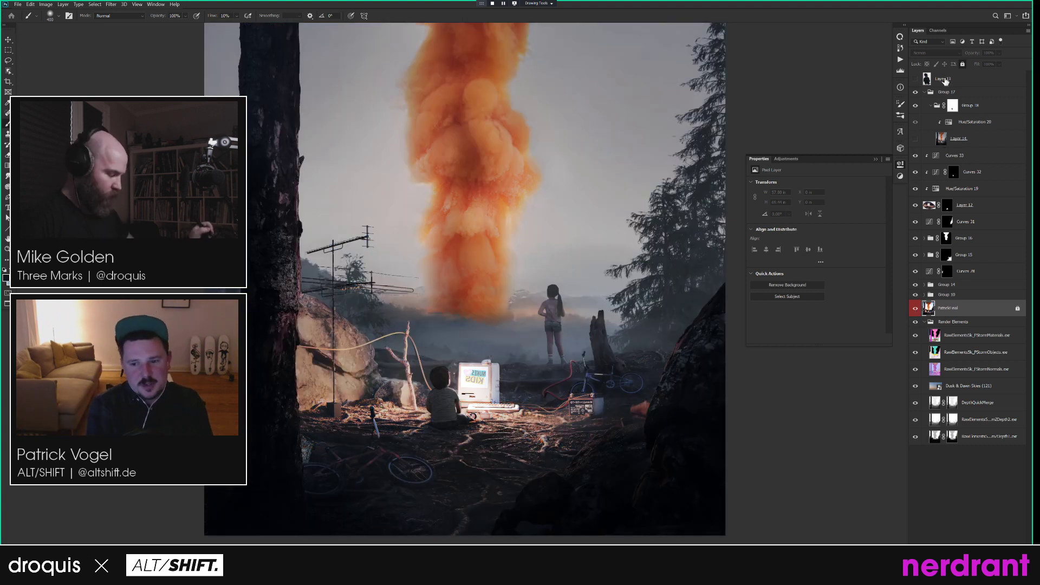
Find the saved channel that isolates the seated boy and load the Red copy channel as a selection.
click(962, 139)
click(938, 30)
click(947, 103)
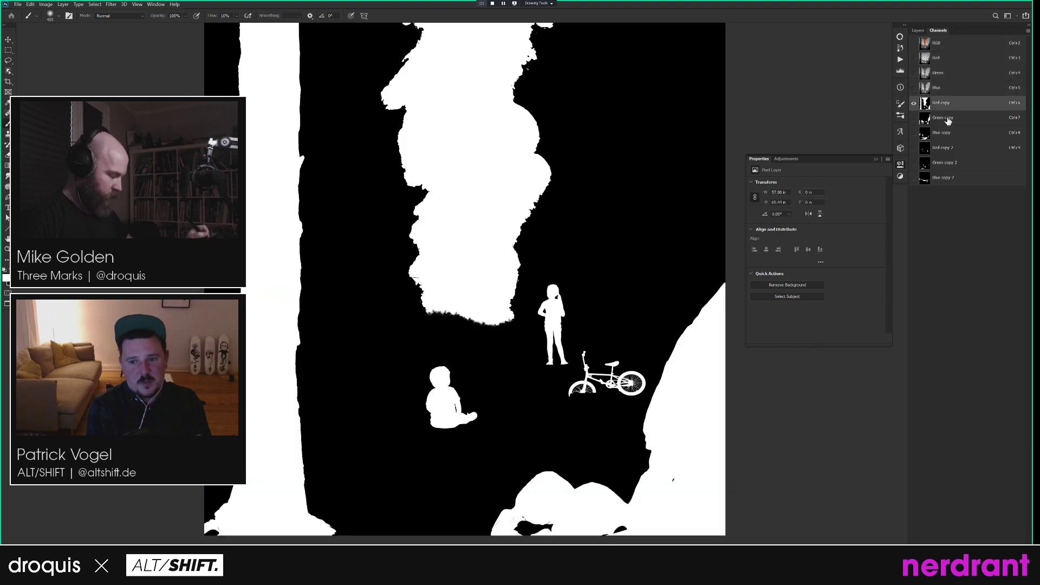
click(948, 118)
click(950, 106)
ctrl+click(926, 105)
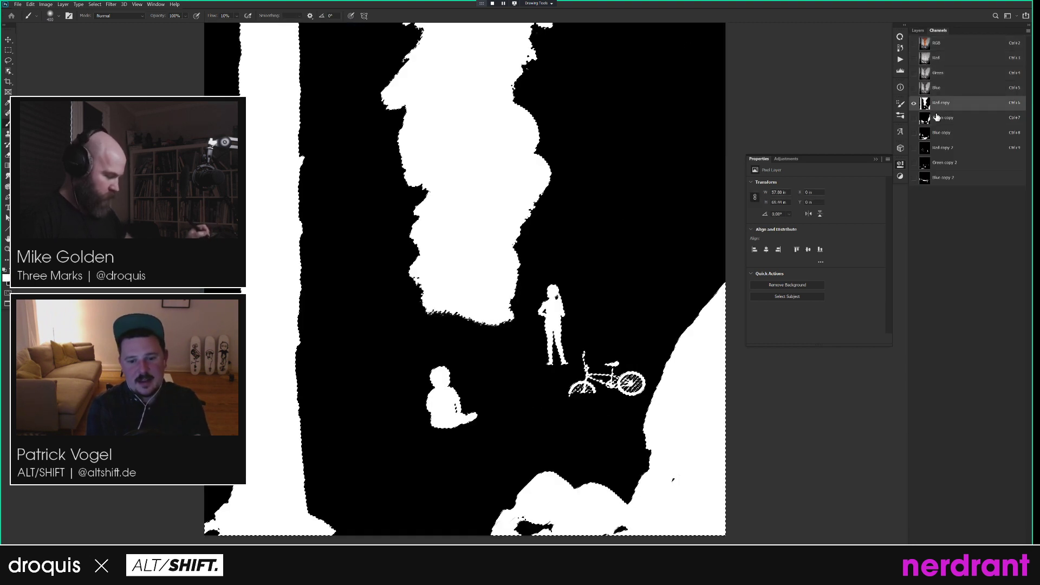
Look through the Green copy, Blue copy, Red copy 2 and Green copy 2 channels, and return to the full-color layer view.
click(943, 121)
click(945, 132)
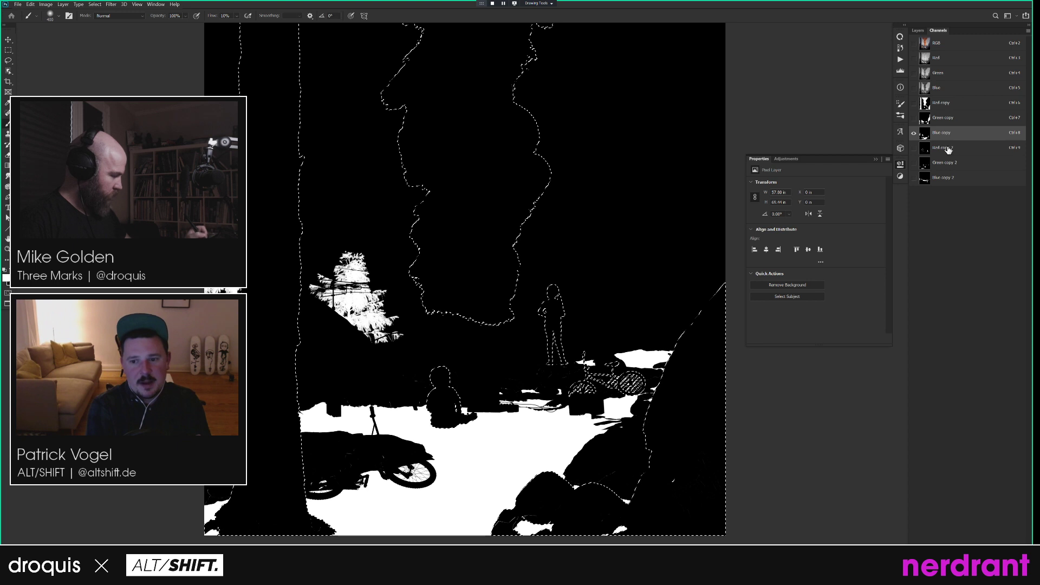
click(945, 147)
click(951, 163)
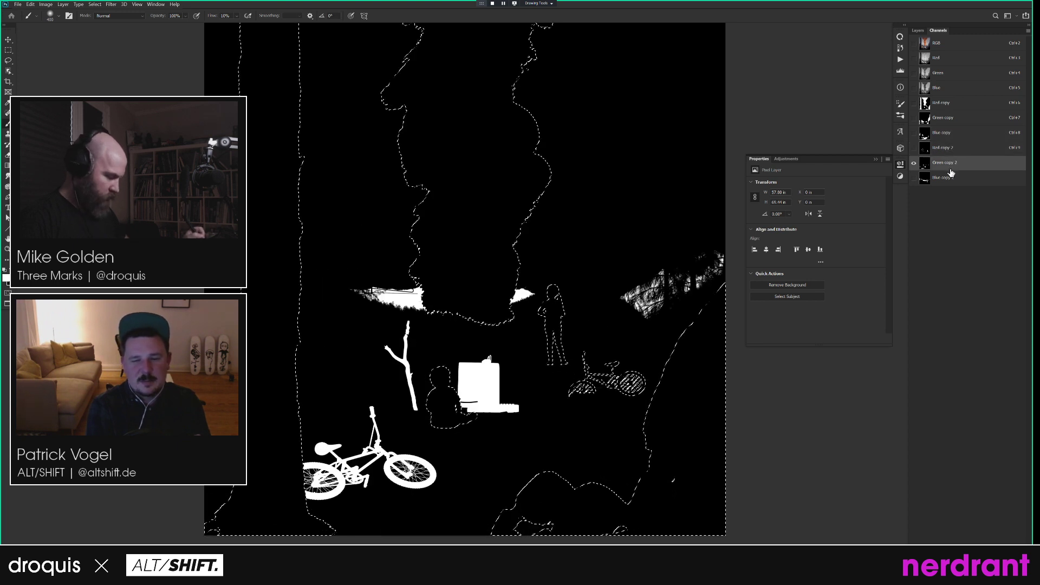
click(937, 44)
click(926, 31)
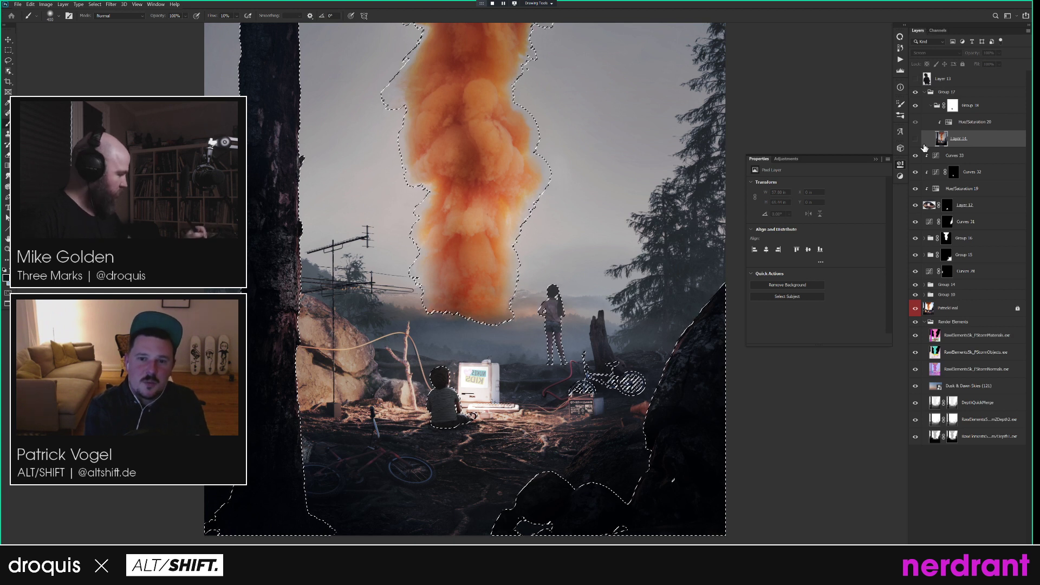
Delete the glow group's old mask, show the glow layer, and mask the group with the loaded Red copy selection.
click(953, 108)
alt+click(954, 108)
alt+click(954, 107)
right_click(956, 107)
click(971, 120)
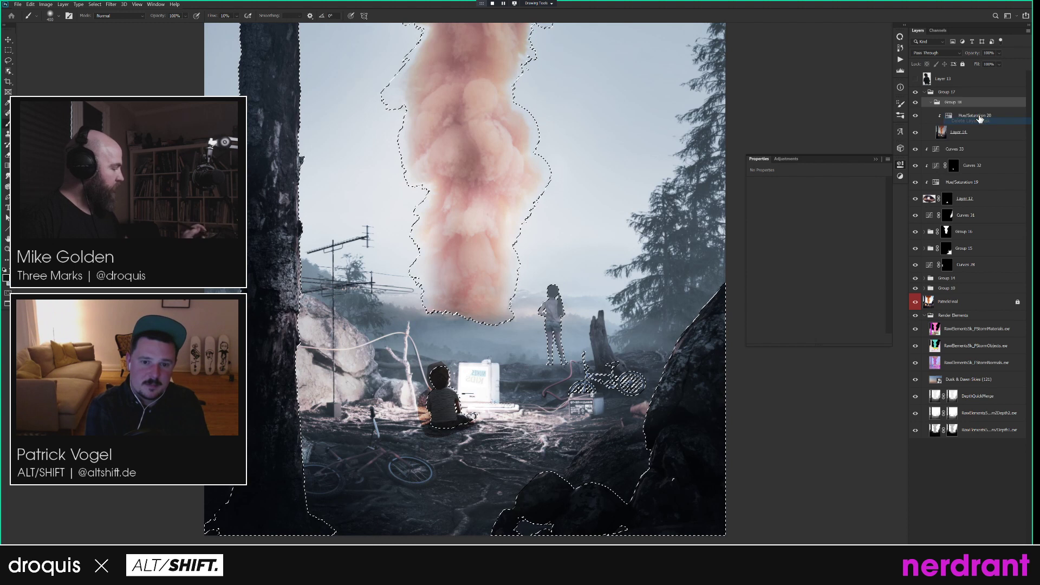
click(959, 576)
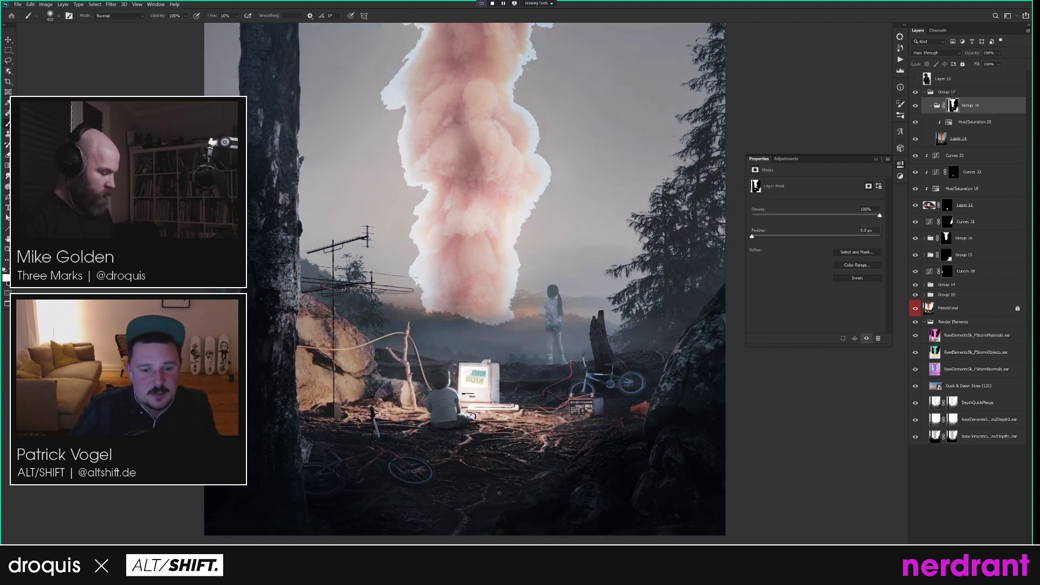
Display the group's new mask alone, lasso loosely around the seated boy, and invert the selection.
alt+click(953, 105)
key(l)
mouse_move(500, 434)
mouse_down()
mouse_move(475, 349)
mouse_move(394, 362)
mouse_move(449, 449)
mouse_up()
key(ctrl+shift+i)
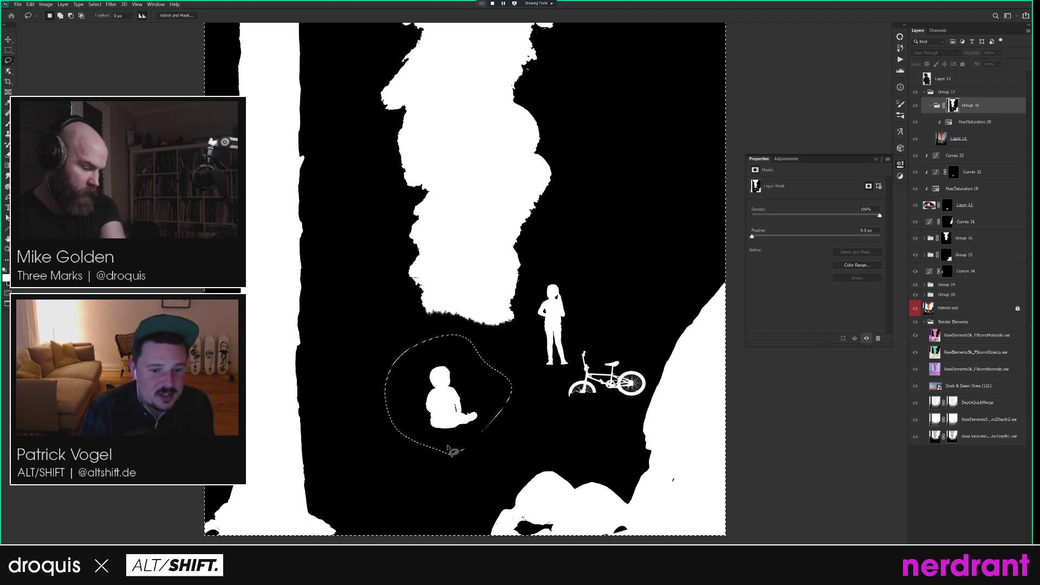
key(alt+BackSpace)
key(ctrl+d)
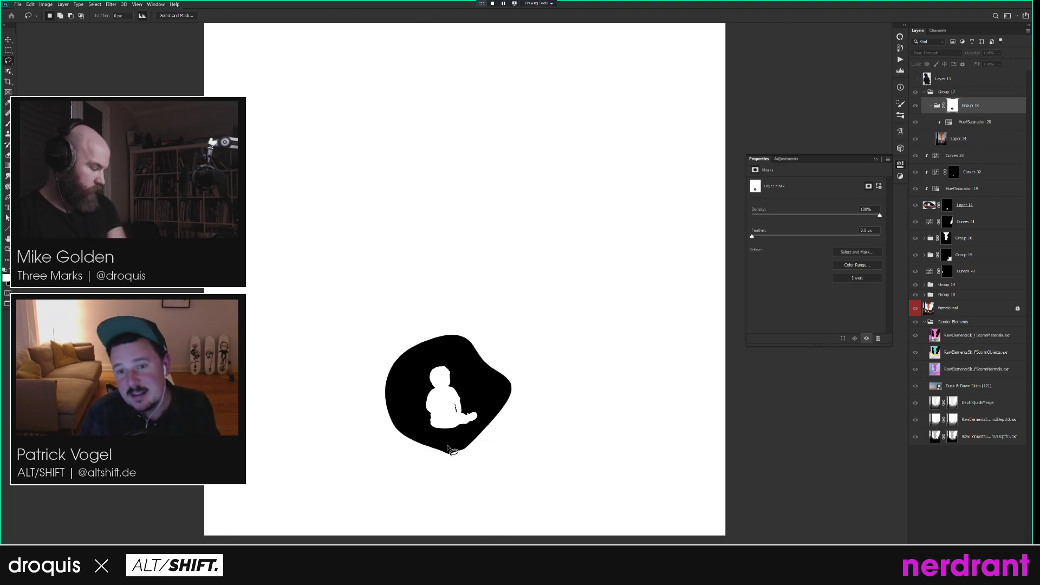
key(ctrl+shift+d)
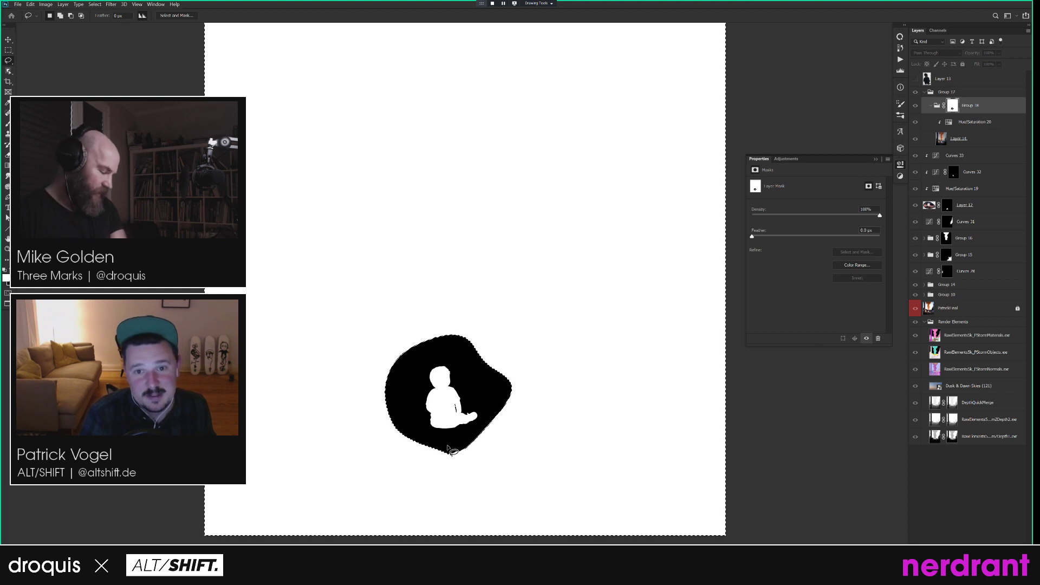
key(ctrl+z)
key(ctrl+z)
key(ctrl+z)
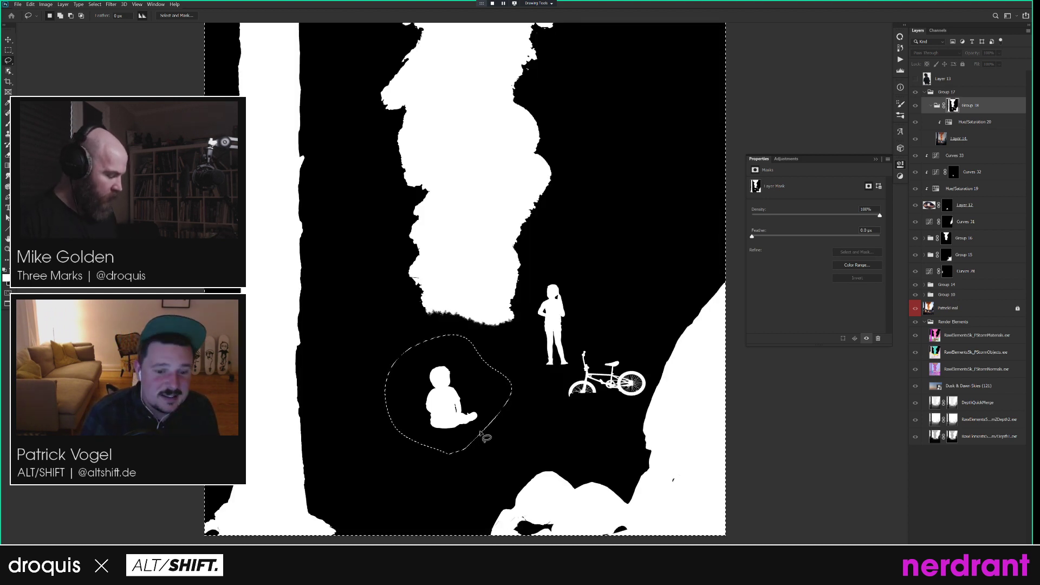
Fill the mask outside the lassoed area with black so only the boy stays white, and deselect.
key(ctrl+BackSpace)
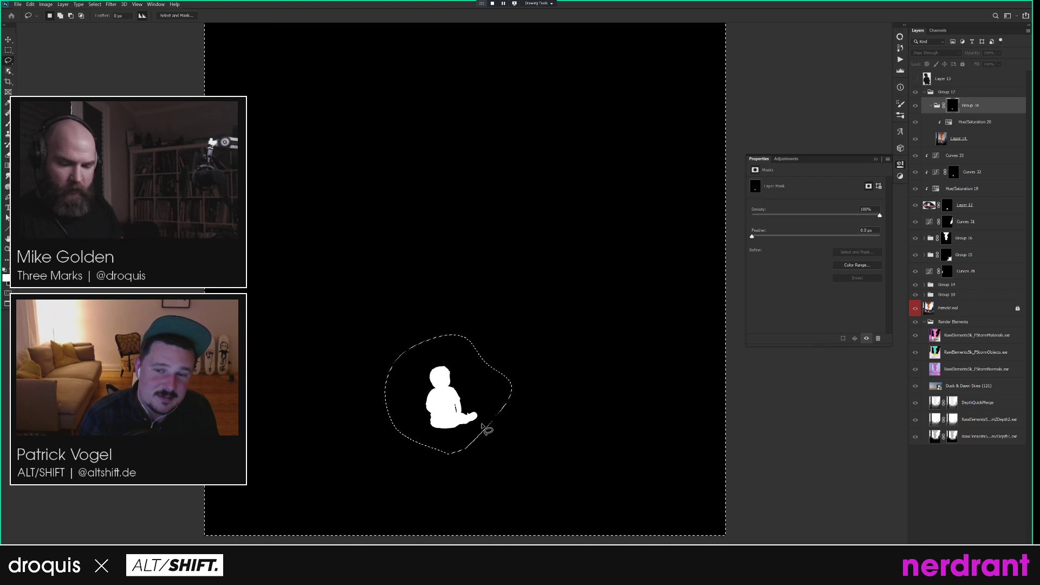
key(v)
key(ctrl+d)
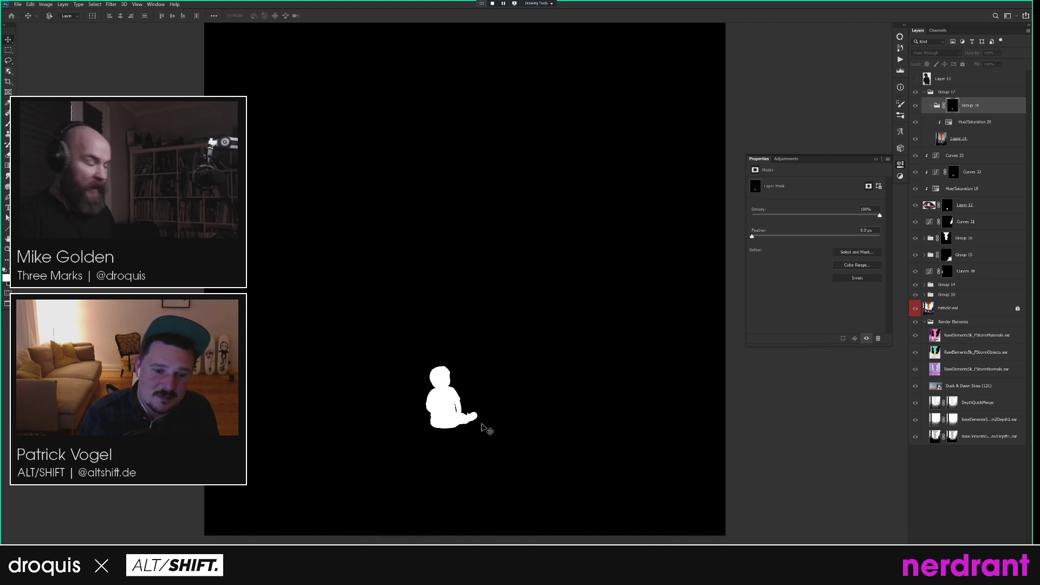
Return to the composite view and invert the group's mask so the glow excludes only the boy.
click(975, 125)
click(971, 108)
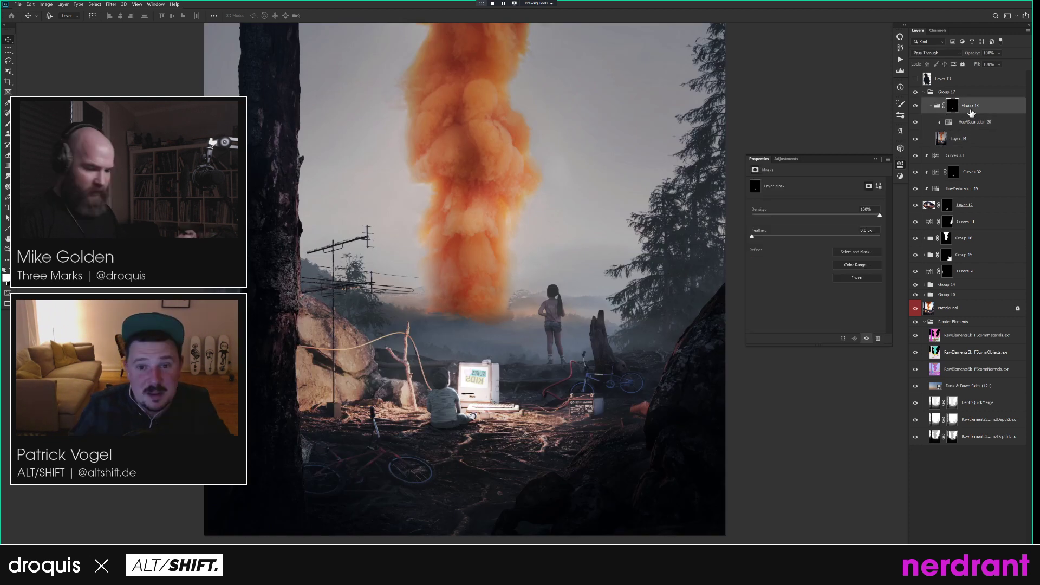
key(ctrl+i)
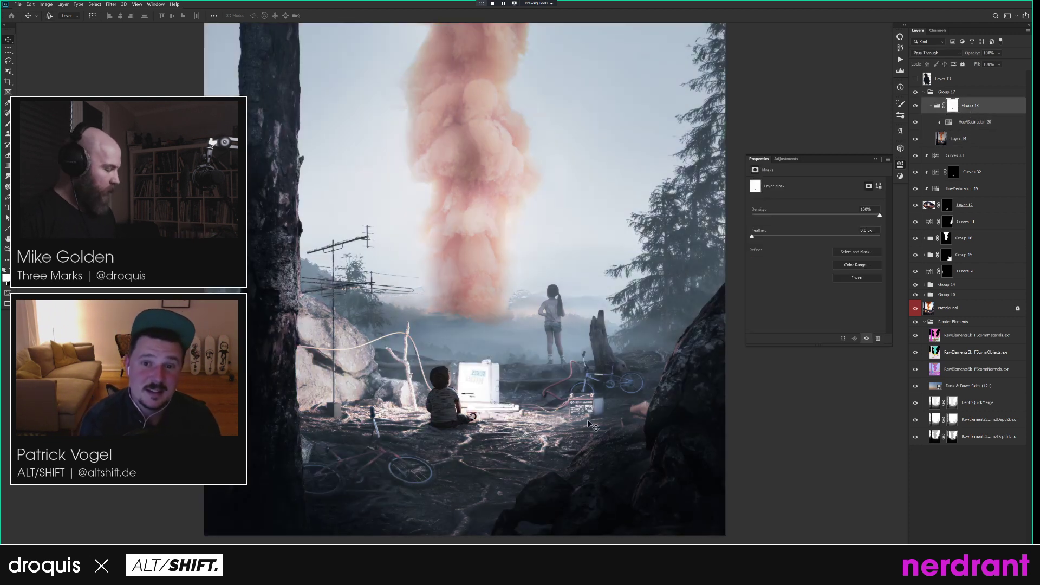
Set the hue of the glow's colorizing Hue/Saturation adjustment to 50 for a warm yellow tint, and select the glow layer.
drag(570, 422, 552, 421)
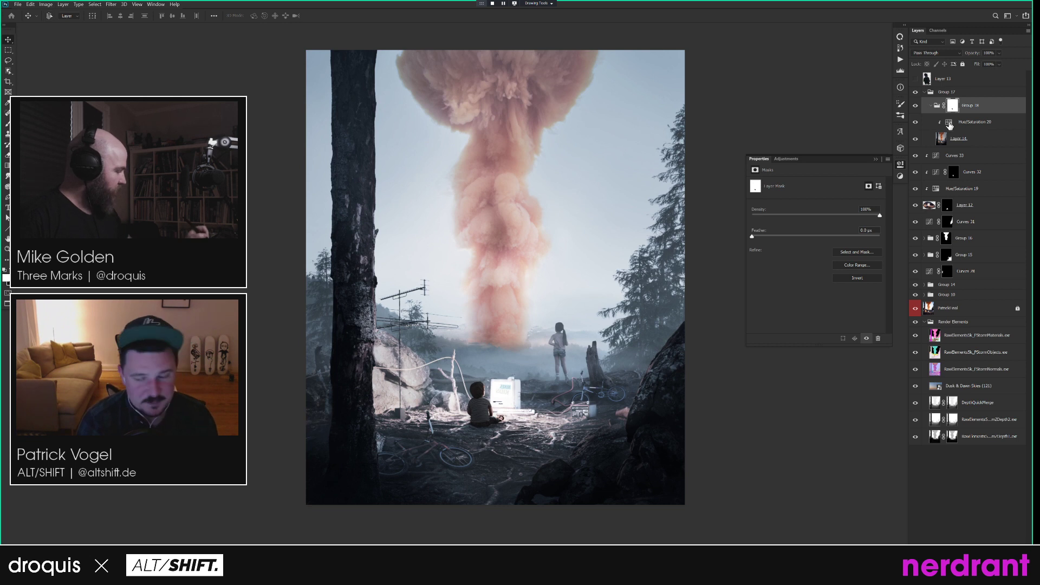
click(951, 125)
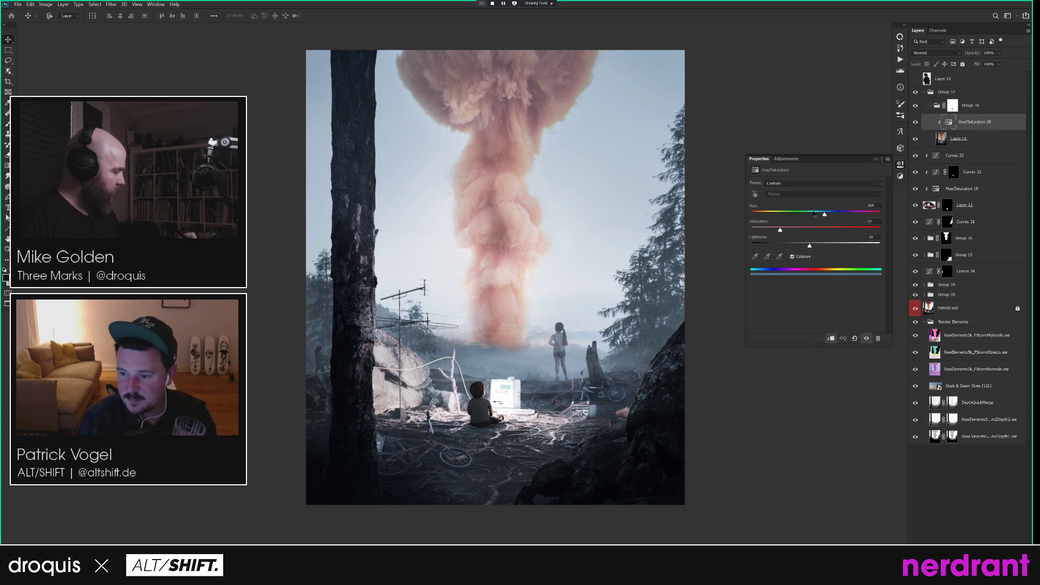
drag(825, 216, 770, 220)
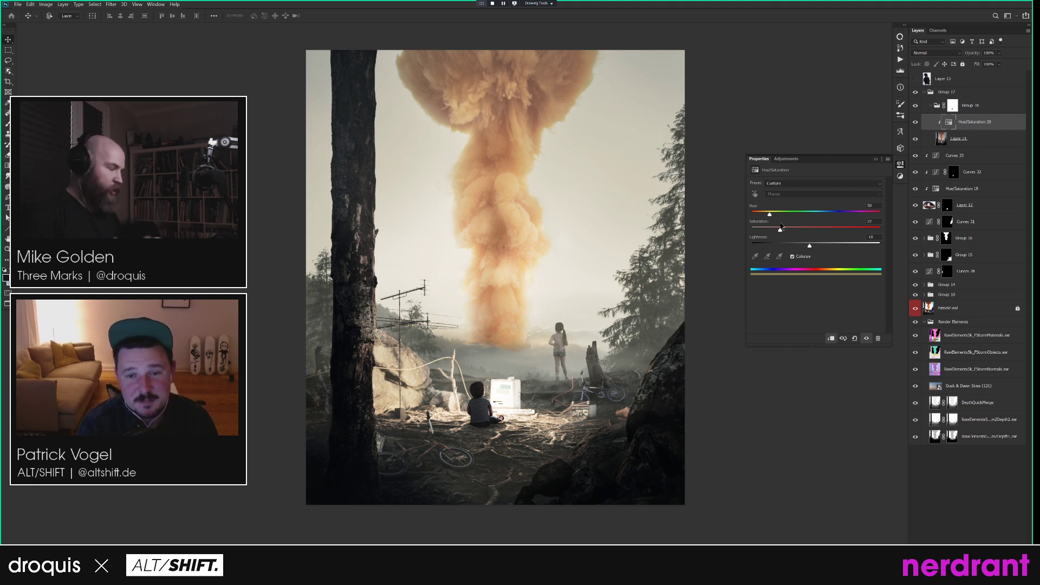
click(980, 144)
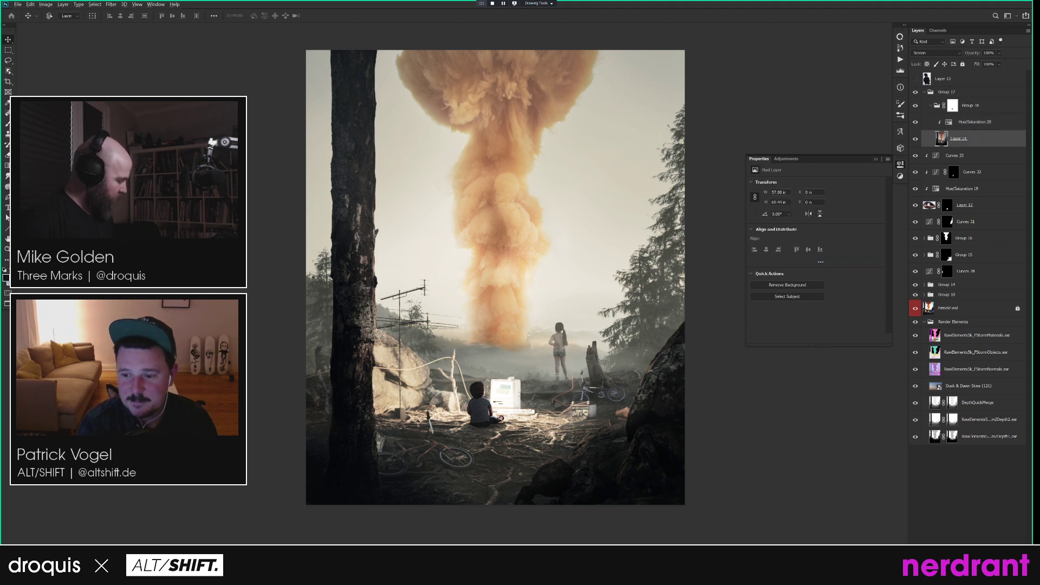
Hide the glow with a black mask on its layer and brush white around the computer to reveal it there.
alt+click(958, 558)
key(b)
key(0)
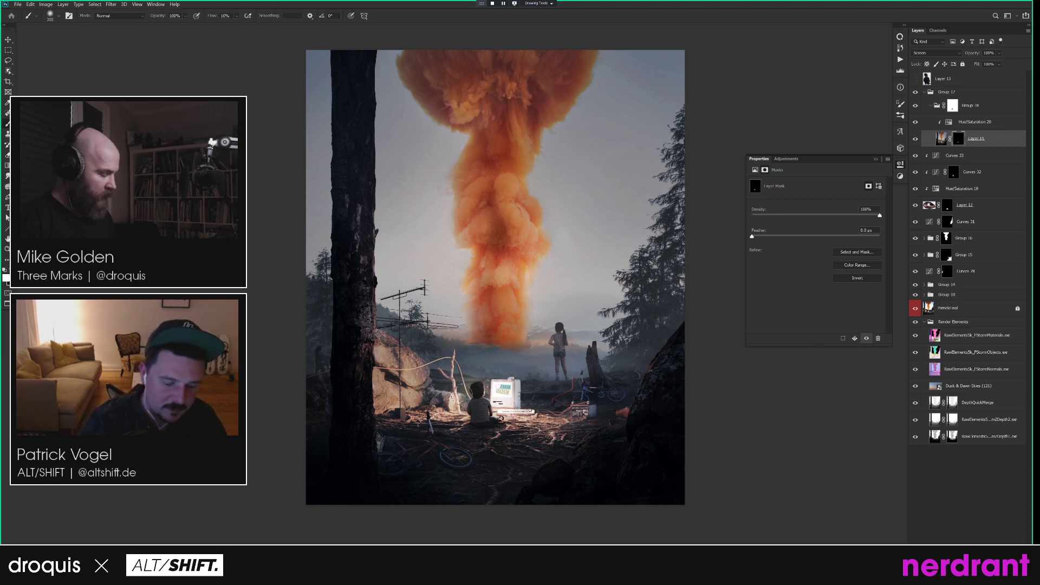
drag(501, 386, 509, 382)
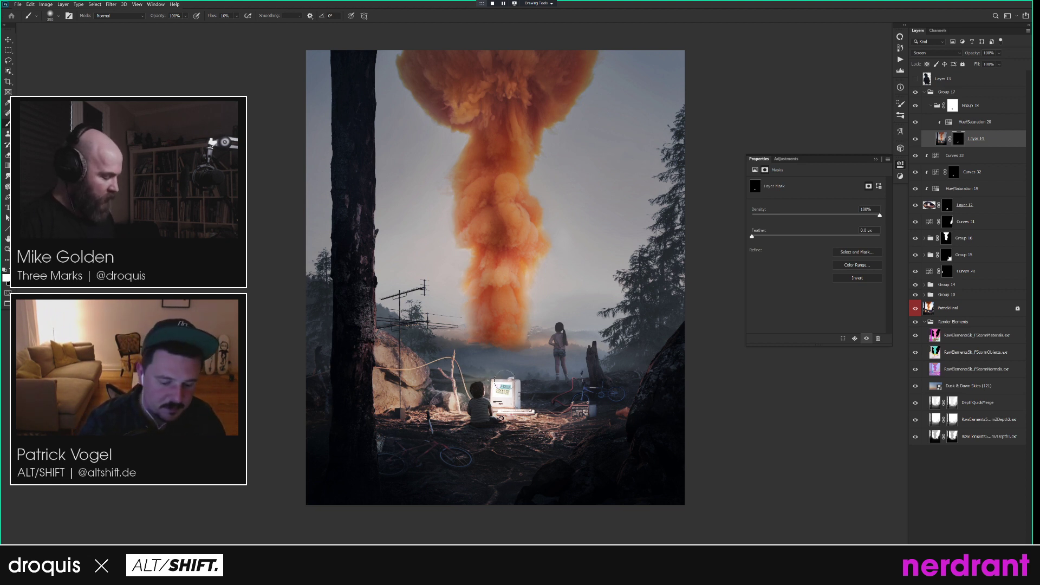
key(bracketright)
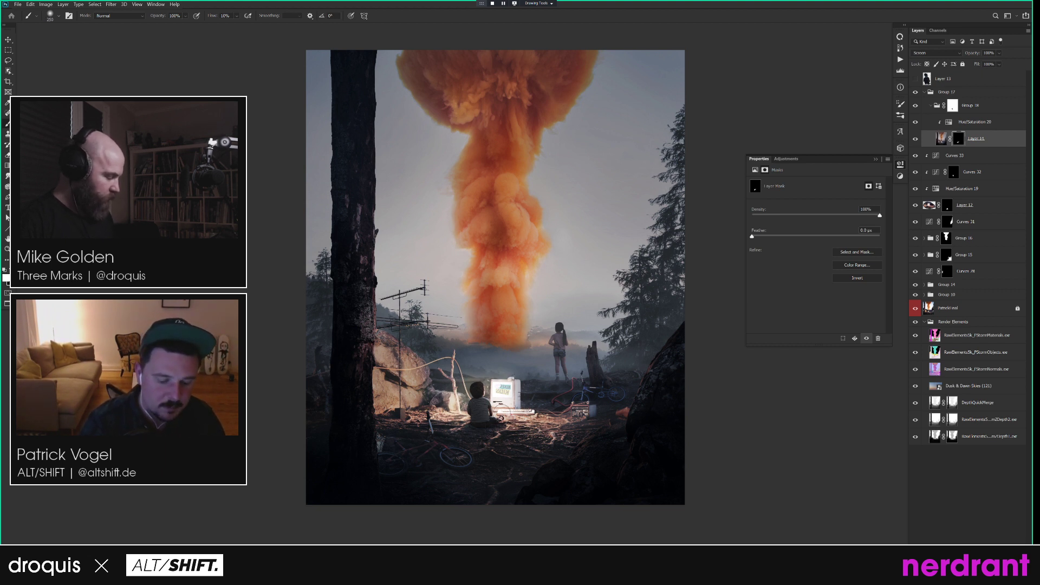
click(942, 140)
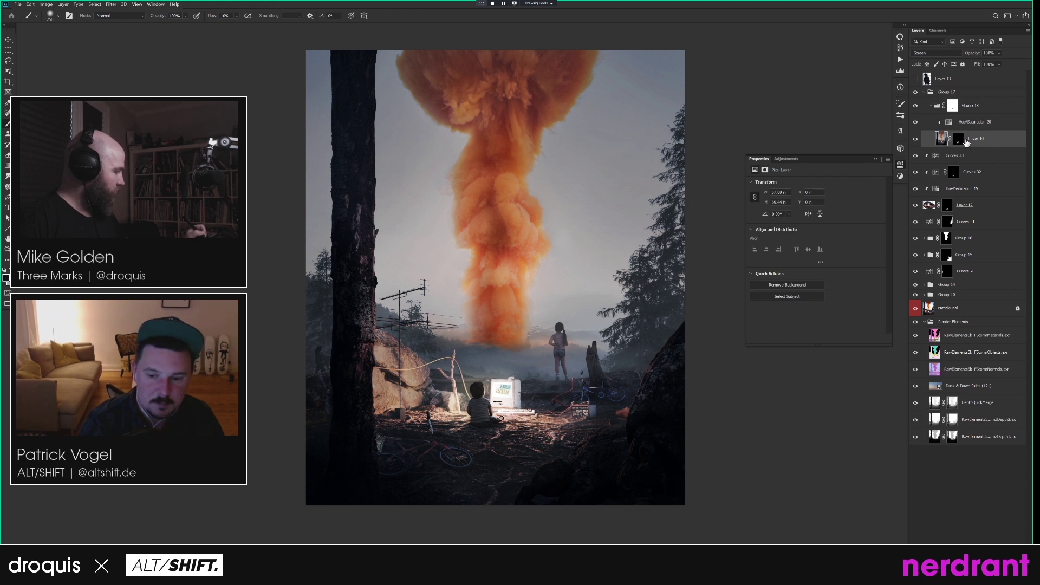
click(961, 140)
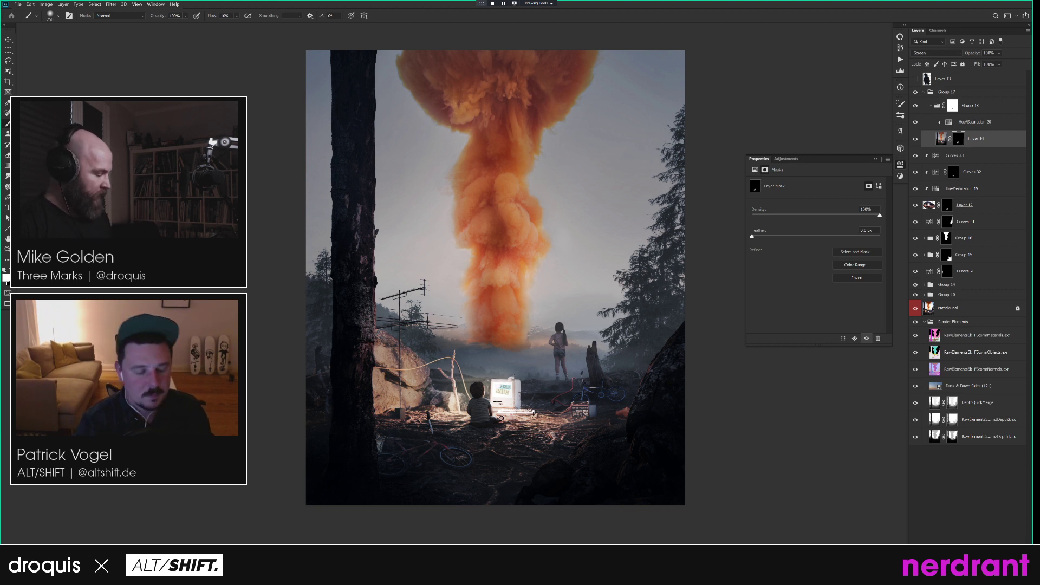
Compare the composite with the locked original image, and refine the glow mask around the computer using a smaller brush.
alt+click(915, 309)
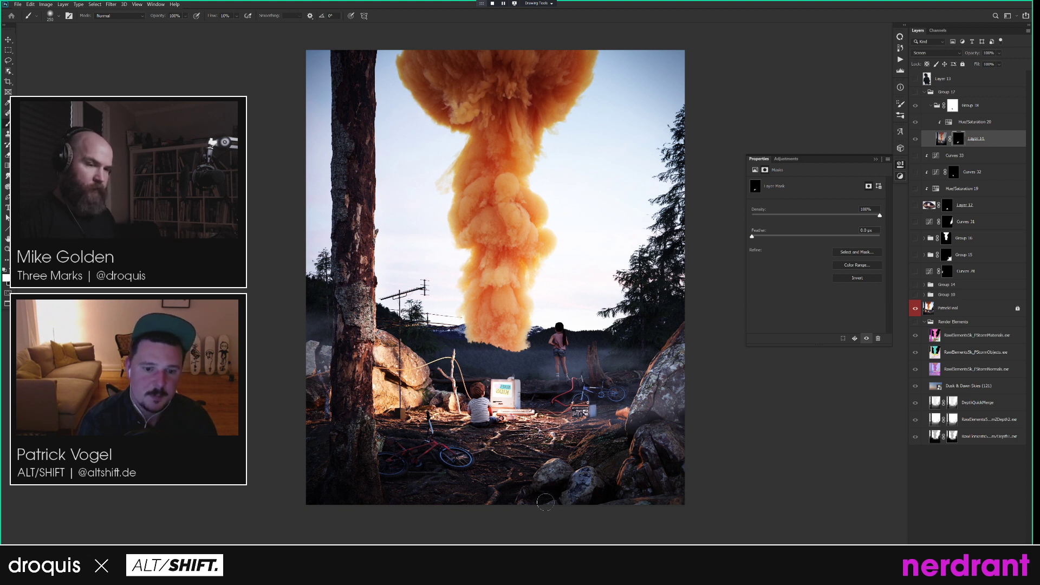
alt+click(915, 308)
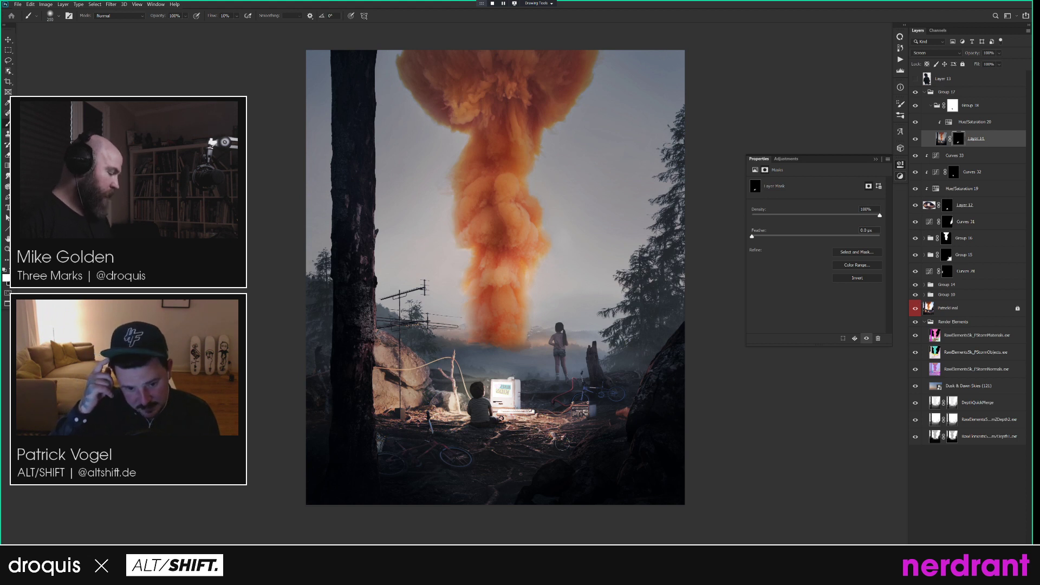
key(bracketleft)
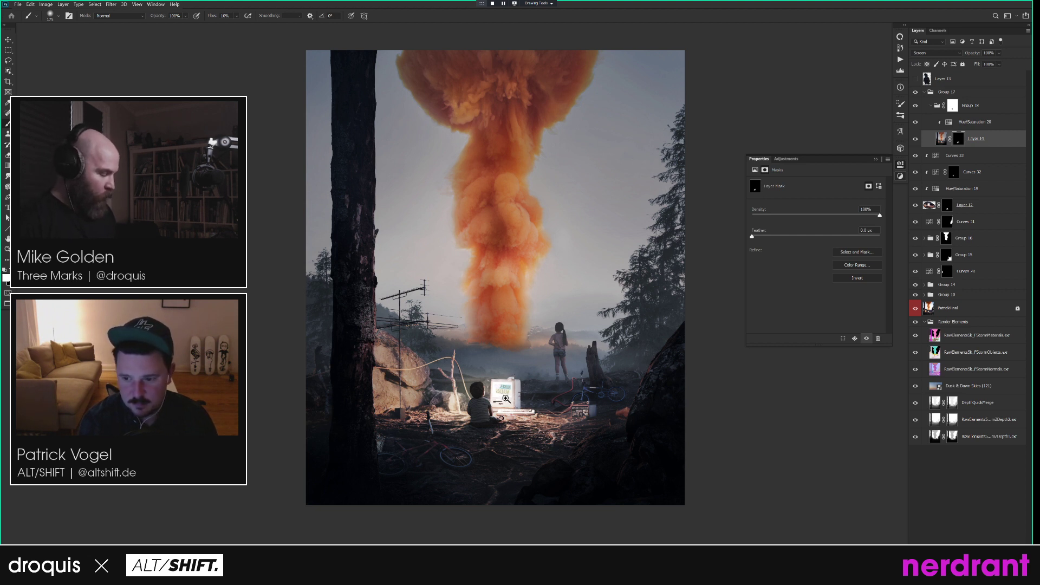
click(501, 400)
key(bracketleft)
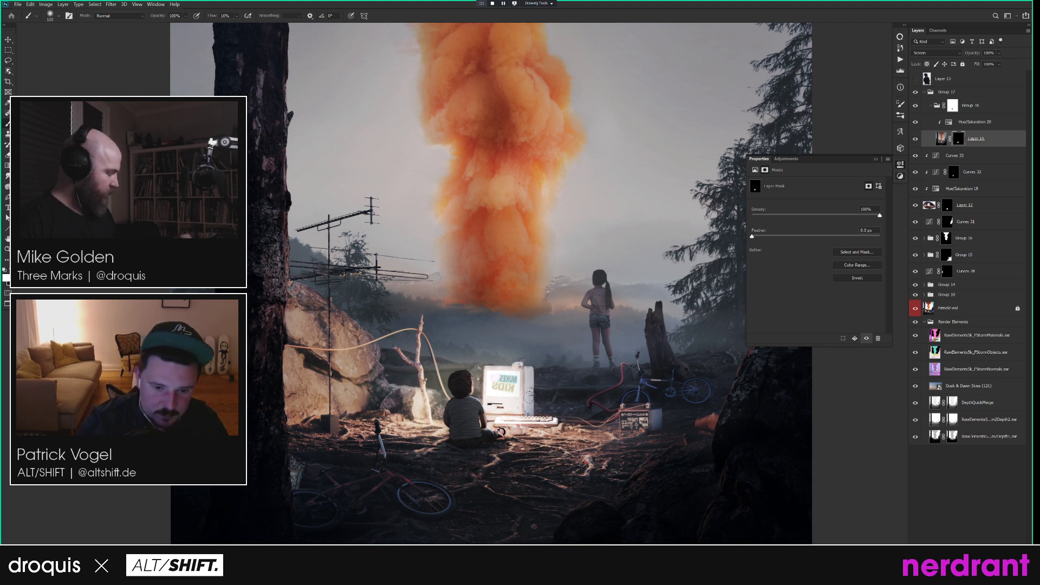
scroll(608, 429, down, 3)
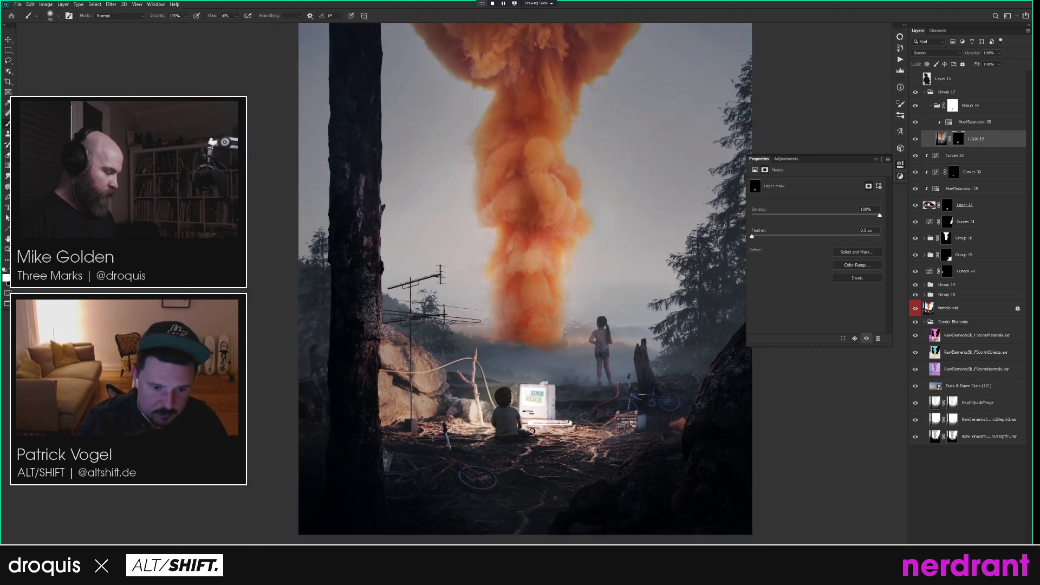
drag(596, 429, 570, 418)
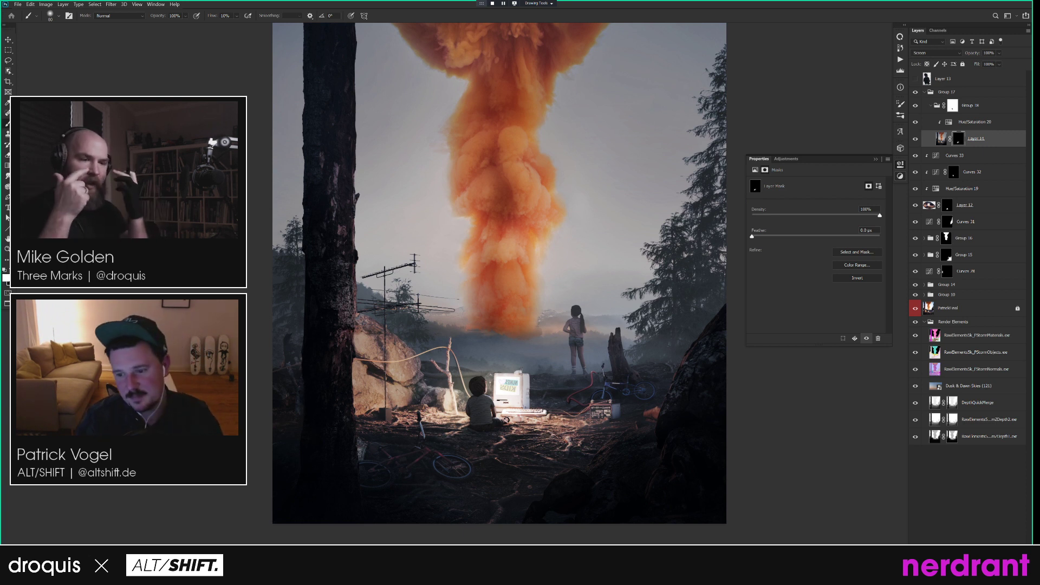
alt+click(499, 410)
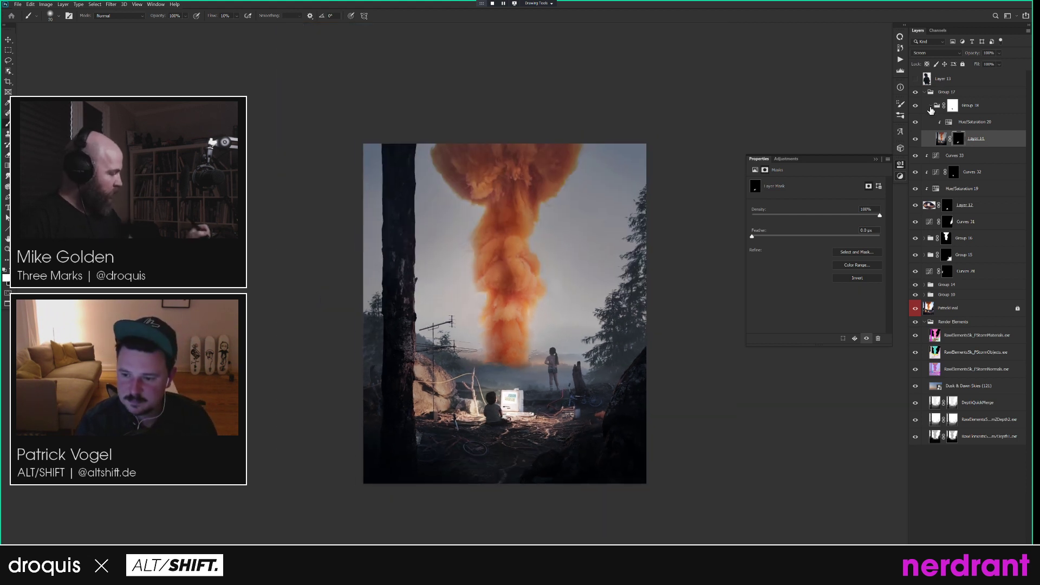
Toggle the glow layer off and on to judge its effect, and review the hue of its Hue/Saturation tint.
click(916, 140)
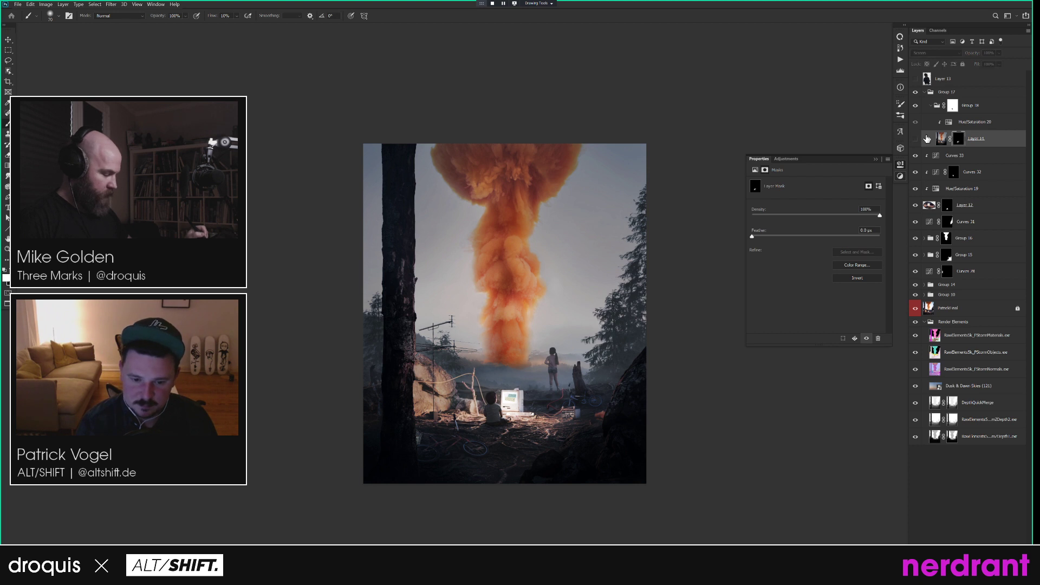
click(916, 139)
click(949, 121)
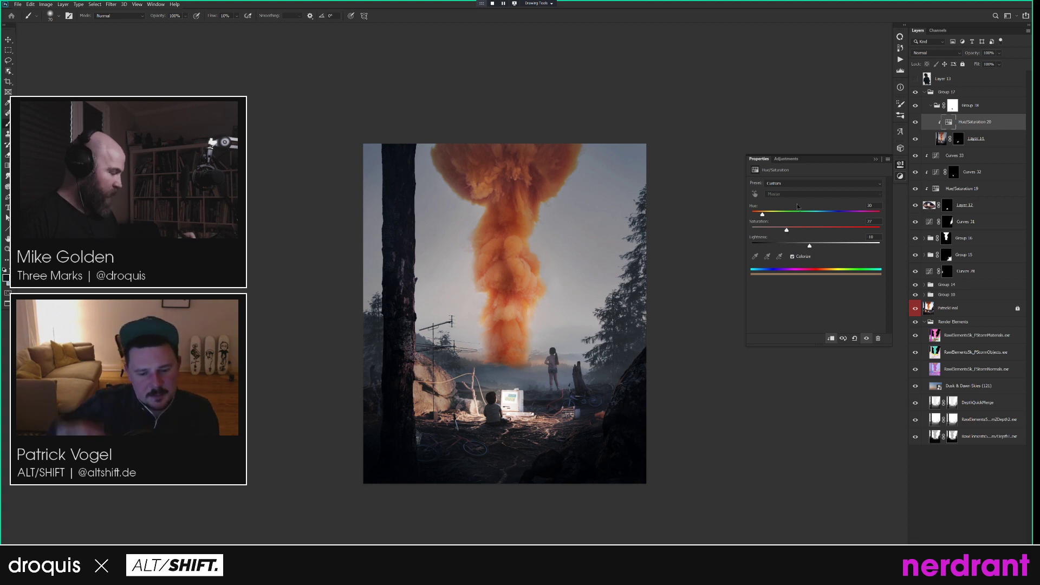
drag(762, 214, 760, 216)
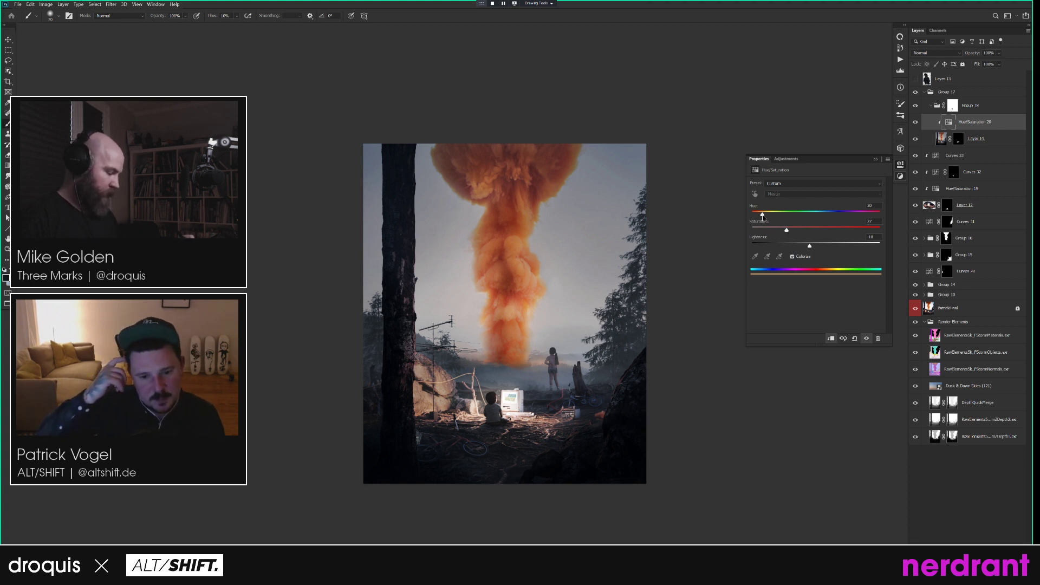
Compare the scene with and without the masked glow group, and collapse that group and its parent Group 17.
key(v)
click(929, 107)
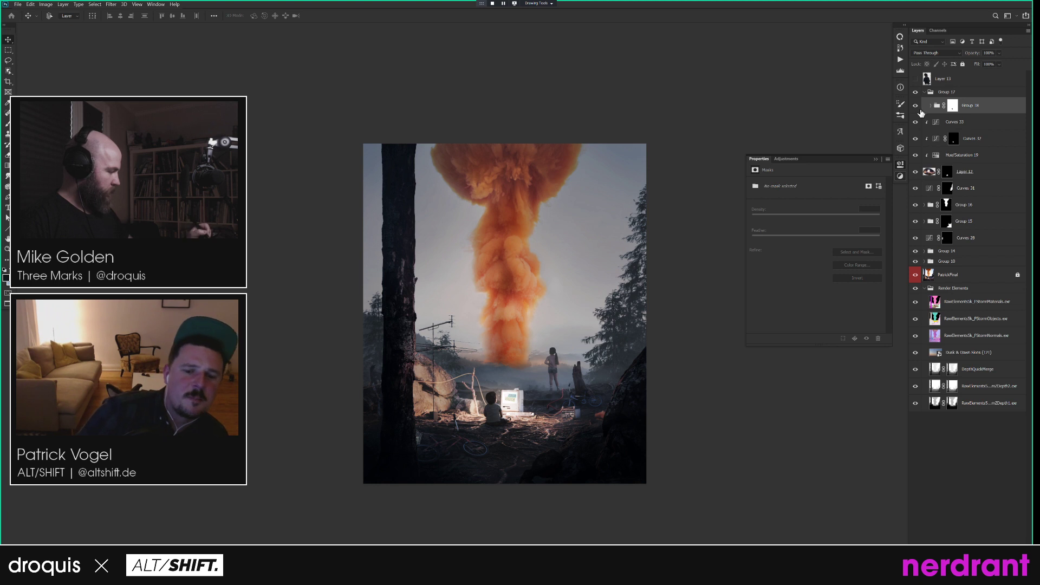
click(915, 106)
click(915, 107)
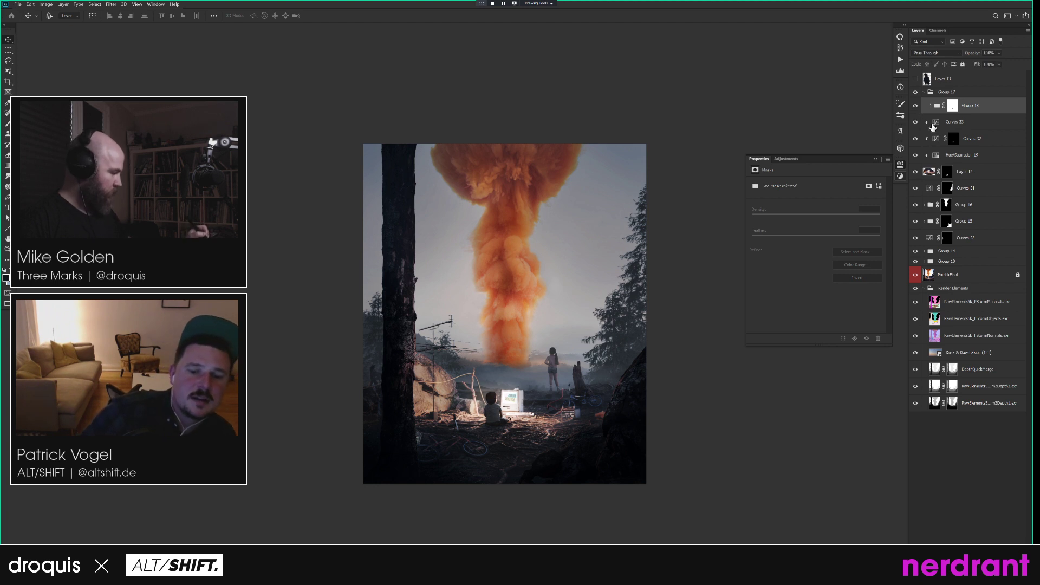
click(931, 106)
click(931, 92)
click(924, 93)
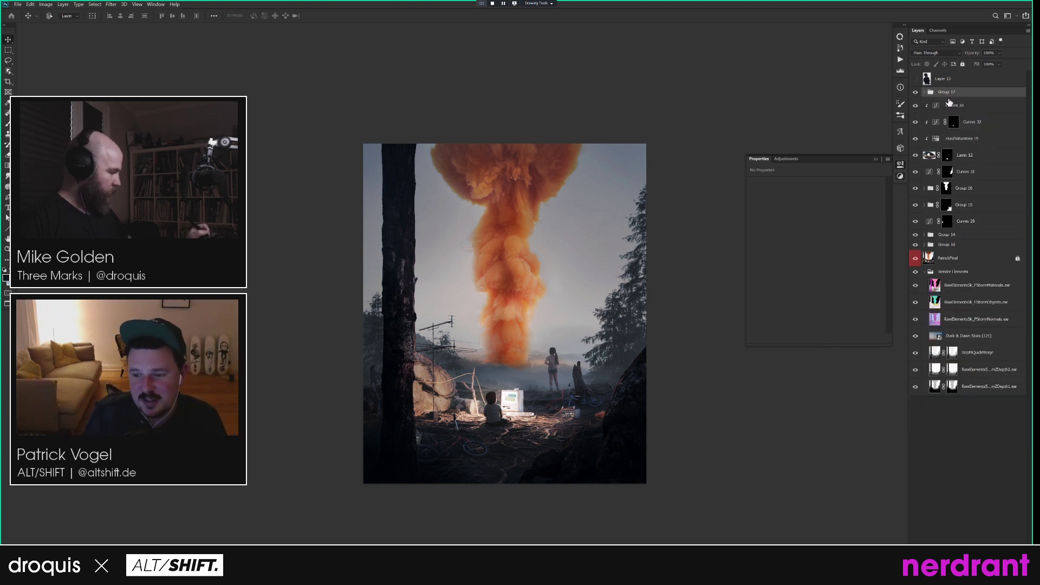
Display only the locked original image for comparison and restore the full composite.
click(932, 261)
alt+click(917, 259)
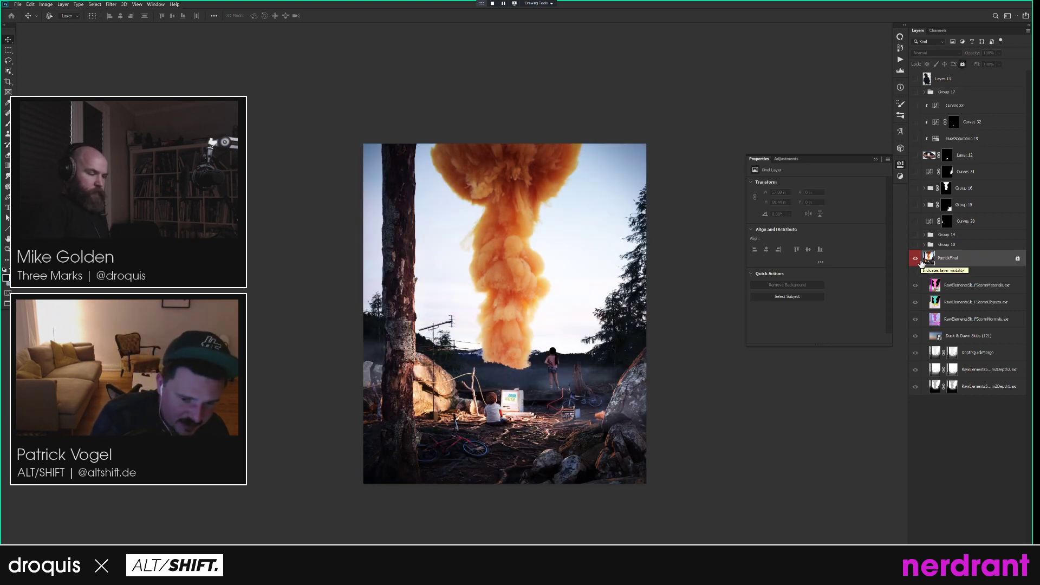
alt+click(915, 259)
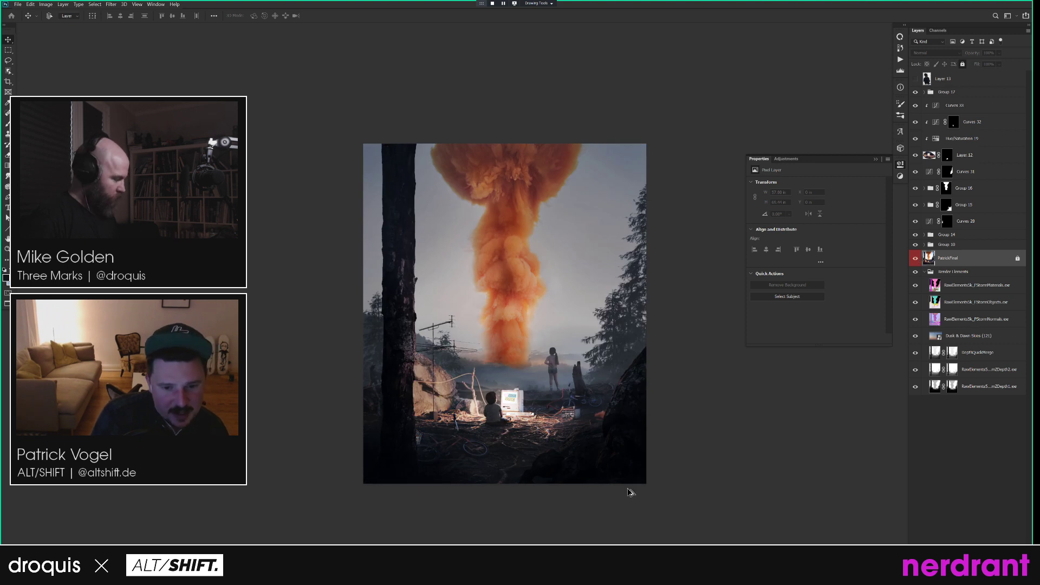
drag(575, 361, 634, 361)
click(974, 92)
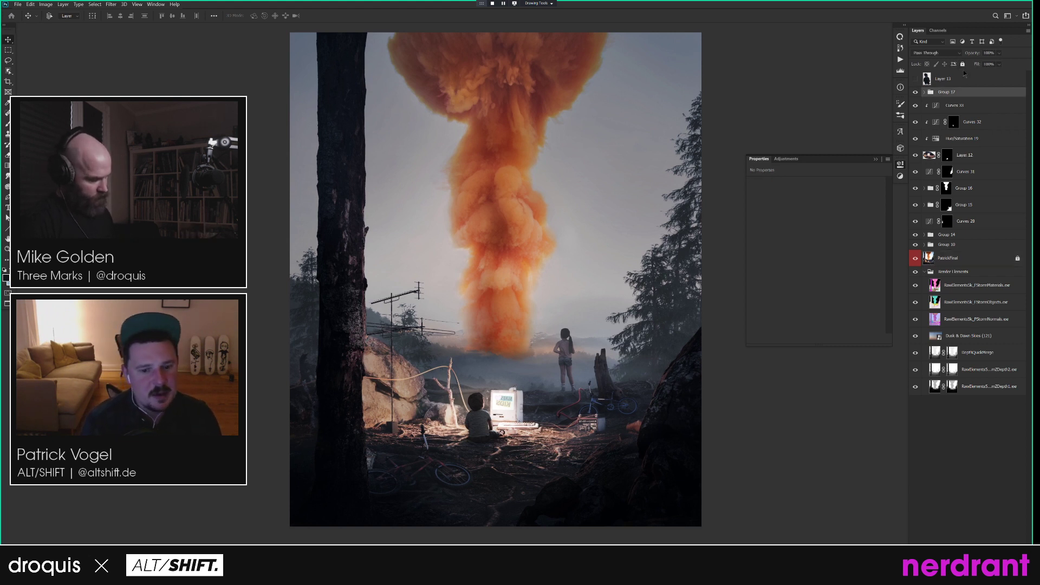
key(ctrl+shift+alt+n)
key(b)
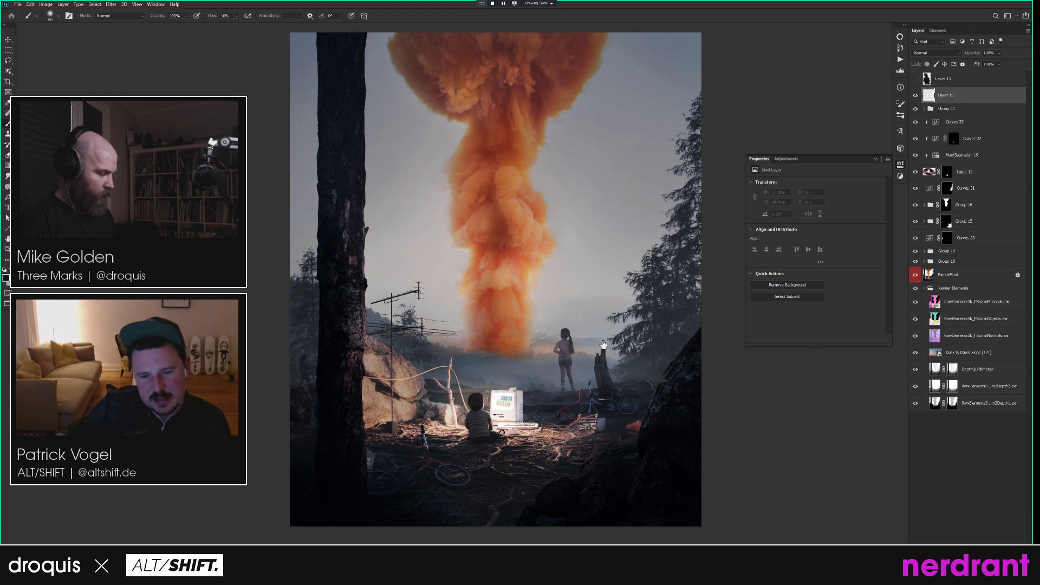
key(bracketleft)
key(bracketleft)
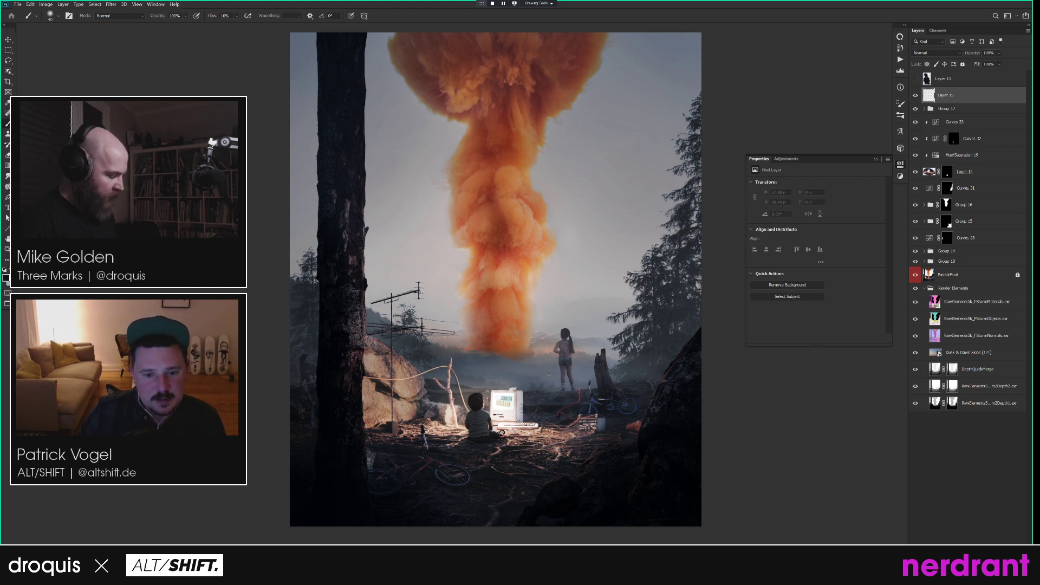
key(ctrl+z)
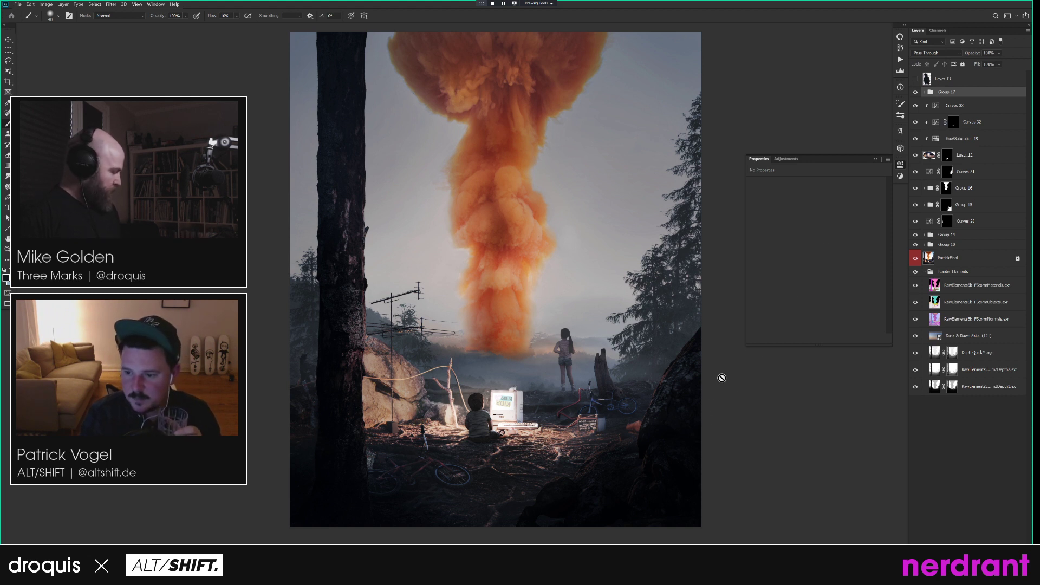
Hide all layers above the locked original image to examine its explosion cloud up close, and turn the composite layers back on.
drag(738, 399, 730, 399)
key(v)
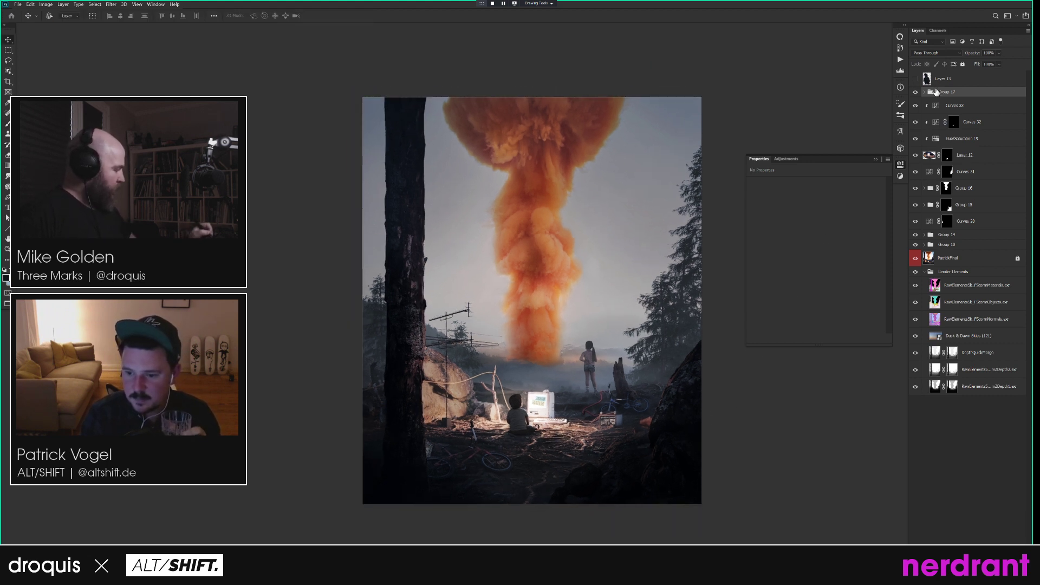
click(947, 80)
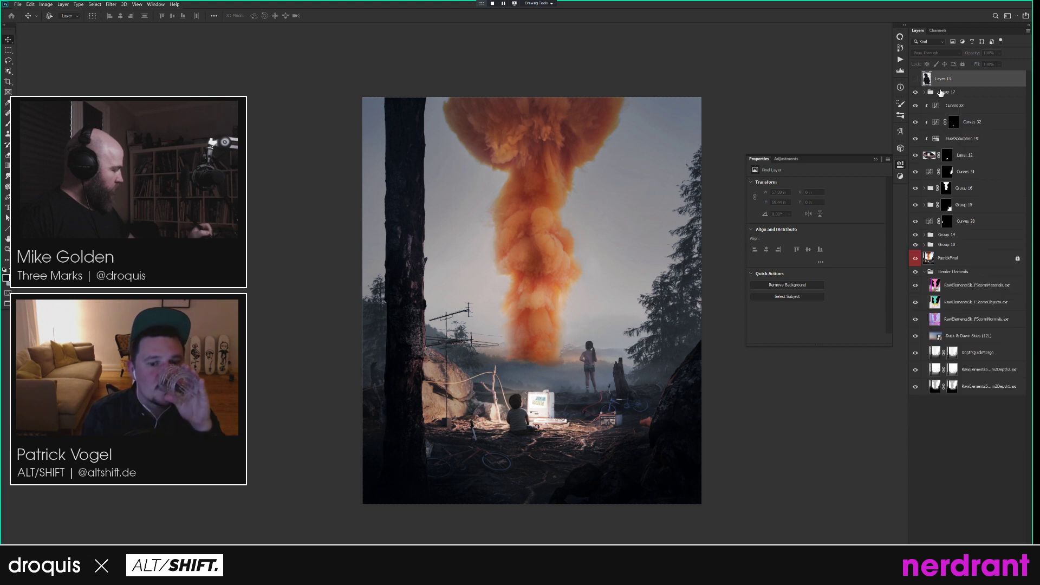
click(948, 93)
drag(915, 92, 917, 236)
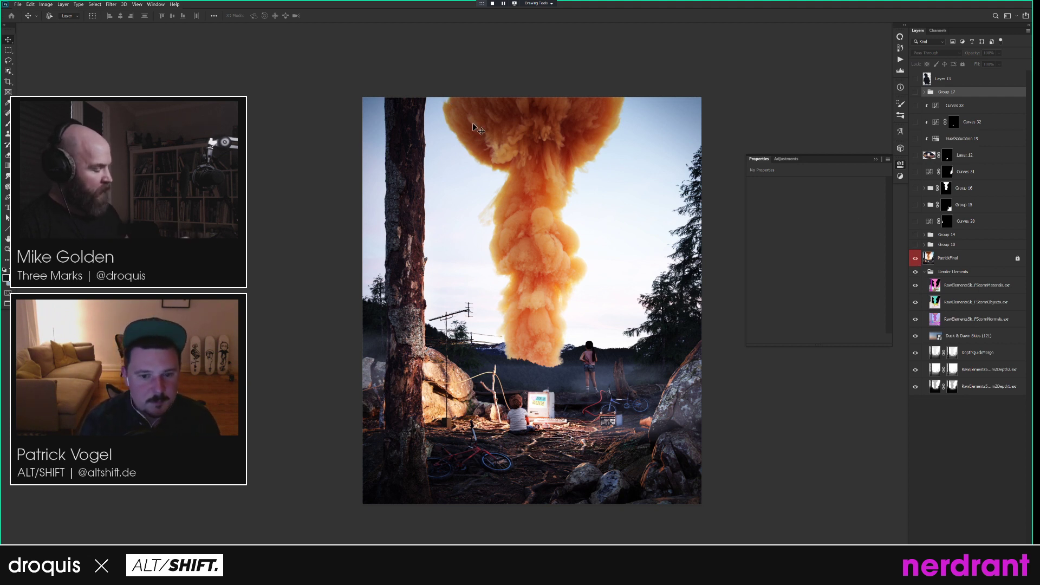
scroll(488, 161, up, 5)
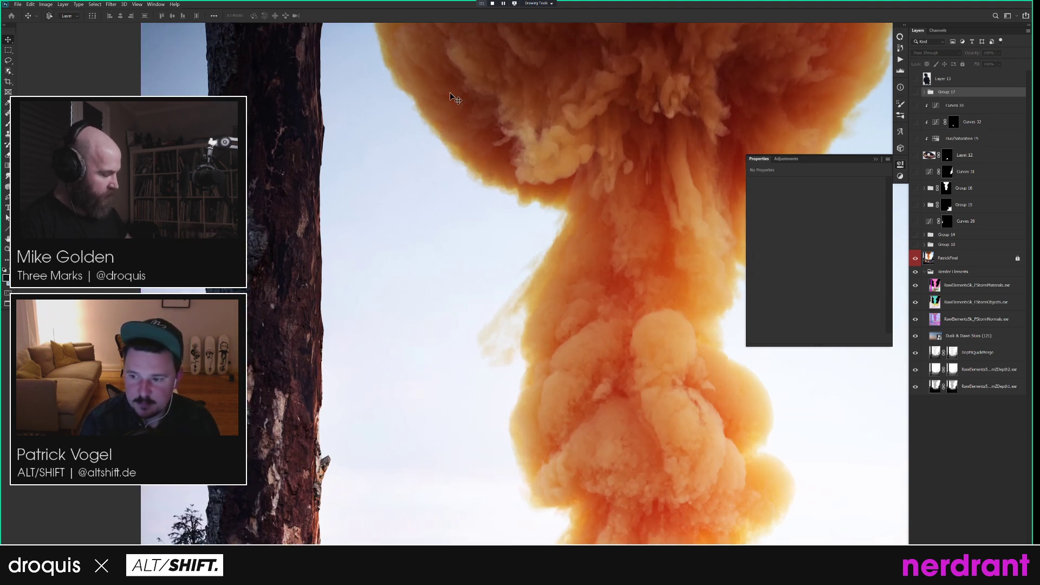
scroll(617, 380, down, 4)
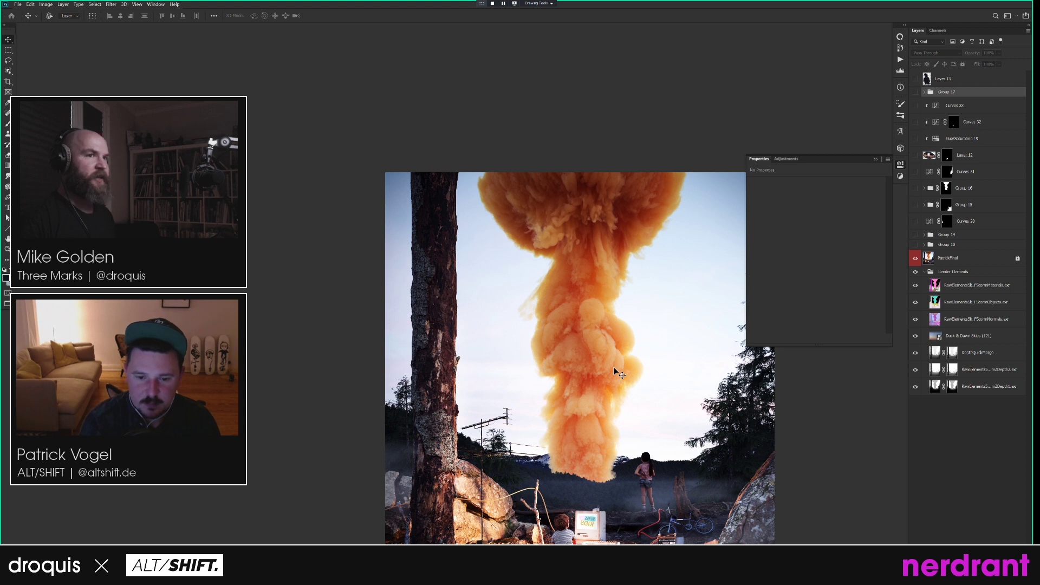
drag(610, 373, 585, 299)
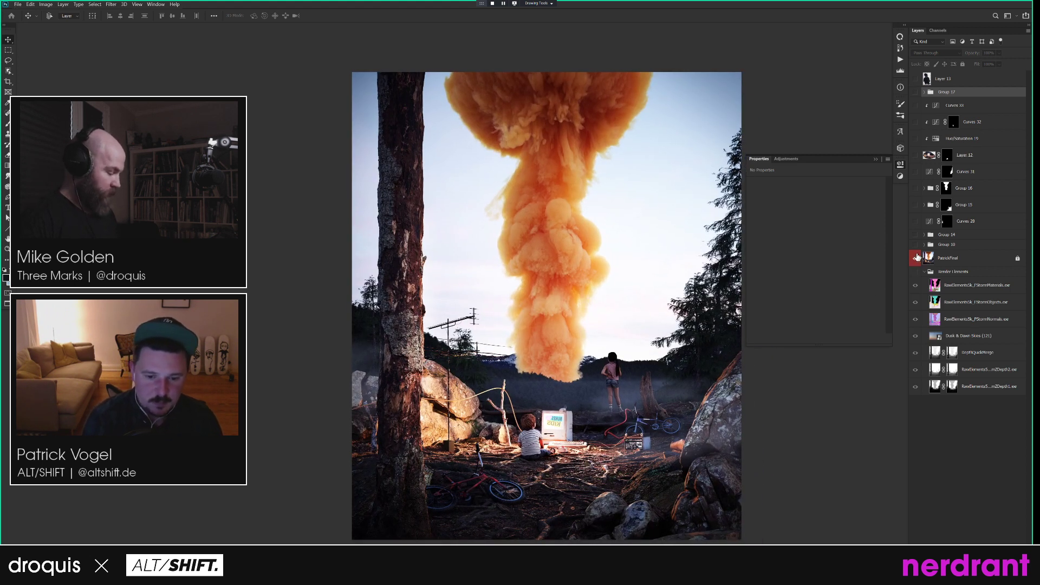
alt+click(916, 257)
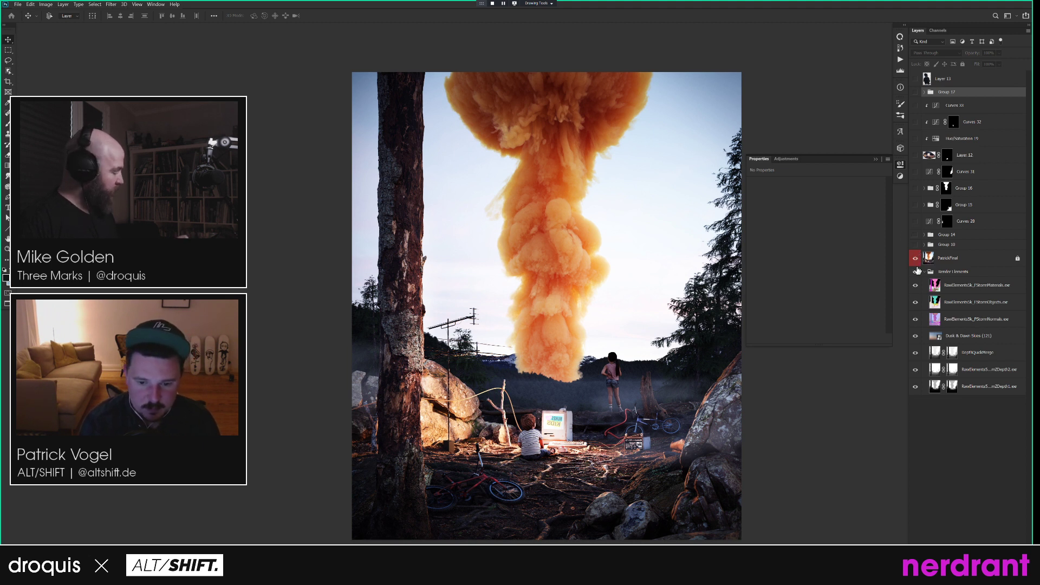
drag(915, 244, 915, 105)
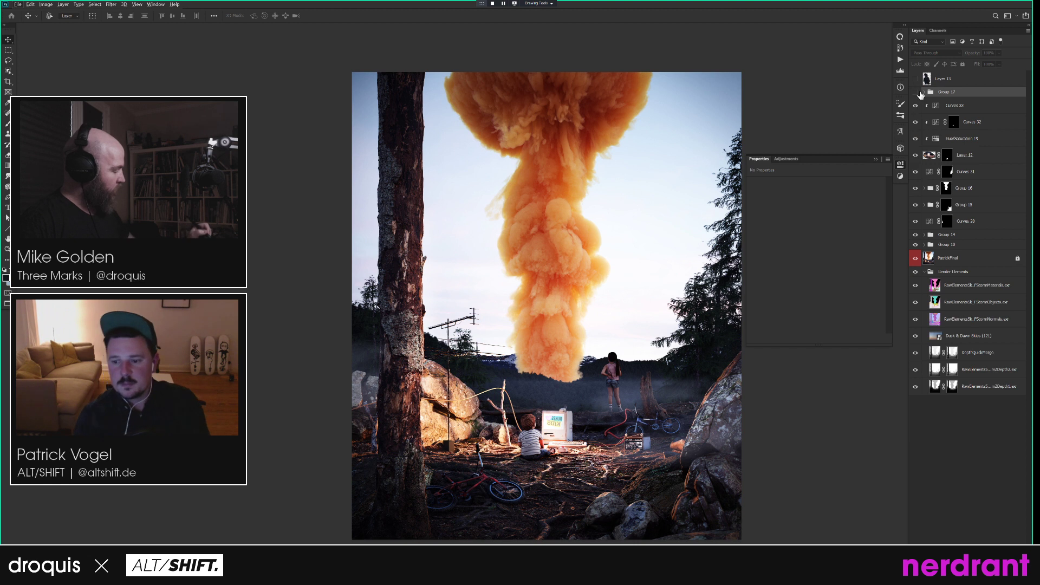
click(916, 92)
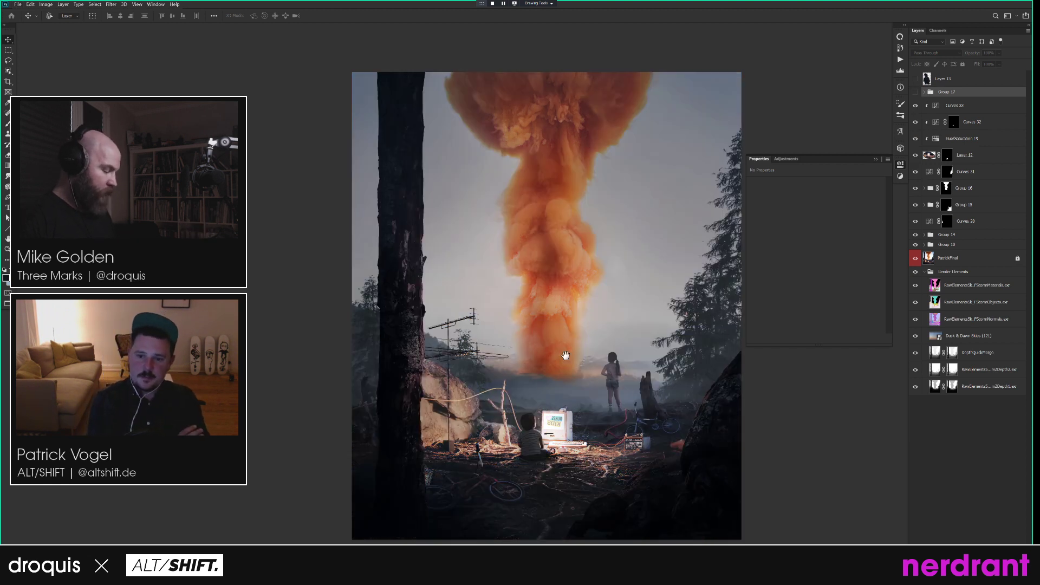
Select the boy's black silhouette layer above Group 17 and make it visible.
click(936, 81)
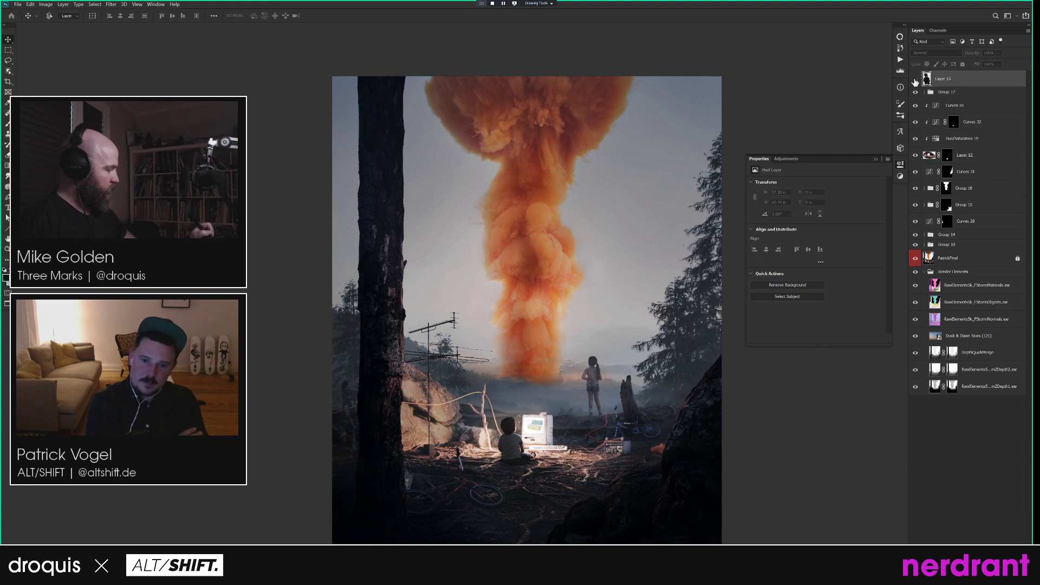
click(915, 81)
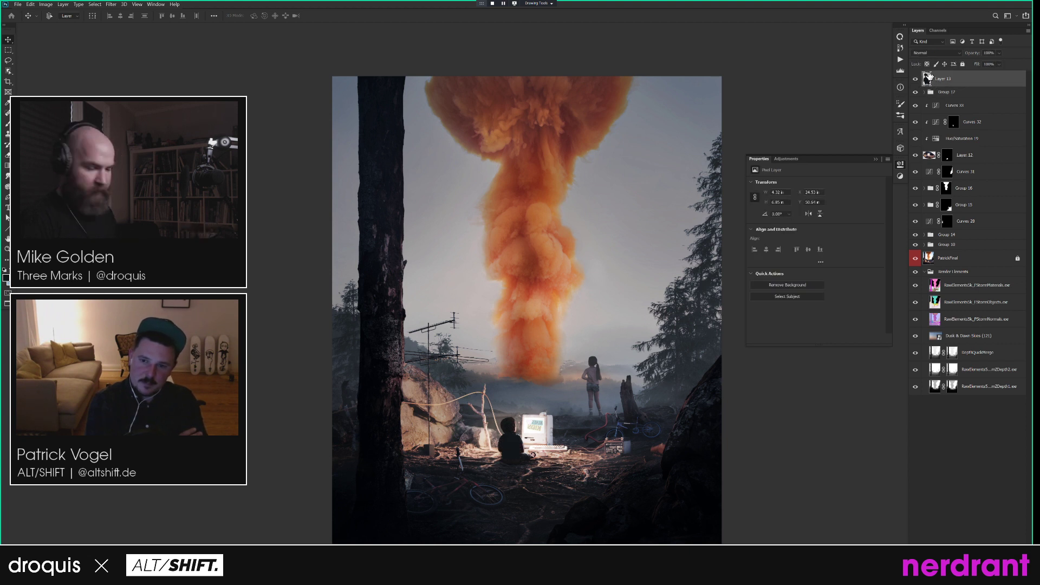
Delete the boy's black silhouette layer above Group 17 and look over the saved channel masks.
key(Delete)
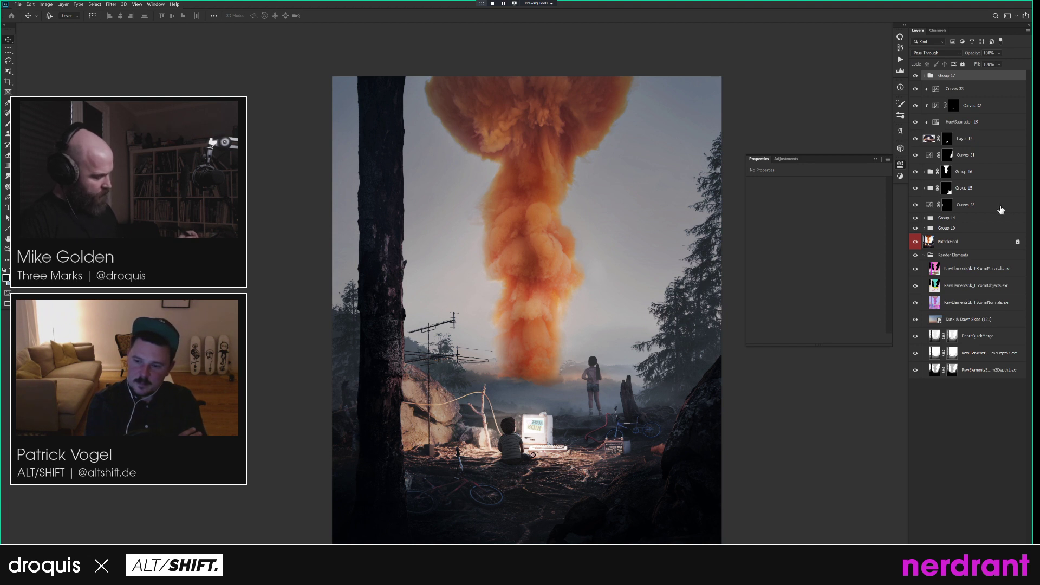
click(937, 30)
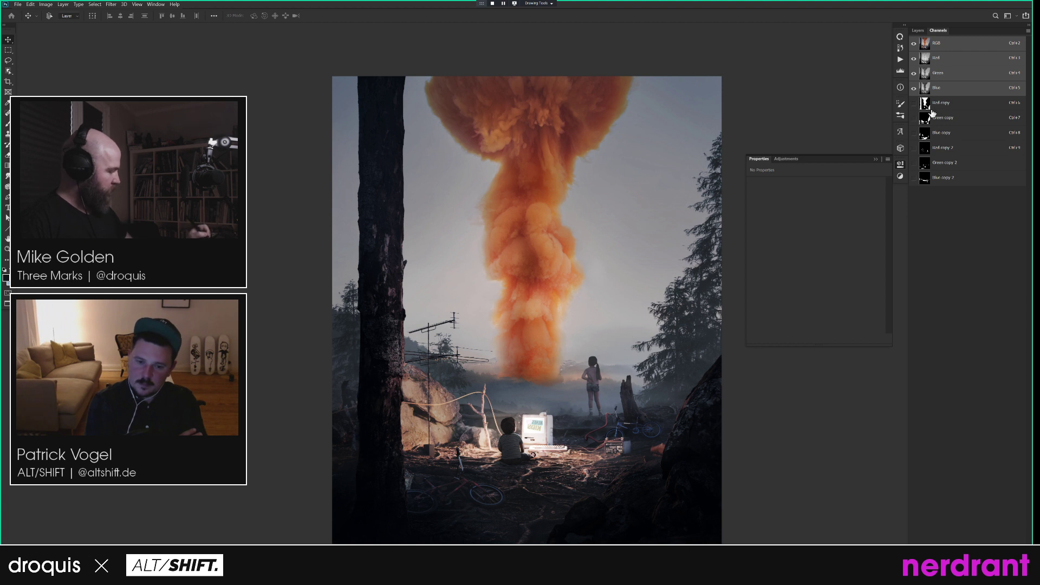
click(919, 31)
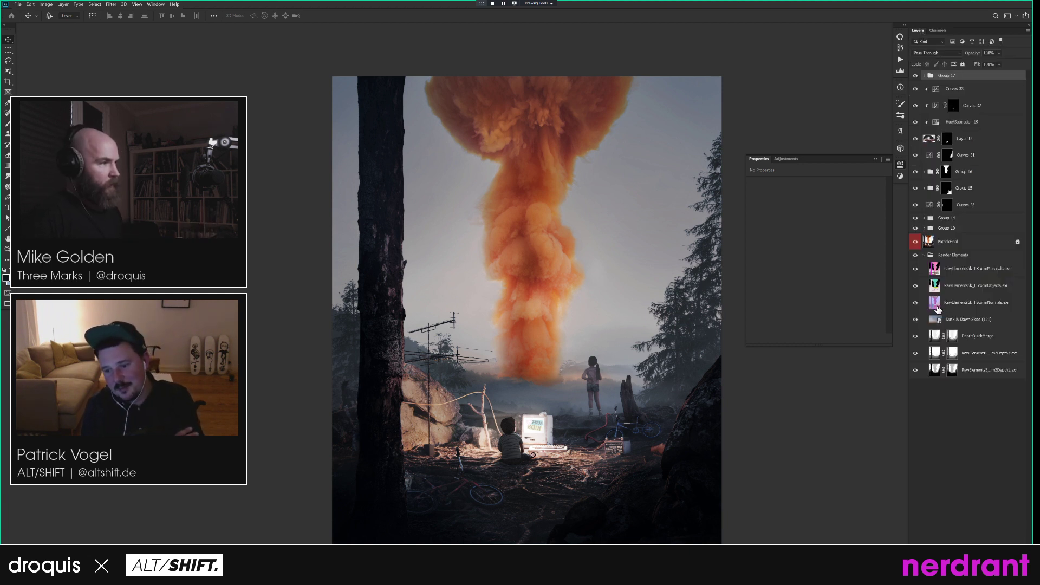
drag(767, 372, 758, 360)
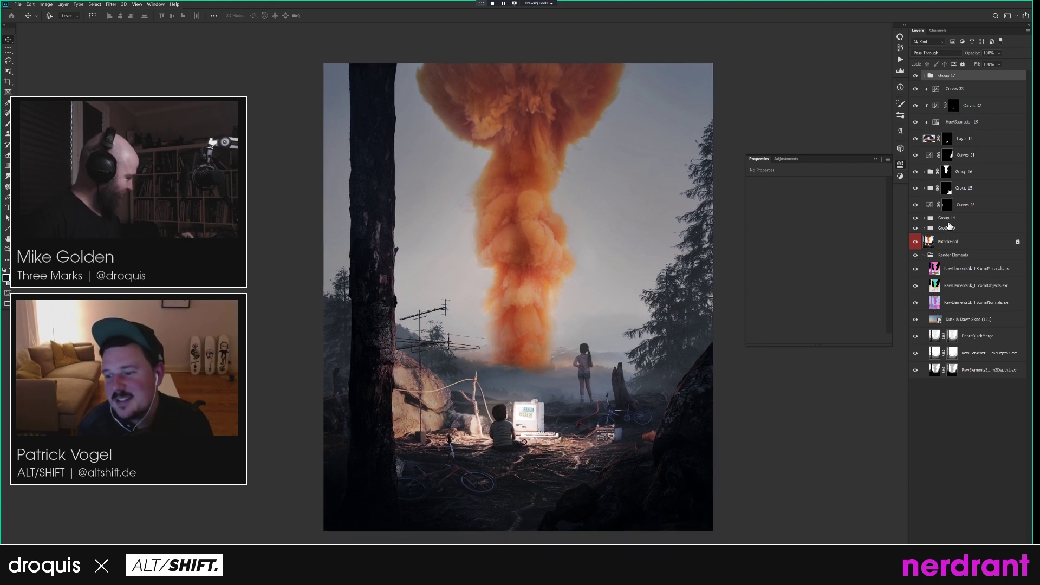
Load a combined selection from the saved channel masks to isolate the sky around the explosion and trees.
click(961, 244)
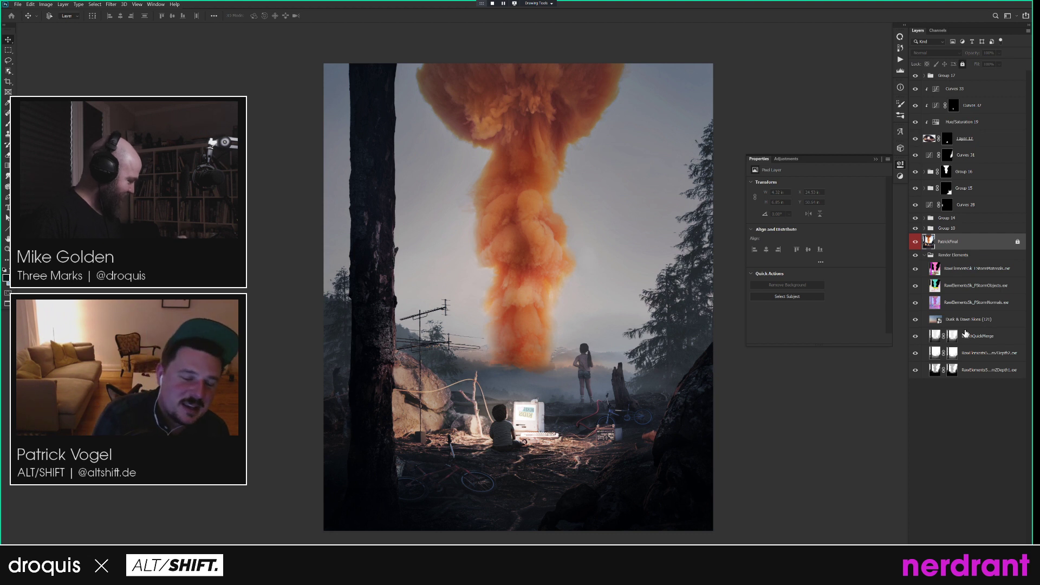
click(938, 30)
ctrl+click(927, 120)
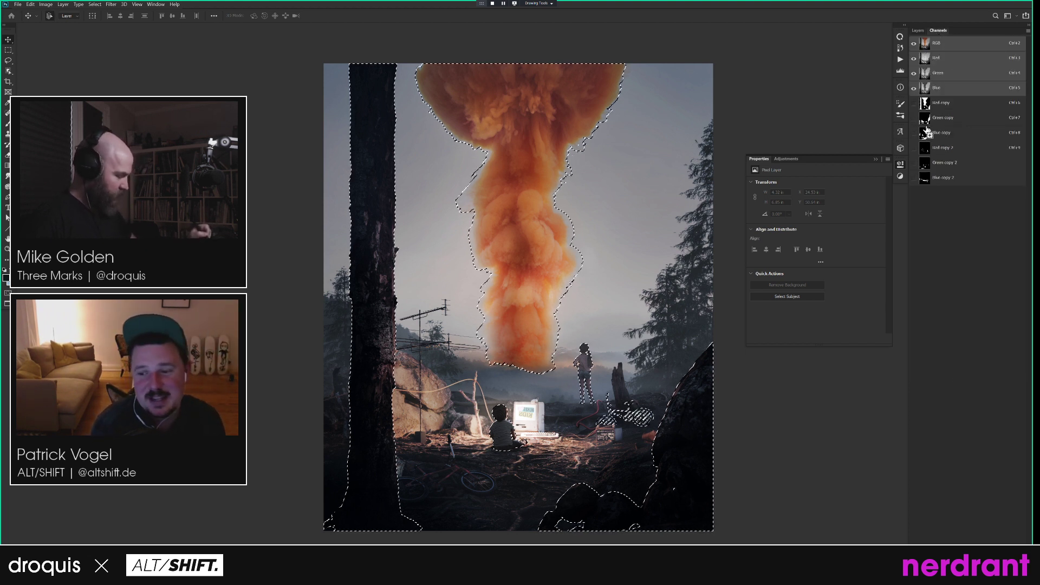
ctrl+click(925, 164)
ctrl+shift+click(925, 178)
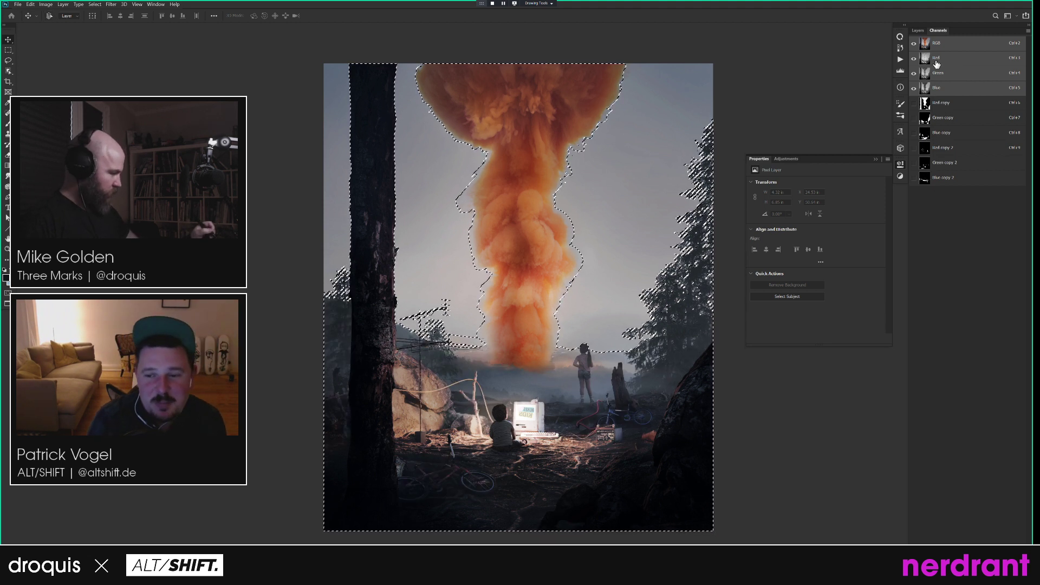
click(918, 30)
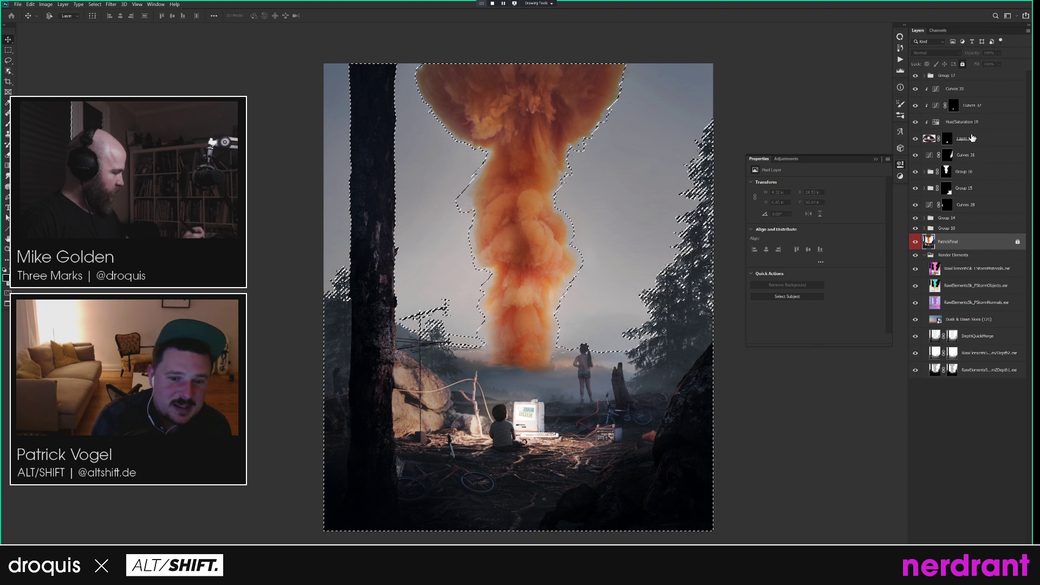
Add a sky-masked Hue/Saturation adjustment above Group 17, place it in a new group, and transfer the mask to that group.
click(968, 86)
click(969, 77)
key(ctrl+u)
key(Return)
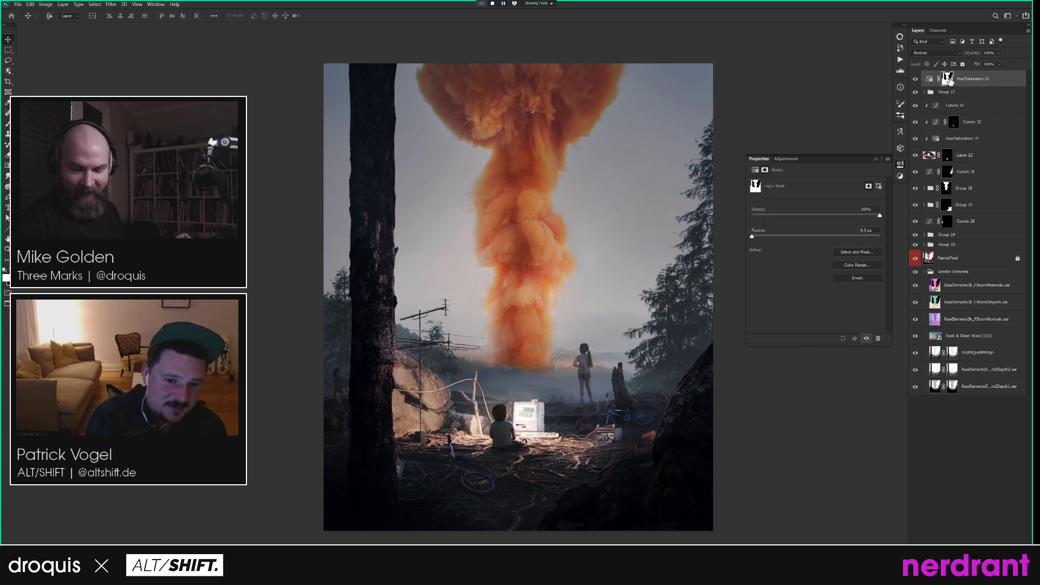
key(ctrl+g)
drag(954, 88, 954, 78)
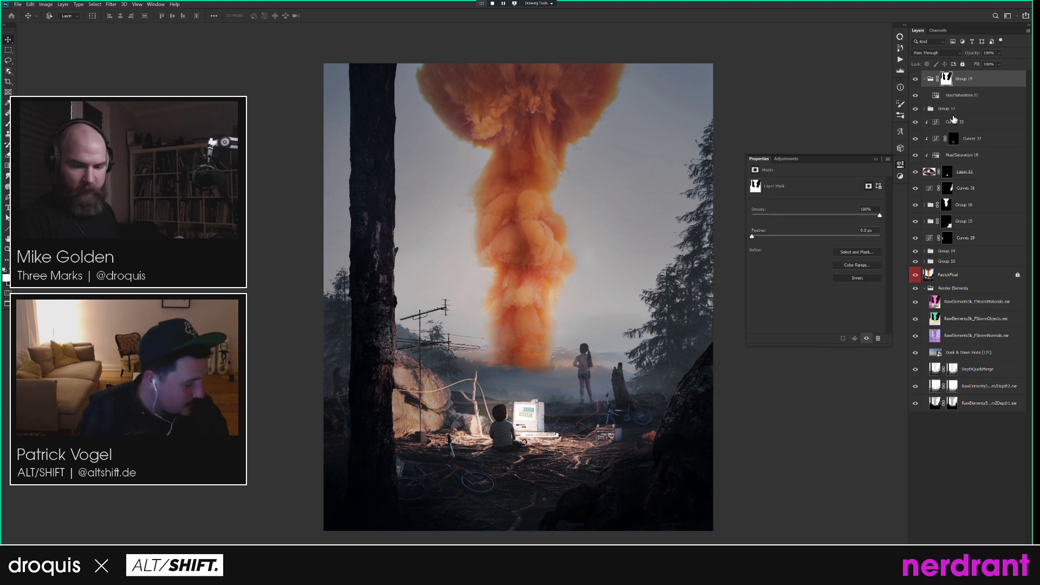
click(954, 95)
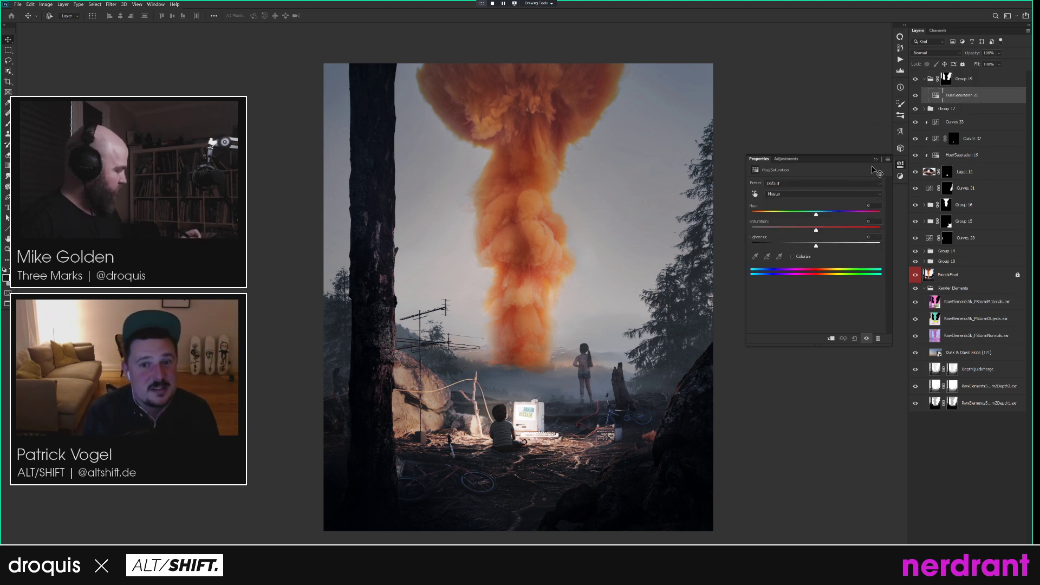
Try boosting the saturation of the Blues in the sky to +100 with the Hue/Saturation adjustment.
click(755, 194)
drag(696, 86, 745, 74)
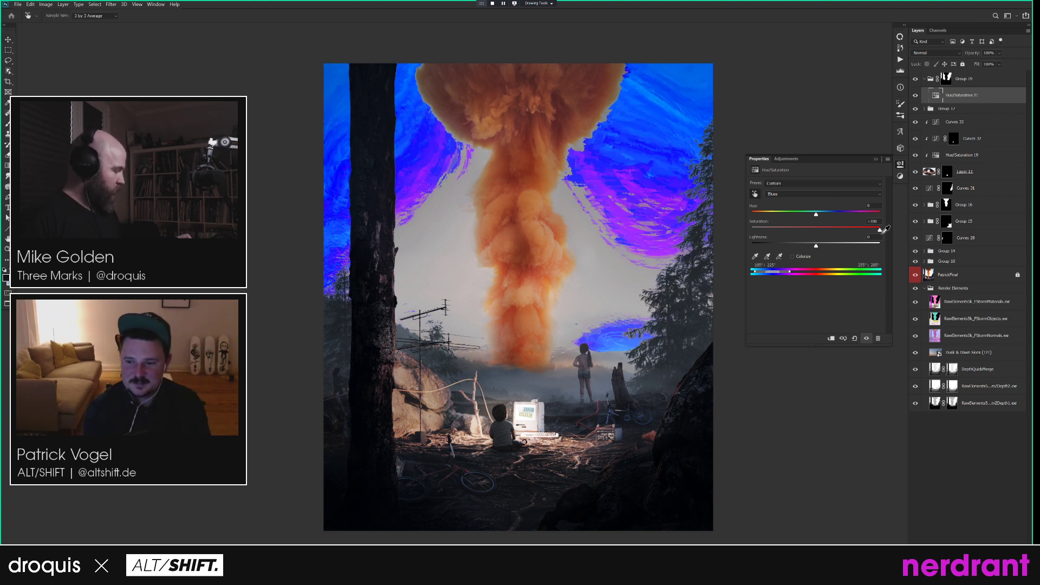
double_click(778, 256)
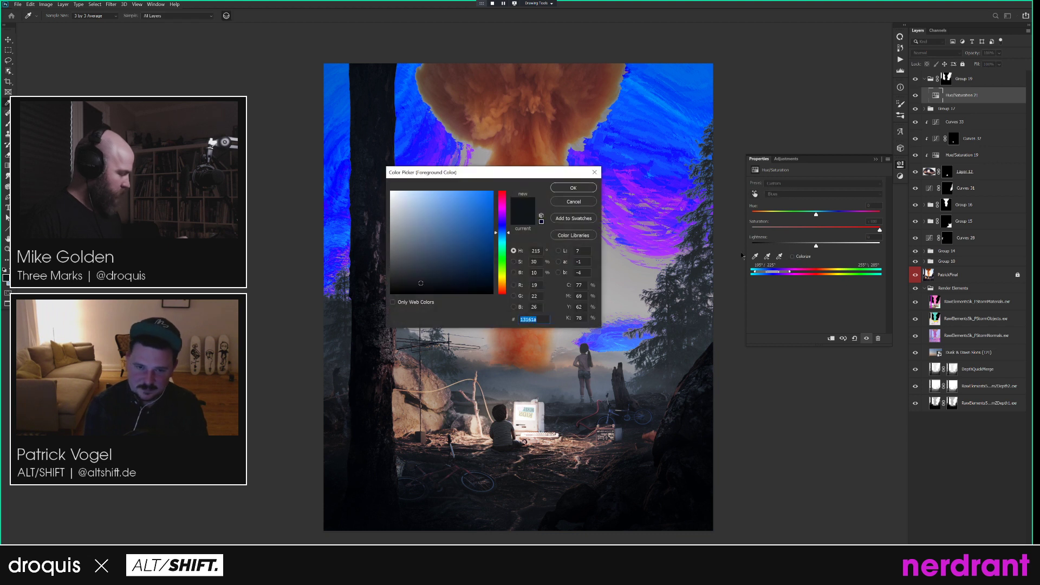
click(573, 202)
Colorize the sky with the Hue/Saturation adjustment at hue 208 and saturation about 36.
click(813, 257)
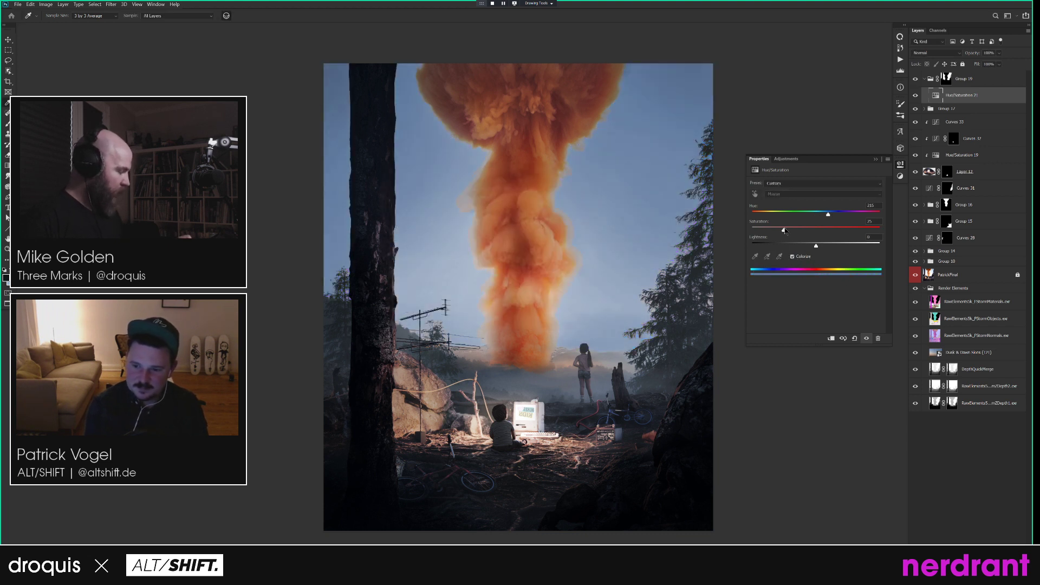
drag(784, 230, 829, 216)
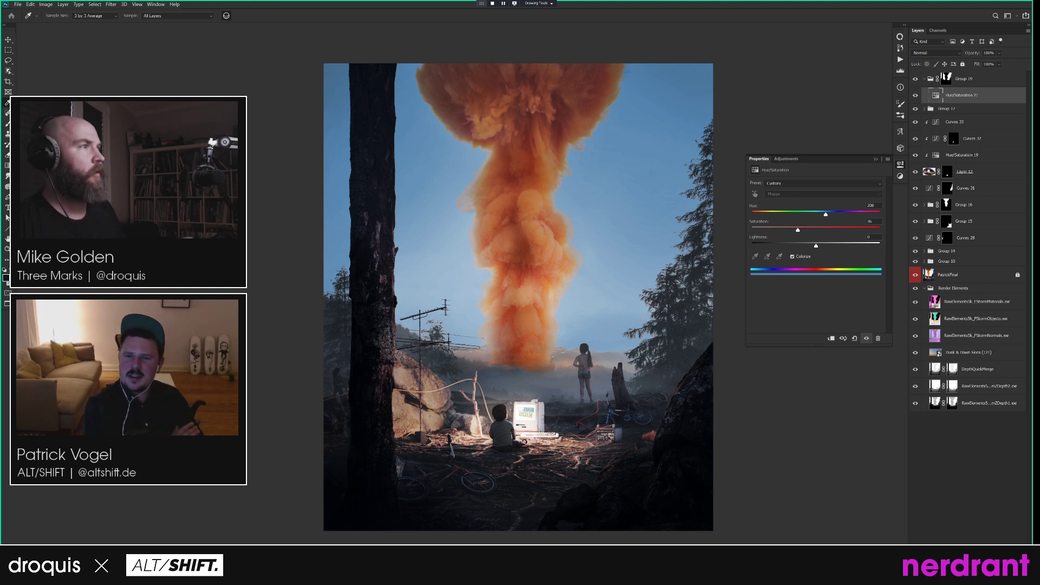
Switch to the browser to view the blue and gold dress image results, and put its window away again.
drag(162, 1, 519, 91)
click(468, 232)
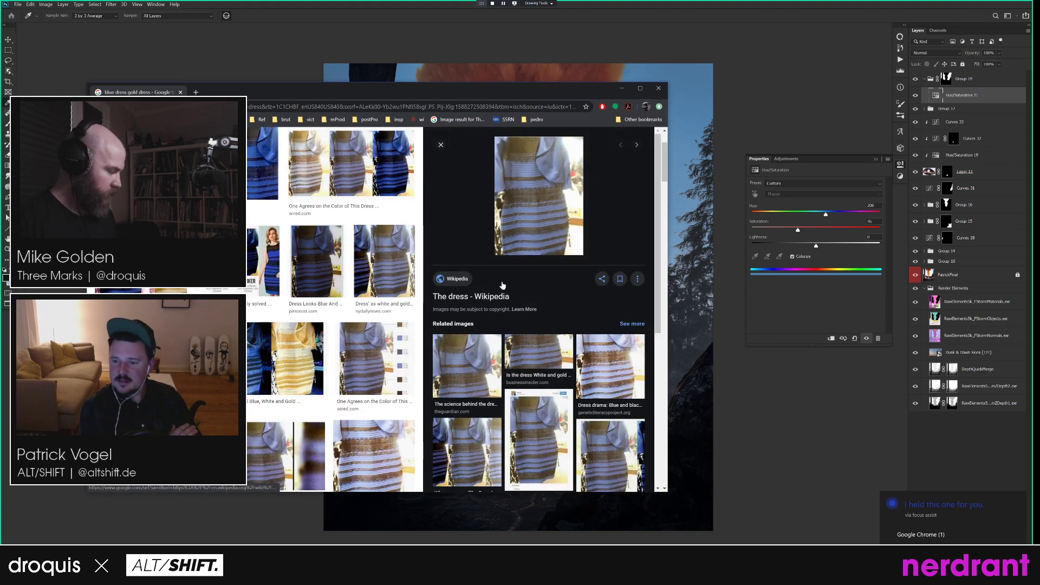
scroll(665, 172, up, 2)
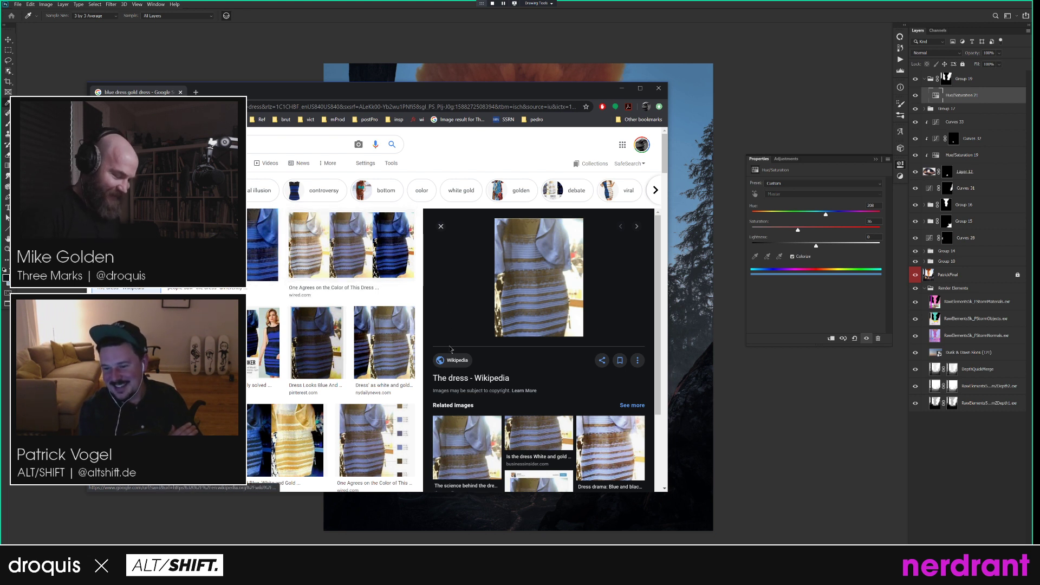
drag(544, 97, 514, 0)
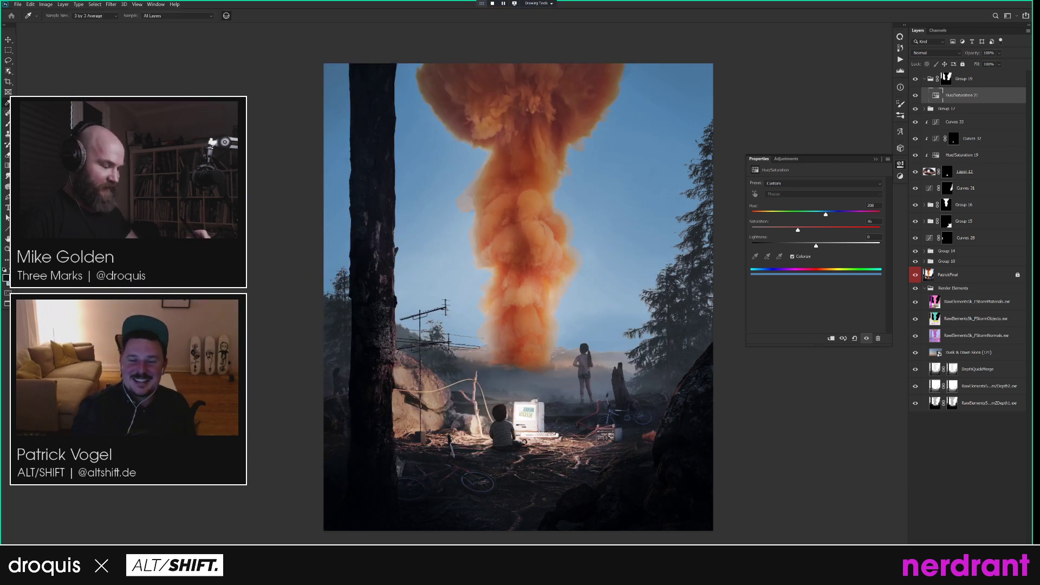
Add a black mask to the Hue/Saturation adjustment and reveal its blue tint in the upper-right sky with a large soft white brush.
key(b)
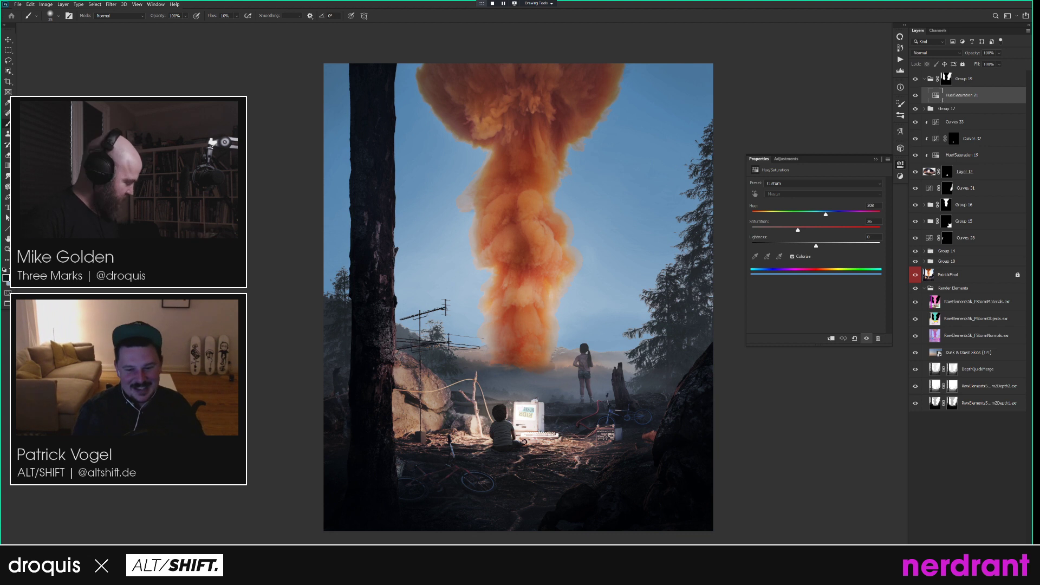
alt+click(959, 558)
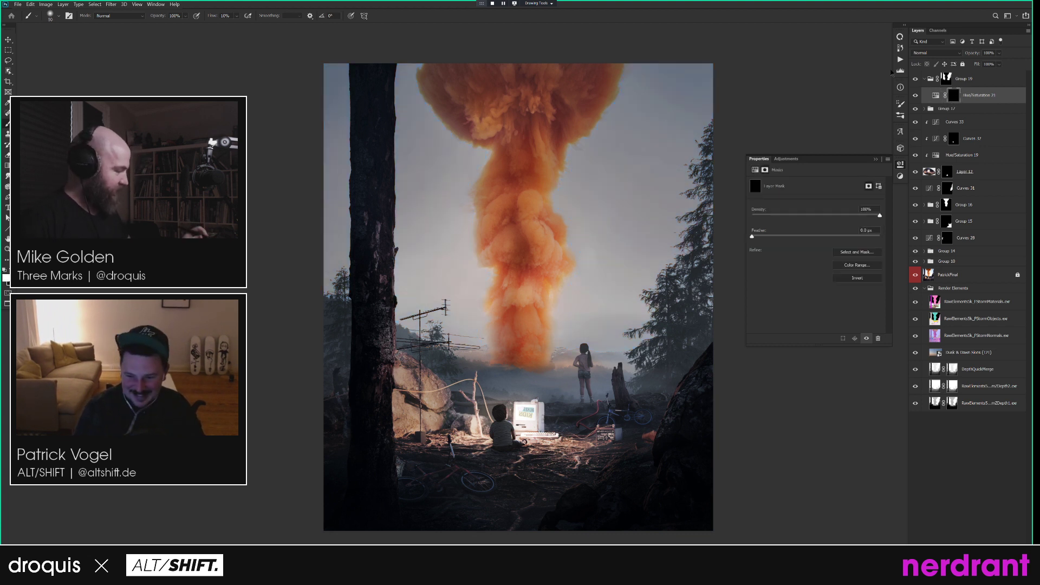
key(])
key(])
key(])
key(])
key(])
key(])
key(x)
key(x)
key(])
key(])
key(])
key(])
key(])
key(bracketleft)
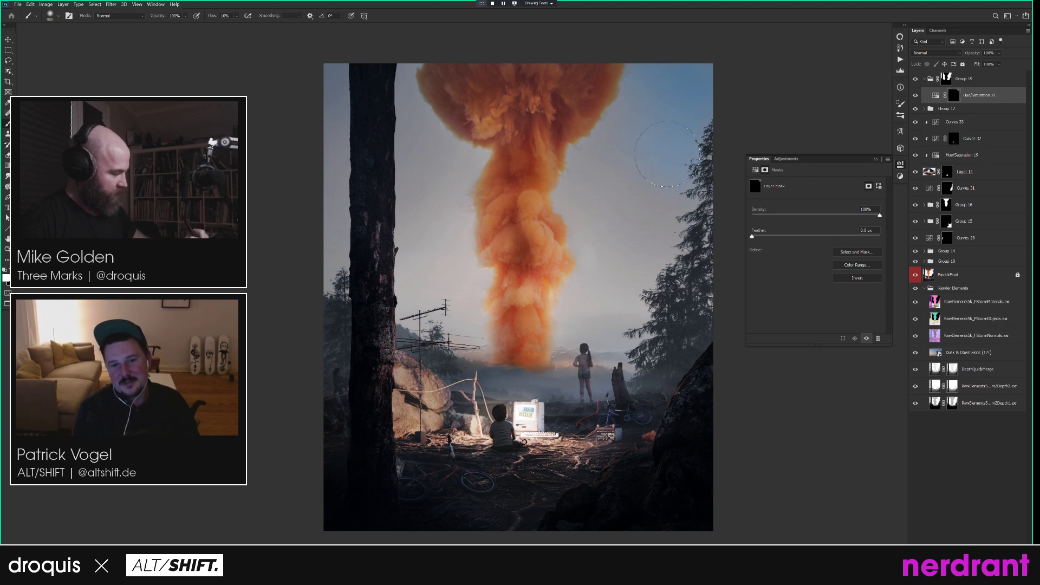
Paint the mask white to spread the blue tint through the sky between the explosion column and the right-hand trees.
key(bracketright)
key(bracketright)
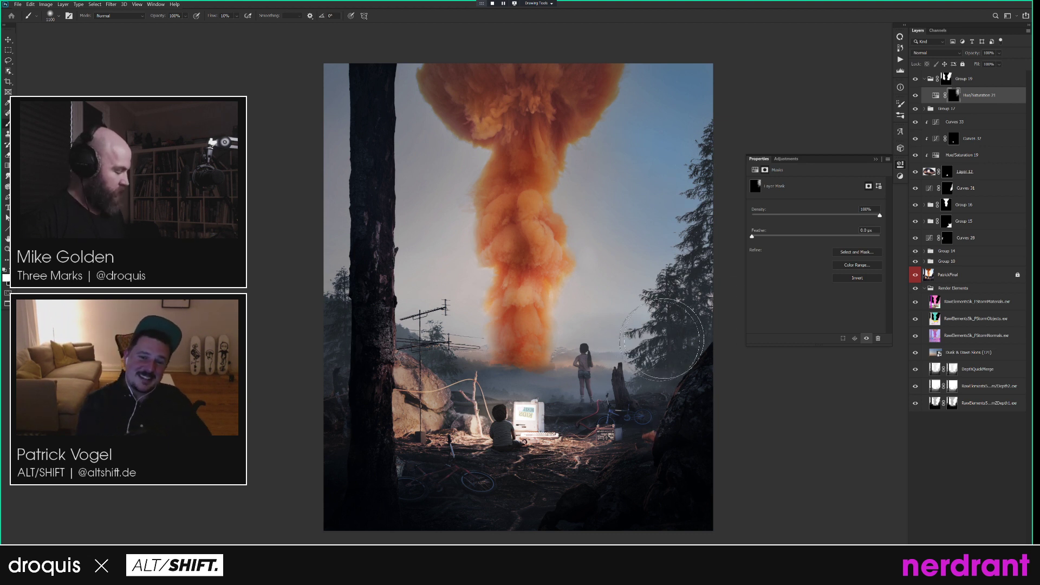
key(bracketleft)
key(bracketleft)
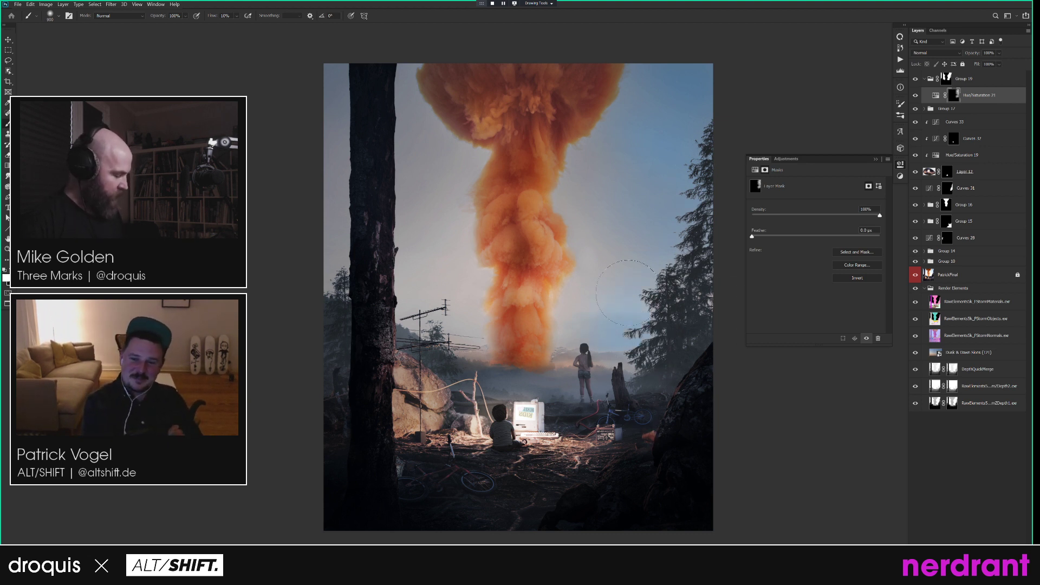
key(bracketright)
key(bracketright)
mouse_move(567, 174)
mouse_down()
mouse_move(589, 175)
mouse_move(592, 141)
mouse_move(604, 151)
mouse_move(639, 104)
mouse_move(592, 213)
mouse_up()
key(x)
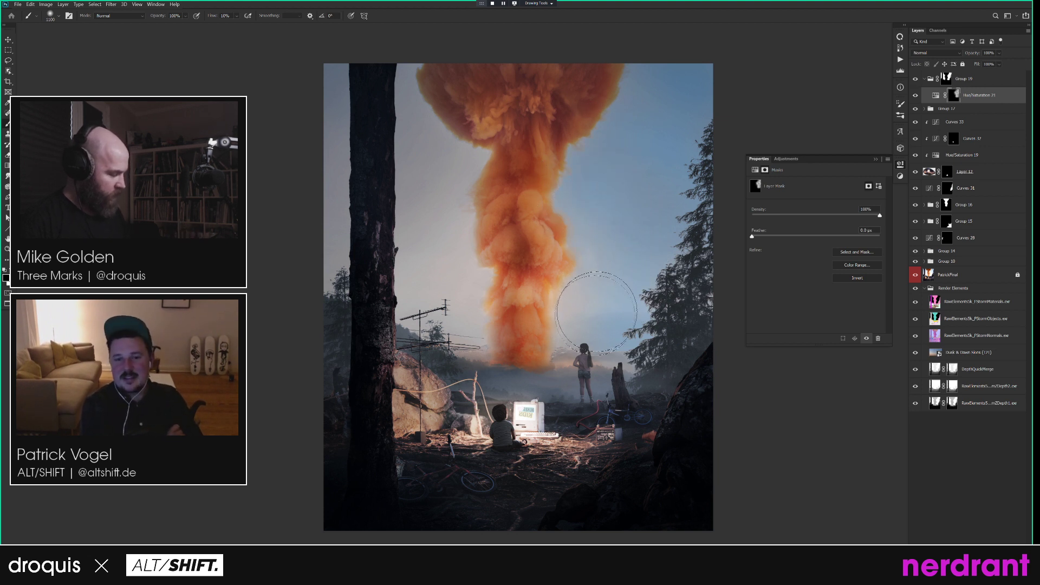
key(x)
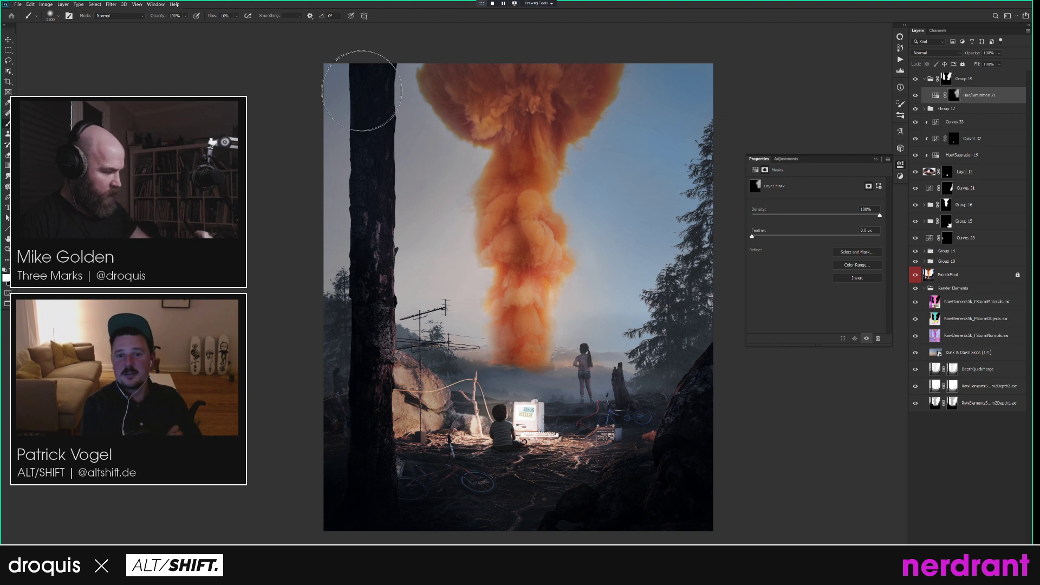
Paint the blue tint into the sky between the large tree trunk and the left side of the explosion.
key(bracketright)
key(bracketright)
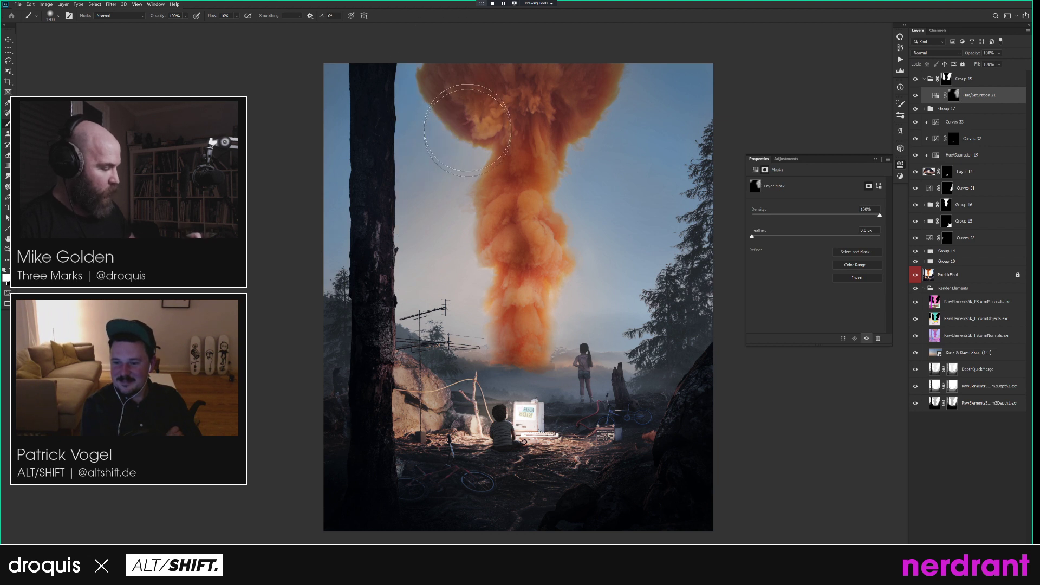
key(bracketleft)
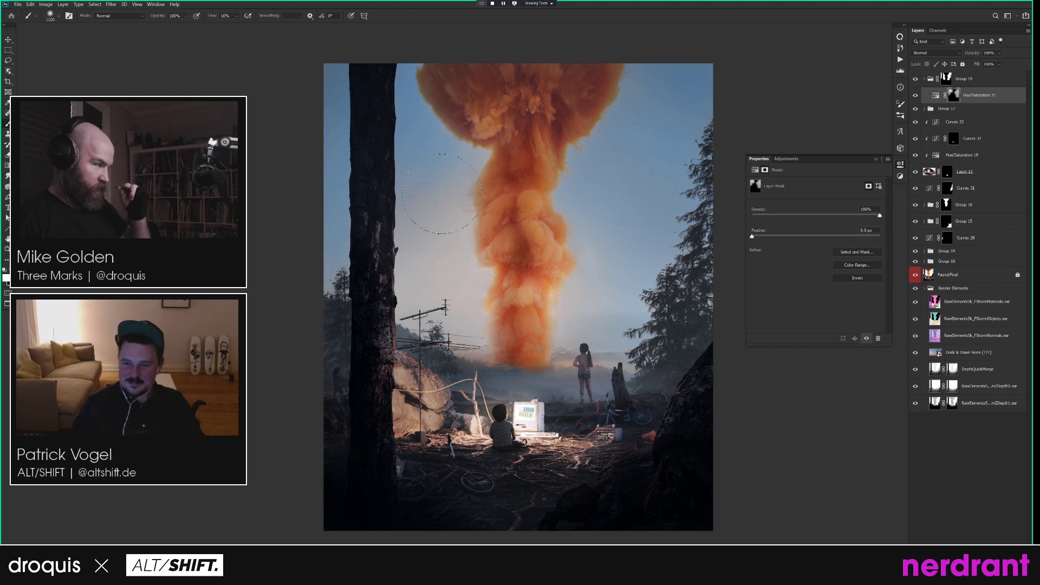
key(bracketright)
drag(466, 179, 438, 222)
key(bracketright)
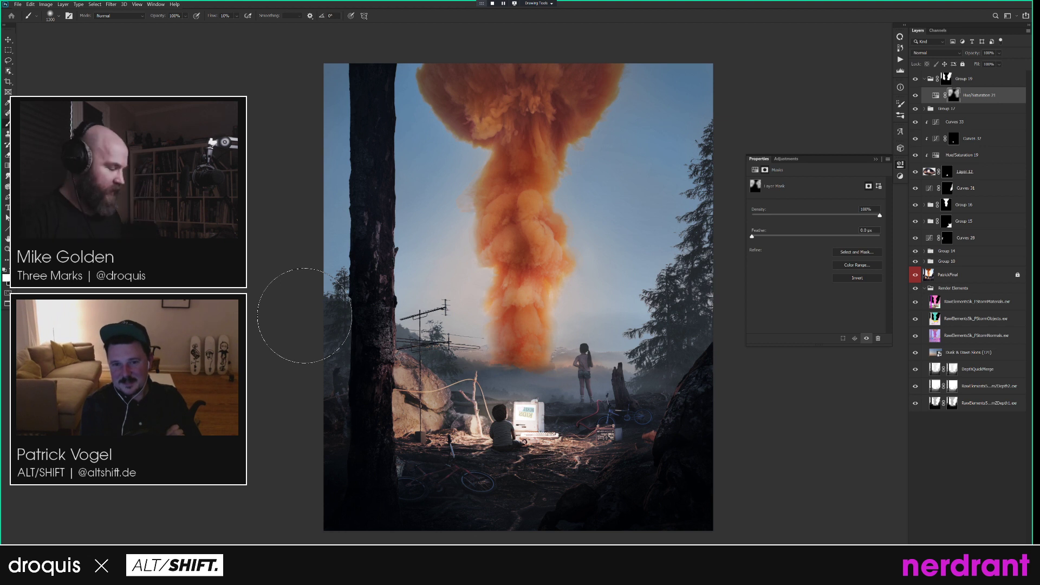
Refine the tint mask beside the left side of the explosion column, alternating black and white with a large soft brush.
key(x)
key(bracketleft)
key(bracketleft)
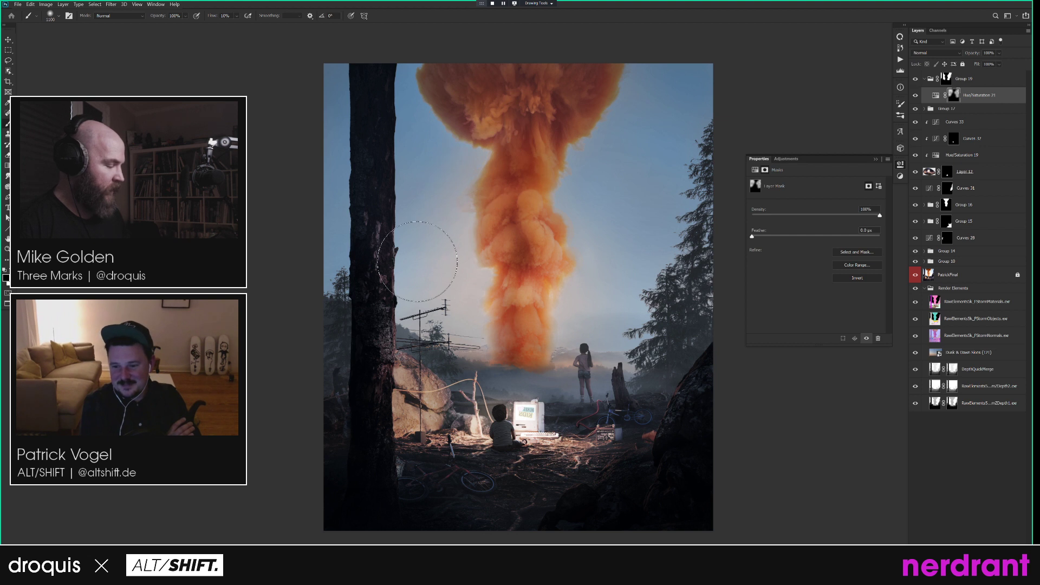
key(bracketright)
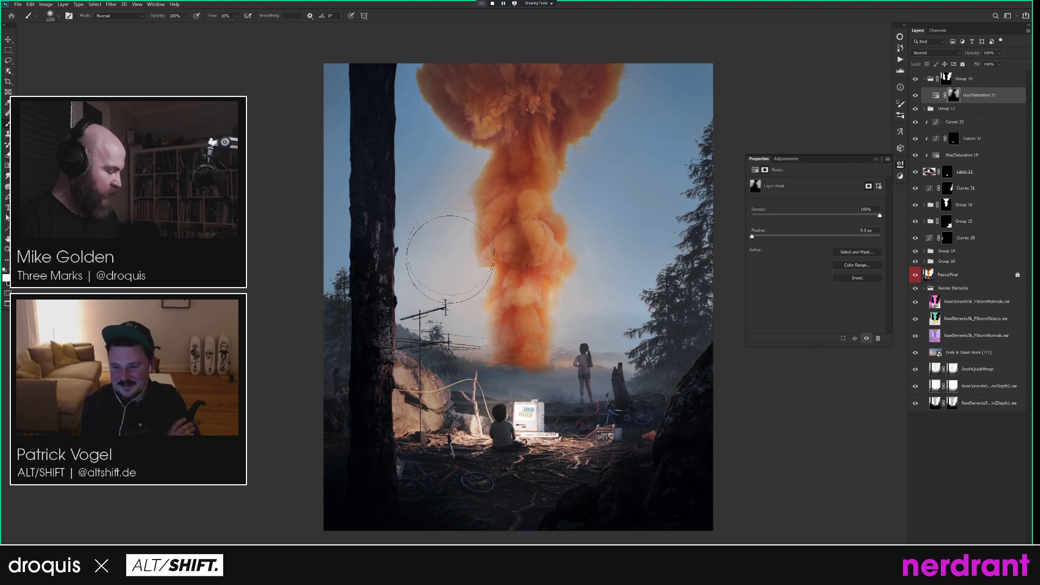
key(x)
key(bracketleft)
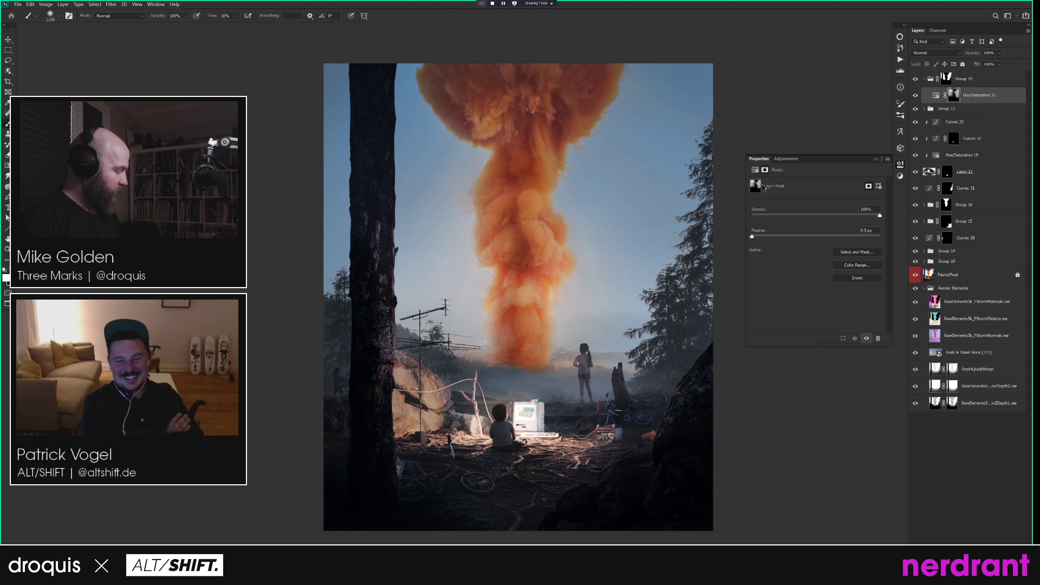
Set the sky tint to hue 202, saturation about 20 and lightness -7, and compare the image with and without it.
click(936, 101)
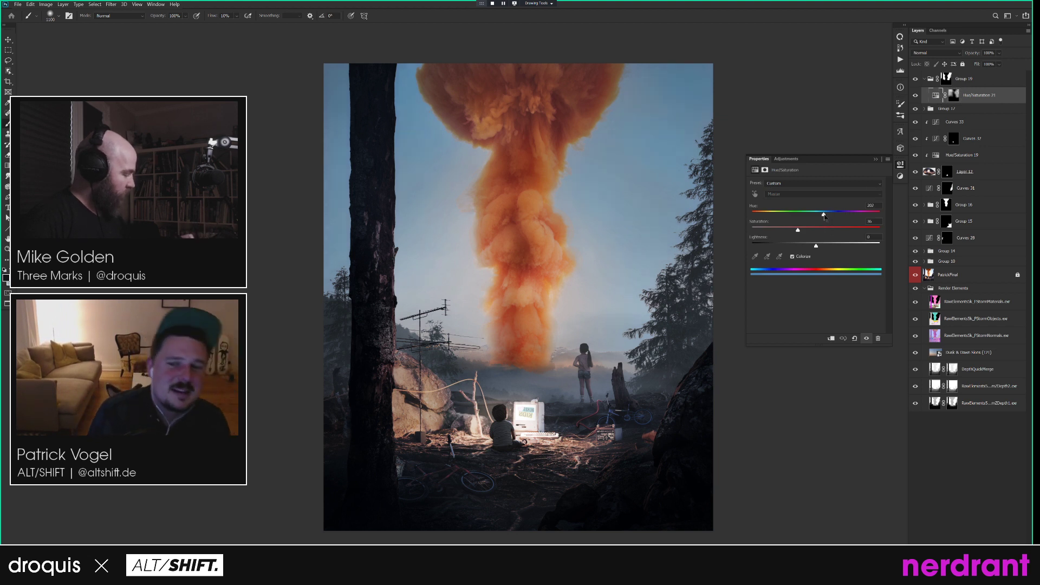
drag(816, 246, 811, 247)
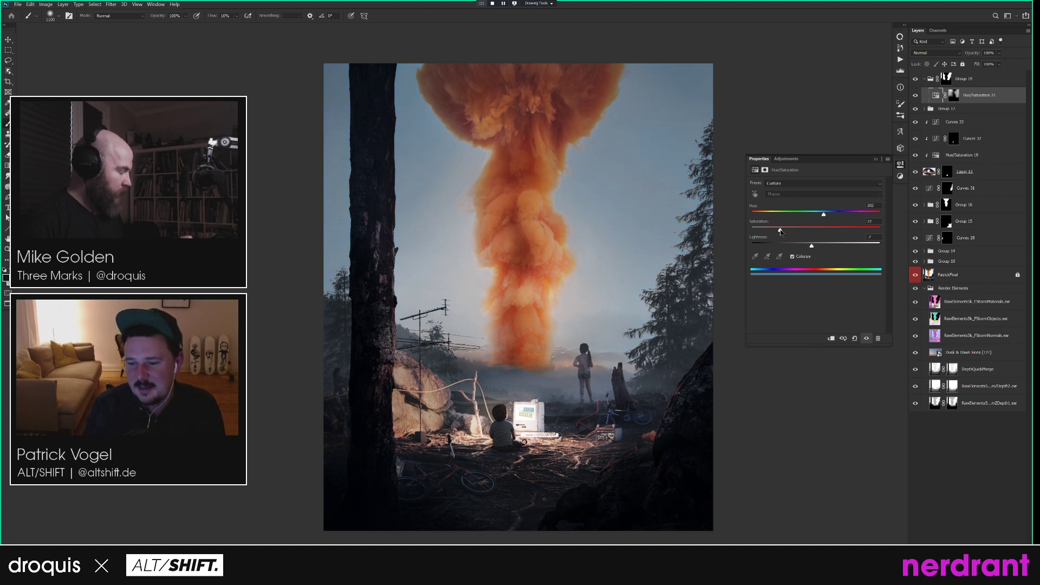
click(916, 97)
click(915, 97)
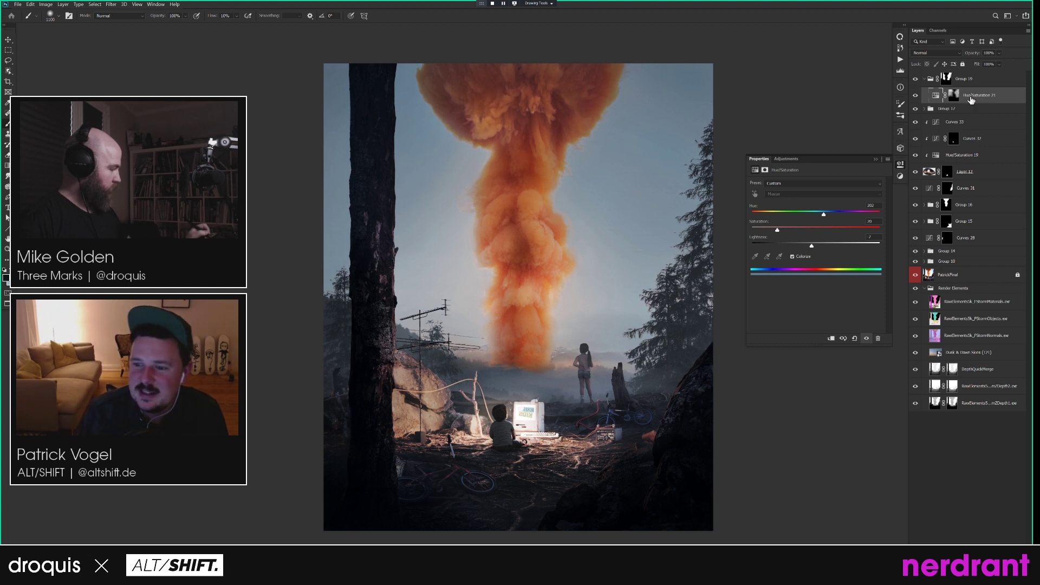
Add a Curves adjustment darkening the midtones, place it above the sky tint group, and hide it with a black mask.
key(ctrl+m)
key(Return)
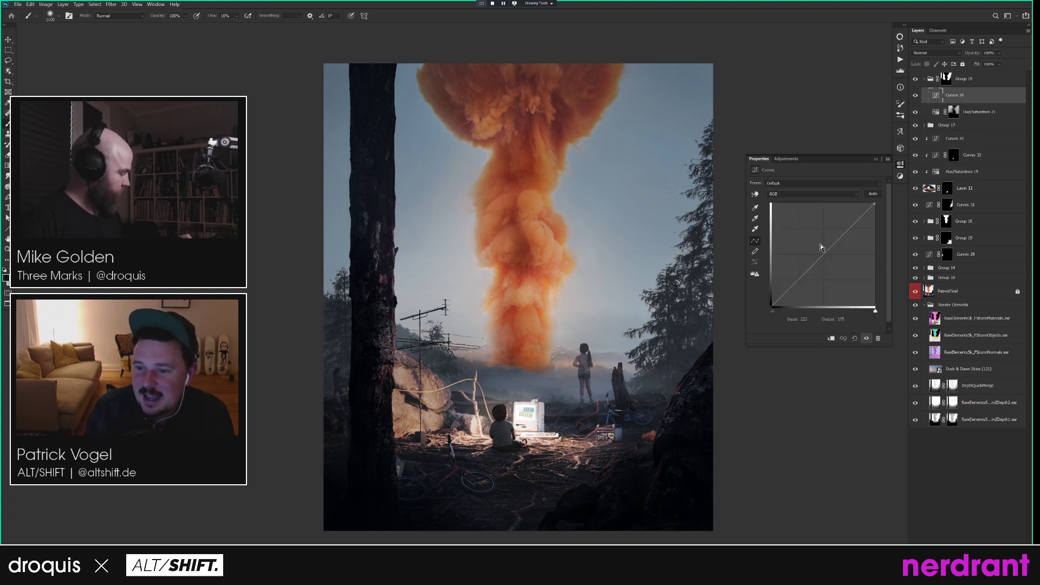
drag(838, 240, 839, 254)
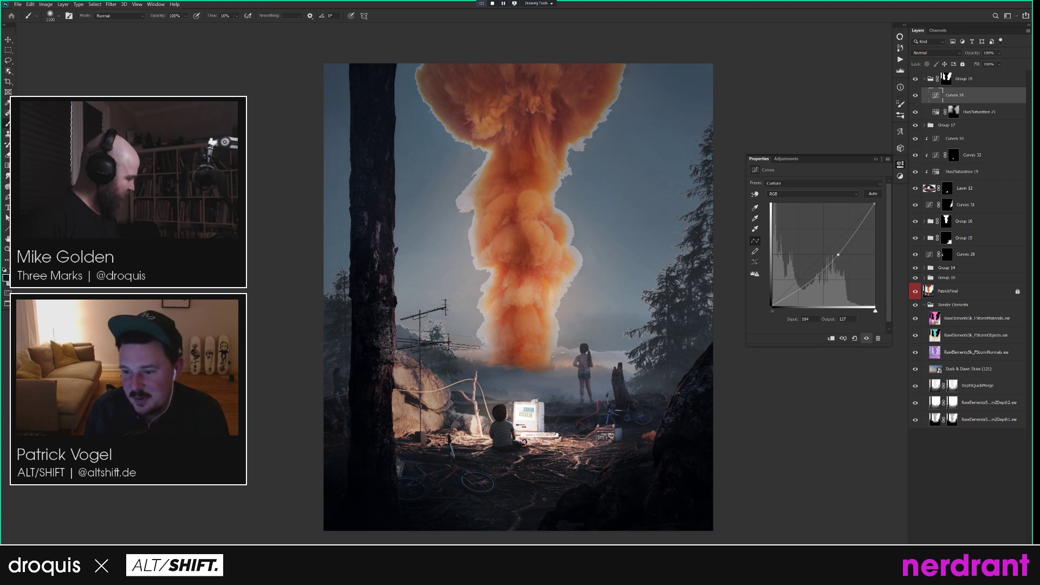
drag(987, 99, 989, 73)
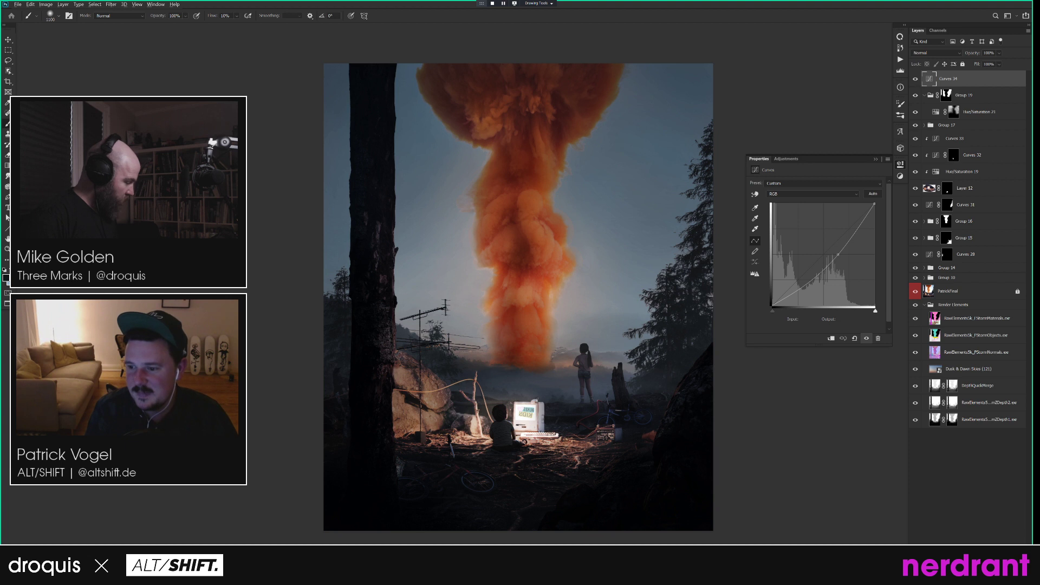
alt+click(960, 565)
key(s)
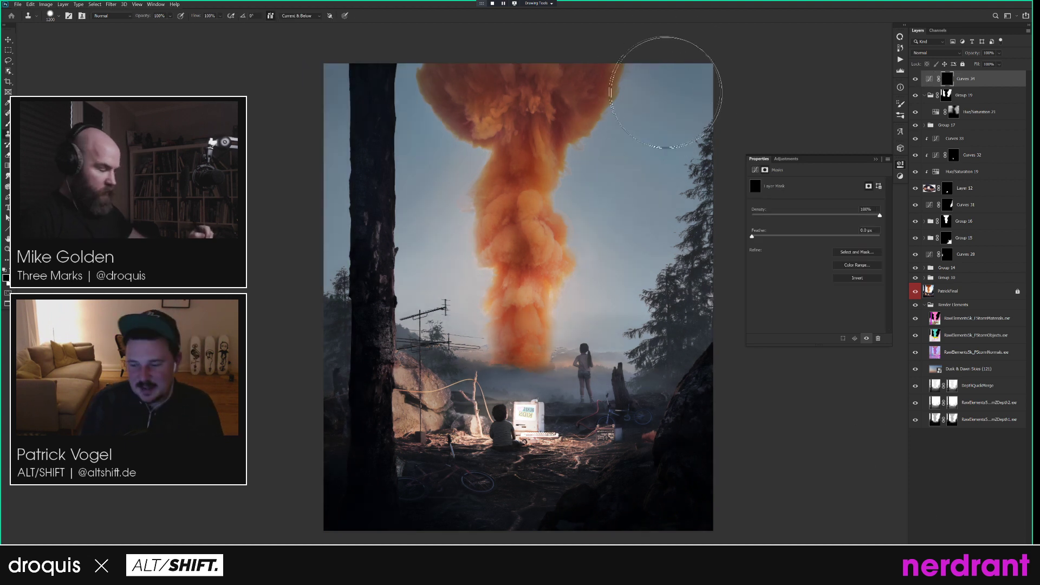
key(bracketleft)
key(bracketleft)
key(bracketleft)
key(bracketleft)
click(680, 75)
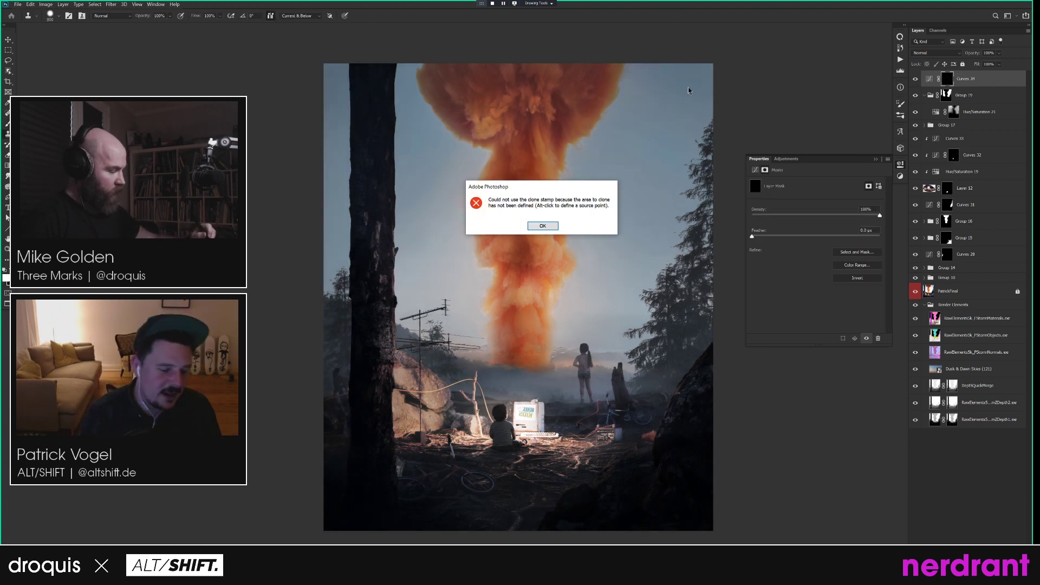
key(Return)
key(bracketright)
key(bracketright)
click(705, 79)
key(Return)
Paint the Curves mask white with a large soft brush to darken the upper corners of the sky on both sides of the explosion.
key(b)
key(bracketright)
key(bracketright)
key(bracketright)
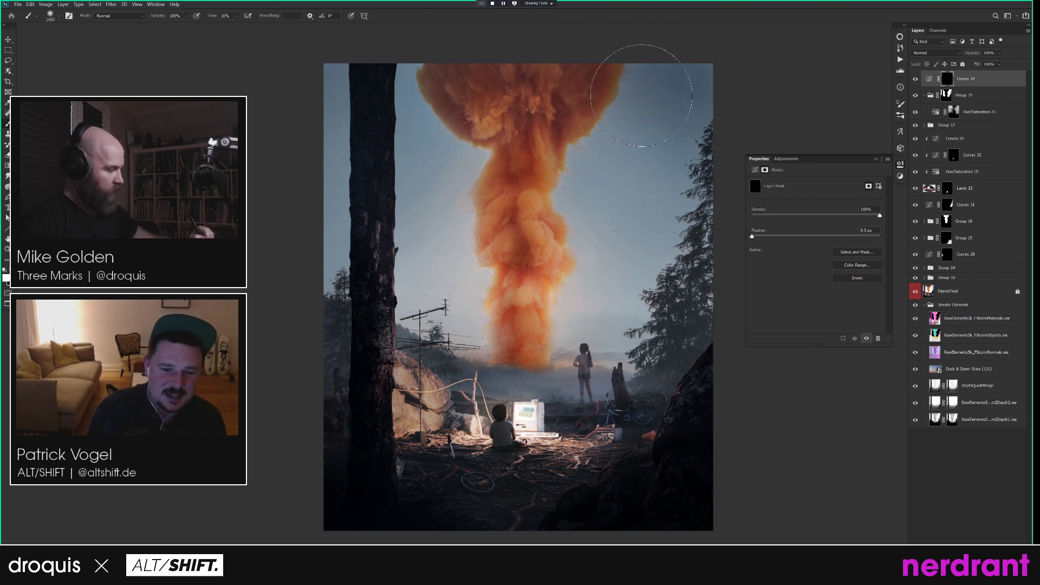
key(bracketright)
key(bracketright)
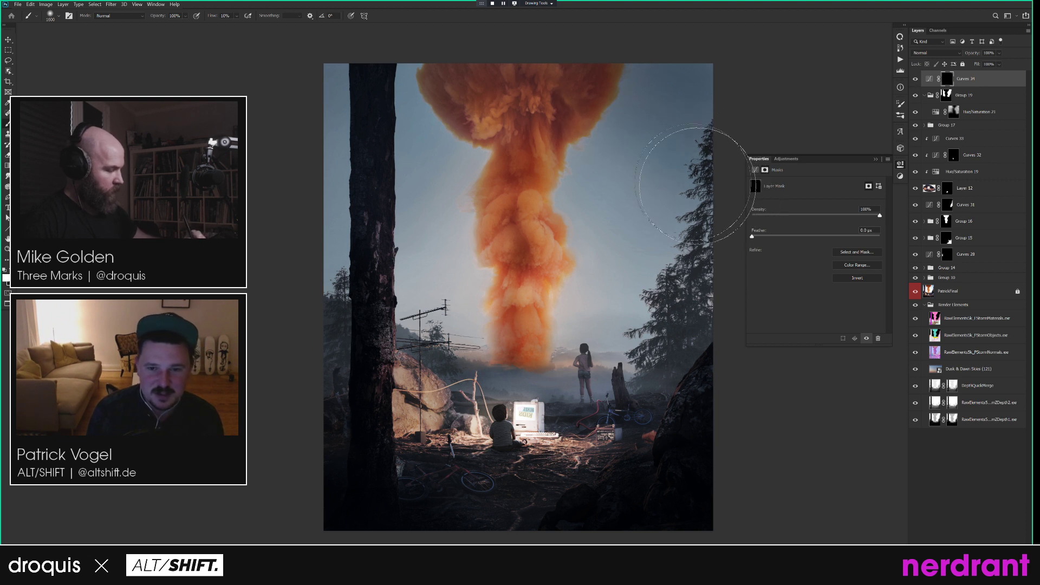
key(bracketright)
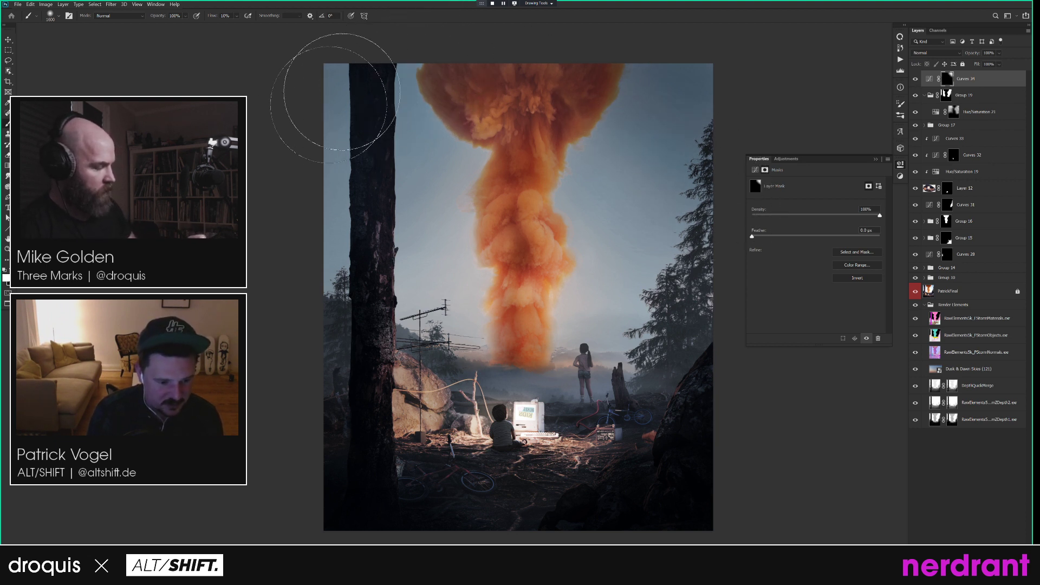
key(bracketleft)
key(bracketleft)
key(bracketleft)
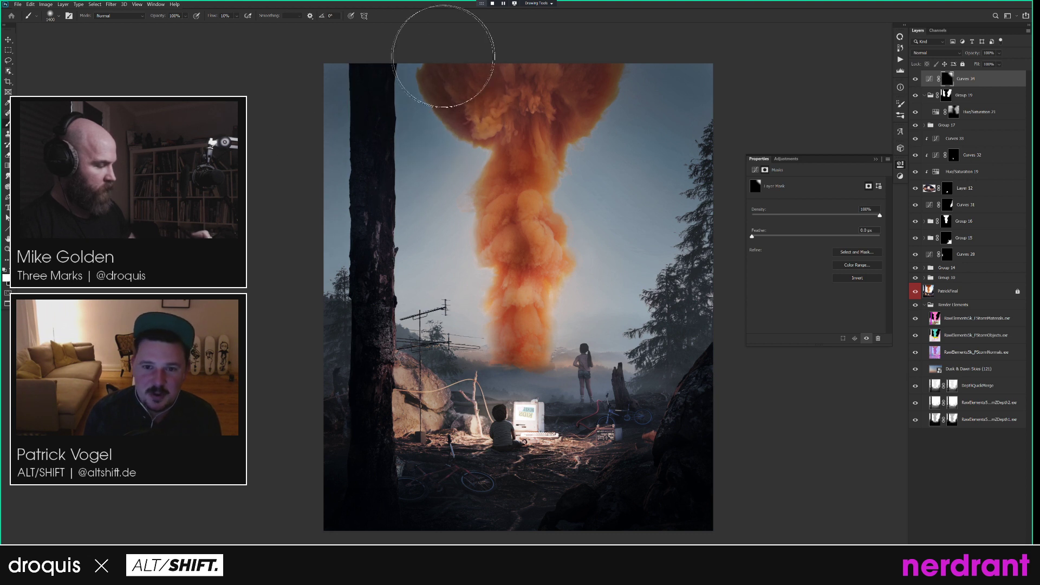
key(bracketleft)
key(bracketleft)
key(bracketleft)
key(bracketleft)
Isolate the large tree trunk from the Red copy channel and remove it from the darkening curve's mask.
click(938, 31)
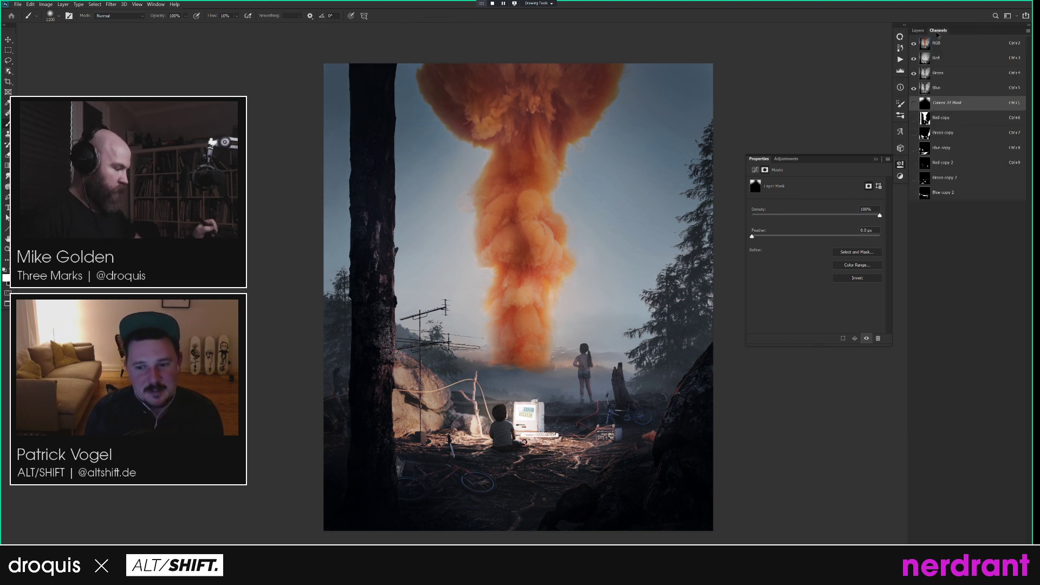
ctrl+click(925, 118)
key(l)
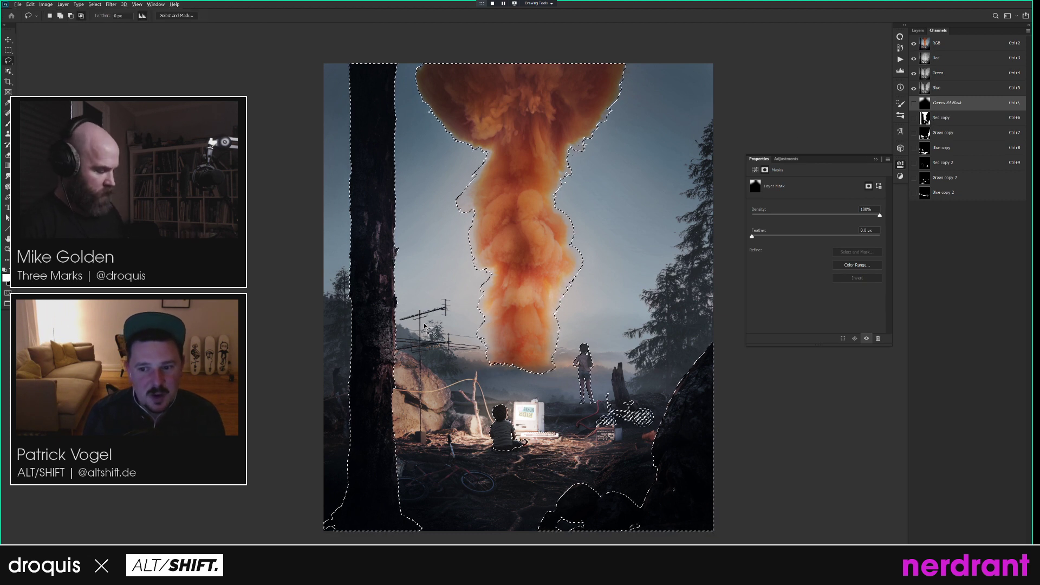
mouse_move(428, 317)
mouse_down()
mouse_move(423, 358)
mouse_move(313, 469)
mouse_move(259, 238)
mouse_move(318, 34)
mouse_move(398, 22)
mouse_move(409, 46)
mouse_move(426, 303)
mouse_up()
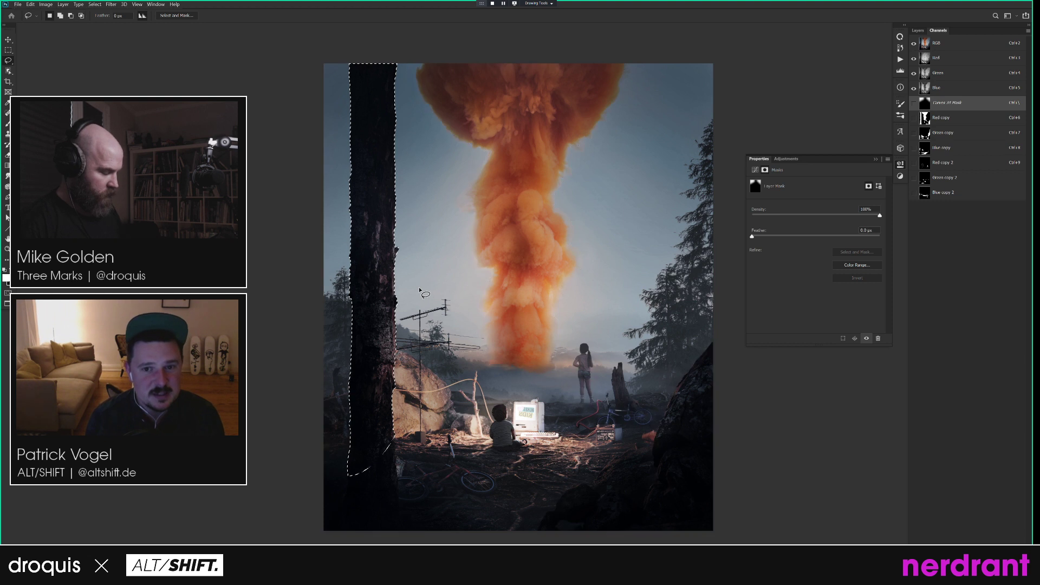
click(918, 30)
alt+click(947, 80)
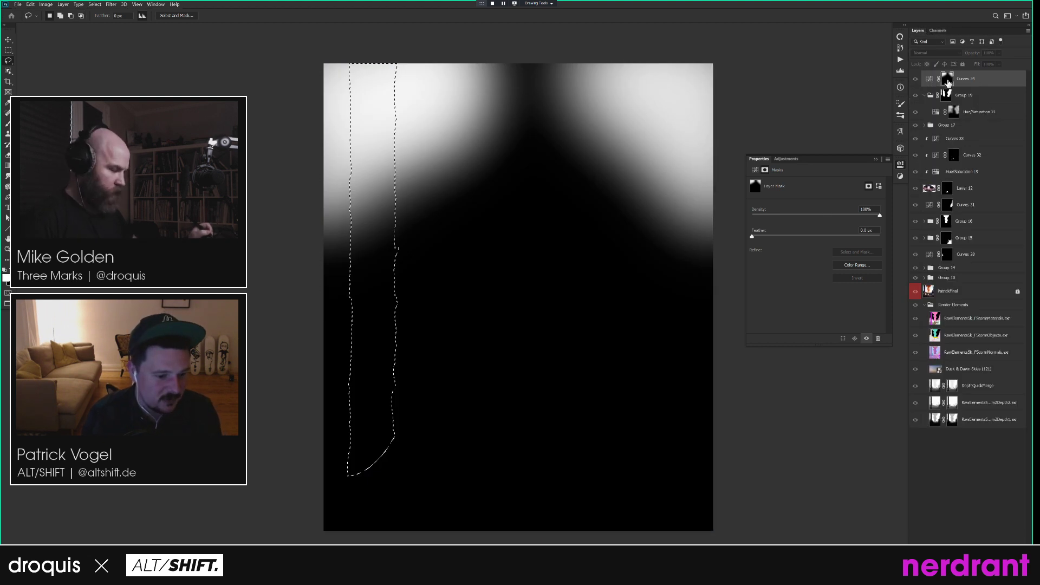
alt+click(947, 79)
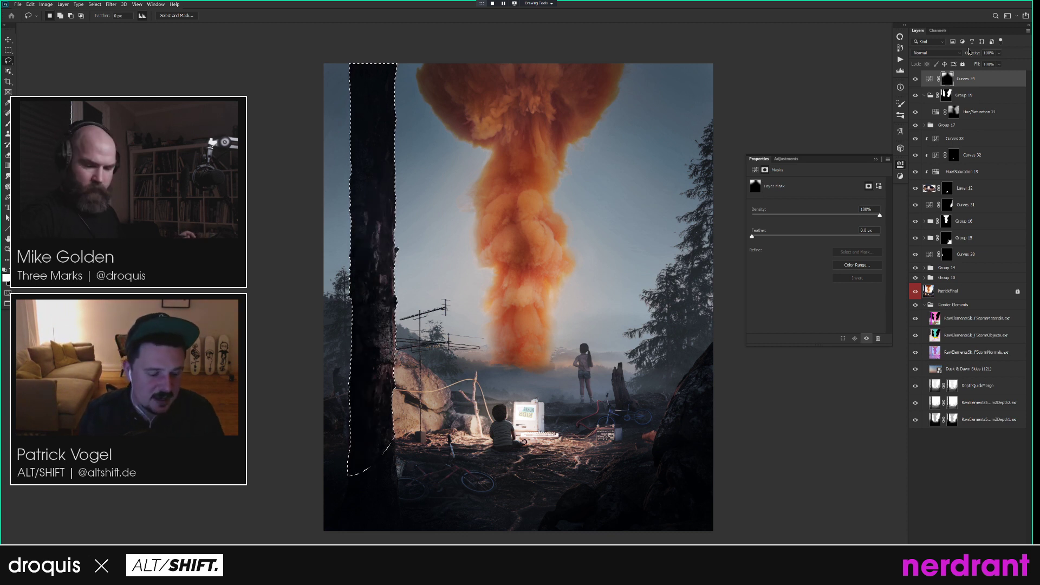
key(ctrl+d)
key(b)
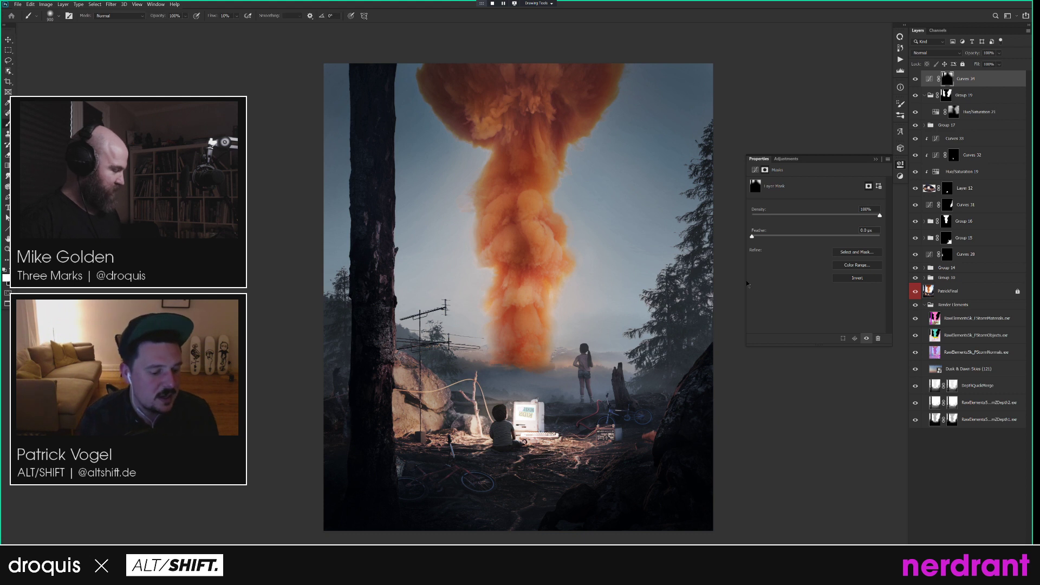
Ease the corner-darkening curve's midpoint to input 156, output 133, and set the sky tint to hue about 208 and saturation 12.
click(929, 80)
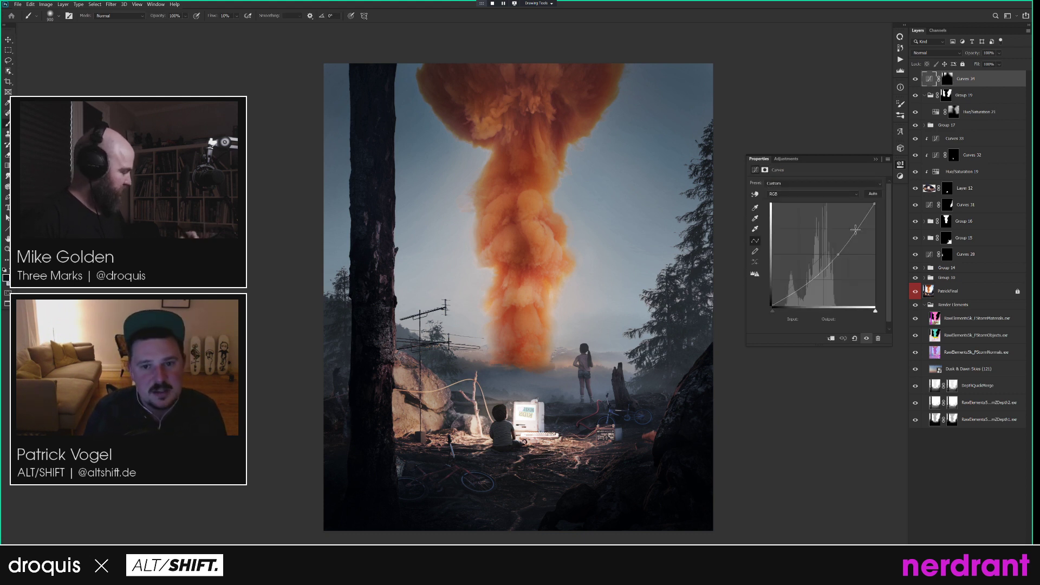
drag(838, 254, 835, 251)
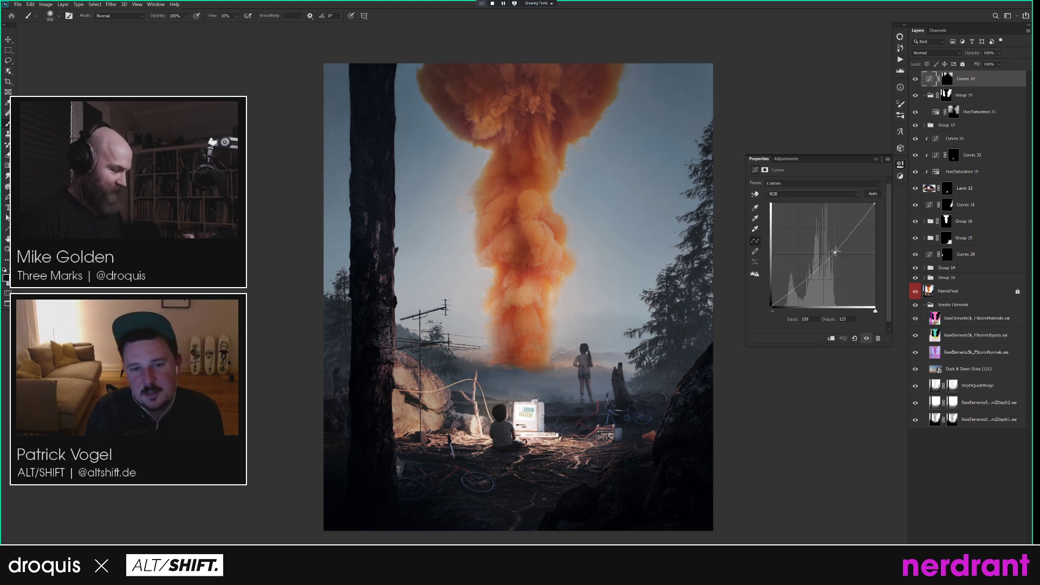
click(938, 113)
click(915, 113)
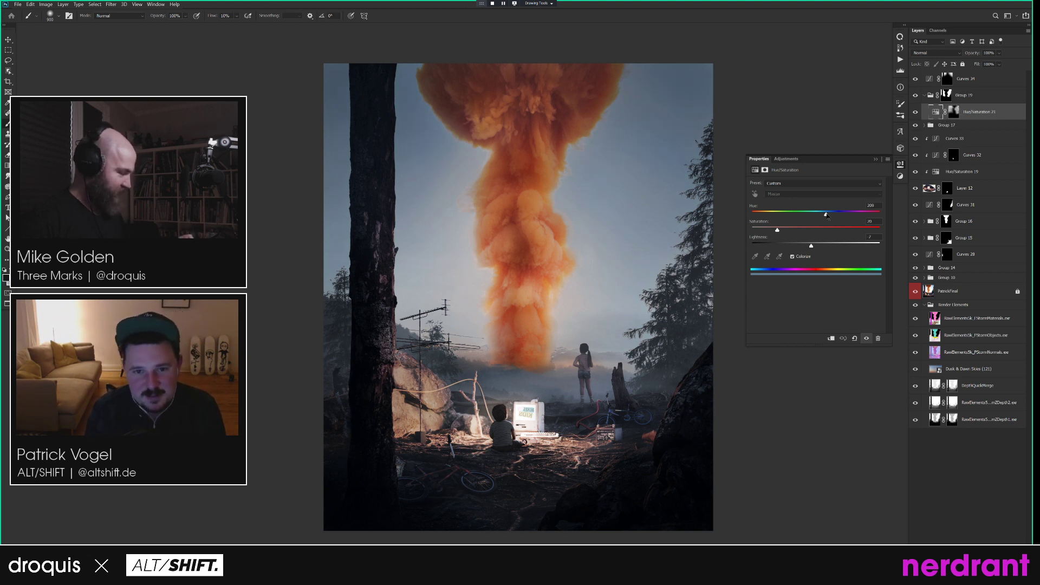
drag(777, 230, 769, 231)
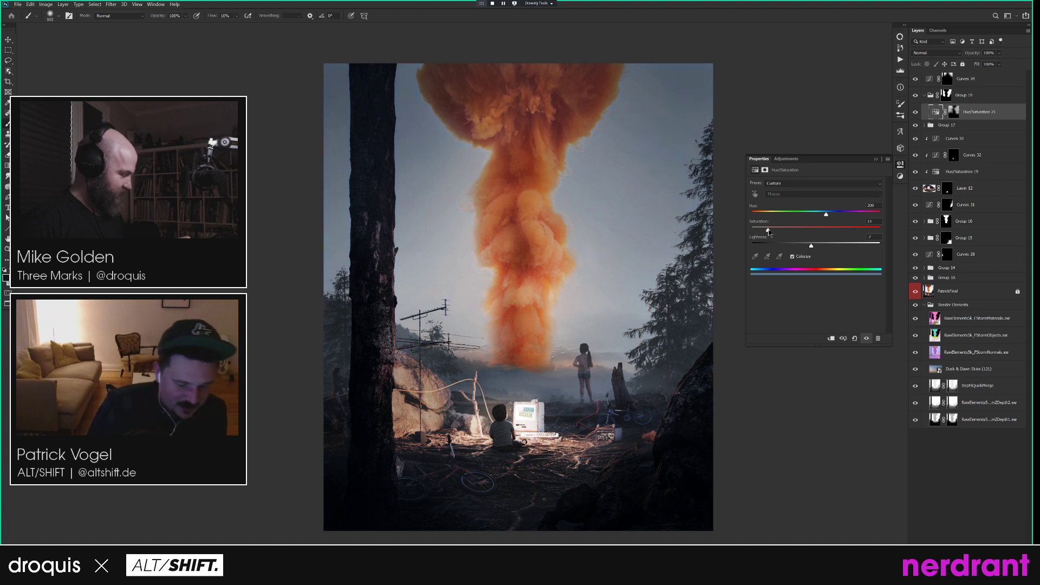
drag(769, 232, 767, 232)
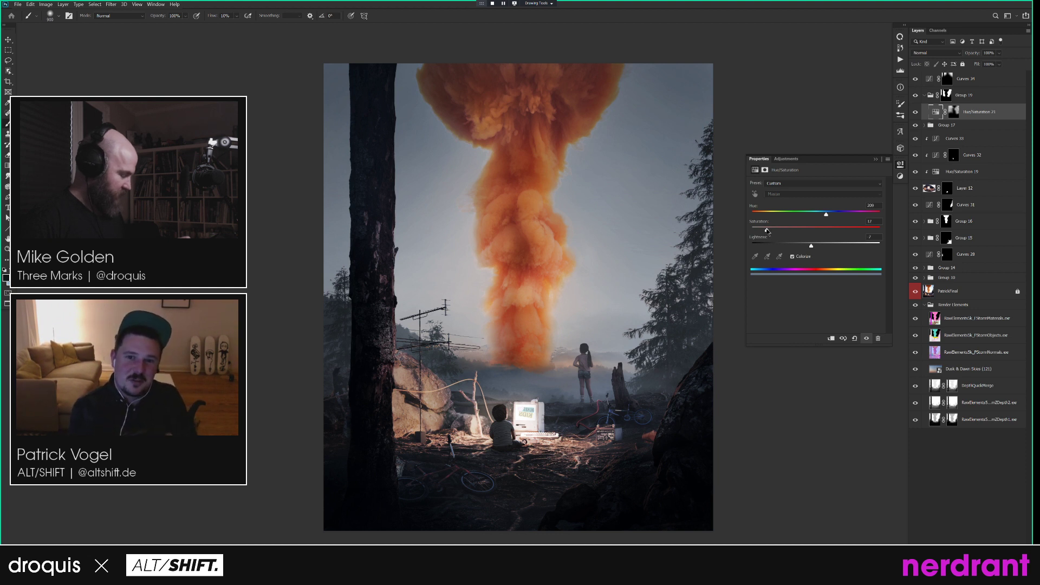
click(658, 383)
key(Return)
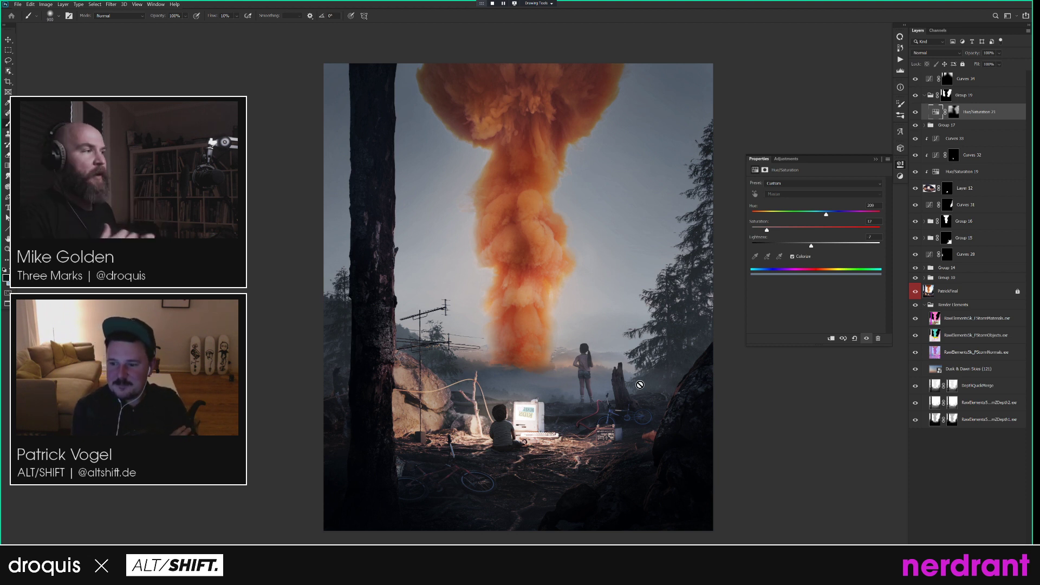
Load the Red copy channel as a selection and restrict it to the standing girl in the full-colour image.
click(976, 79)
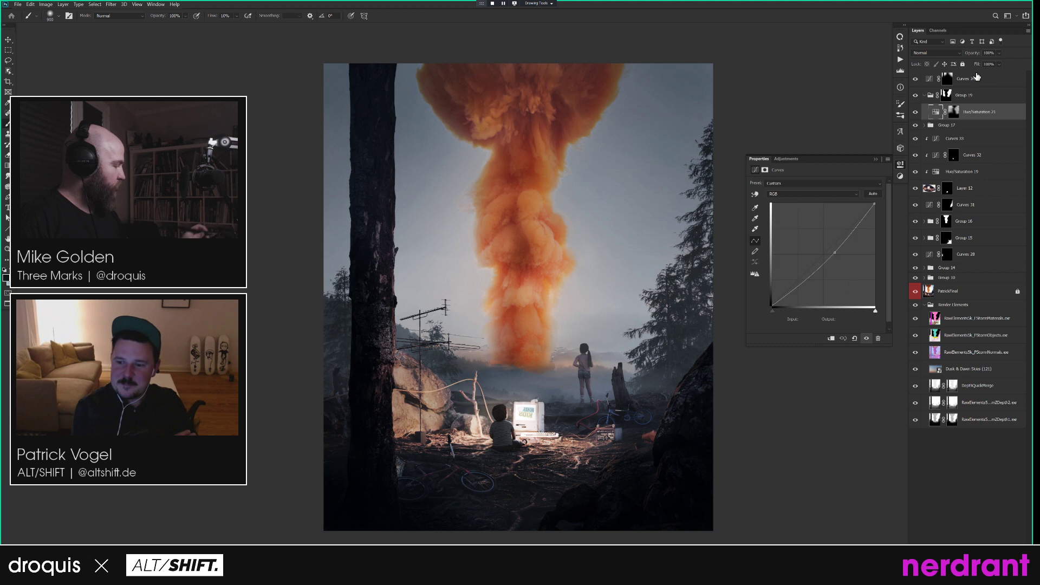
drag(747, 403, 721, 402)
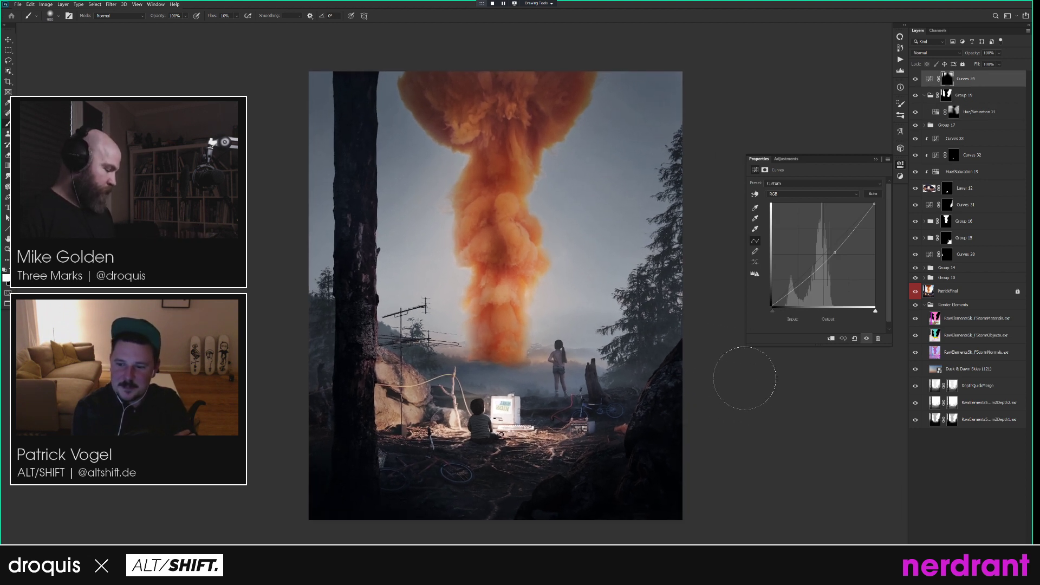
click(938, 31)
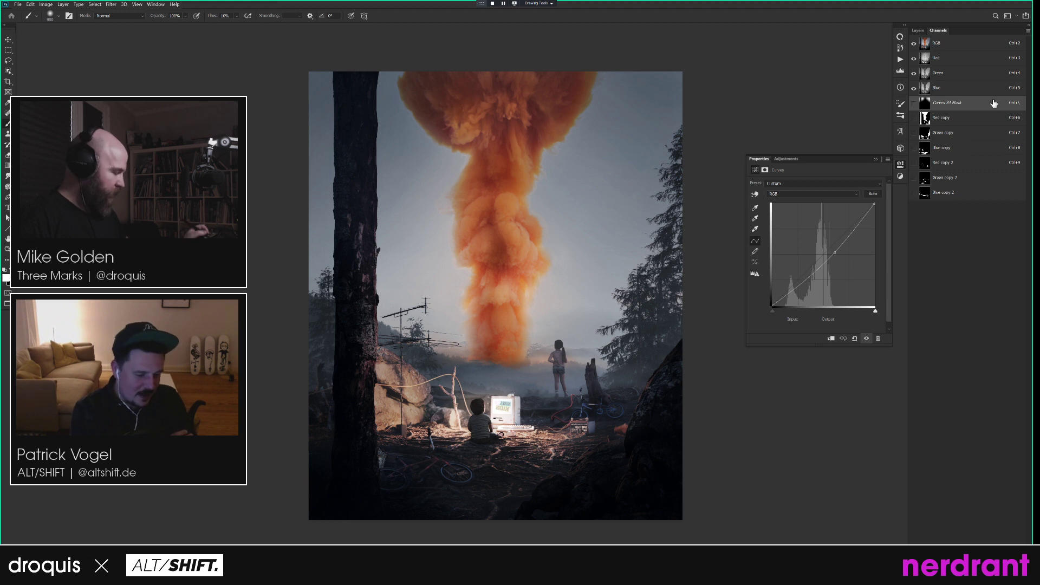
click(943, 119)
click(946, 140)
click(939, 122)
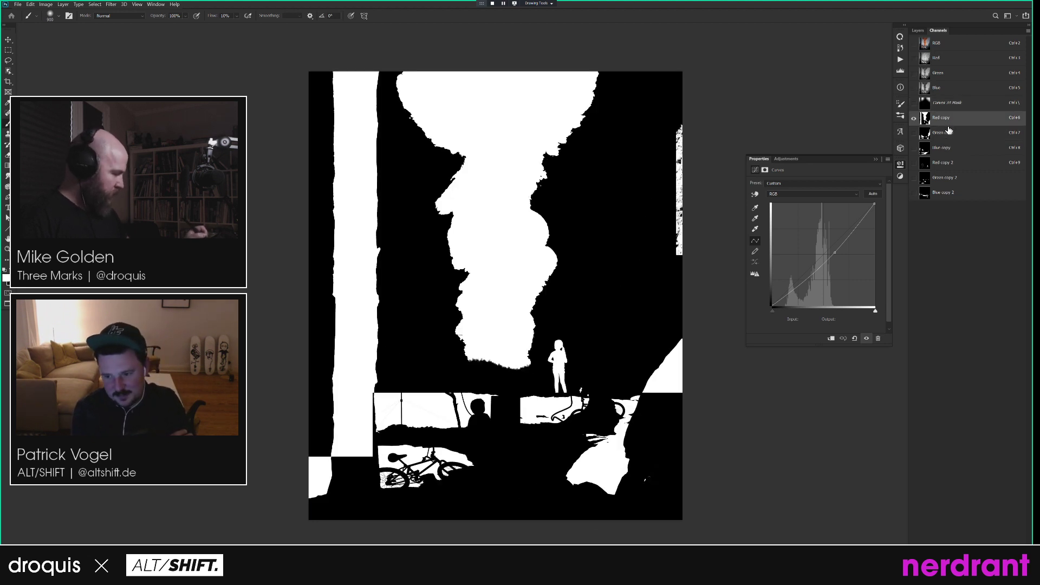
ctrl+click(926, 118)
key(l)
mouse_move(560, 410)
mouse_down()
mouse_move(574, 390)
mouse_move(574, 349)
mouse_move(550, 325)
mouse_move(549, 421)
mouse_up()
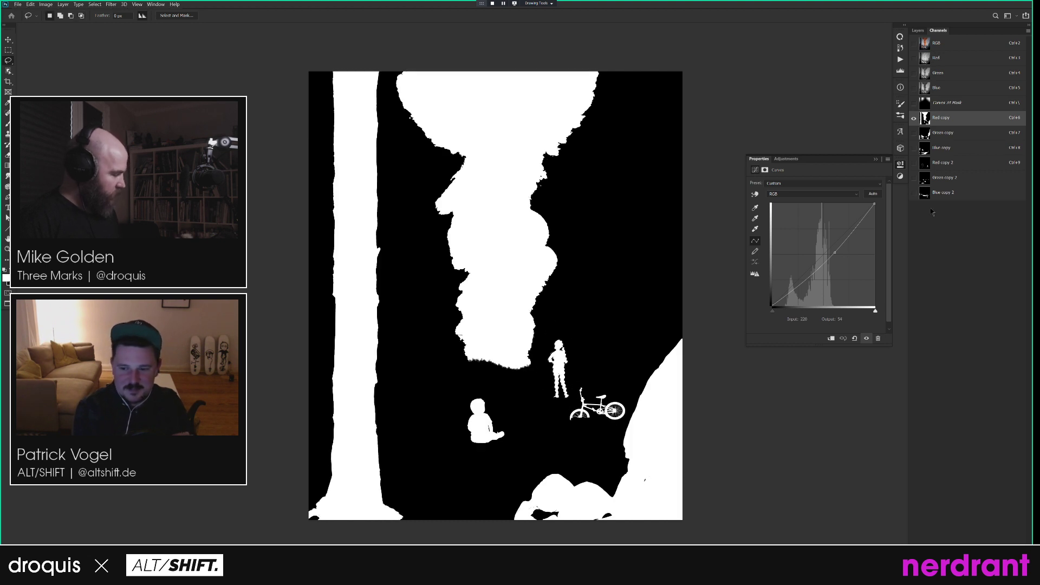
click(932, 45)
click(918, 31)
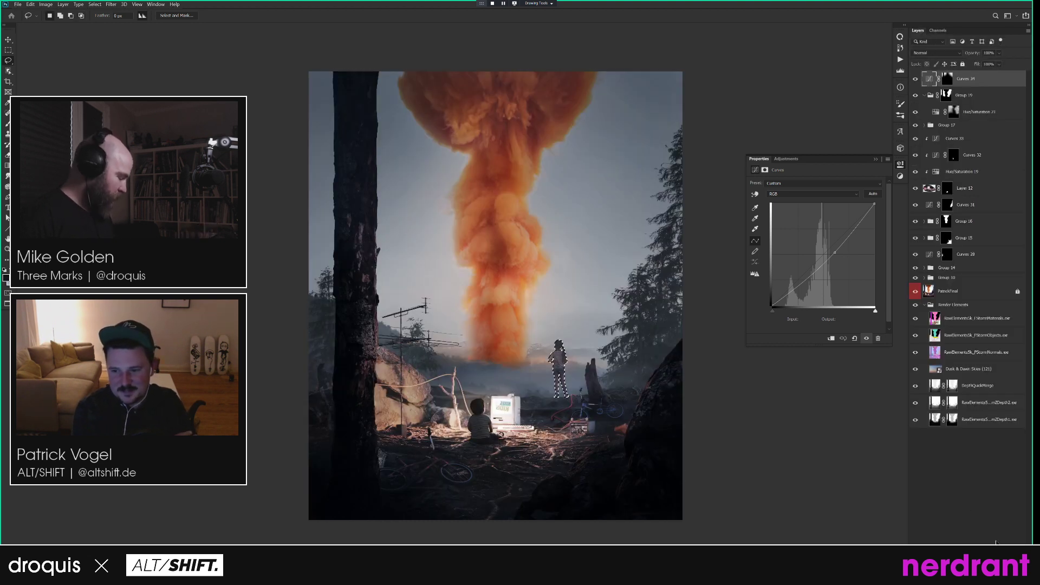
Darken the girl with a masked Curves layer, lowering the white output to 216, and fade its mask with a black gradient.
click(957, 563)
key(ctrl+z)
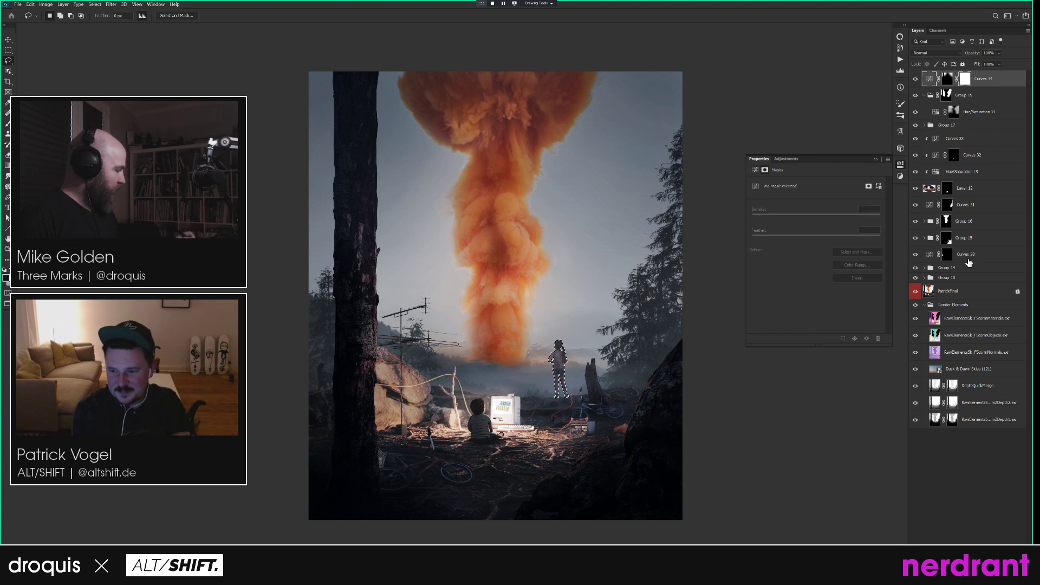
key(ctrl+m)
key(Return)
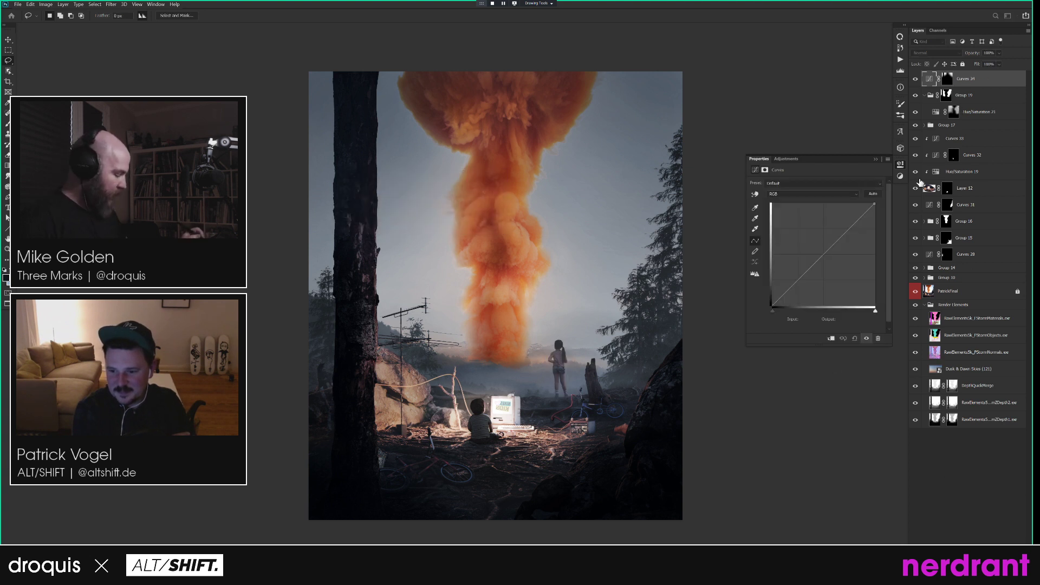
drag(874, 205, 884, 221)
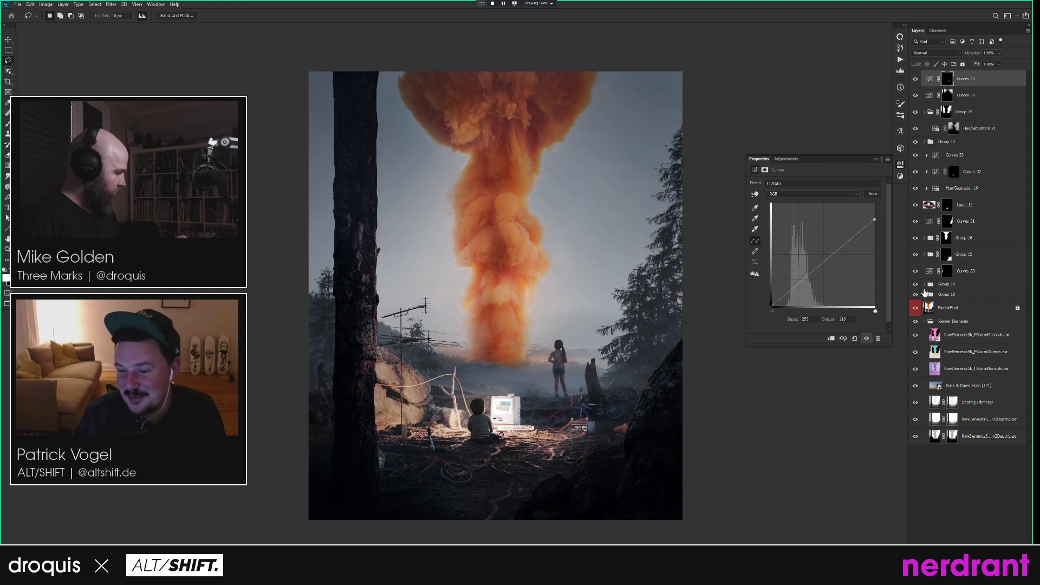
key(g)
key(x)
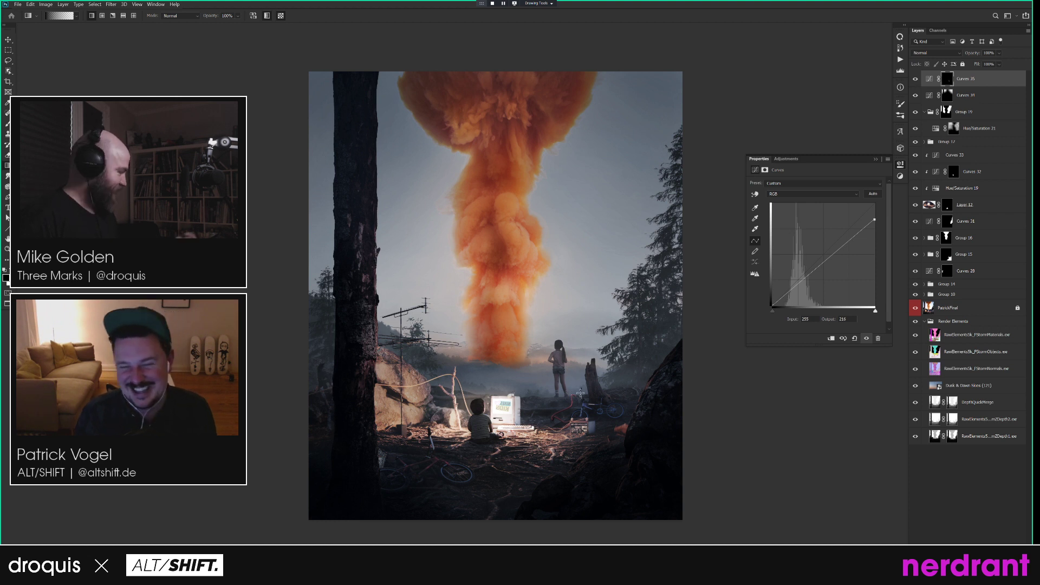
Flip the canvas horizontally, collapse the sky tint group, and select the girl's Curves layer.
drag(715, 405, 696, 409)
key(b)
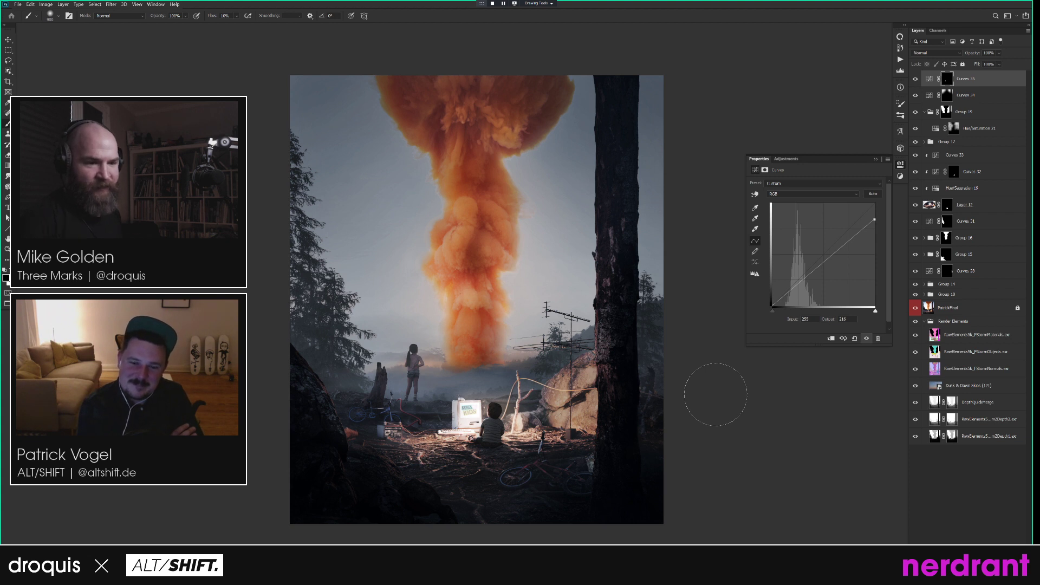
key(l)
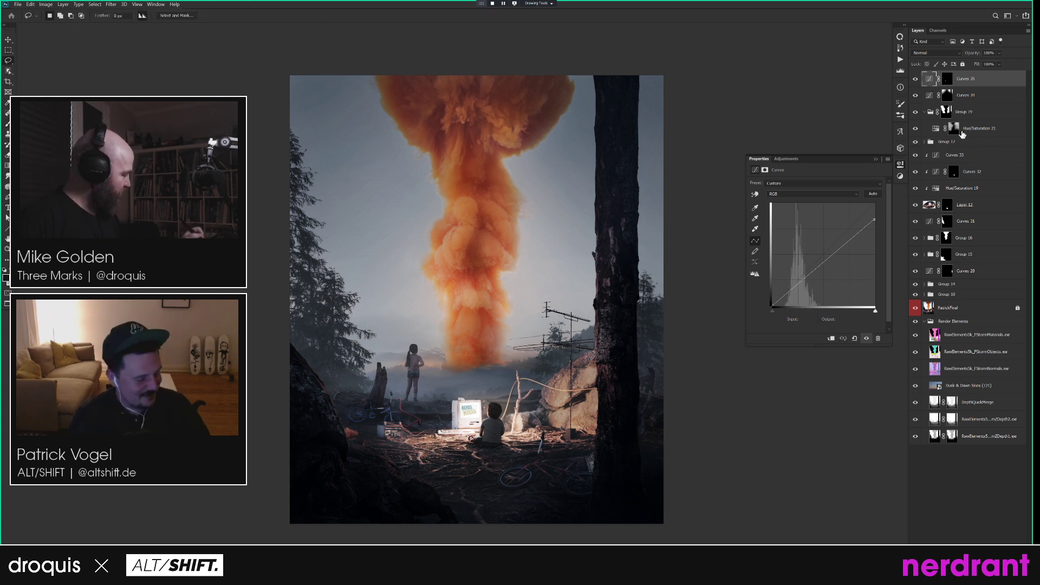
click(925, 113)
shift+click(977, 93)
click(982, 80)
Select the entire canvas of the flipped composite.
drag(747, 442, 714, 418)
key(v)
key(s)
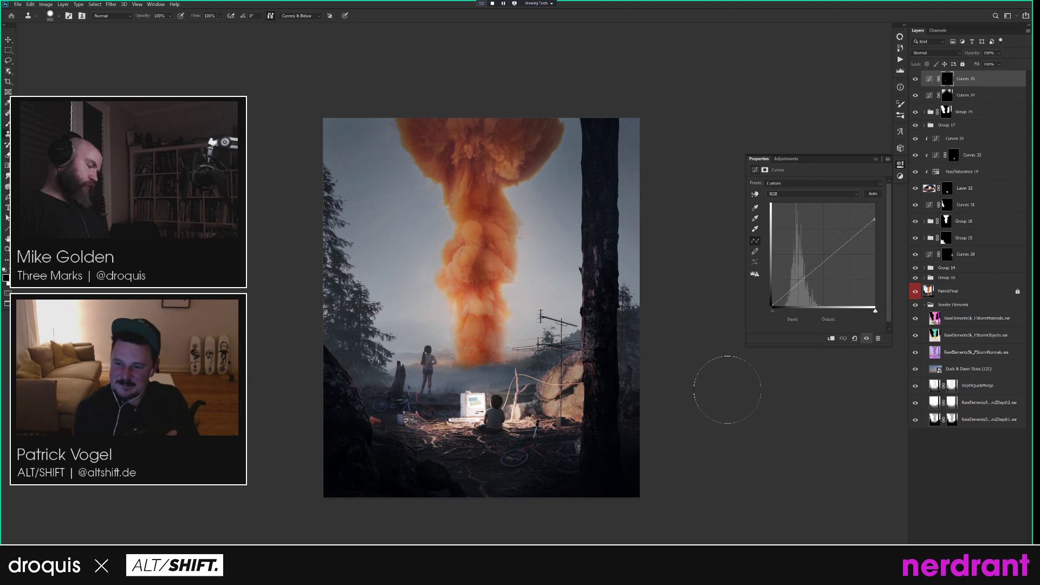
key(ctrl+a)
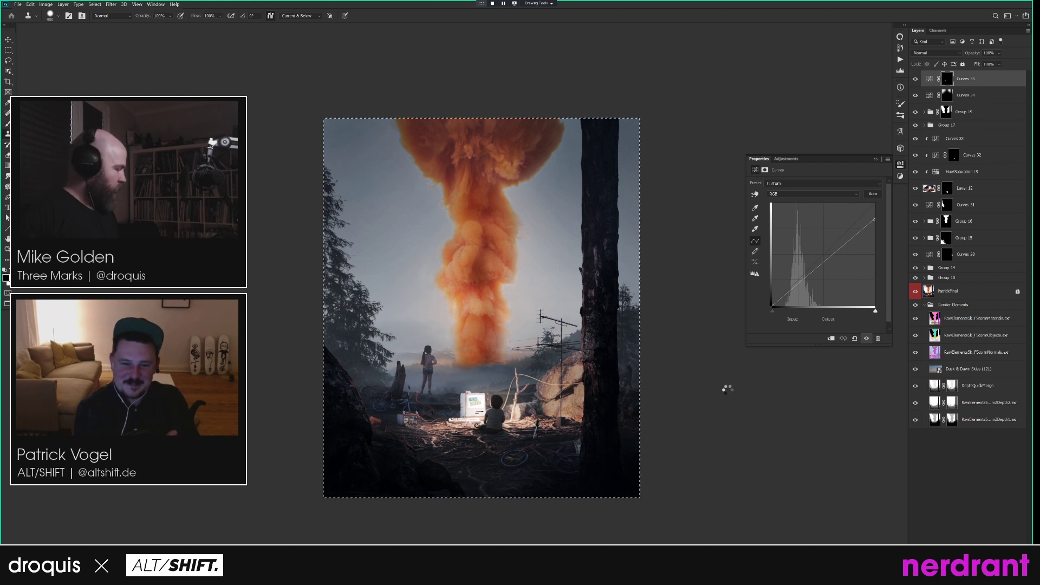
Paste the copied composite as a new top layer, open it in Color Efex Pro 4 and load a saved multi-filter recipe.
key(ctrl+v)
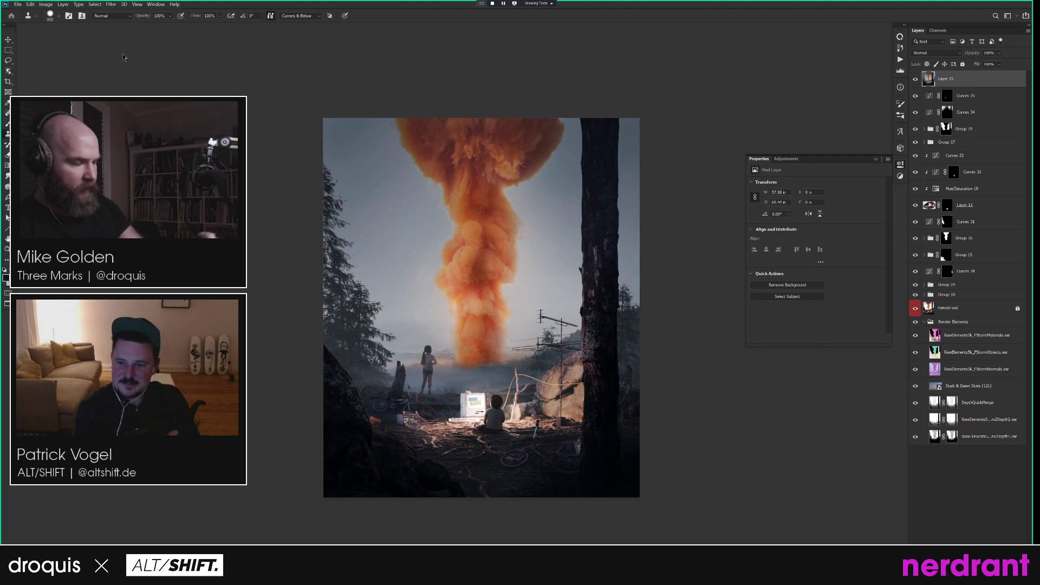
click(112, 4)
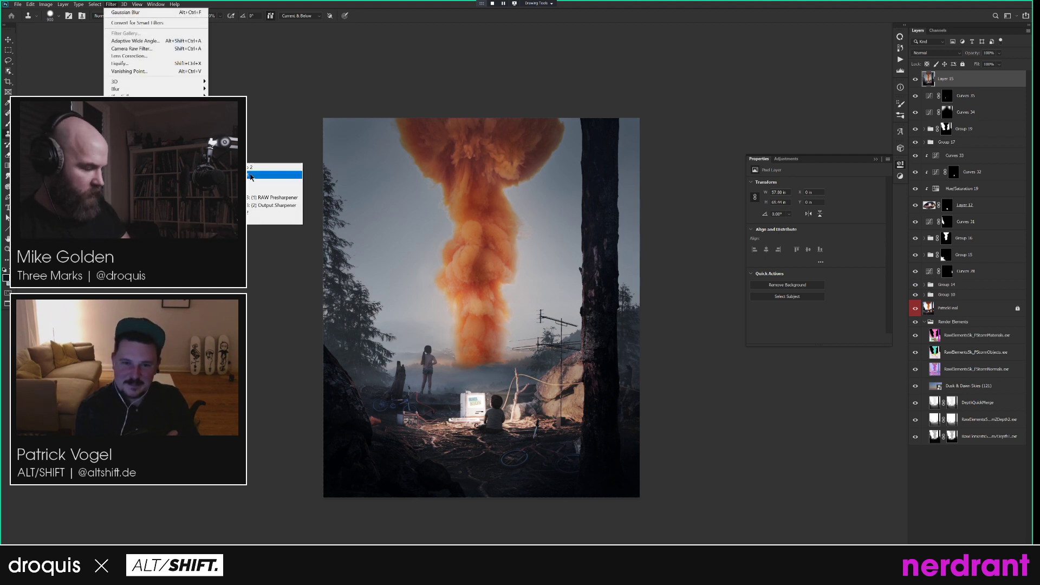
click(249, 176)
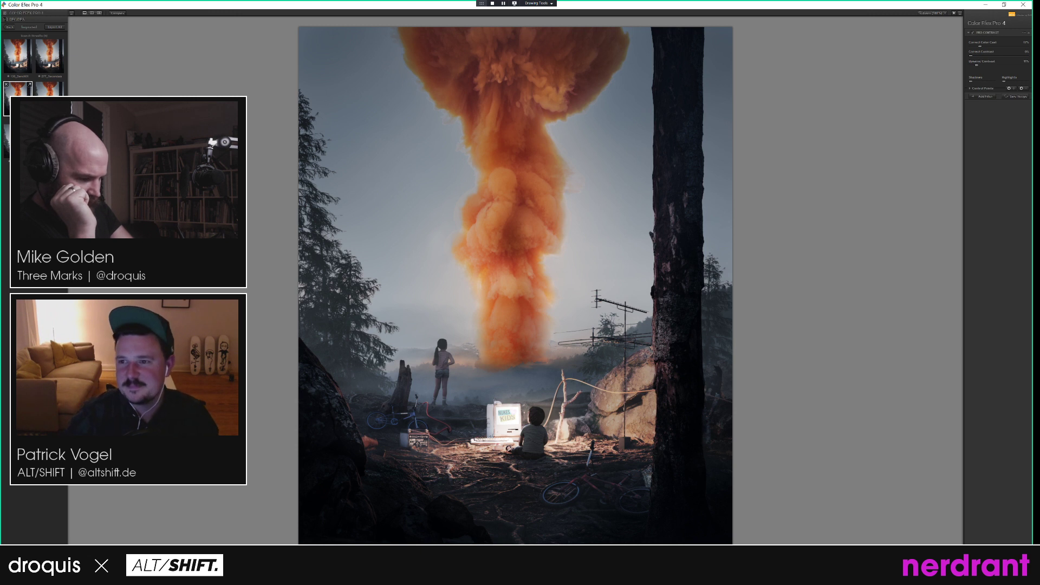
click(18, 93)
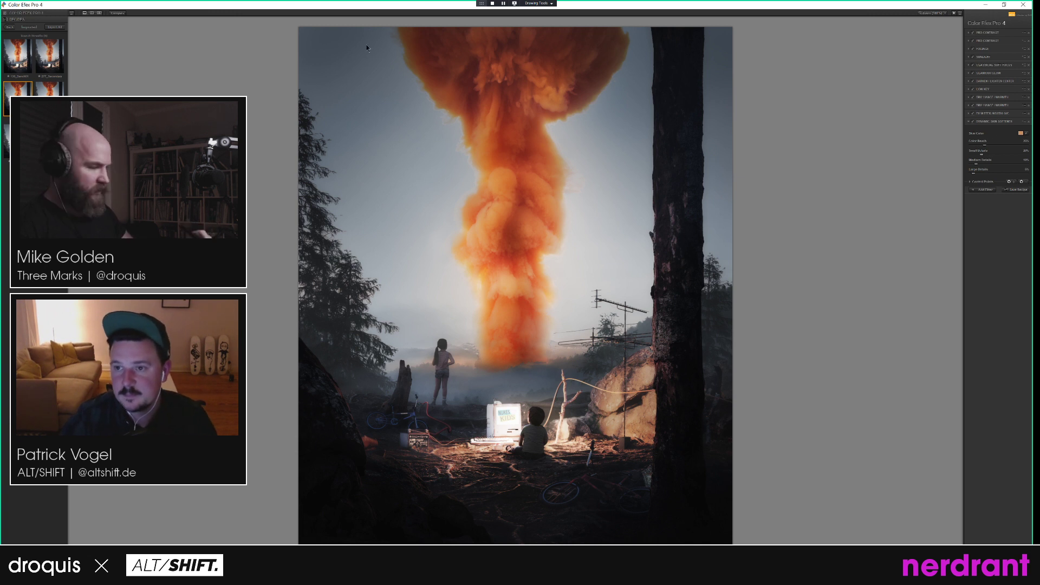
Compare the recipe's result with the original image and apply the Color Efex filters to the pasted layer.
click(119, 13)
click(118, 13)
click(118, 14)
click(119, 14)
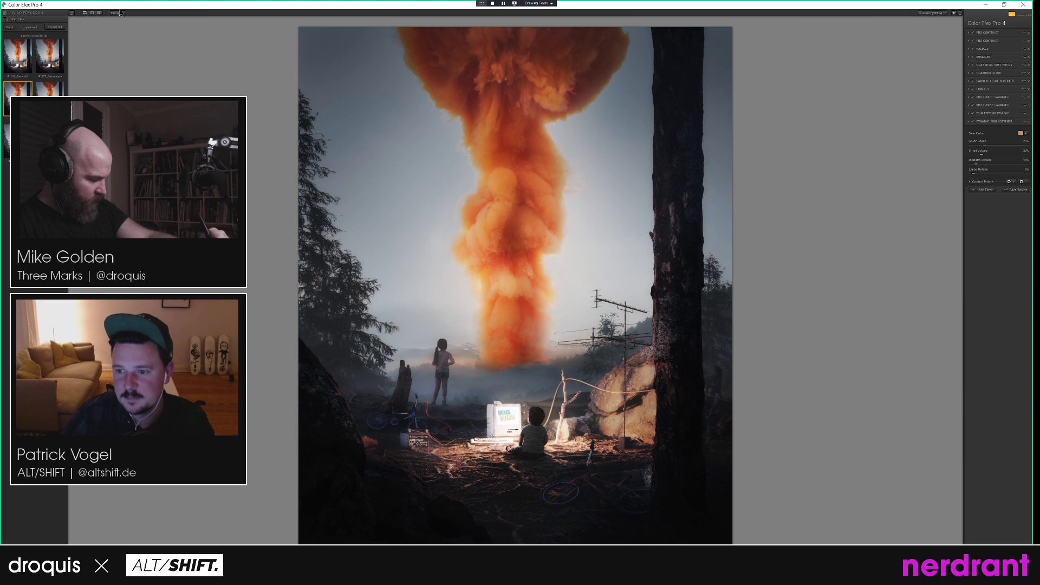
click(119, 14)
click(118, 14)
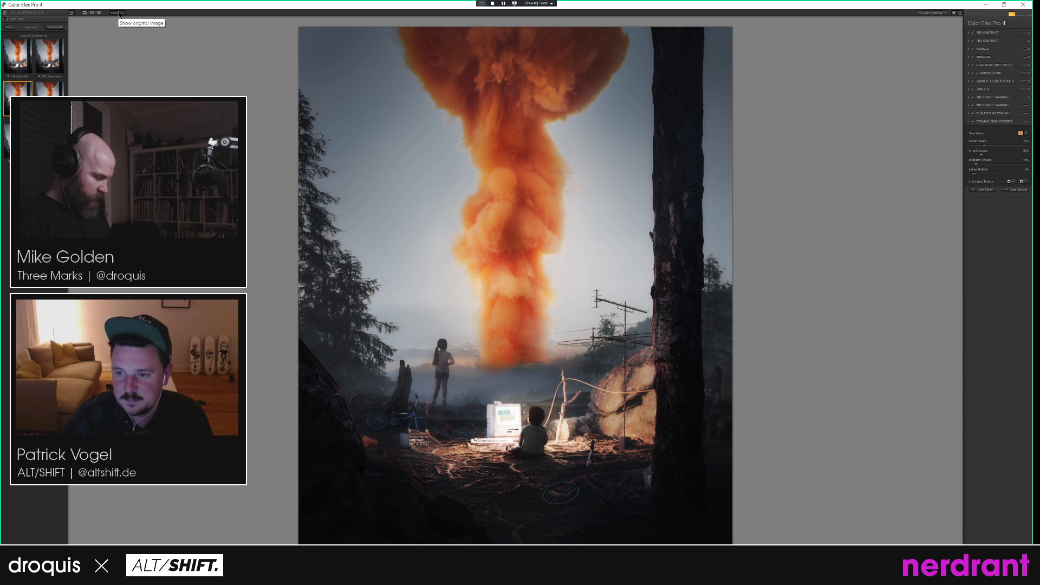
click(119, 14)
click(120, 16)
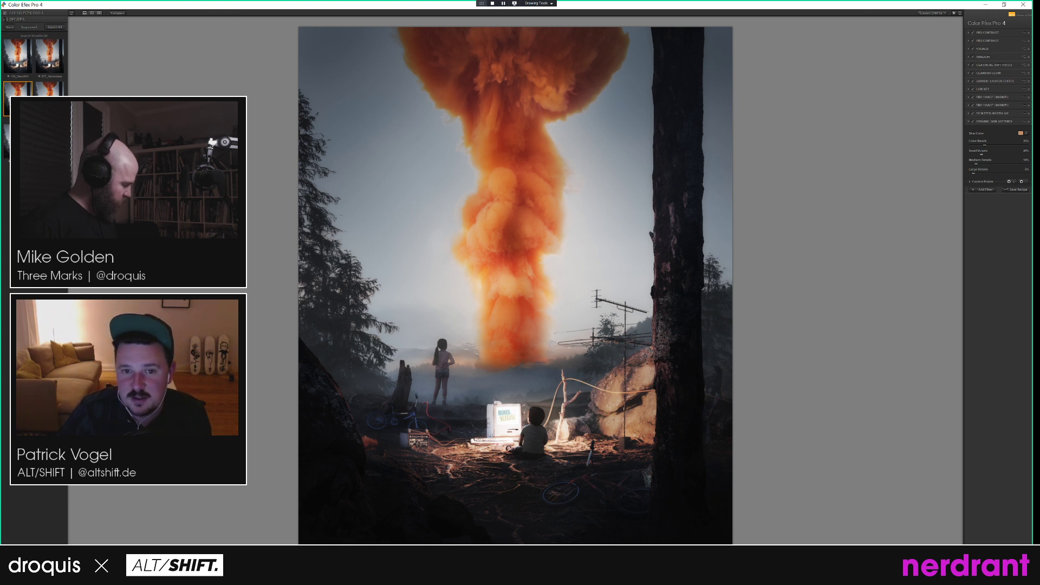
key(Return)
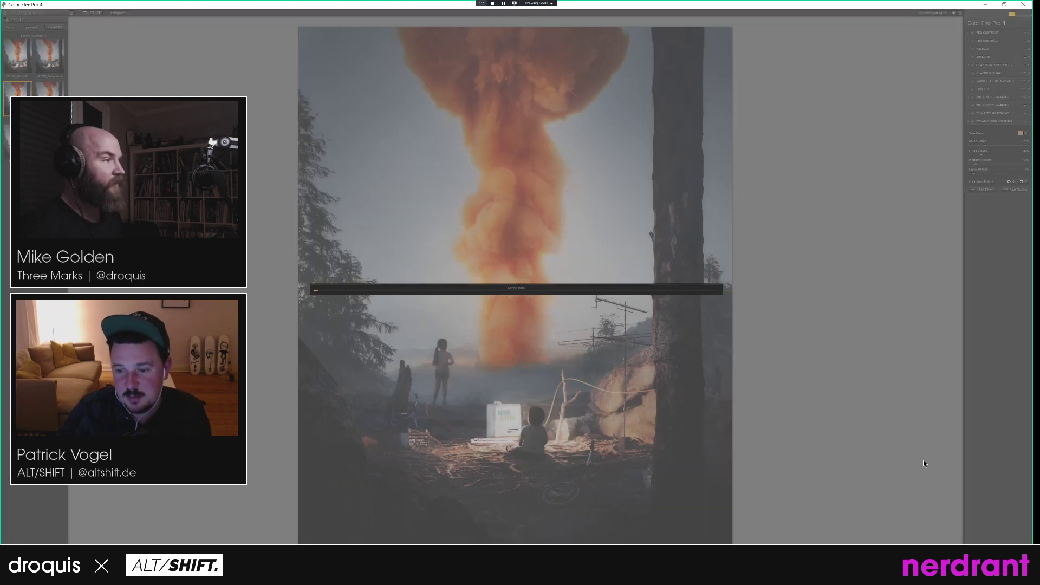
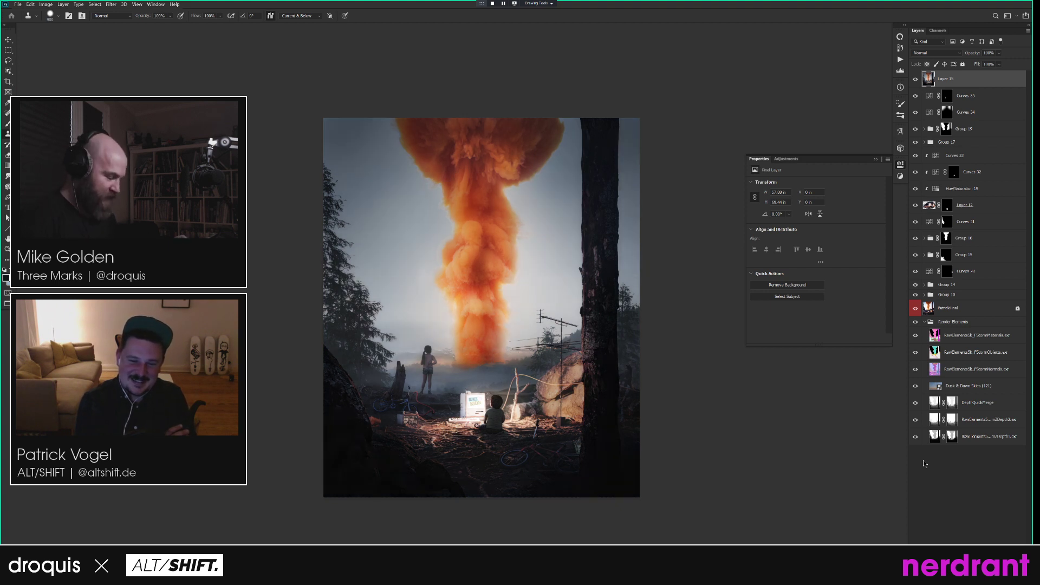
Compare the whole composite with and without the filtered top layer.
drag(679, 386, 681, 392)
scroll(658, 360, up, 1)
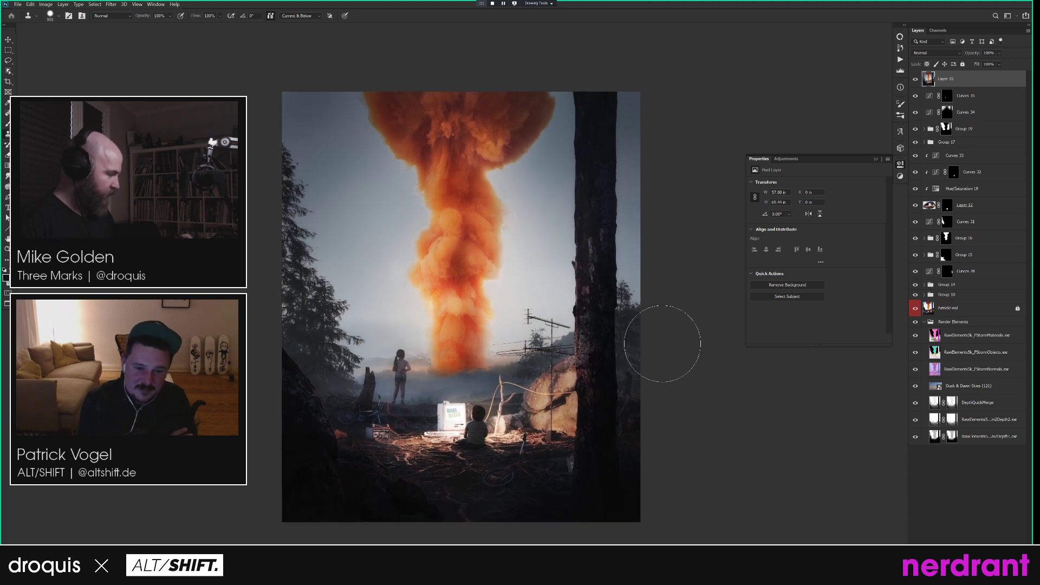
click(916, 80)
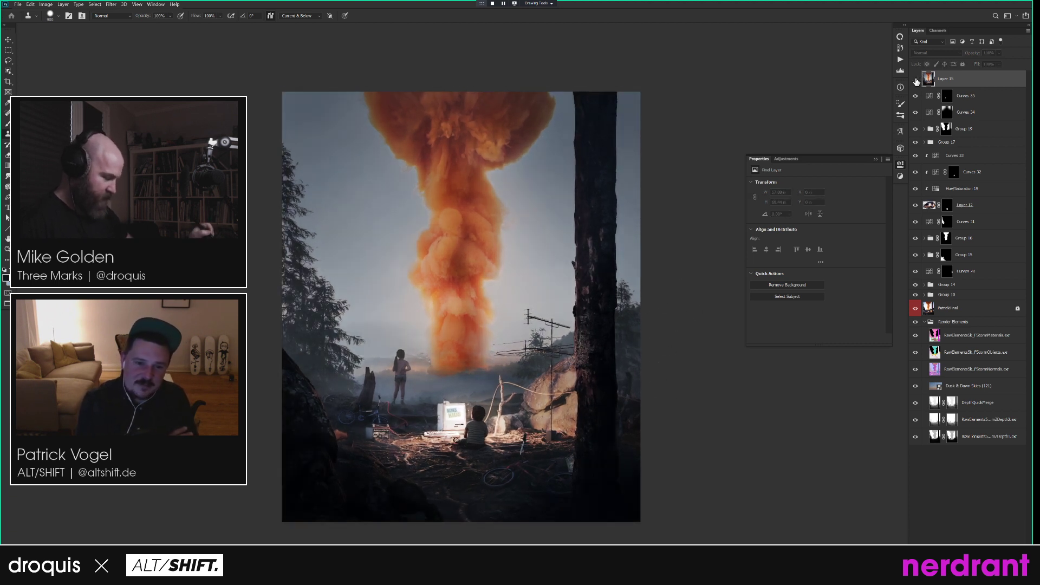
click(916, 79)
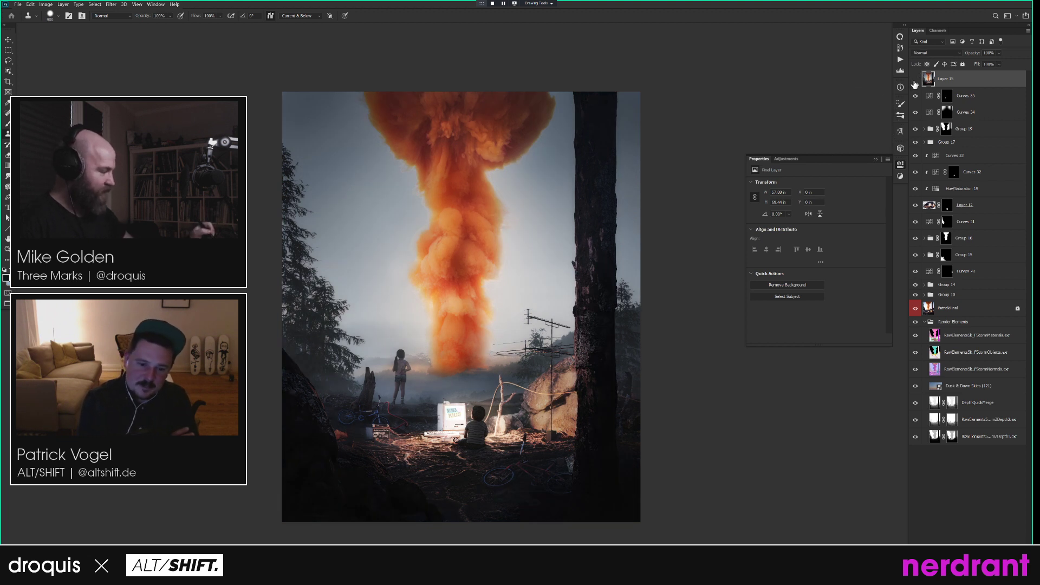
click(915, 81)
click(916, 79)
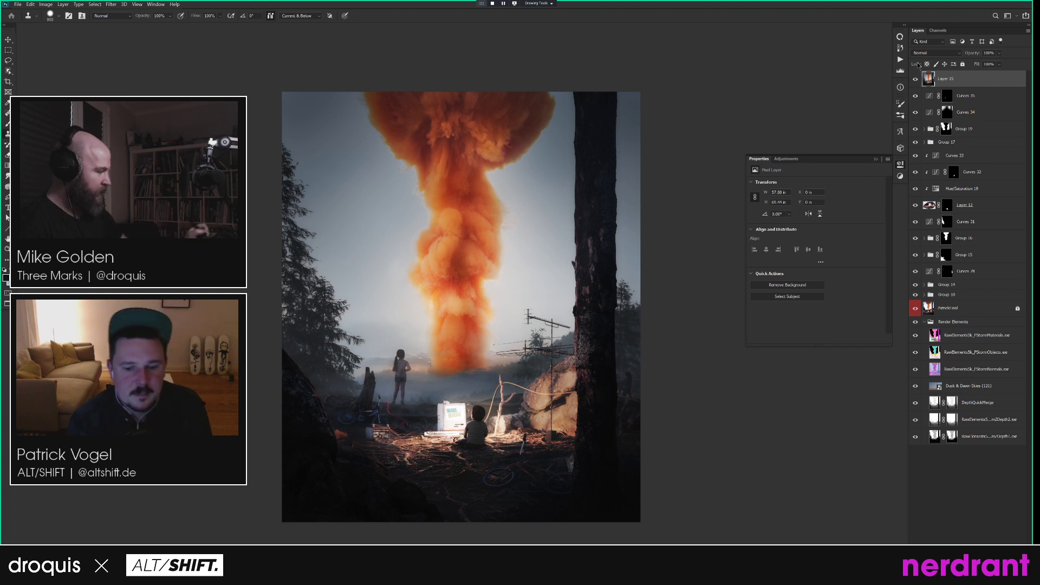
click(916, 80)
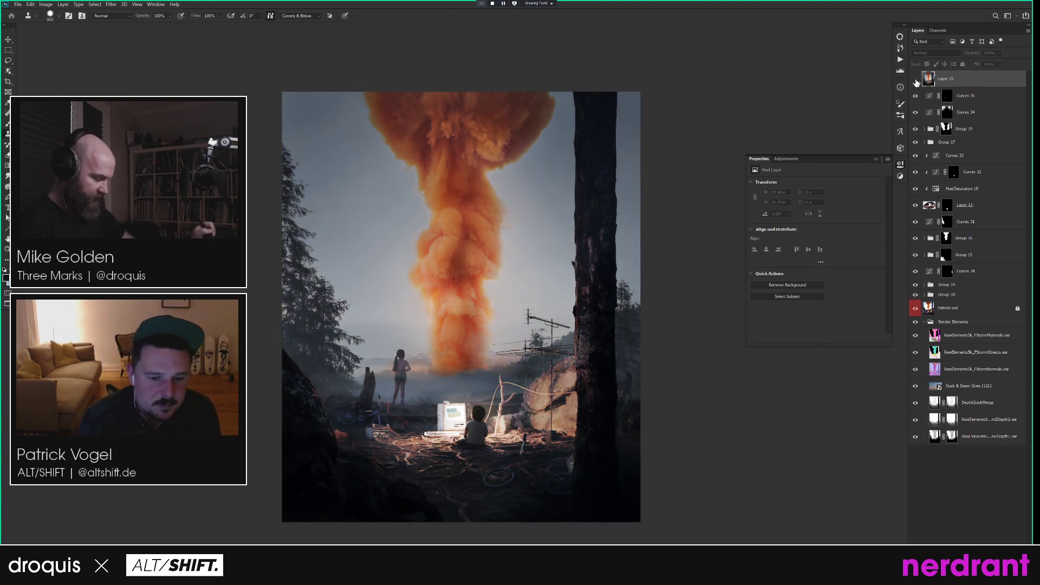
click(915, 80)
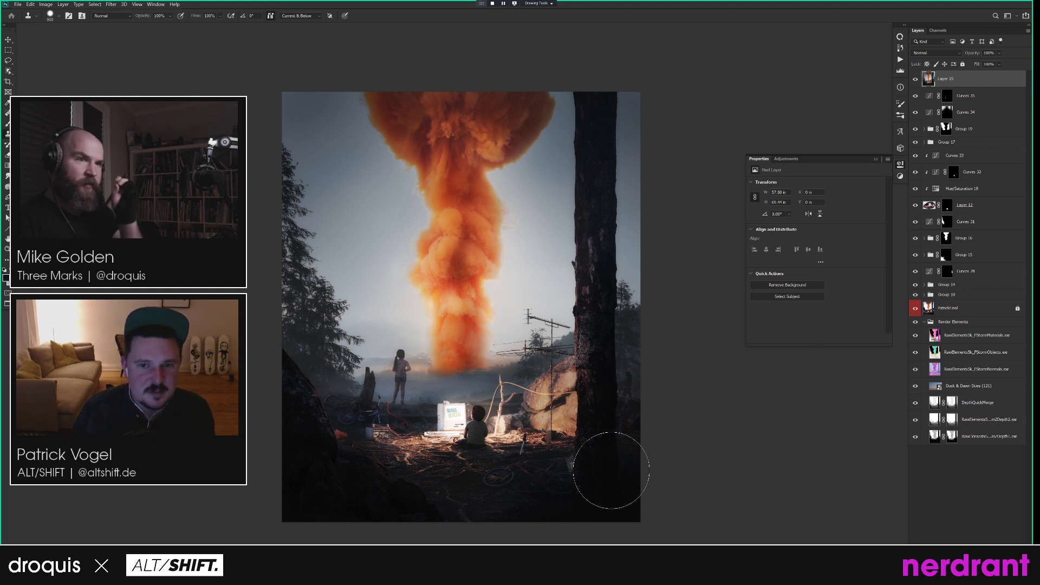
Try a lower opacity on the filtered layer and check its effect close up around the branch, cable and rock.
key(bracketleft)
key(bracketleft)
key(bracketleft)
key(bracketleft)
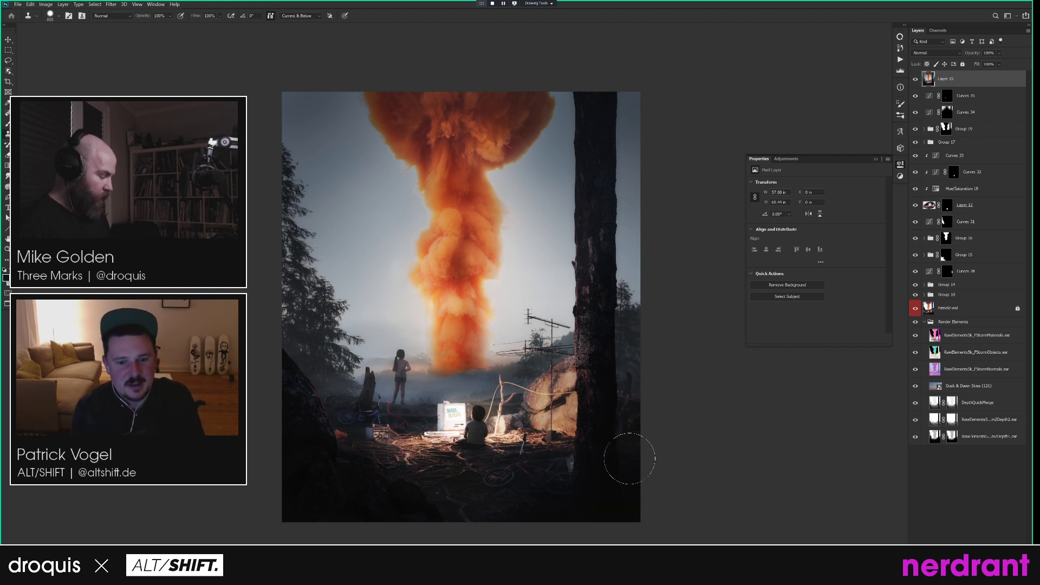
click(876, 158)
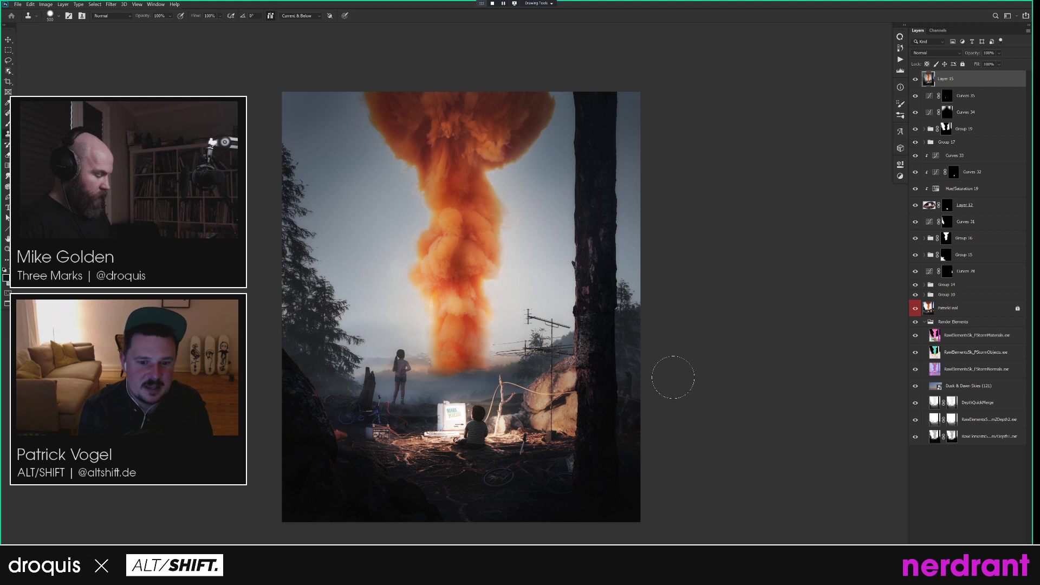
mouse_move(972, 54)
mouse_down()
mouse_move(446, 98)
mouse_move(467, 74)
mouse_up()
mouse_move(471, 433)
mouse_down()
mouse_move(625, 351)
mouse_move(576, 367)
mouse_up()
drag(752, 319, 617, 413)
mouse_move(715, 312)
mouse_down()
mouse_move(610, 421)
mouse_move(630, 418)
mouse_up()
click(915, 79)
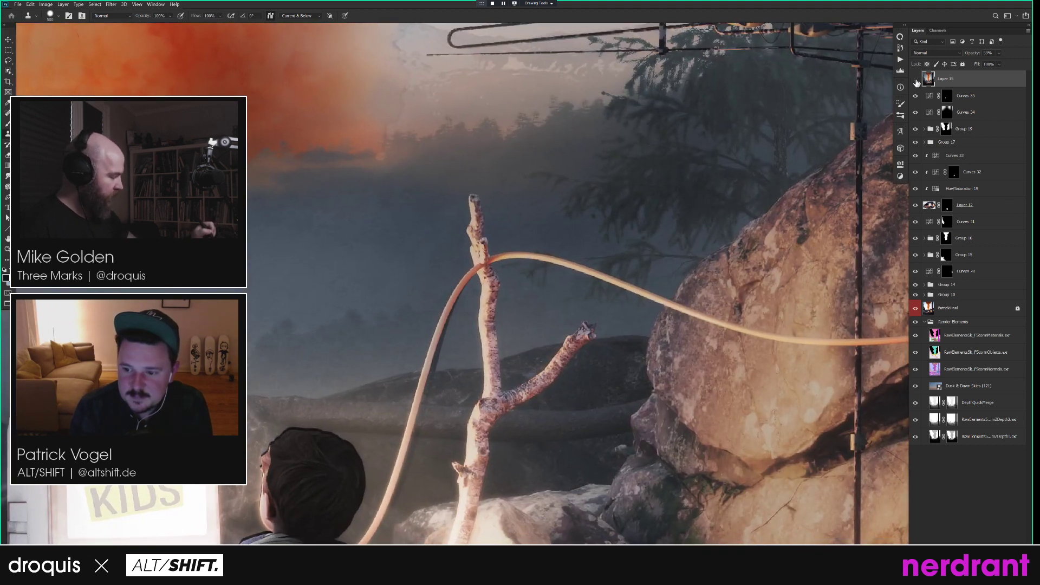
click(915, 78)
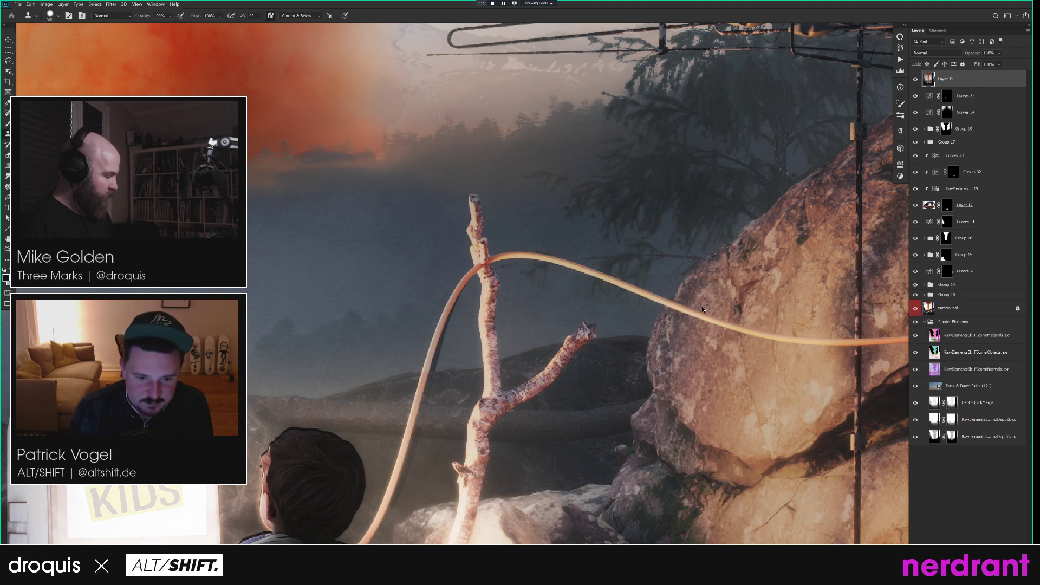
Examine the filtered layer at full opacity against the unfiltered image in the close-up of the branch and rock.
key(bracketleft)
key(bracketleft)
key(bracketleft)
key(bracketleft)
key(bracketleft)
key(bracketleft)
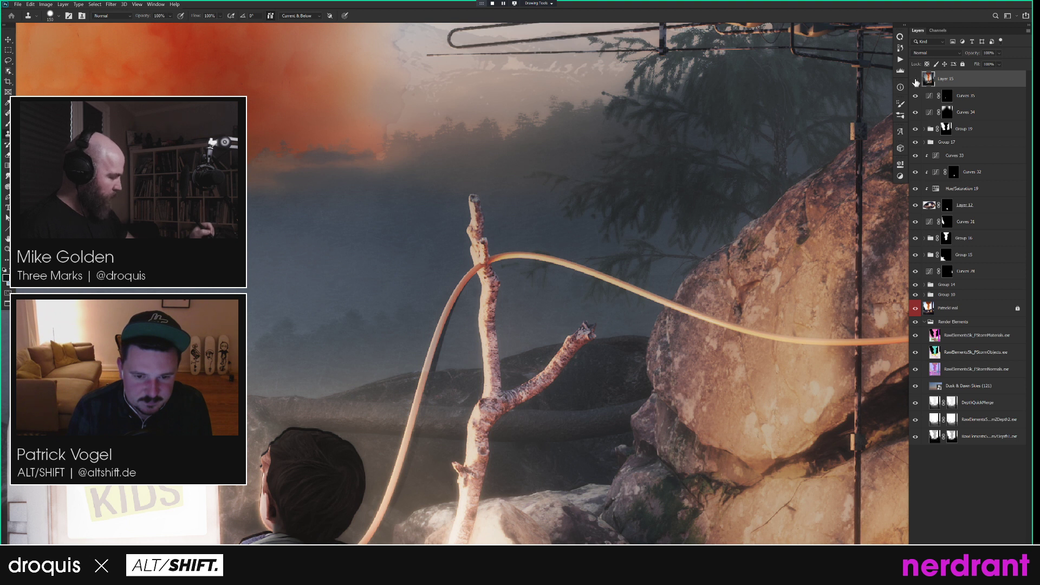
click(915, 80)
click(915, 80)
click(915, 80)
click(915, 80)
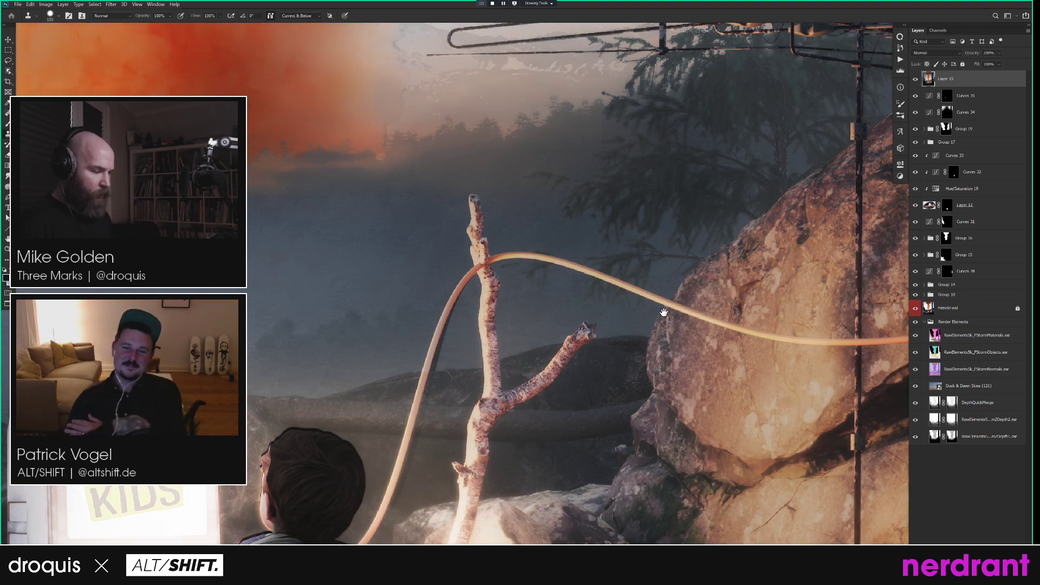
click(915, 80)
click(915, 80)
Reduce the filtered layer's opacity to roughly half and flip the canvas back horizontally.
key(bracketleft)
key(bracketleft)
scroll(677, 424, down, 5)
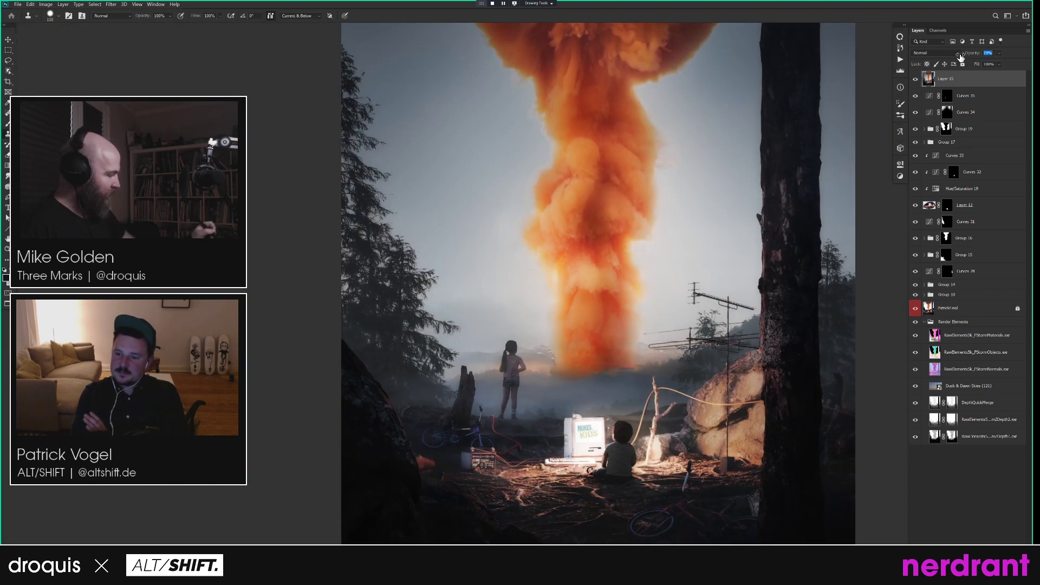
drag(978, 54, 967, 56)
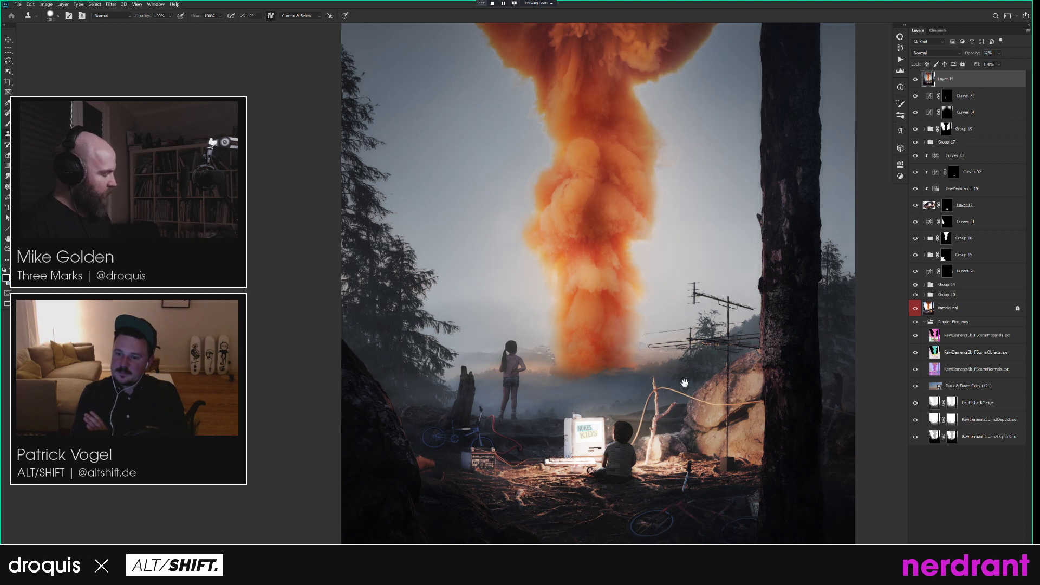
drag(644, 372, 624, 351)
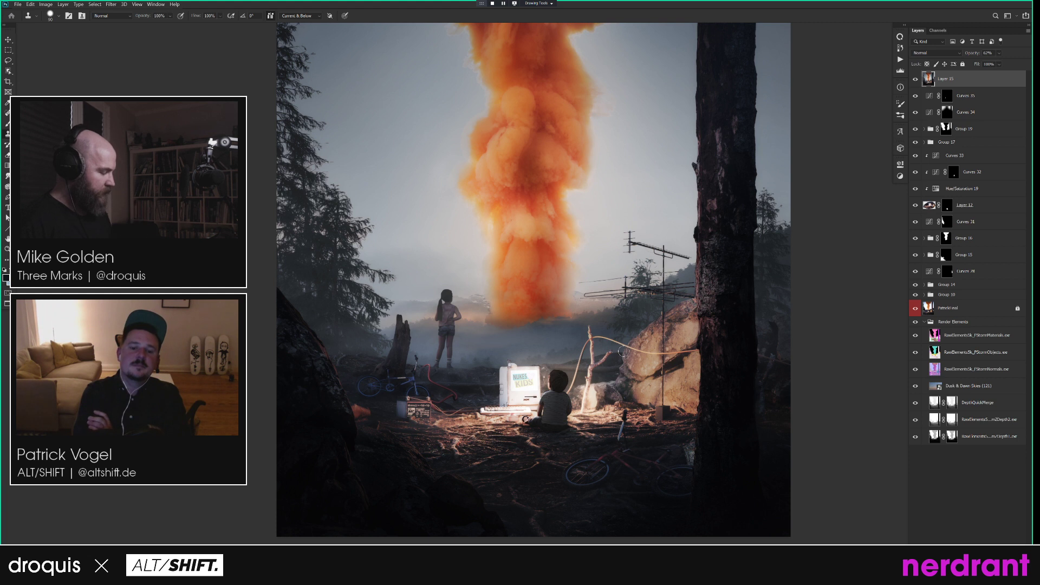
scroll(624, 404, down, 2)
drag(624, 405, 611, 445)
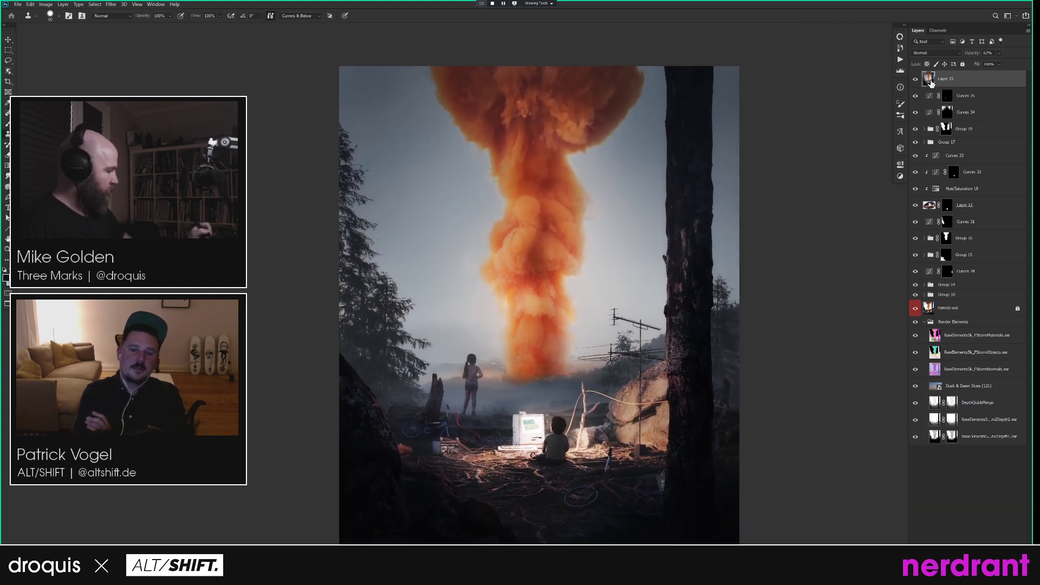
drag(975, 54, 980, 55)
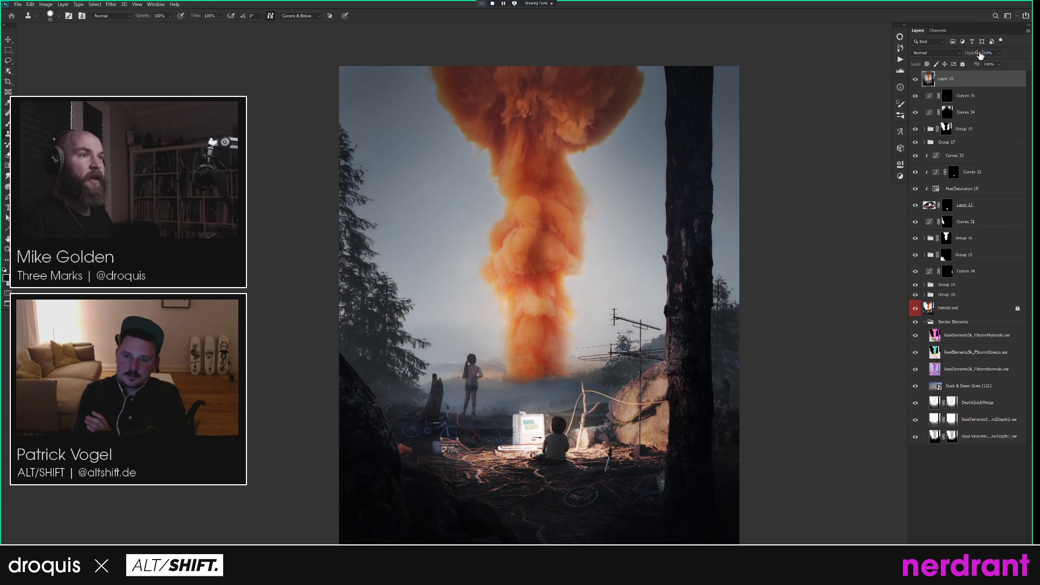
key(ctrl+shift+h)
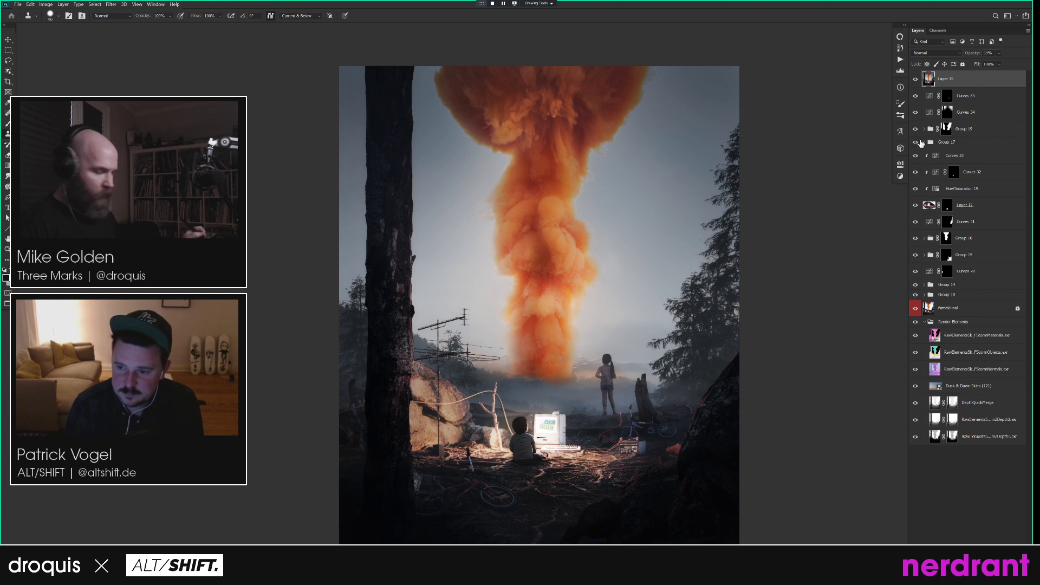
Add a colorized Hue/Saturation layer on top with an orange hue of 36, saturation 69 and slightly reduced lightness.
click(900, 164)
key(ctrl+u)
key(Return)
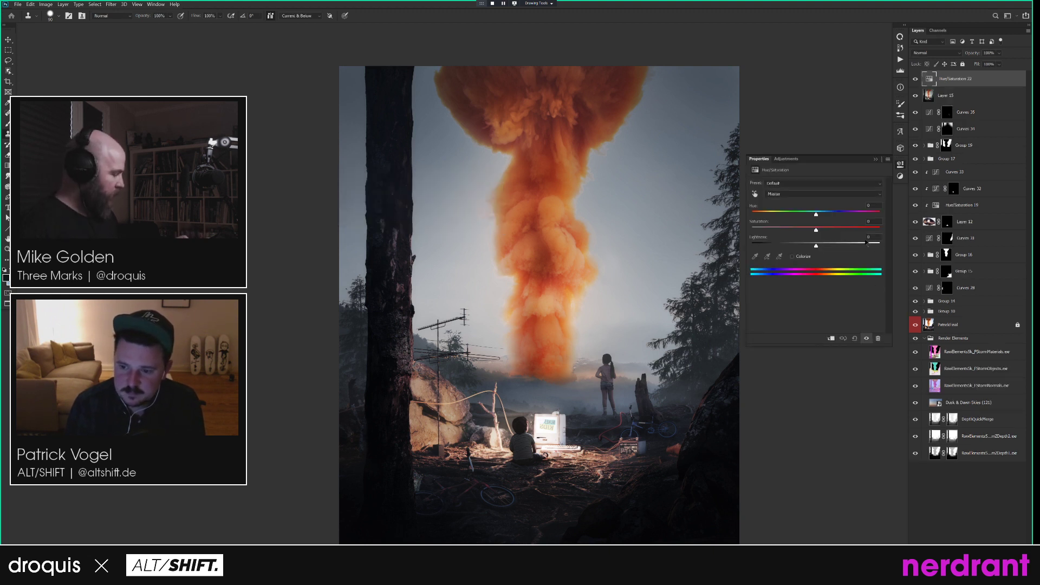
click(792, 257)
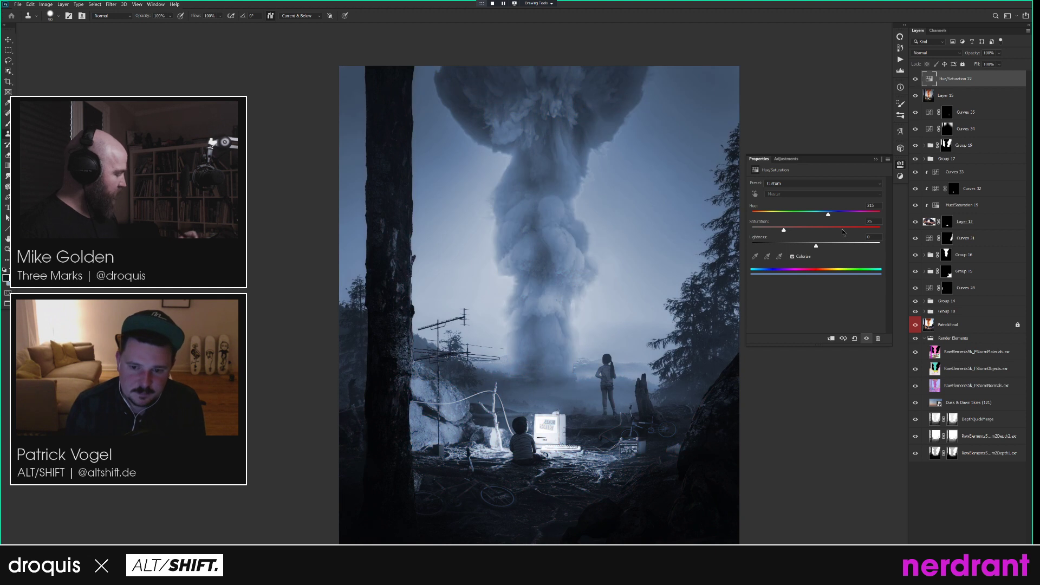
drag(825, 216, 764, 215)
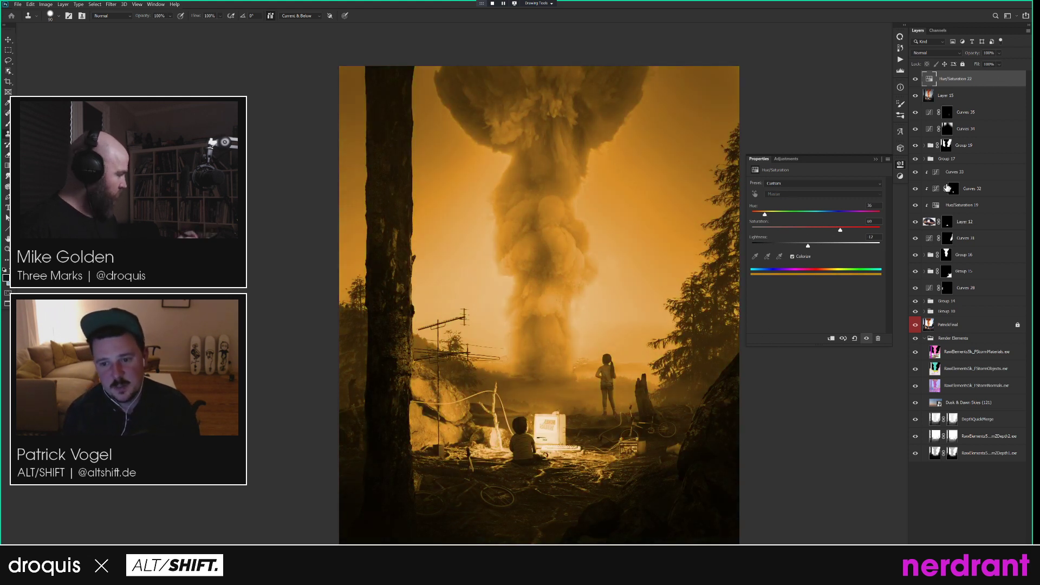
Restrict the orange tint to bright areas with Blend If, splitting the underlying layer's shadow threshold at about 146 / 196.
double_click(997, 80)
drag(592, 233, 672, 230)
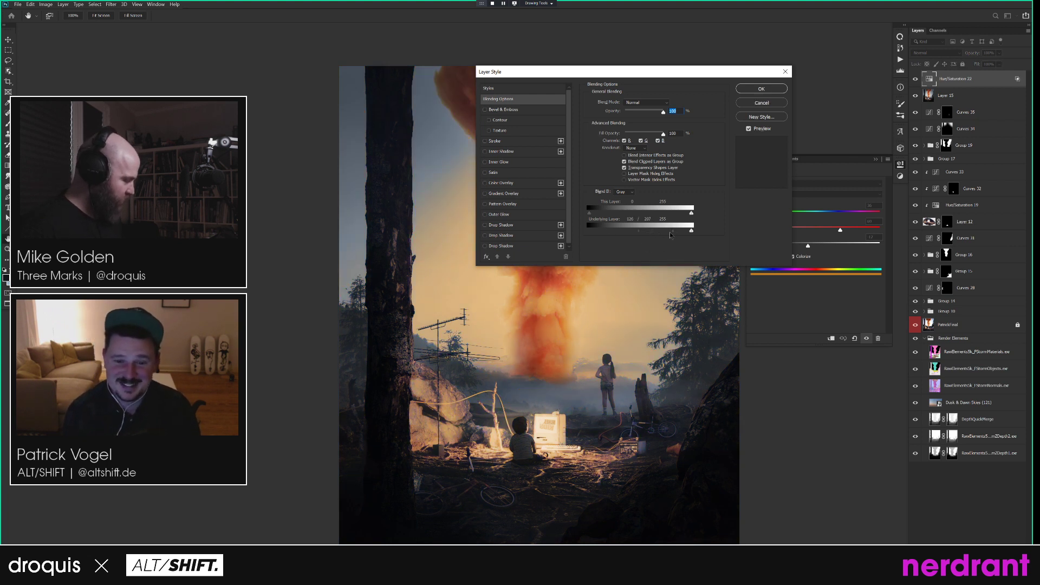
drag(667, 231, 669, 232)
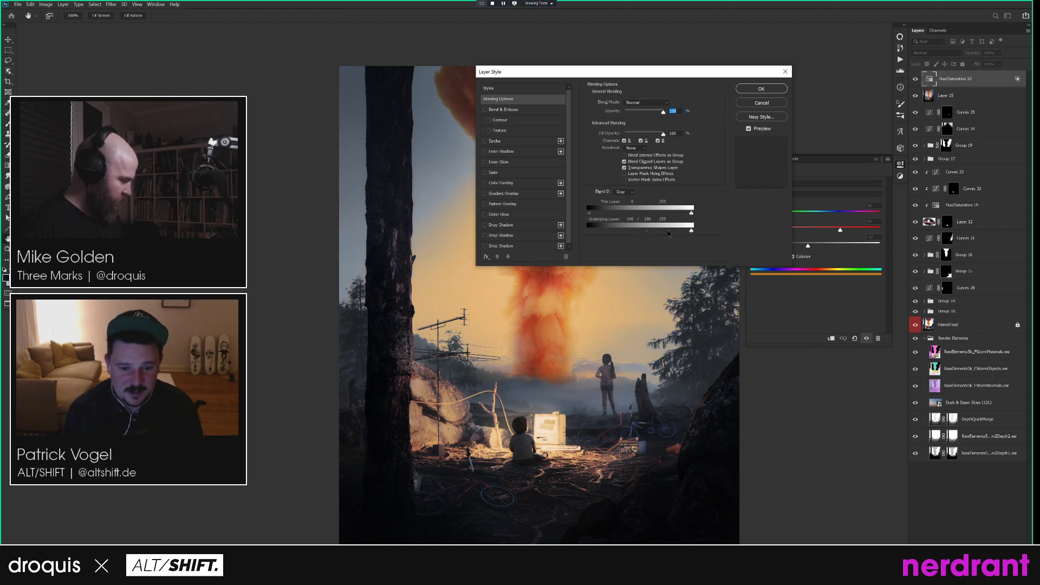
click(774, 88)
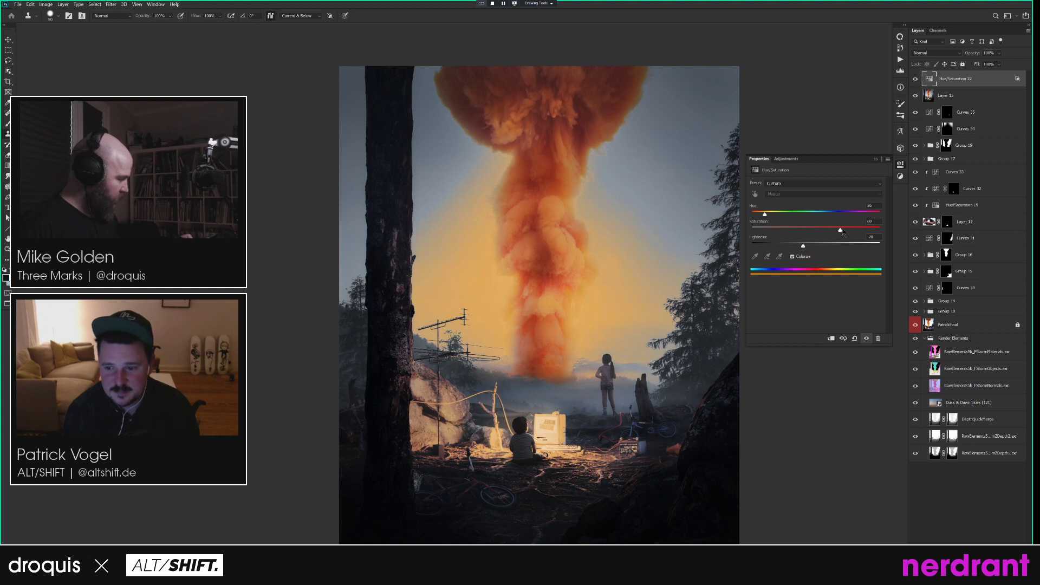
Refine the tint to hue 26, saturation 73 and lightness -20, and lower the adjustment layer's opacity to a subtle glow.
drag(762, 215, 761, 215)
drag(617, 82, 627, 81)
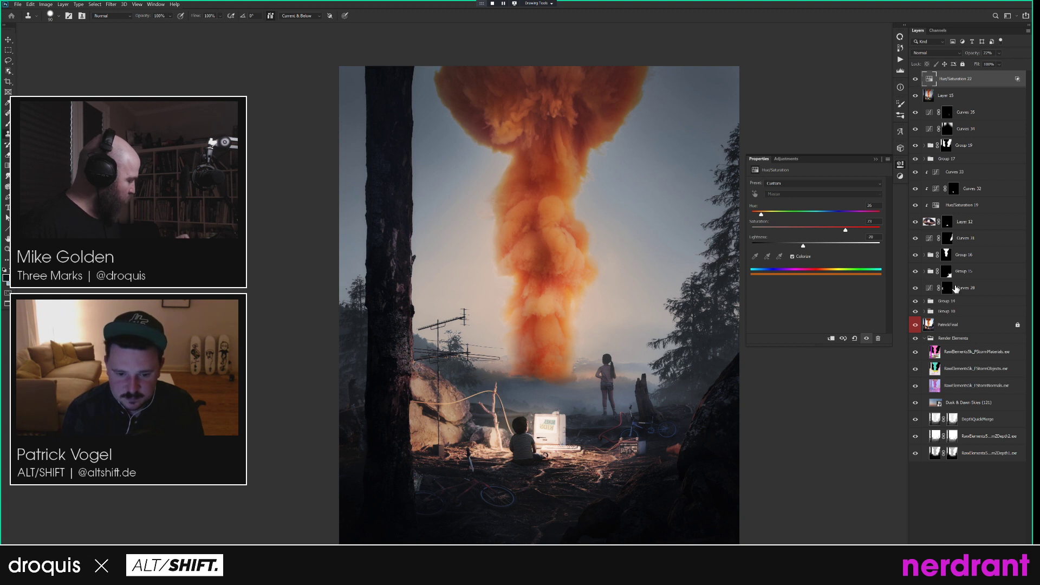
Set the orange tint's hue to 34 and saturation to 60, comparing the image with the tint switched off.
alt+click(916, 324)
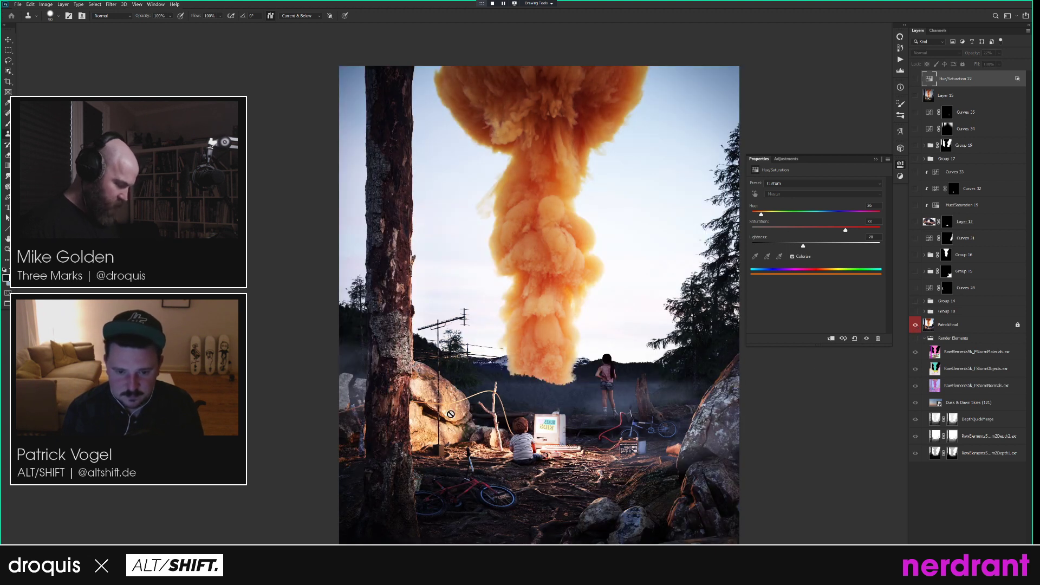
alt+click(916, 325)
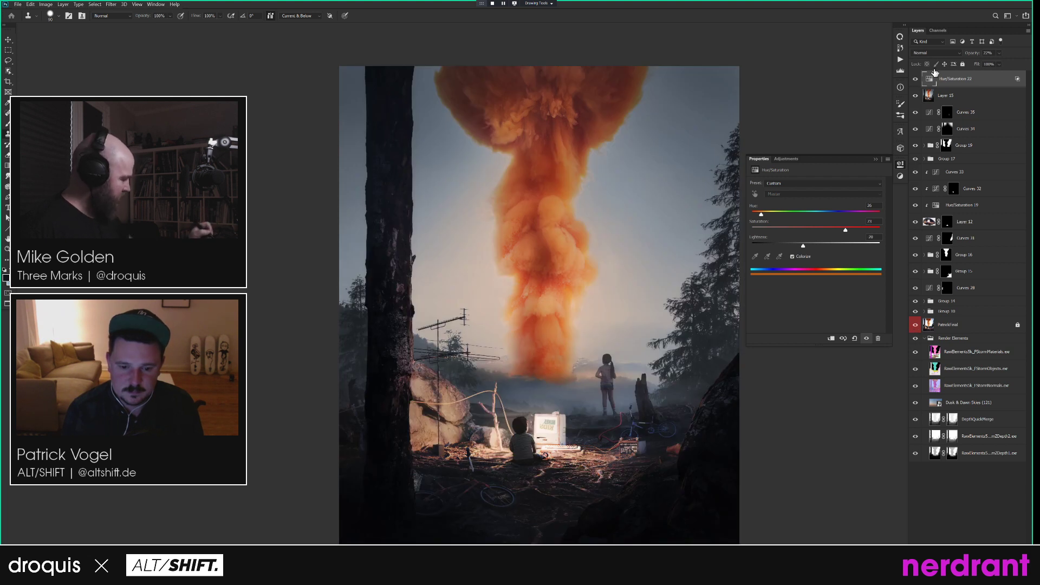
drag(761, 215, 819, 214)
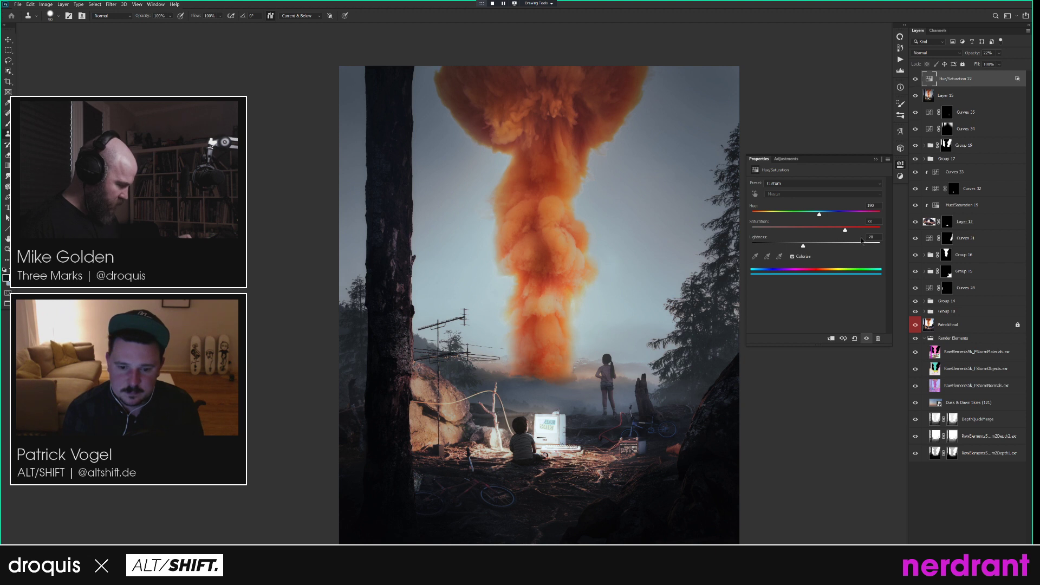
drag(853, 230, 828, 228)
drag(819, 215, 764, 215)
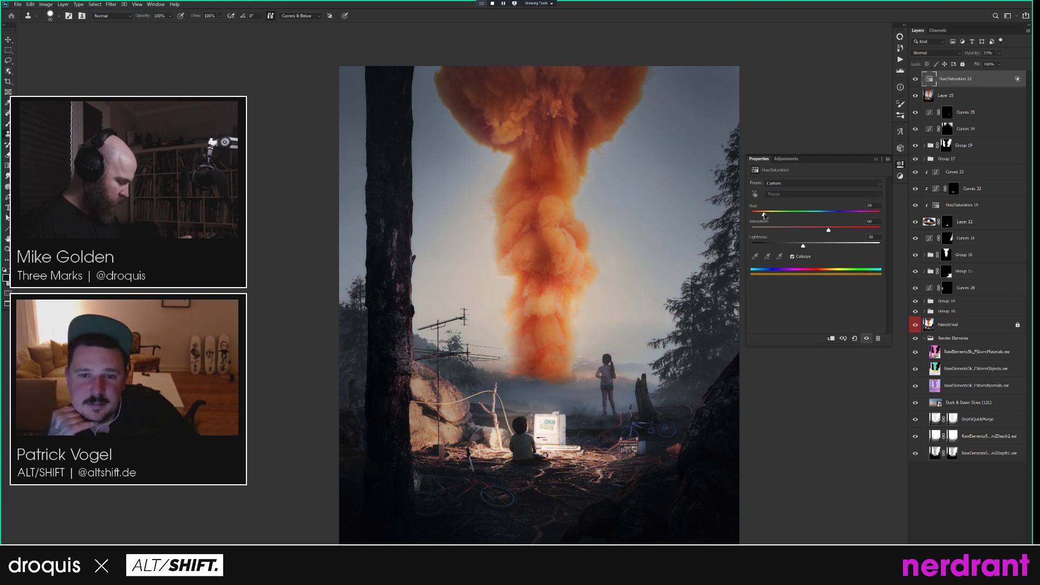
click(916, 80)
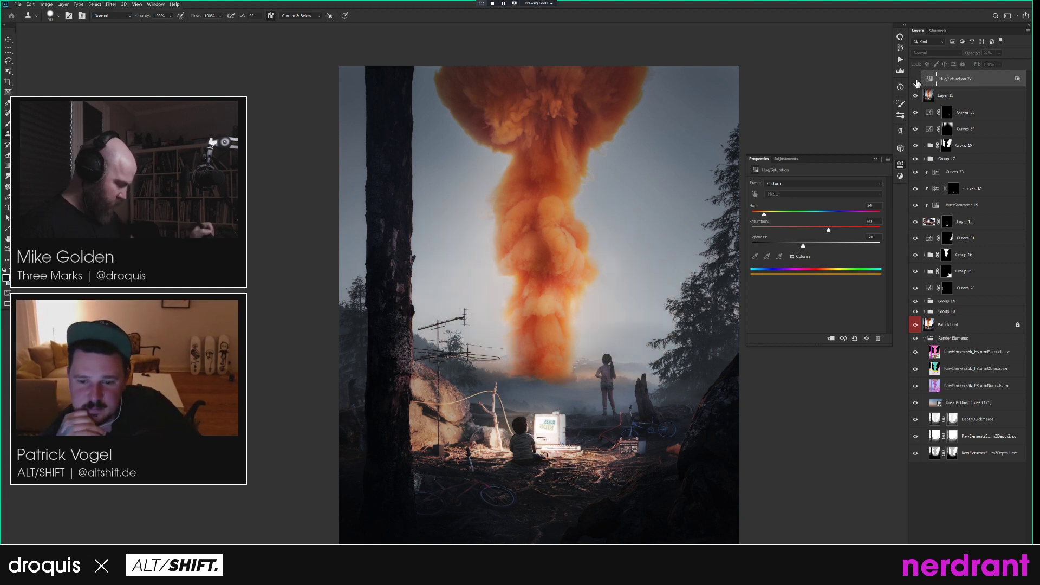
click(916, 80)
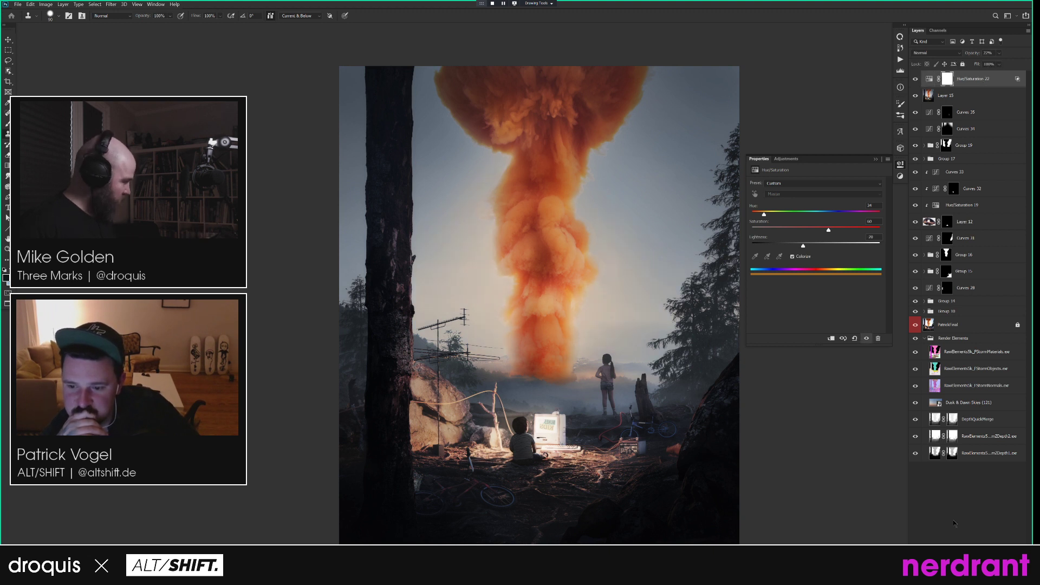
Invert the tint layer's mask to black and draw a white radial gradient from the explosion's base upward to reveal the tint there.
click(947, 80)
key(g)
key(d)
key(x)
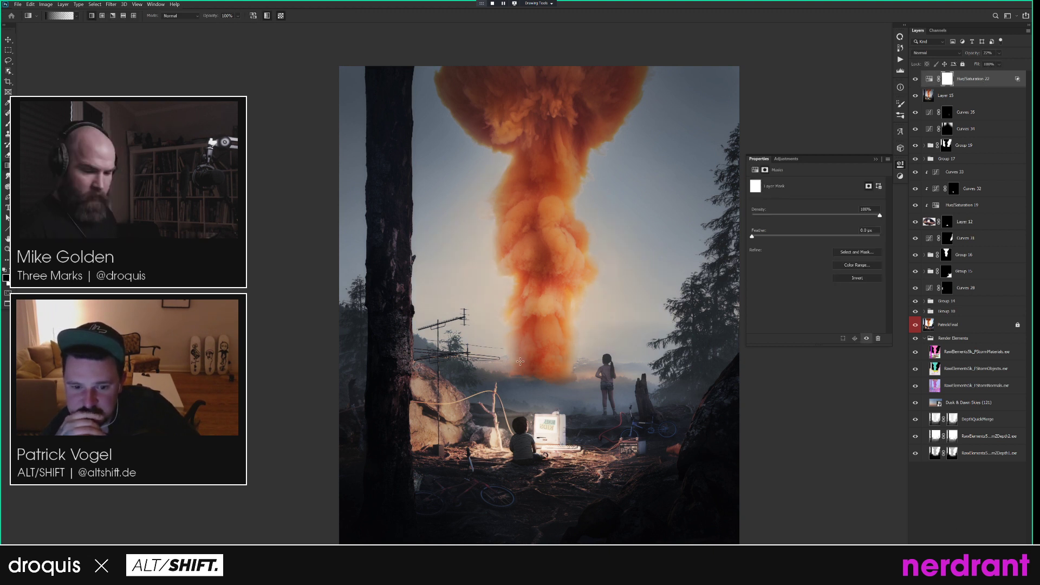
key(ctrl+i)
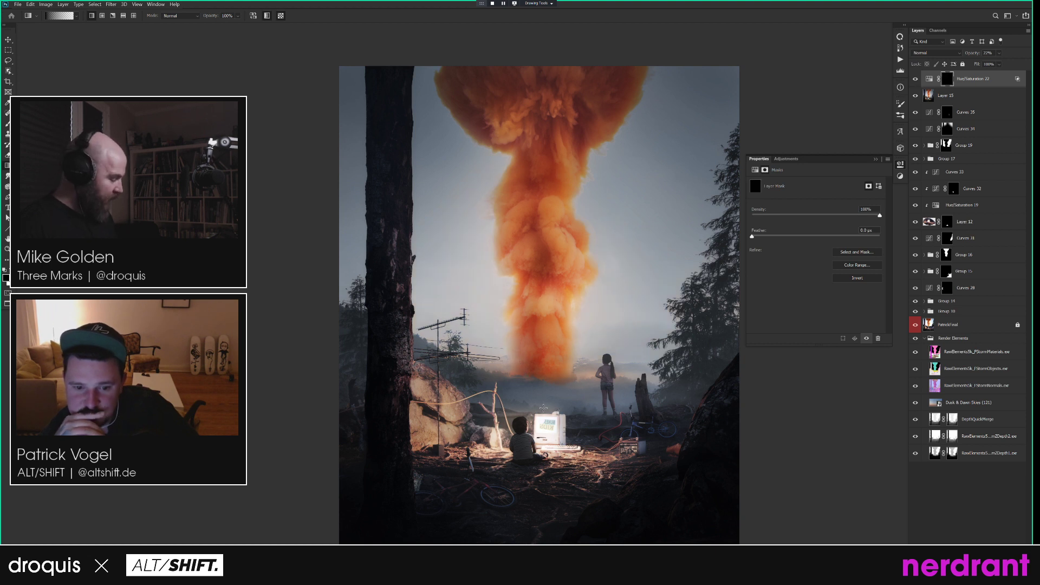
key(x)
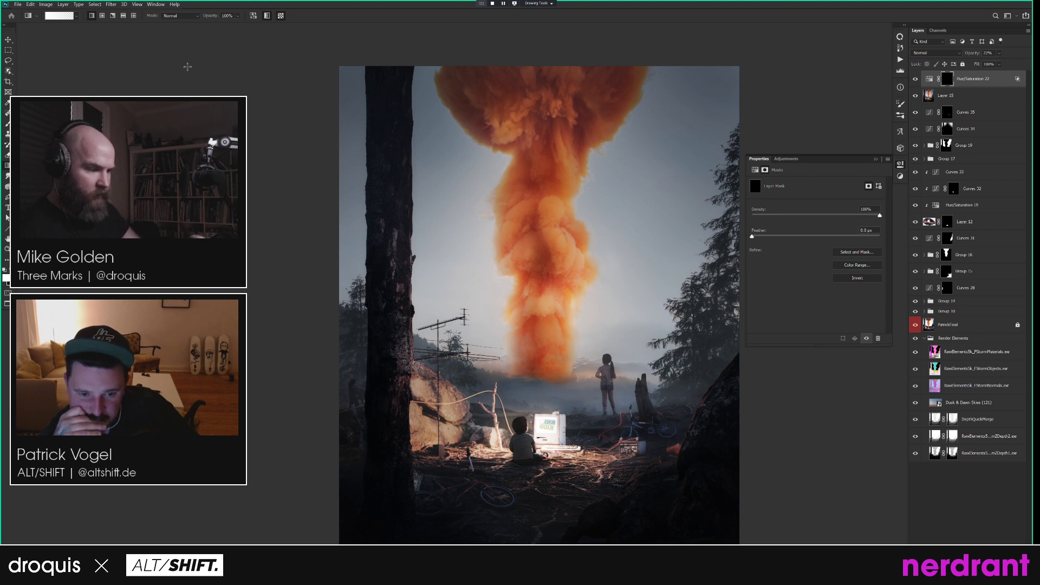
drag(541, 403, 494, 200)
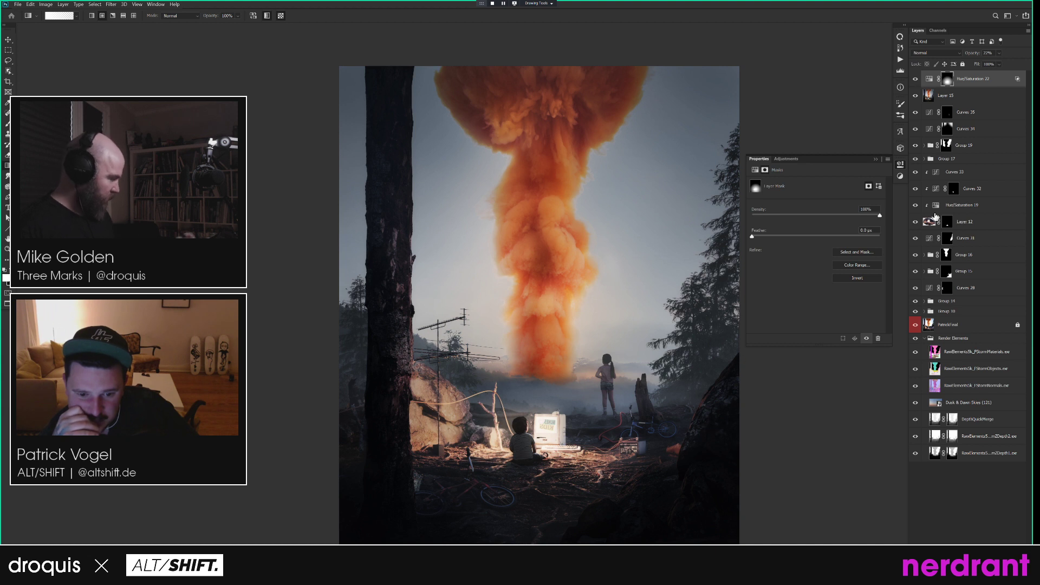
click(916, 79)
click(915, 79)
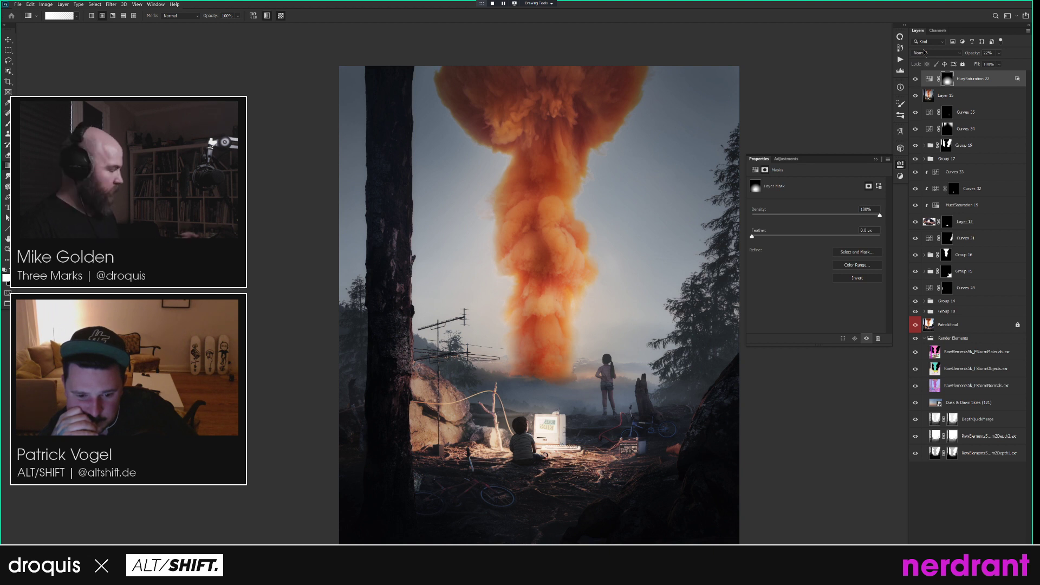
Add a Curves adjustment on top with a gentle S-curve, lowering the shadows to about 63 and raising the highlights to about 197.
key(ctrl+m)
key(Return)
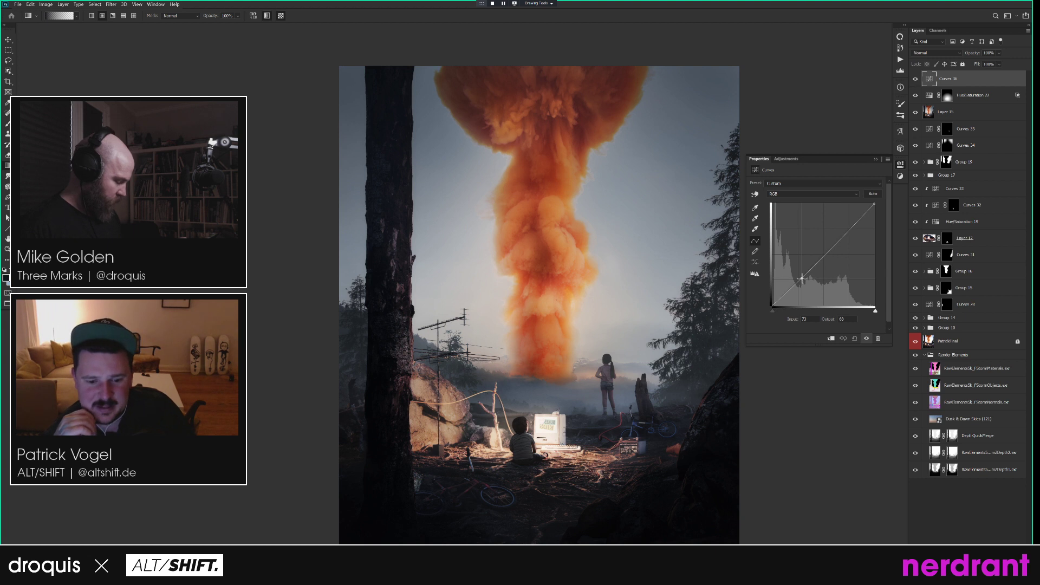
click(849, 226)
drag(802, 275, 803, 280)
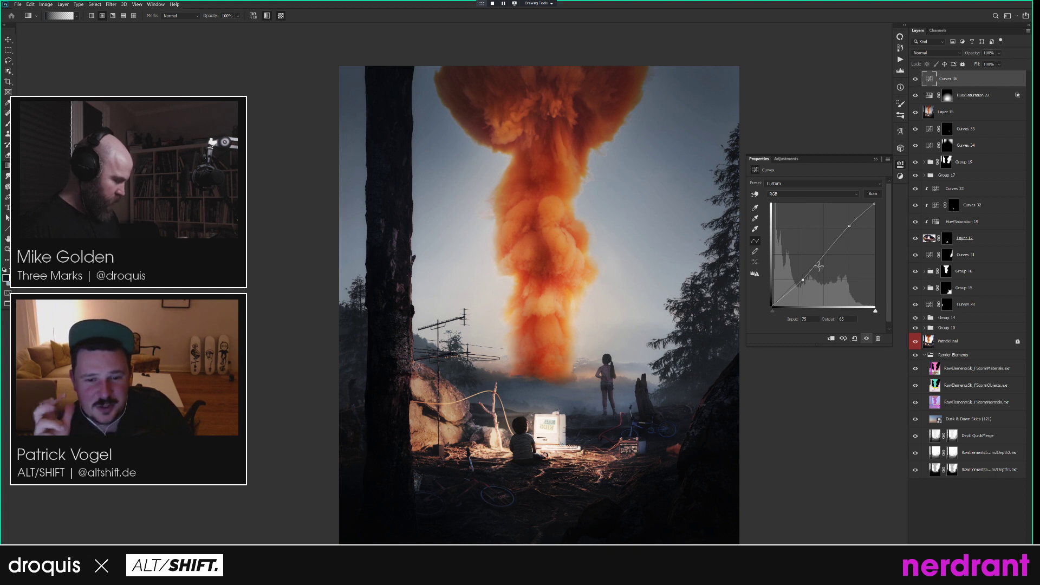
click(850, 226)
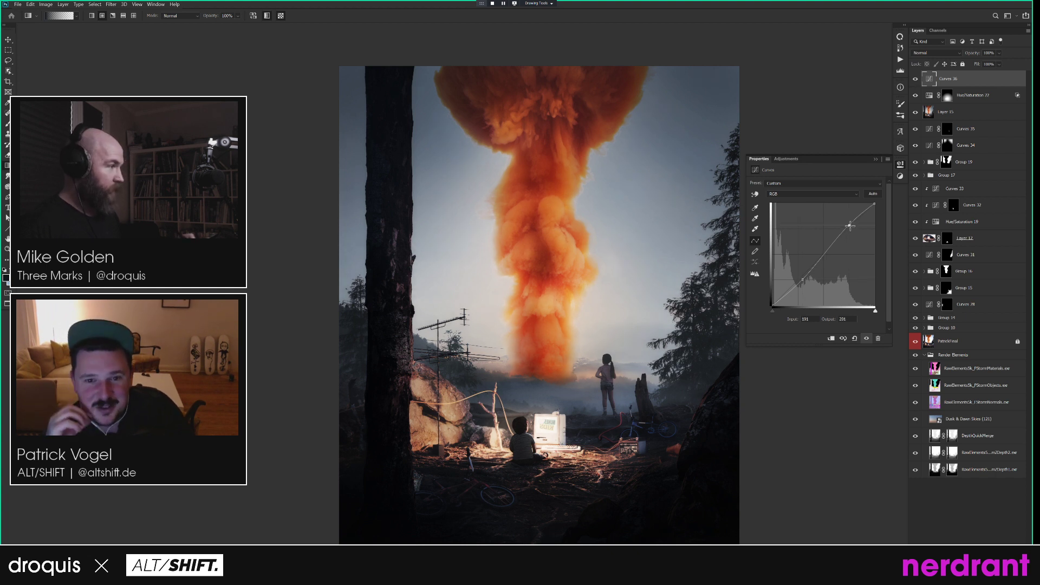
drag(851, 227, 851, 228)
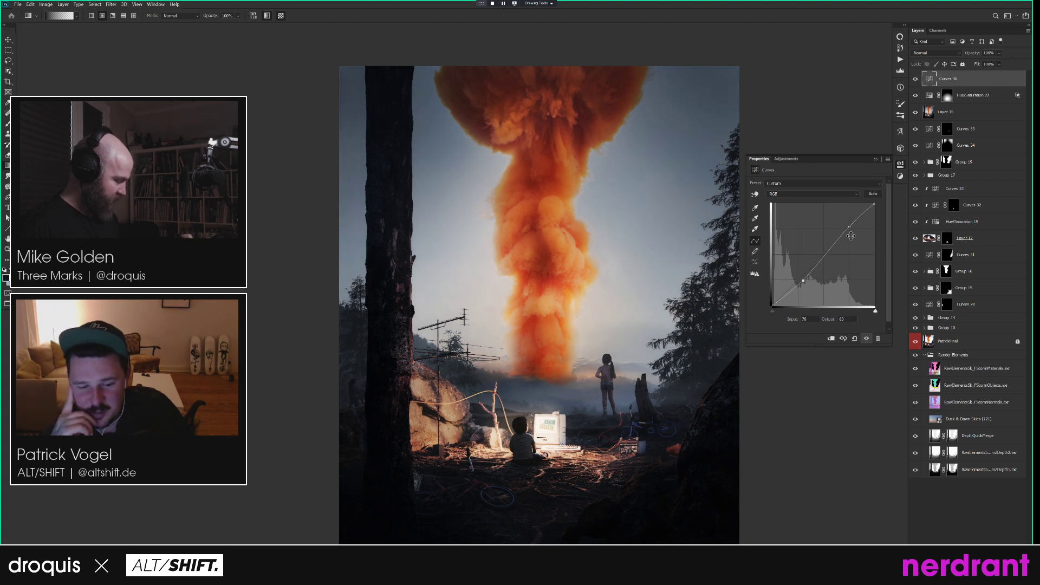
drag(850, 225, 849, 226)
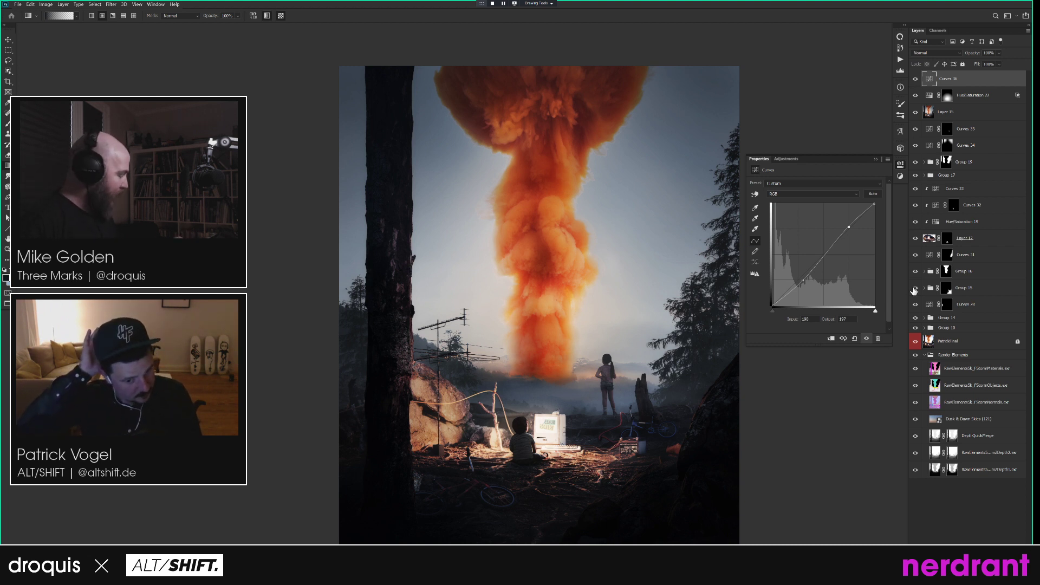
Compare the finished grade with the original render by repeatedly isolating the base image layer and restoring all layers.
click(935, 344)
alt+click(916, 343)
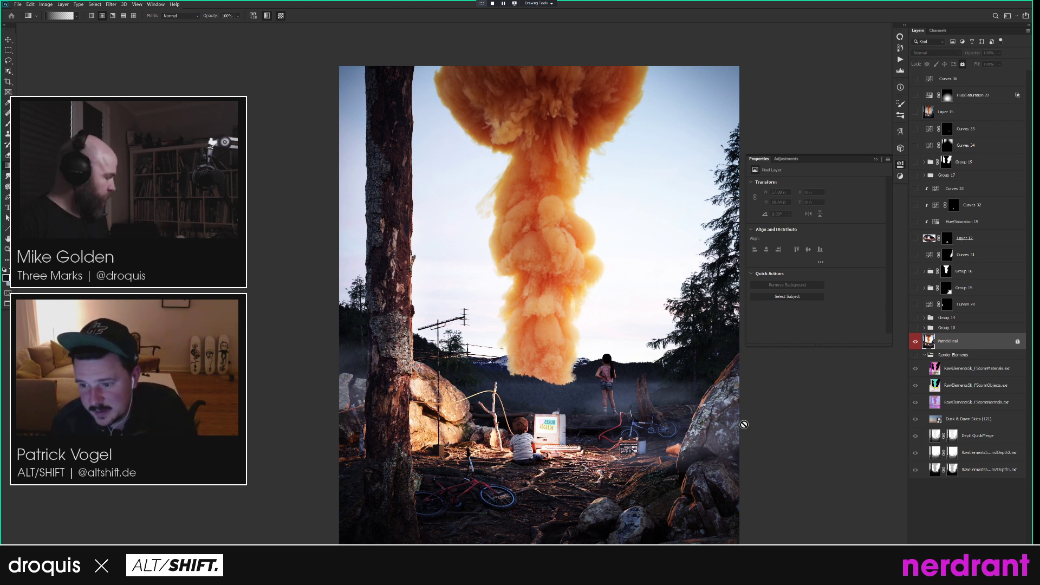
alt+click(915, 345)
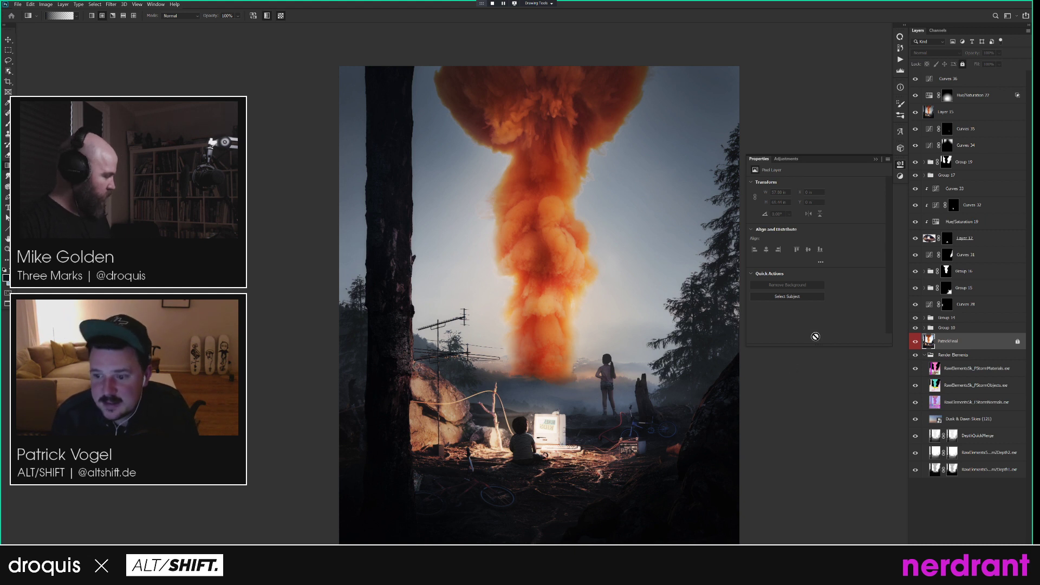
click(979, 79)
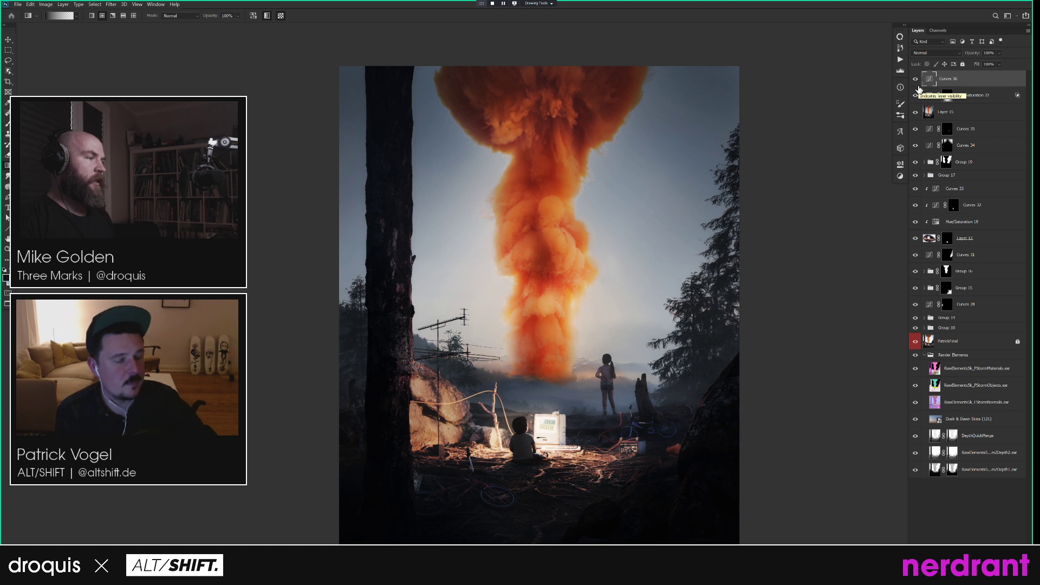
click(927, 341)
alt+click(915, 342)
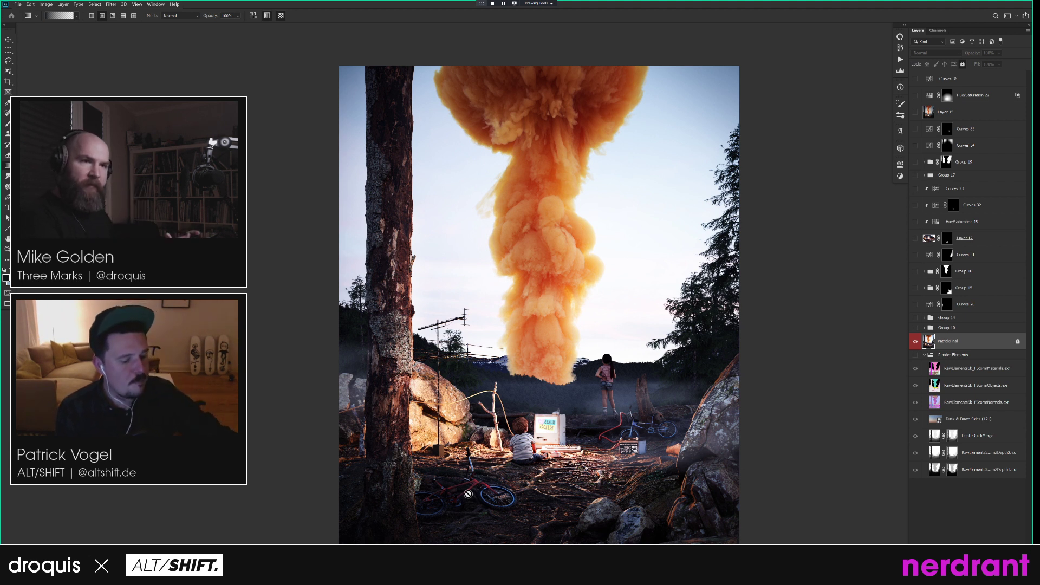
alt+click(915, 341)
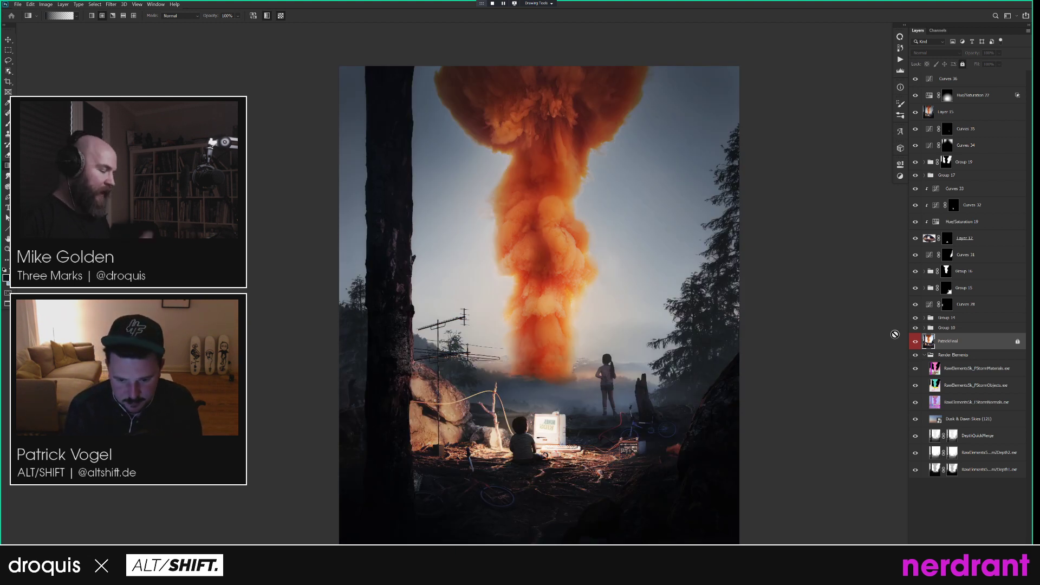
alt+click(916, 342)
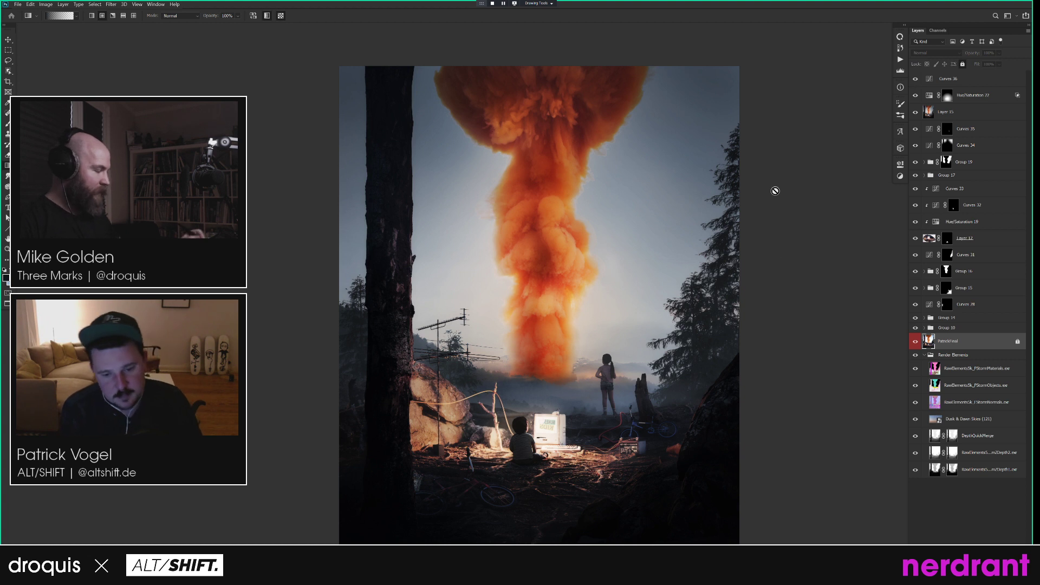
alt+click(916, 341)
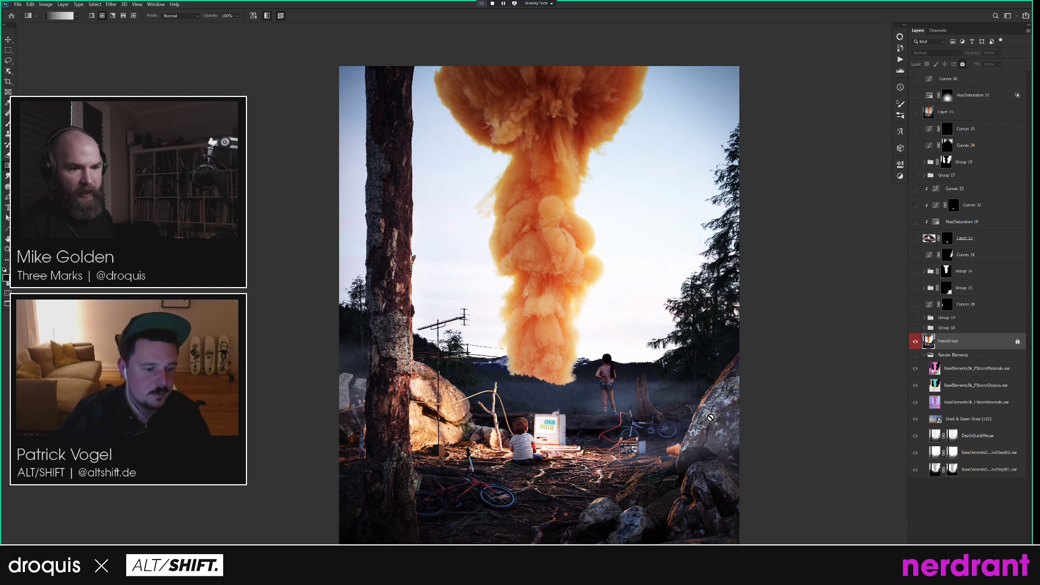
alt+click(916, 340)
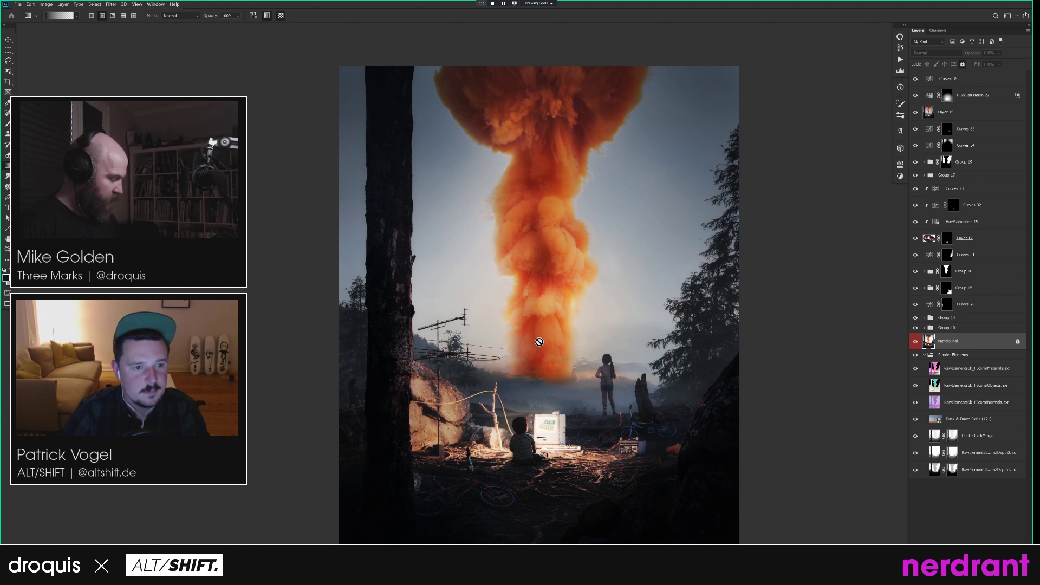
alt+click(915, 342)
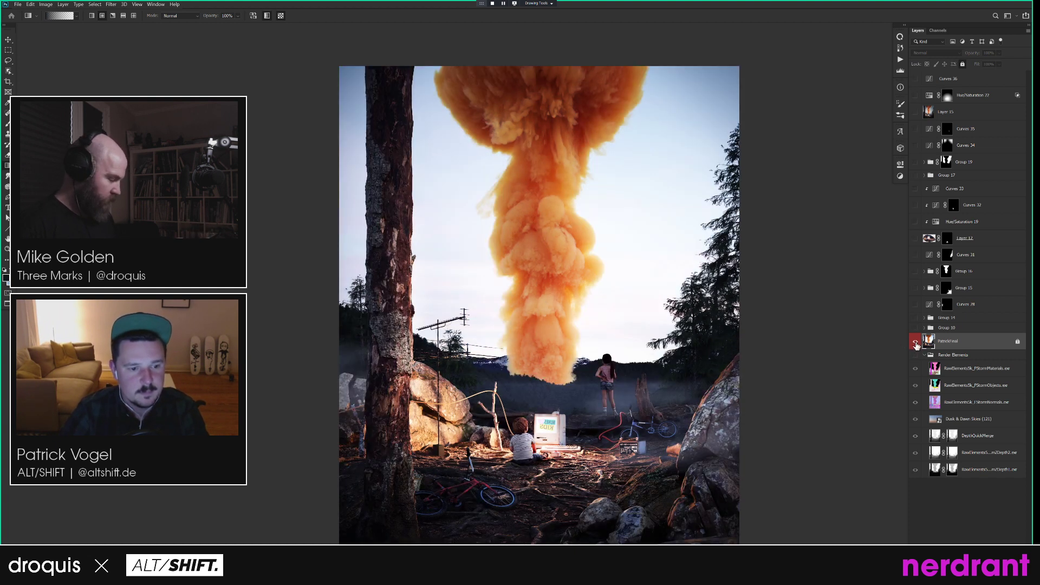
alt+click(916, 345)
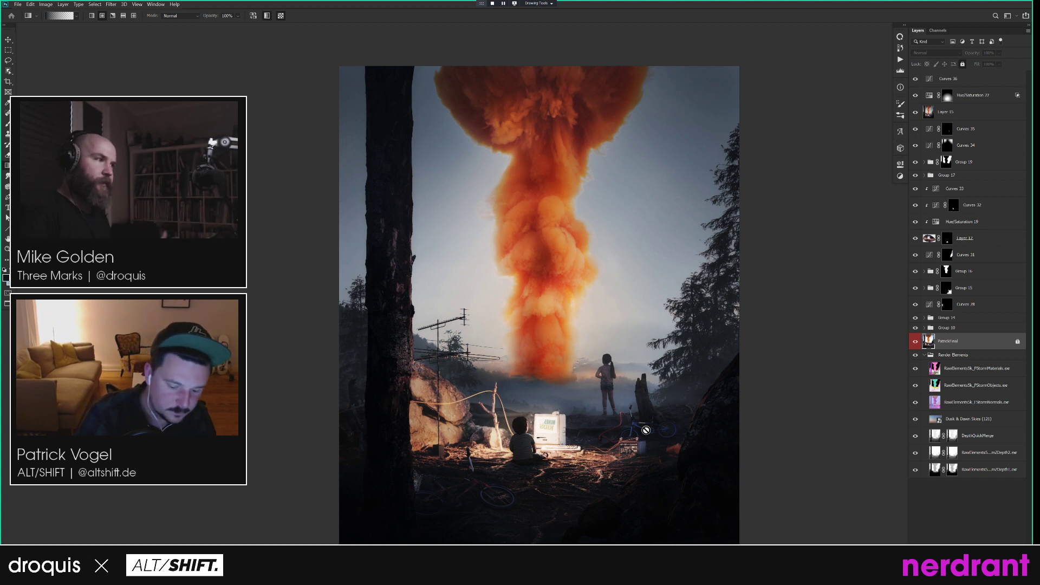
Add an empty layer above the top Curves adjustment and reduce the Brush size to 500 px.
key(alt+period)
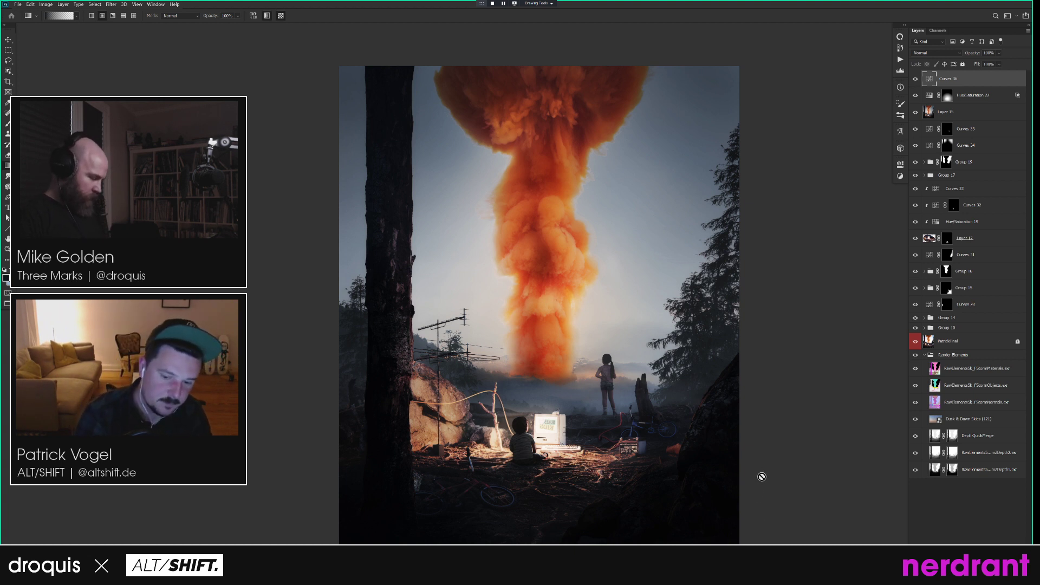
key(ctrl+shift+alt+n)
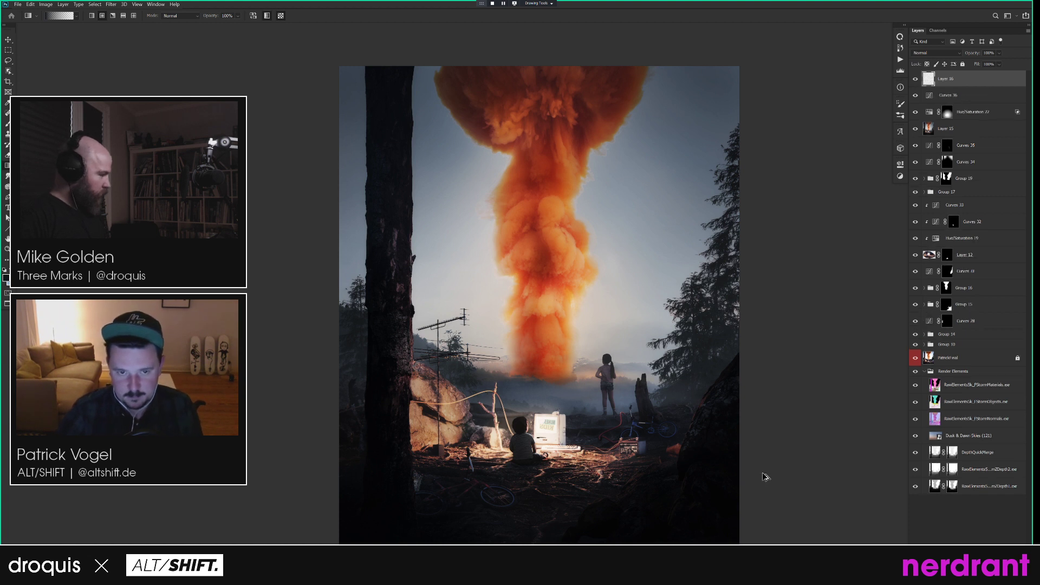
key(b)
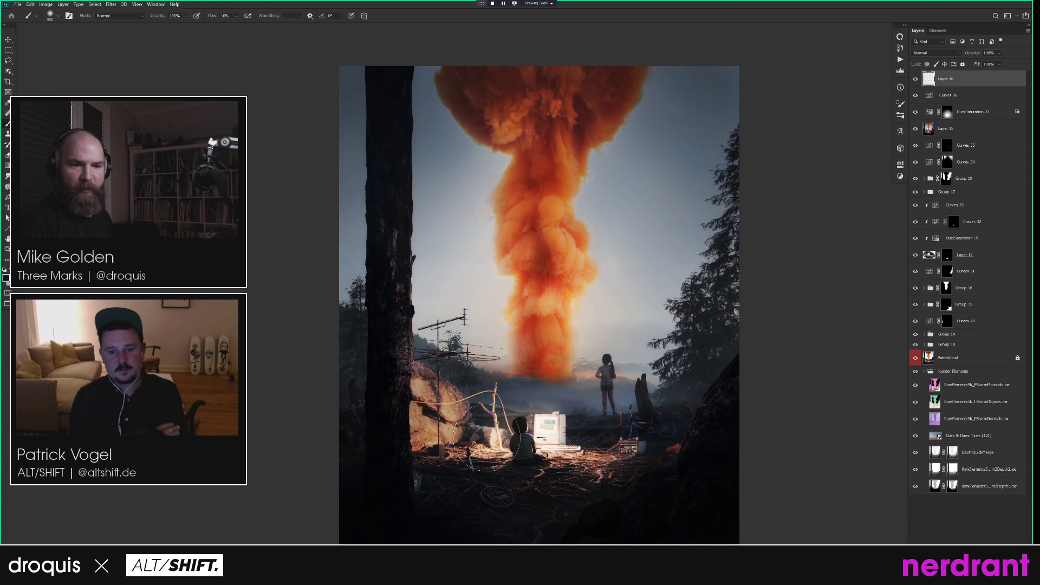
key(bracketleft)
key(bracketleft)
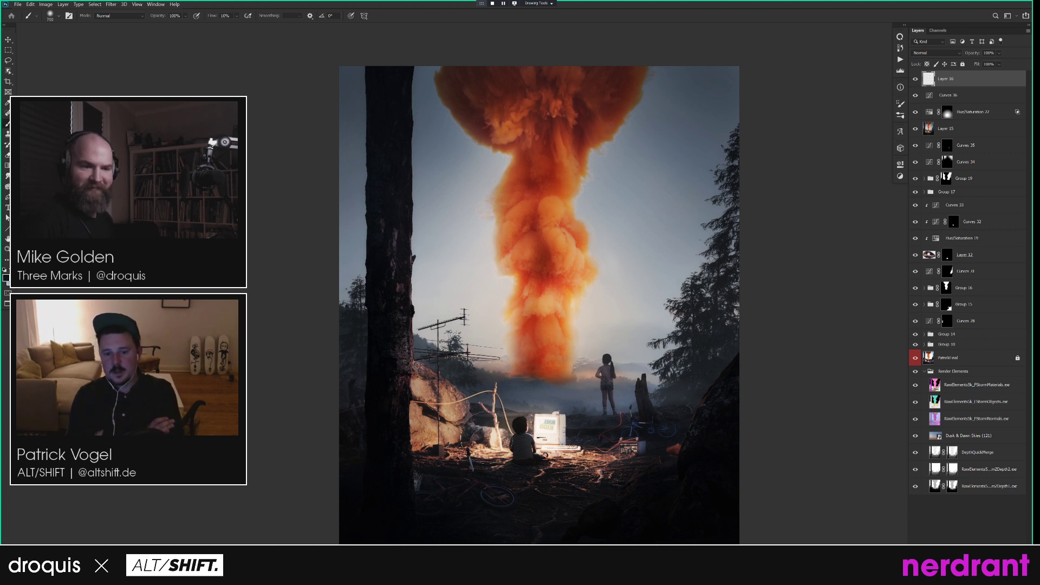
key(bracketleft)
key(bracketleft)
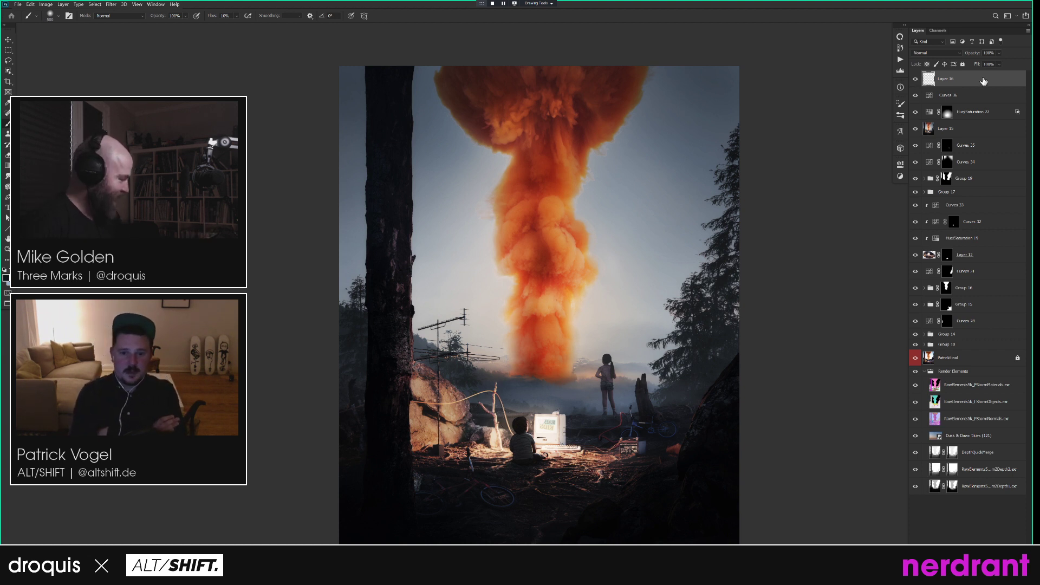
Add a colorized Hue/Saturation layer on top with hue 23 and saturation 38, and lower its opacity to 8%.
key(ctrl+u)
key(Return)
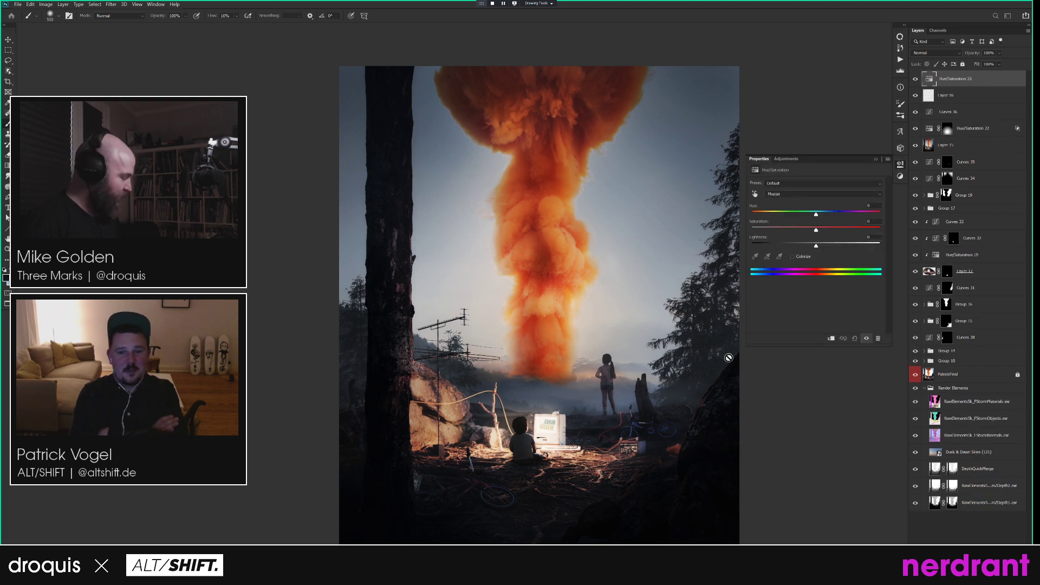
click(794, 257)
click(764, 212)
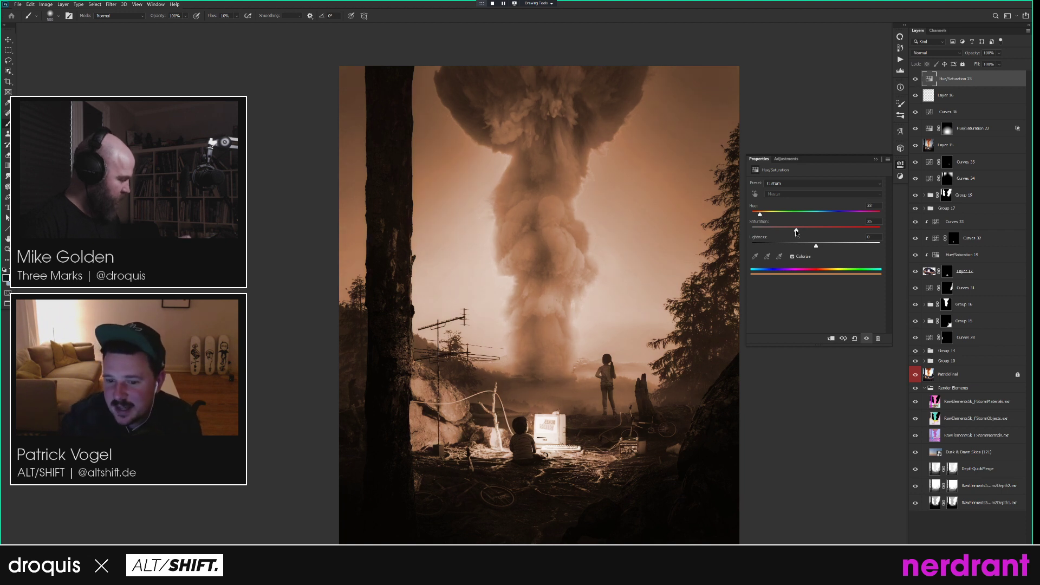
drag(974, 54, 634, 73)
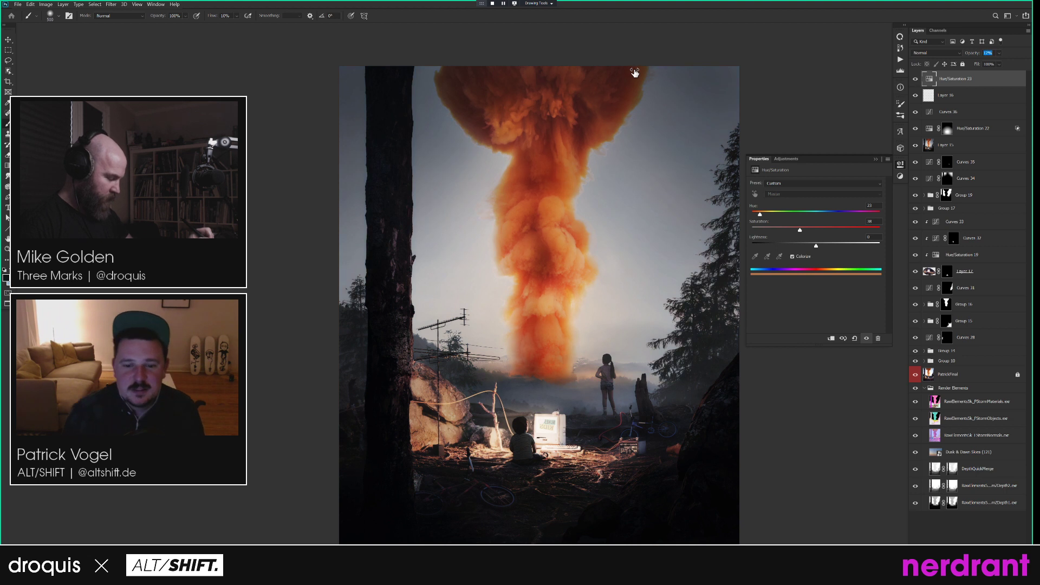
drag(975, 54, 975, 53)
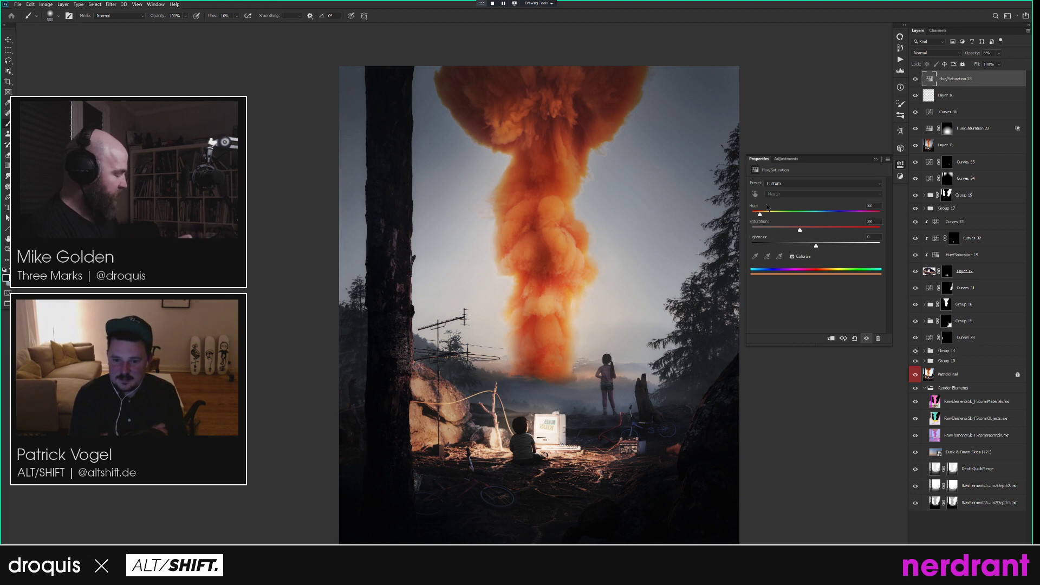
Set the hue of the top Hue/Saturation colour wash to 224 and compare the image with and without it.
drag(763, 216, 835, 205)
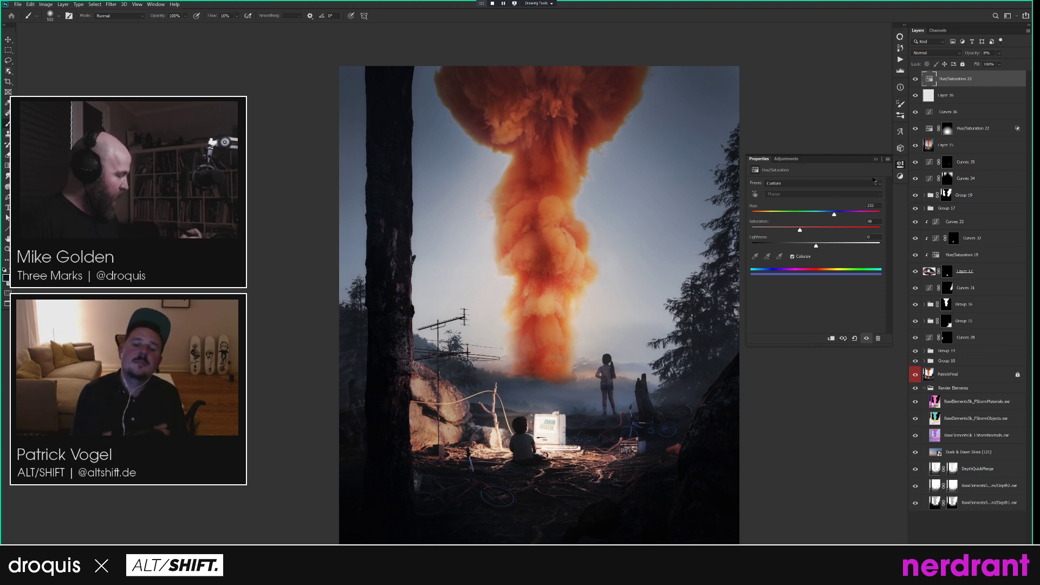
mouse_move(834, 214)
mouse_down()
mouse_move(882, 216)
mouse_move(760, 222)
mouse_move(839, 218)
mouse_up()
mouse_move(836, 218)
mouse_down()
mouse_move(858, 216)
mouse_move(758, 223)
mouse_move(833, 218)
mouse_up()
click(915, 79)
click(916, 79)
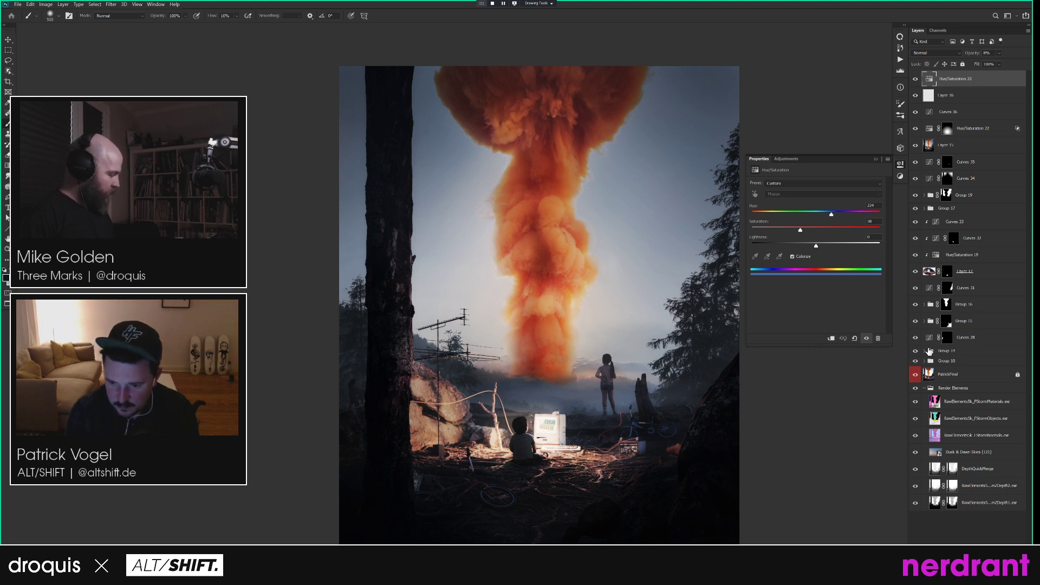
Expand Group 14 and inspect Layer 11 and its neighbouring layers before reselecting the top Hue/Saturation layer.
click(924, 351)
drag(1031, 301, 1026, 480)
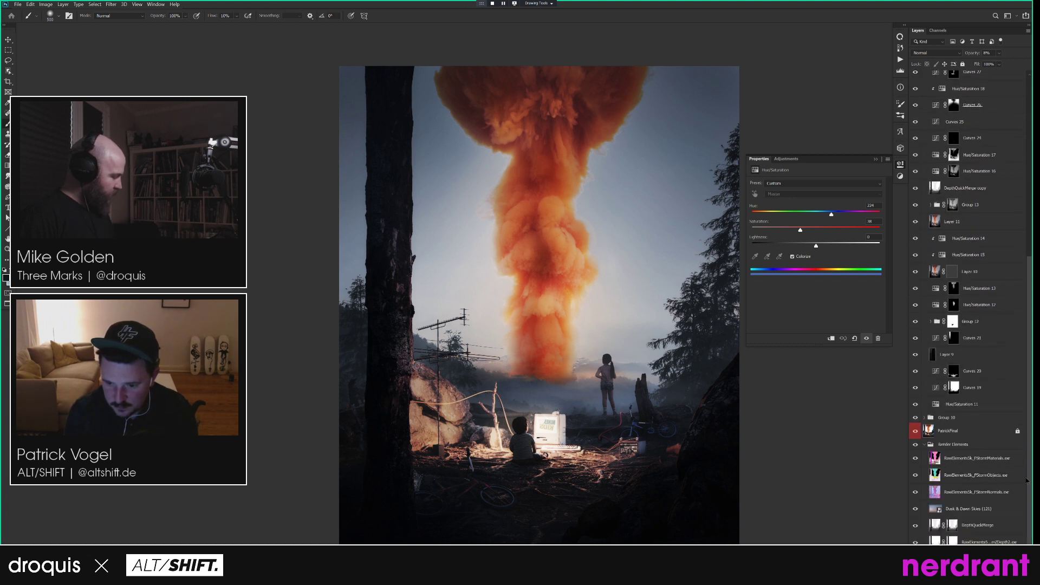
click(981, 274)
click(986, 222)
drag(1031, 292, 1026, 130)
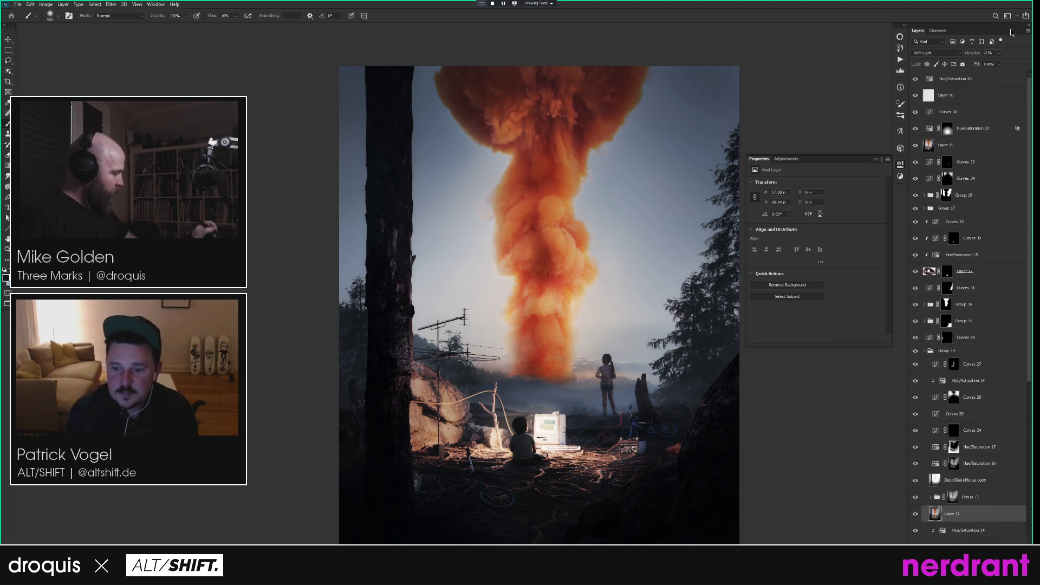
click(975, 78)
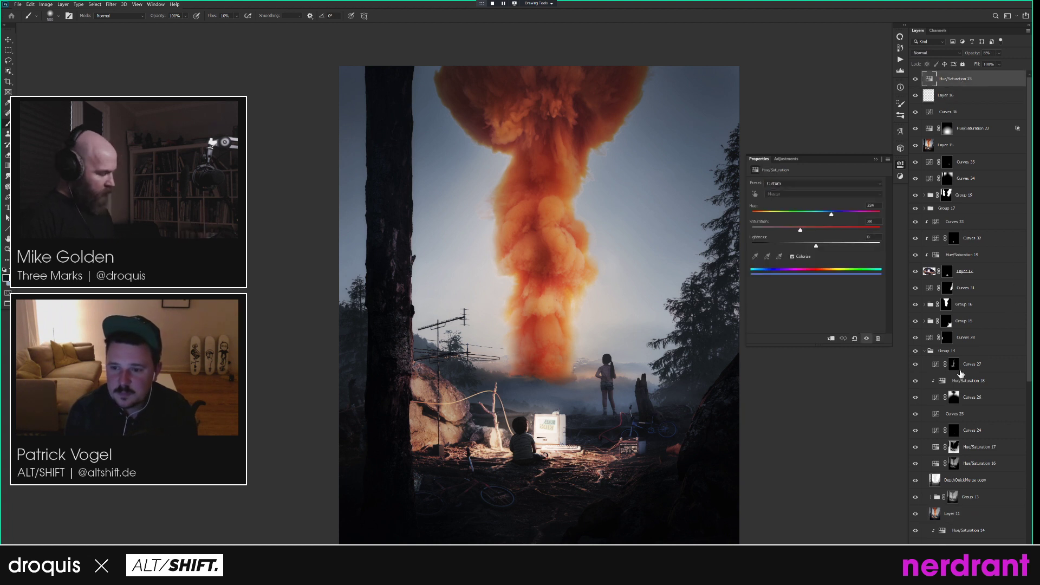
Make a merged copy of the whole image and paste it as a new layer on top.
key(ctrl+a)
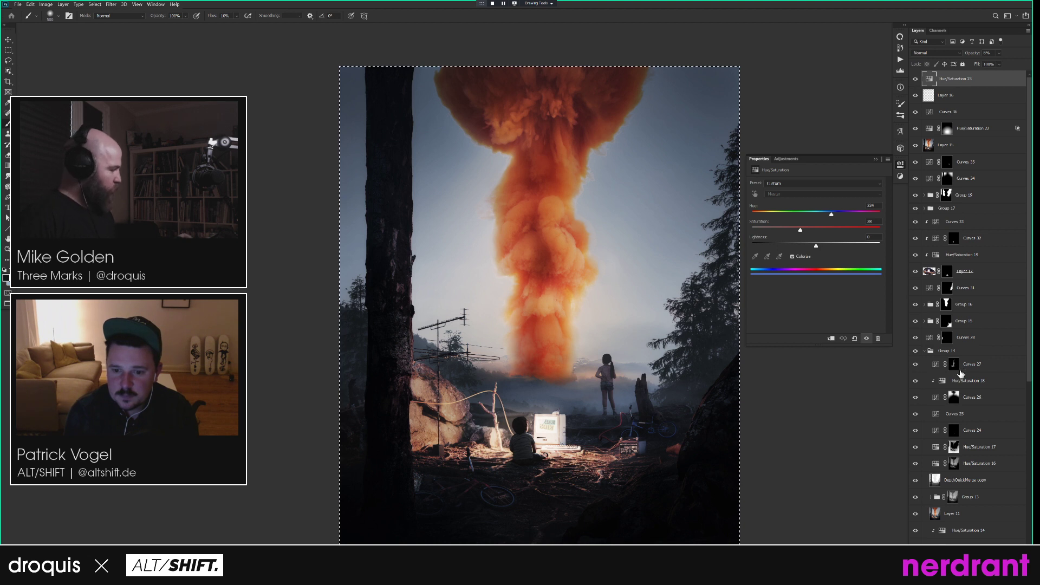
key(ctrl+shift+c)
key(ctrl+v)
Apply the Color Efex Pro 4 Pro Contrast filter to the merged layer with Dynamic Contrast at 100%.
click(111, 4)
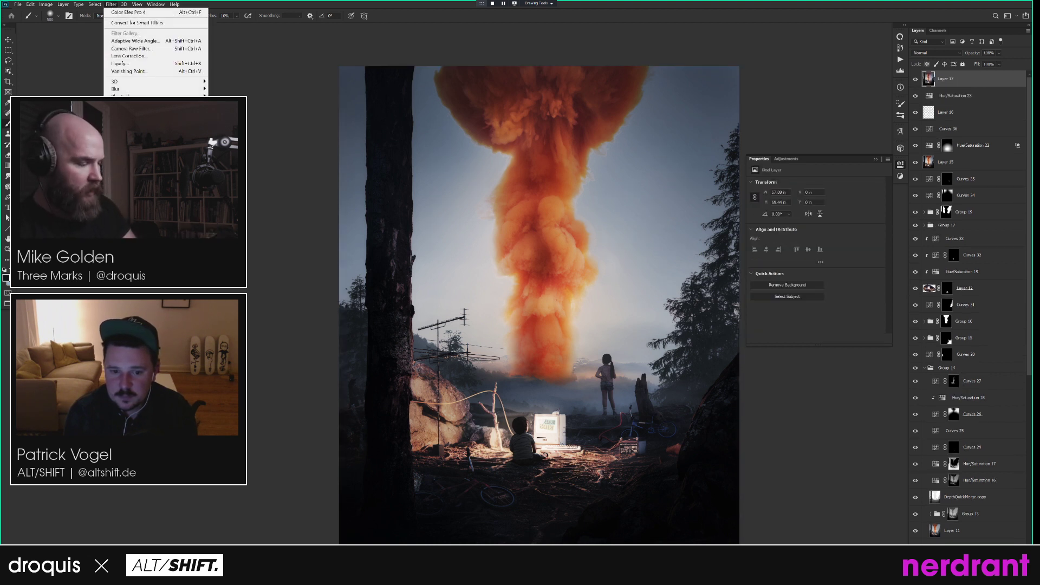
click(252, 178)
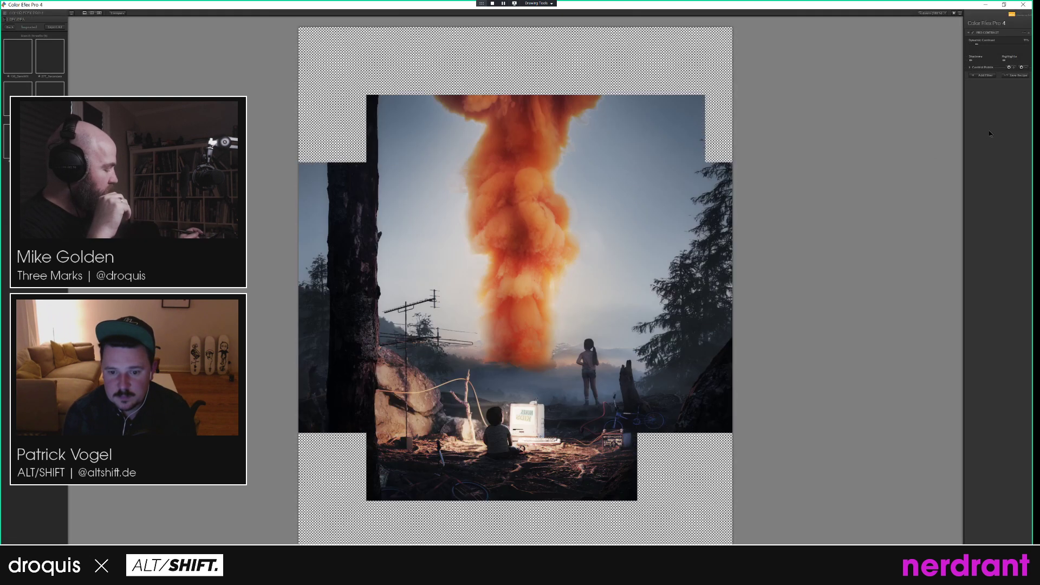
drag(980, 47, 969, 47)
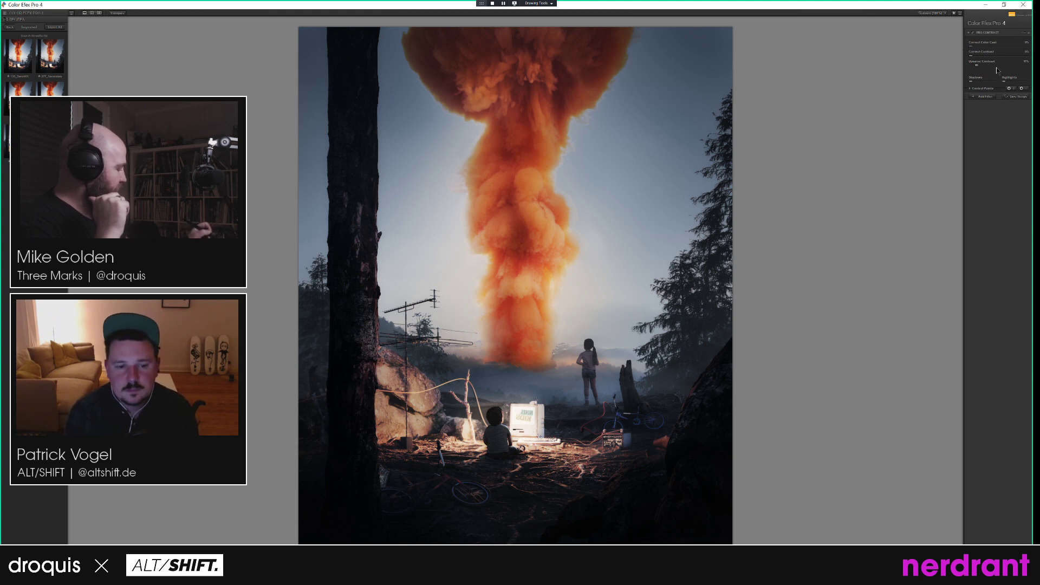
drag(976, 65, 1035, 67)
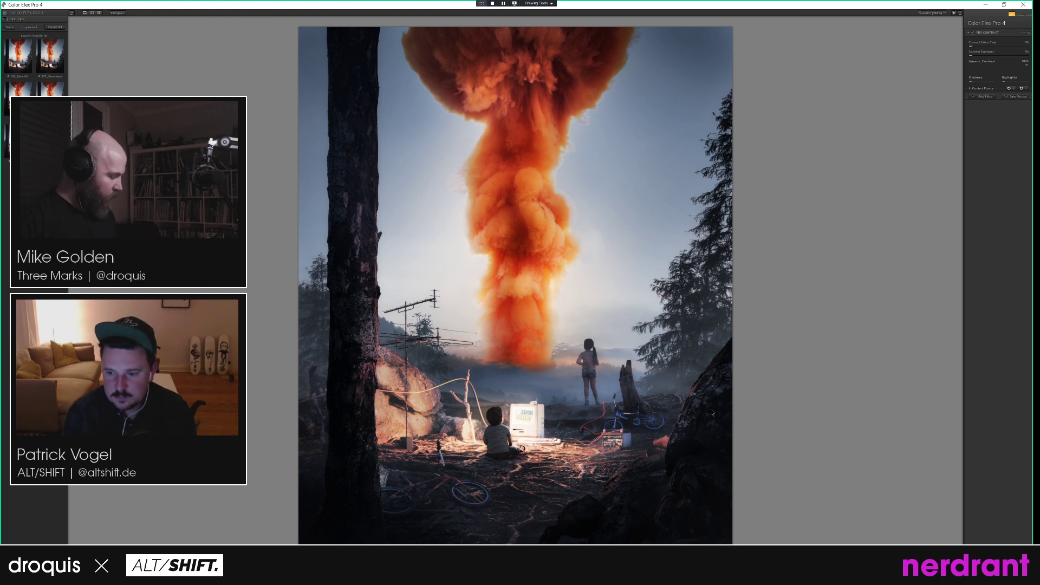
click(1018, 565)
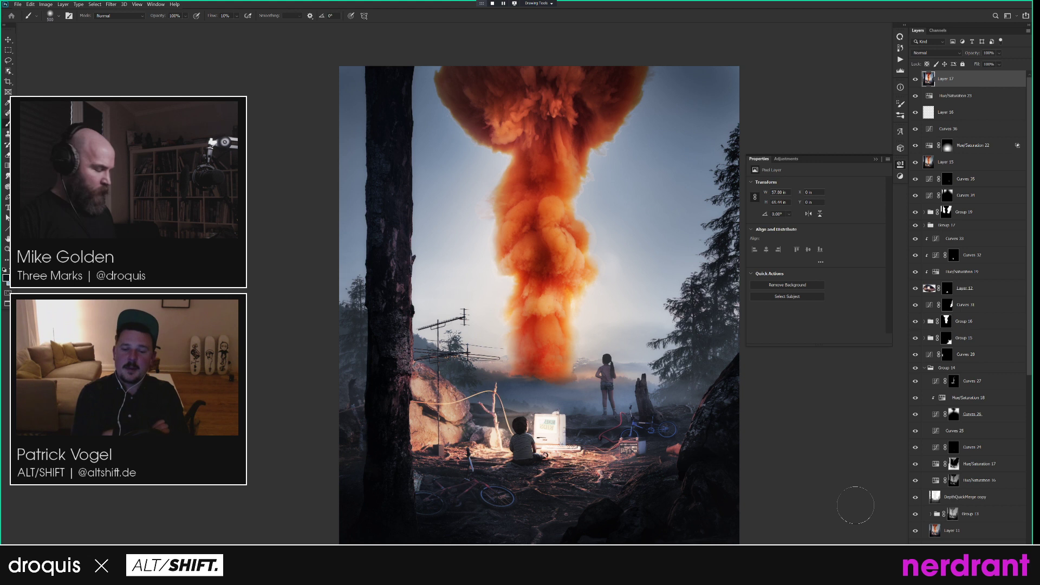
Compare the image with and without the filtered Layer 17.
click(916, 79)
click(916, 79)
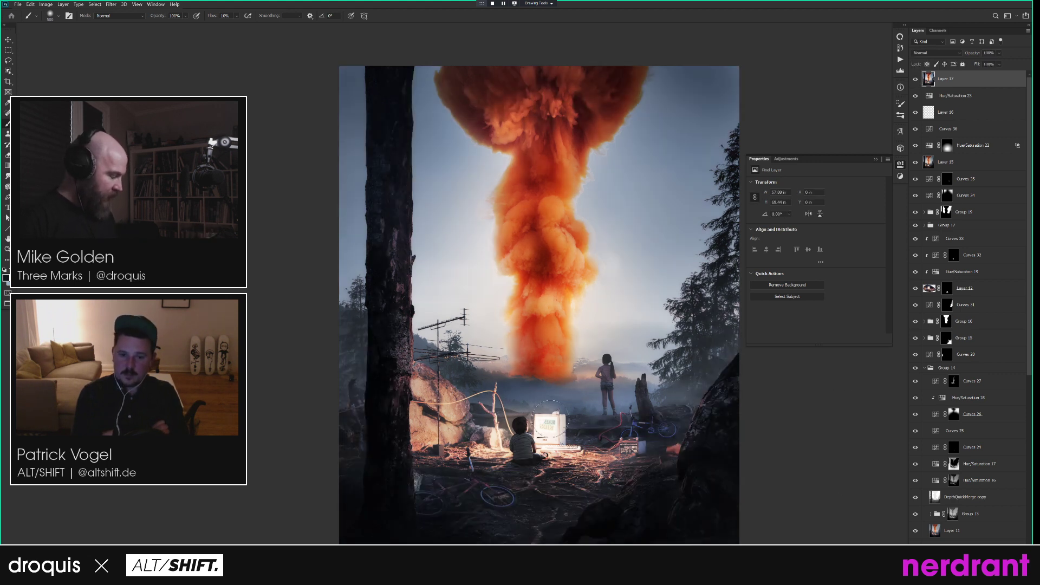
click(916, 79)
click(915, 79)
Add a black mask to Layer 17 and use Levels to raise the mask's output black to 28.
key([)
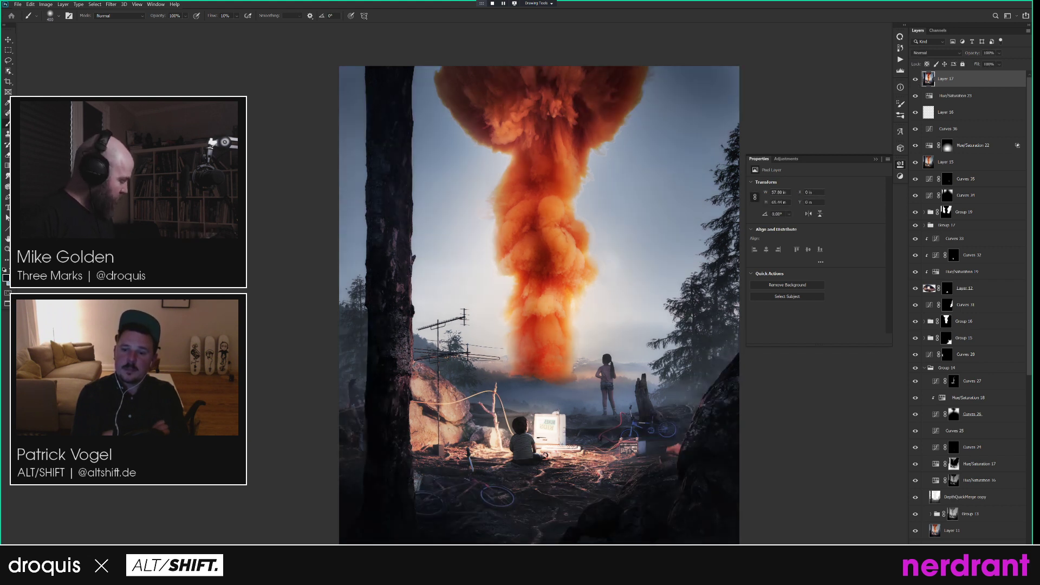
alt+click(962, 562)
key(ctrl+l)
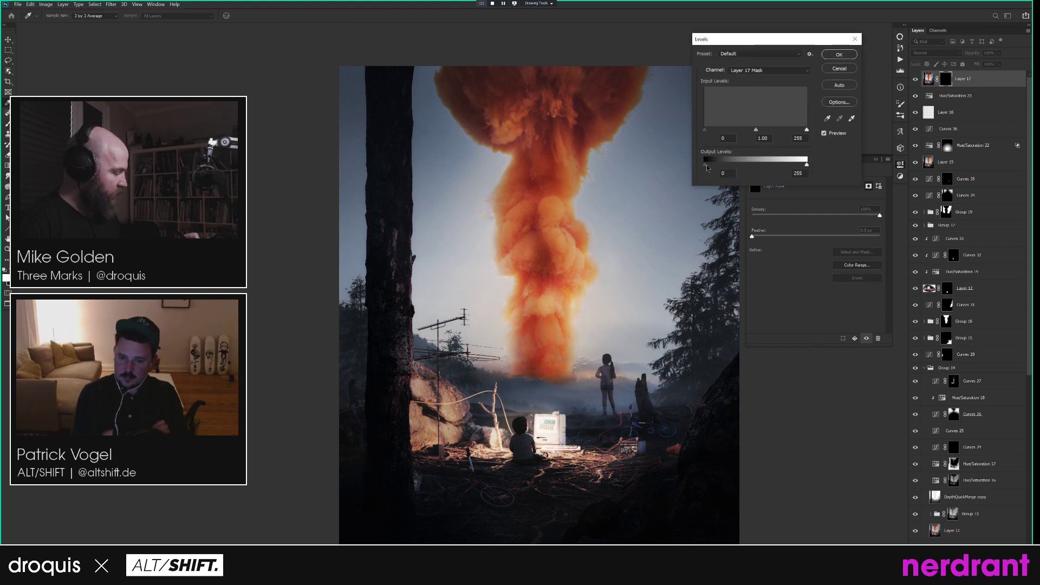
drag(716, 166, 715, 166)
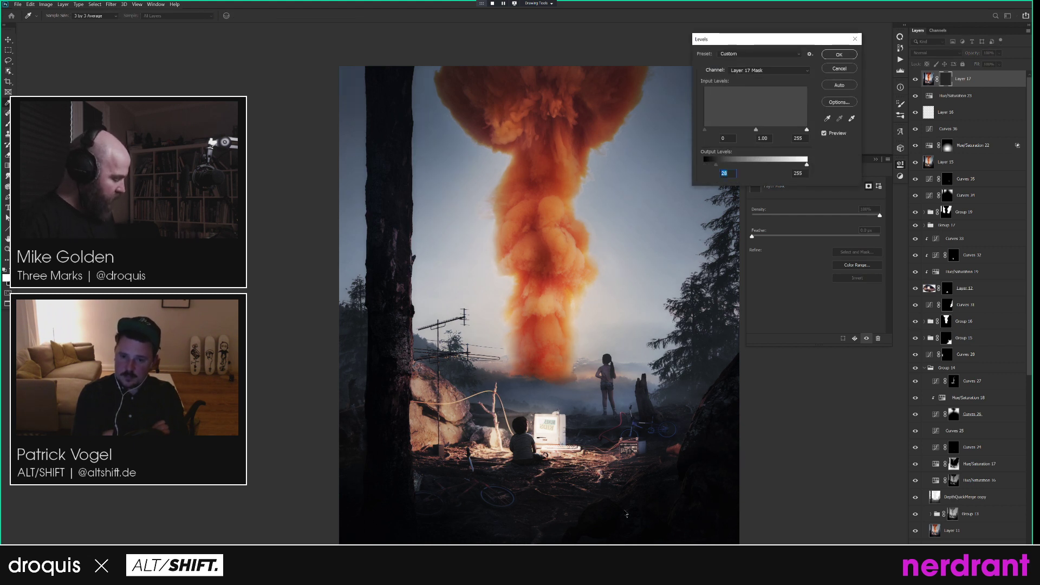
click(841, 54)
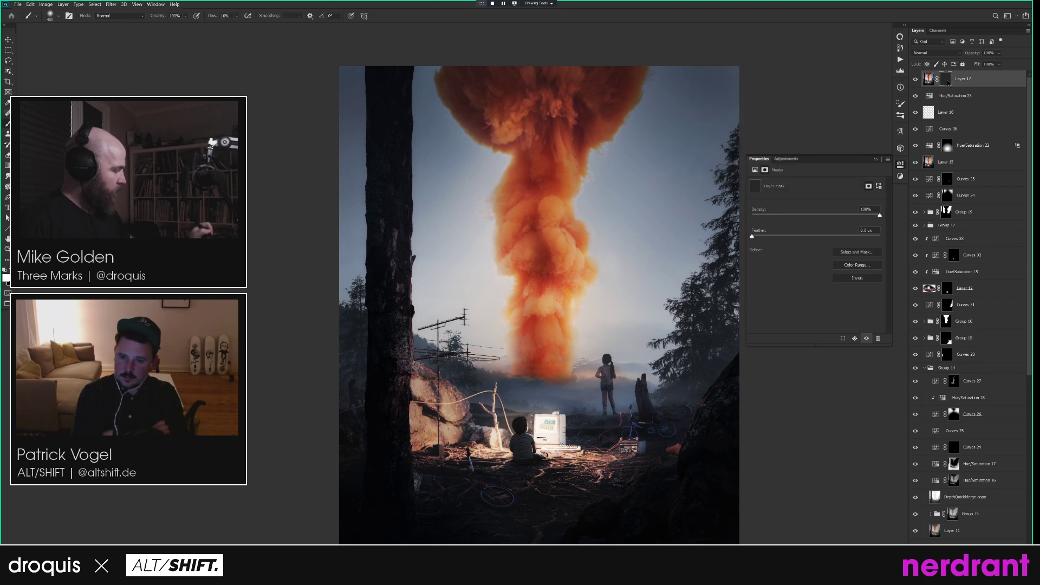
Compare the full-strength contrast effect with the masked one by disabling and re-enabling Layer 17's mask.
shift+click(946, 81)
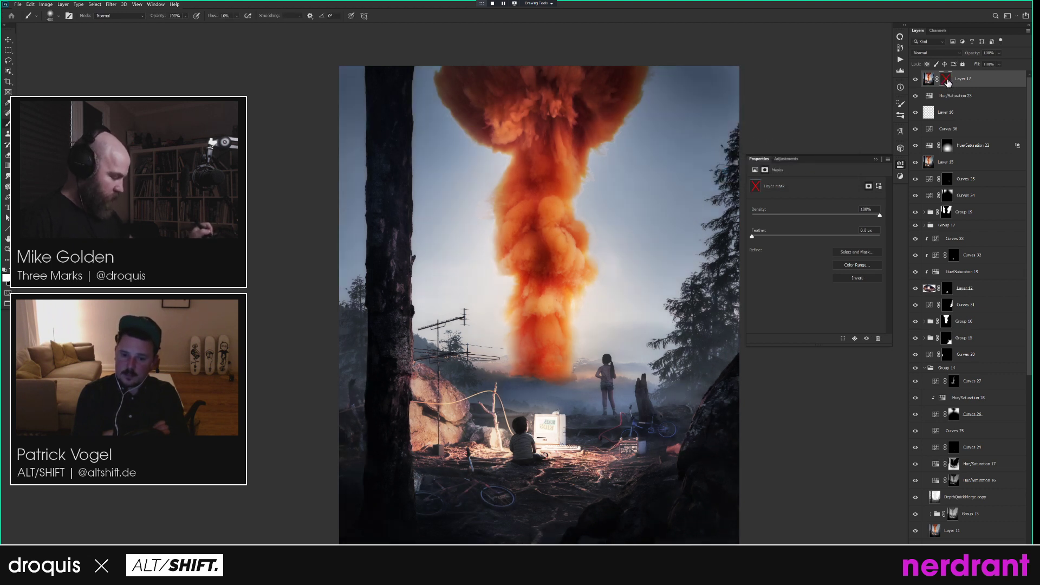
shift+click(946, 81)
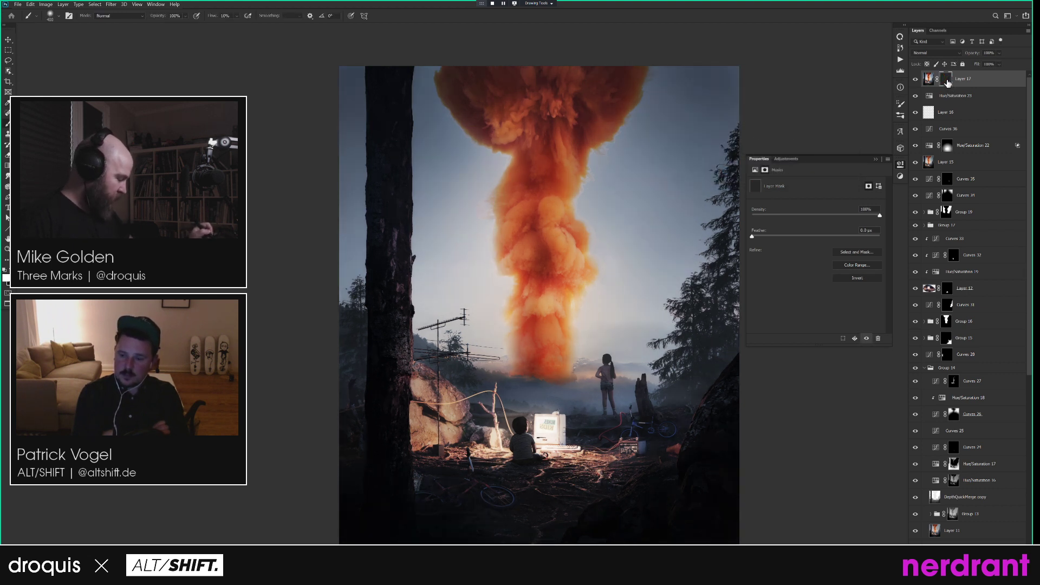
shift+click(946, 81)
shift+click(947, 82)
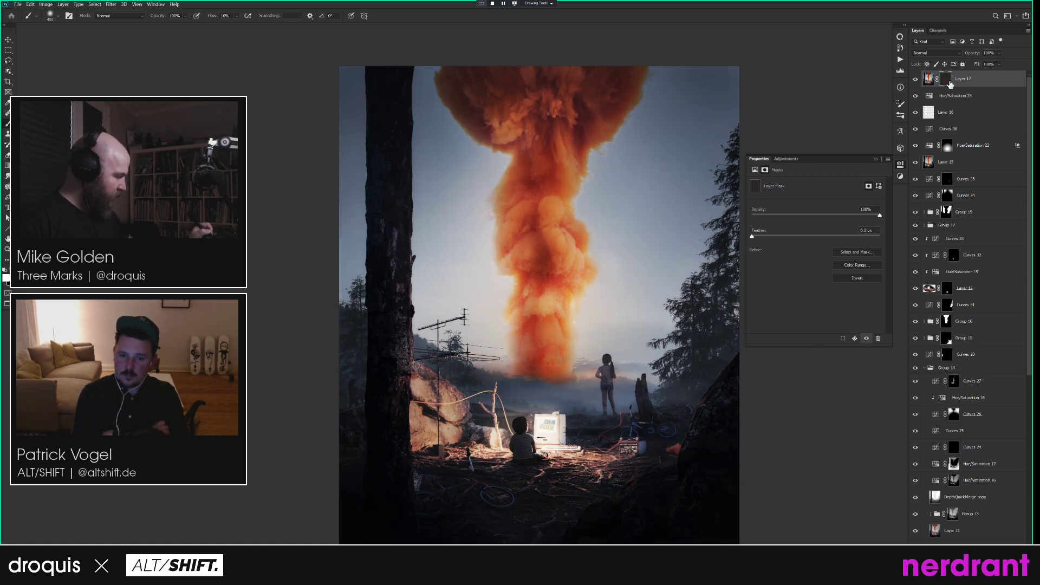
Paint on Layer 17's mask around the standing figure and the explosion column, varying the soft brush size and swapping black and white.
key(bracketleft)
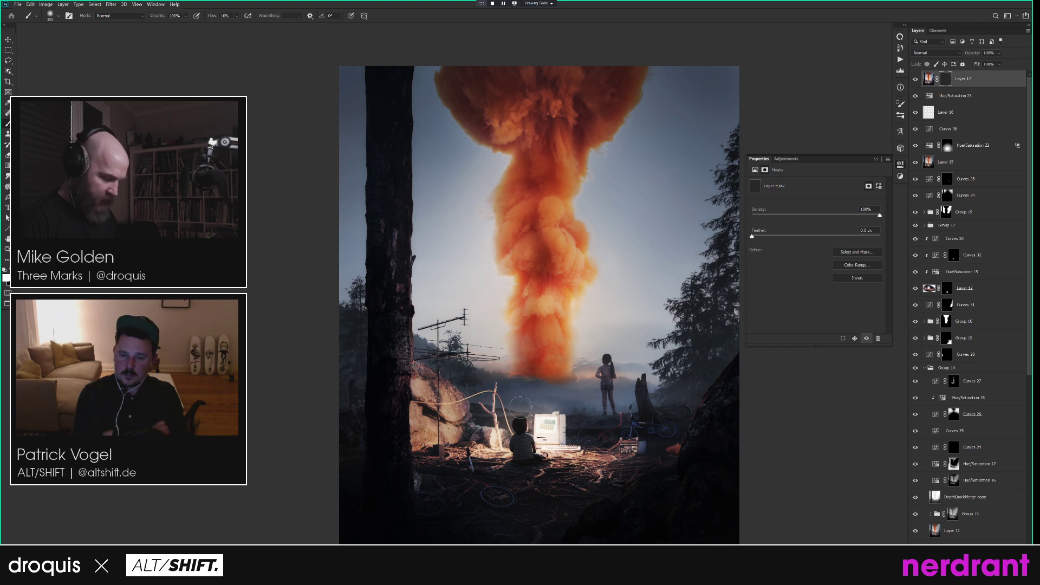
key(x)
key(bracketleft)
key(bracketleft)
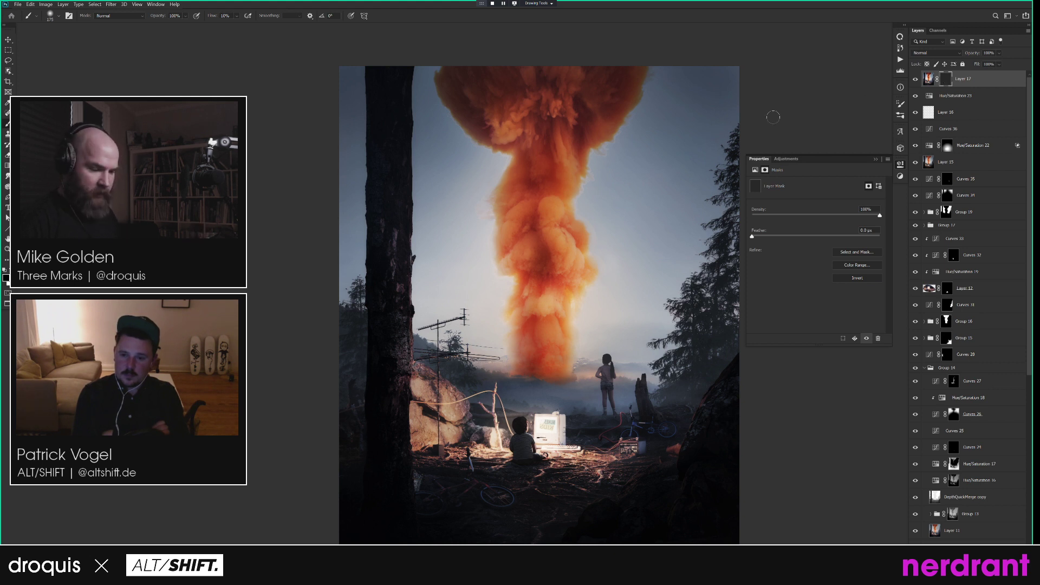
key(bracketright)
key(bracketright)
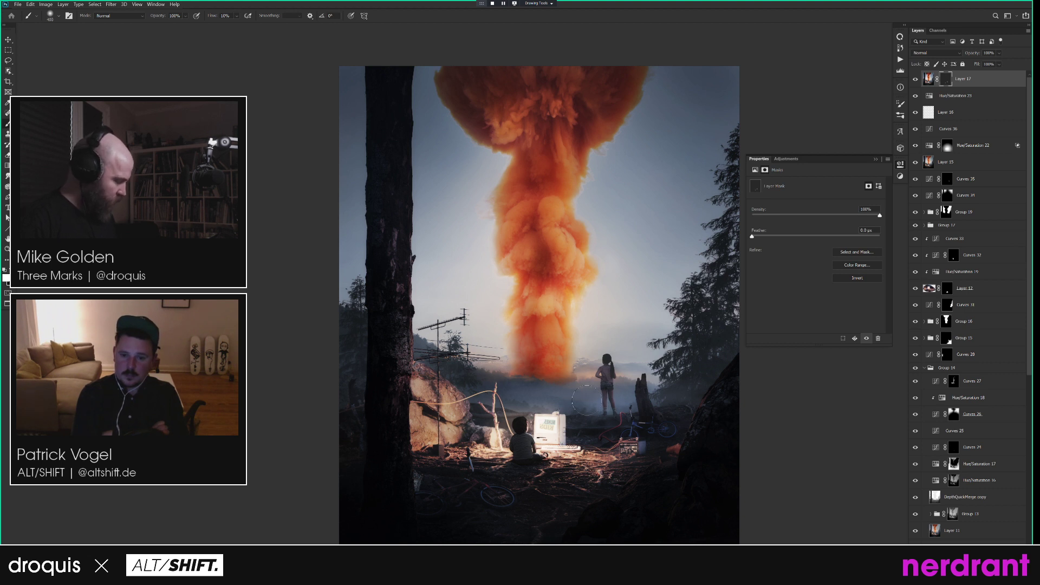
key(bracketleft)
key(bracketleft)
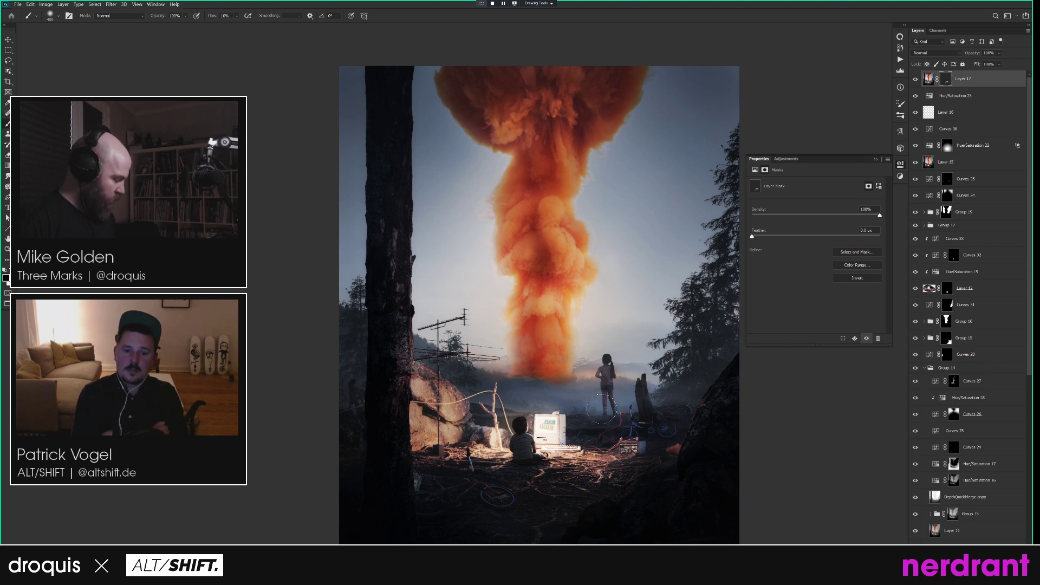
key(x)
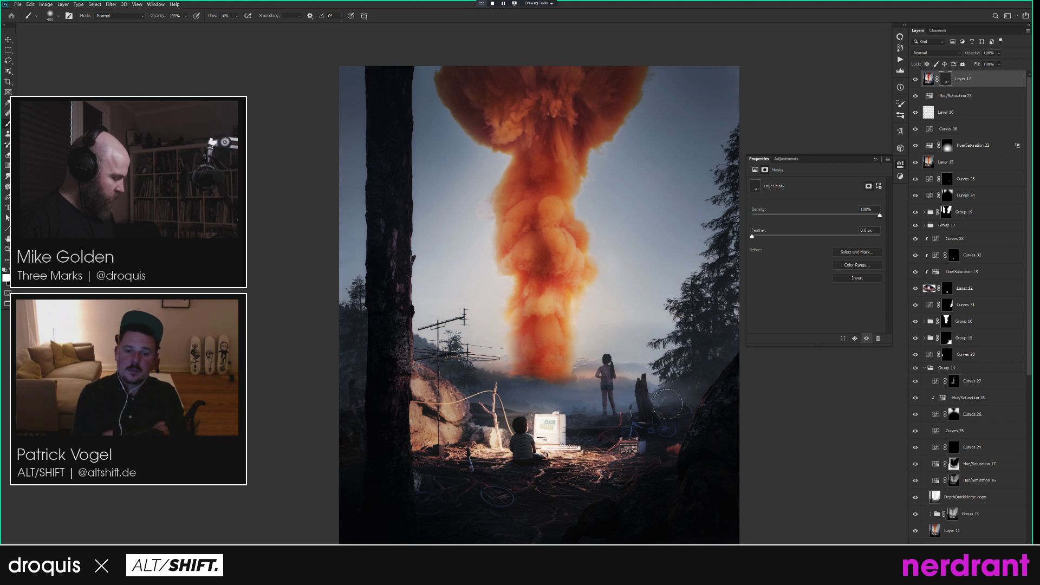
key(bracketright)
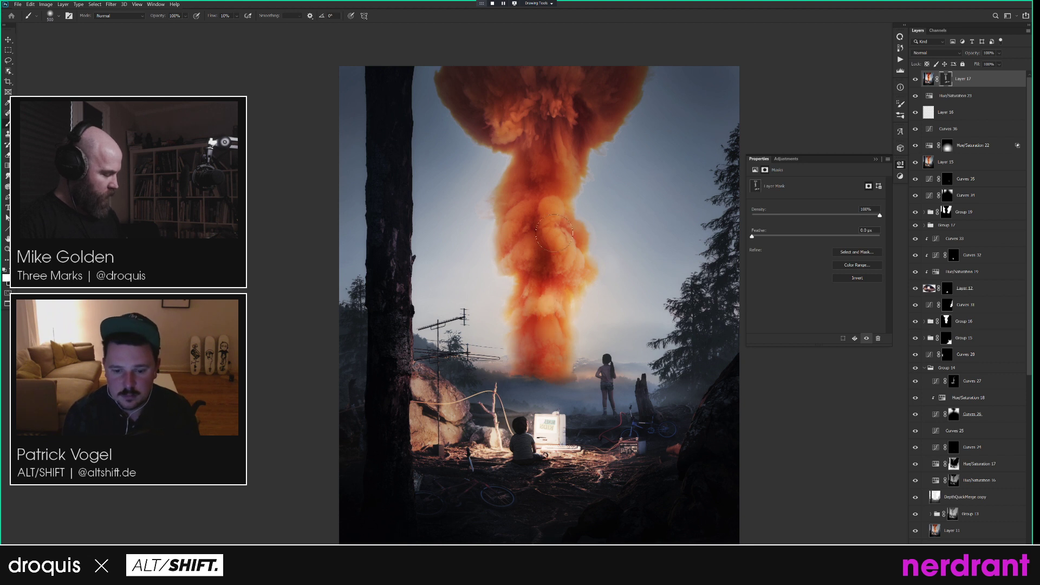
key(bracketleft)
key(bracketleft)
Check the painted contrast effect by repeatedly hiding and showing Layer 17.
click(915, 79)
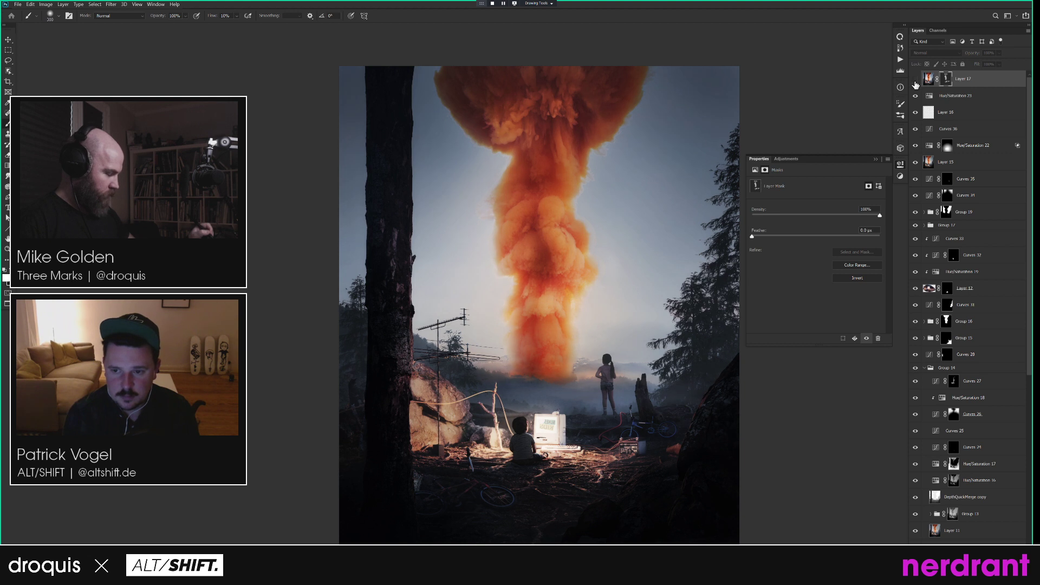
click(916, 80)
click(916, 82)
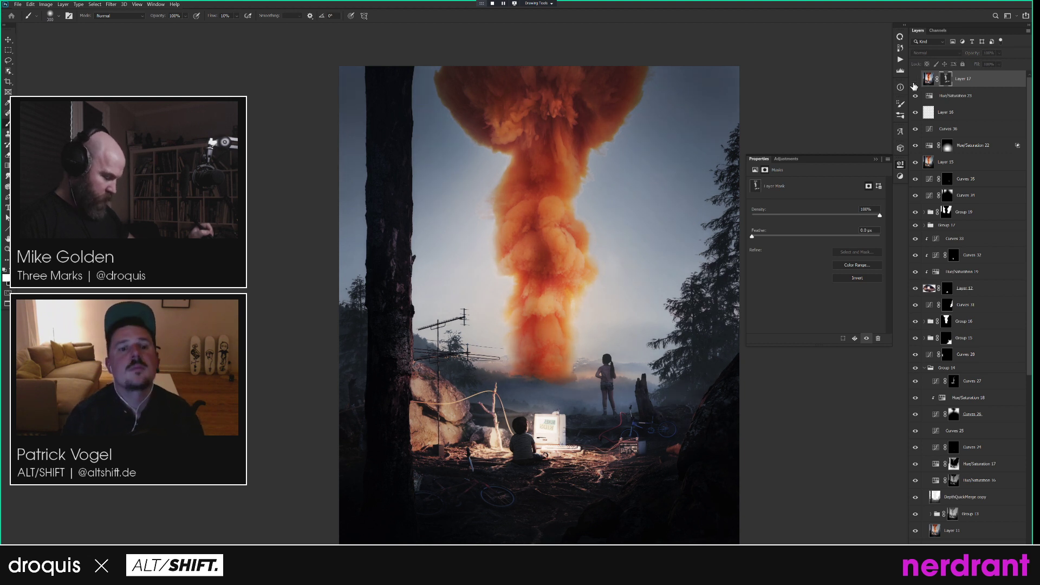
click(916, 82)
click(915, 82)
click(915, 82)
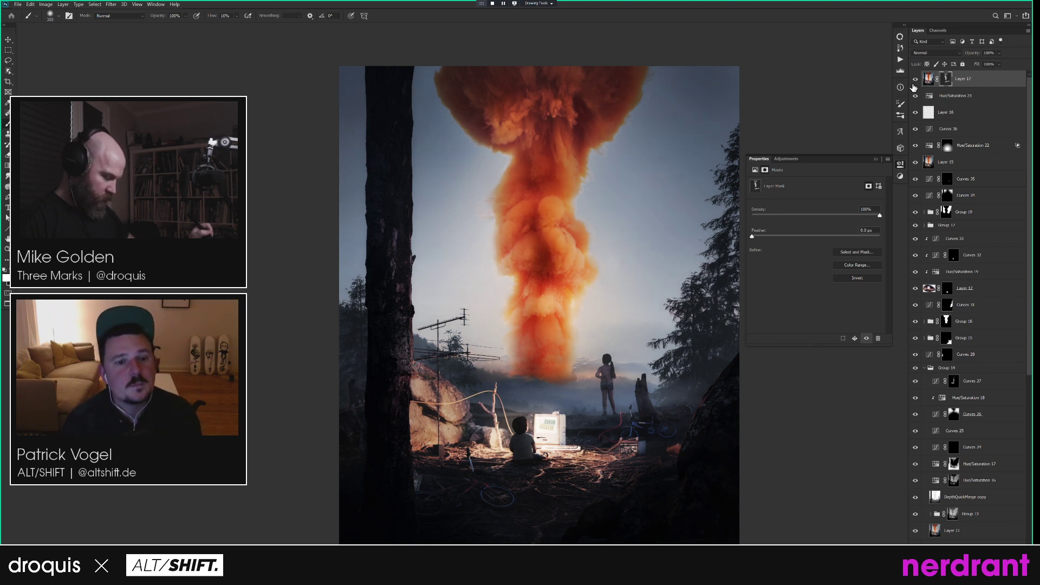
Touch up Layer 17's mask beside the standing figure, at the base of the explosion and along its column.
drag(659, 400, 654, 400)
drag(558, 391, 530, 385)
key(n)
click(507, 347)
click(593, 200)
Copy the merged image with Layer 17 selected and paste it as a new top layer.
click(929, 95)
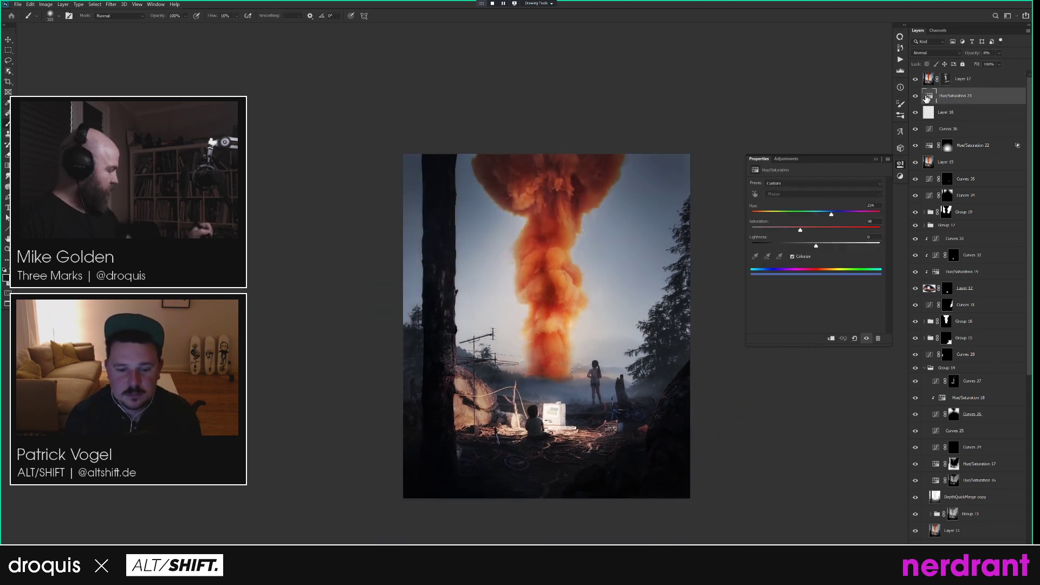
click(973, 81)
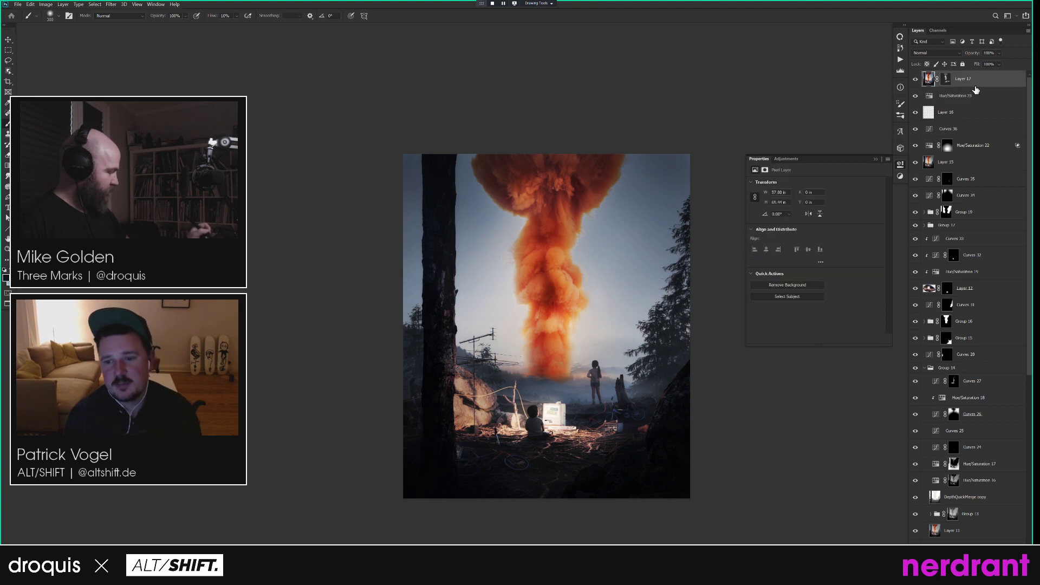
key(Caps_Lock)
key(ctrl+a)
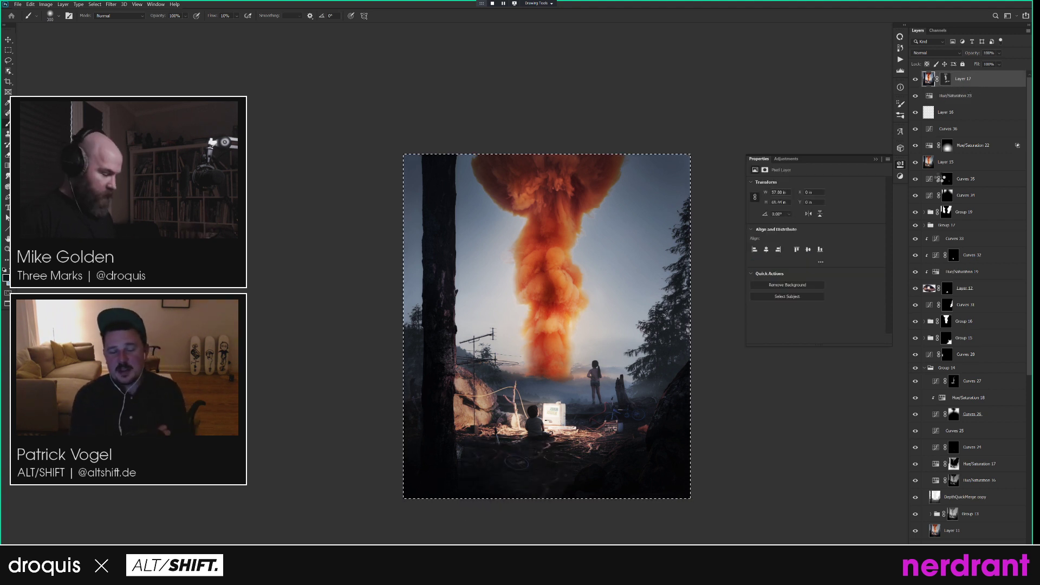
key(ctrl+shift+c)
key(ctrl+v)
key(v)
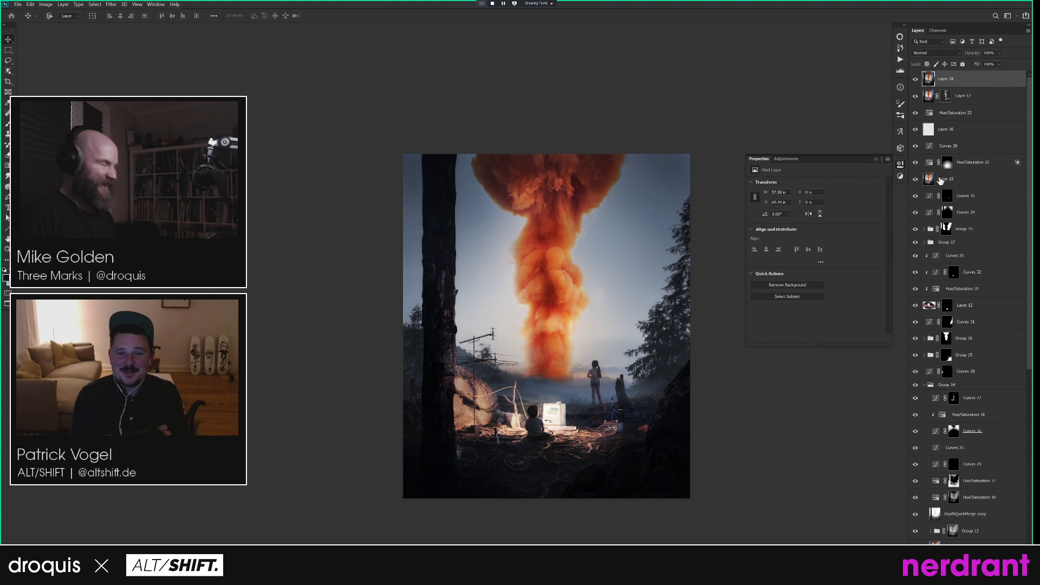
Tidy the workspace by collapsing the floating layer properties and Group 14.
scroll(584, 353, up, 2)
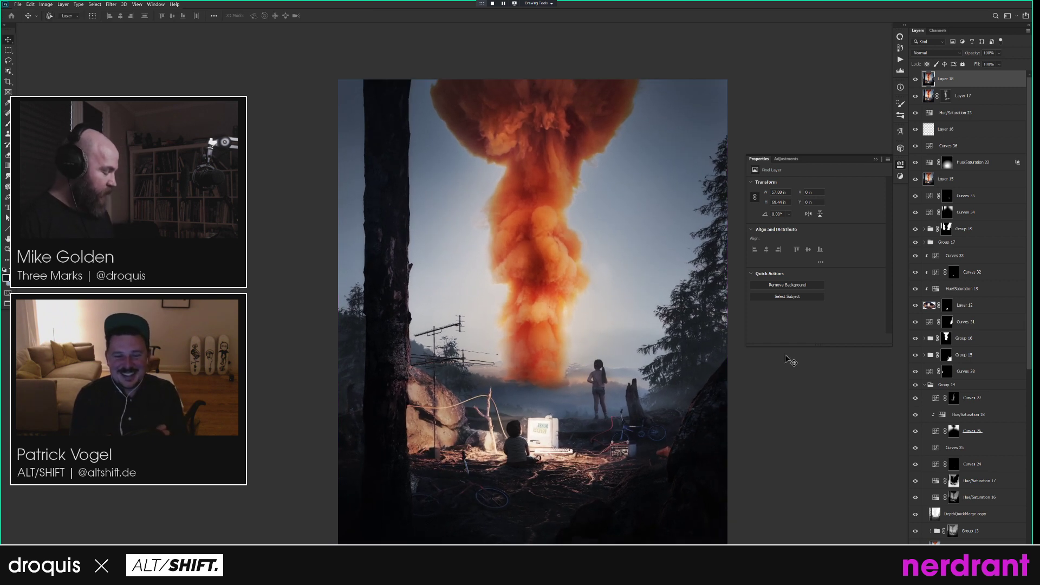
click(876, 158)
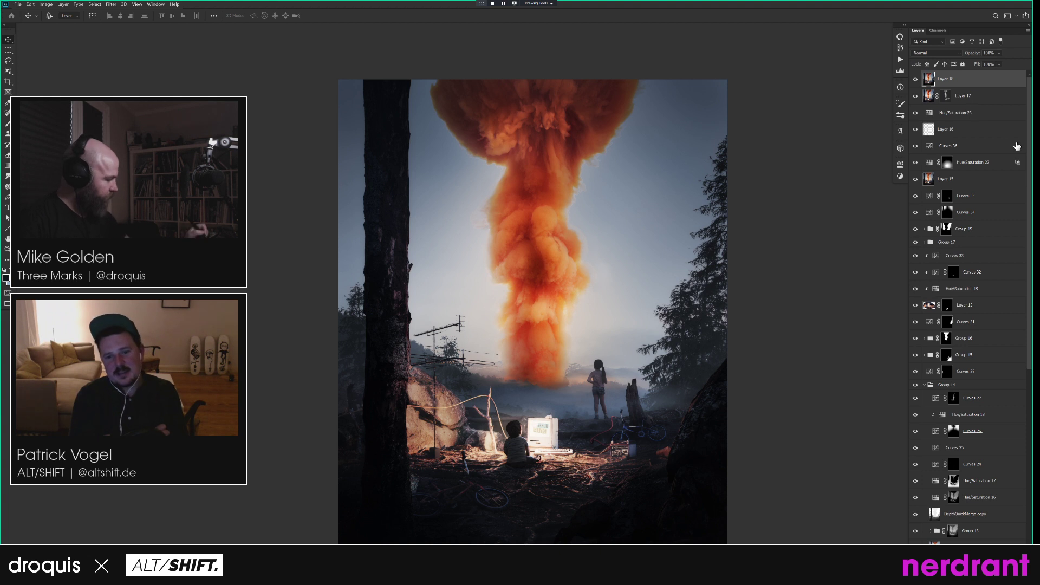
click(926, 385)
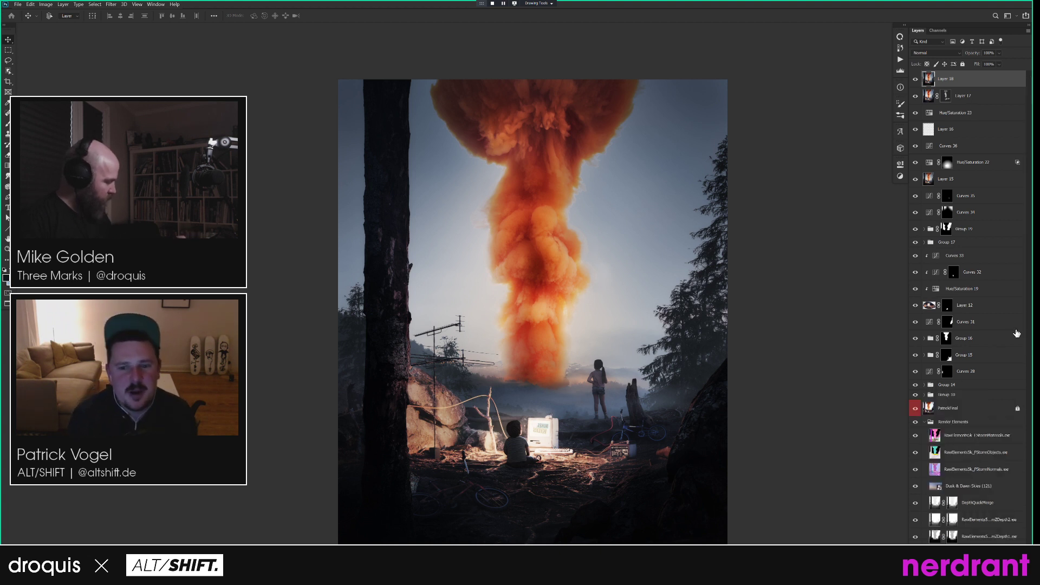
Compare the image before and after the latest grading by hiding Layer 15 through Layer 18 and restoring them one after another.
click(934, 409)
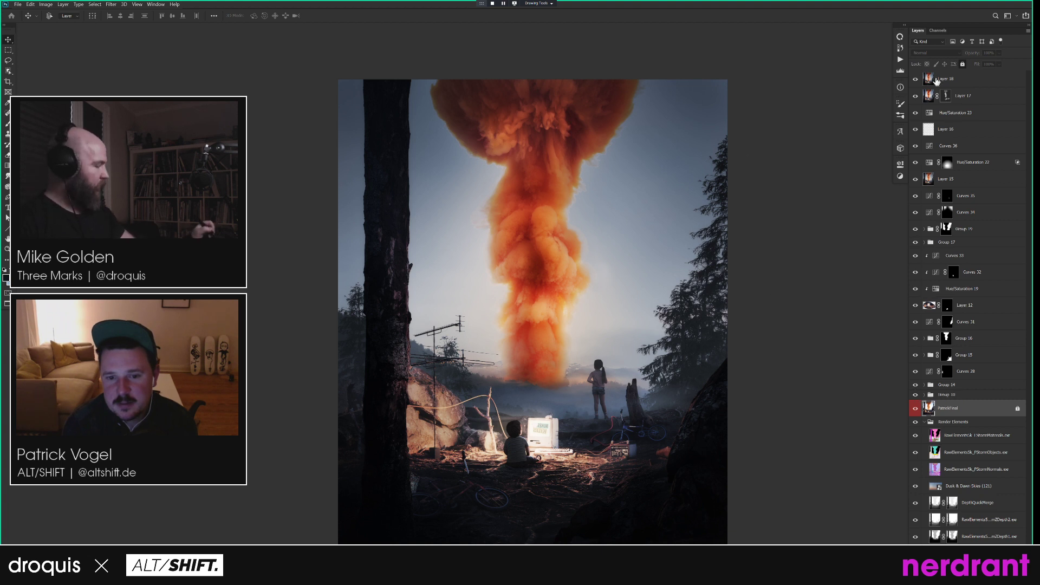
click(970, 93)
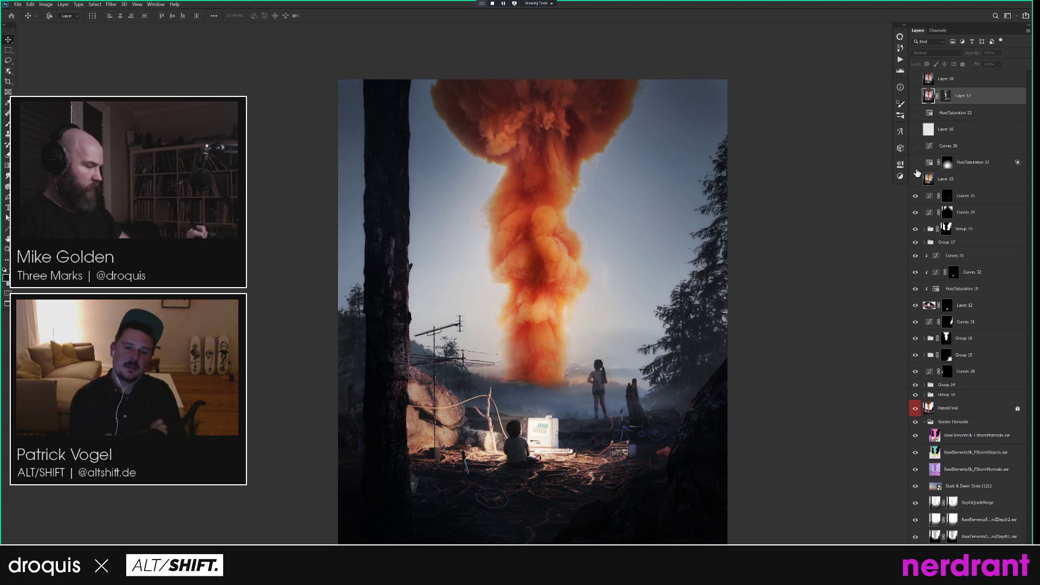
drag(915, 79, 917, 174)
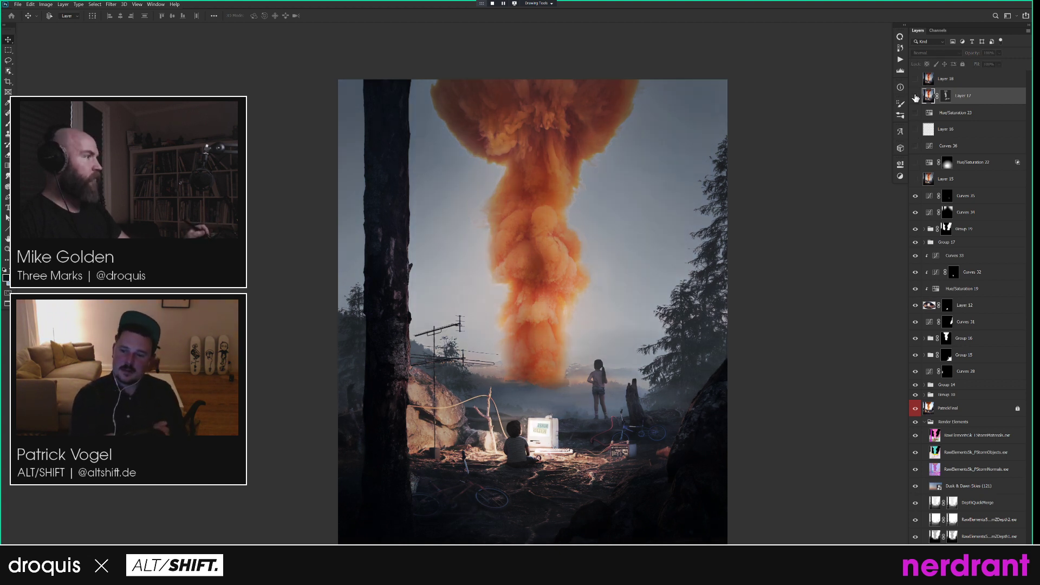
click(915, 180)
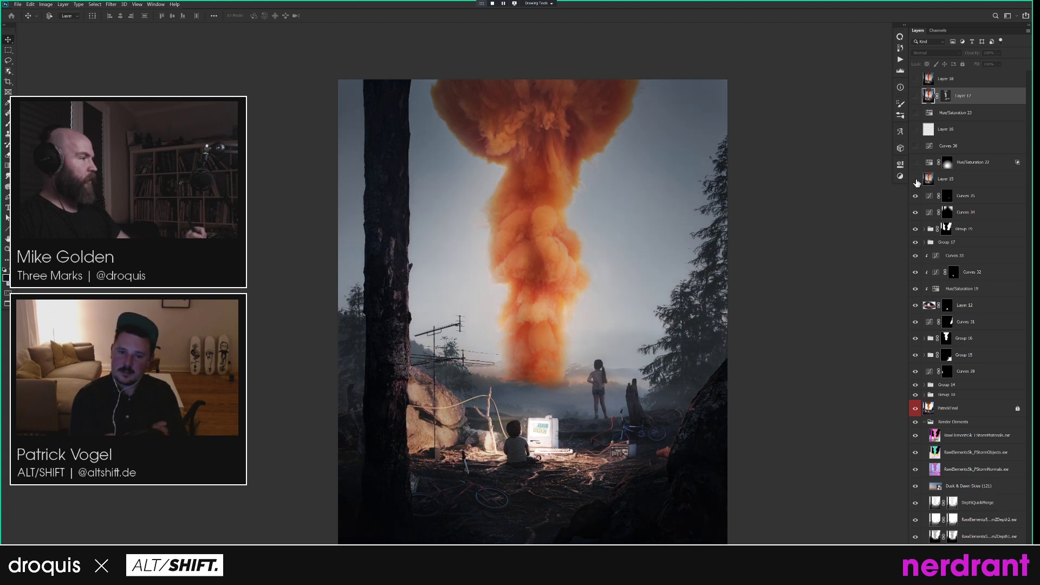
click(916, 182)
click(915, 165)
drag(915, 148, 915, 80)
click(958, 81)
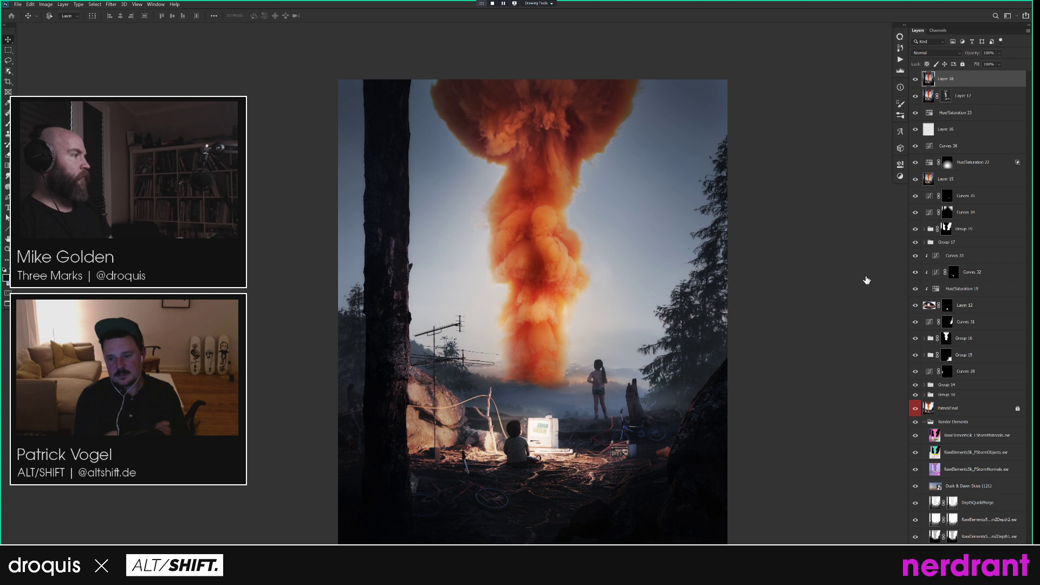
Create an empty layer above Layer 18, choose the soft round brush, and sample the dark blue at the sky's upper-right corner.
key(b)
key(ctrl+shift+alt+n)
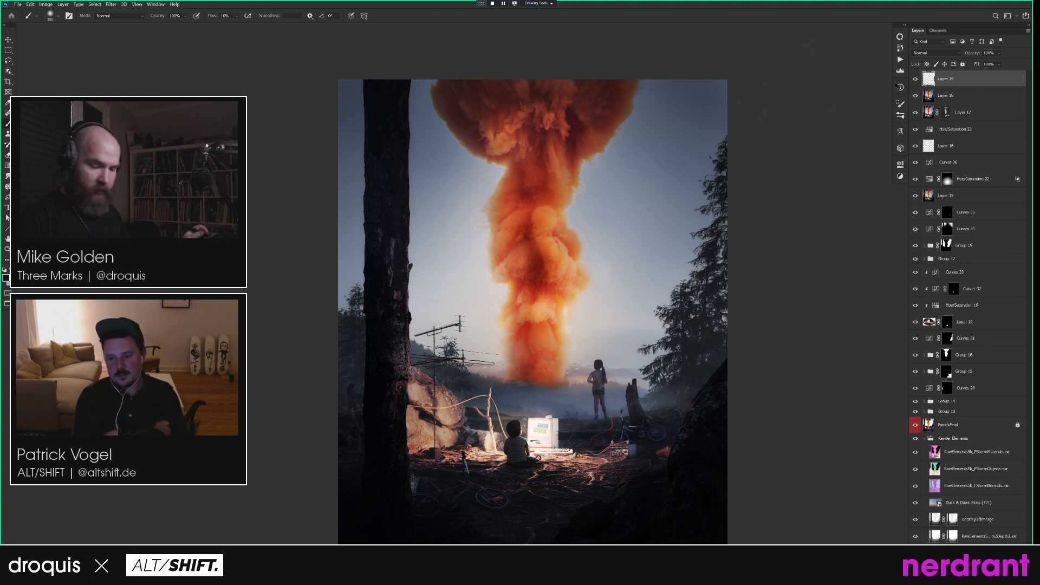
right_click(671, 124)
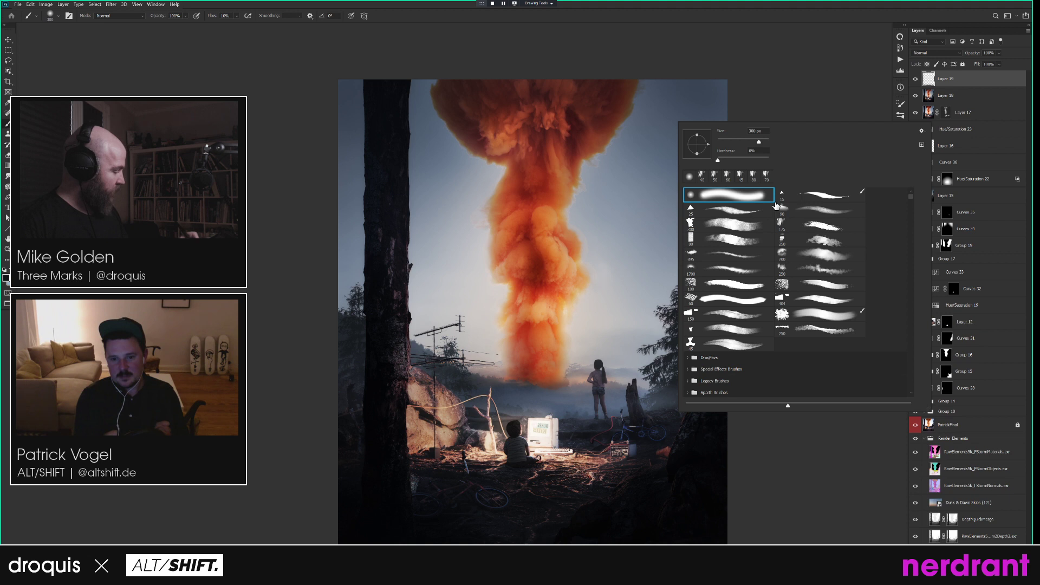
double_click(689, 177)
alt+click(713, 84)
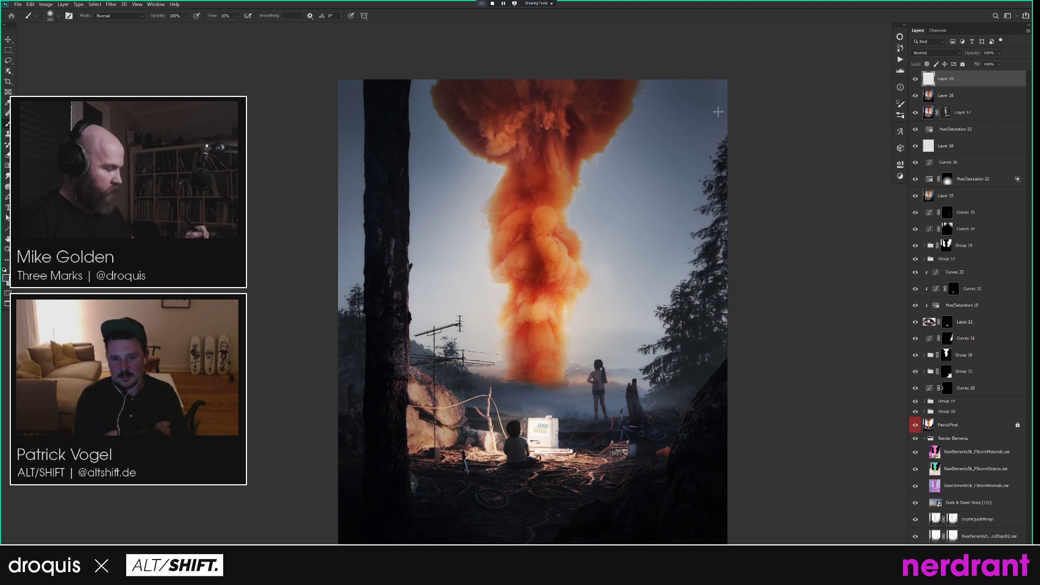
Resize the soft brush and paint the first faint dark-blue strokes along the sky's upper edge on Layer 19.
key(bracketright)
key(bracketright)
key(bracketright)
key(bracketright)
key(bracketright)
key(bracketright)
key(bracketright)
key(bracketright)
key(bracketright)
key(bracketright)
key(Caps_Lock)
key(bracketleft)
key(bracketleft)
key(bracketleft)
key(bracketleft)
key(bracketleft)
key(bracketleft)
key(bracketleft)
key(bracketleft)
key(bracketleft)
key(bracketleft)
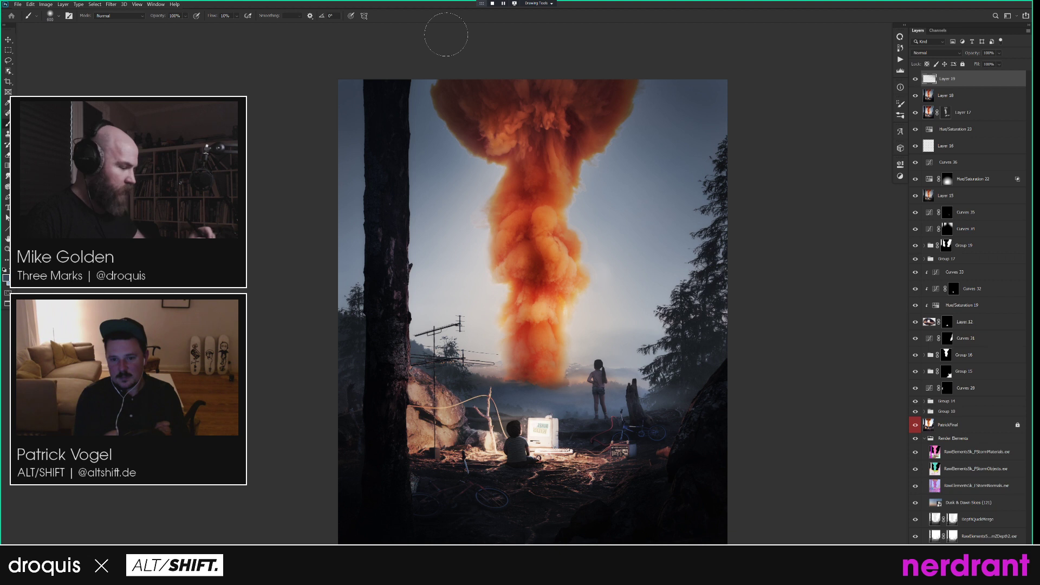
Build up the dark-blue paint in the sky's upper-right corner and beside the tree trunk, using 22% flow and varying brush sizes.
key(bracketright)
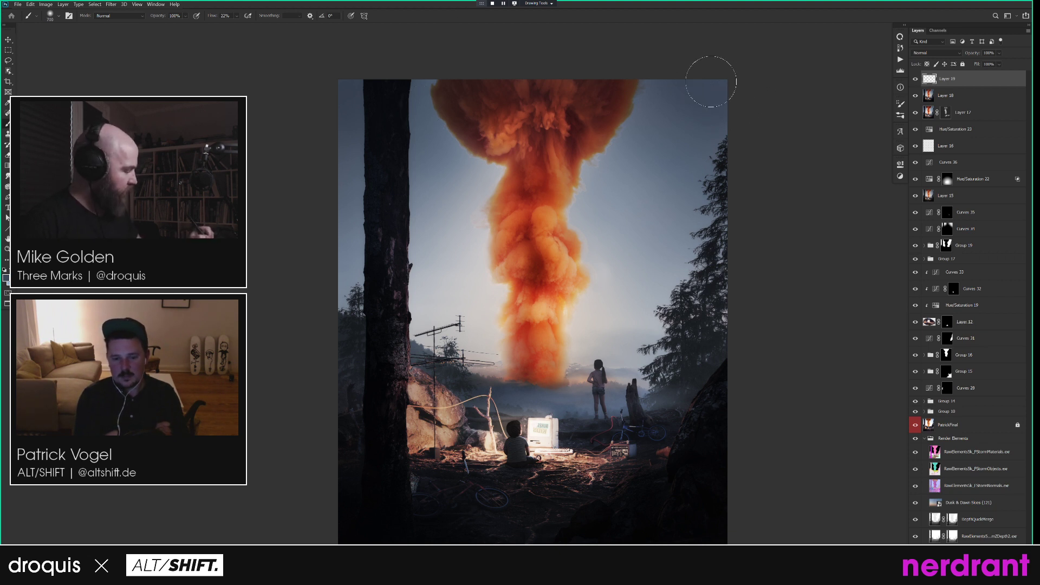
drag(725, 61, 738, 64)
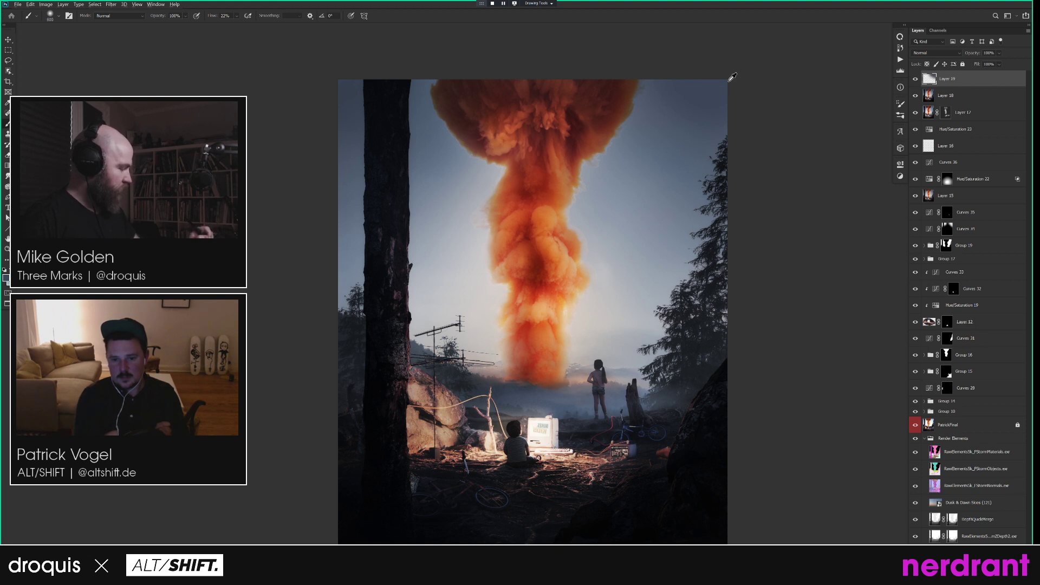
key(bracketleft)
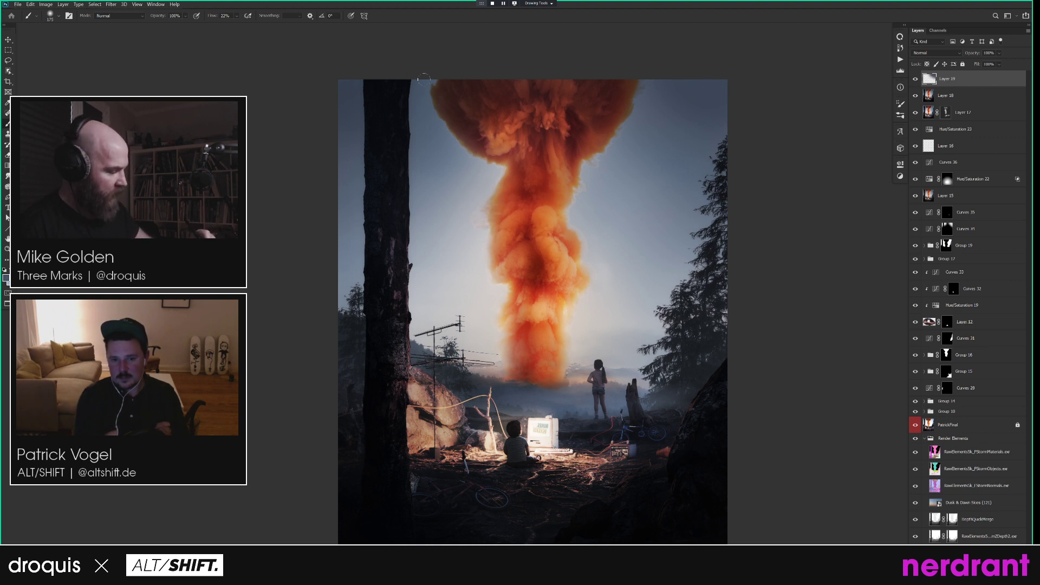
drag(425, 85, 417, 81)
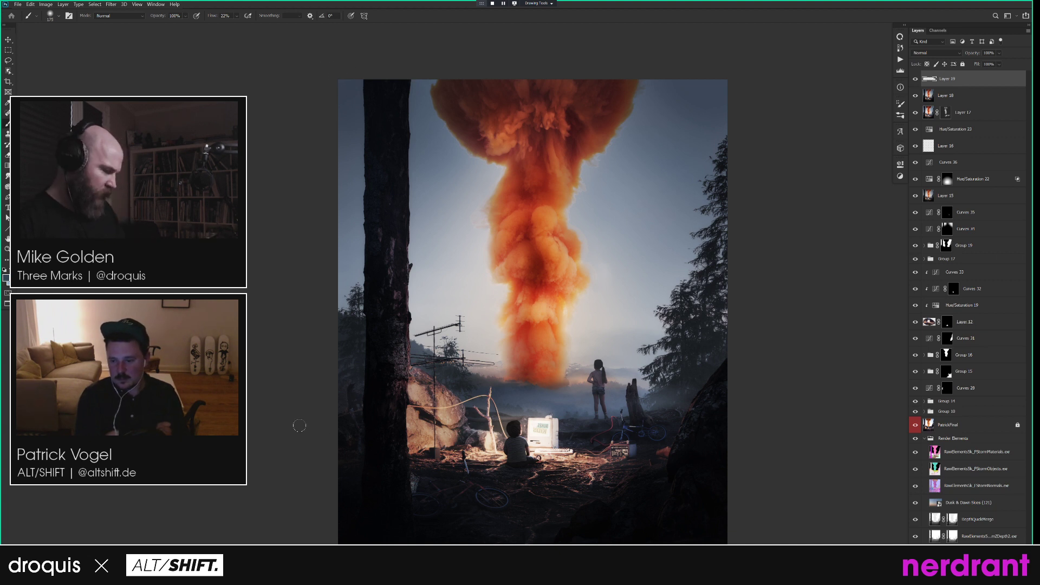
key(bracketright)
key(bracketright)
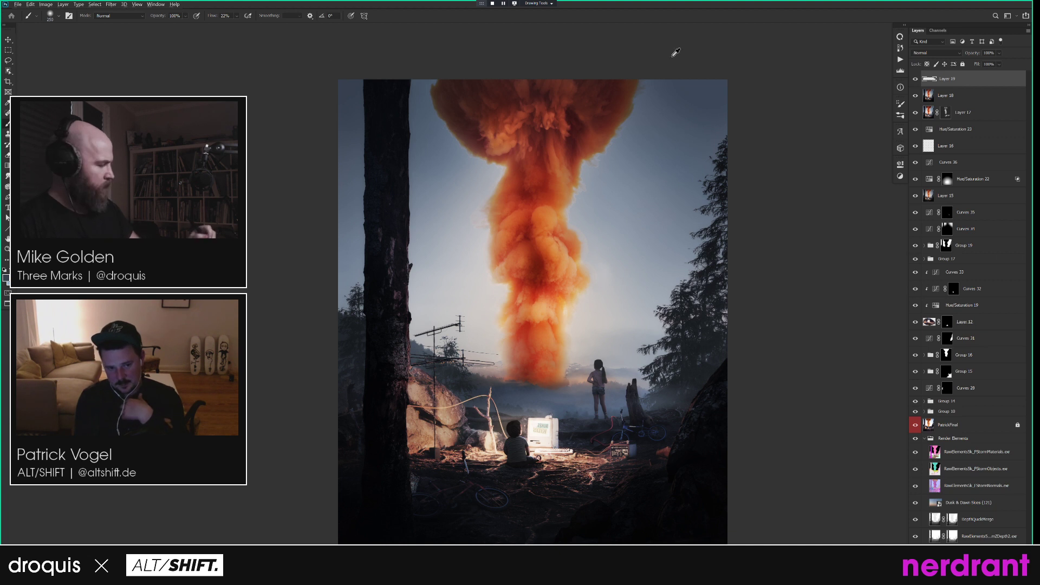
key(bracketright)
key(bracketright)
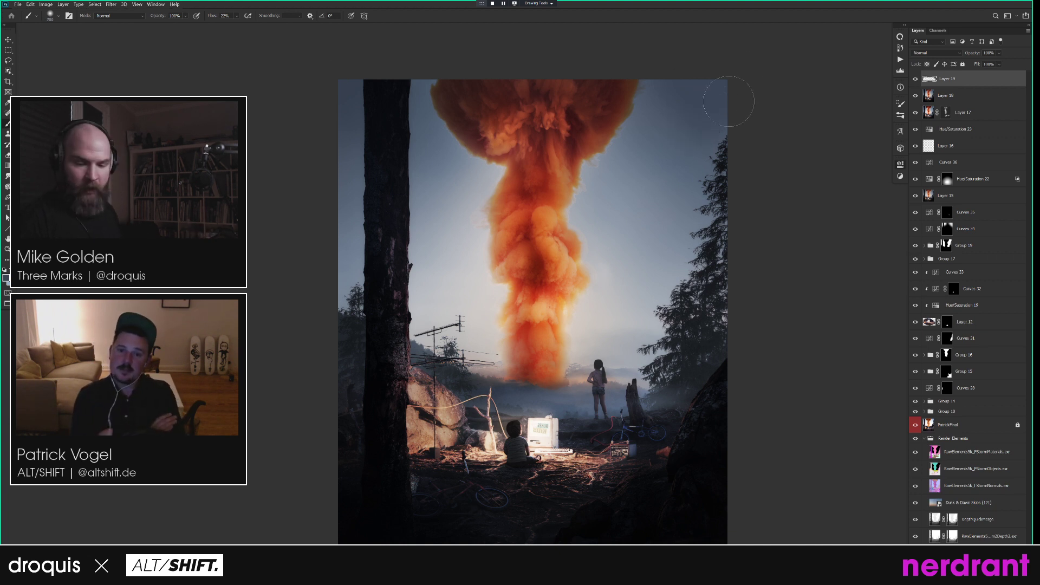
Add a Curves adjustment clipped to Layer 19 and pull its midtones down to darken the painted sky.
key(ctrl+m)
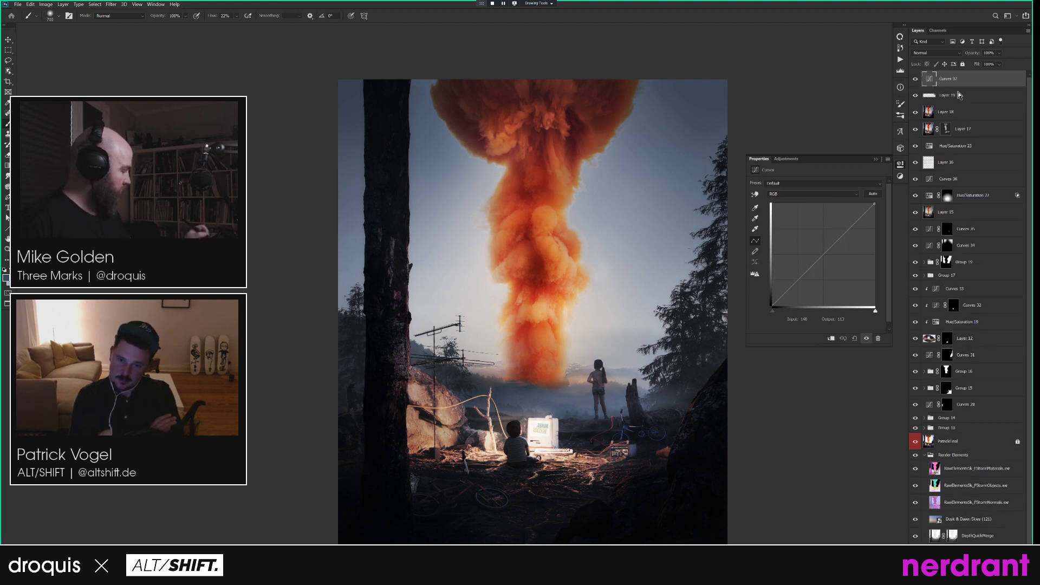
alt+click(968, 90)
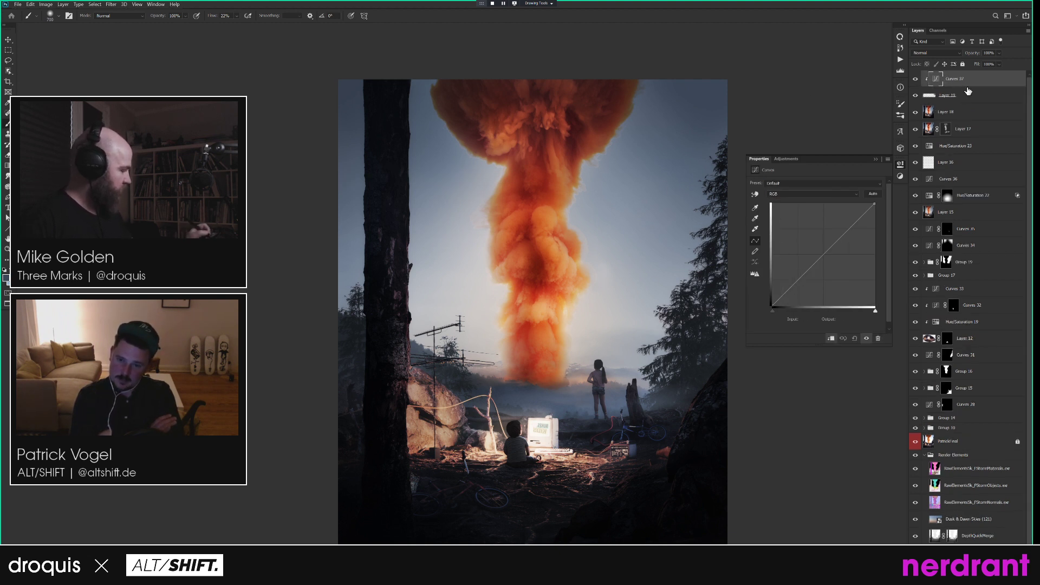
drag(831, 249, 832, 254)
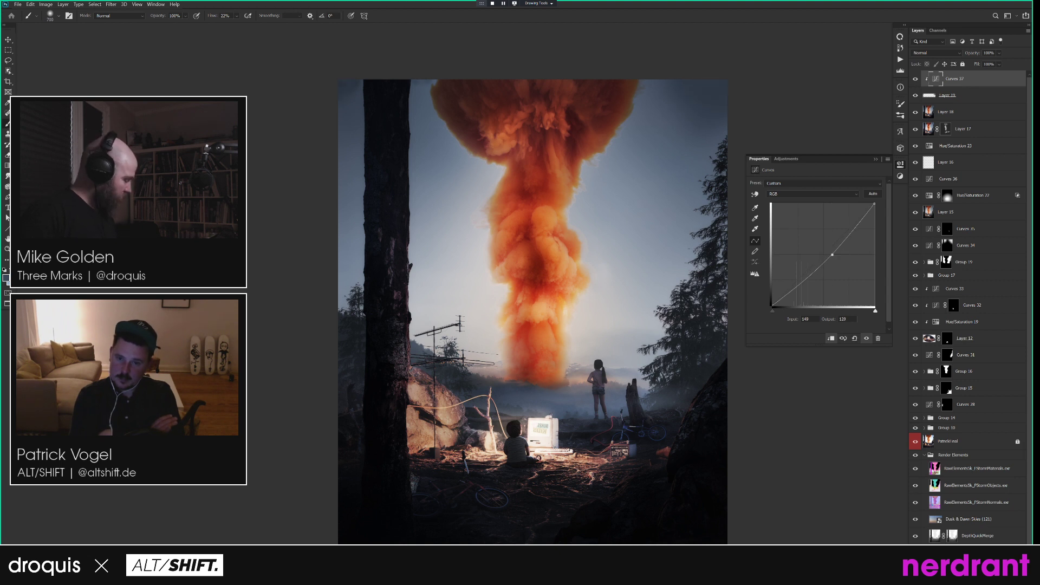
Give the clipped curves layer a black mask, painting white at the sky's top corners, and ease the curve point to output 132.
alt+click(958, 565)
key(bracketright)
key(bracketright)
key(bracketright)
key(x)
key(bracketleft)
key(bracketleft)
key(x)
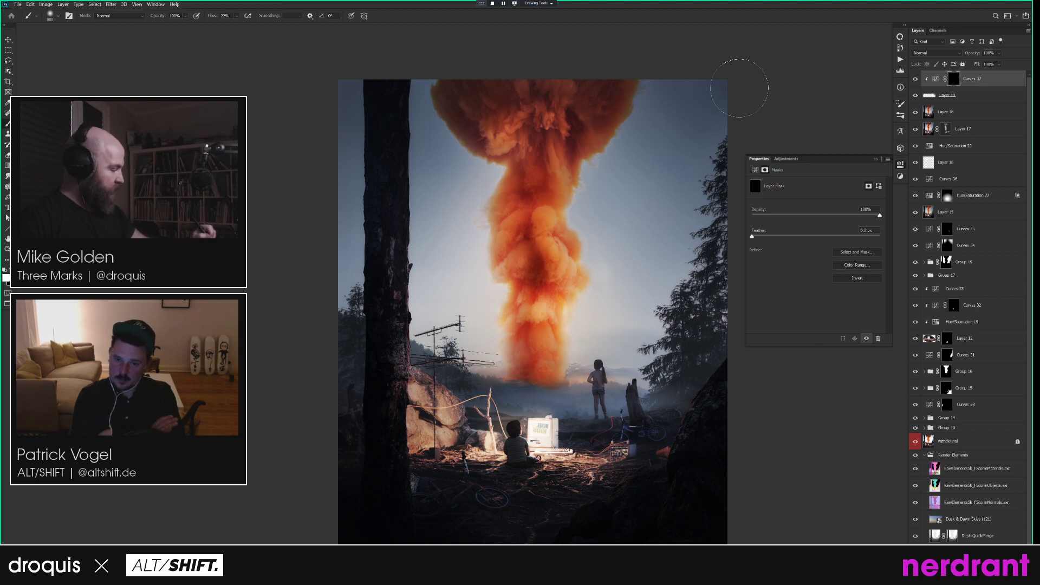
key(bracketleft)
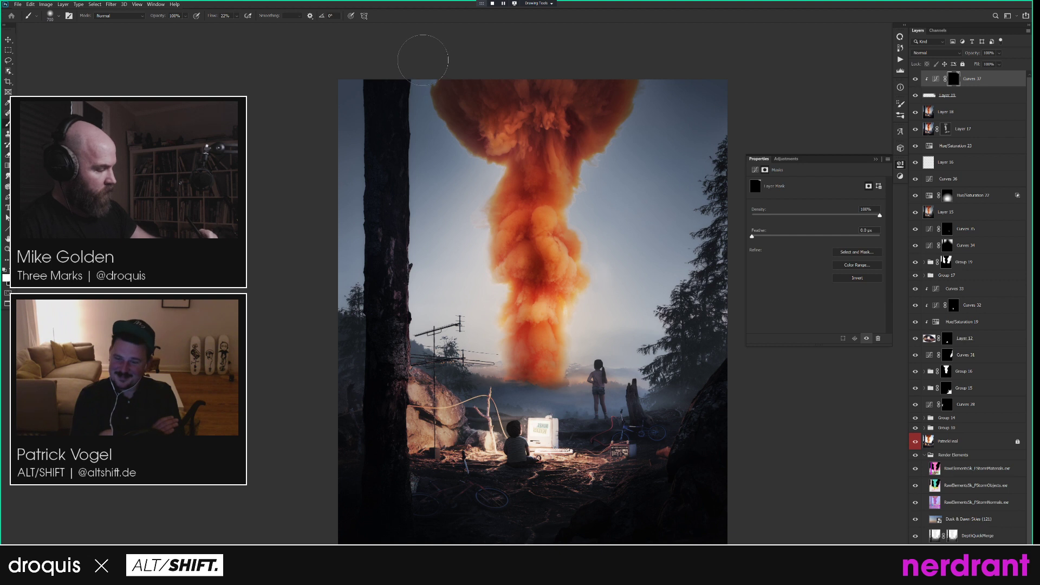
key(bracketright)
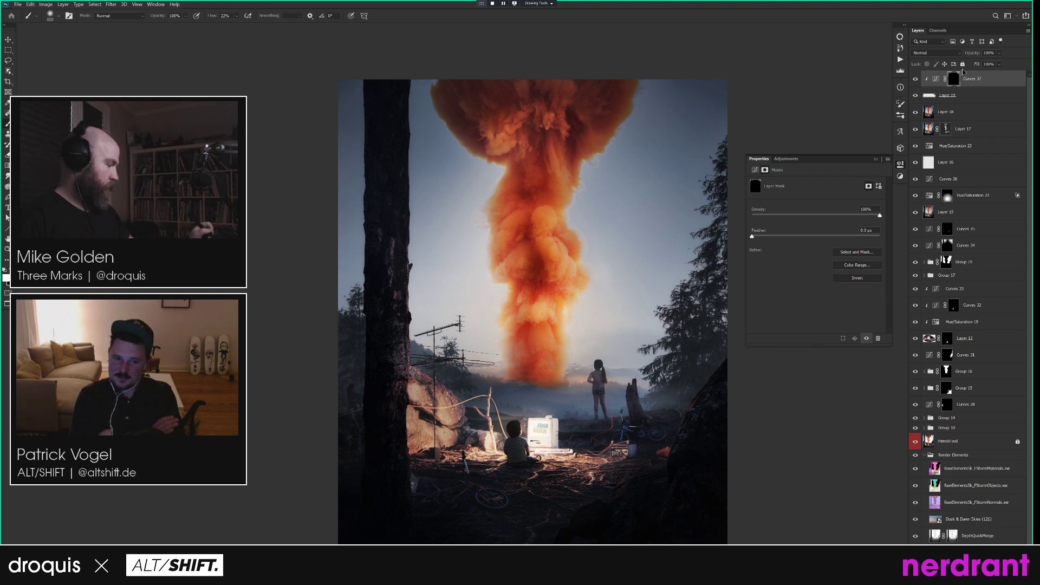
click(936, 79)
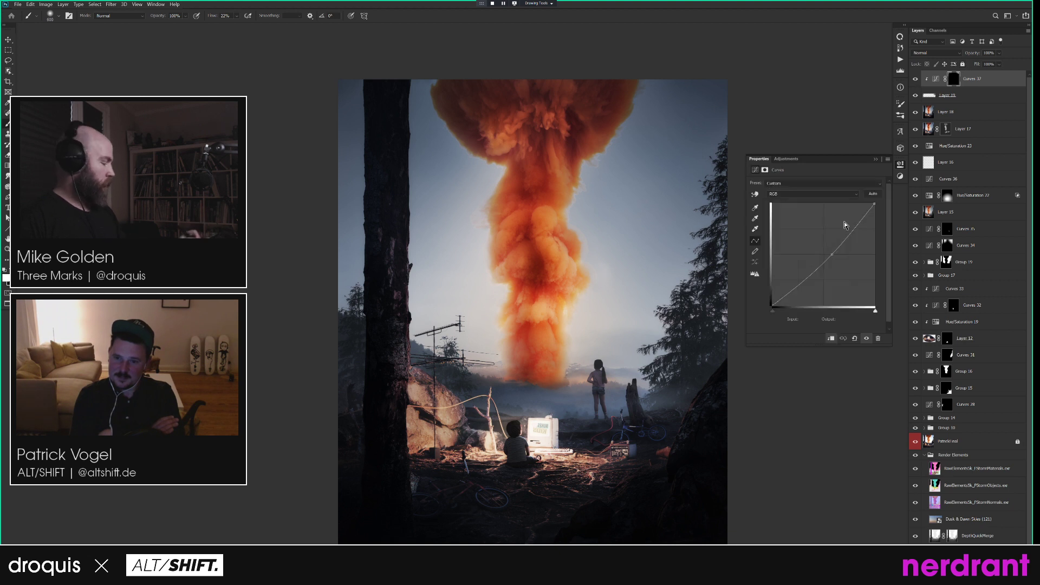
drag(832, 254, 830, 253)
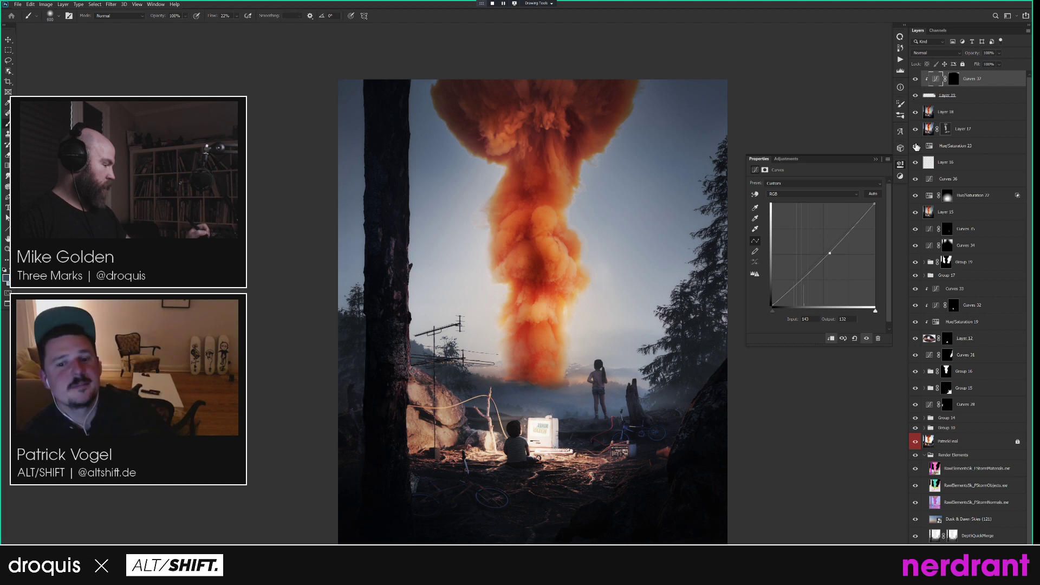
Apply 1% monochromatic Gaussian noise to Layer 19, and merge the visible result into a new top layer.
click(980, 97)
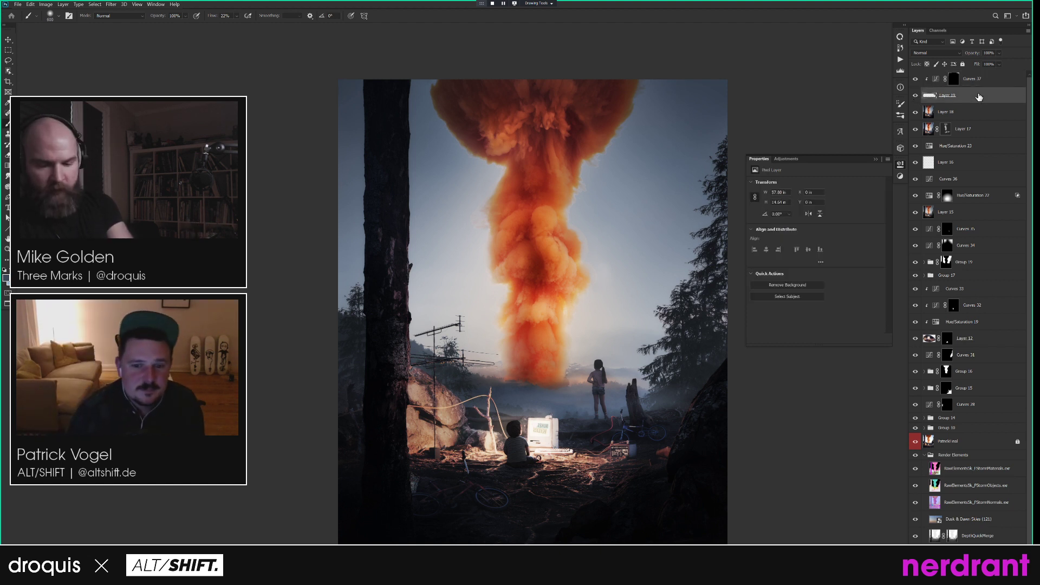
key(ctrl+alt+f)
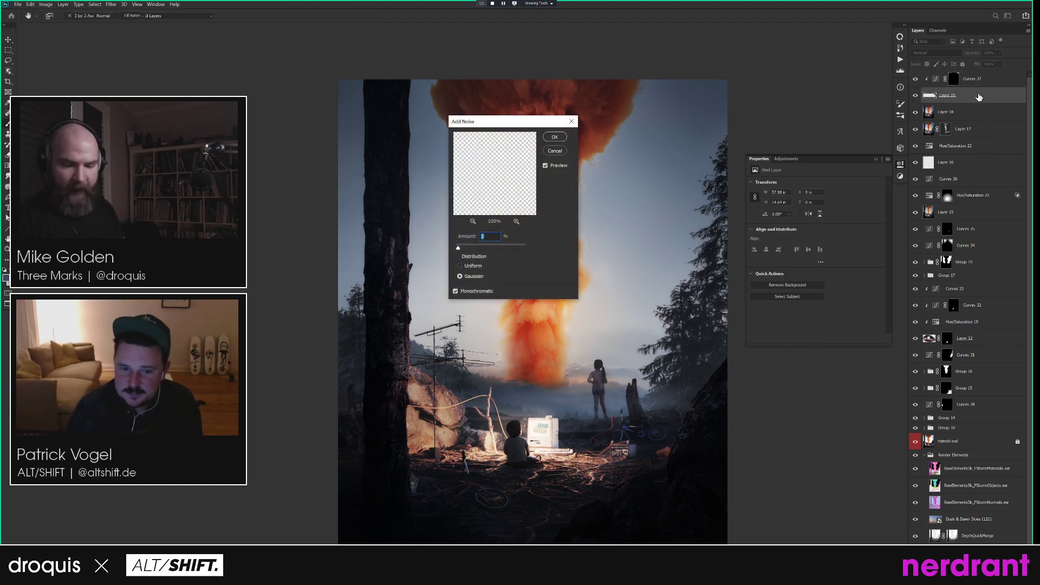
key(Return)
key(ctrl+alt+f)
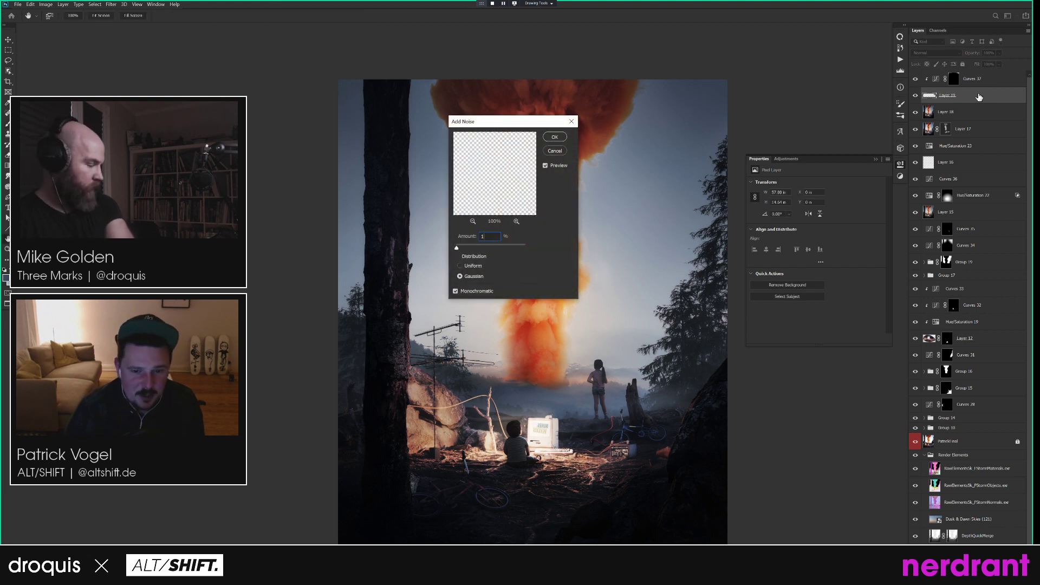
key(Return)
click(876, 158)
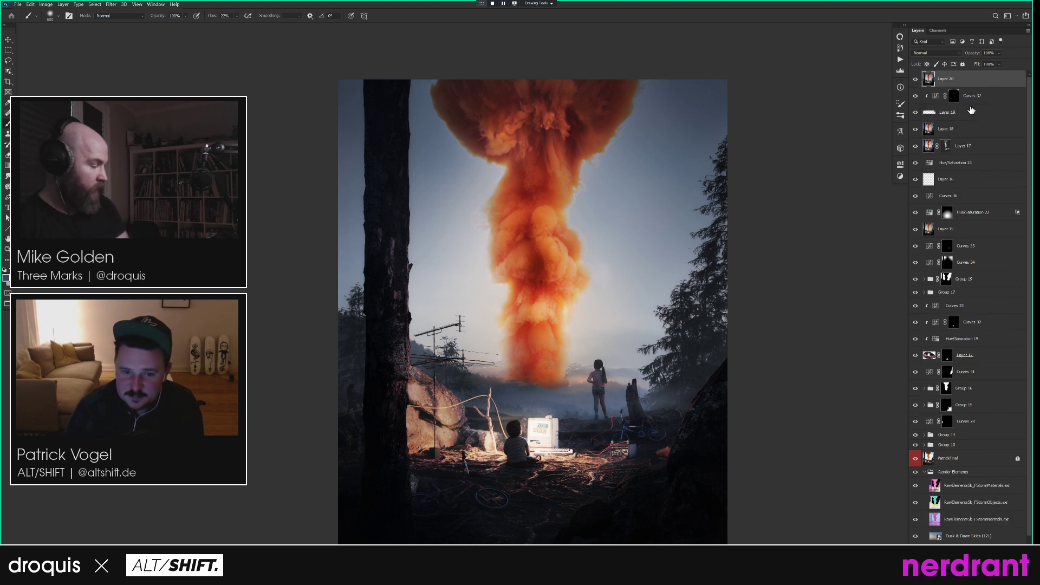
Apply Smart Sharpen to Layer 20 with amount 103%, radius 1.6 px, noise reduction 10% and Lens Blur removal, previewing the standing figure.
key(ctrl+alt+f)
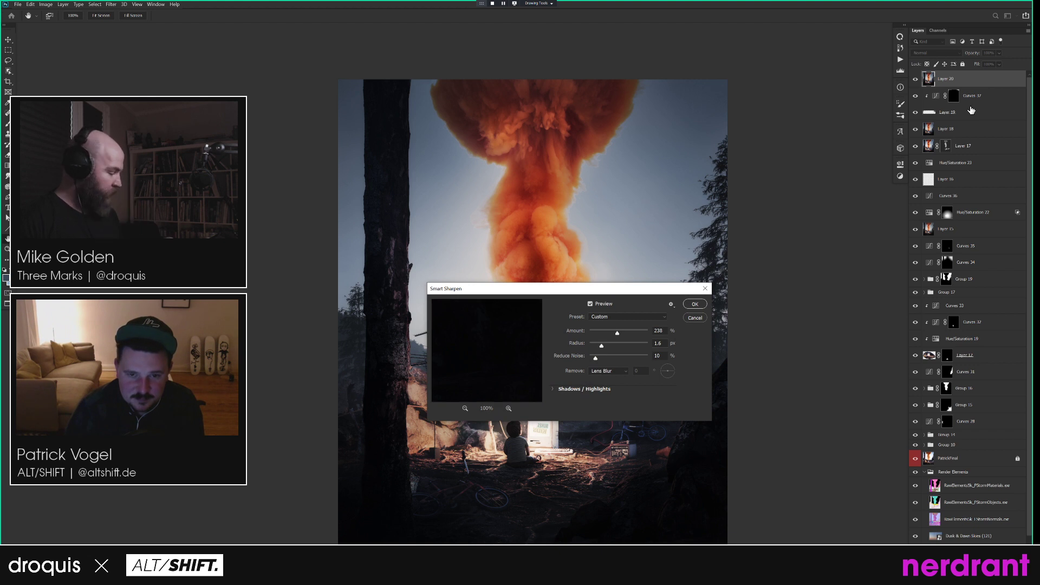
drag(634, 294, 504, 183)
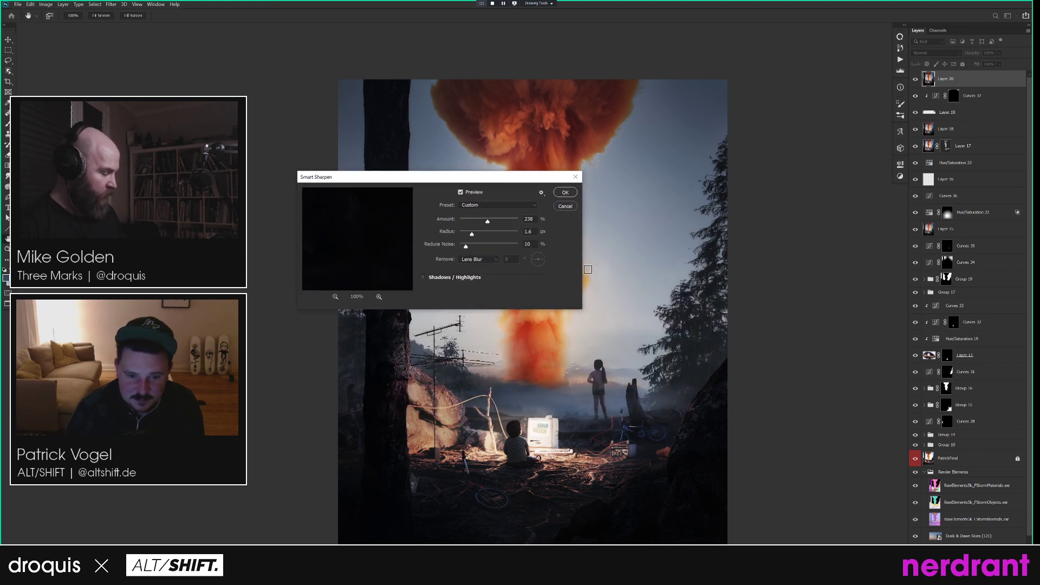
click(598, 375)
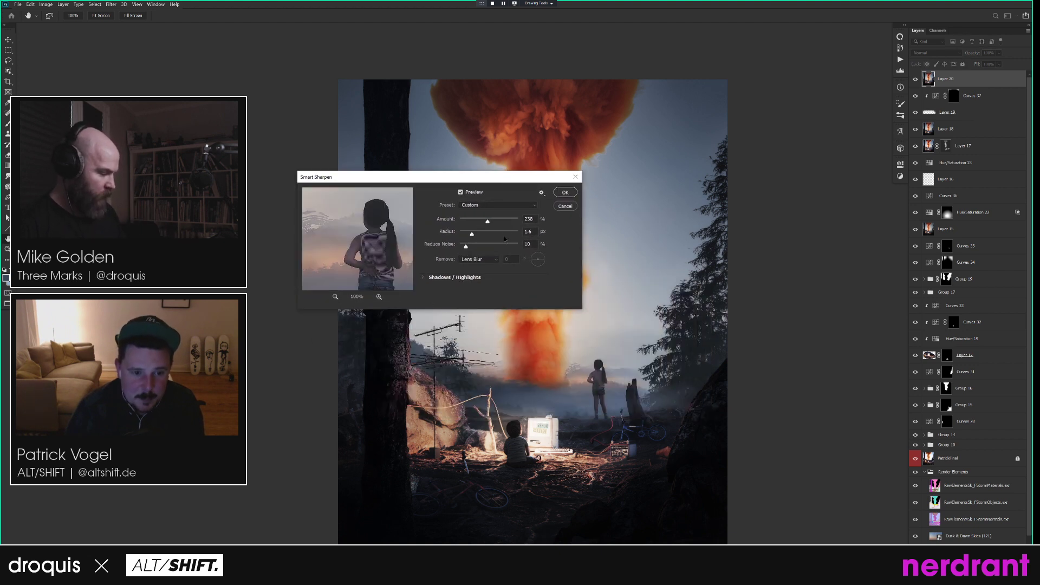
drag(486, 225, 479, 224)
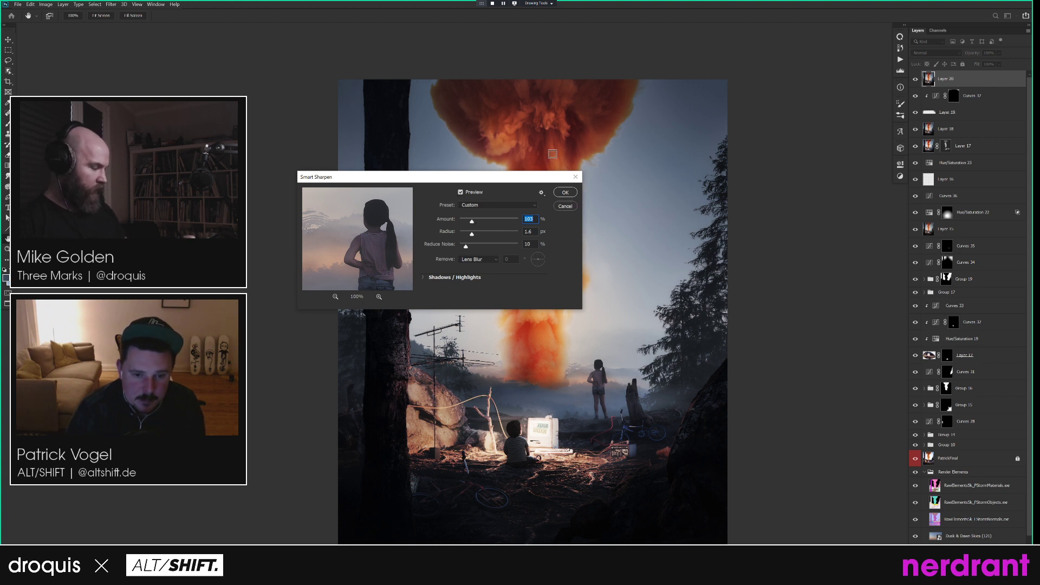
click(566, 192)
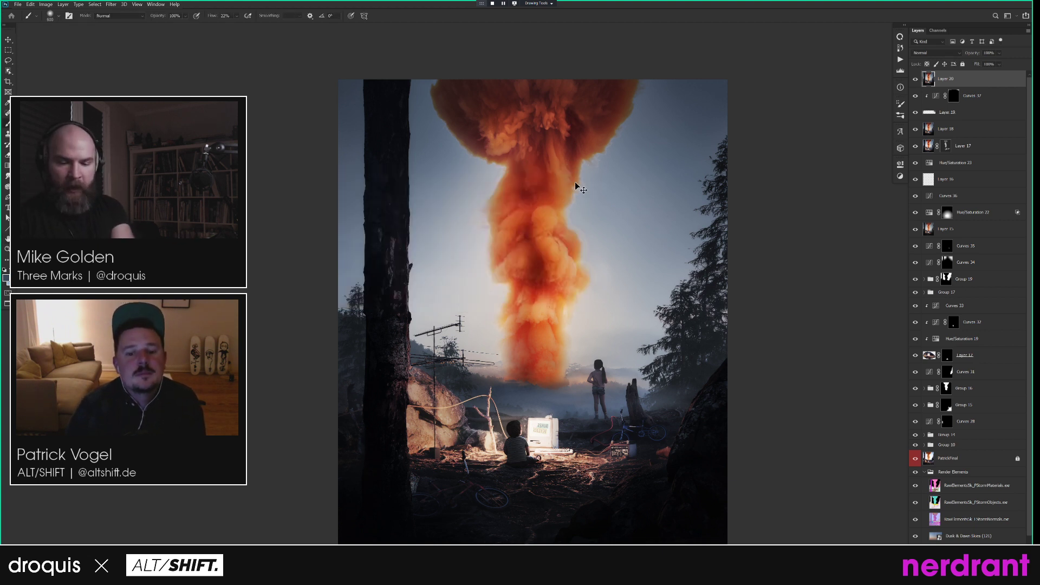
Apply 1% monochromatic Gaussian noise to the sharpened Layer 20.
key(ctrl+alt+shift+n)
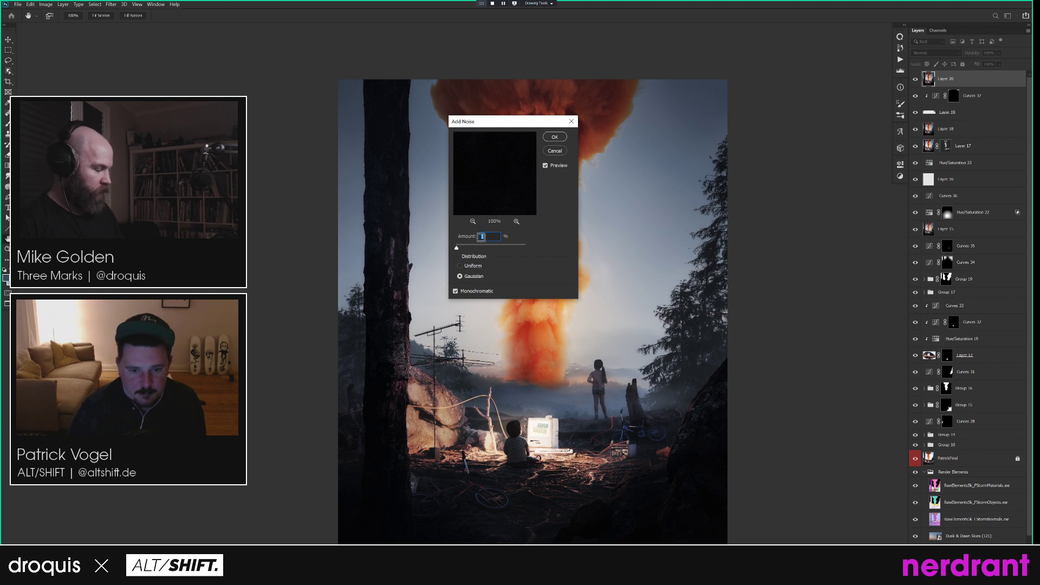
click(562, 139)
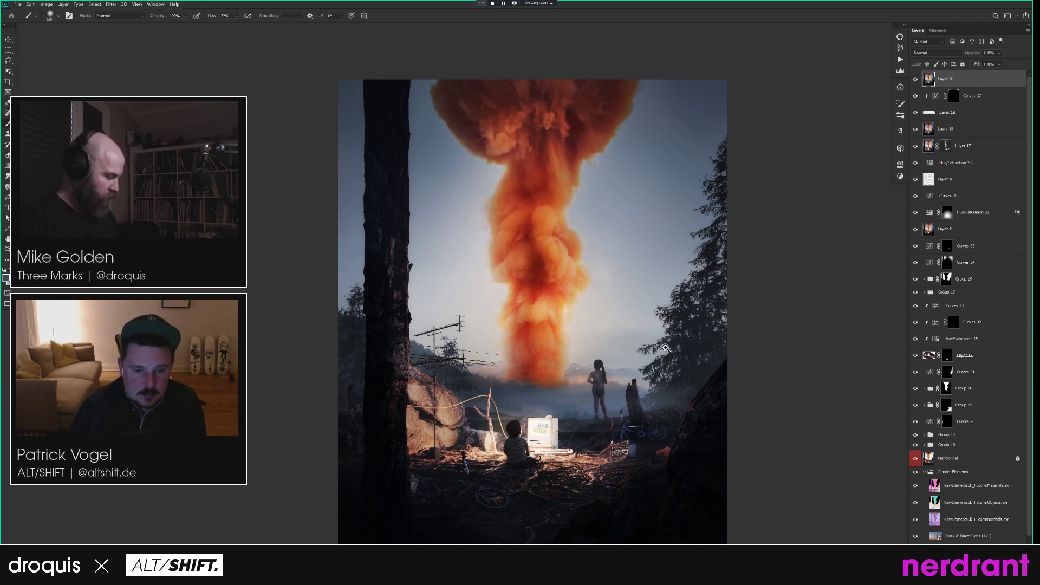
drag(601, 372, 686, 338)
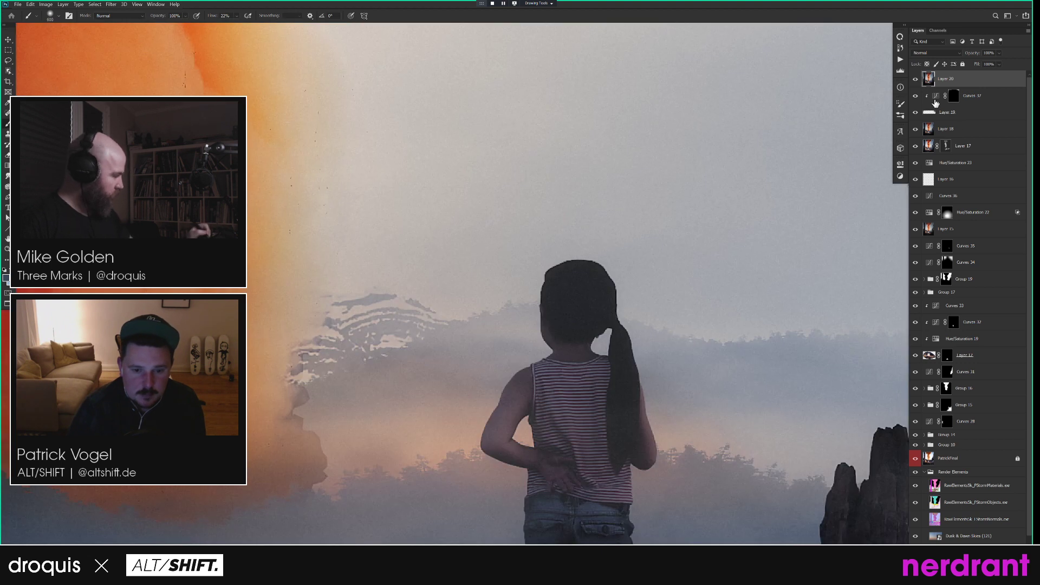
Compare the image with and without Layer 20 around the standing figure, and review the whole composite.
click(915, 81)
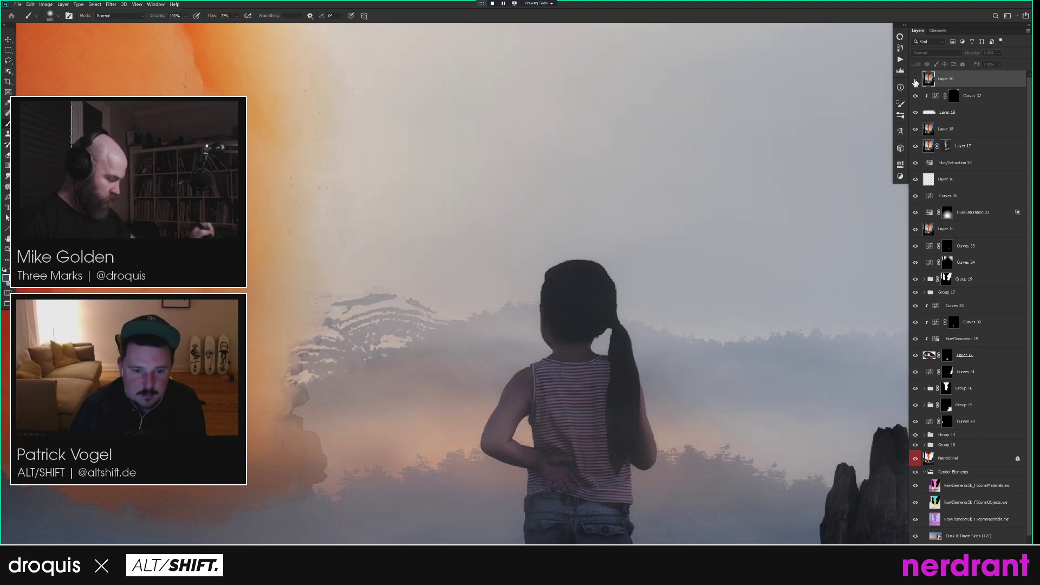
click(915, 81)
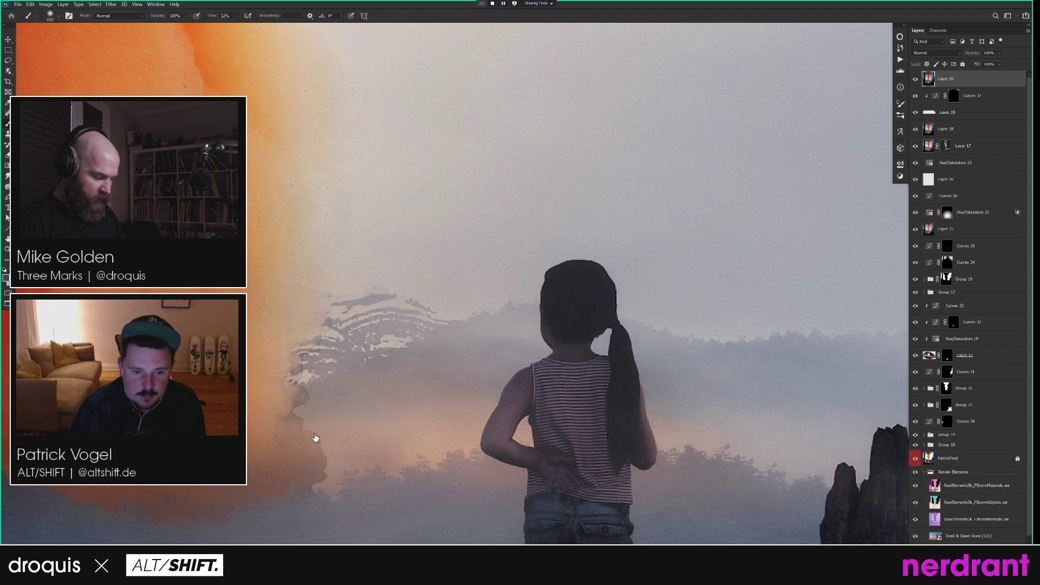
drag(531, 412, 535, 410)
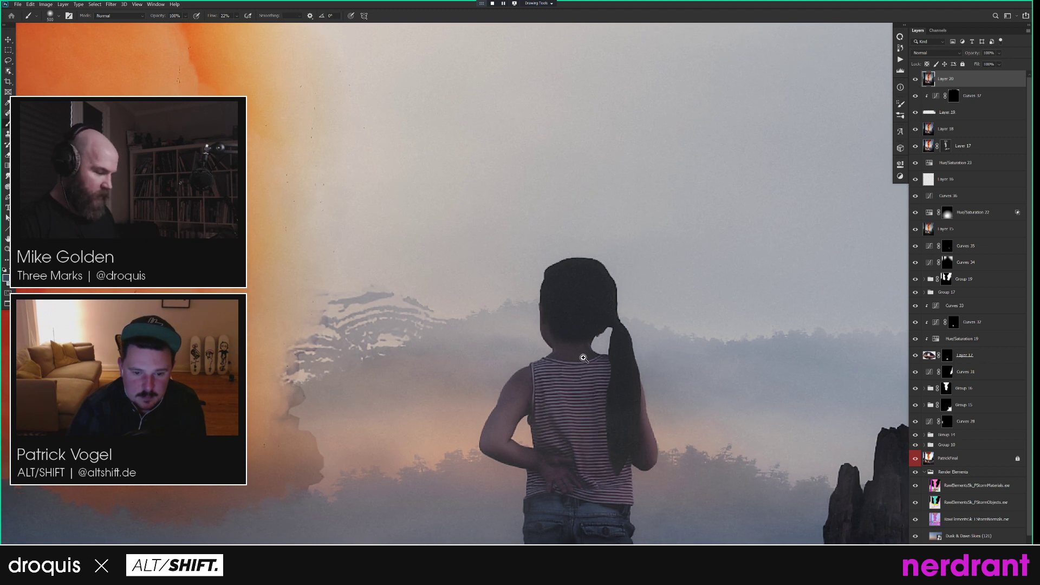
drag(476, 340, 627, 399)
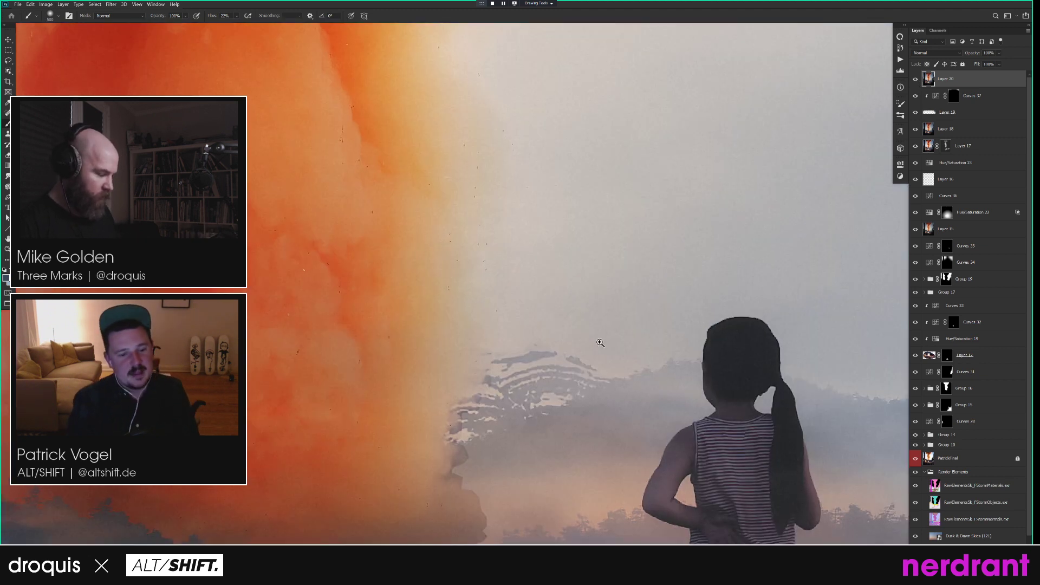
key(ctrl+0)
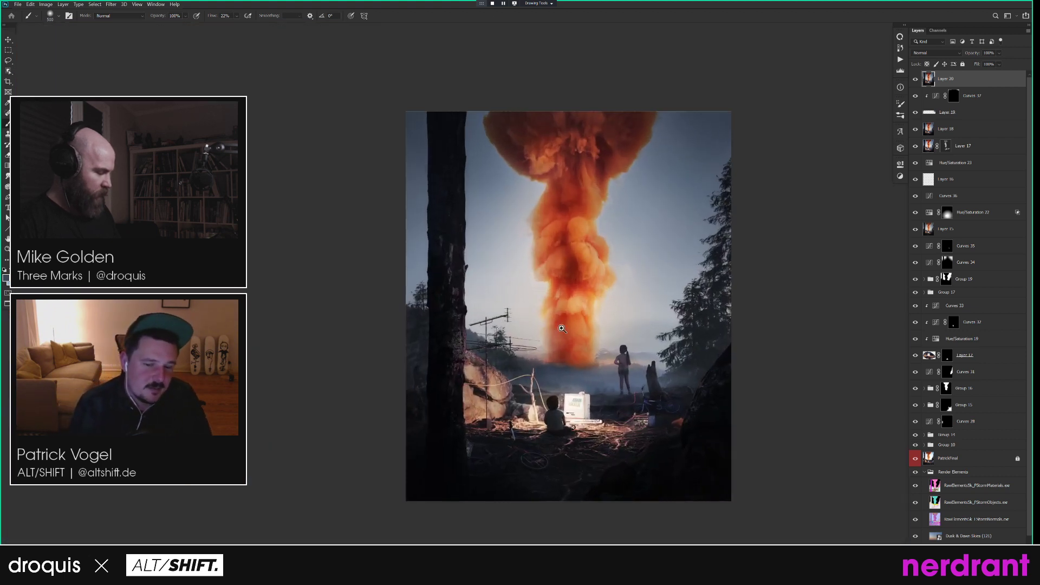
drag(741, 332, 699, 323)
key(v)
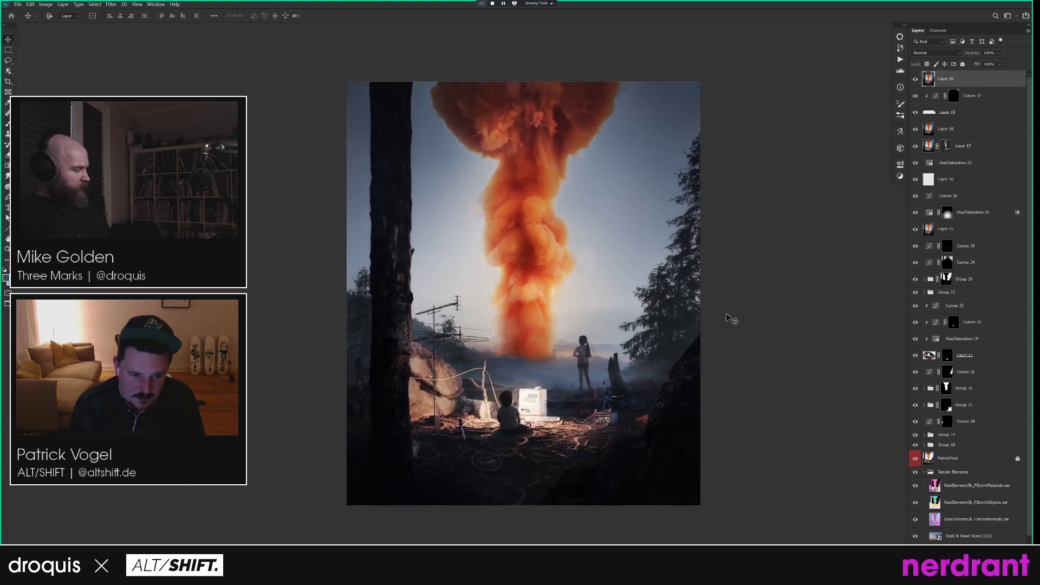
Compare the finished composite with the original PatrickFinal render by showing that layer without the layers above it.
drag(1030, 145, 1031, 169)
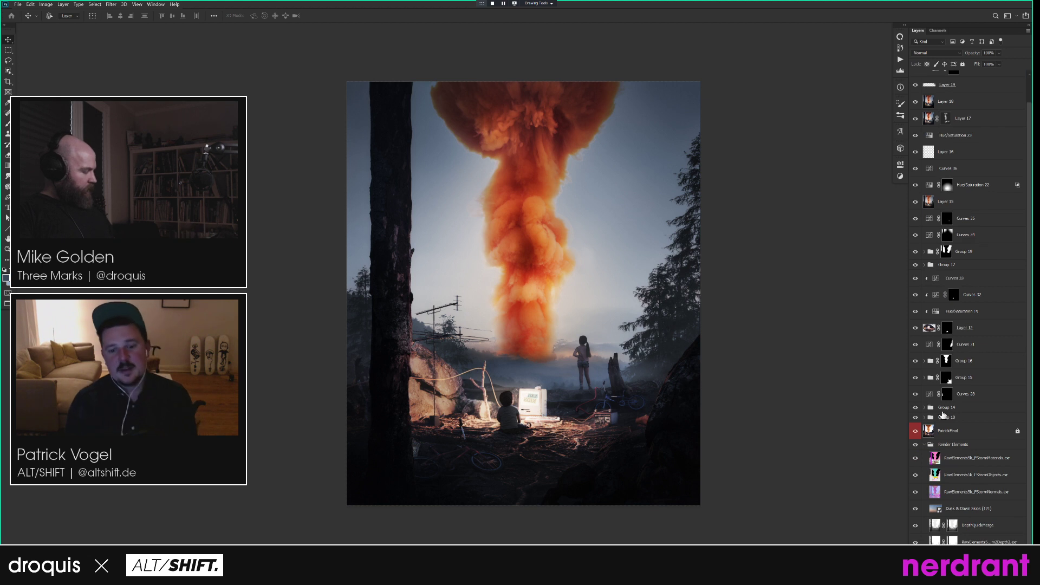
alt+click(915, 432)
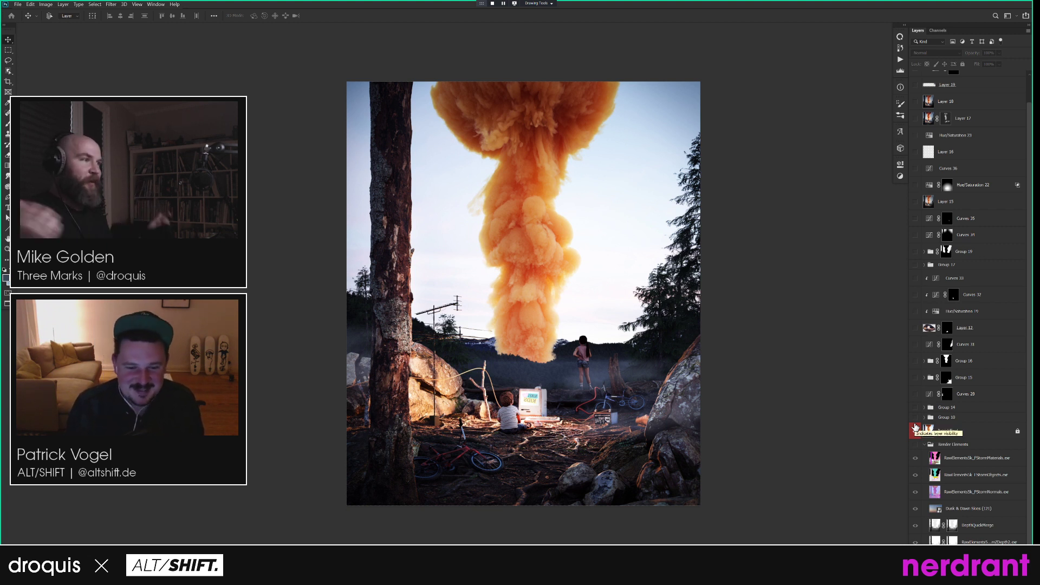
alt+click(915, 432)
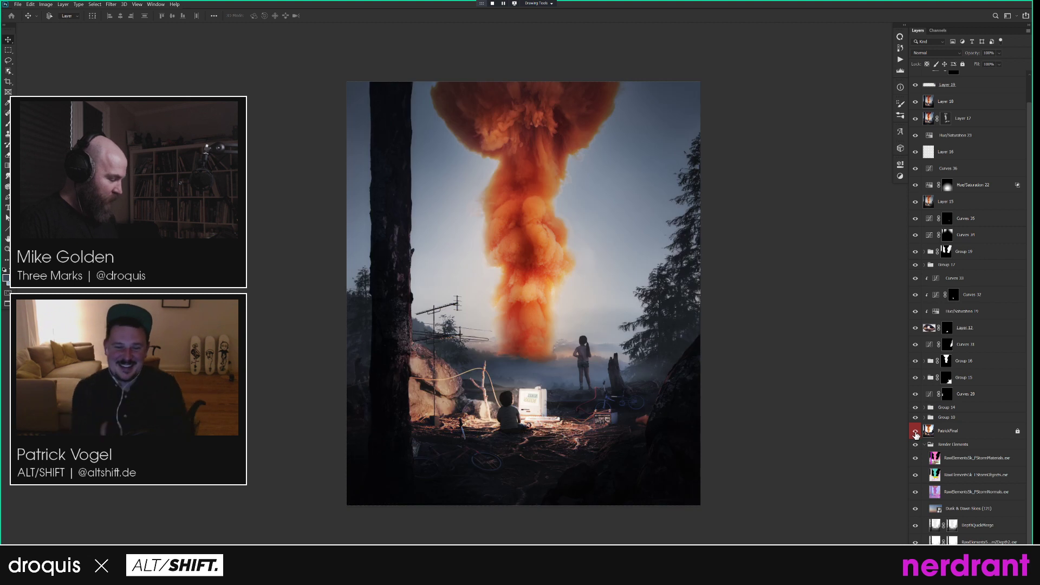
alt+click(915, 432)
alt+click(915, 432)
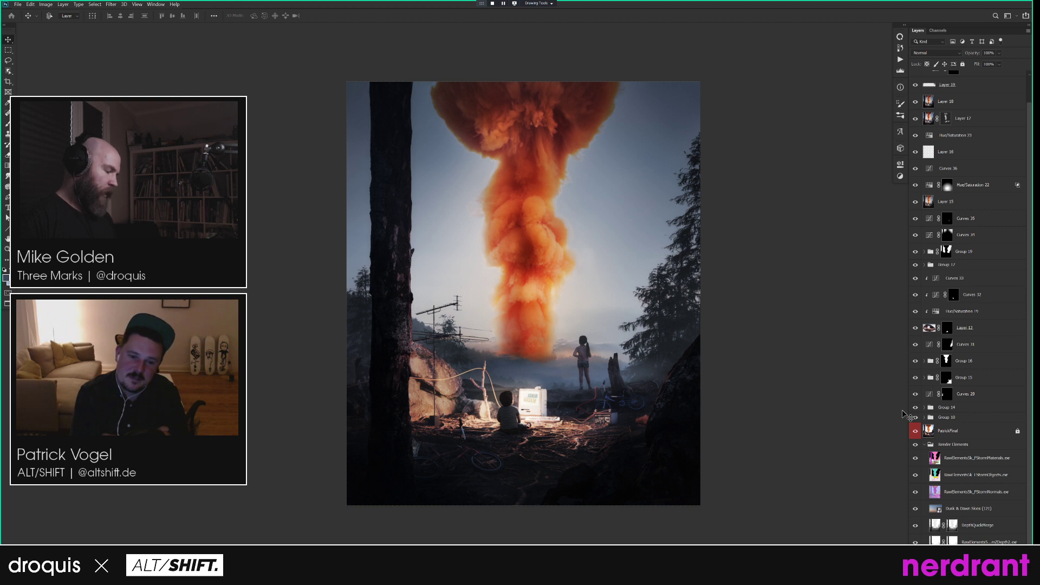
mouse_move(628, 297)
mouse_down()
mouse_move(619, 298)
mouse_move(627, 292)
mouse_up()
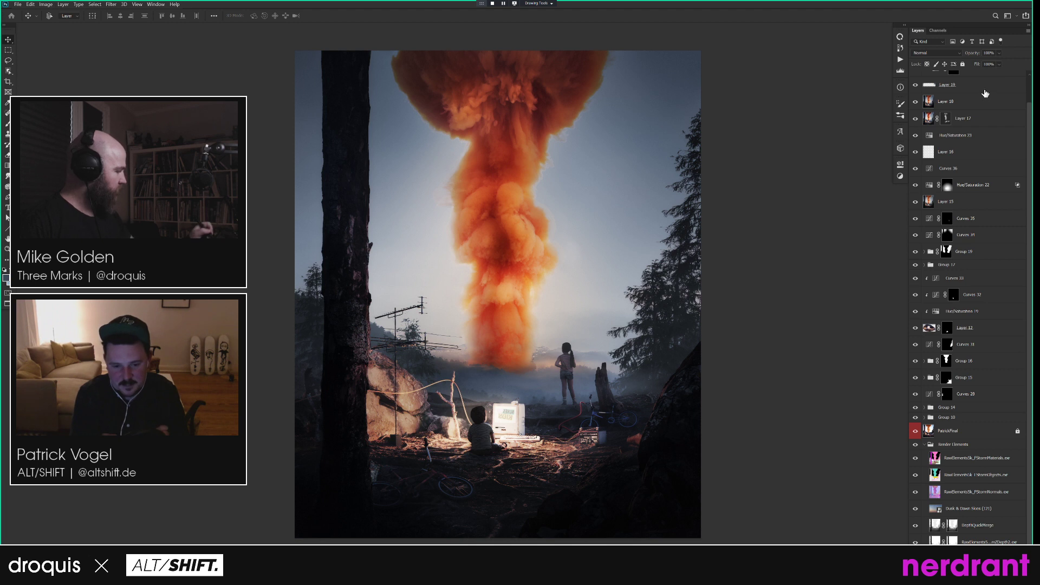
Add a new empty layer above Layer 20 and choose a textured brush preset for painting on it.
scroll(975, 109, up, 1)
click(991, 84)
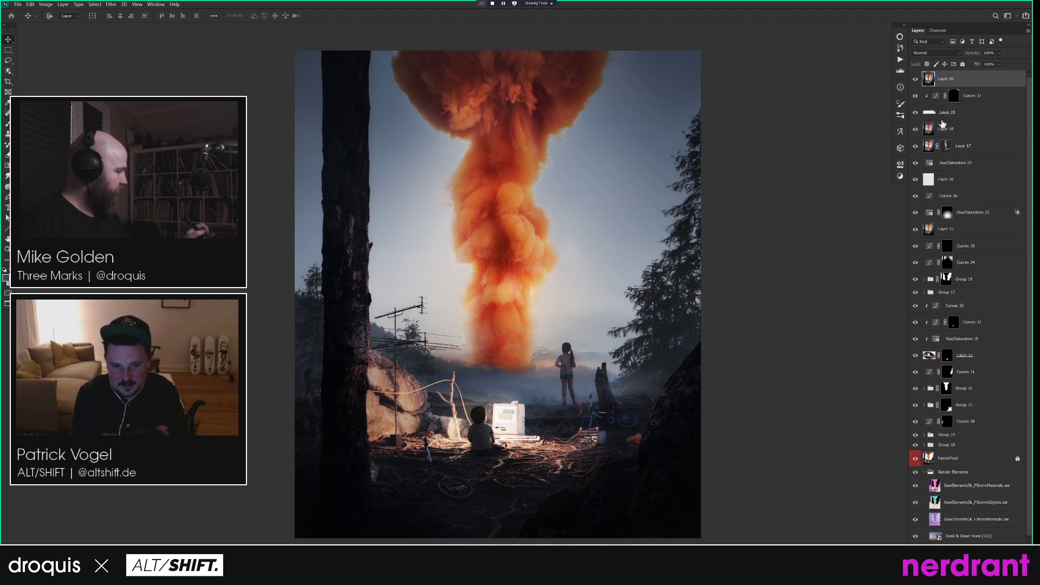
key(b)
key(ctrl+shift+alt+n)
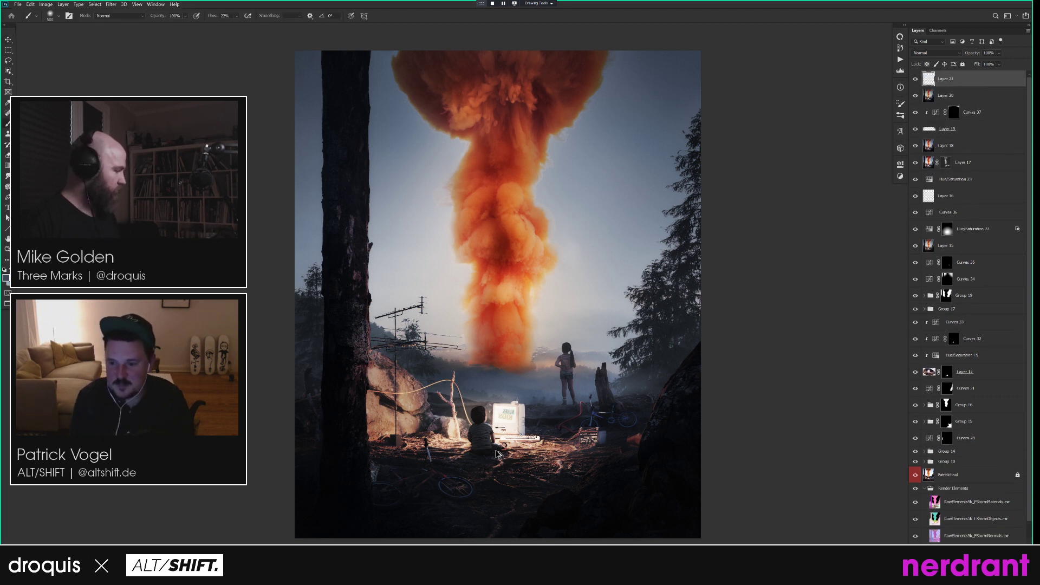
key(bracketleft)
right_click(599, 138)
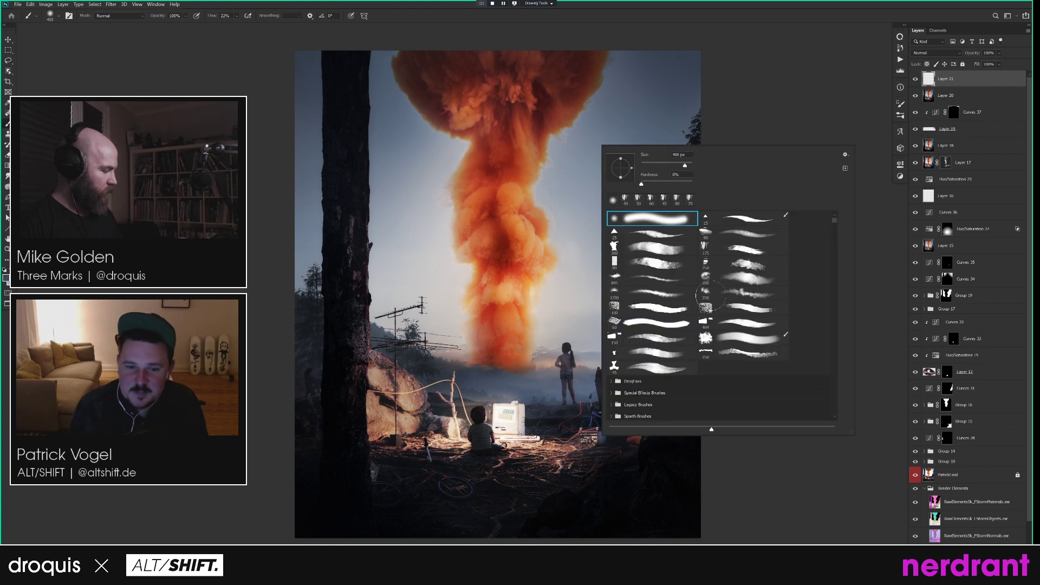
double_click(665, 281)
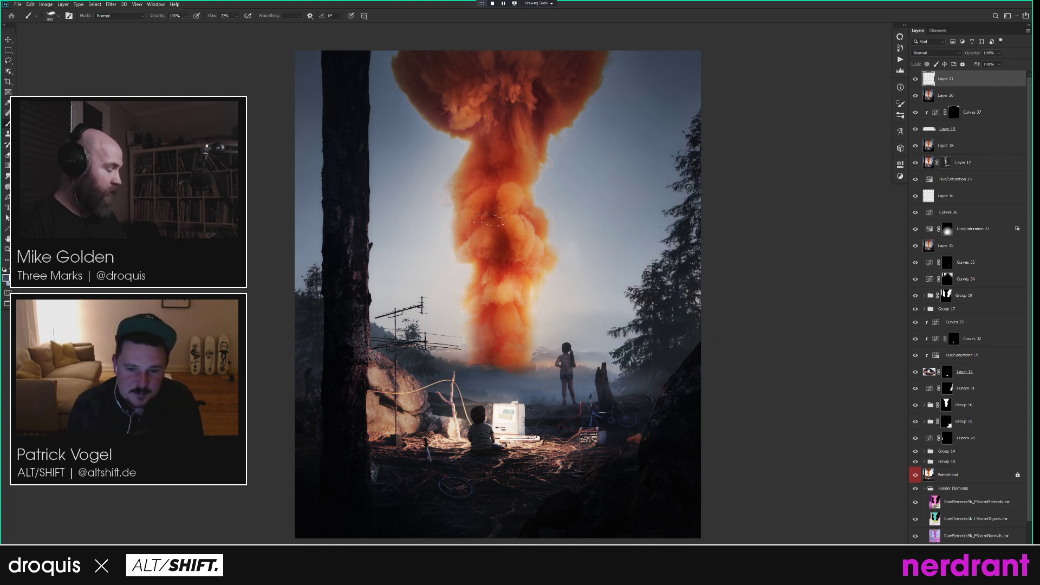
Paint faint dabs on the new layer along both edges of the explosion column, sampling colour from the image and varying the brush size.
click(569, 158)
alt+click(559, 153)
key(bracketleft)
key(bracketleft)
key(bracketleft)
key(bracketleft)
key(bracketleft)
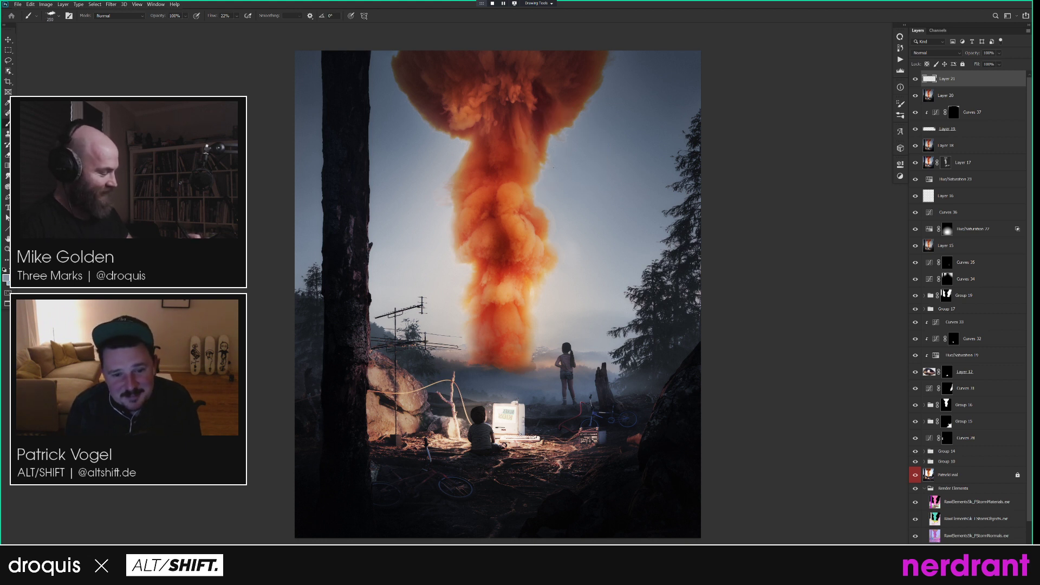
click(549, 168)
key(bracketright)
click(539, 193)
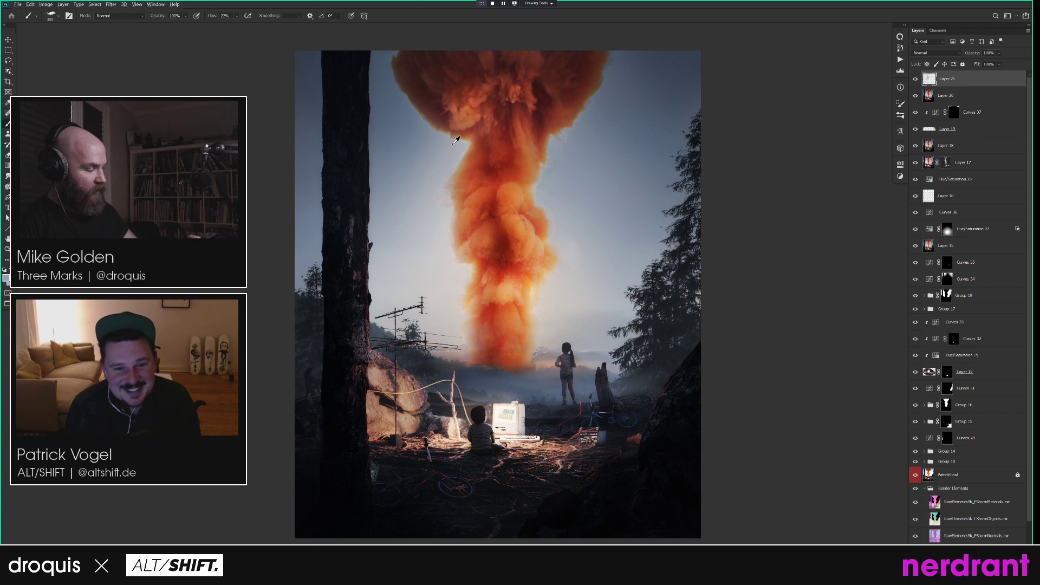
key(bracketright)
click(440, 207)
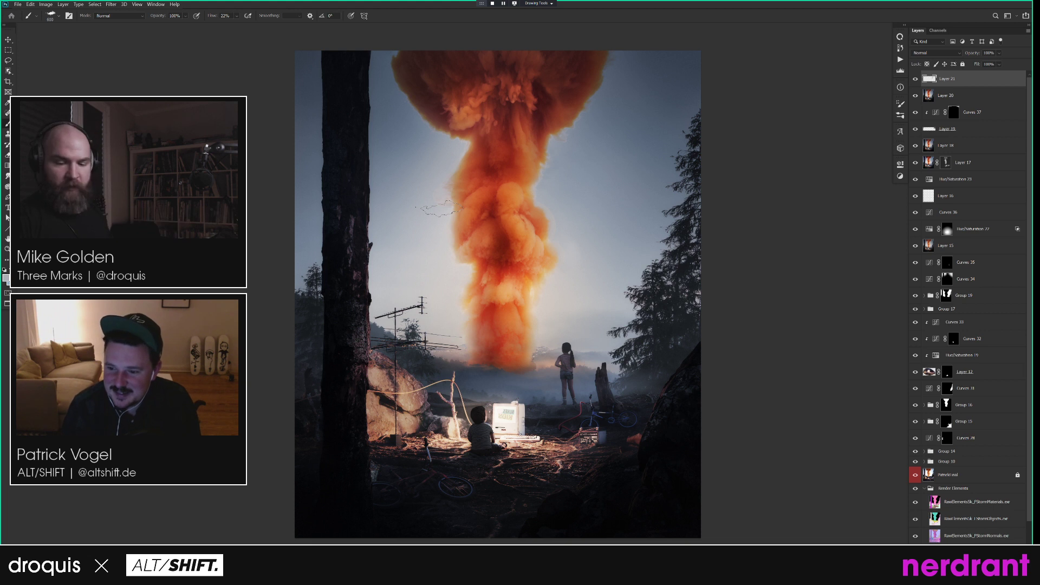
Examine the finished composite in full-screen mode on a black background.
key(f)
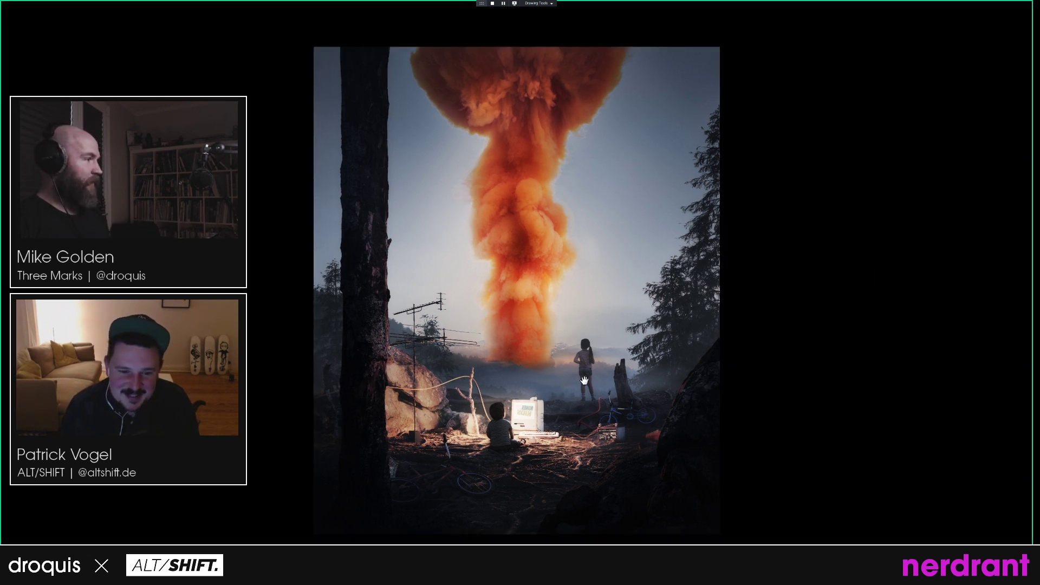
drag(584, 381, 599, 383)
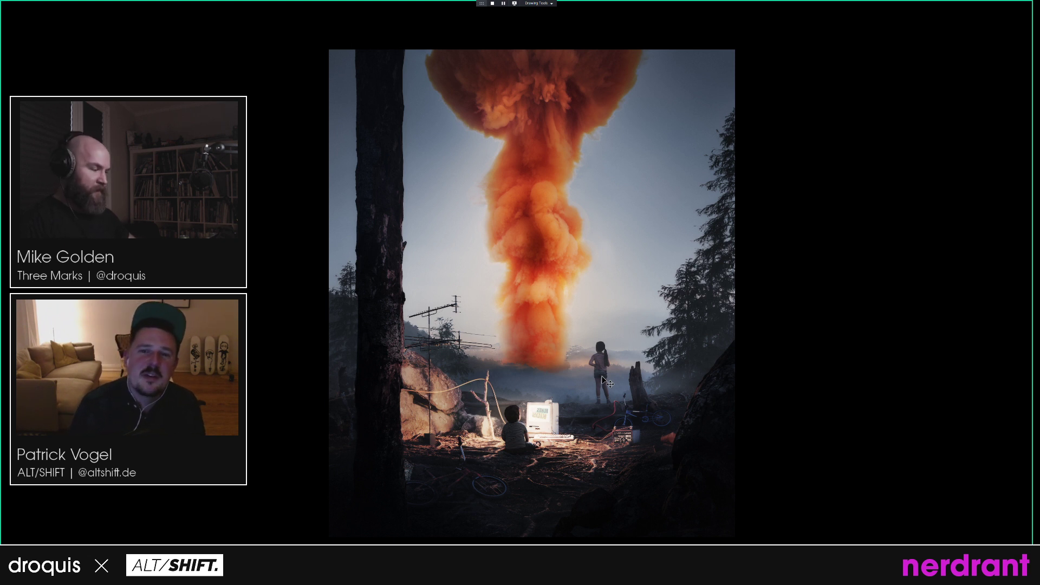
scroll(505, 303, up, 1)
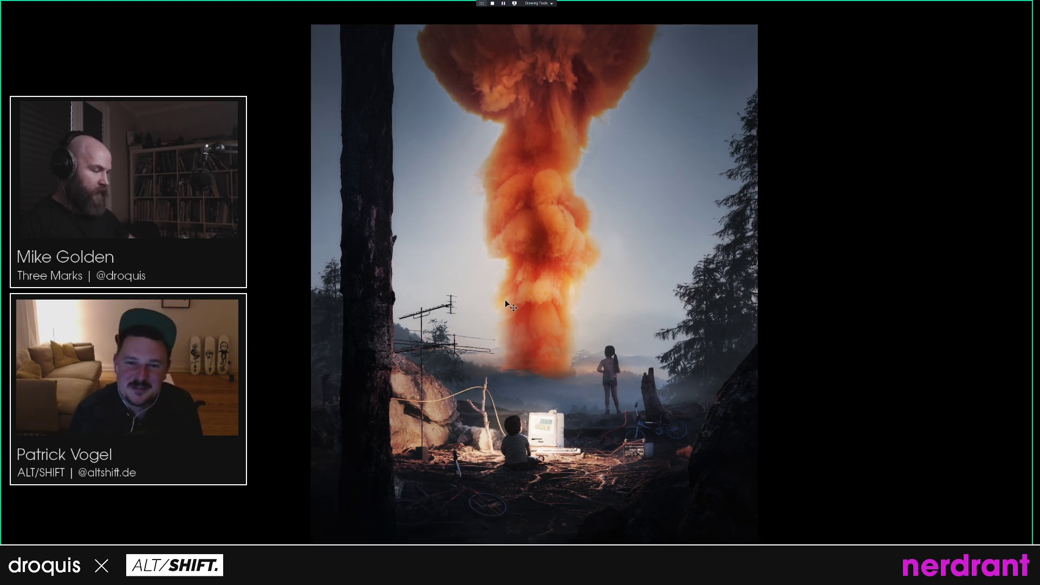